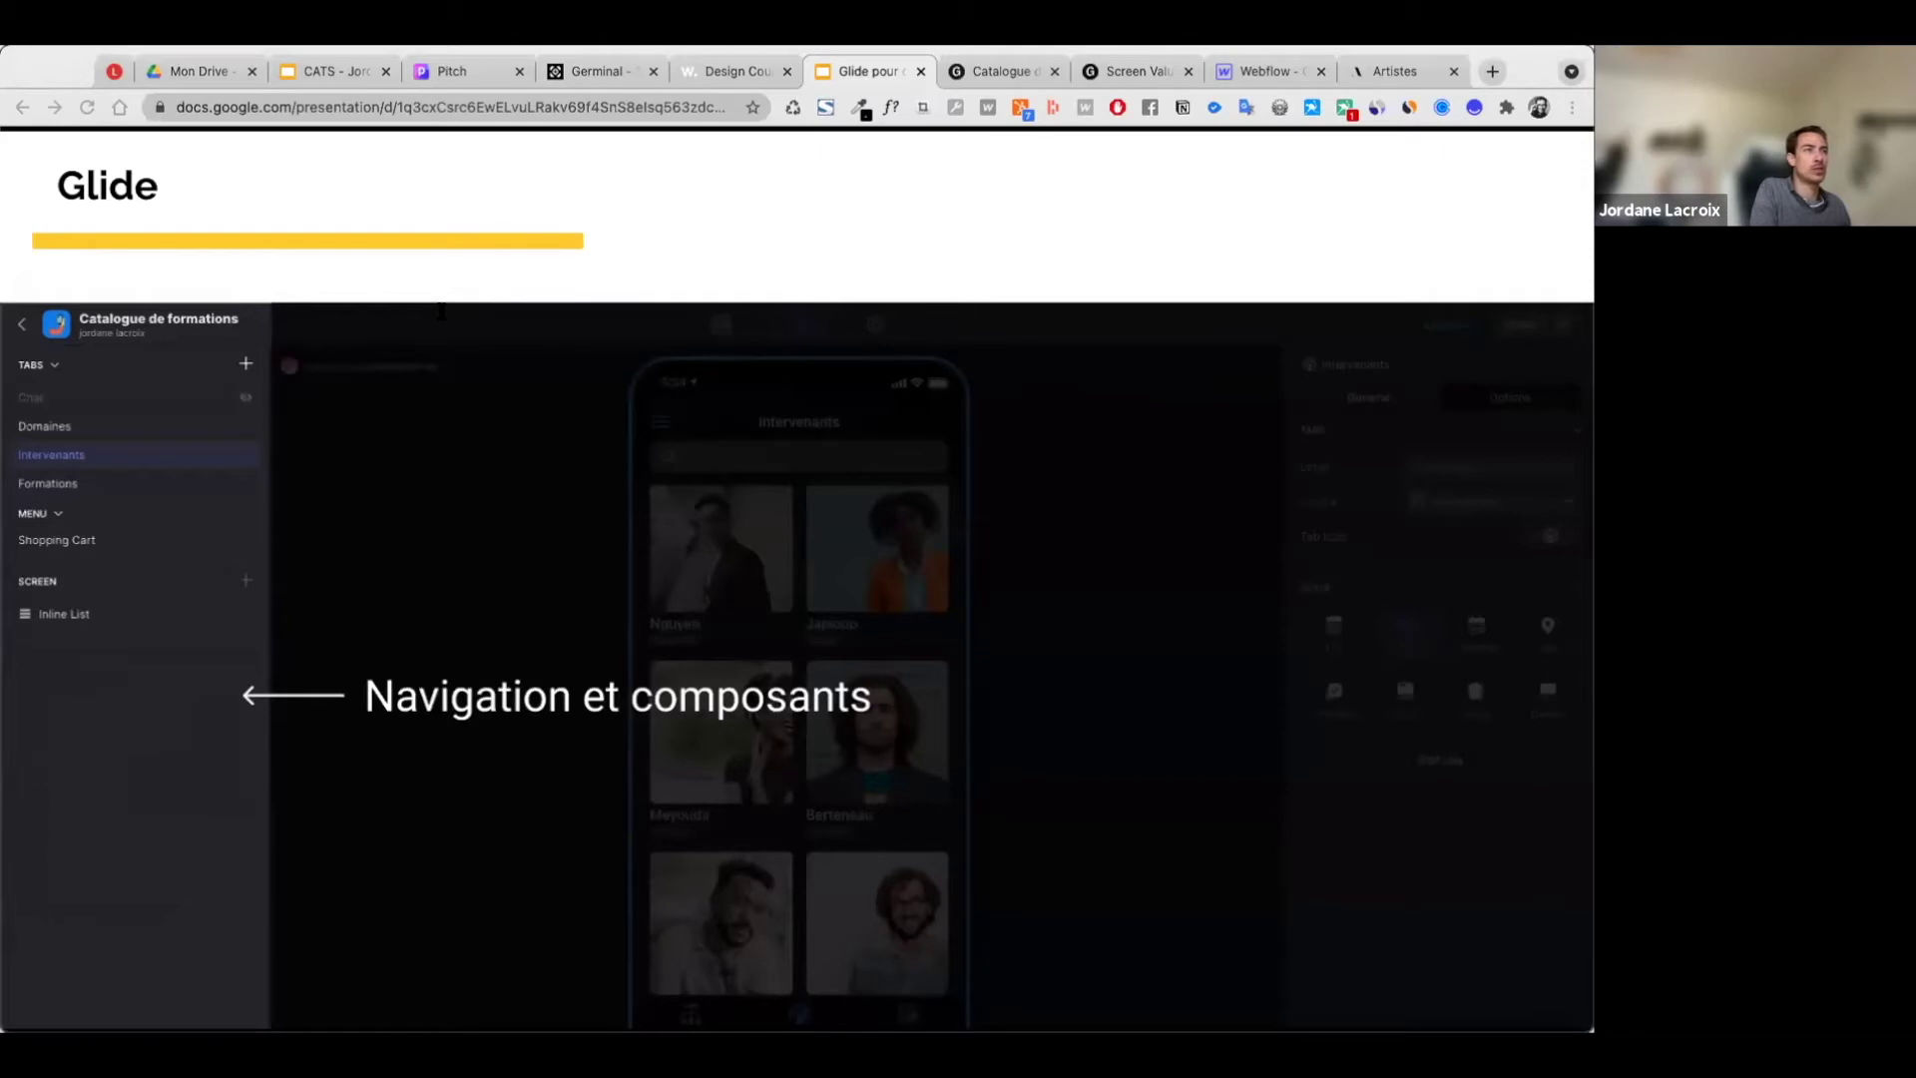
pyautogui.moveTo(205, 848)
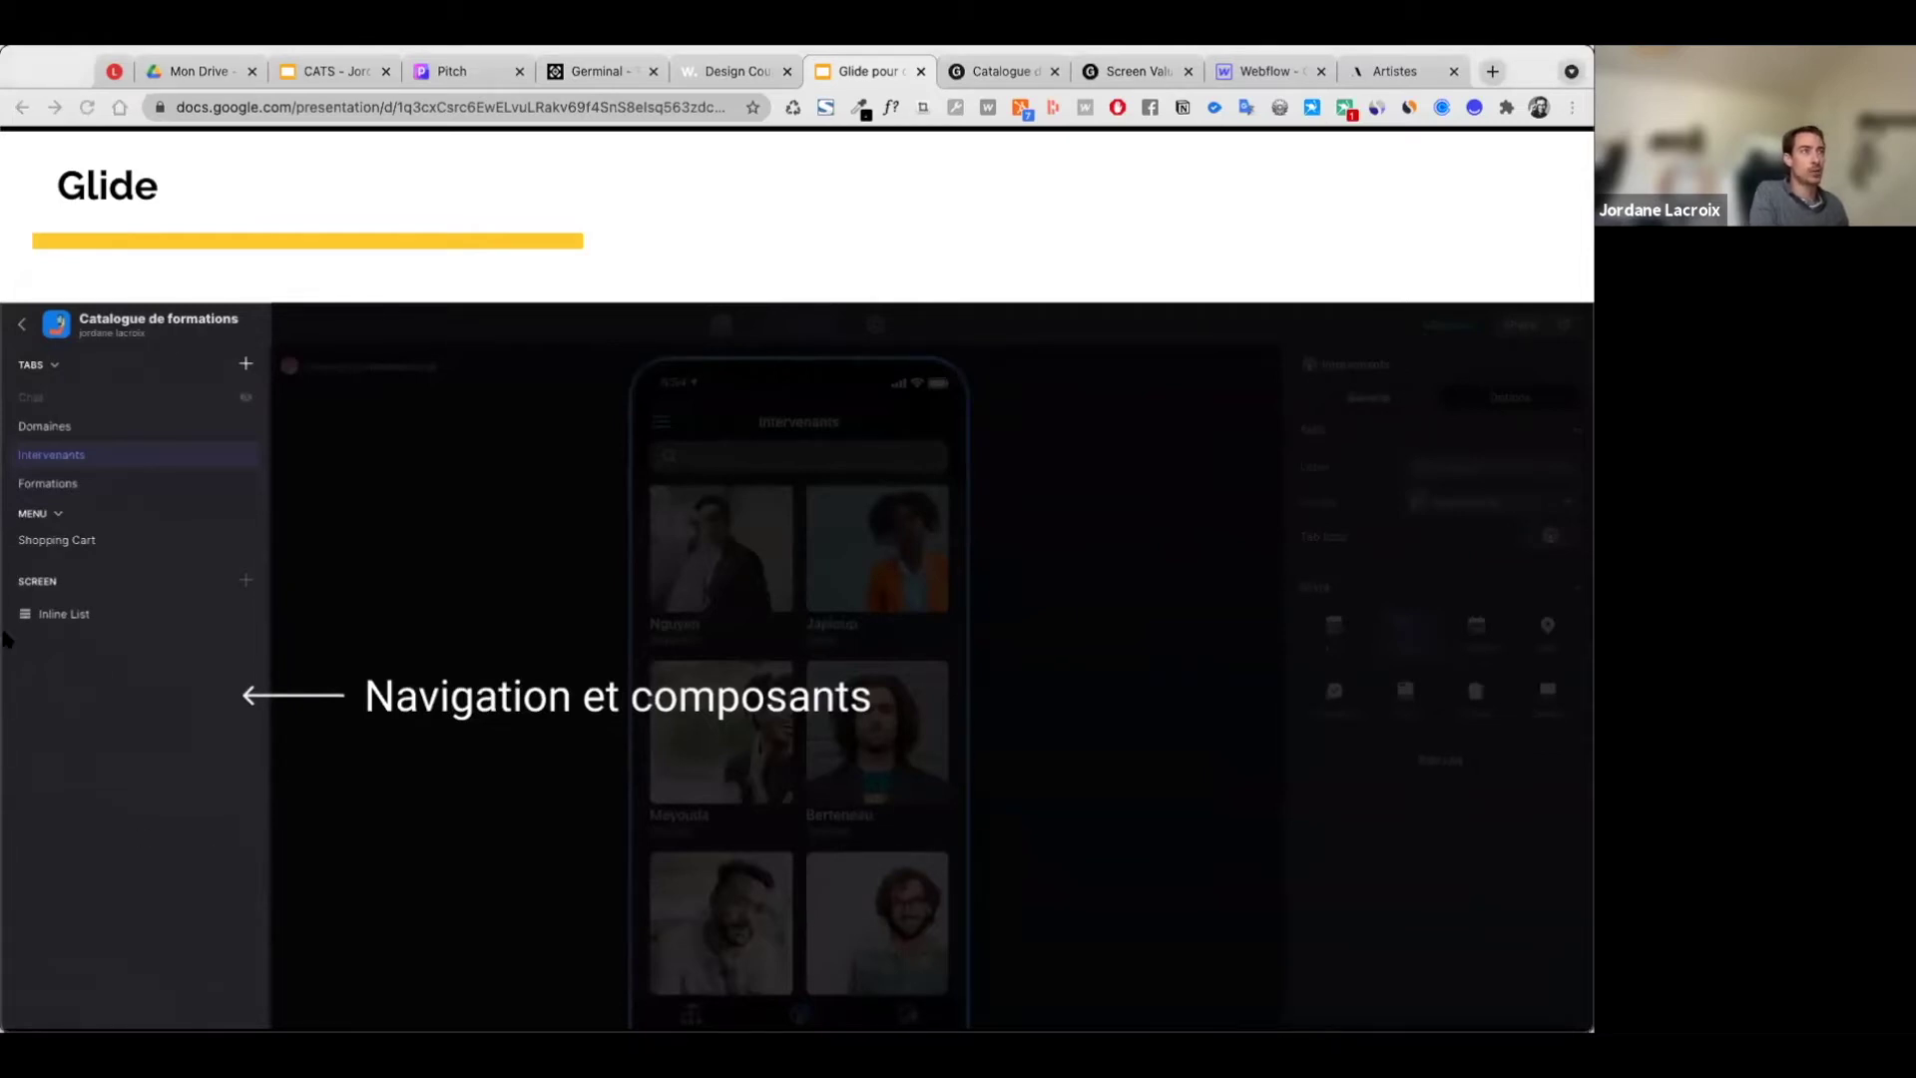
pyautogui.click(493, 804)
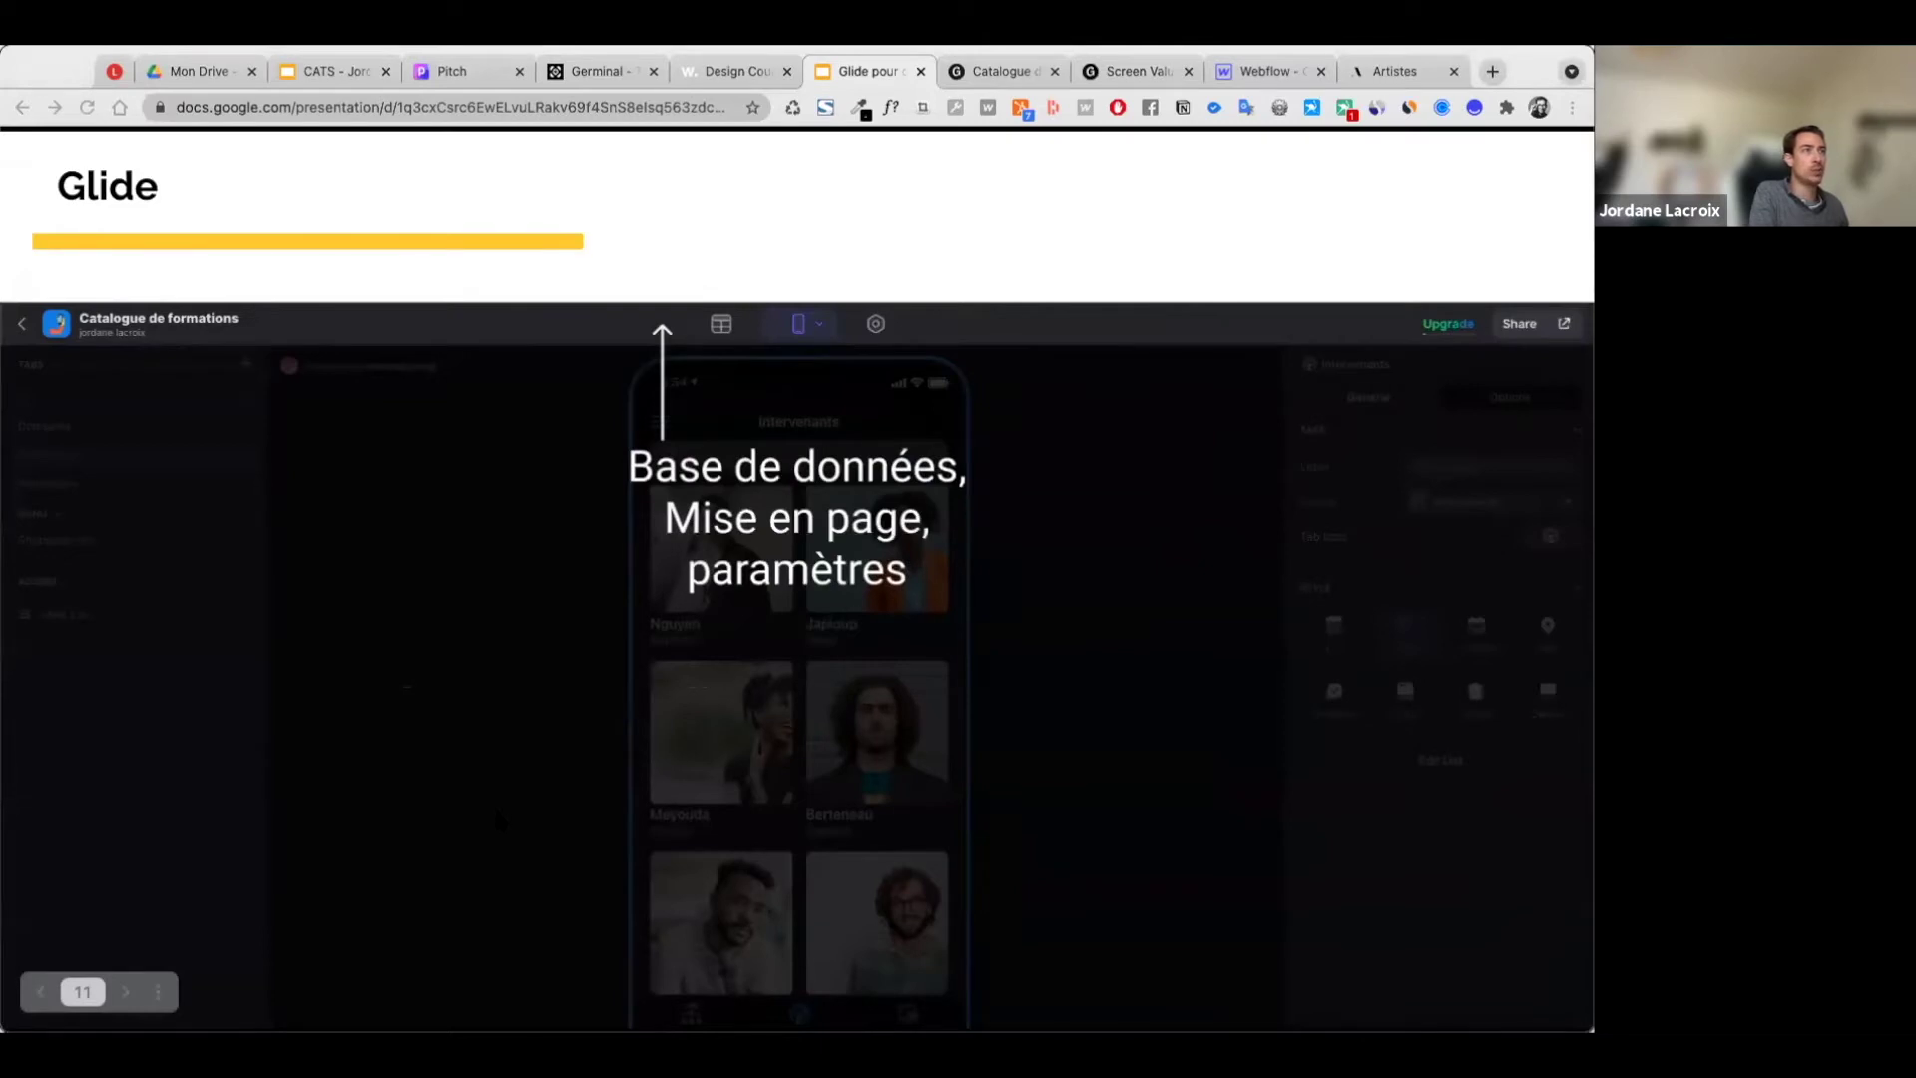
pyautogui.click(1092, 249)
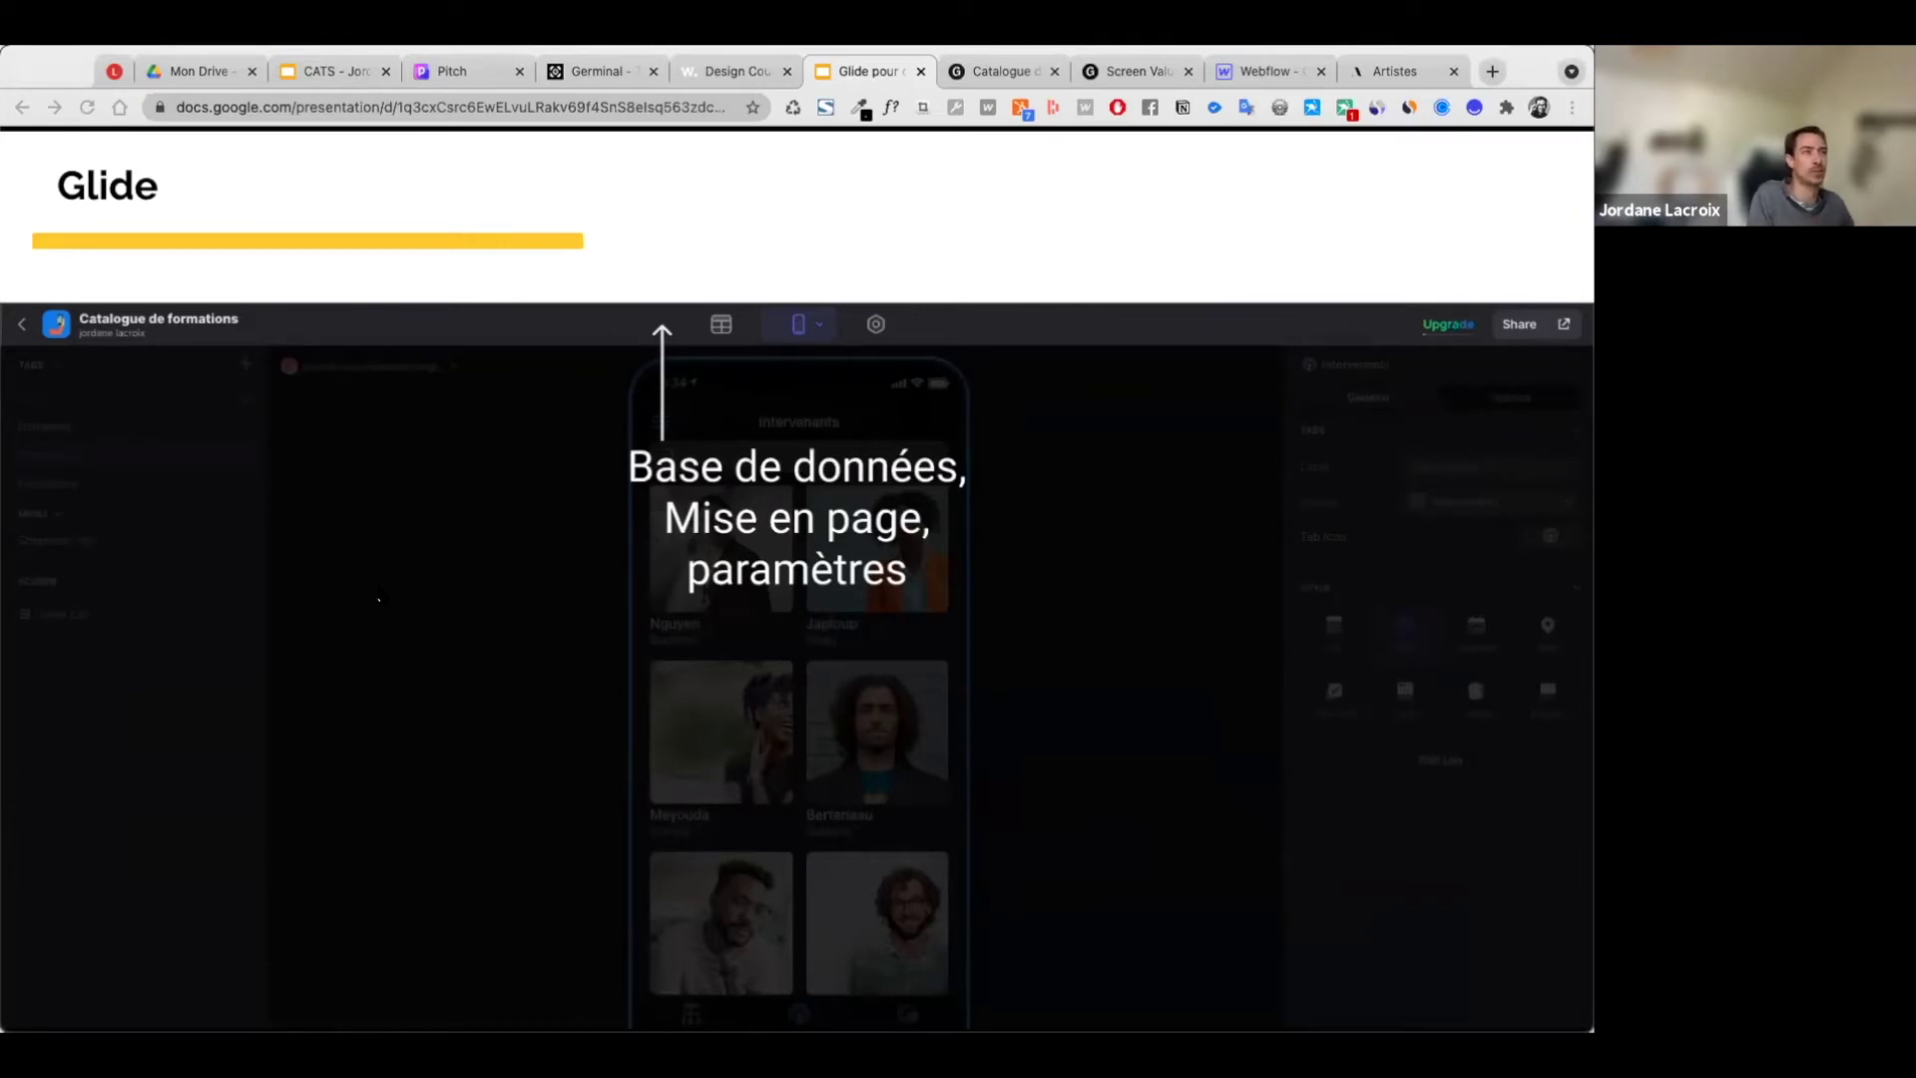
pyautogui.click(1121, 249)
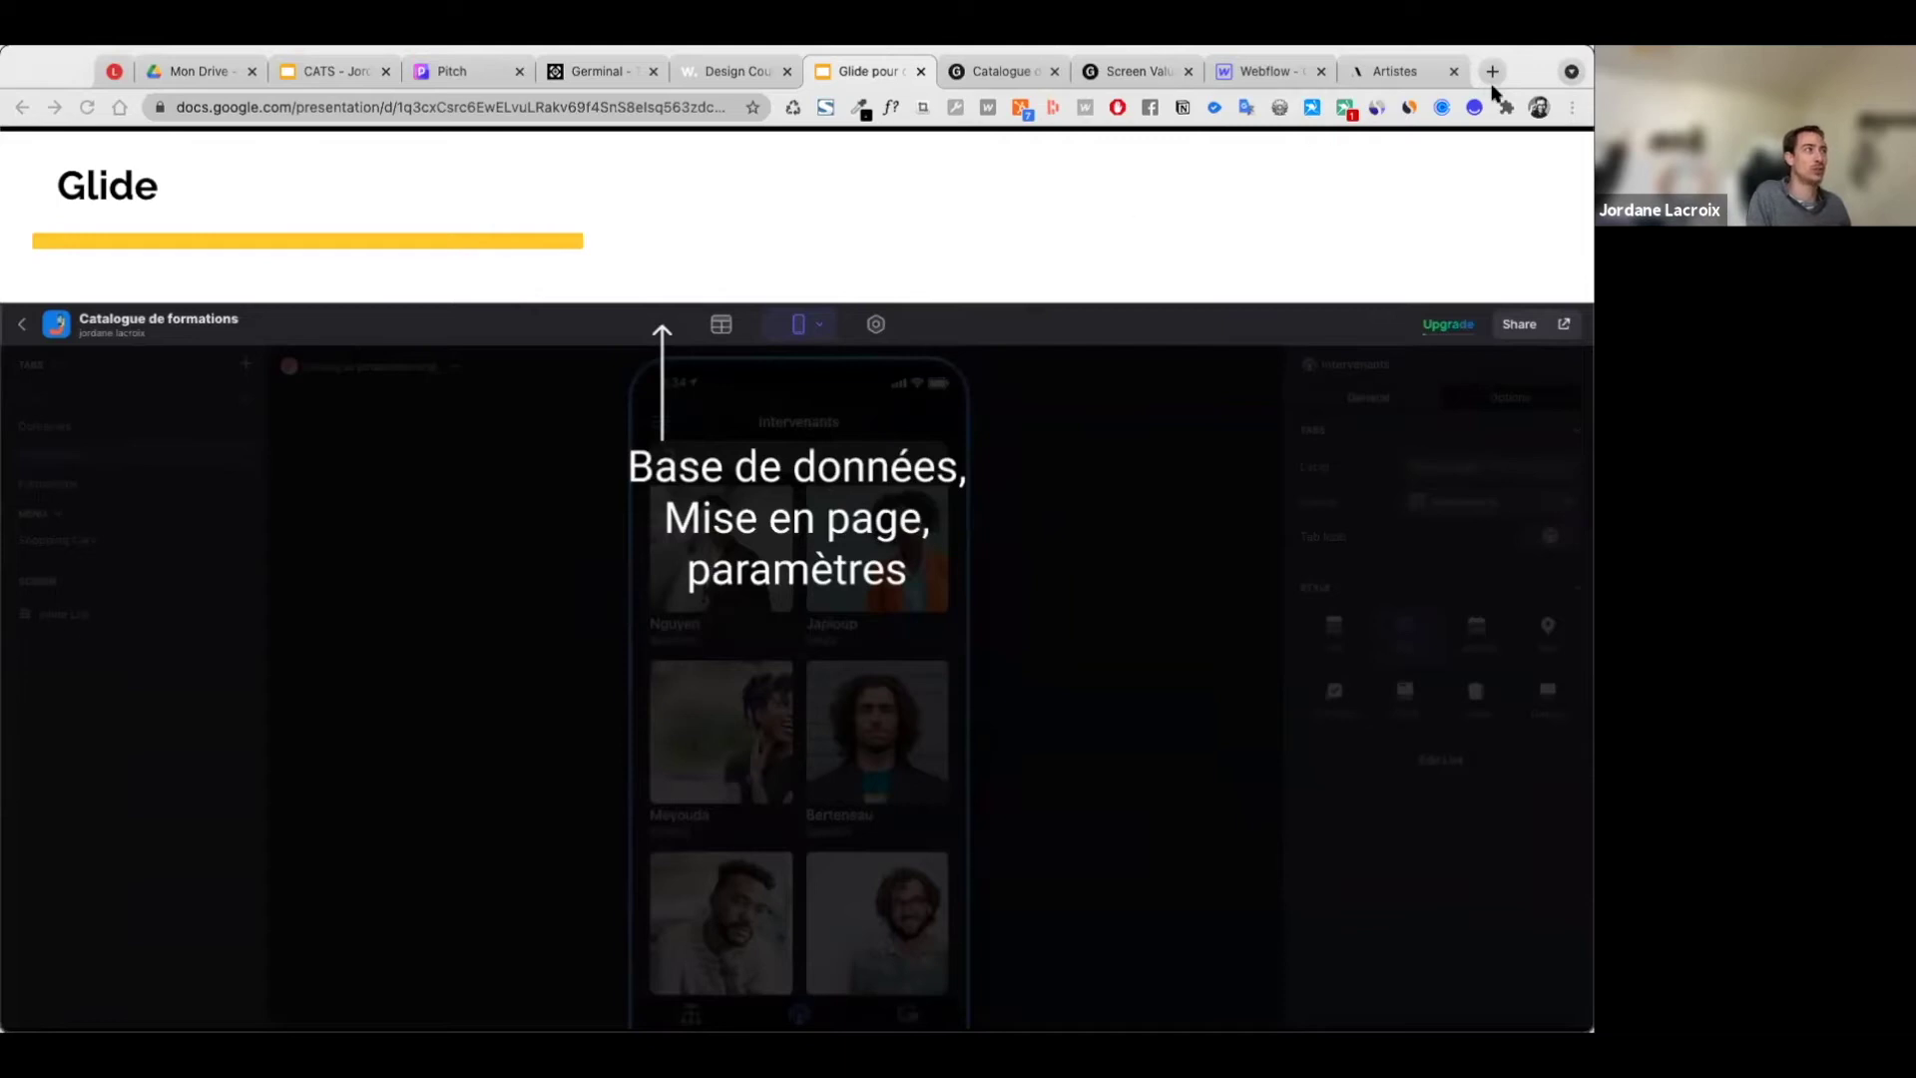
pyautogui.click(1078, 639)
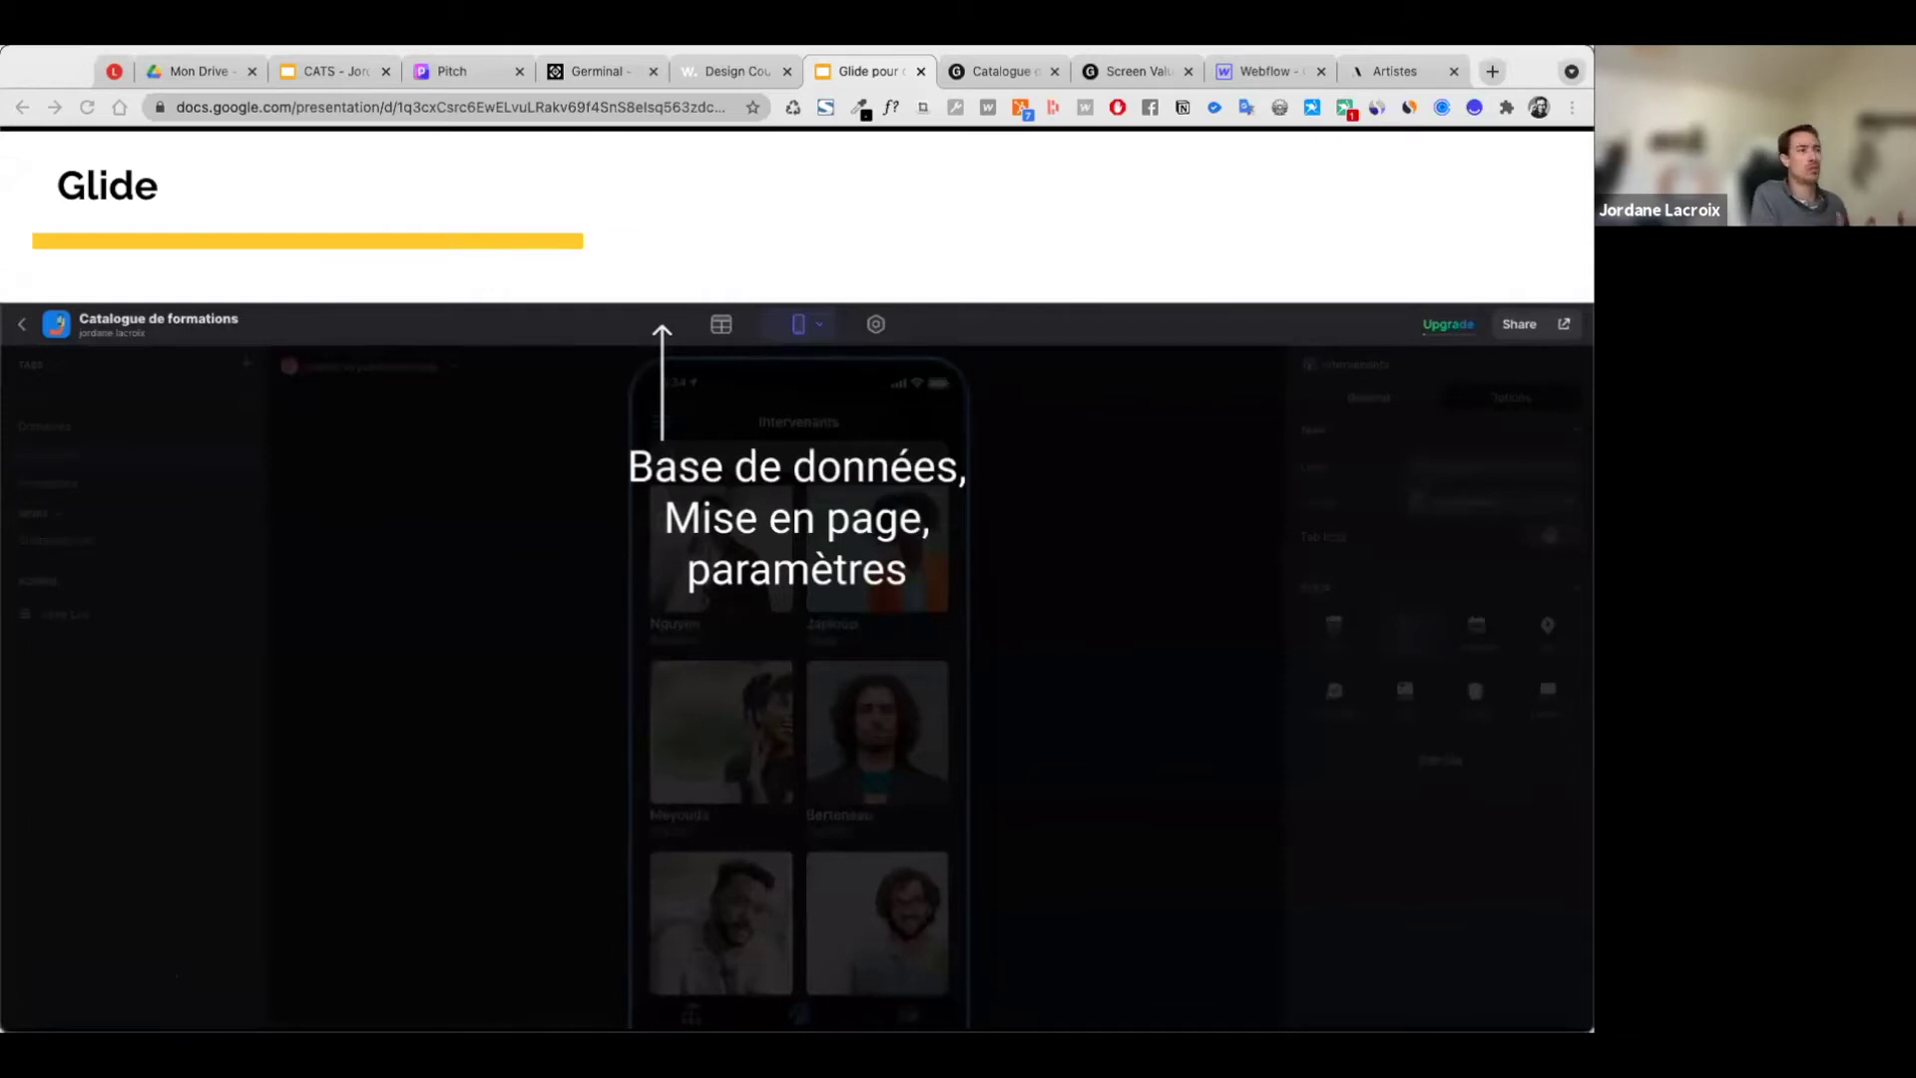
pyautogui.click(975, 291)
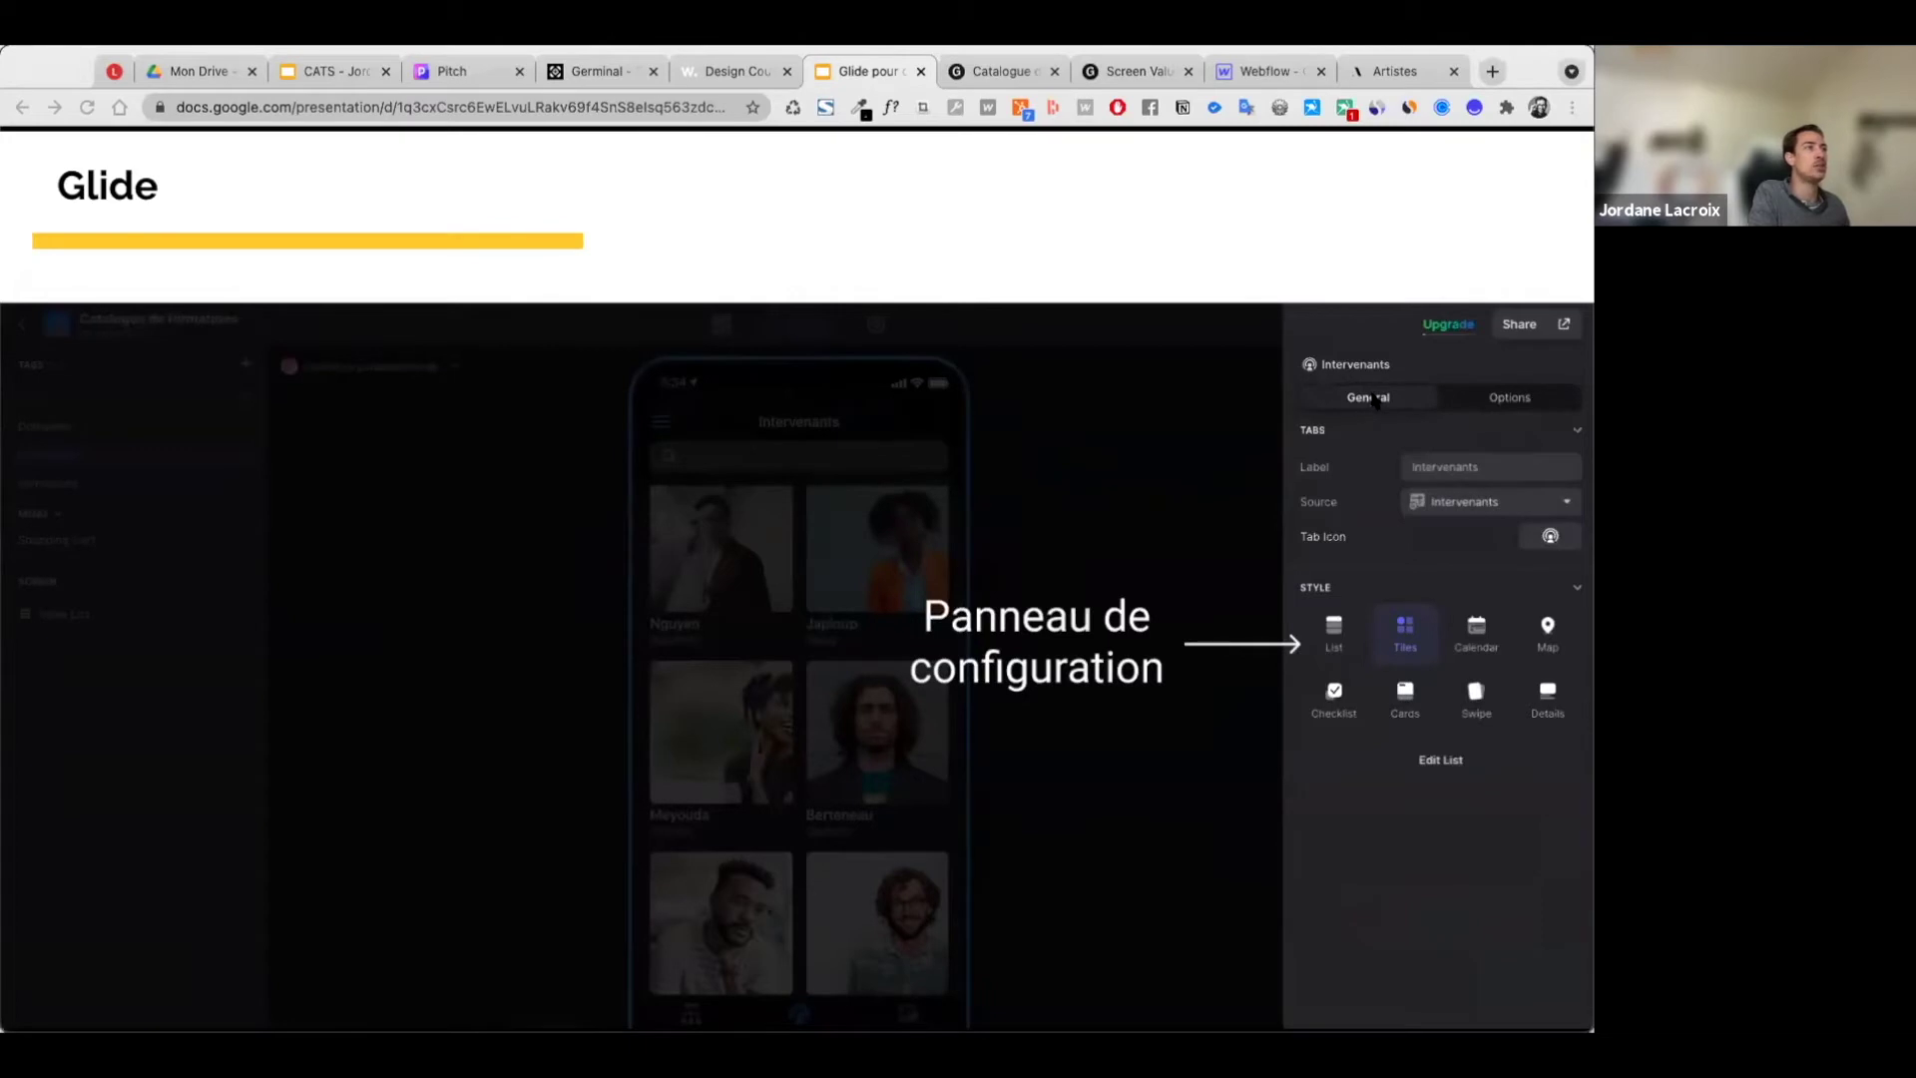
pyautogui.click(1526, 72)
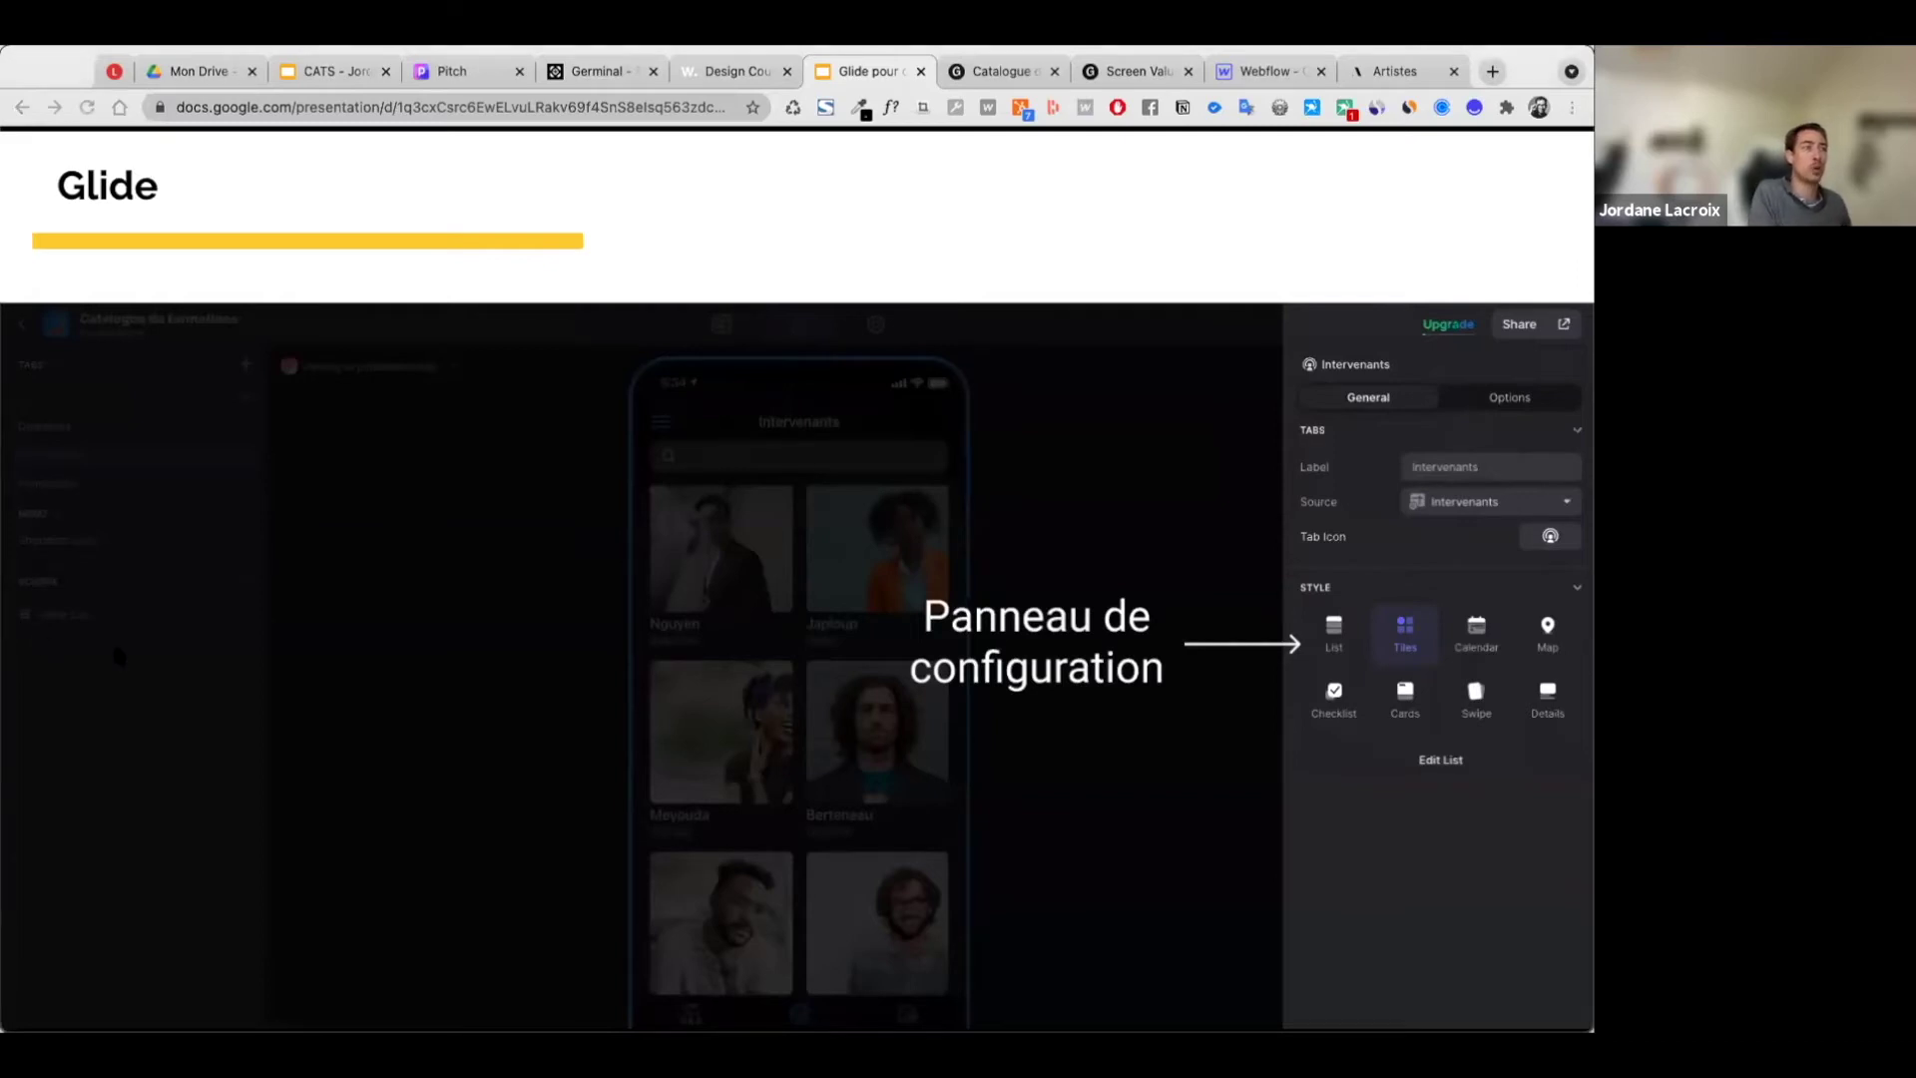
pyautogui.click(1099, 266)
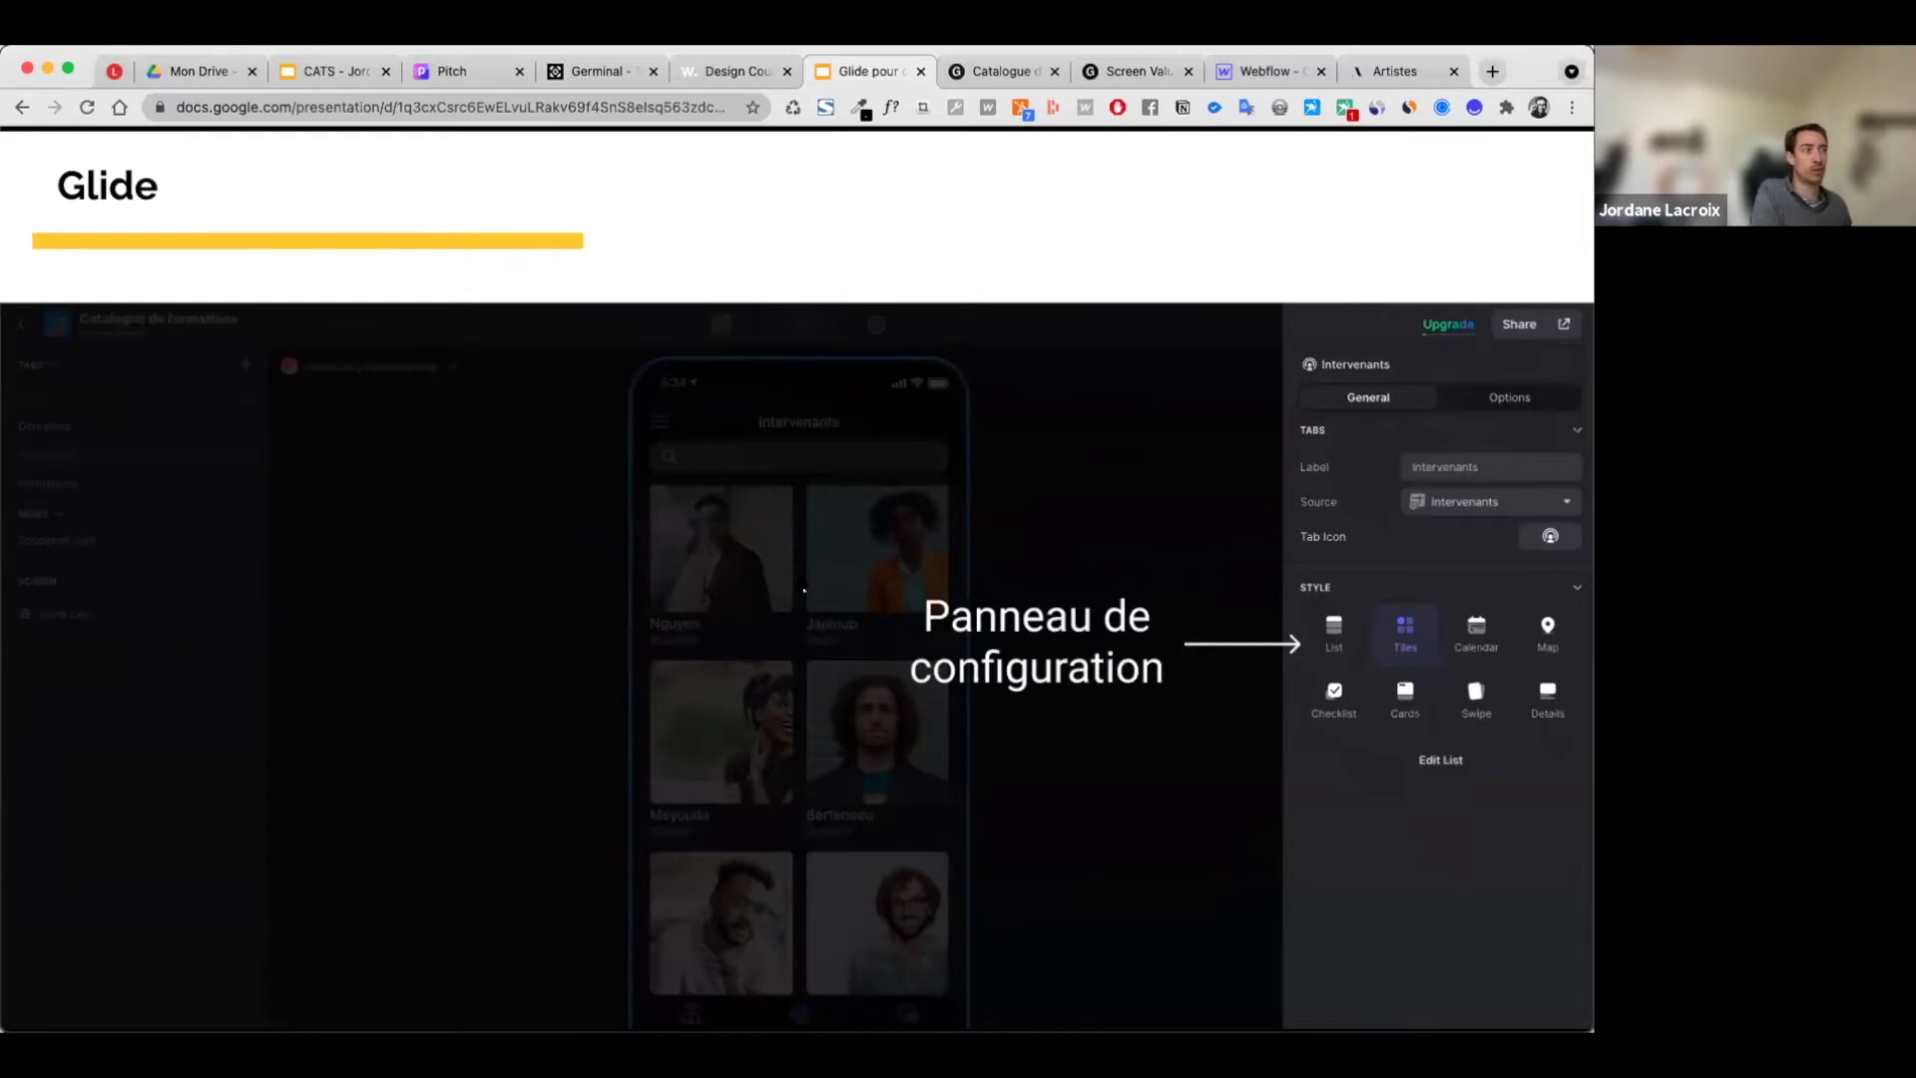
pyautogui.press('super+Tab')
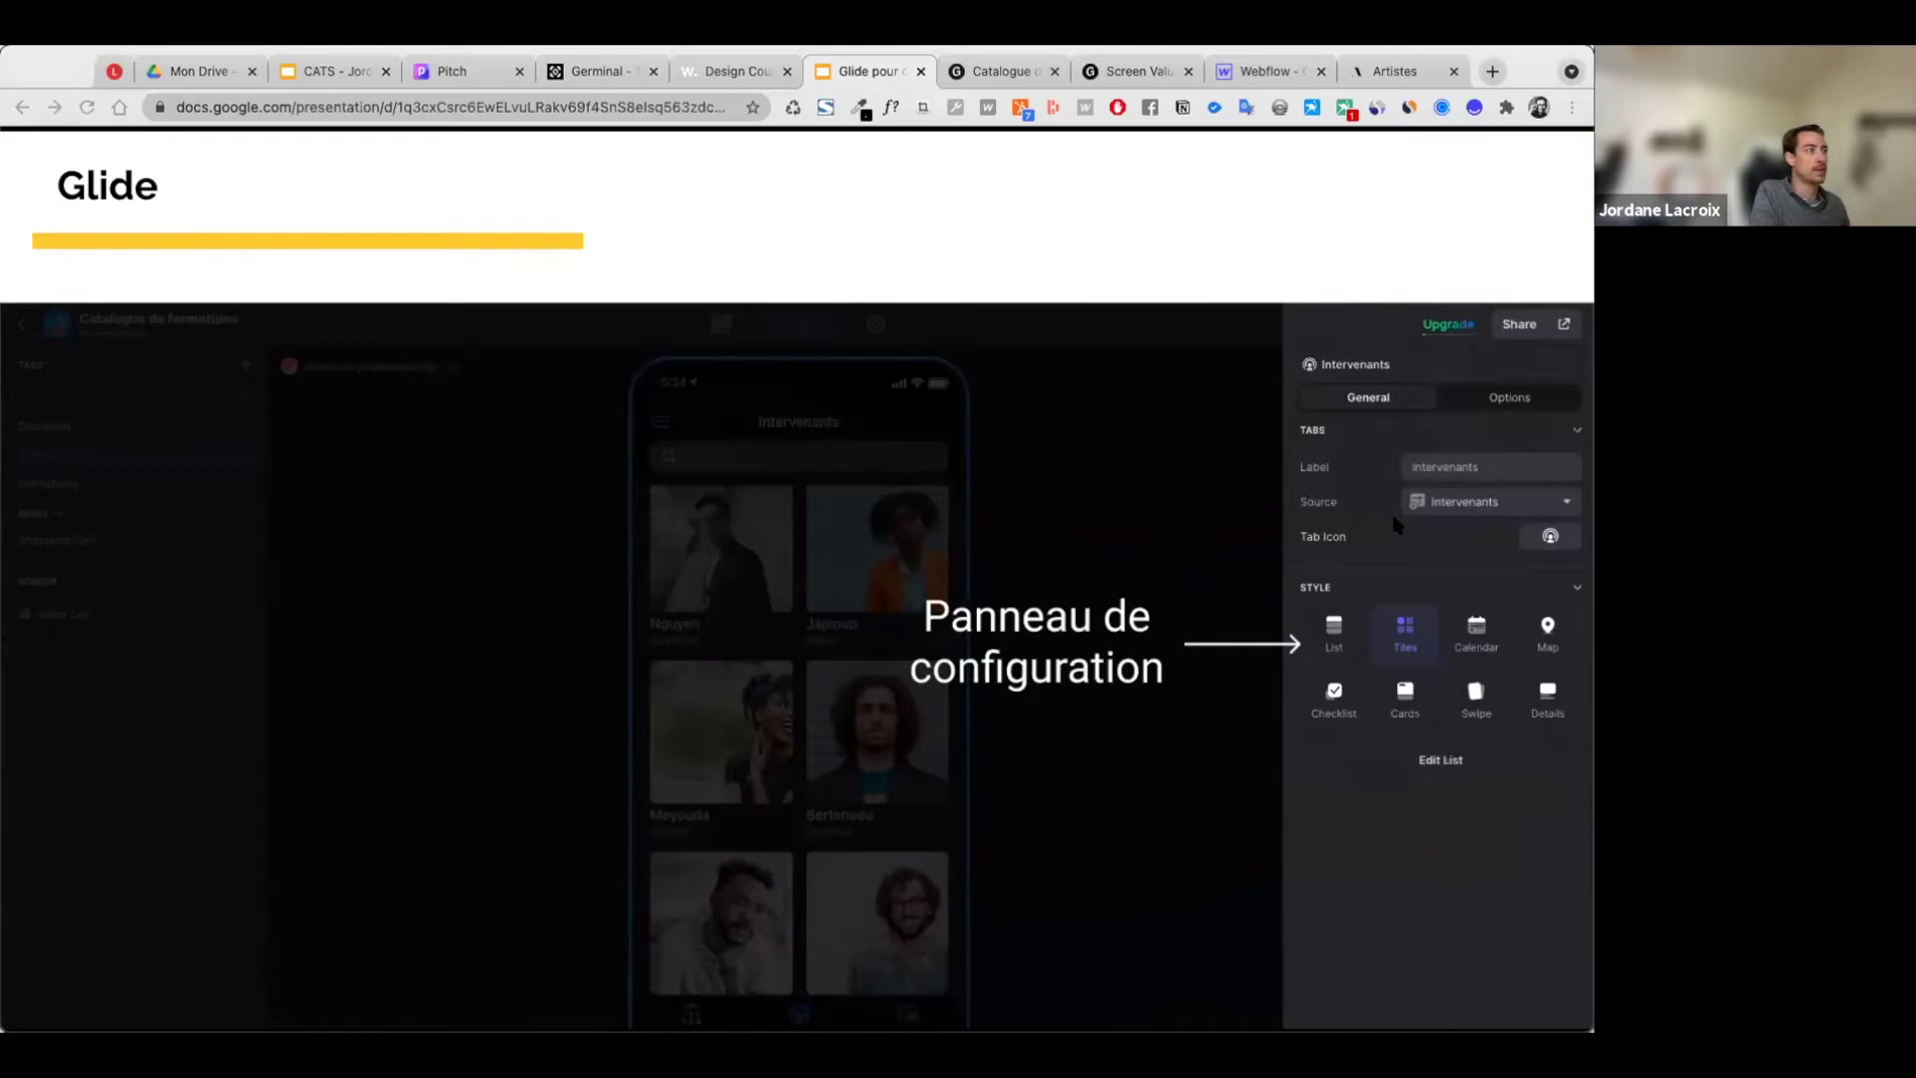
pyautogui.press('super+Tab')
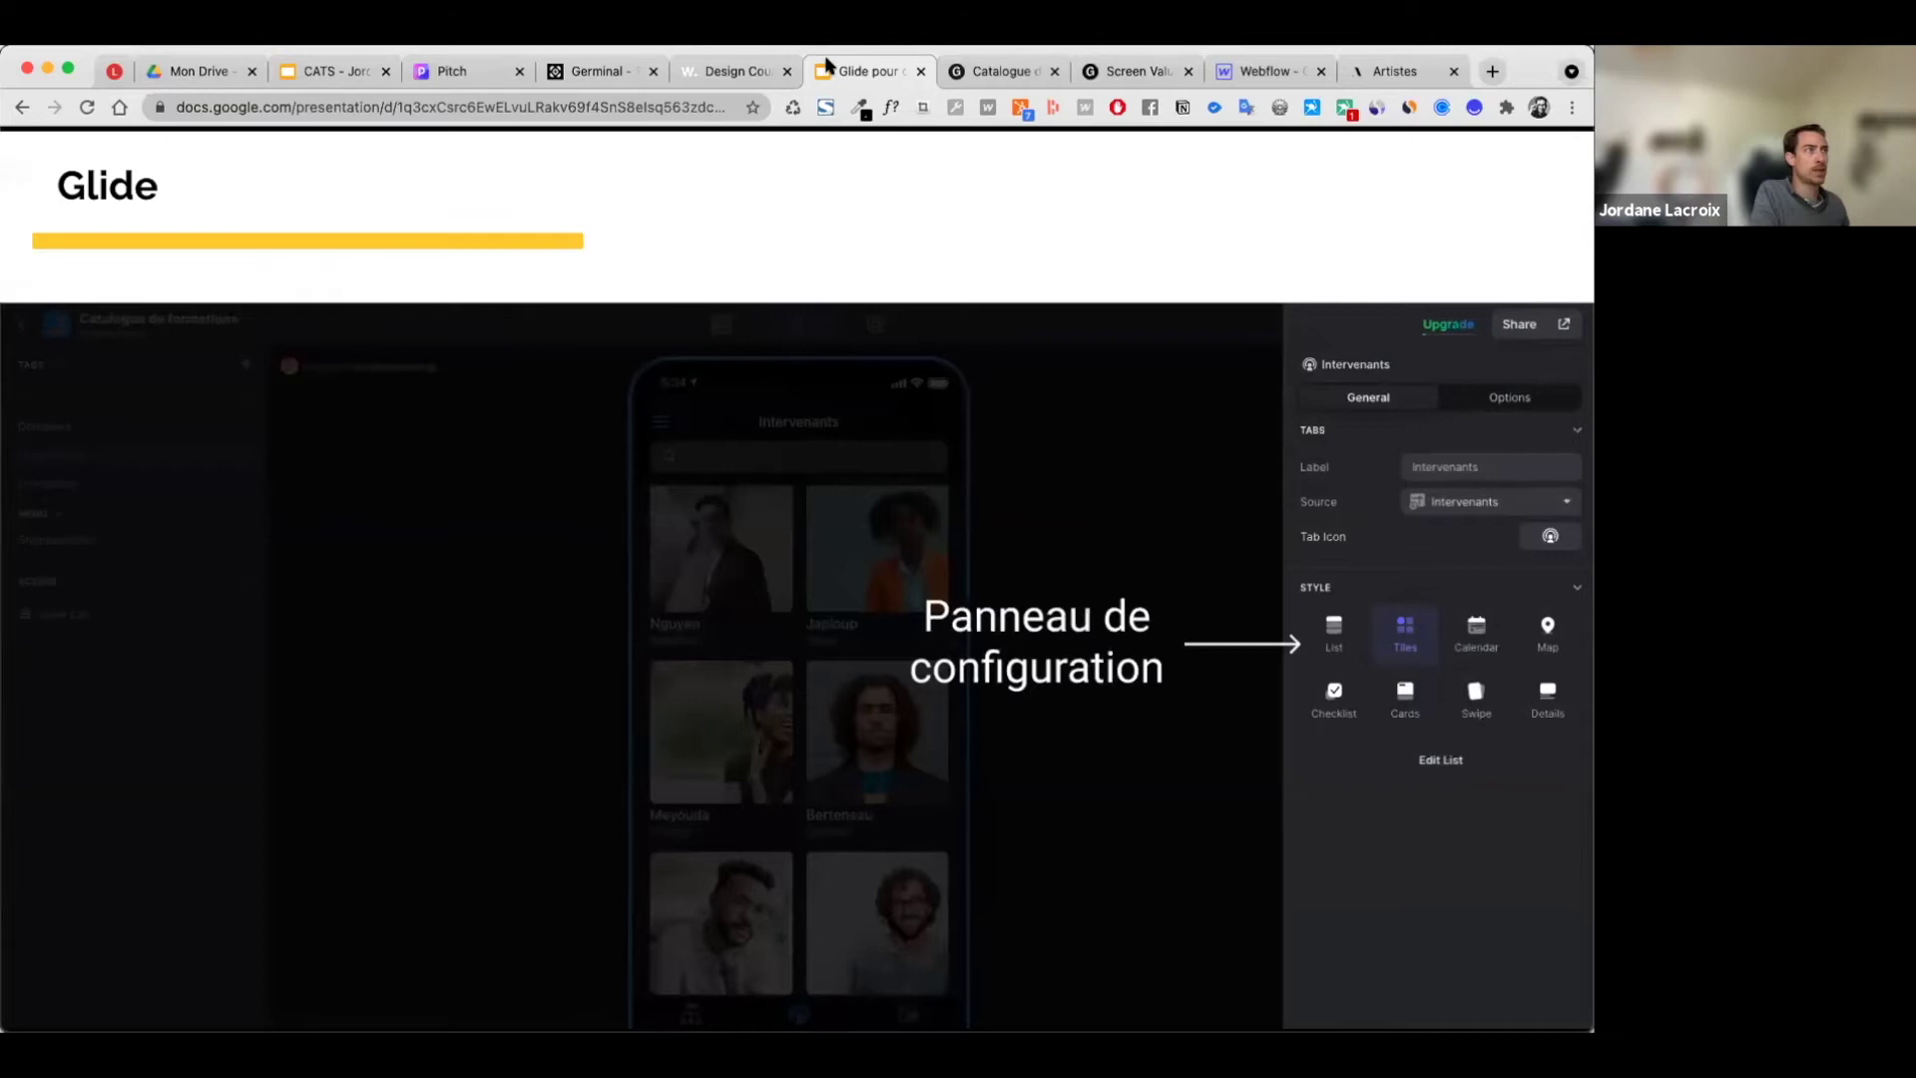
# Step: Switch to the Glide editor with the Catalogue de formations app open on its FORMATEURS layout
pyautogui.click(985, 76)
pyautogui.click(1133, 71)
pyautogui.hotkey('ctrl', 'shift', 'Tab')
pyautogui.click(797, 151)
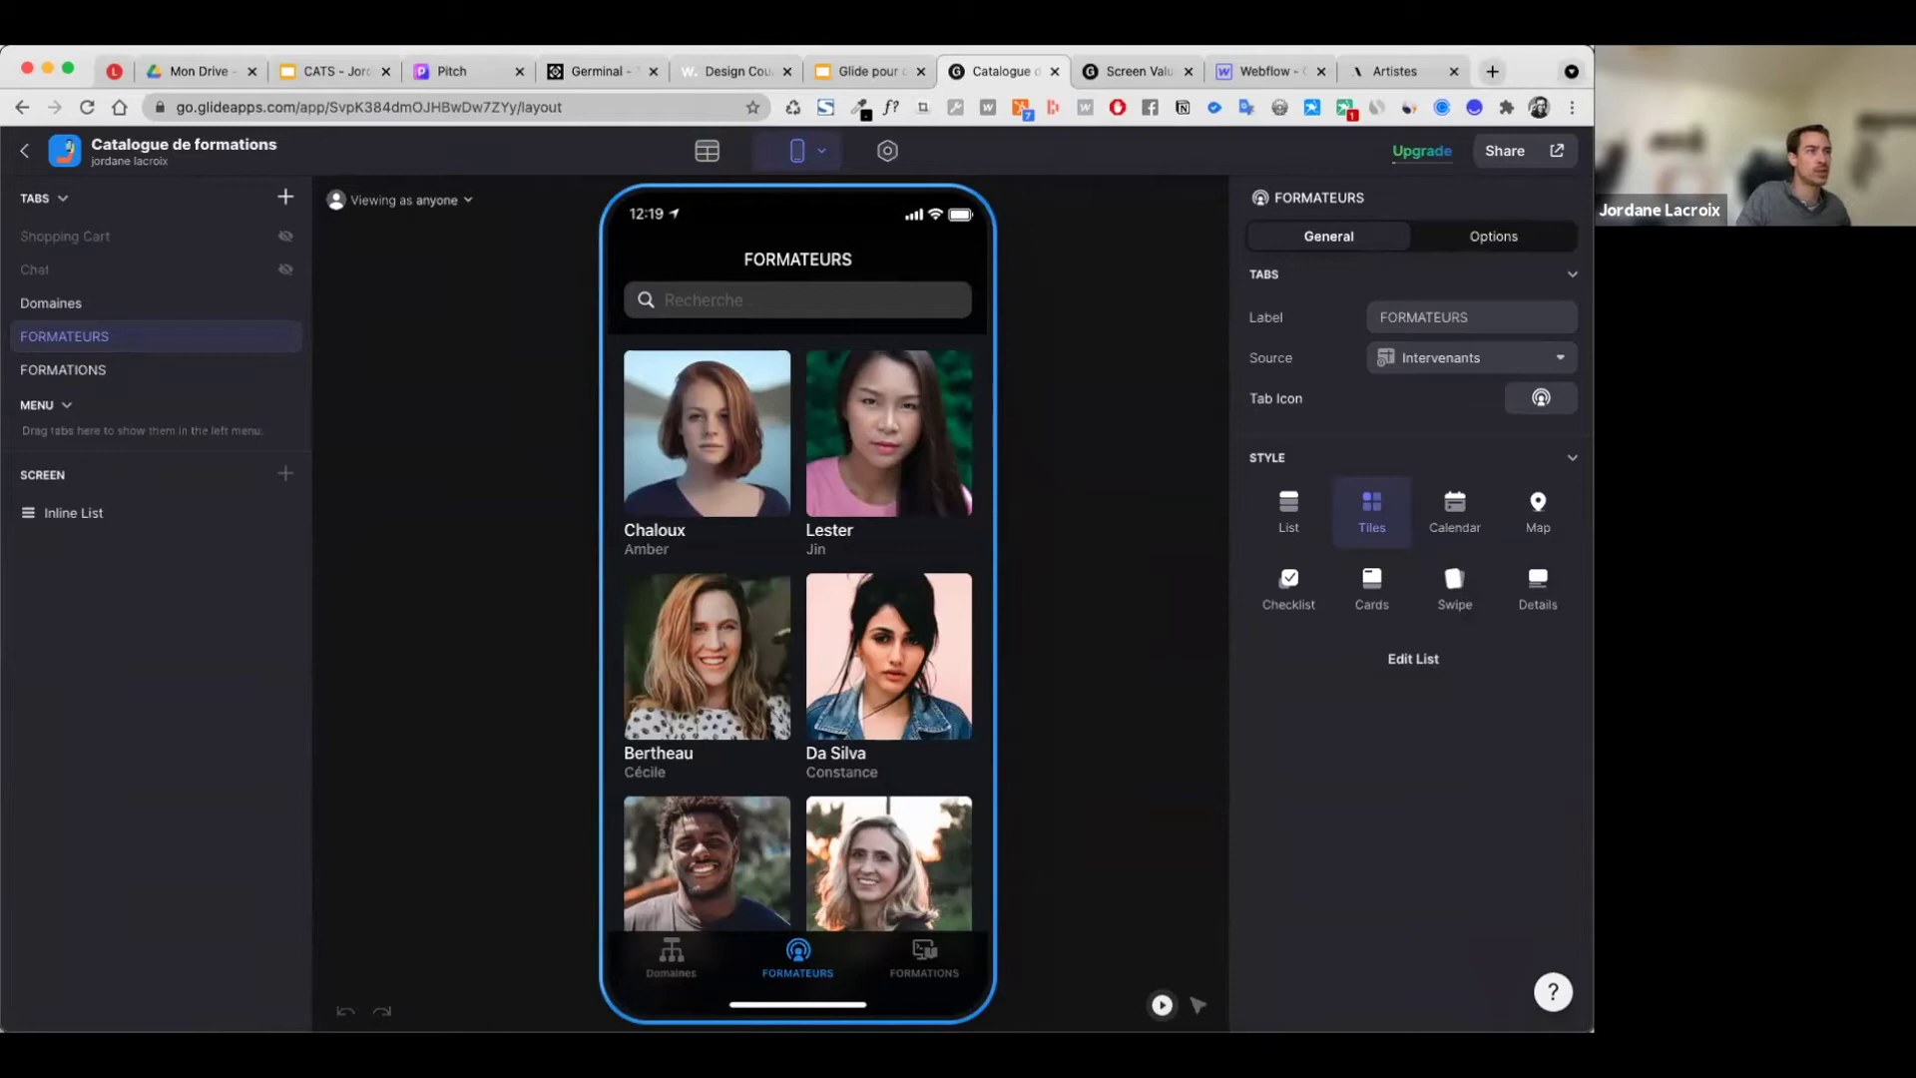
pyautogui.click(1105, 641)
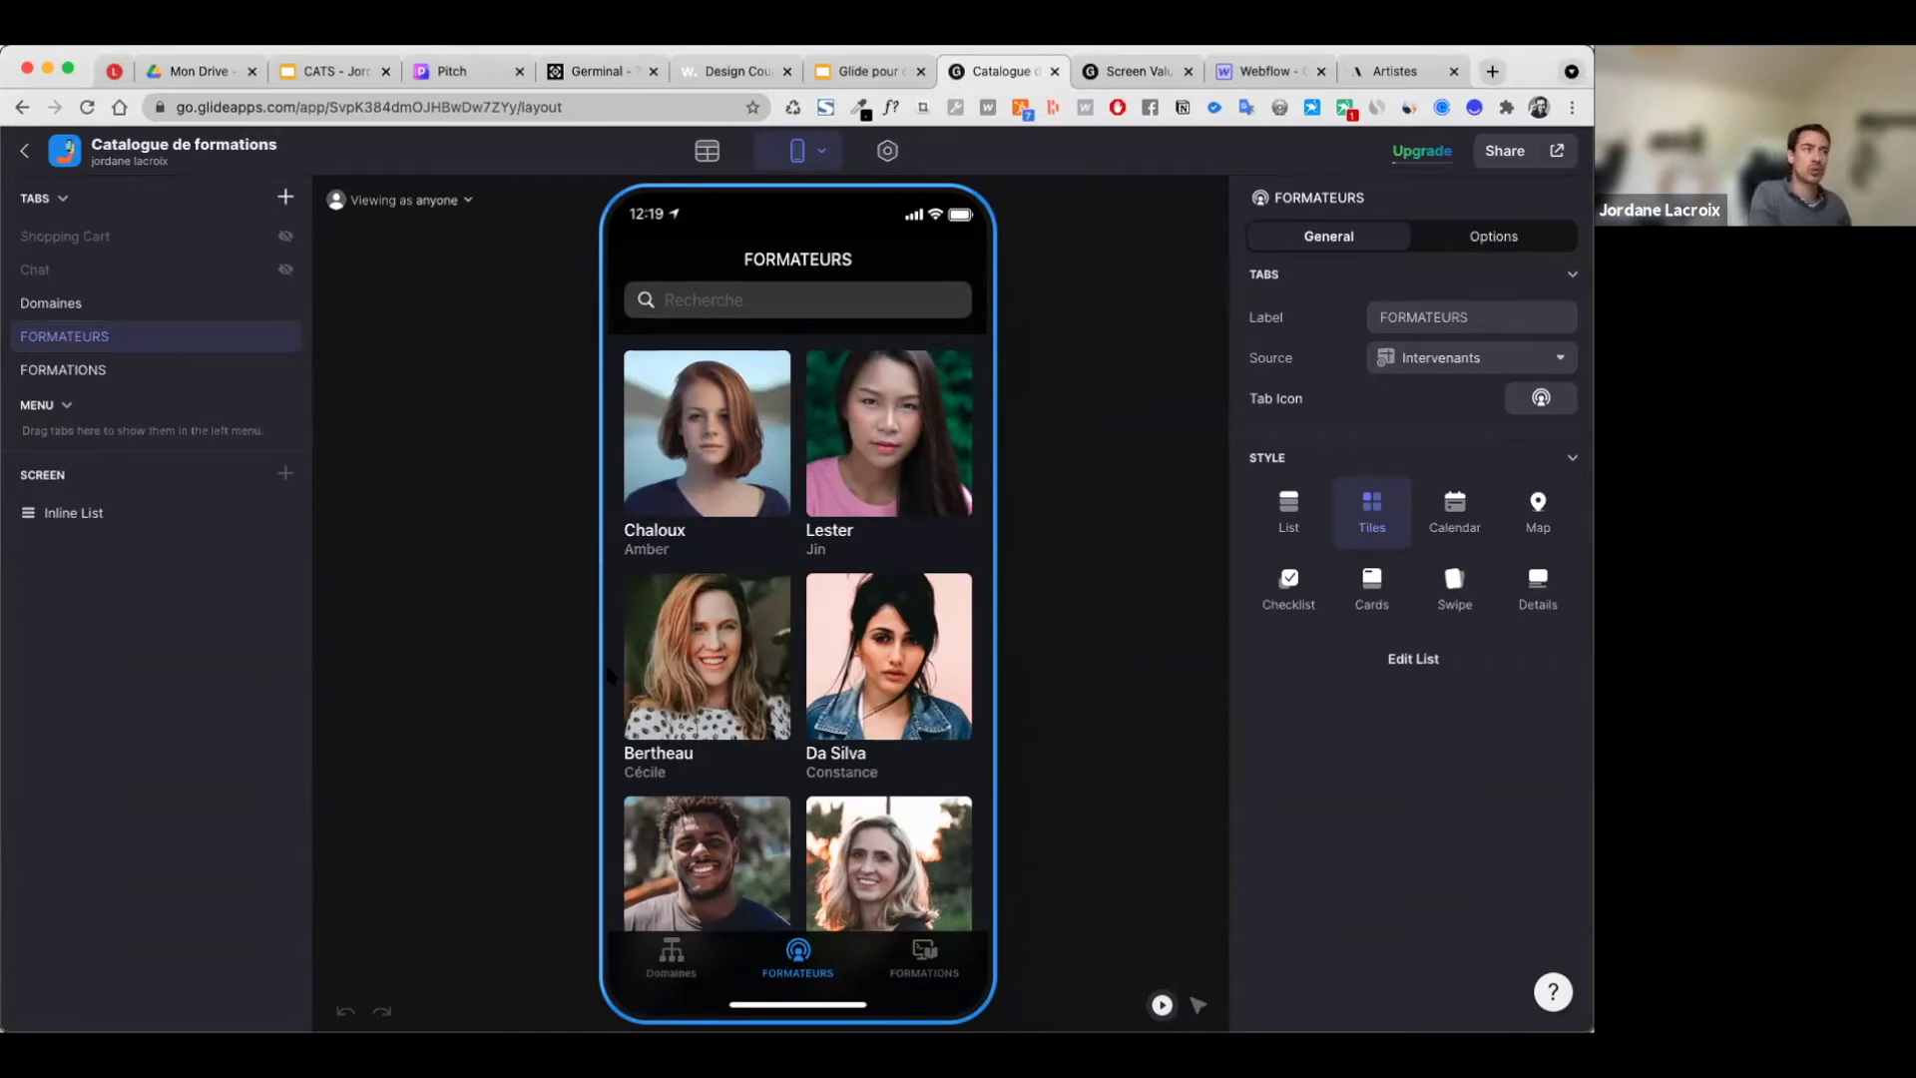
# Step: In the app preview, open the profile of the third-row male trainer and examine its message form and related trainers
pyautogui.scroll(-5, 759, 712)
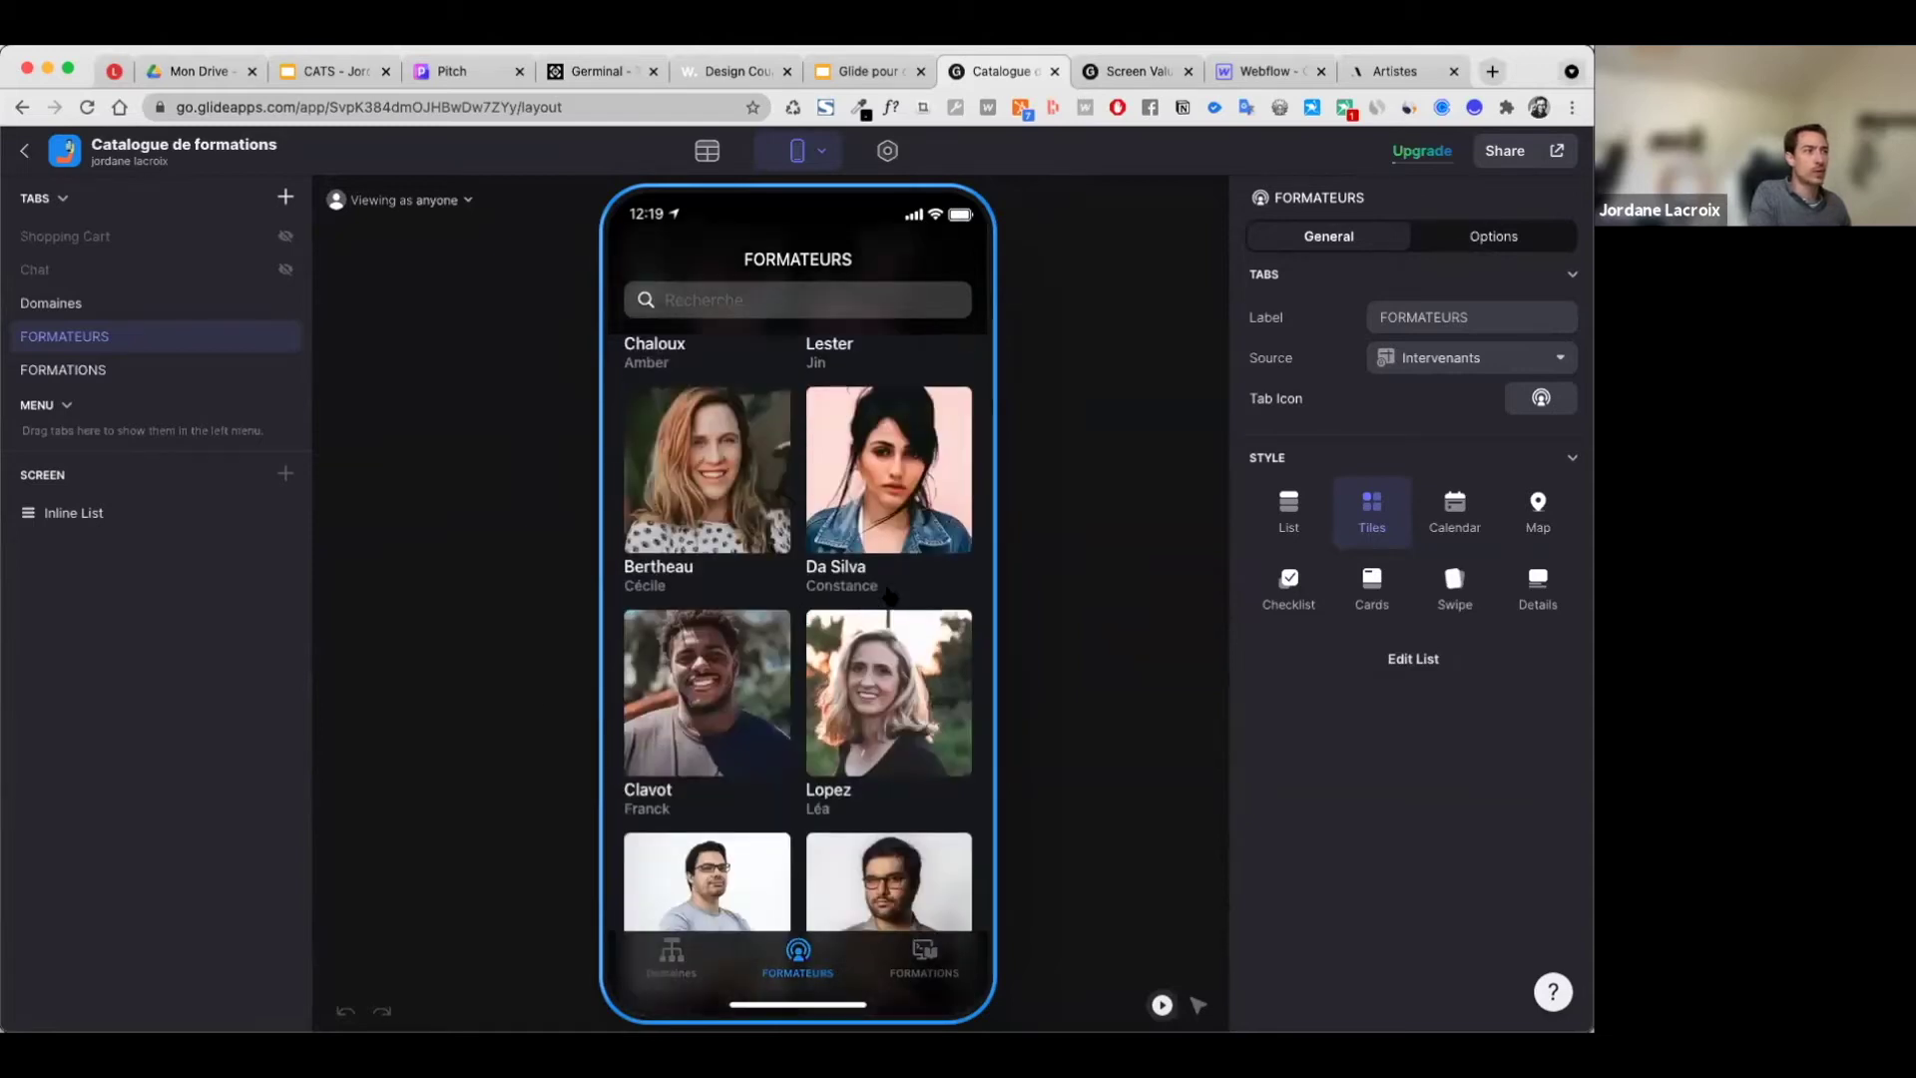
pyautogui.click(707, 398)
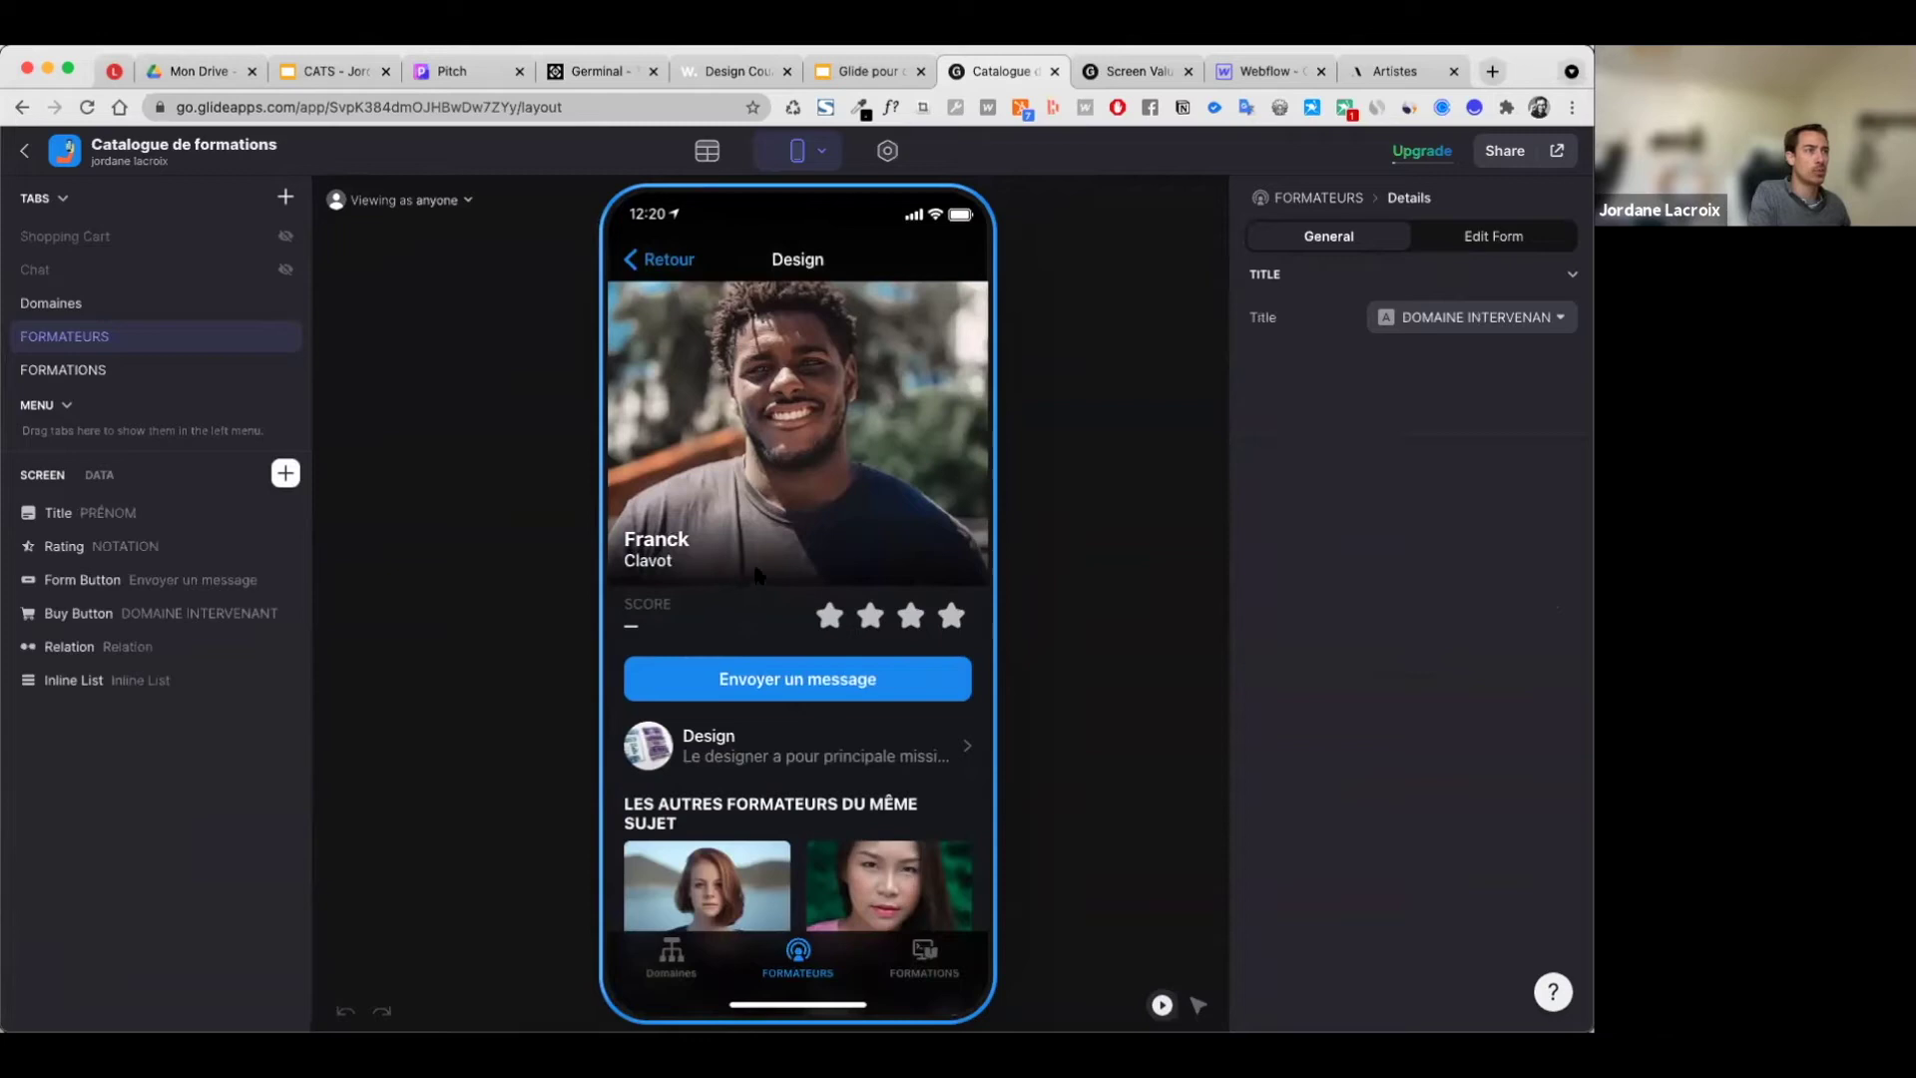
pyautogui.scroll(-1, 818, 653)
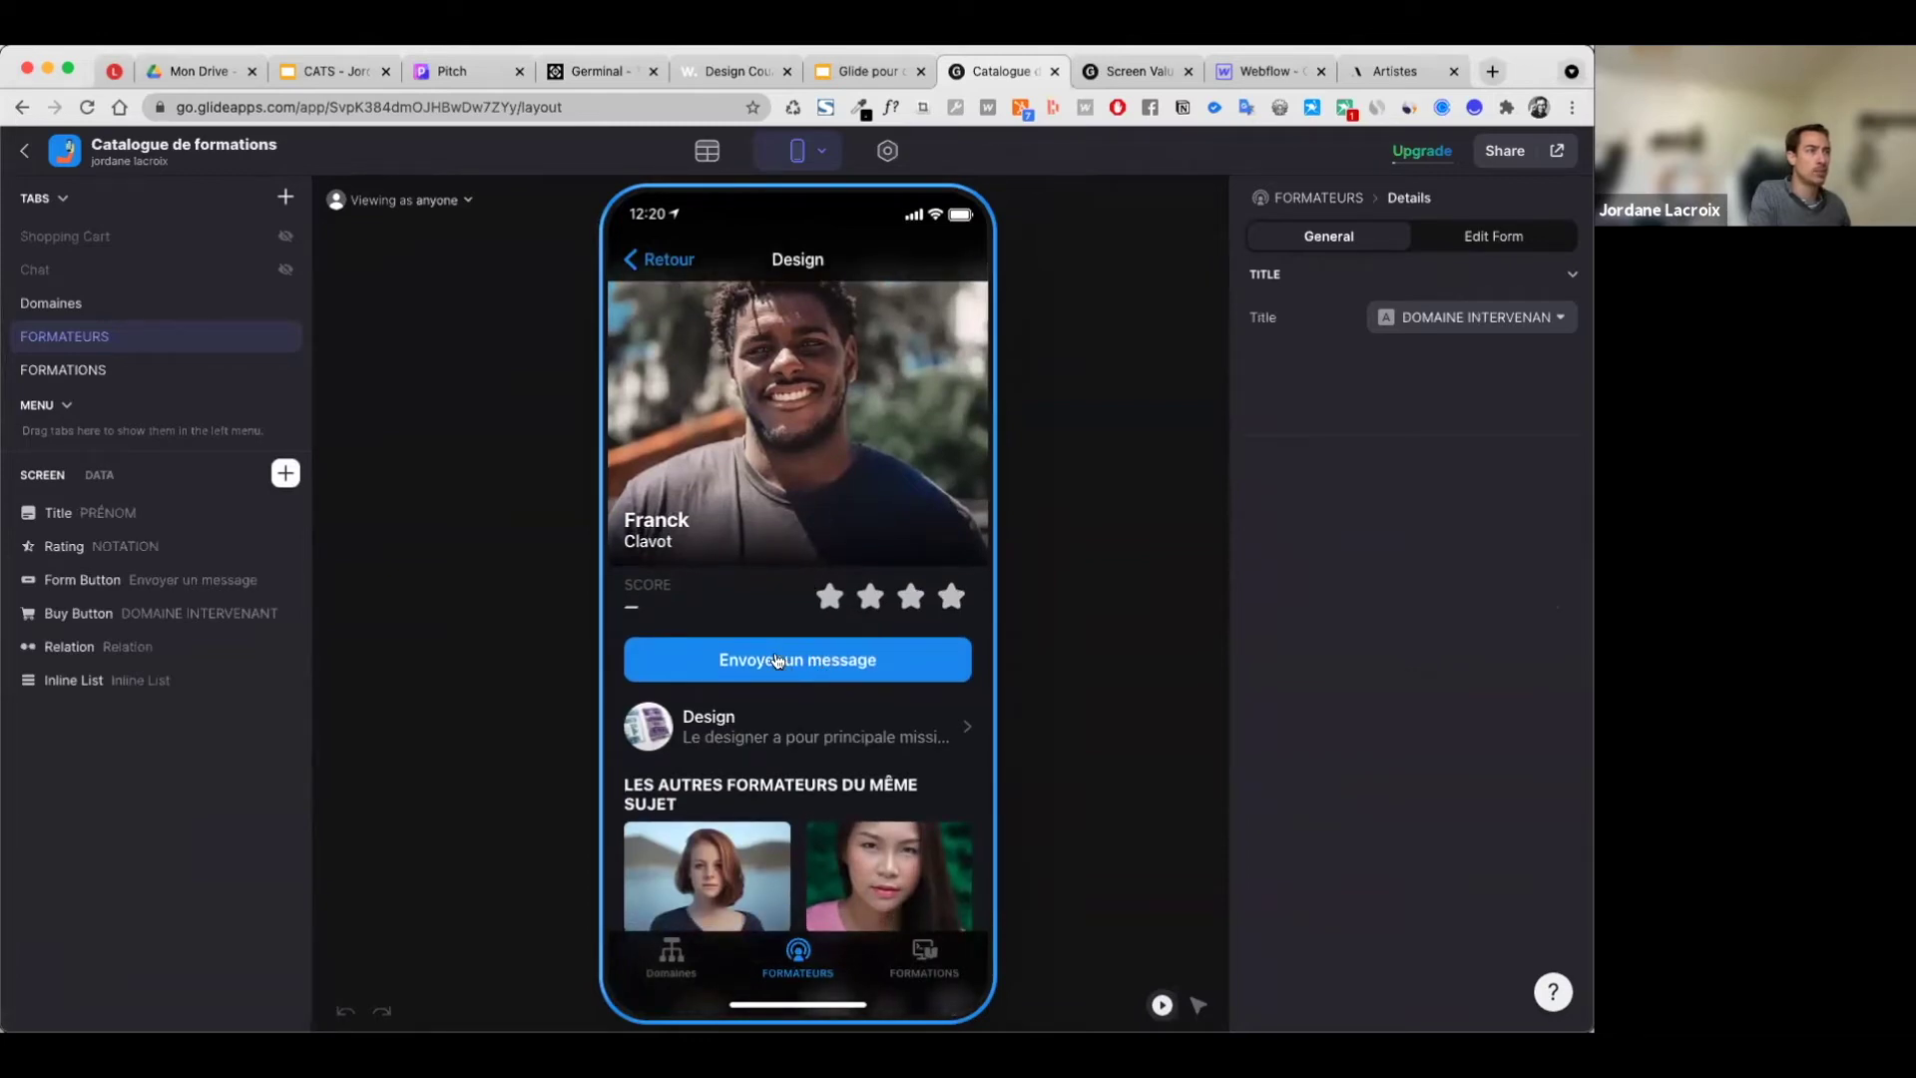
pyautogui.click(776, 661)
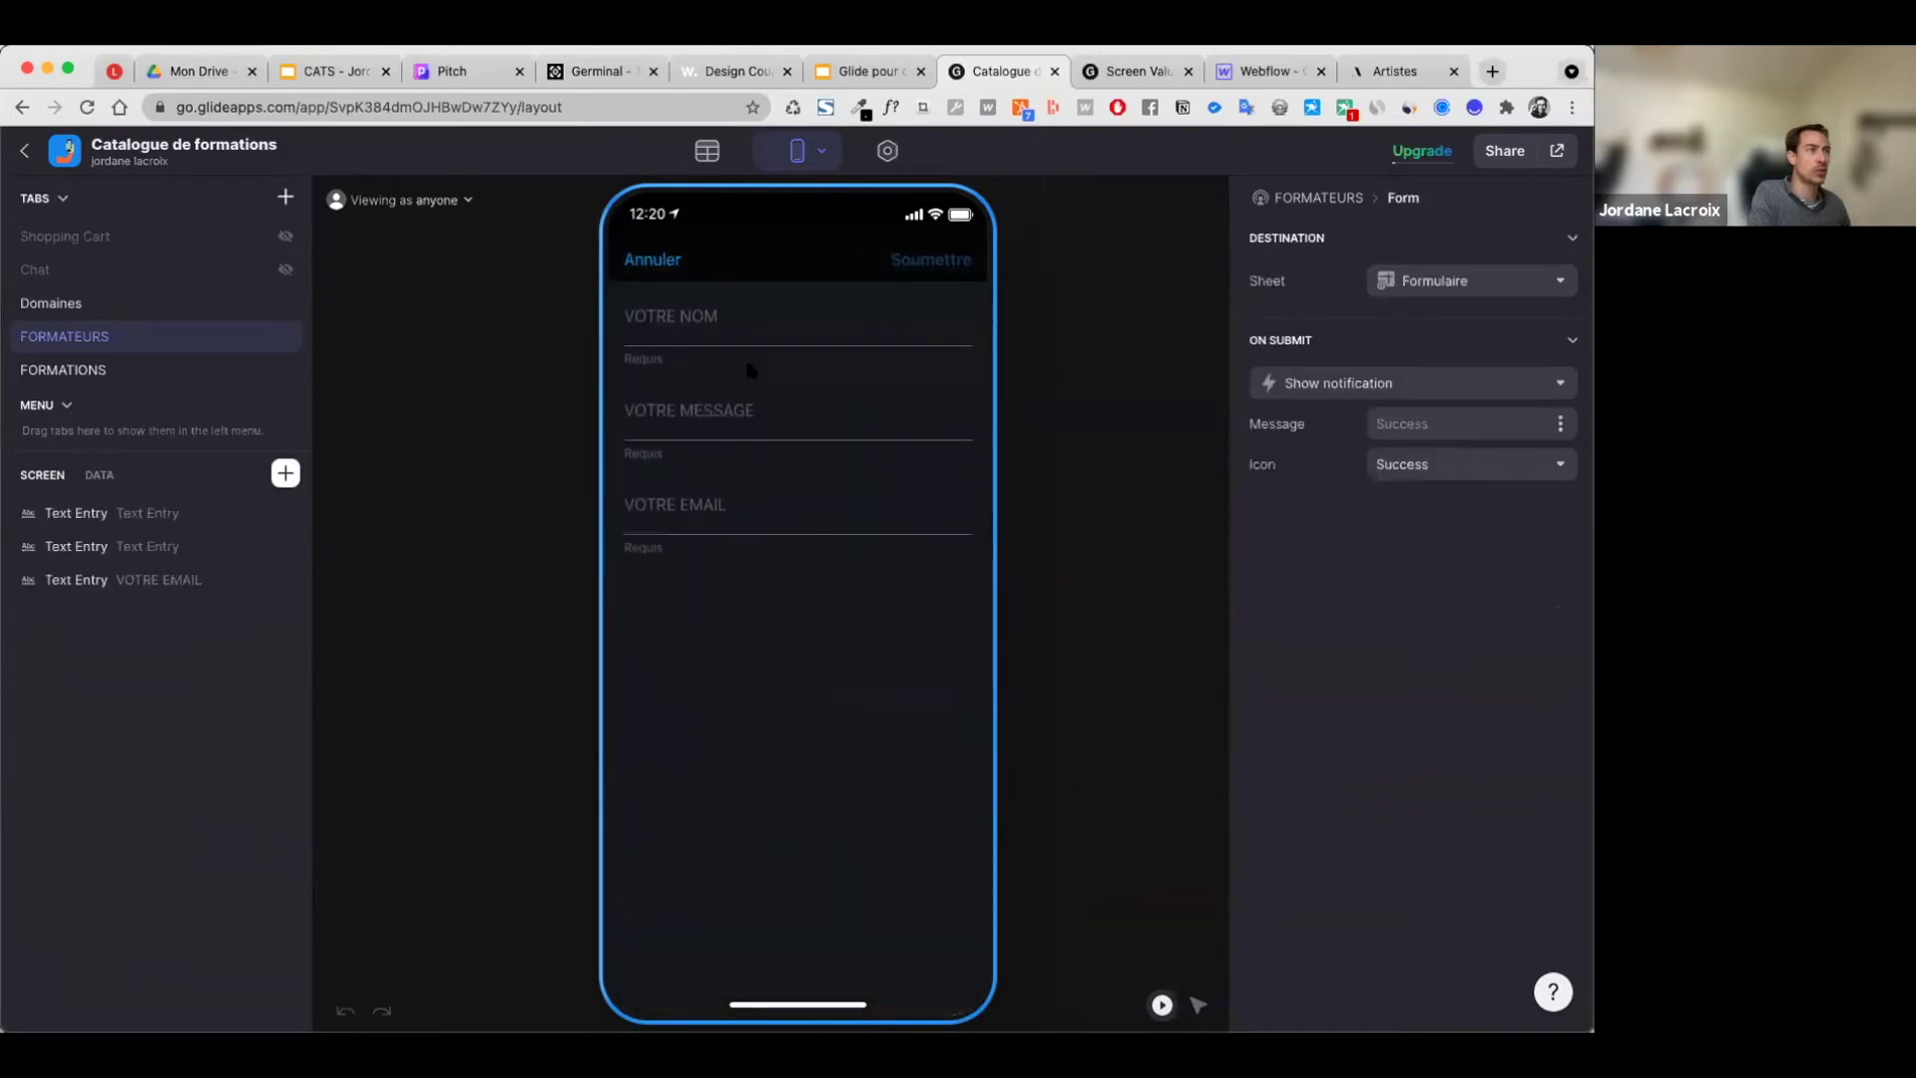
pyautogui.click(653, 262)
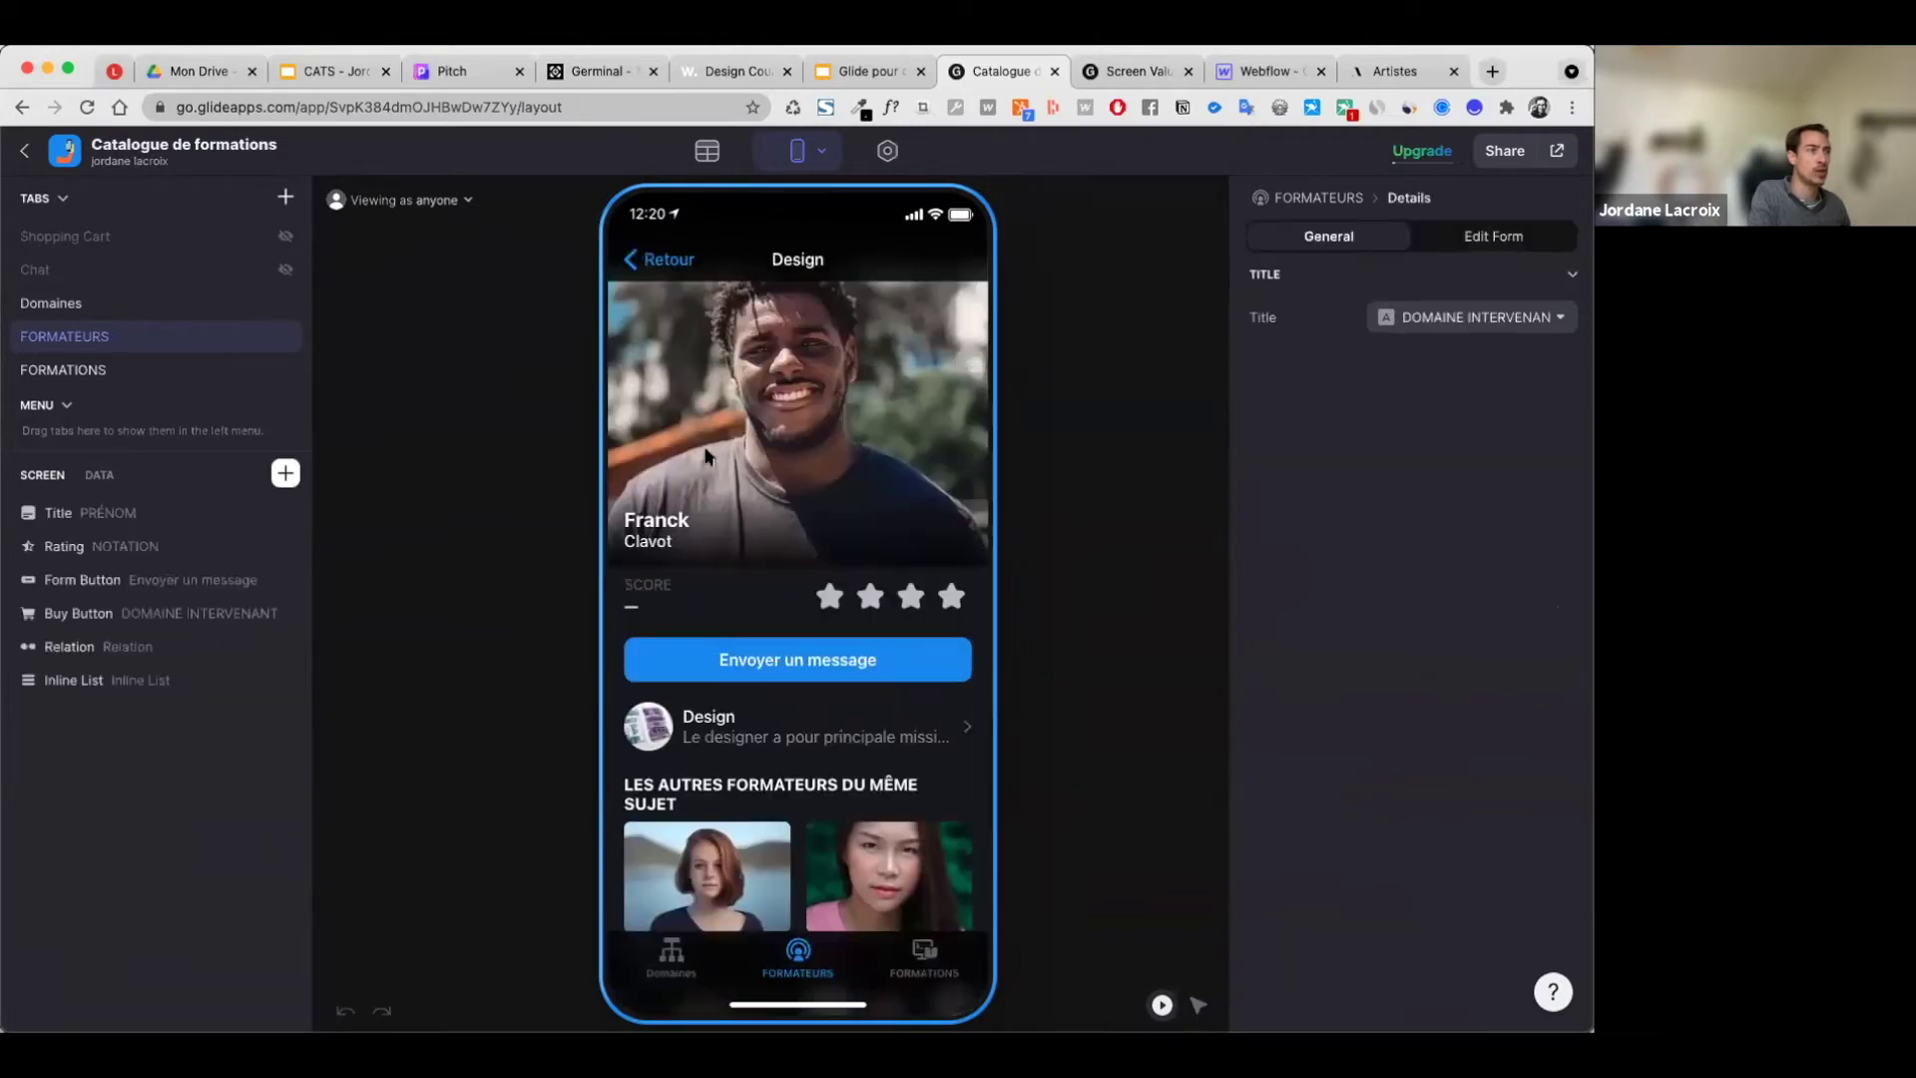
pyautogui.scroll(-2, 759, 801)
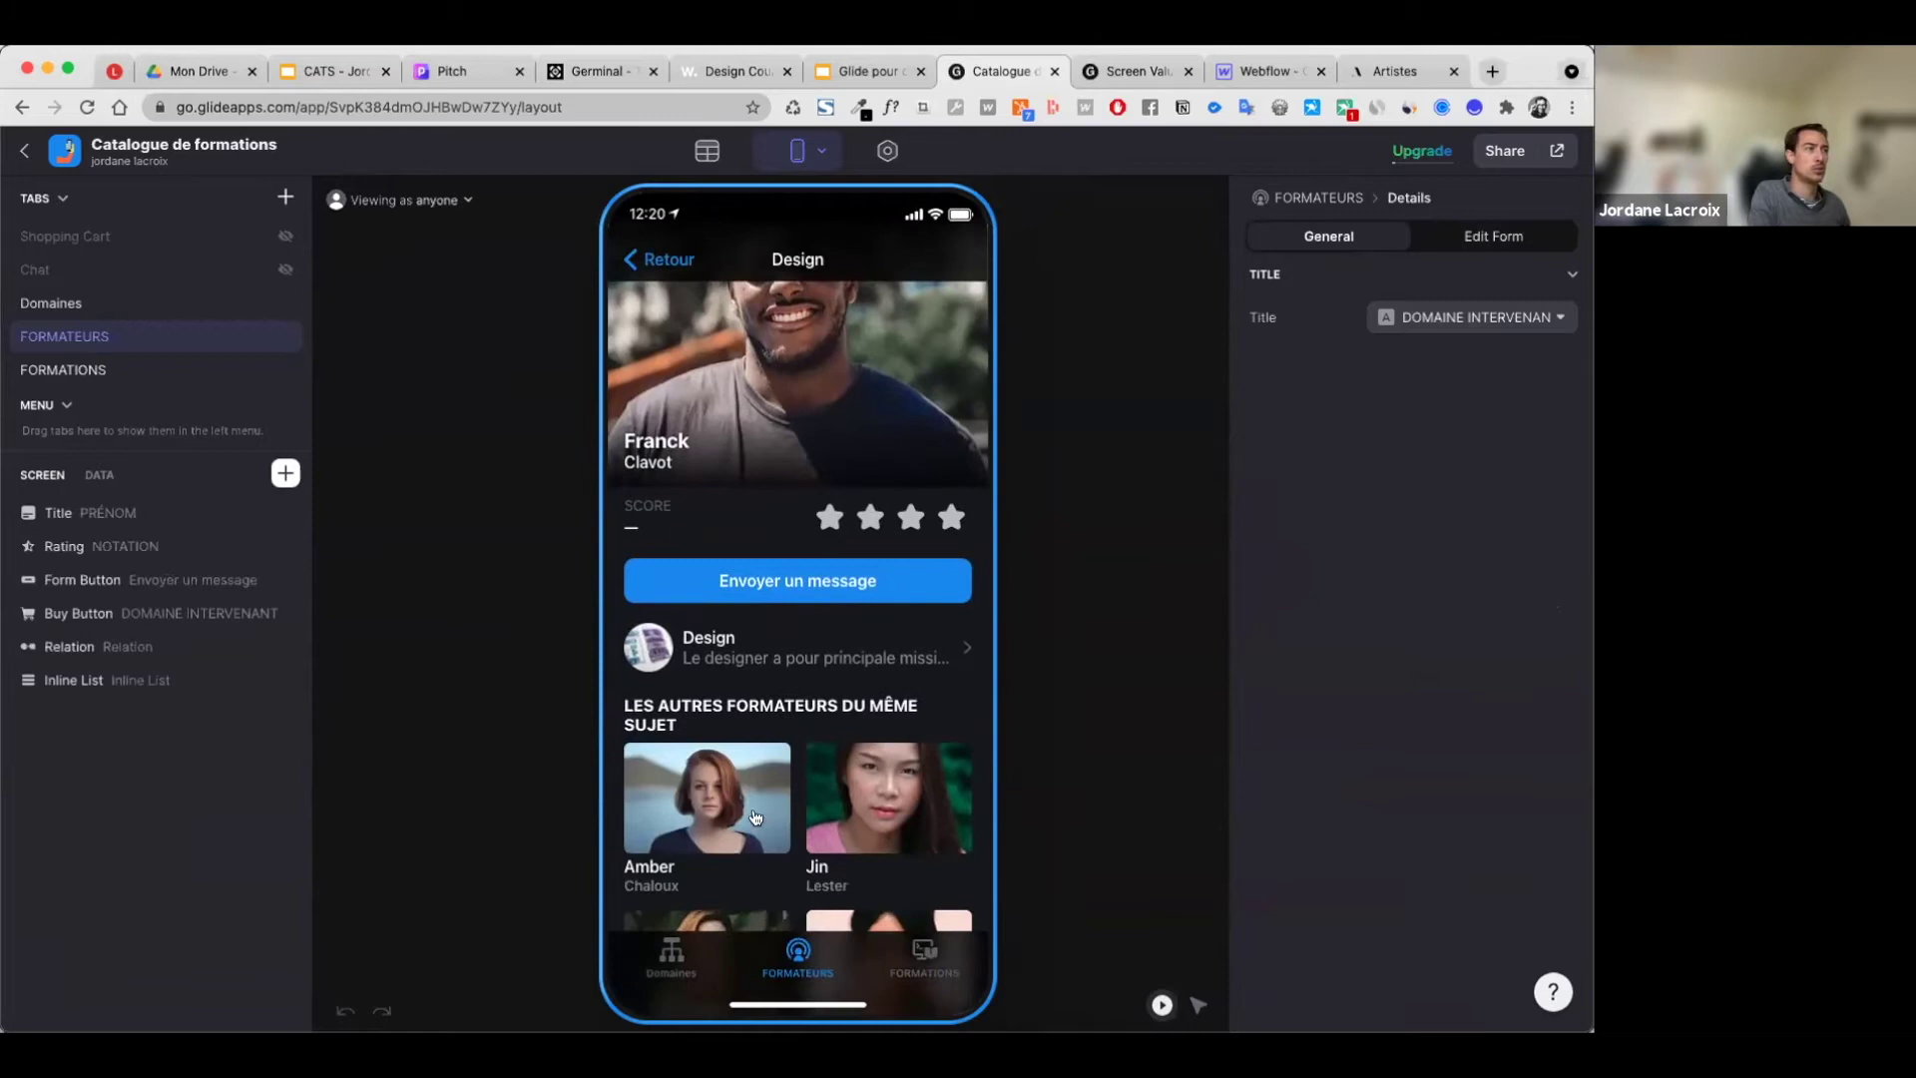
pyautogui.scroll(2, 753, 819)
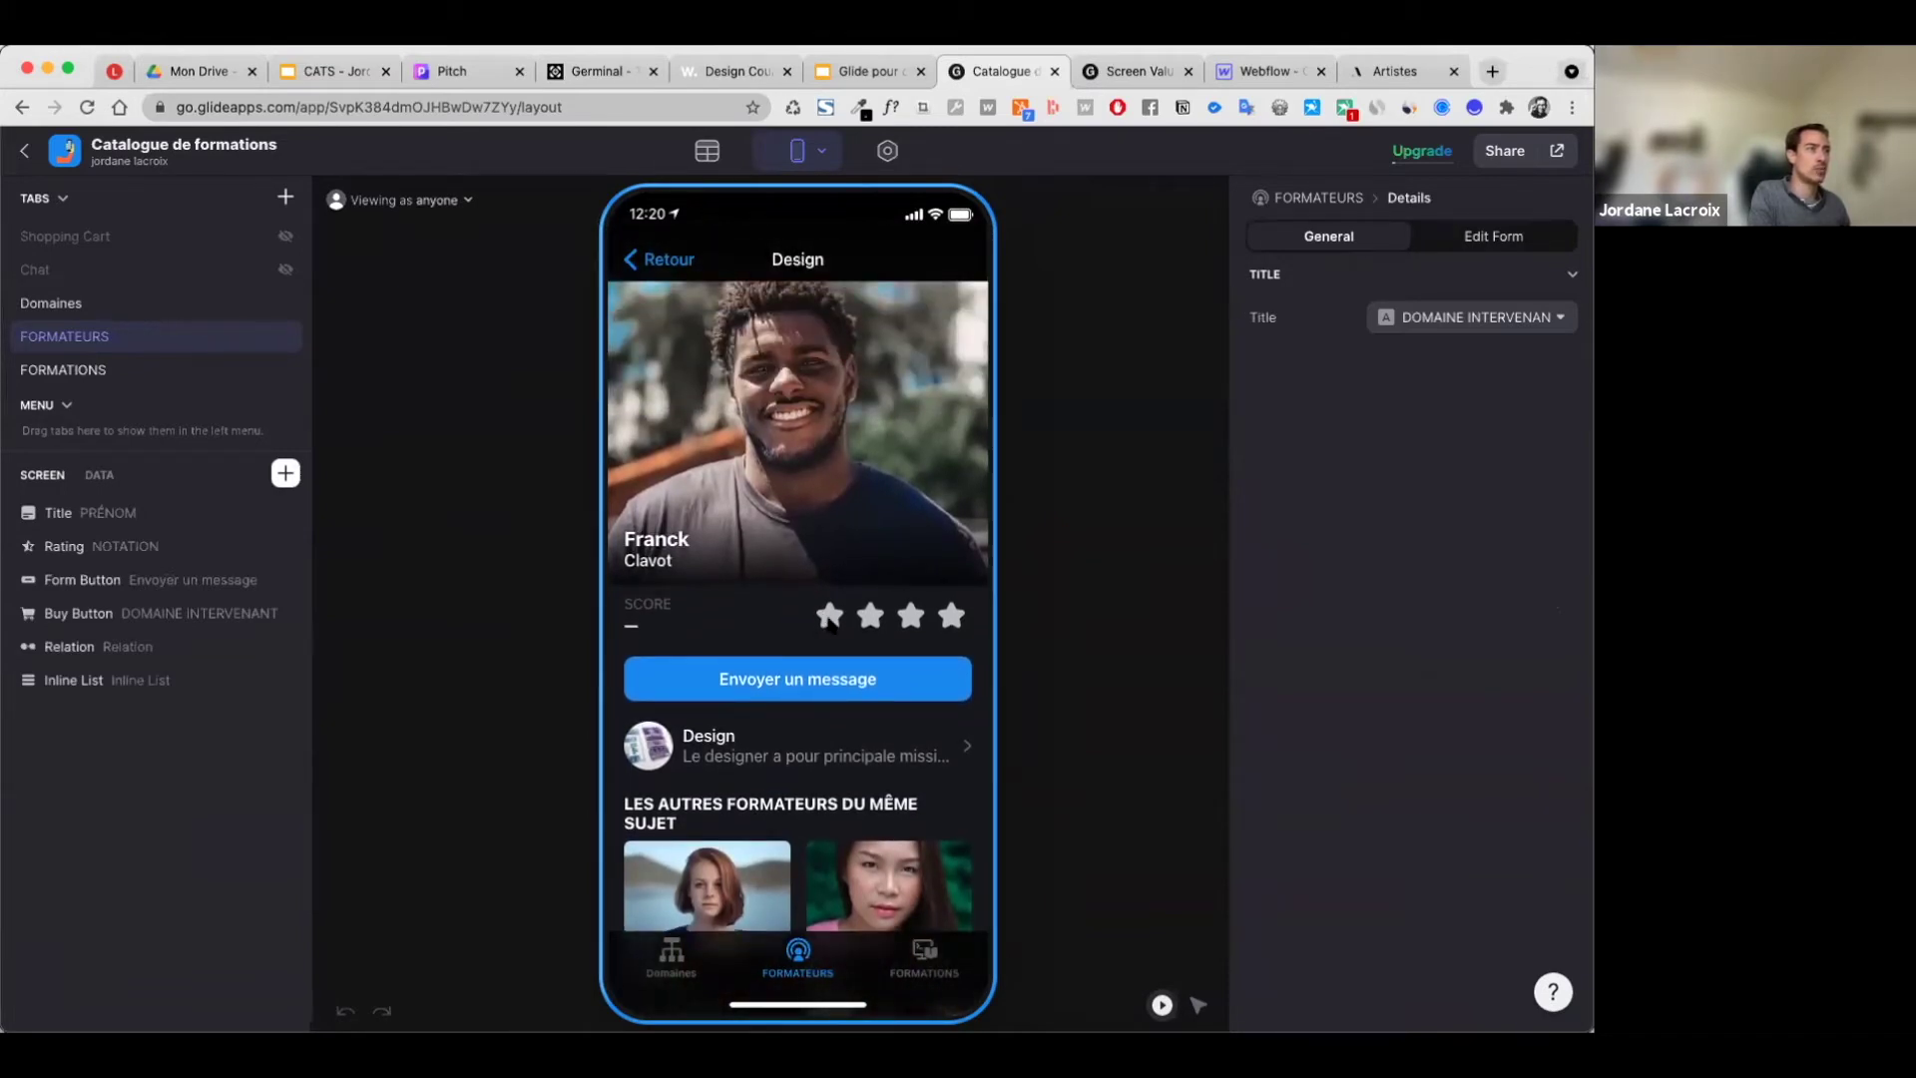
# Step: Rate the trainer one star and look through the list of other trainers on the same subject
pyautogui.click(839, 620)
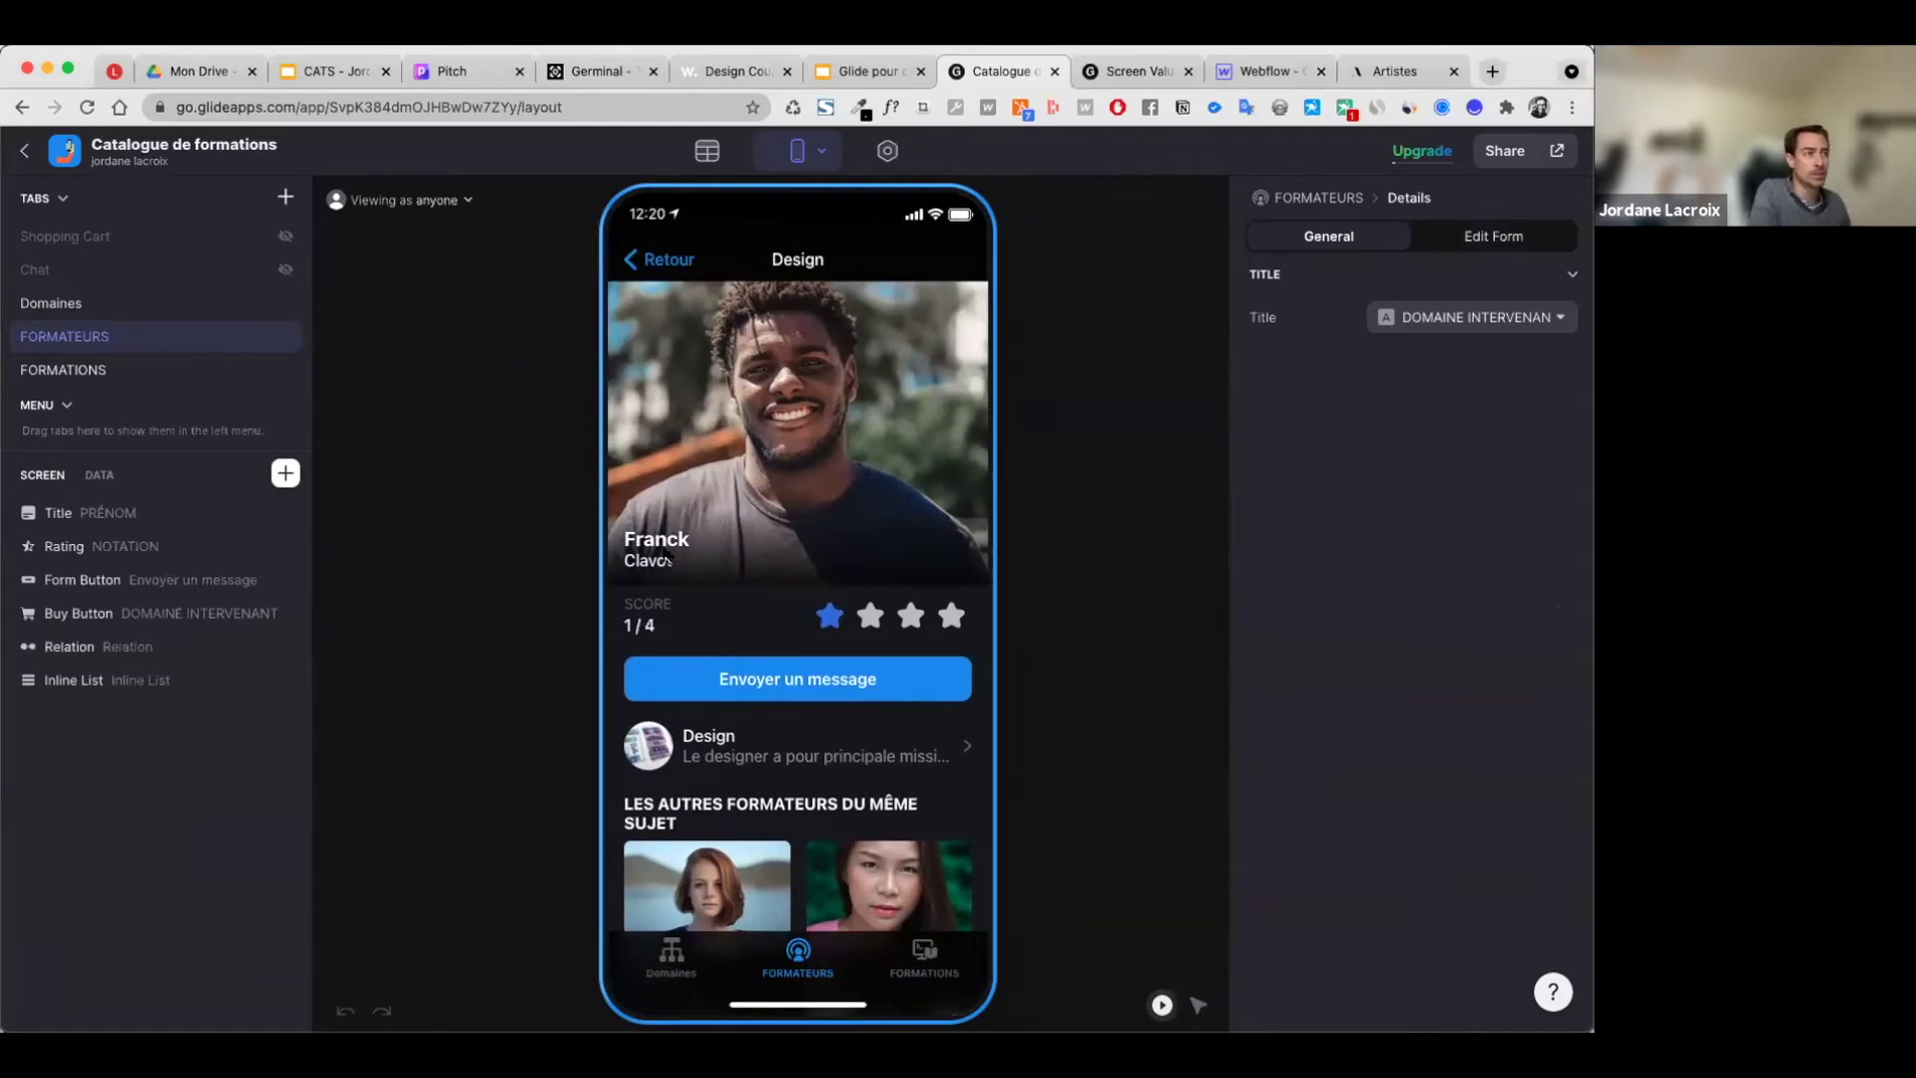
pyautogui.scroll(-1, 776, 620)
pyautogui.scroll(-1, 769, 592)
pyautogui.scroll(-4, 734, 739)
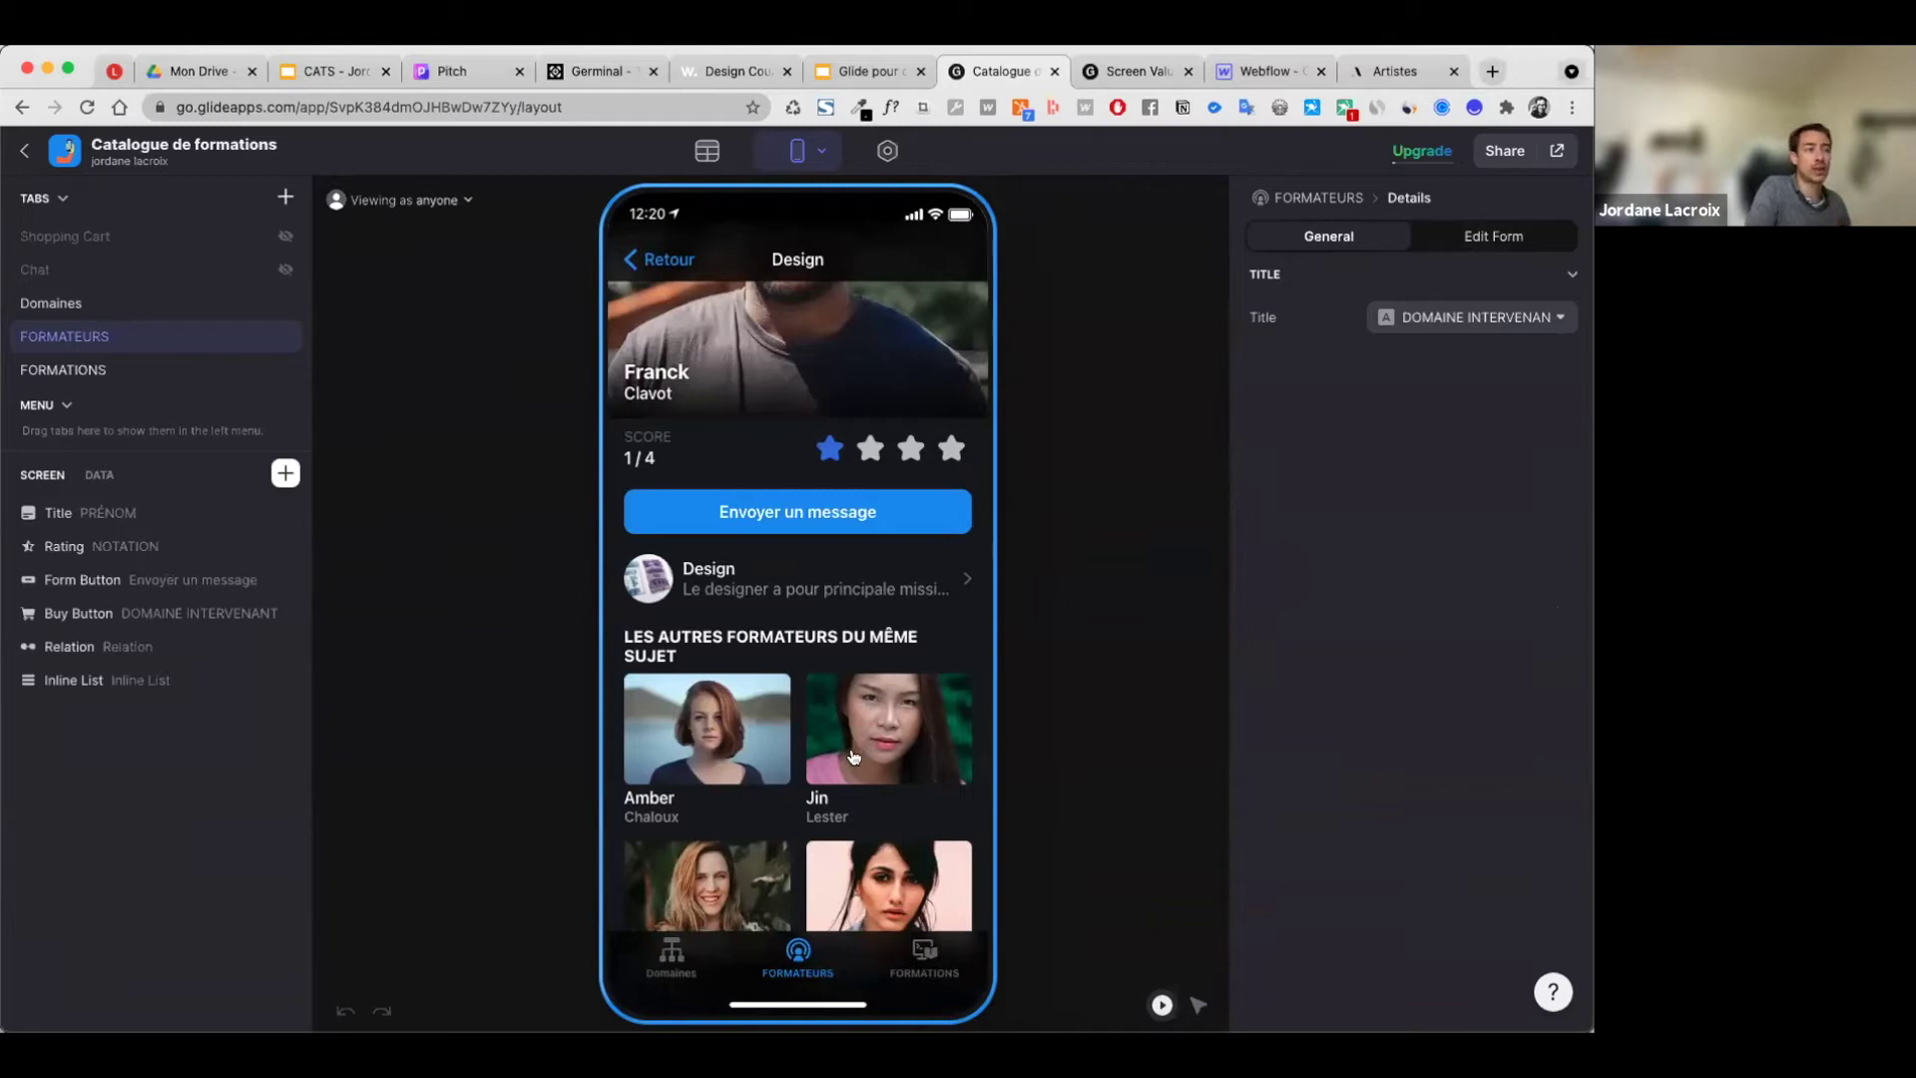
pyautogui.scroll(-2, 863, 796)
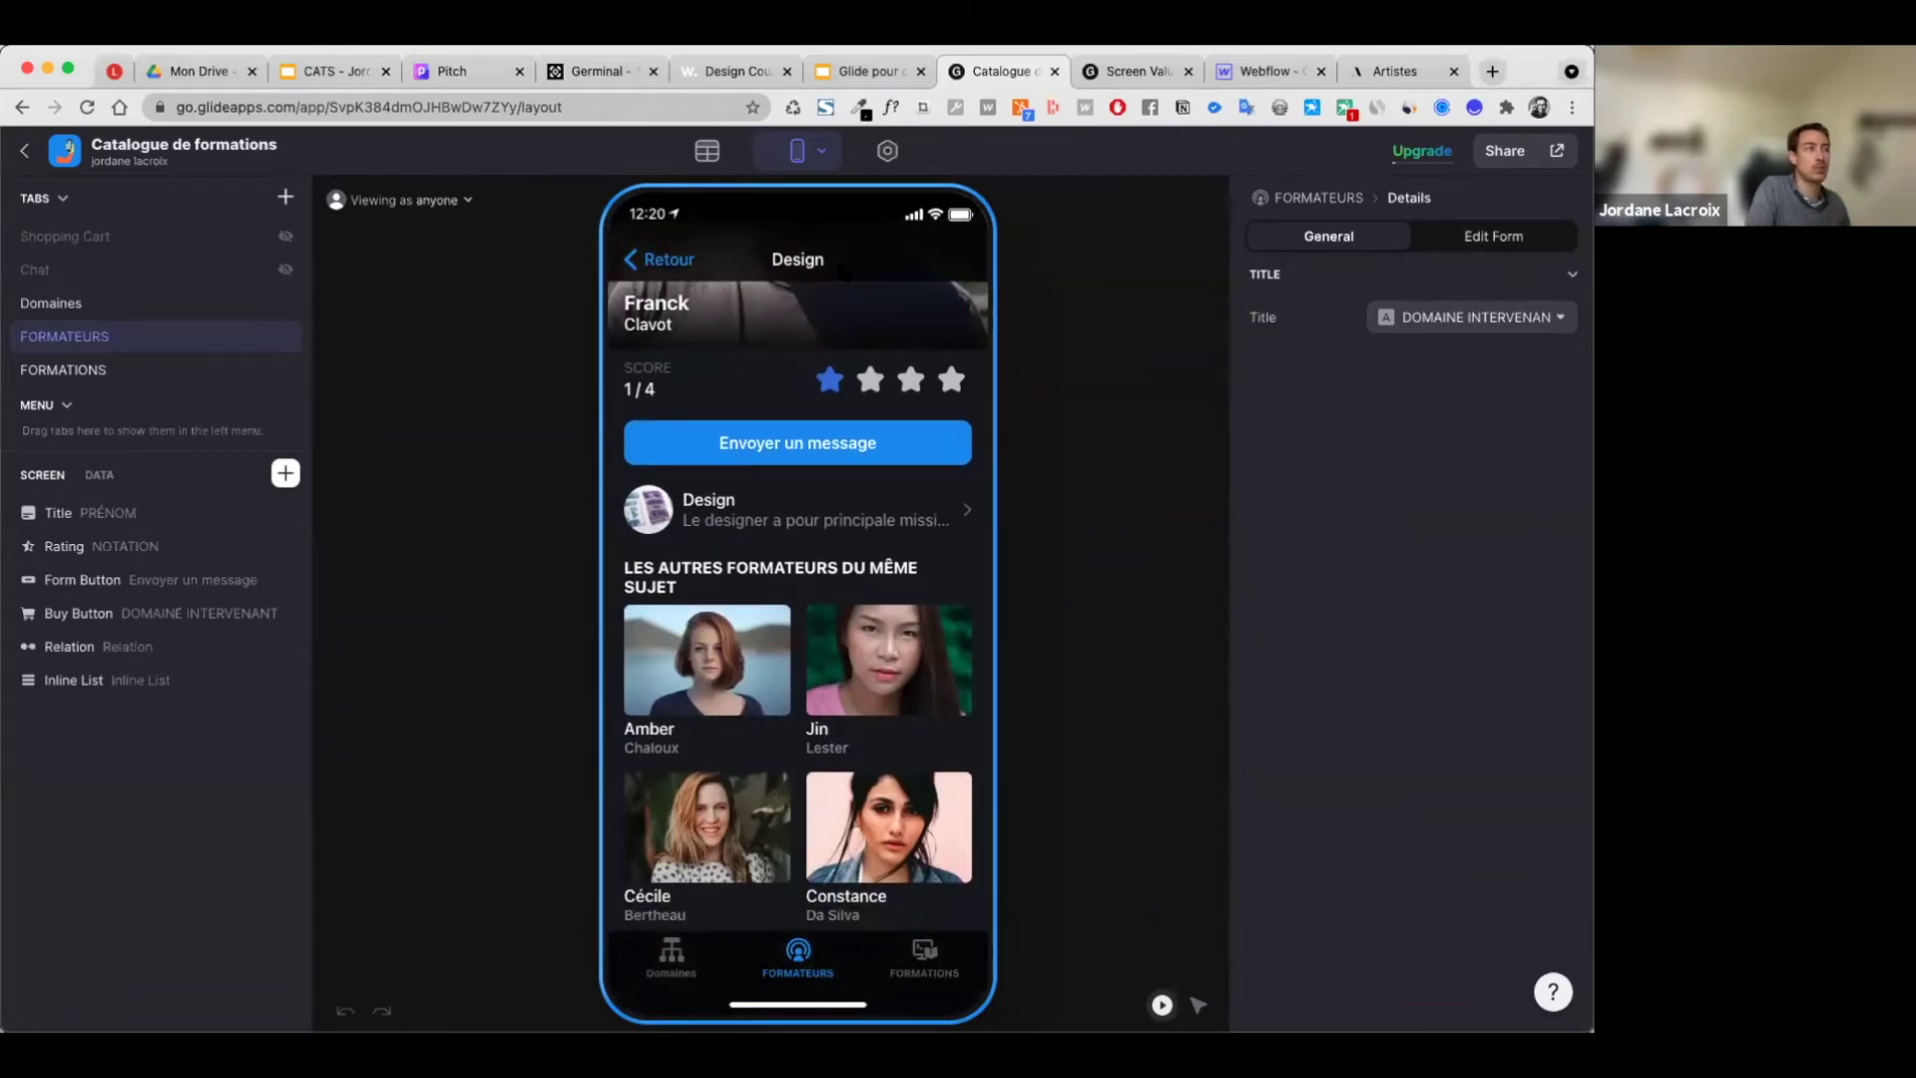
# Step: View the trainer's Envoyer un message form, cancel it, and return to the beginning of the FORMATEURS list
pyautogui.click(779, 443)
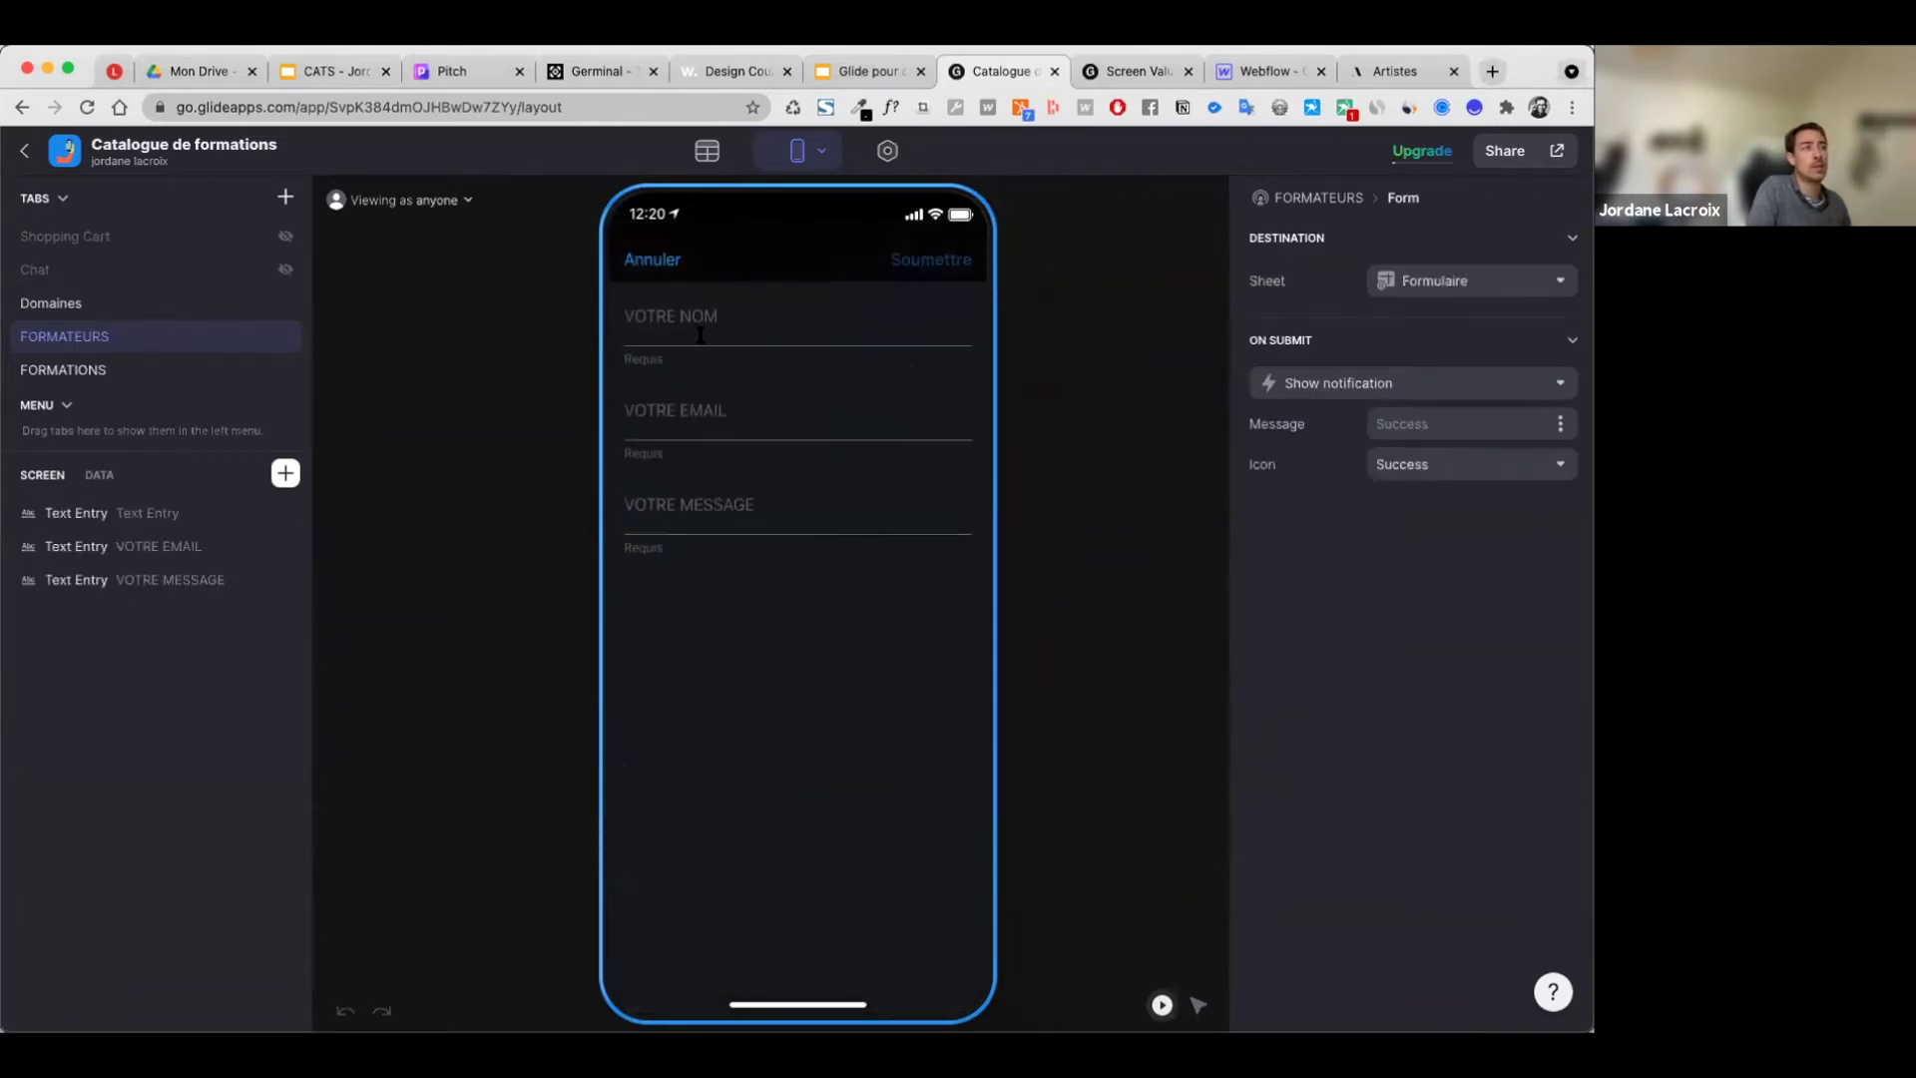
pyautogui.click(667, 260)
pyautogui.scroll(3, 784, 564)
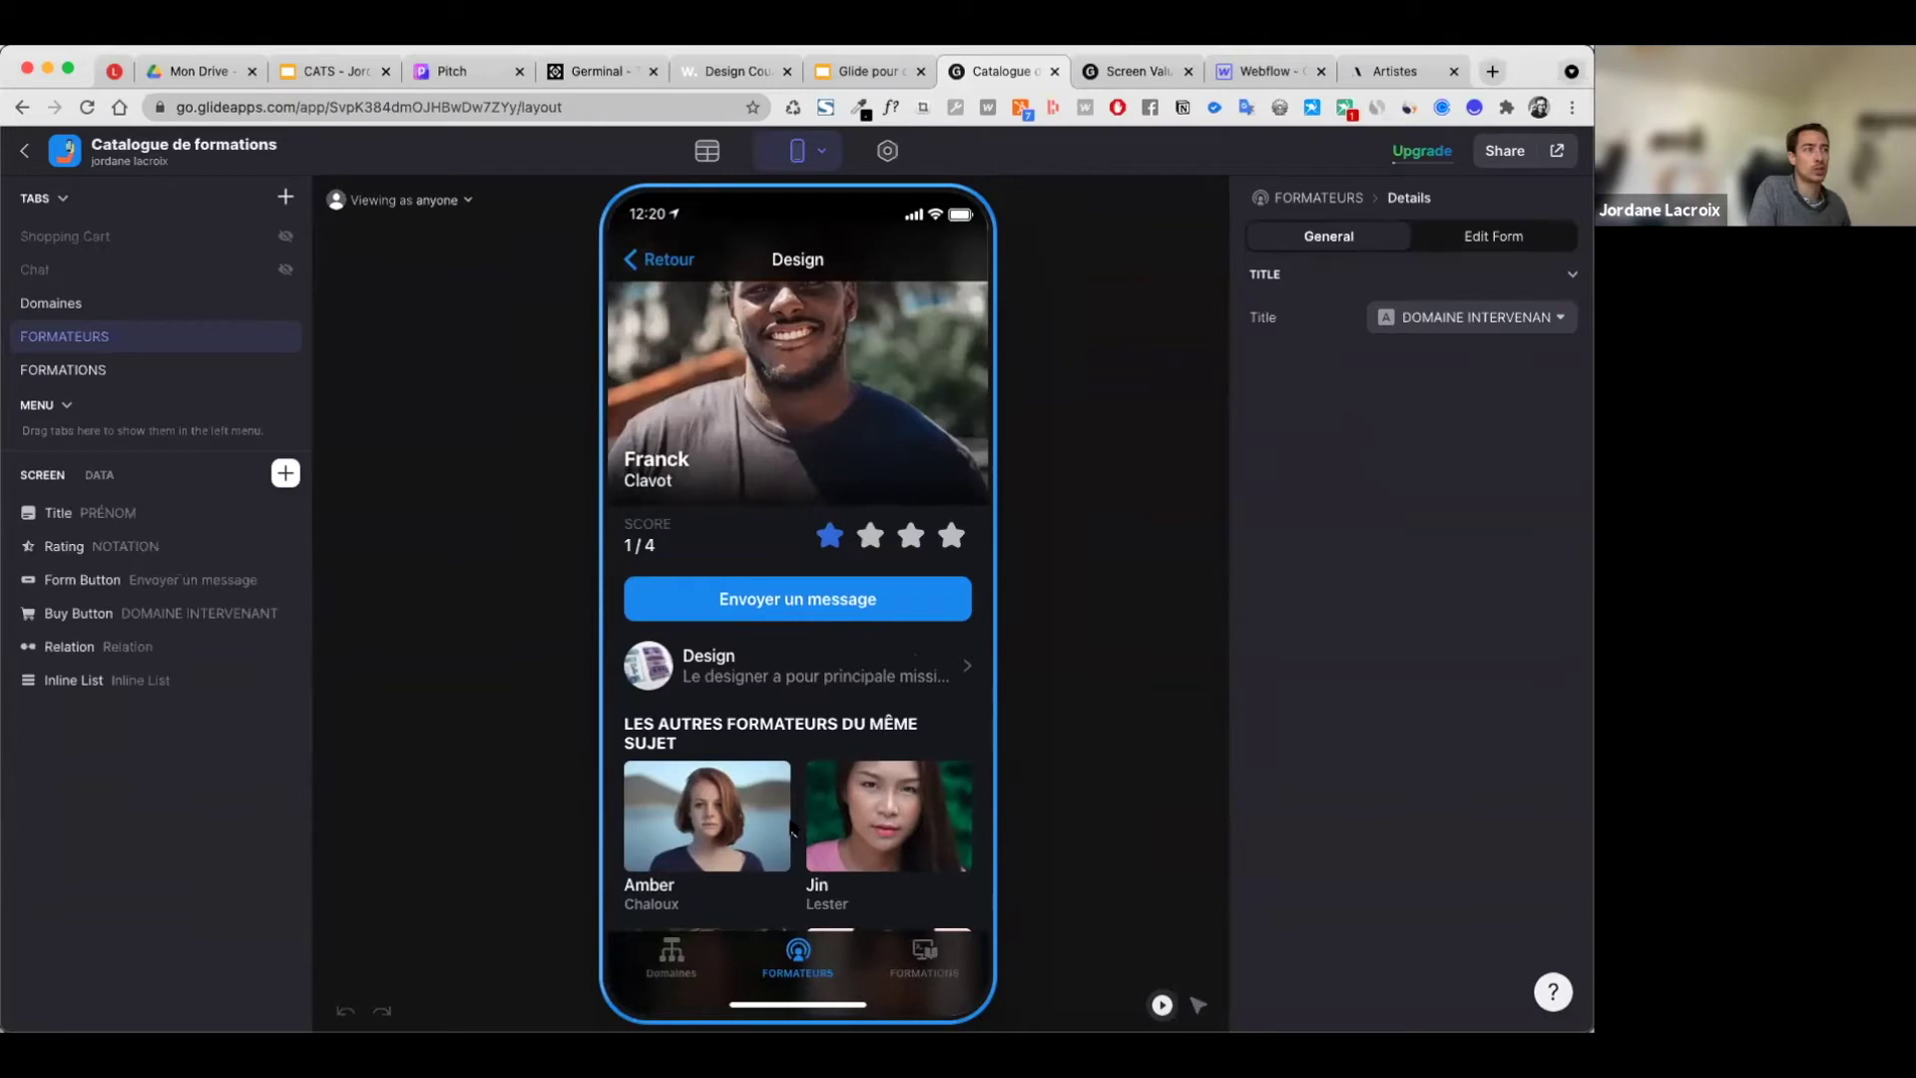
pyautogui.scroll(2, 795, 830)
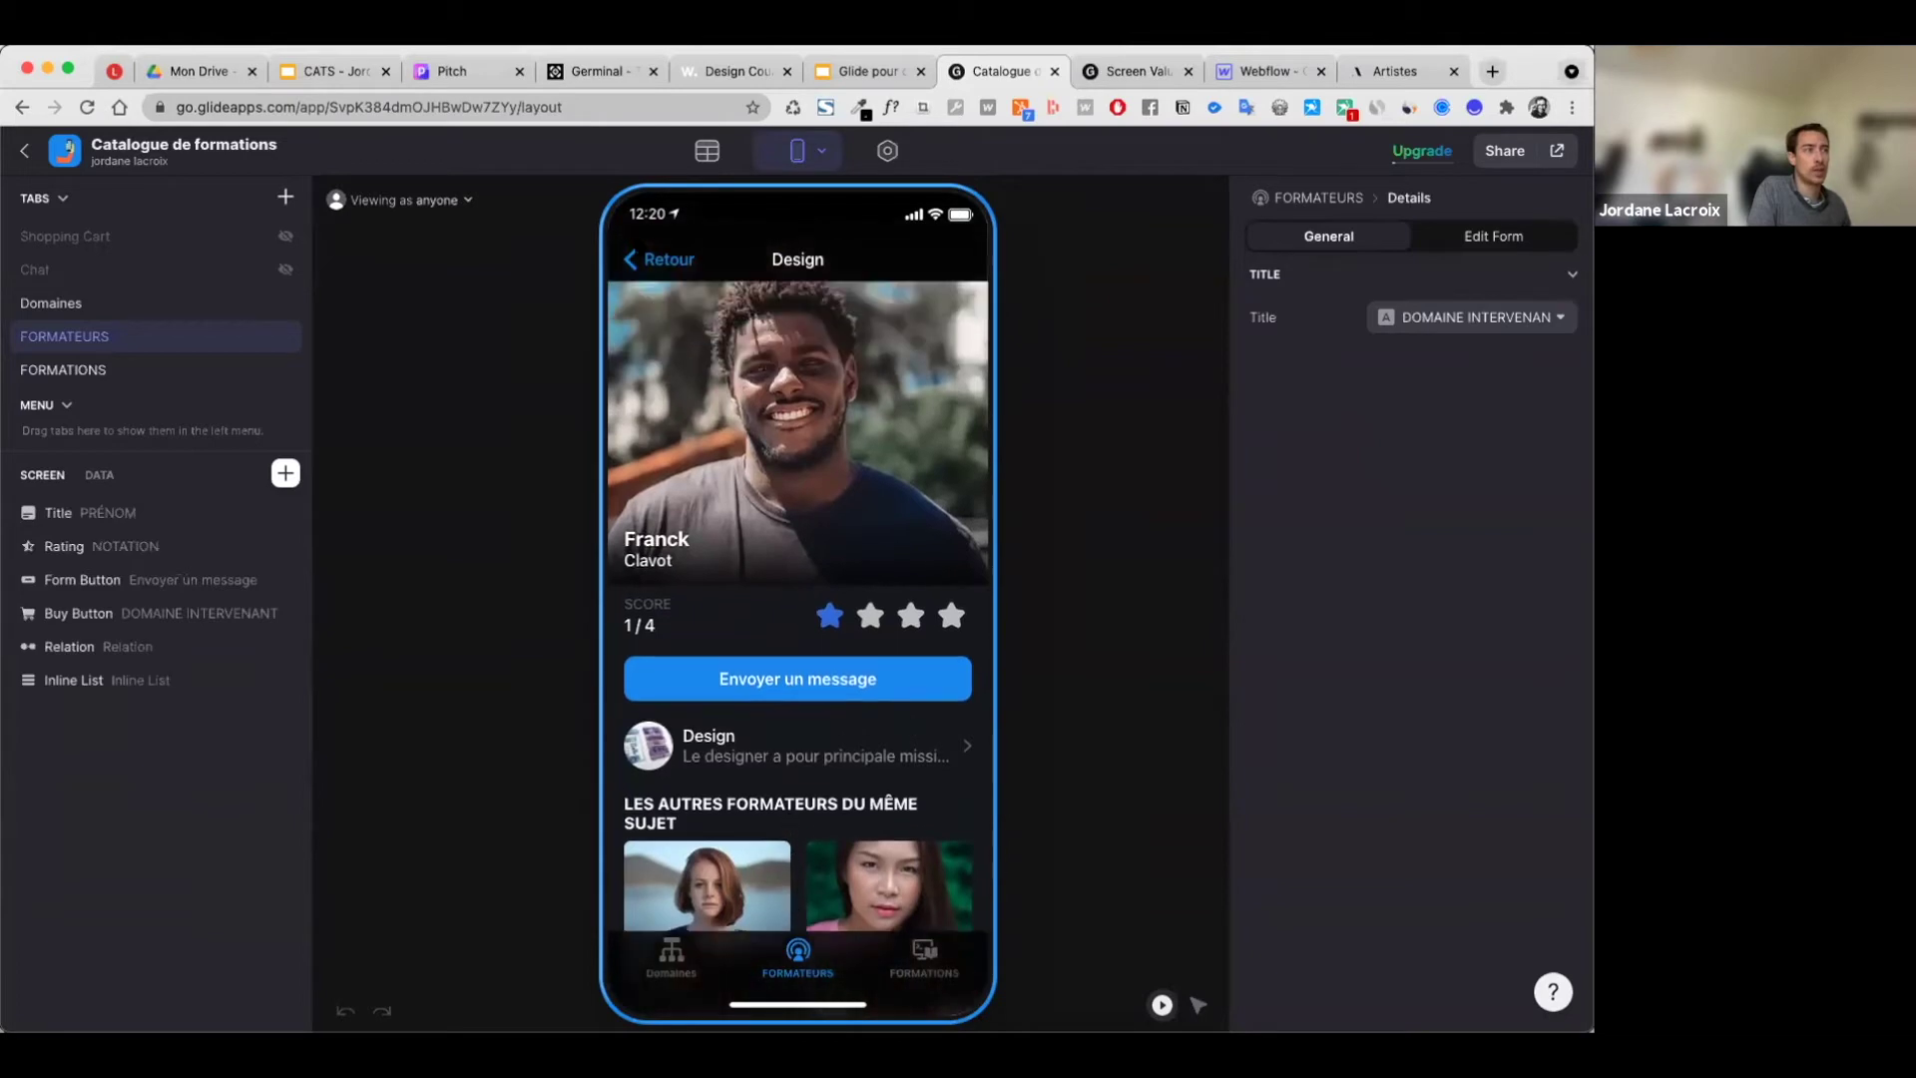
pyautogui.click(667, 262)
pyautogui.scroll(5, 876, 514)
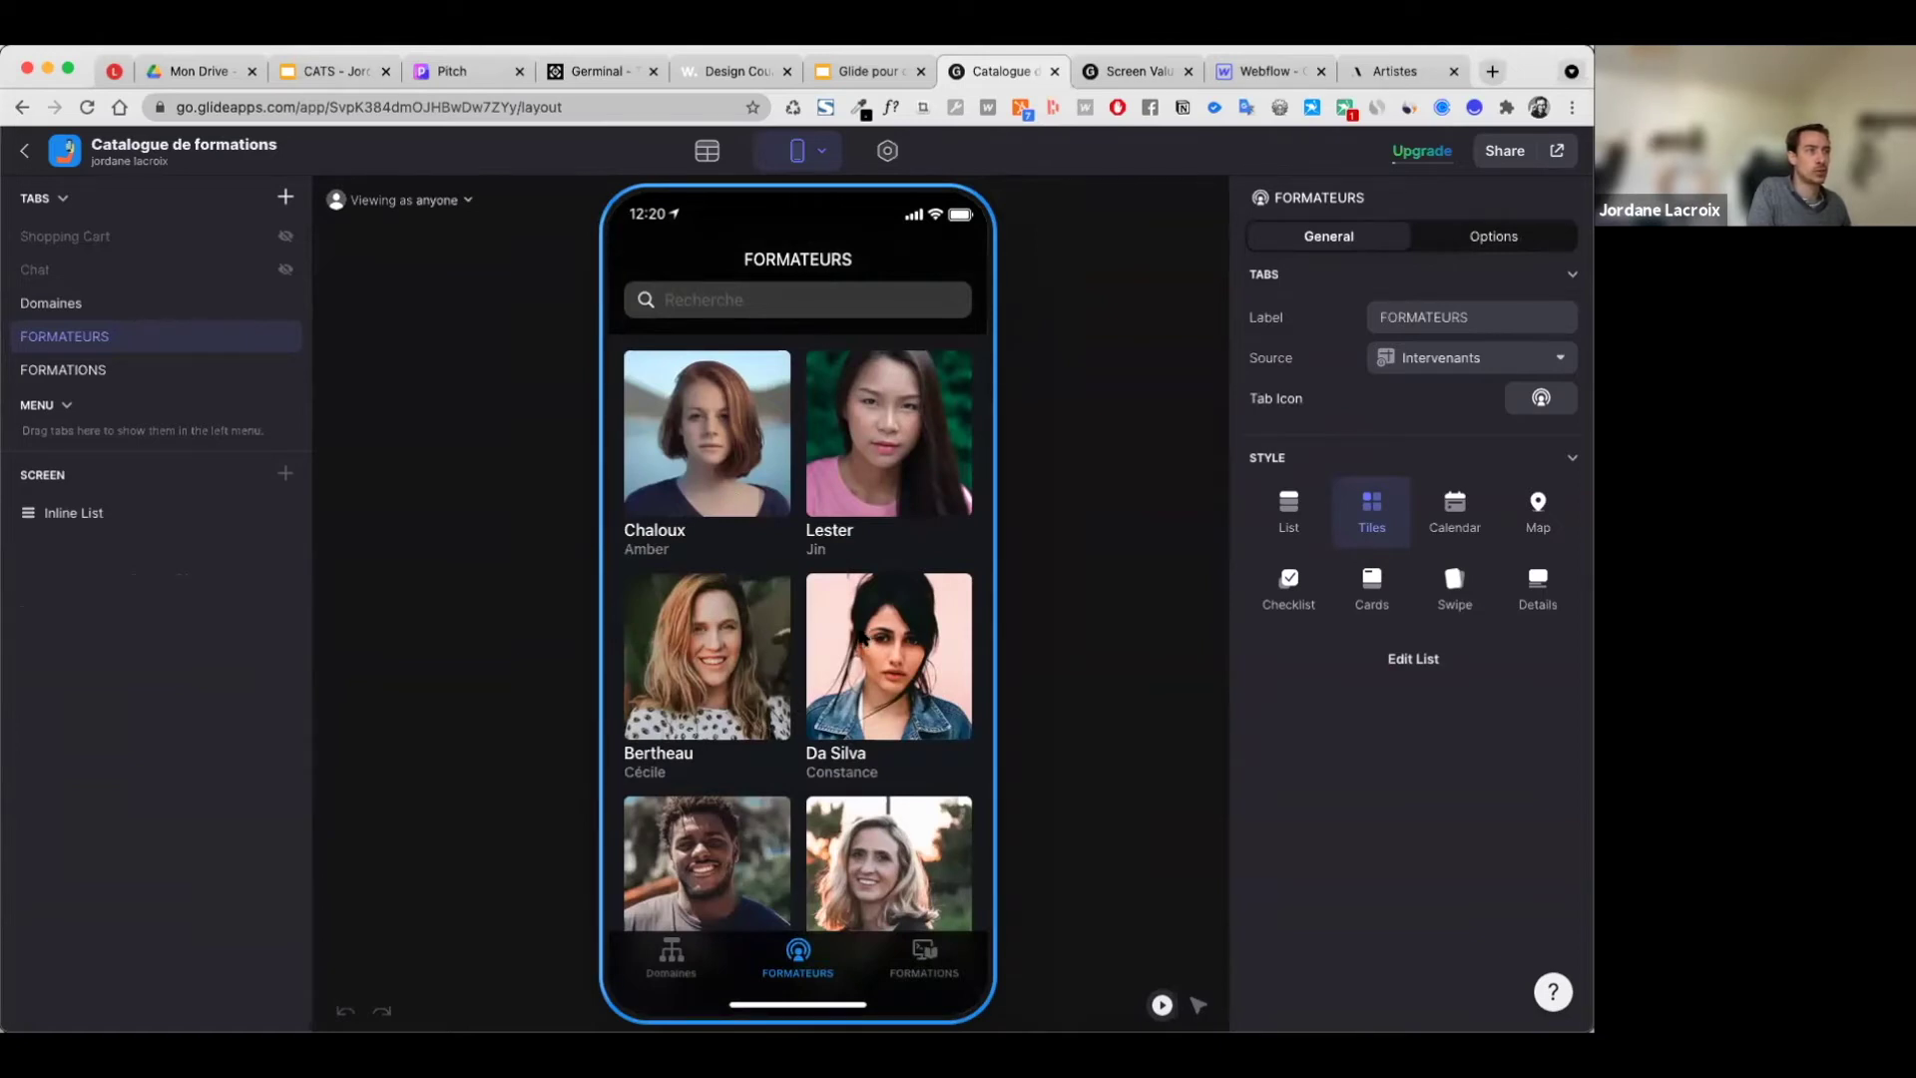
# Step: Open the first trainer's profile and examine the Réserver un cours purchase form through to its total, then cancel it
pyautogui.click(865, 639)
pyautogui.click(671, 255)
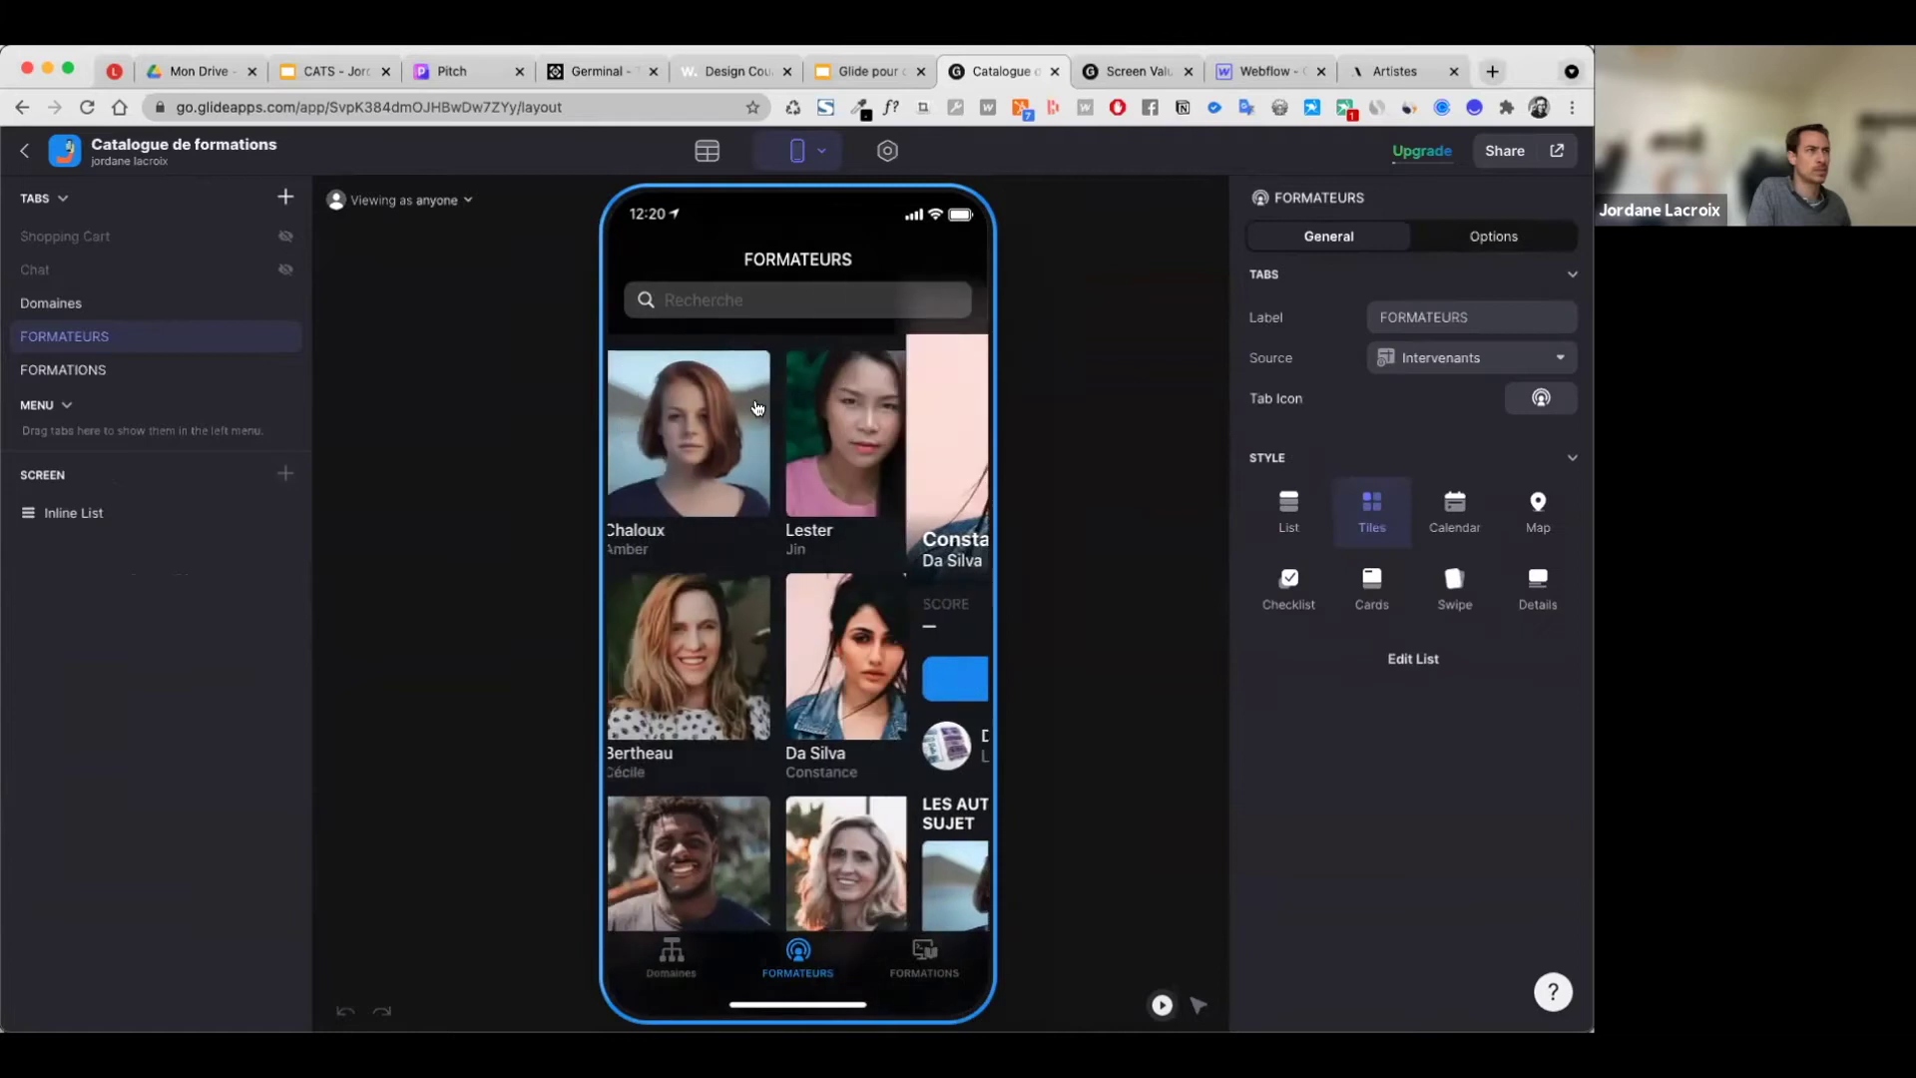
pyautogui.click(717, 467)
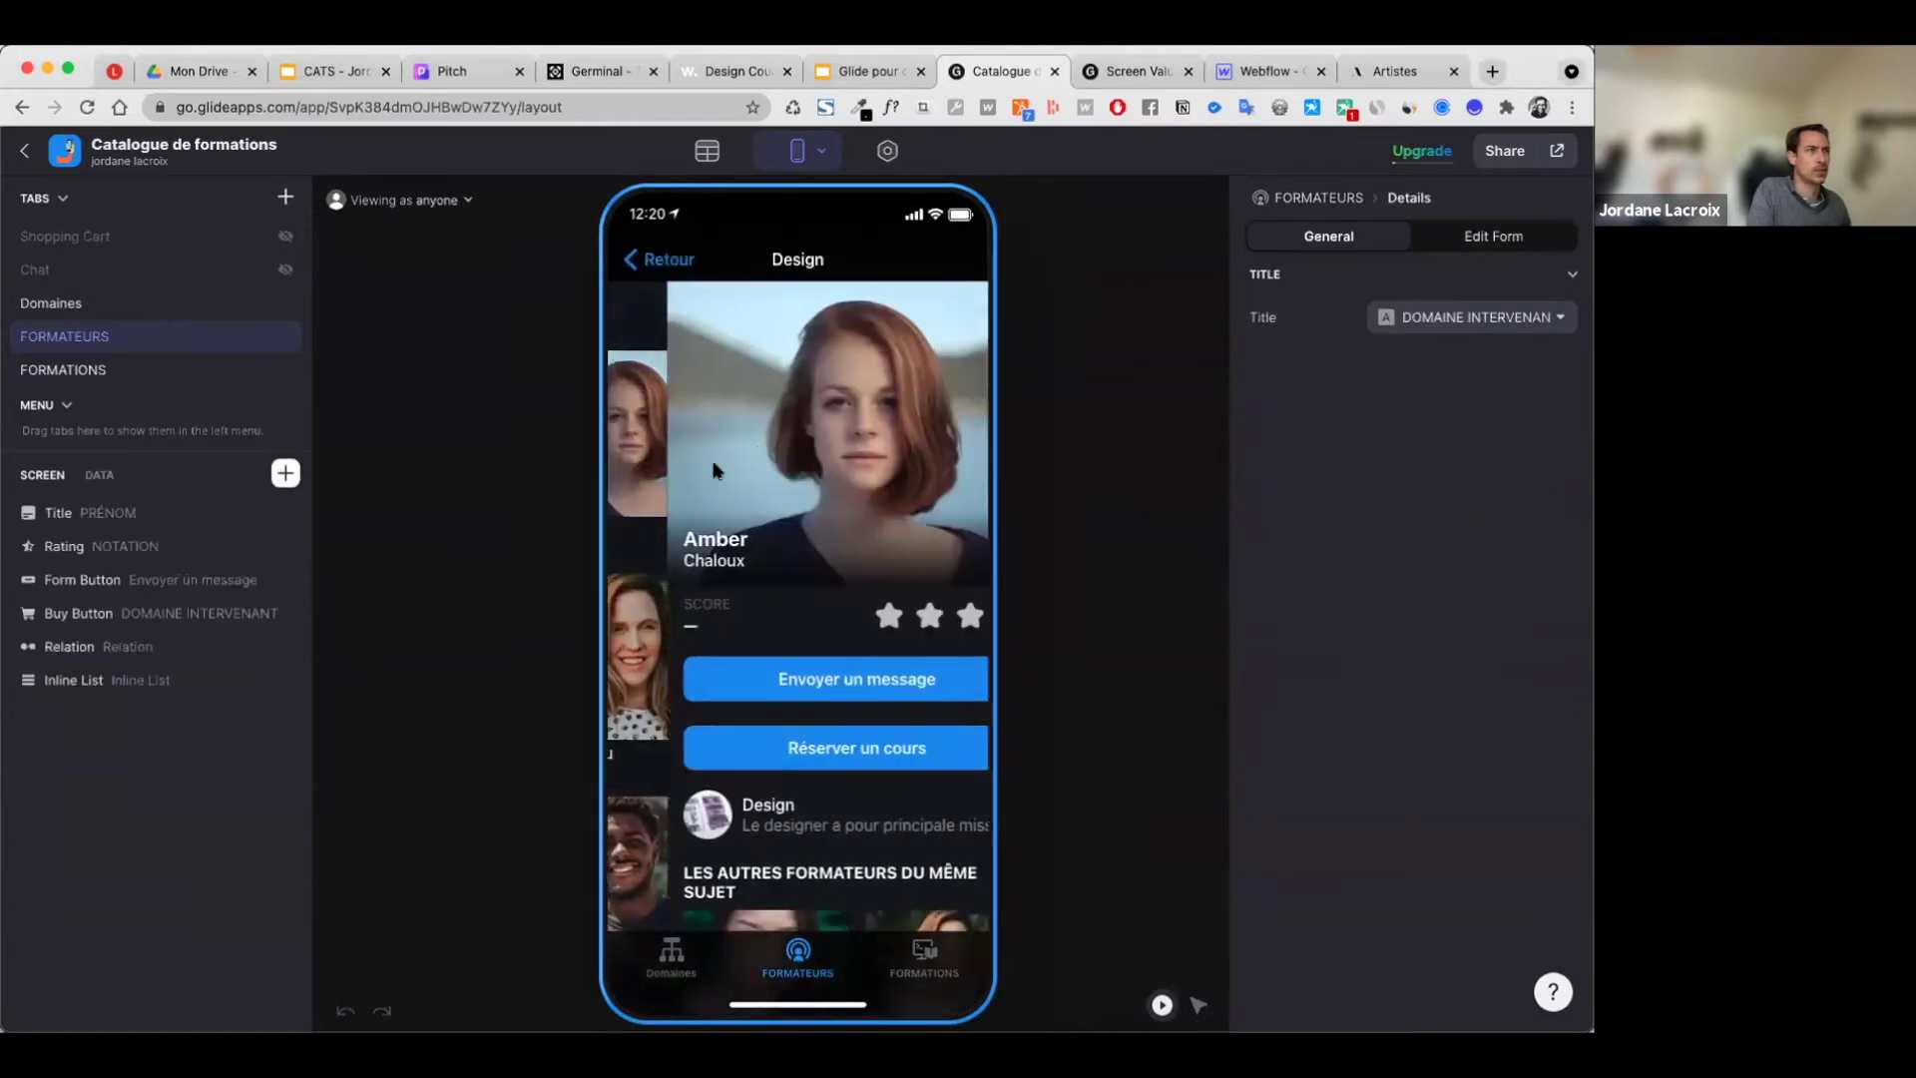
pyautogui.click(788, 750)
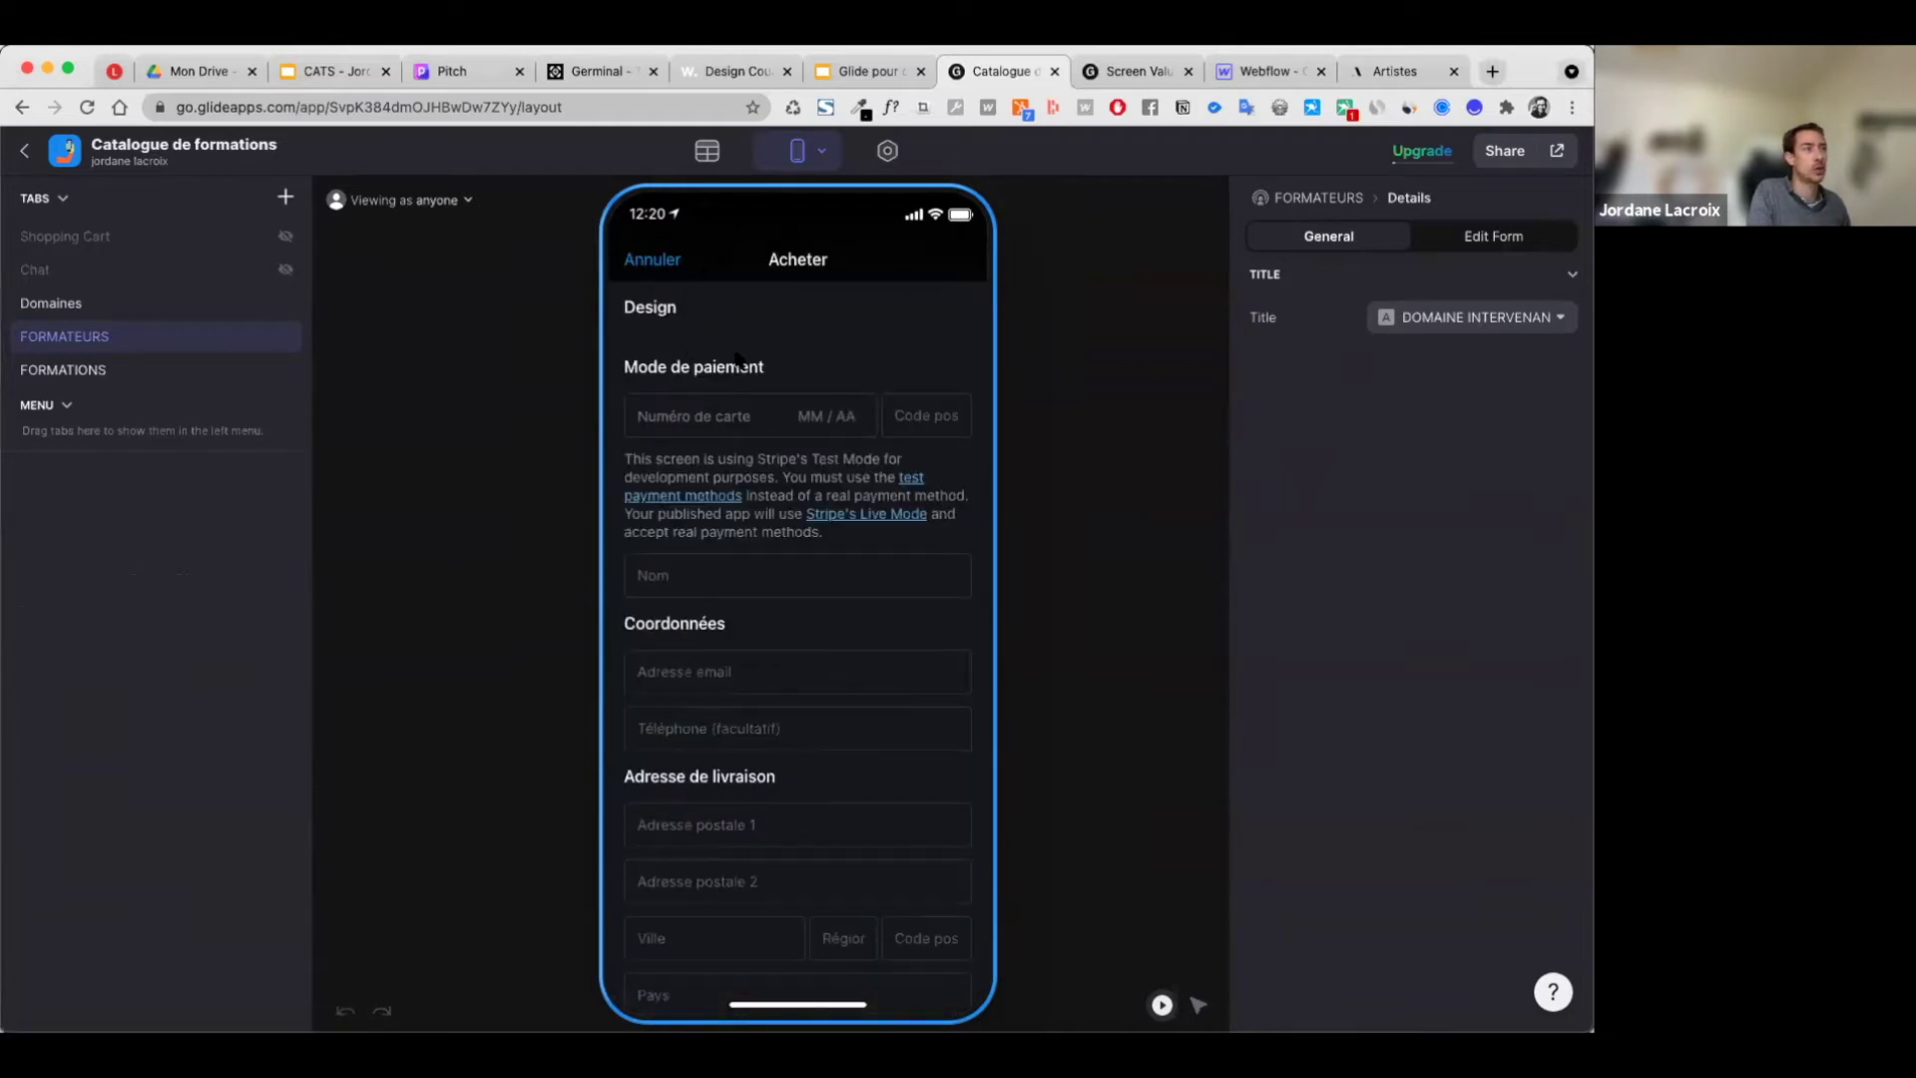
pyautogui.scroll(-1, 711, 420)
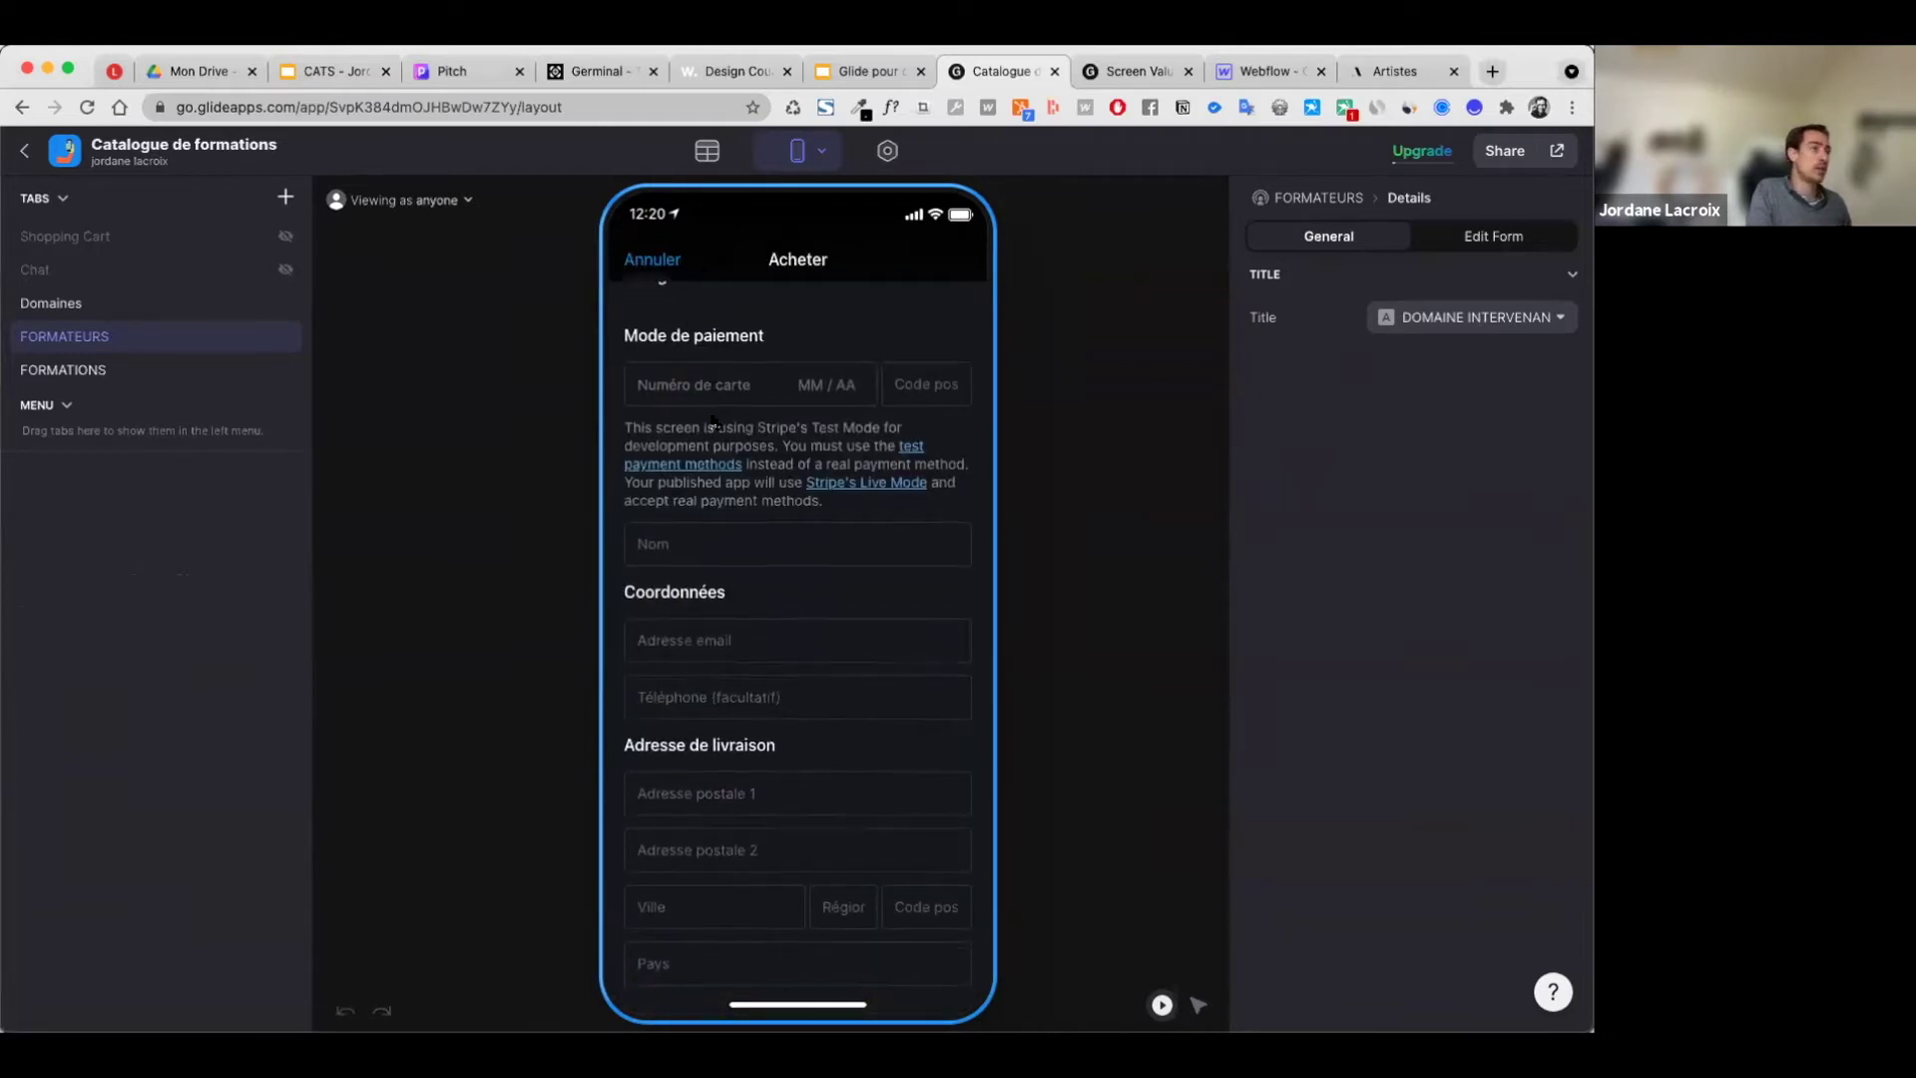
pyautogui.scroll(-3, 713, 422)
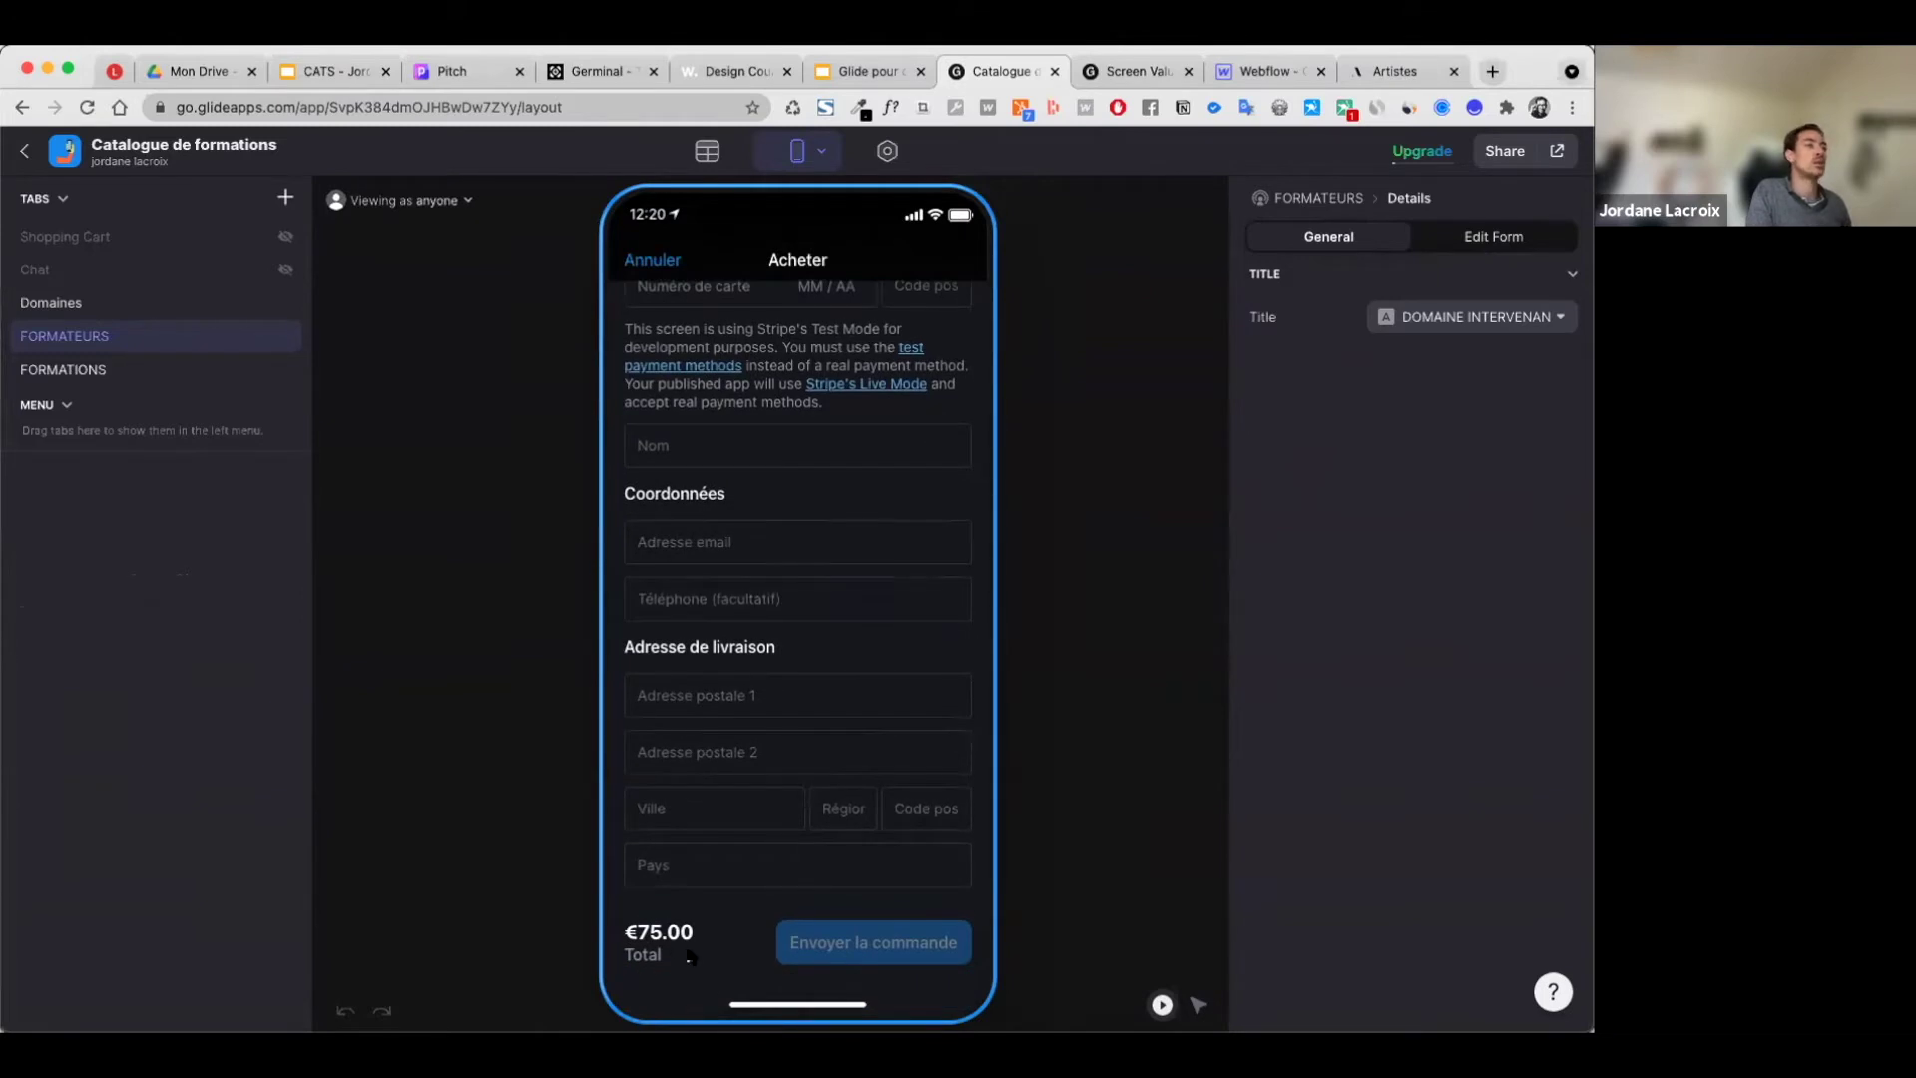
pyautogui.scroll(4, 691, 953)
pyautogui.click(648, 260)
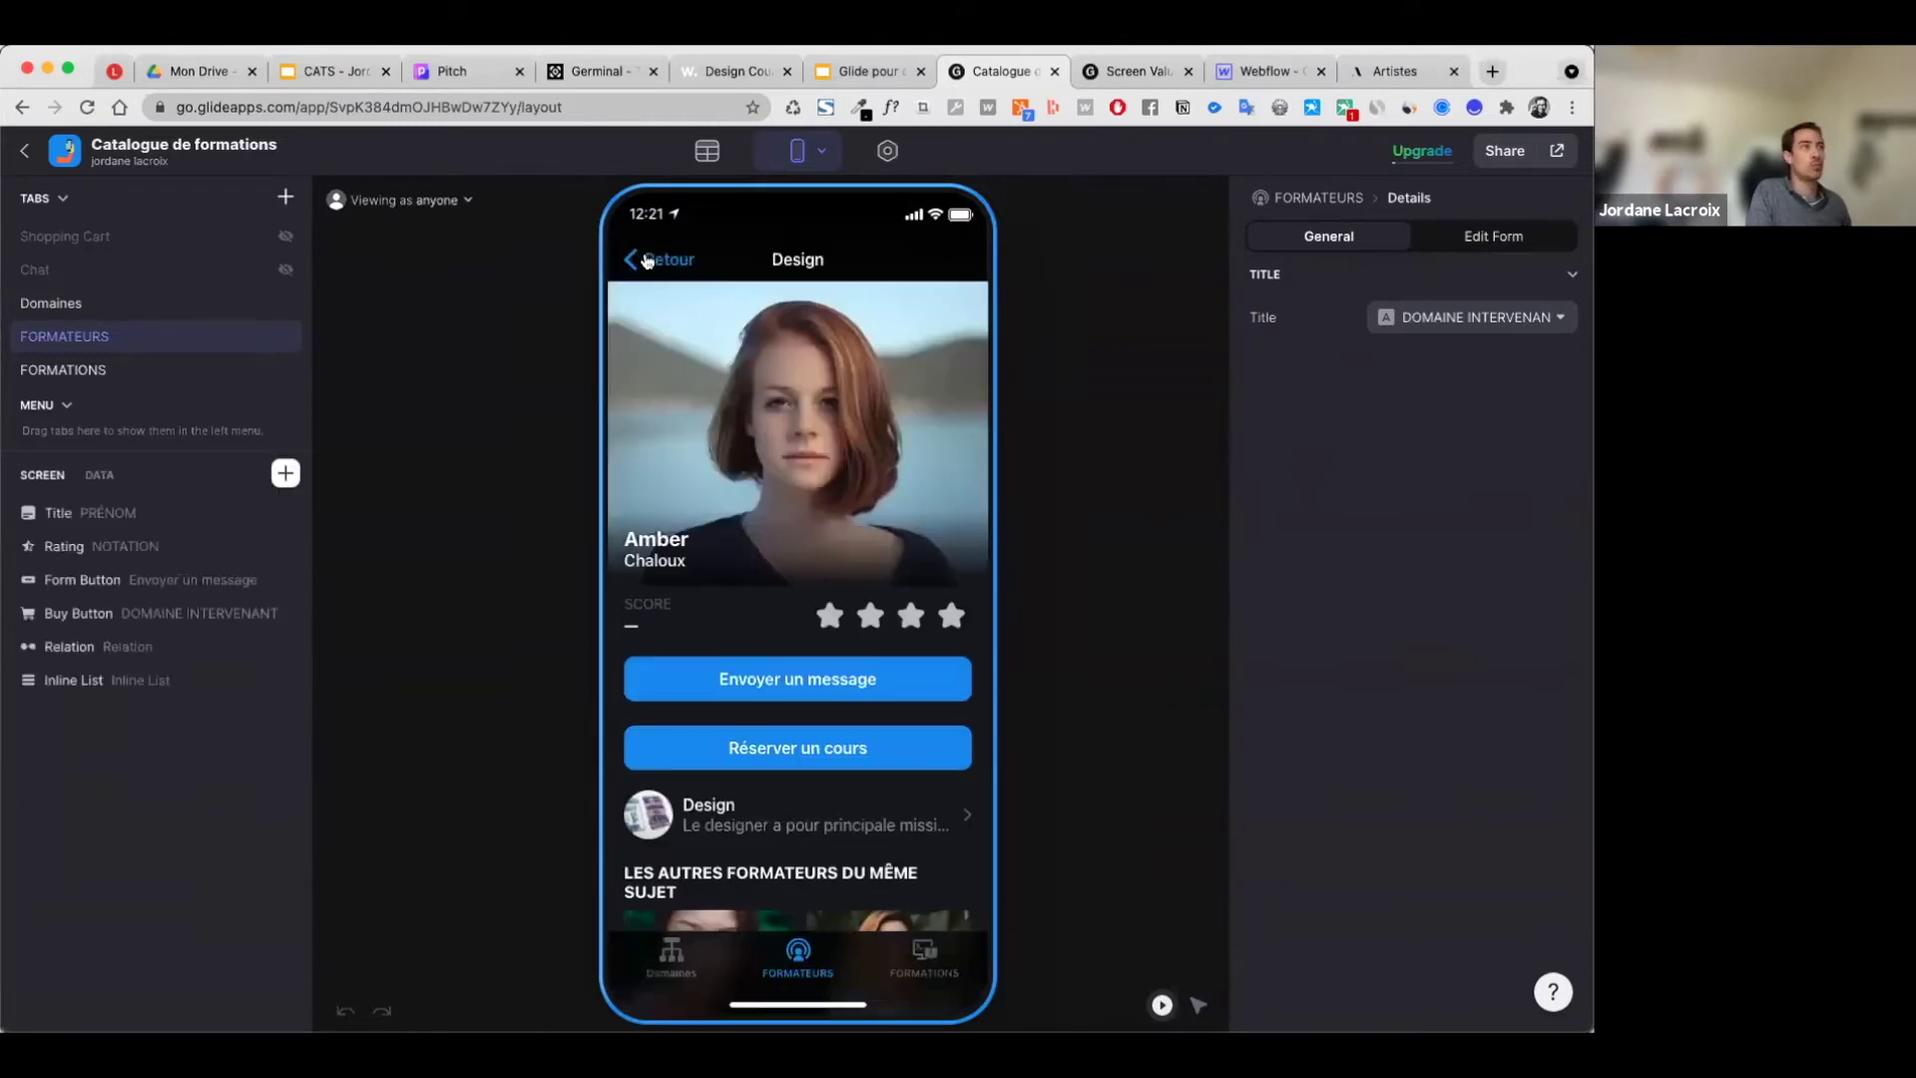
# Step: Compare the first trainer's message form with the course booking payment form, leaving the payment form open
pyautogui.click(764, 684)
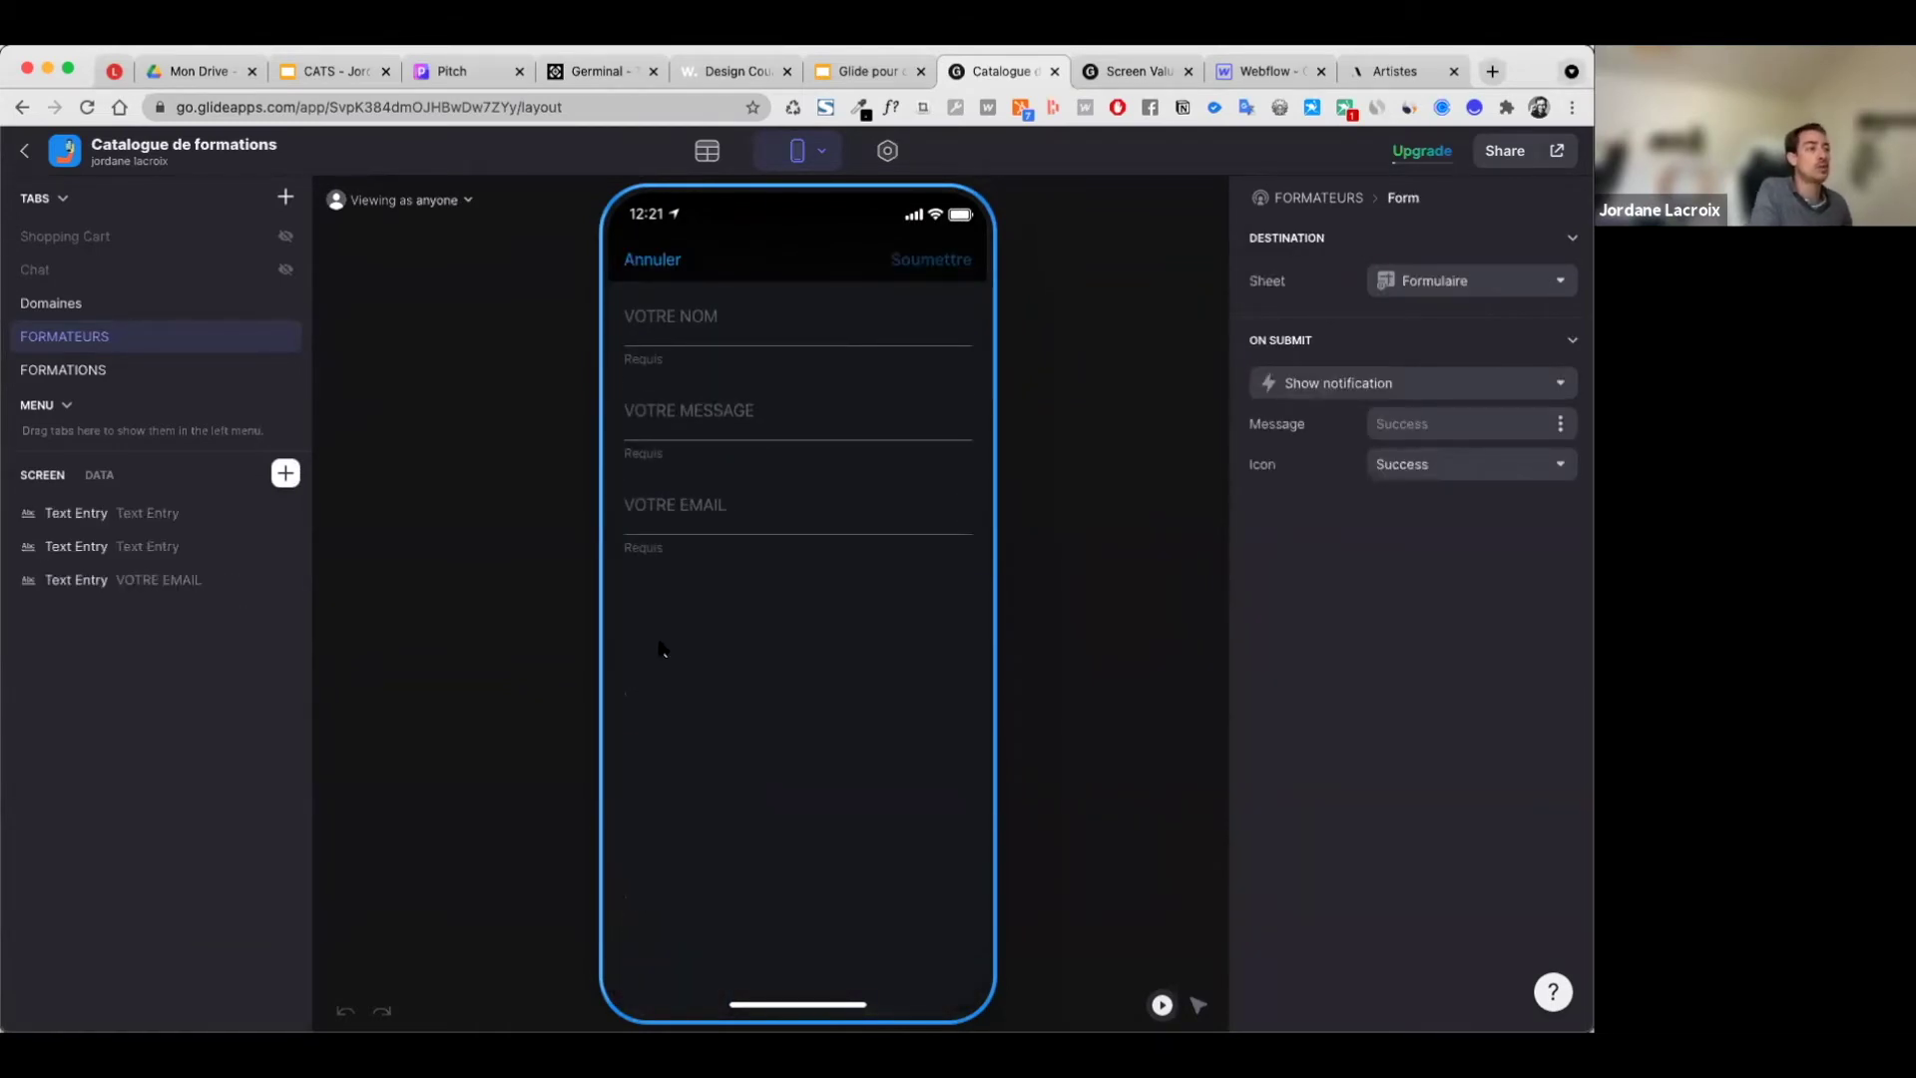
pyautogui.click(648, 262)
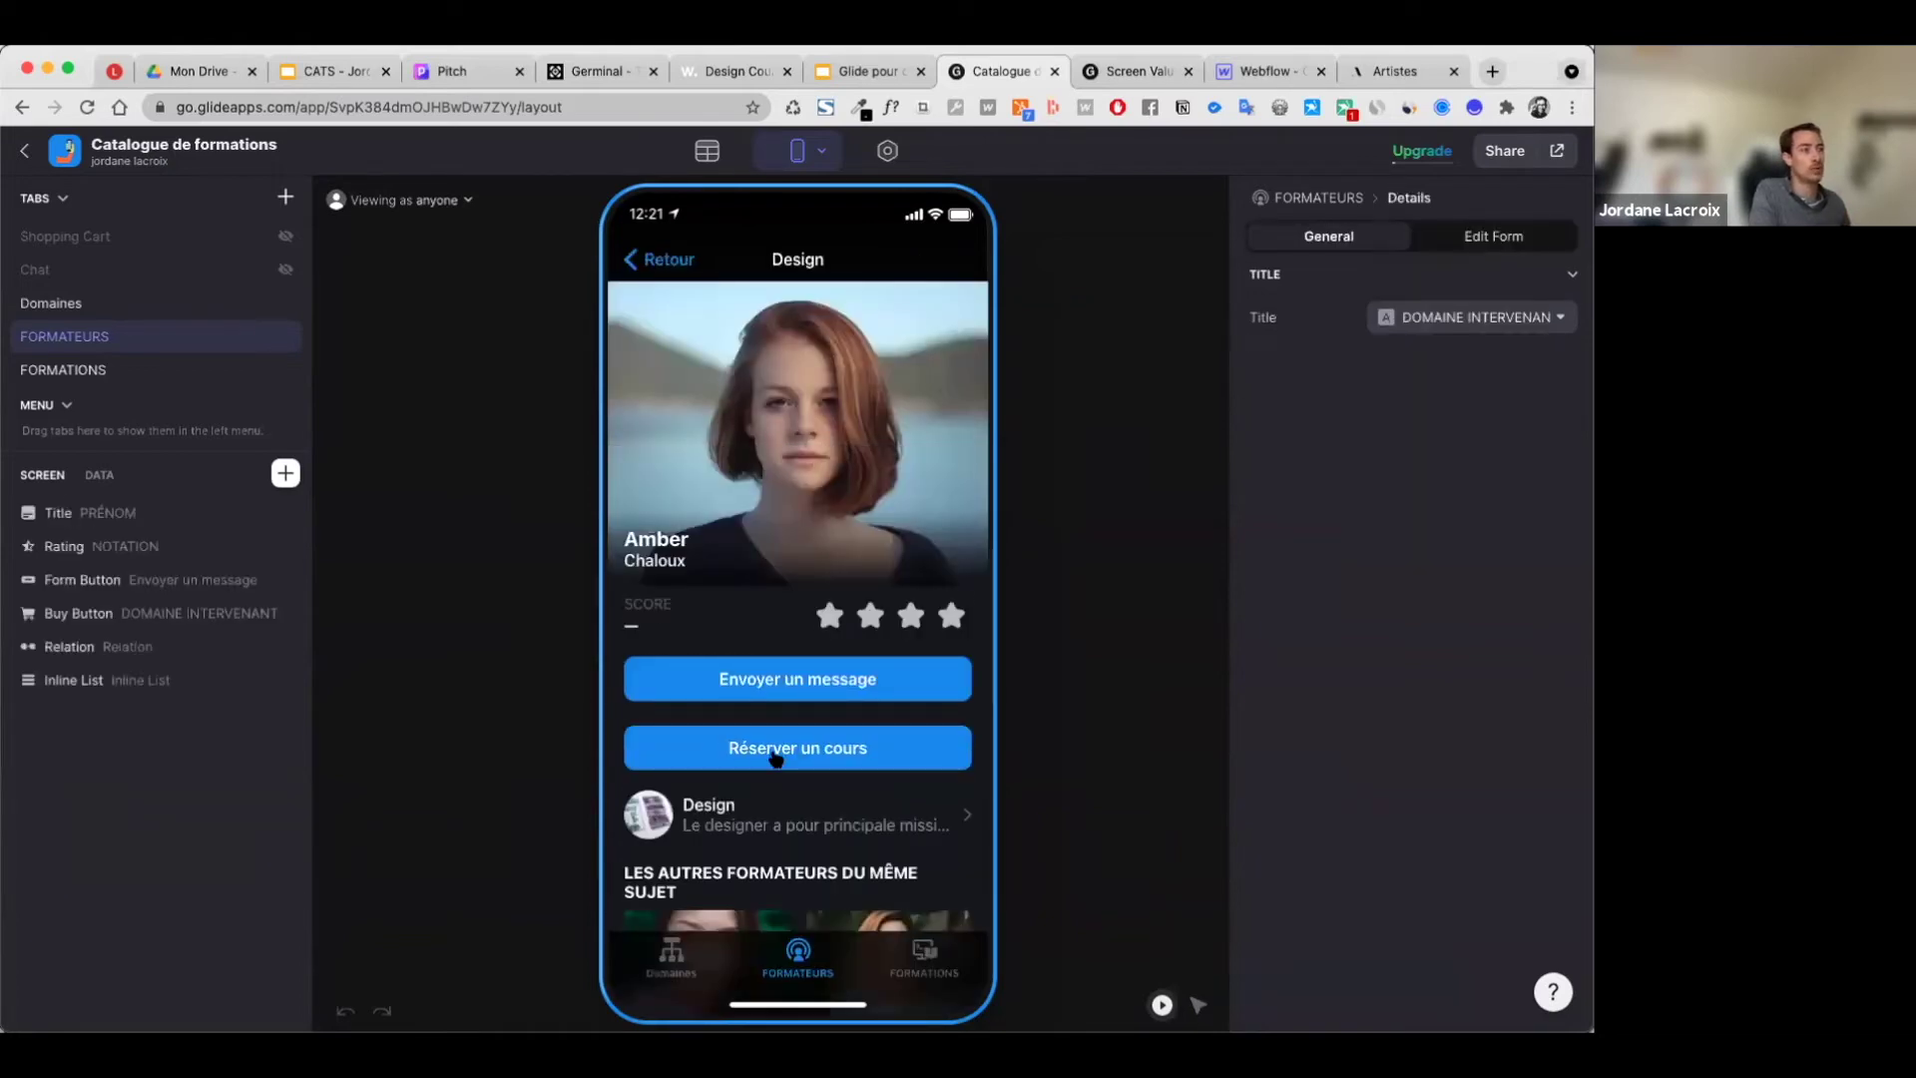
pyautogui.click(775, 756)
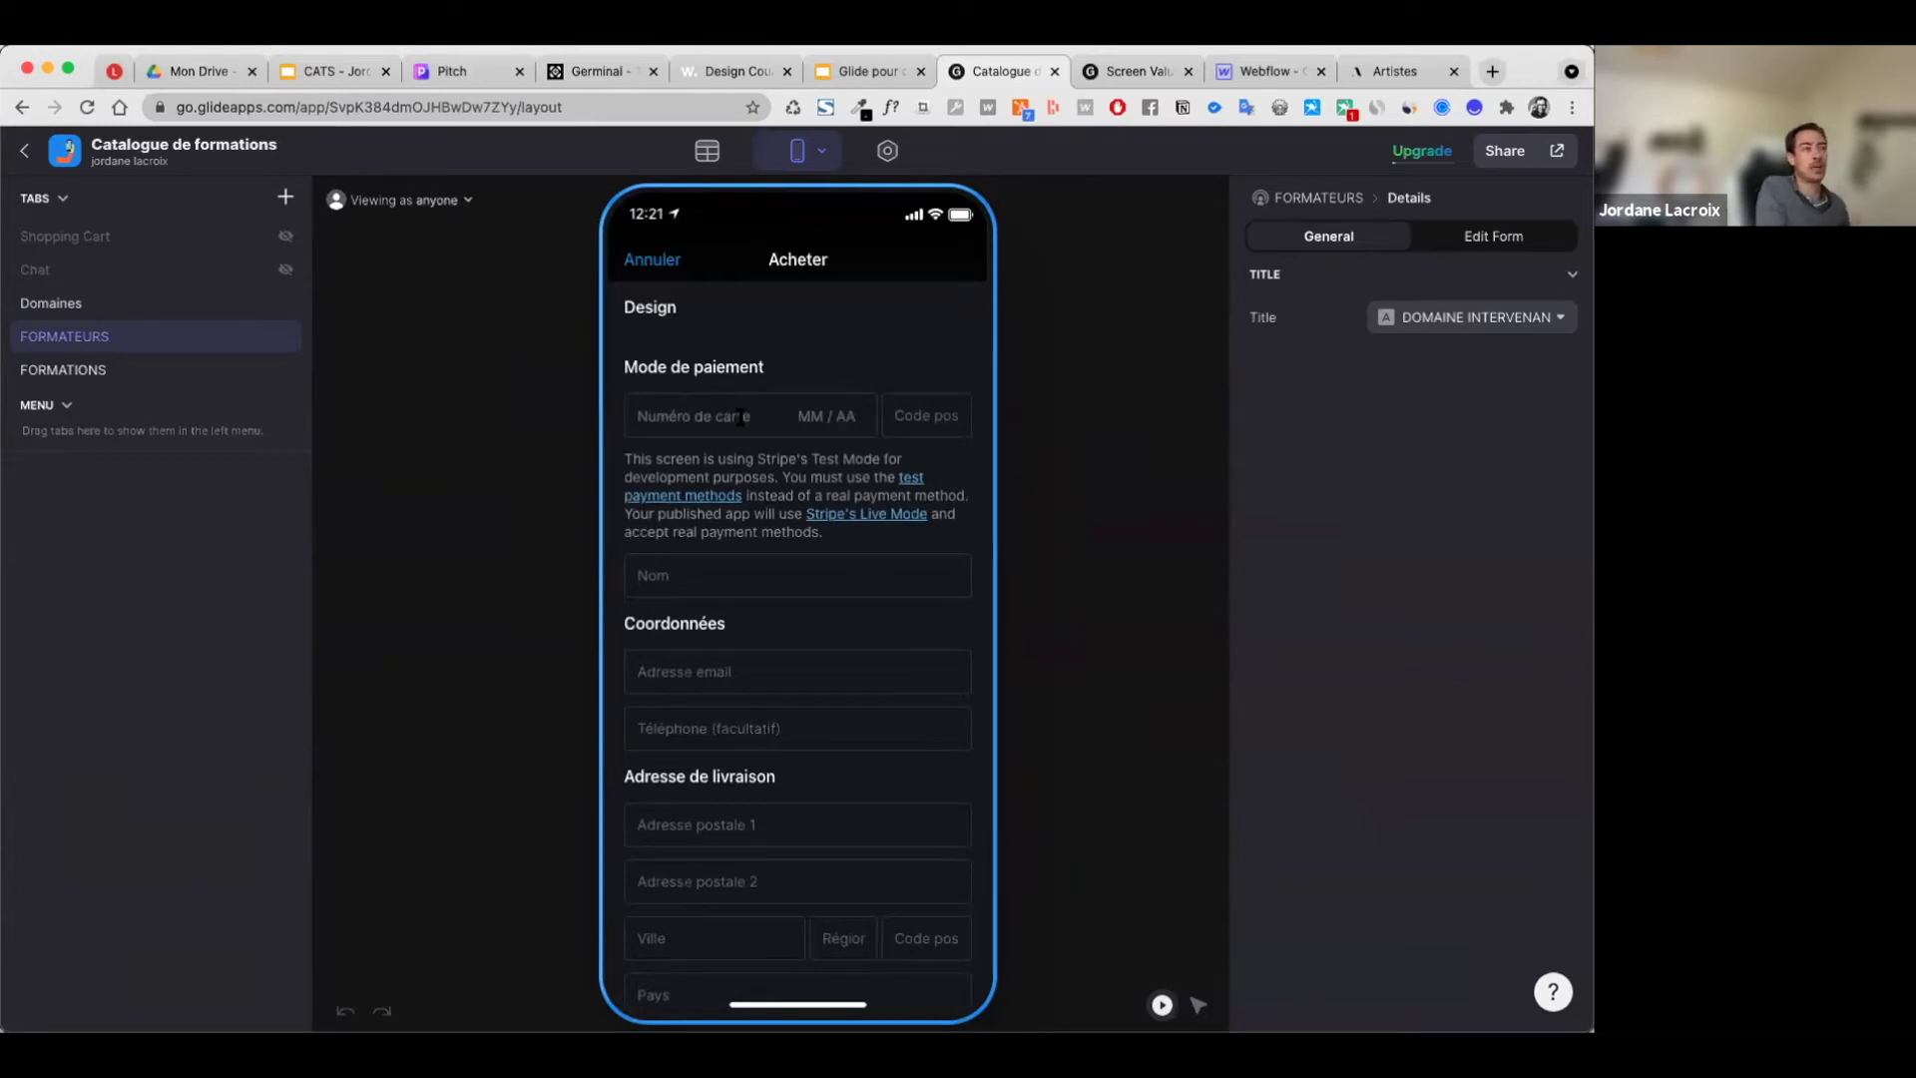
# Step: Look through the fields of the course payment form, cancel it, and return to the FORMATEURS list
pyautogui.scroll(-1, 731, 417)
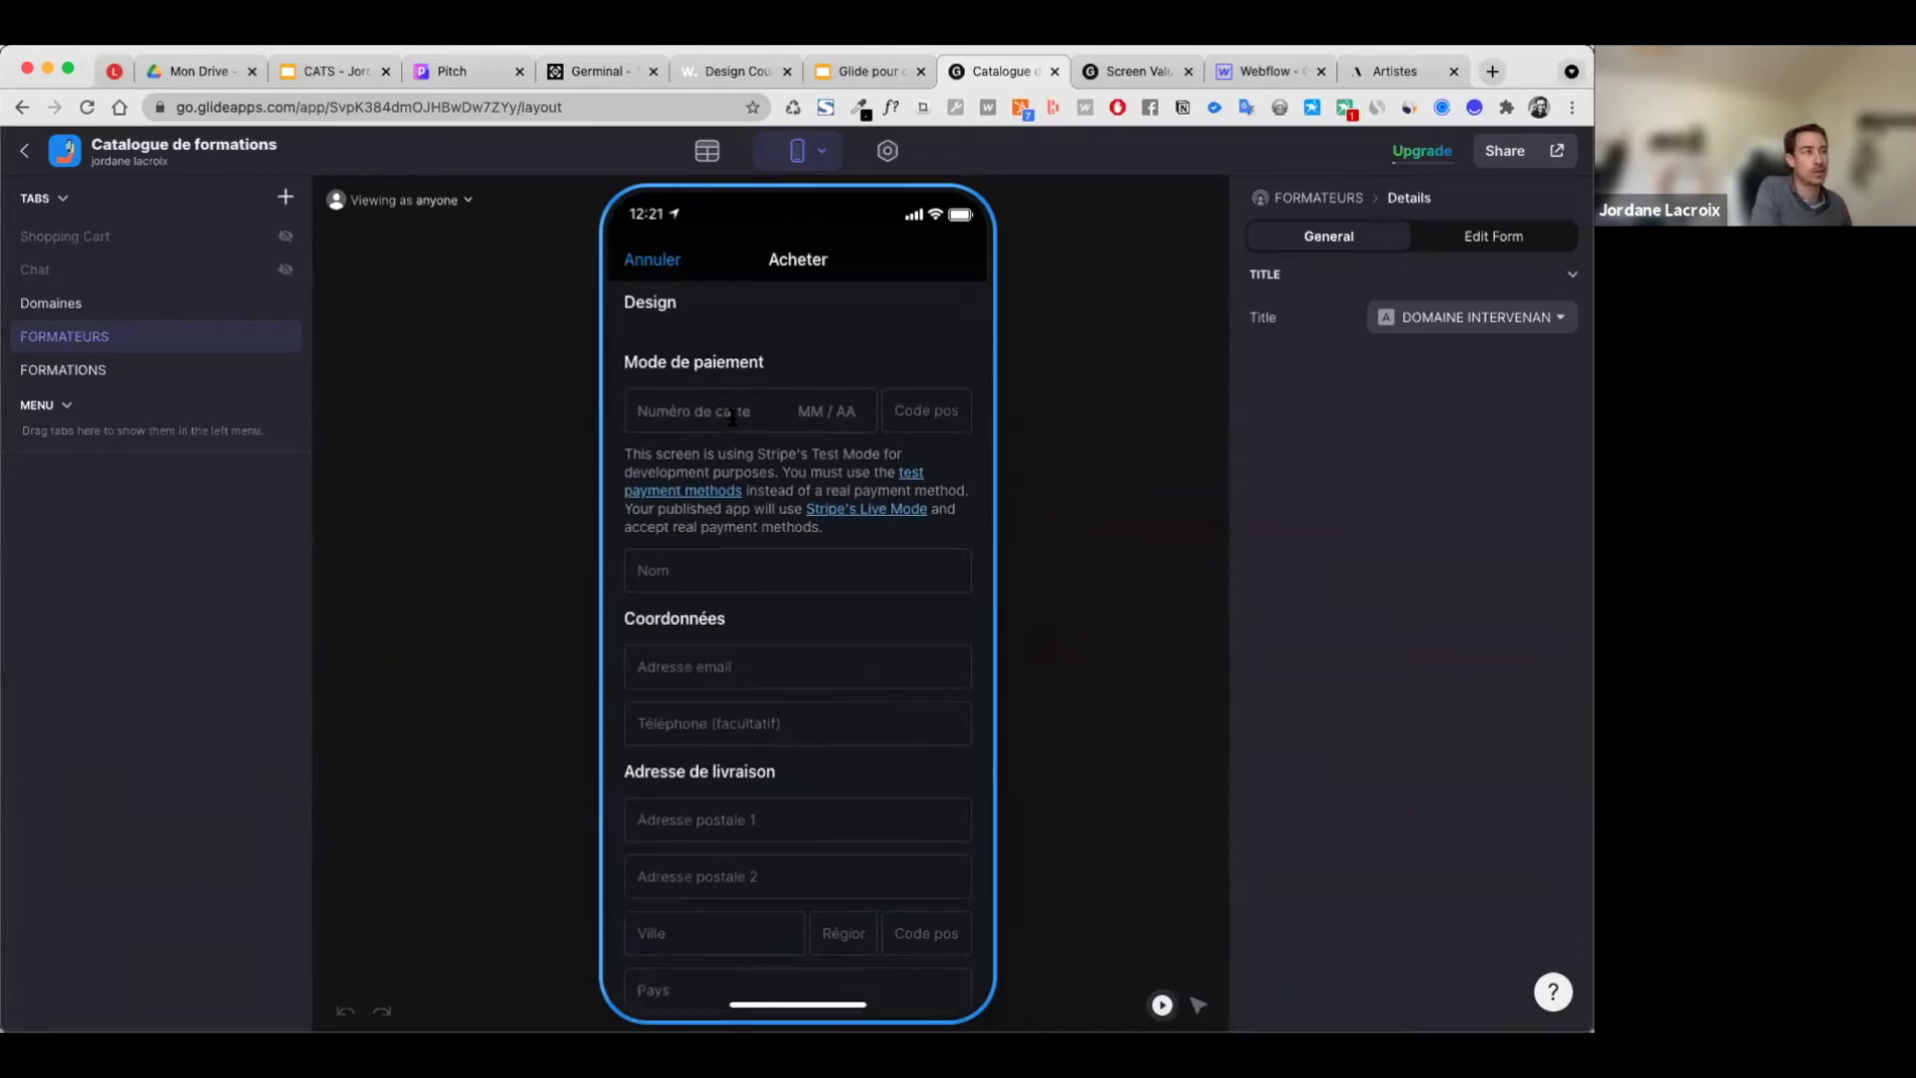
pyautogui.scroll(-3, 818, 771)
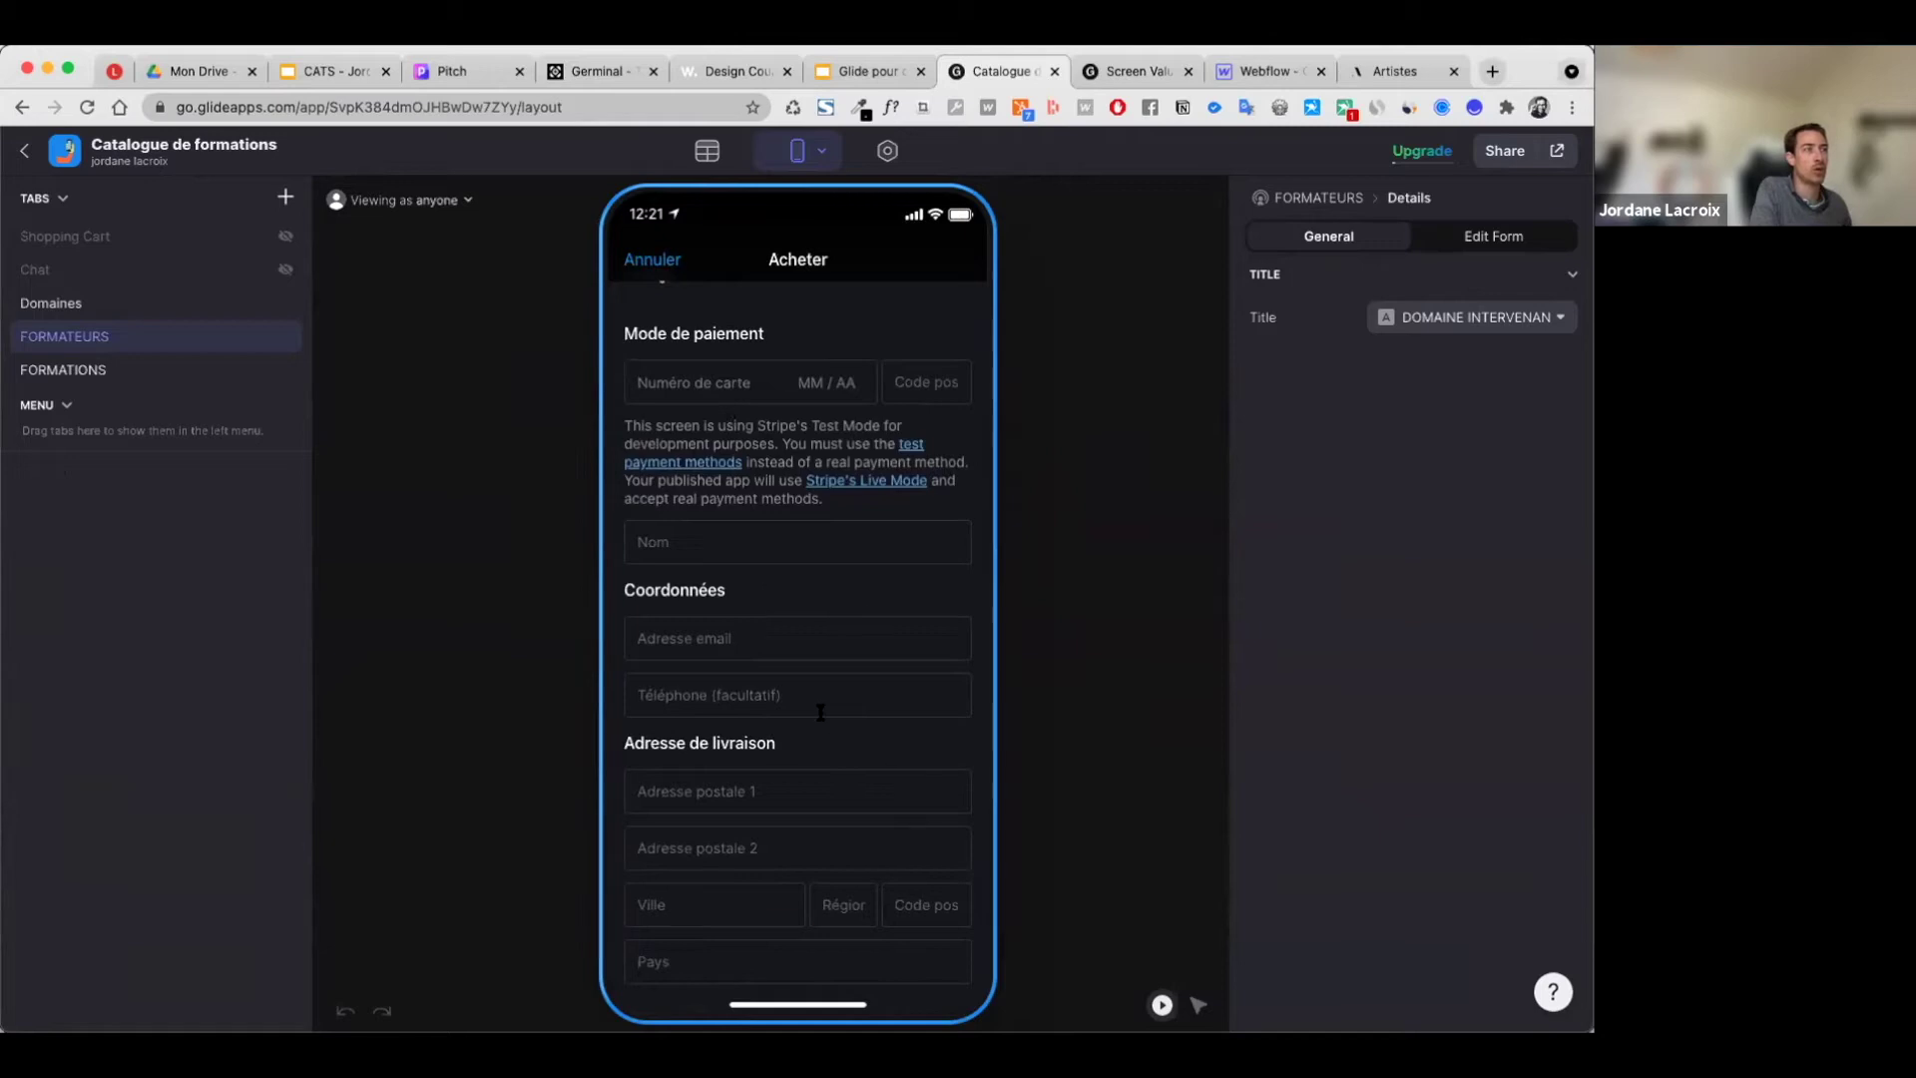
pyautogui.scroll(4, 864, 973)
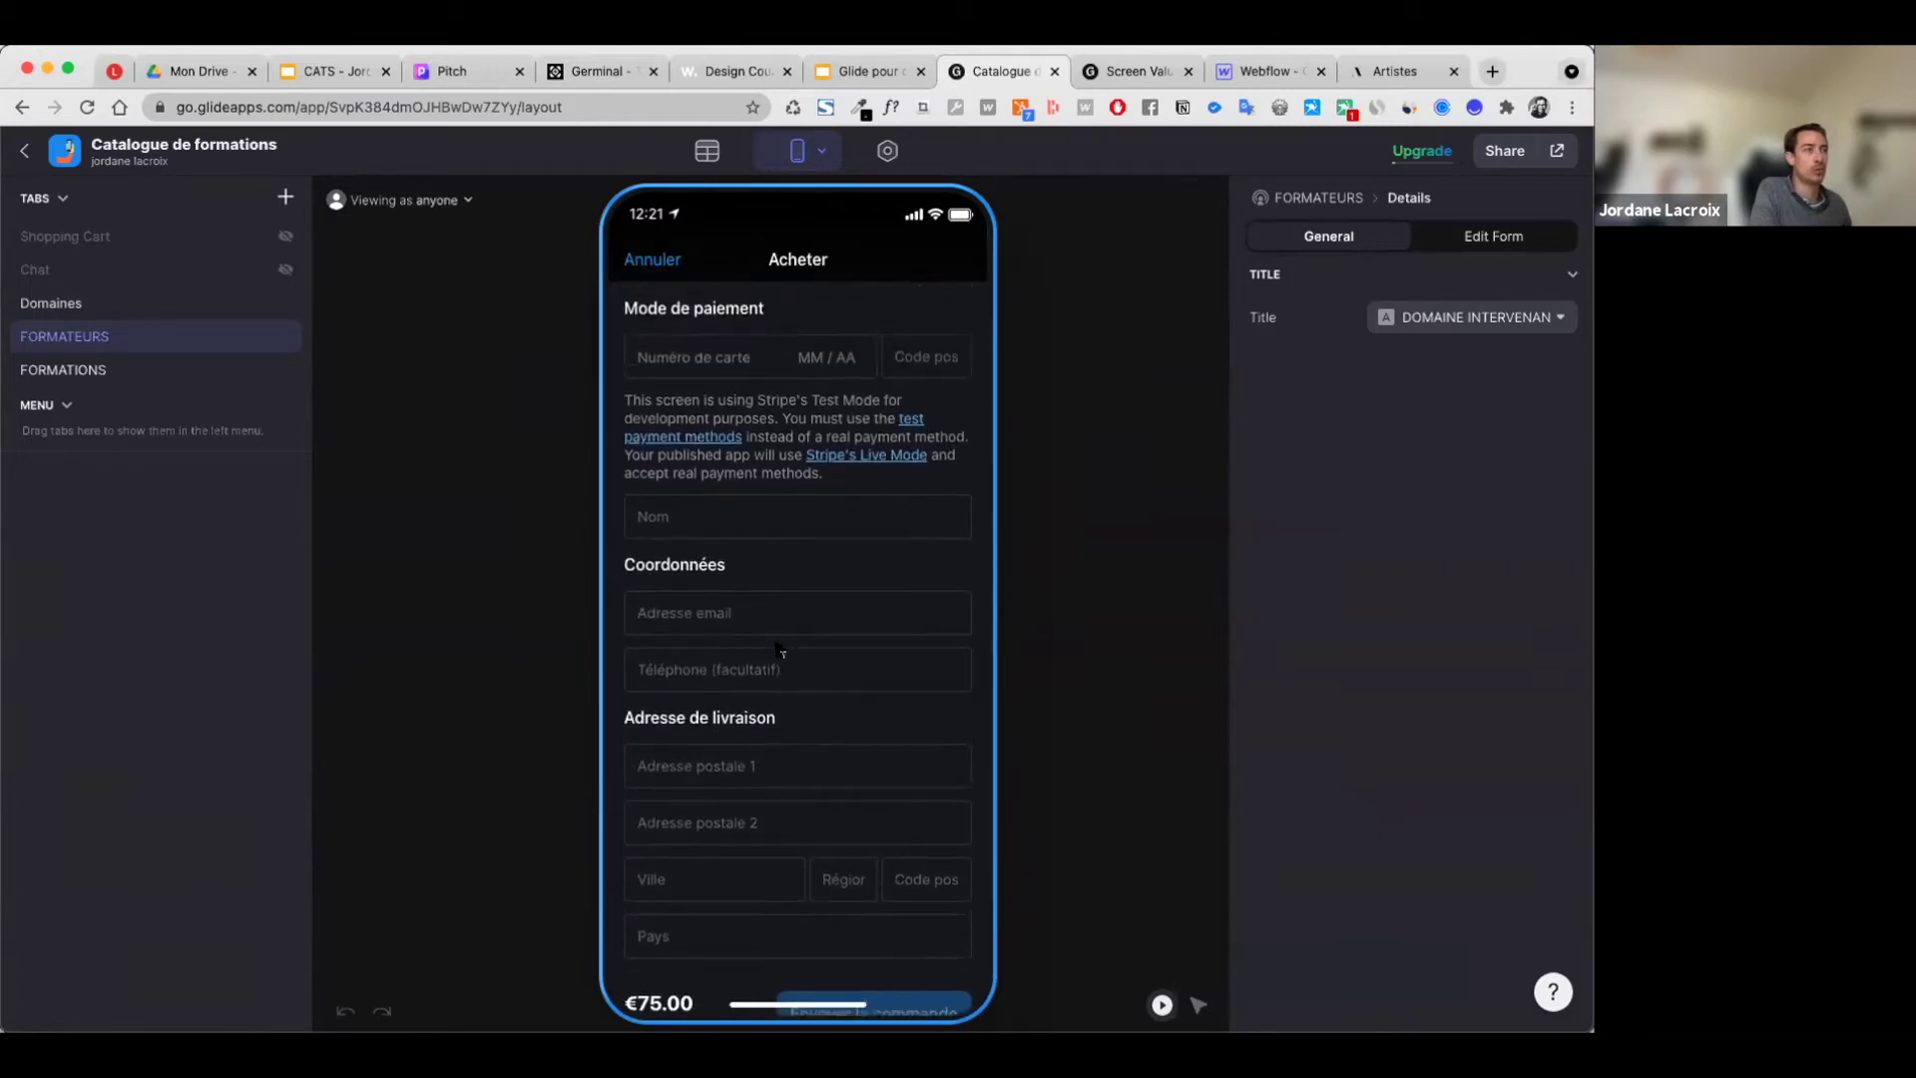
pyautogui.click(646, 258)
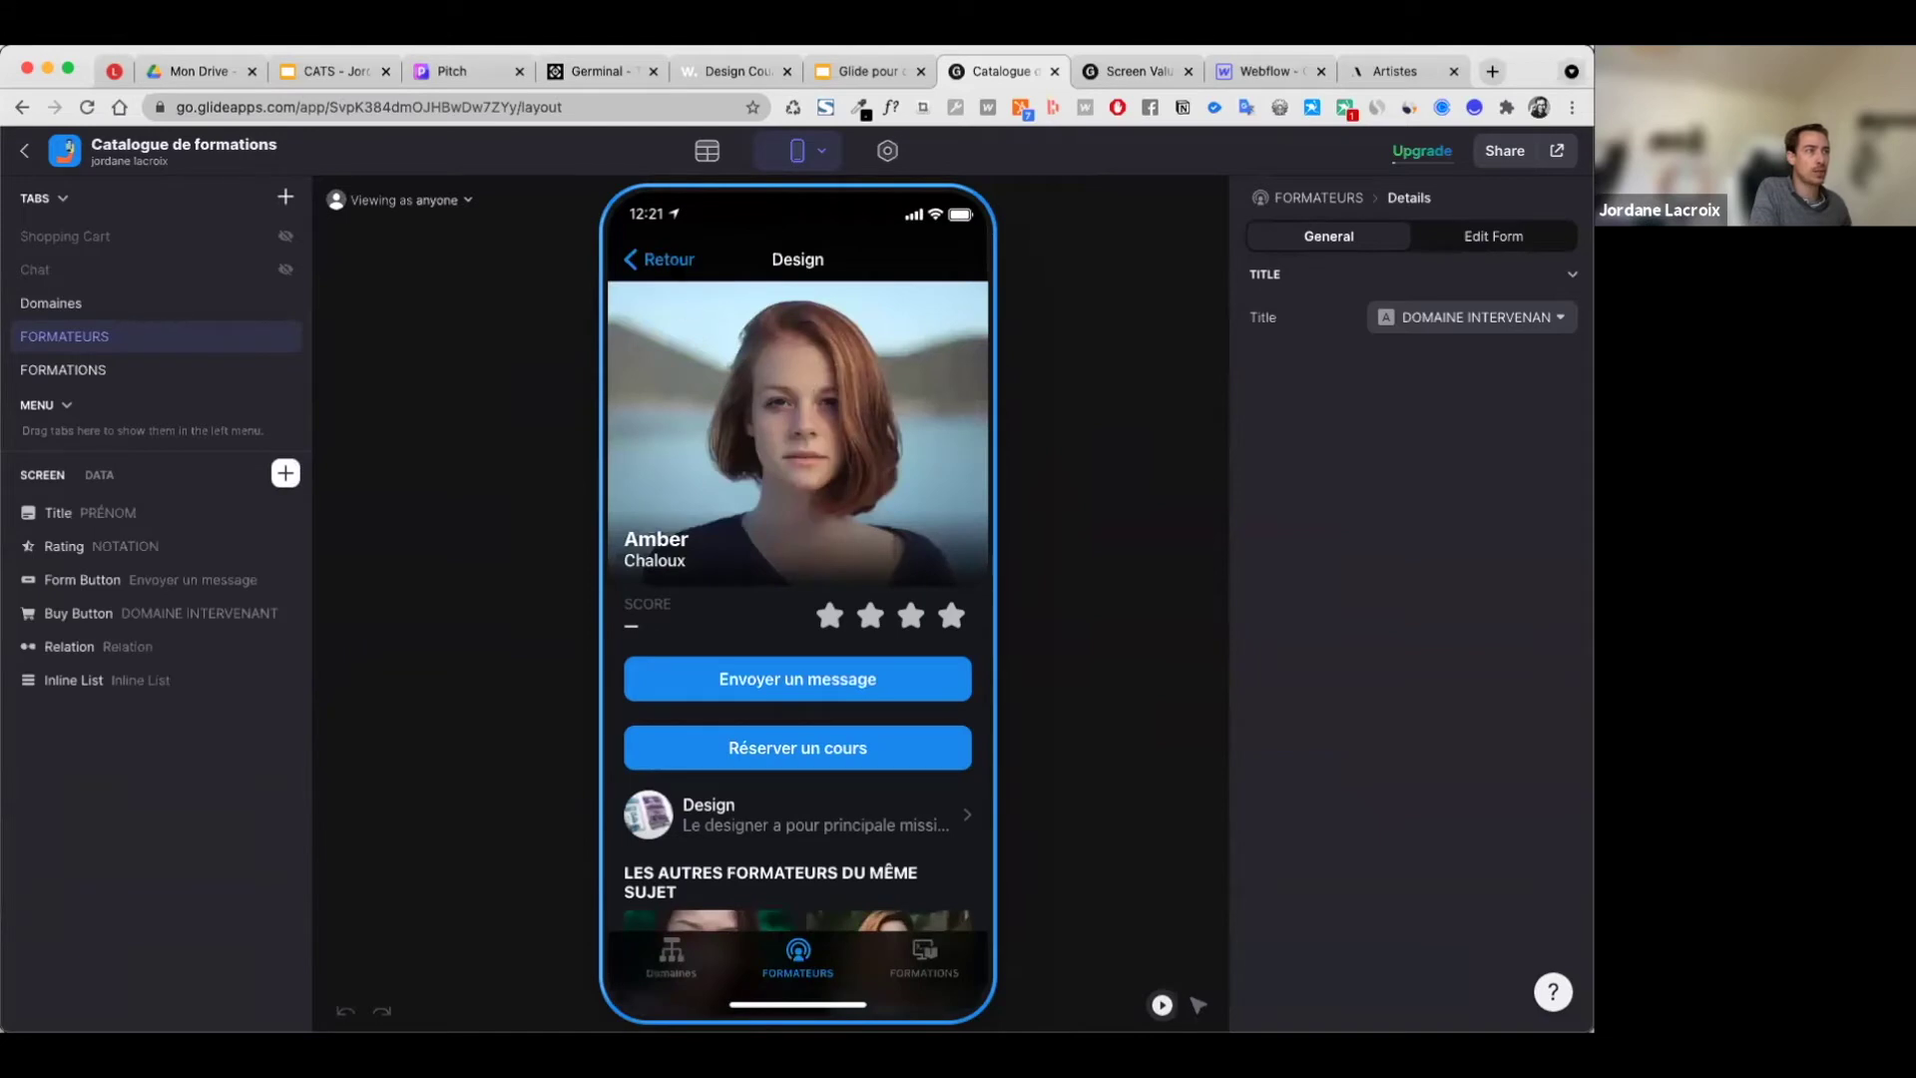
pyautogui.click(666, 262)
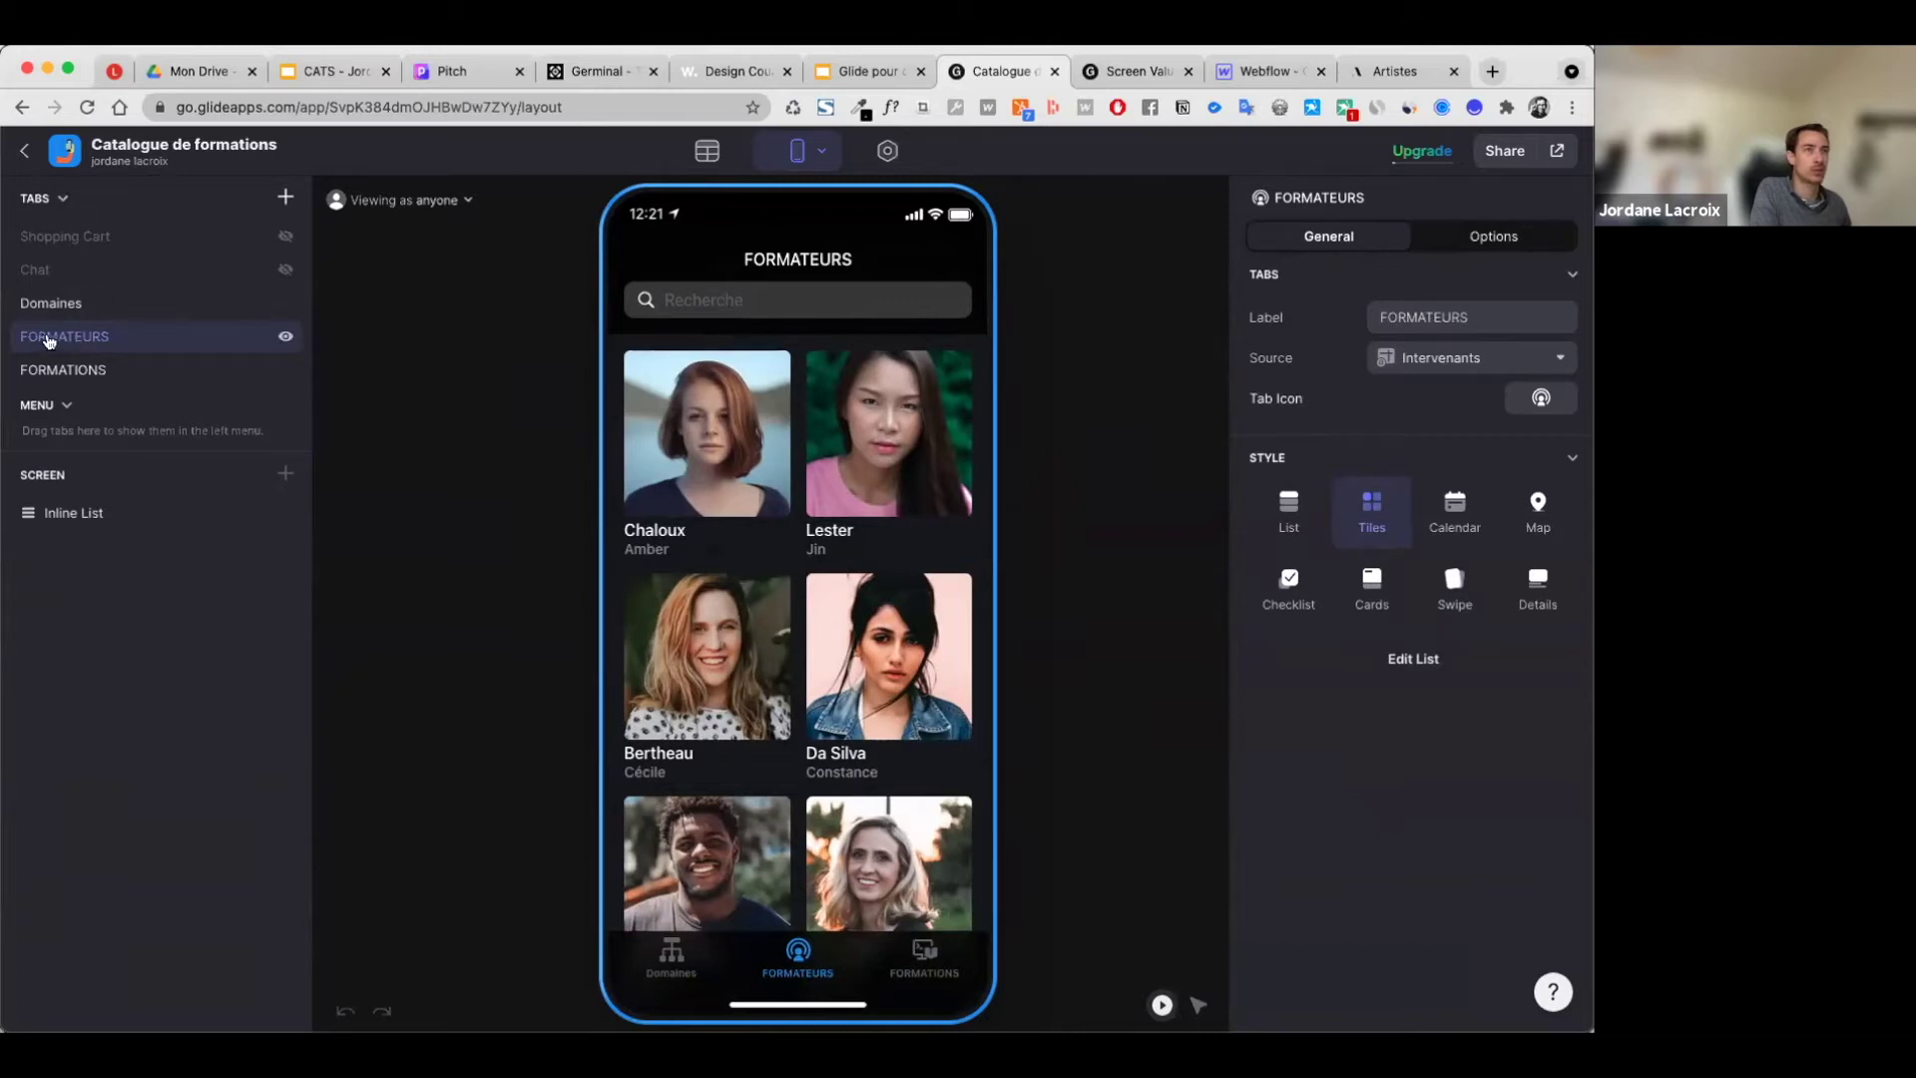
# Step: Hide the FORMATEURS tab from the app and make it visible again
pyautogui.click(286, 336)
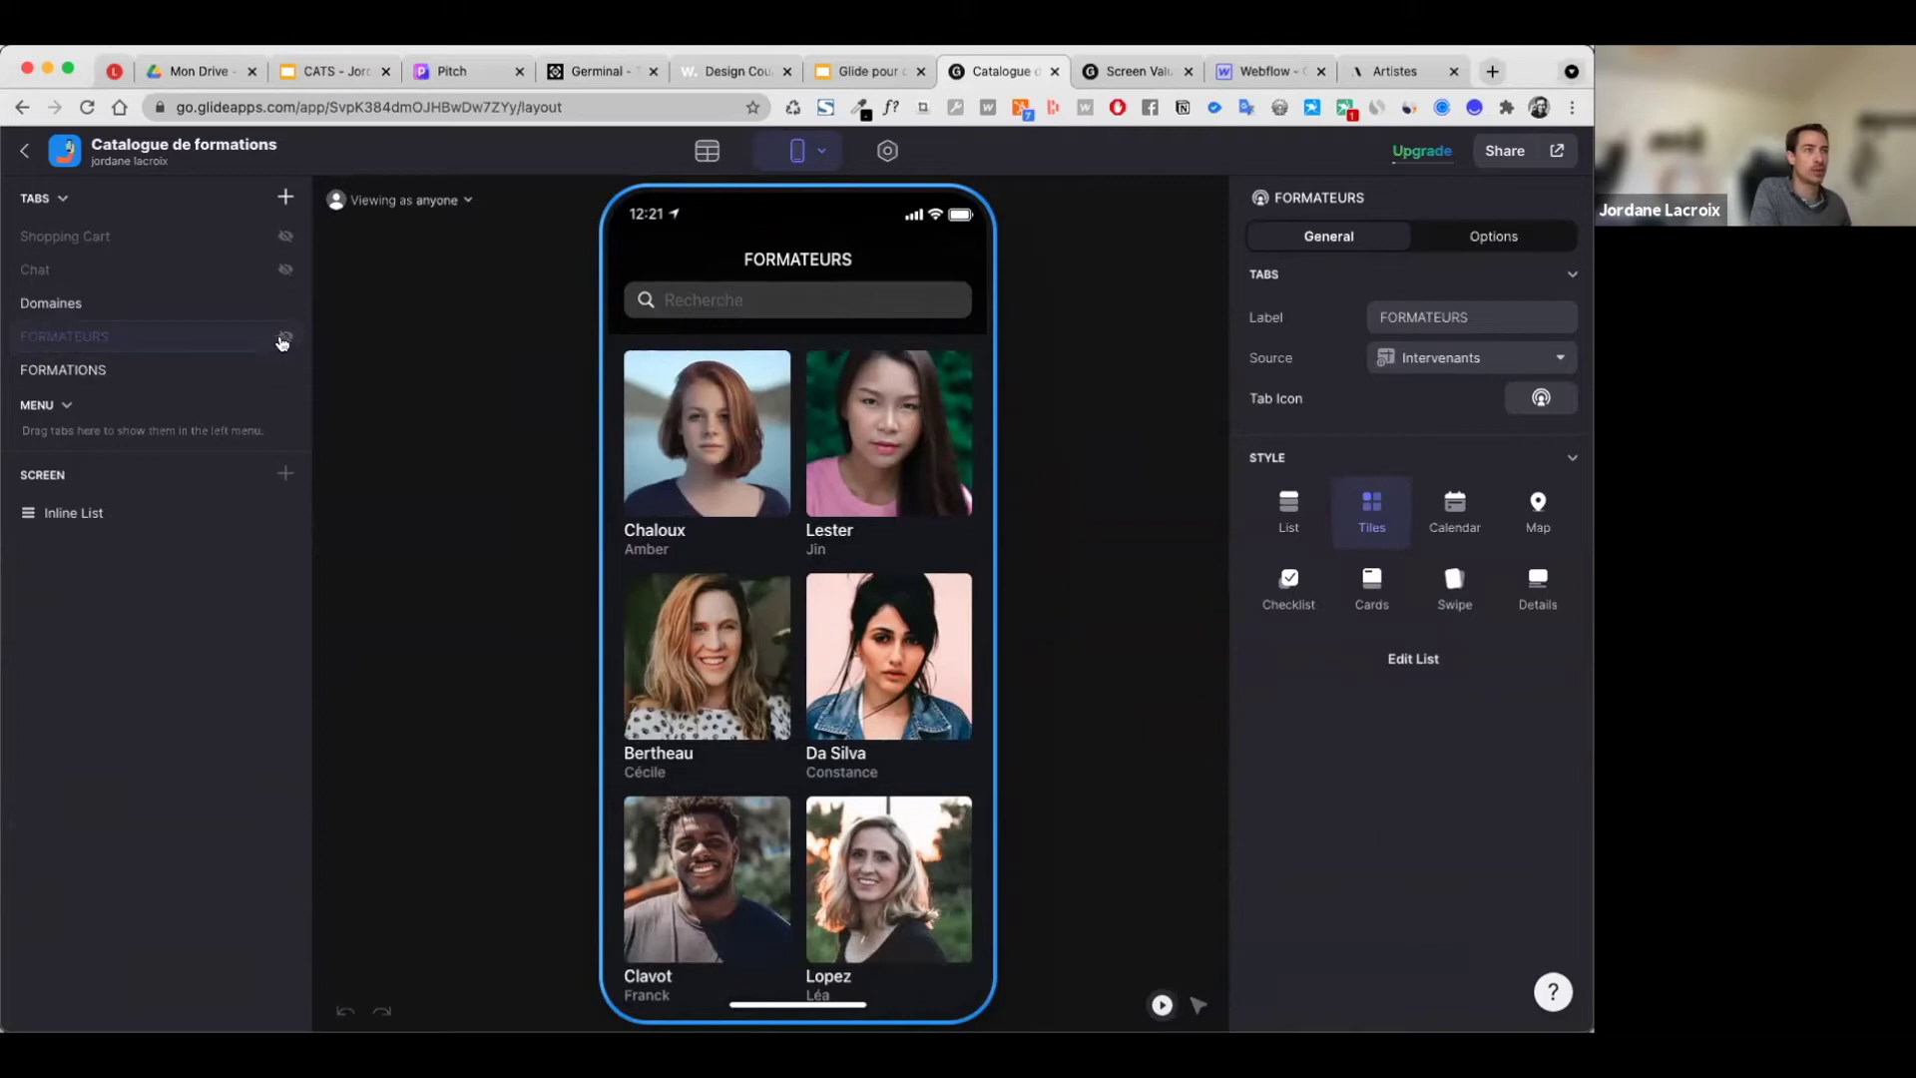
pyautogui.click(285, 338)
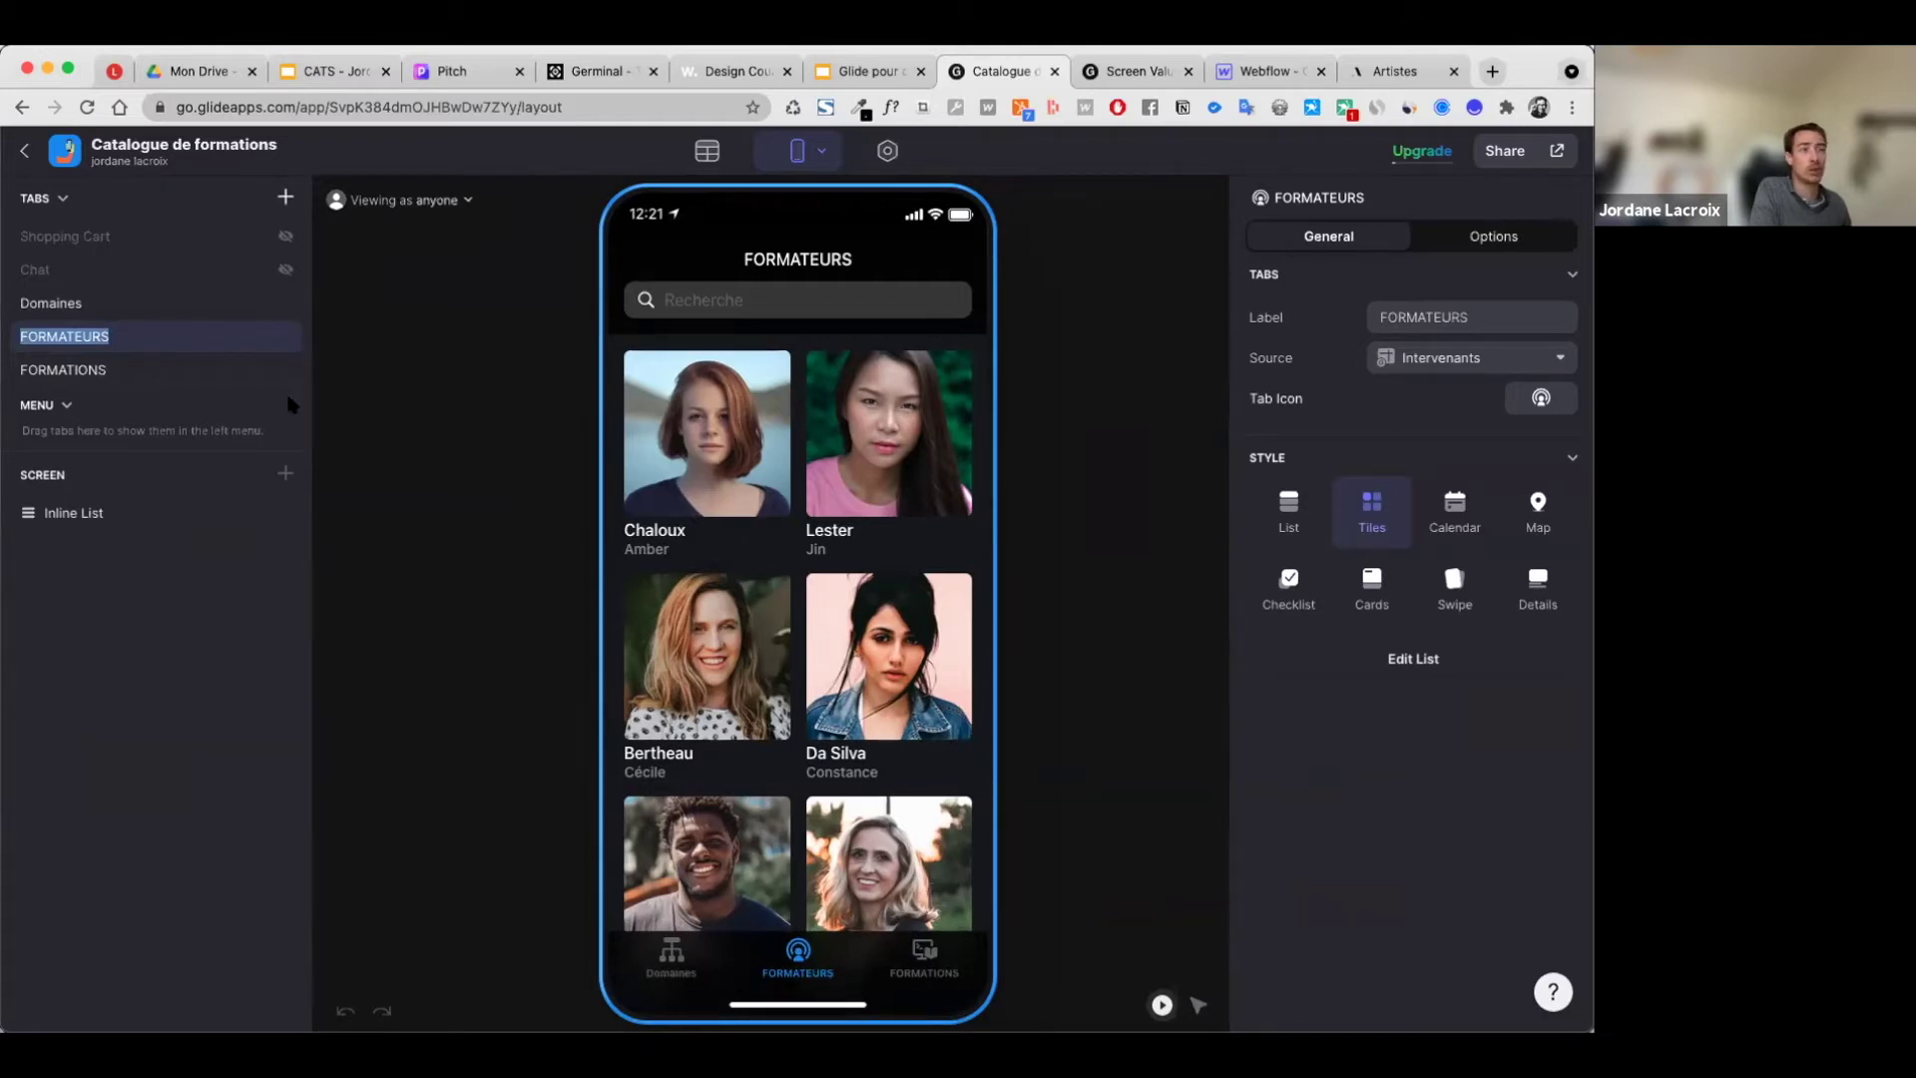
pyautogui.click(284, 338)
pyautogui.click(283, 338)
# Step: Browse the FORMATIONS swipe cards, examine the Automatisation avec Zapier card with its trainers, and return to the FORMATEURS tab
pyautogui.click(925, 953)
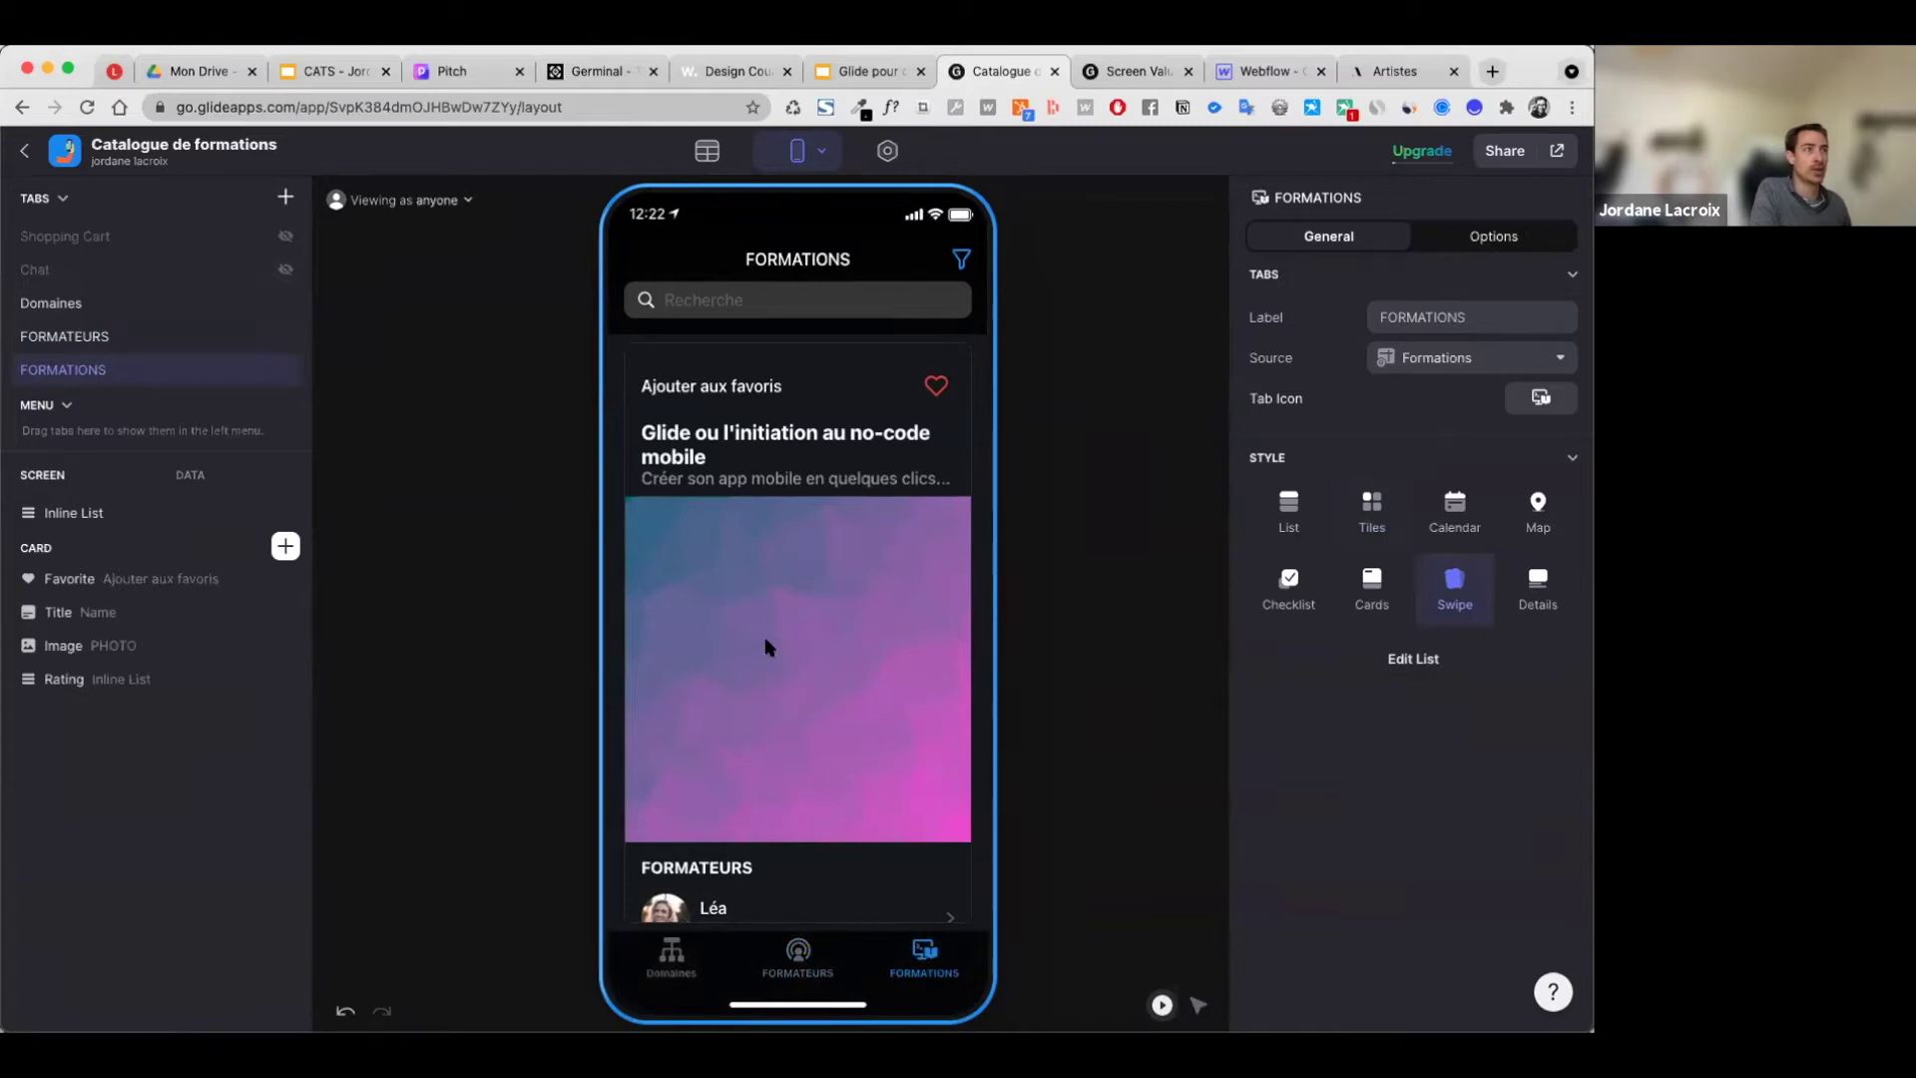
pyautogui.scroll(-1, 783, 651)
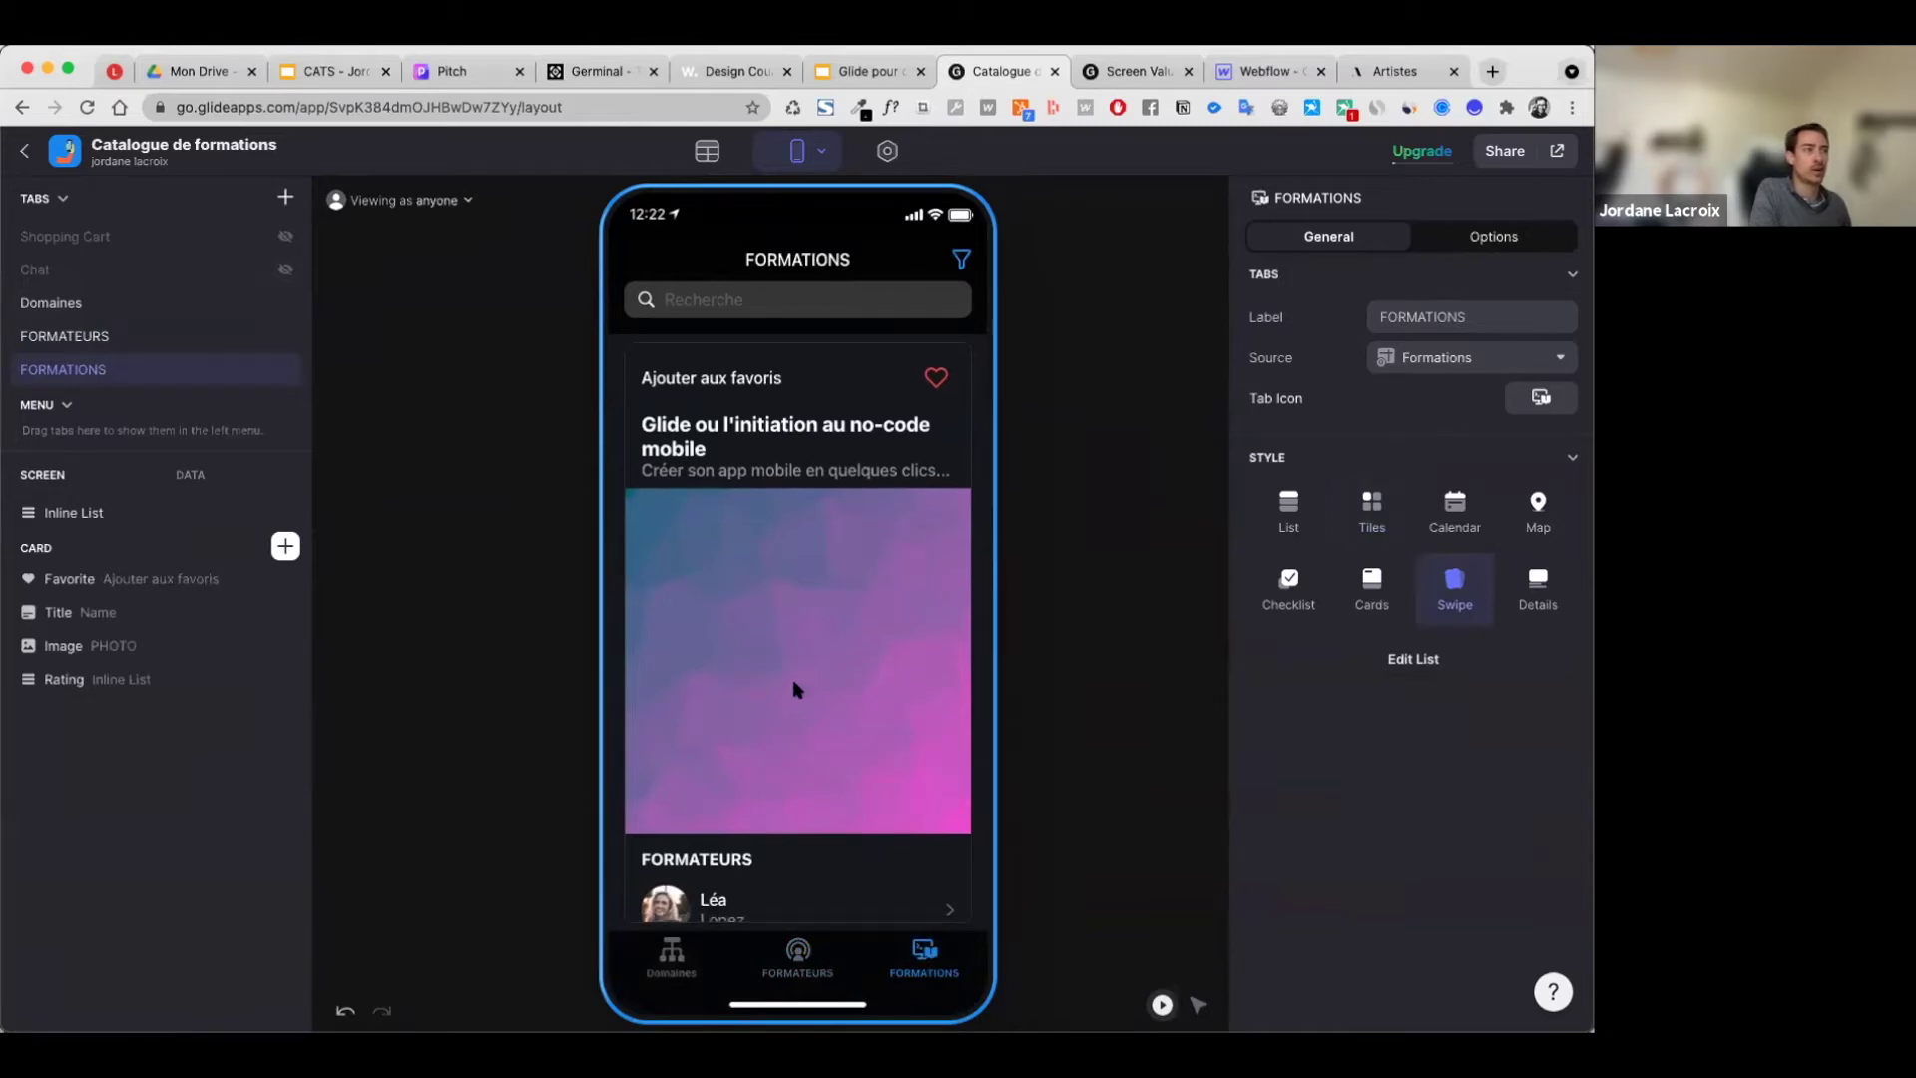
pyautogui.moveTo(855, 624); pyautogui.dragTo(814, 617)
pyautogui.moveTo(894, 603); pyautogui.dragTo(739, 598)
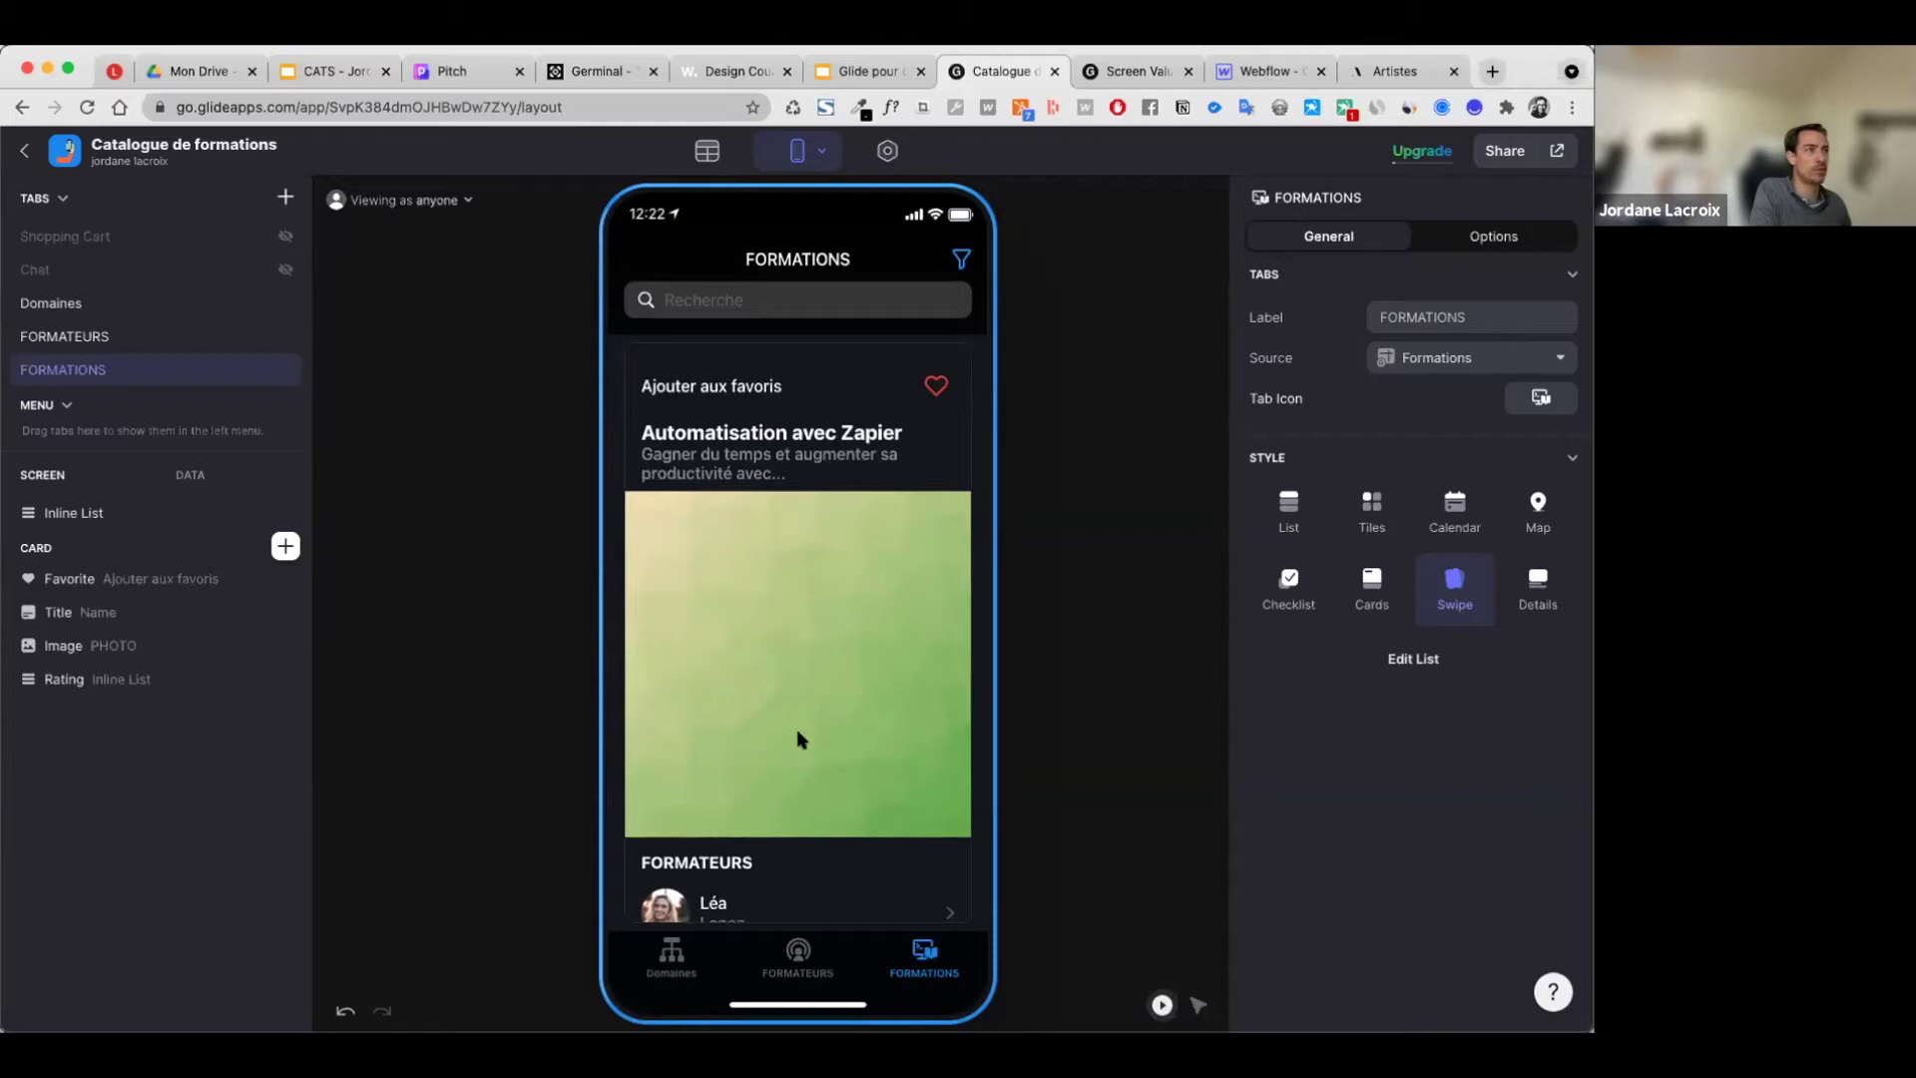
pyautogui.scroll(-3, 798, 737)
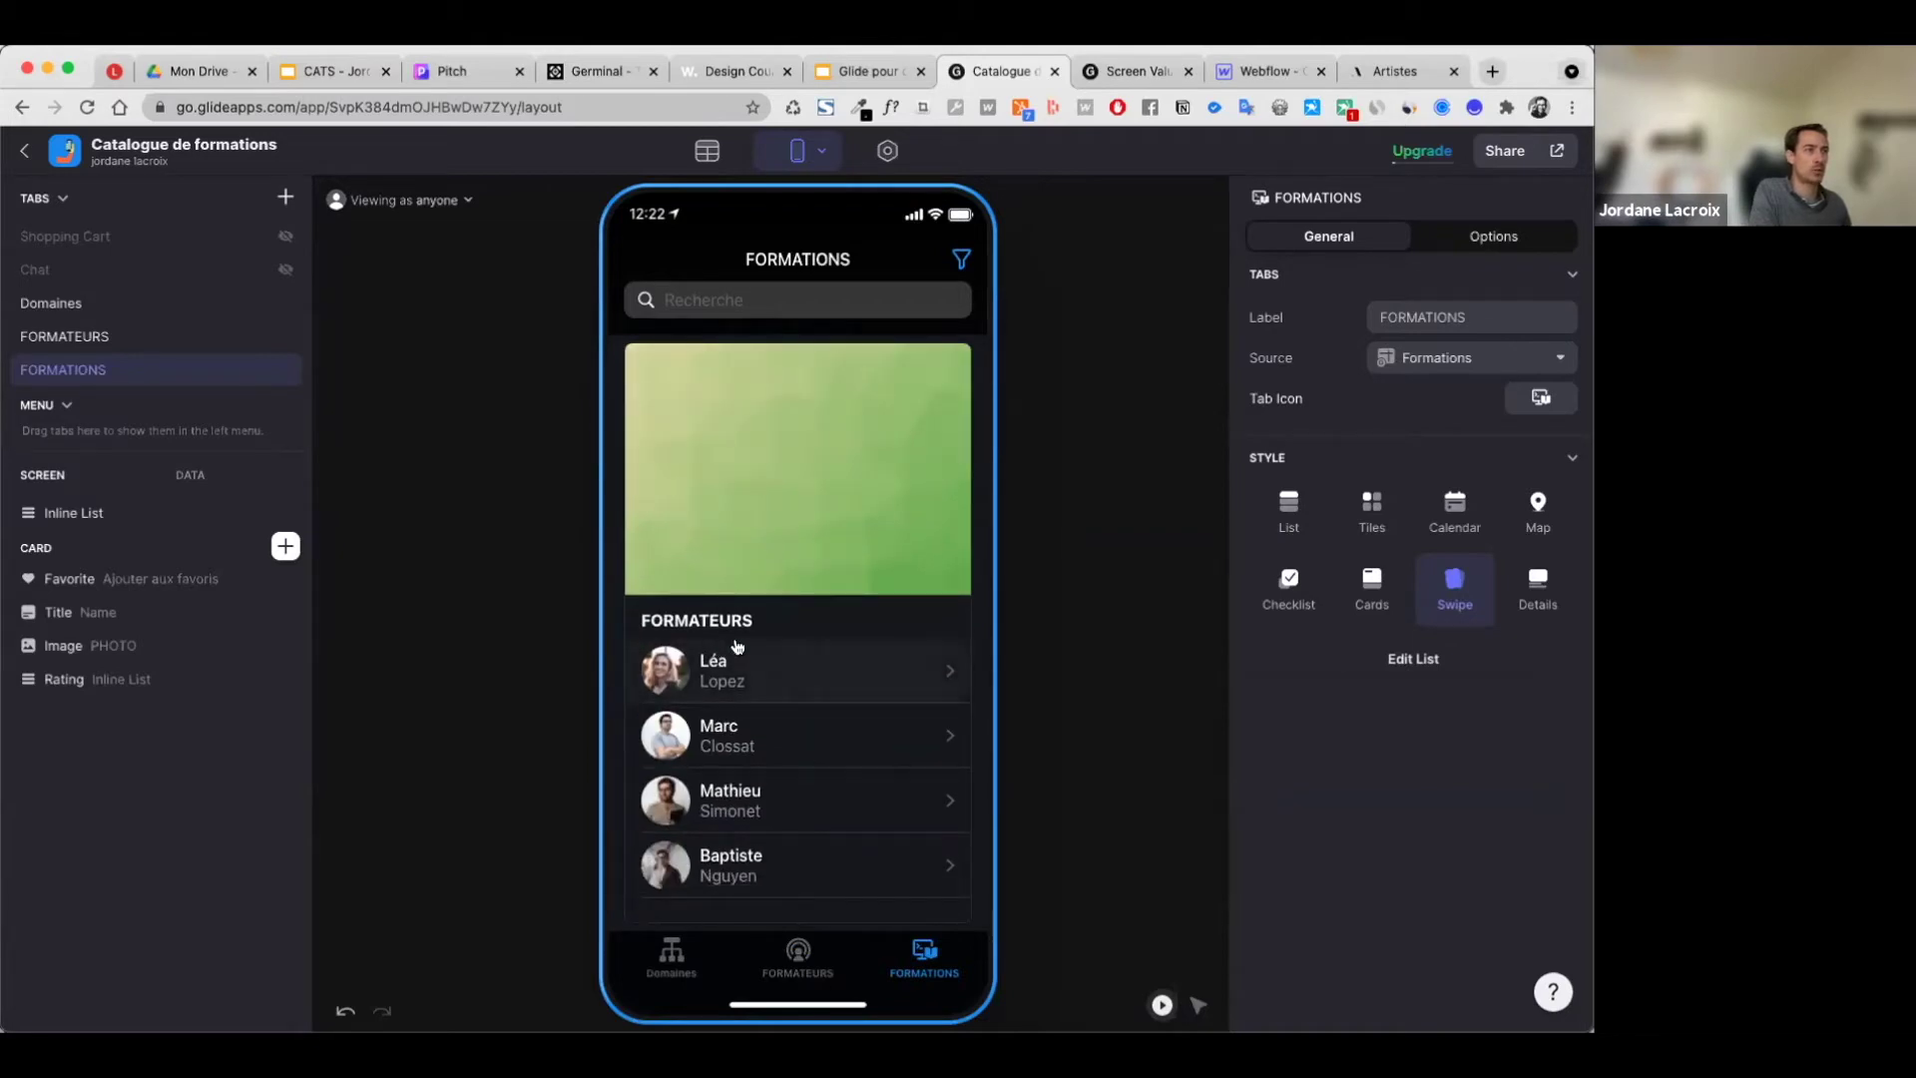
pyautogui.scroll(3, 781, 499)
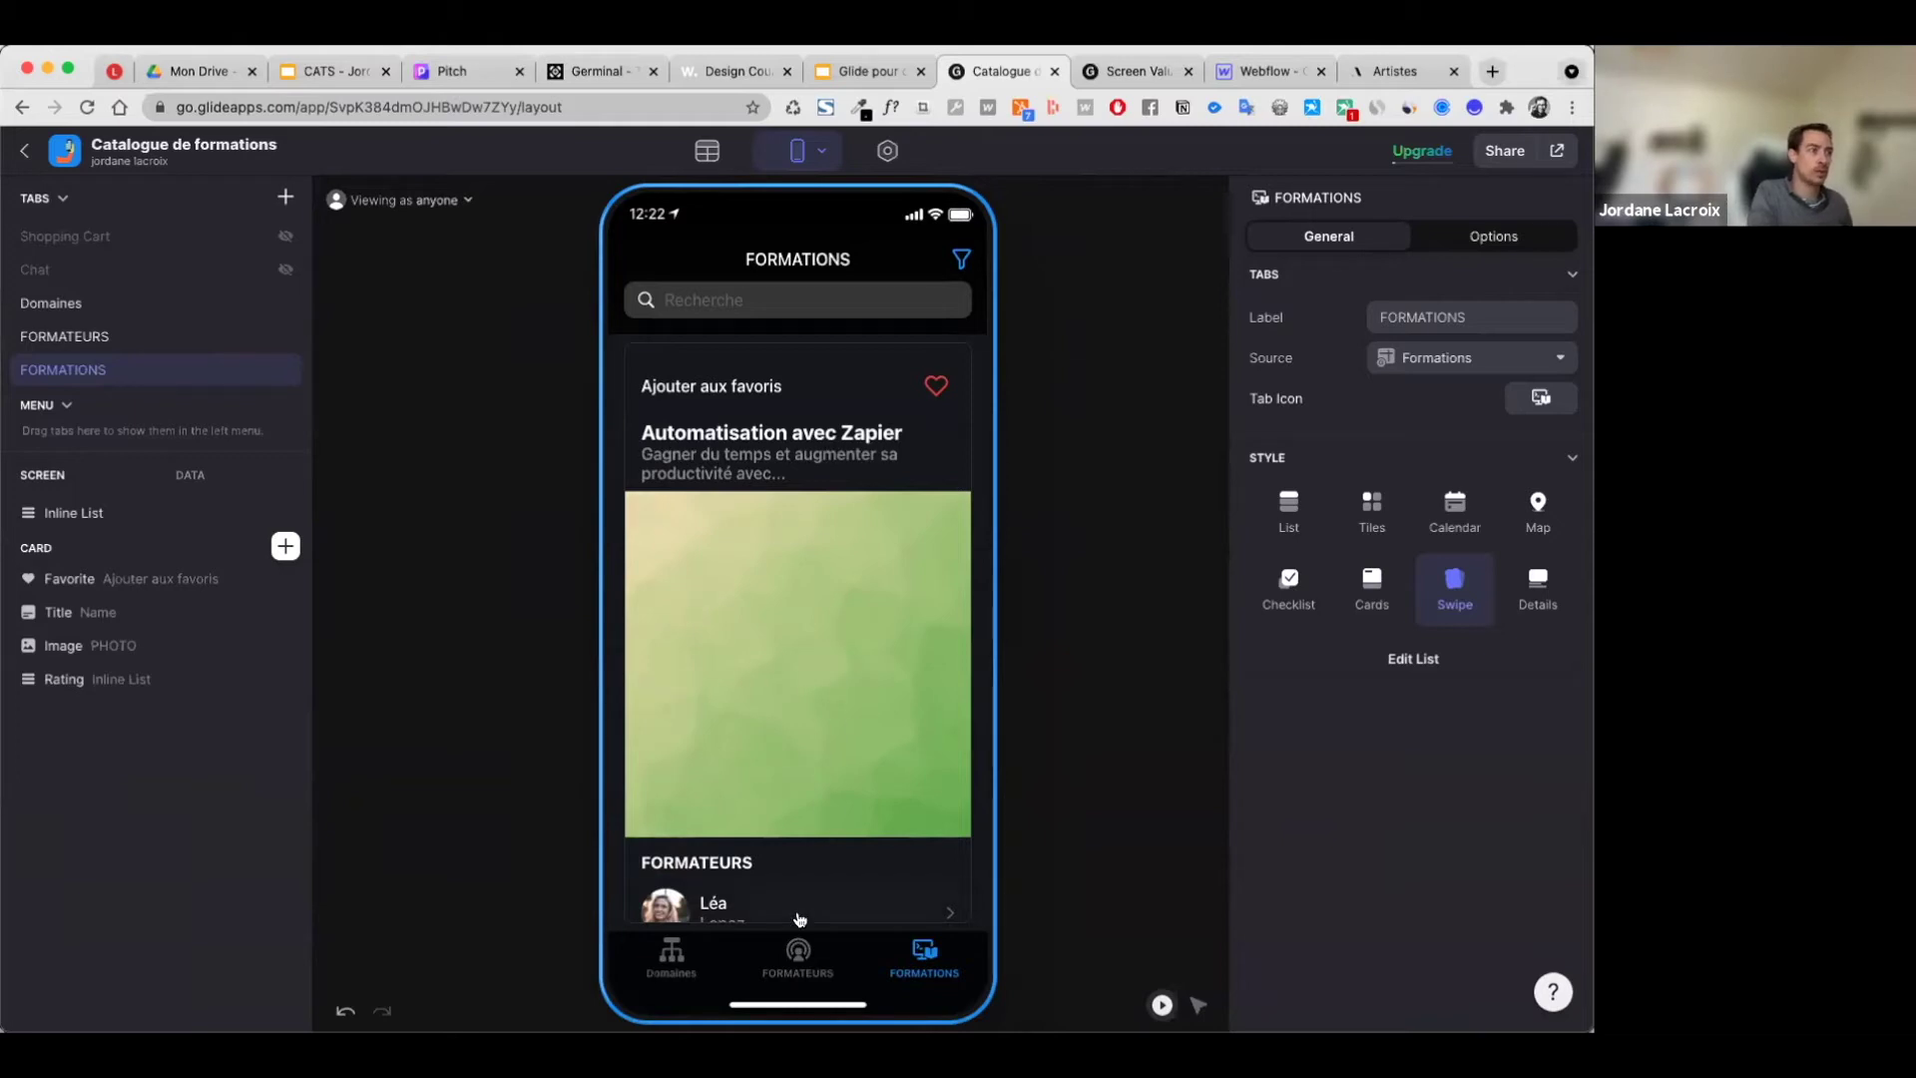
pyautogui.click(801, 956)
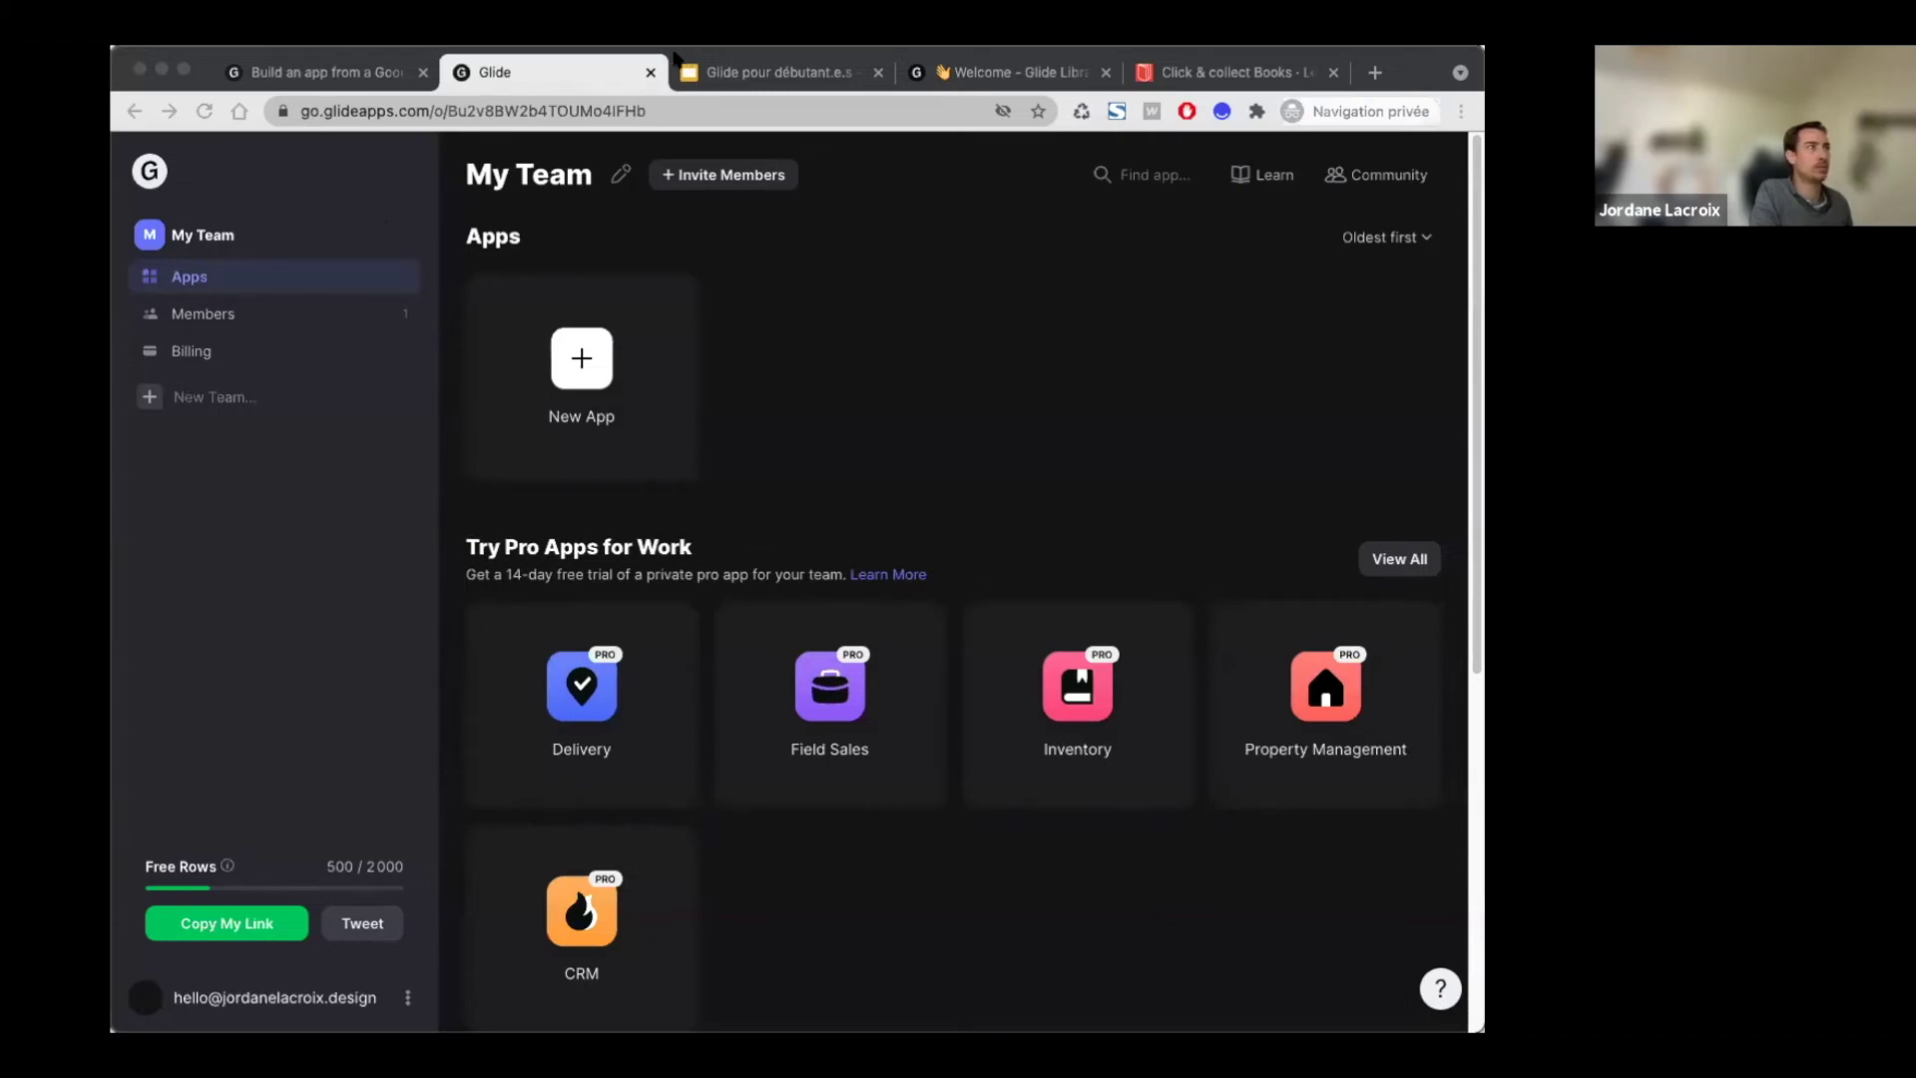
# Step: Enlarge the browser window showing the My Team page
pyautogui.click(1036, 267)
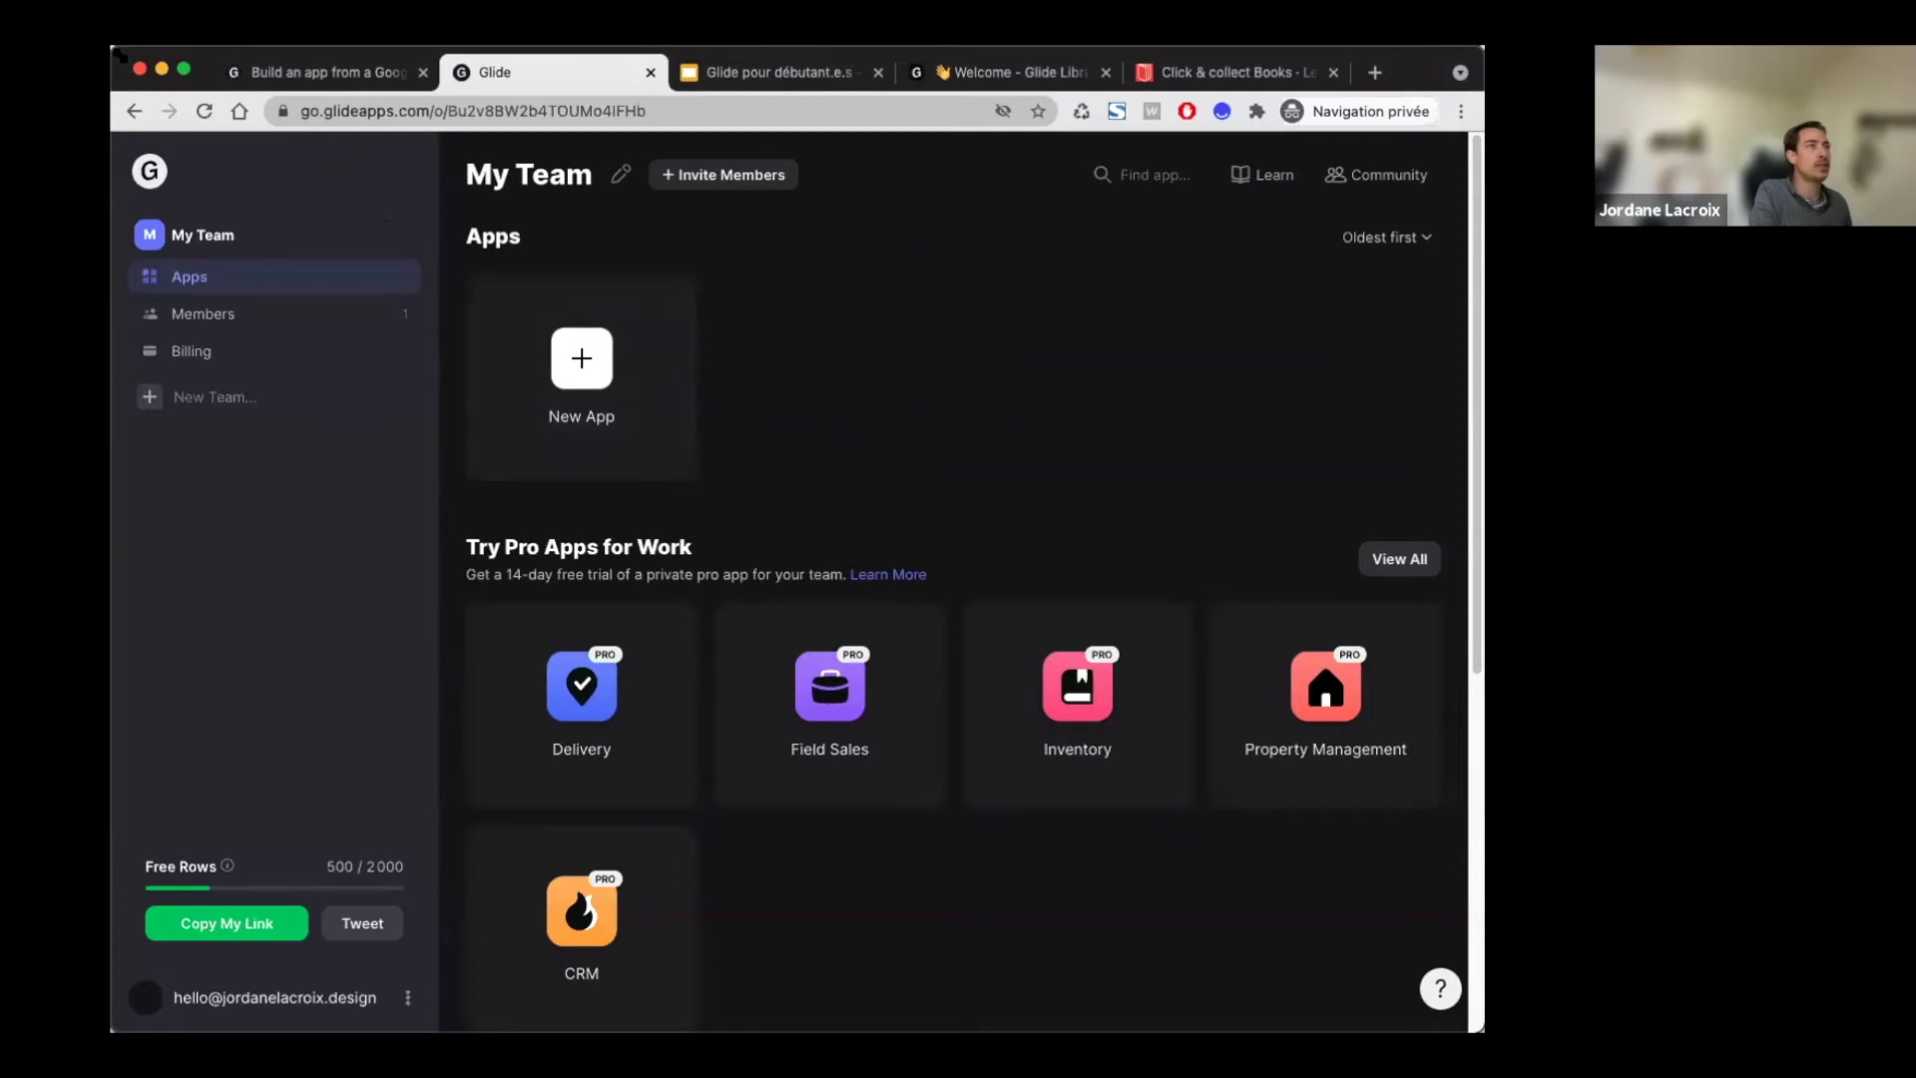
pyautogui.moveTo(111, 329); pyautogui.dragTo(25, 329)
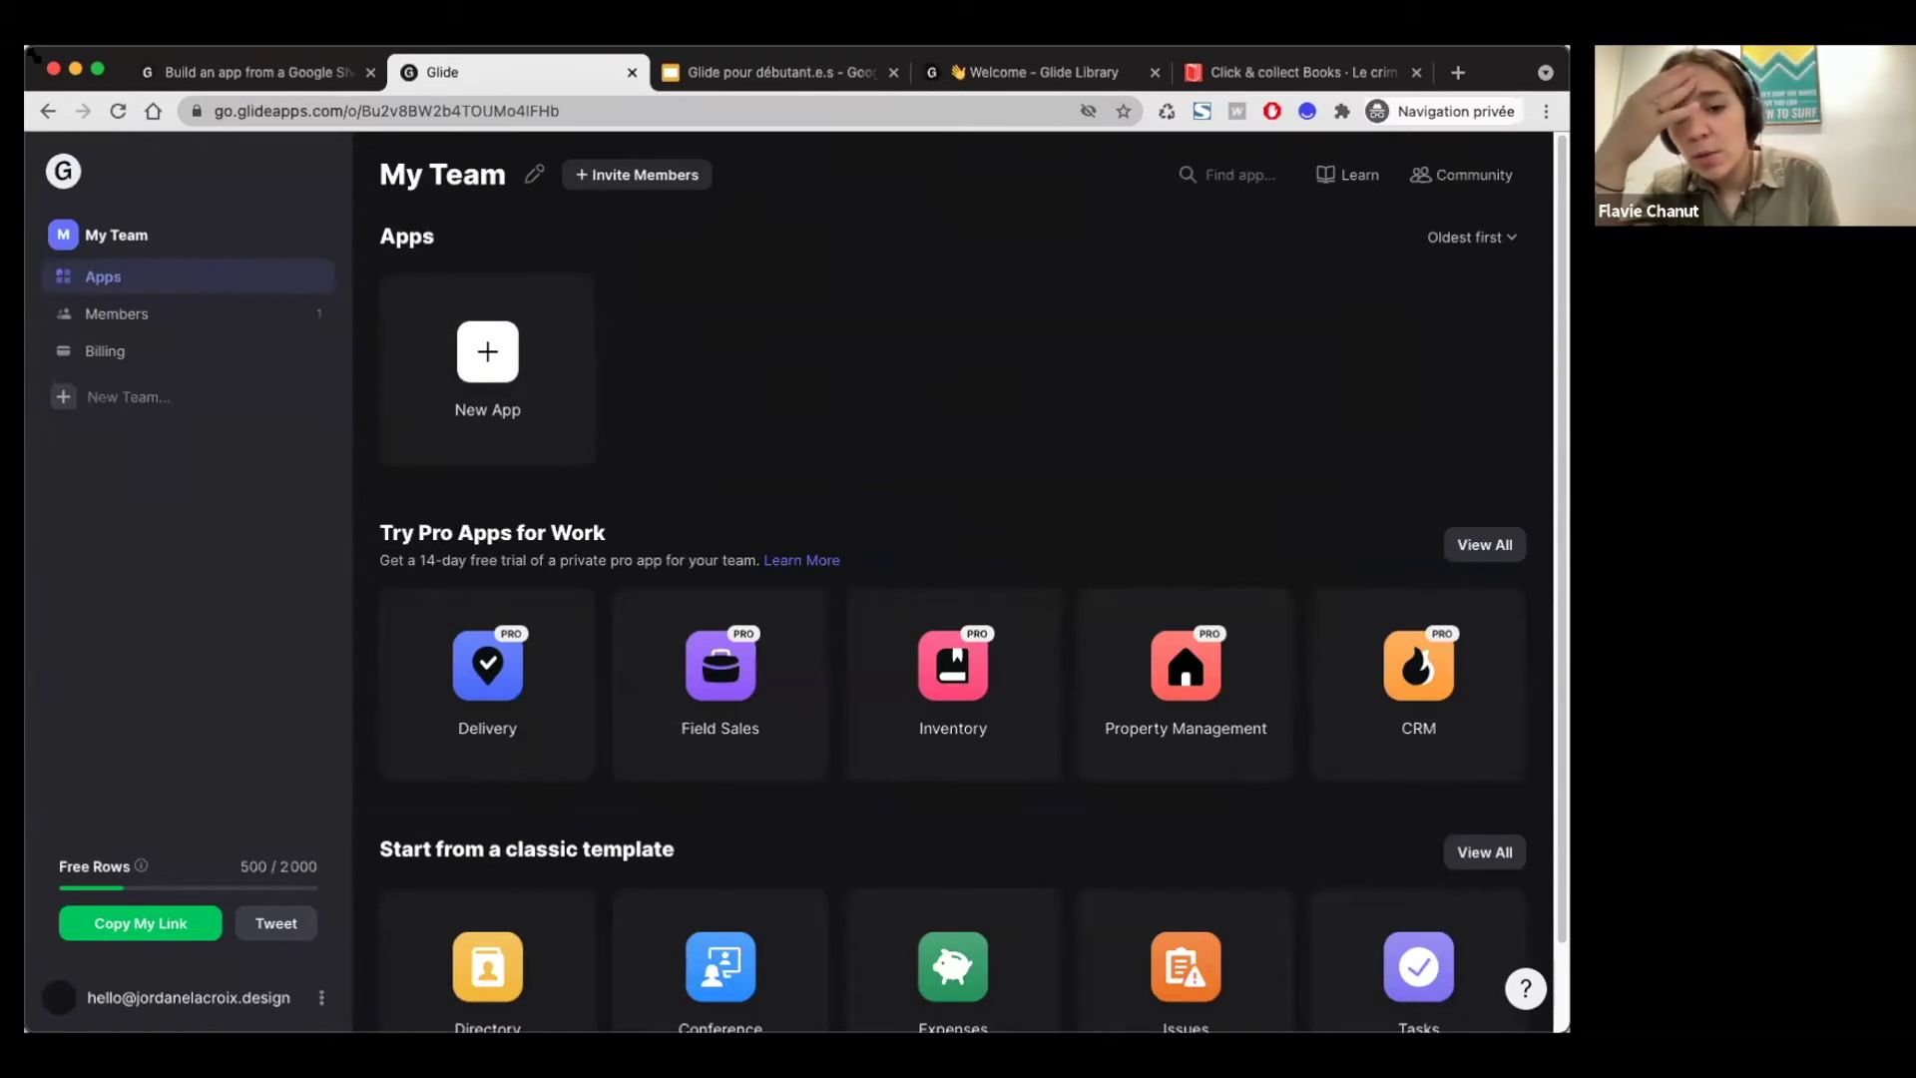
pyautogui.moveTo(1569, 1032); pyautogui.dragTo(1516, 1020)
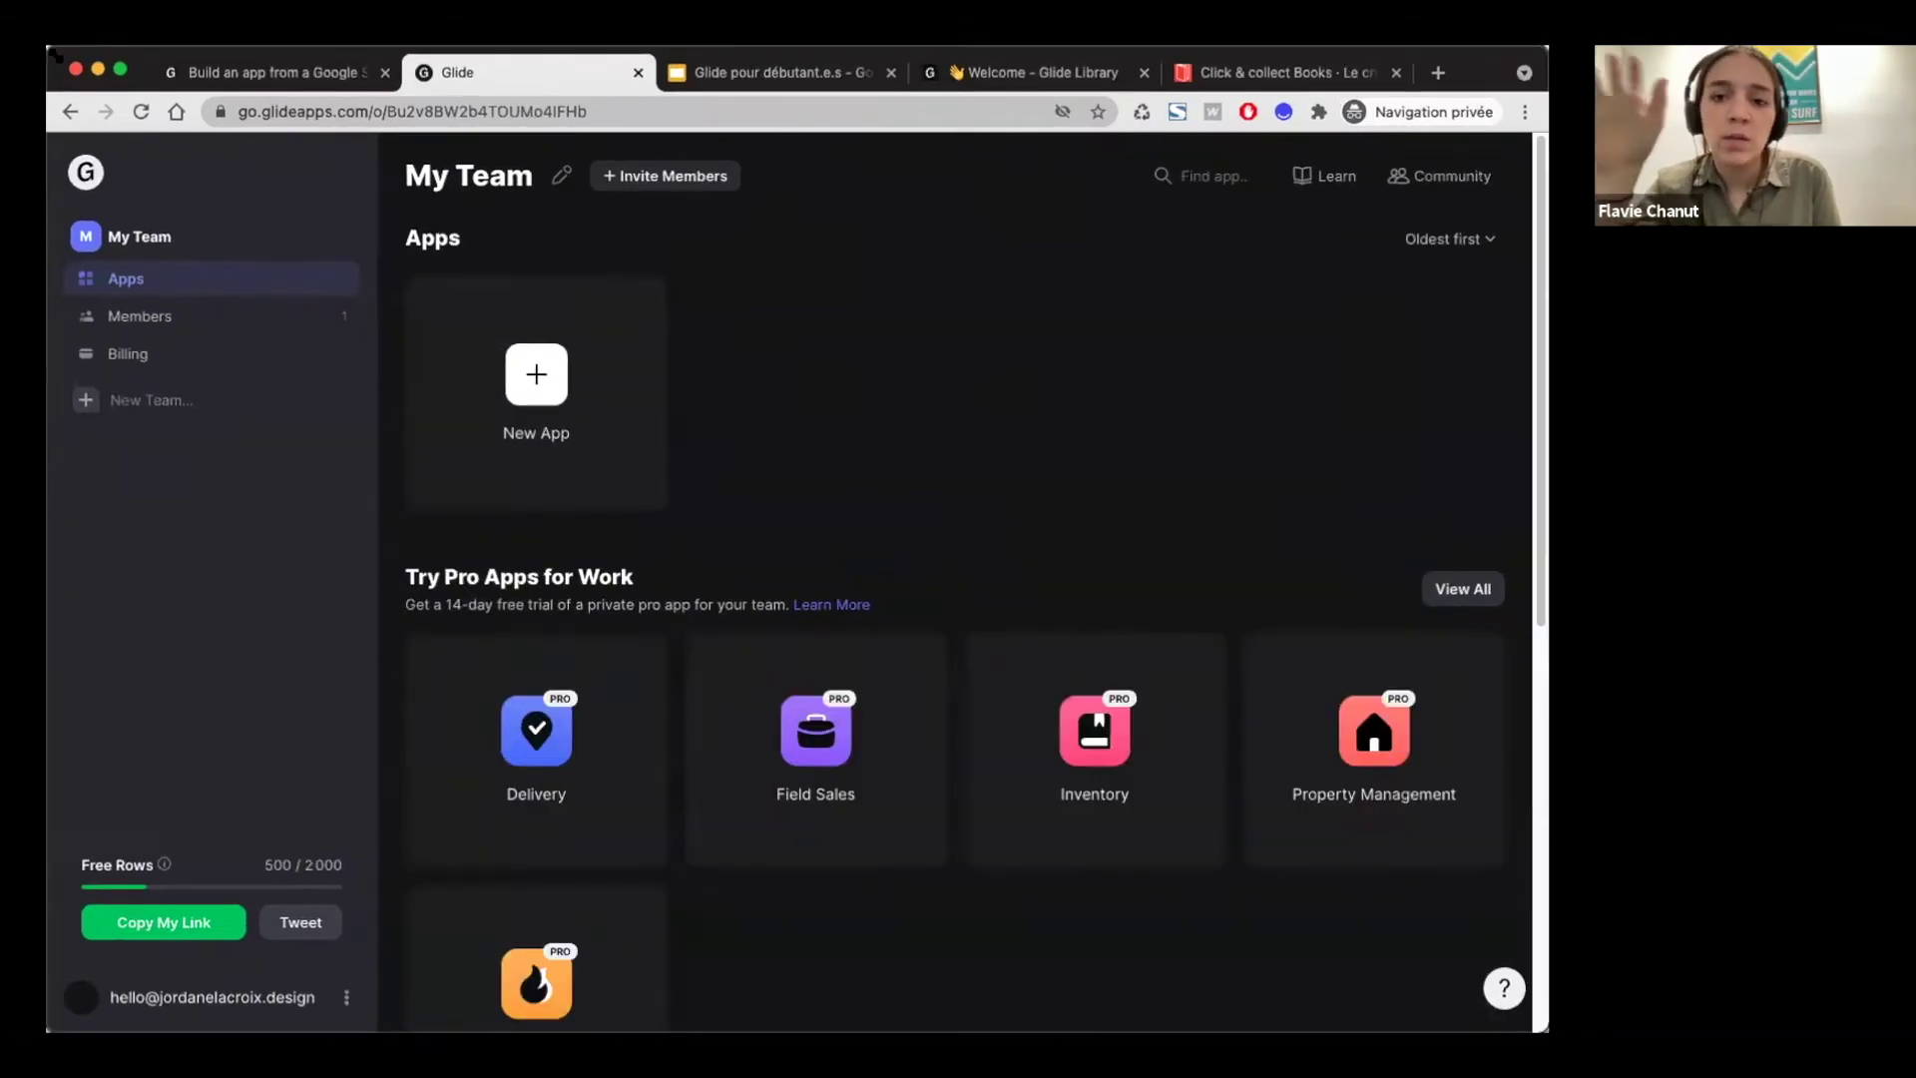
pyautogui.press('super+Tab')
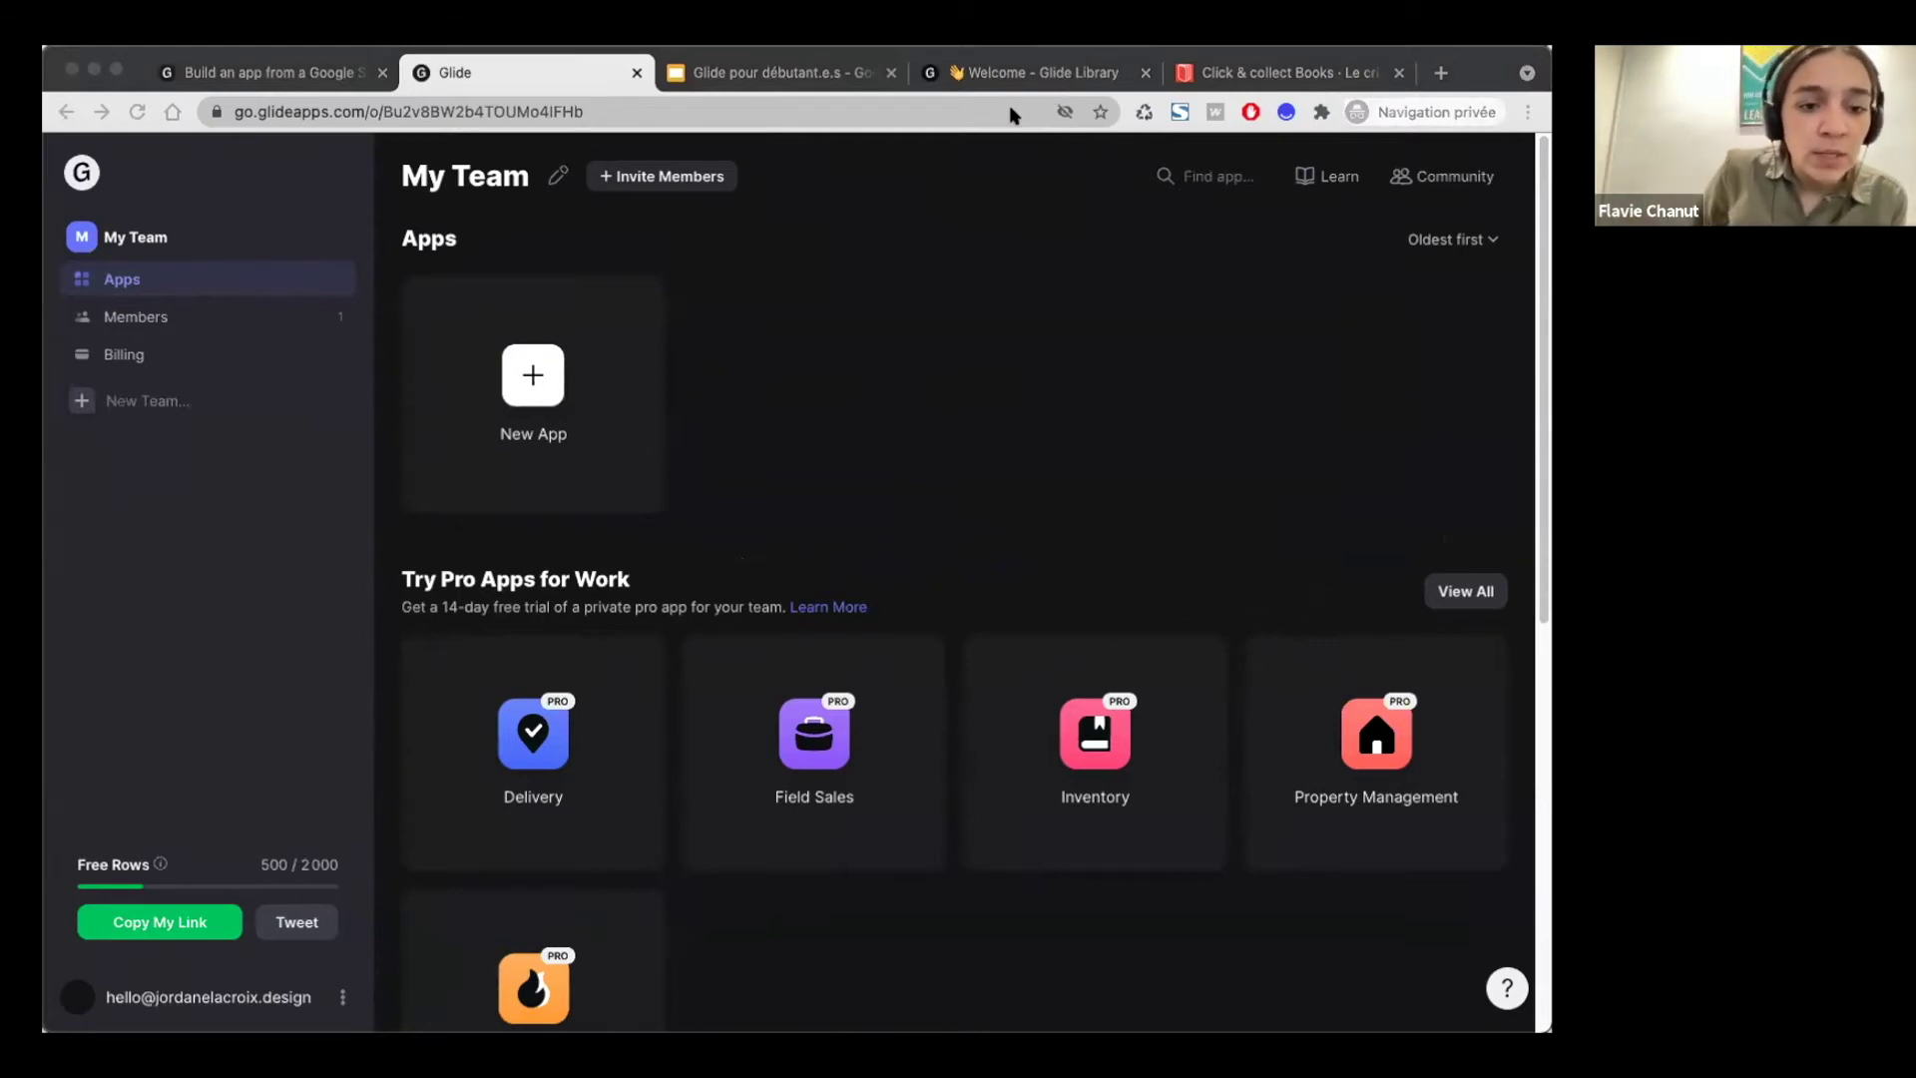
pyautogui.click(1264, 403)
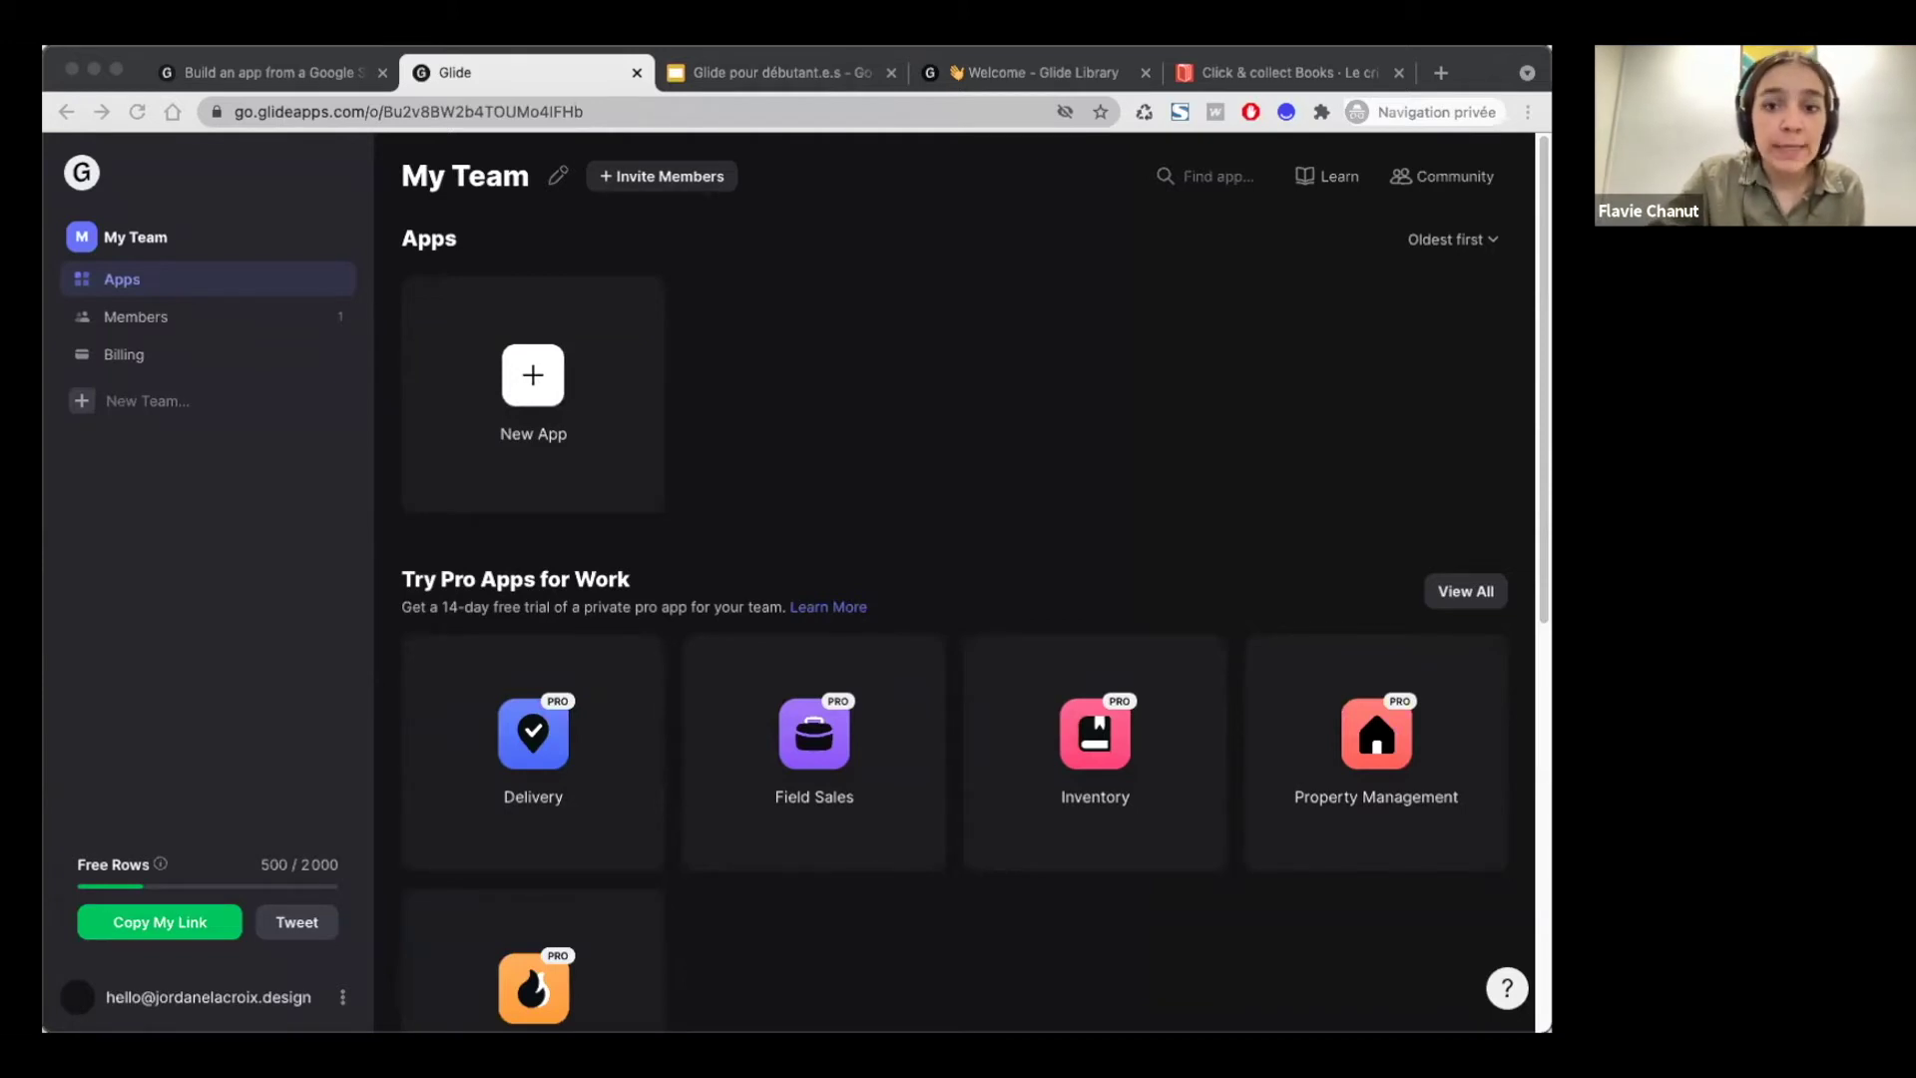
pyautogui.click(1213, 345)
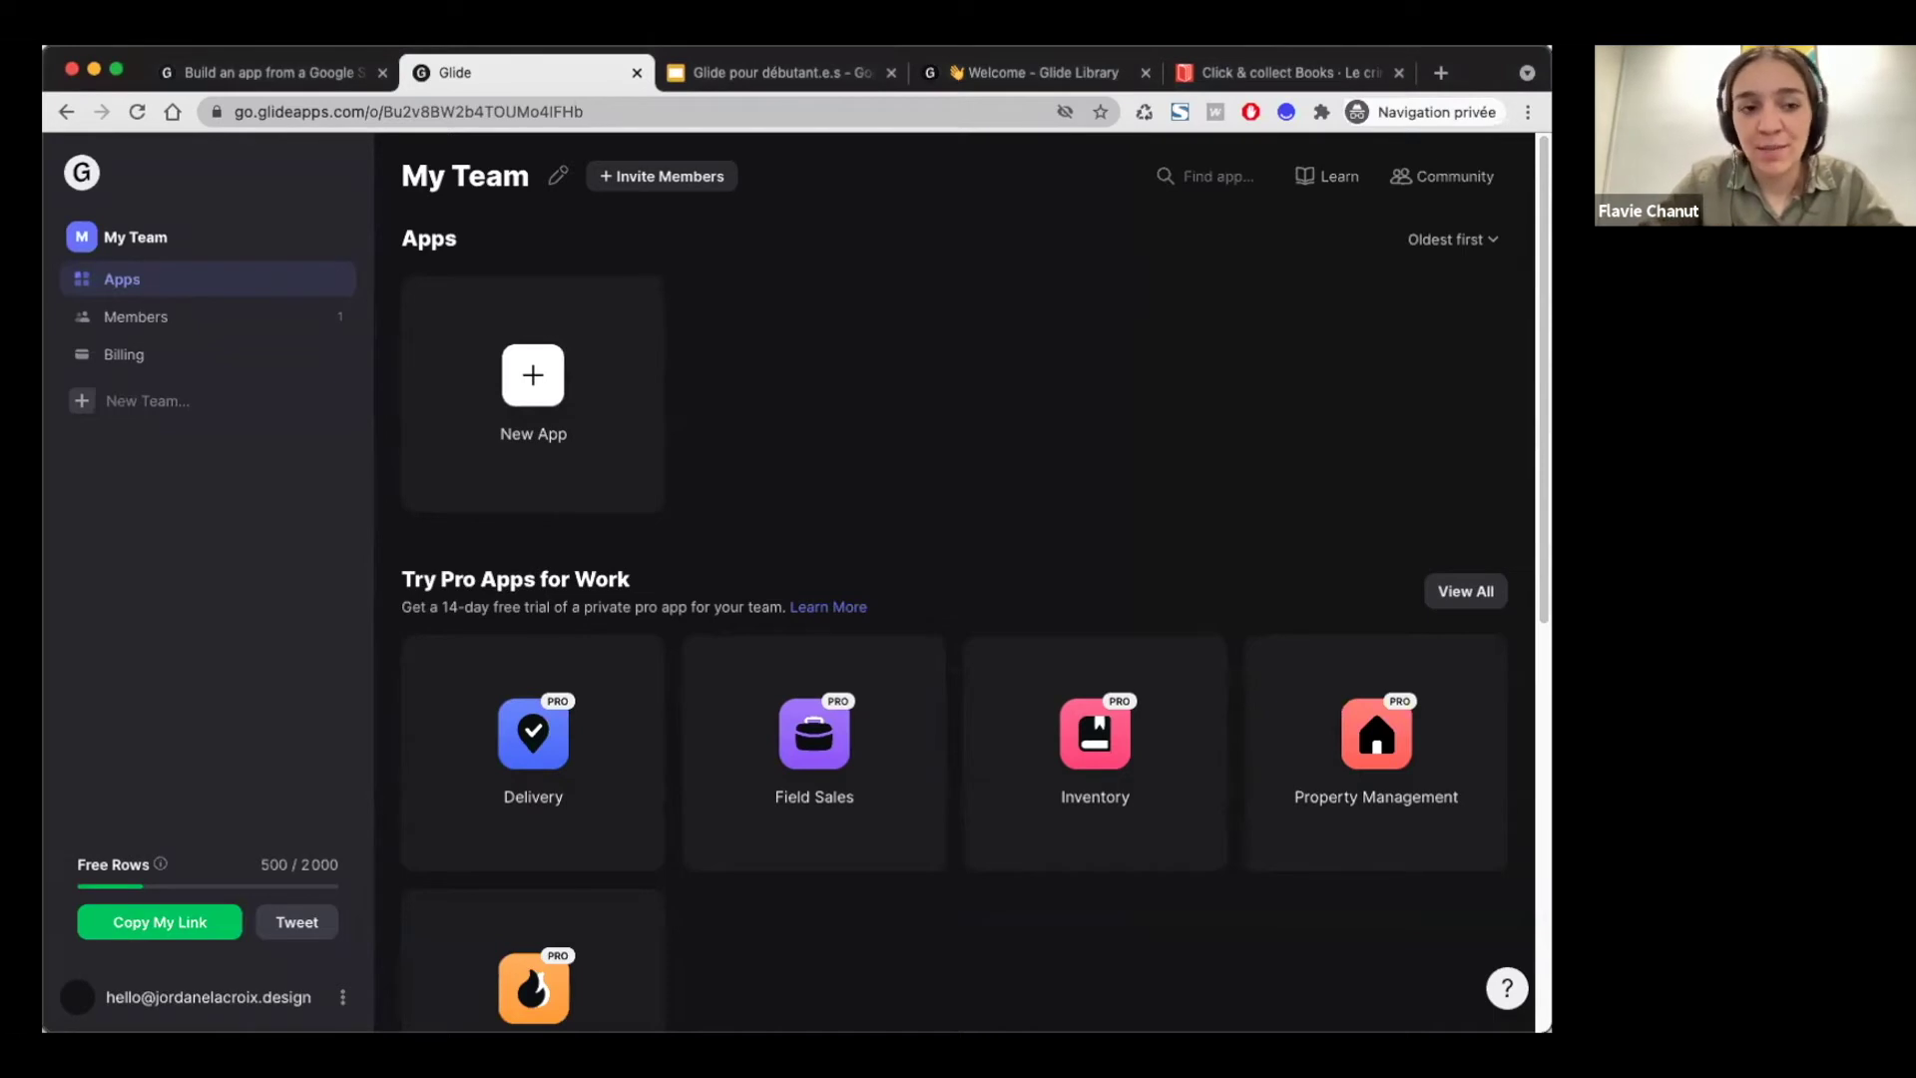
pyautogui.click(30, 717)
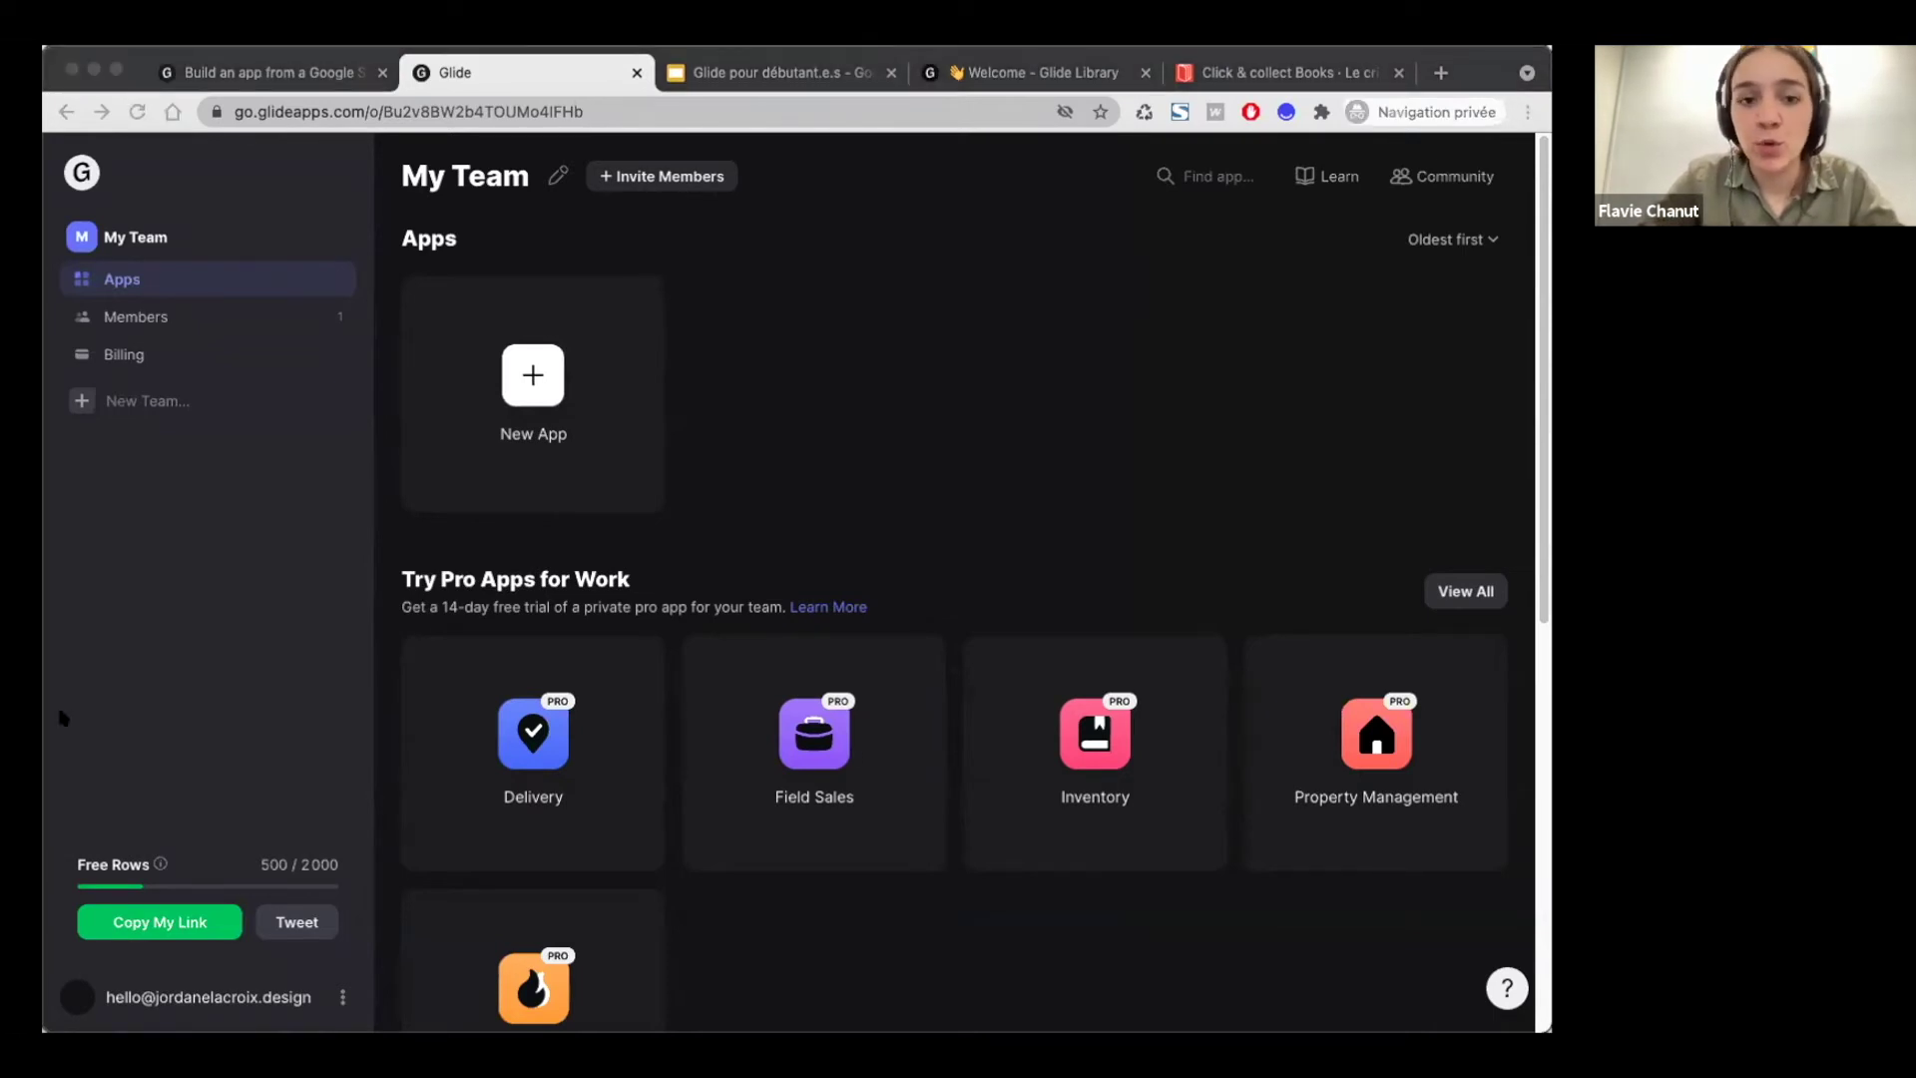
pyautogui.click(1238, 528)
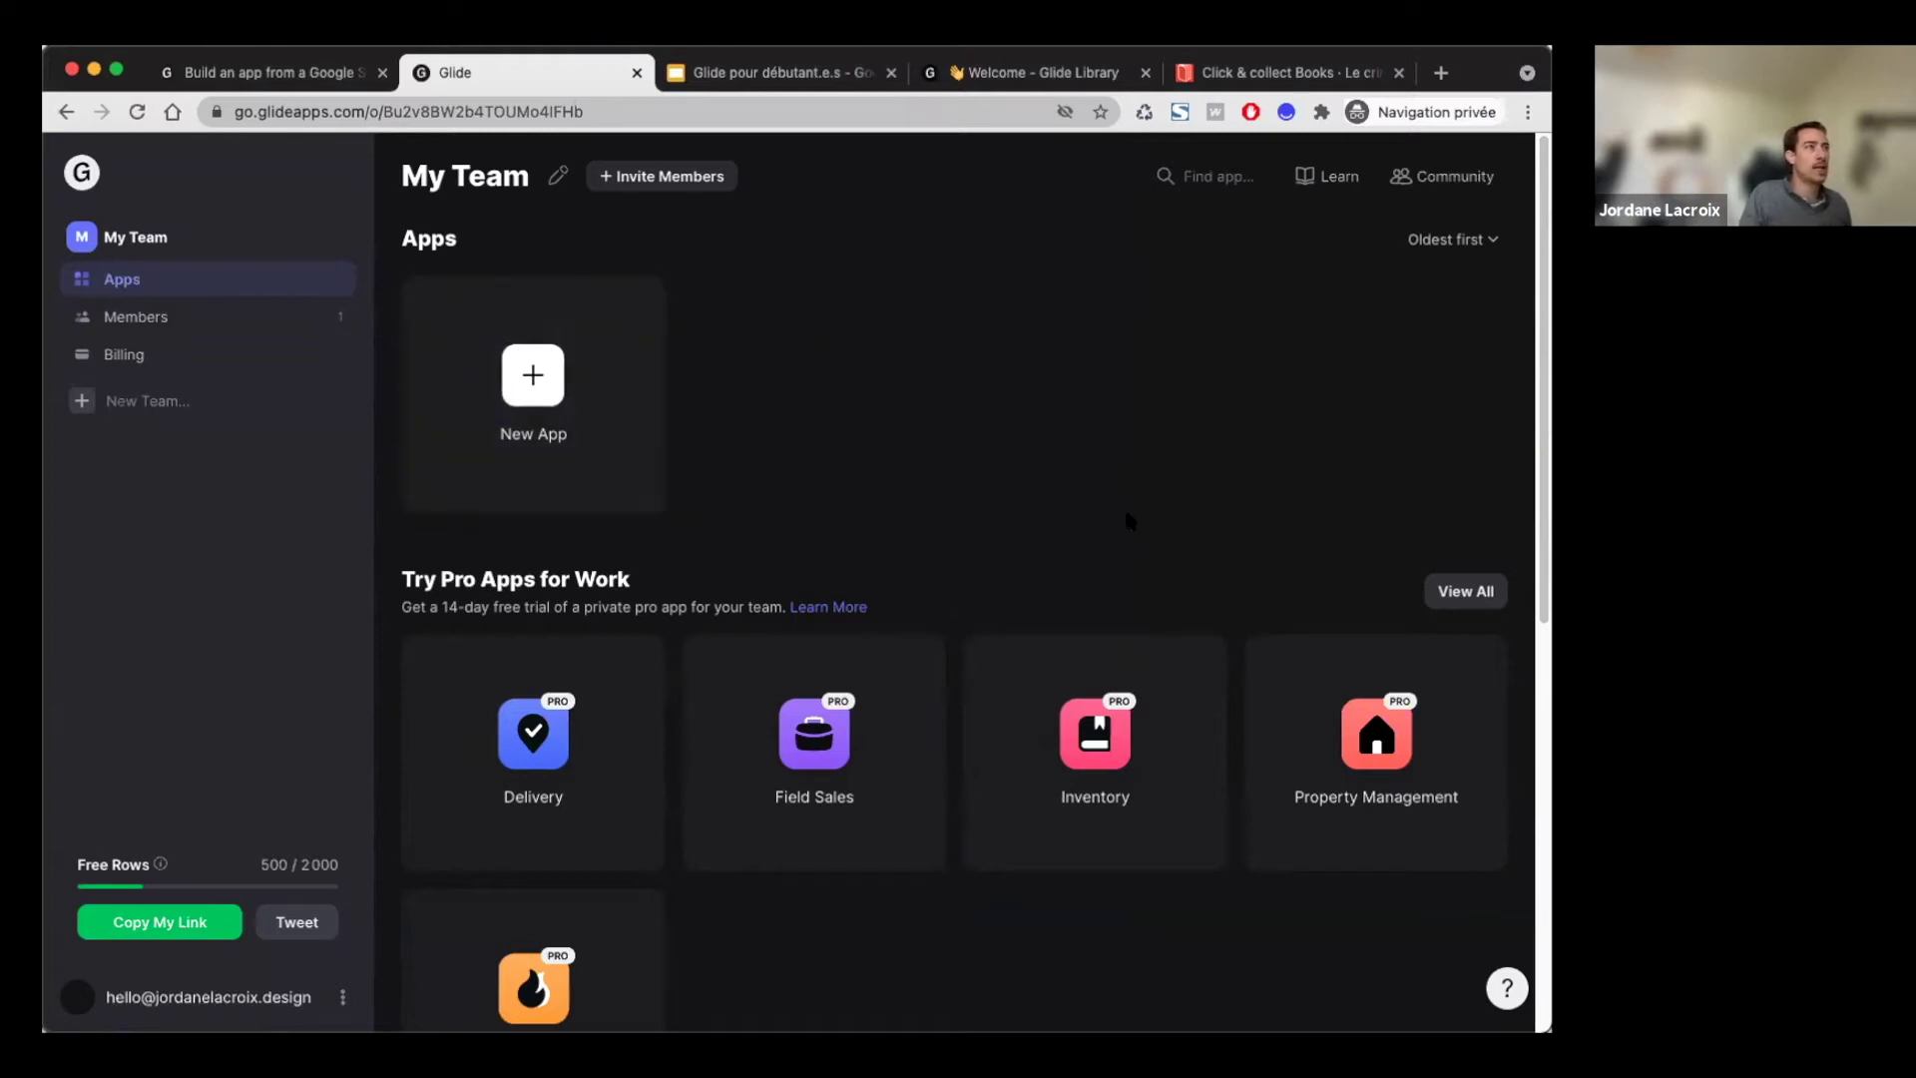
# Step: Look through the pro apps and classic templates offered on the My Team page
pyautogui.scroll(-1, 1128, 519)
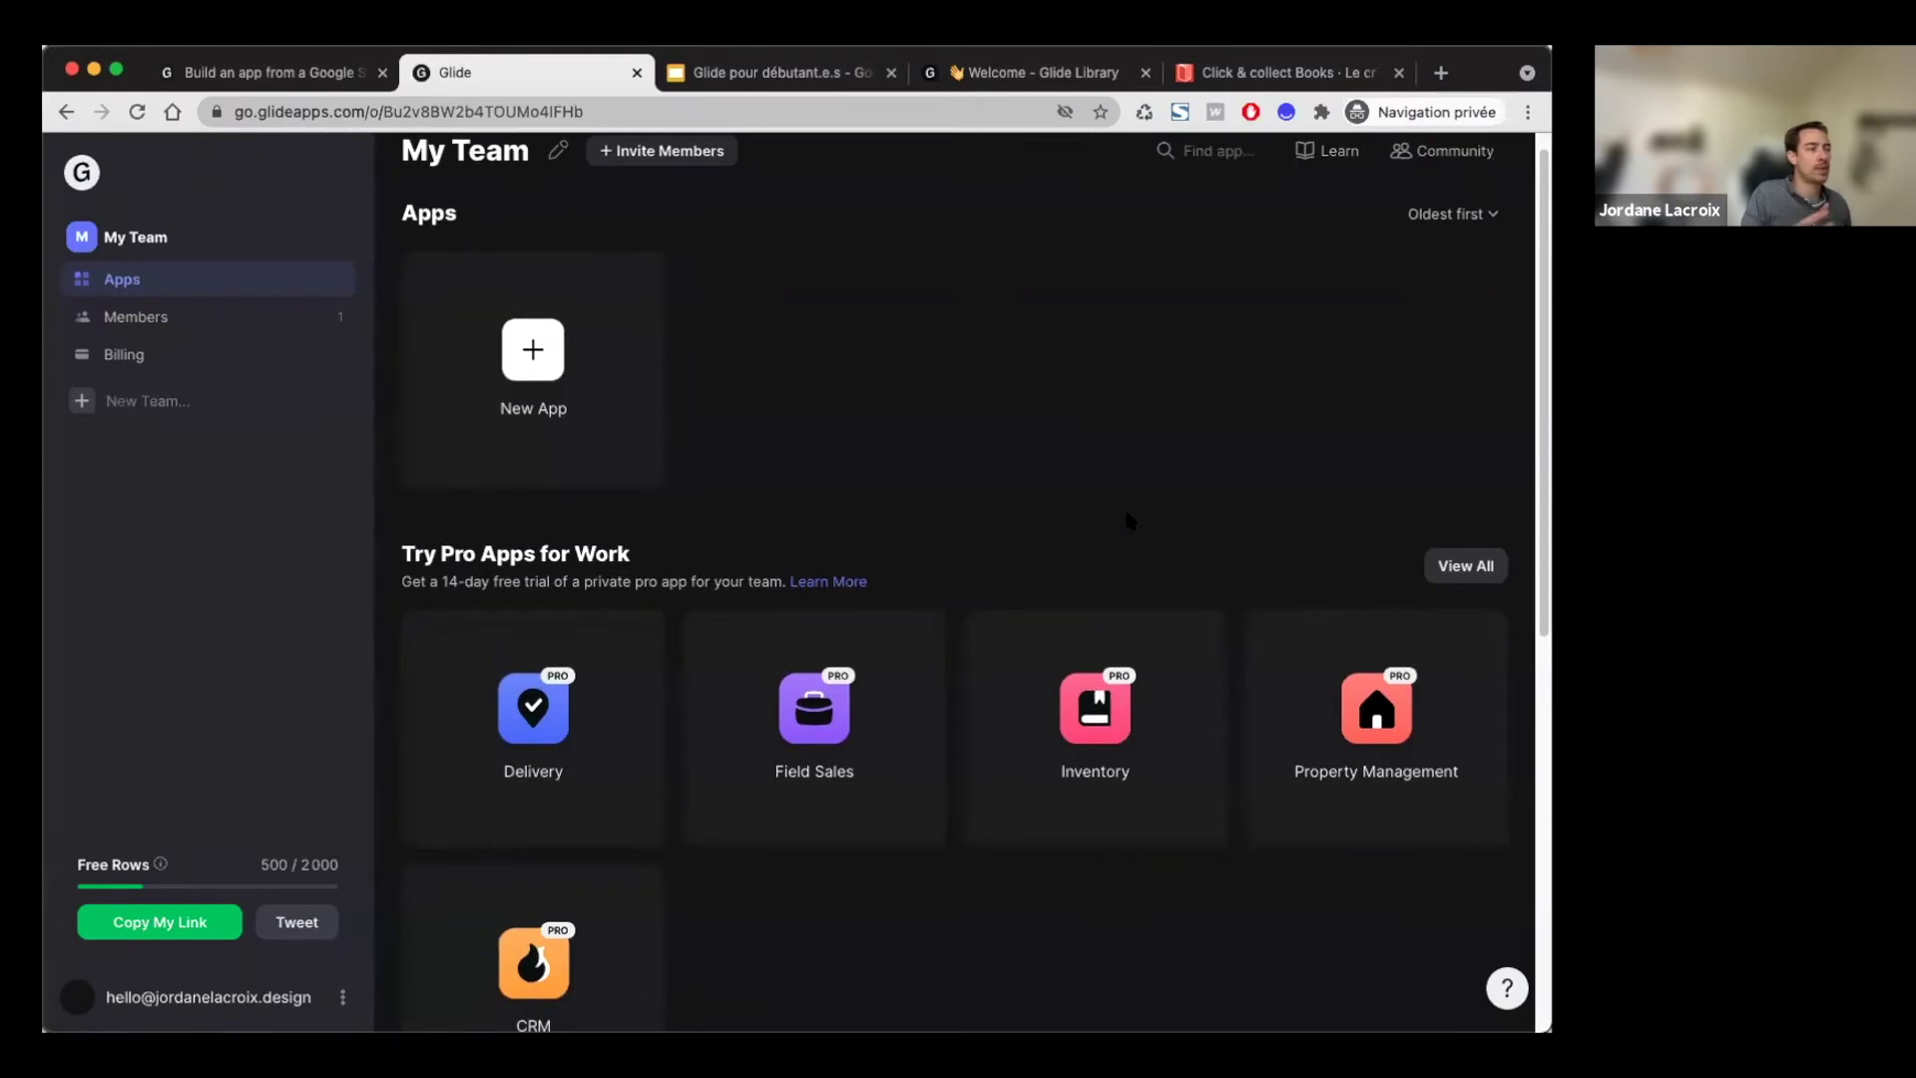
pyautogui.scroll(-5, 1127, 521)
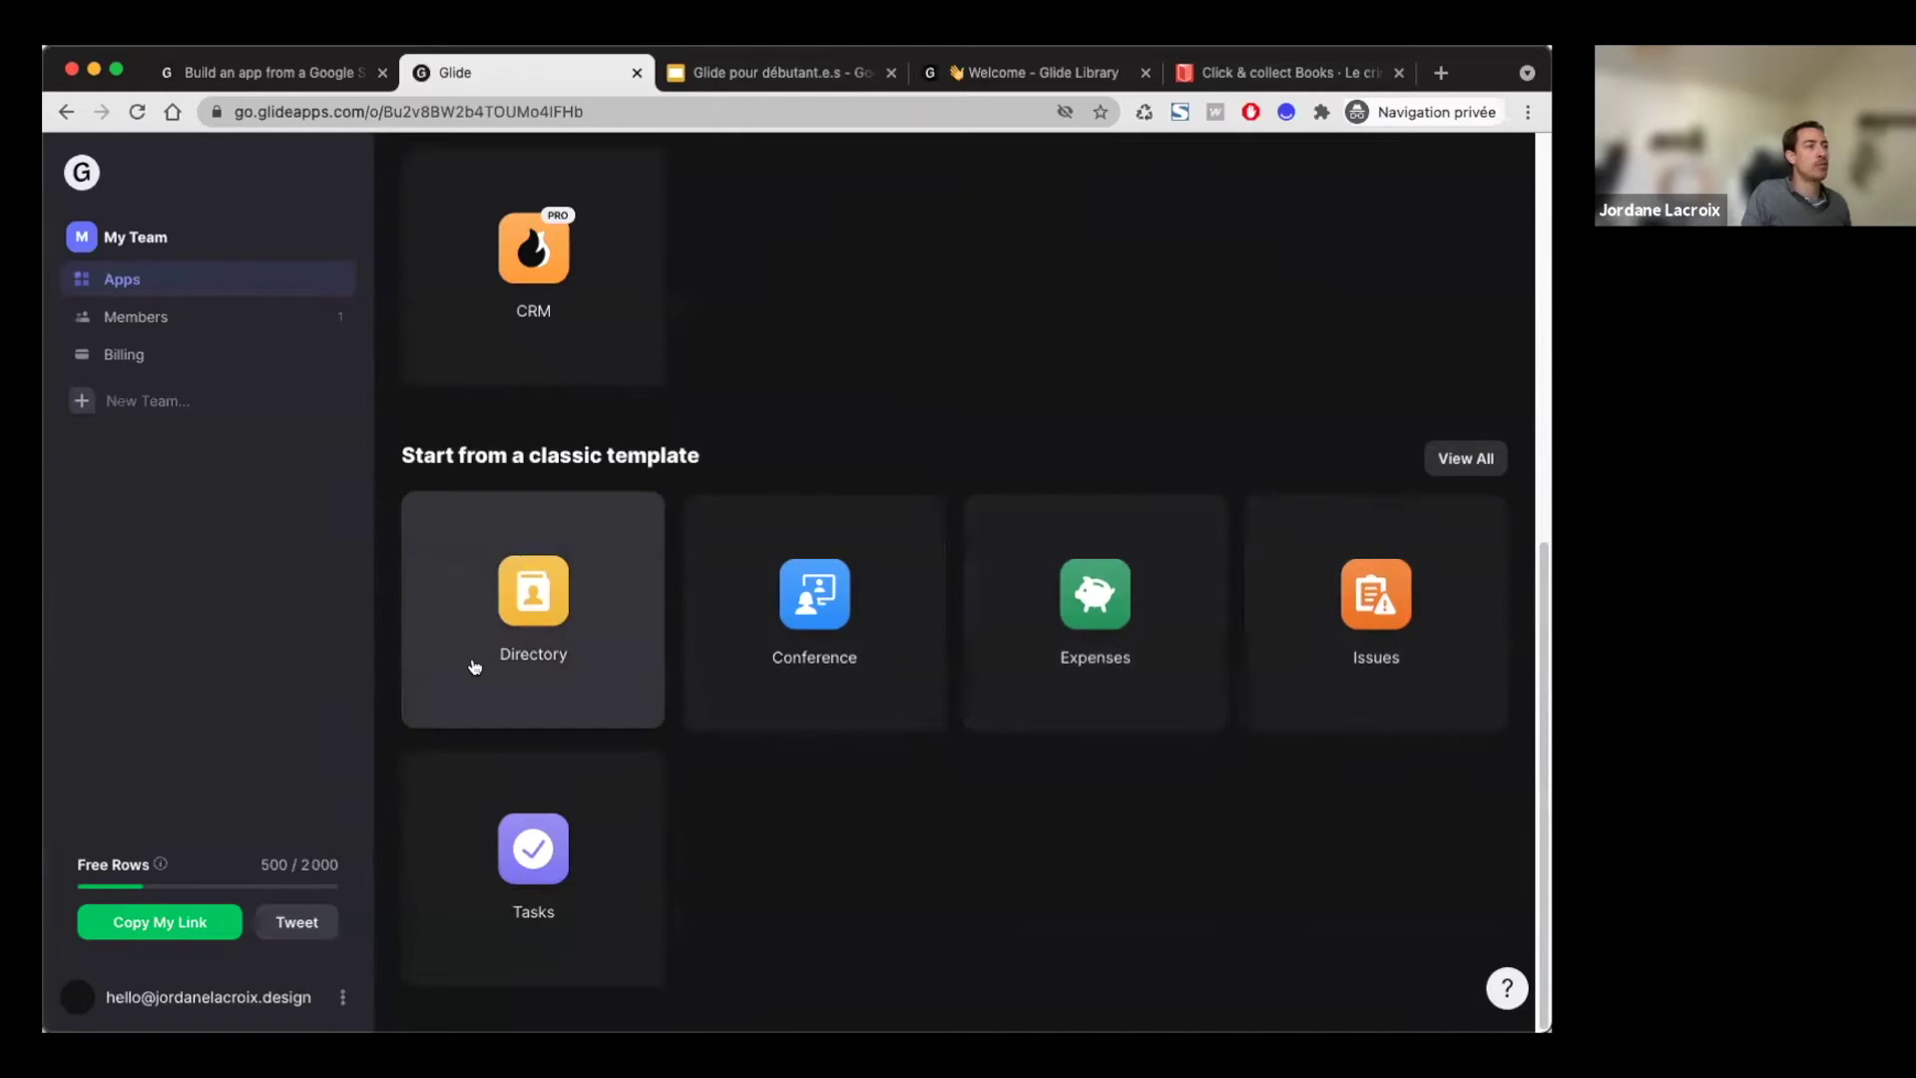
pyautogui.scroll(5, 484, 654)
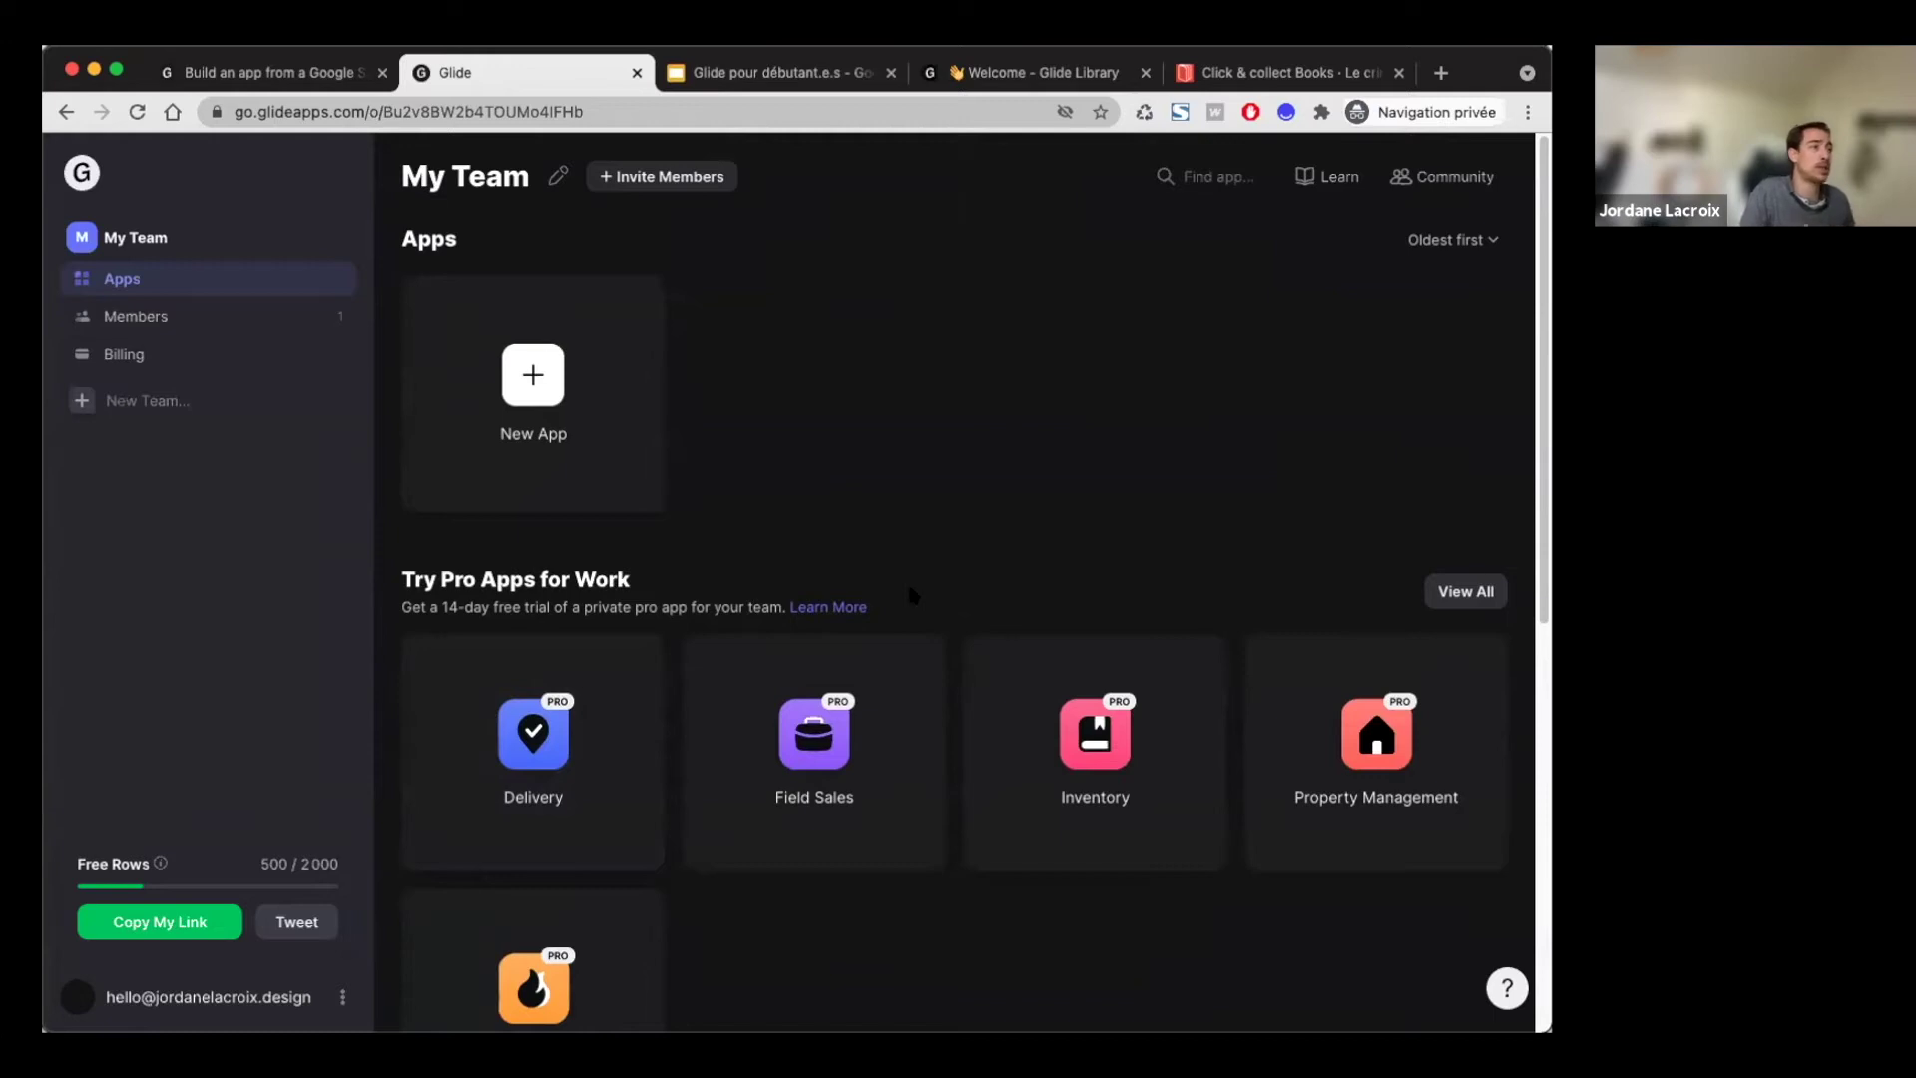
pyautogui.scroll(-5, 800, 587)
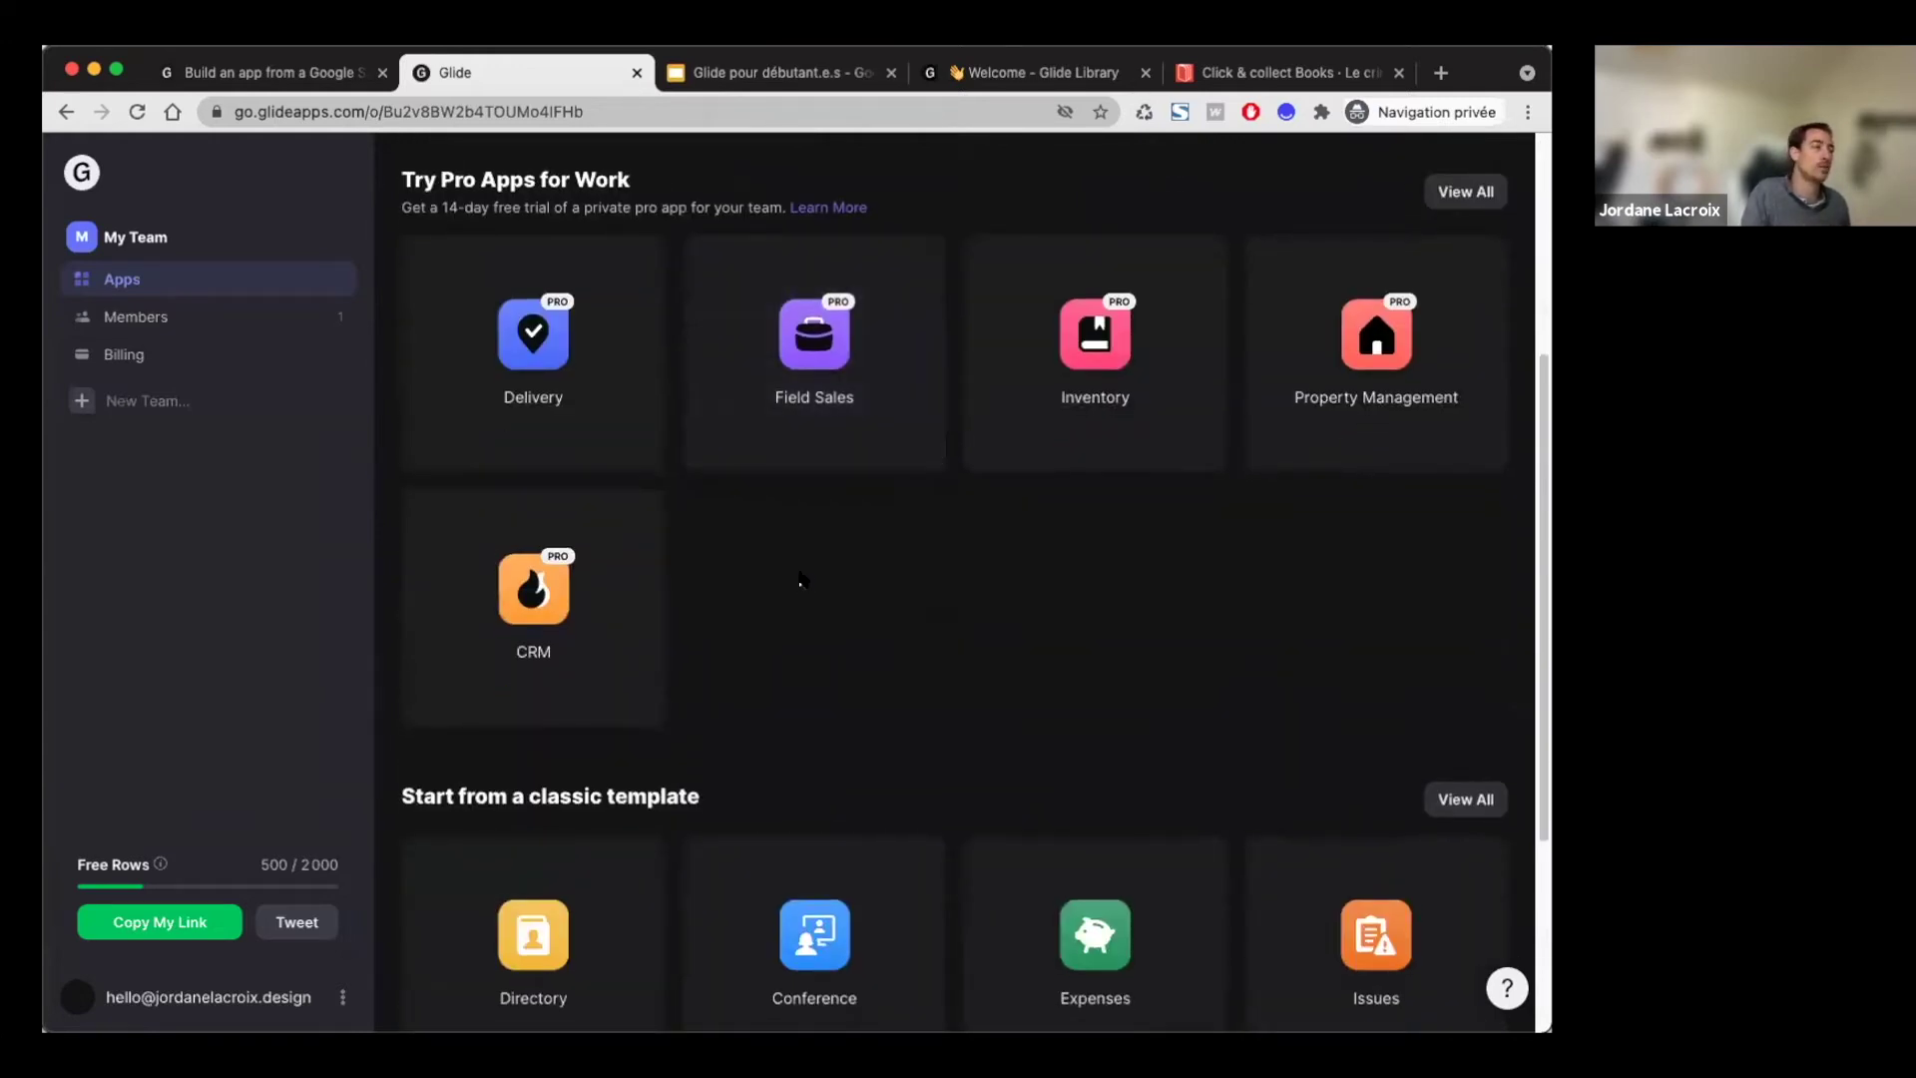
pyautogui.scroll(-2, 798, 584)
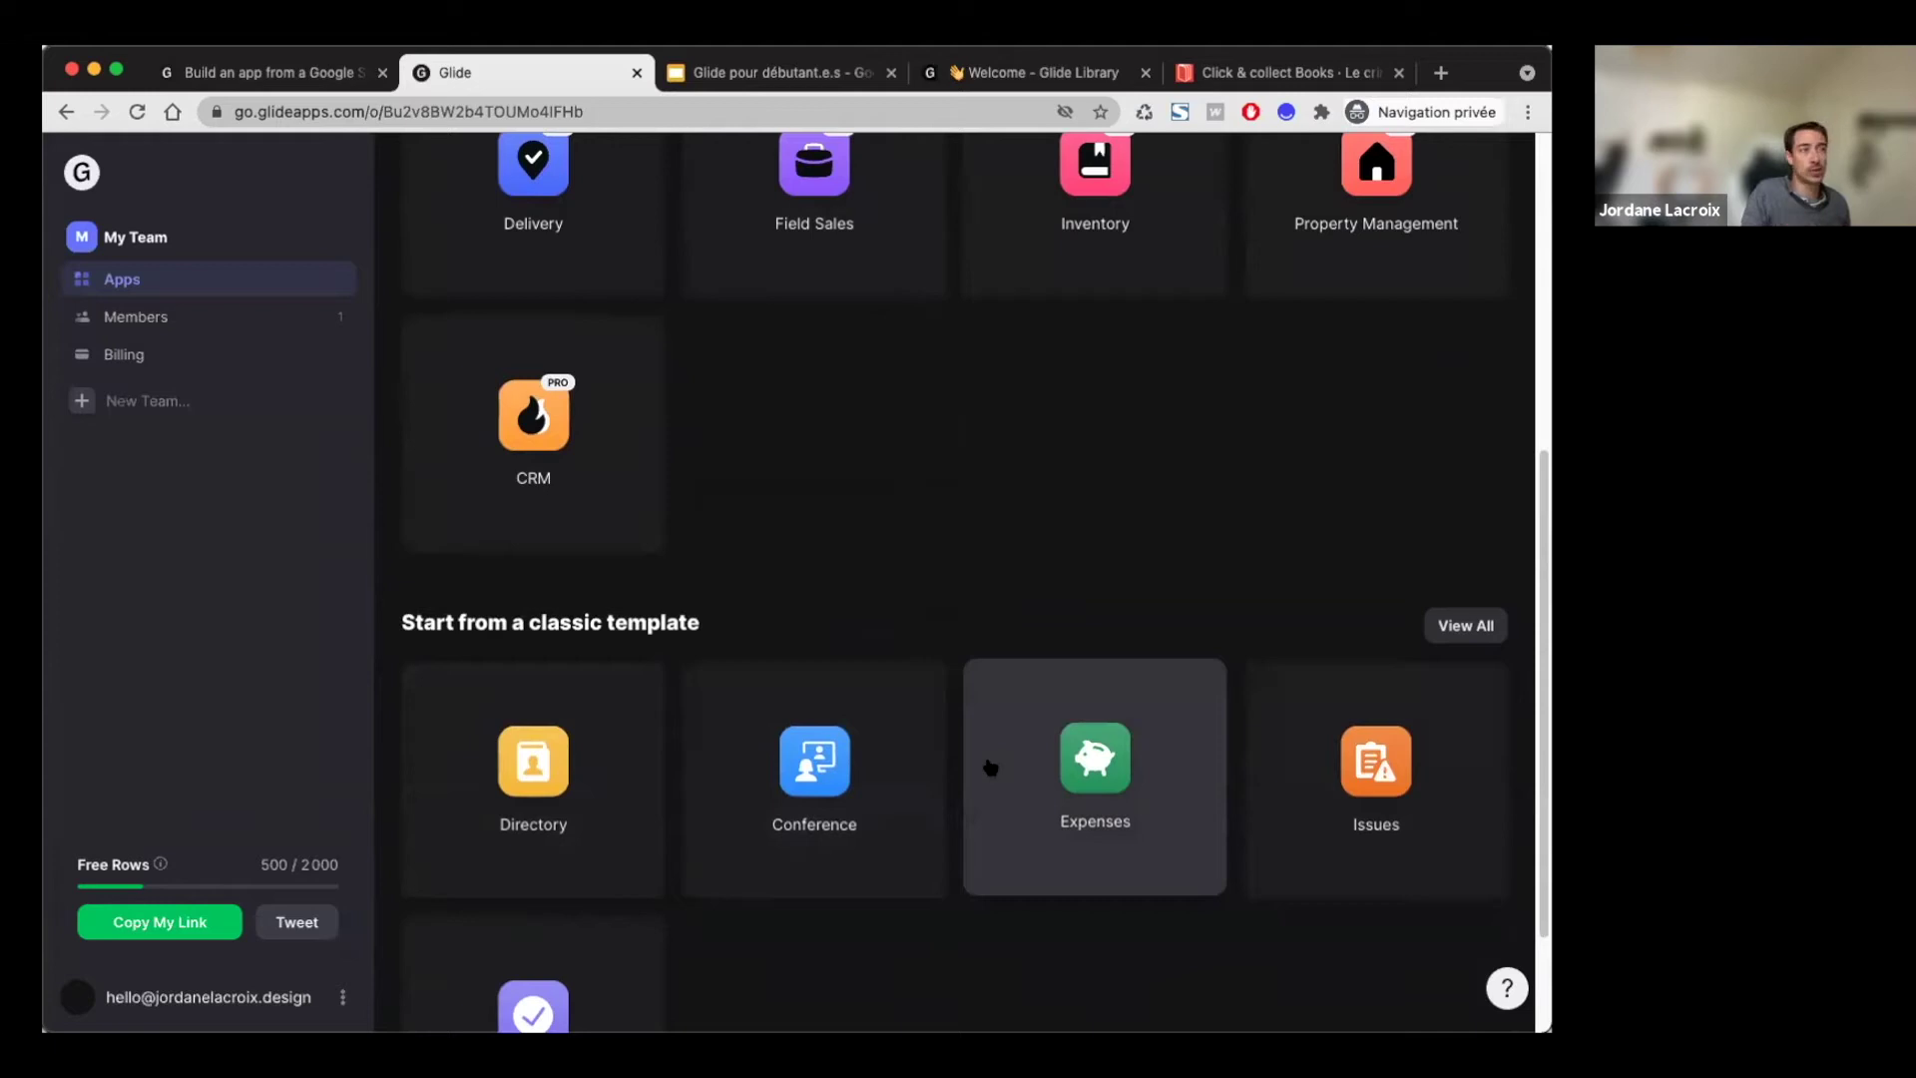
pyautogui.scroll(5, 988, 768)
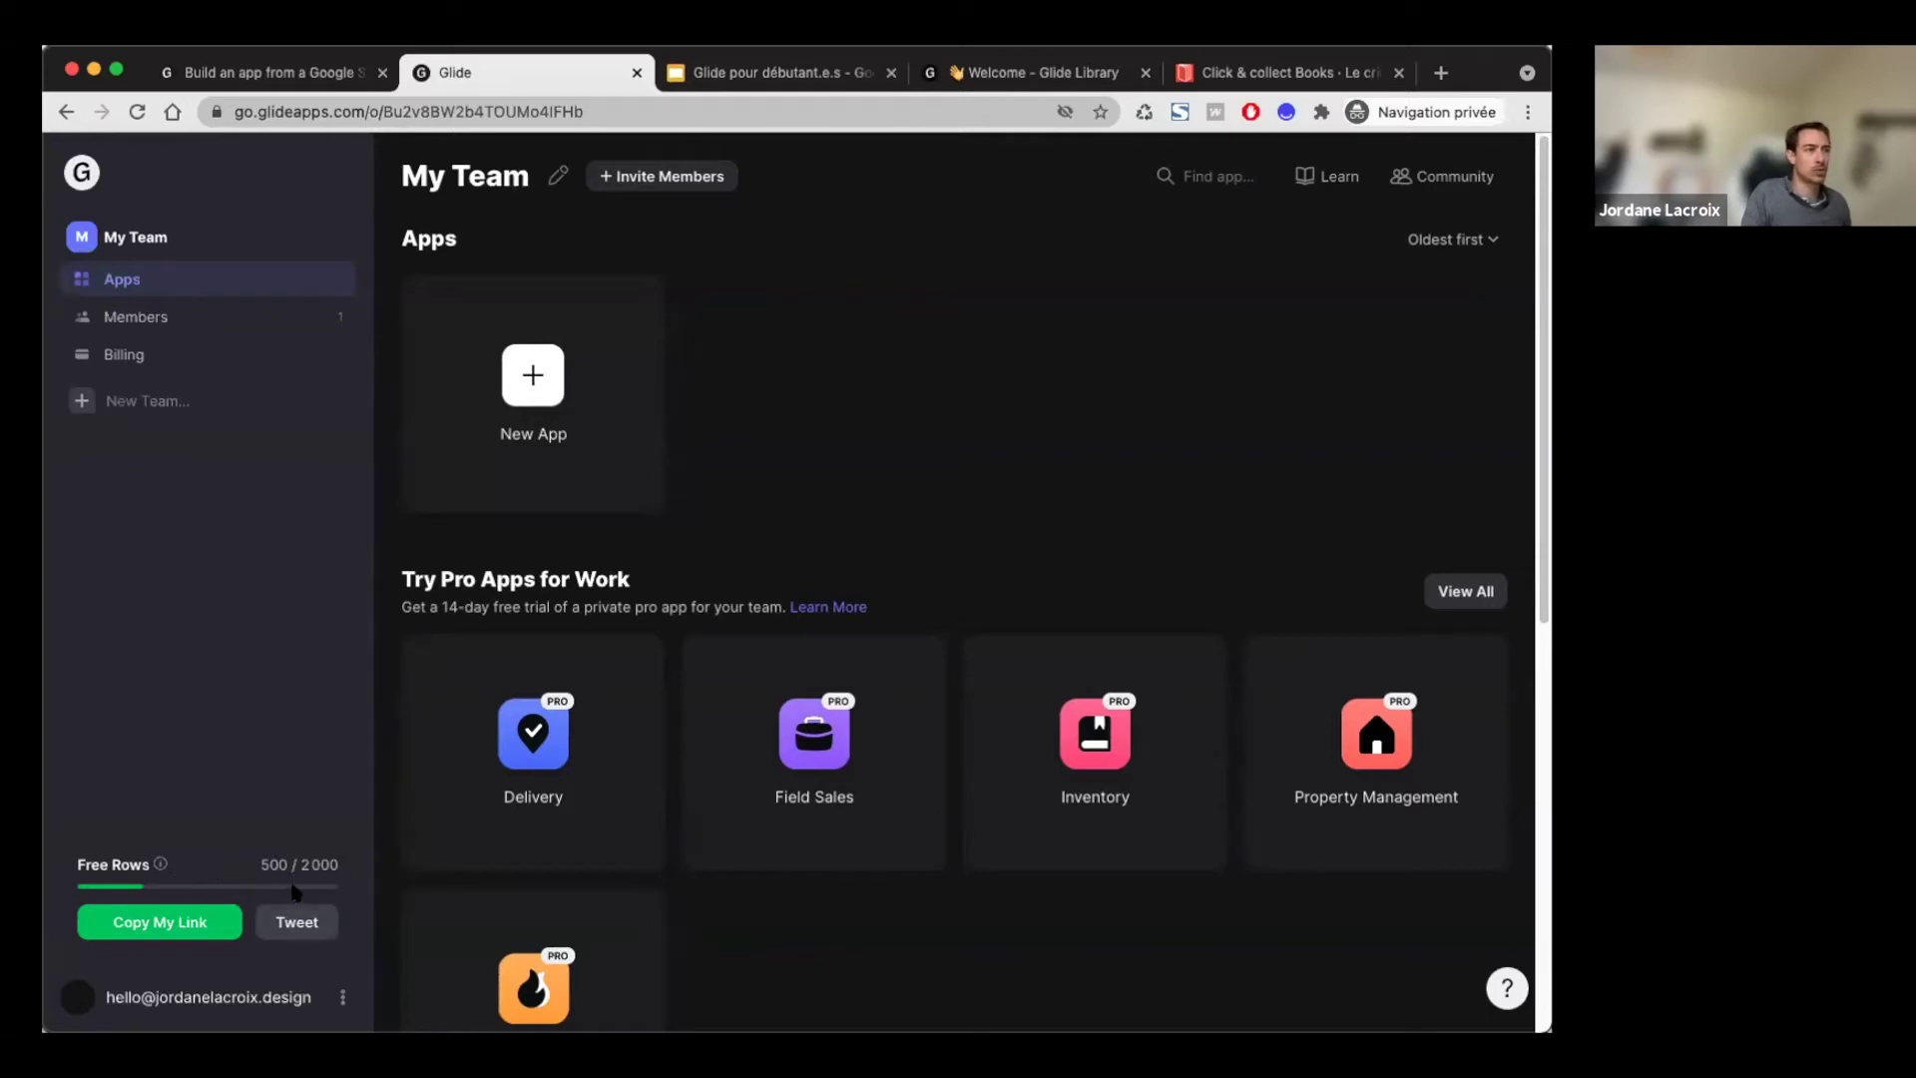
# Step: Translate the My Team page into French, restore the English version, and dismiss the cookies notice
pyautogui.rightClick(327, 903)
pyautogui.click(331, 911)
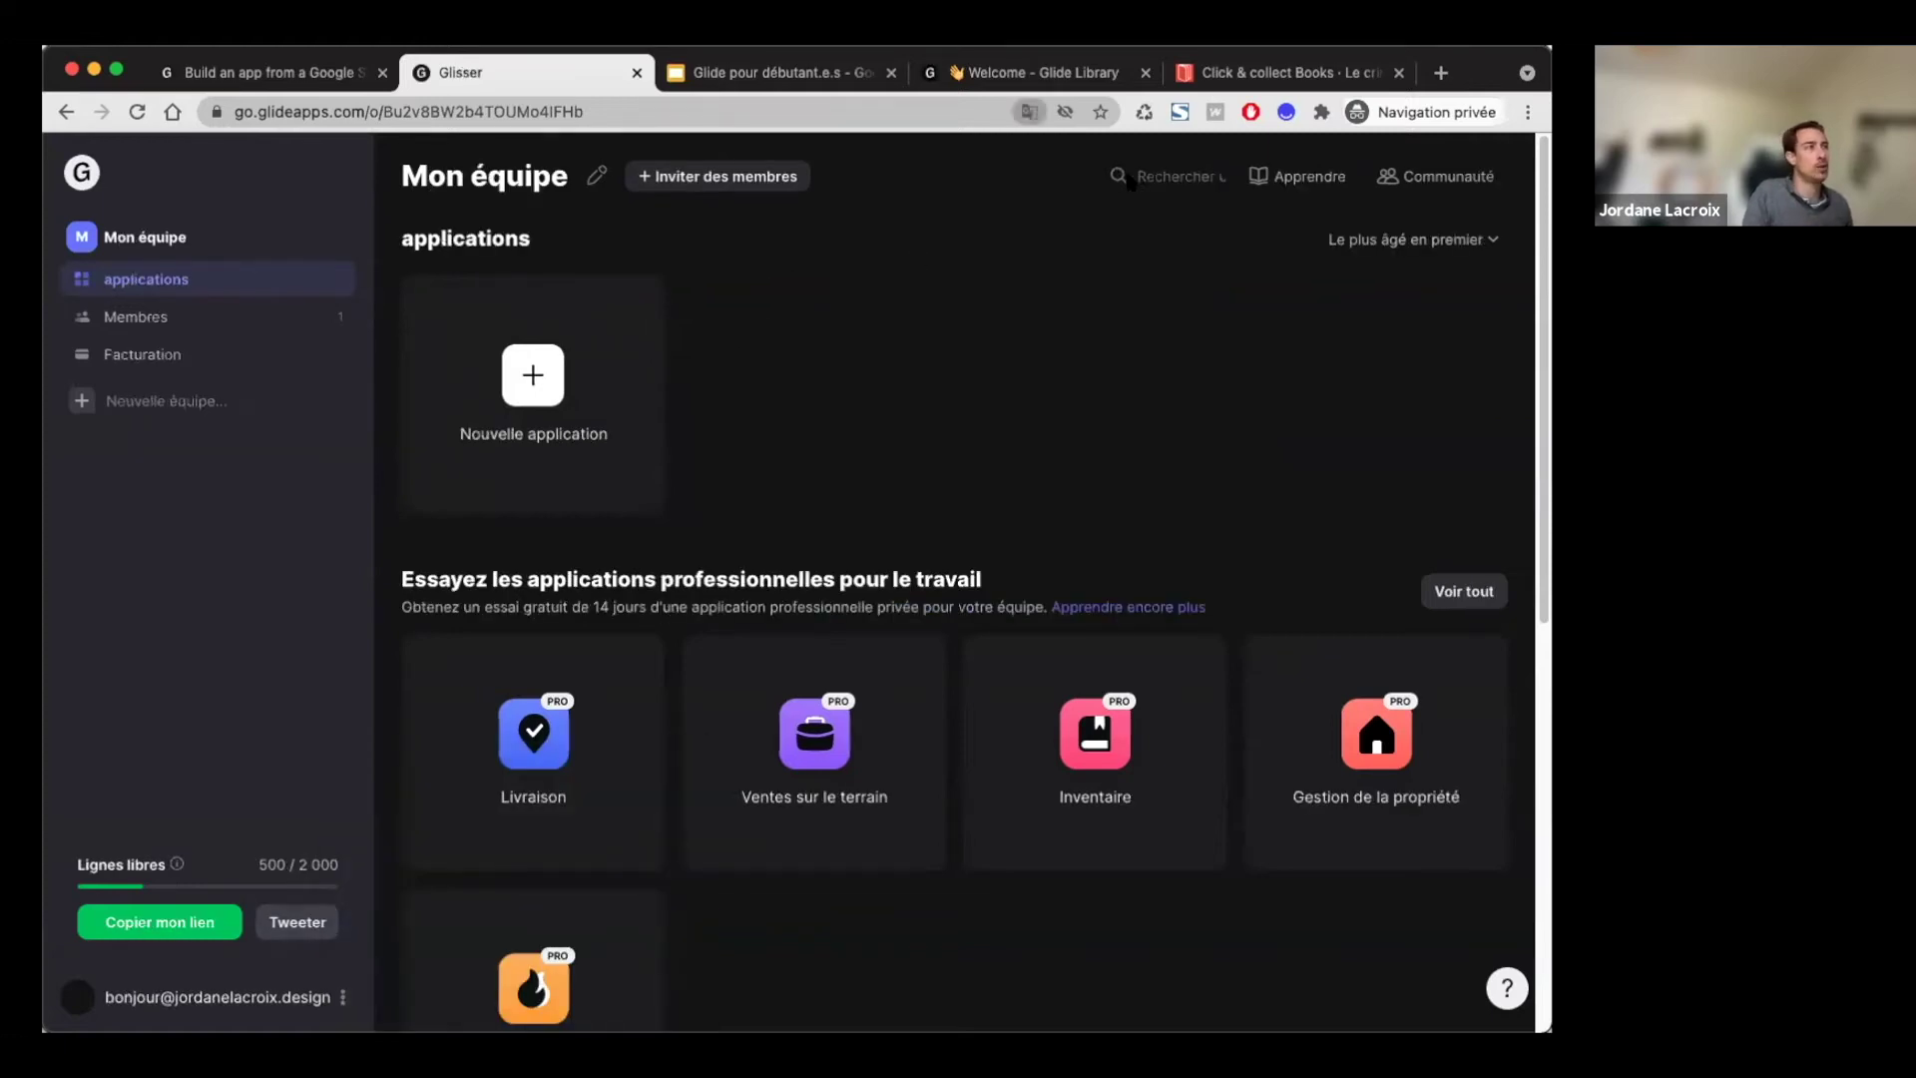
pyautogui.rightClick(793, 324)
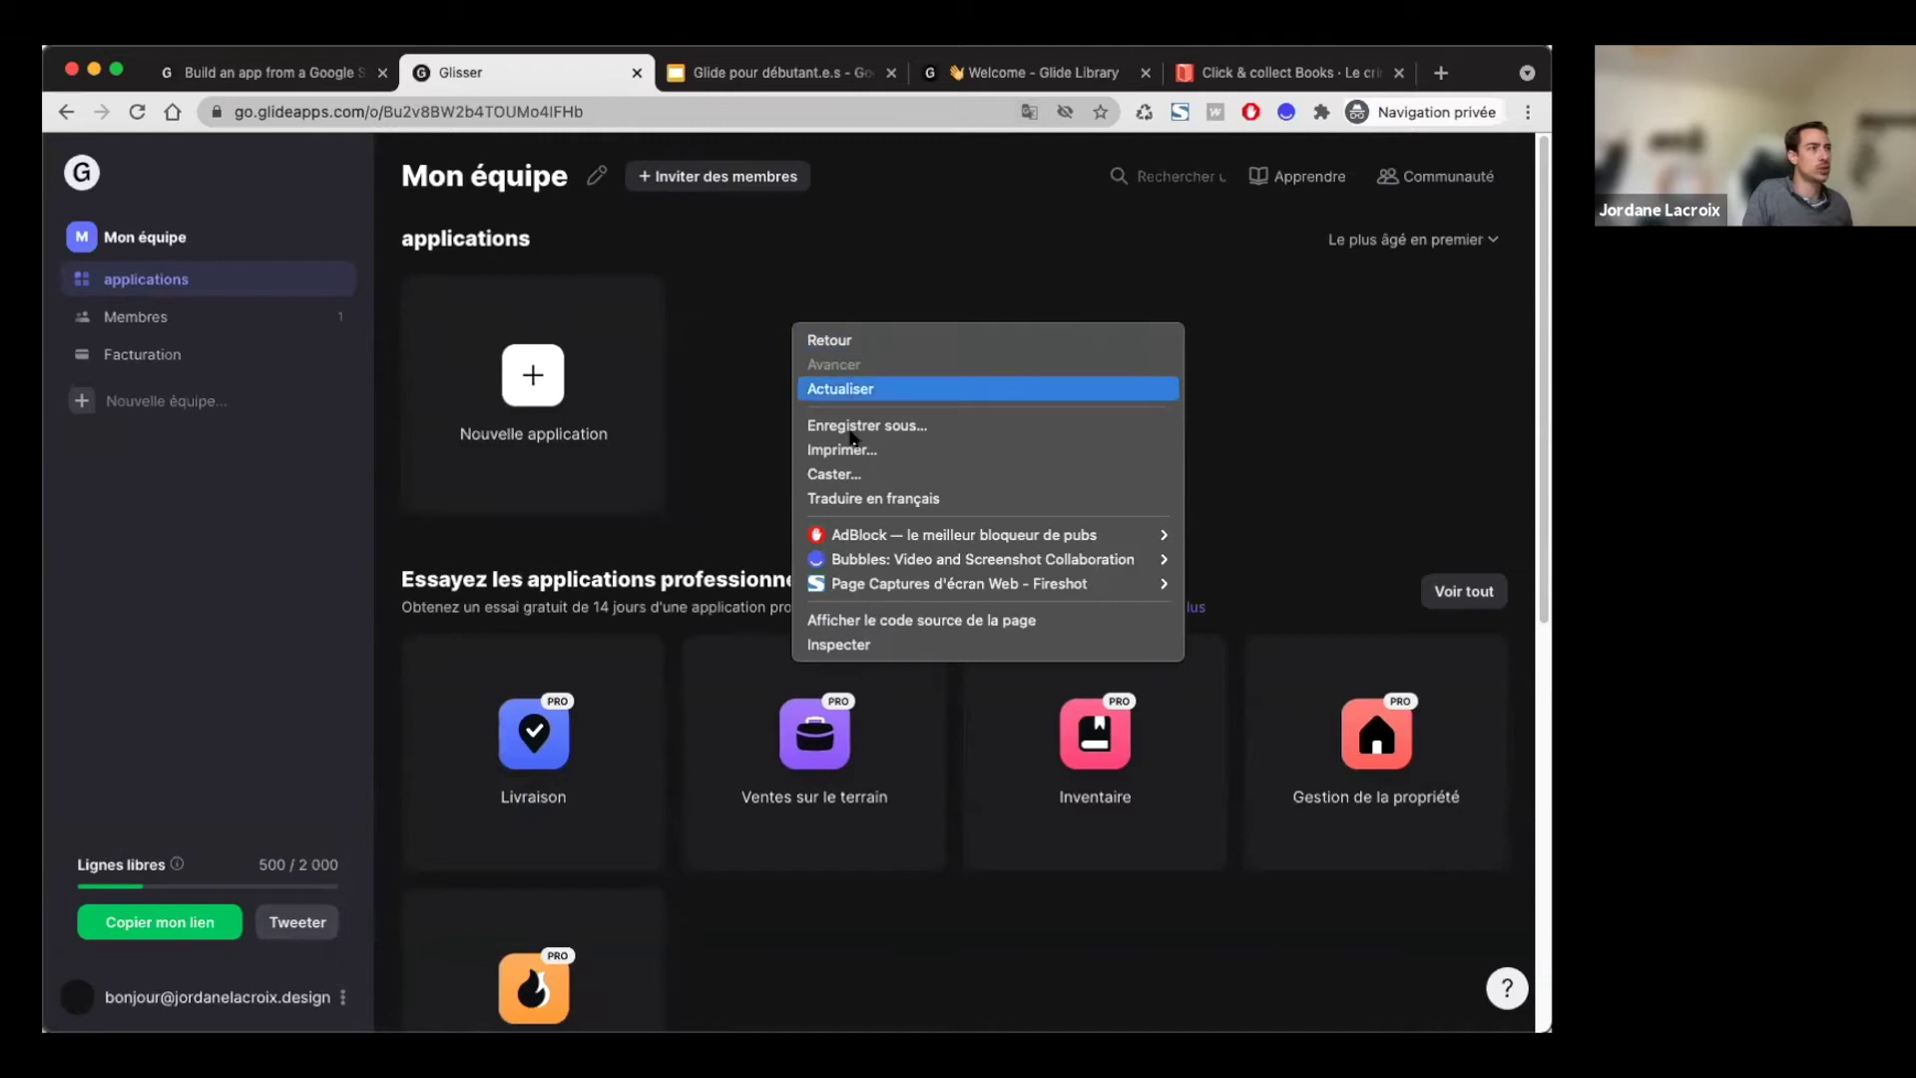
pyautogui.click(727, 384)
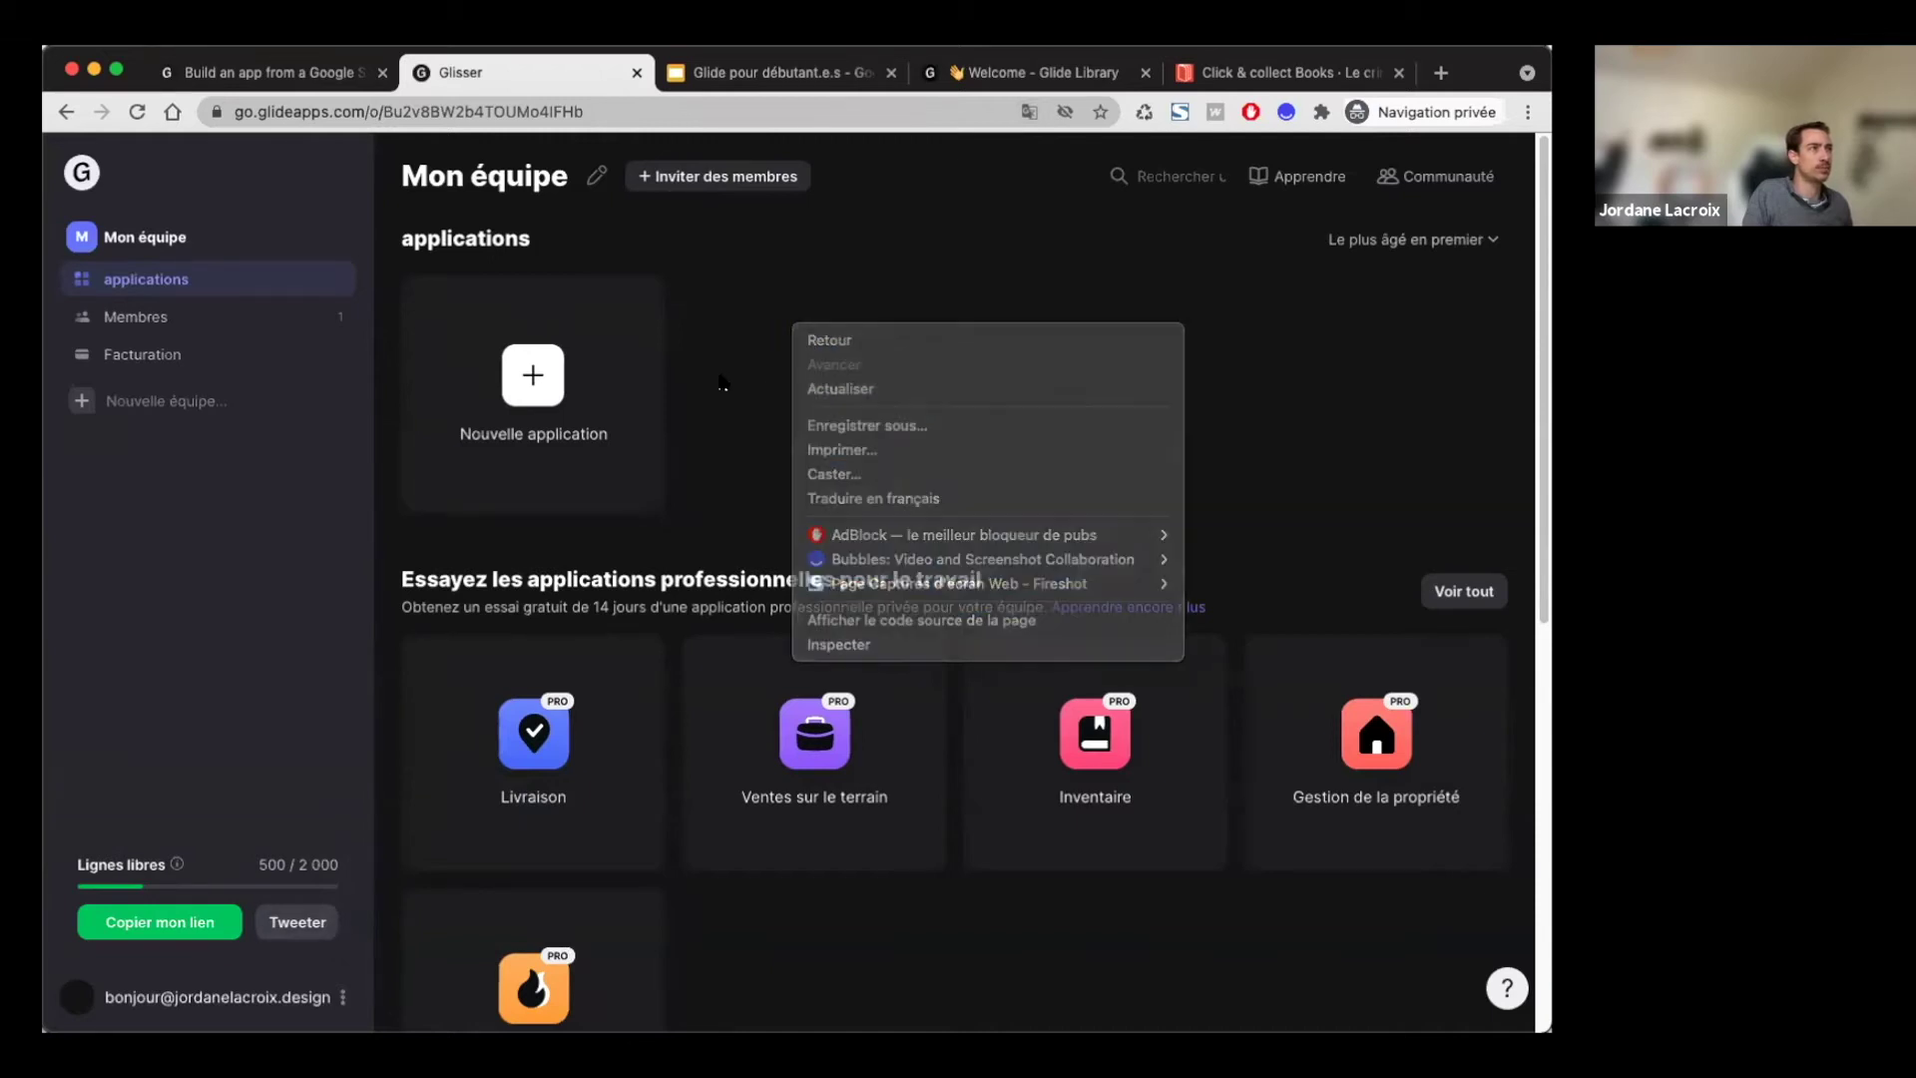
pyautogui.click(172, 112)
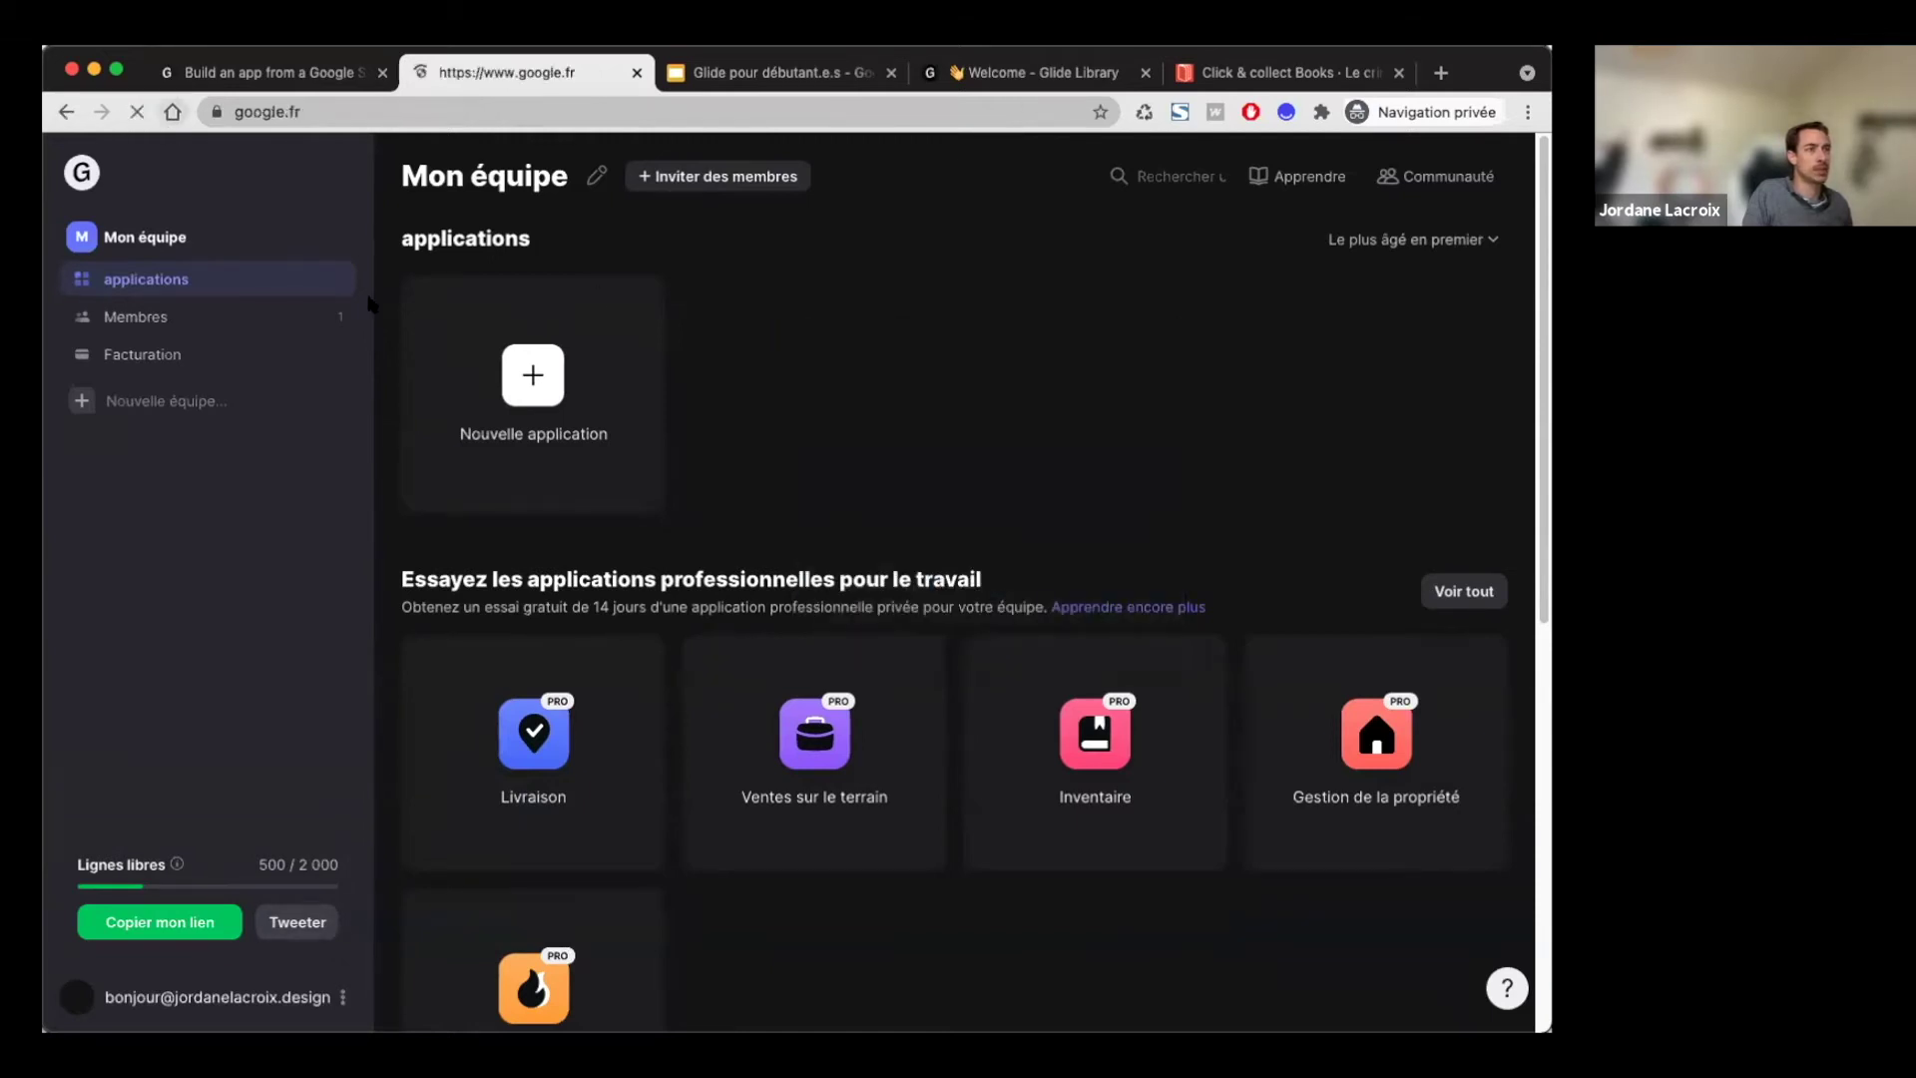
pyautogui.click(65, 112)
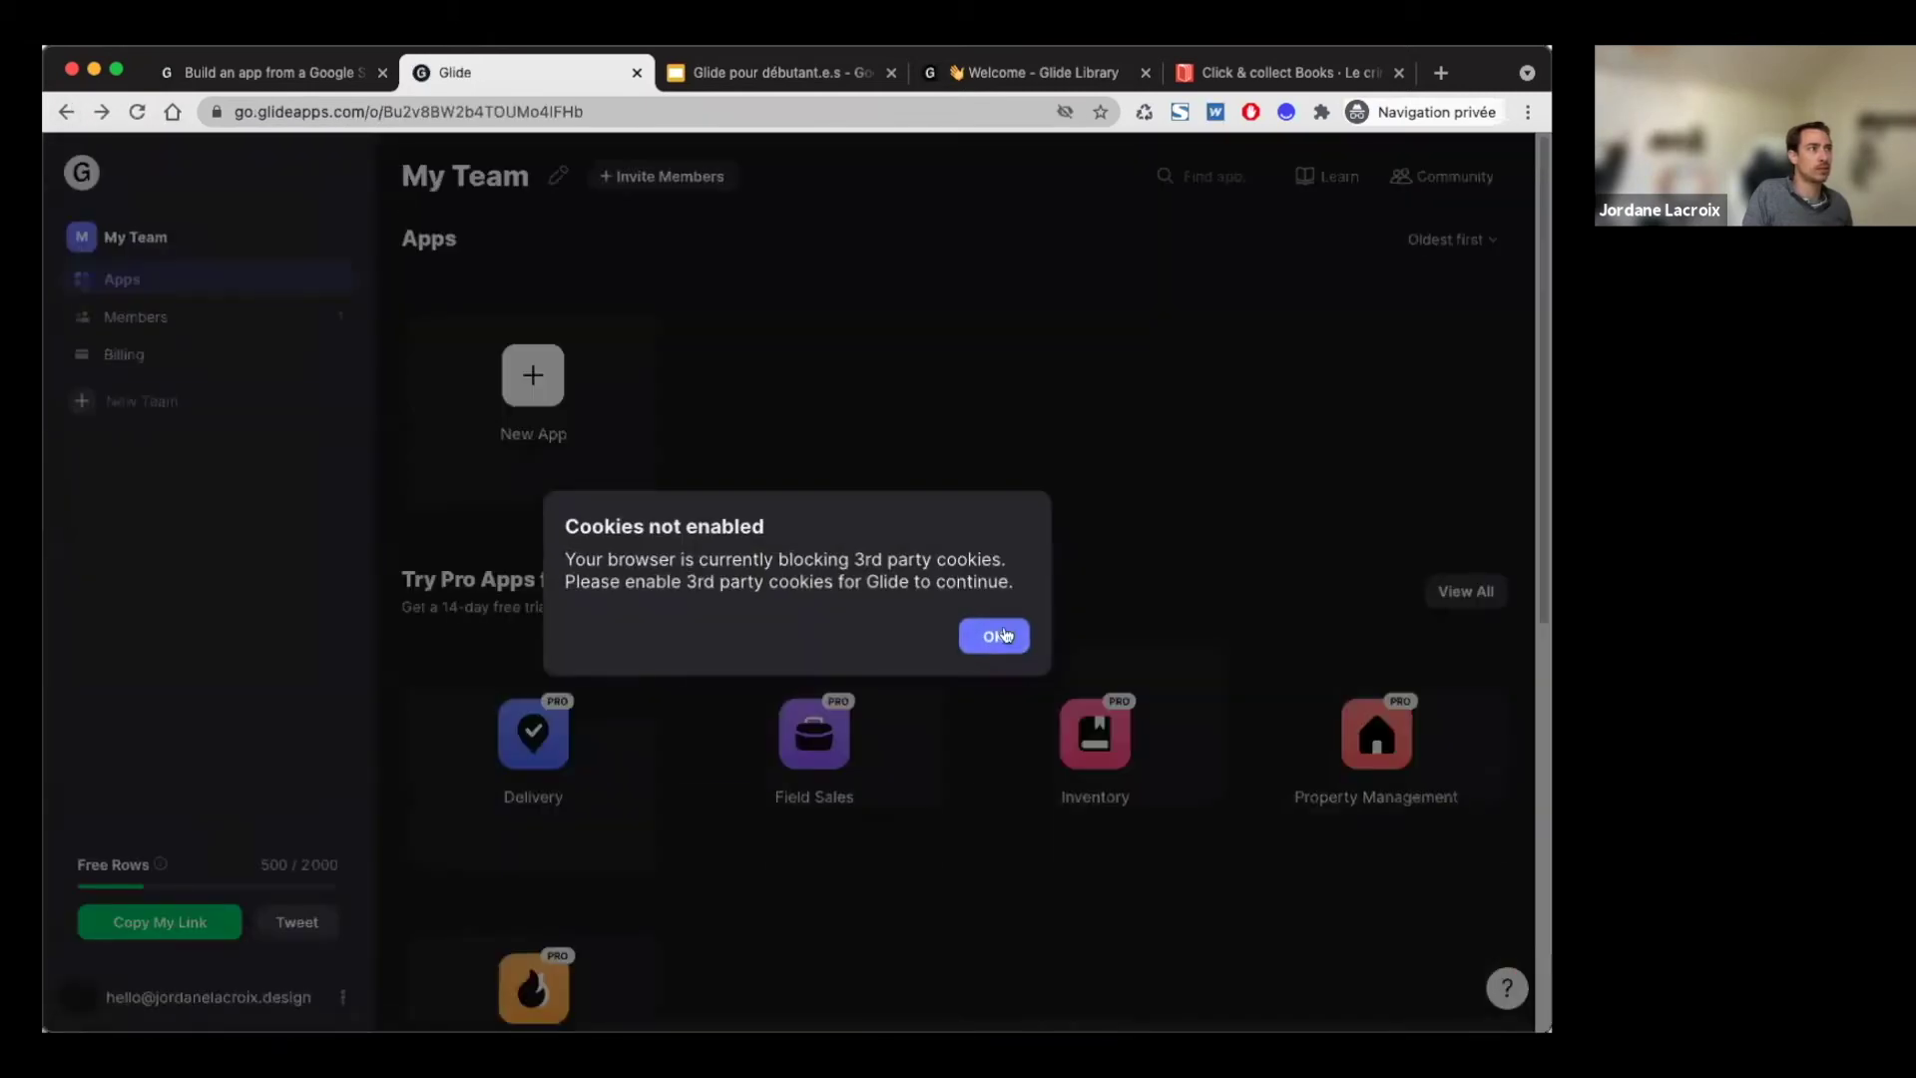
pyautogui.click(995, 632)
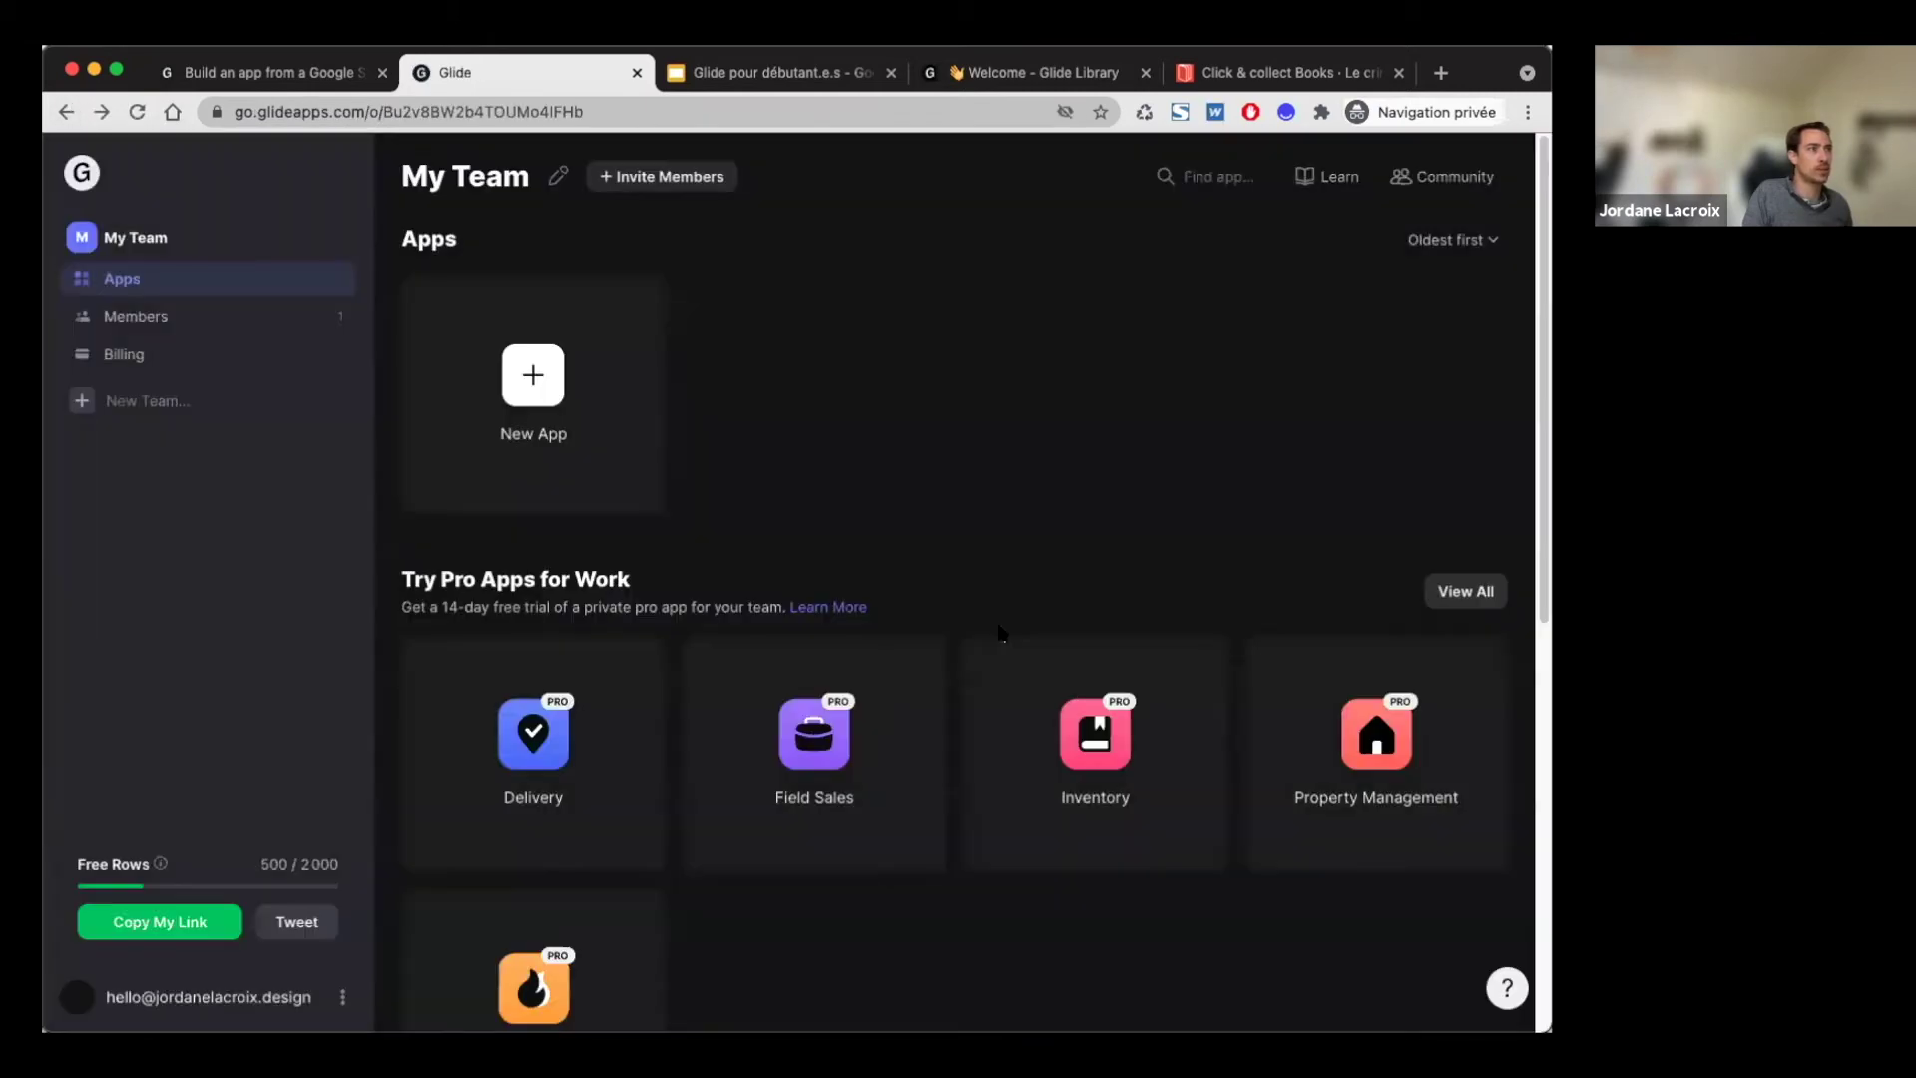
# Step: Create a new phone app named "Catalogue de formations bis" with Glide Tables as its data source
pyautogui.click(531, 393)
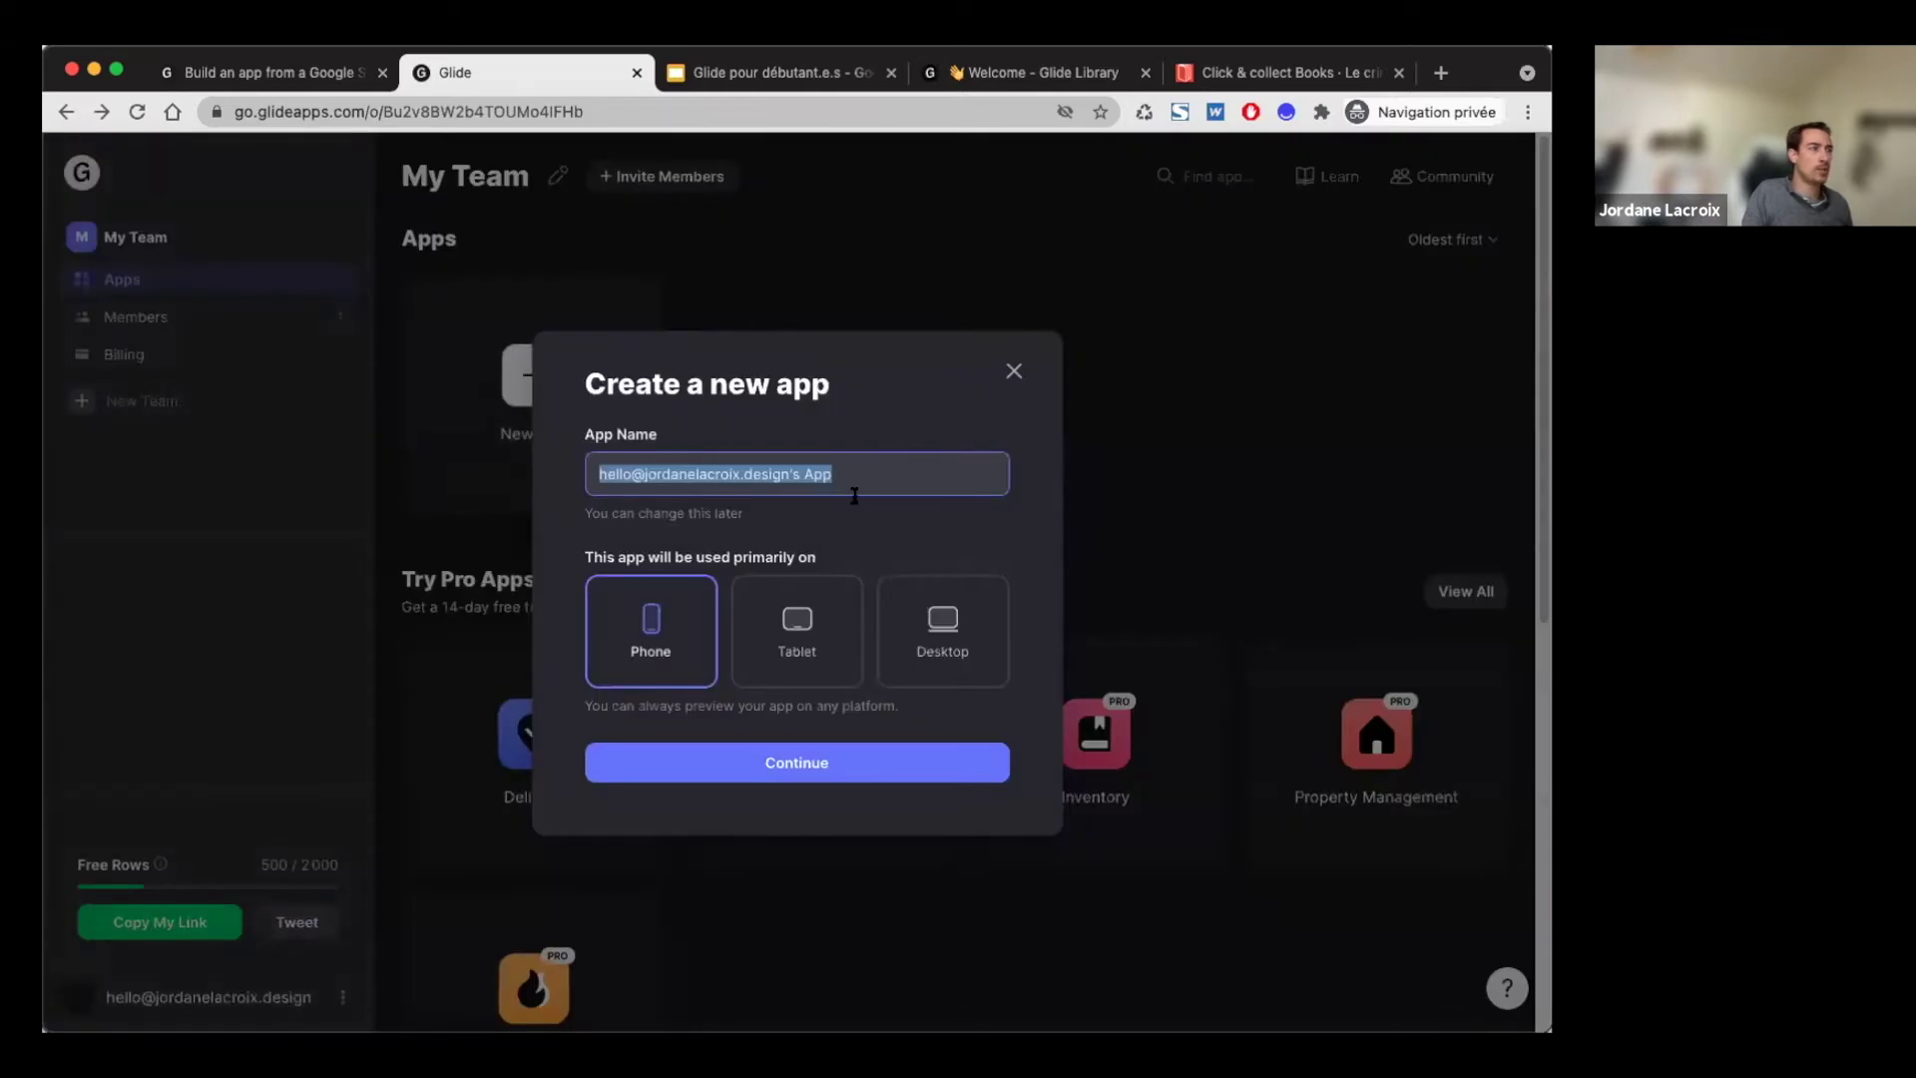
pyautogui.write('Cat')
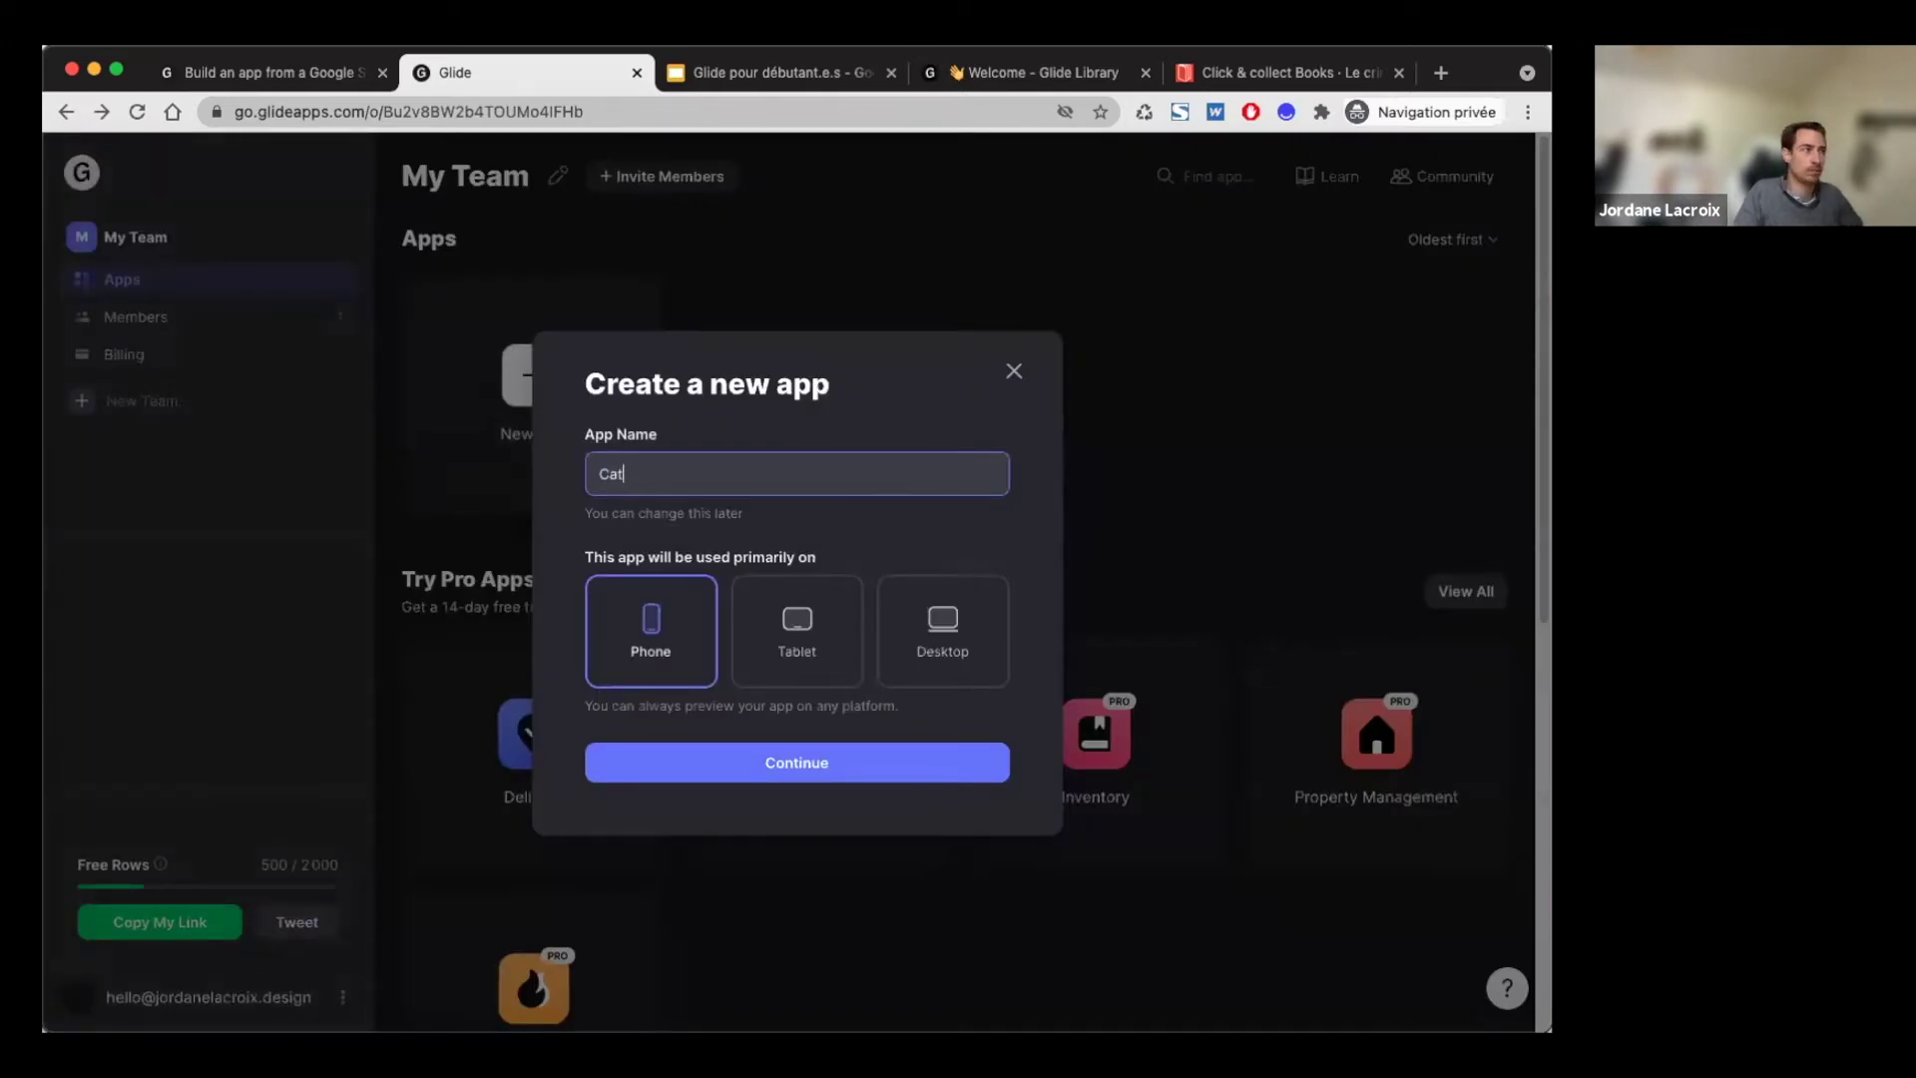
pyautogui.write('alogue de form')
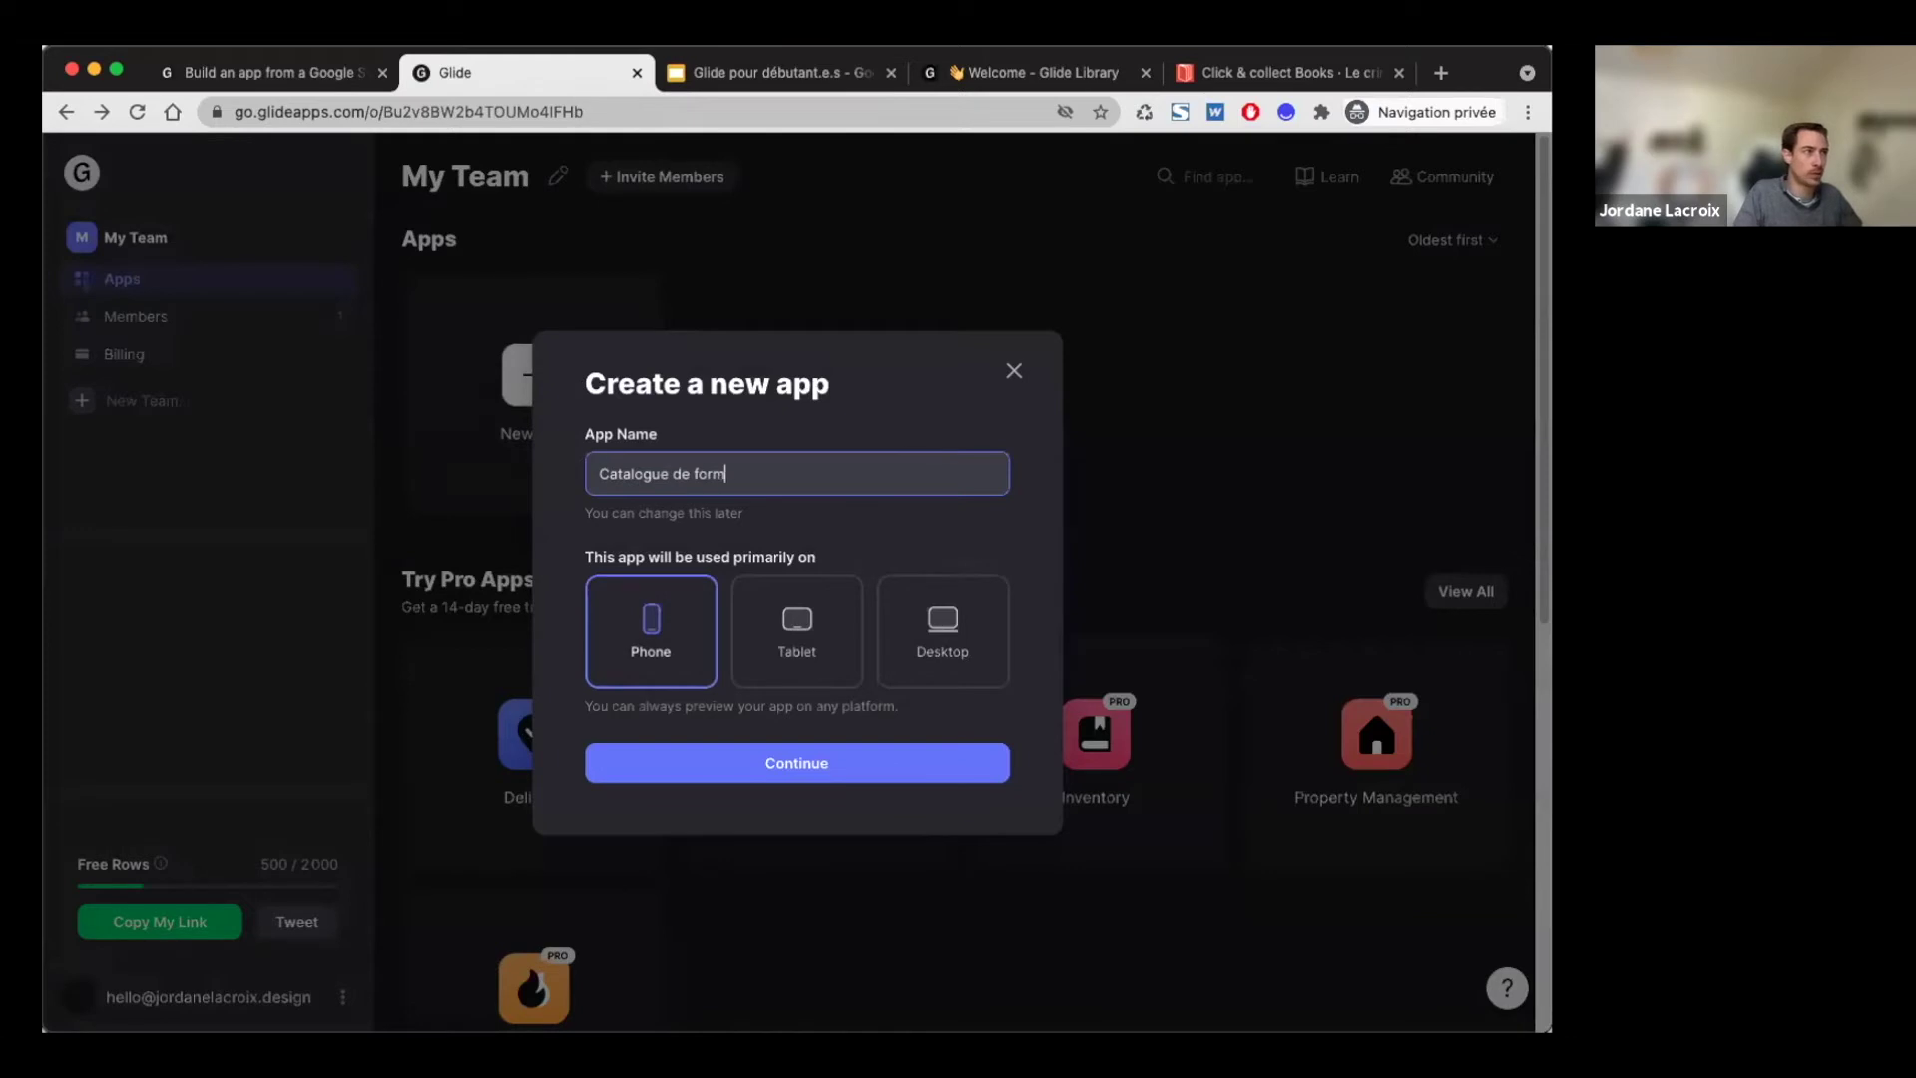
pyautogui.write('ations bis')
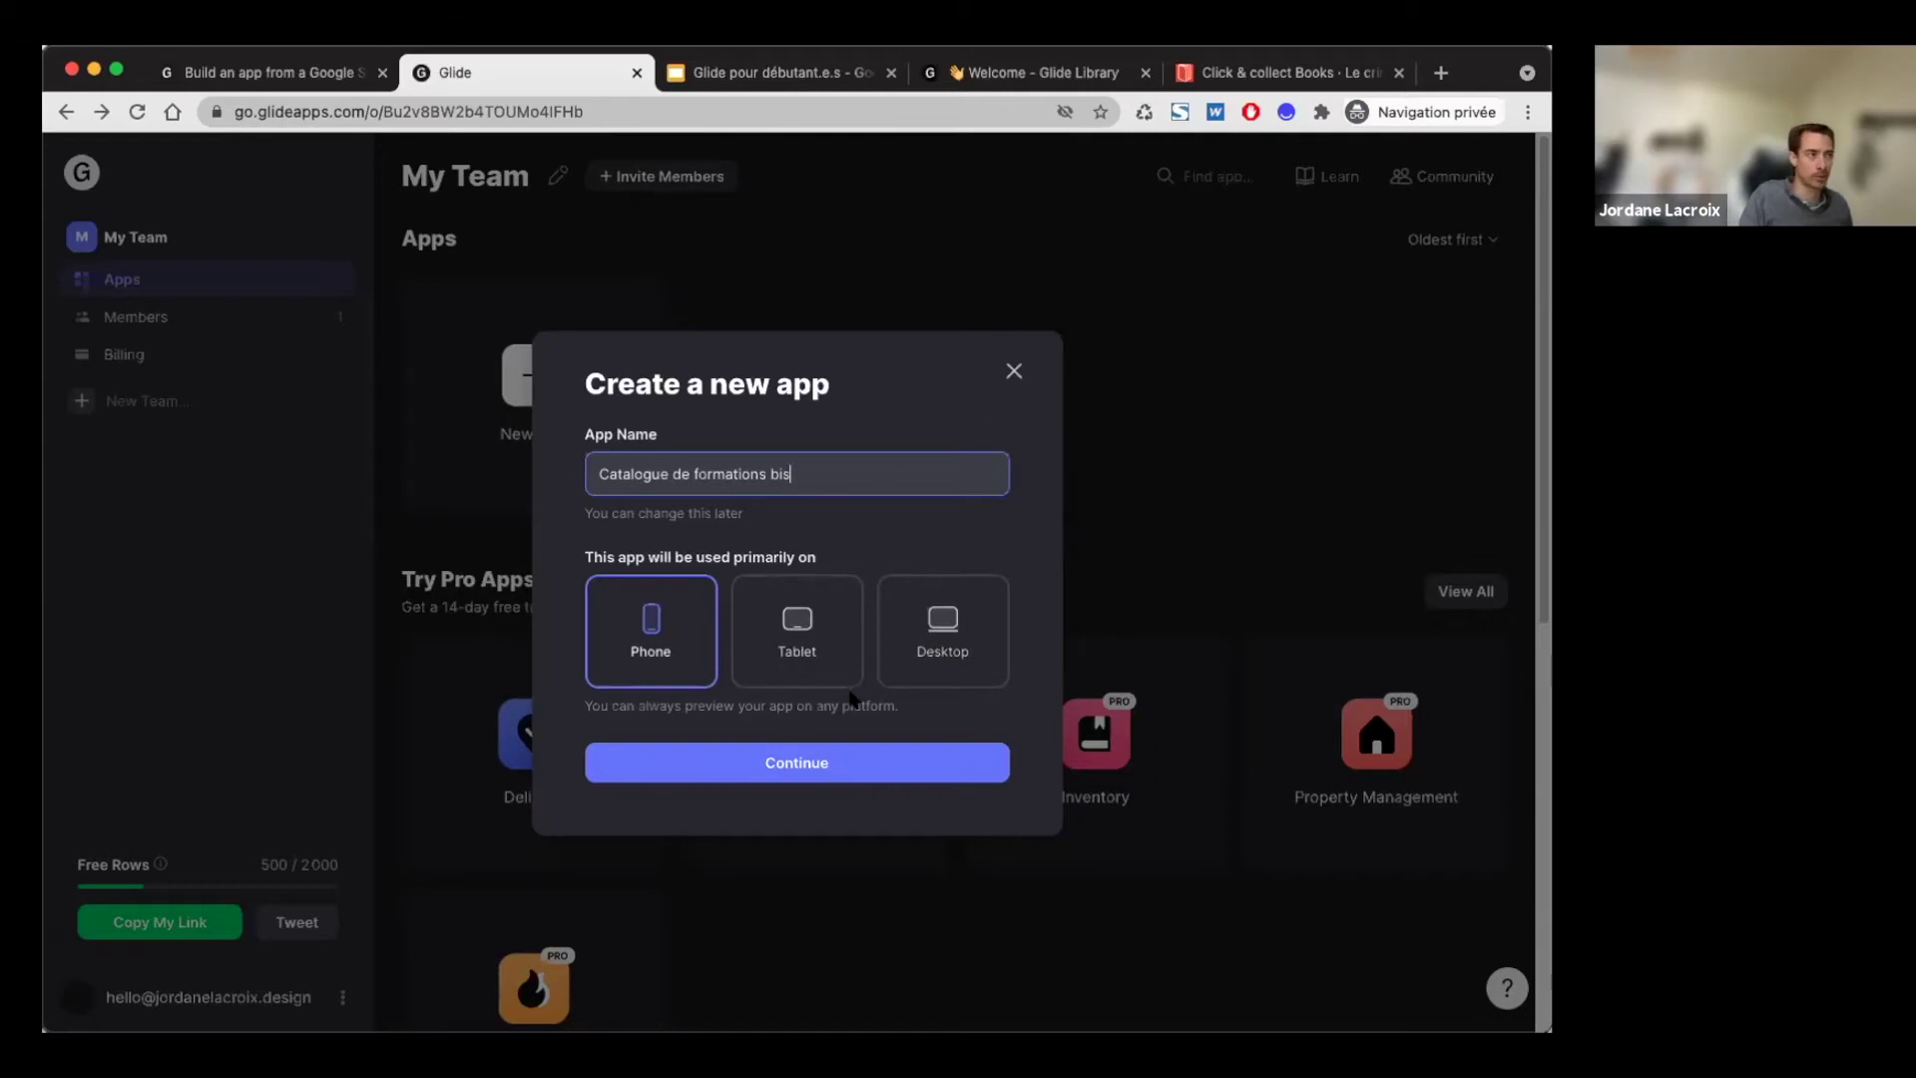
pyautogui.click(795, 769)
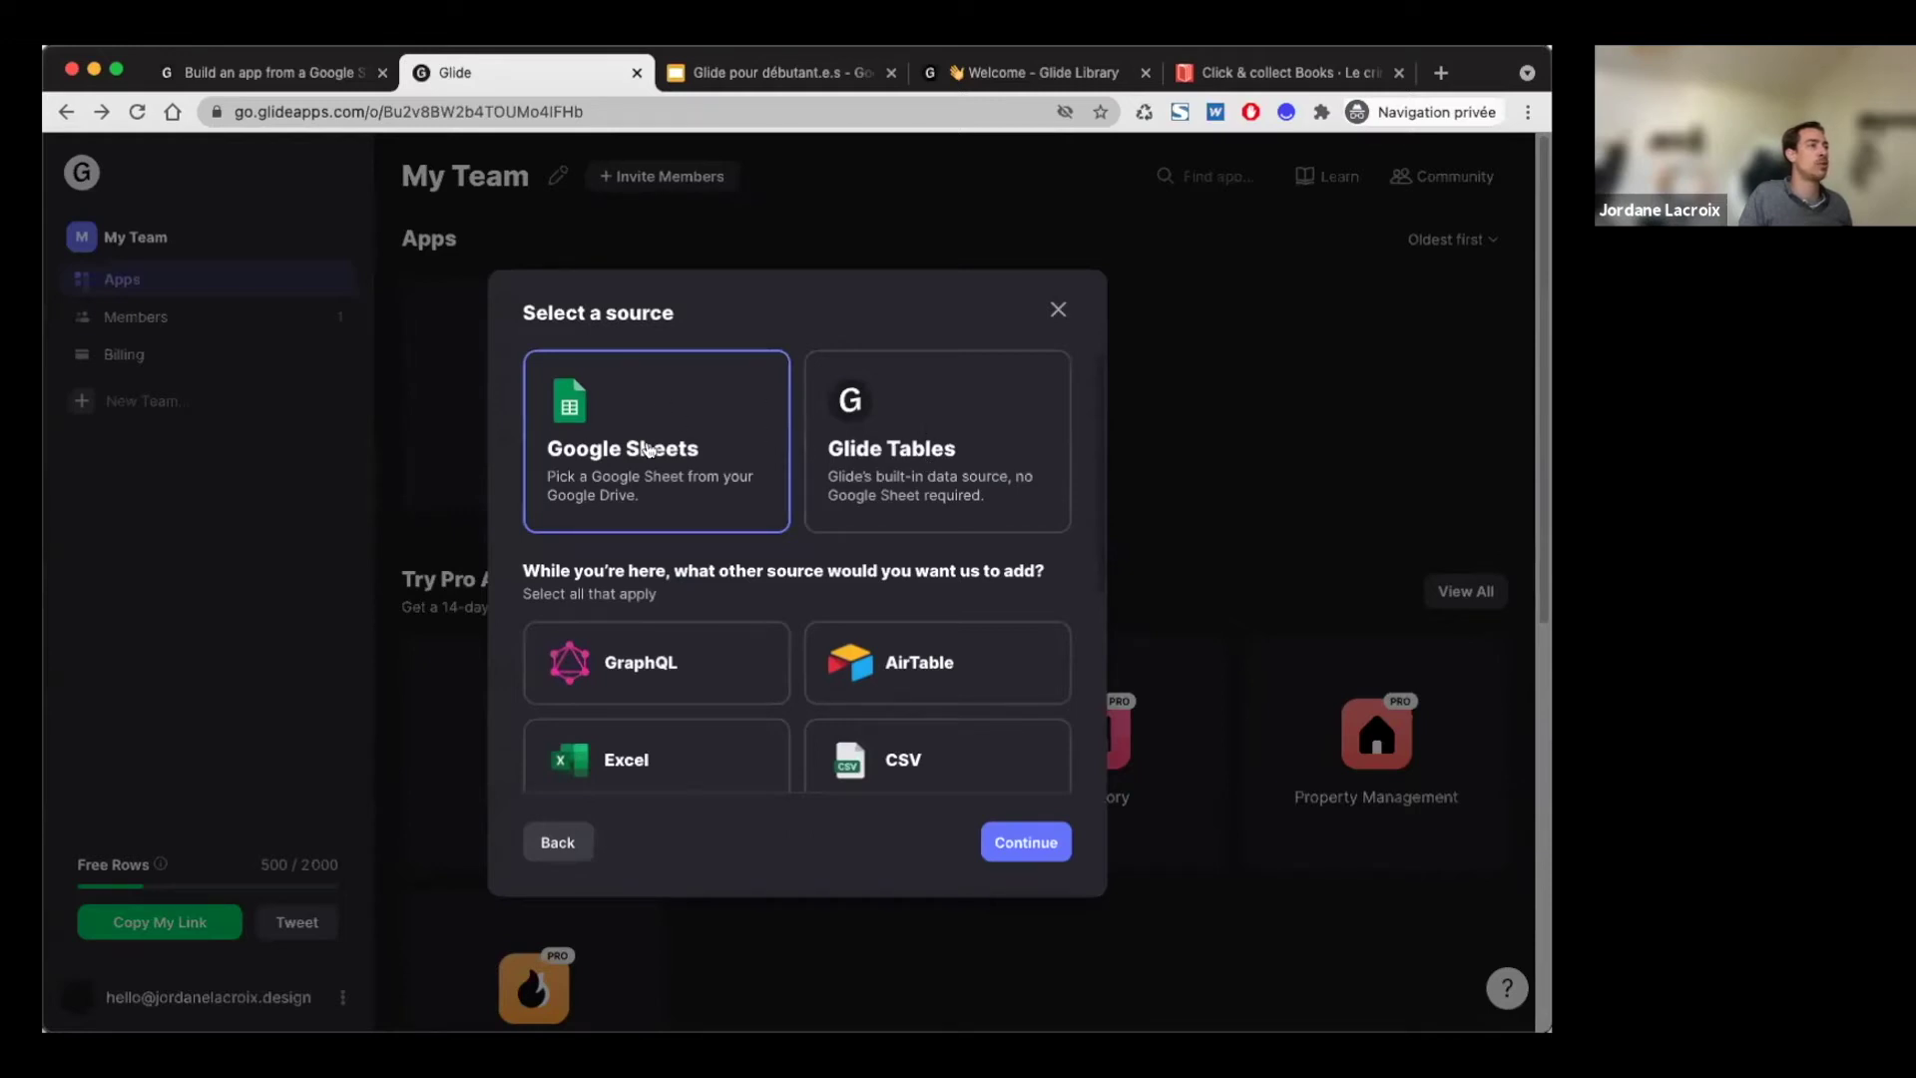
pyautogui.click(944, 459)
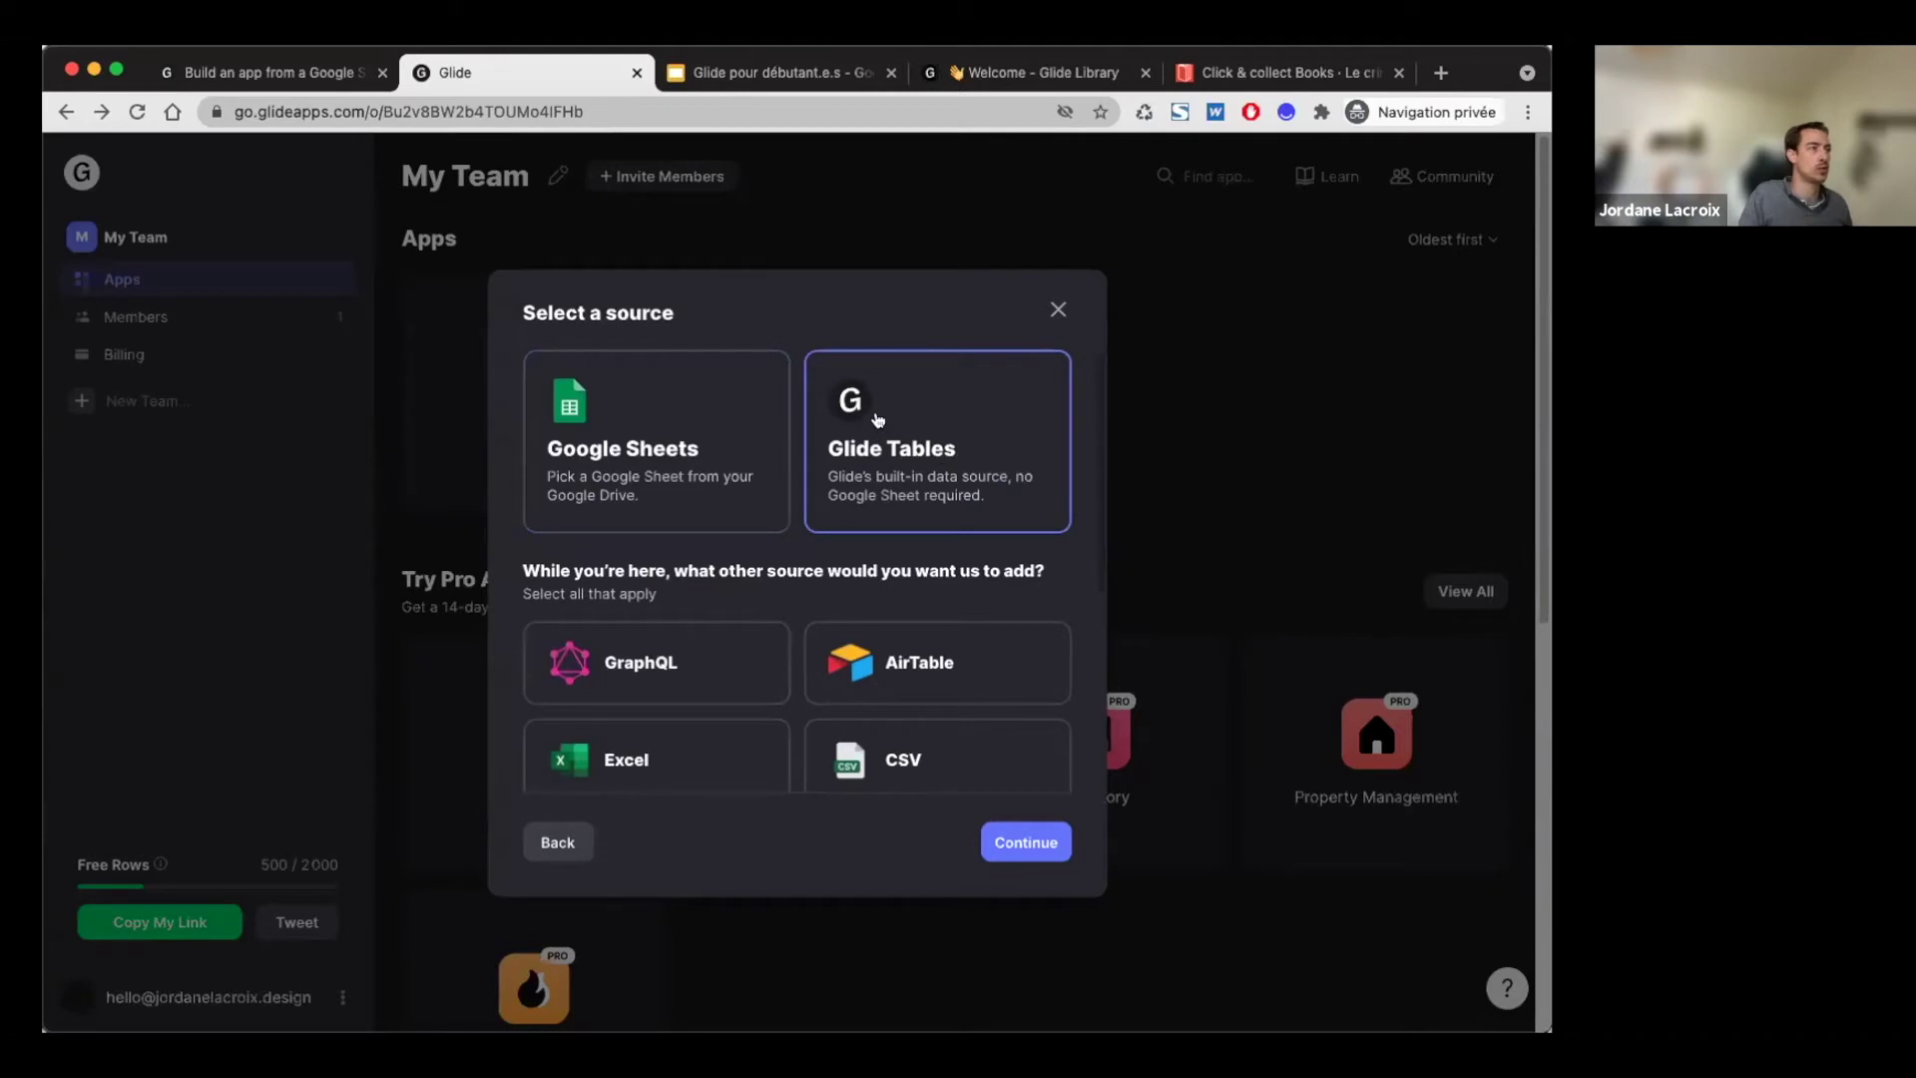
pyautogui.click(1020, 847)
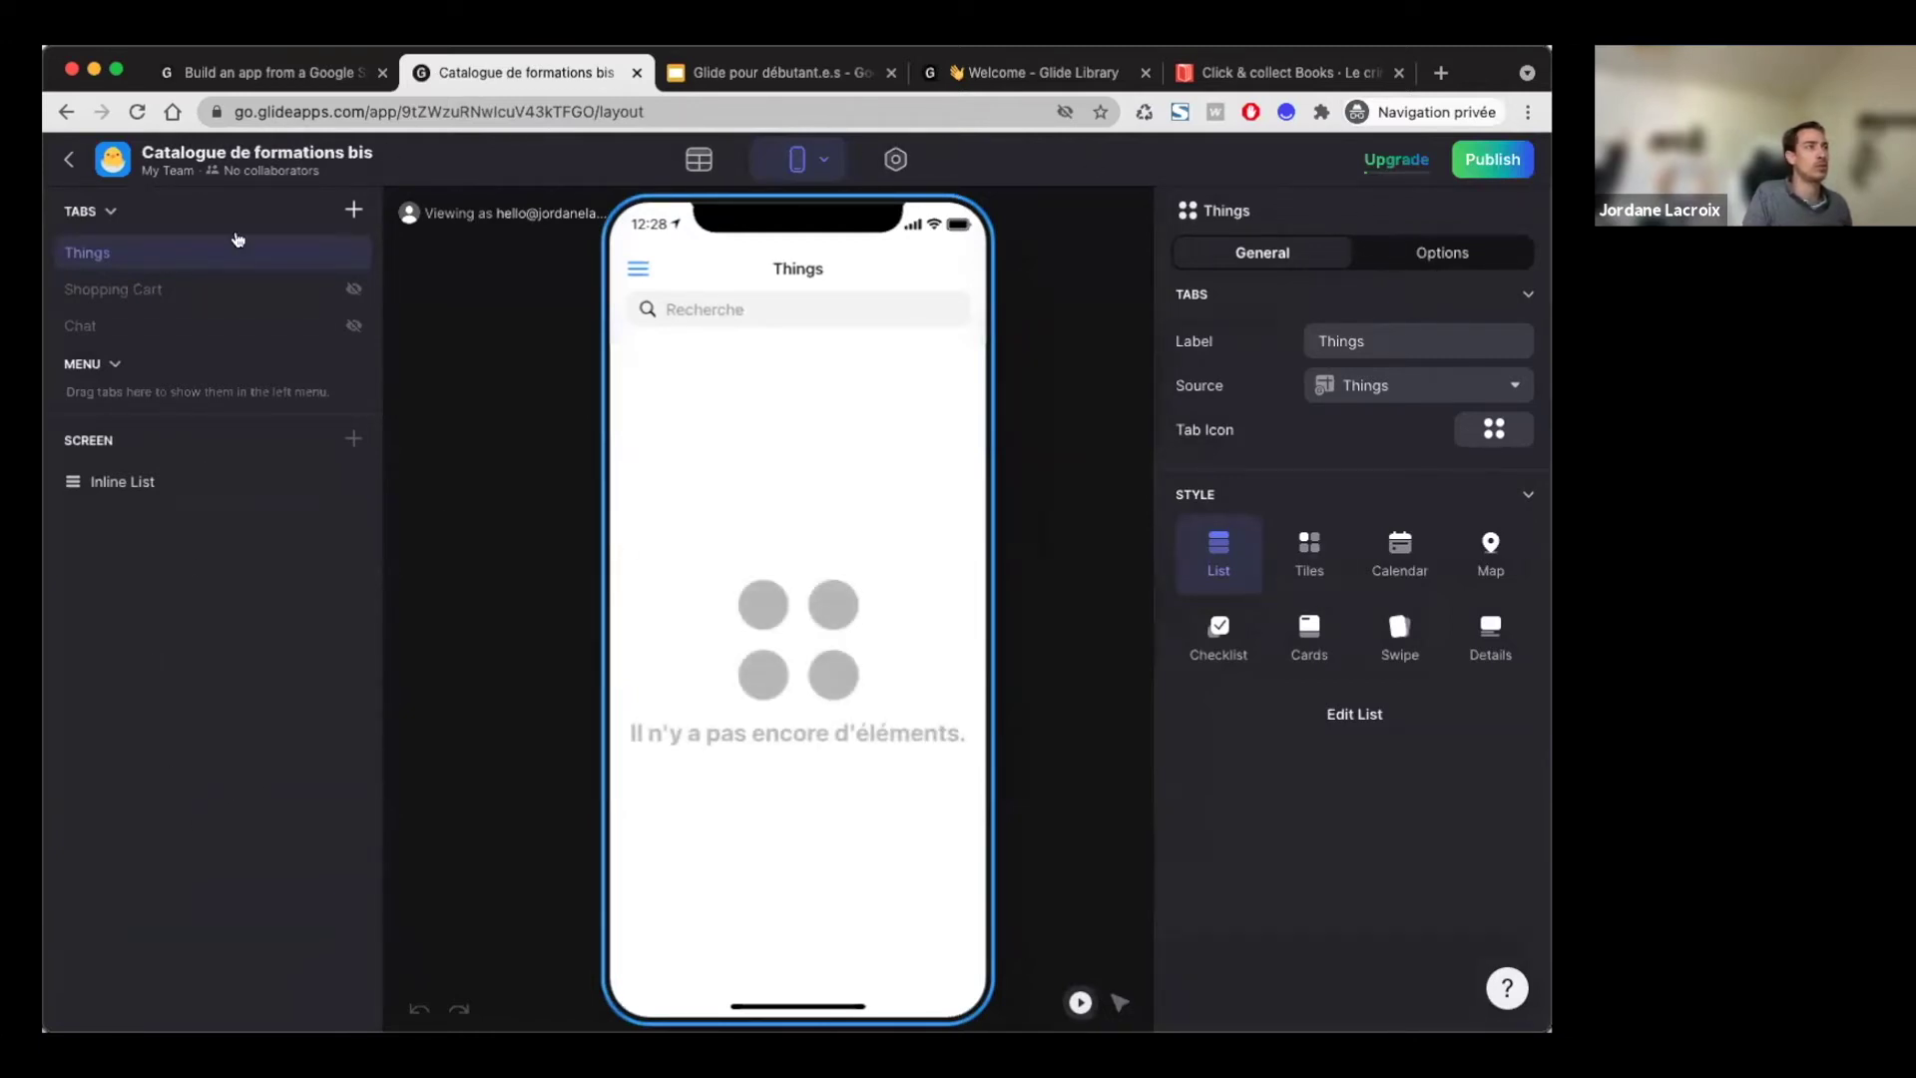
pyautogui.click(1505, 990)
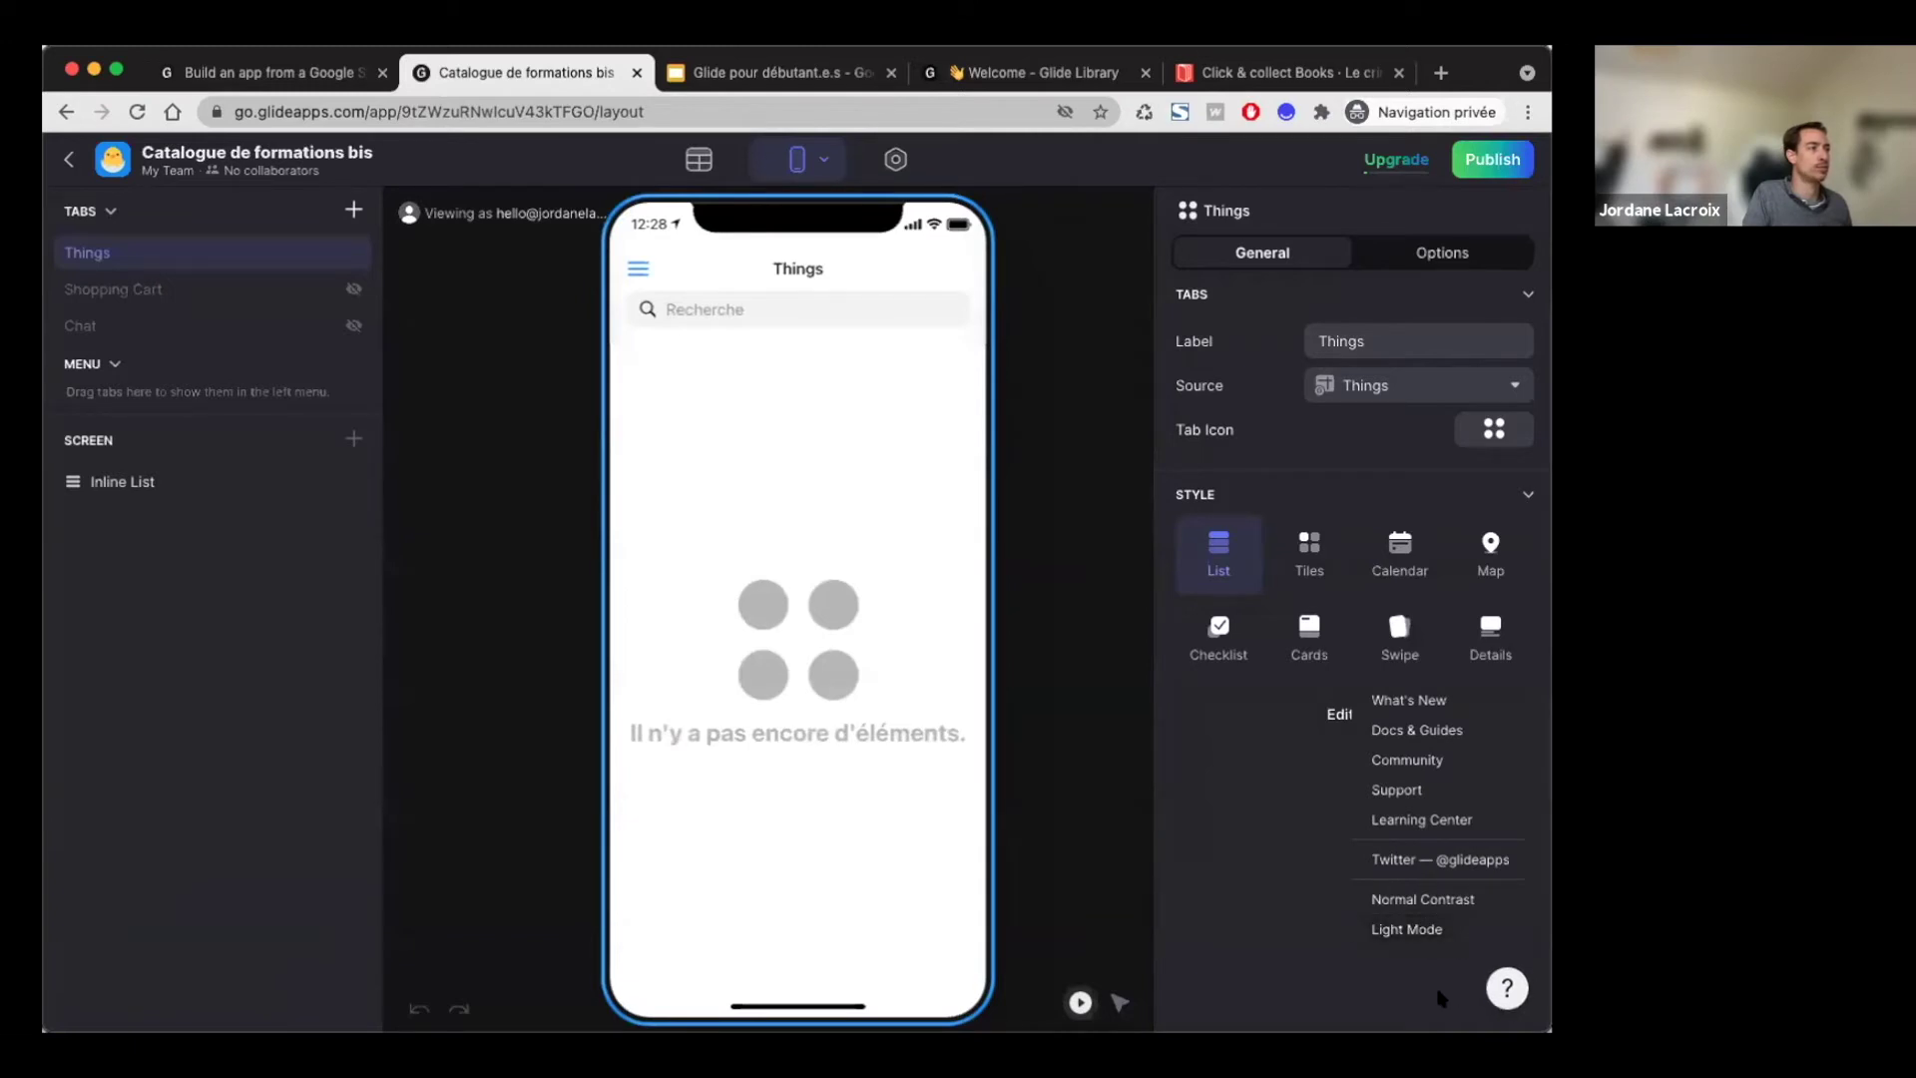
pyautogui.click(1505, 988)
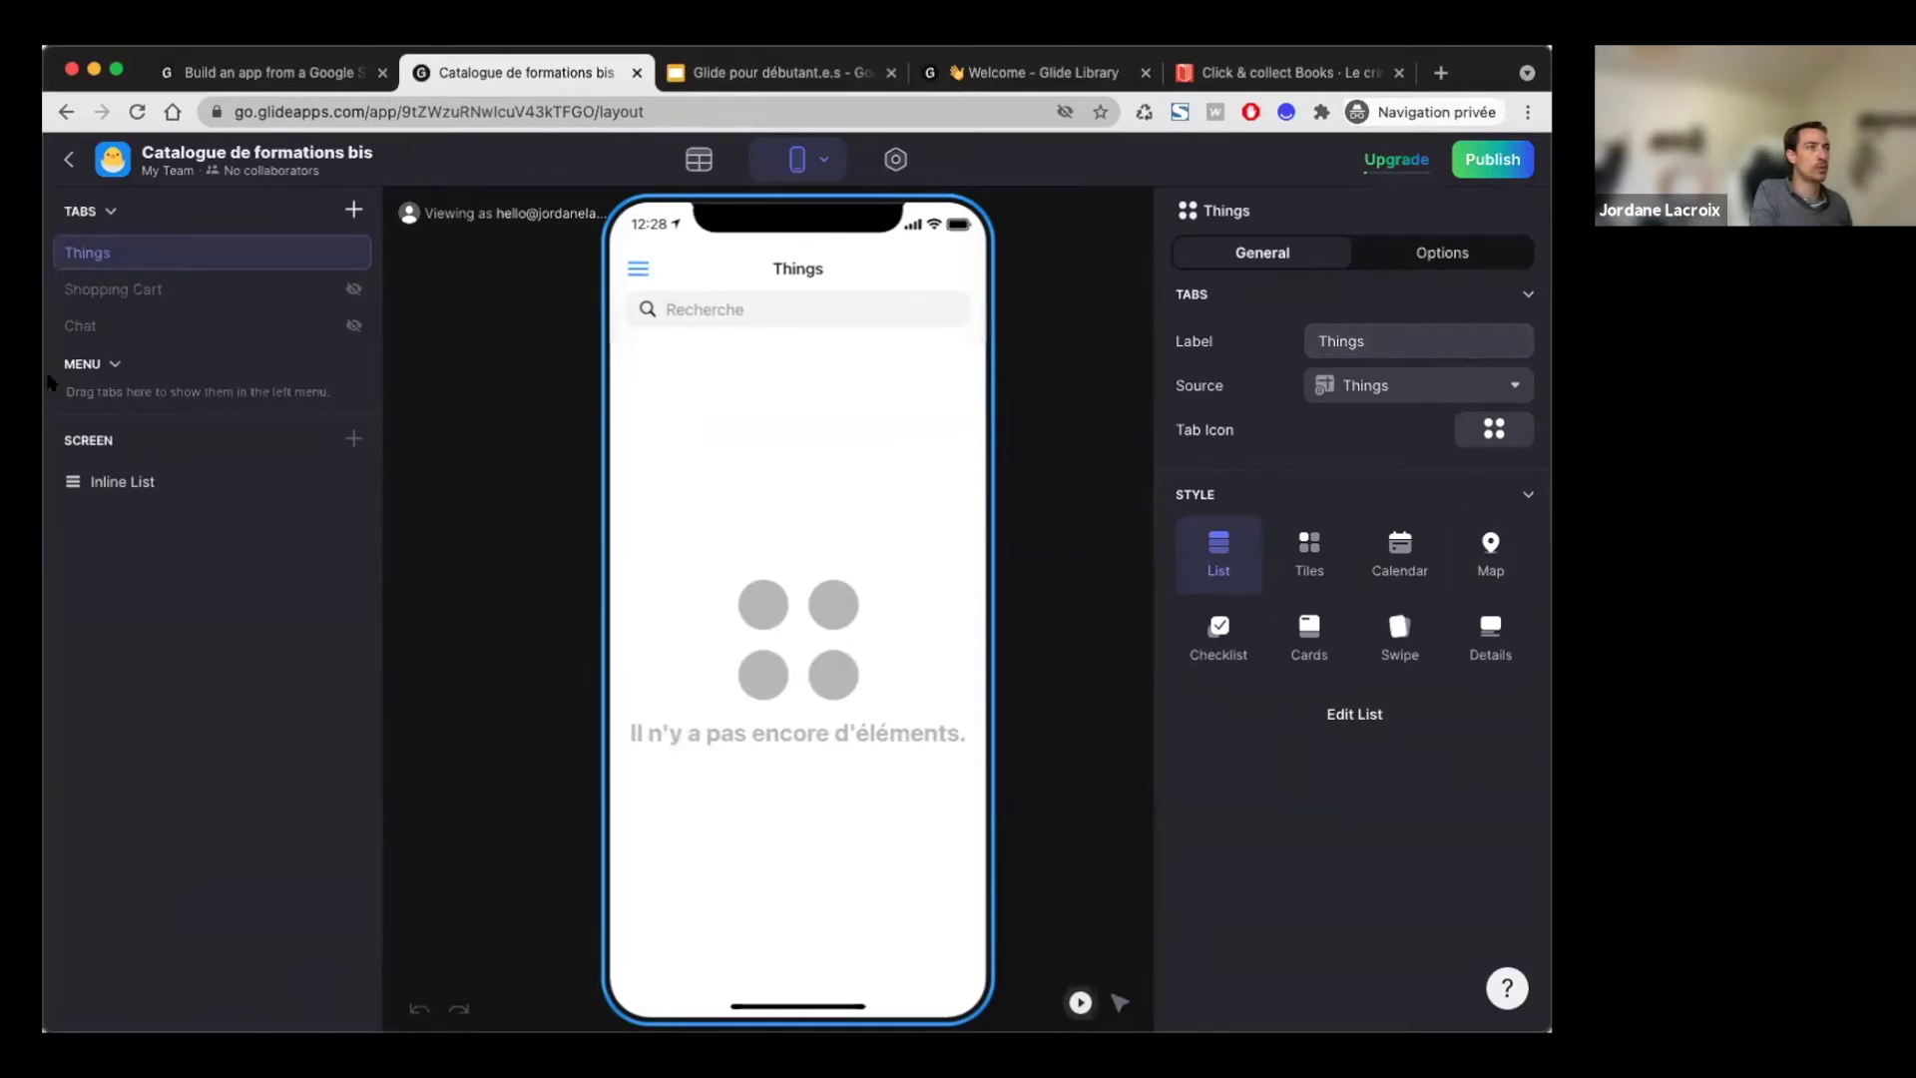
# Step: Rename the Things tab as FORMATEURS
pyautogui.doubleClick(1322, 338)
pyautogui.write('F')
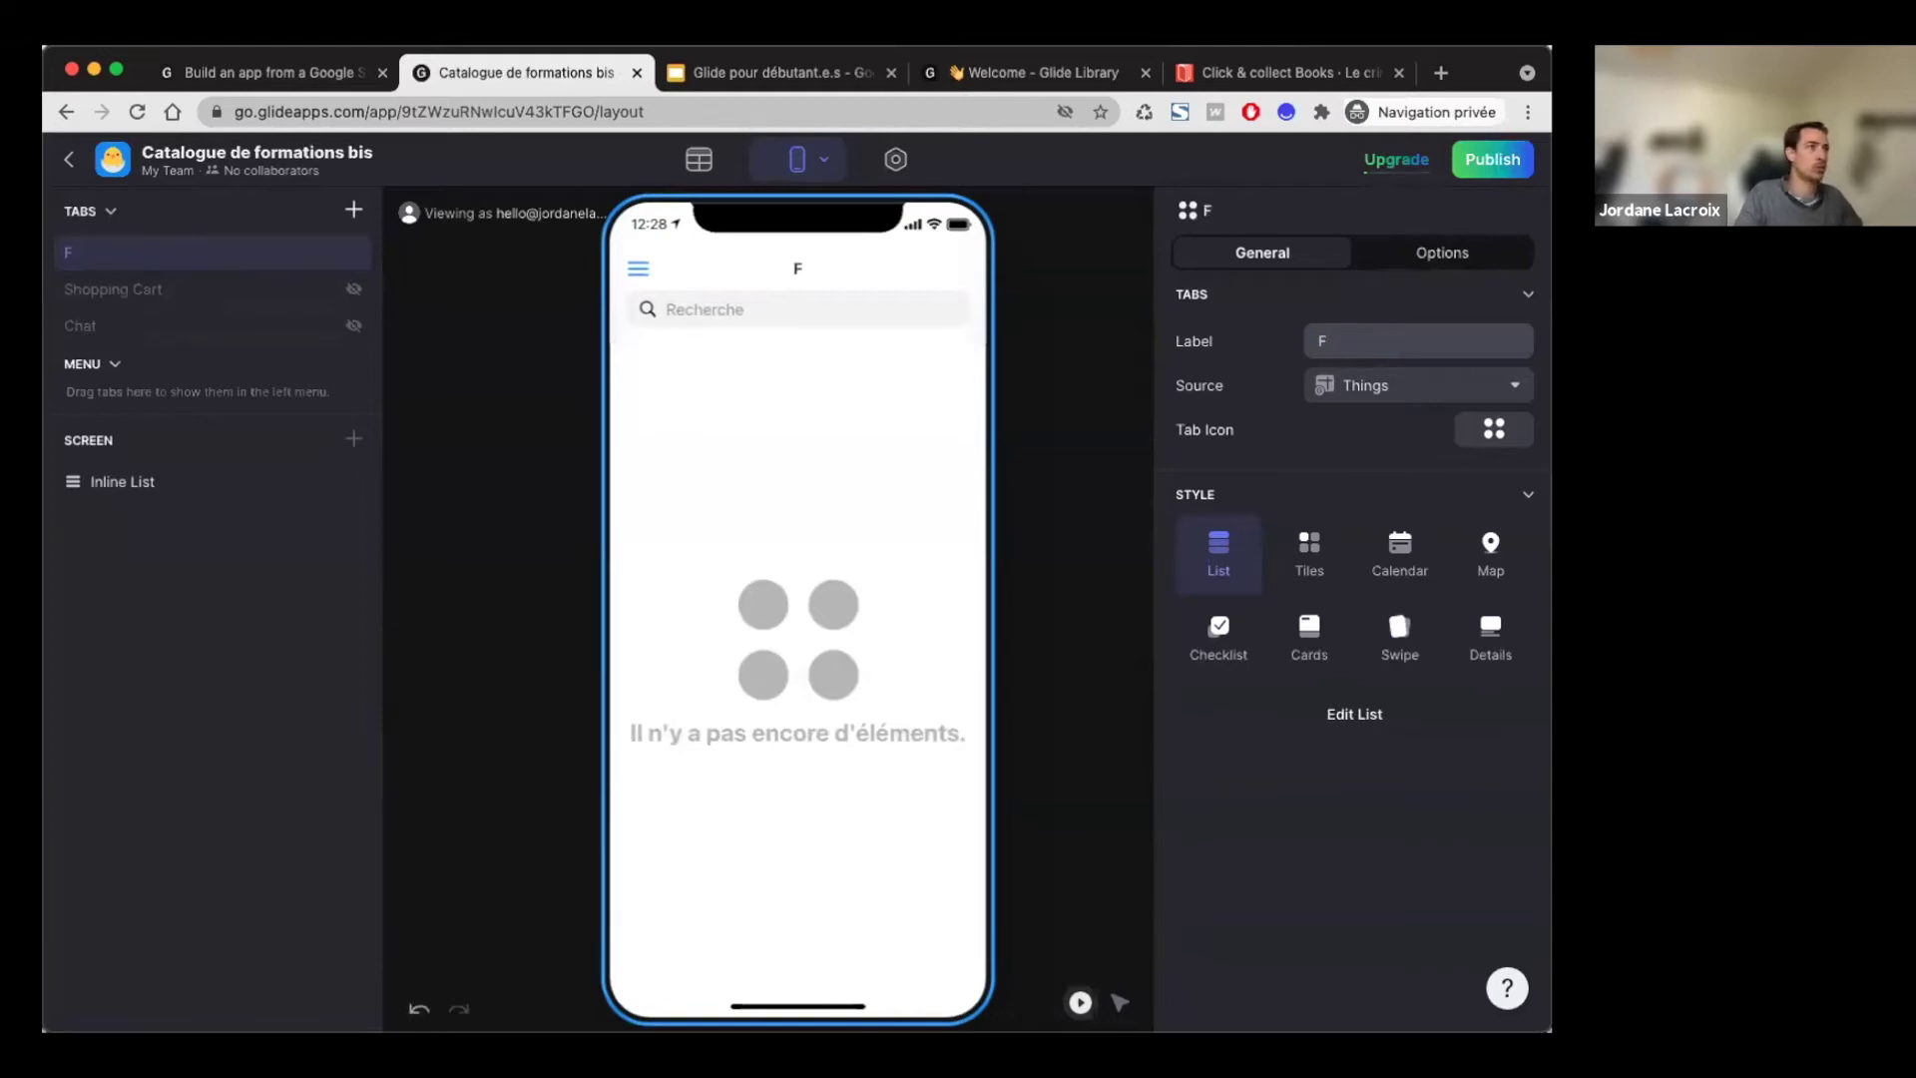
pyautogui.write('ORMATEURS')
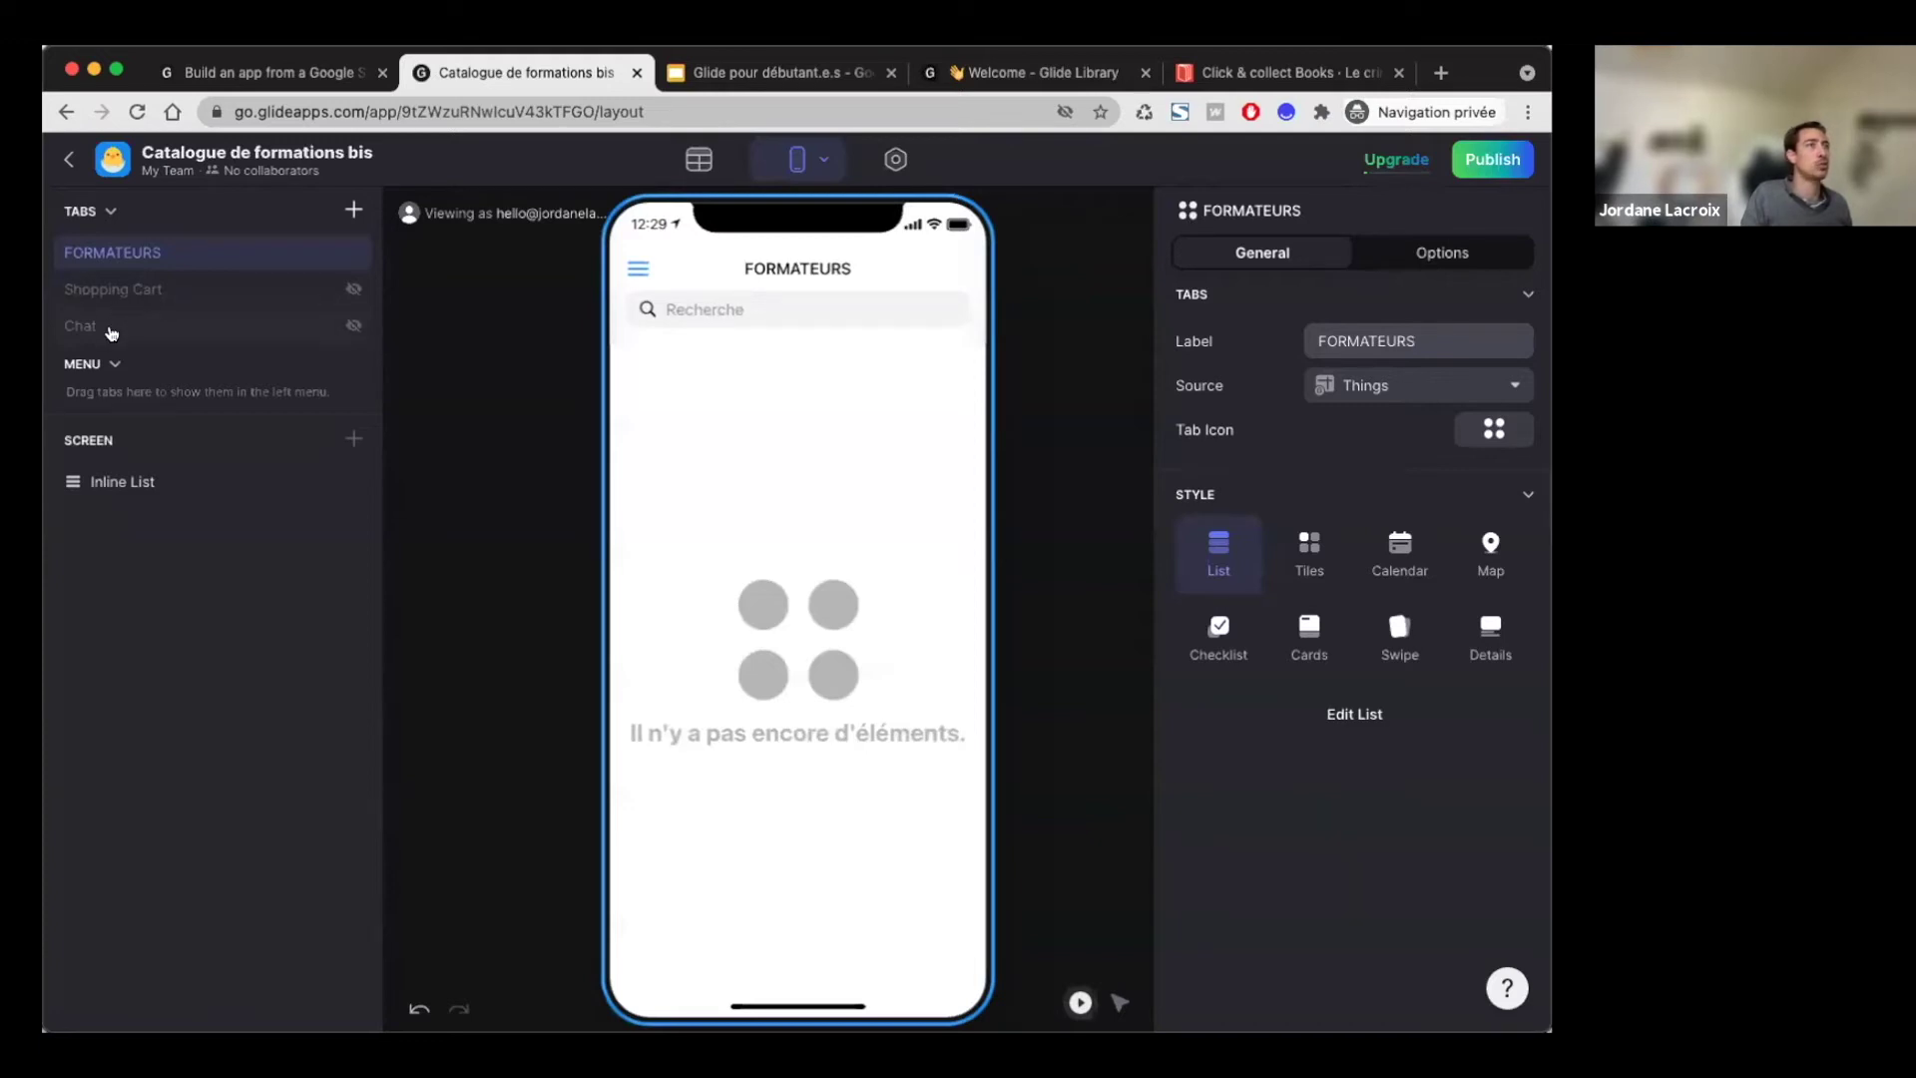
# Step: Make the hidden Shopping Cart tab visible, hide it again, and reselect the FORMATEURS tab
pyautogui.click(351, 290)
pyautogui.click(351, 290)
pyautogui.click(172, 260)
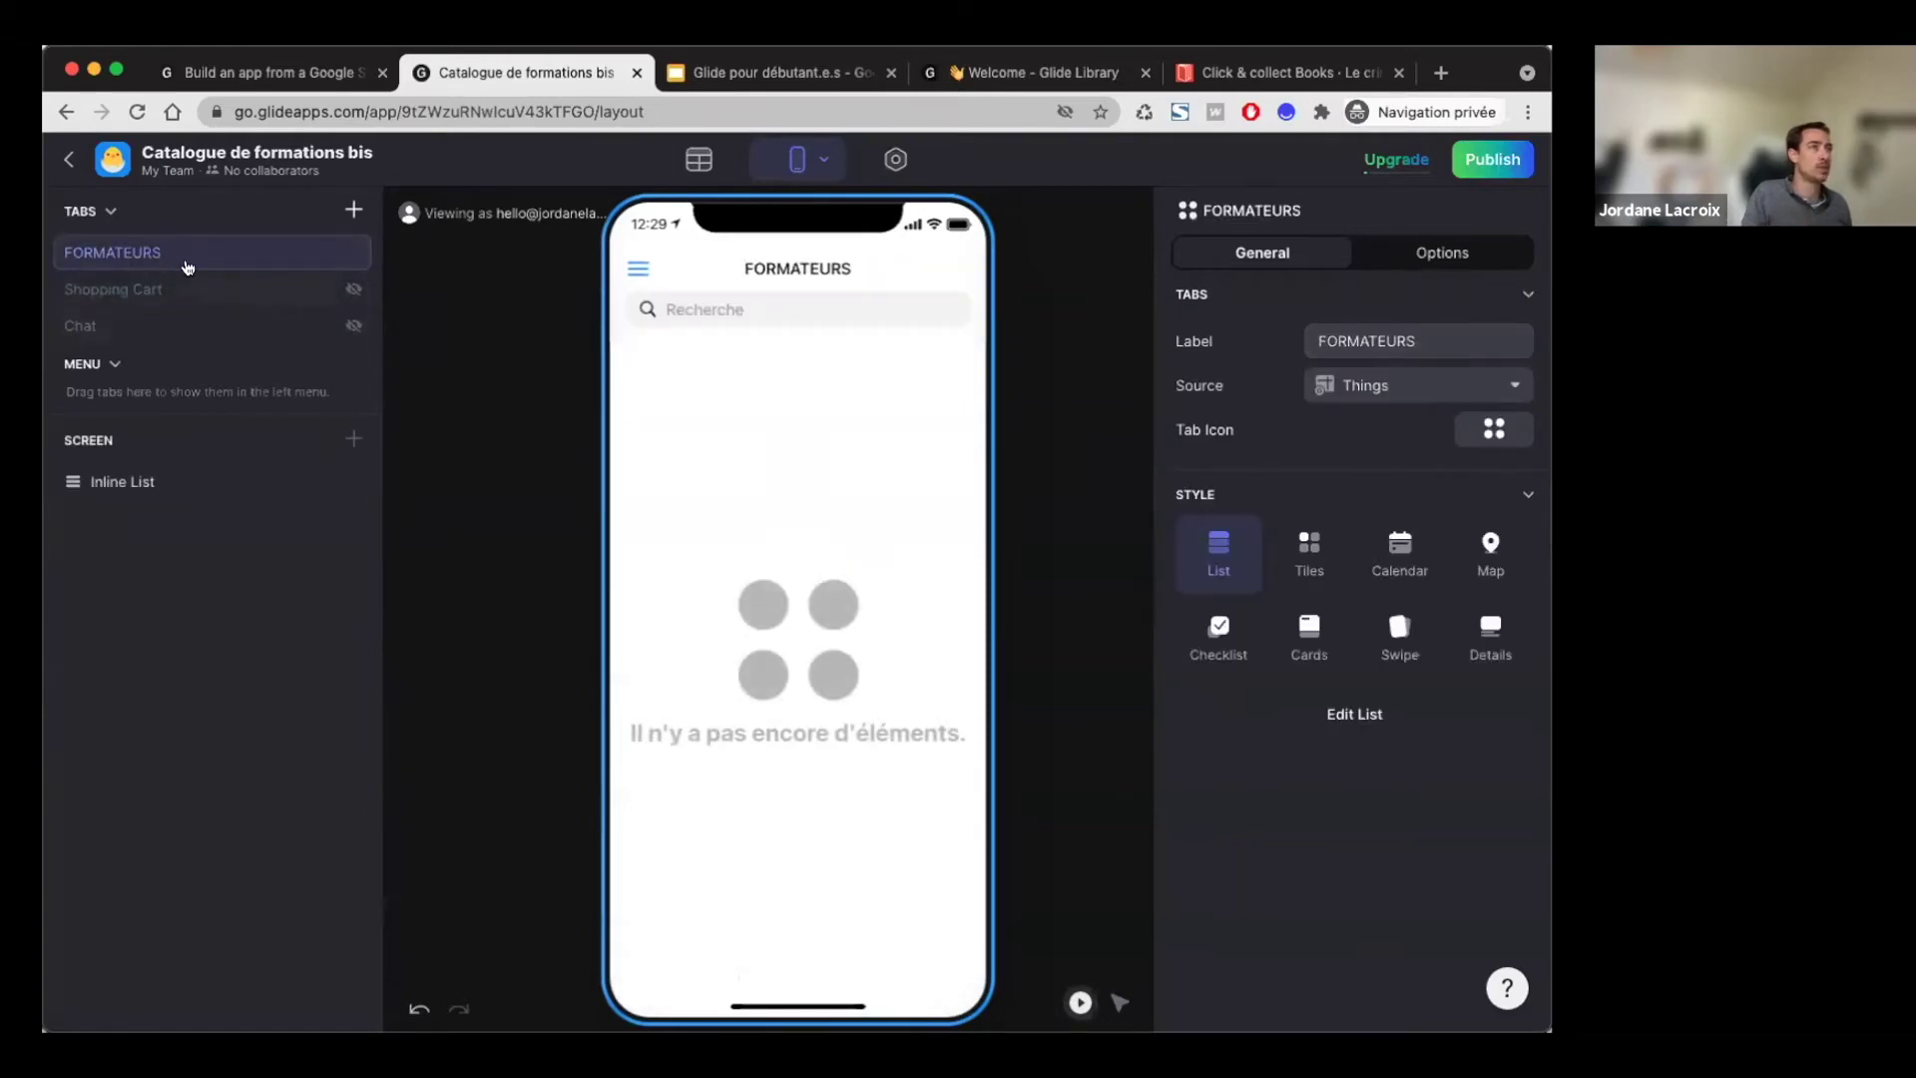
# Step: Add a new tab labelled FORMATIONS and place it directly below FORMATEURS in the tab order
pyautogui.click(350, 210)
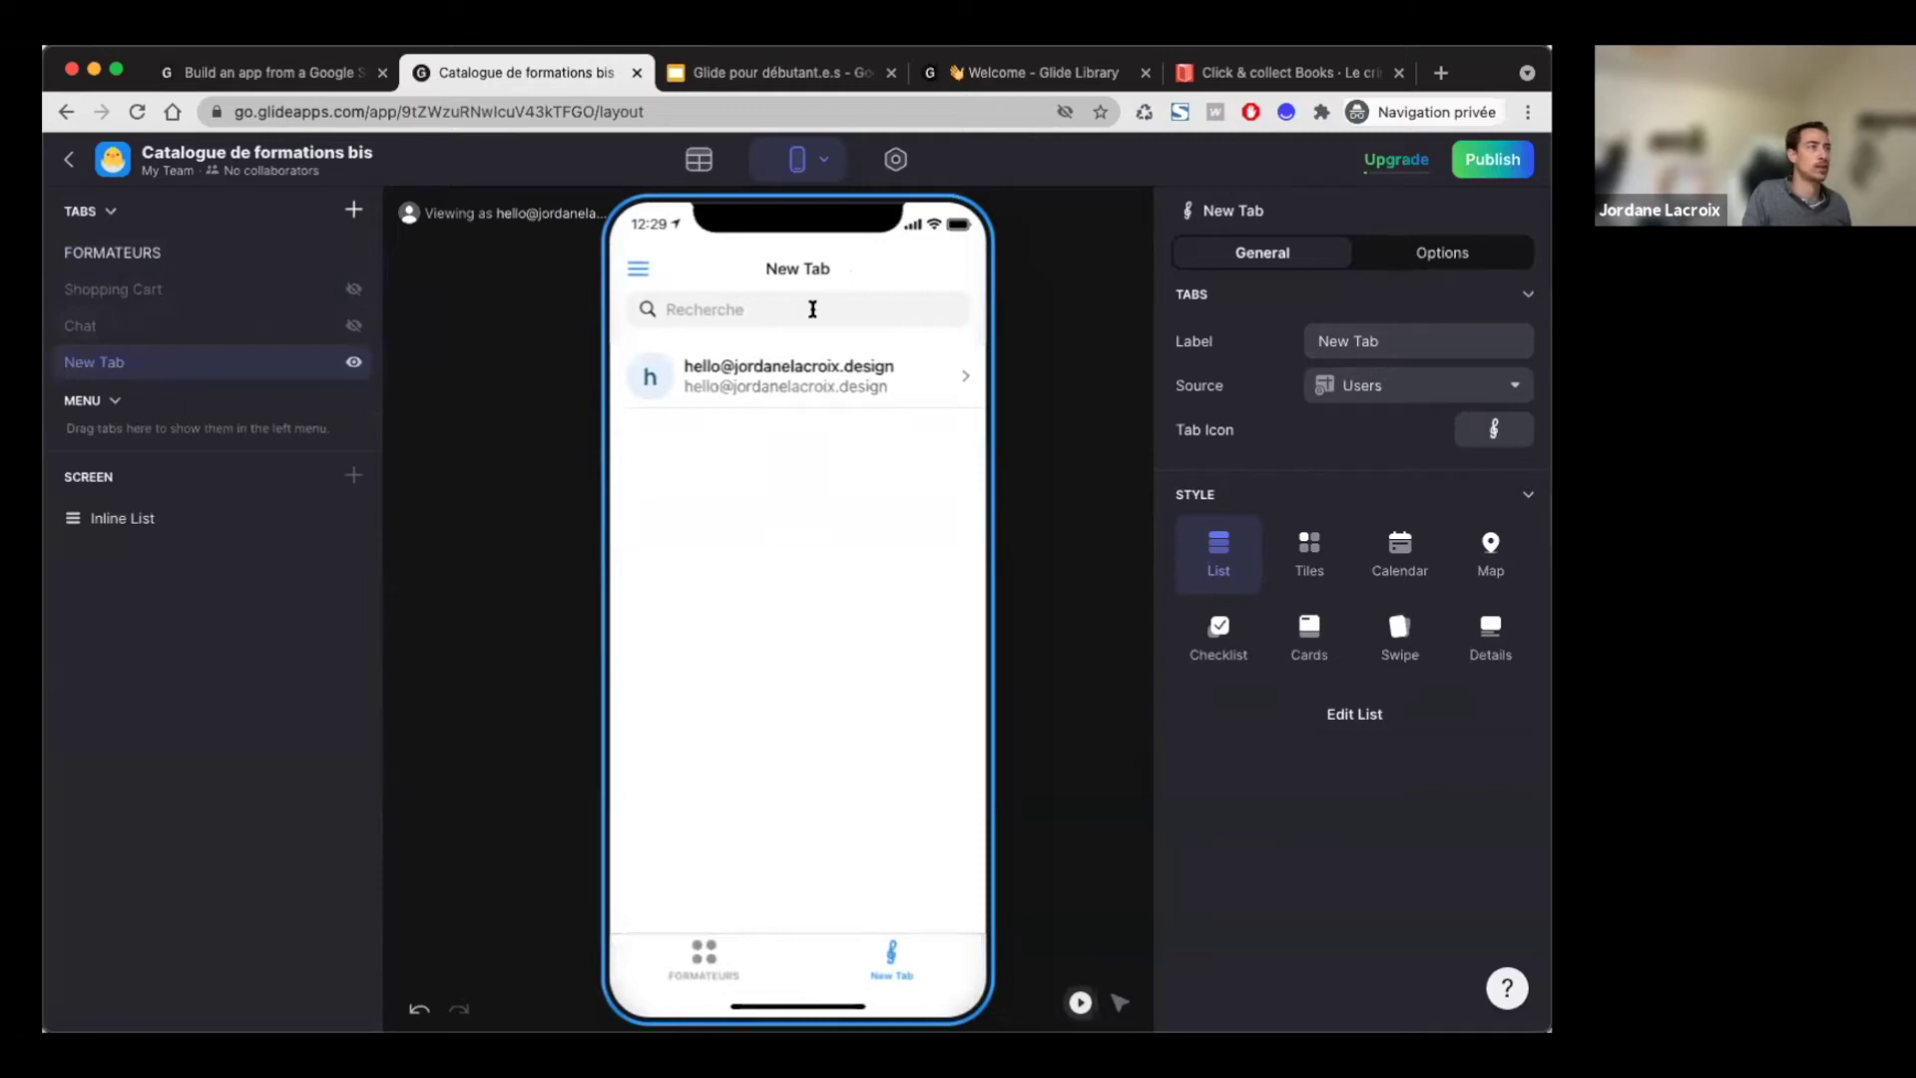
pyautogui.click(1392, 340)
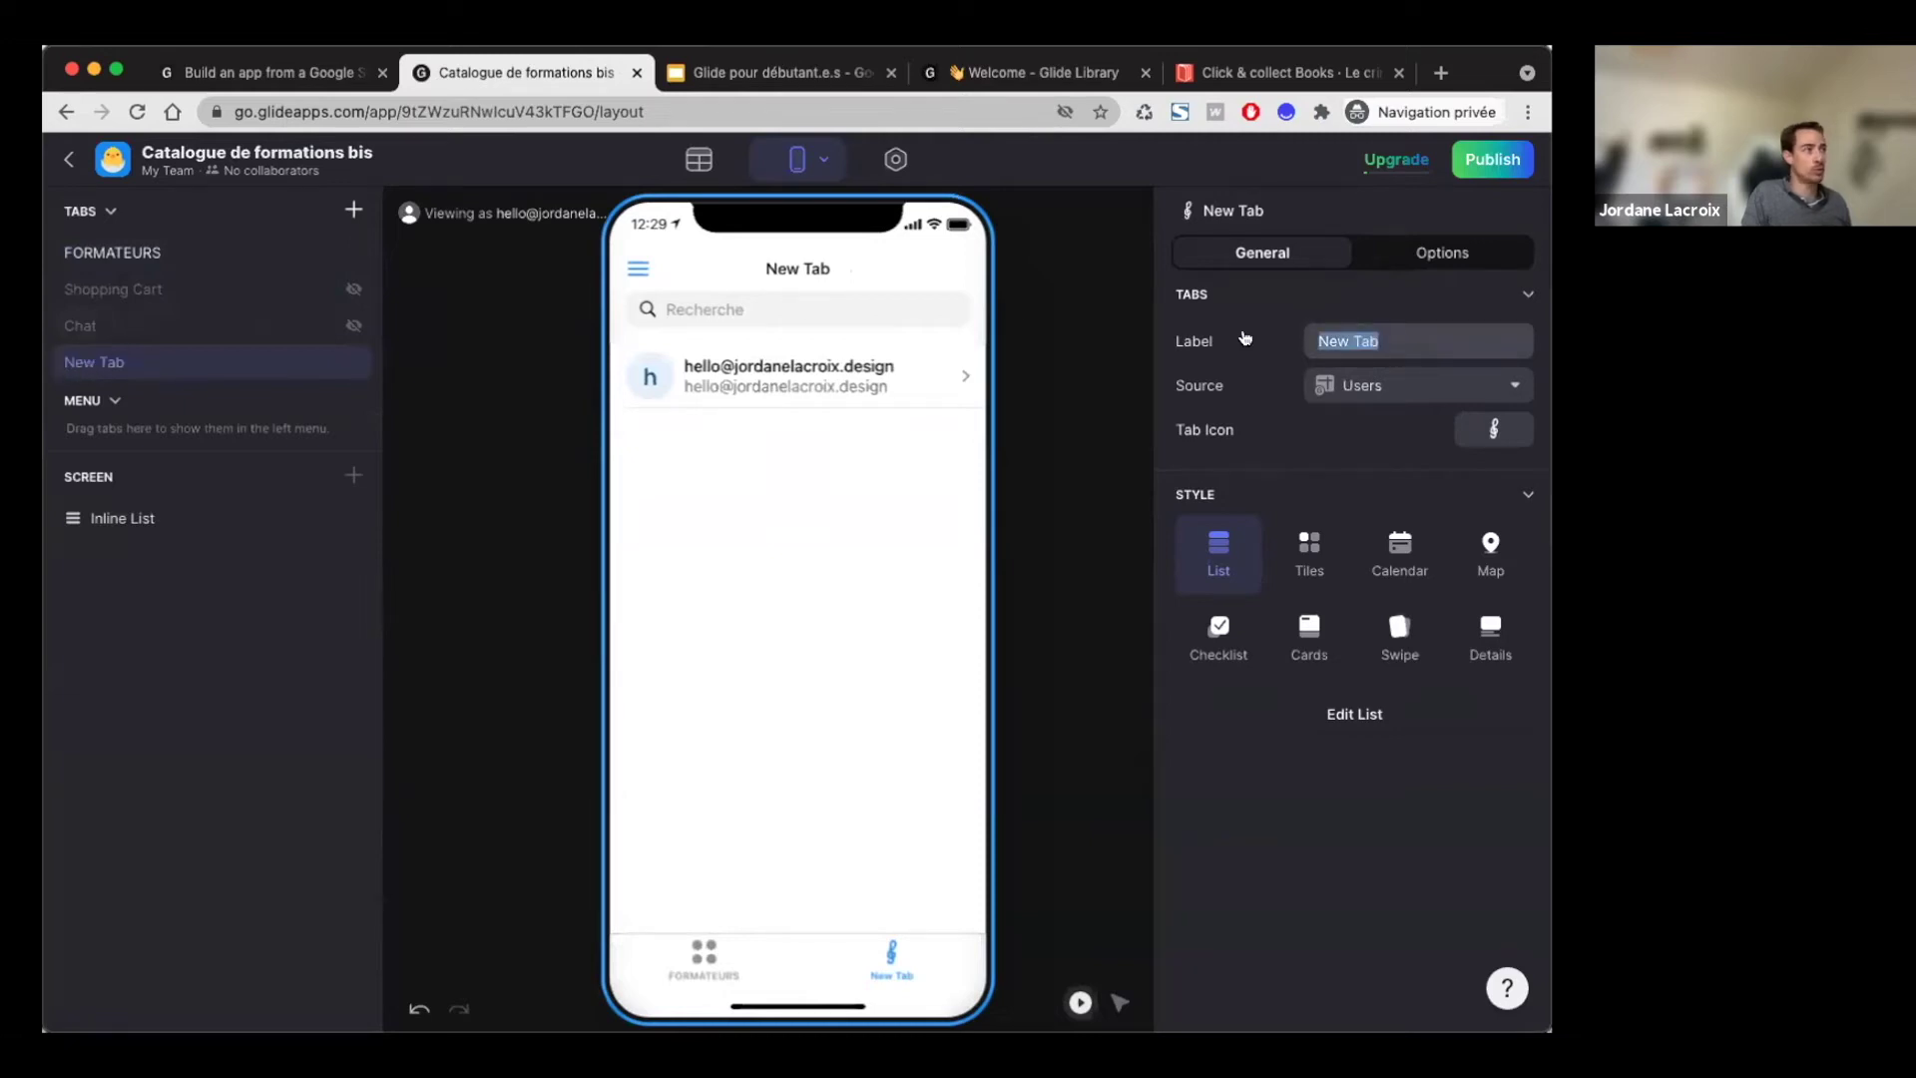
pyautogui.write('FORMATIONS')
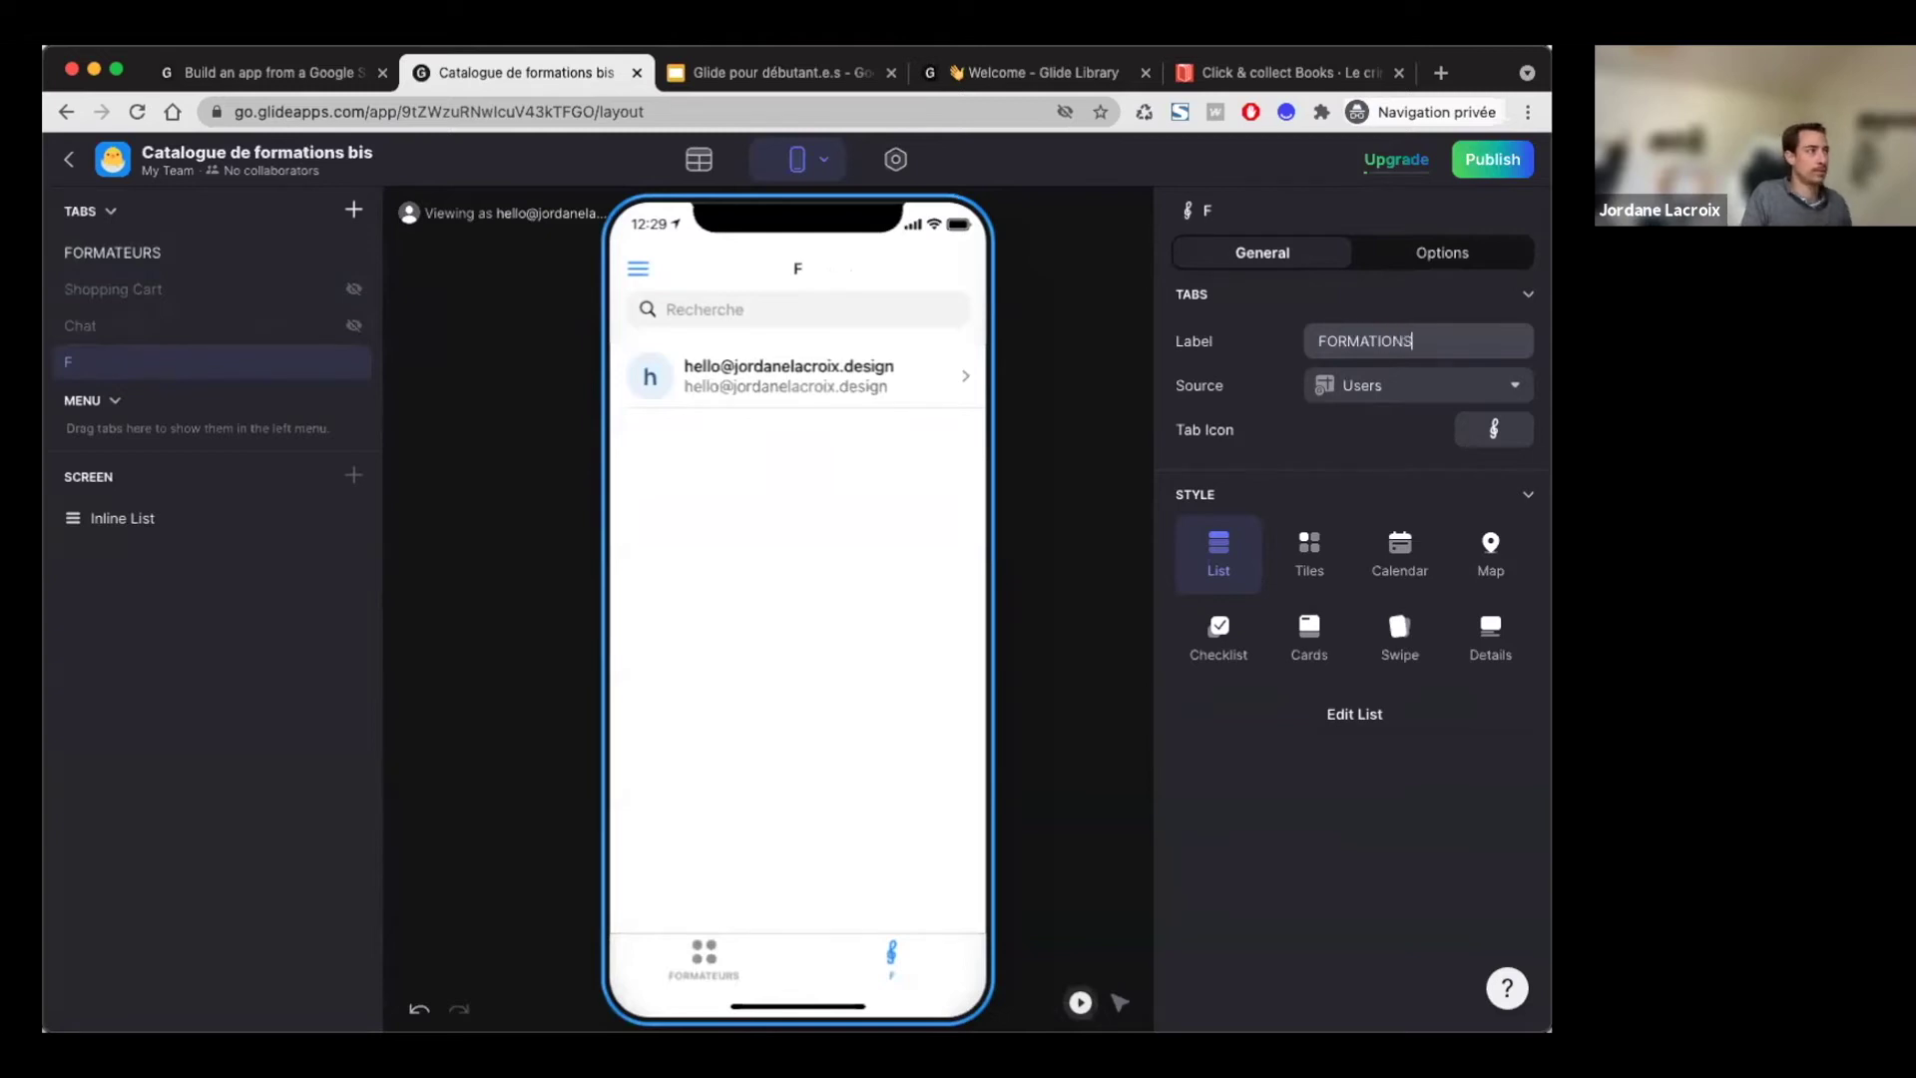
pyautogui.click(1335, 320)
pyautogui.moveTo(158, 361); pyautogui.dragTo(157, 289)
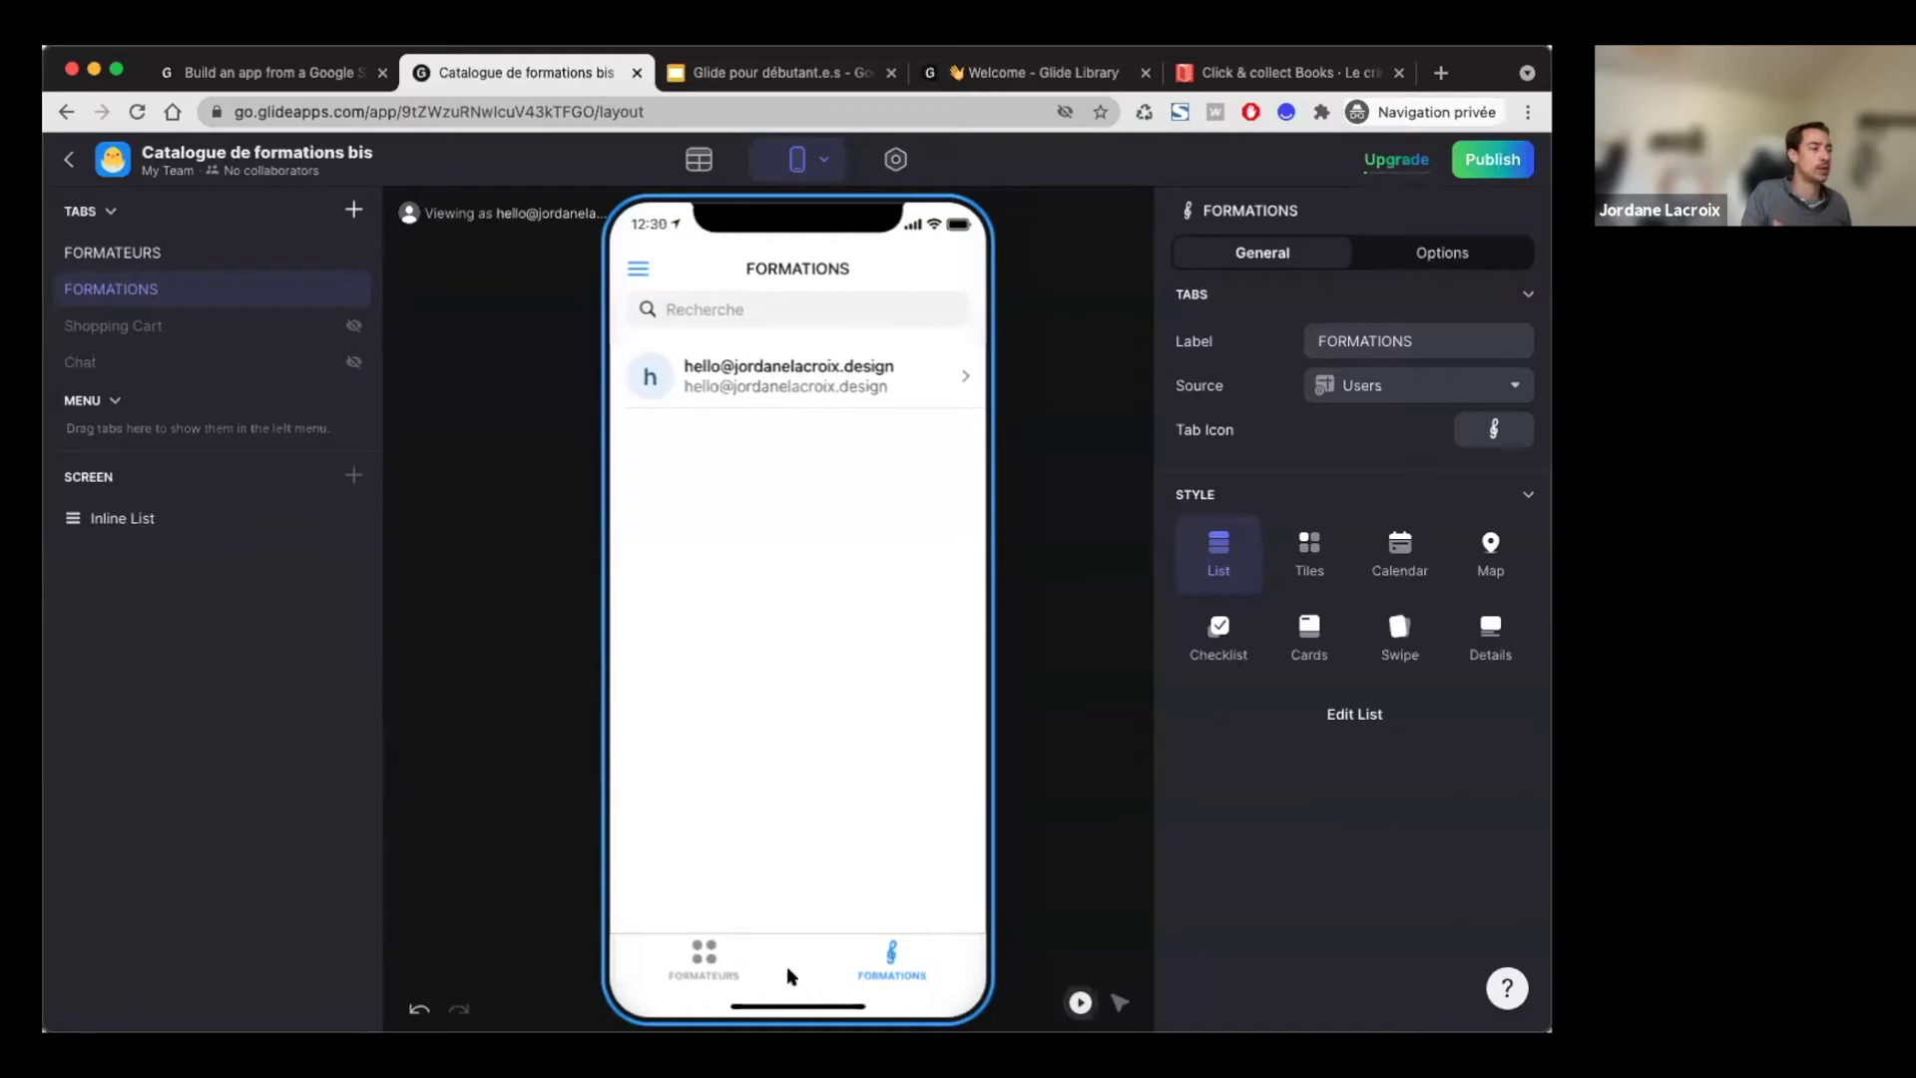
# Step: Move the FORMATIONS tab above FORMATEURS and put it back below
pyautogui.moveTo(152, 290); pyautogui.dragTo(150, 250)
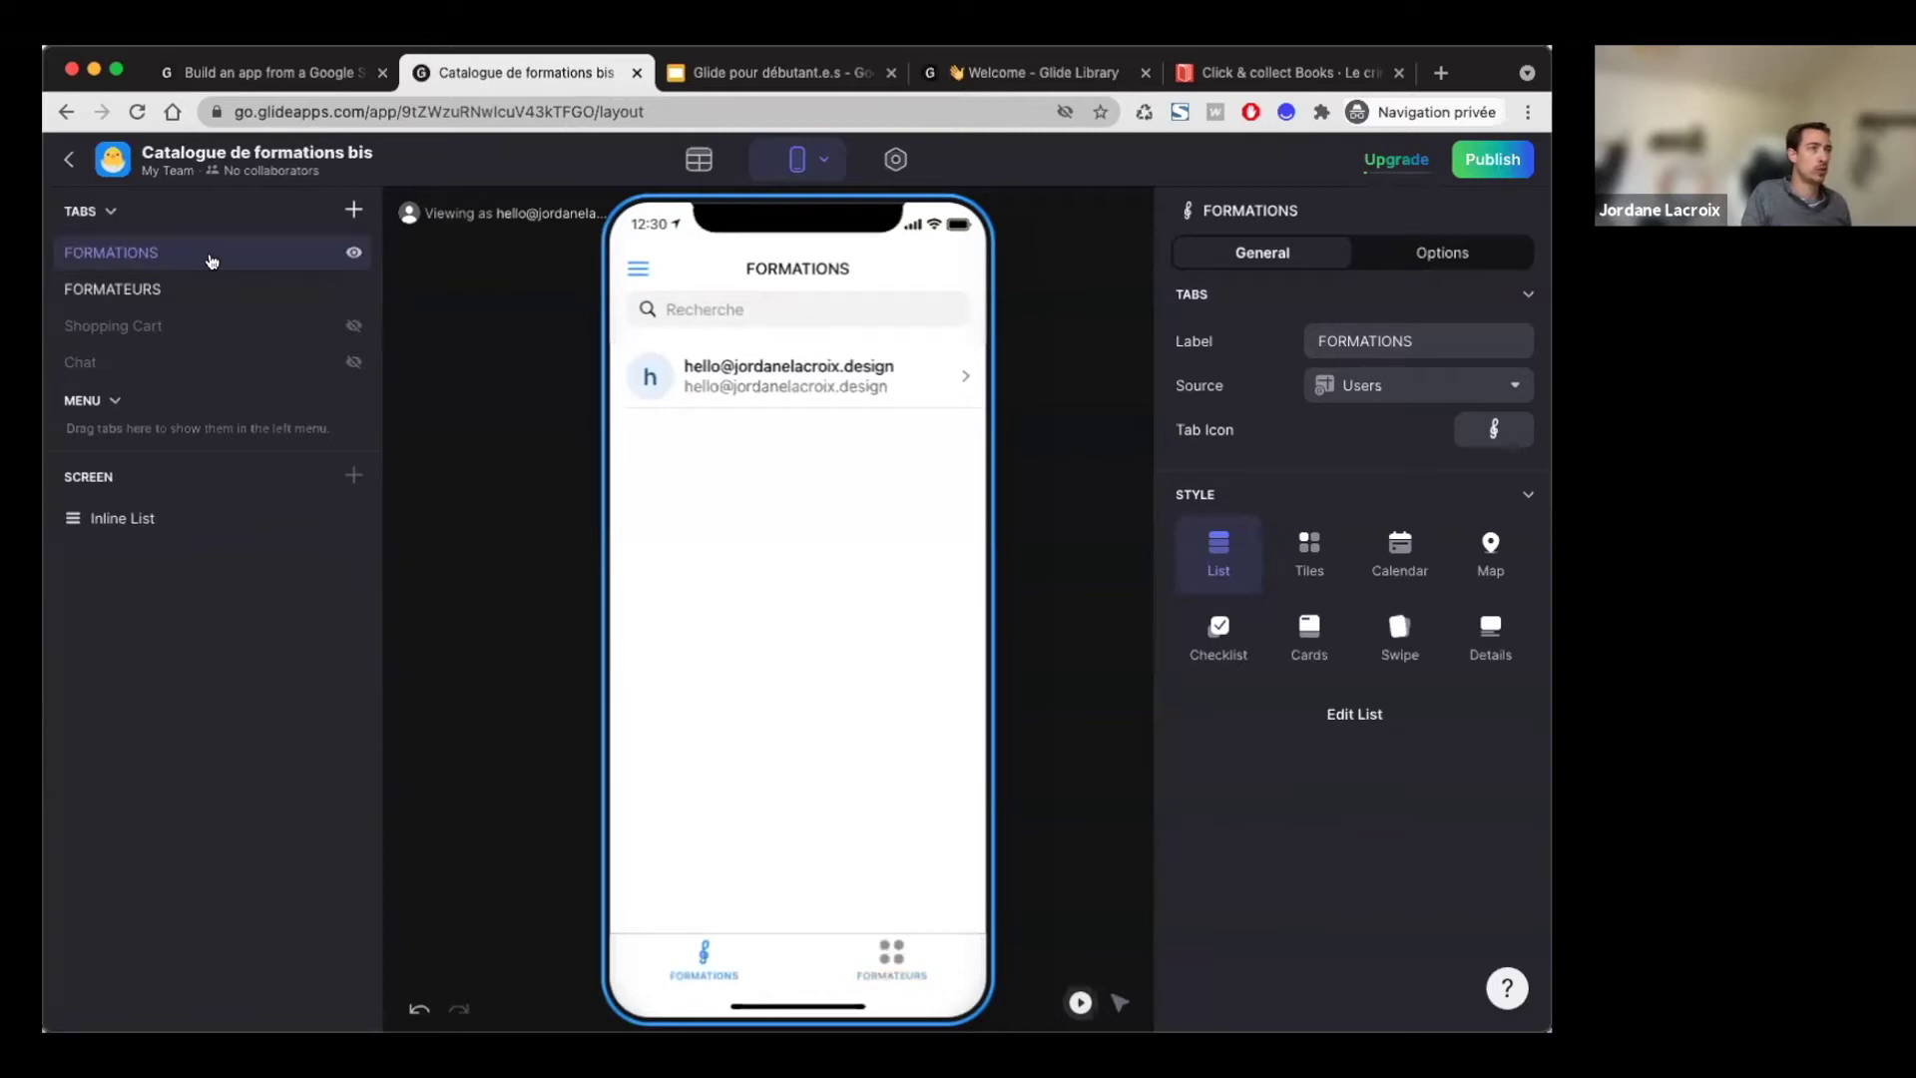
pyautogui.moveTo(194, 262); pyautogui.dragTo(182, 311)
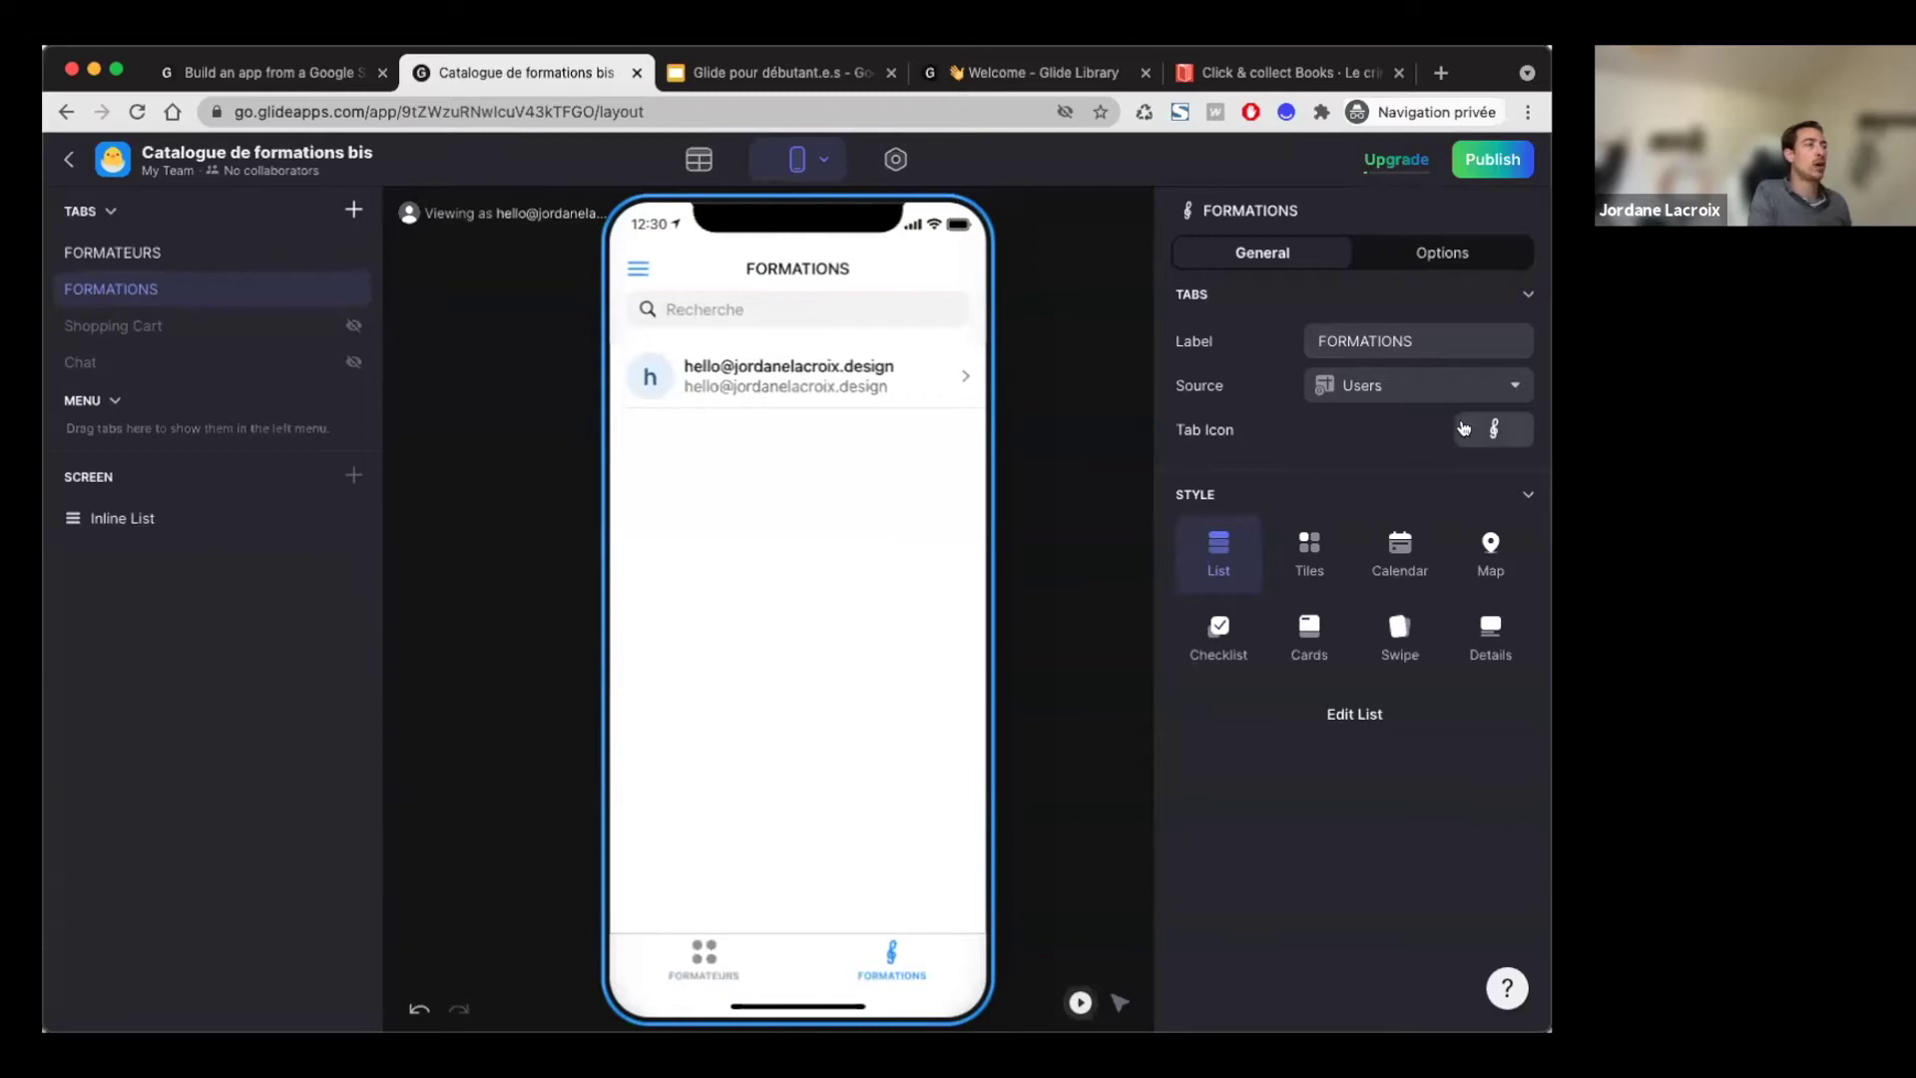
# Step: Set the FORMATEURS tab icon to the computer screen with a book, found by searching icons for "learning"
pyautogui.click(128, 255)
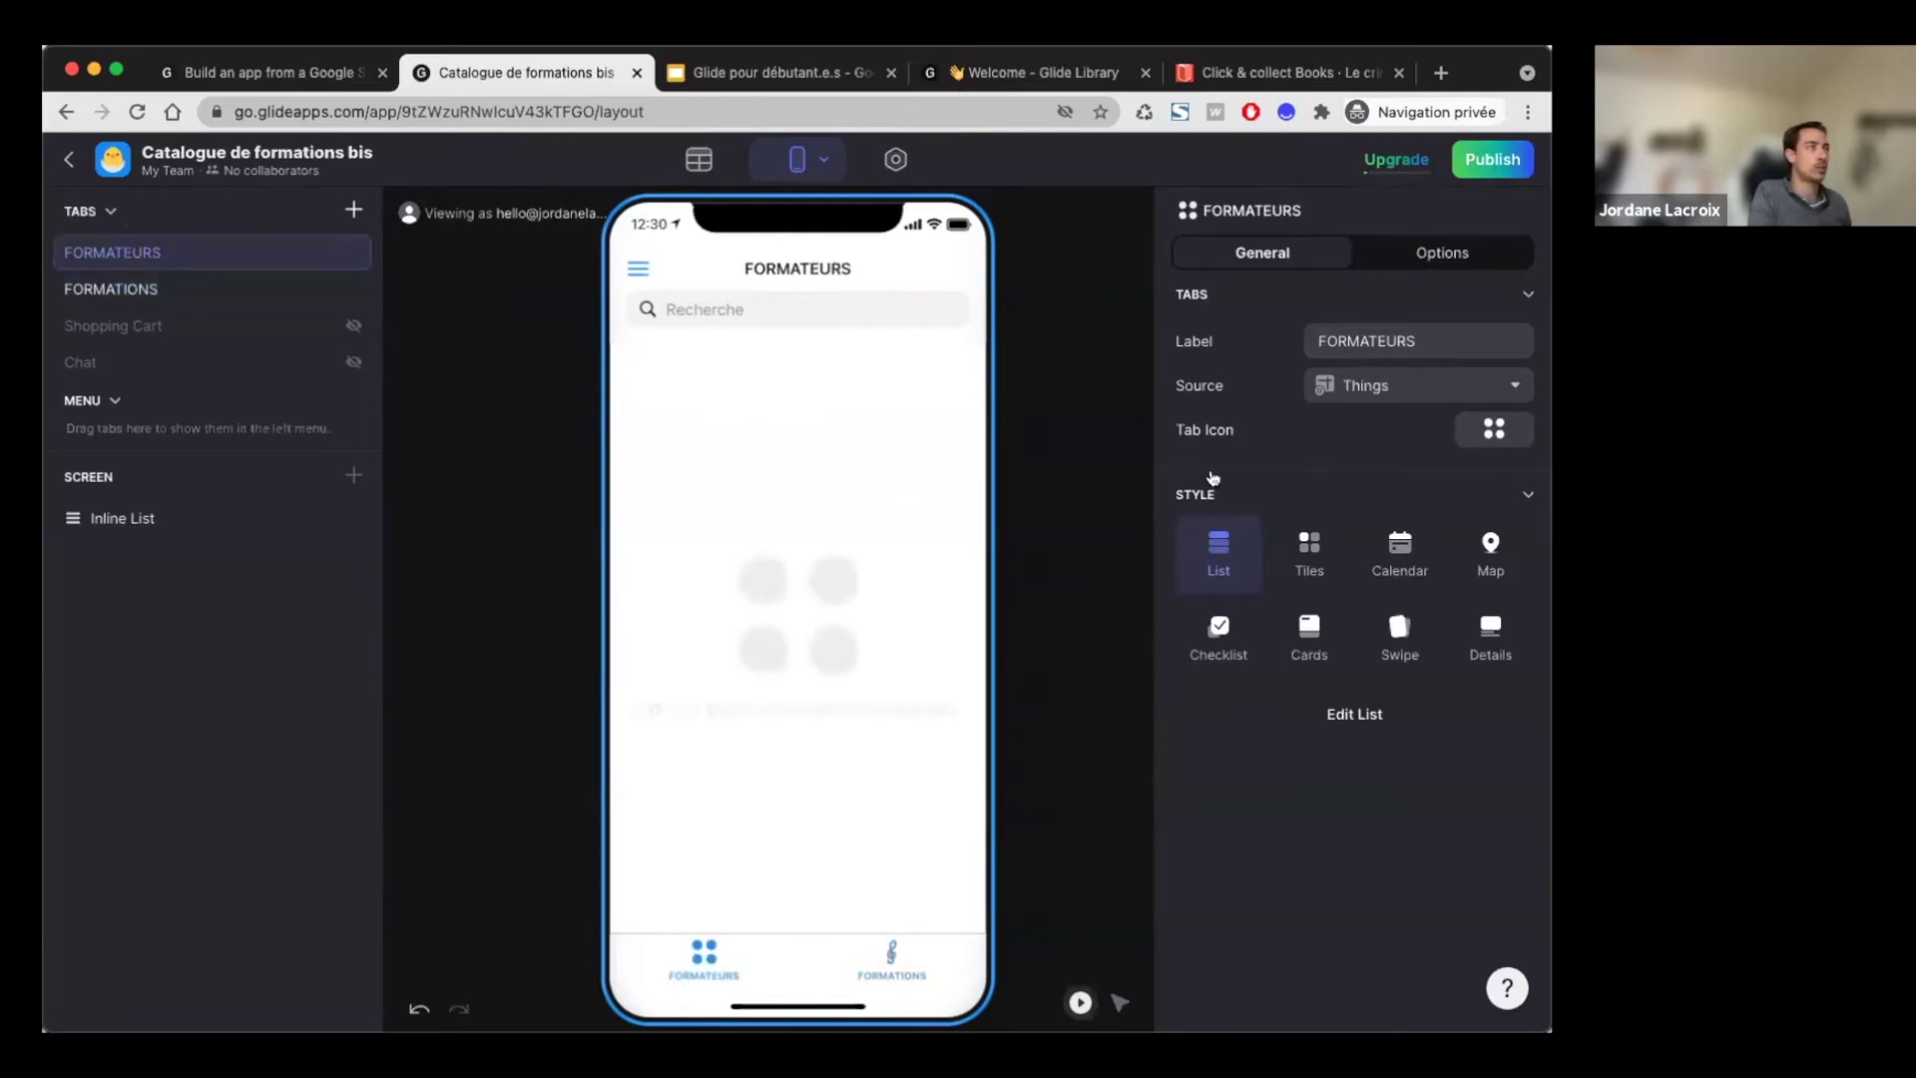
pyautogui.click(1491, 429)
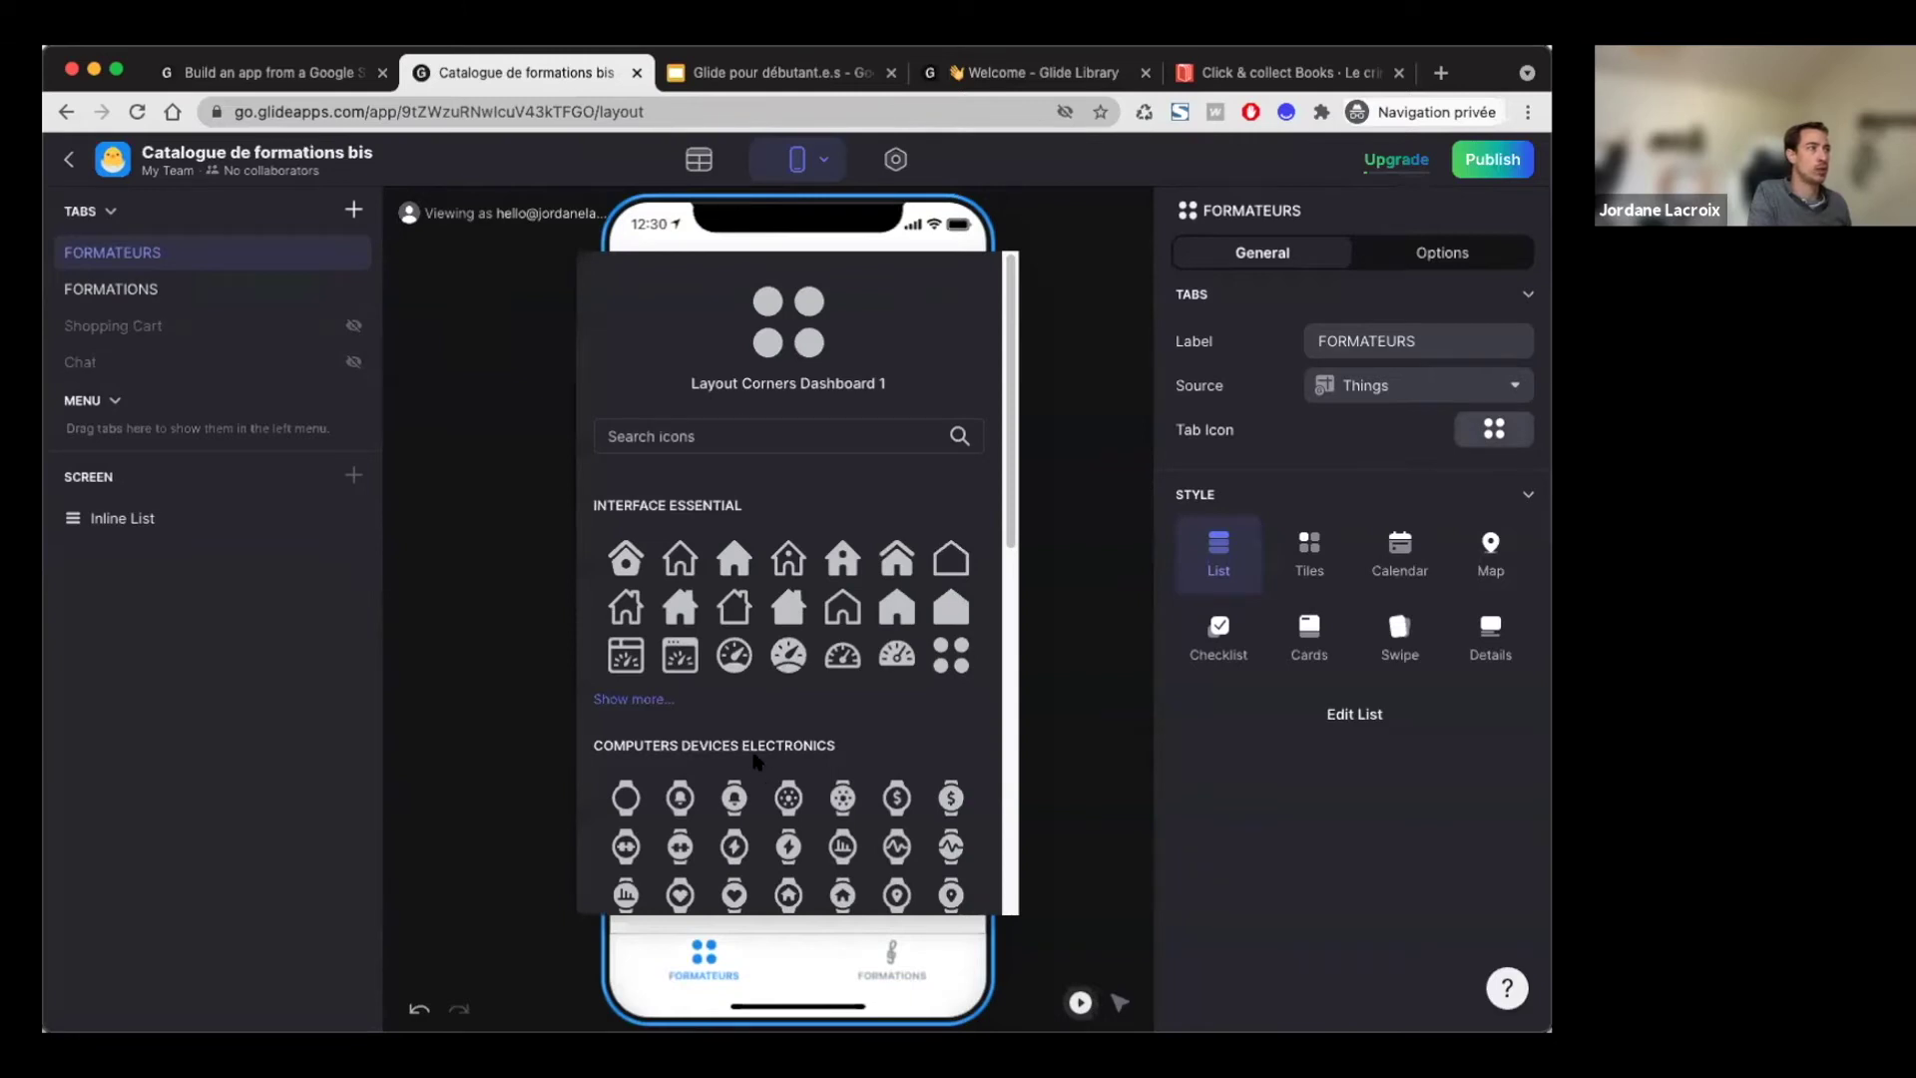
pyautogui.write('learning')
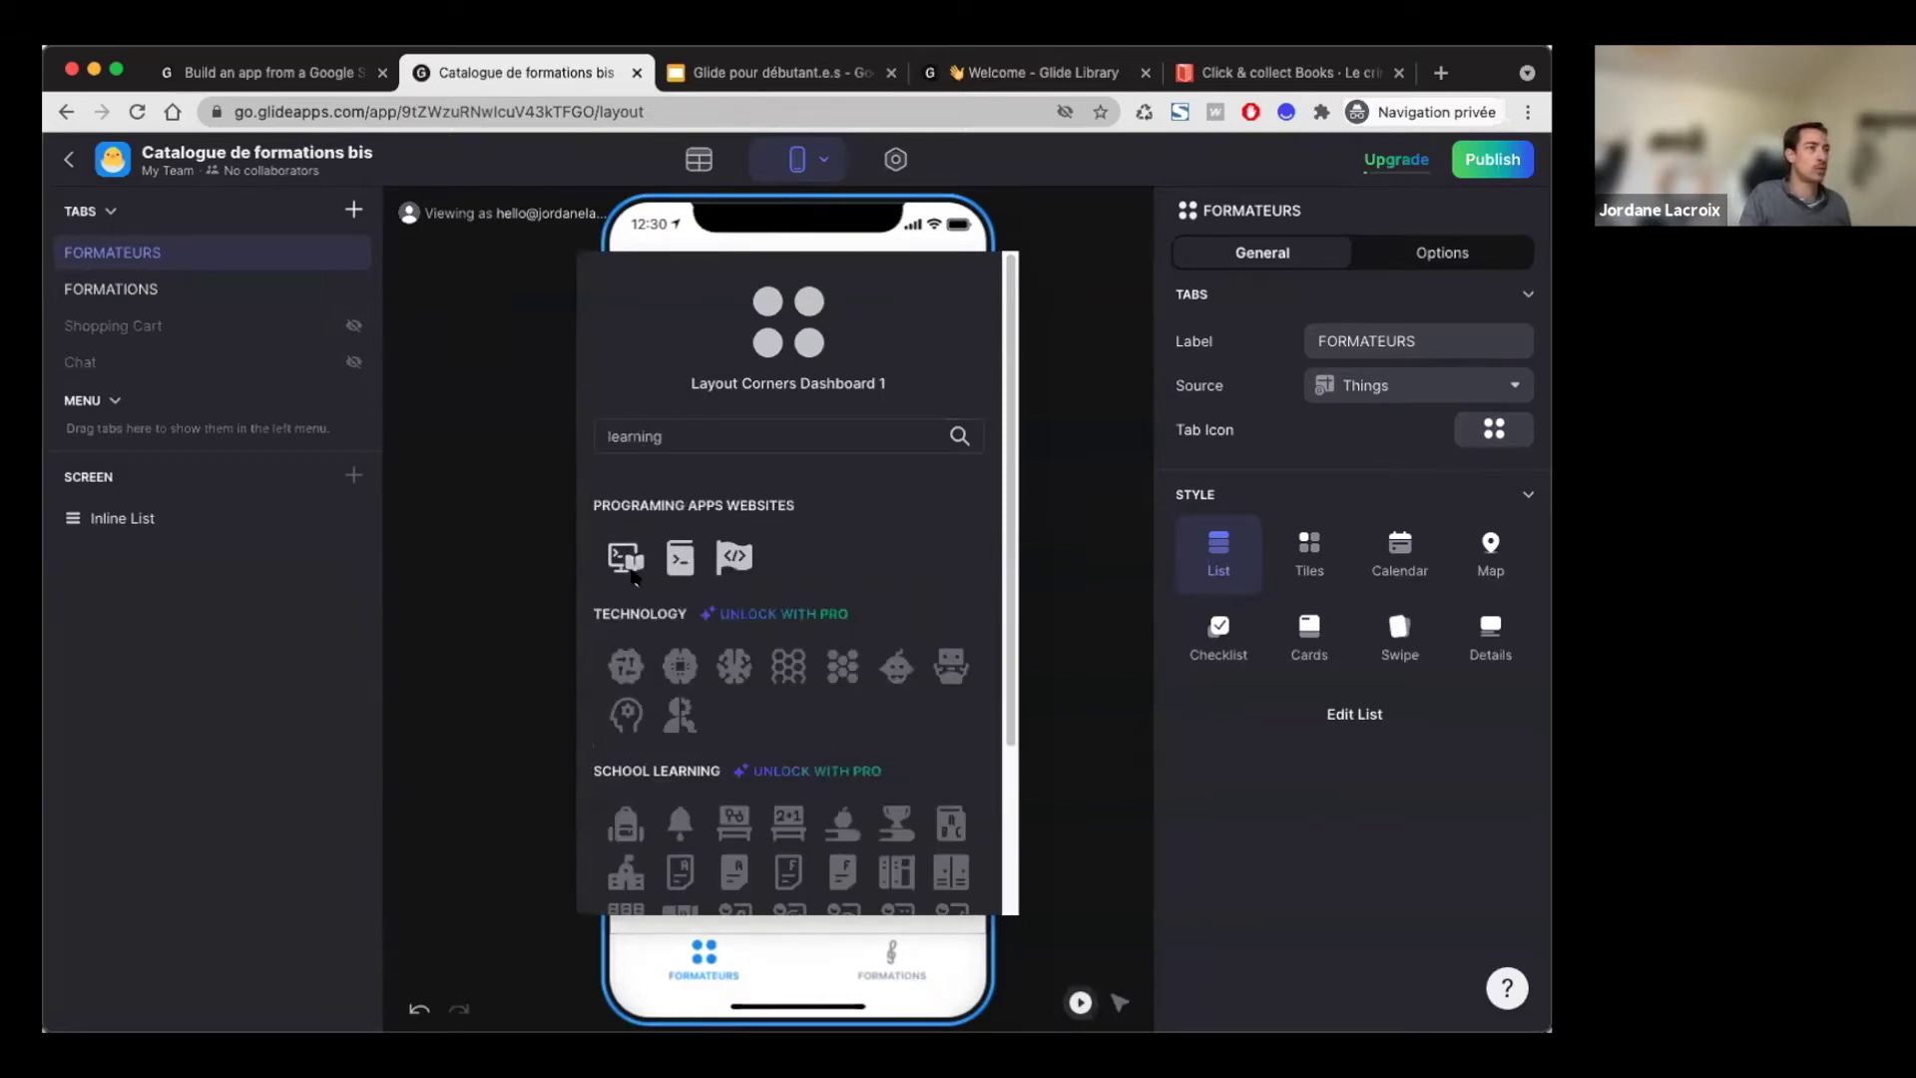
pyautogui.click(626, 557)
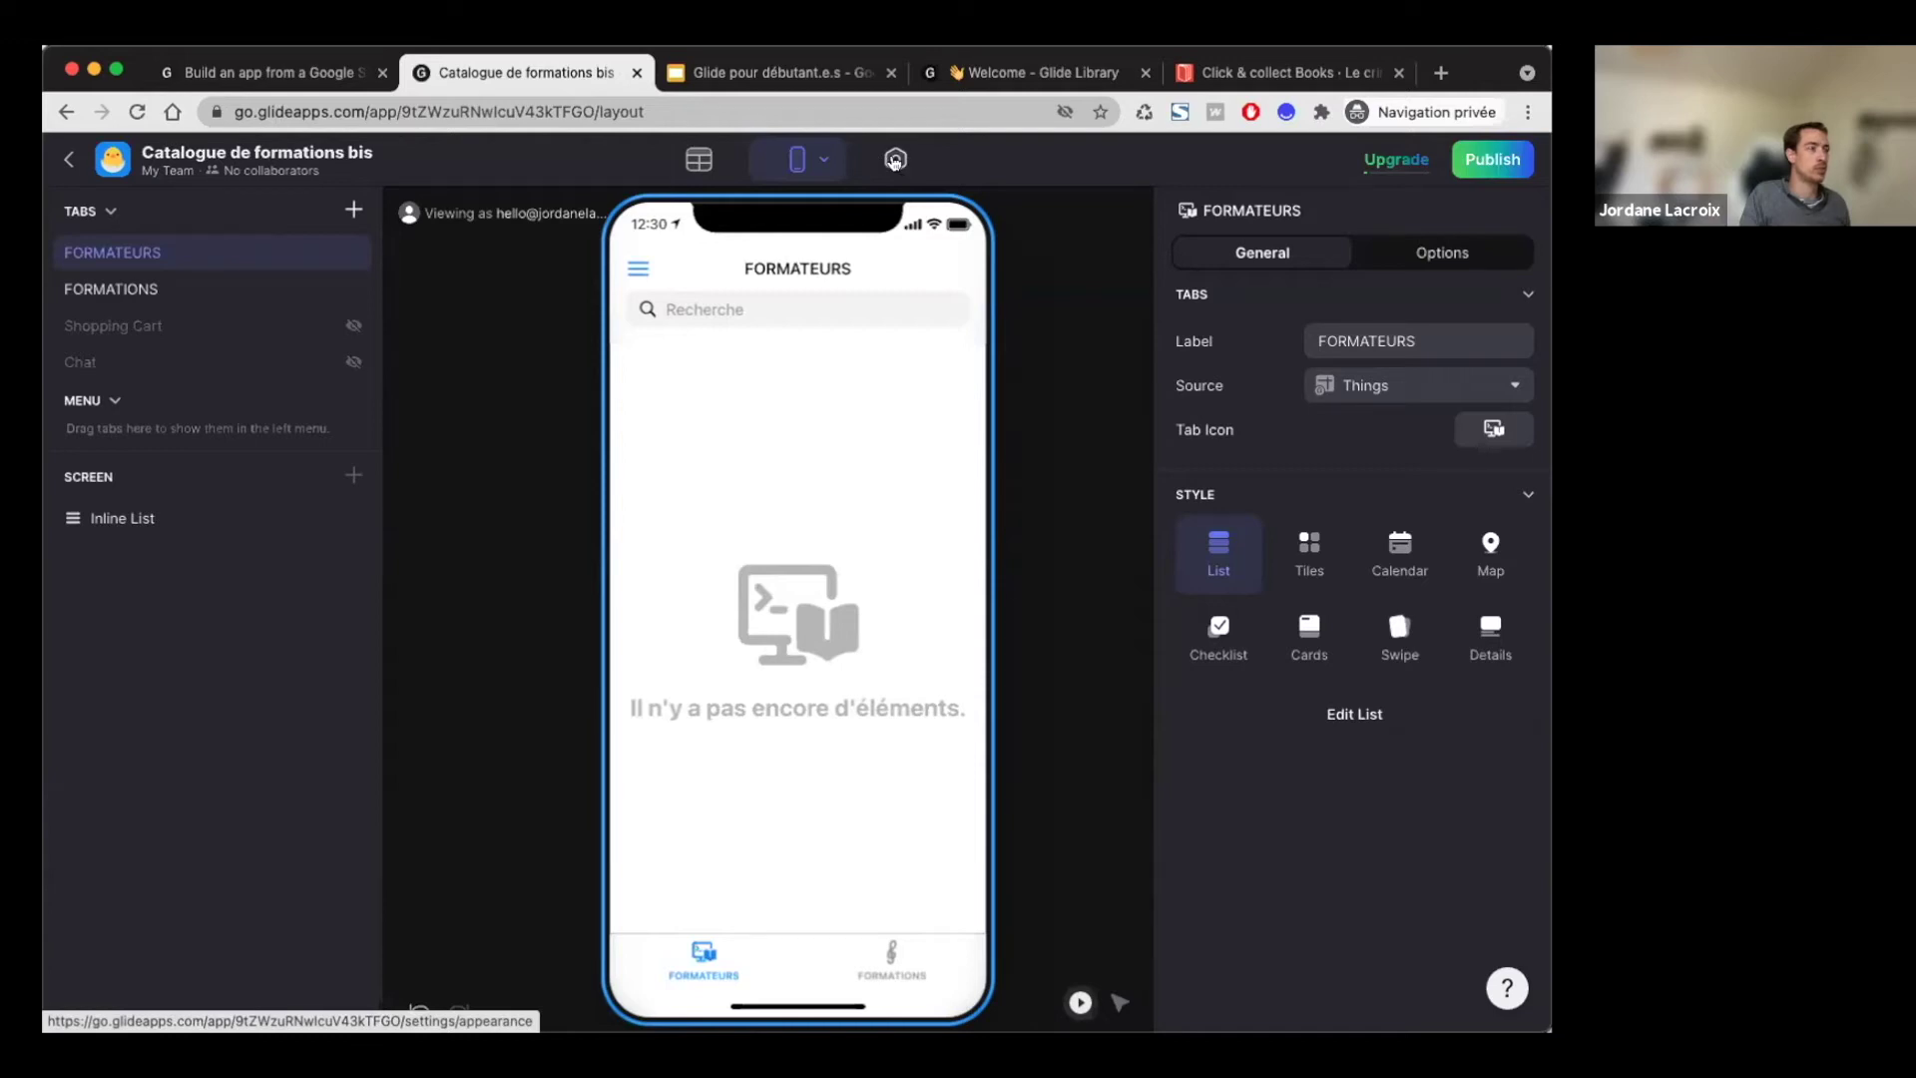
# Step: Set the app's accent color to orange and its theme to Dark in the appearance settings
pyautogui.click(895, 161)
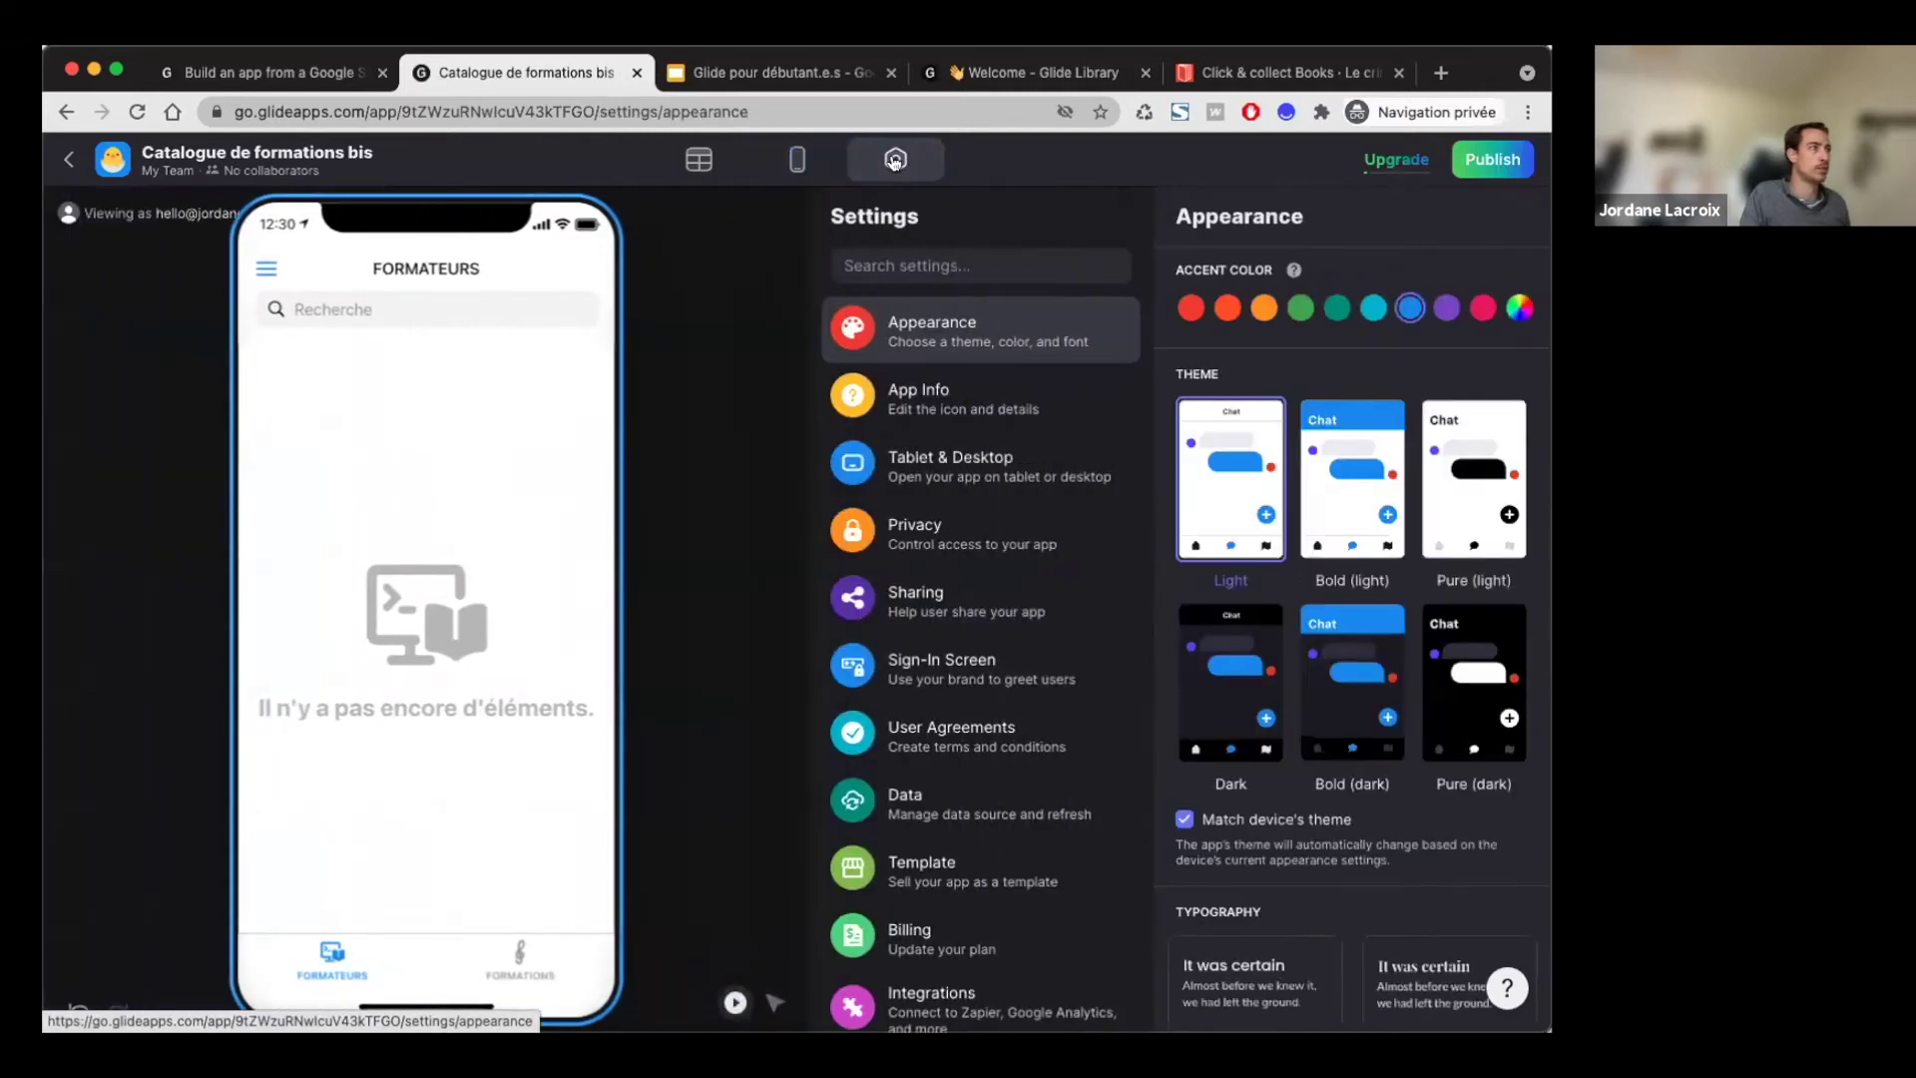
pyautogui.click(1190, 308)
pyautogui.click(1228, 308)
pyautogui.click(1264, 310)
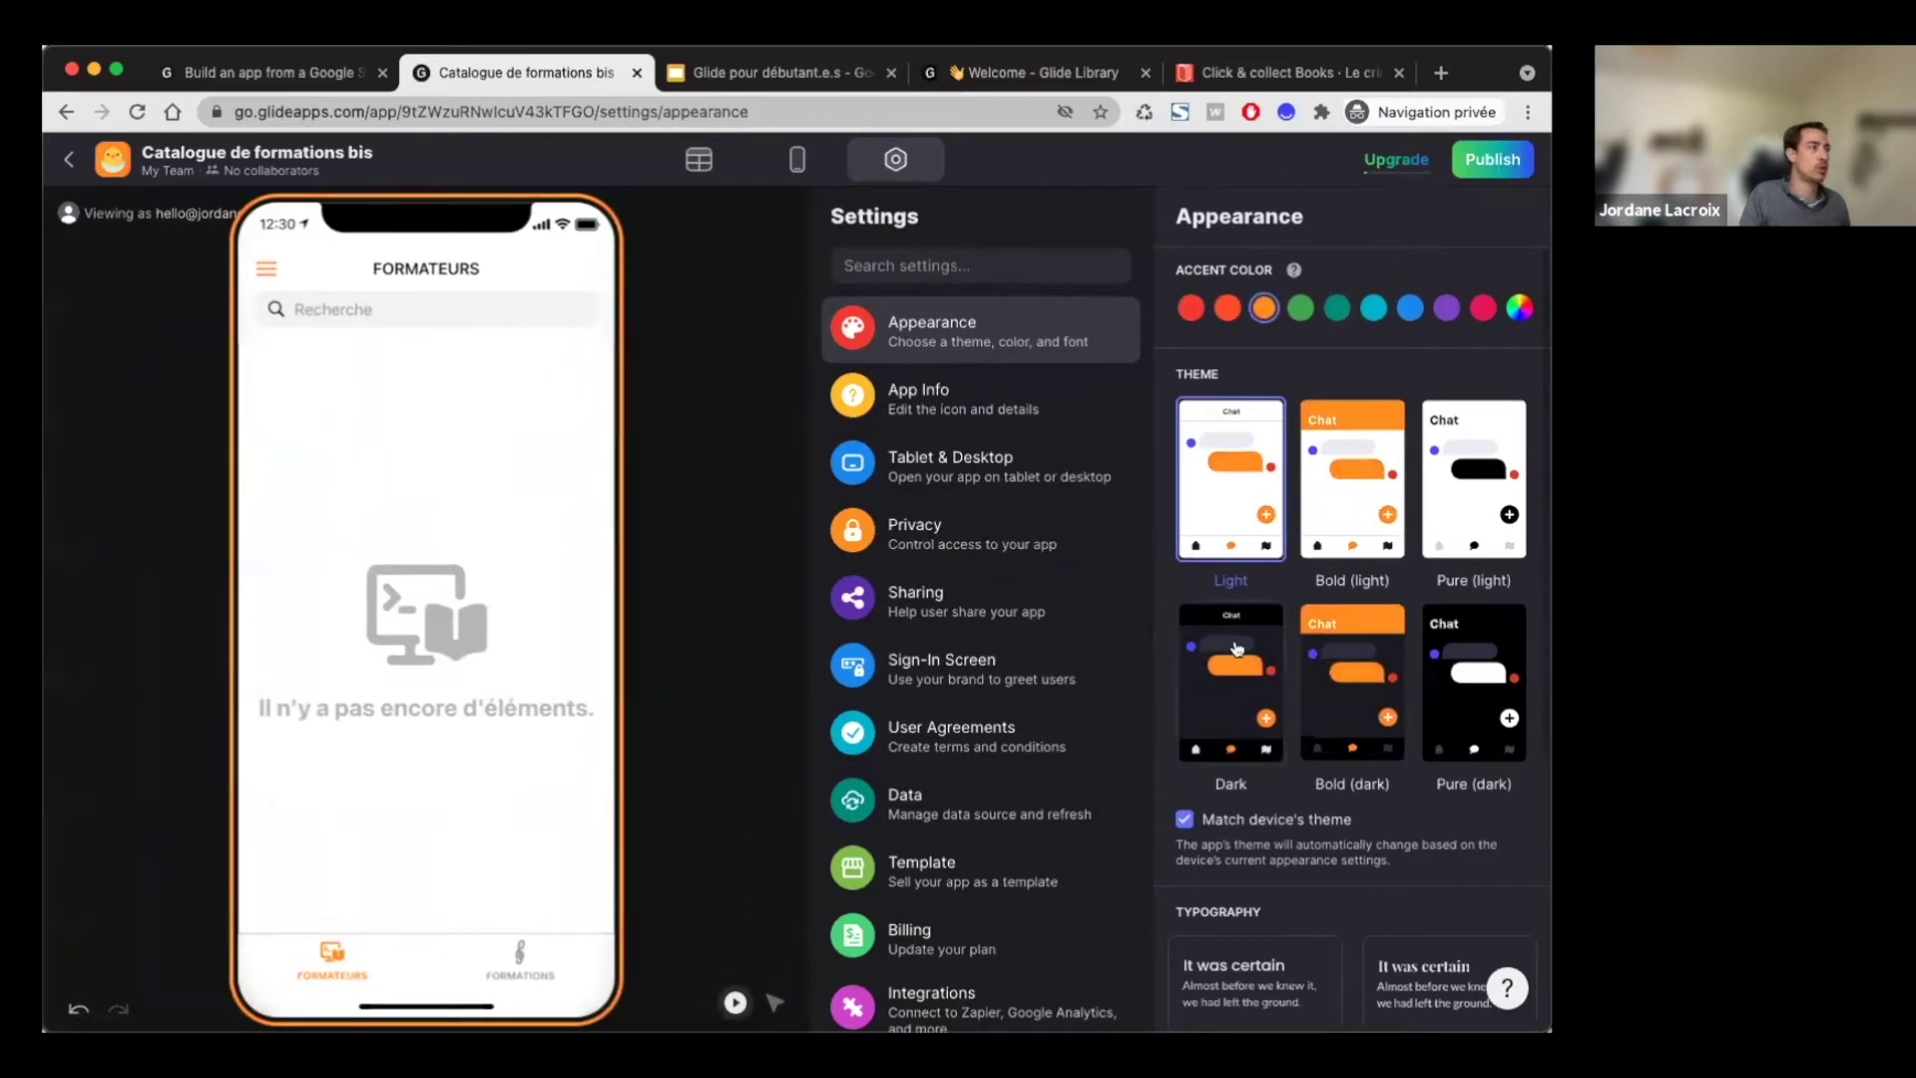
pyautogui.click(1237, 651)
pyautogui.click(1234, 488)
pyautogui.click(1236, 664)
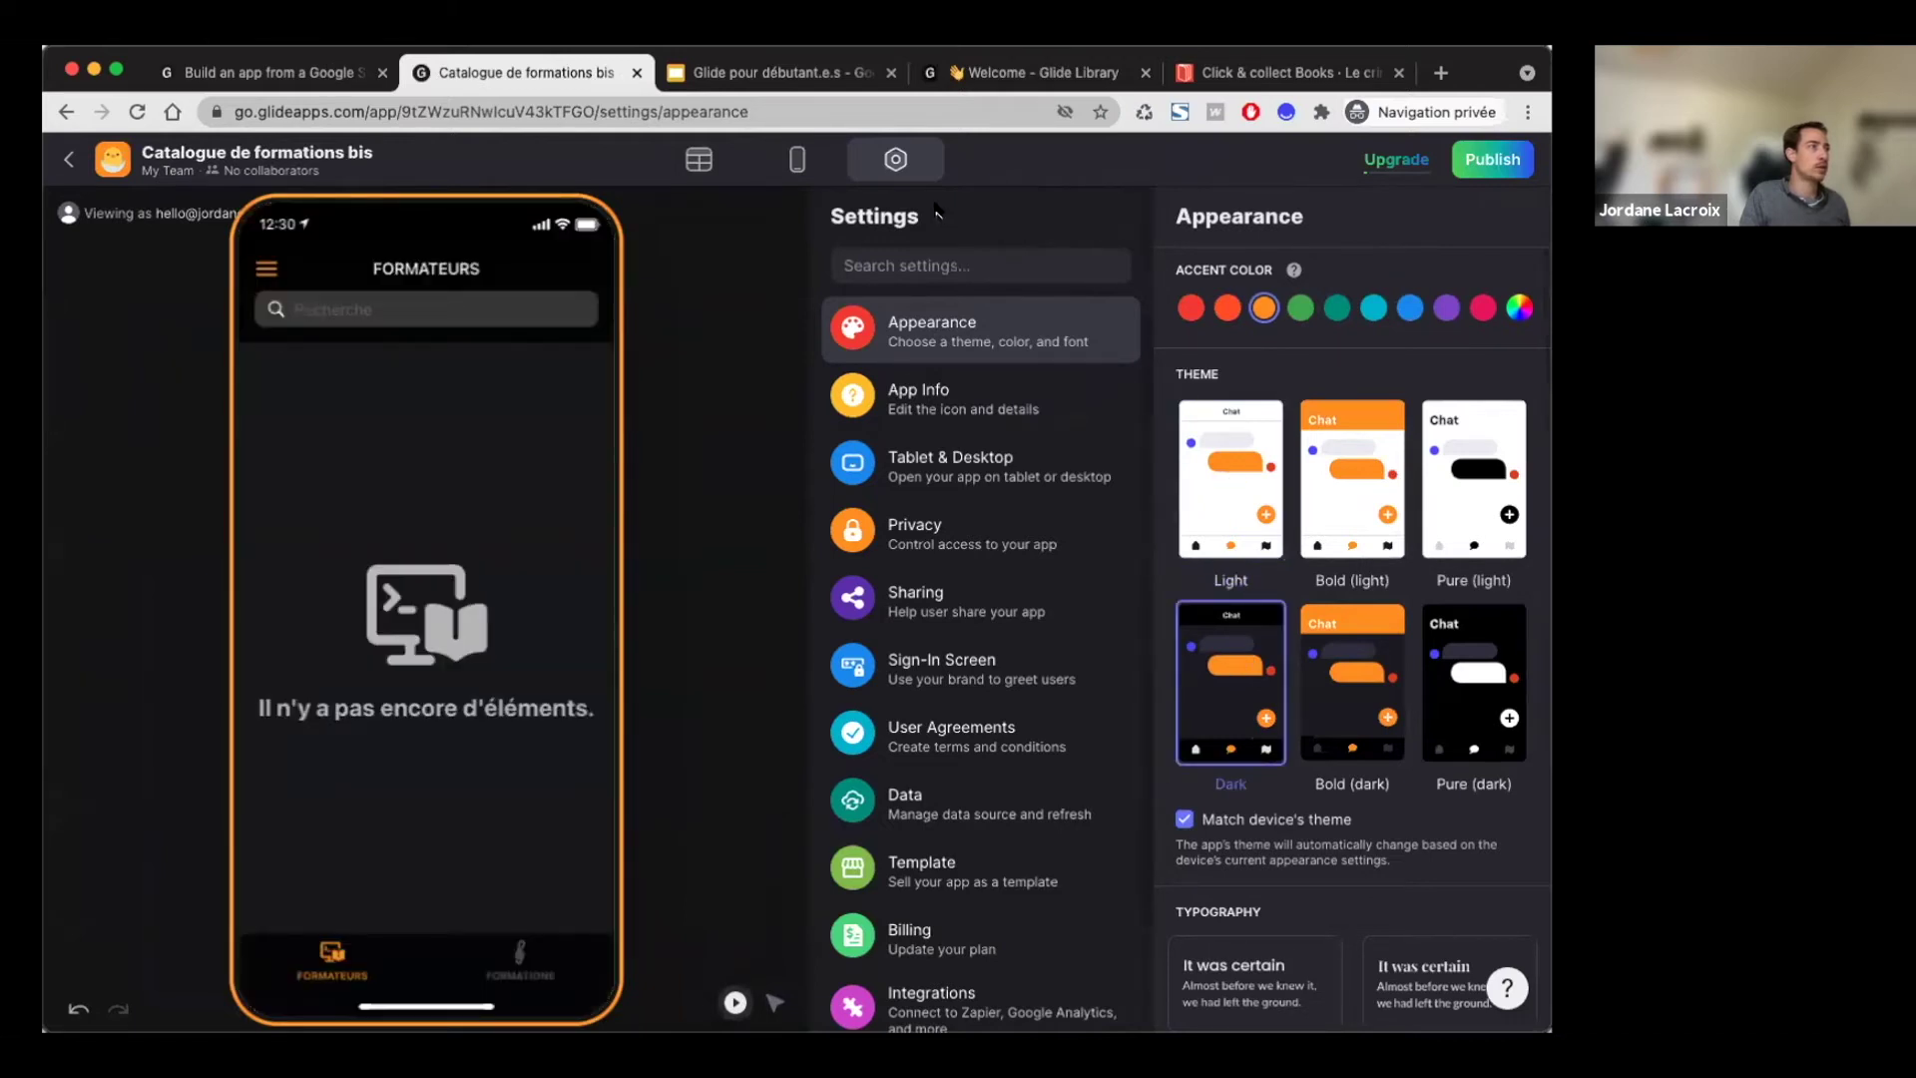
pyautogui.click(1507, 990)
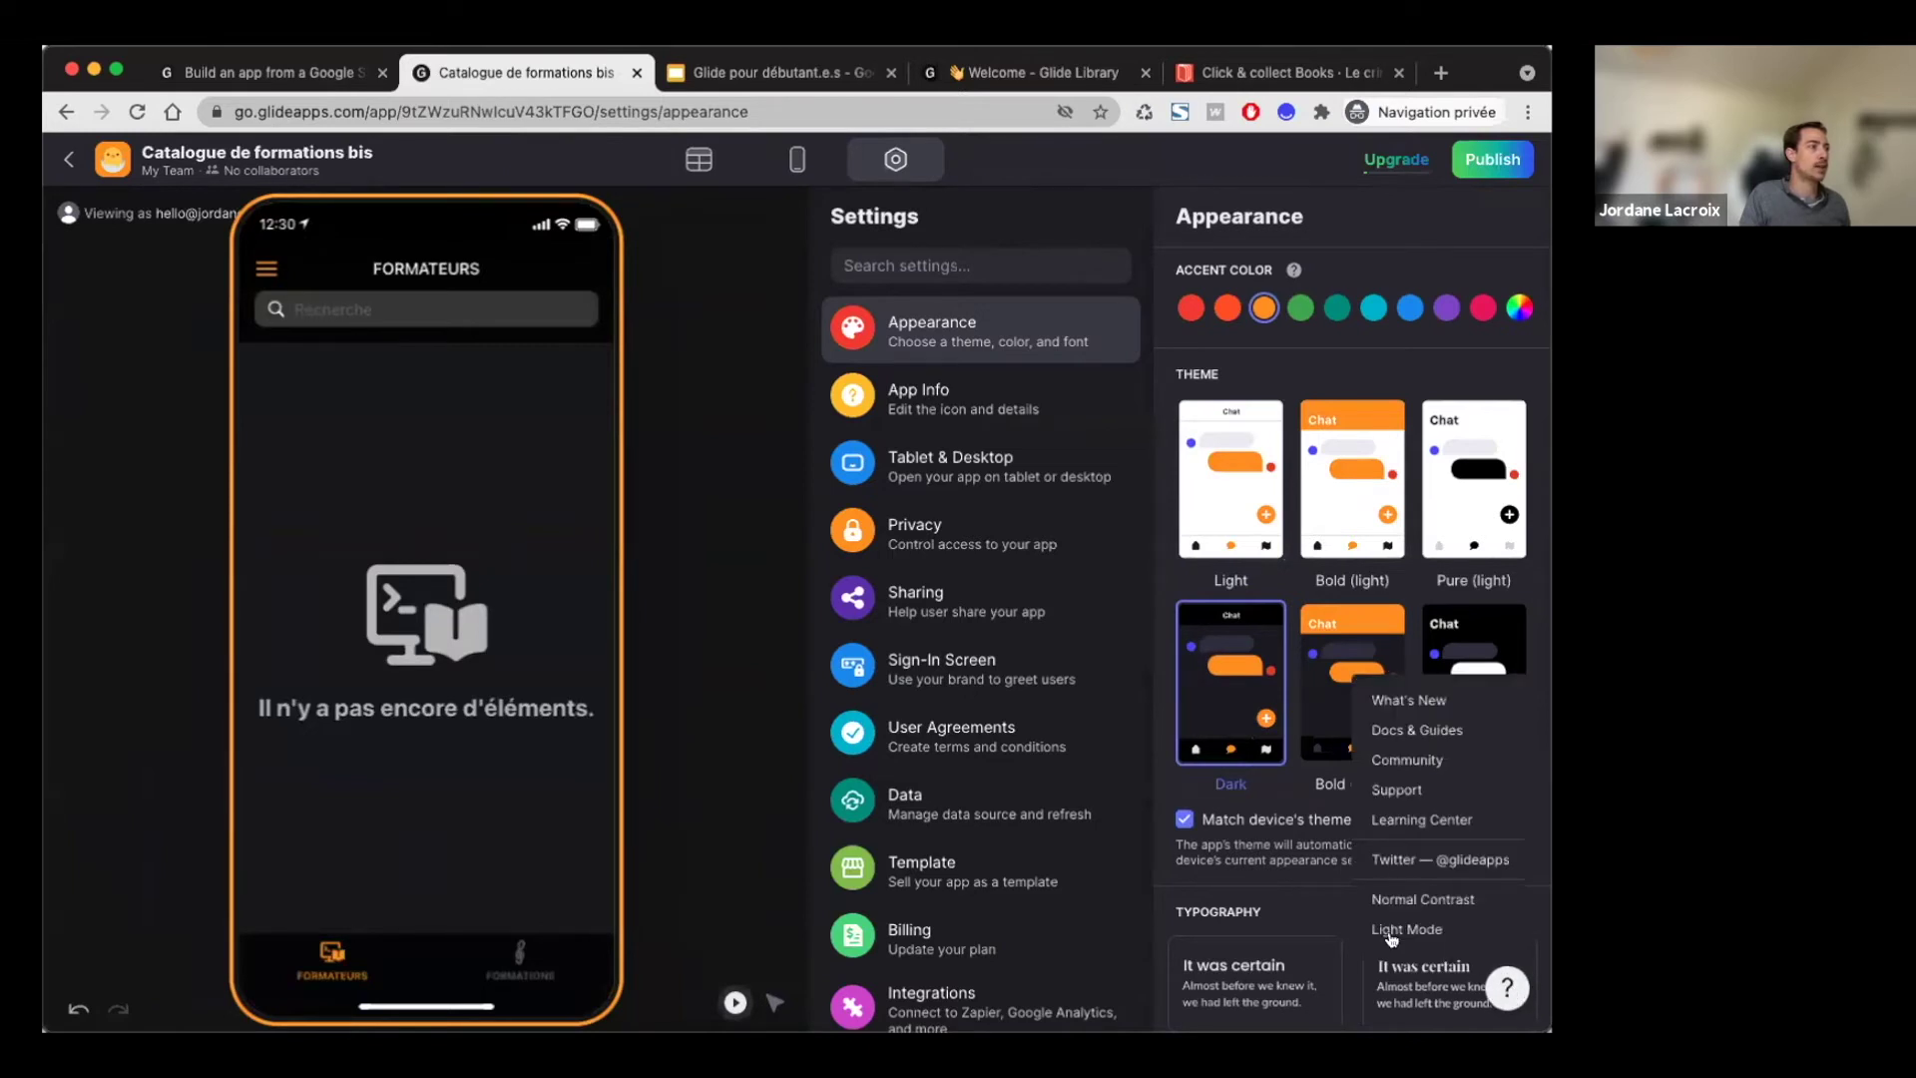
pyautogui.click(1508, 991)
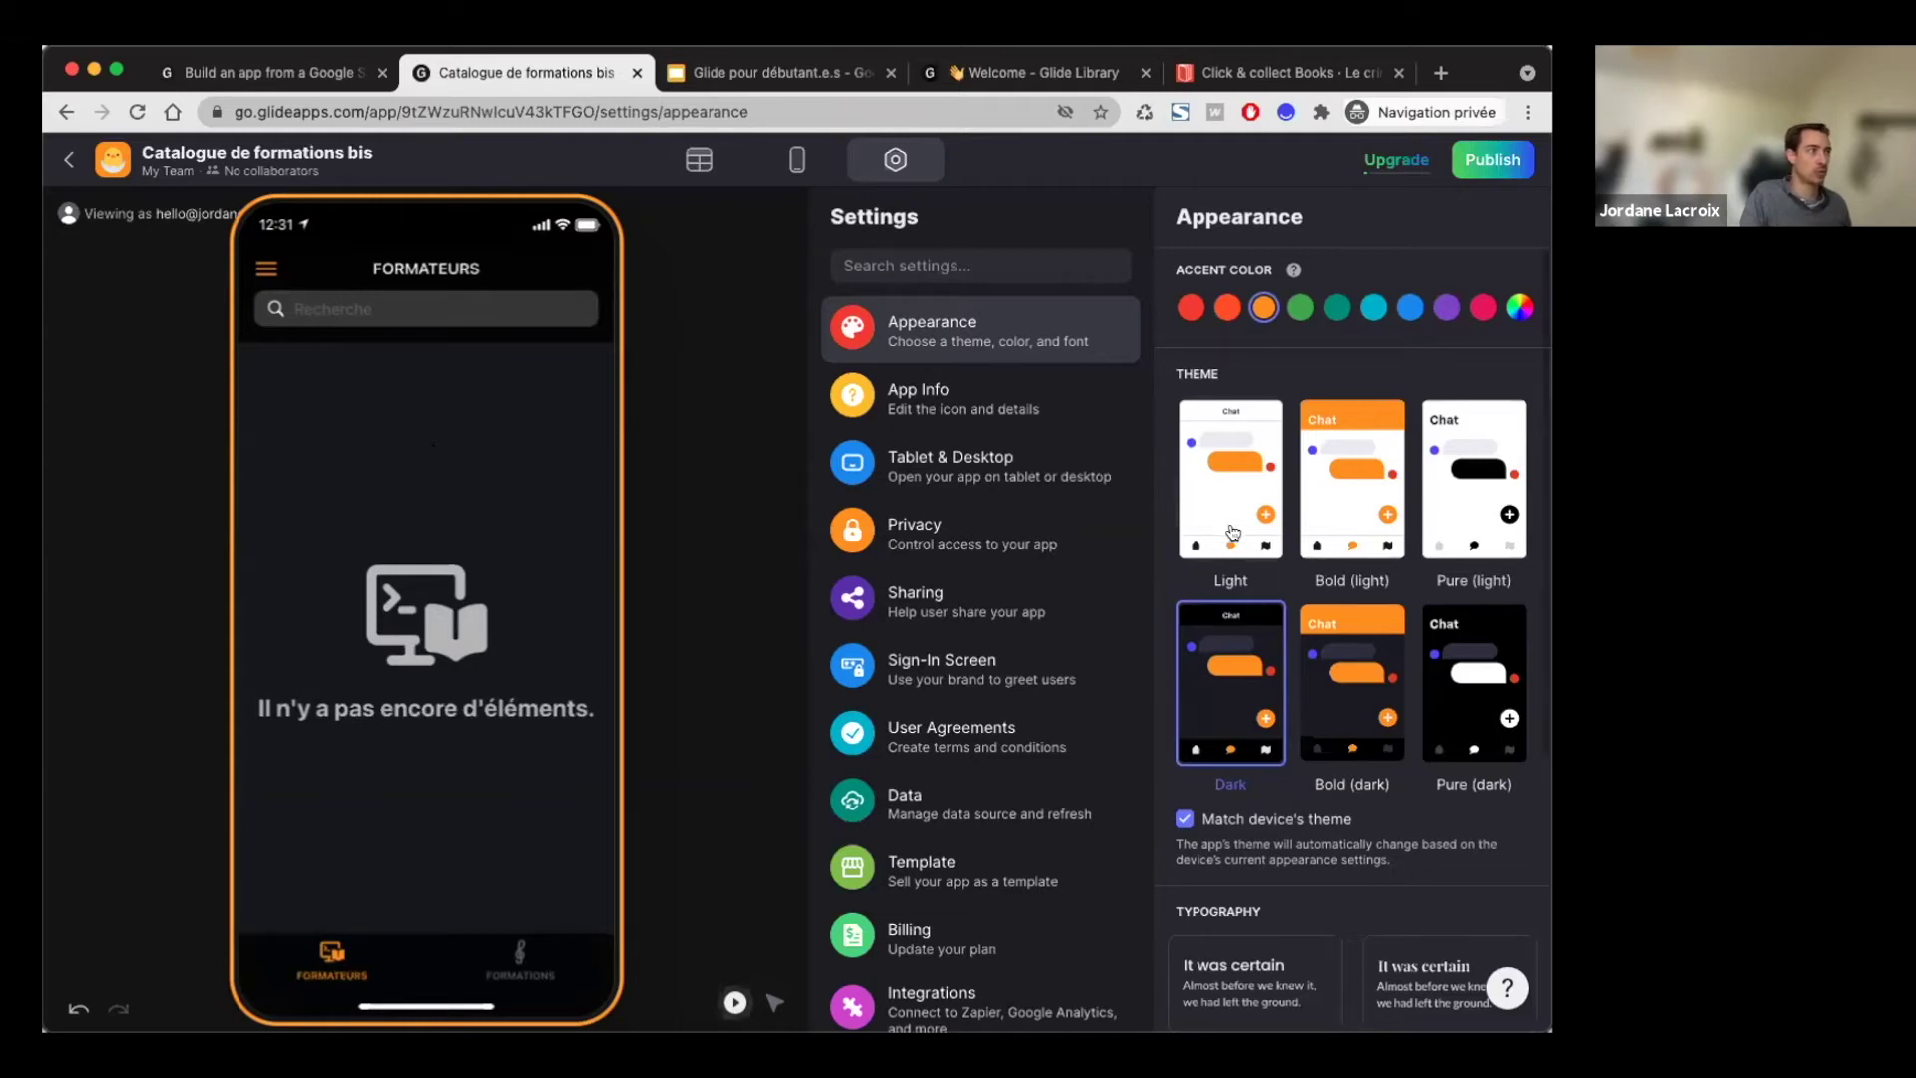
# Step: Switch the tab labels off and on again in the appearance settings, and return to the layout editor
pyautogui.scroll(-5, 1250, 848)
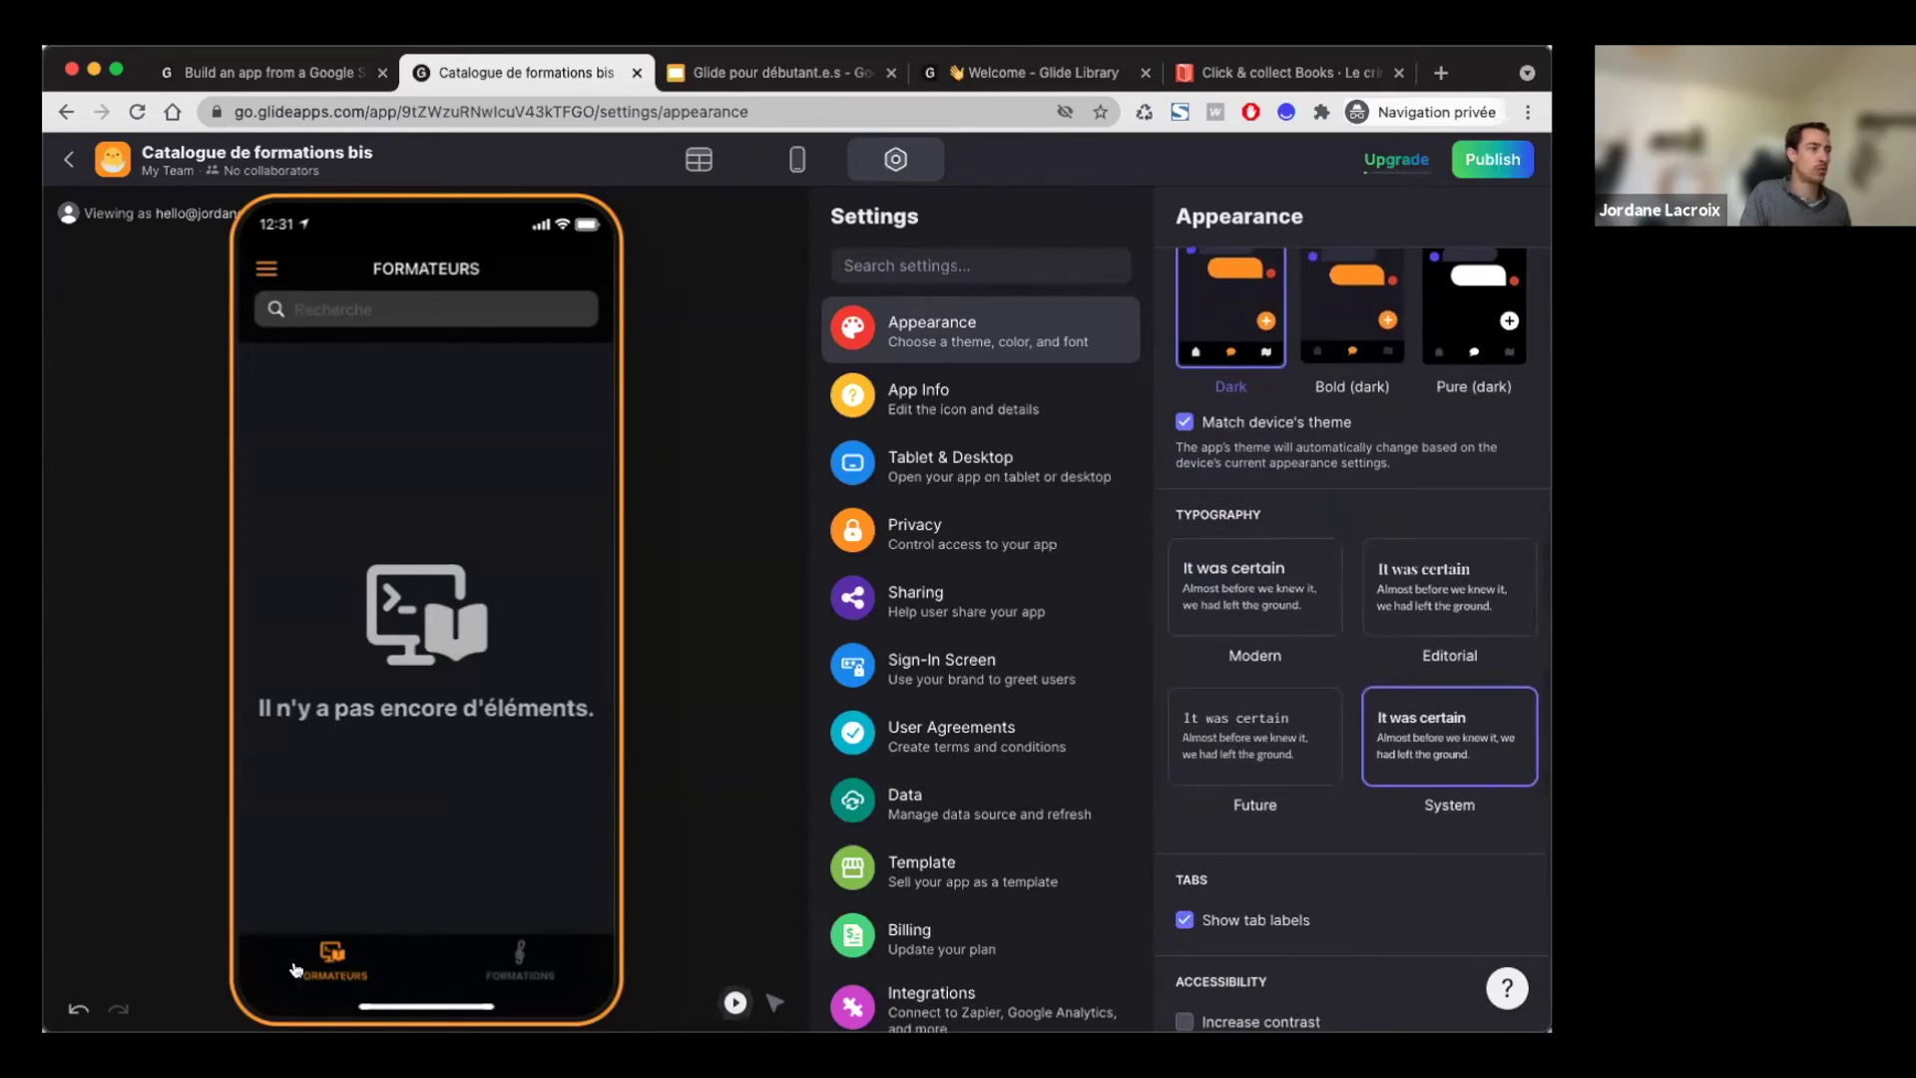
pyautogui.click(1185, 920)
pyautogui.click(1183, 920)
pyautogui.click(1183, 920)
pyautogui.click(1183, 920)
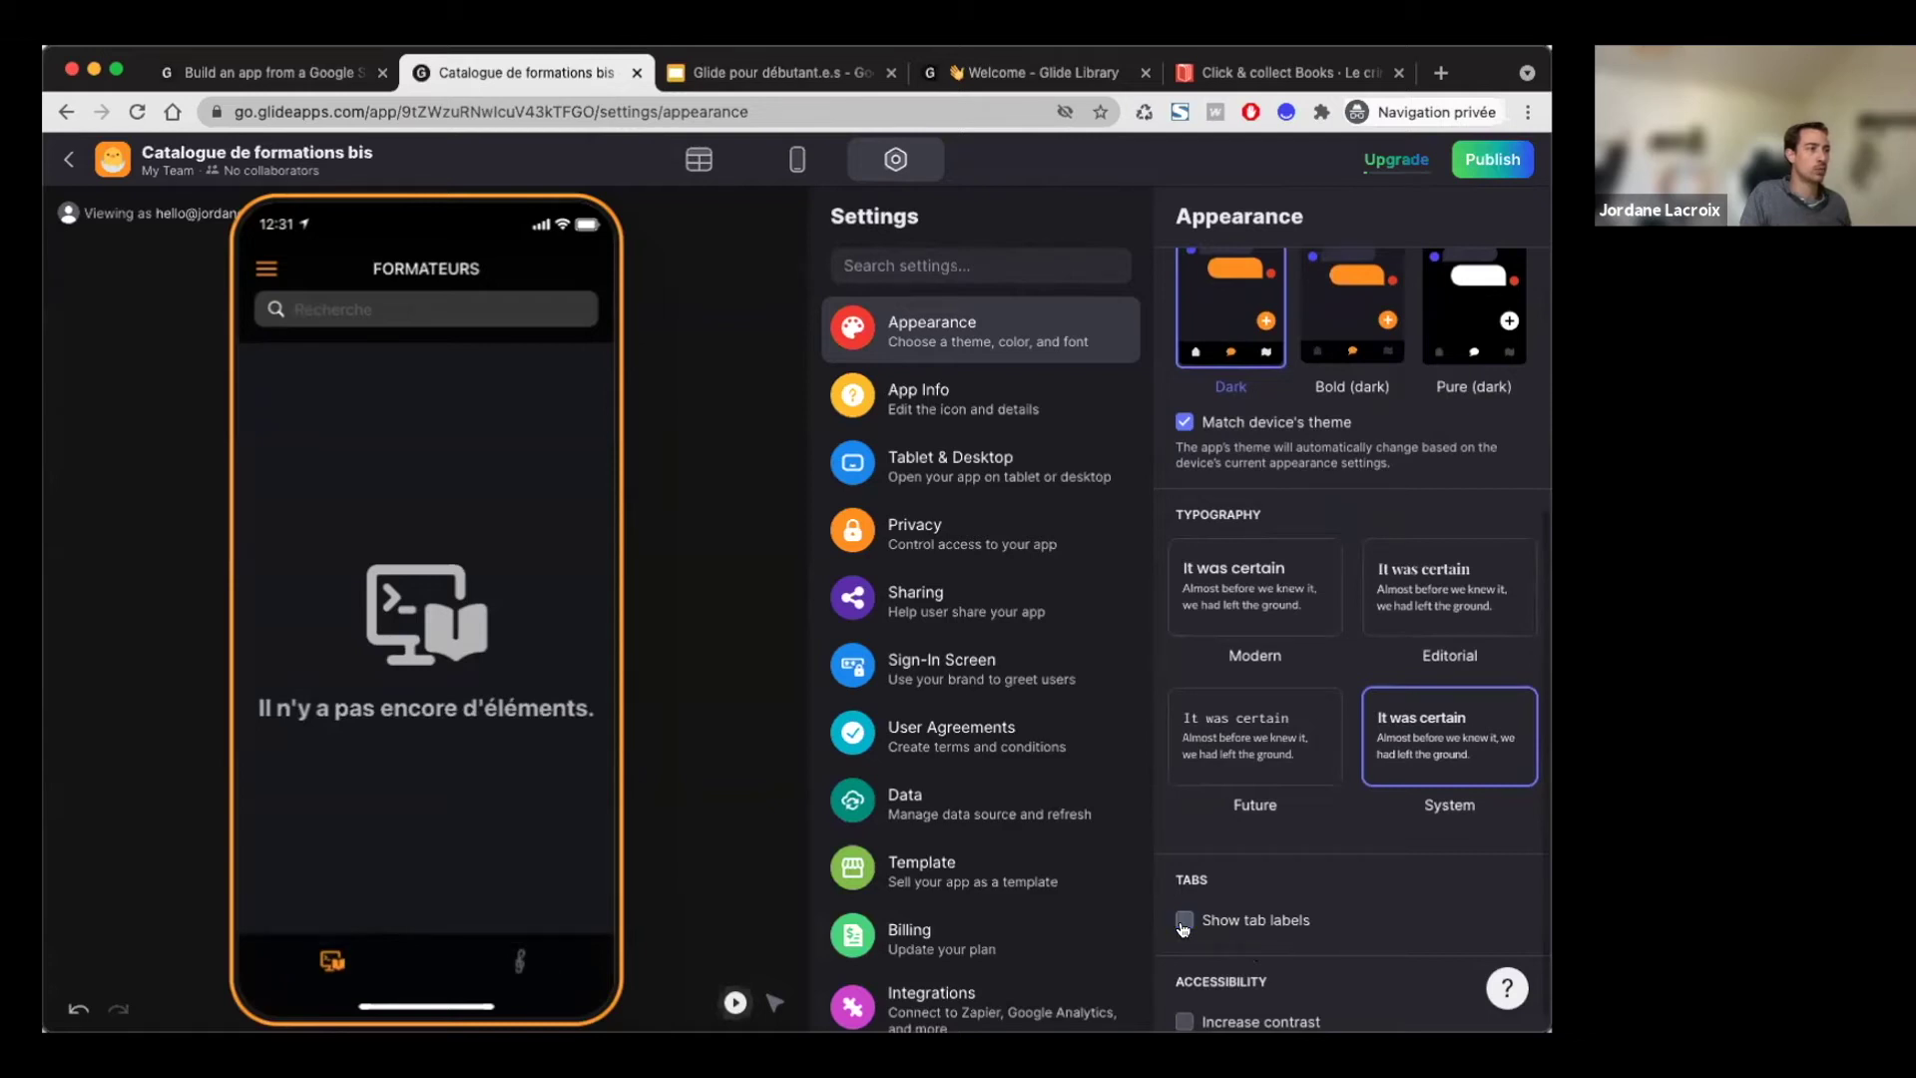
pyautogui.scroll(5, 1337, 399)
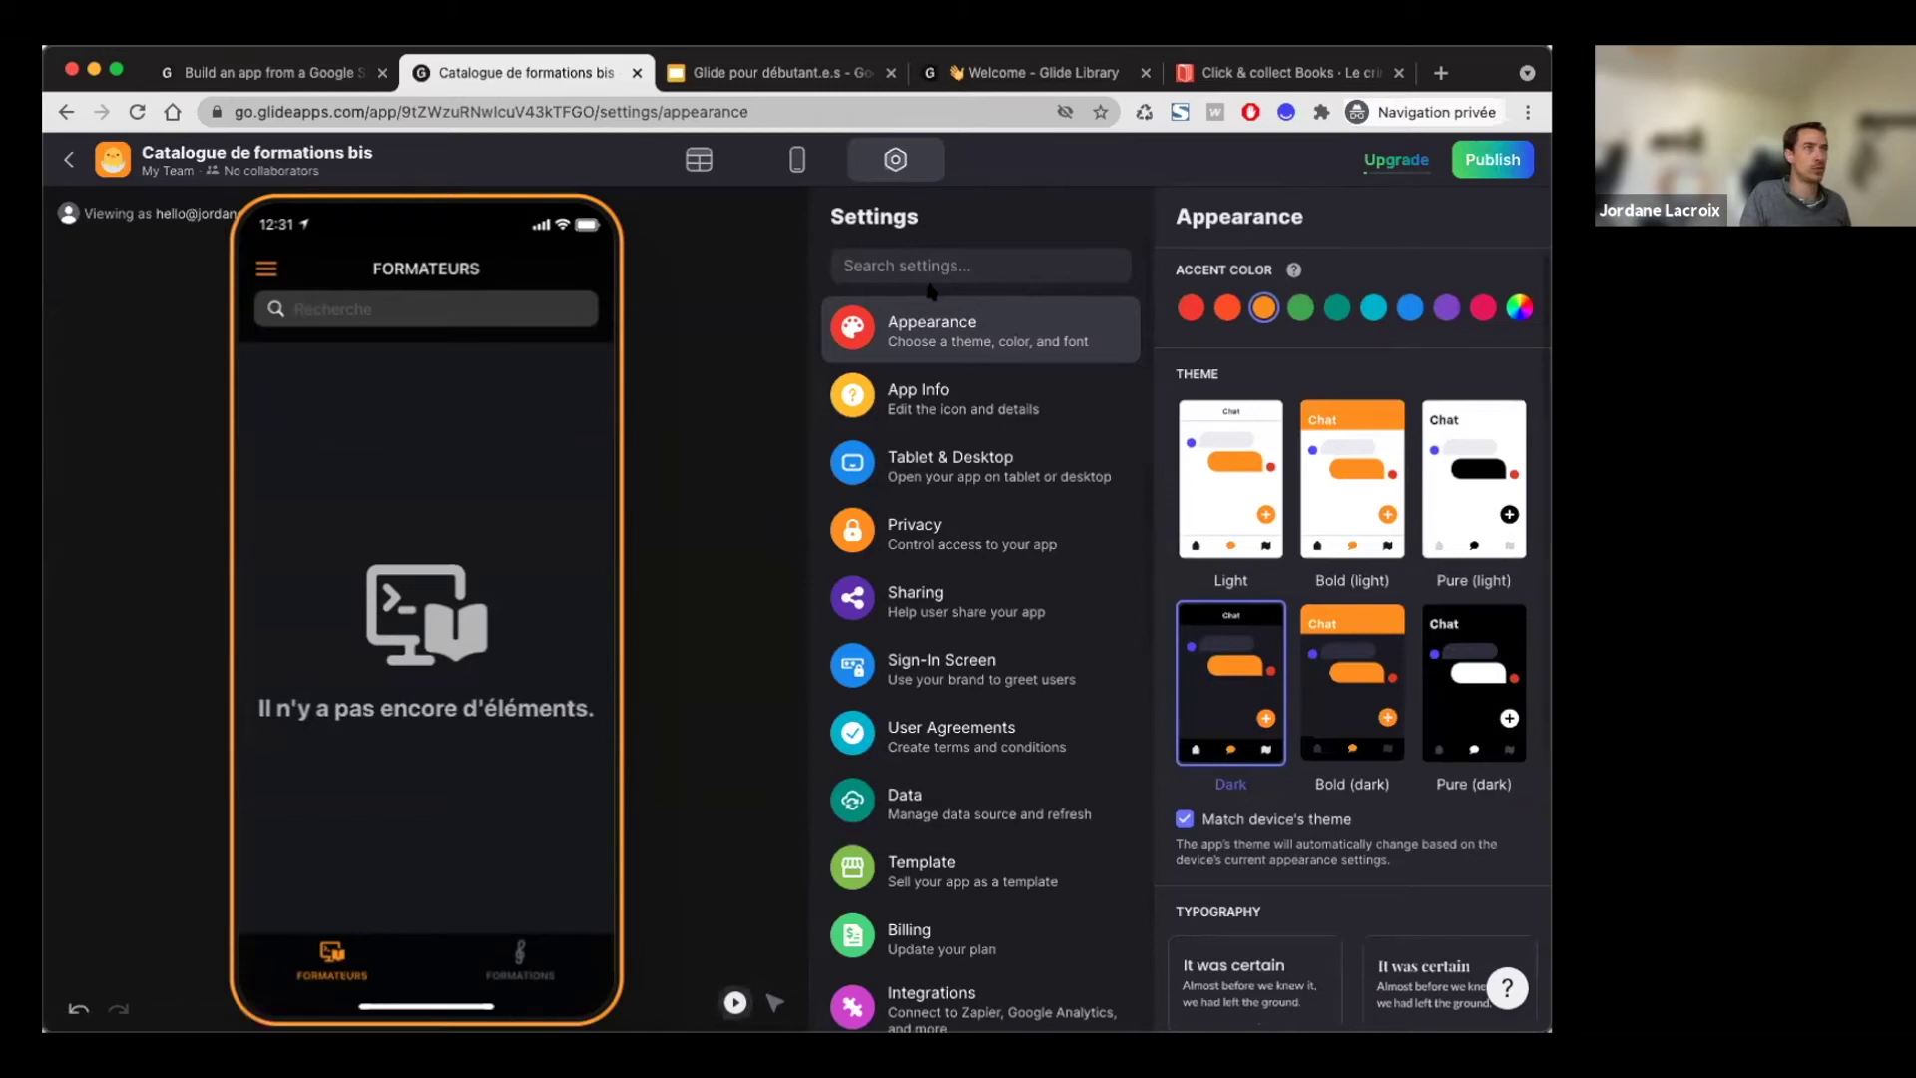
pyautogui.click(798, 160)
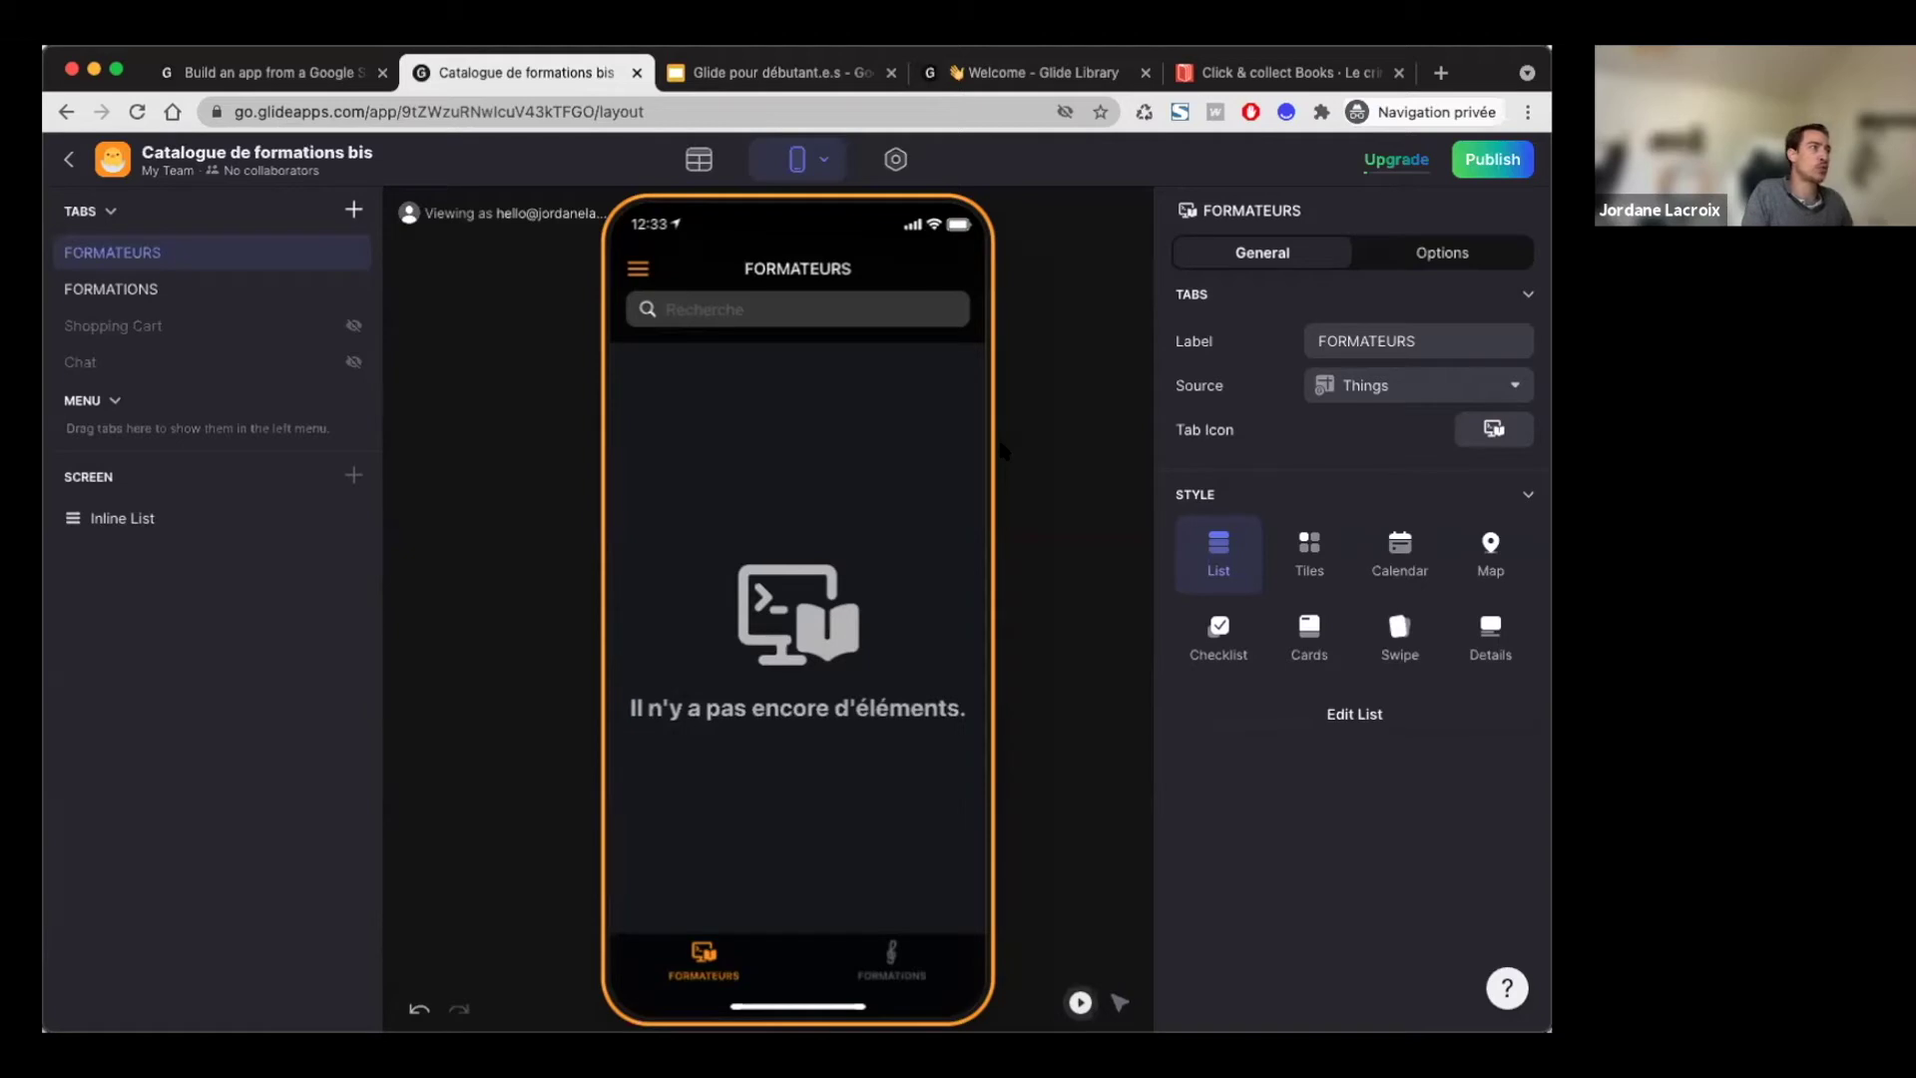
# Step: Switch to the Glide Library documentation, search for "notifica", and open the Notifications article
pyautogui.click(1003, 78)
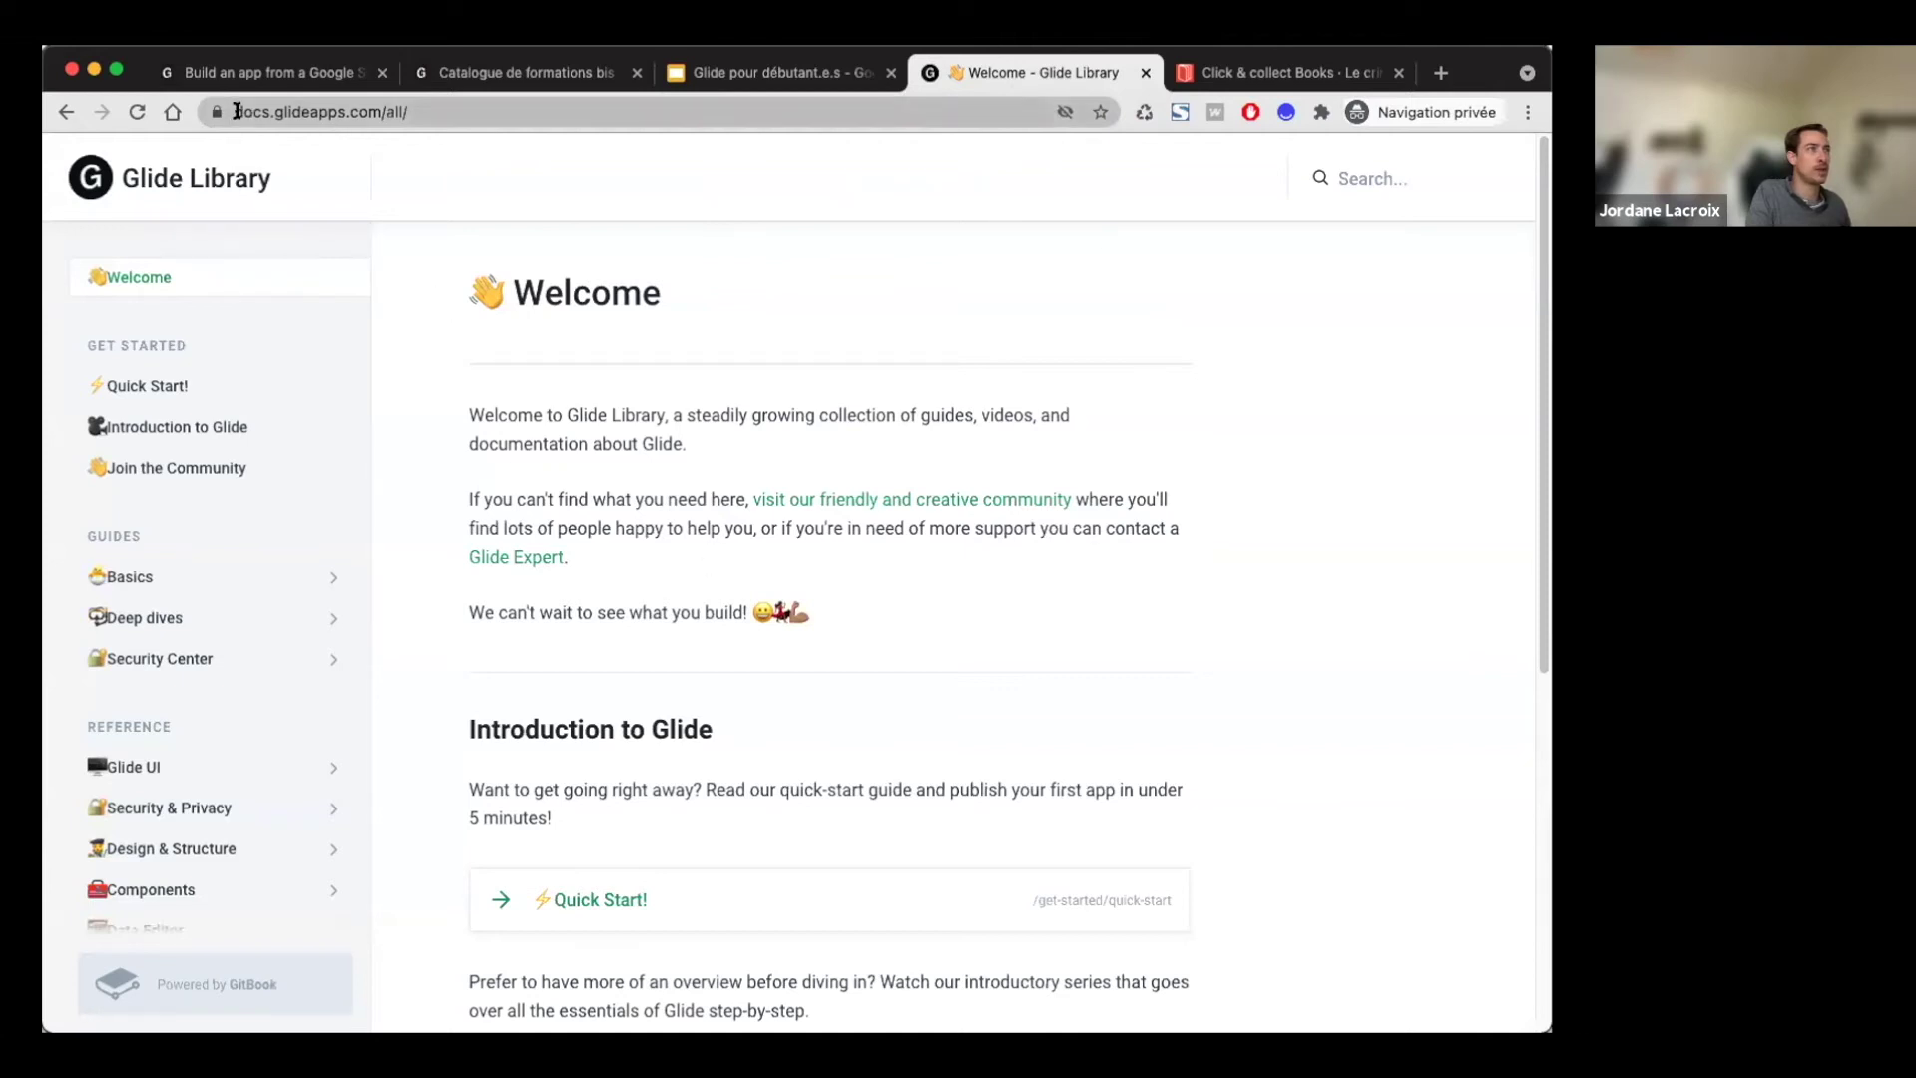
pyautogui.click(1317, 178)
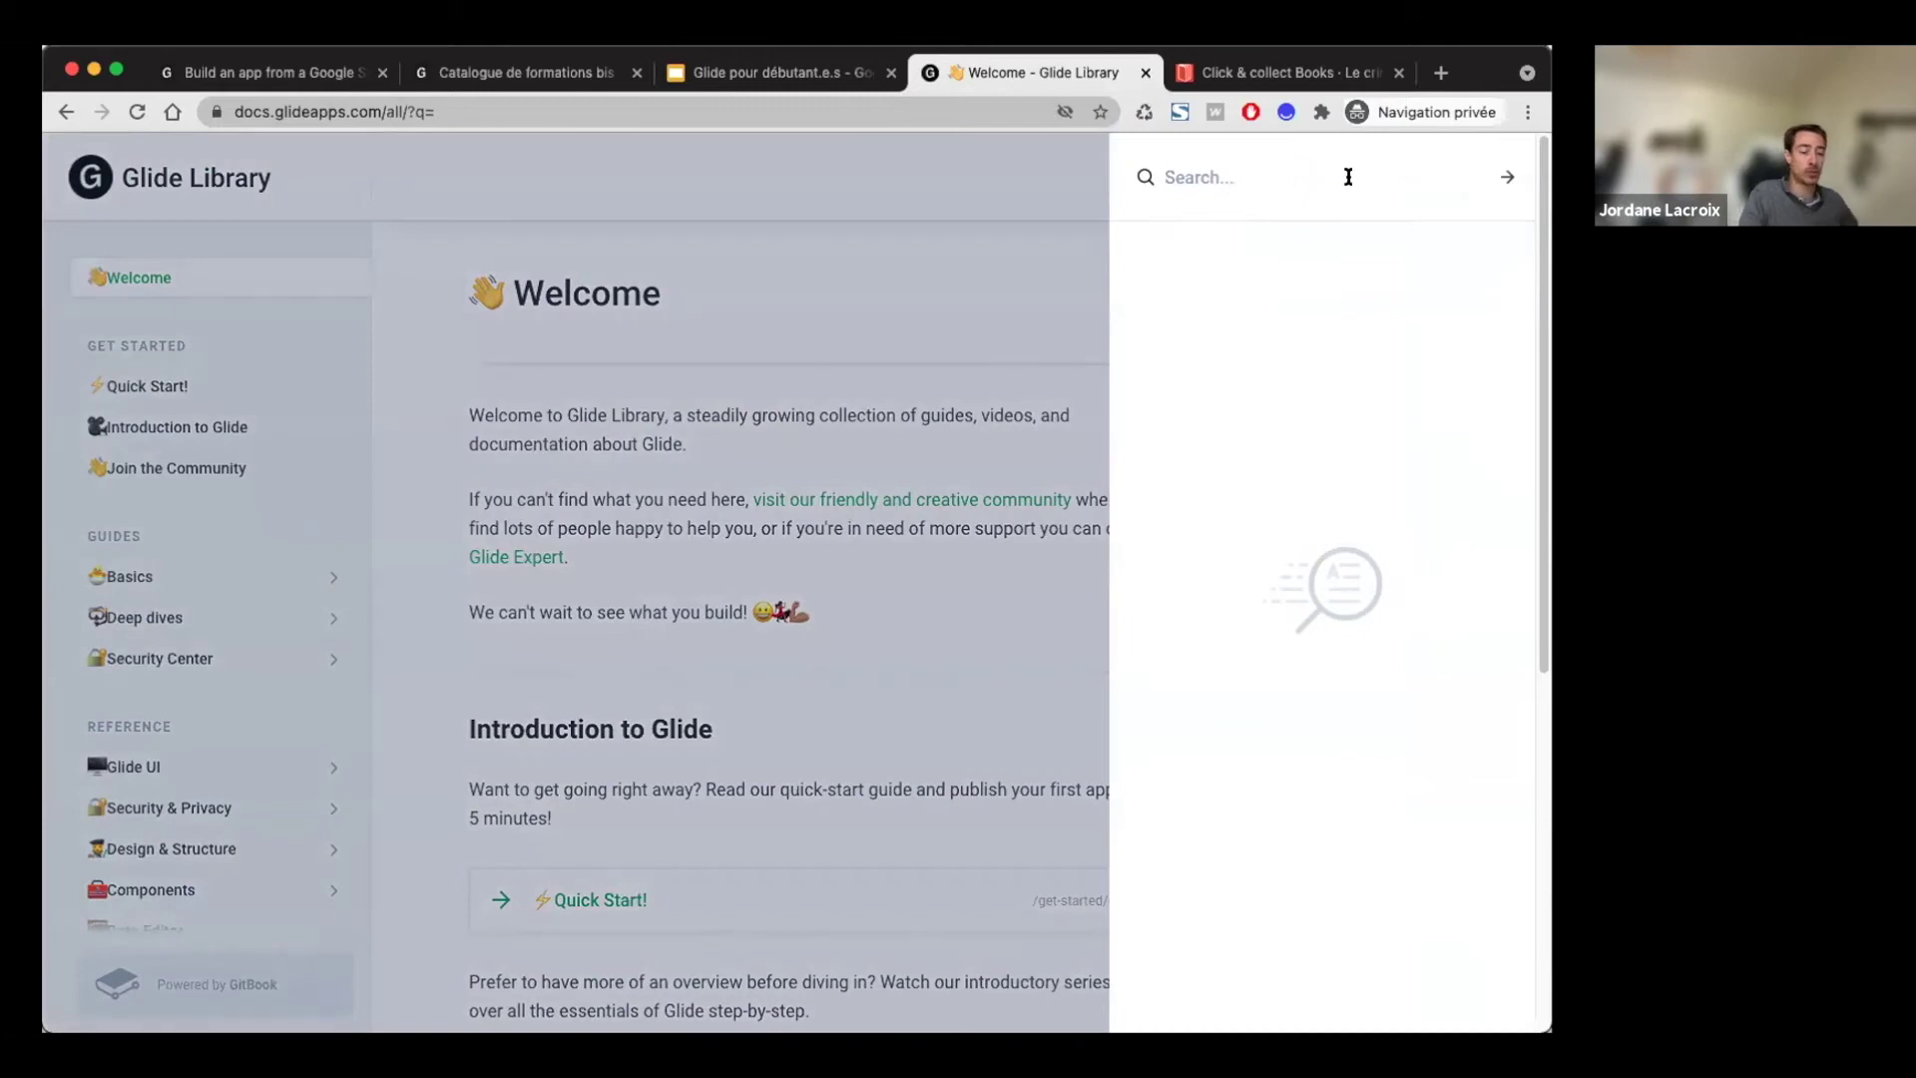
pyautogui.write('notifica')
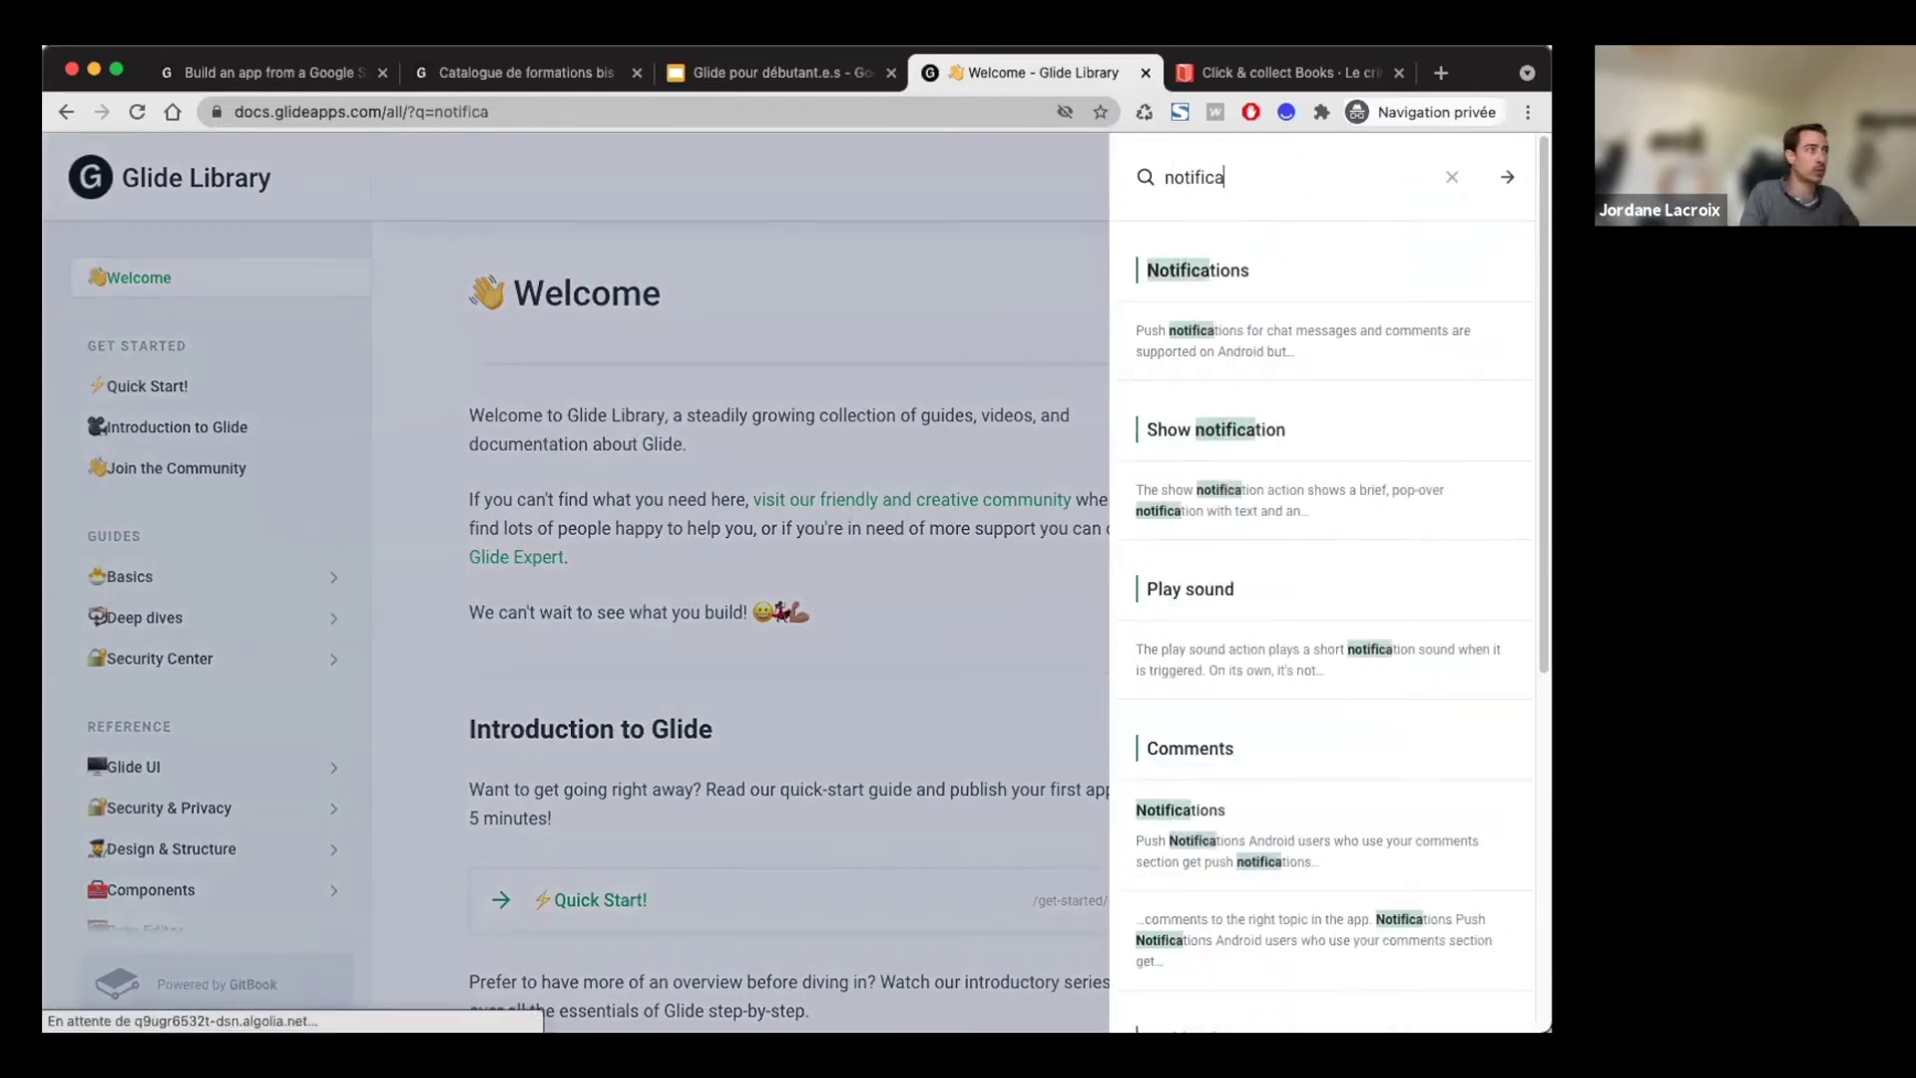
pyautogui.click(1253, 273)
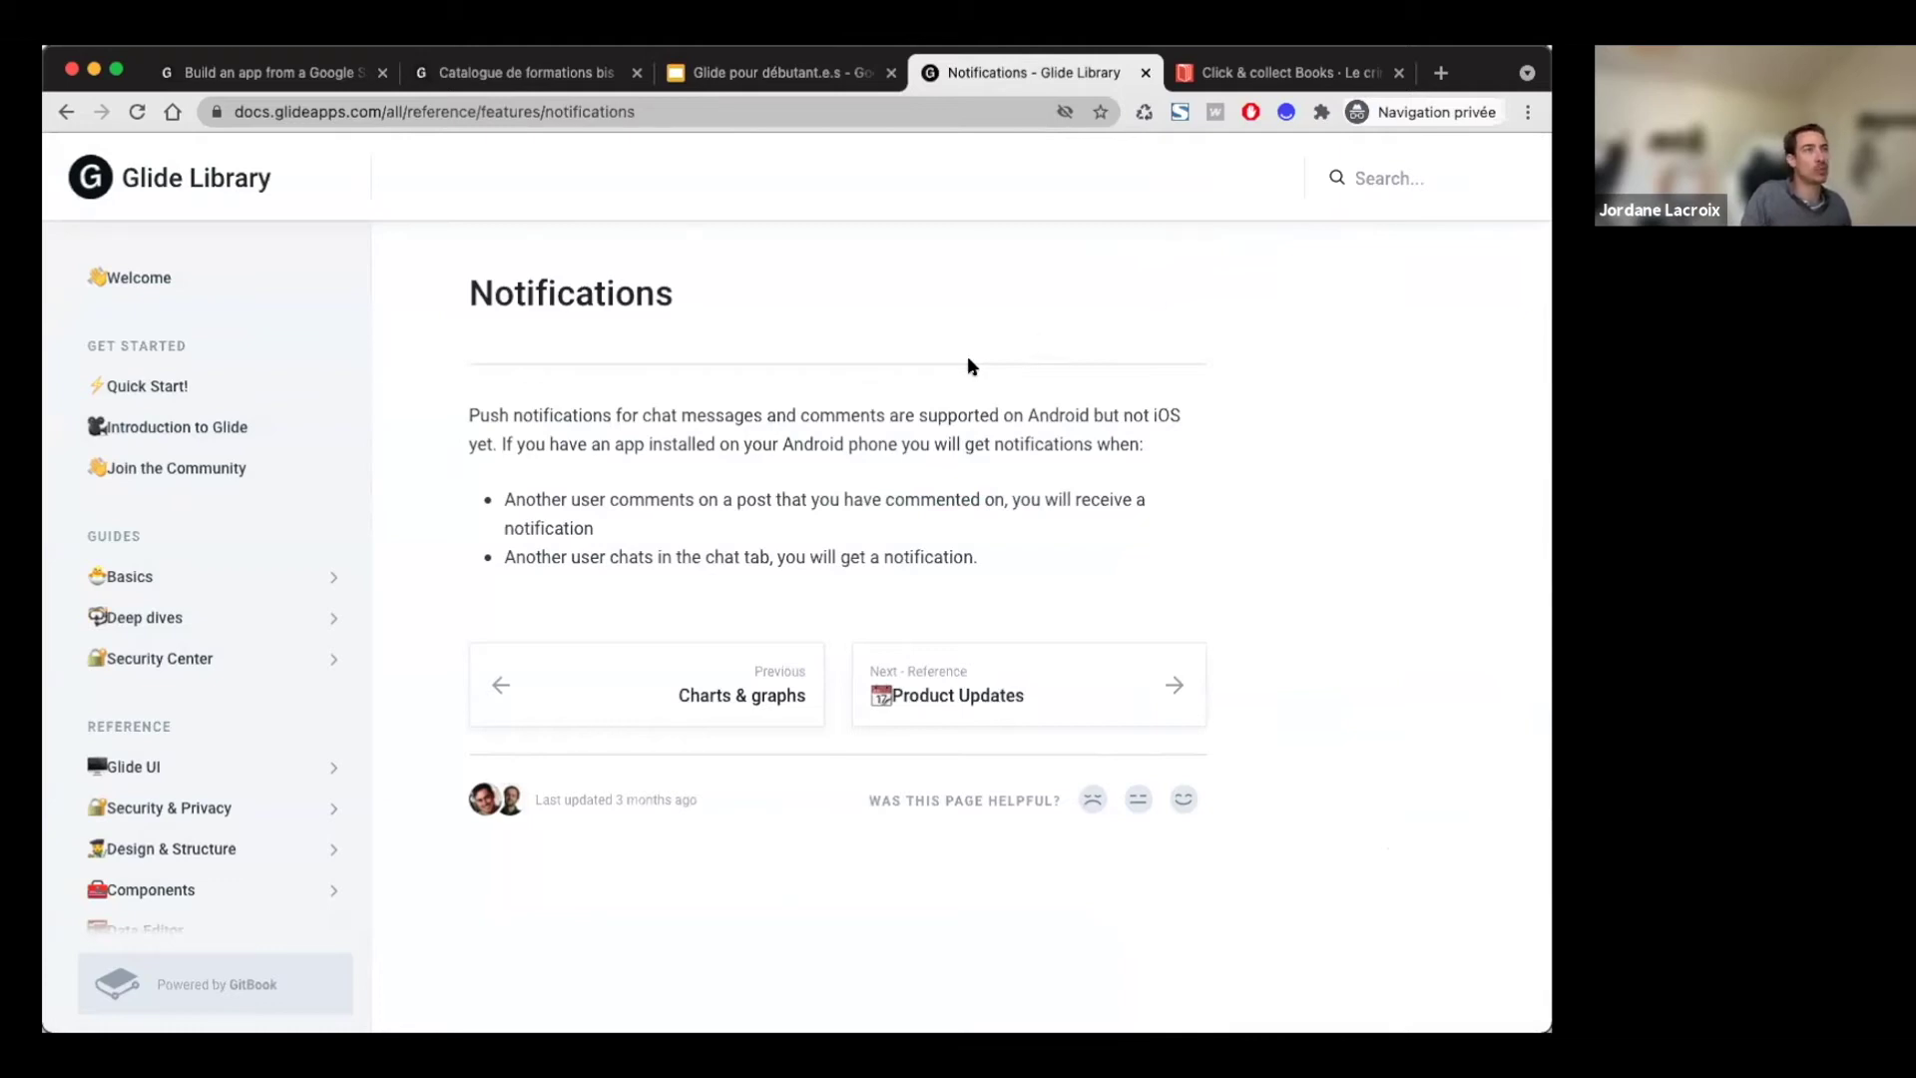
# Step: Read the Join the Community page in the Glide Library, and return to the Catalogue de formations bis app editor
pyautogui.click(203, 473)
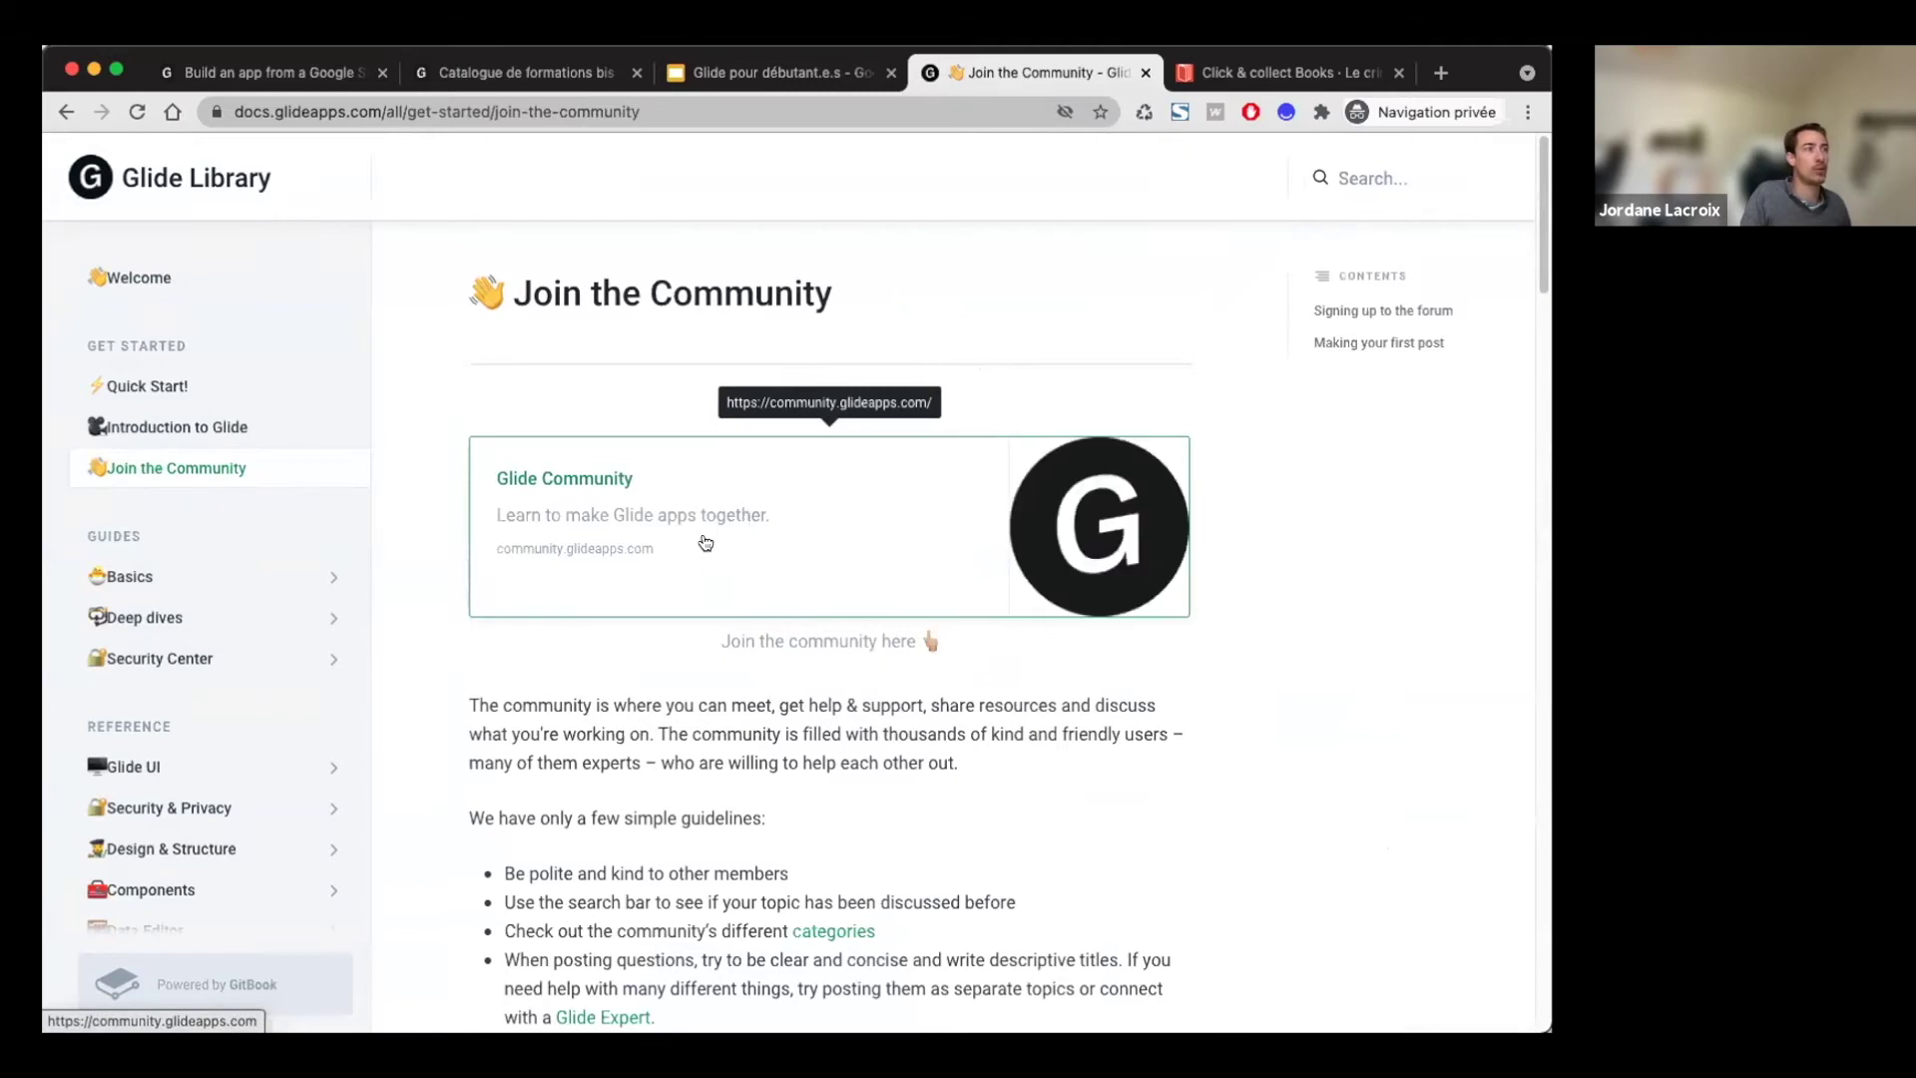
pyautogui.scroll(-3, 706, 543)
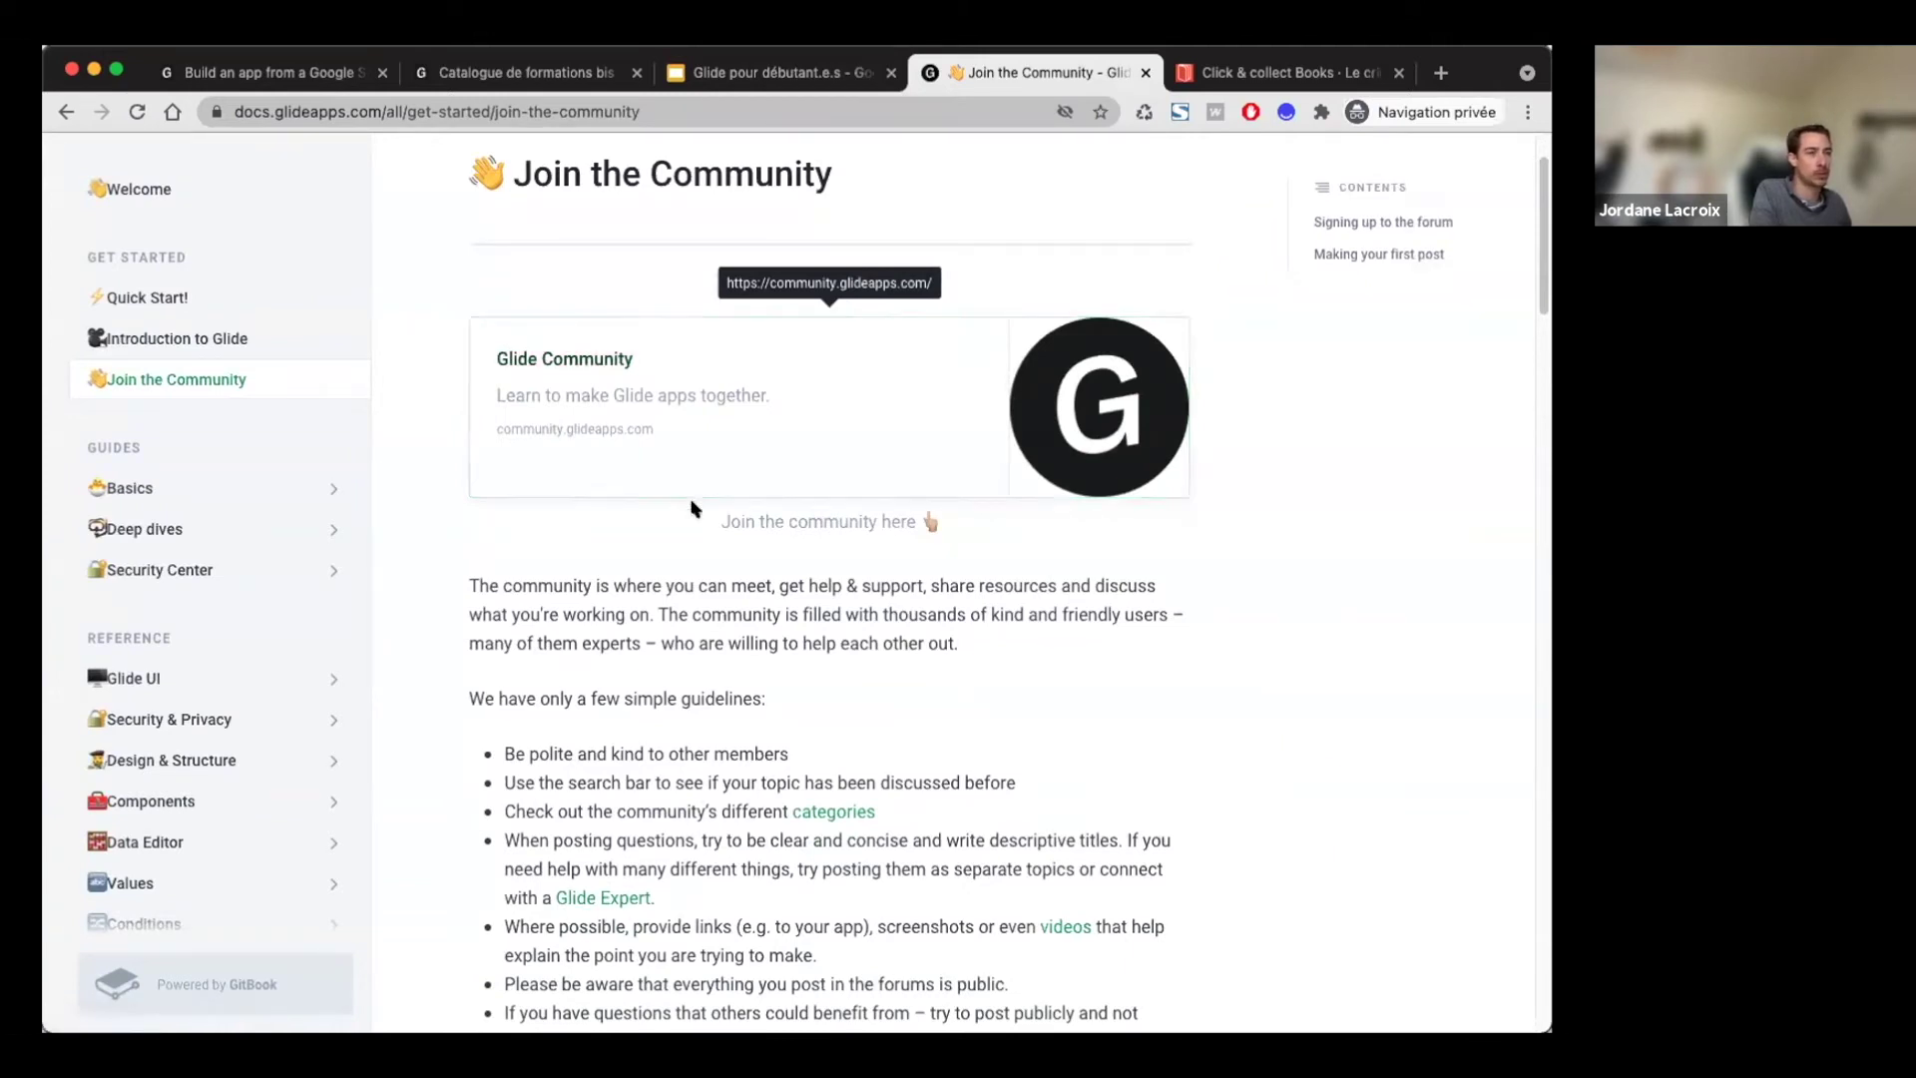
pyautogui.scroll(2, 696, 511)
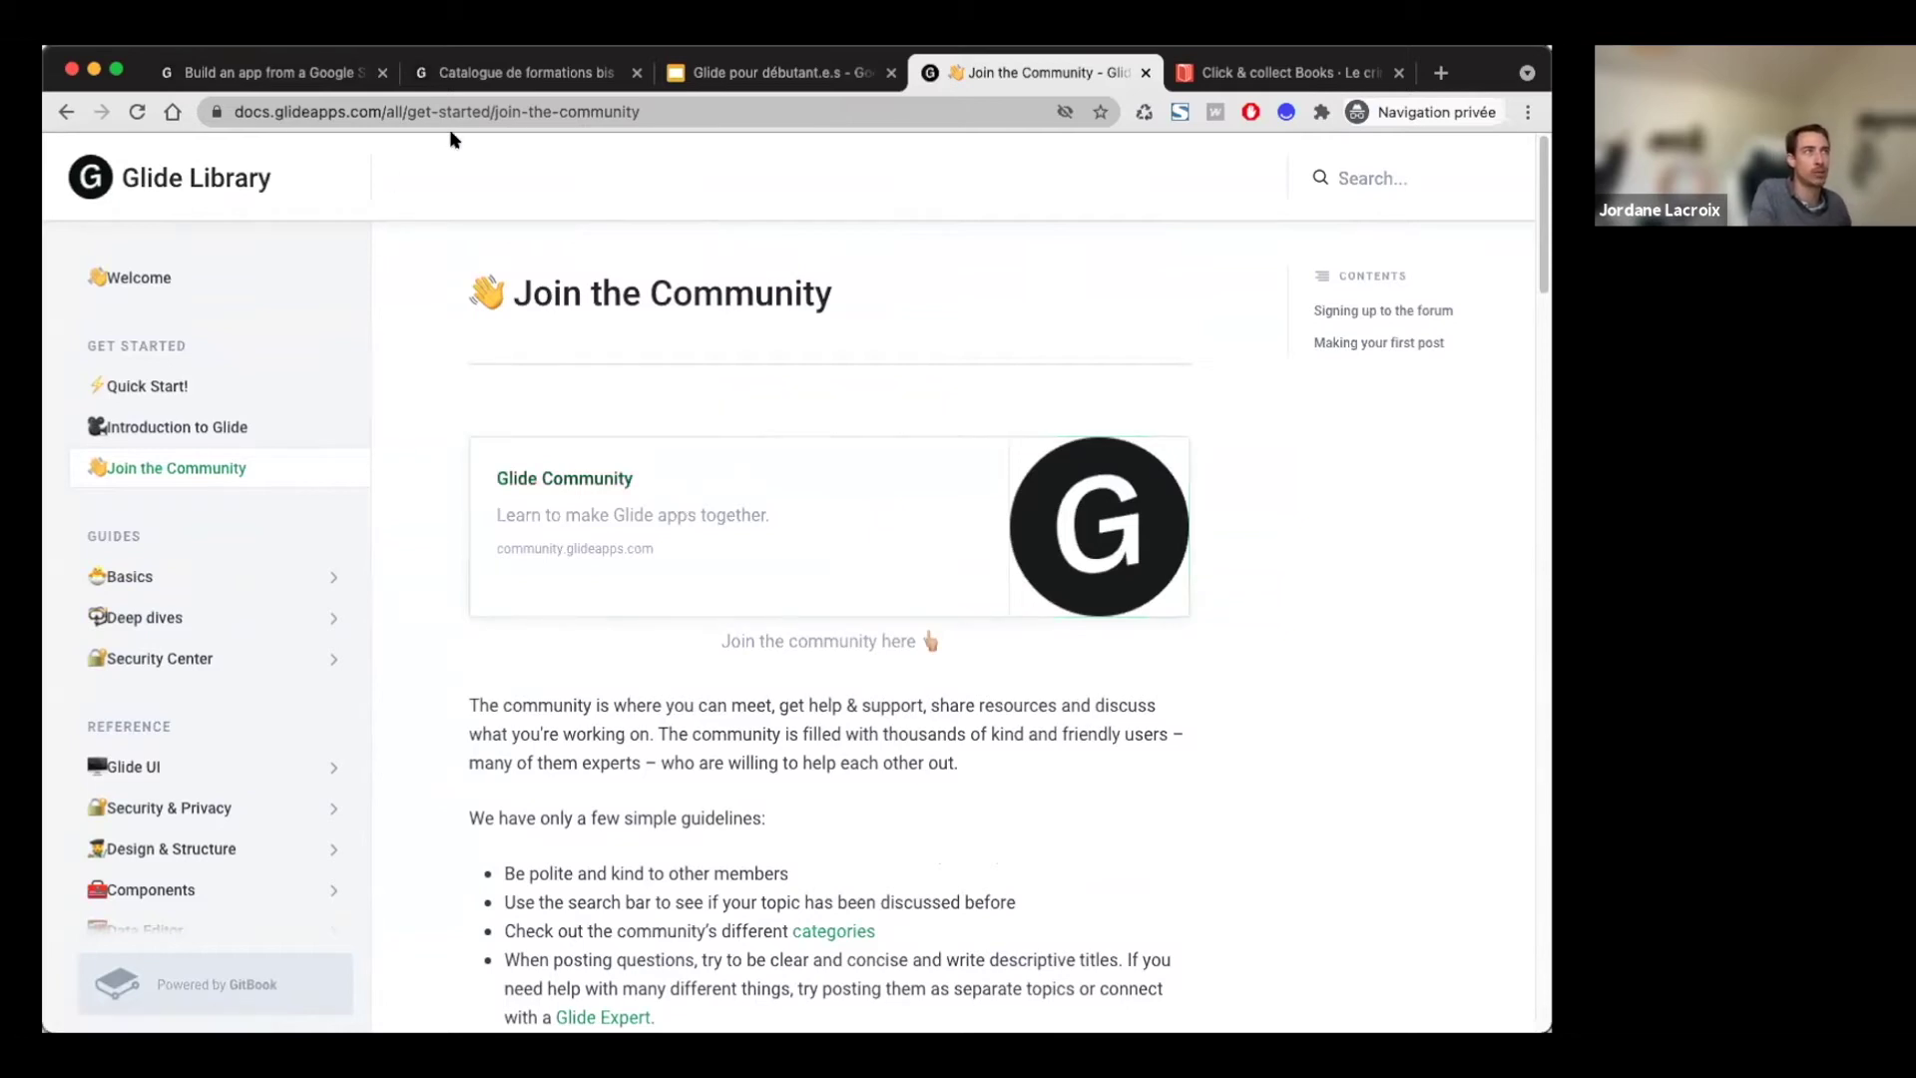
pyautogui.click(280, 87)
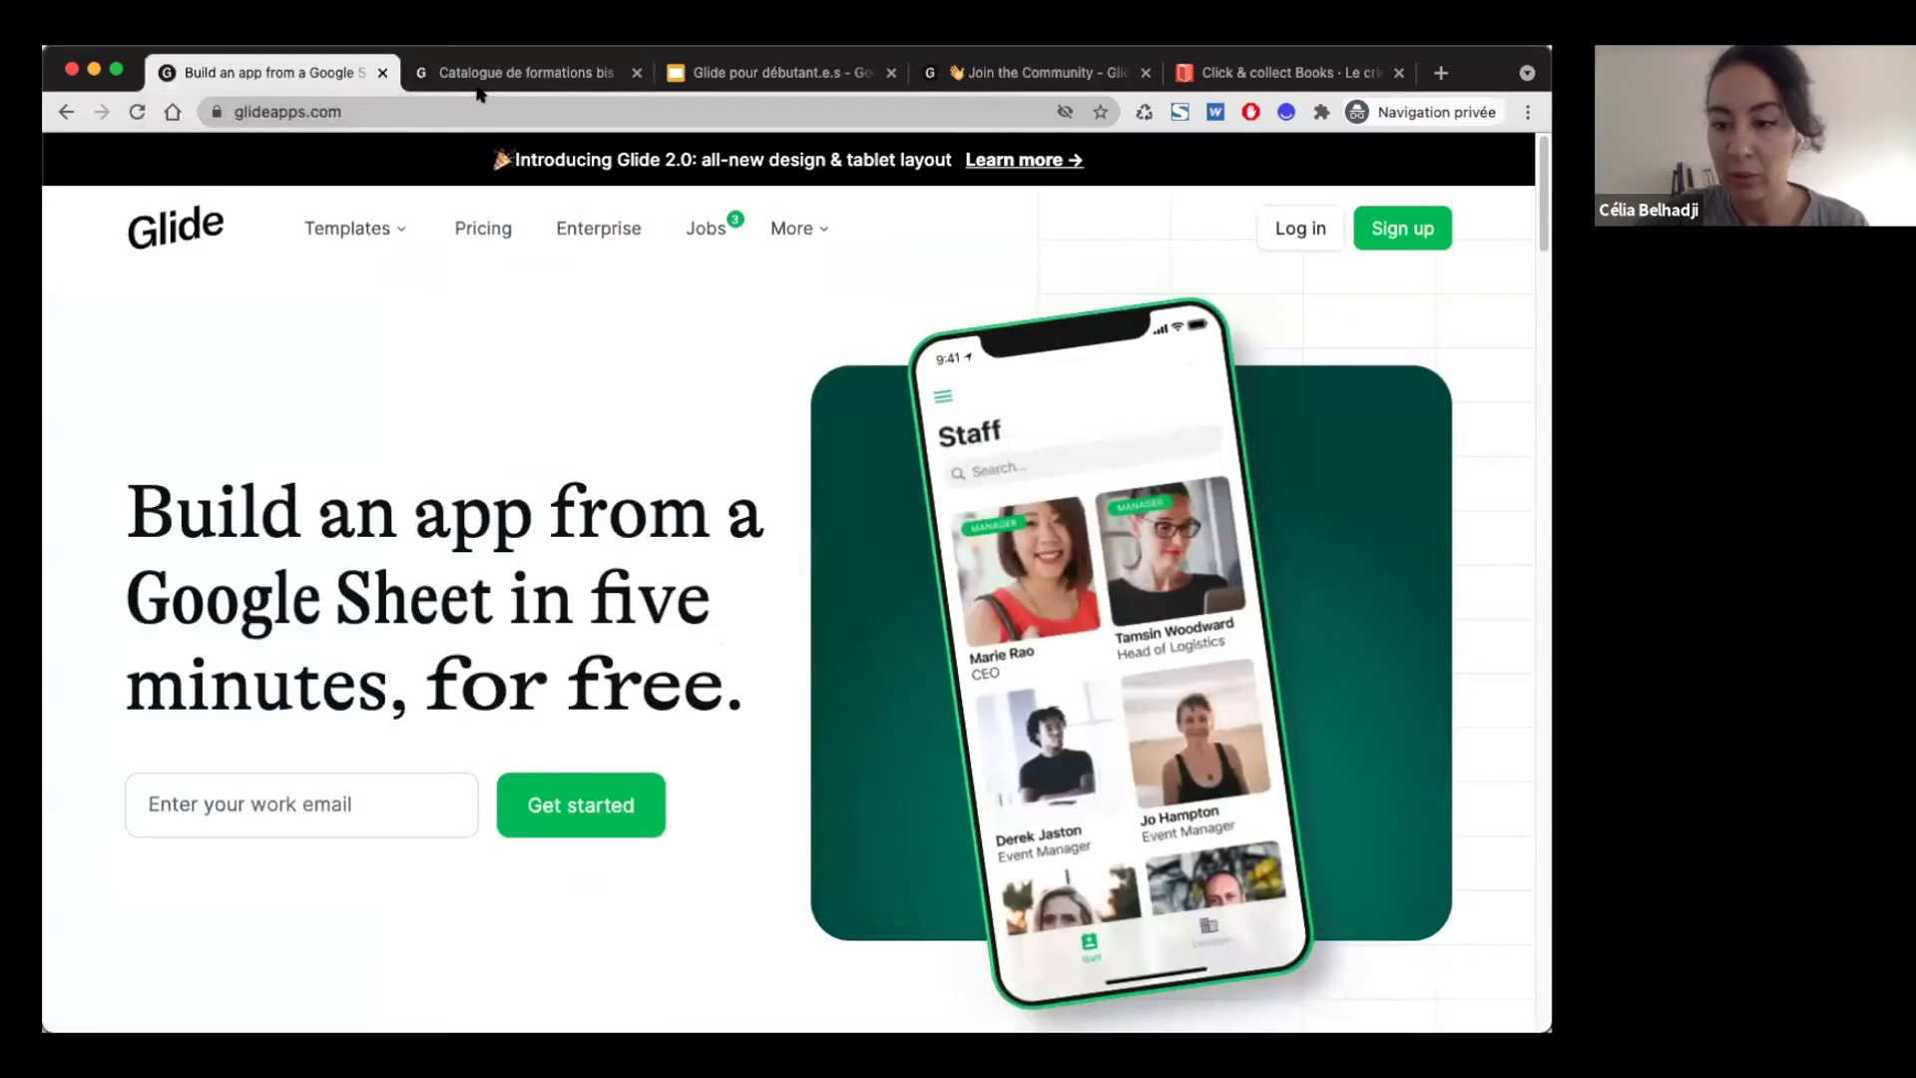
pyautogui.click(487, 88)
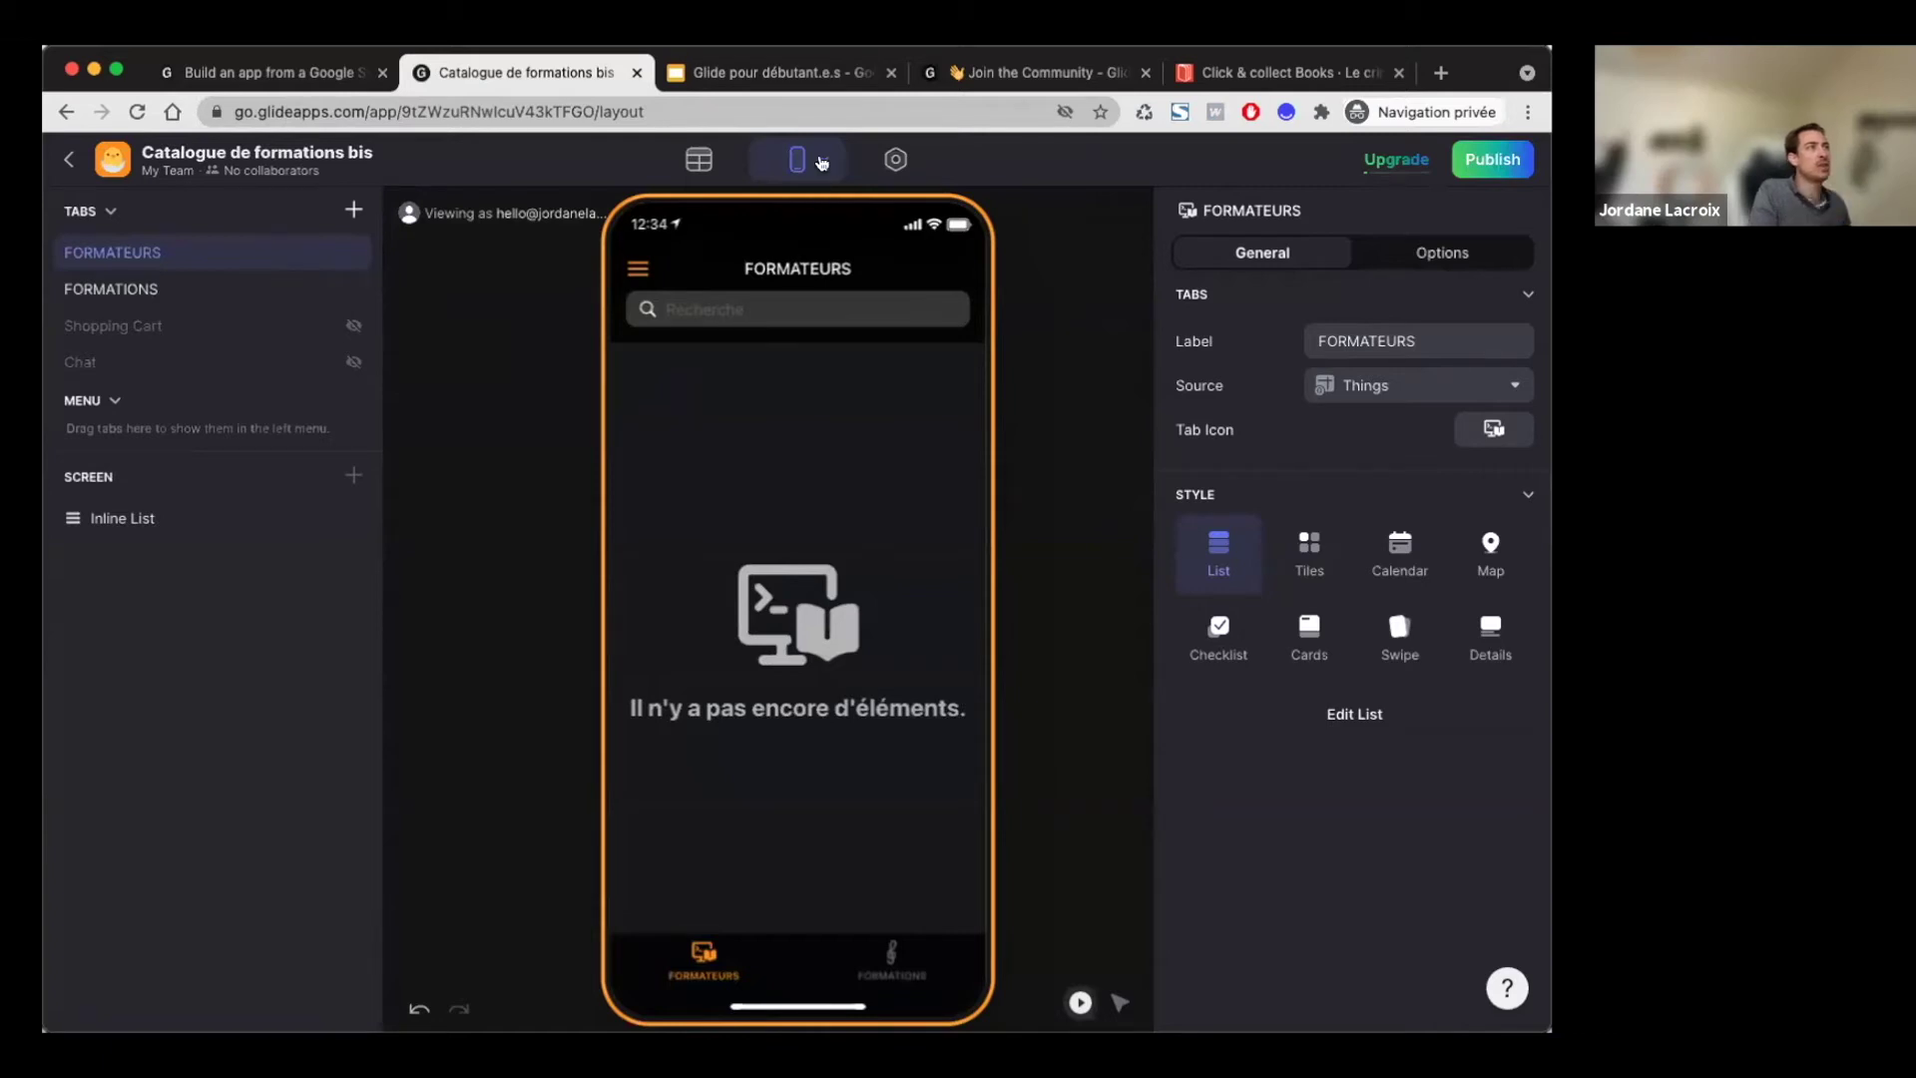
# Step: Preview the app in tablet format, restore the phone preview, and open the app's data editor
pyautogui.click(823, 160)
pyautogui.click(839, 207)
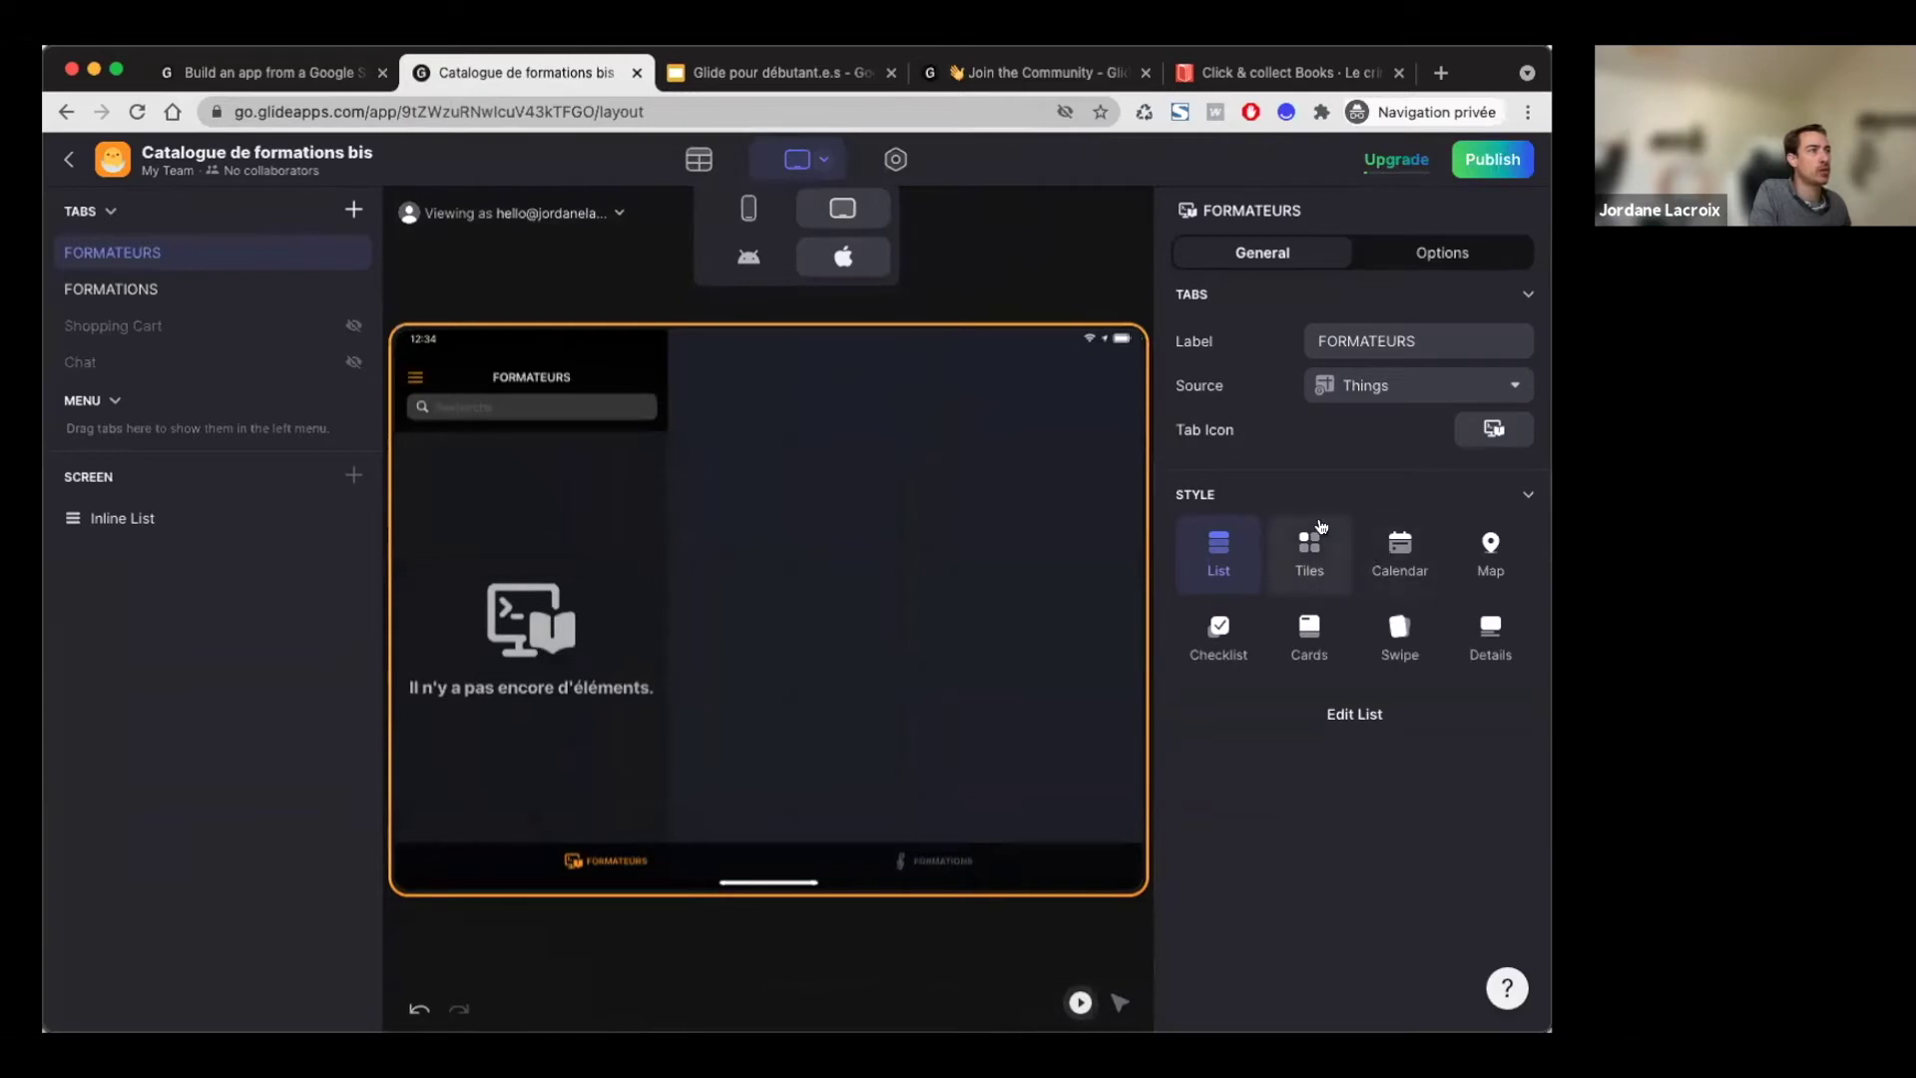
pyautogui.click(787, 161)
pyautogui.click(811, 162)
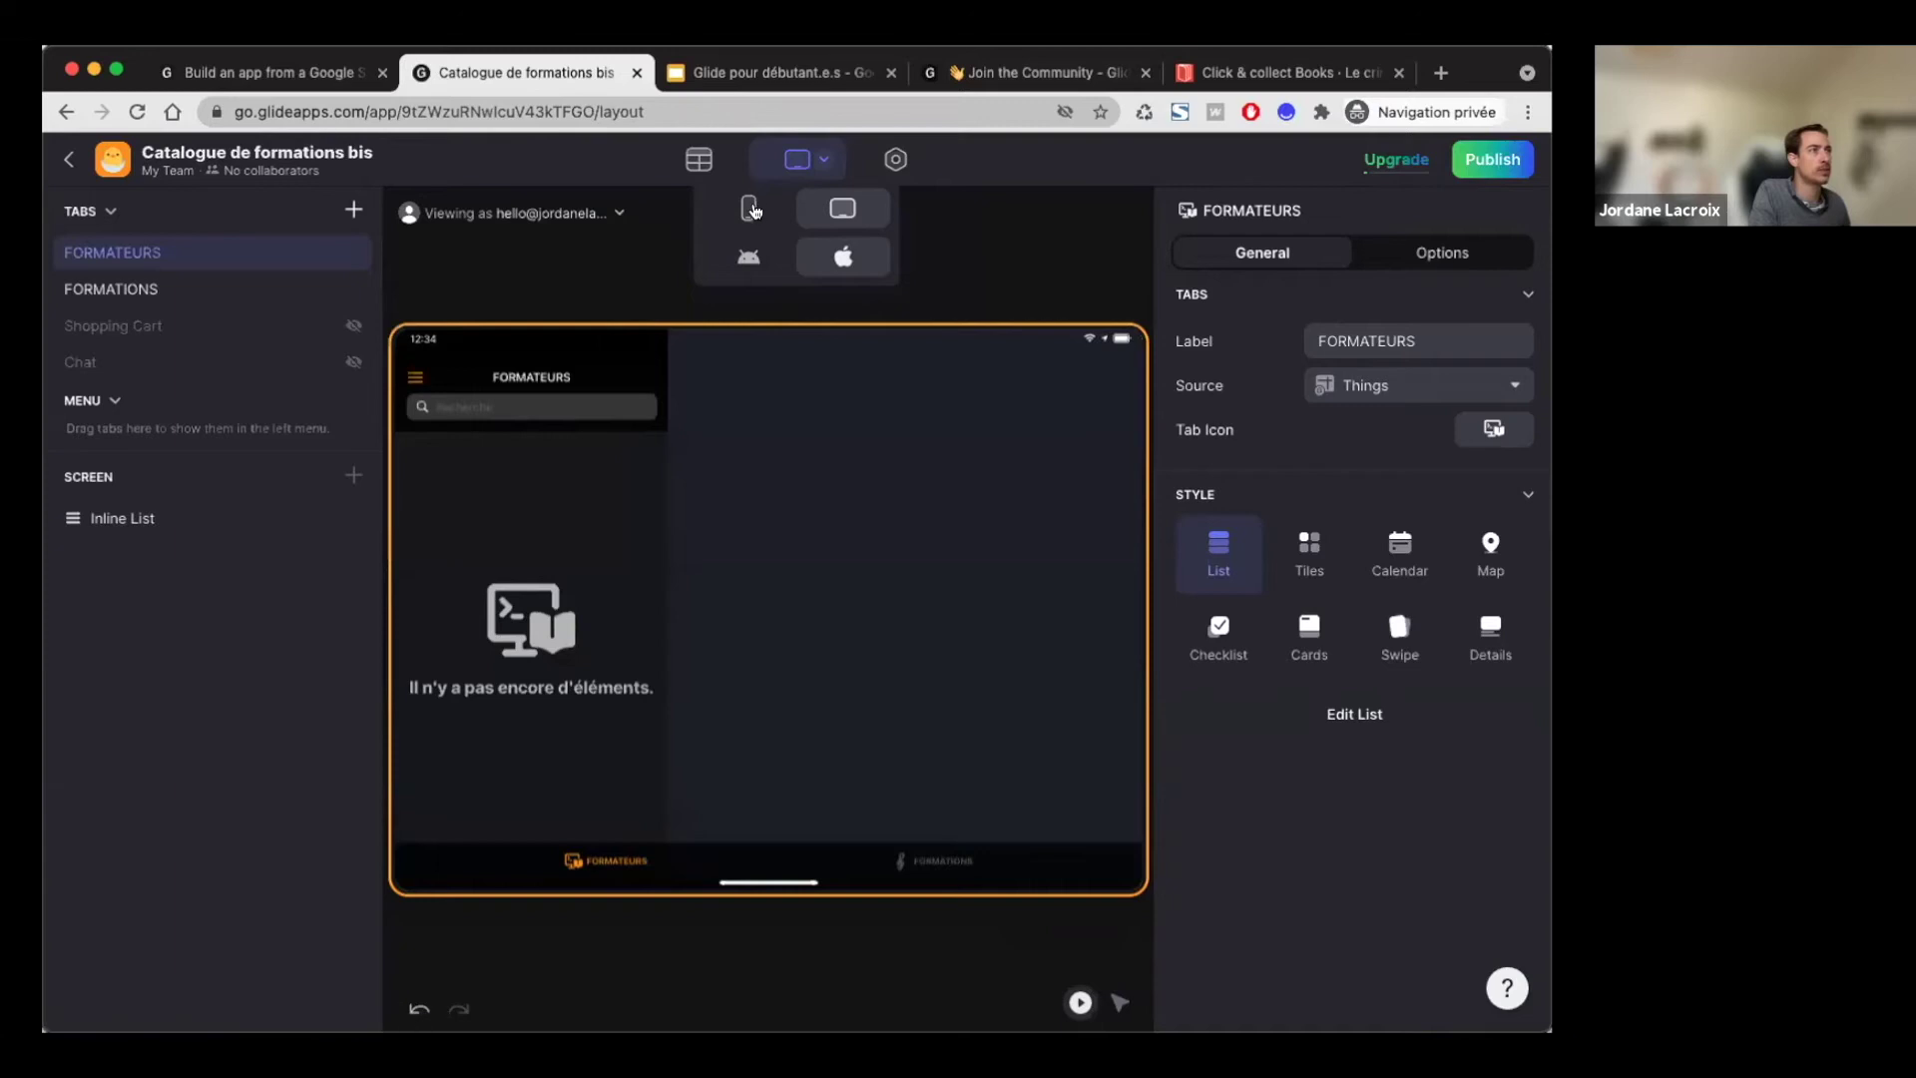
pyautogui.click(750, 210)
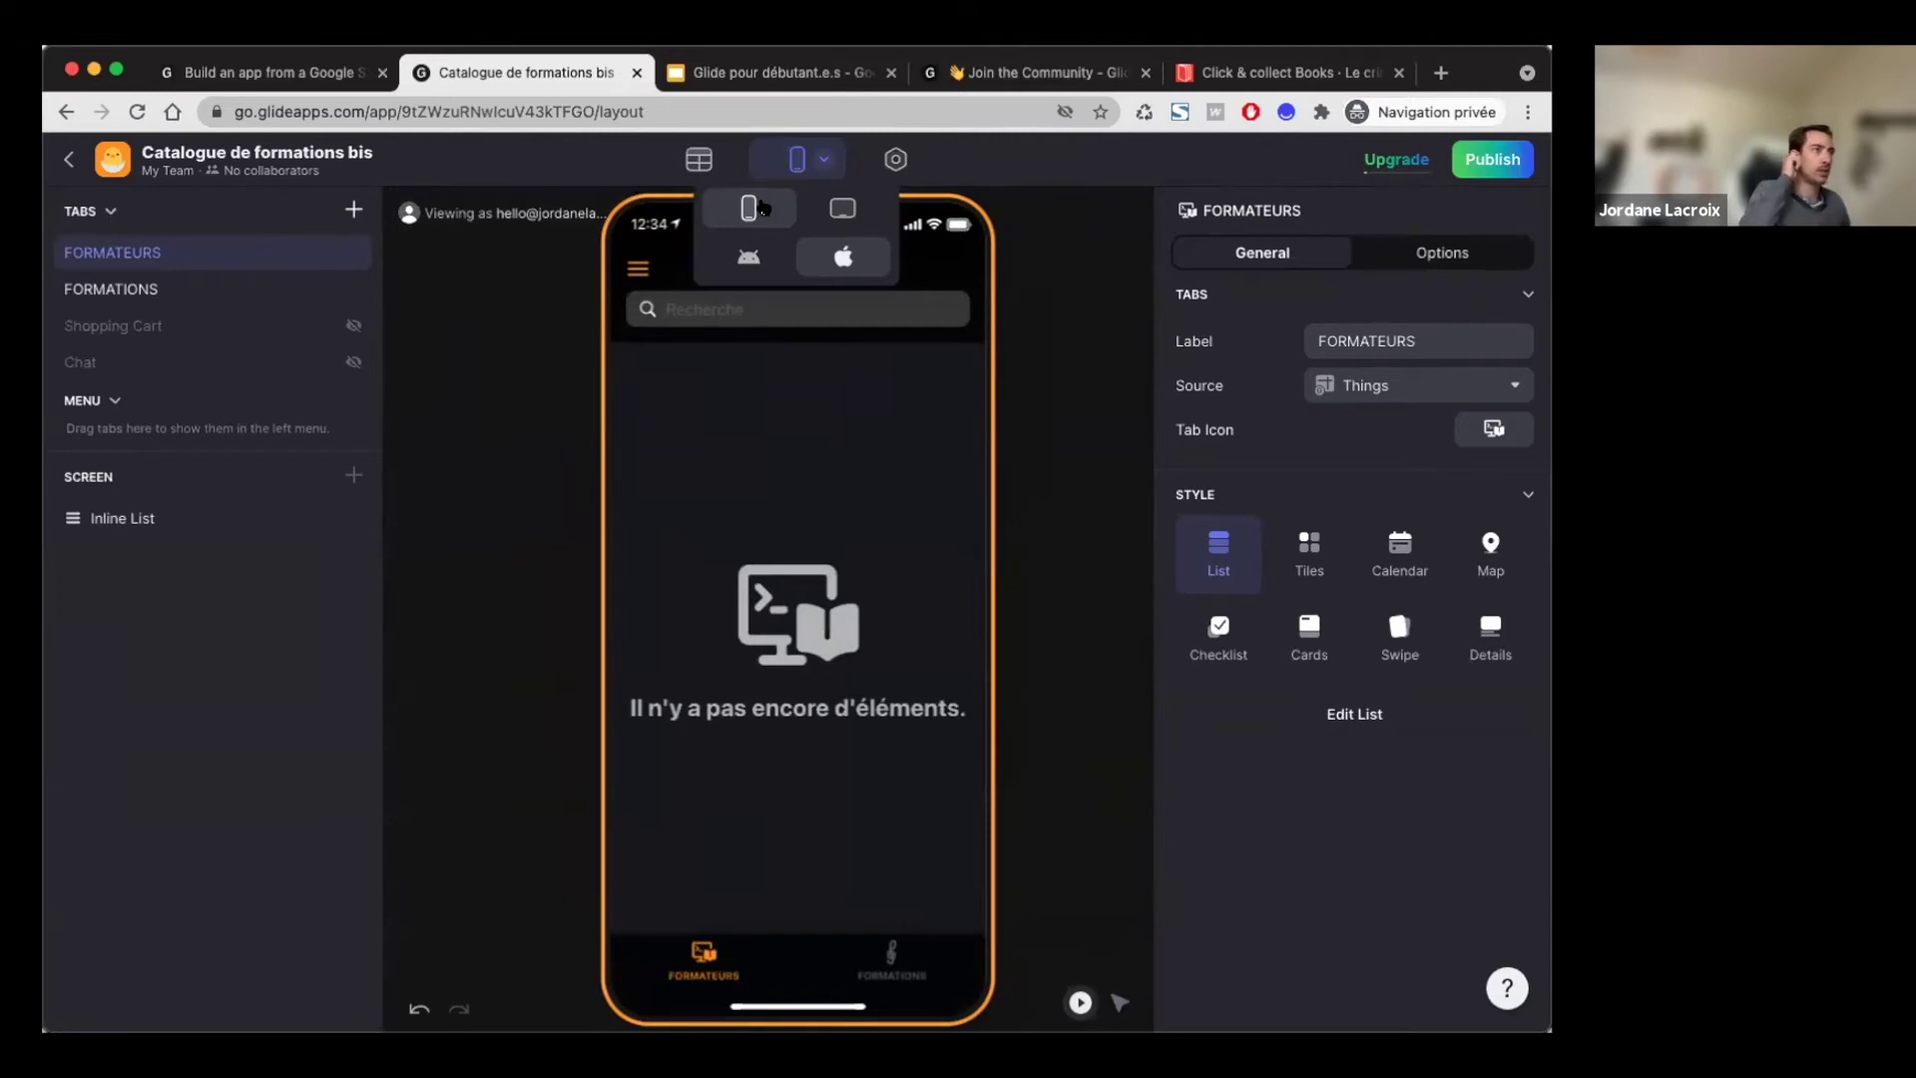
pyautogui.click(843, 210)
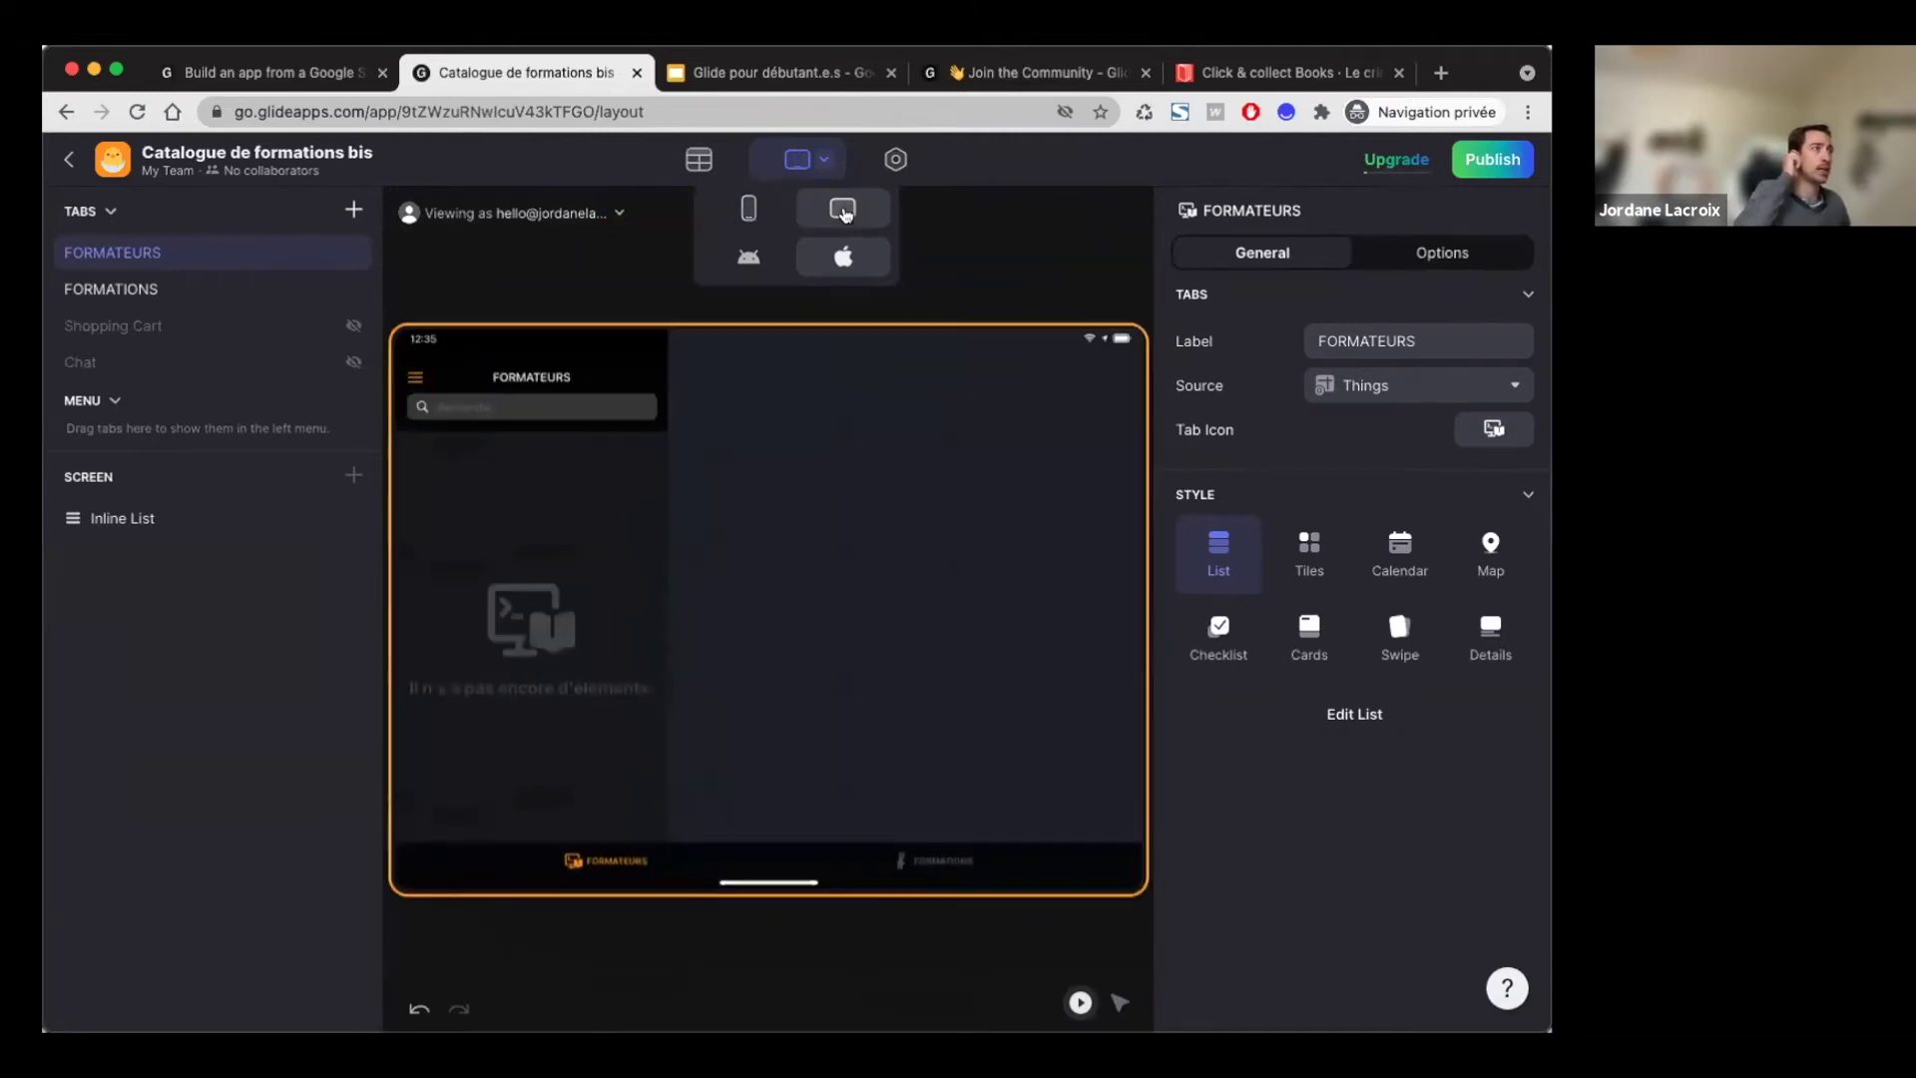
pyautogui.click(748, 209)
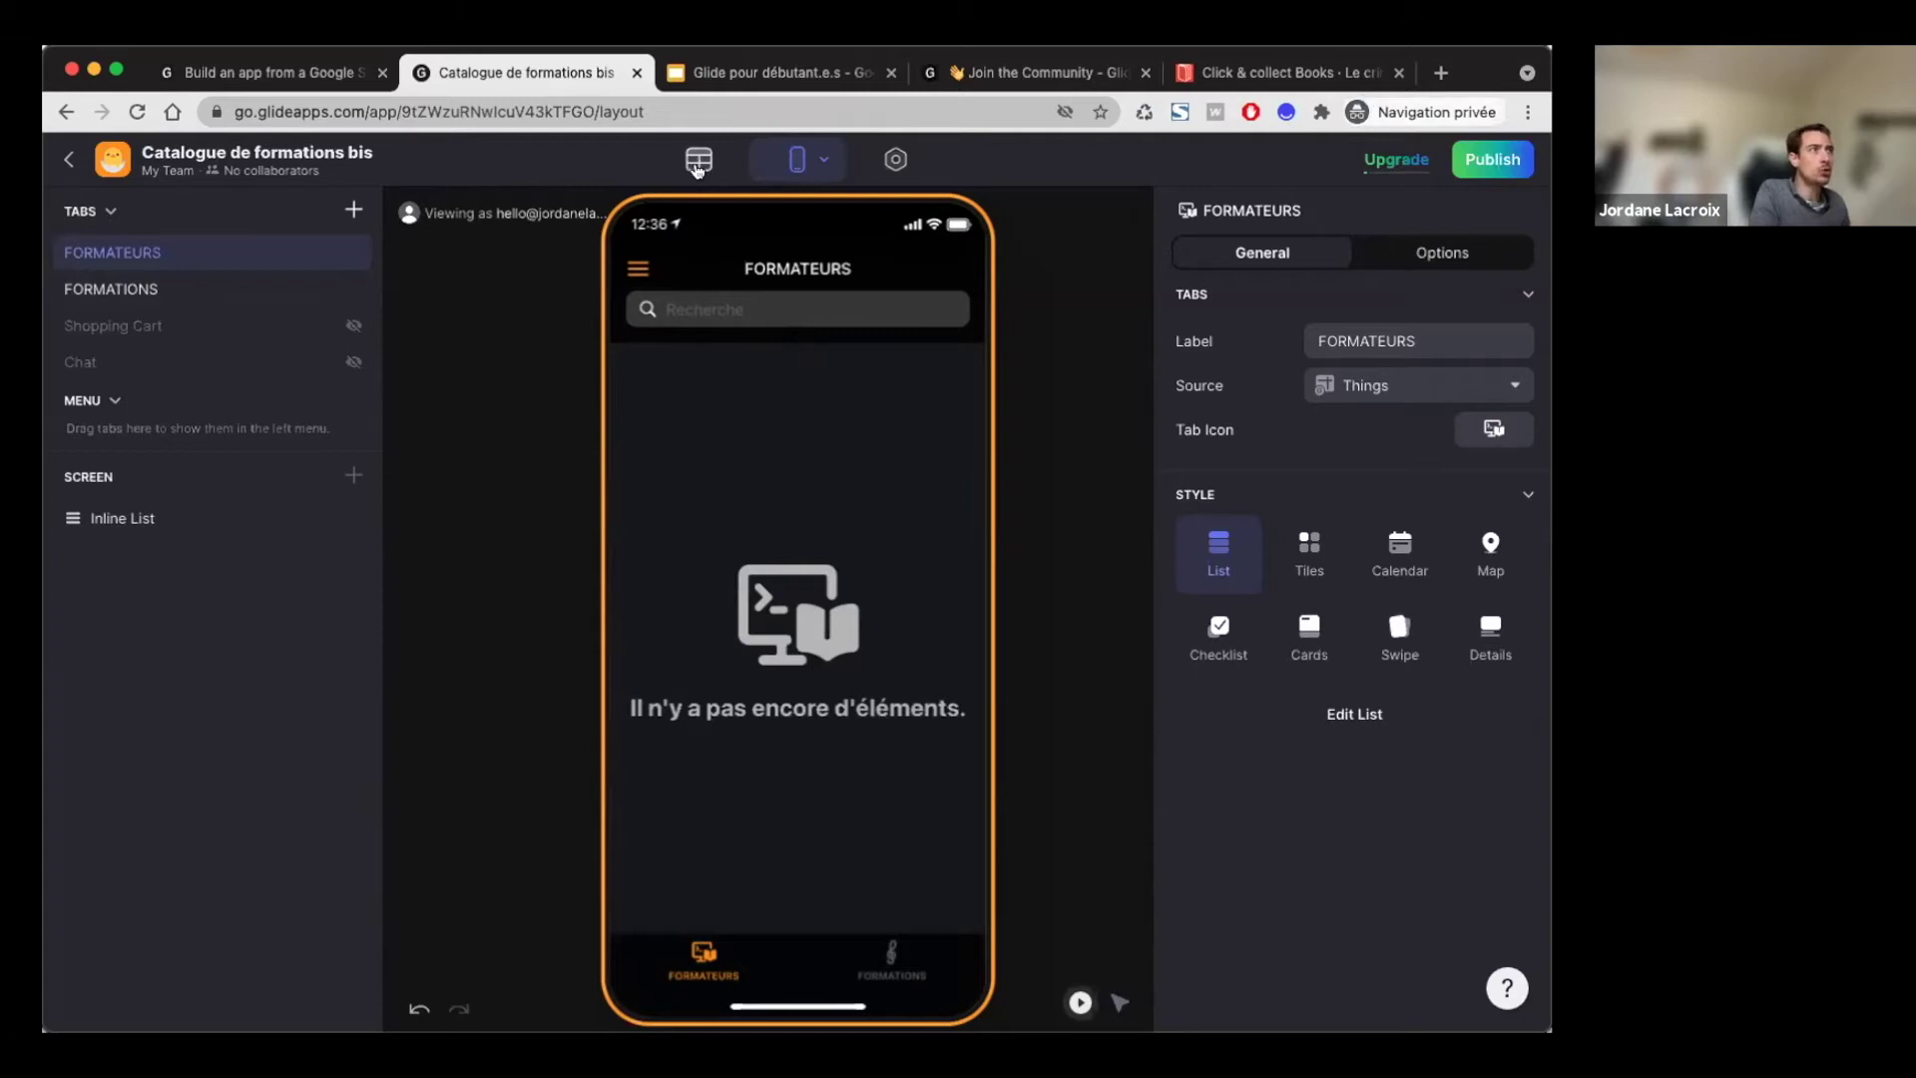
pyautogui.click(151, 263)
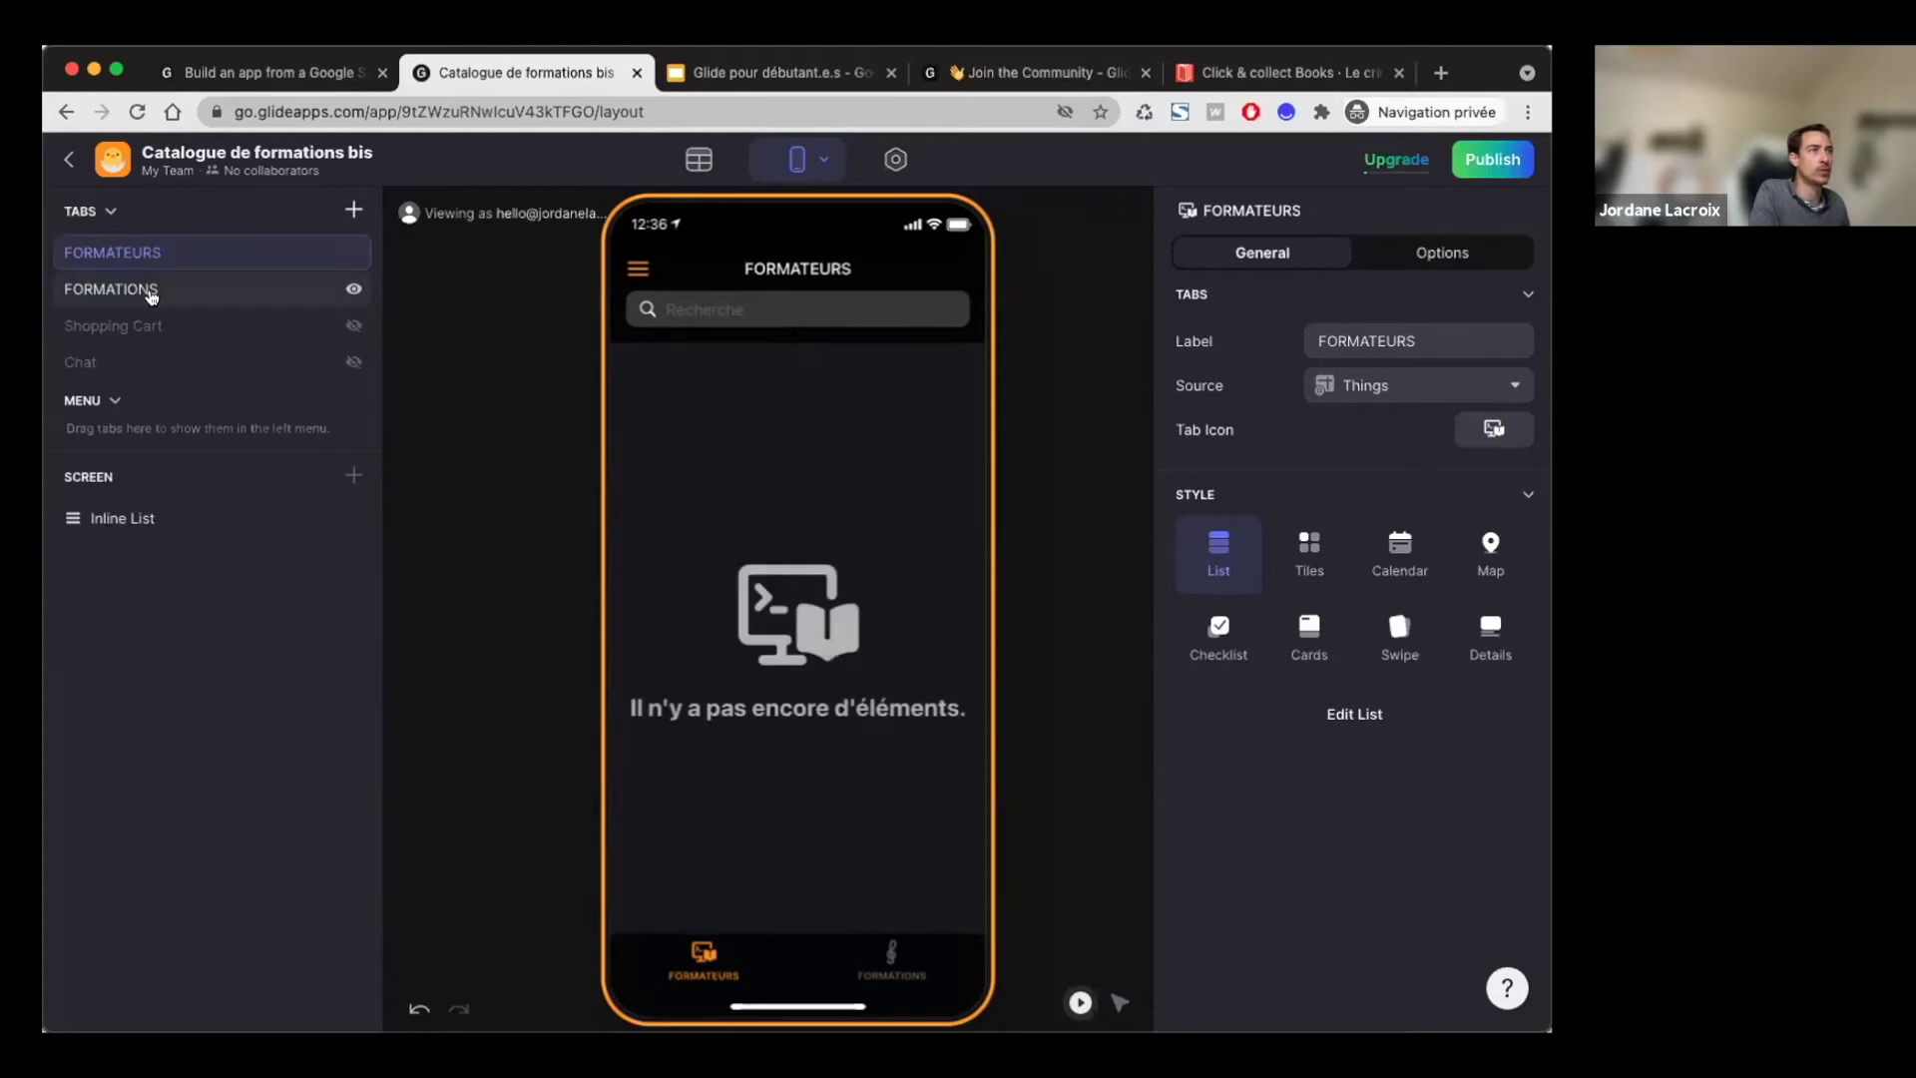
pyautogui.click(686, 168)
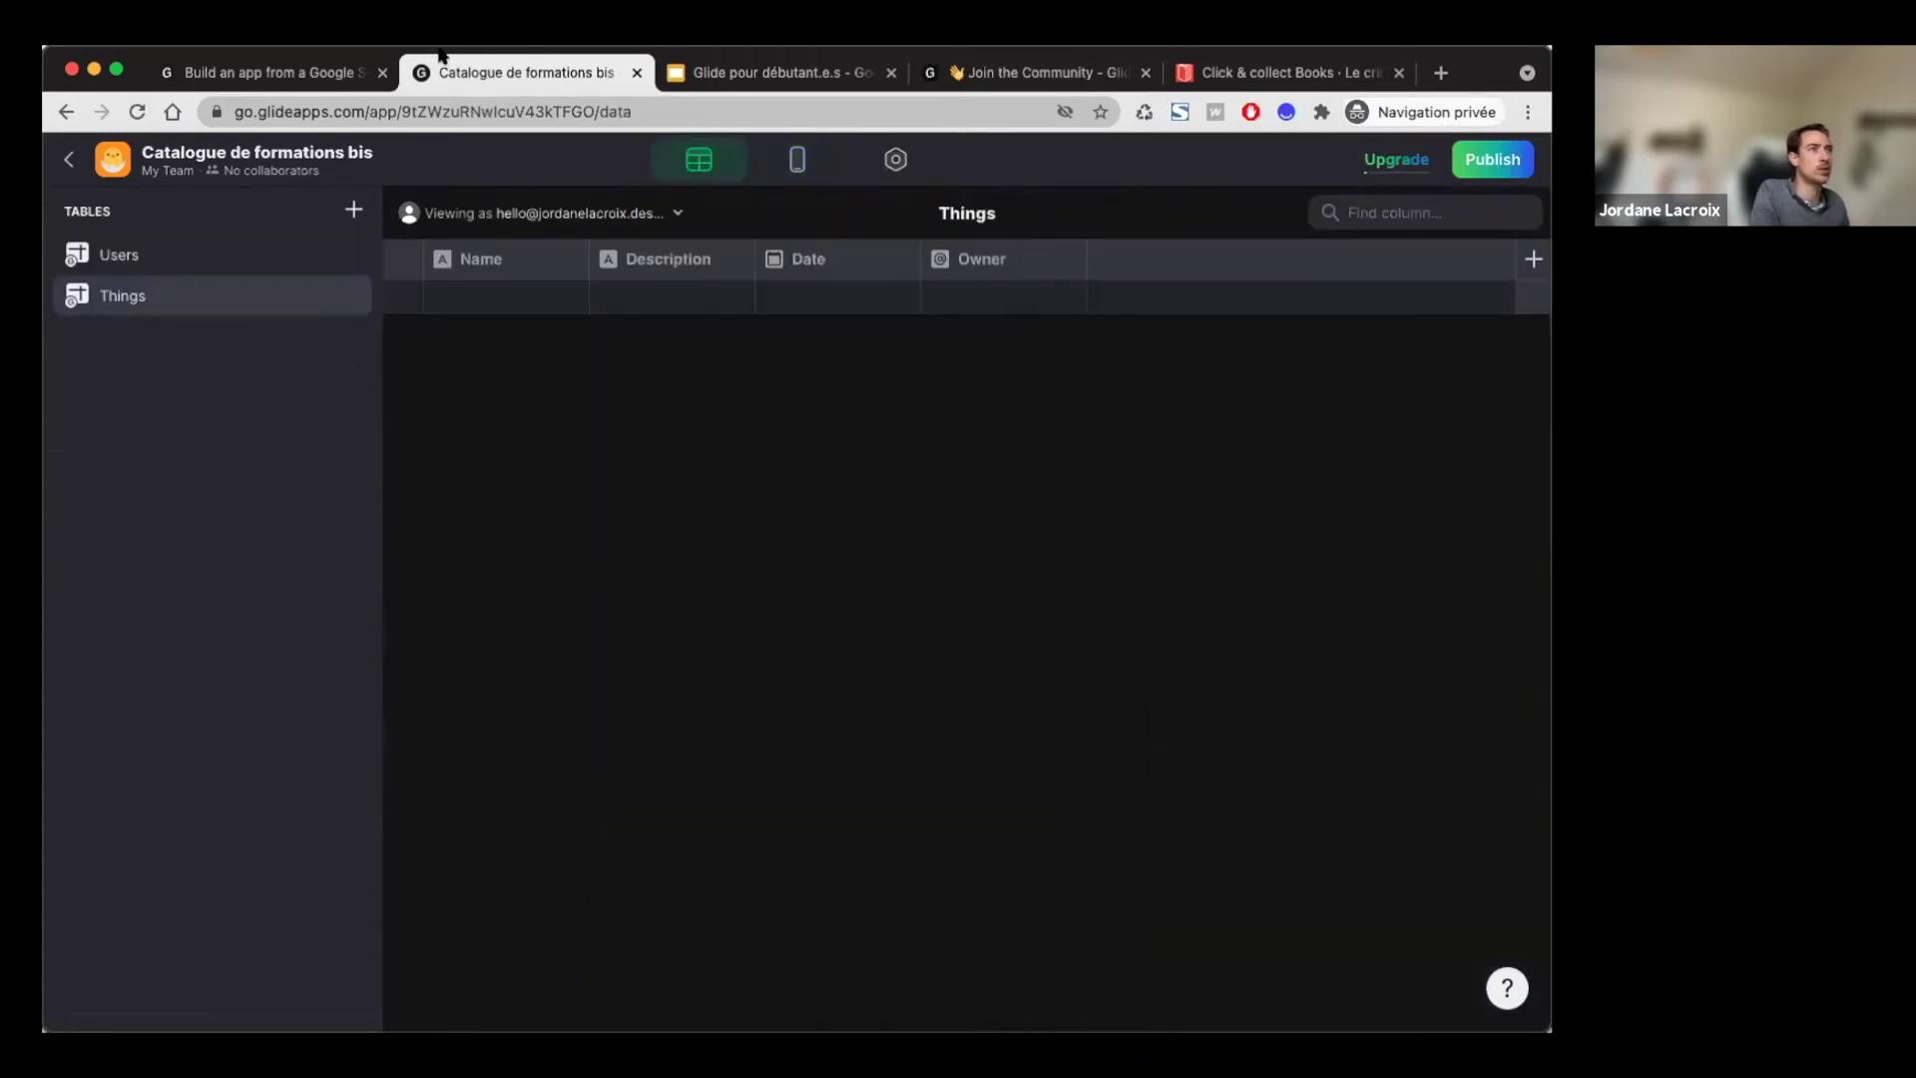
# Step: Rename the Things table as FORMATEURS
pyautogui.doubleClick(155, 295)
pyautogui.press('Escape')
pyautogui.doubleClick(123, 296)
pyautogui.press('Escape')
pyautogui.doubleClick(122, 295)
pyautogui.write('FOMR')
pyautogui.press('BackSpace')
pyautogui.write('RMATEURS')
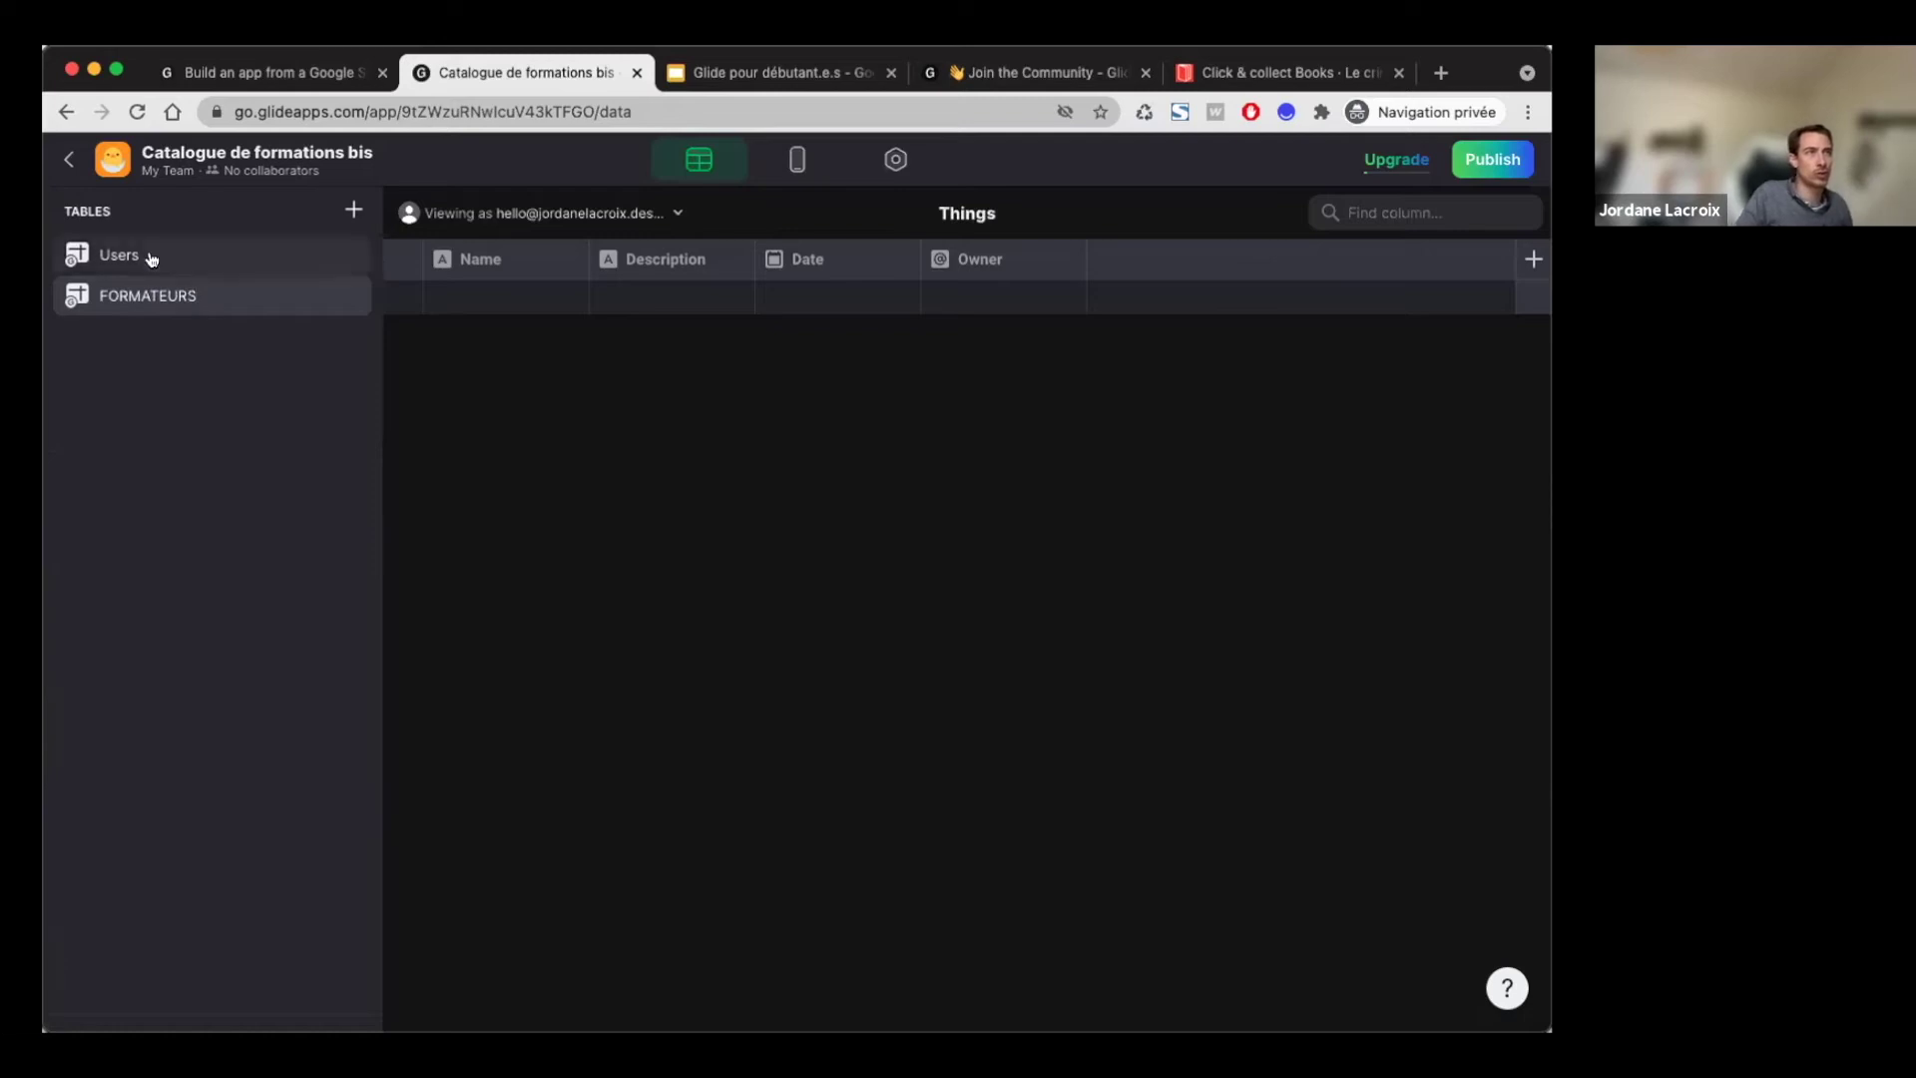
# Step: View the columns and rows of the Users table, and return to the FORMATEURS table
pyautogui.click(118, 256)
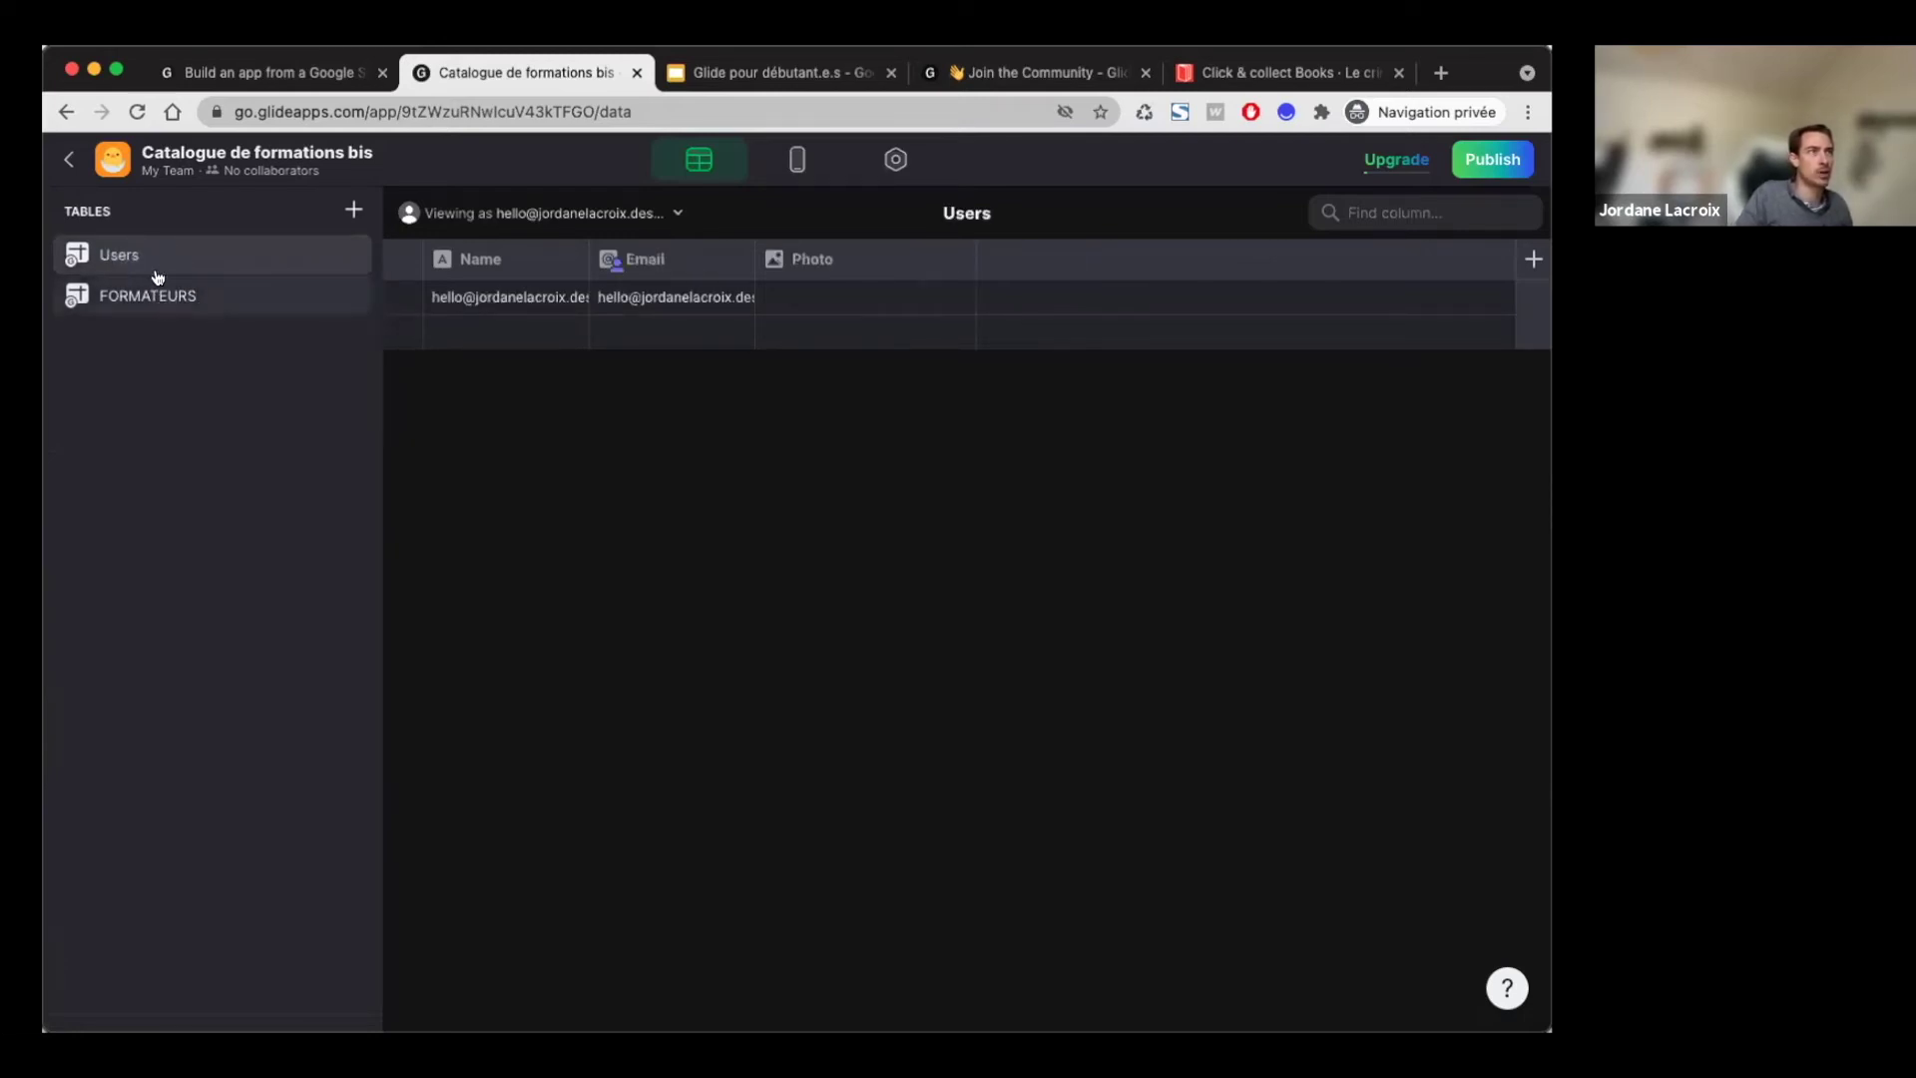
pyautogui.click(165, 291)
pyautogui.click(160, 271)
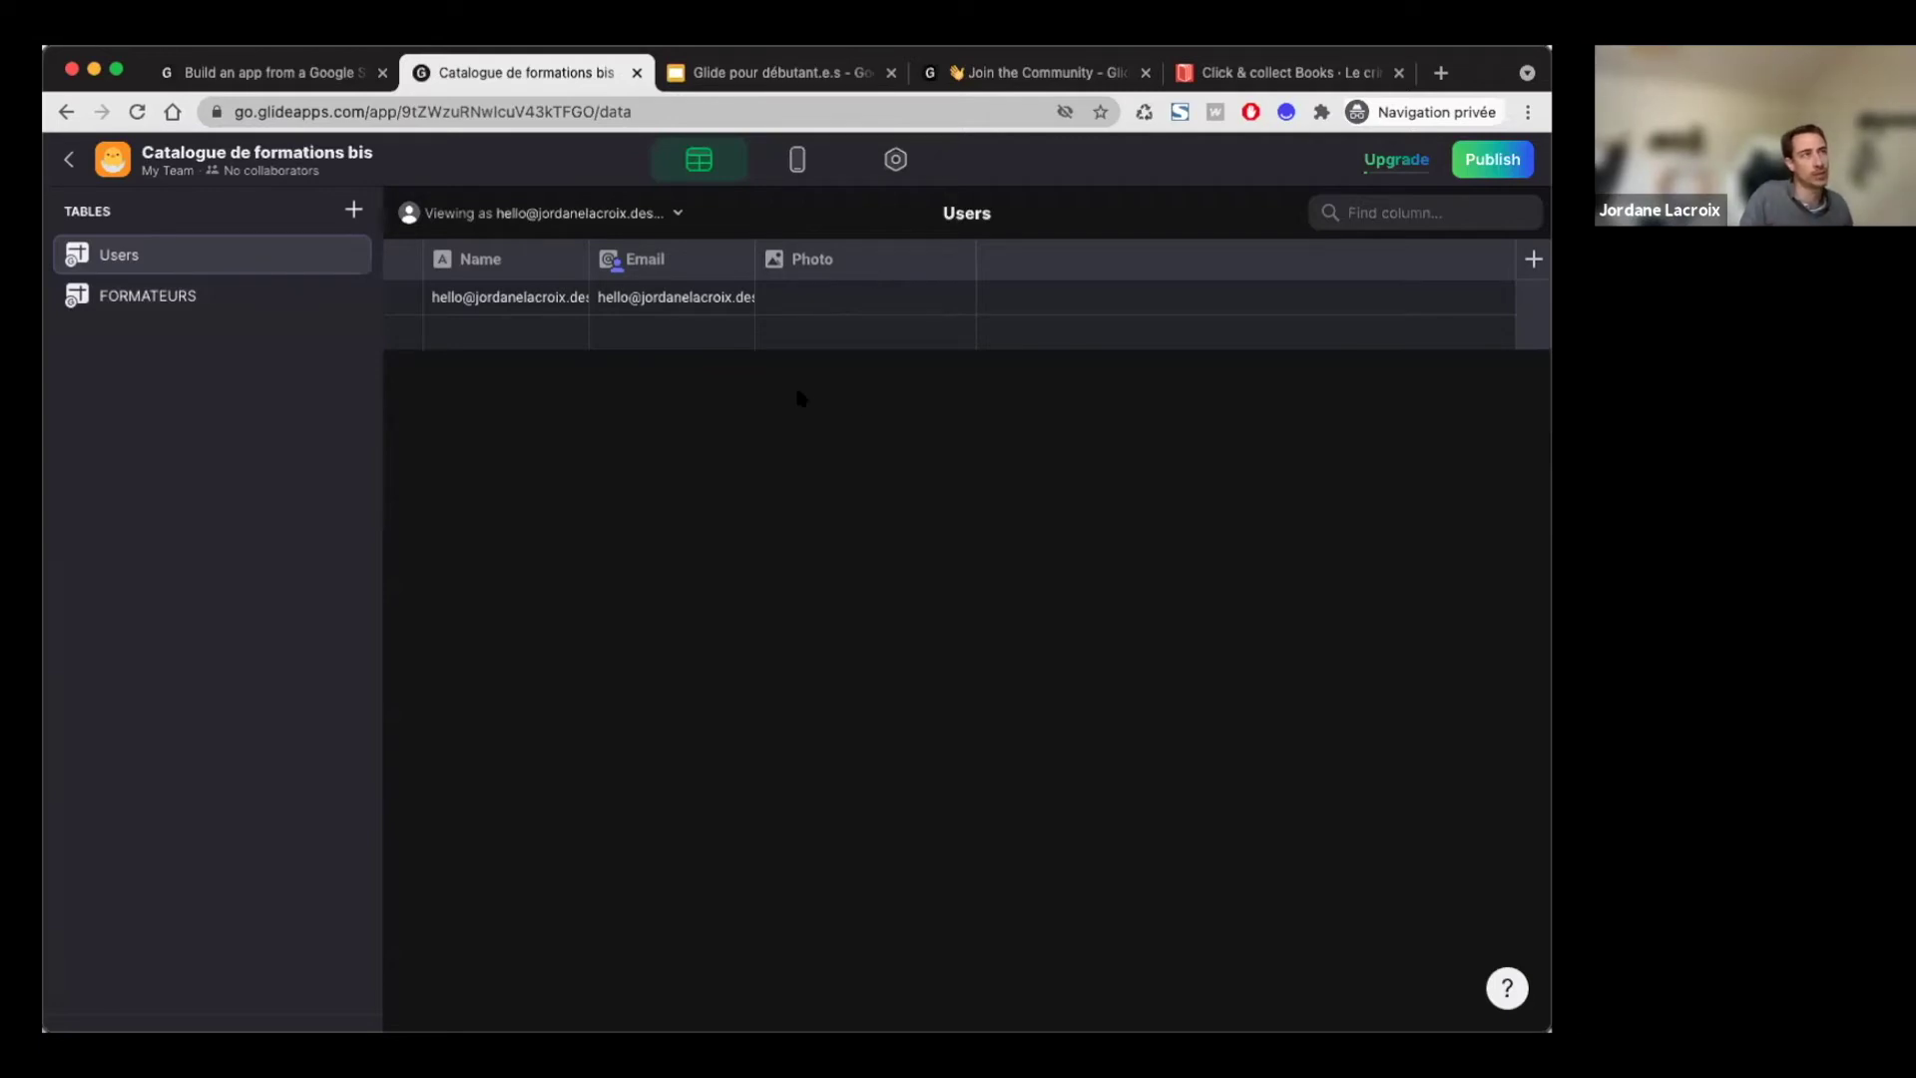
pyautogui.click(149, 309)
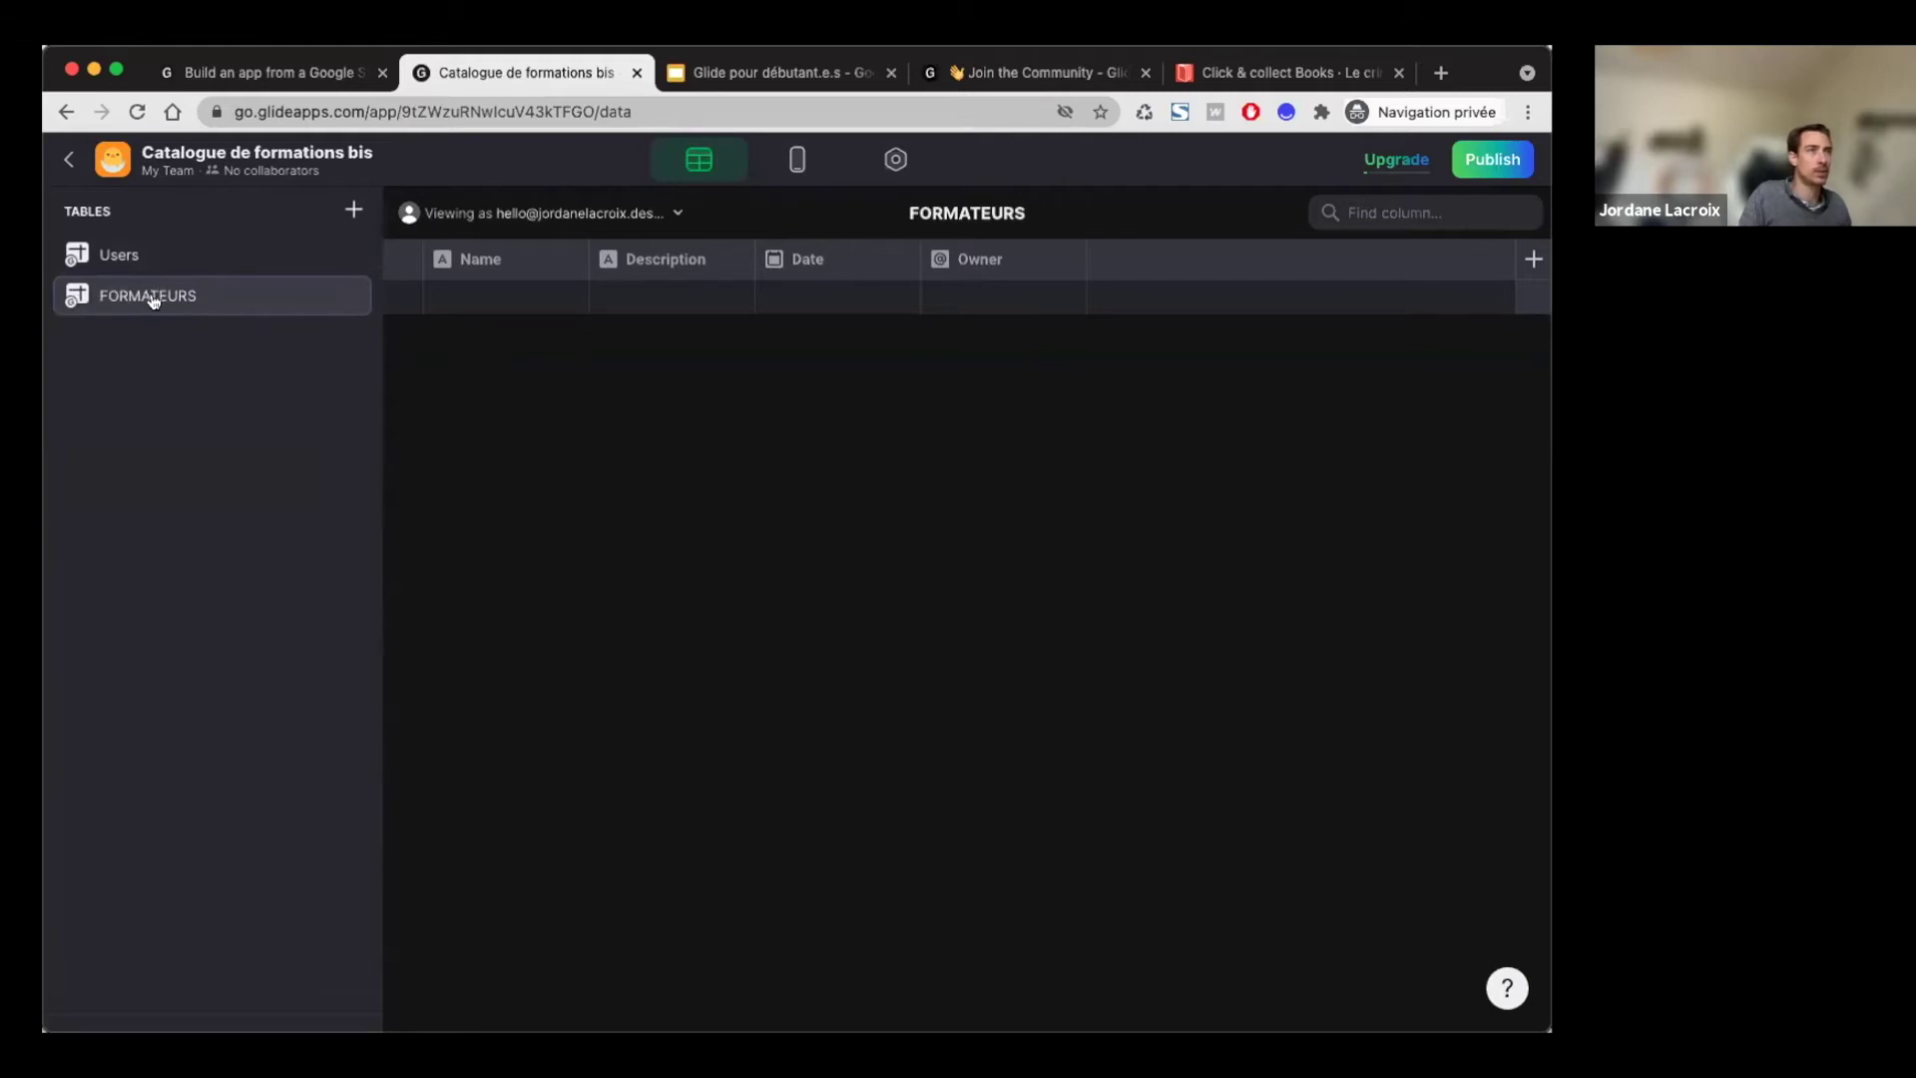
# Step: Add a new Glide table and name it FORMATIONS
pyautogui.click(353, 209)
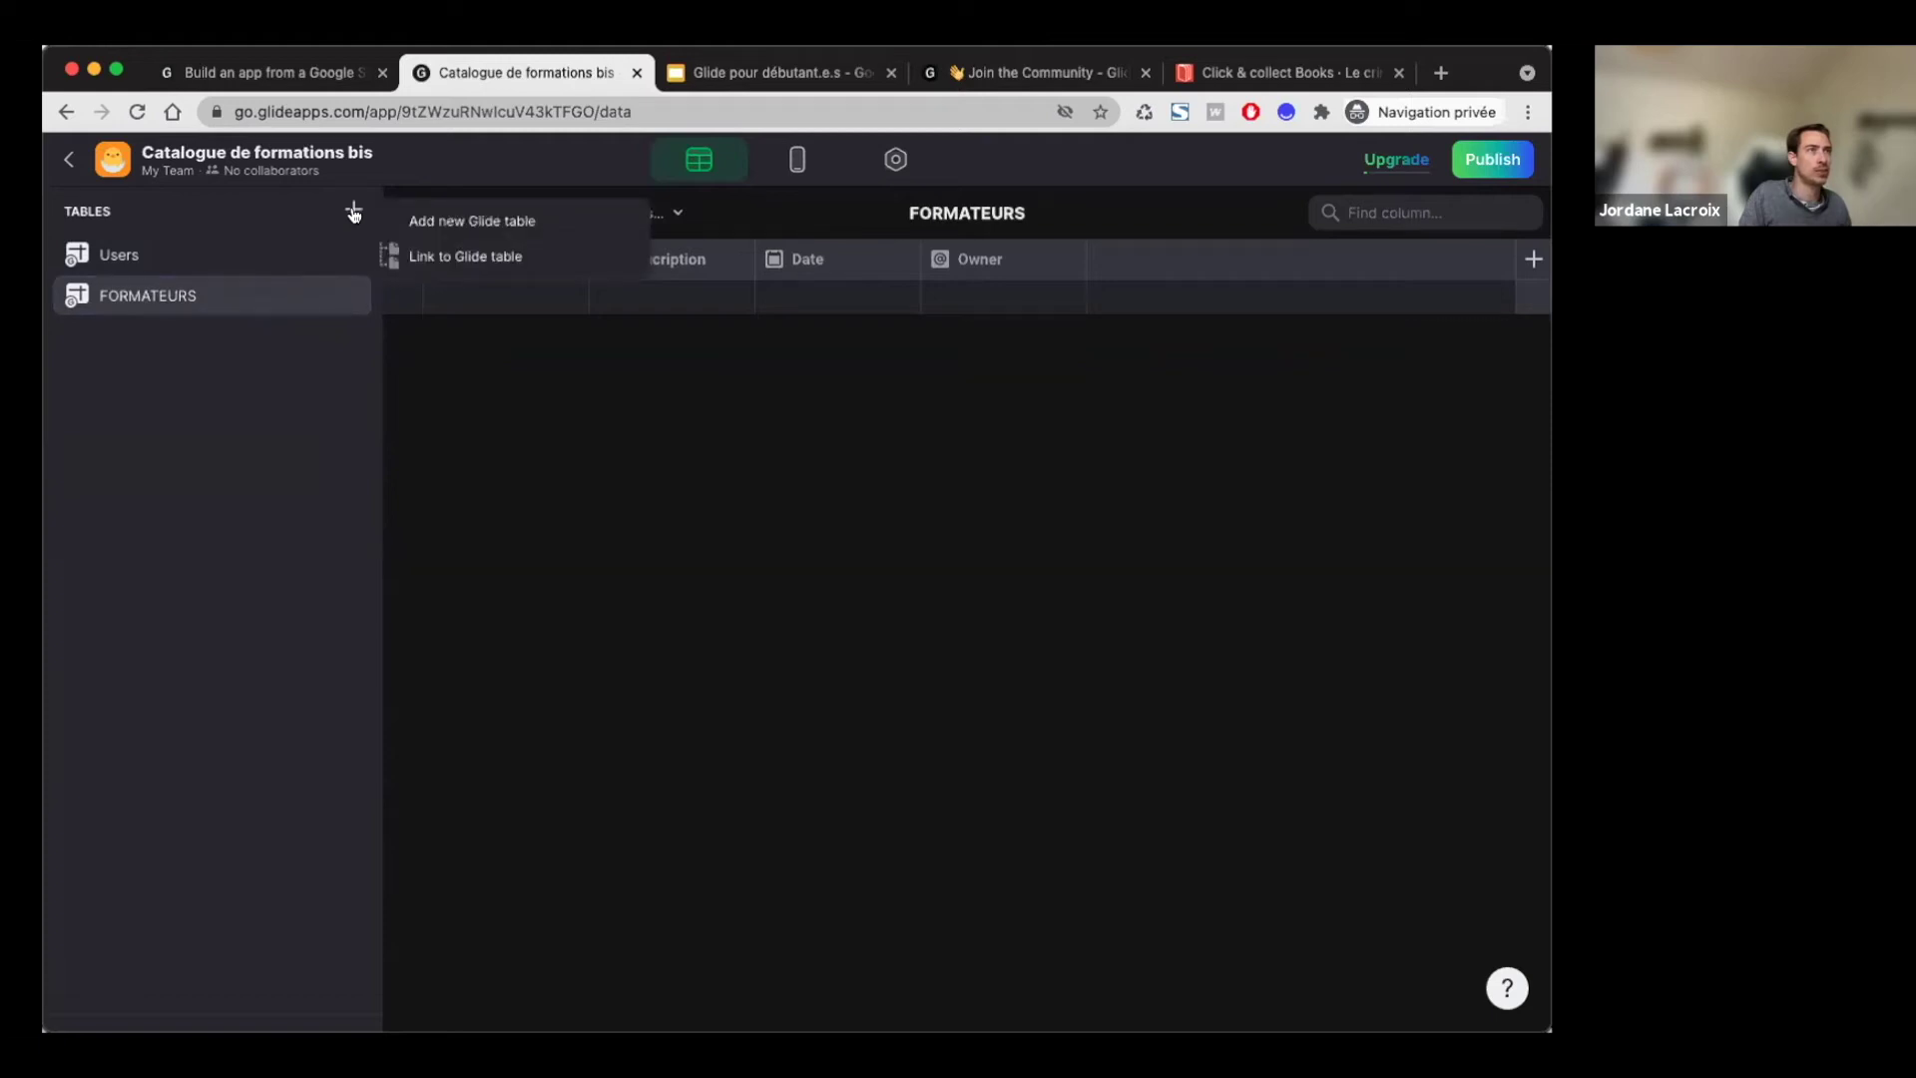
pyautogui.click(471, 221)
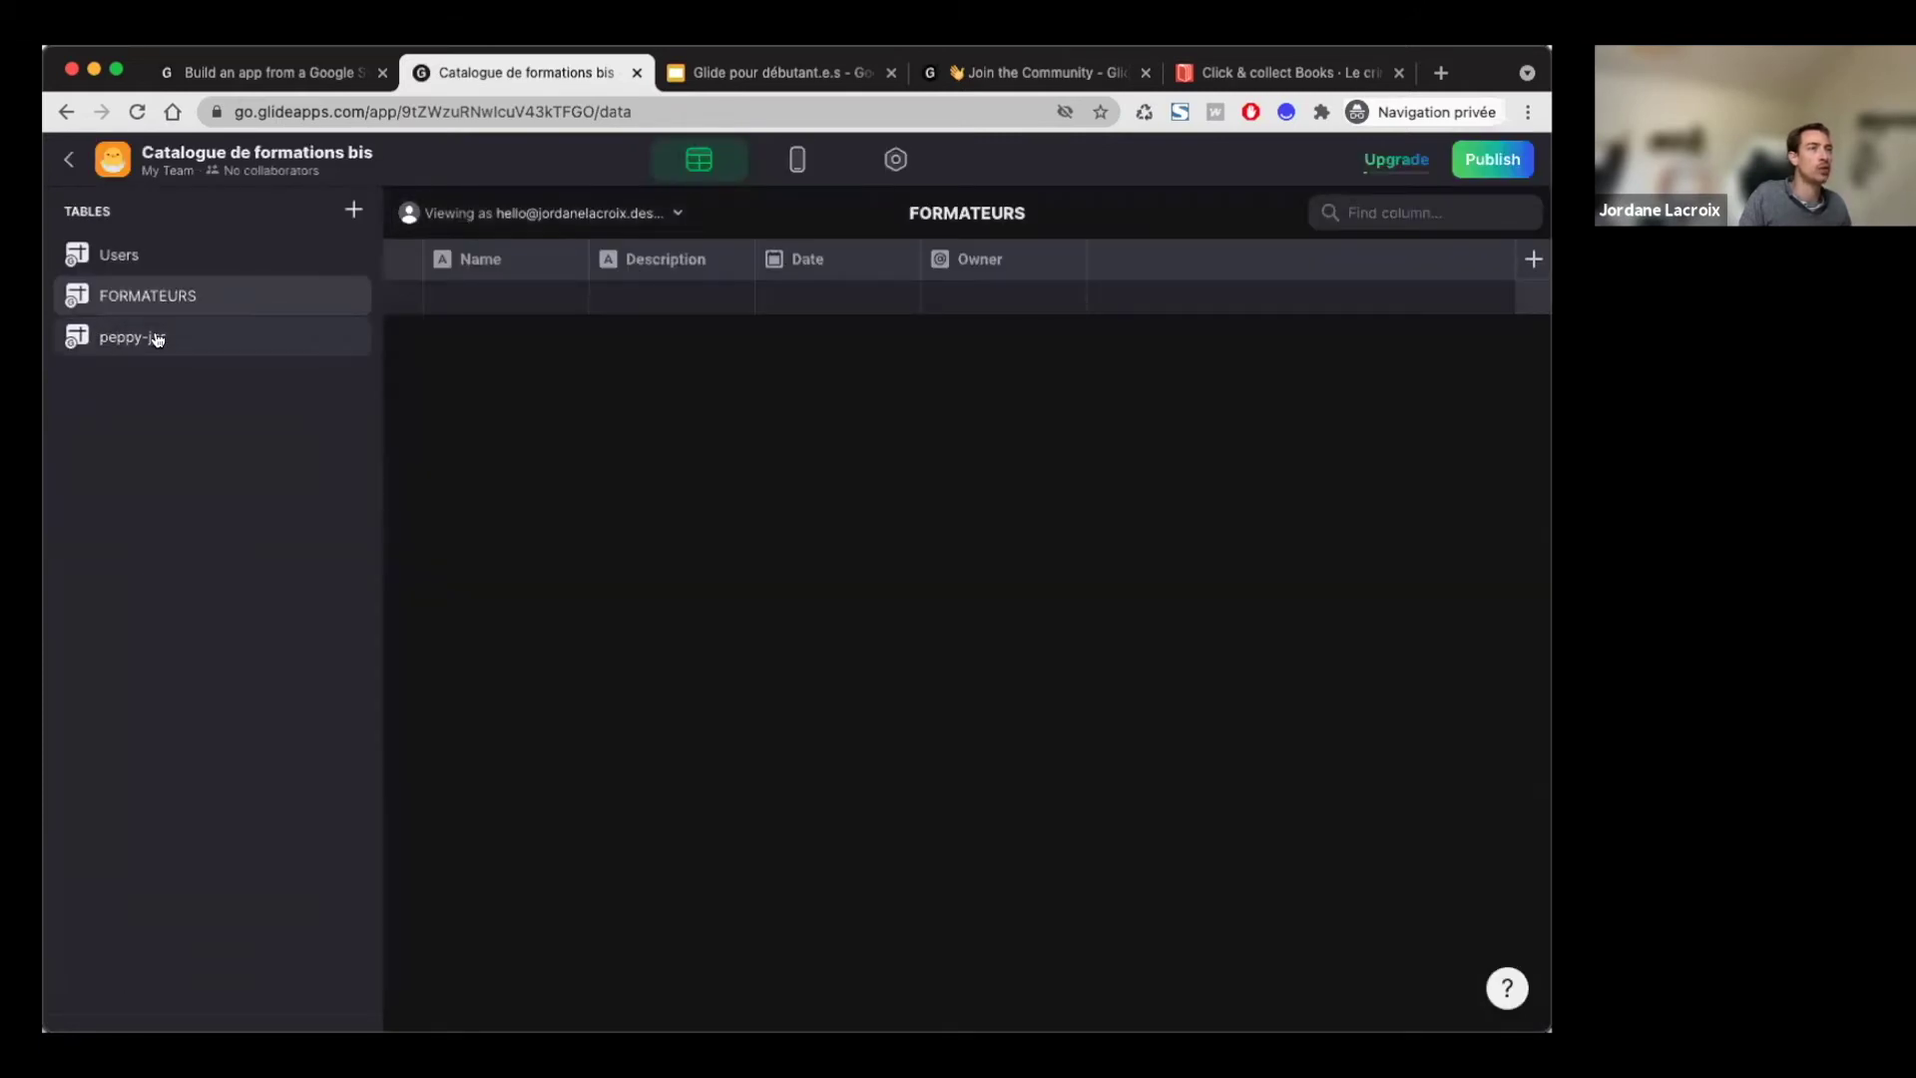
pyautogui.click(139, 345)
pyautogui.doubleClick(115, 334)
pyautogui.click(116, 335)
pyautogui.doubleClick(151, 335)
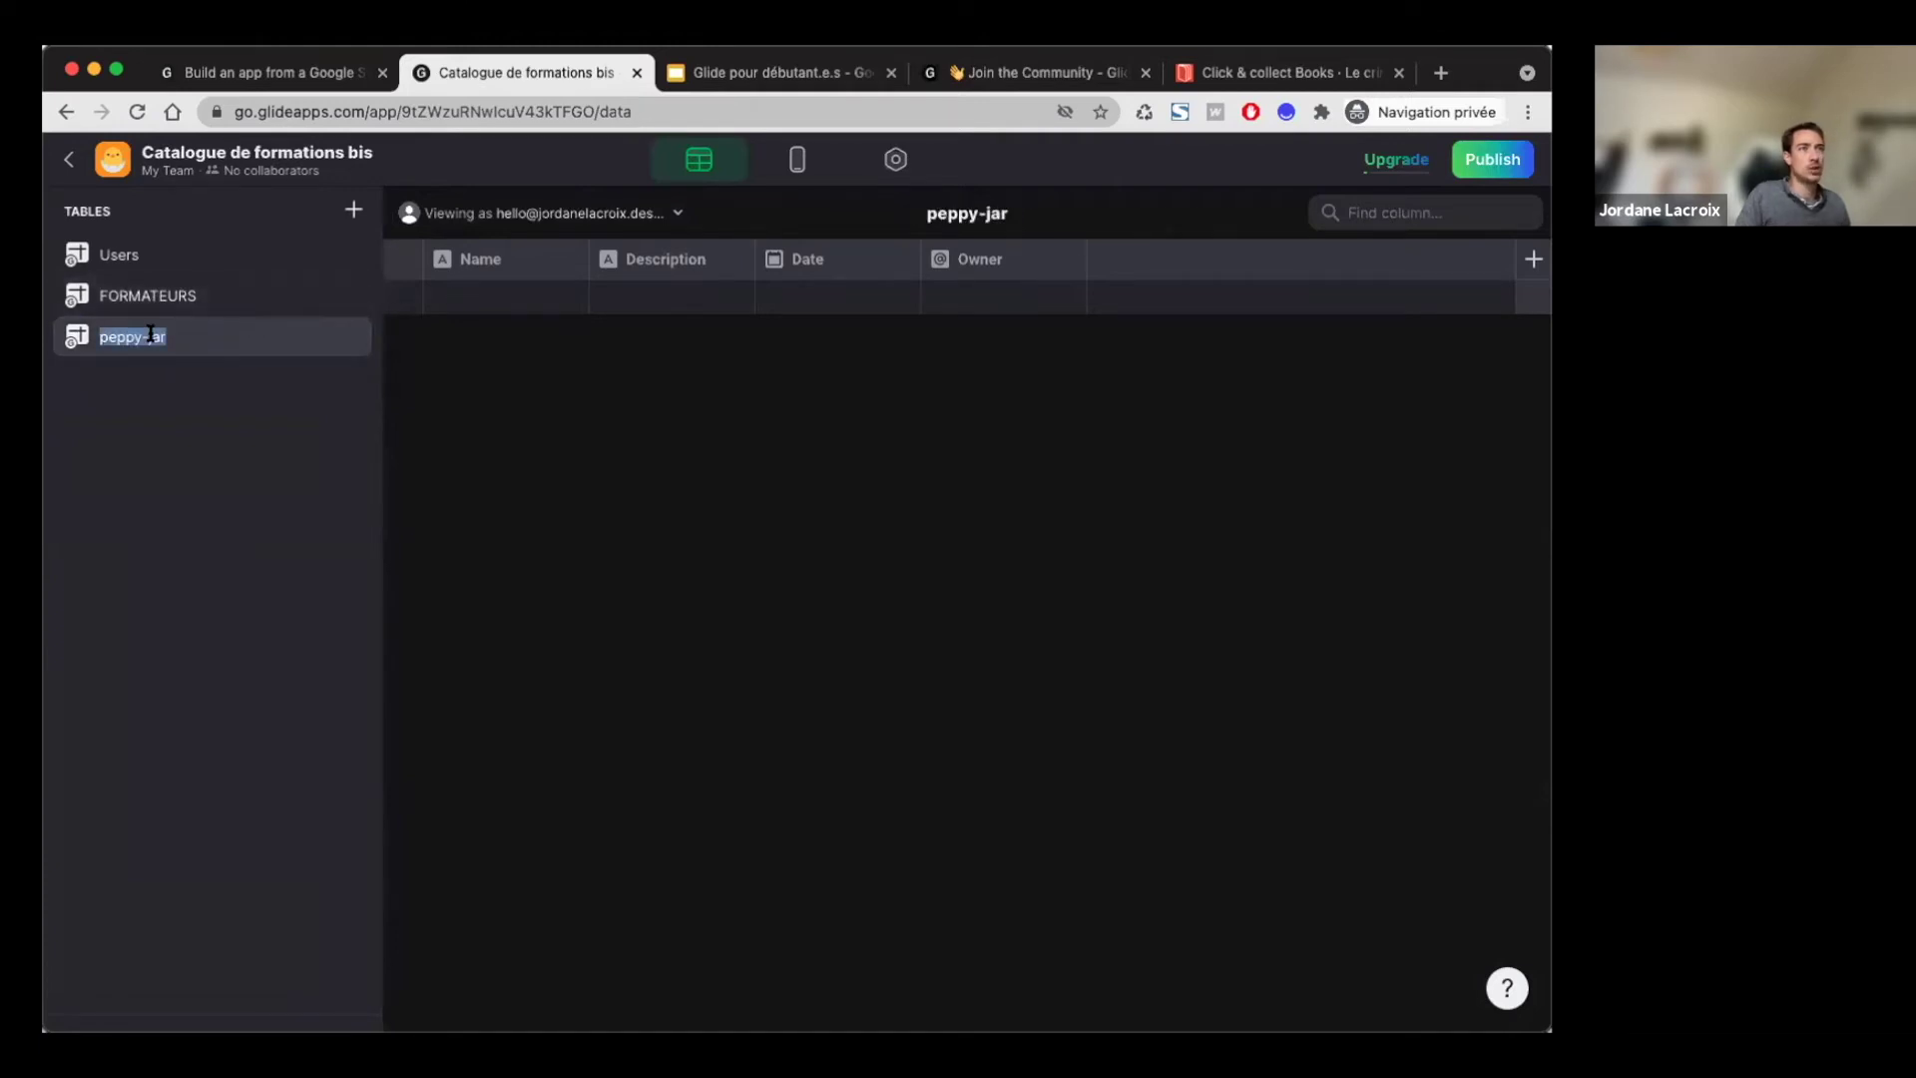
pyautogui.write('FORMAT')
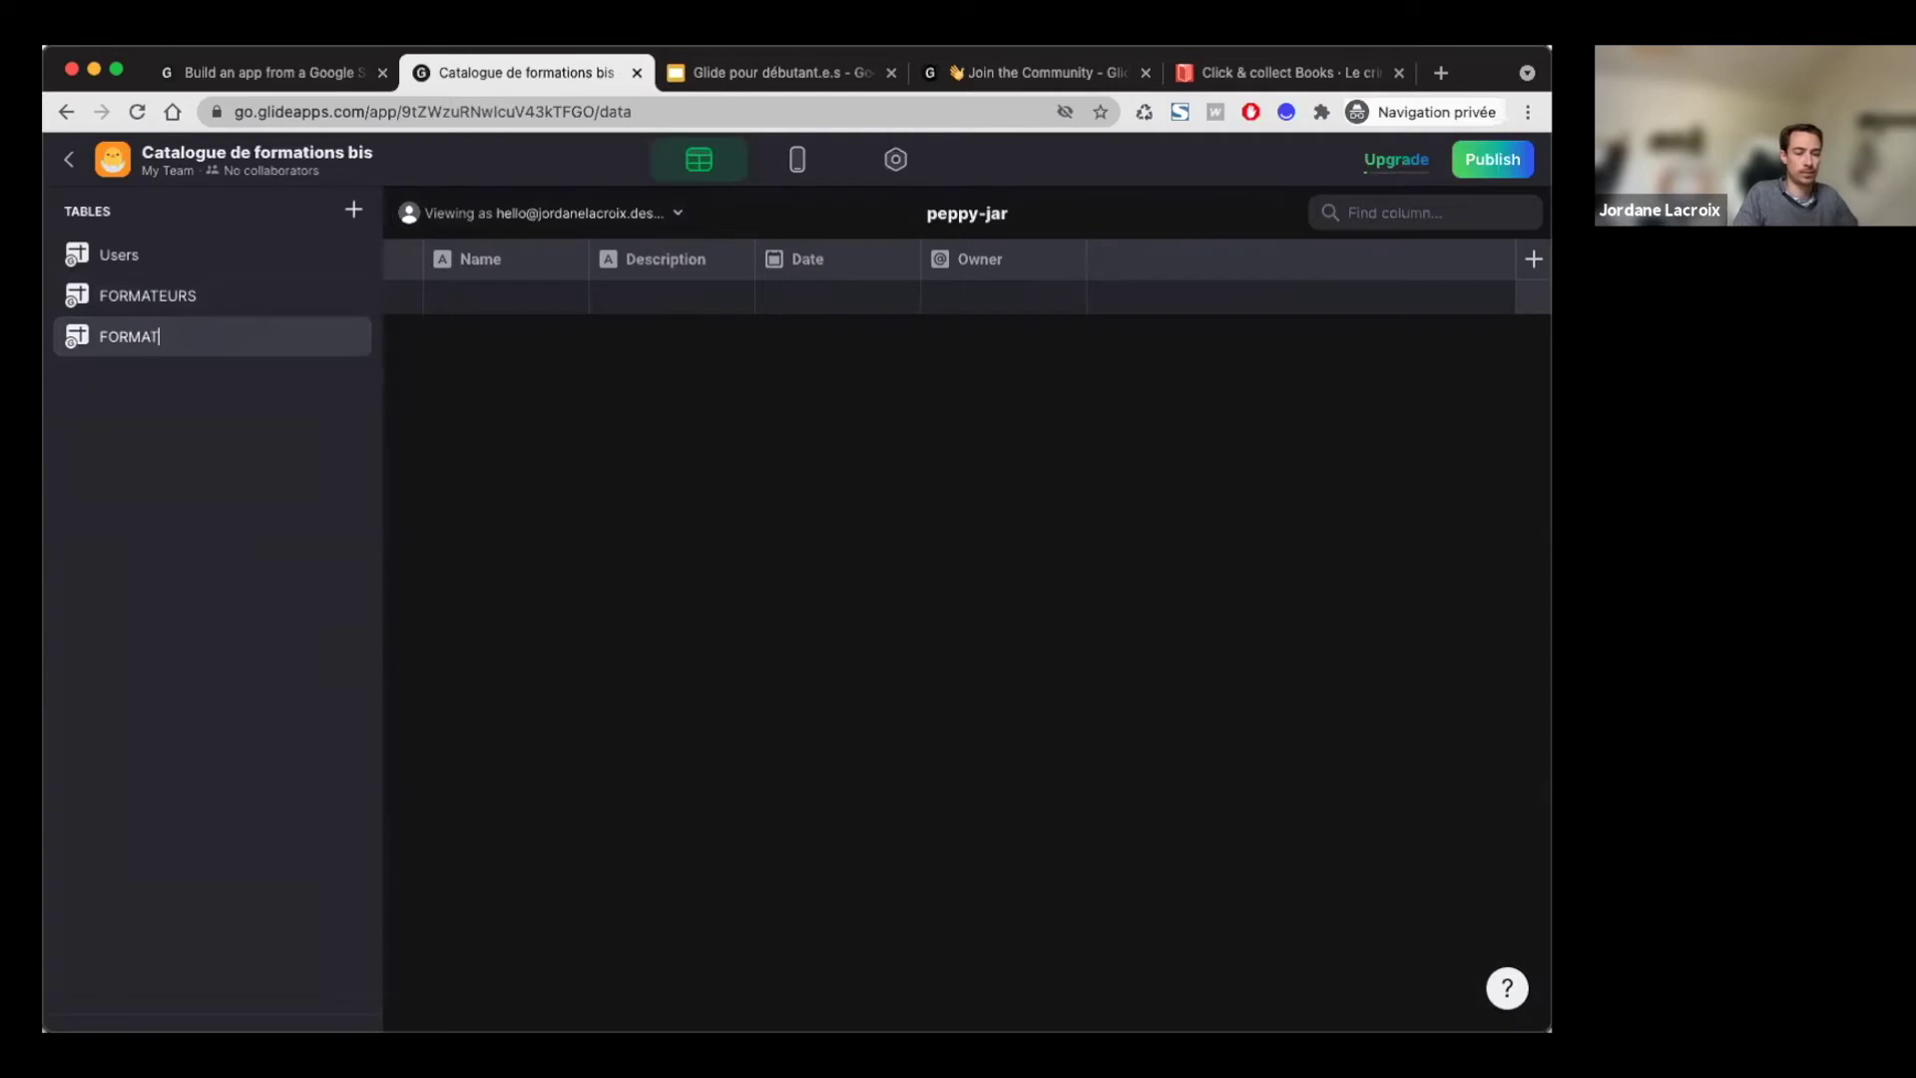
pyautogui.write('IONS')
pyautogui.click(193, 437)
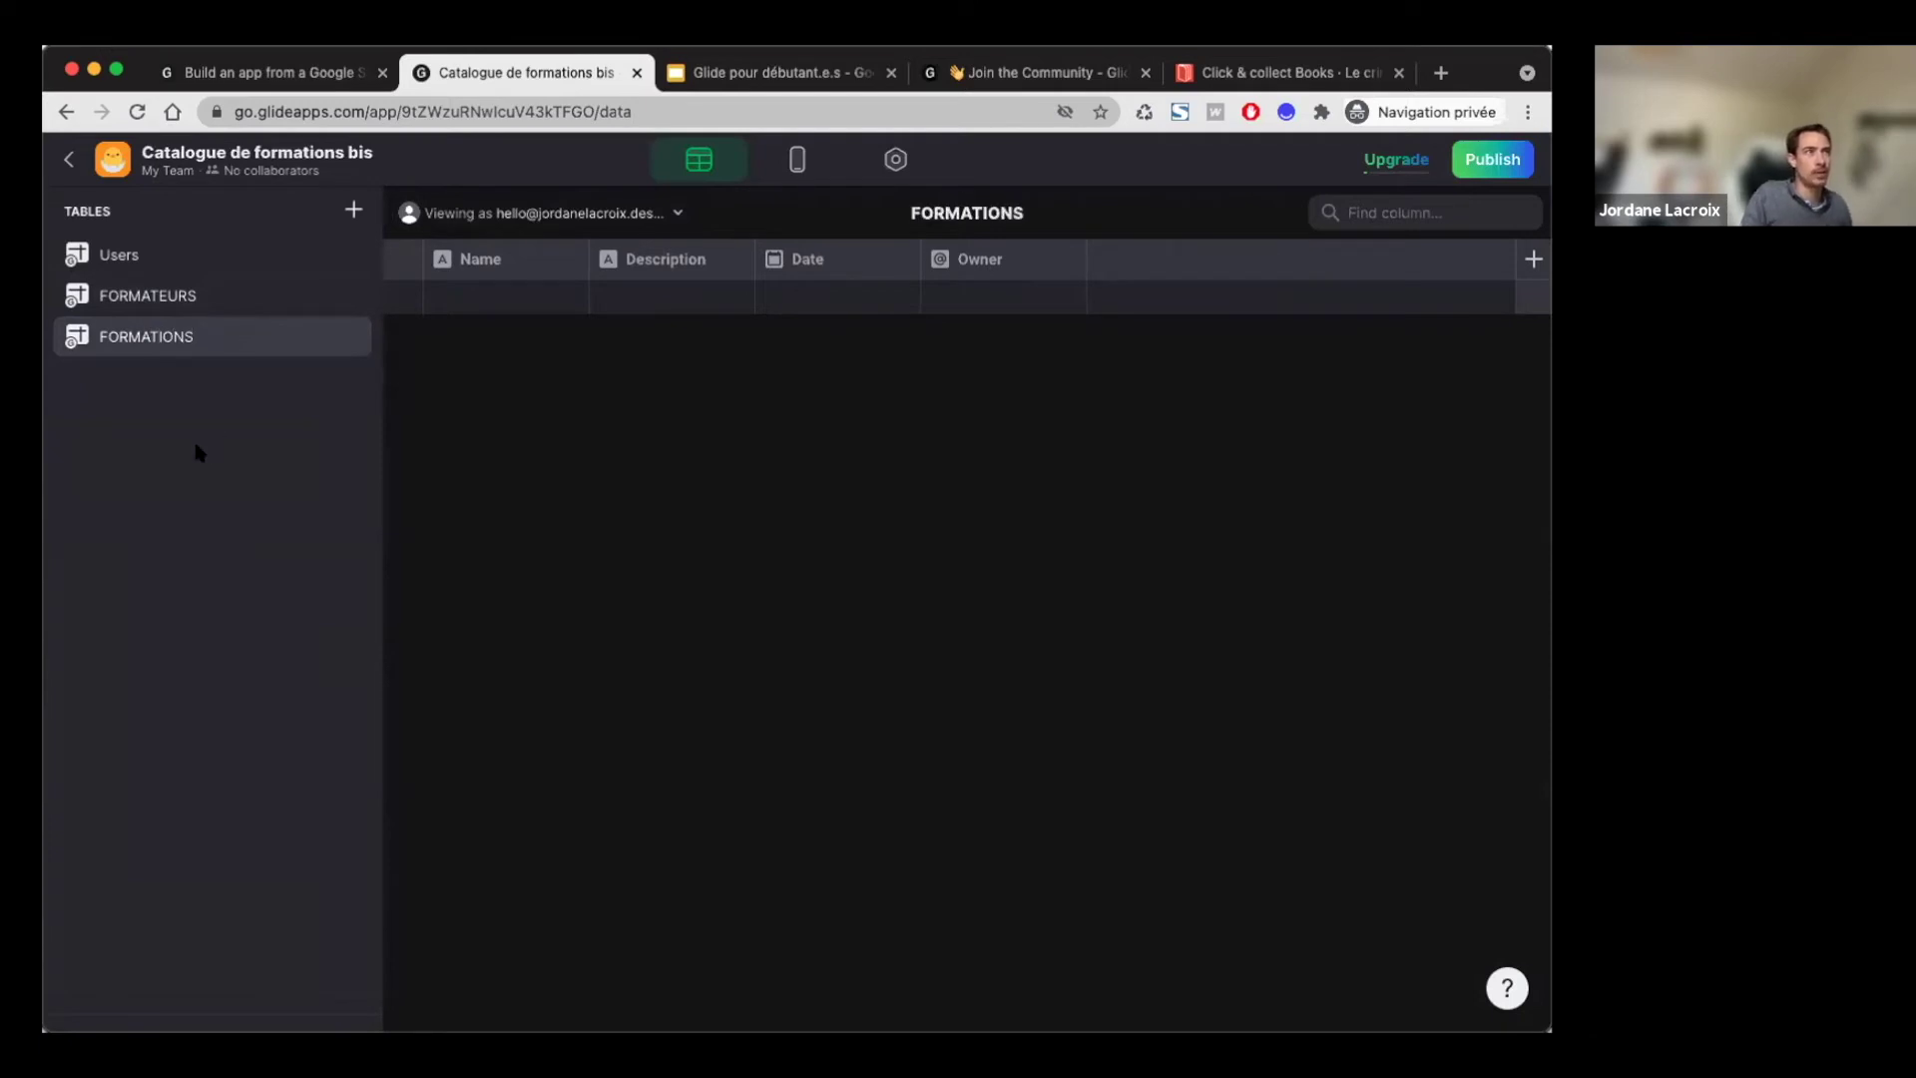
# Step: Rename the FORMATEURS table as INTERVENANTS
pyautogui.click(224, 299)
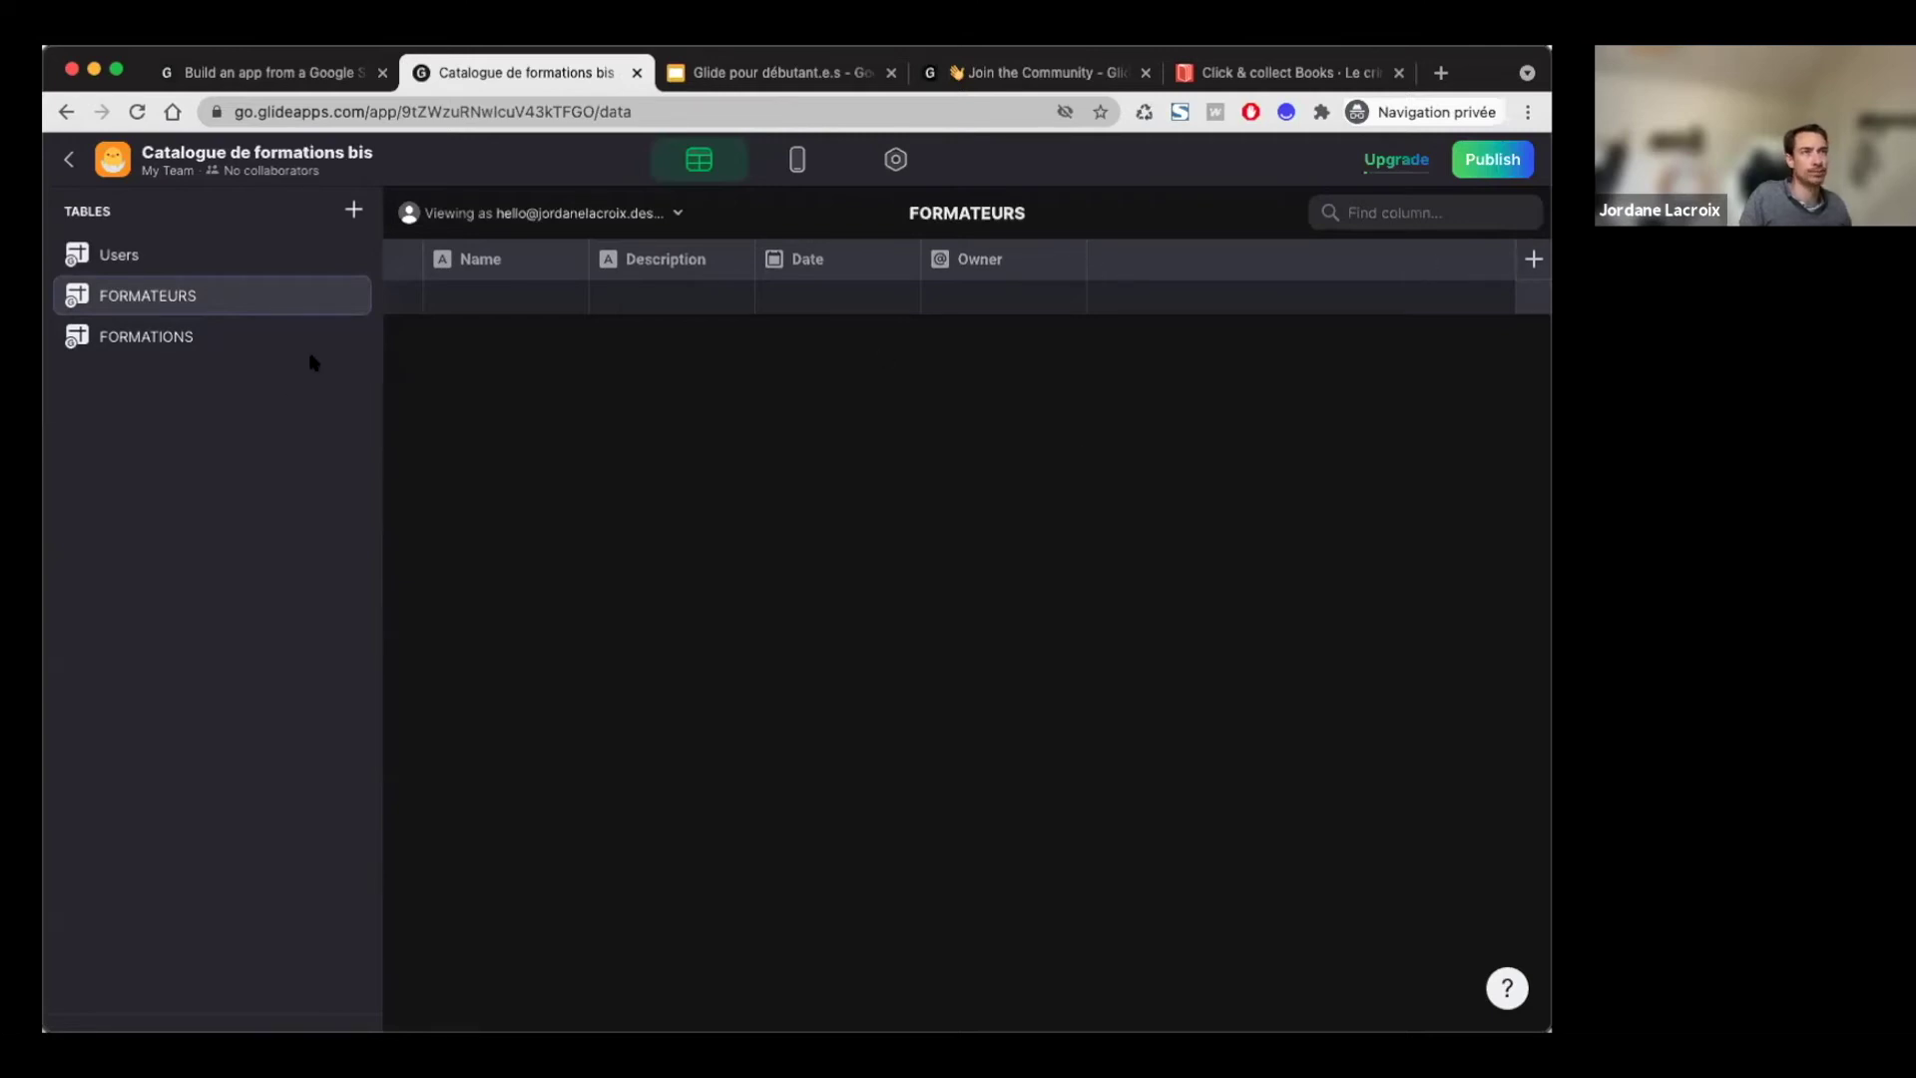
pyautogui.press('super+Tab')
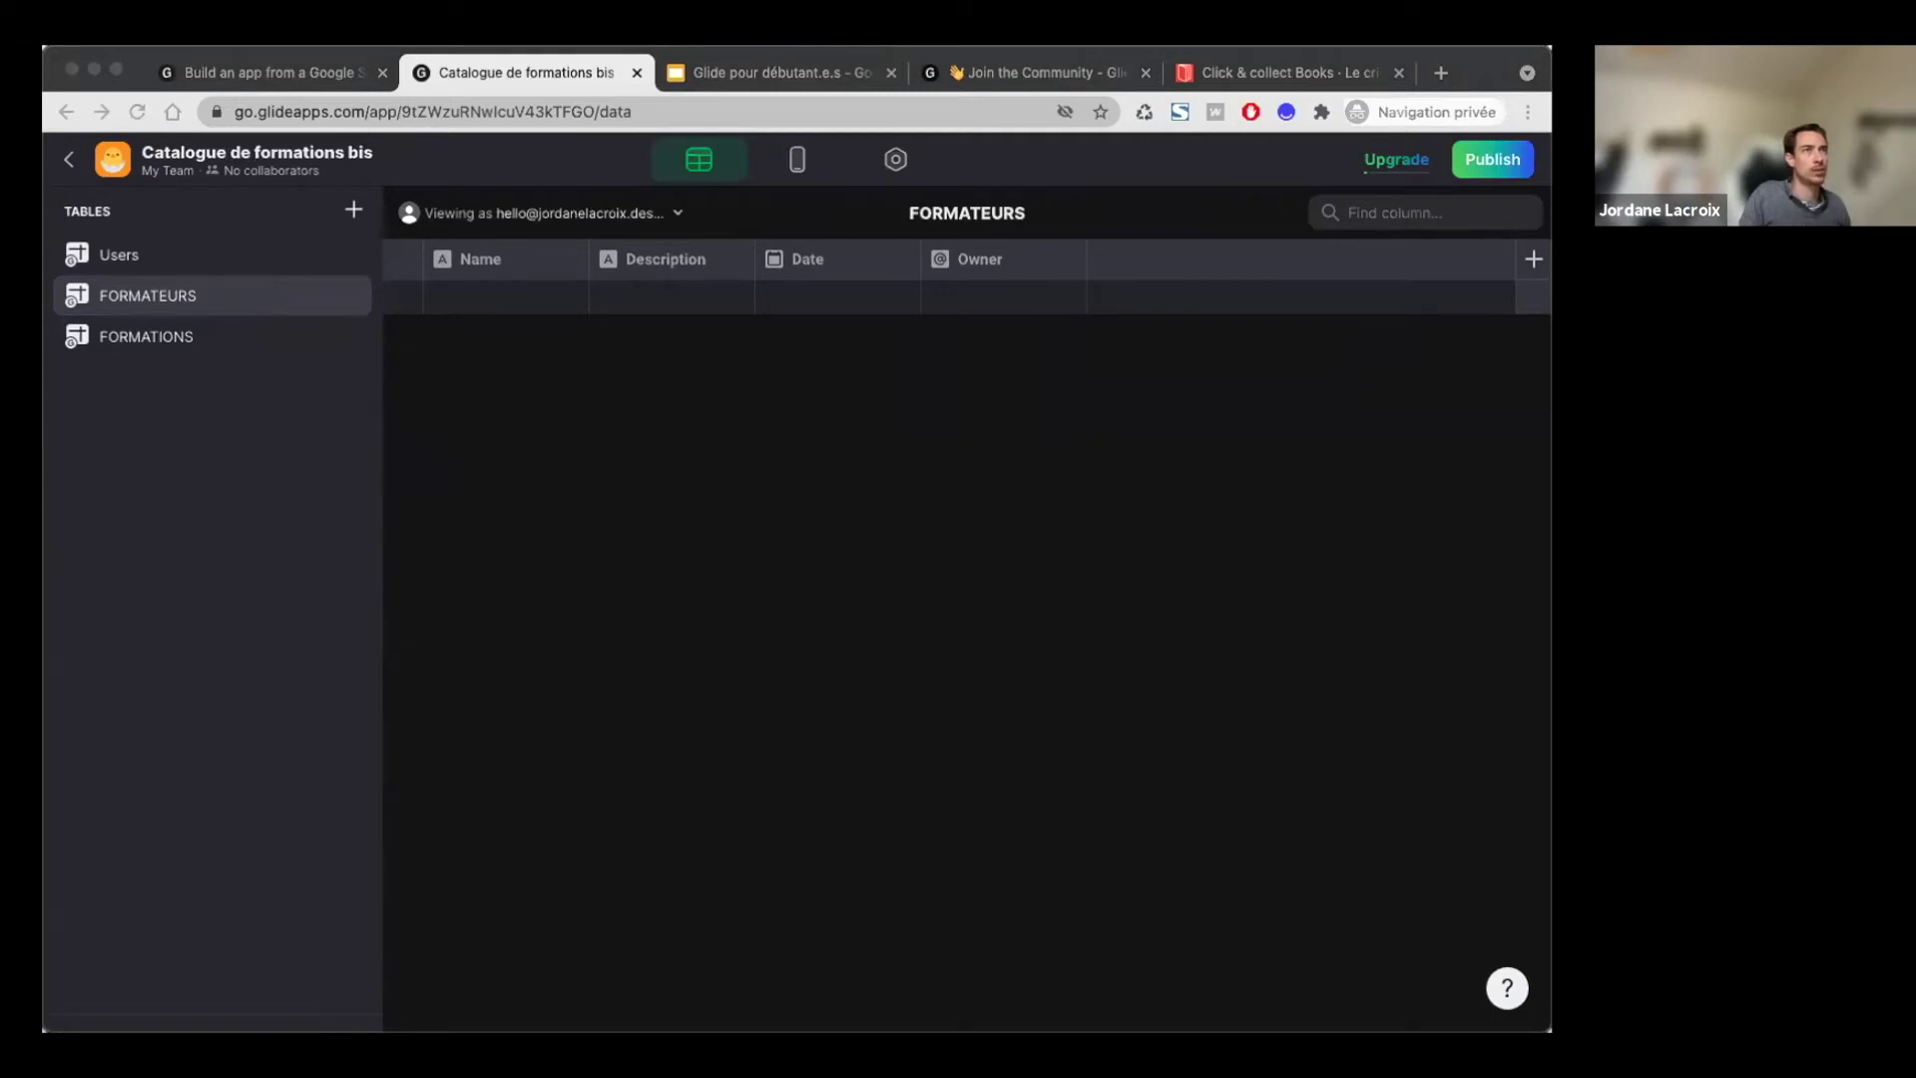
pyautogui.click(1405, 584)
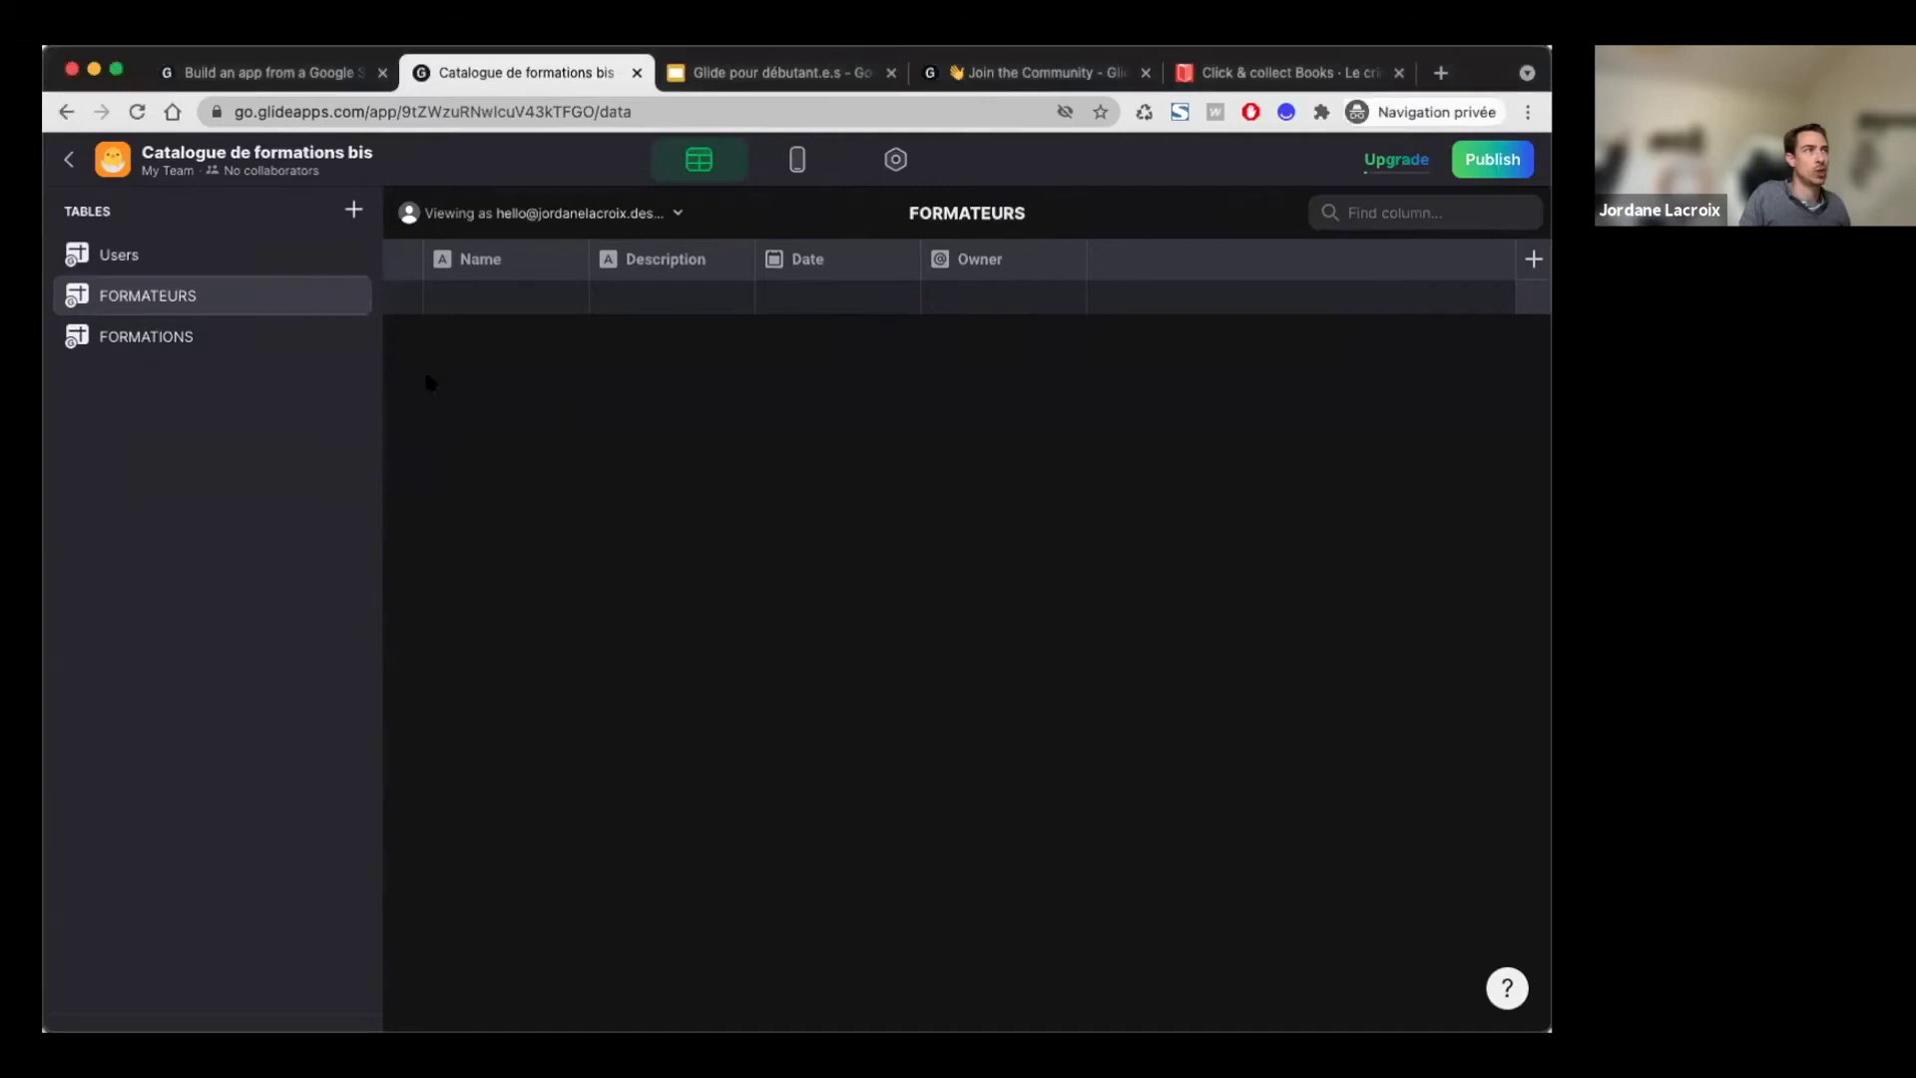
pyautogui.doubleClick(180, 296)
pyautogui.write('IN')
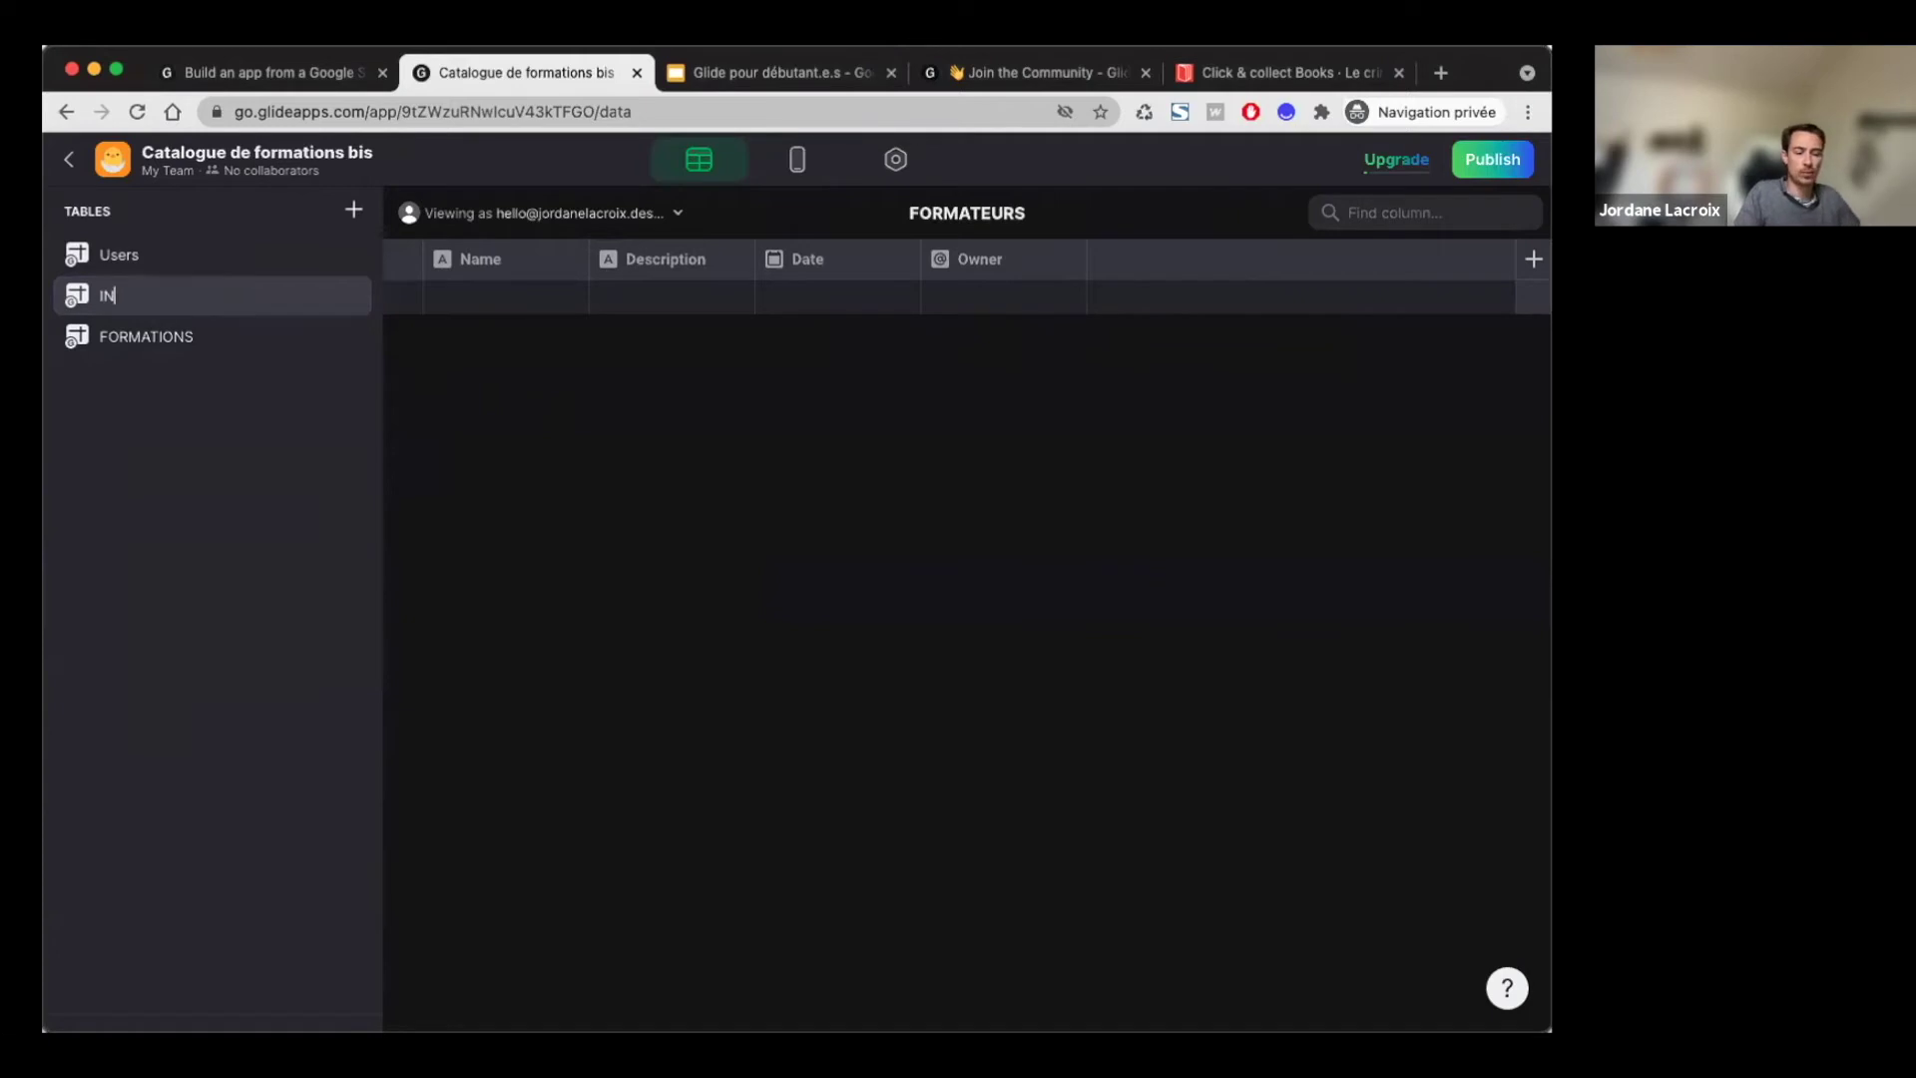
pyautogui.write('TERVENANTS')
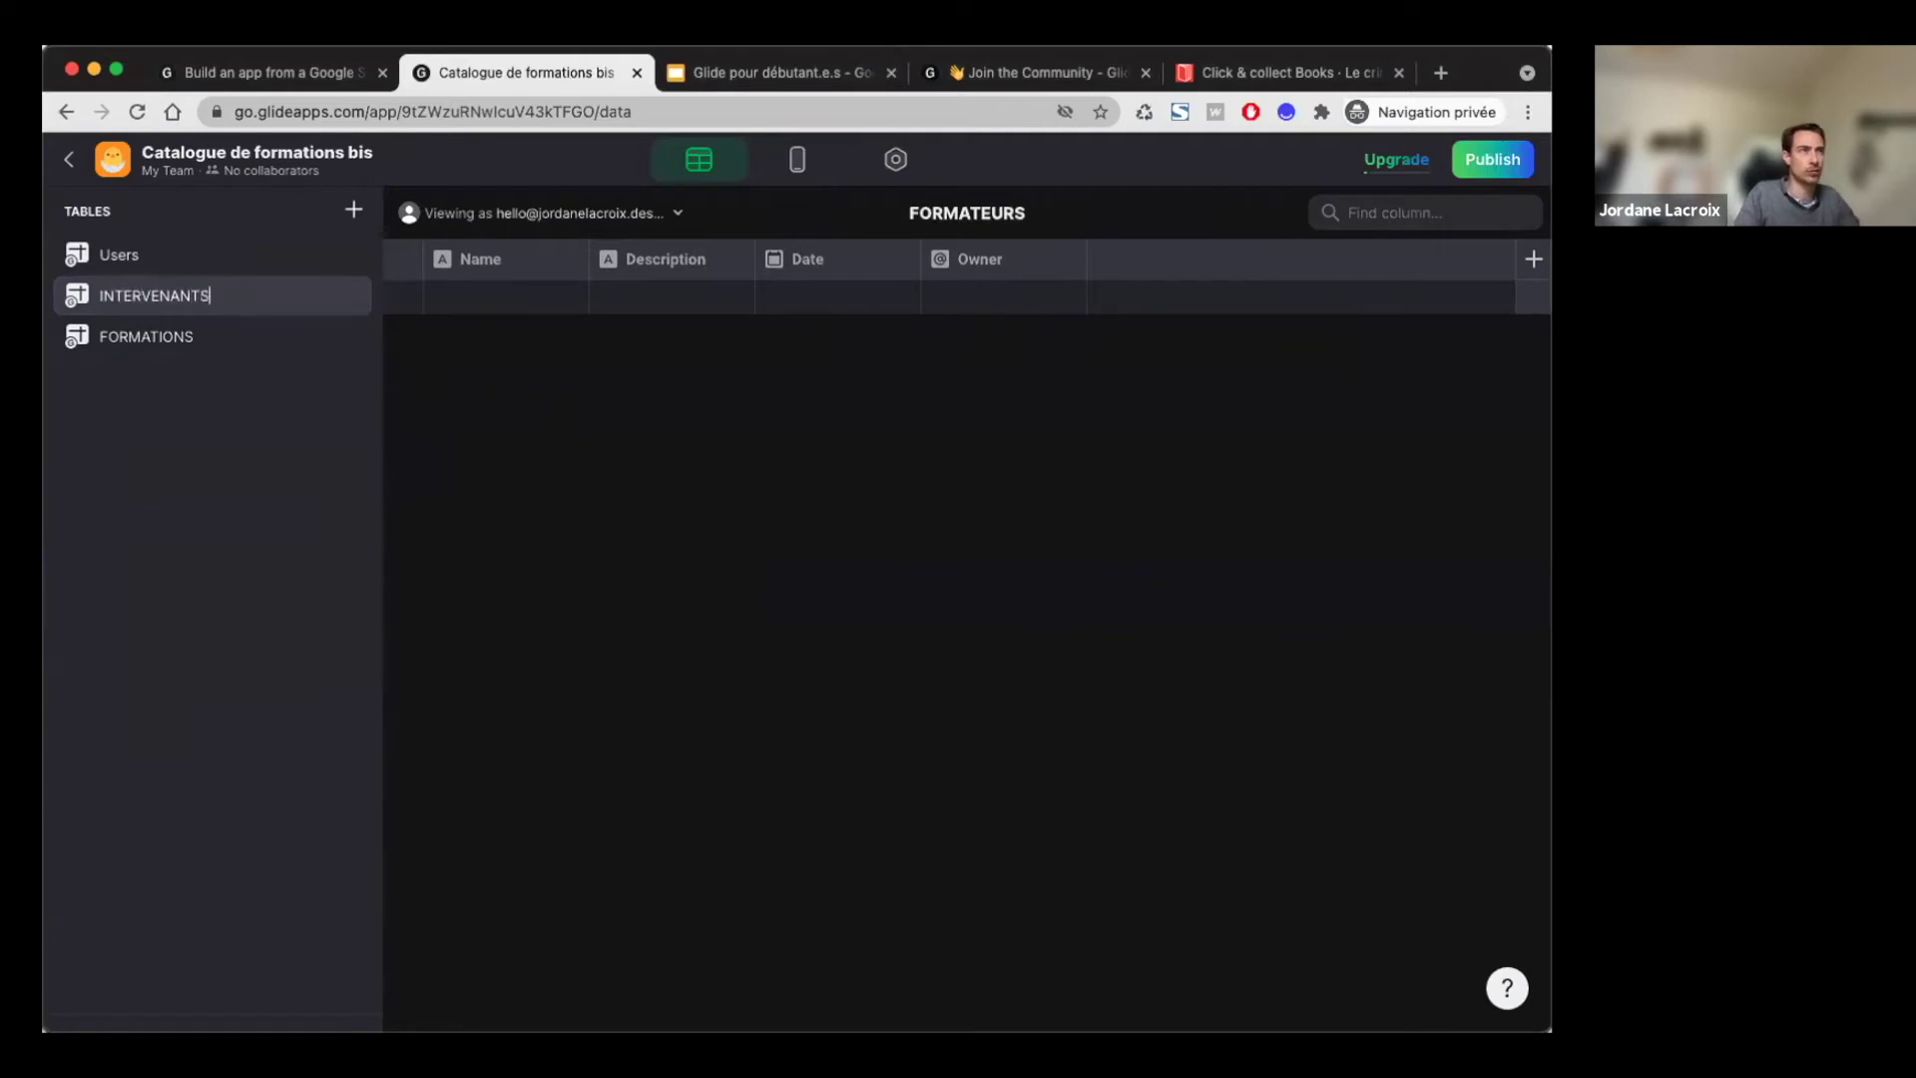
pyautogui.press('Return')
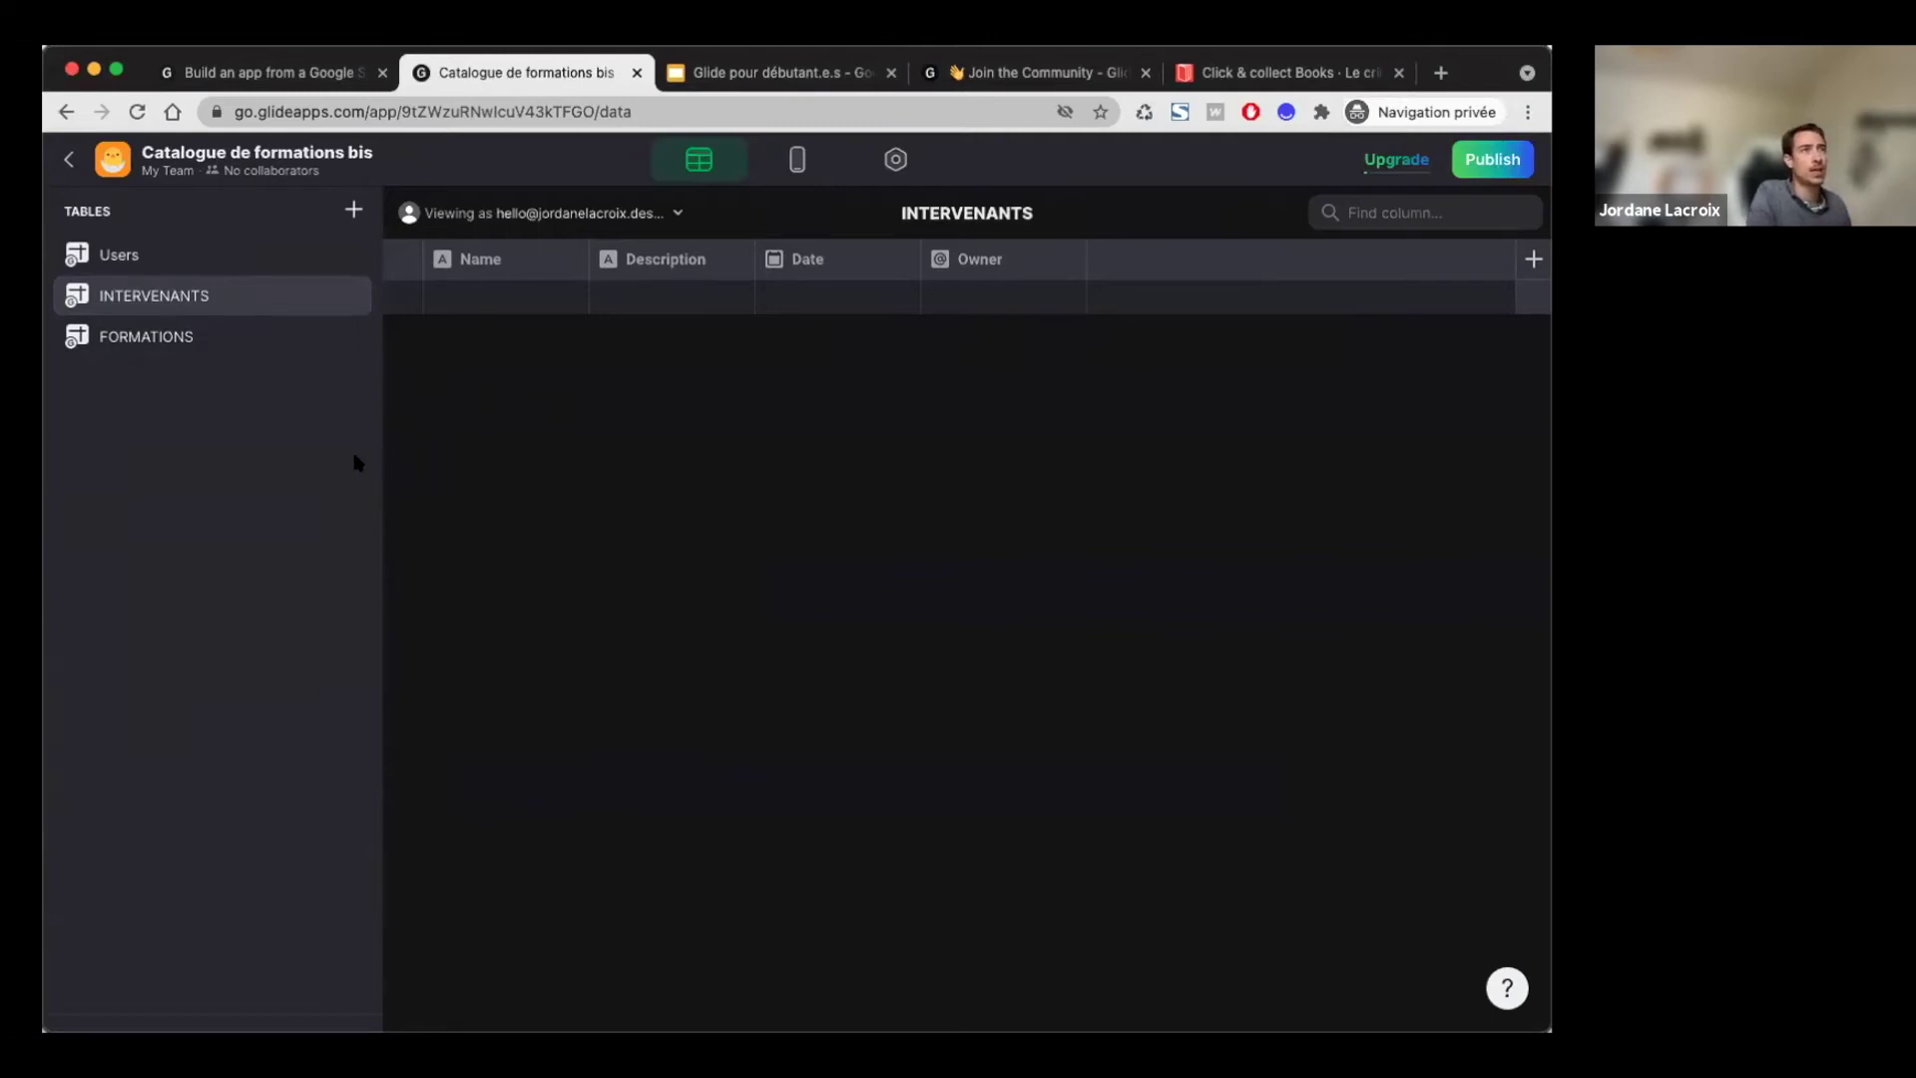
# Step: Enter an instructor's last name in the Name column of the INTERVENANTS table's first row
pyautogui.click(22, 489)
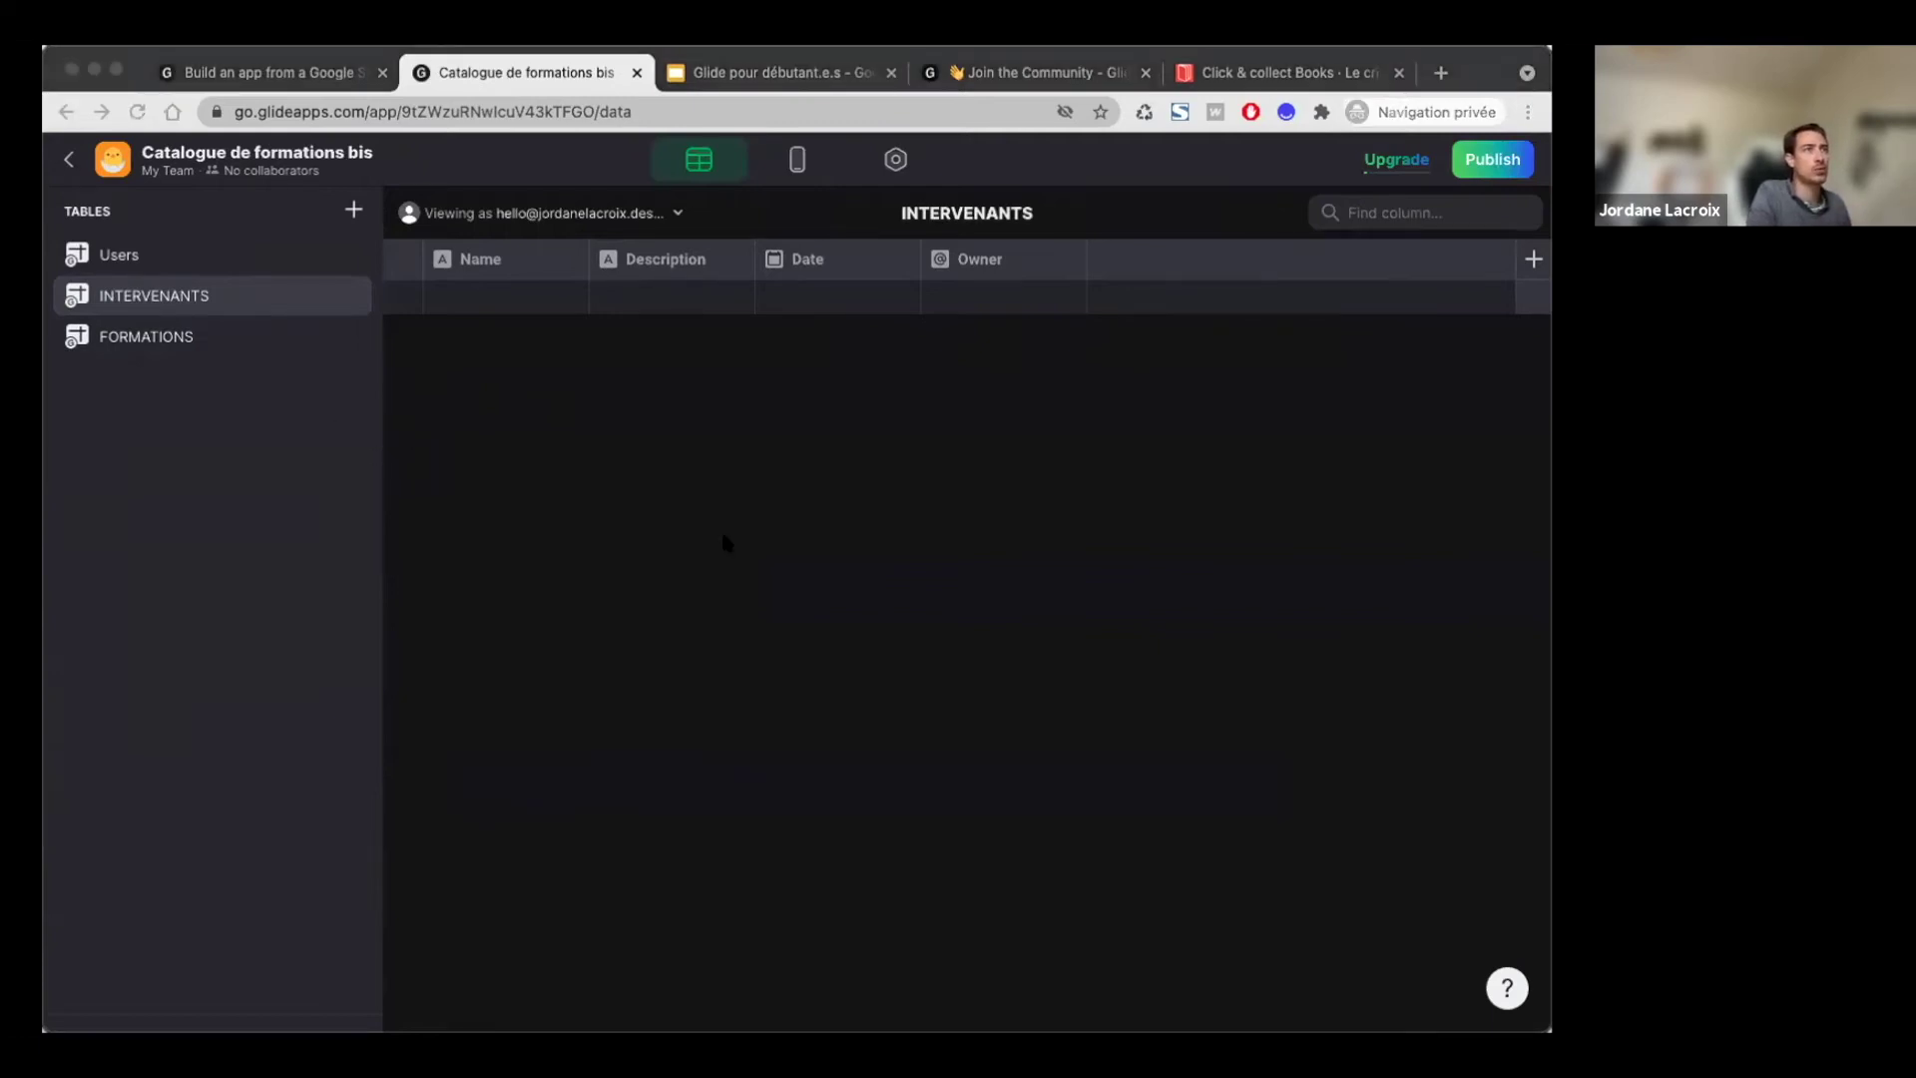
pyautogui.click(1355, 534)
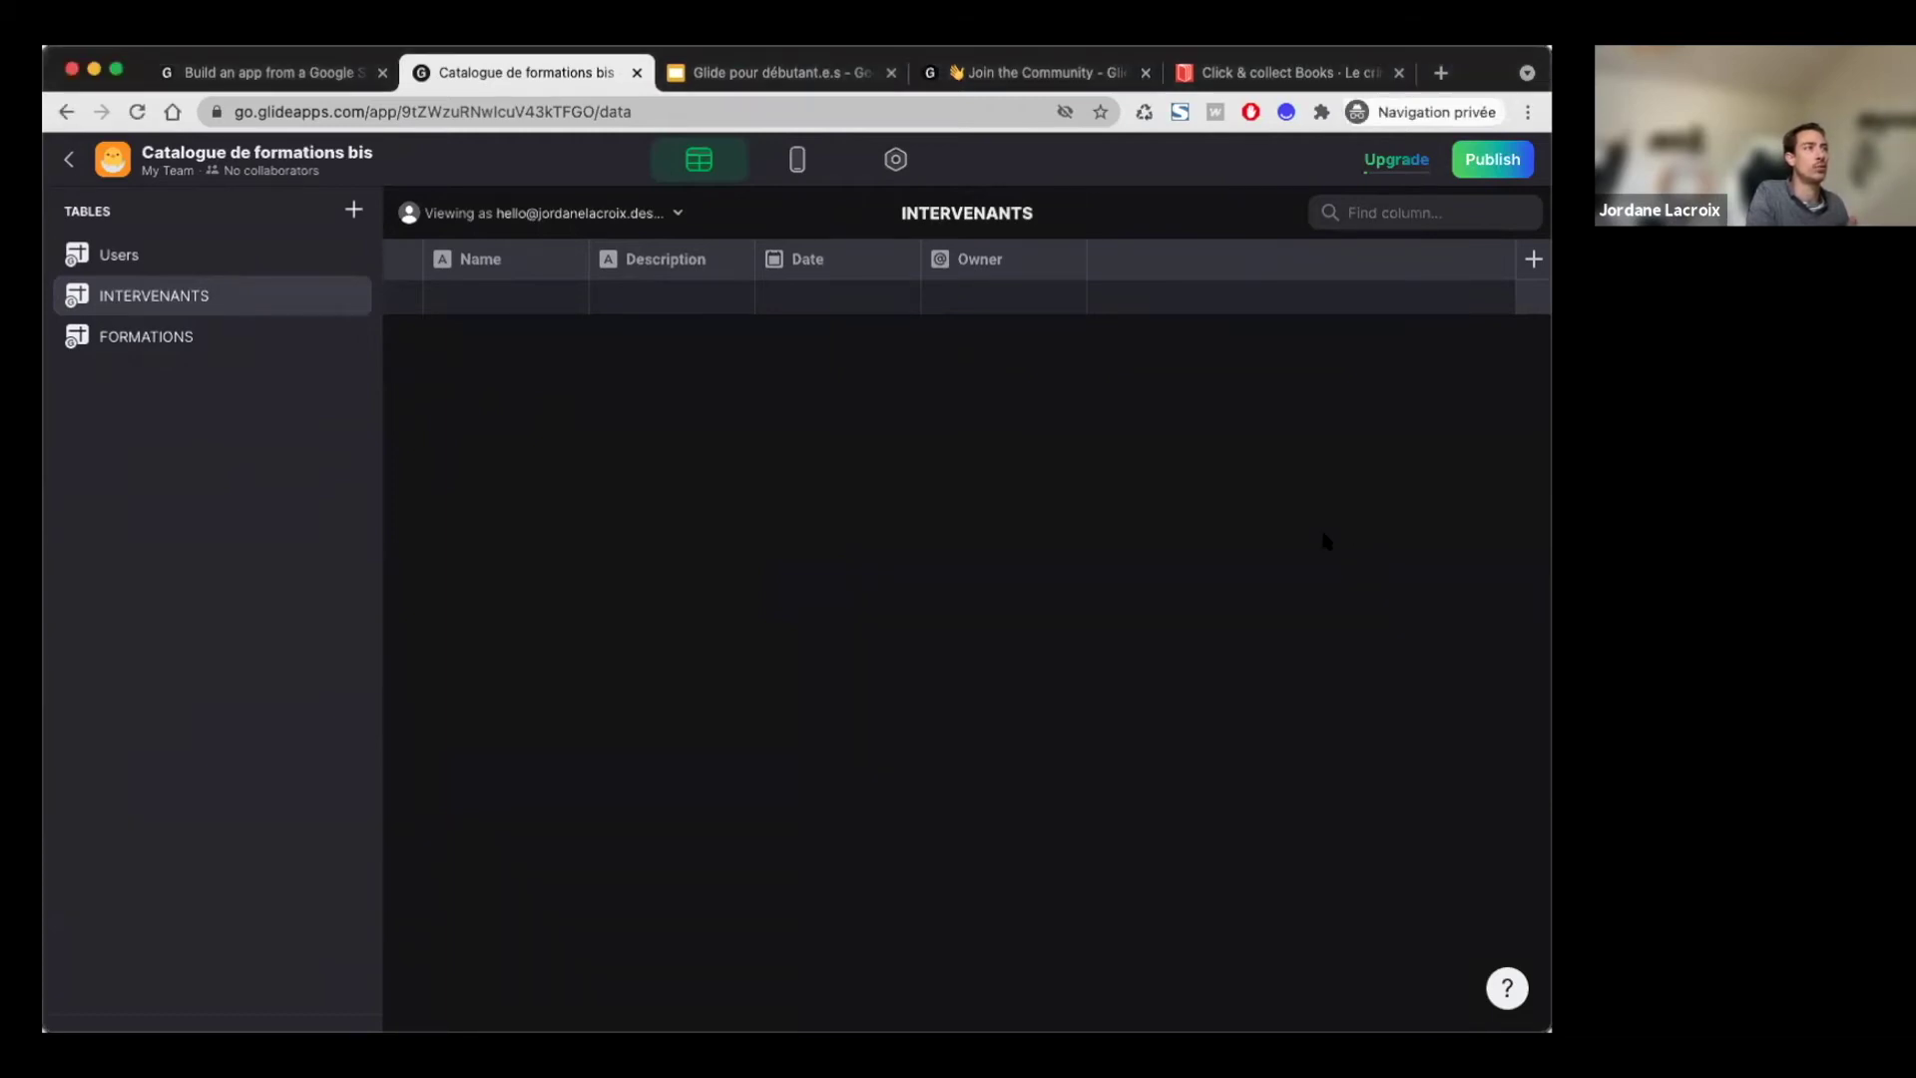
pyautogui.click(513, 263)
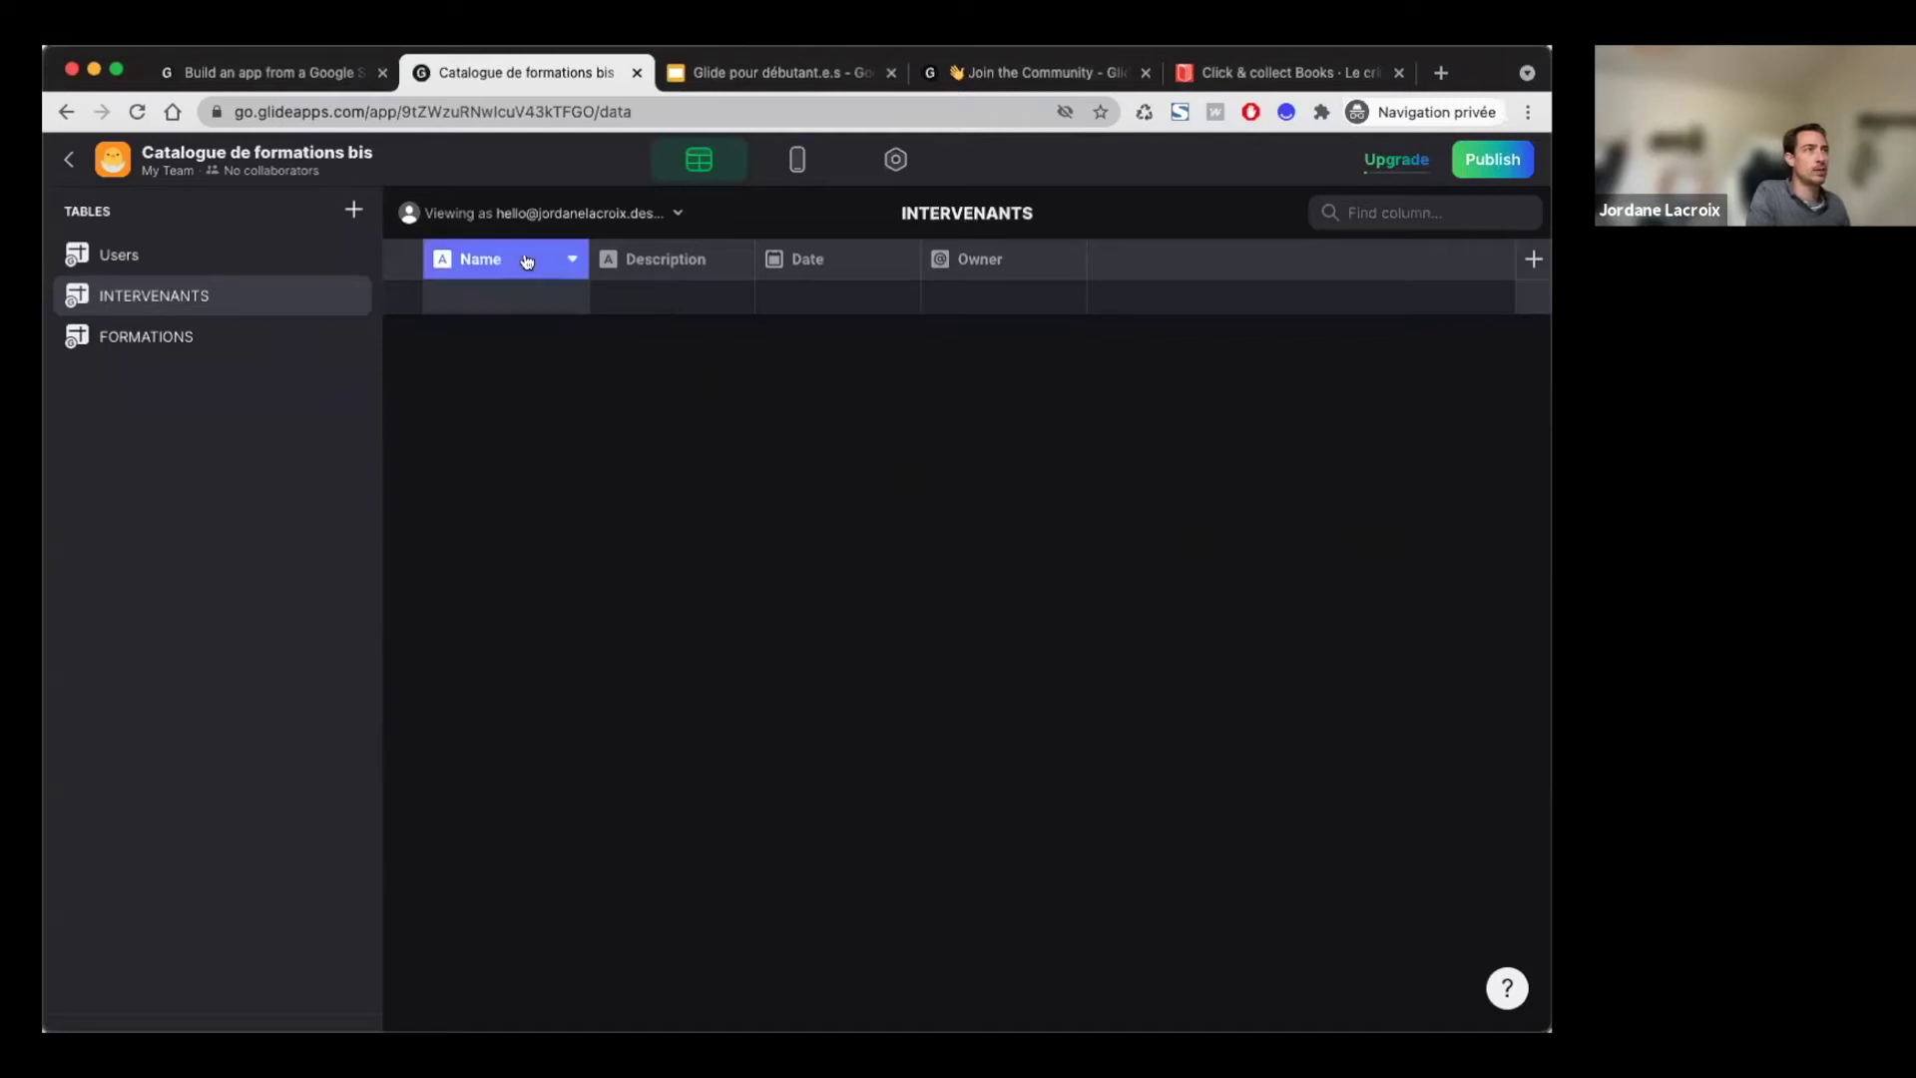
pyautogui.click(536, 295)
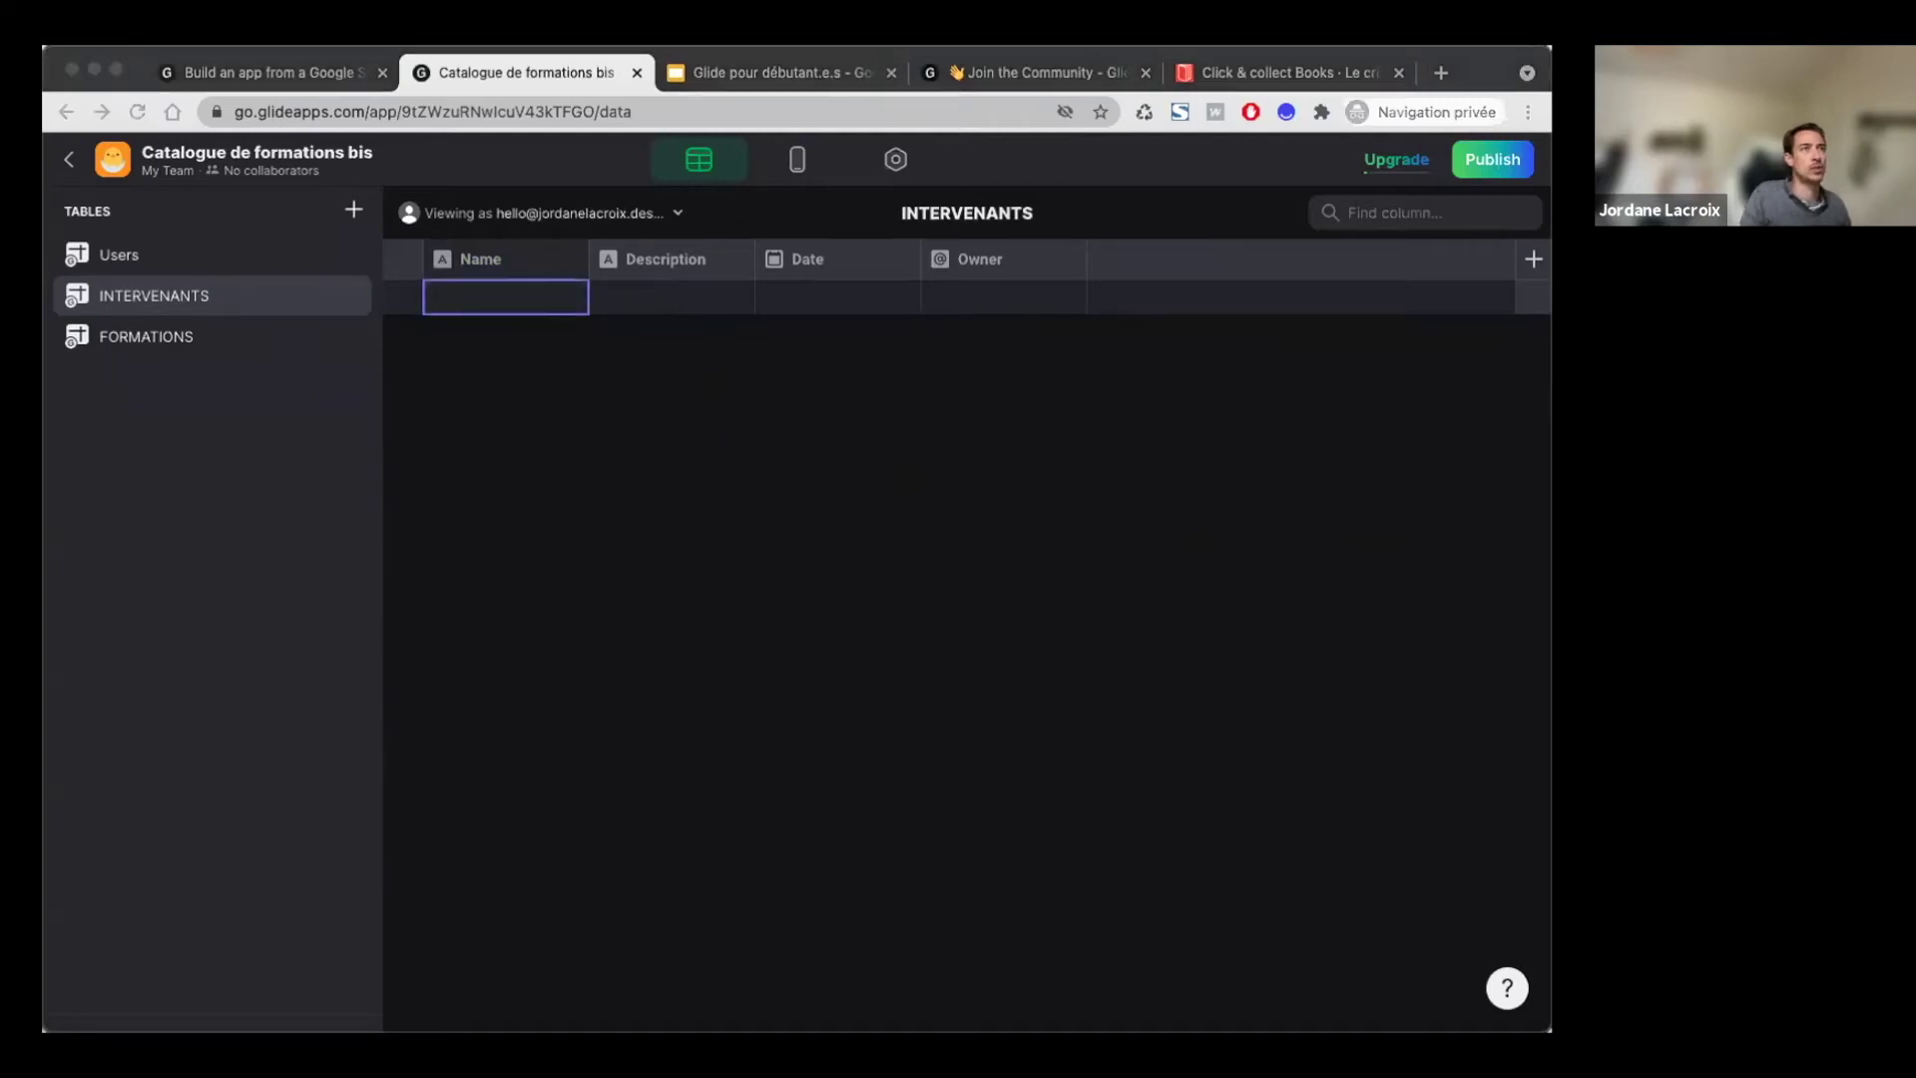
pyautogui.click(455, 297)
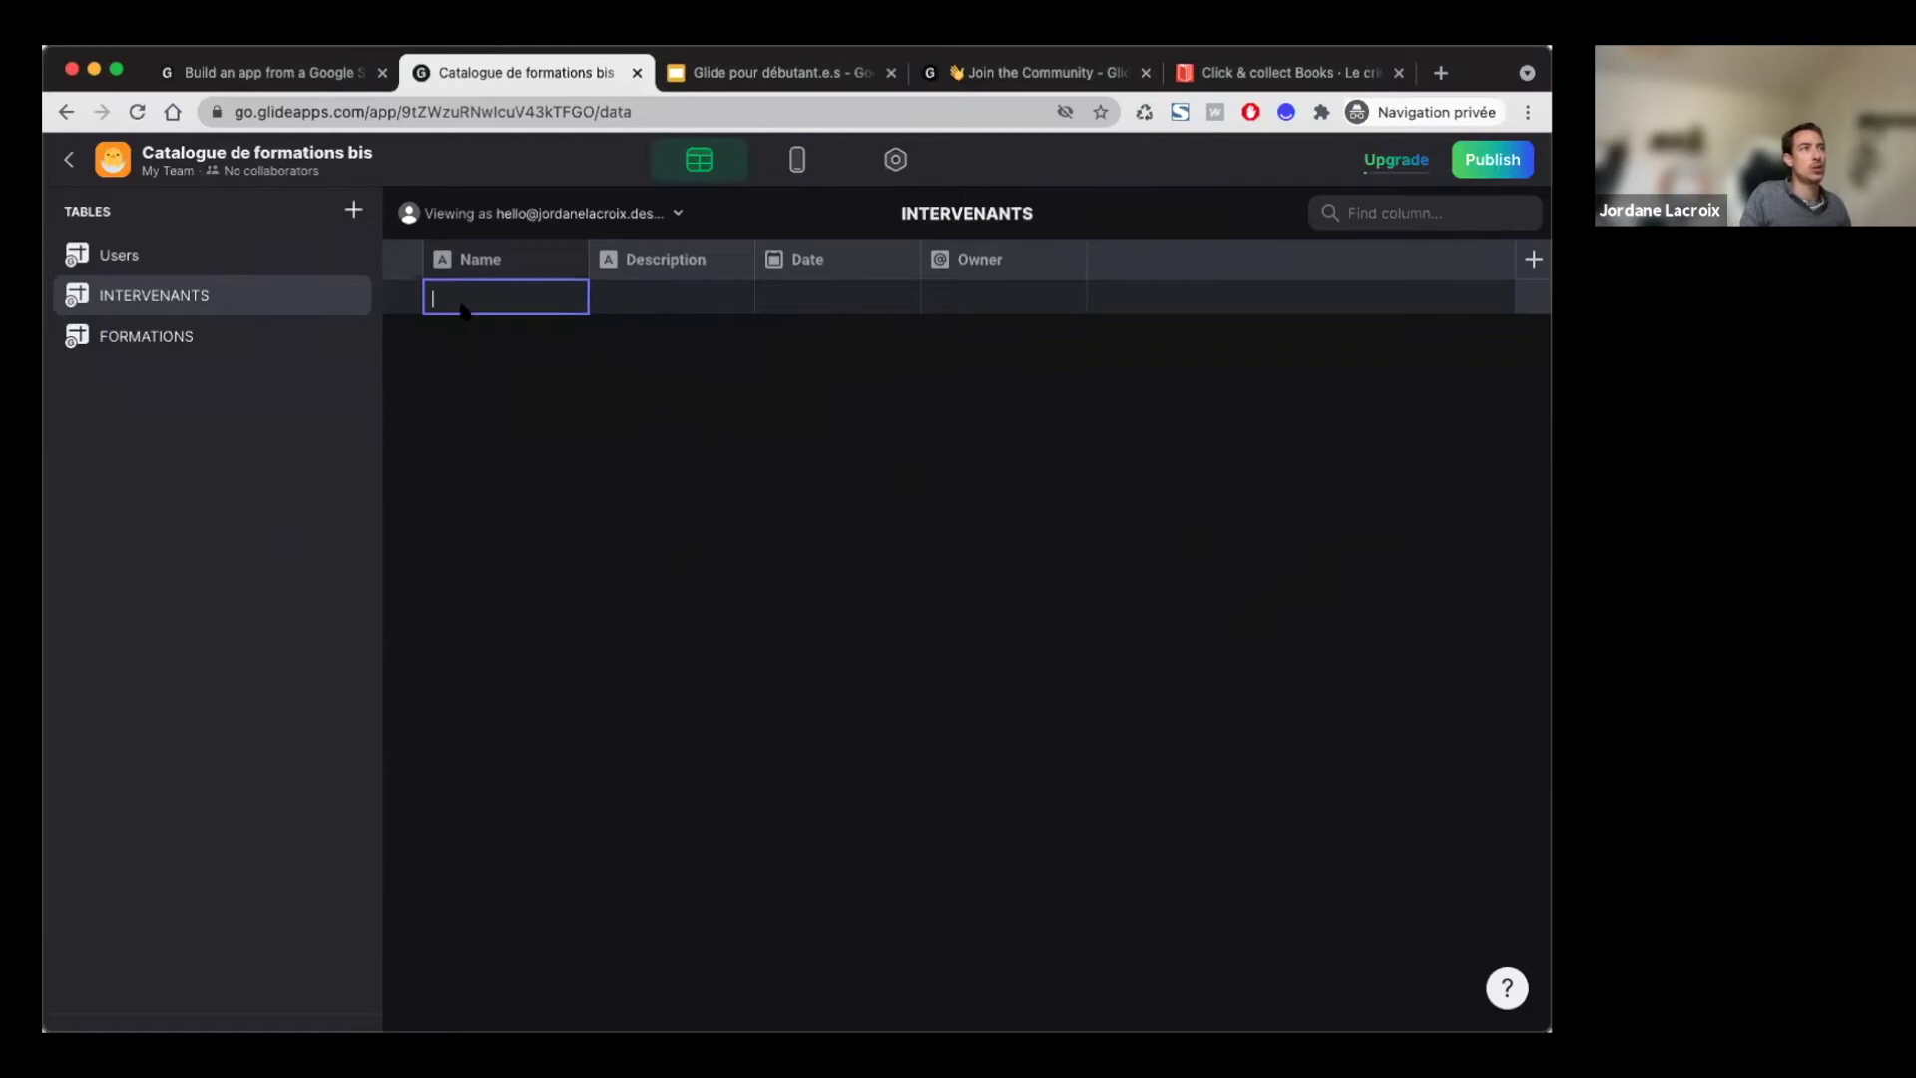
pyautogui.write('Chak')
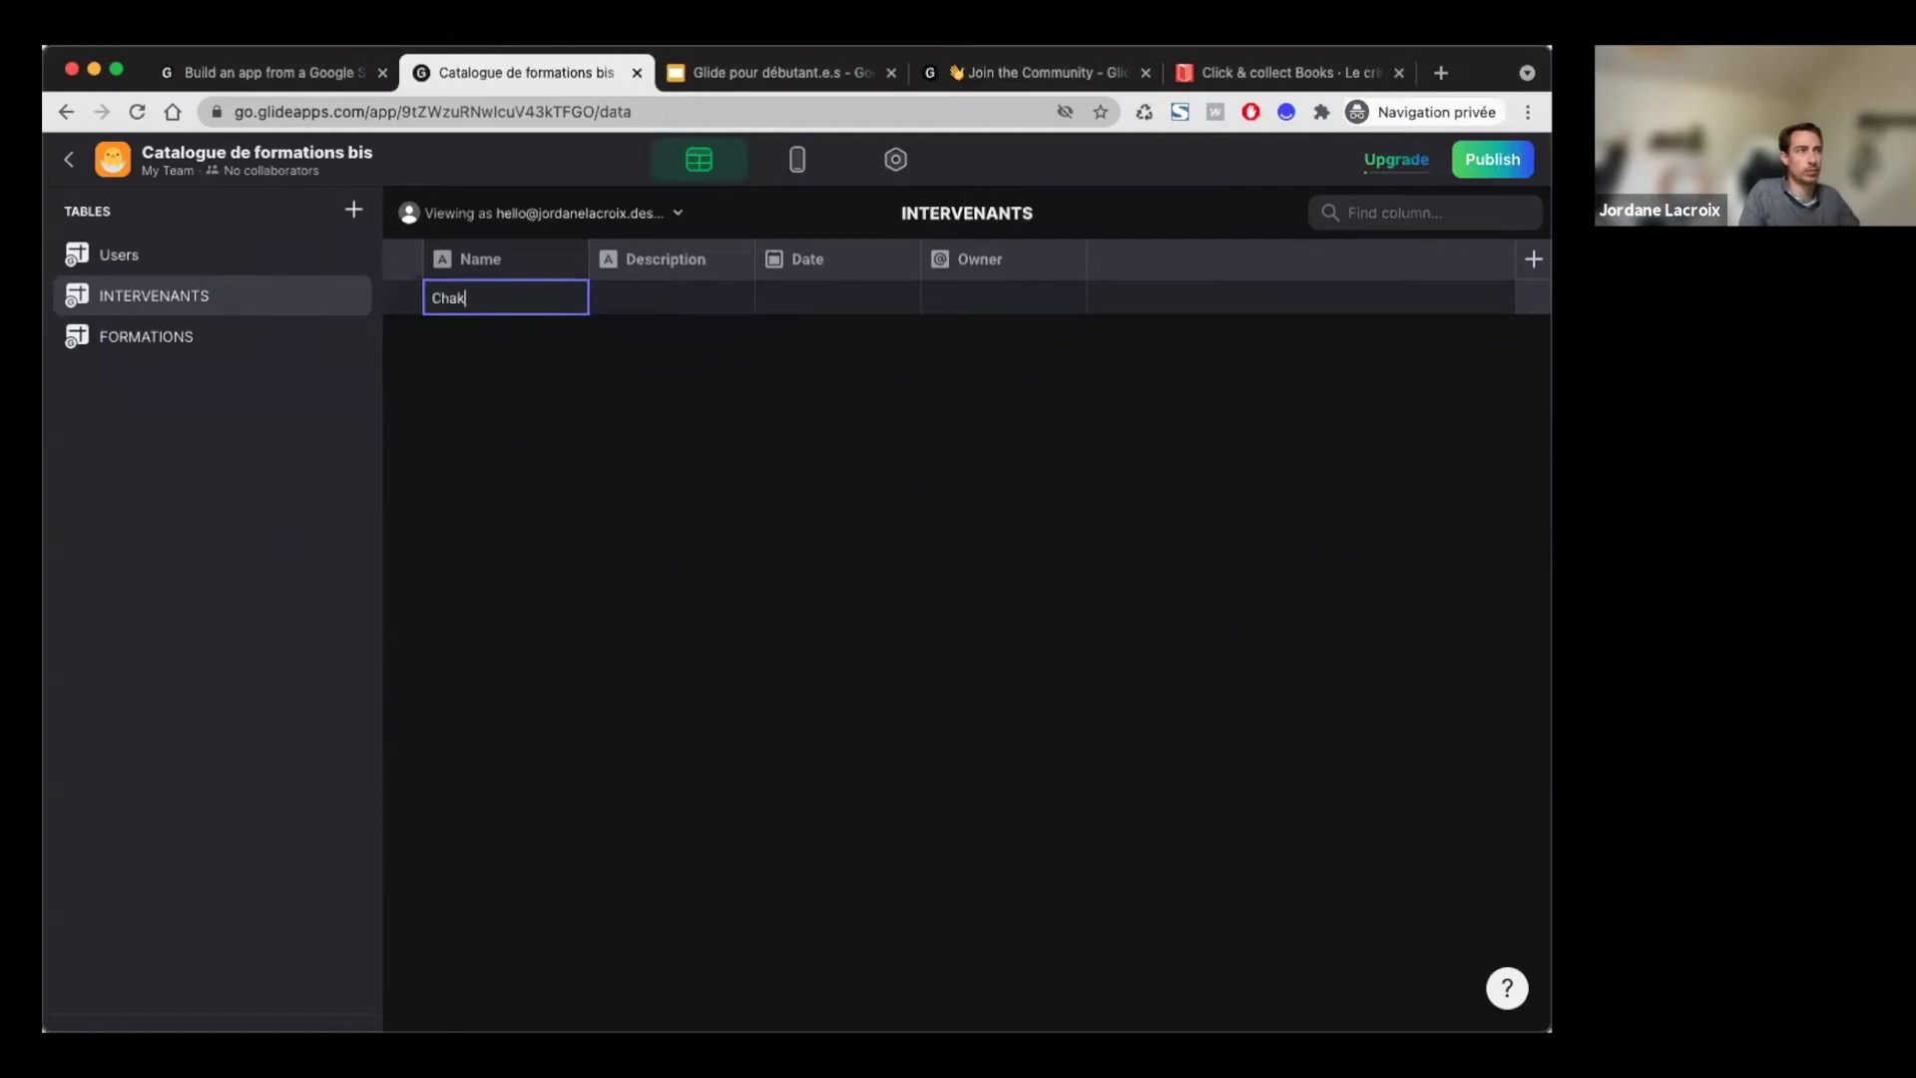
pyautogui.press('BackSpace')
pyautogui.write('loux')
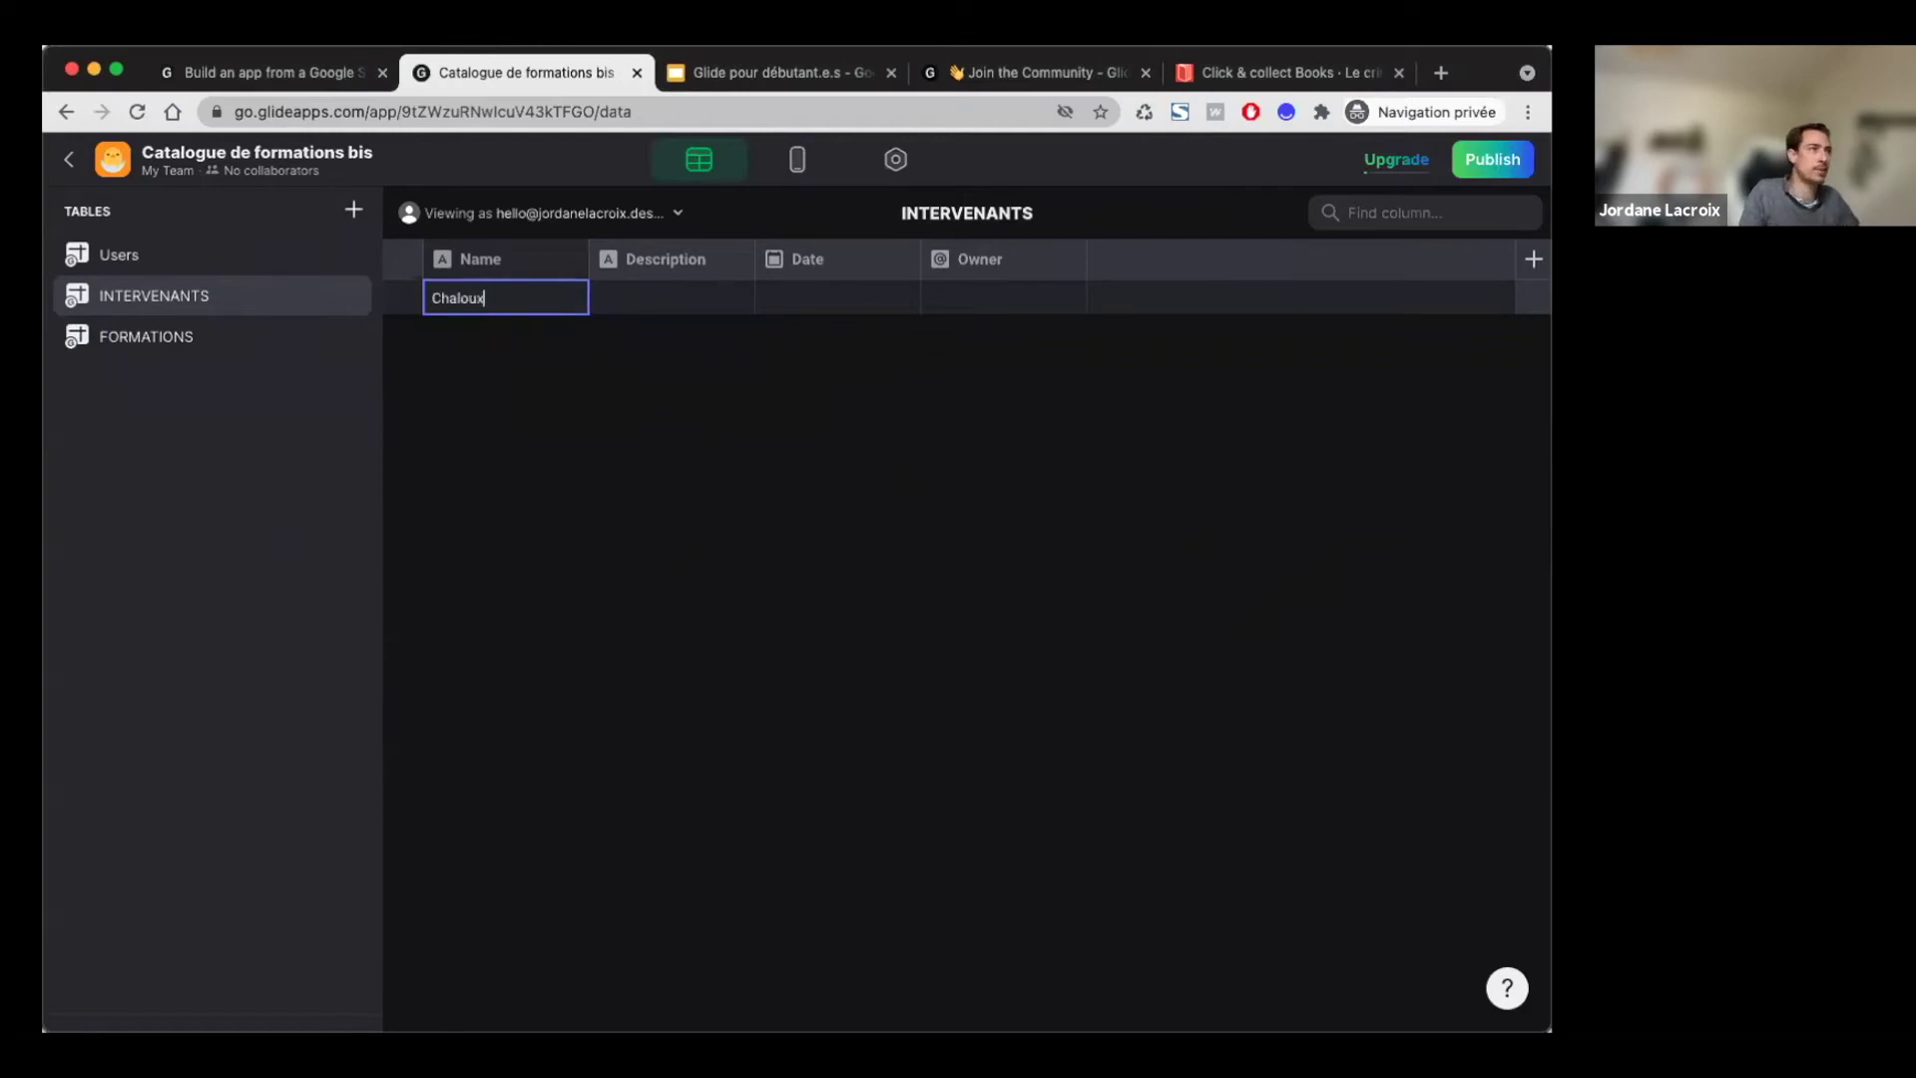
pyautogui.press('Return')
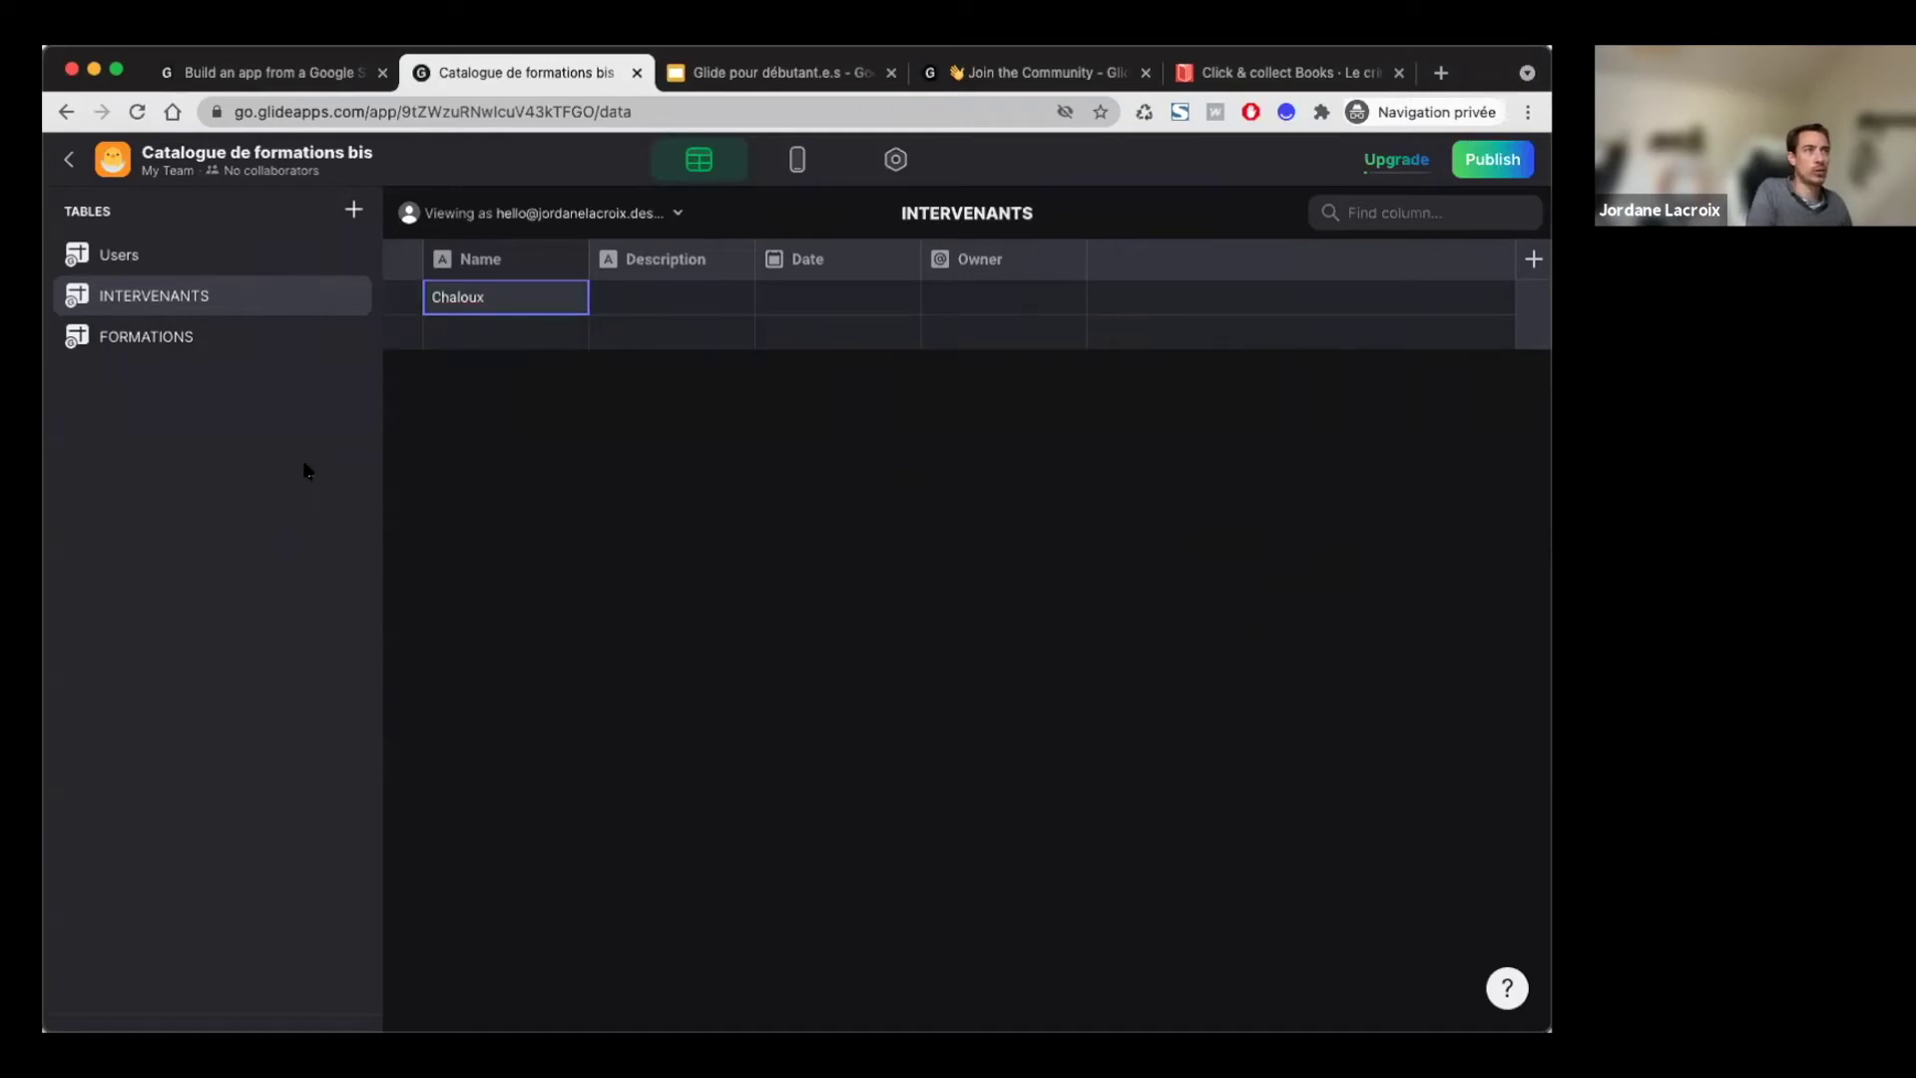
pyautogui.press('super+Tab')
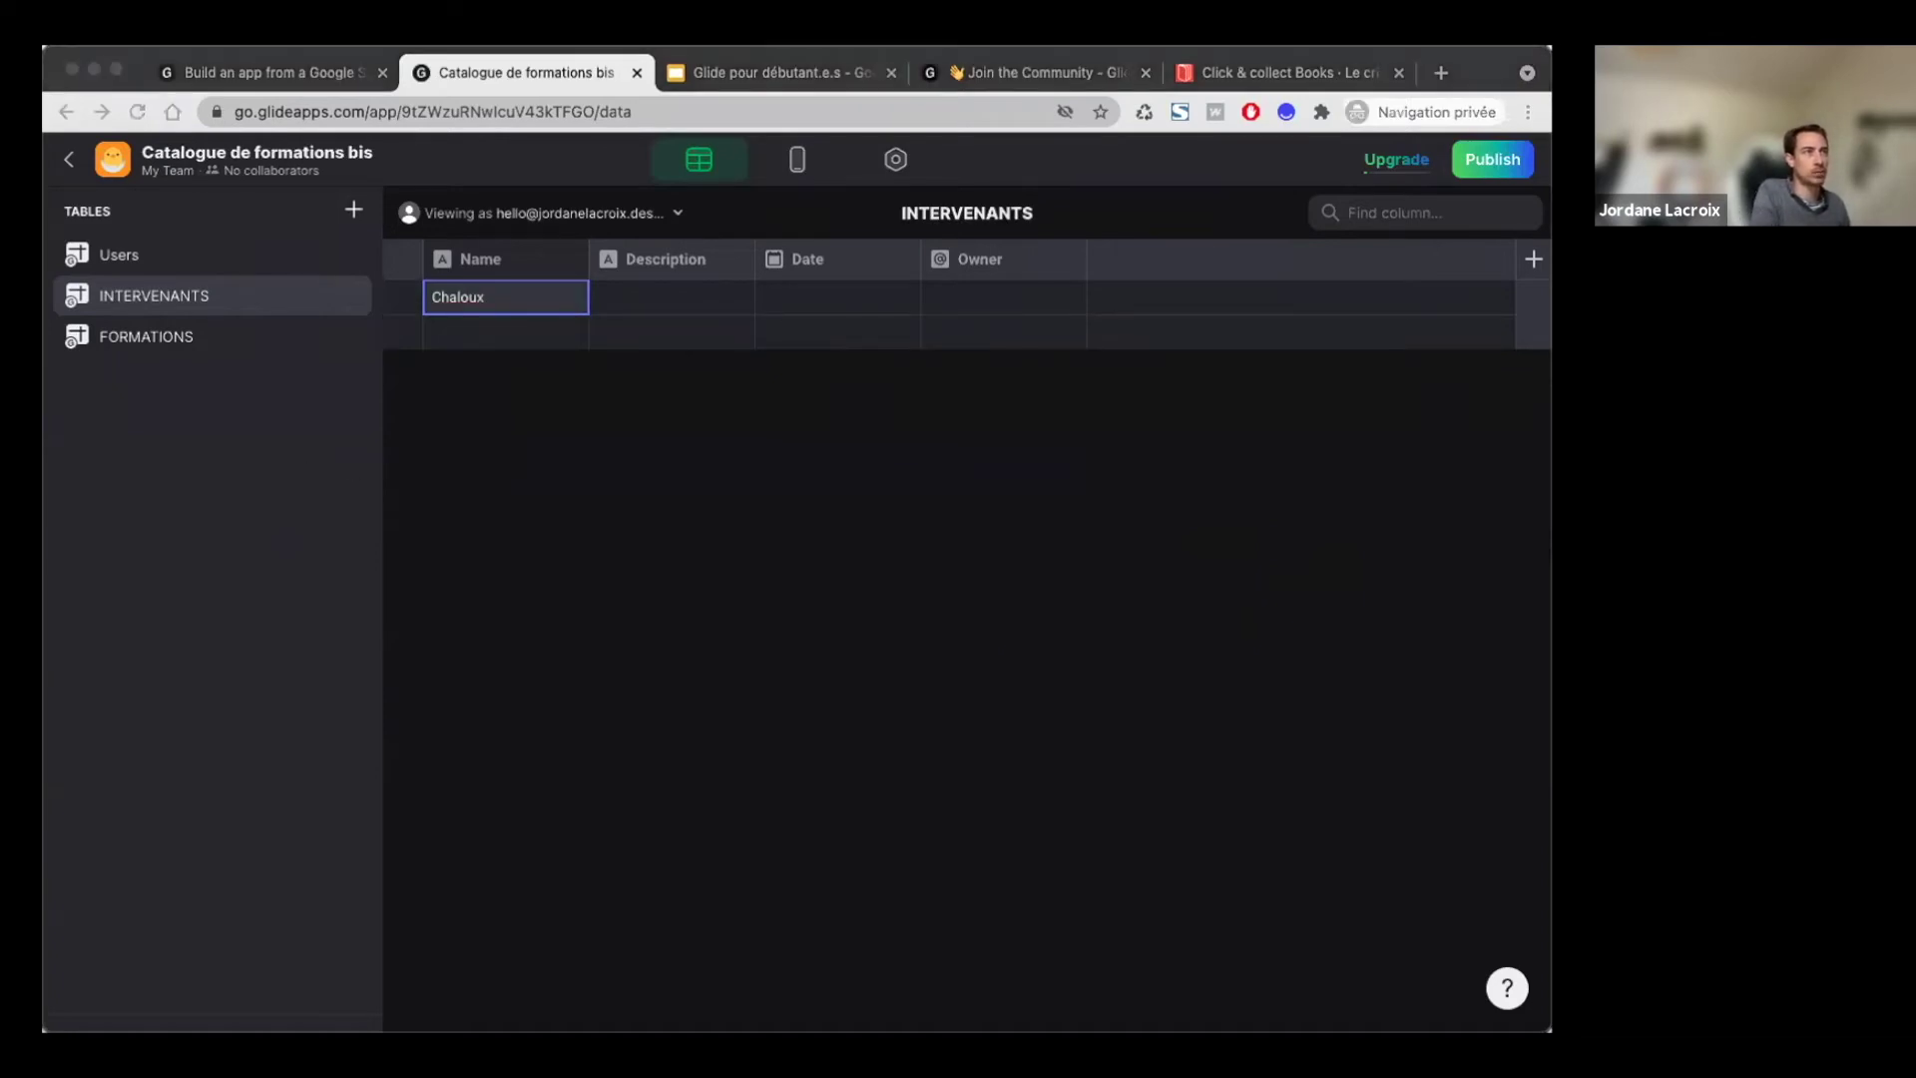
pyautogui.press('super+Tab')
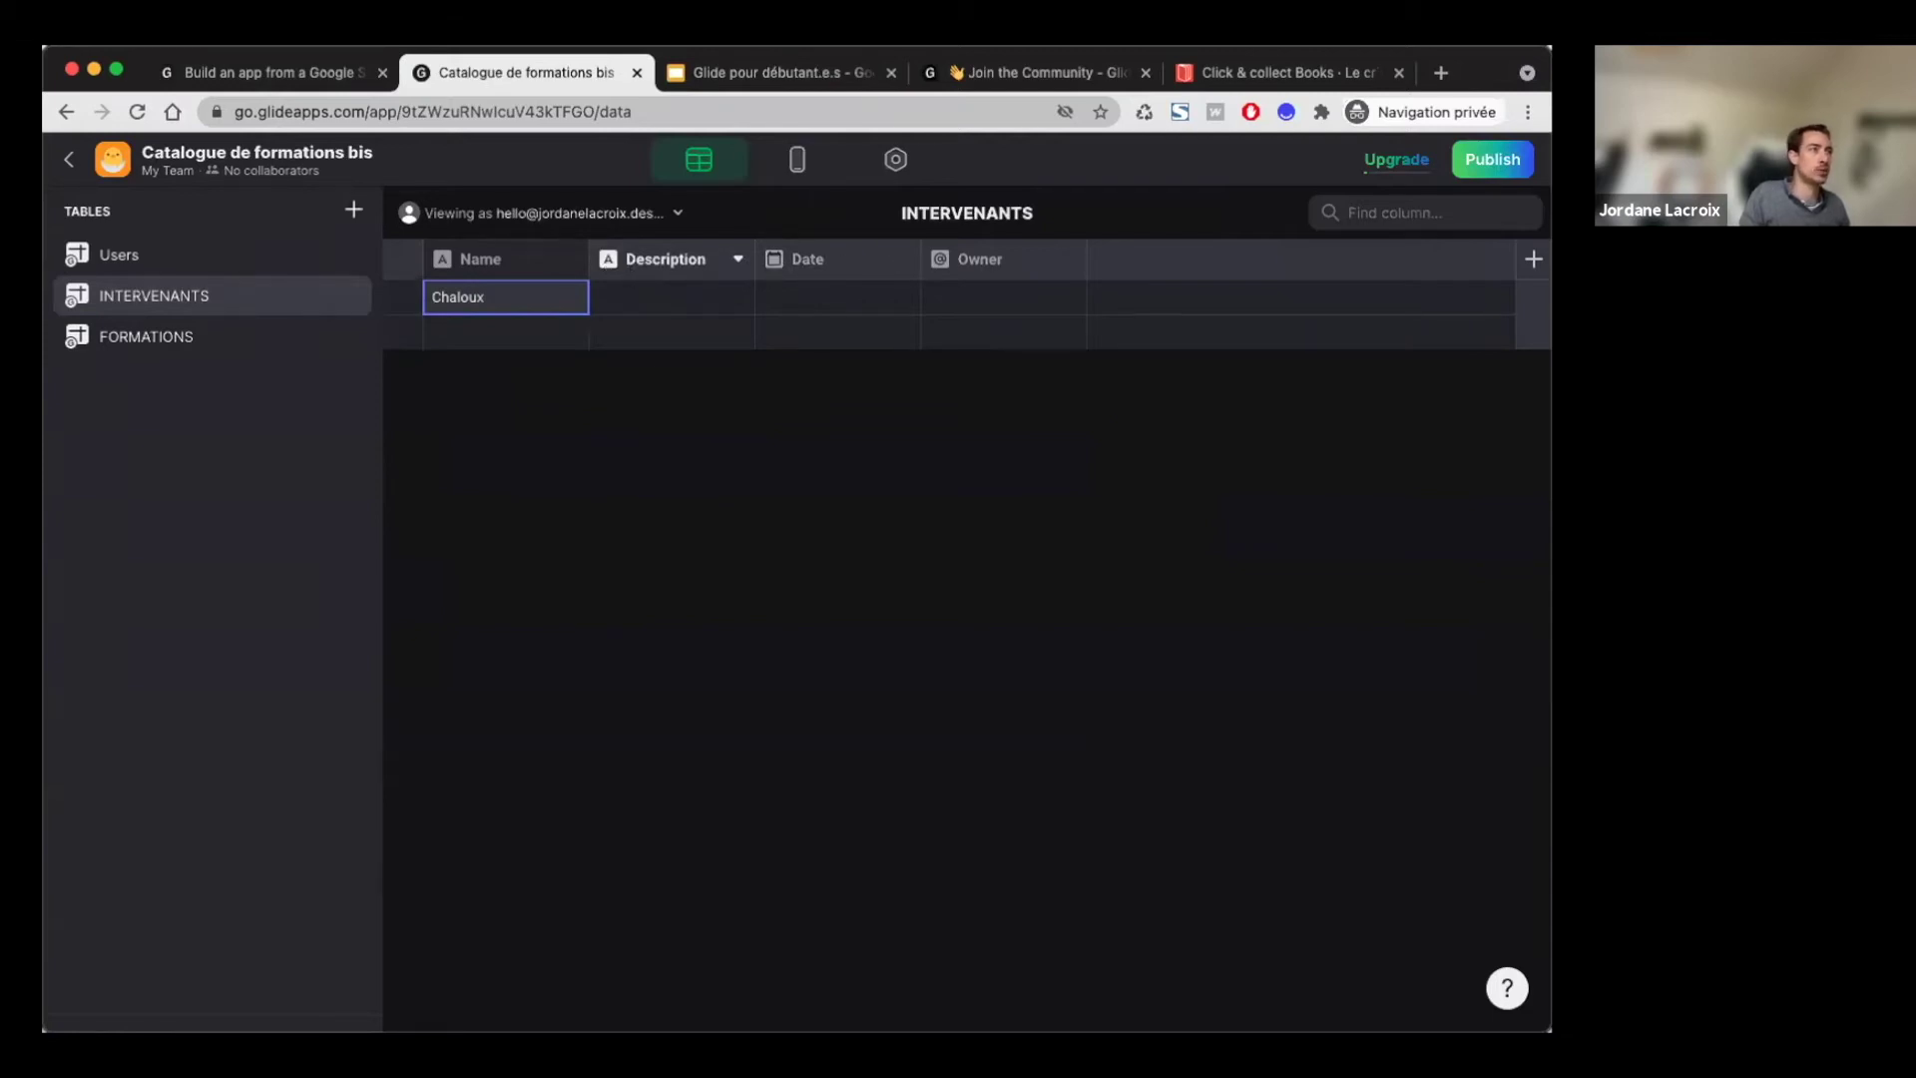
# Step: Review the column types offered for the Description column, and close its settings without changing anything
pyautogui.click(607, 262)
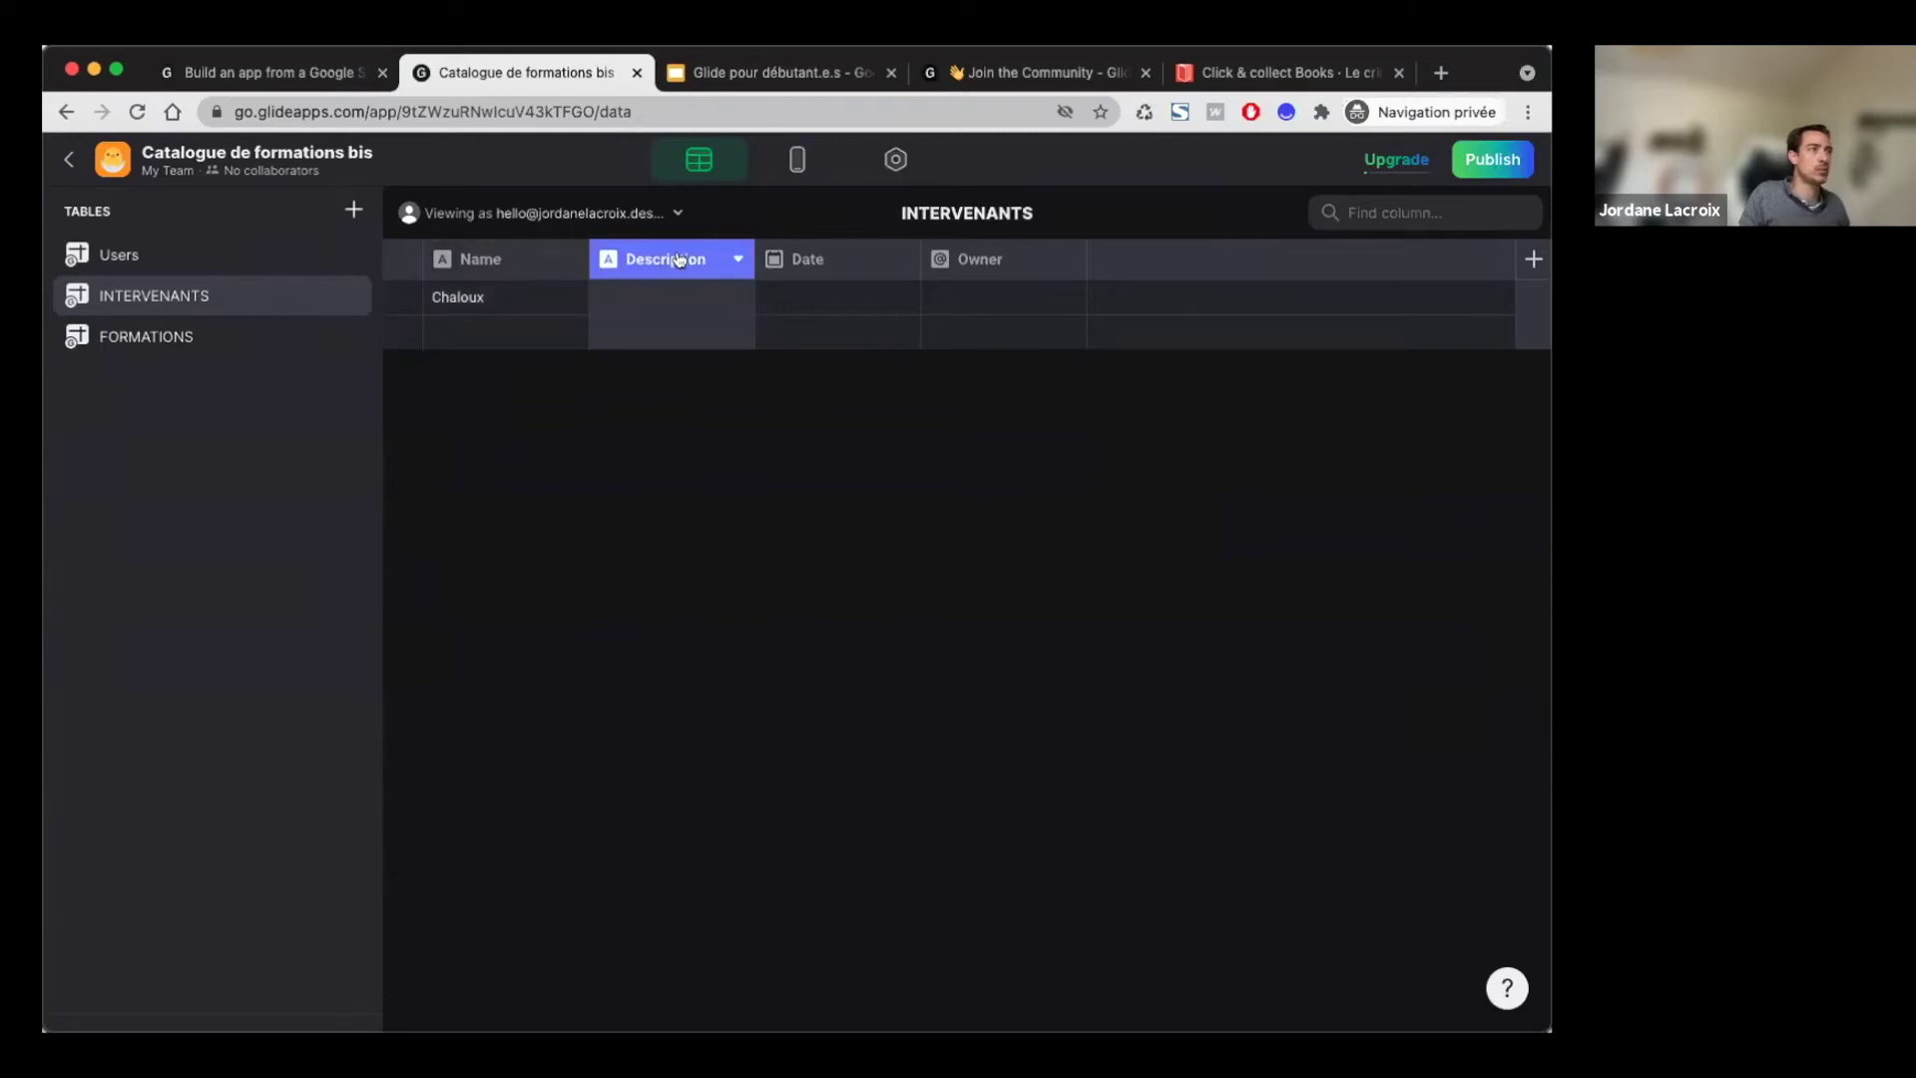
pyautogui.click(737, 259)
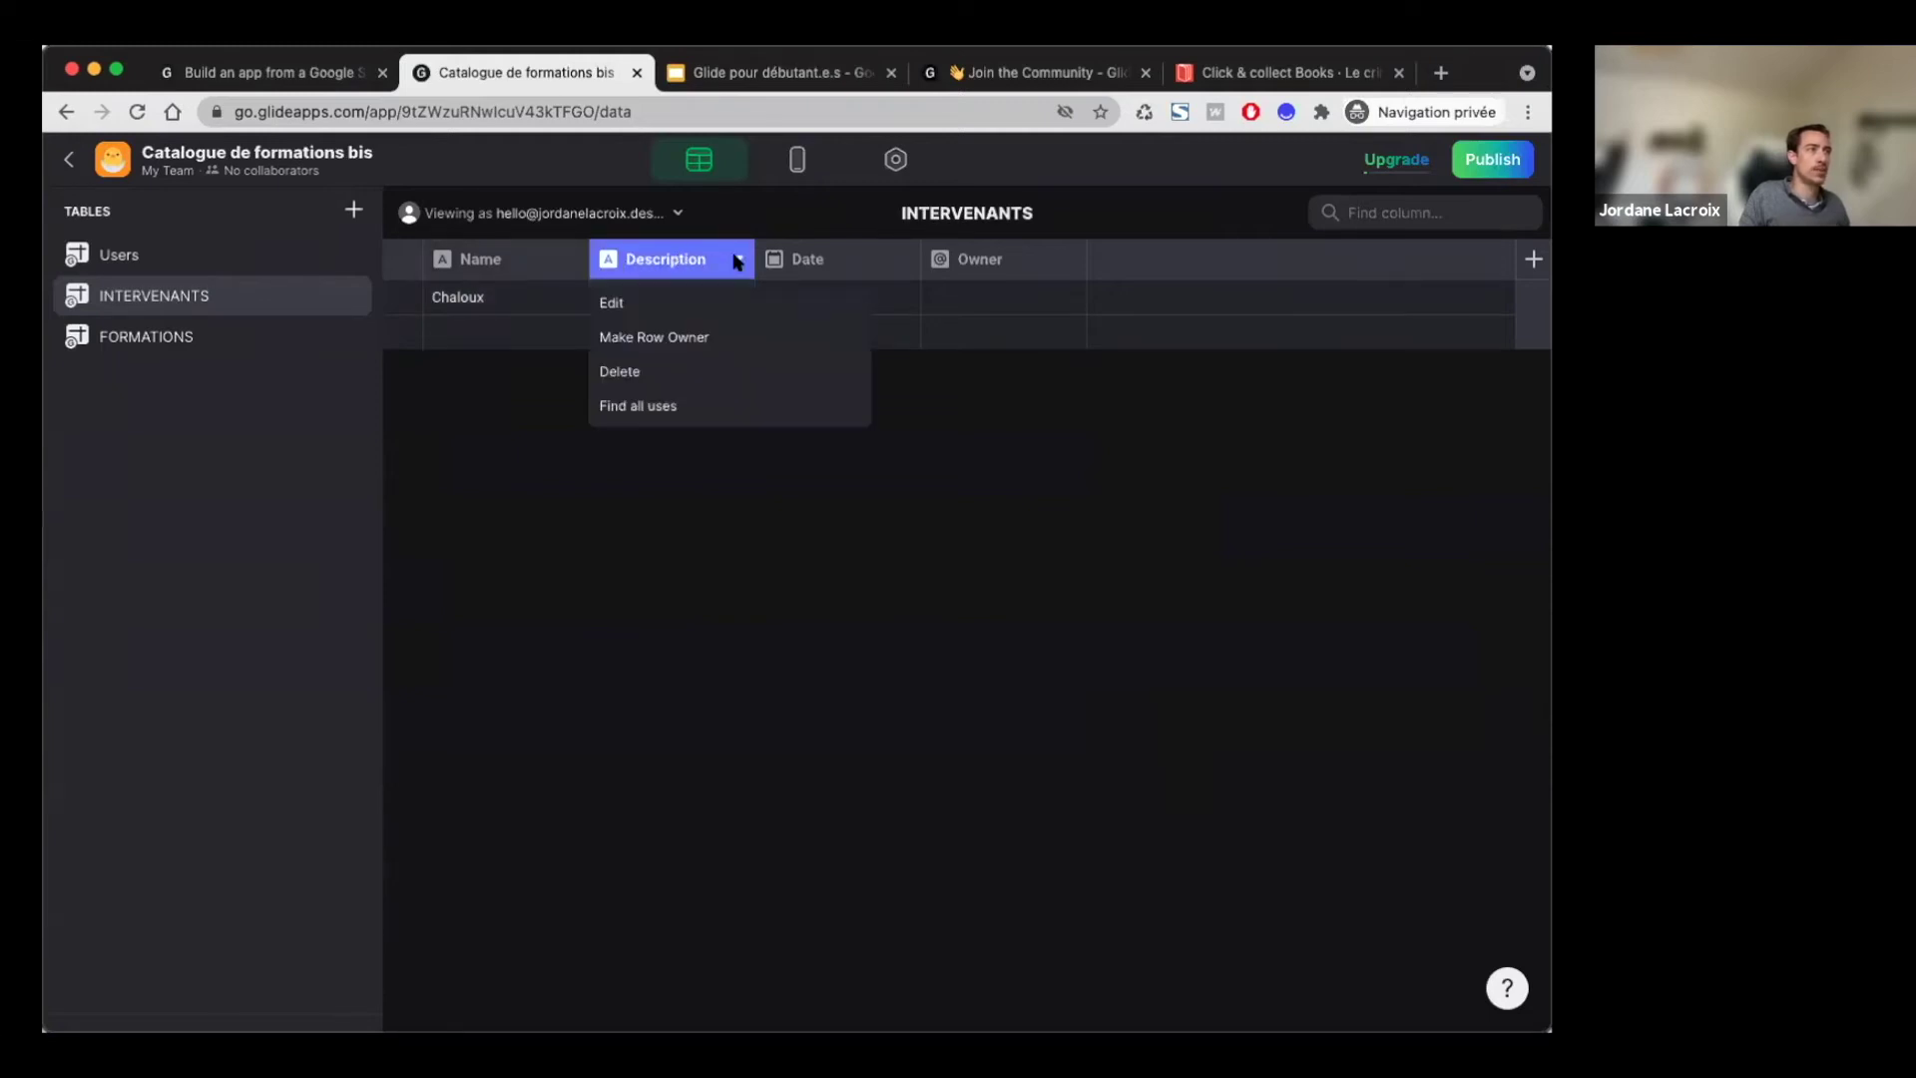
pyautogui.click(659, 304)
pyautogui.click(976, 354)
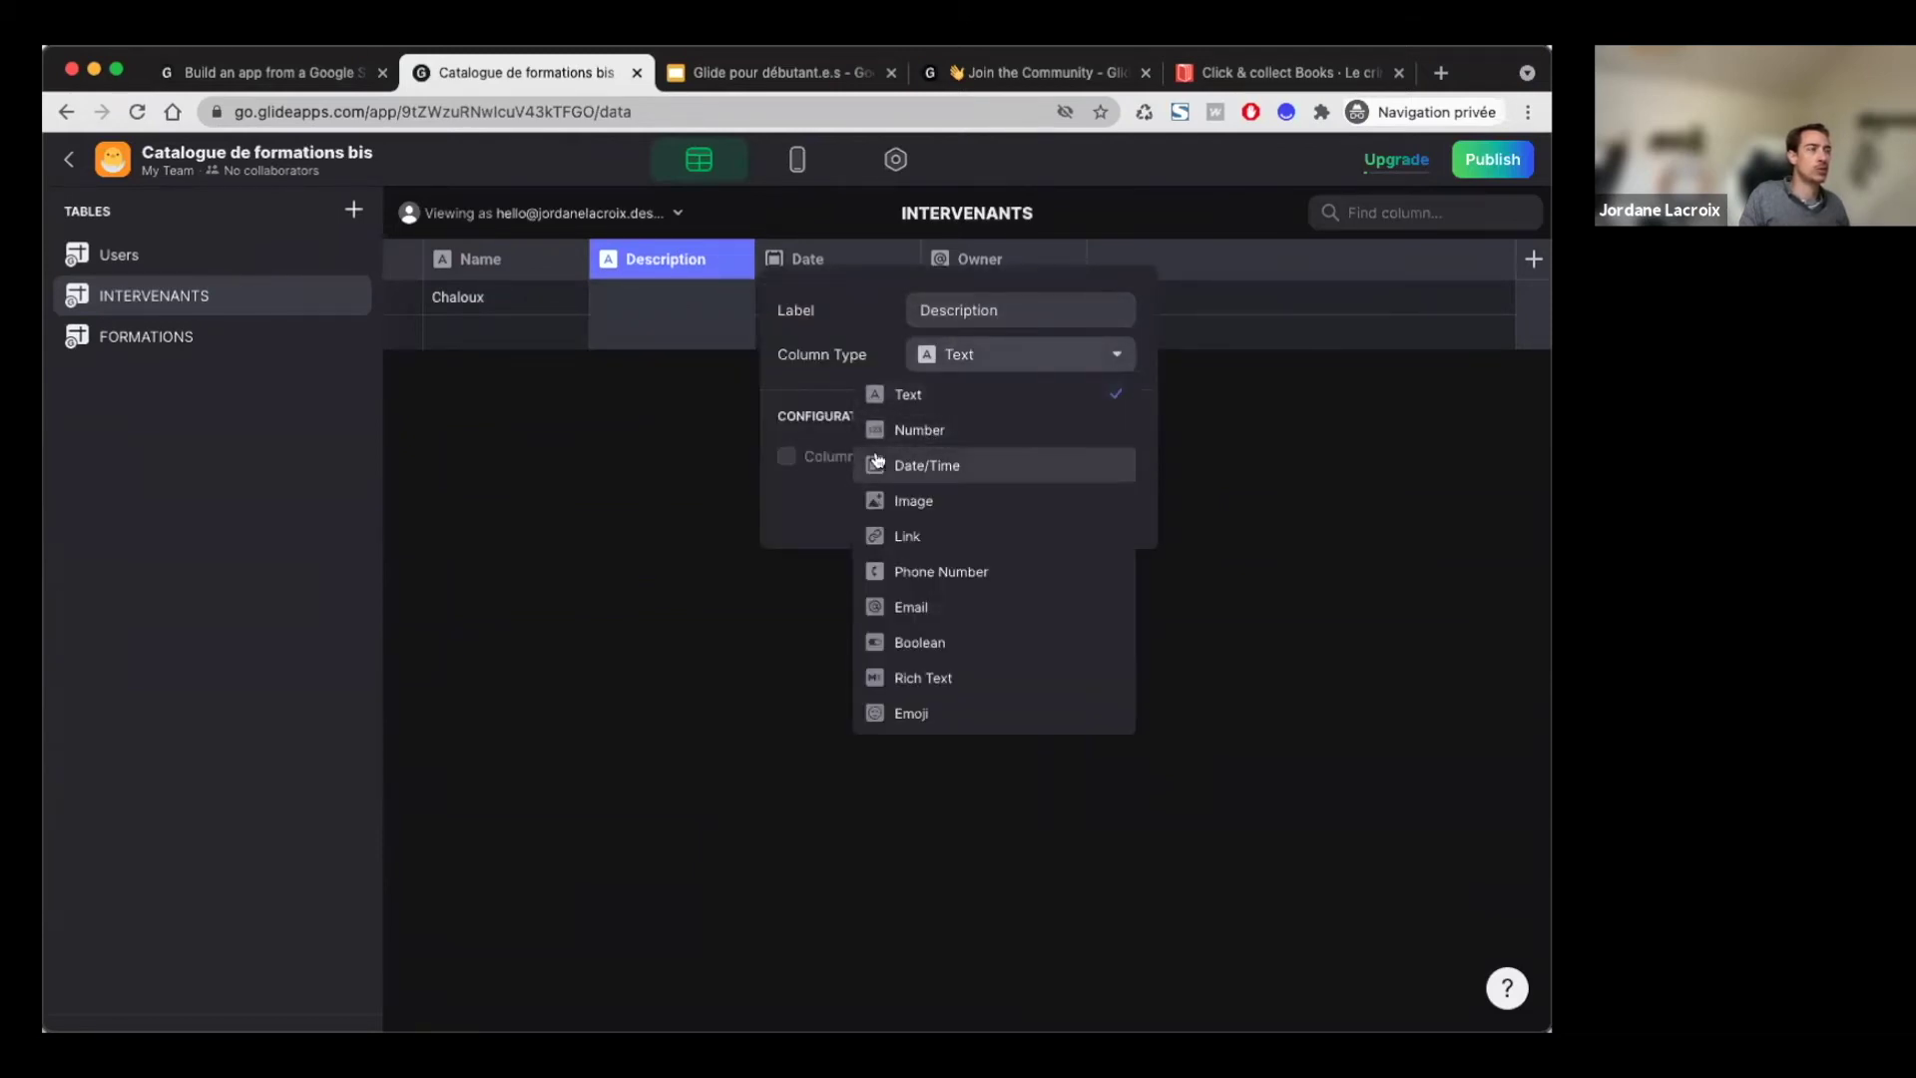
pyautogui.click(894, 397)
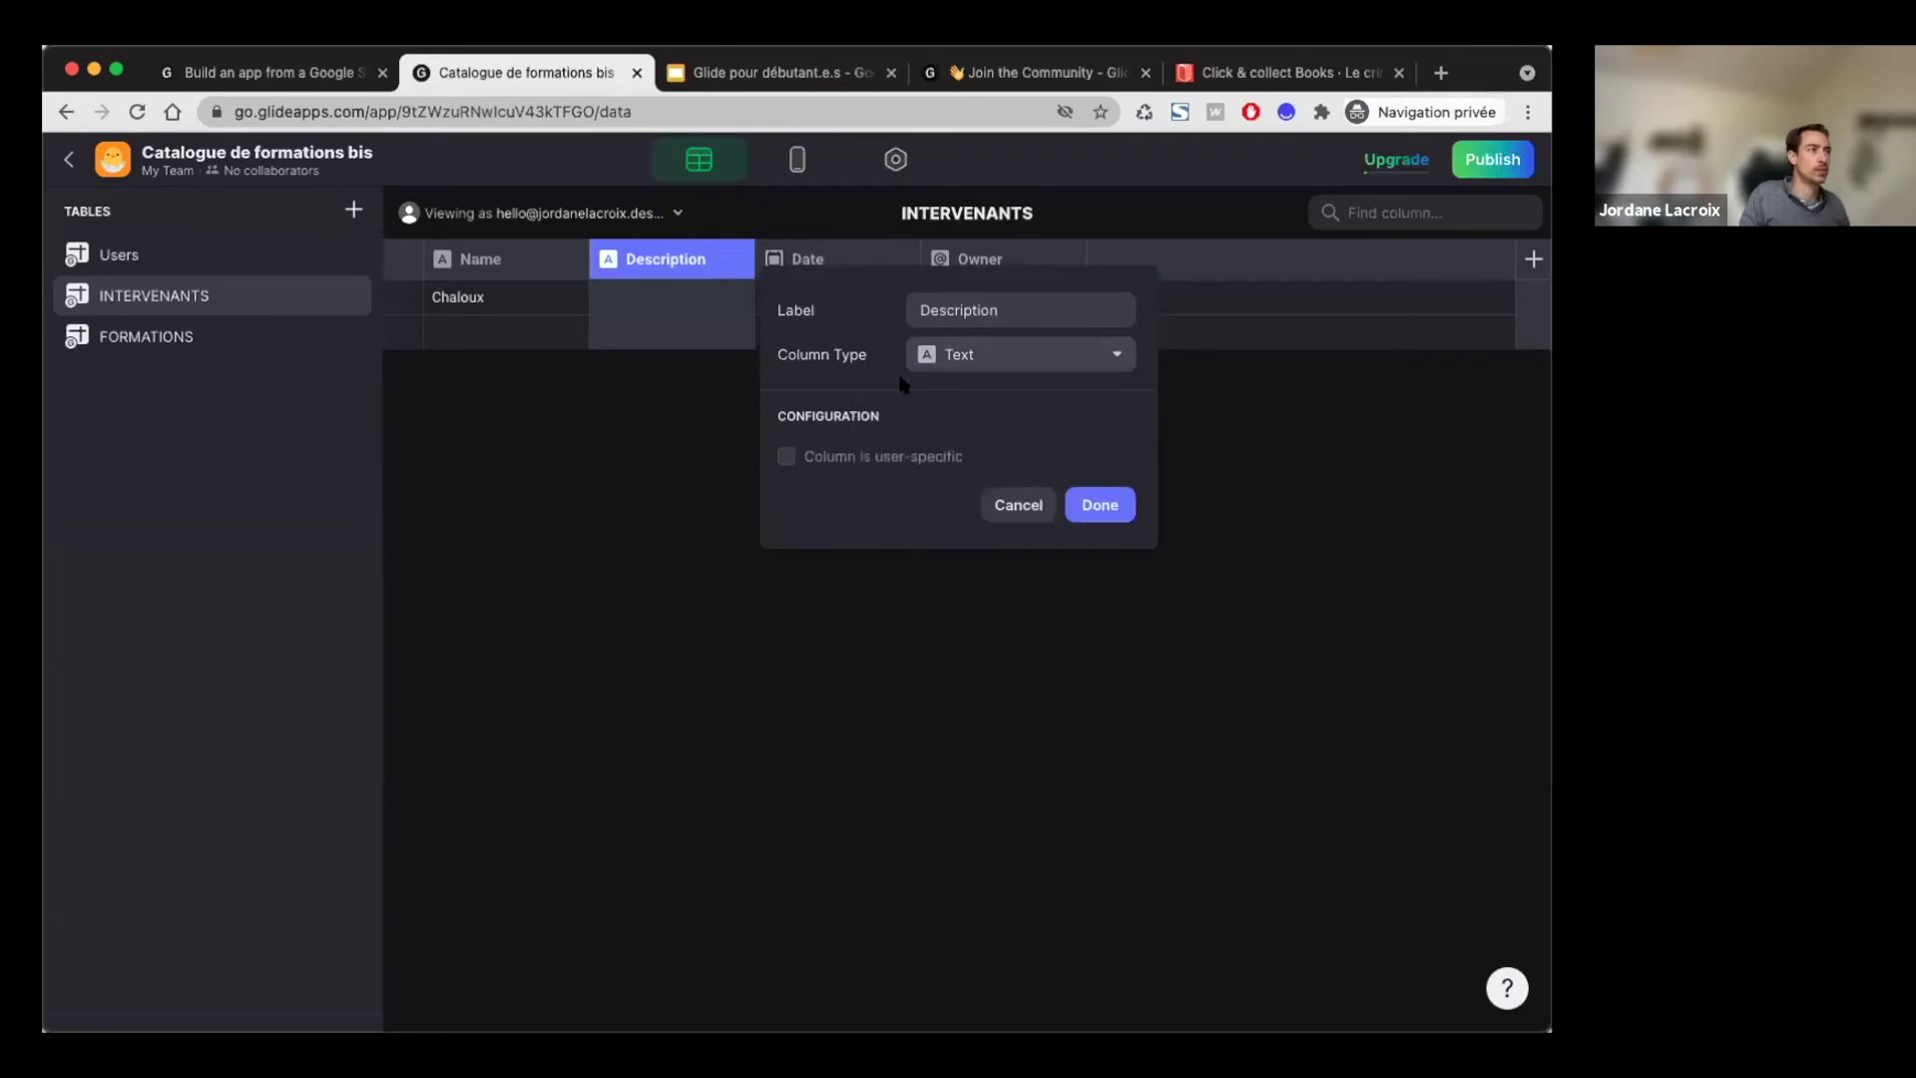
pyautogui.click(1018, 503)
# Step: Enter the instructor's first name in the Description column of the first row
pyautogui.click(655, 311)
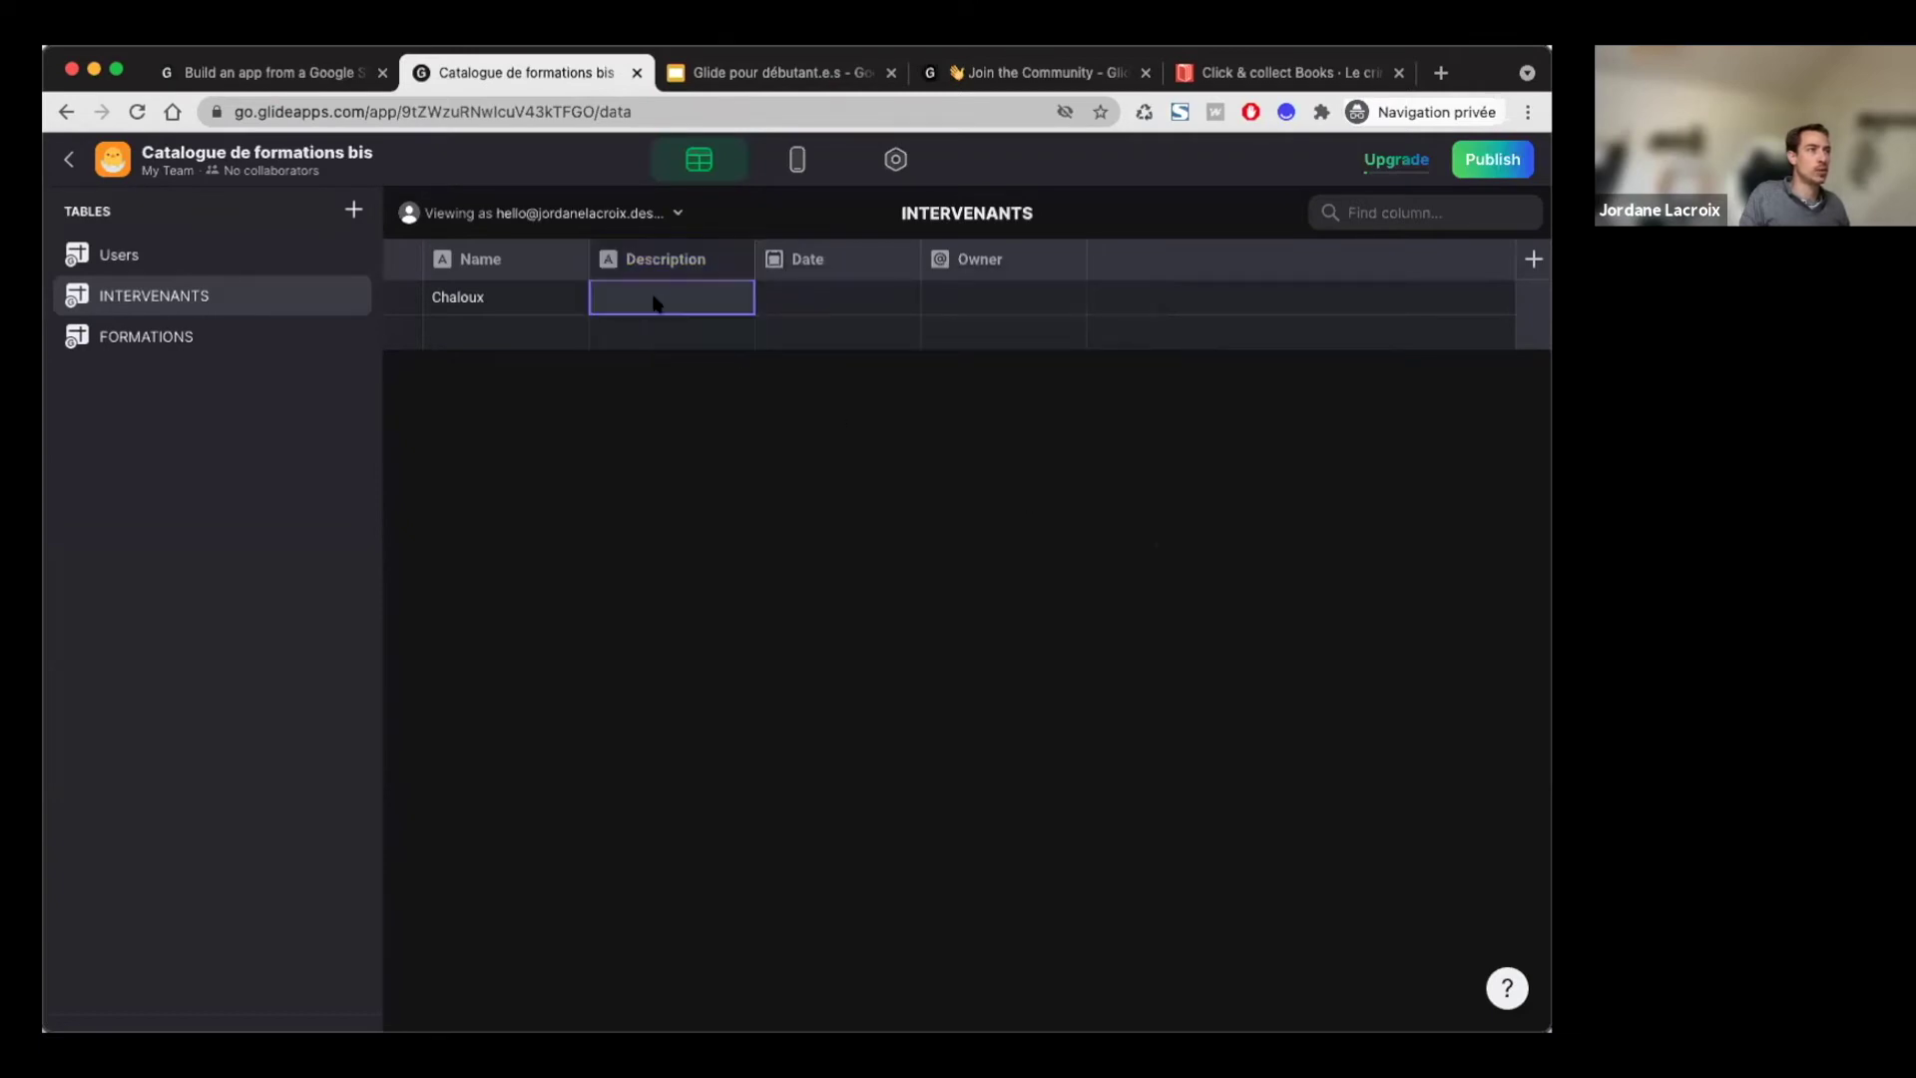
pyautogui.click(654, 311)
pyautogui.write('Amber')
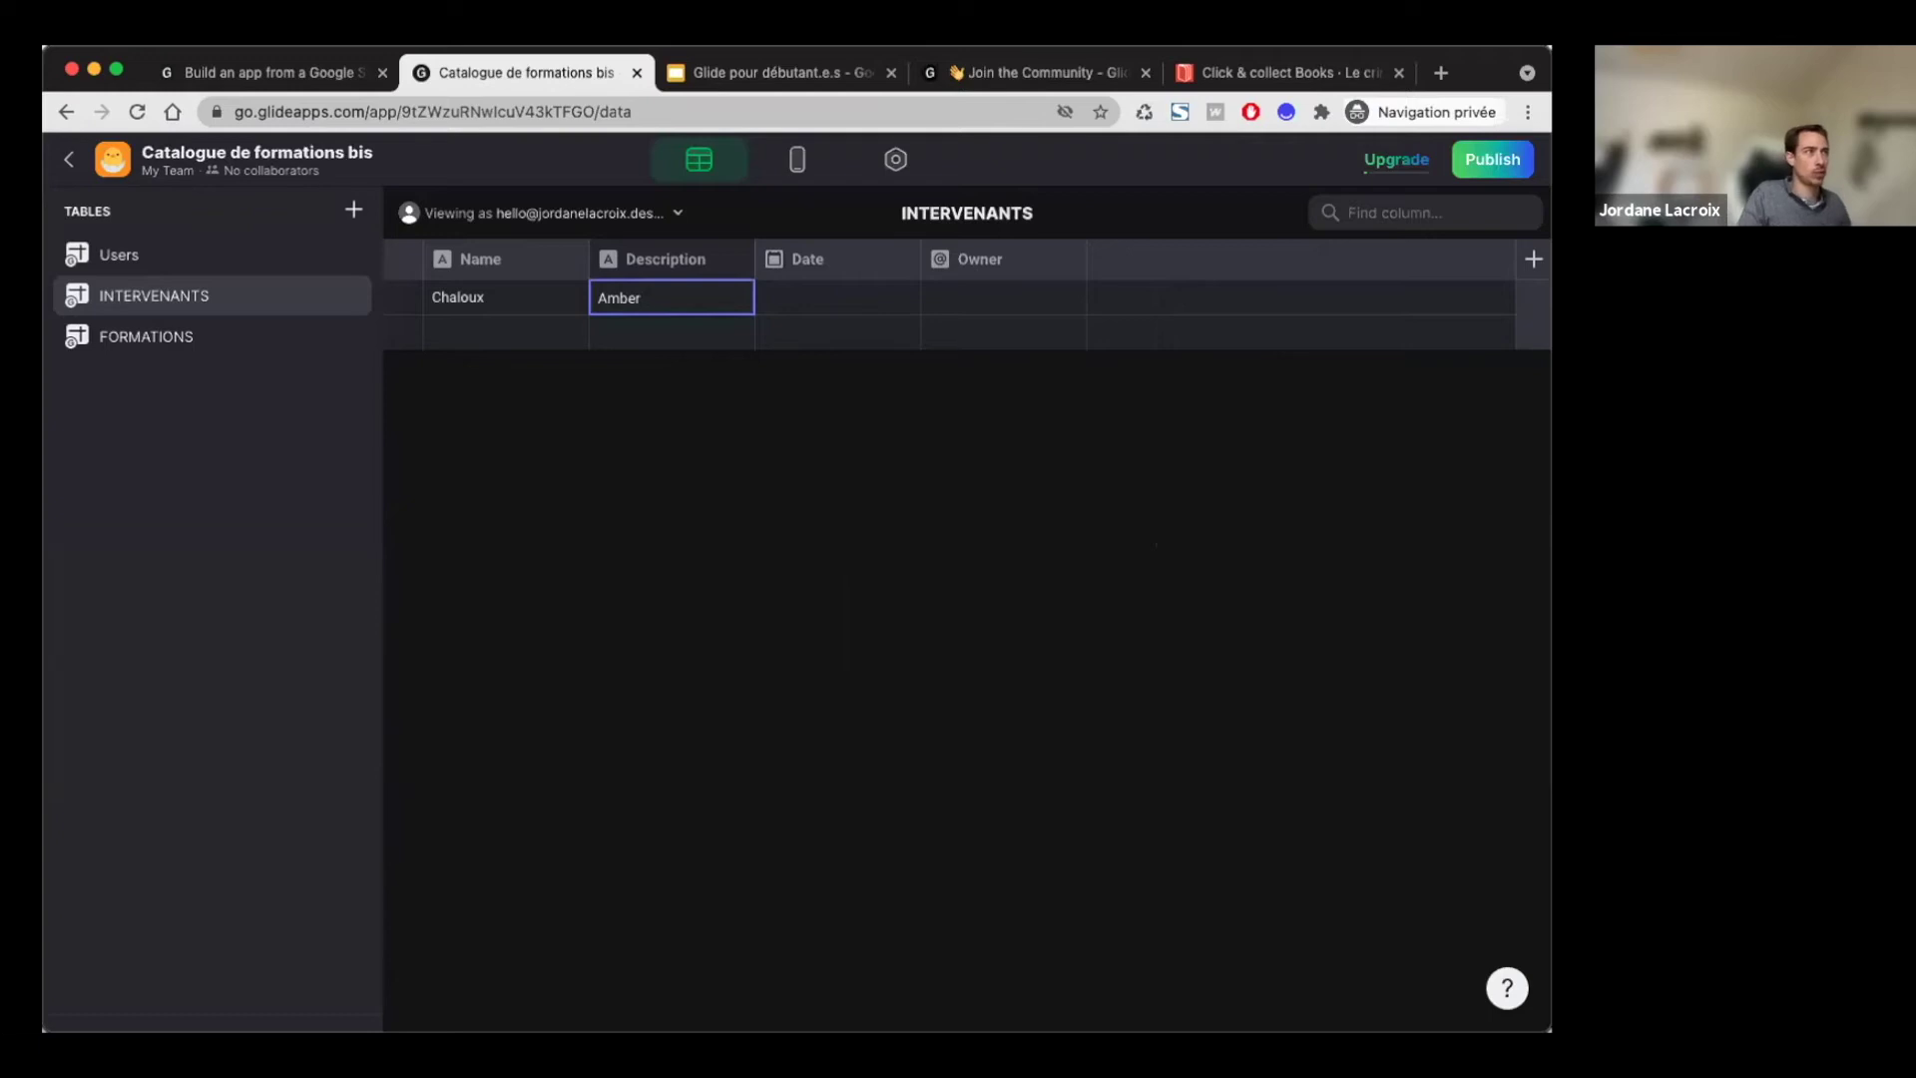
pyautogui.press('Return')
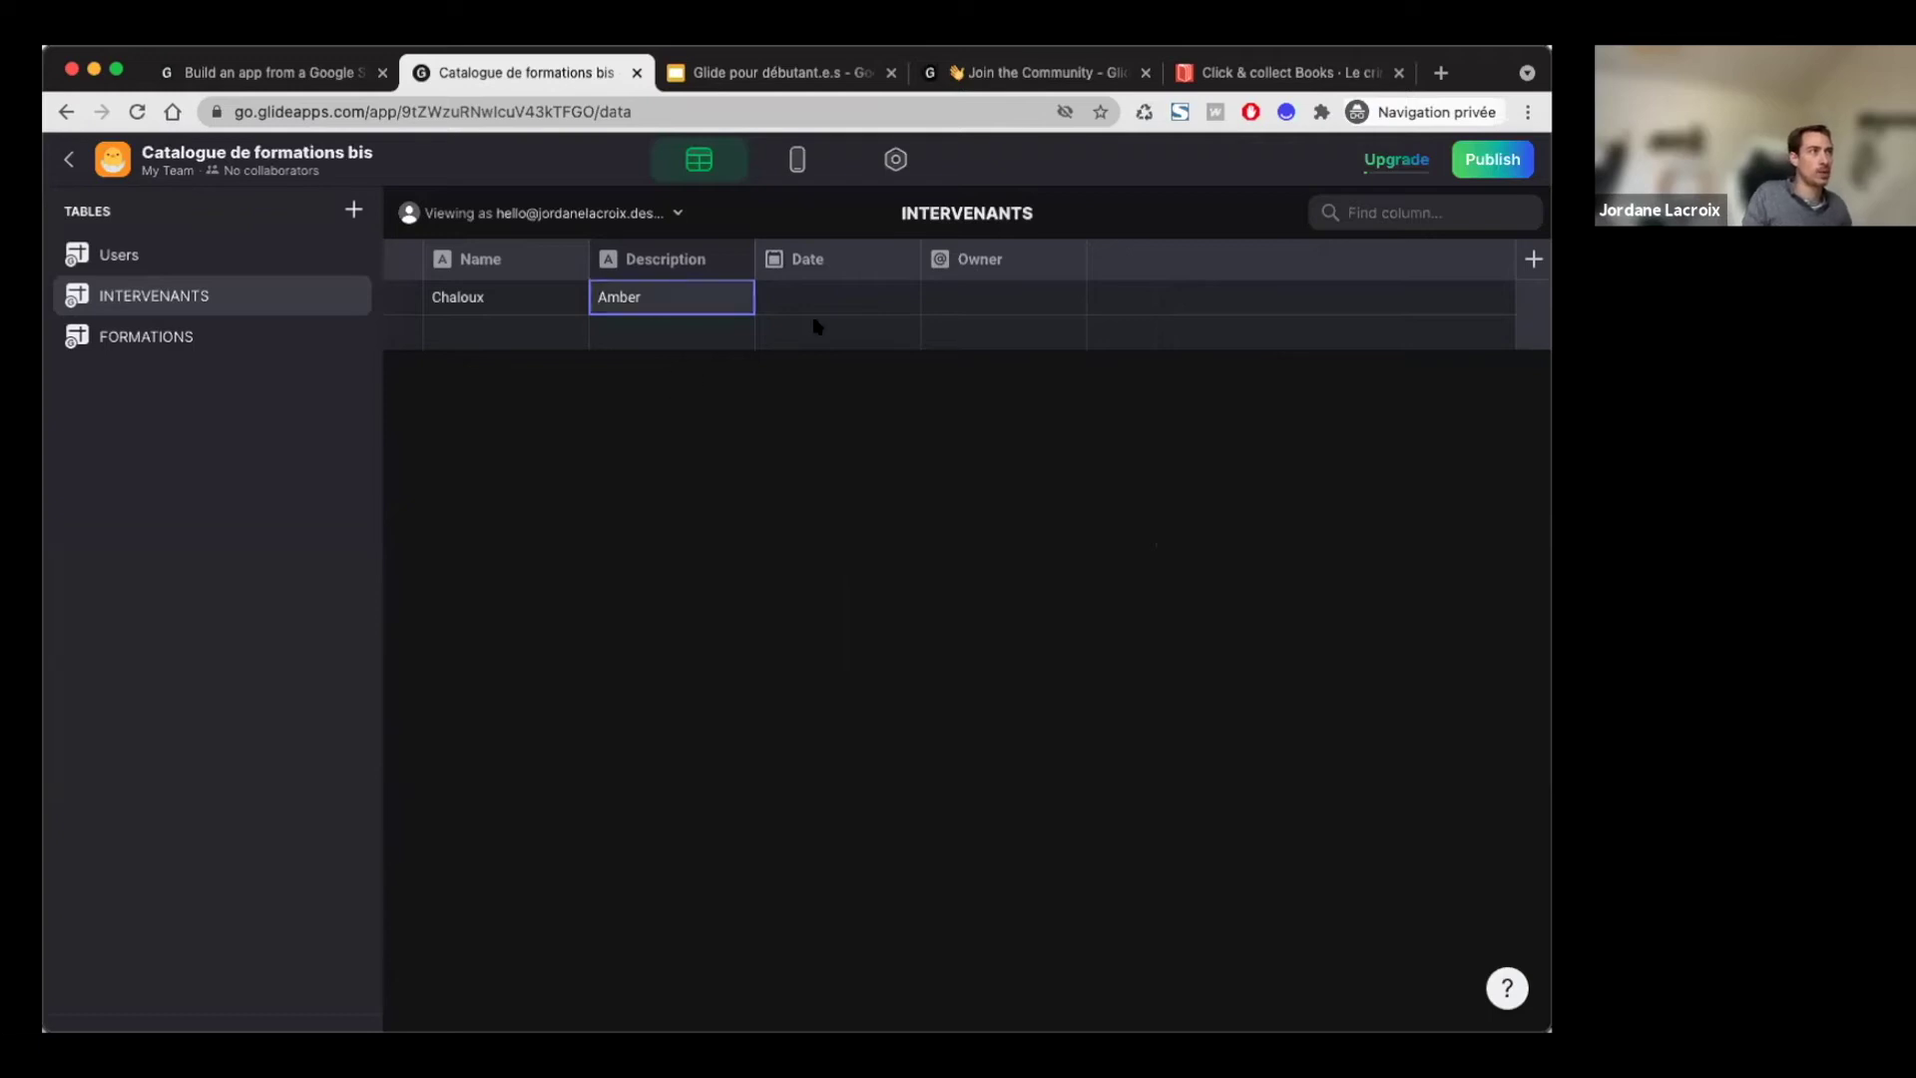
# Step: Delete the Date column from the INTERVENANTS table
pyautogui.click(901, 260)
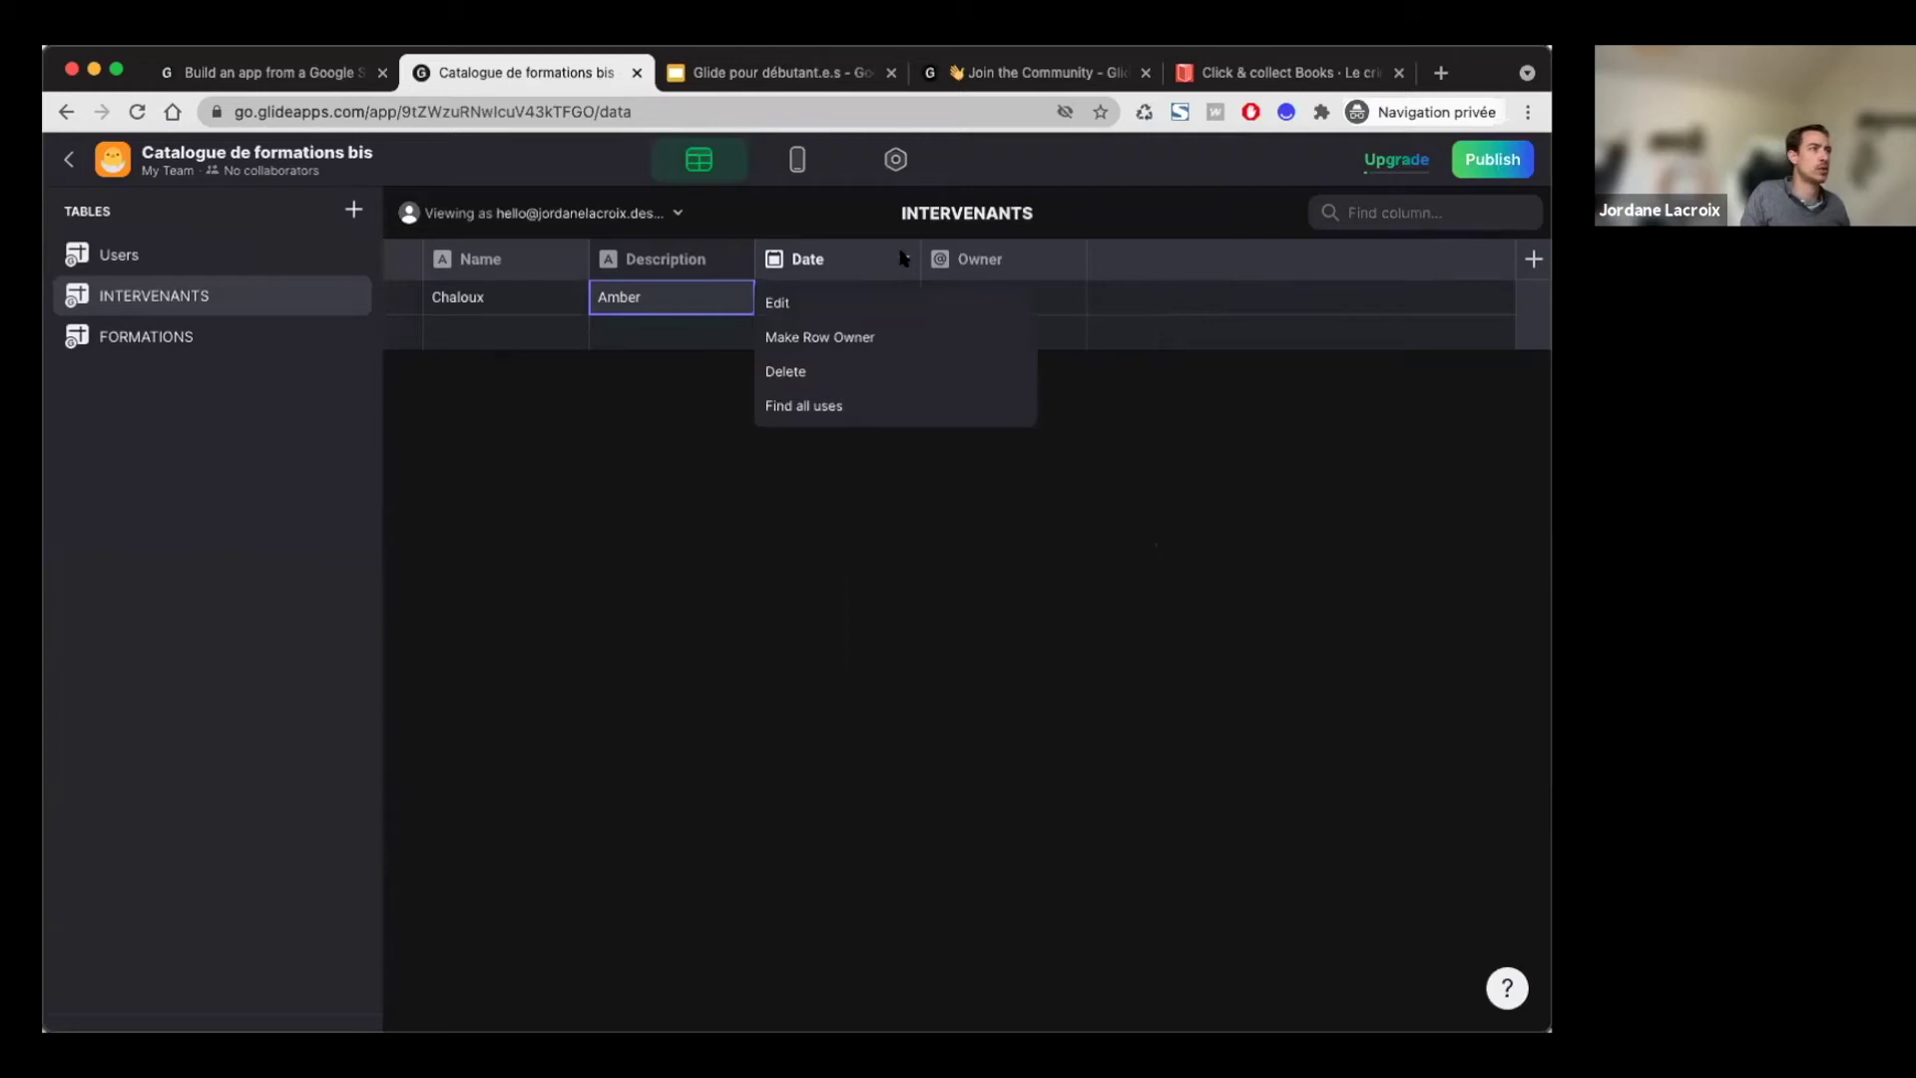
pyautogui.click(816, 373)
pyautogui.click(992, 626)
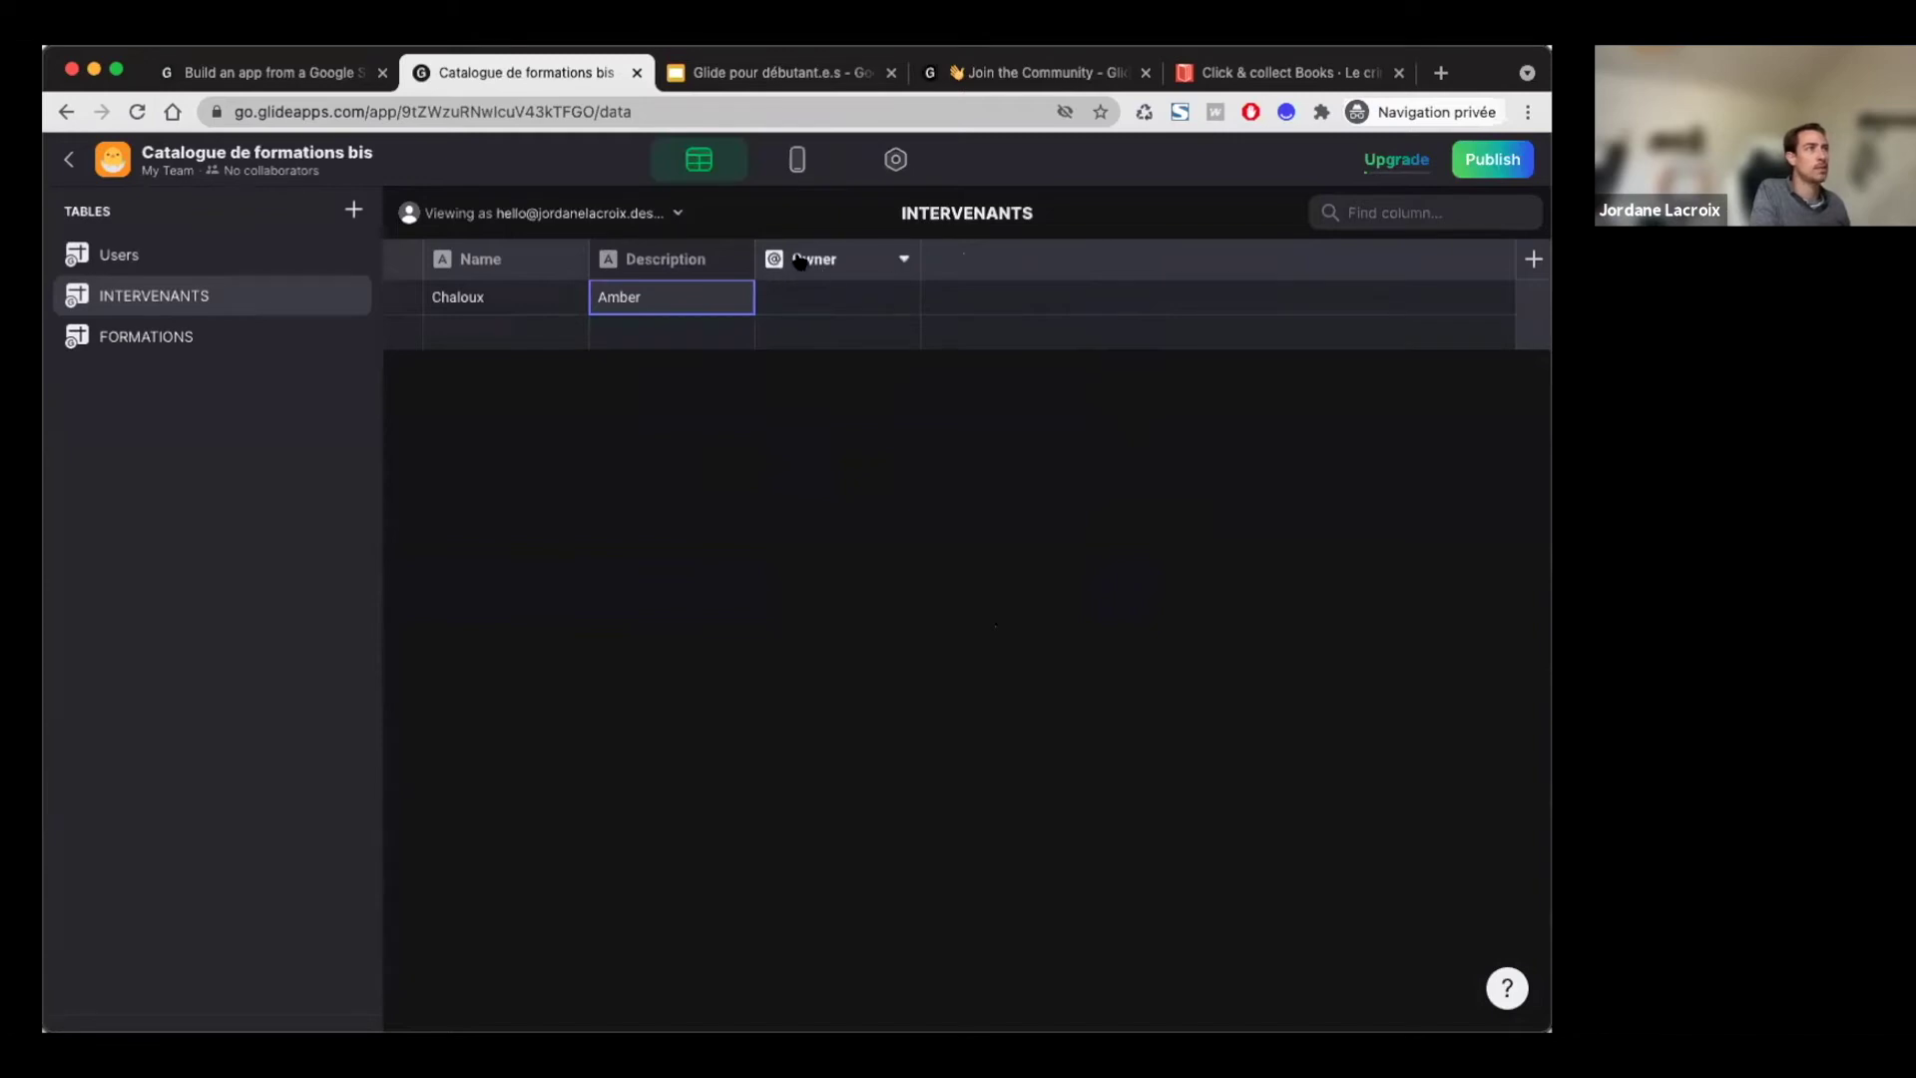
# Step: Check the Owner column's label, type and configuration, and close its settings without changes
pyautogui.click(828, 269)
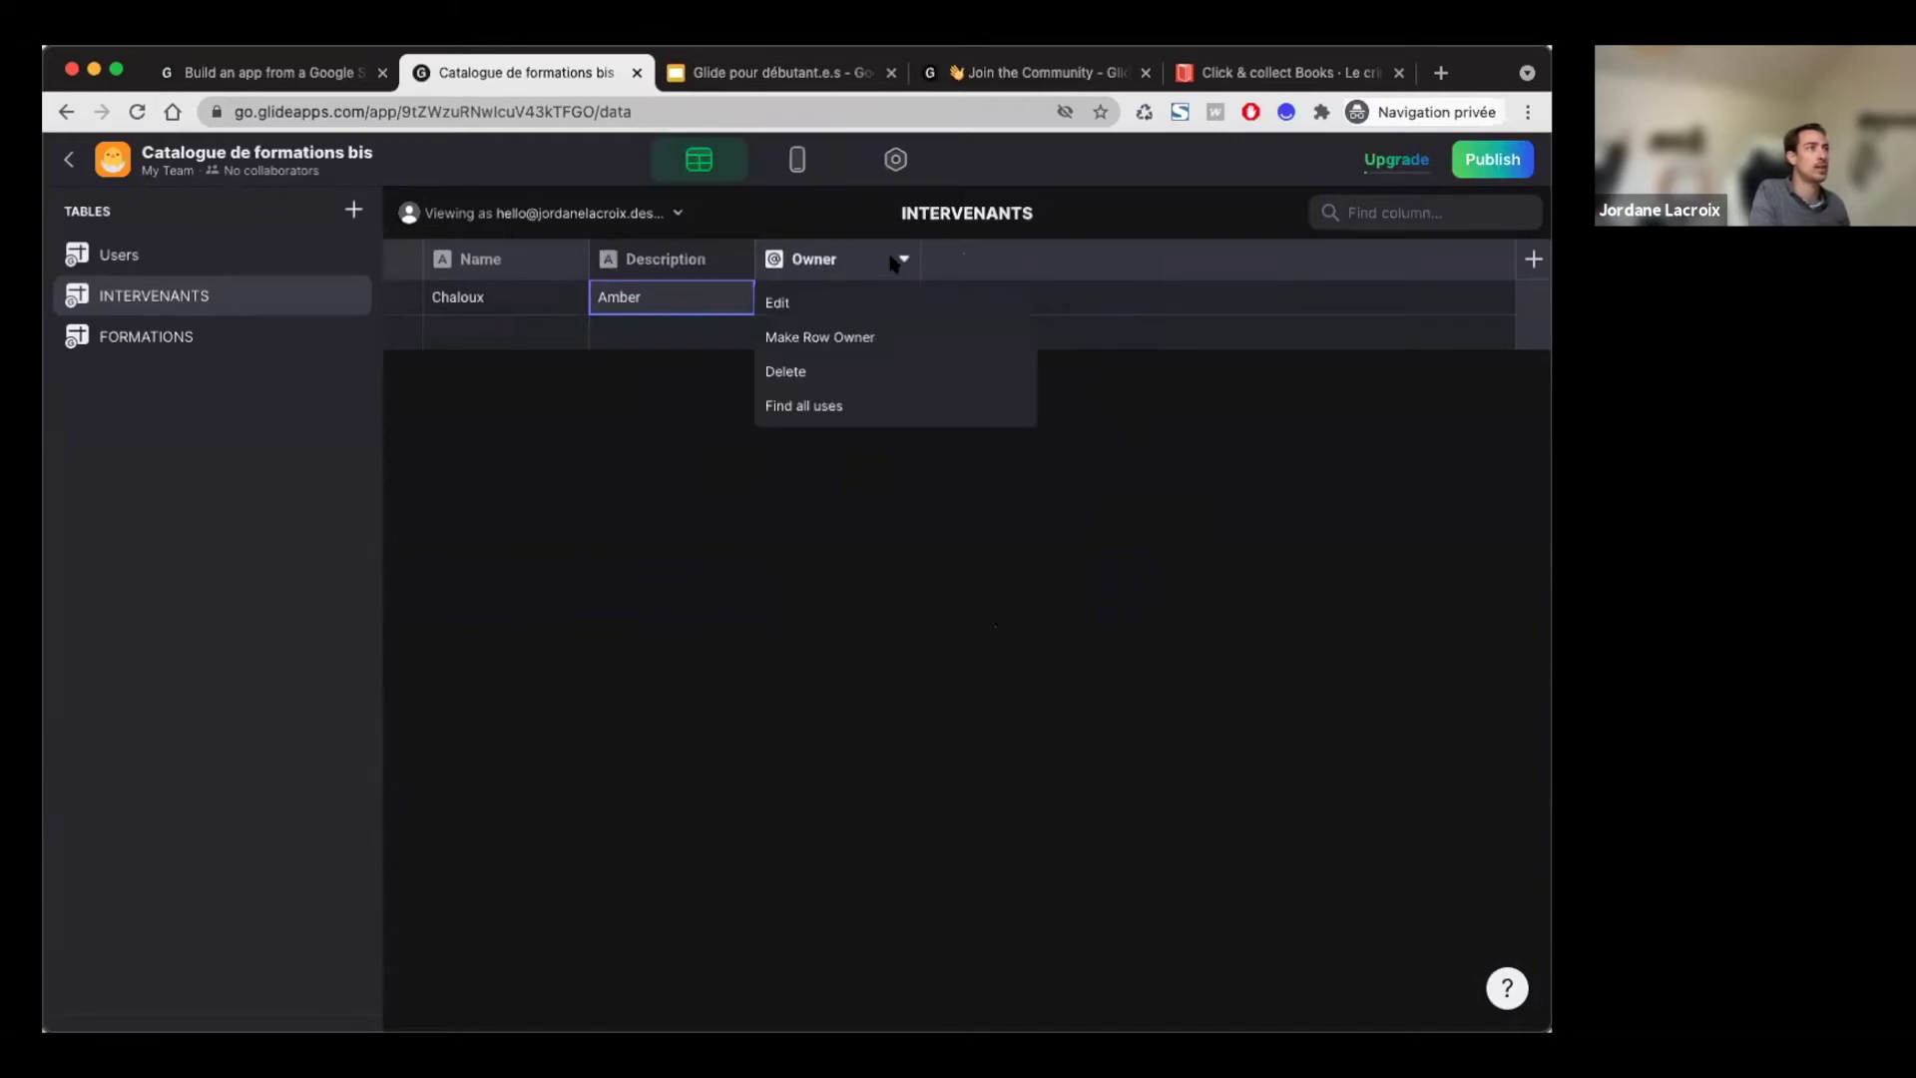
pyautogui.click(843, 304)
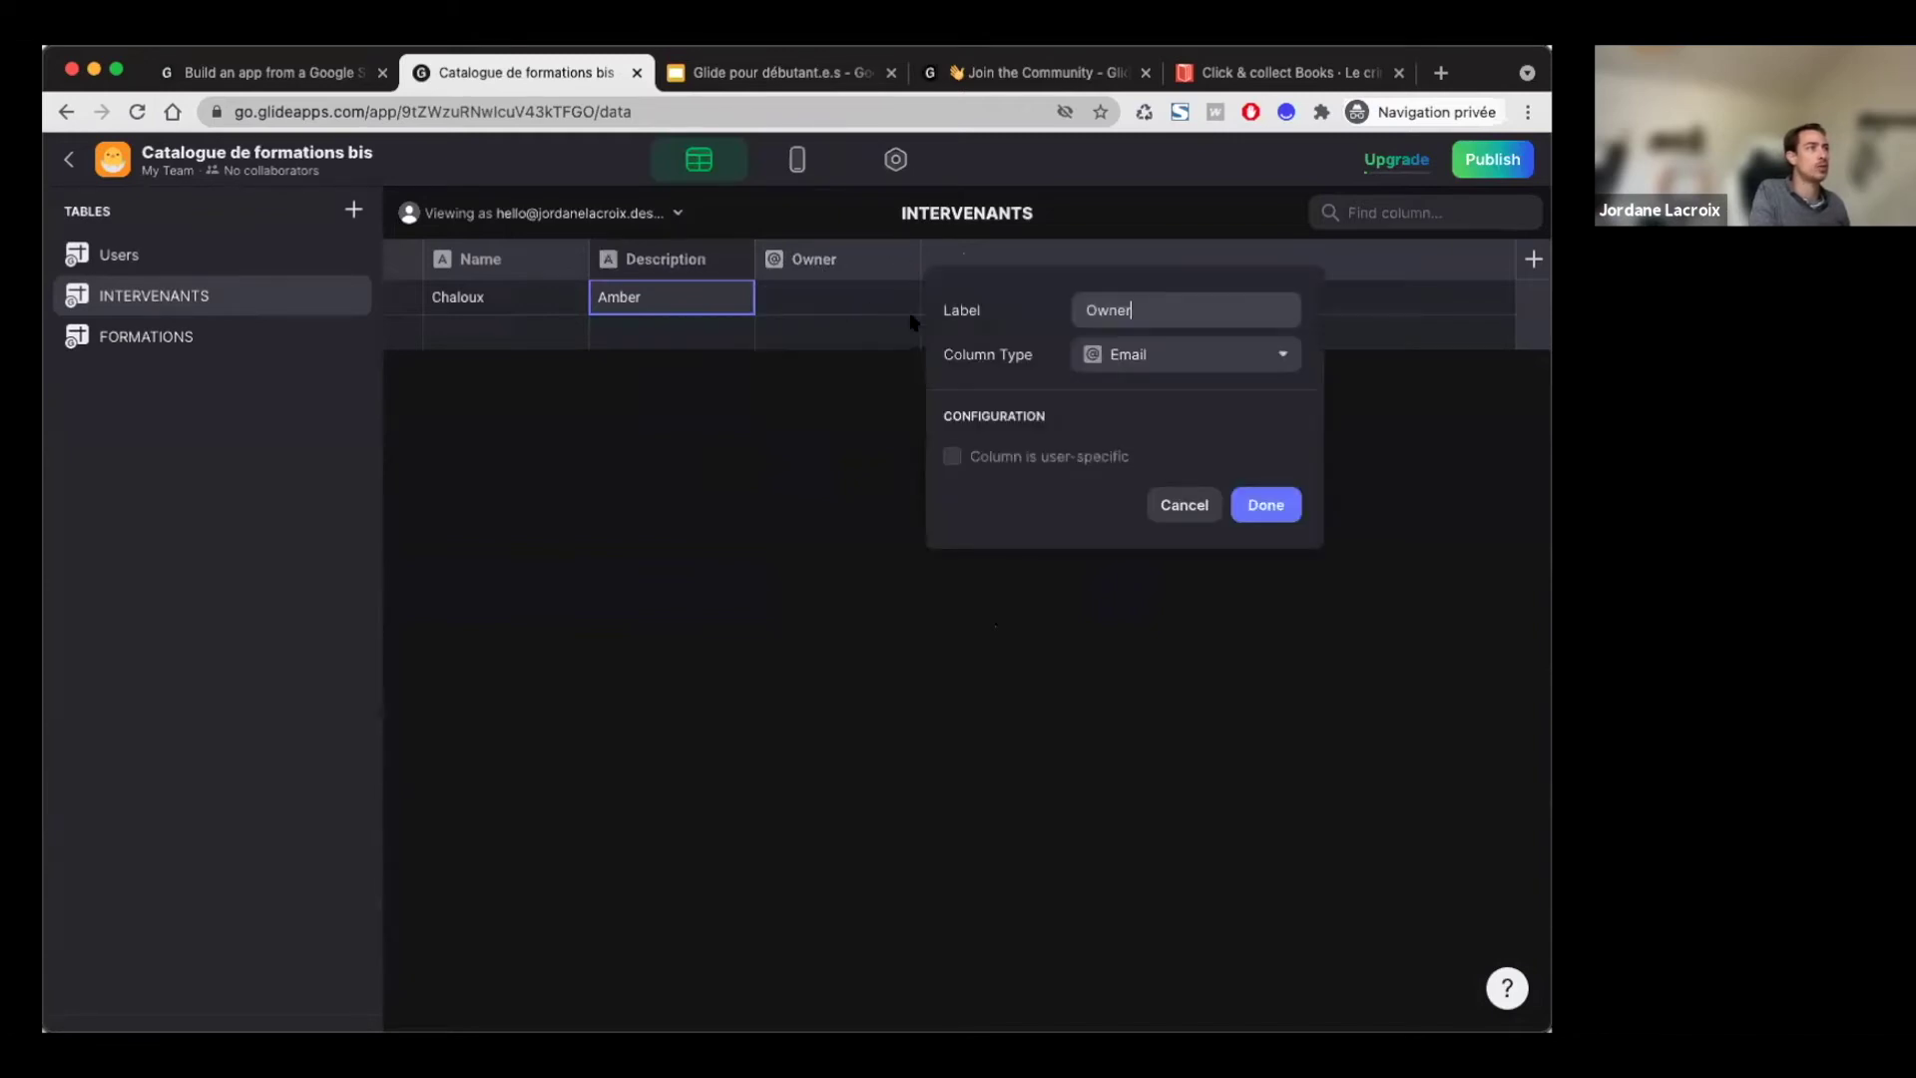
pyautogui.click(1172, 509)
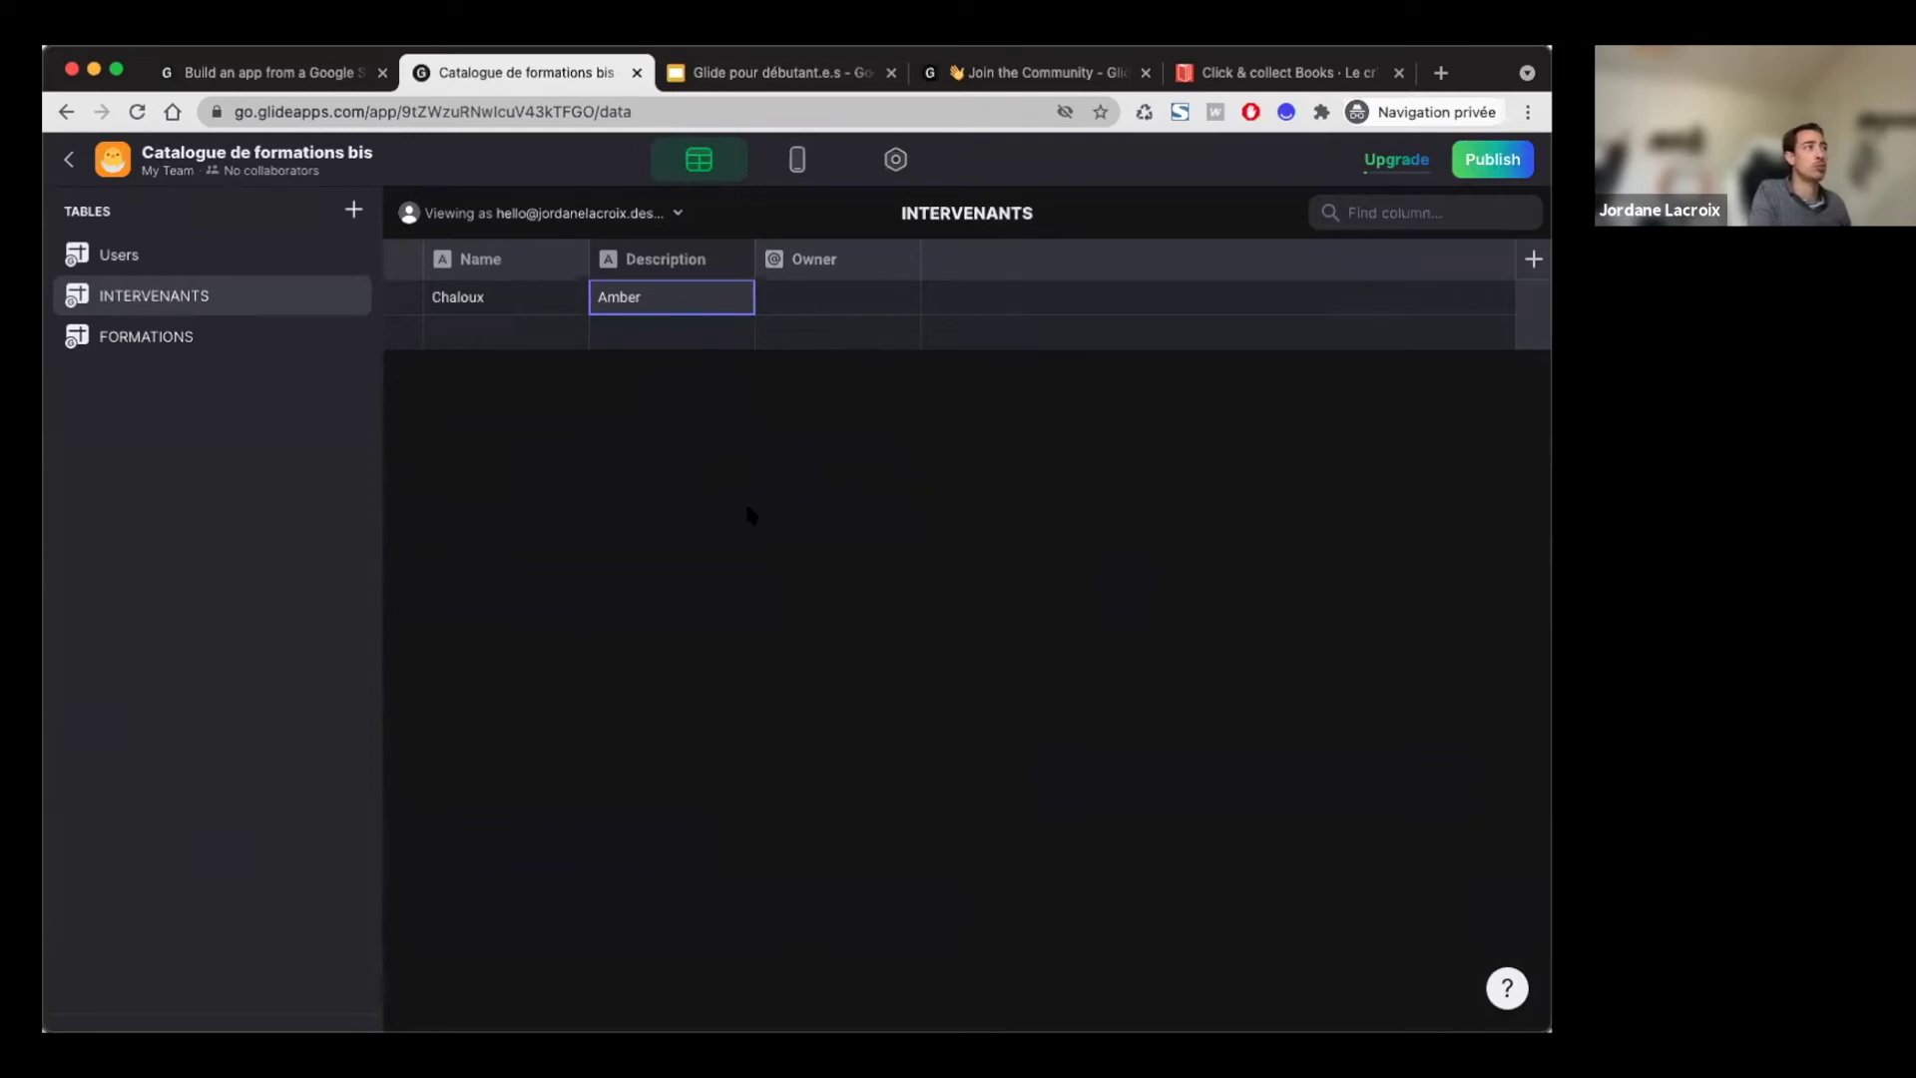
# Step: Delete the Owner column from the INTERVENANTS table
pyautogui.click(903, 260)
pyautogui.click(827, 375)
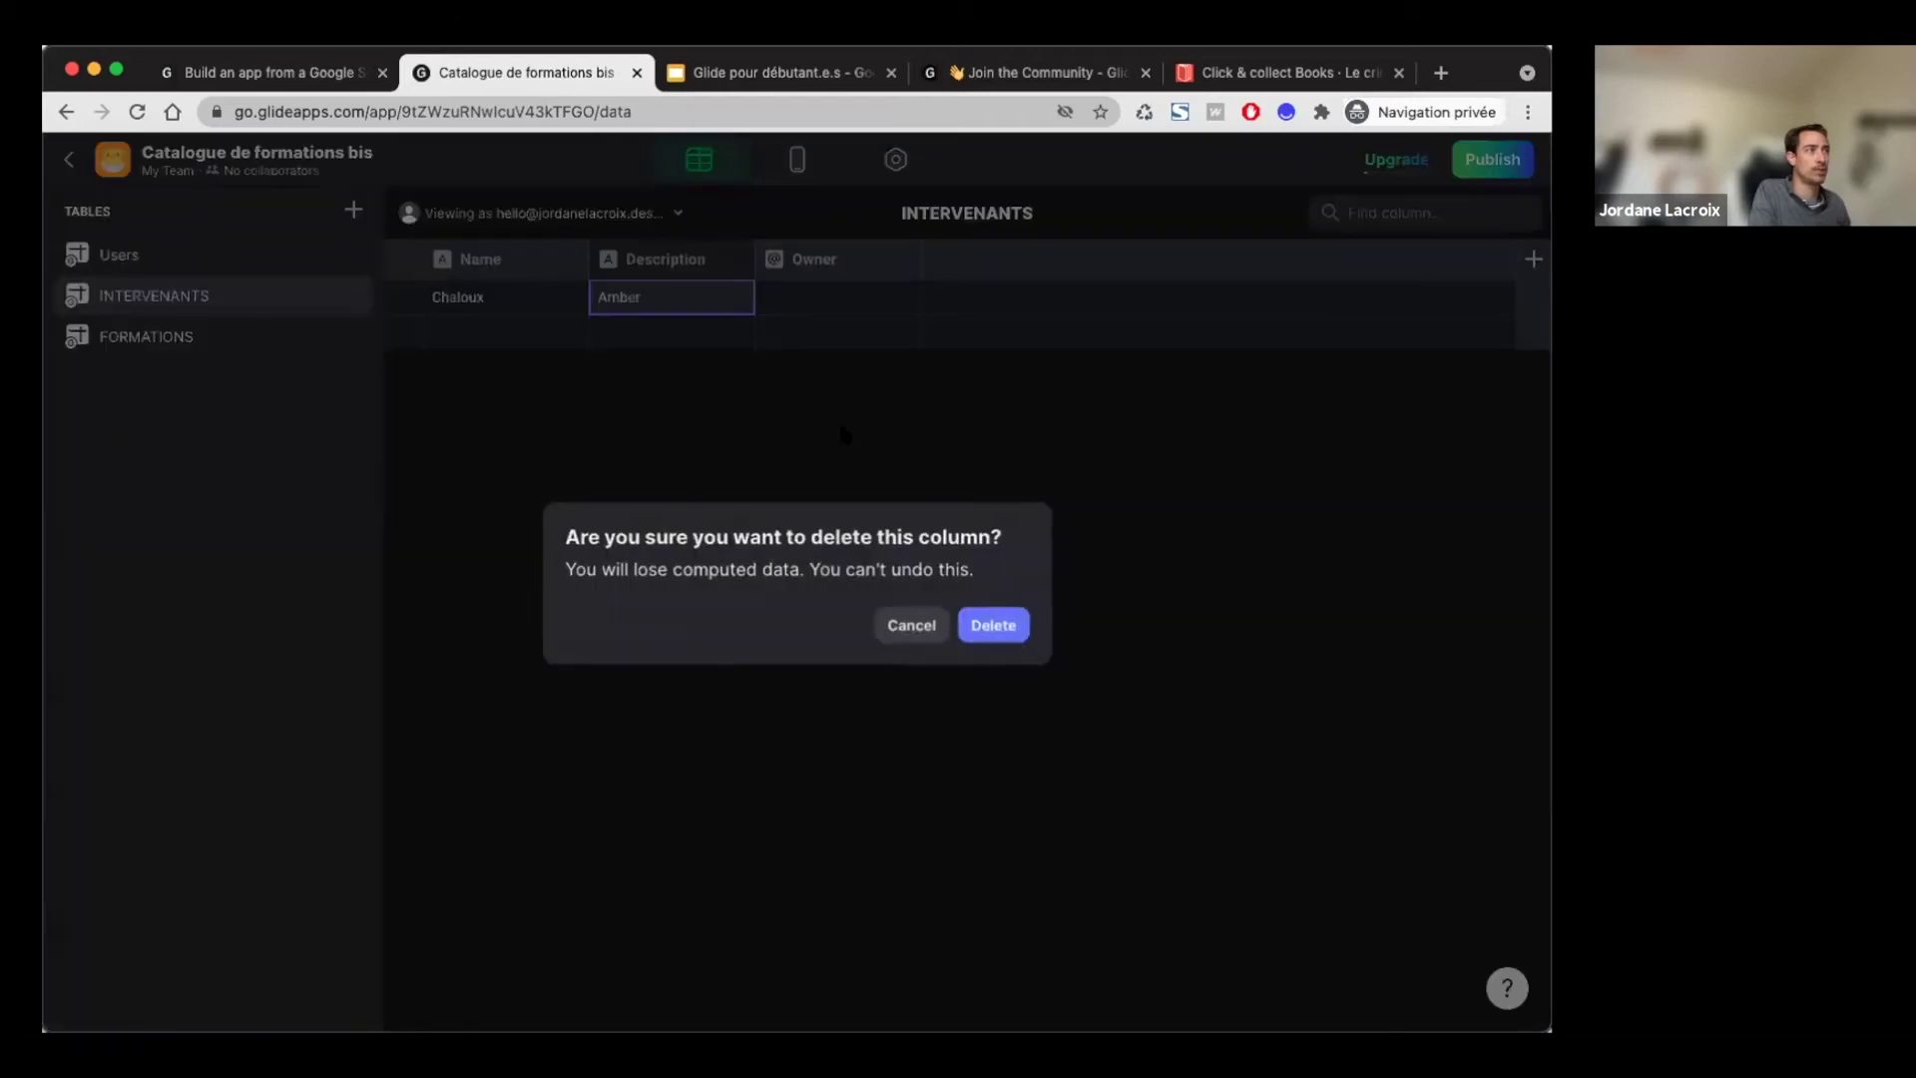
pyautogui.click(994, 626)
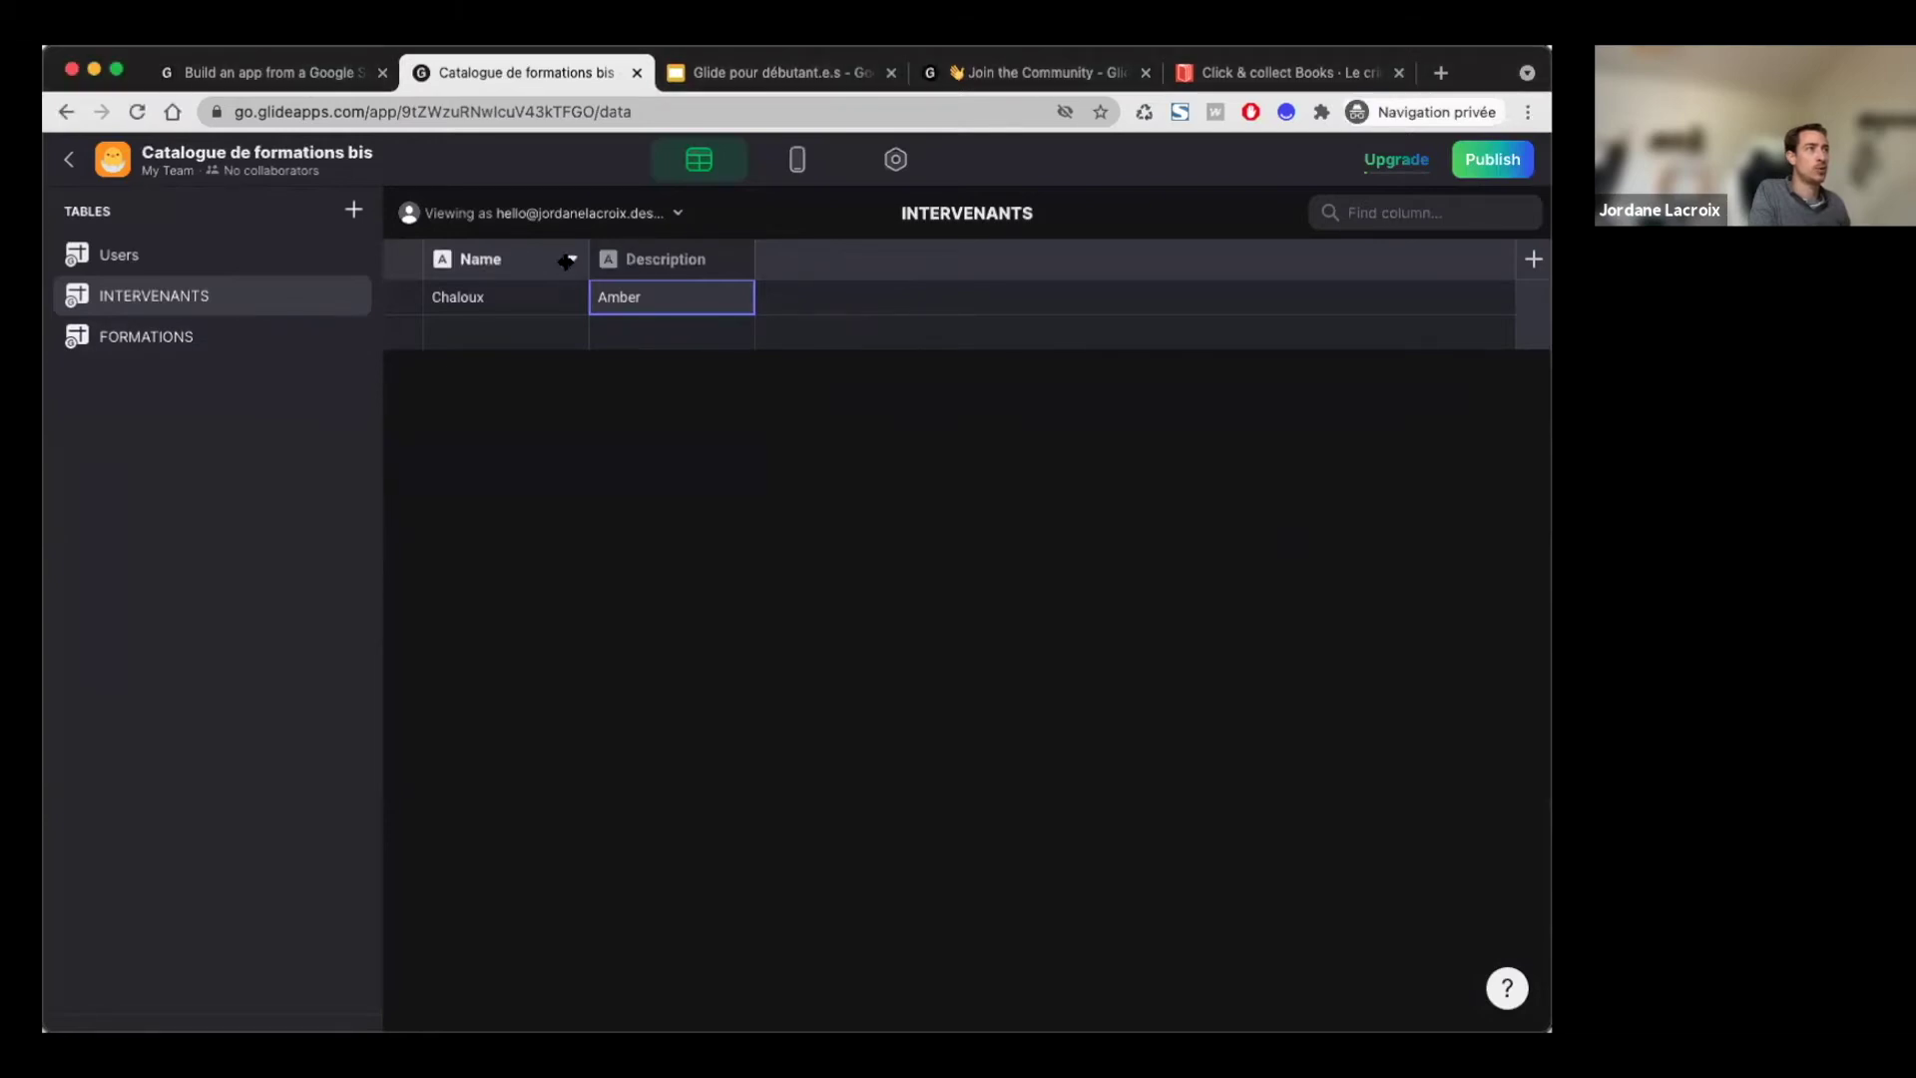
# Step: Rename the Description column as Prénom, keeping its Text type
pyautogui.click(726, 264)
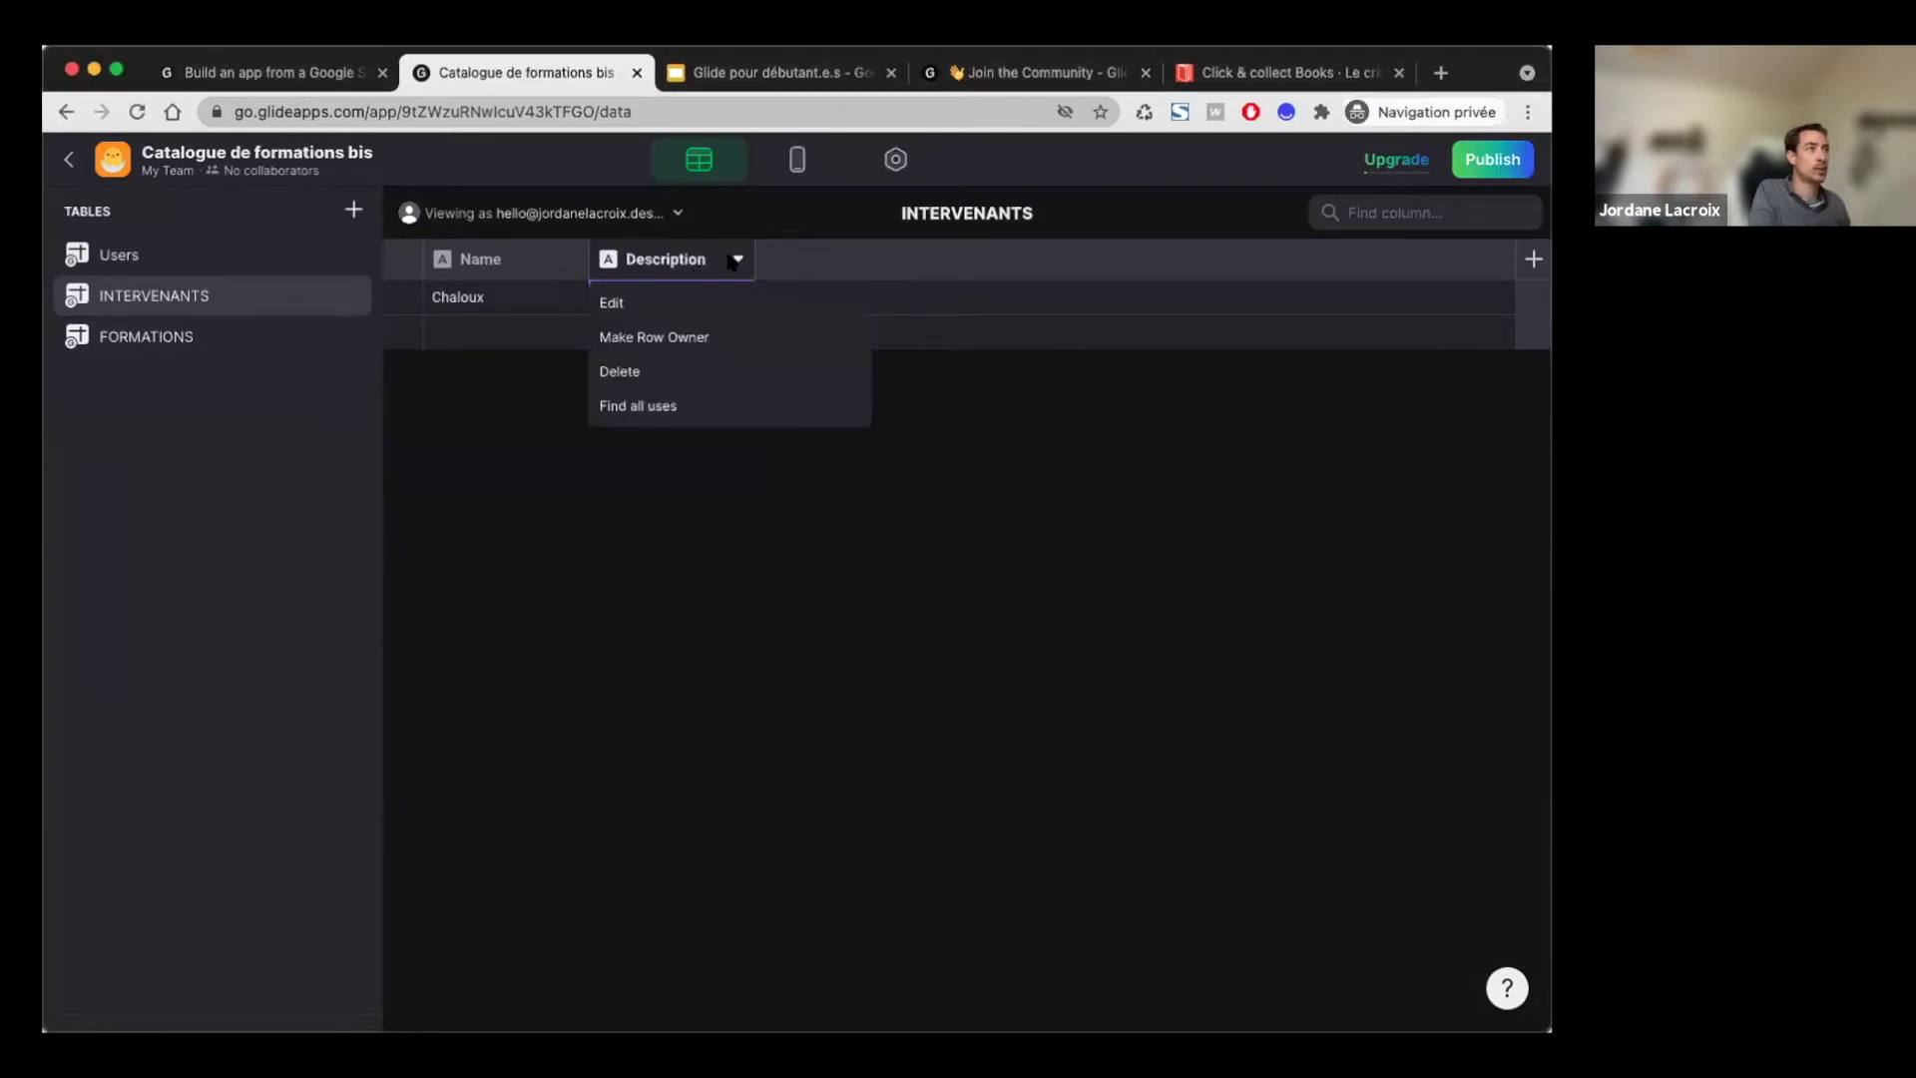
pyautogui.click(622, 306)
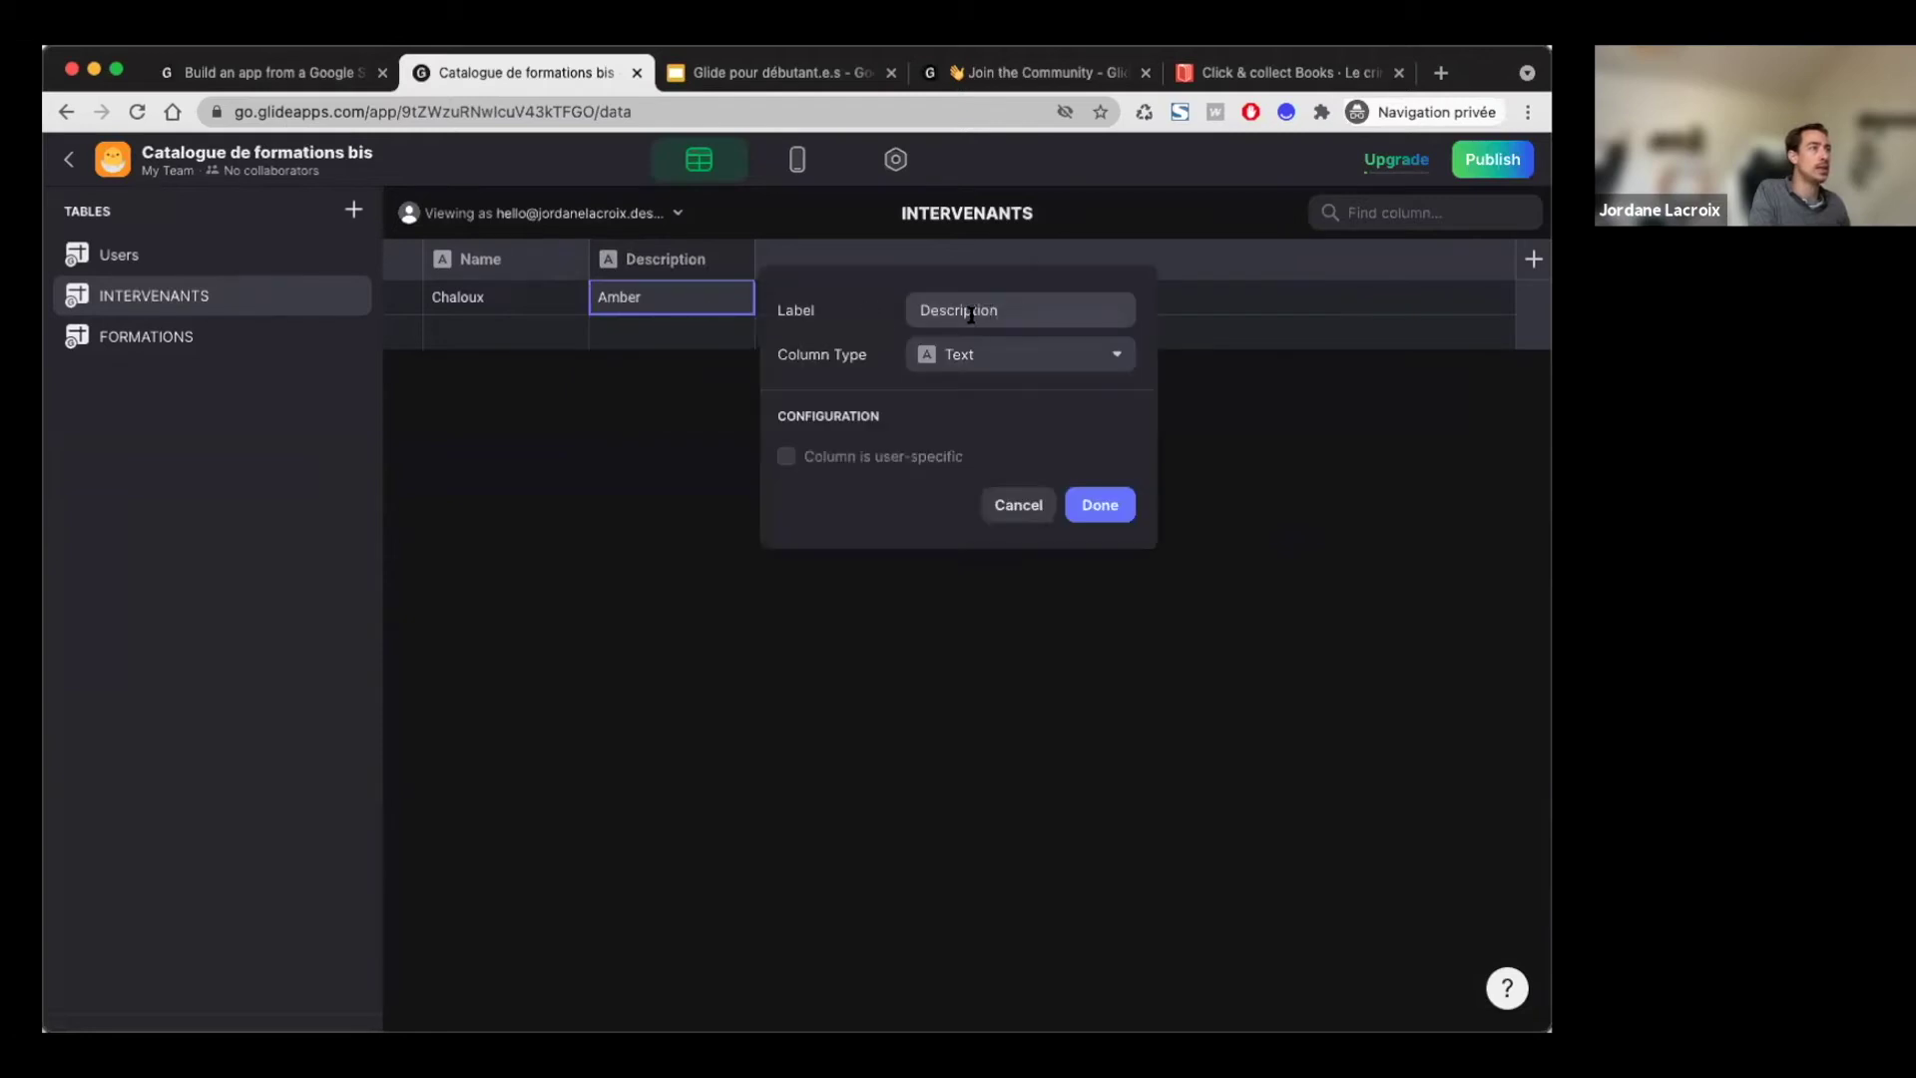
pyautogui.write('Prénom')
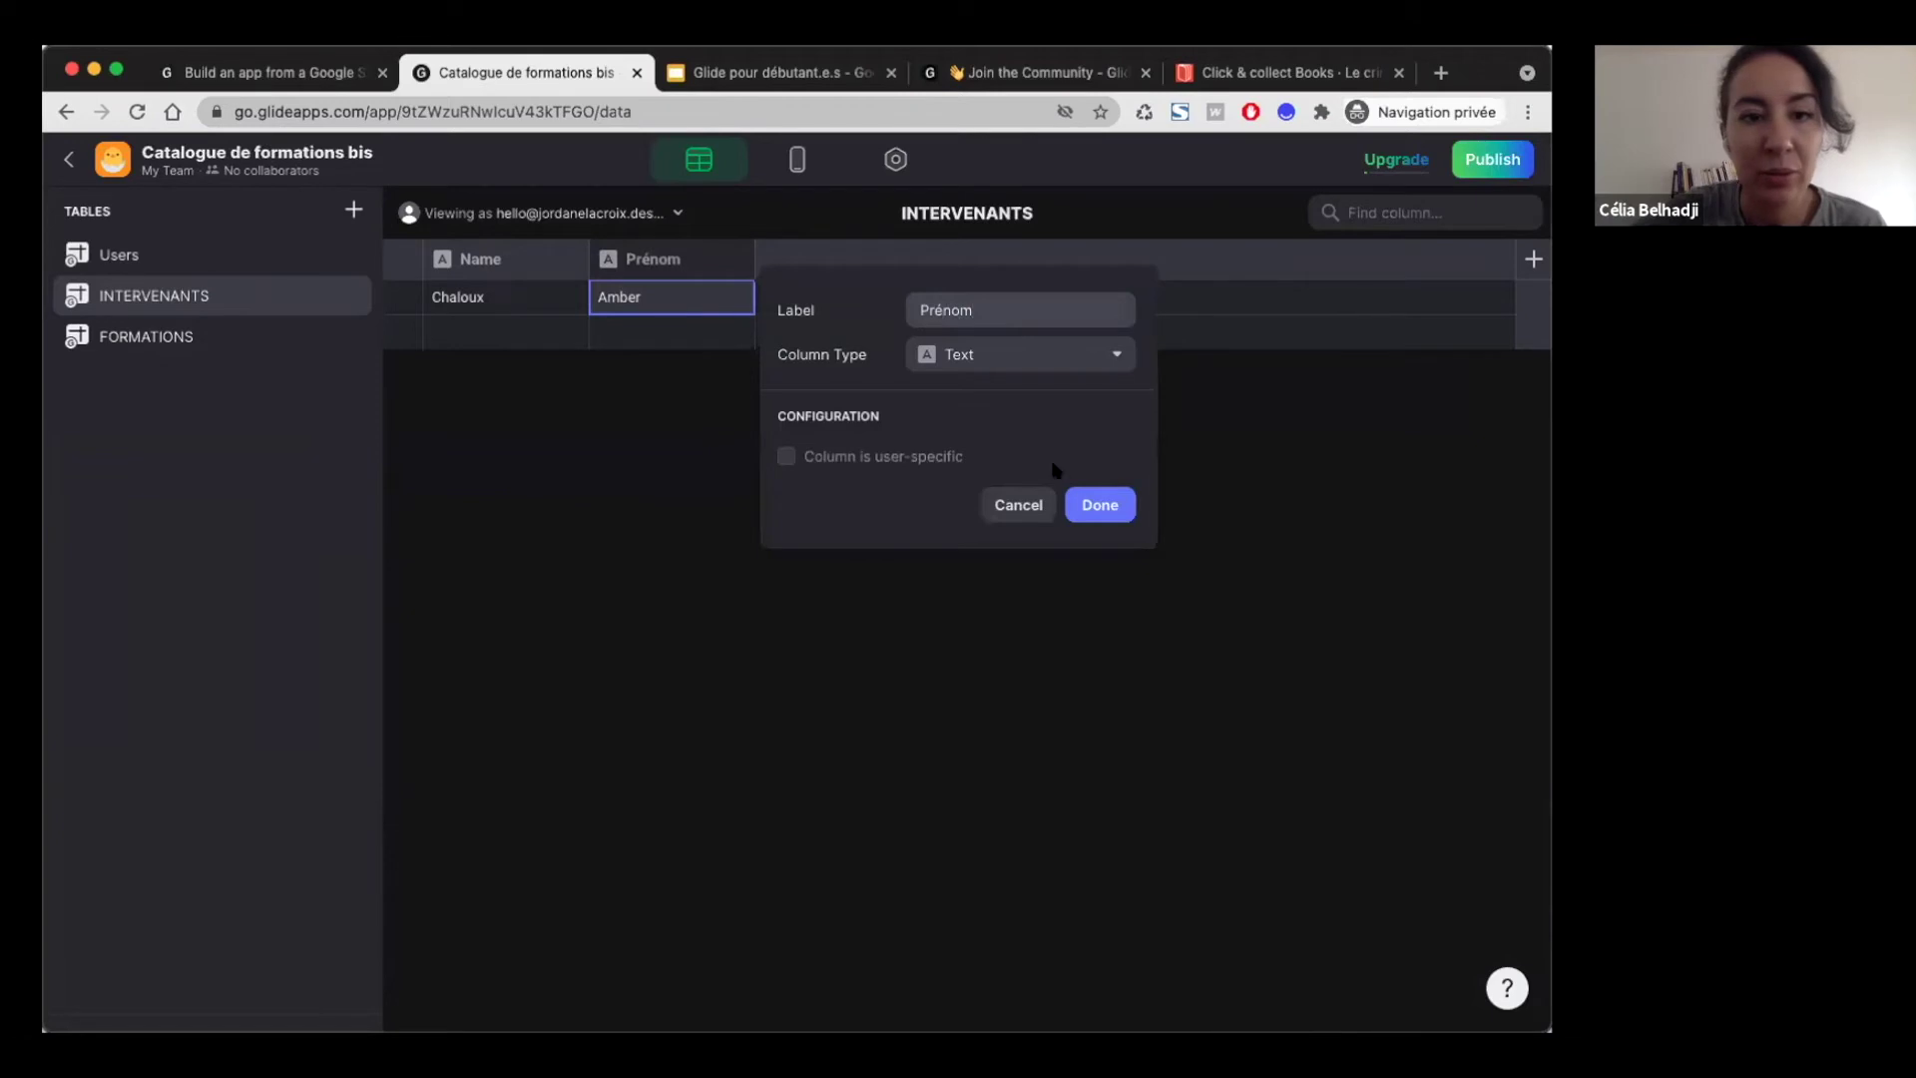
pyautogui.click(1113, 511)
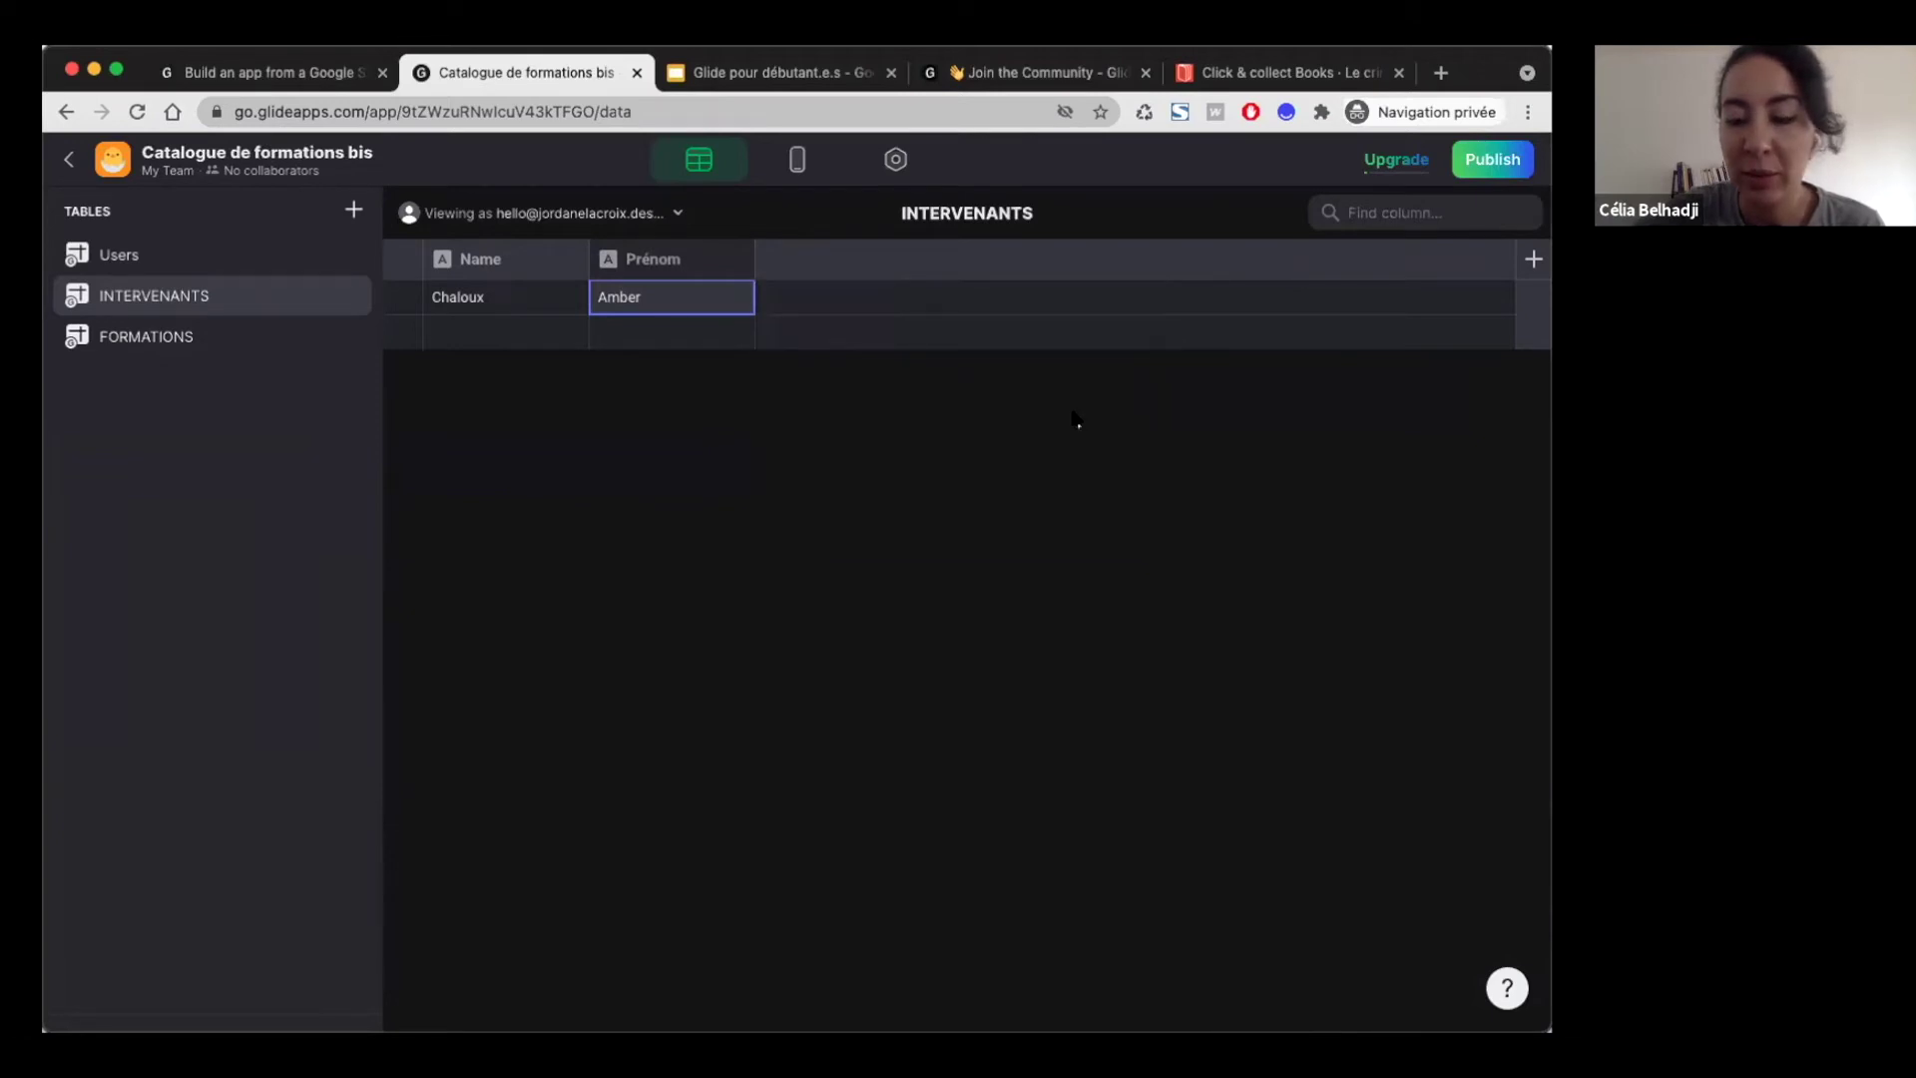
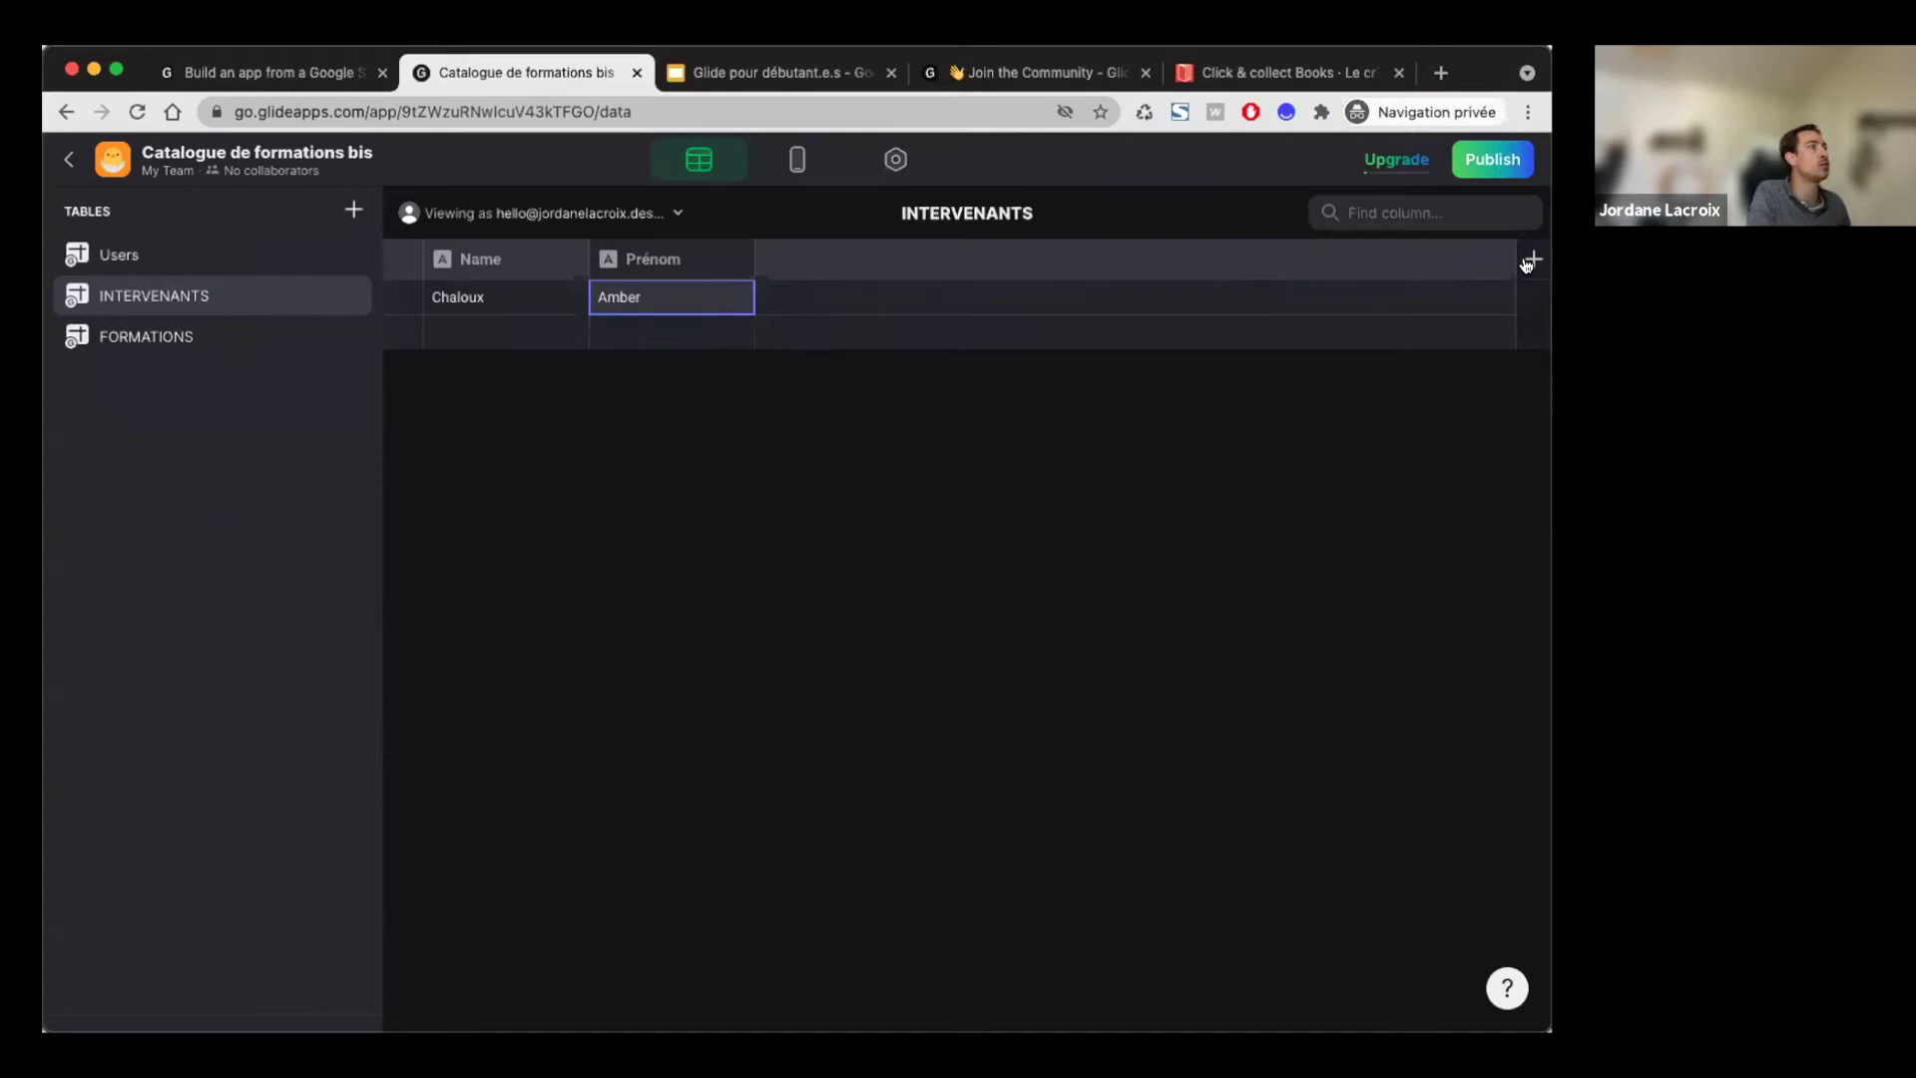
# Step: Add a new column of type Image to the INTERVENANTS table and label it Photos
pyautogui.click(1530, 261)
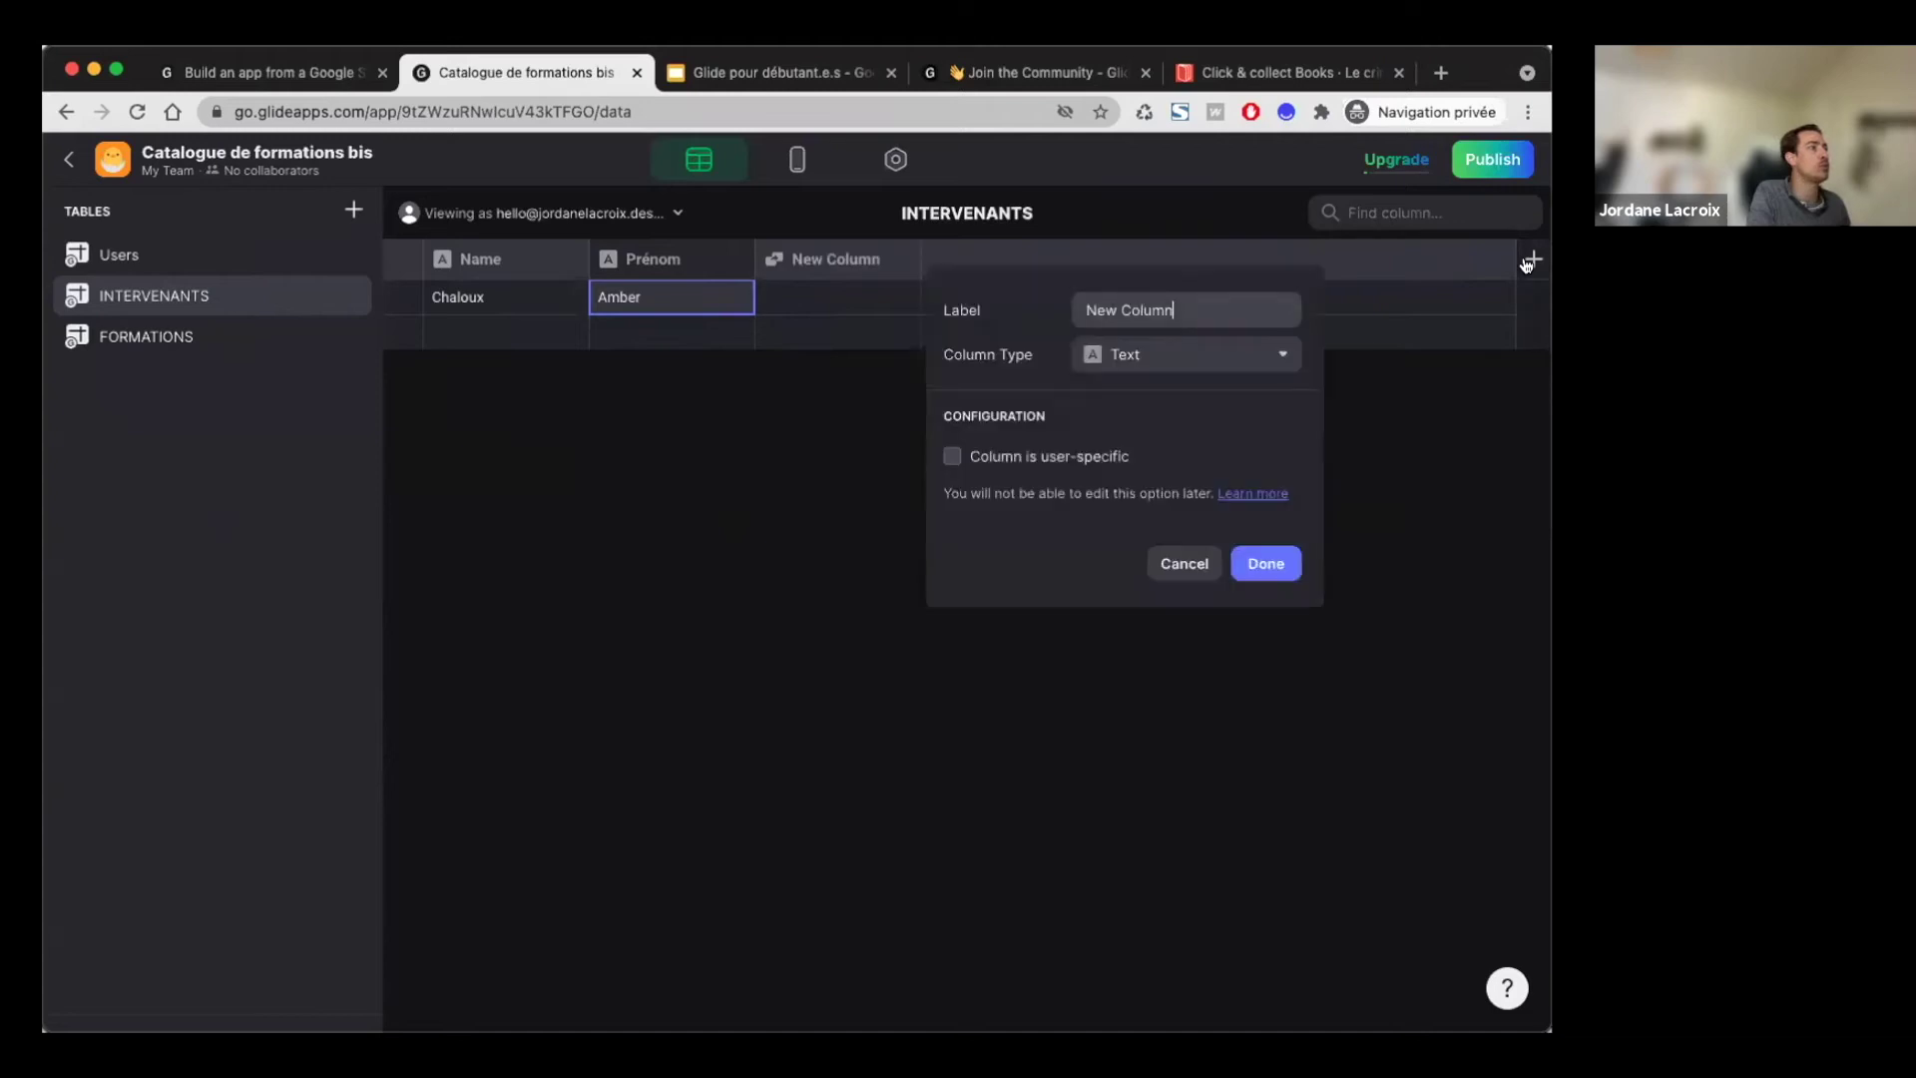
pyautogui.click(1156, 358)
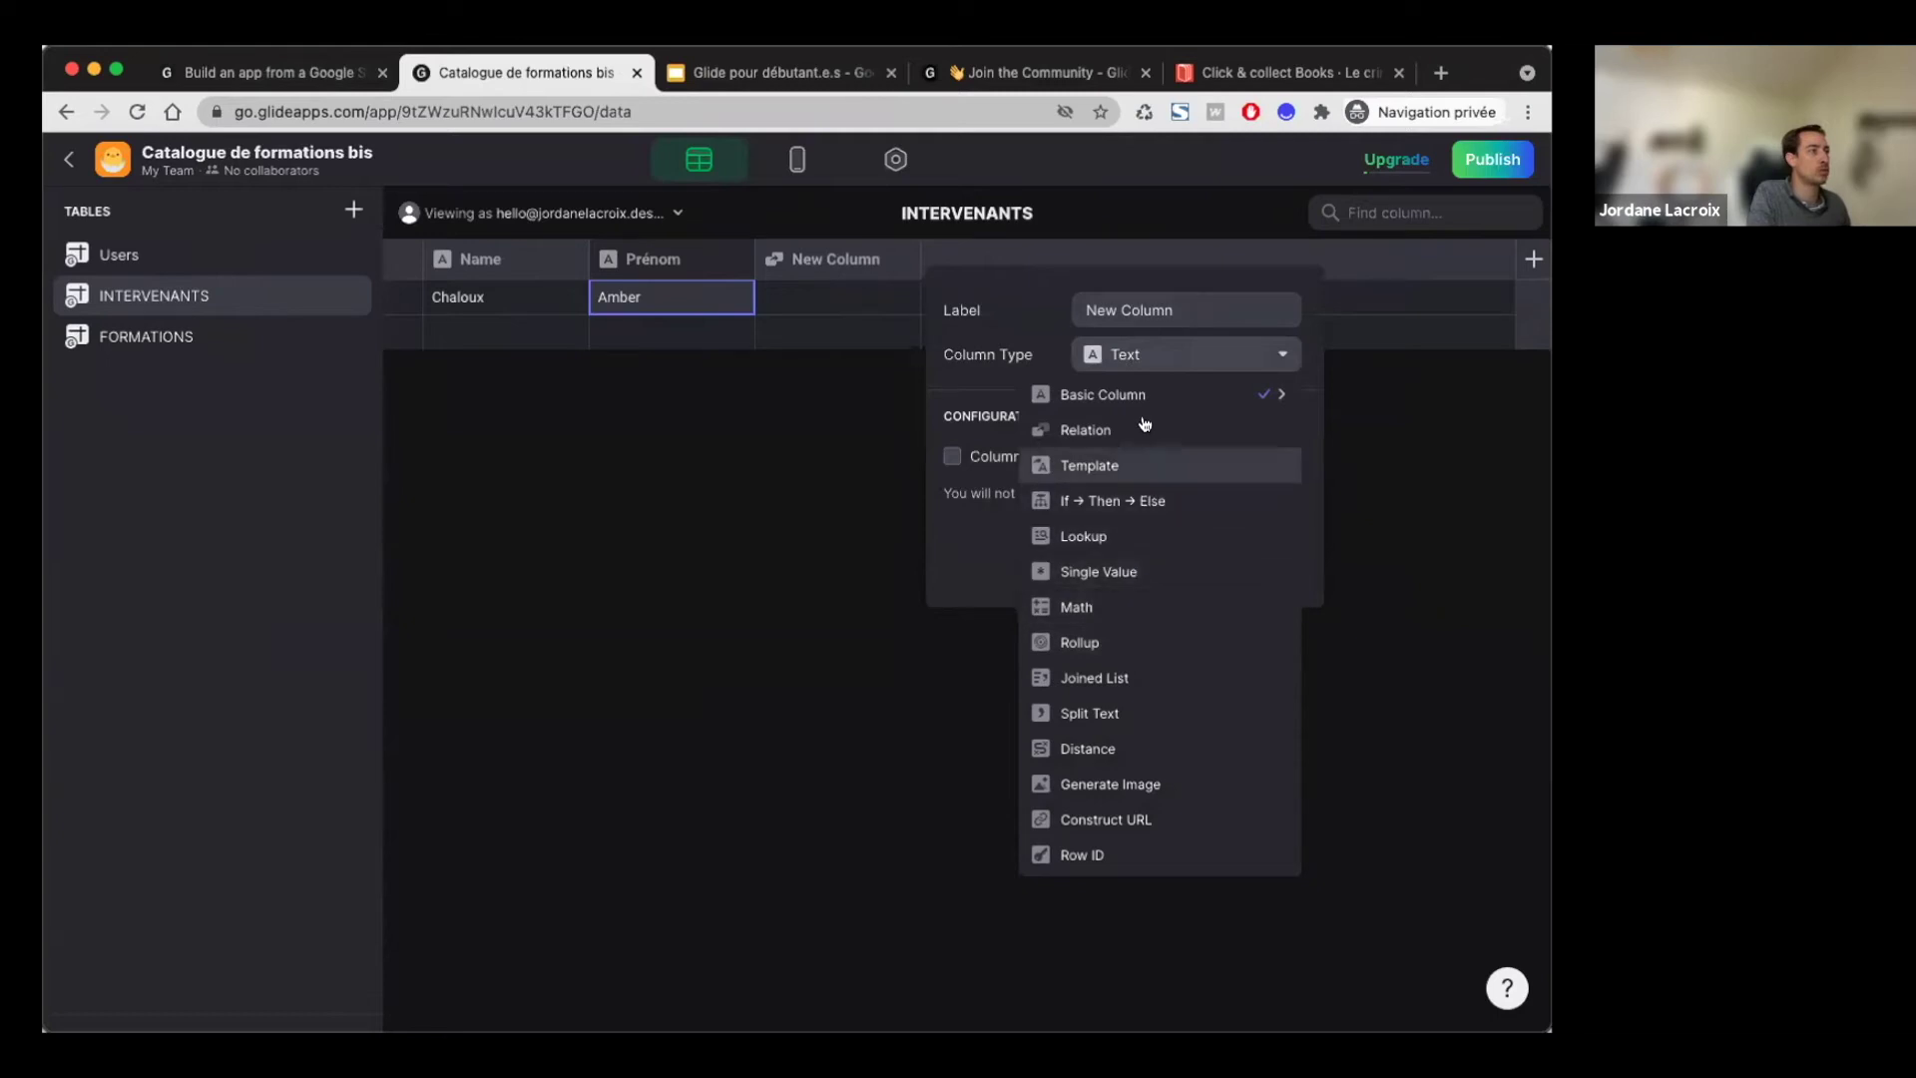
pyautogui.moveTo(1106, 398)
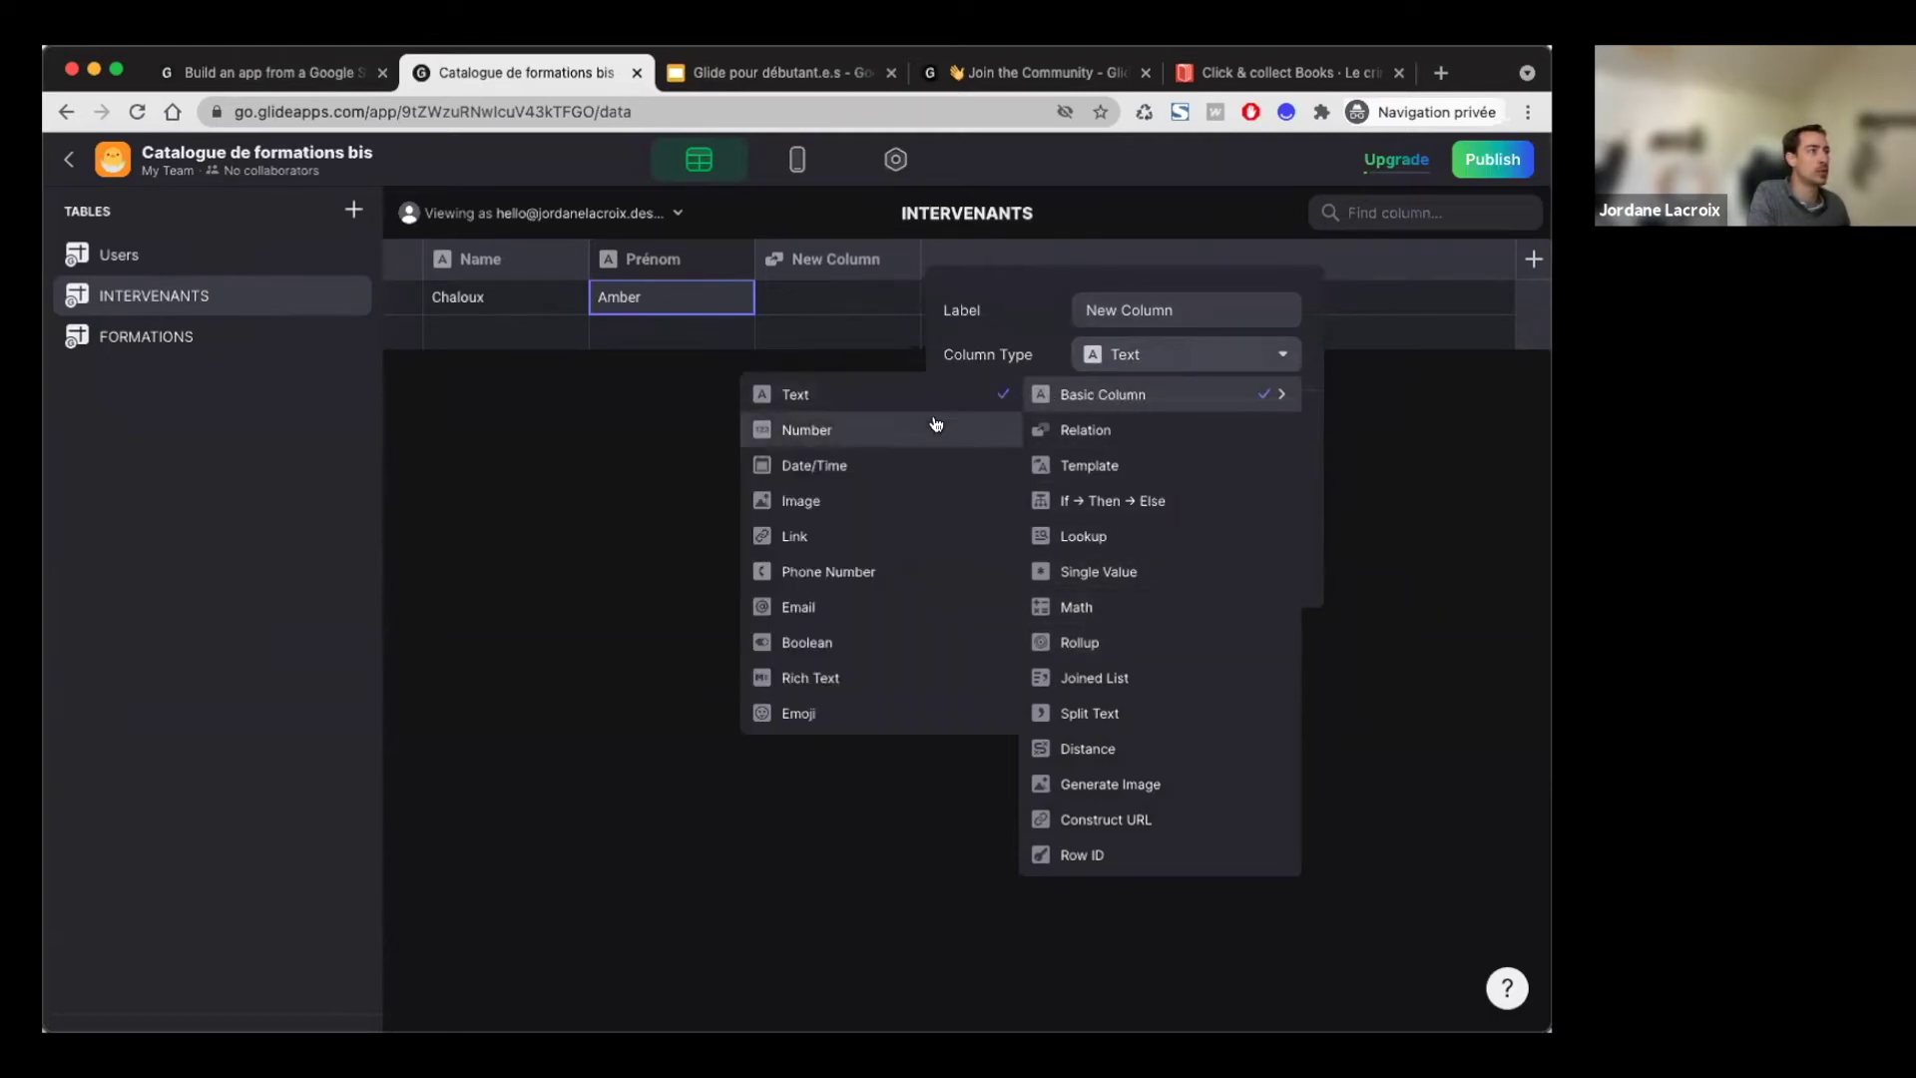
pyautogui.click(823, 501)
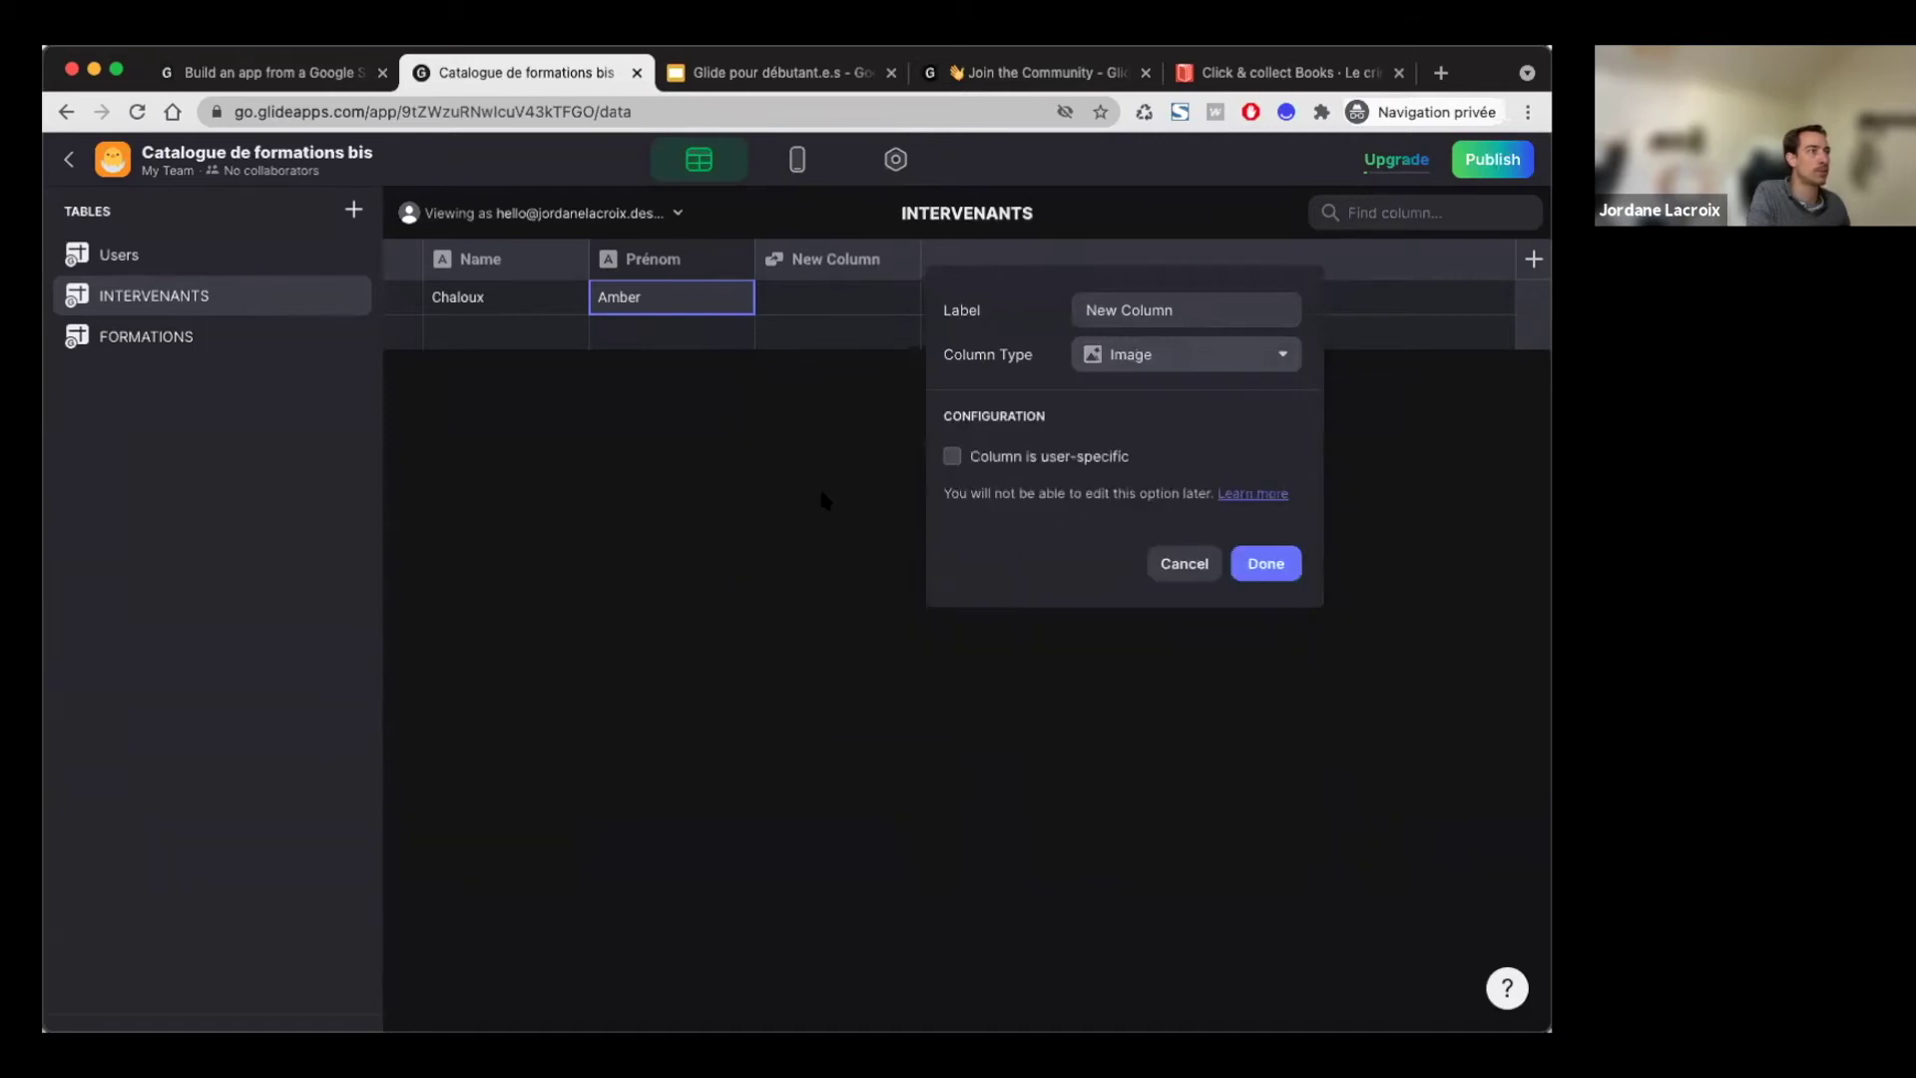
pyautogui.moveTo(1192, 312); pyautogui.dragTo(1038, 319)
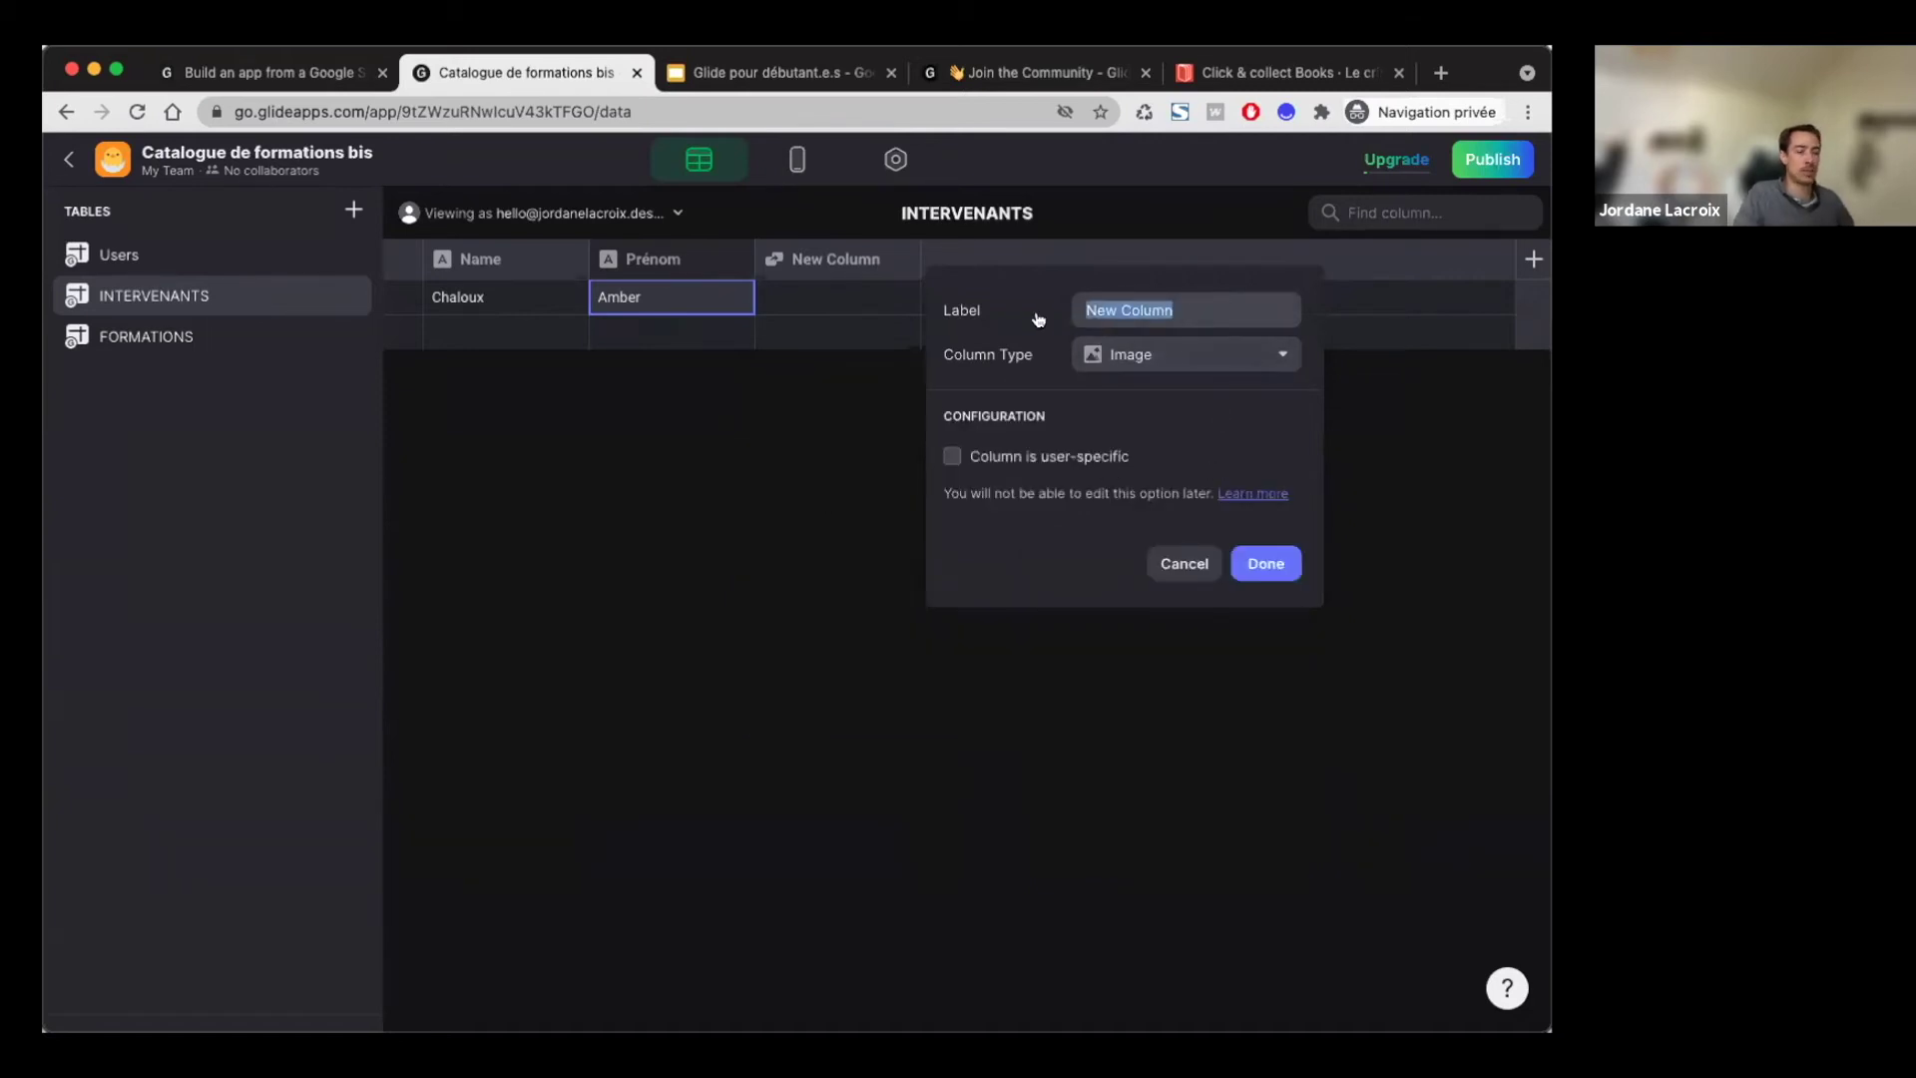
pyautogui.write('Photos')
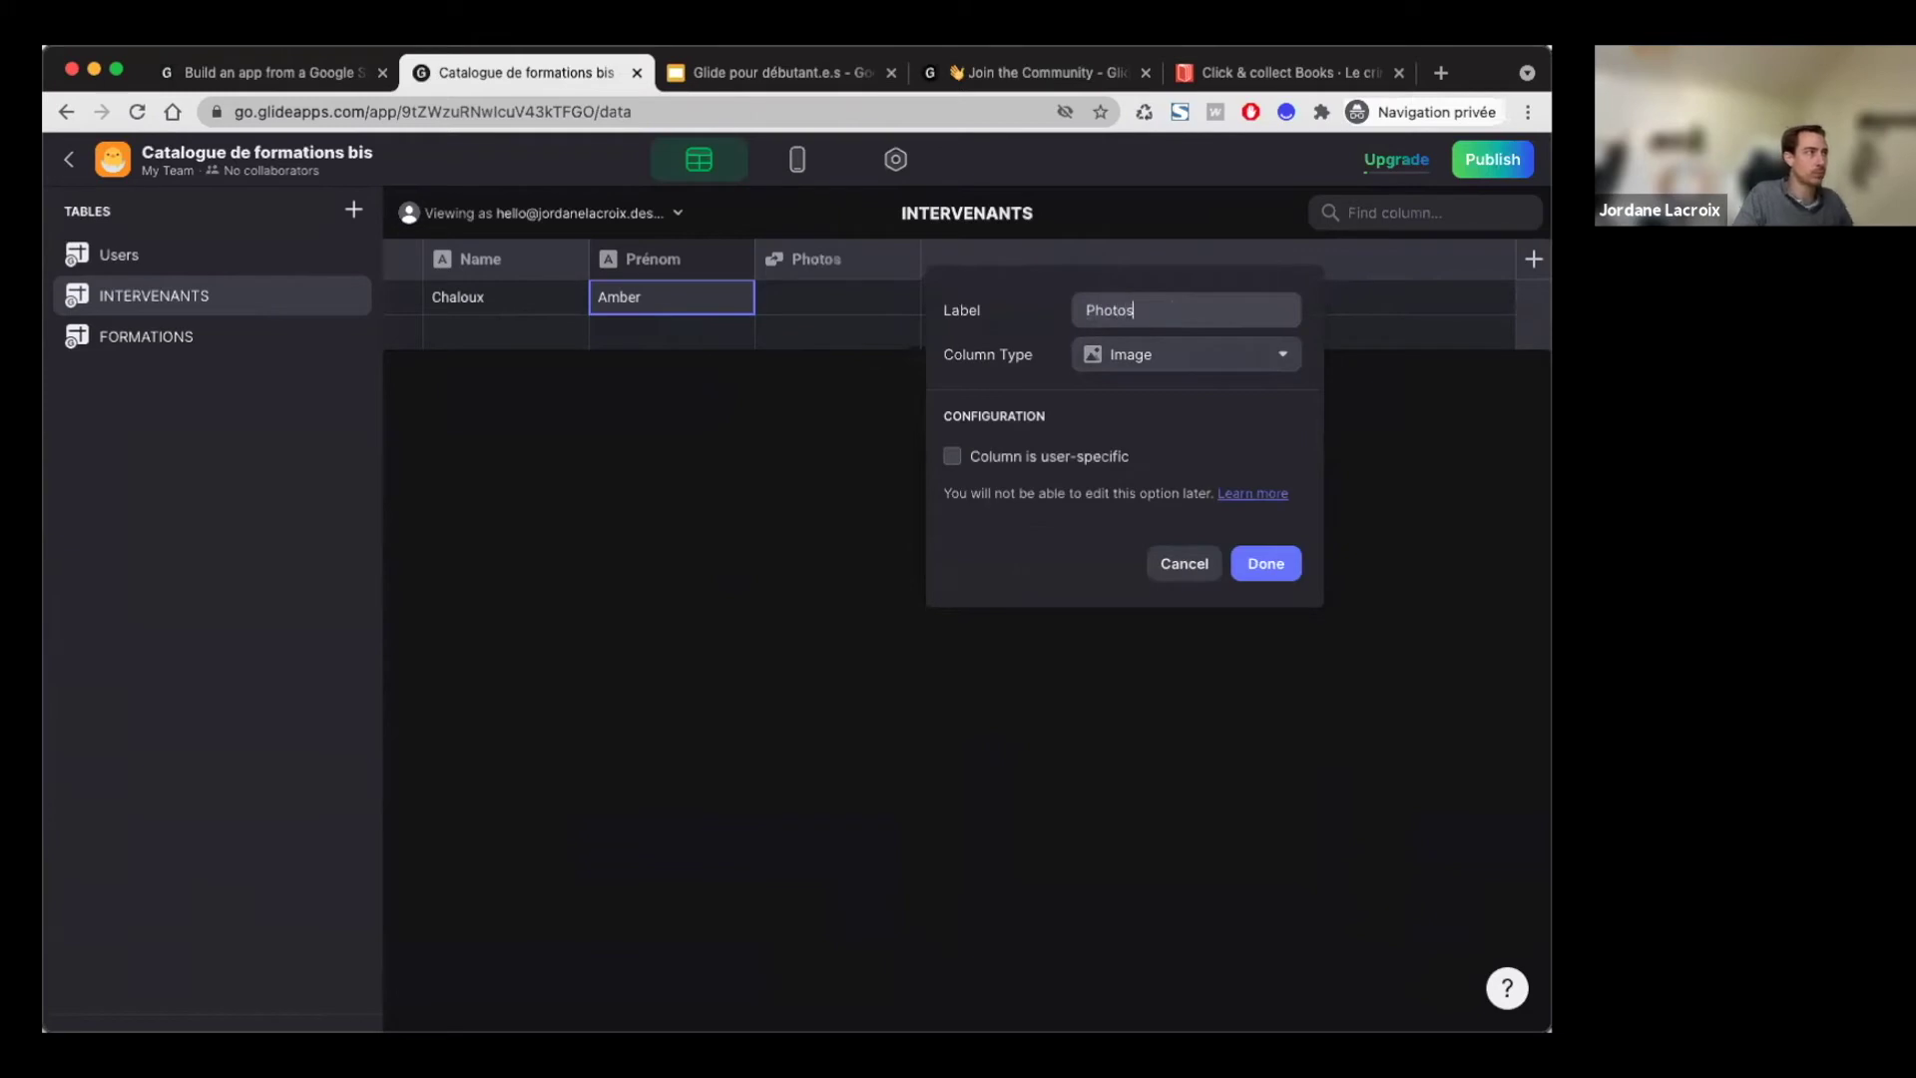
pyautogui.click(1263, 563)
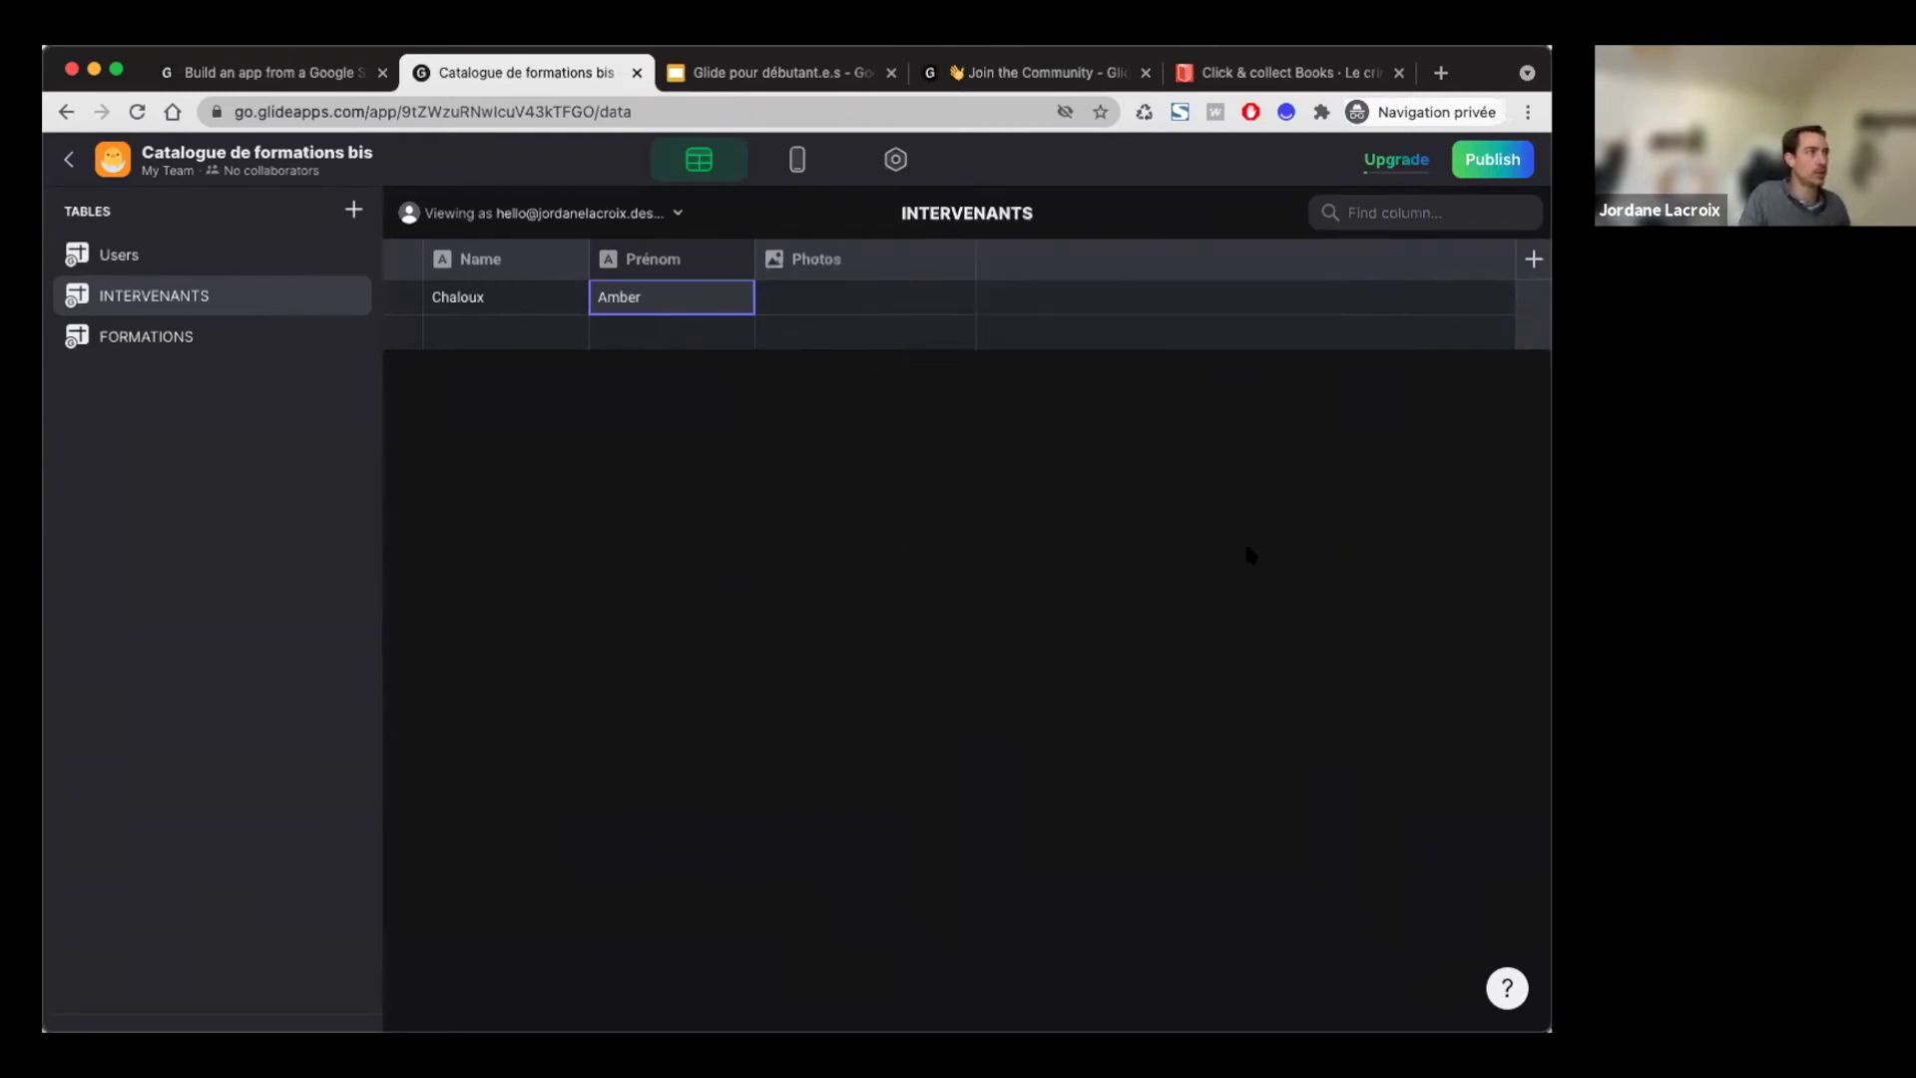
# Step: Fill the first row's Photos cell with the Unsplash portrait of a woman in red, searching for "people"
pyautogui.click(908, 302)
pyautogui.click(906, 302)
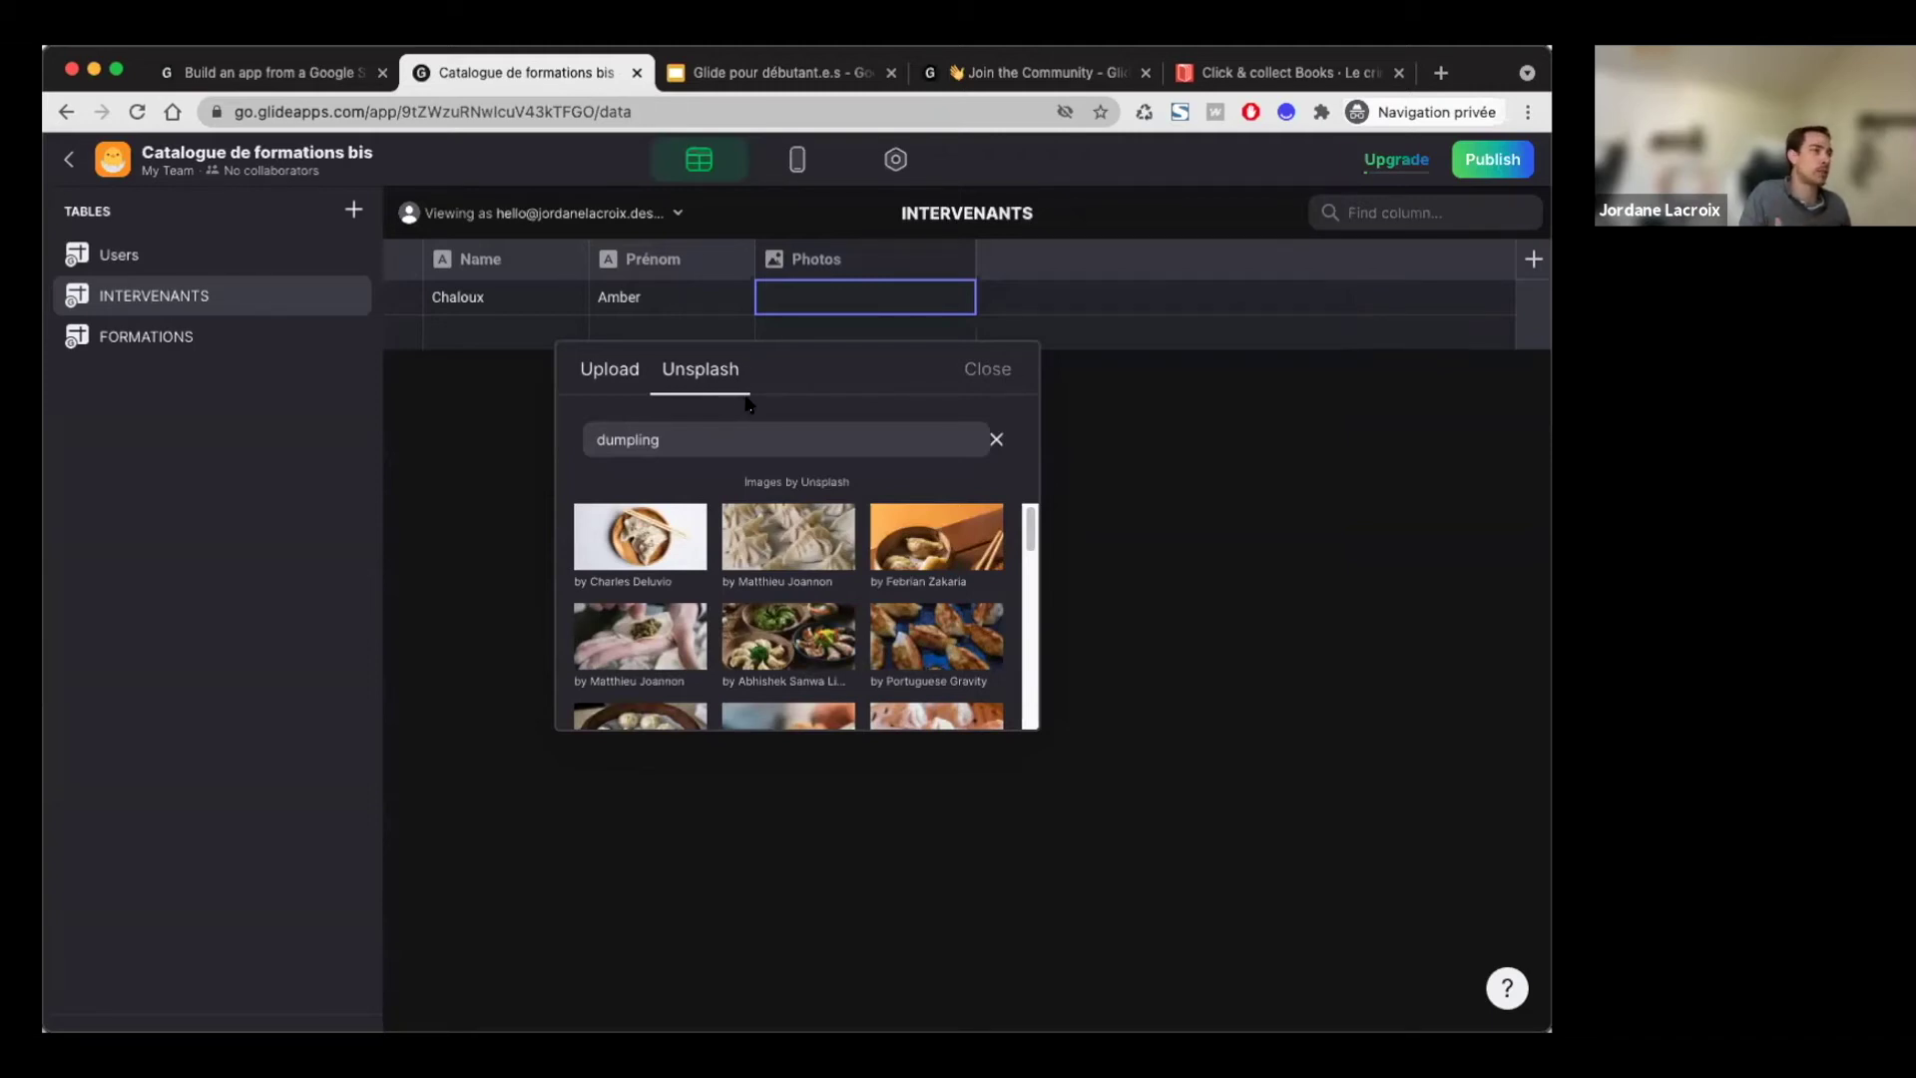
pyautogui.moveTo(714, 436); pyautogui.dragTo(588, 426)
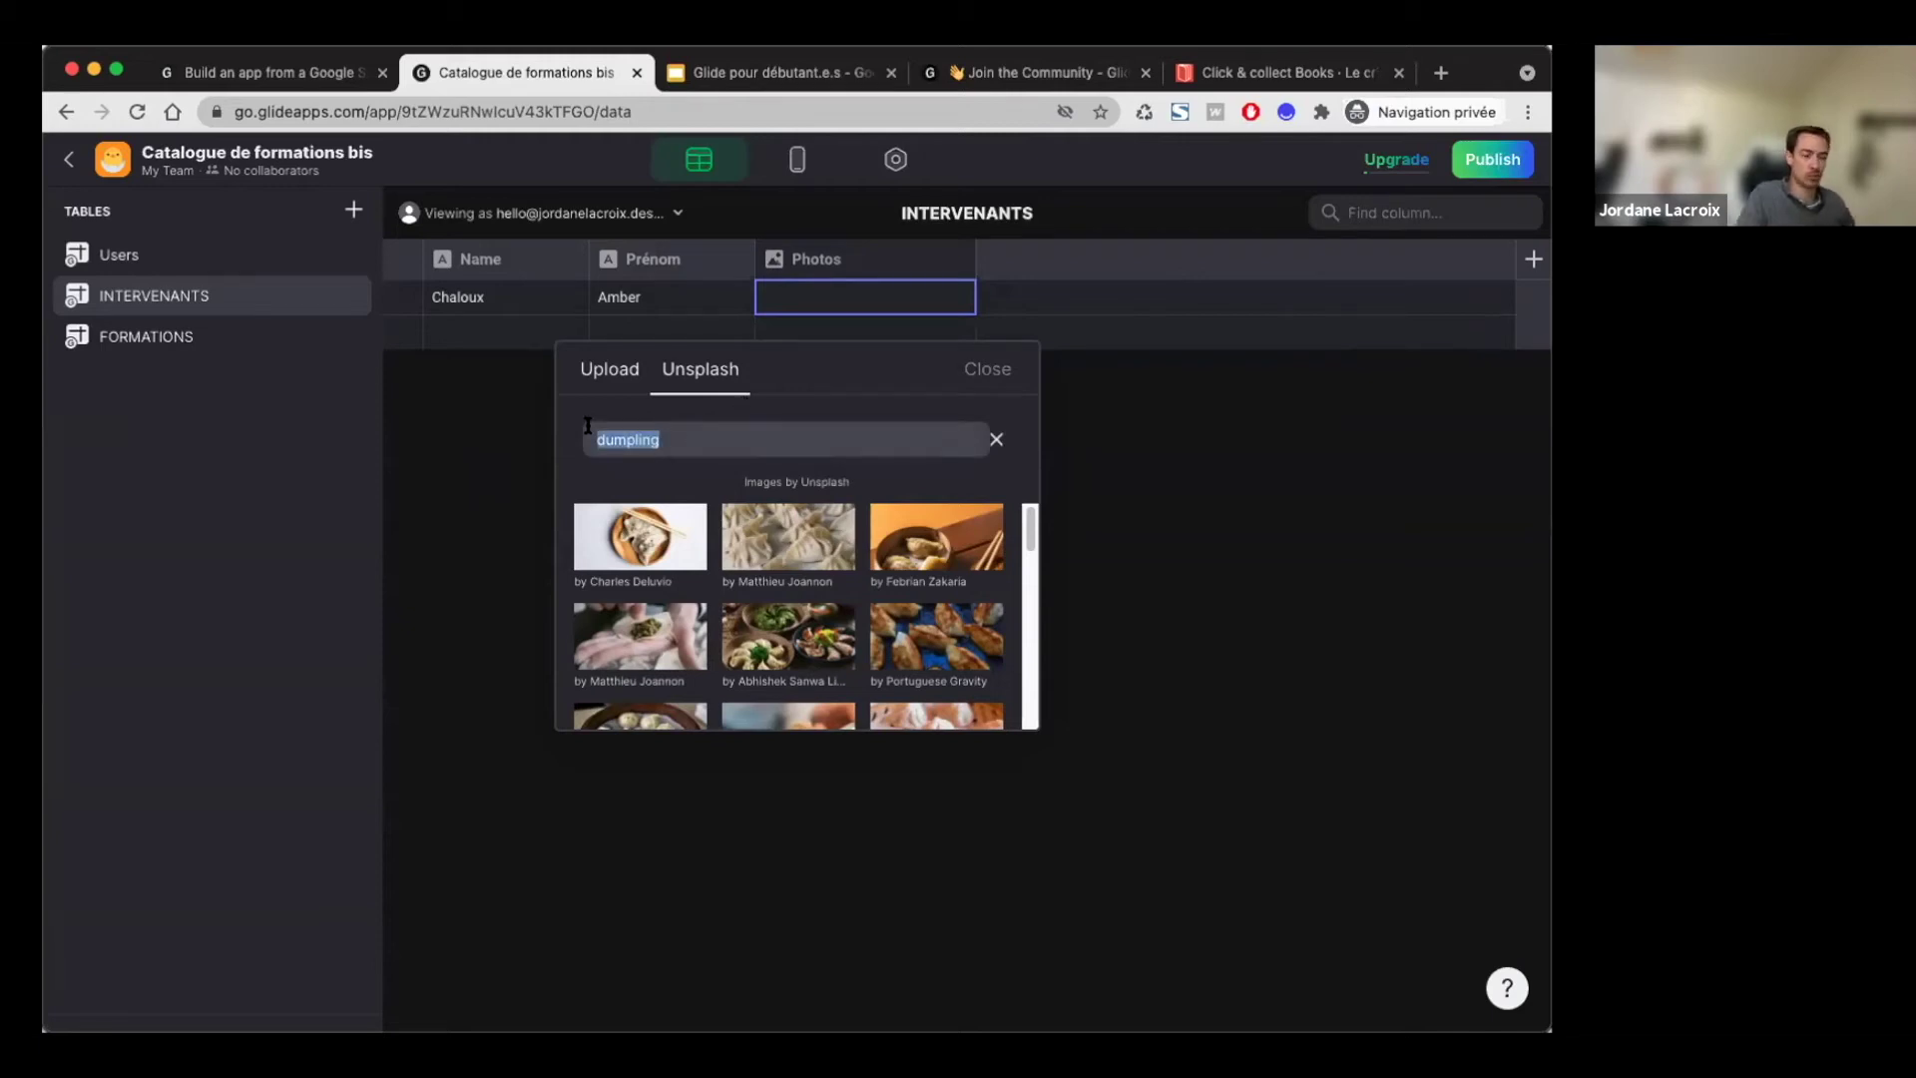
pyautogui.write('people')
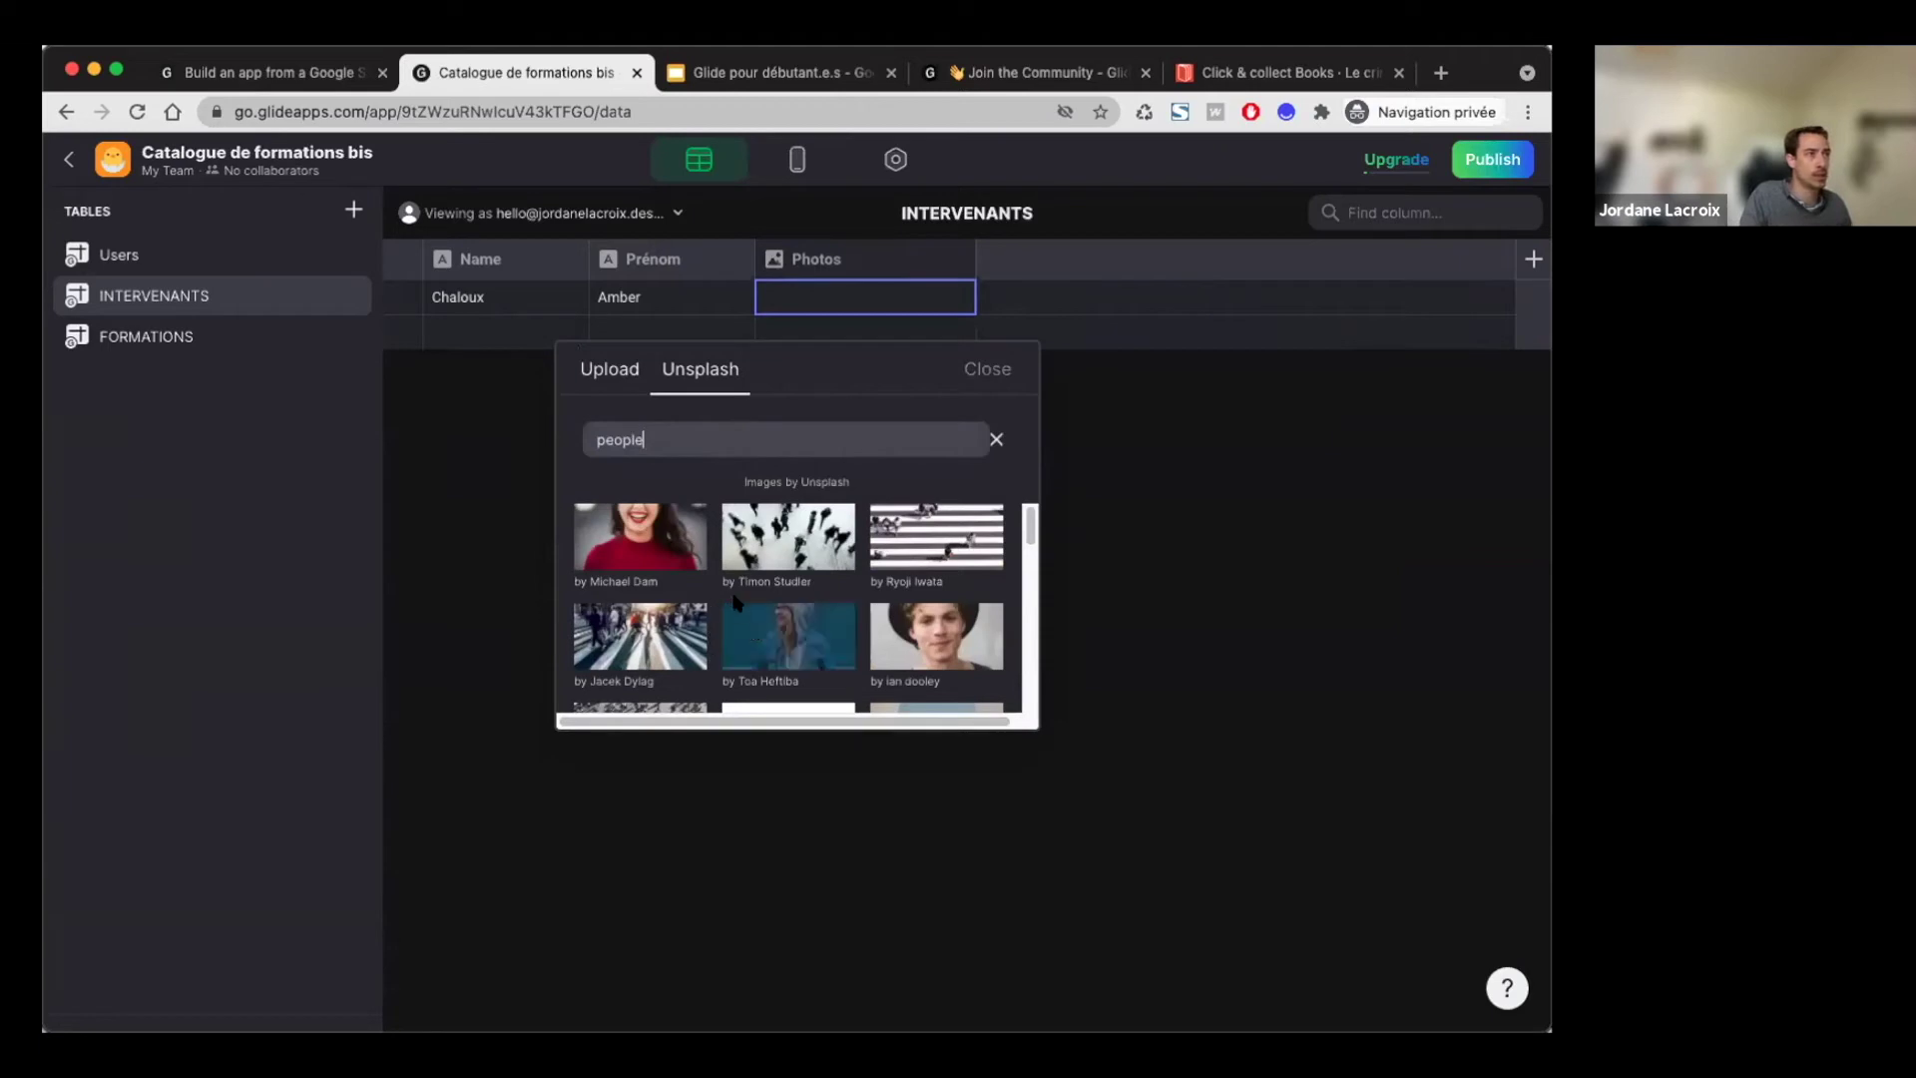
pyautogui.scroll(-2, 648, 552)
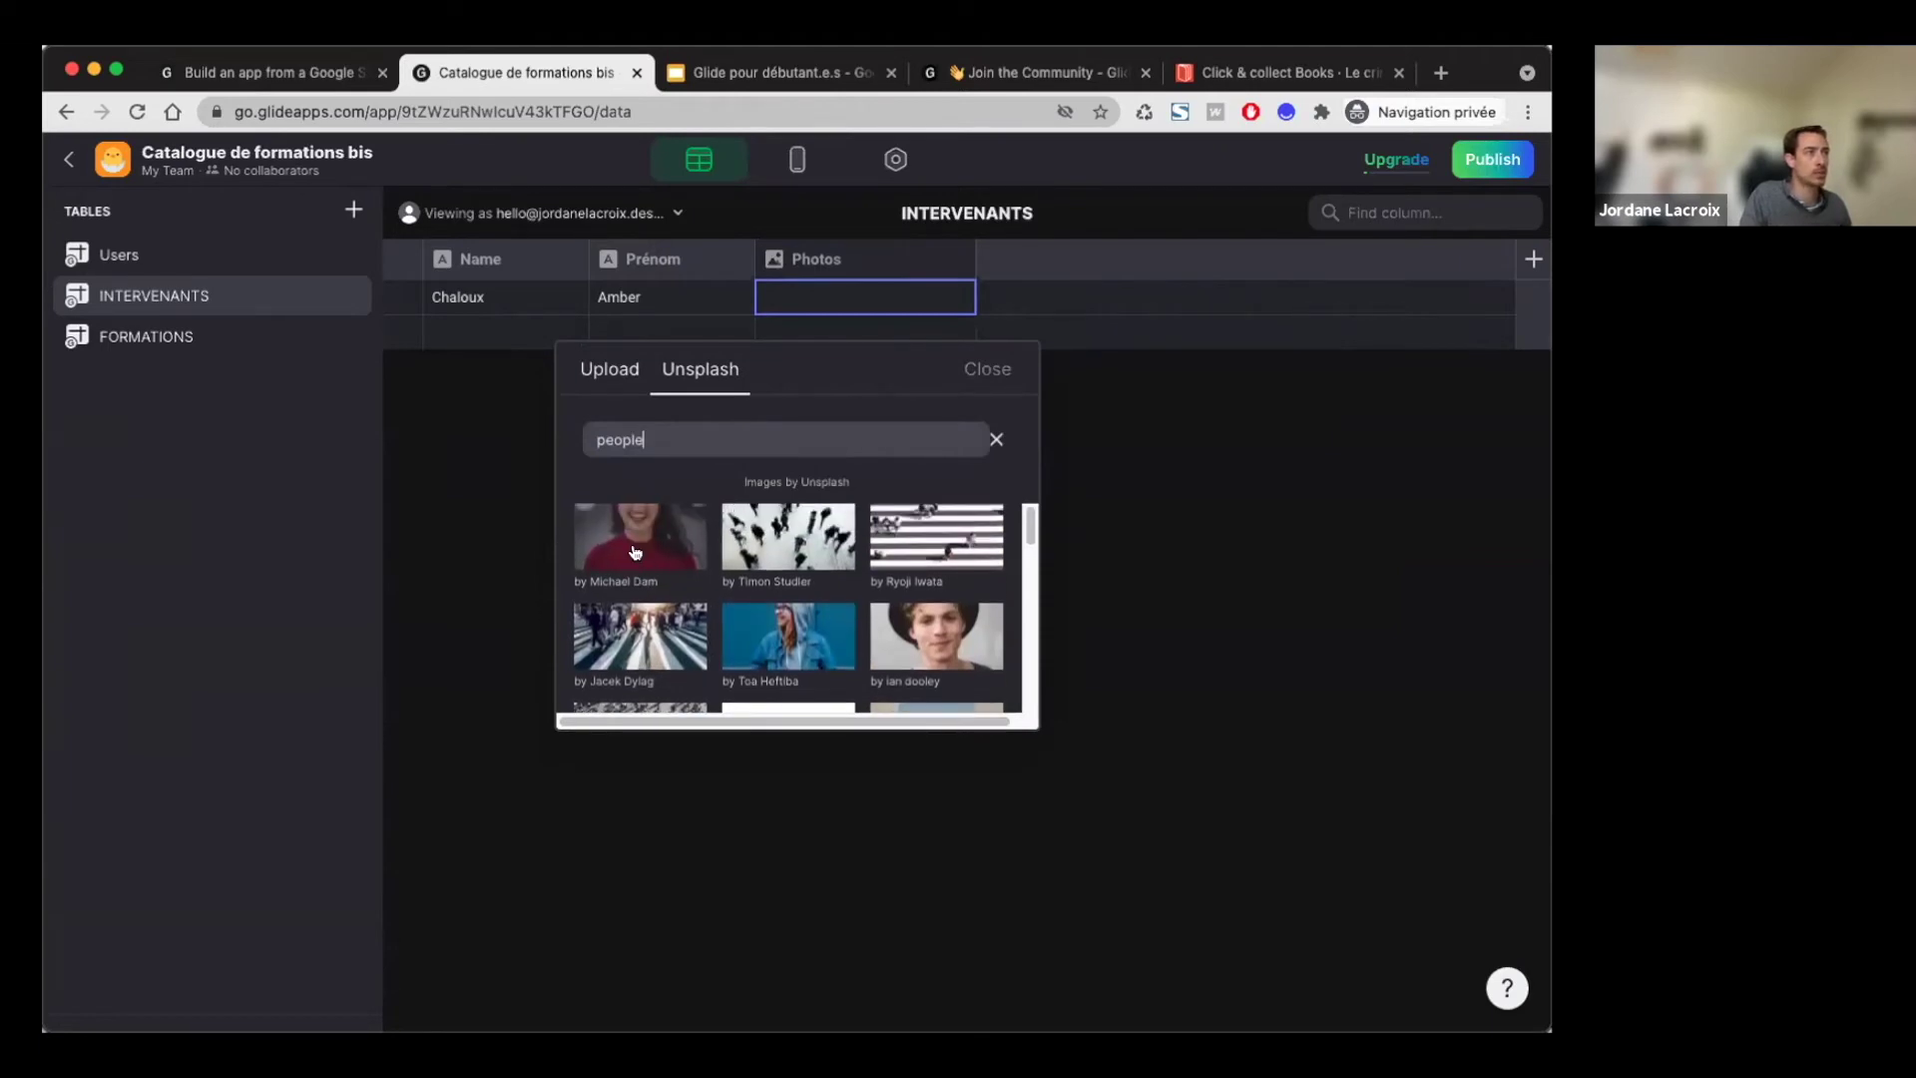
pyautogui.click(874, 533)
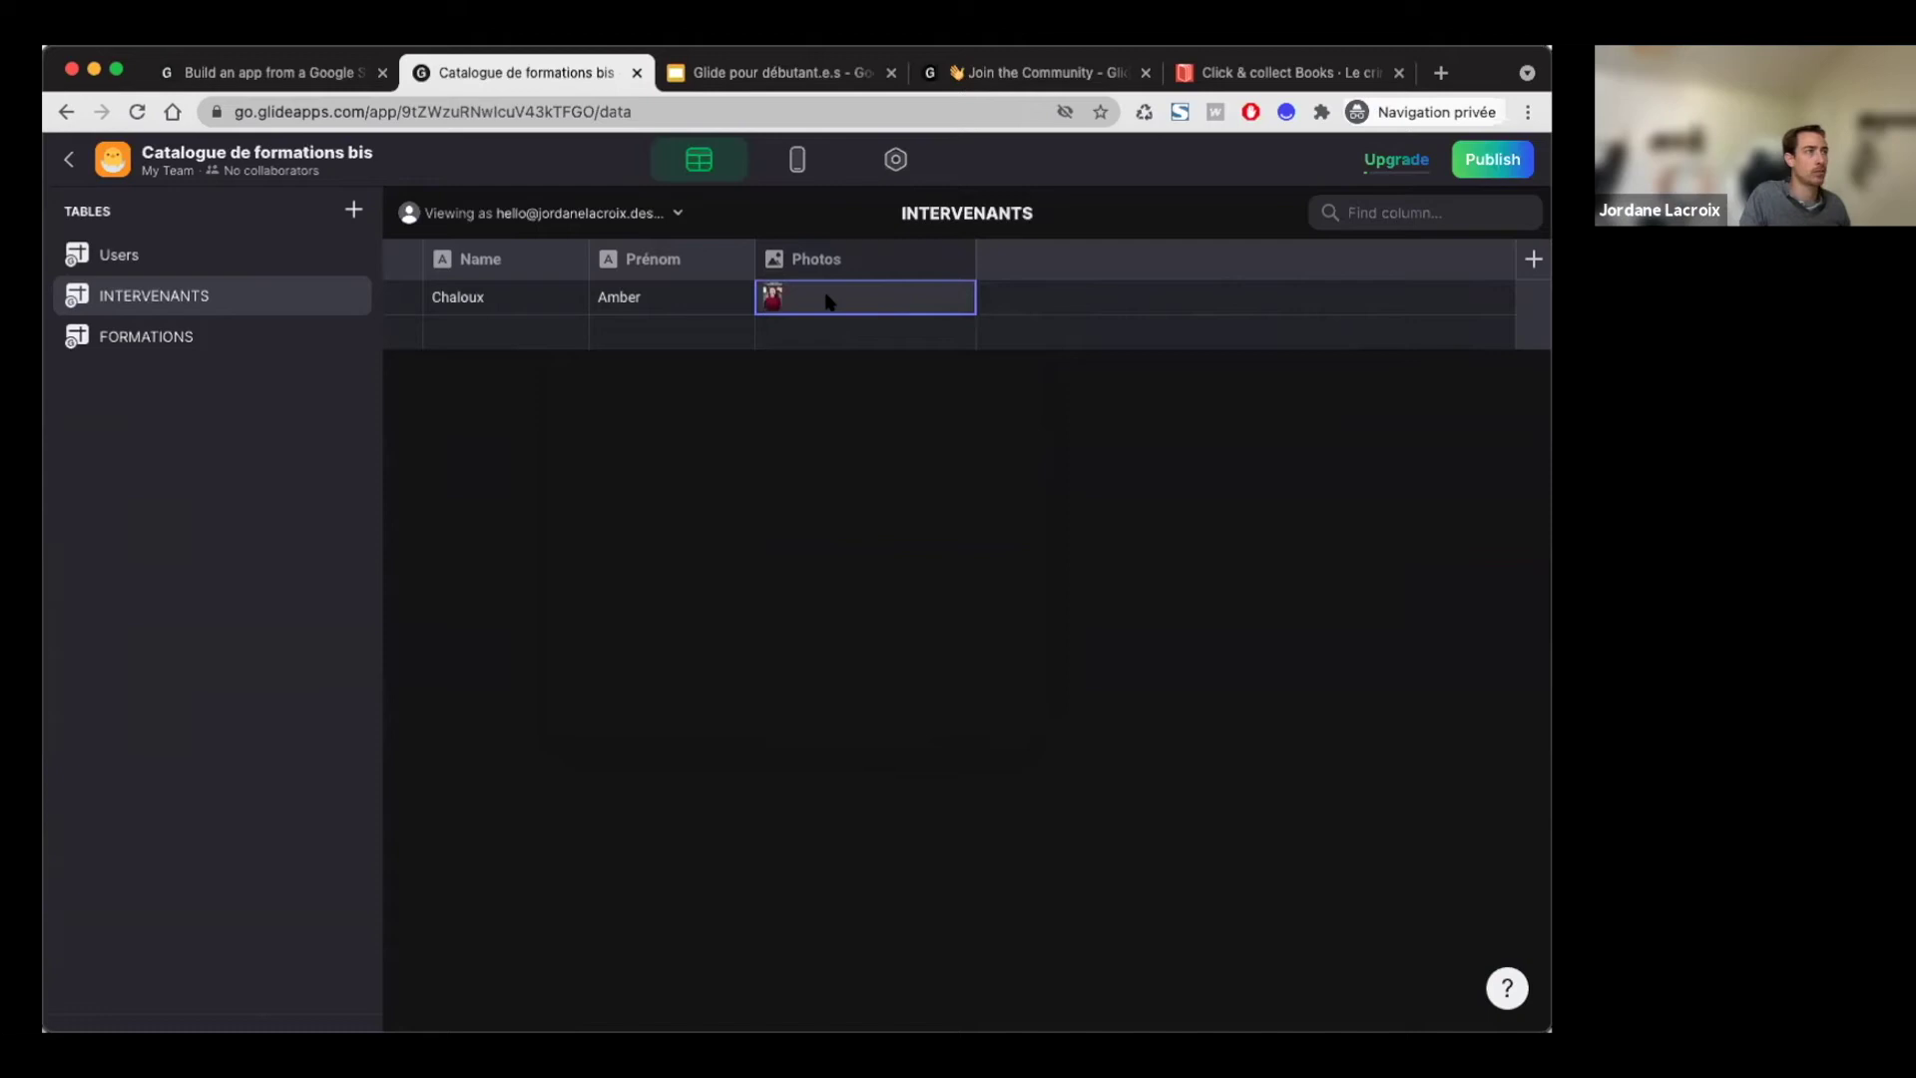
pyautogui.click(833, 299)
pyautogui.click(597, 519)
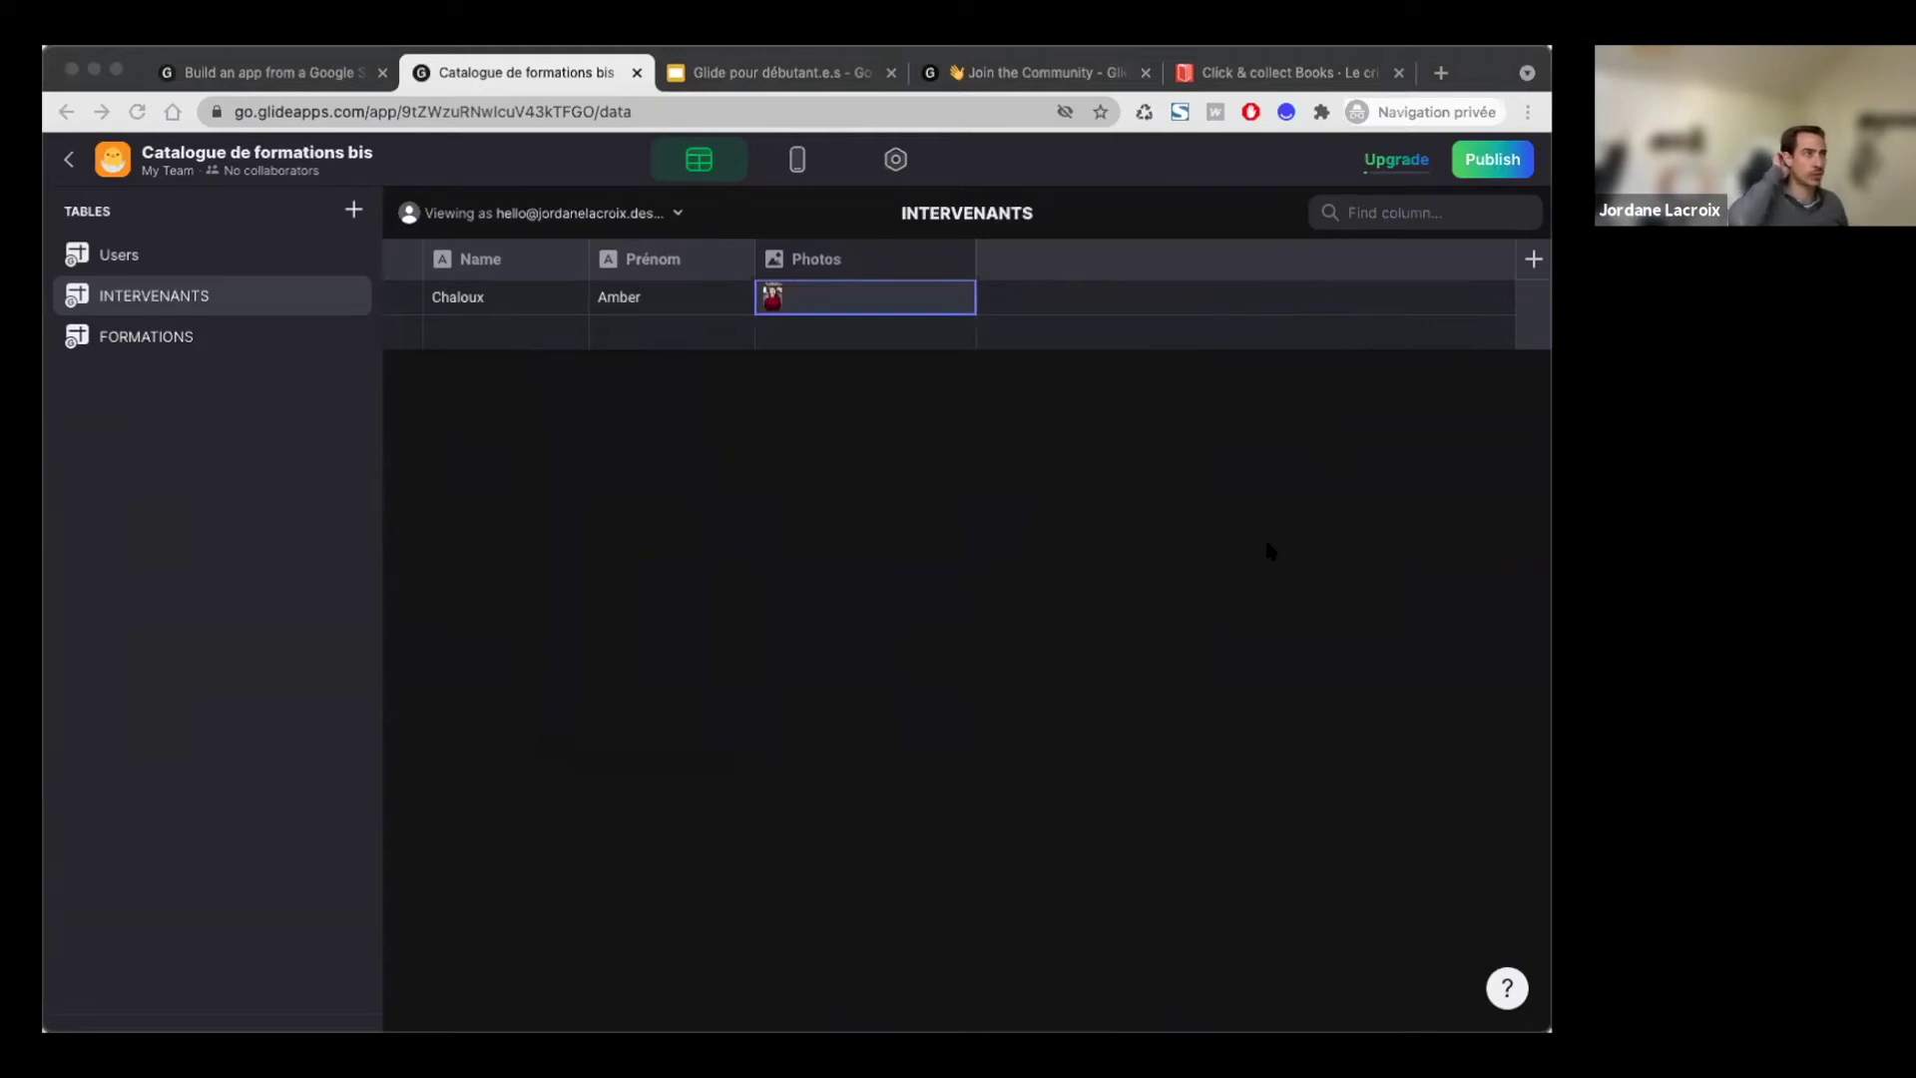
pyautogui.click(1269, 551)
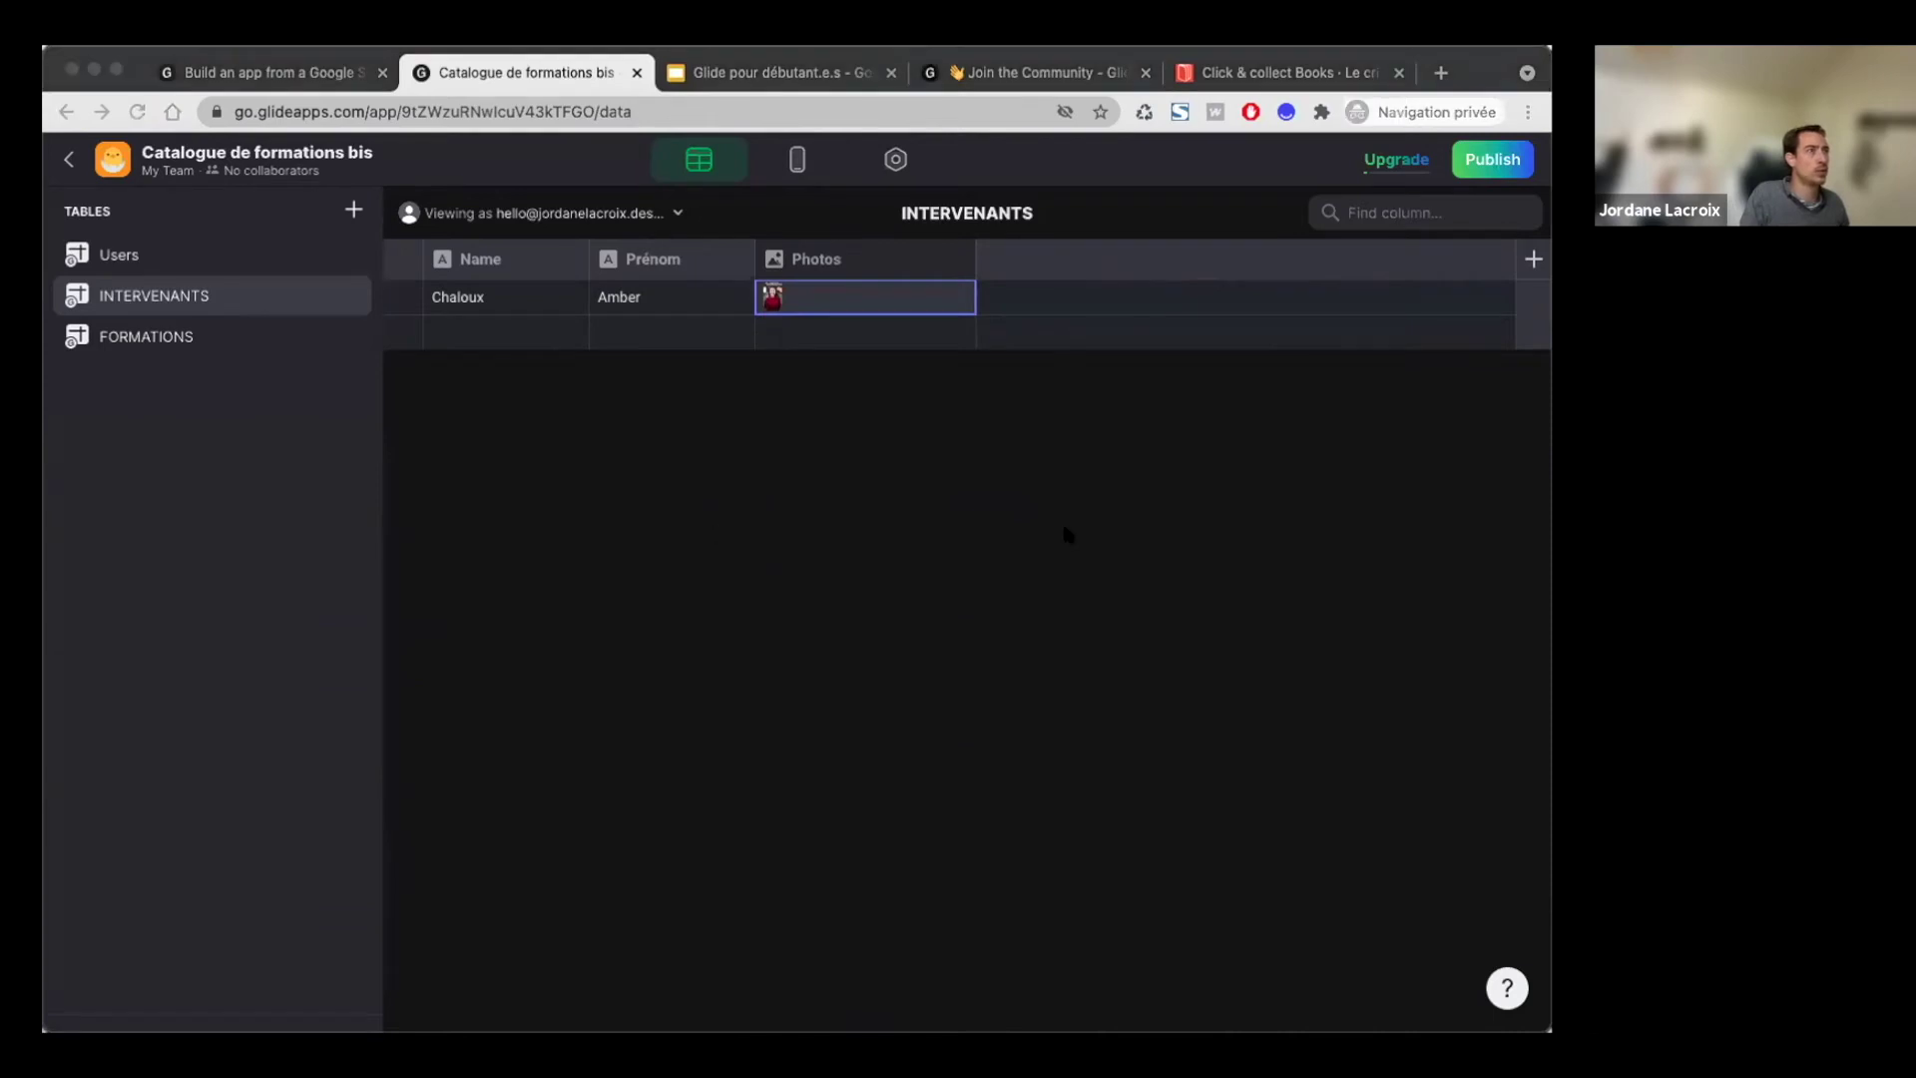
# Step: Add a Text column labelled "Domaine de l'intervenant" to the INTERVENANTS table
pyautogui.click(1534, 258)
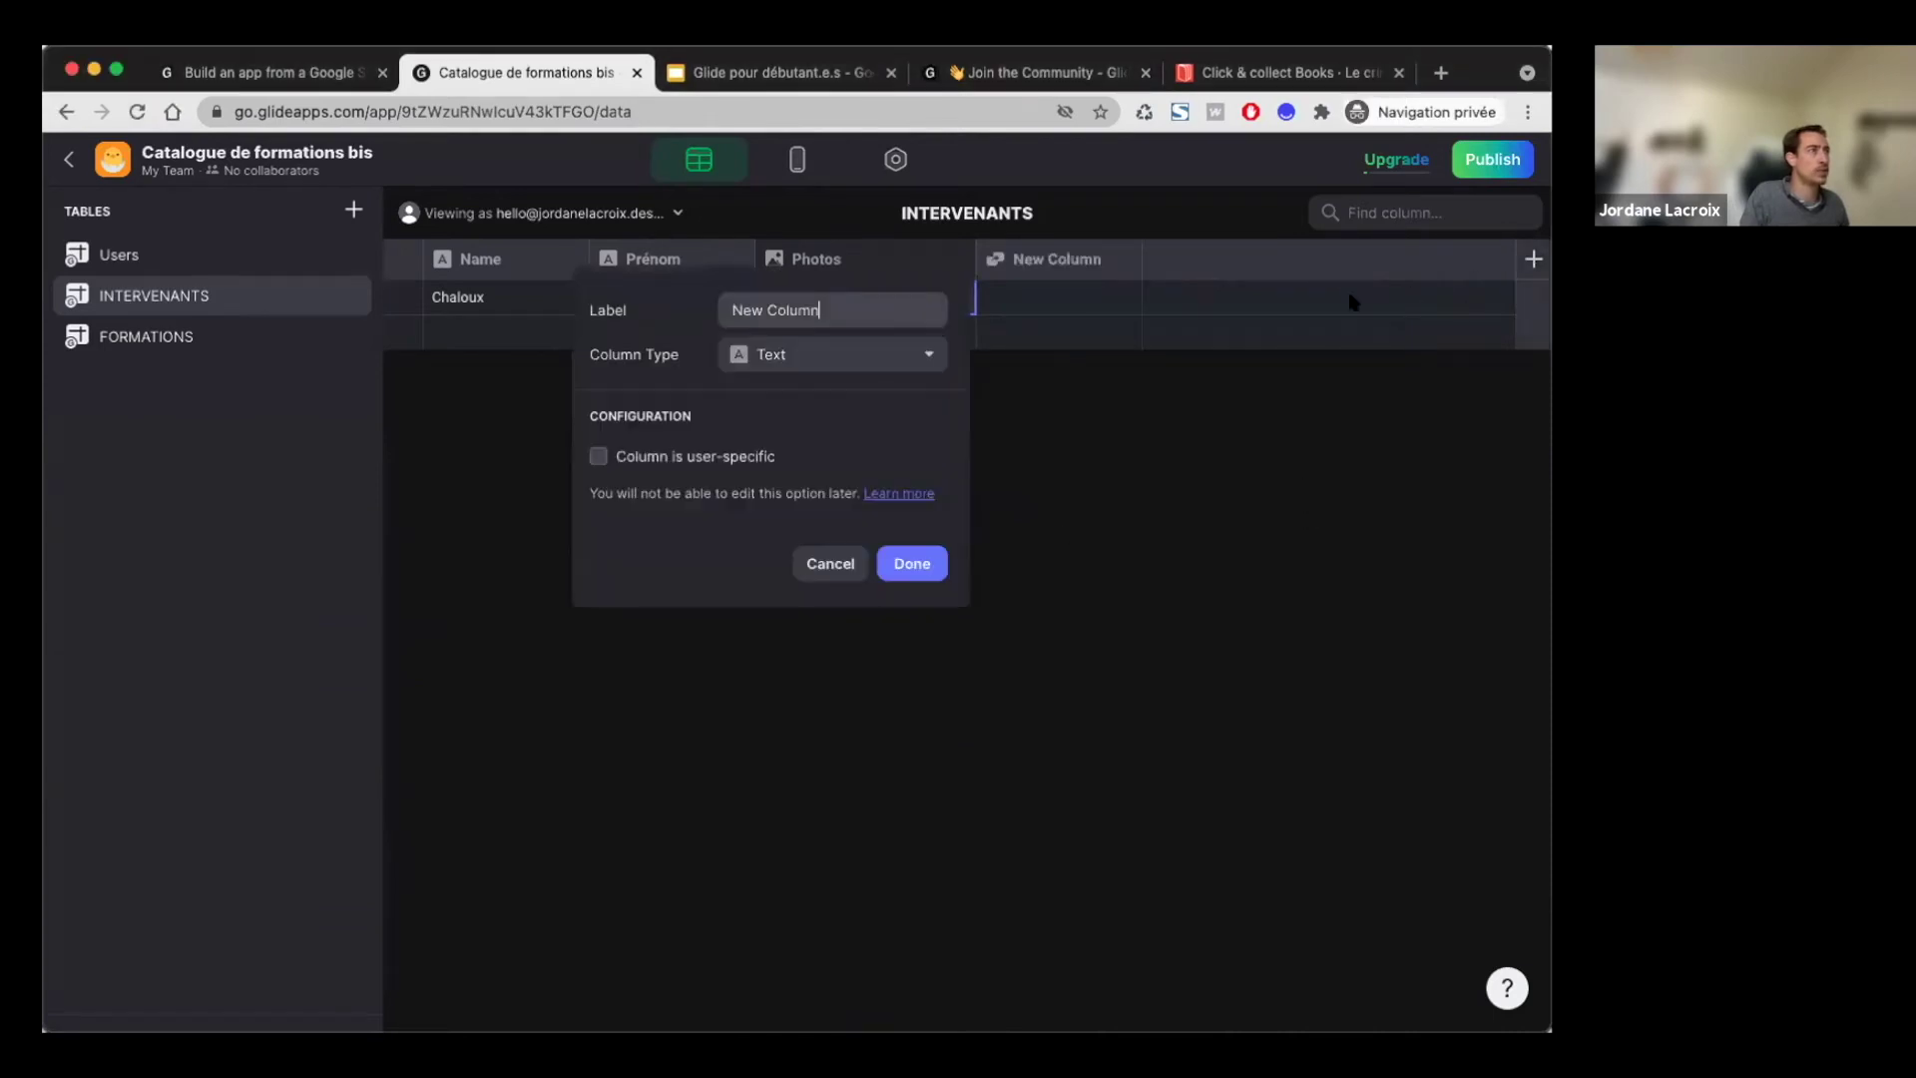
pyautogui.click(856, 353)
pyautogui.moveTo(848, 311); pyautogui.dragTo(722, 292)
pyautogui.write("Domaine de l'intervenant")
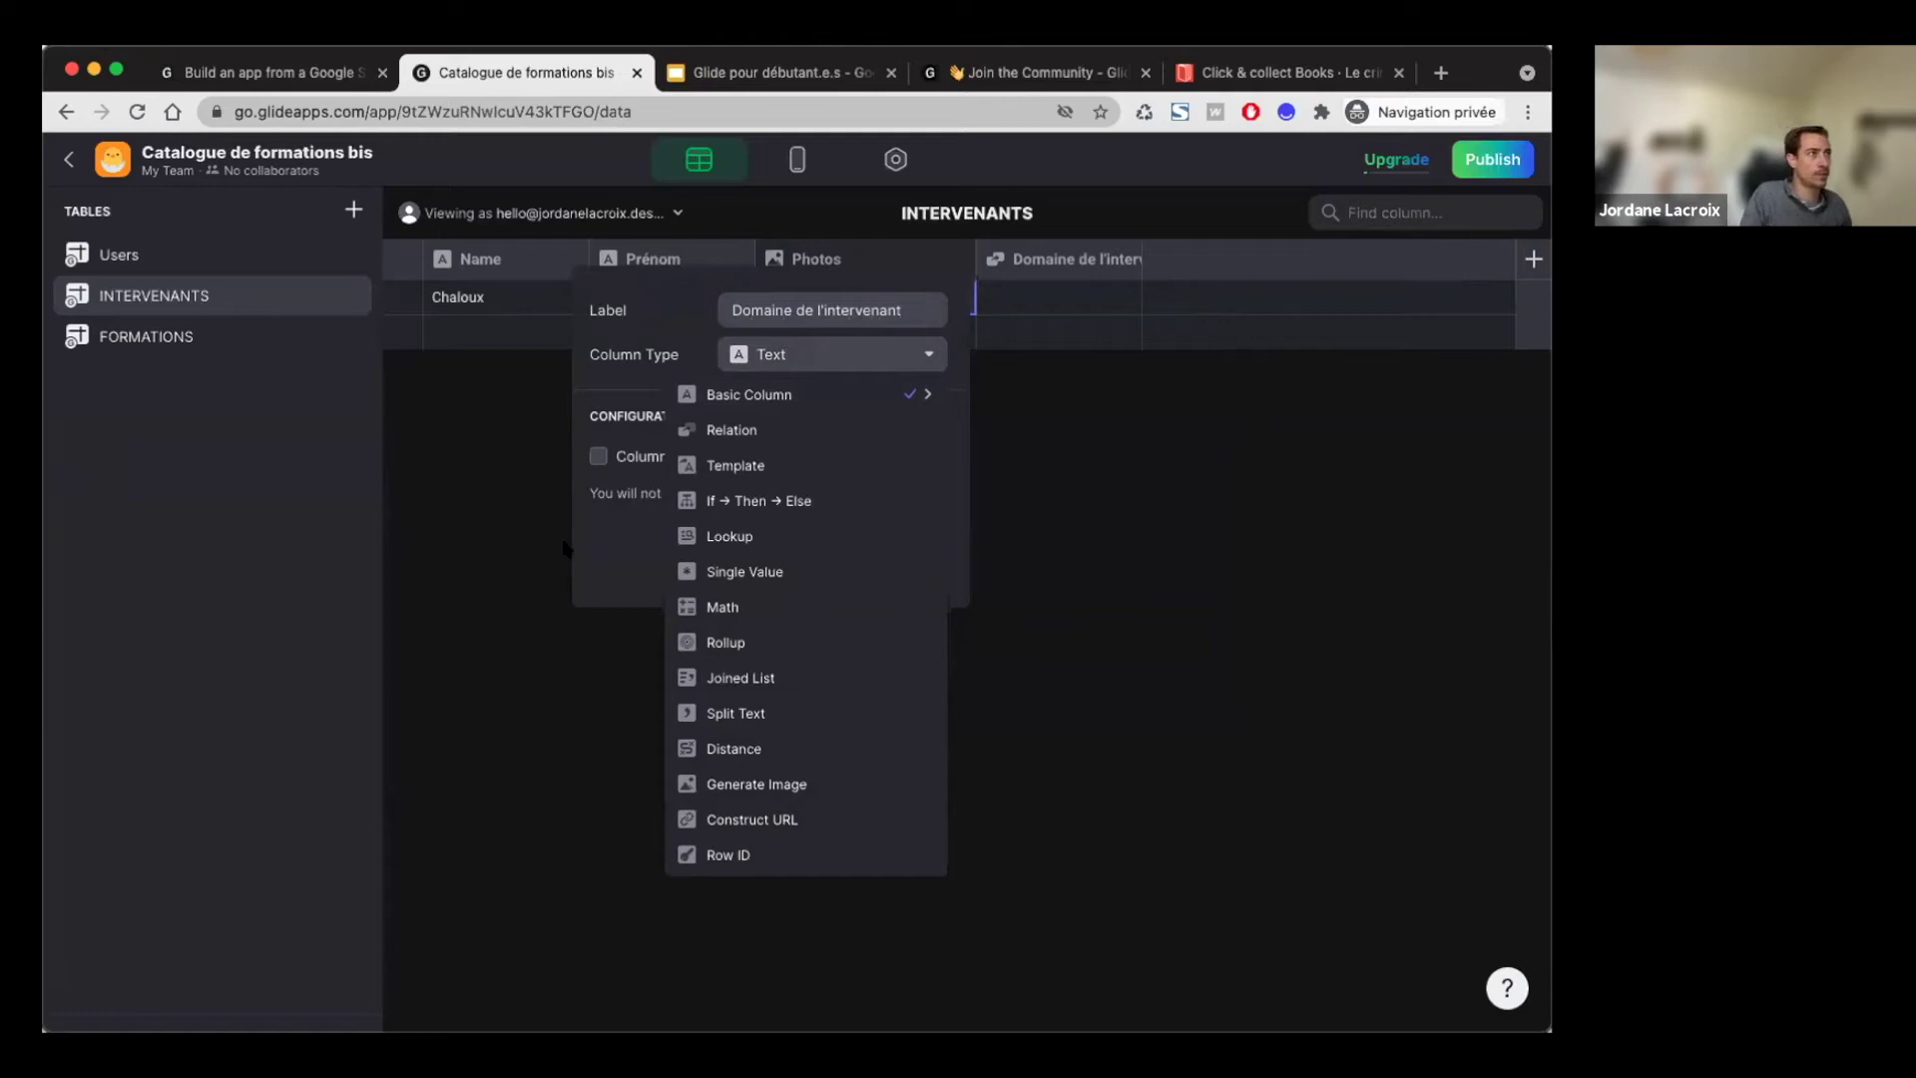
pyautogui.click(824, 354)
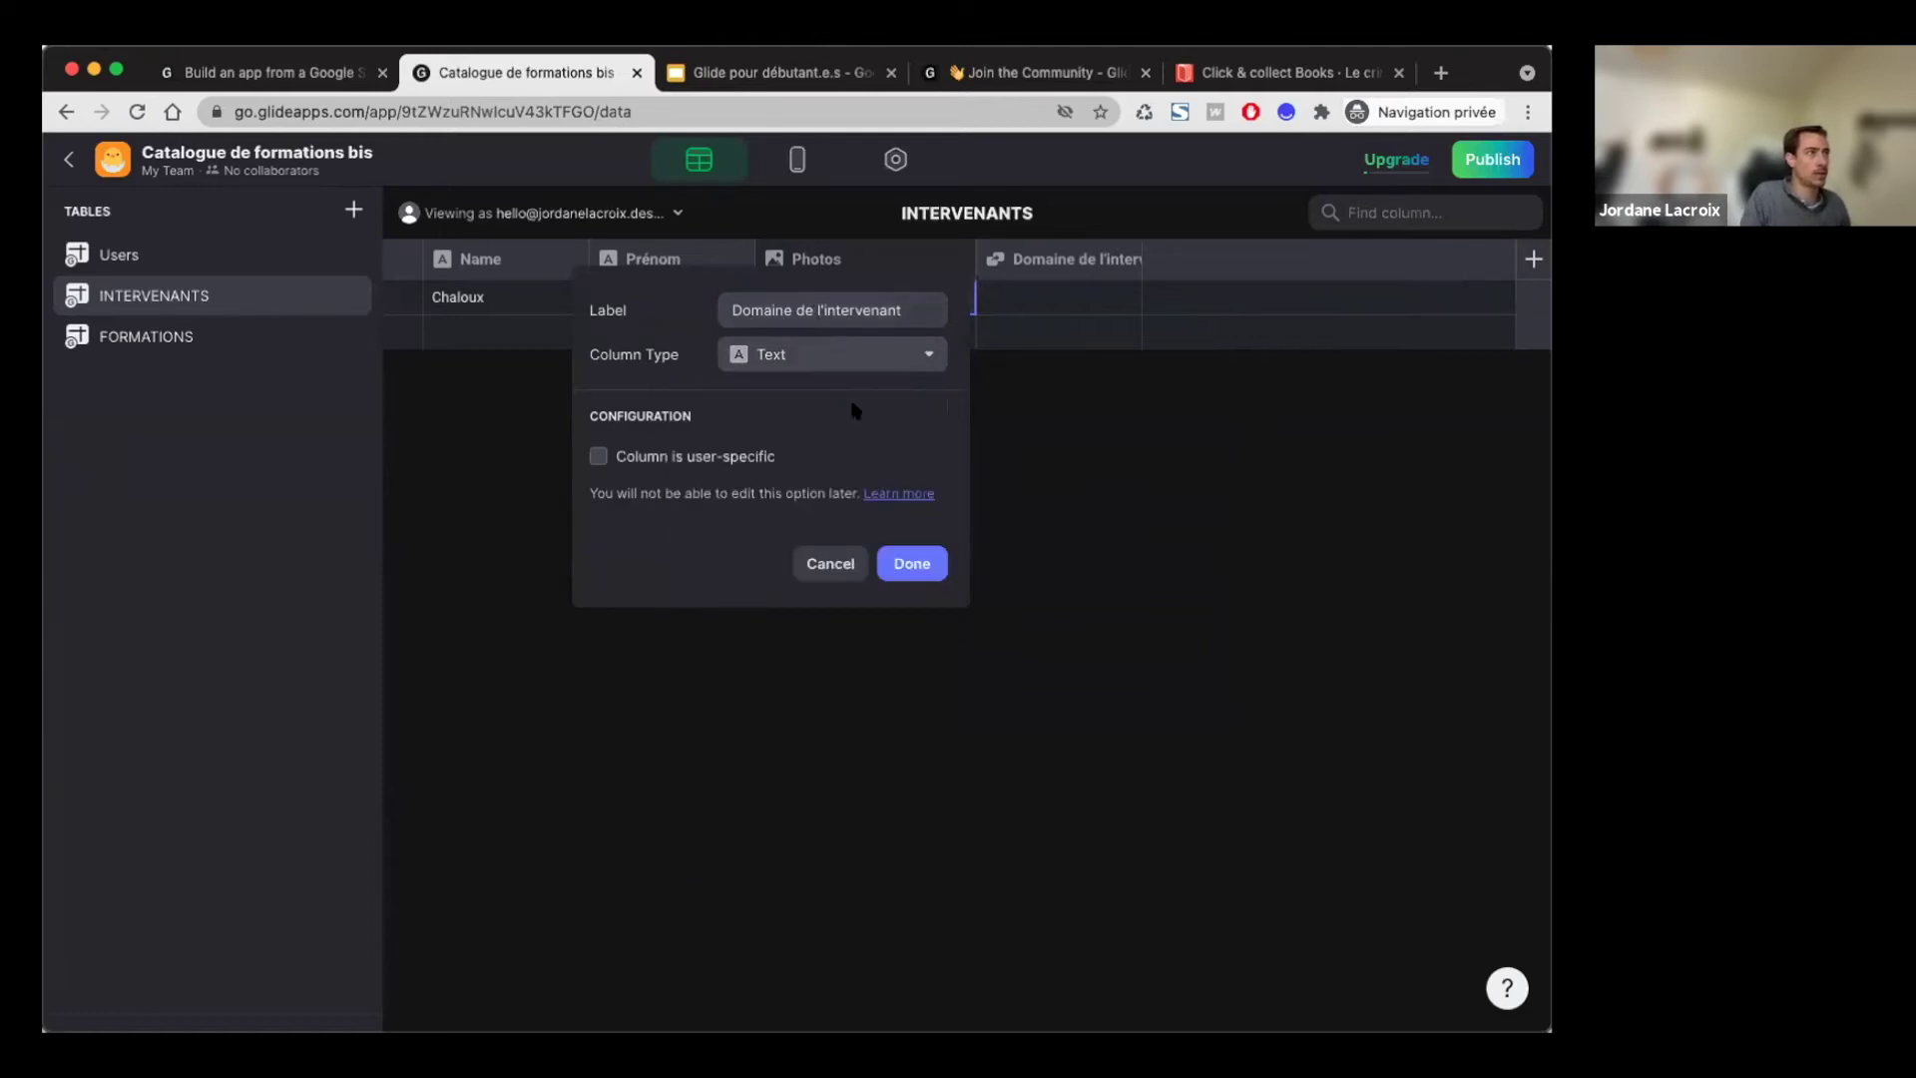
pyautogui.click(910, 557)
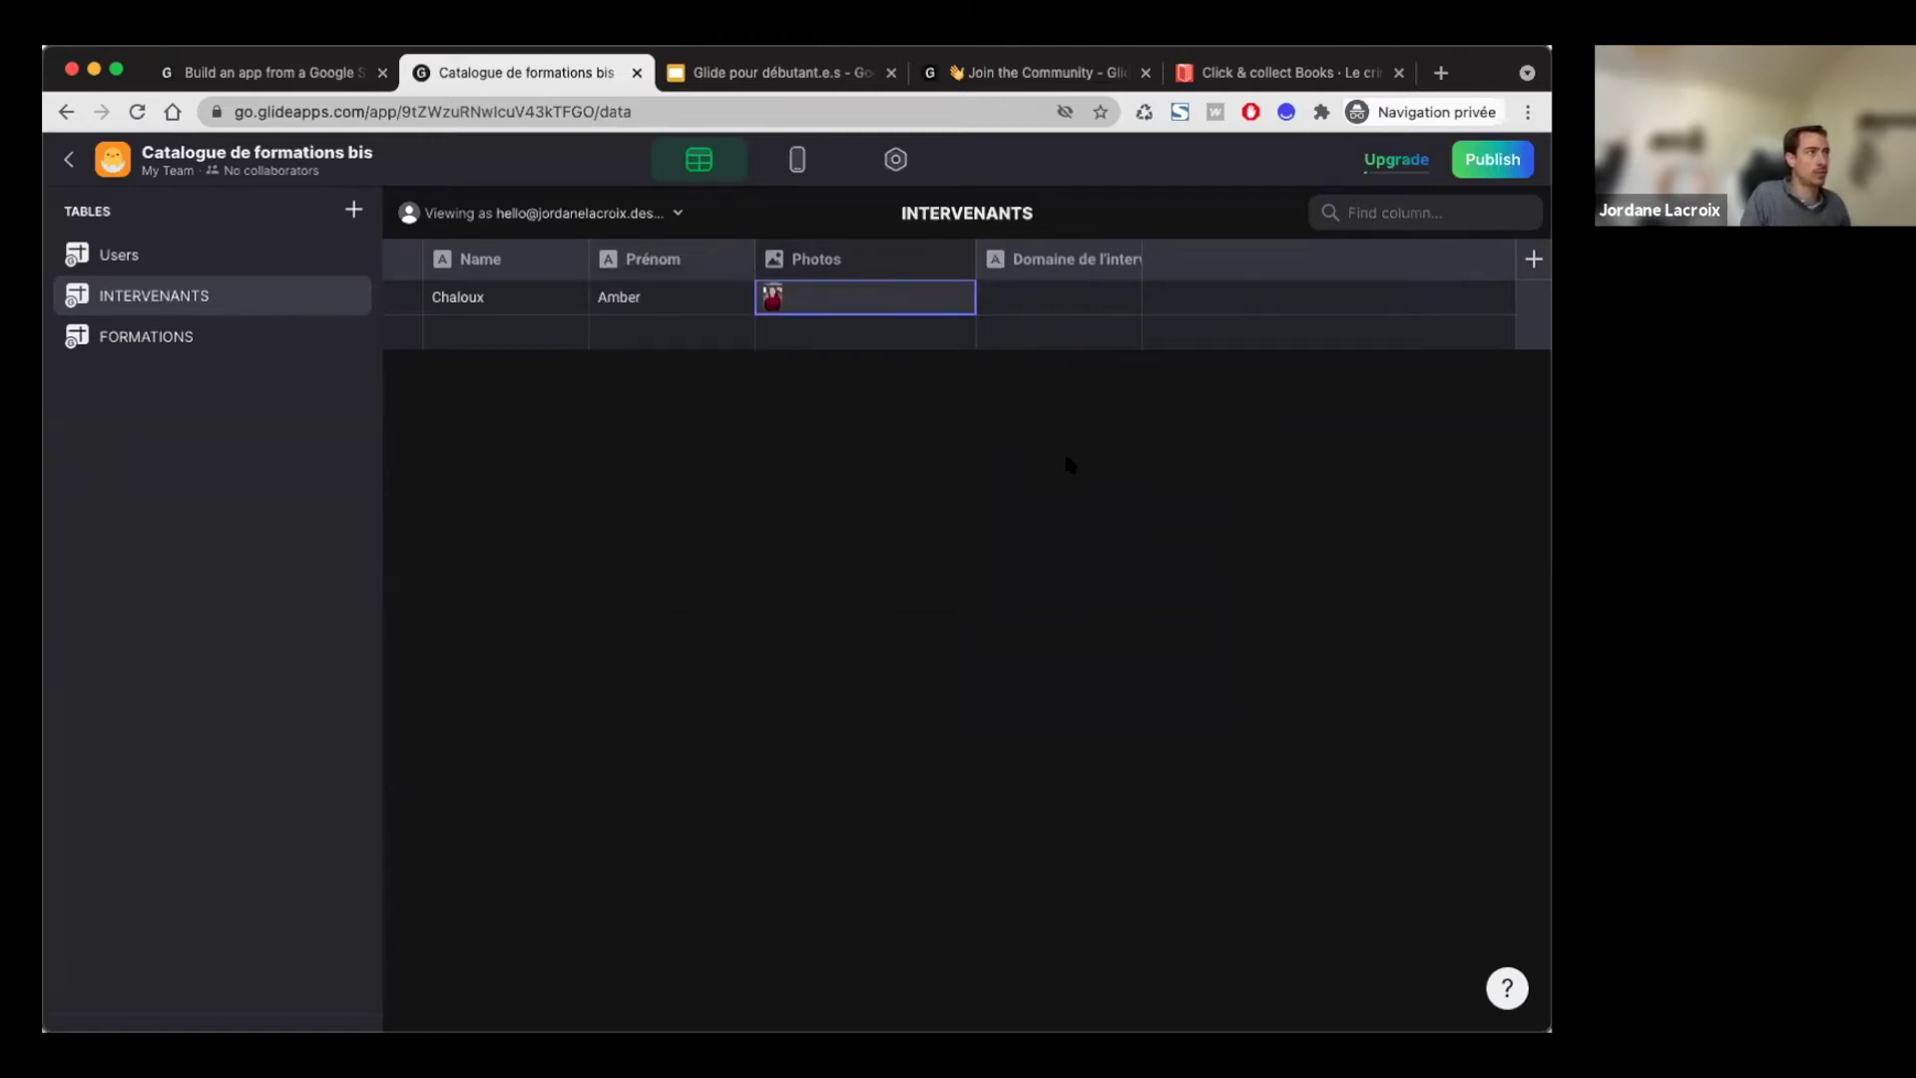
# Step: Enter Design as the Domaine de l'intervenant in the first row of the INTERVENANTS table
pyautogui.click(1365, 502)
pyautogui.click(1027, 300)
pyautogui.write('Design')
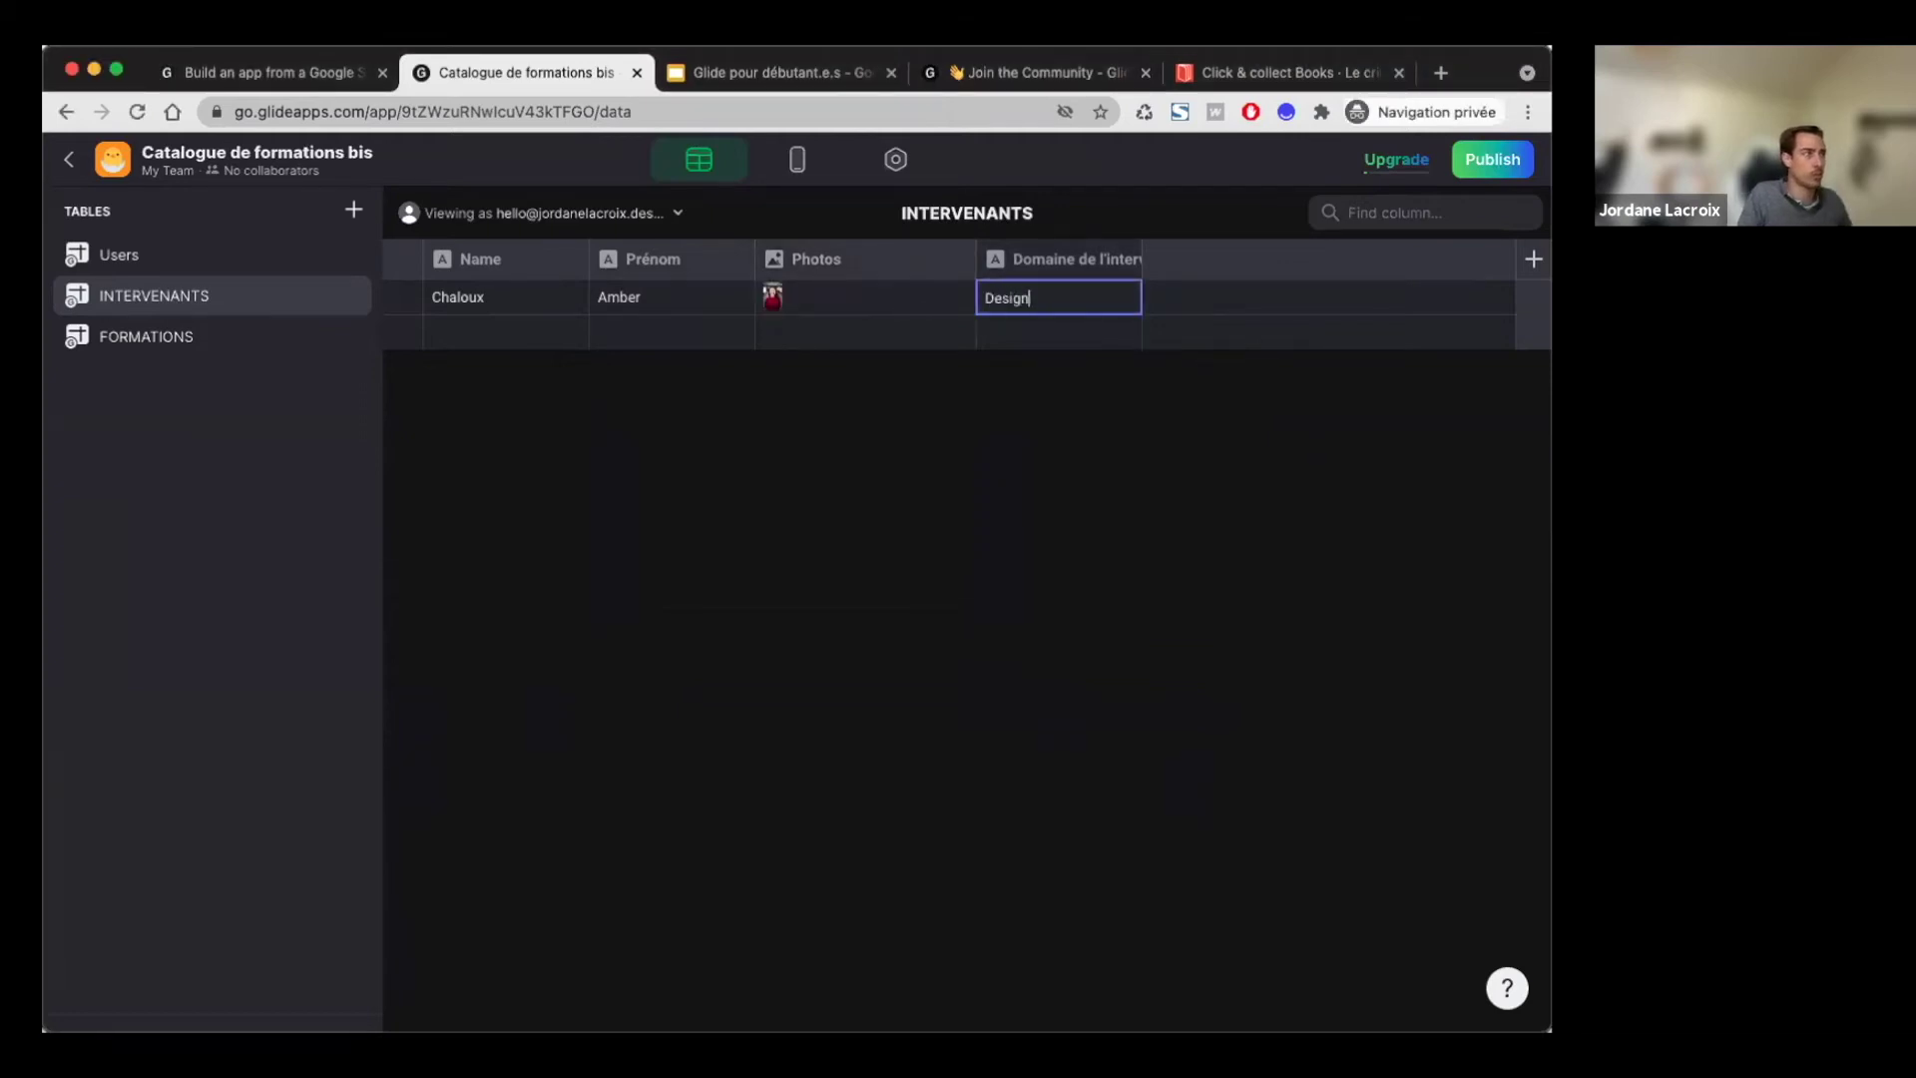
pyautogui.press('Return')
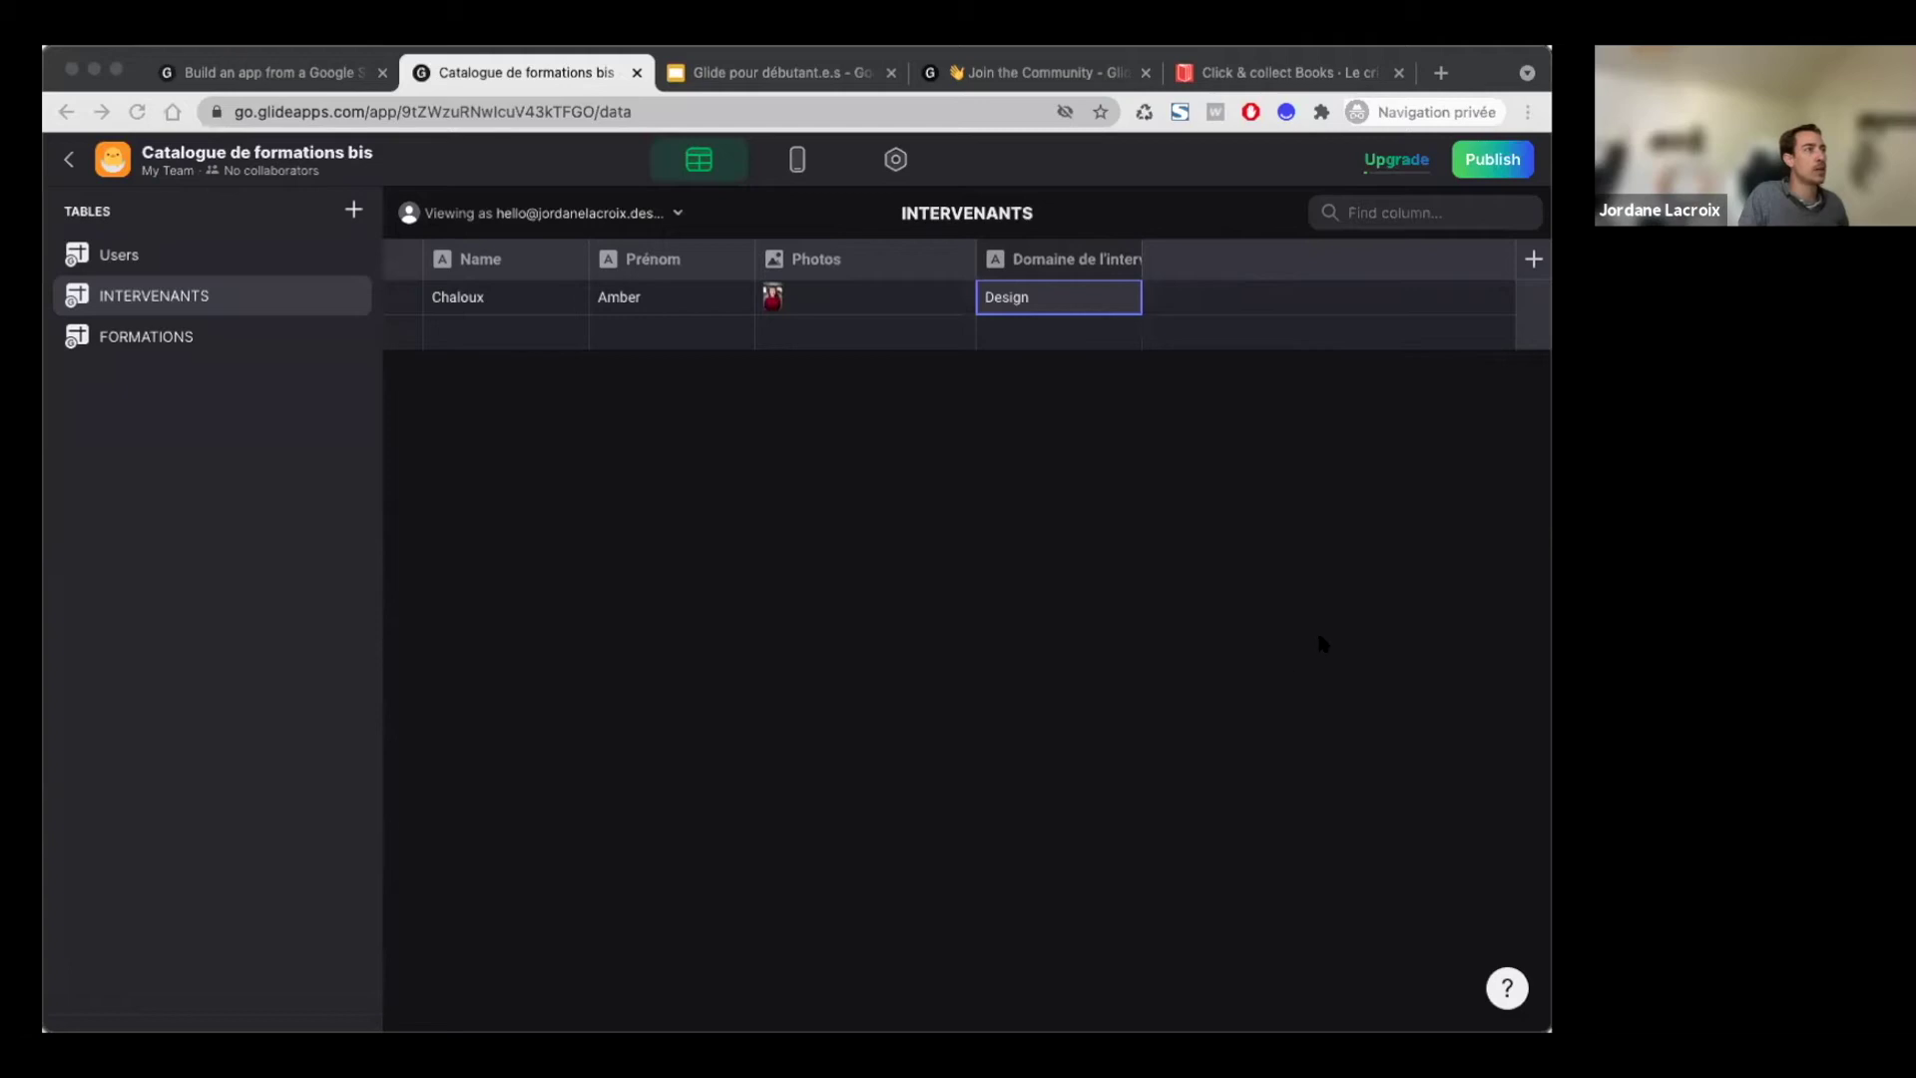
# Step: Add a Number column labelled Prix to the INTERVENANTS table, keeping the 1.00 precision and the group separator
pyautogui.click(1534, 259)
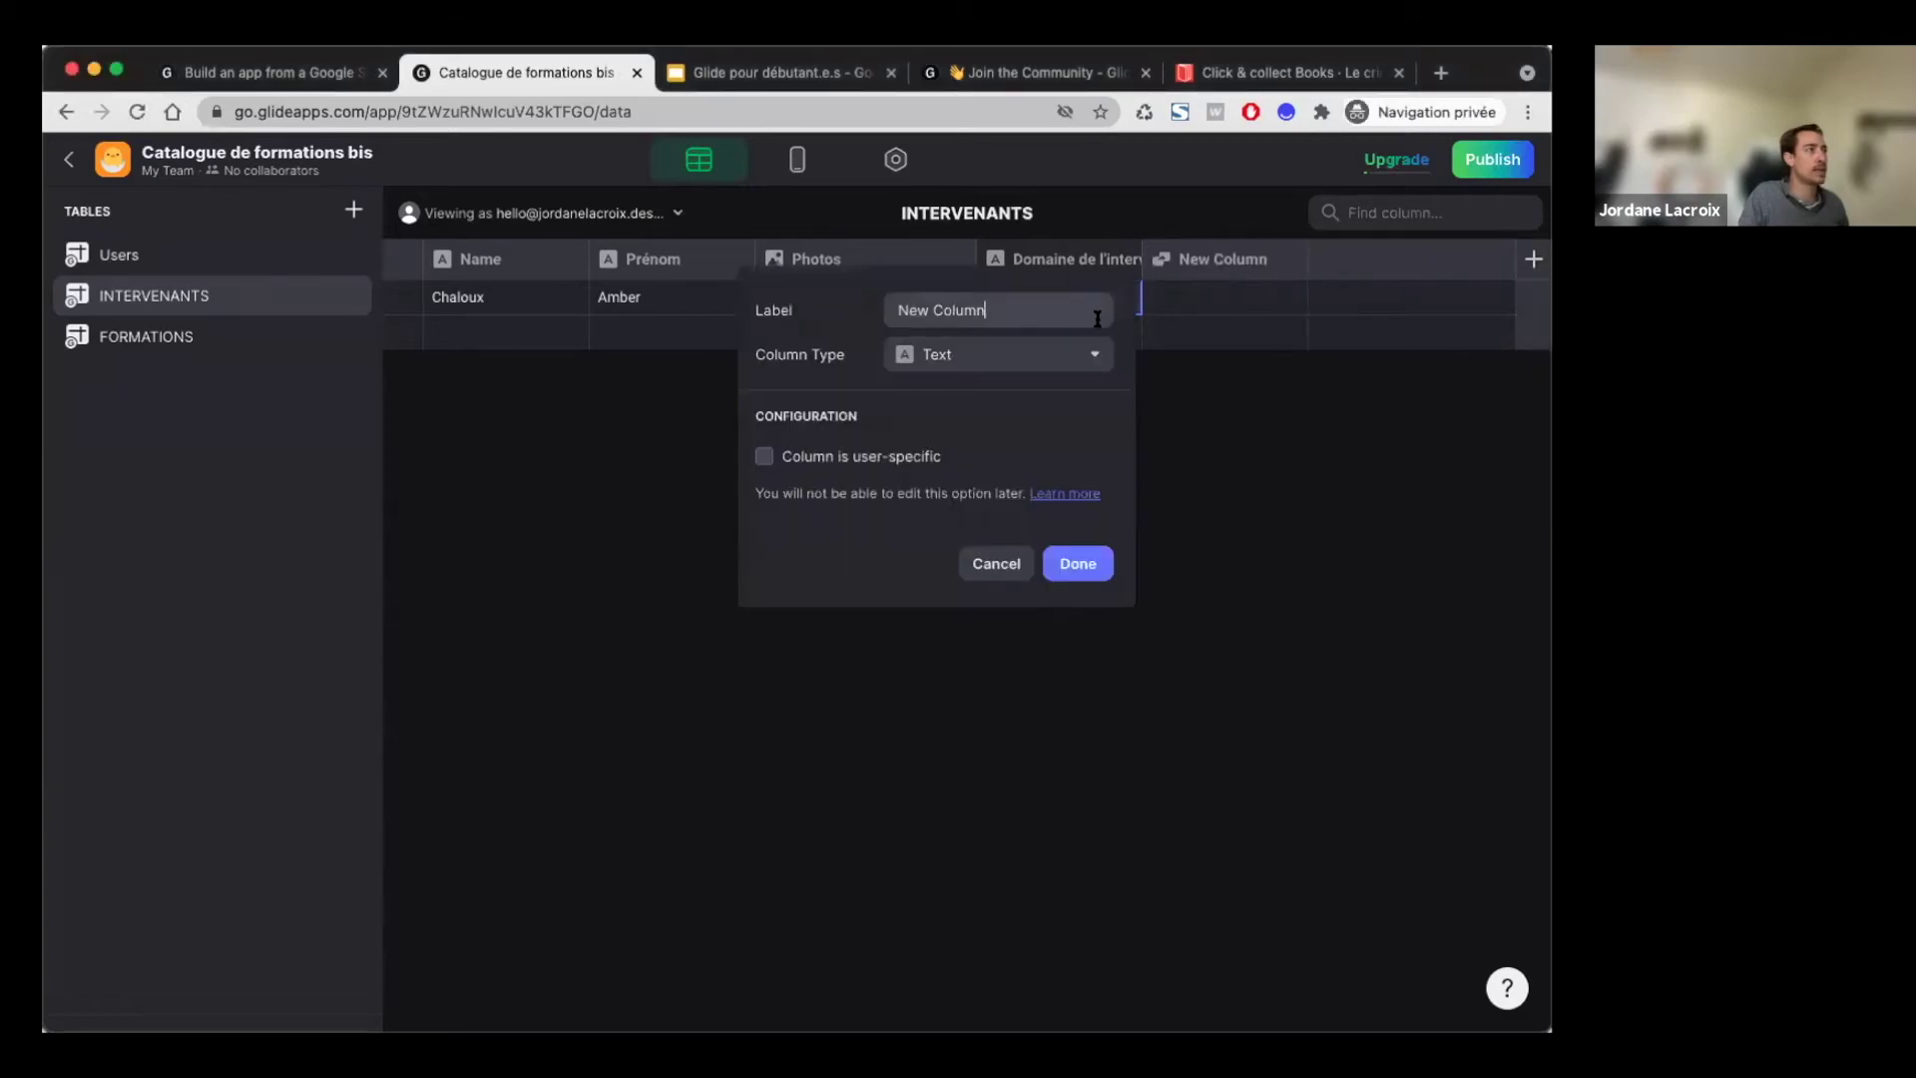
pyautogui.click(988, 357)
pyautogui.moveTo(959, 396)
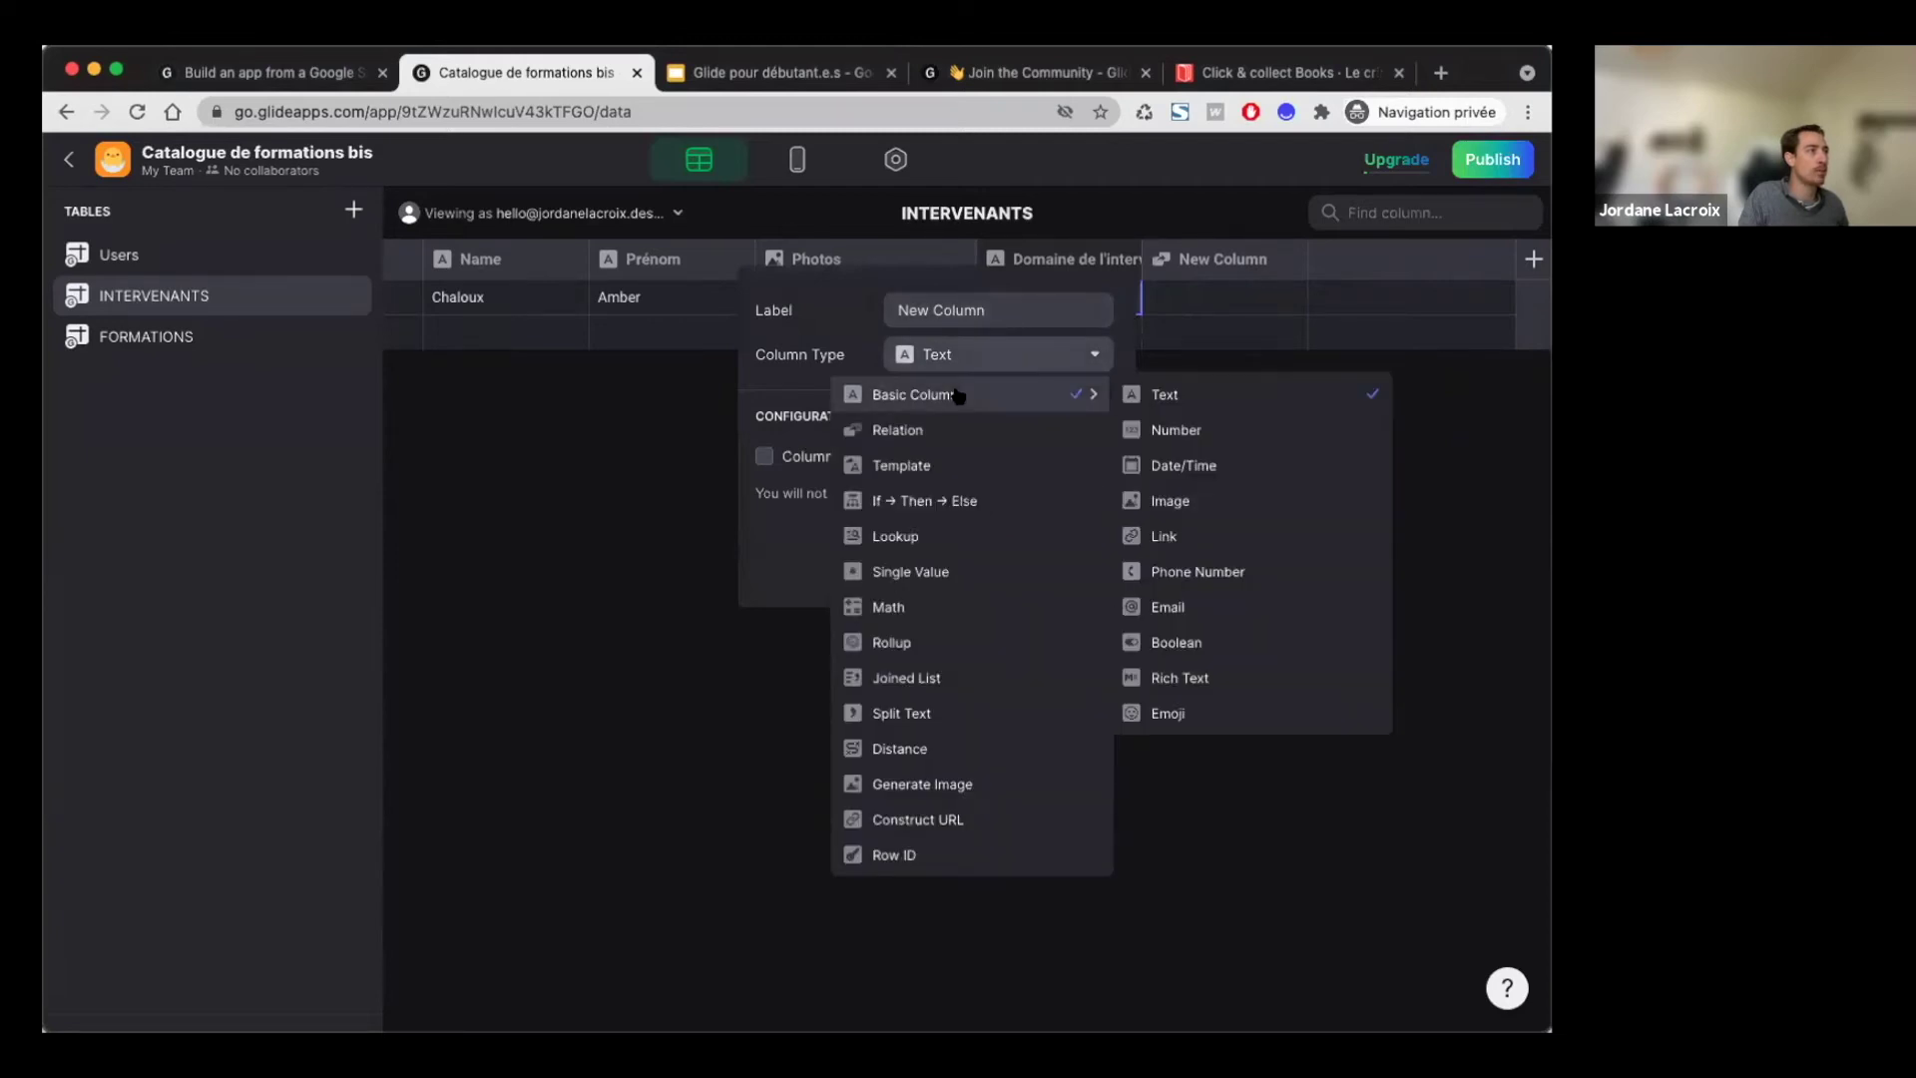
pyautogui.click(1205, 427)
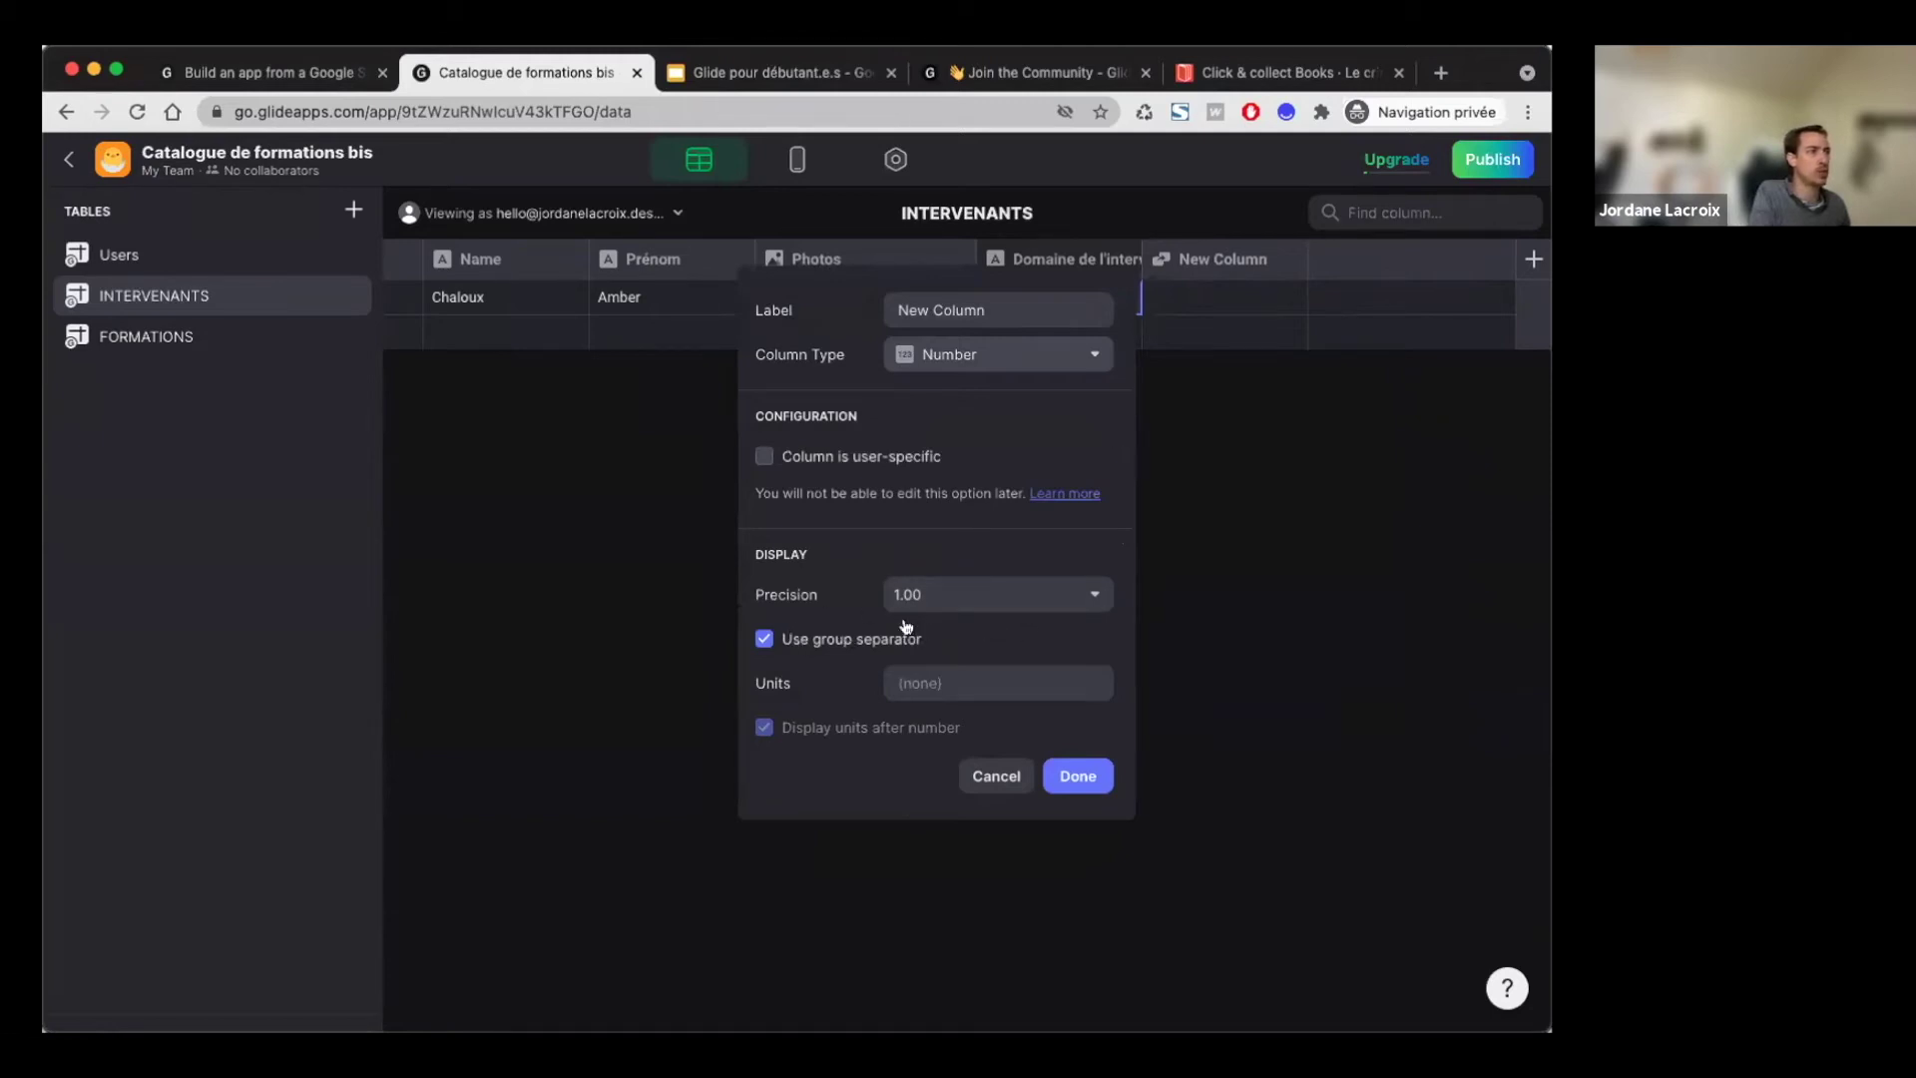
pyautogui.click(886, 297)
pyautogui.moveTo(1010, 309); pyautogui.dragTo(880, 317)
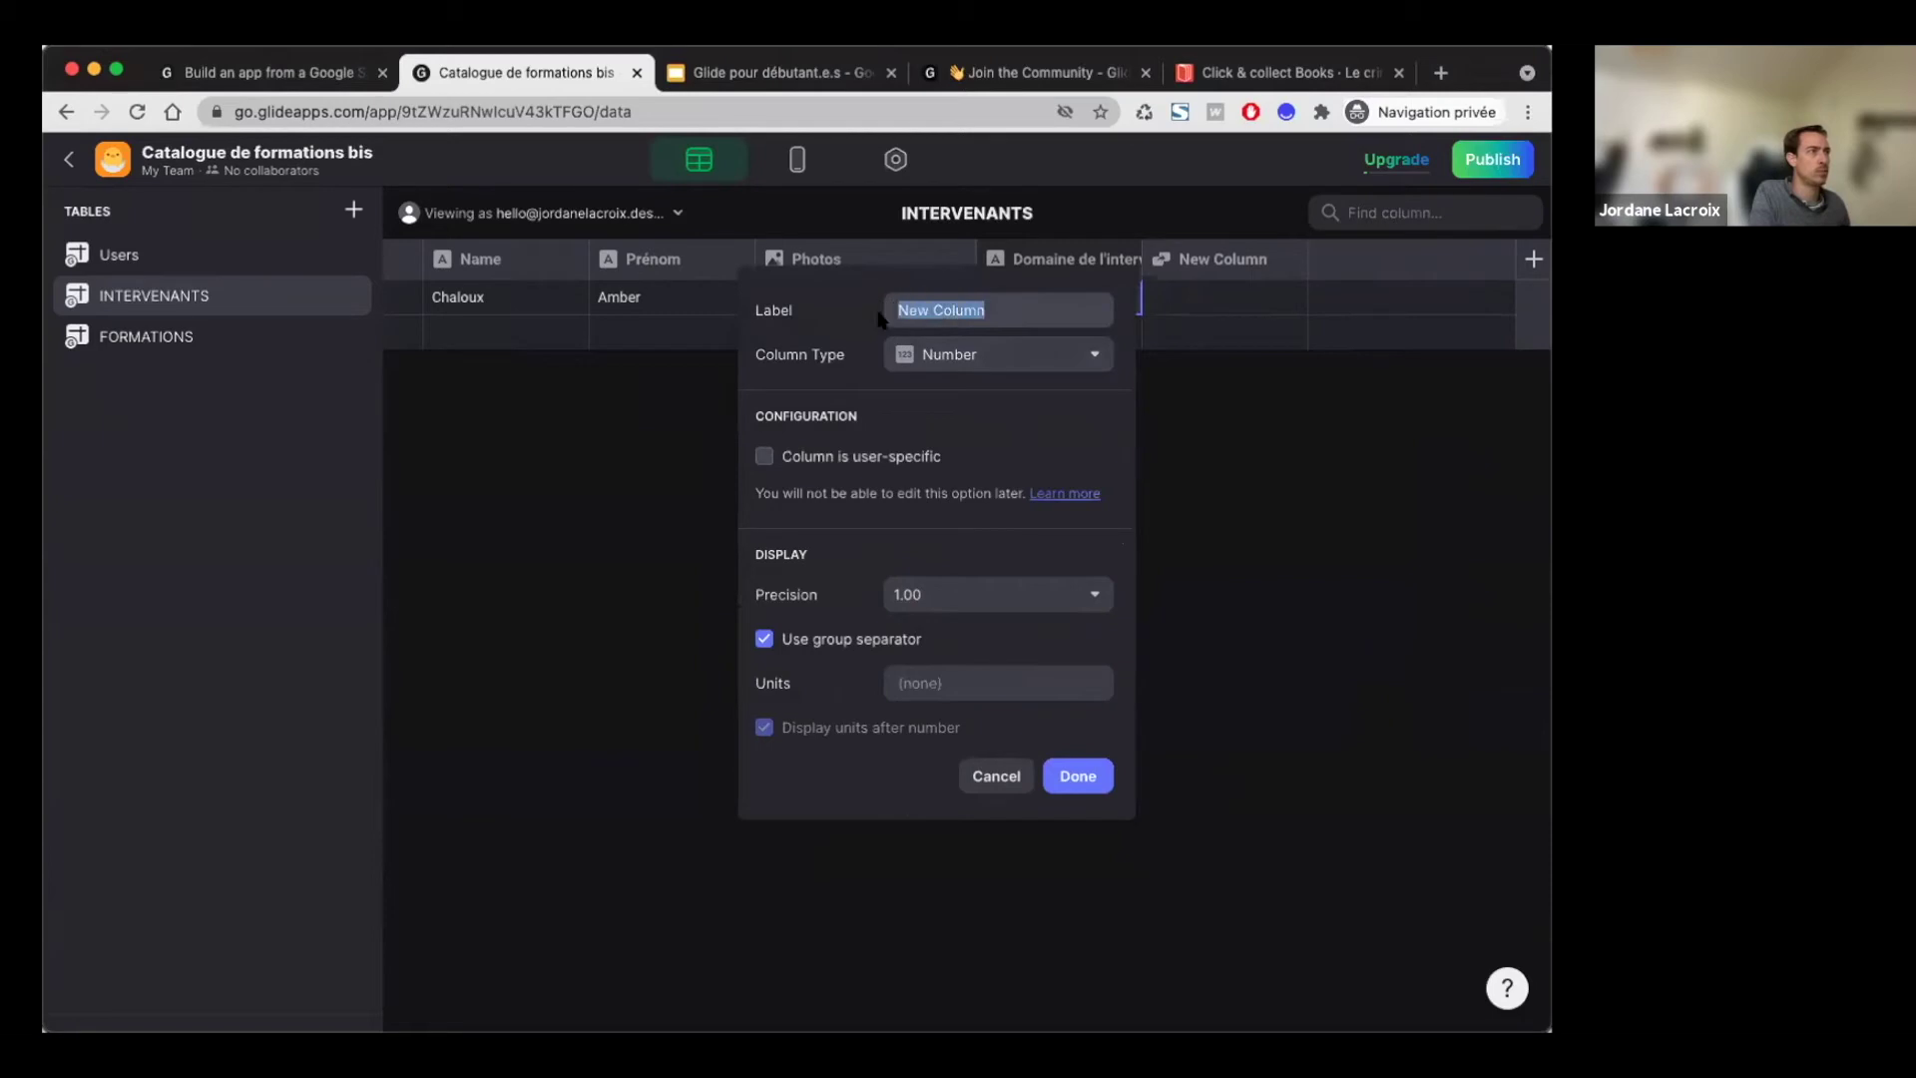
pyautogui.write('Prix')
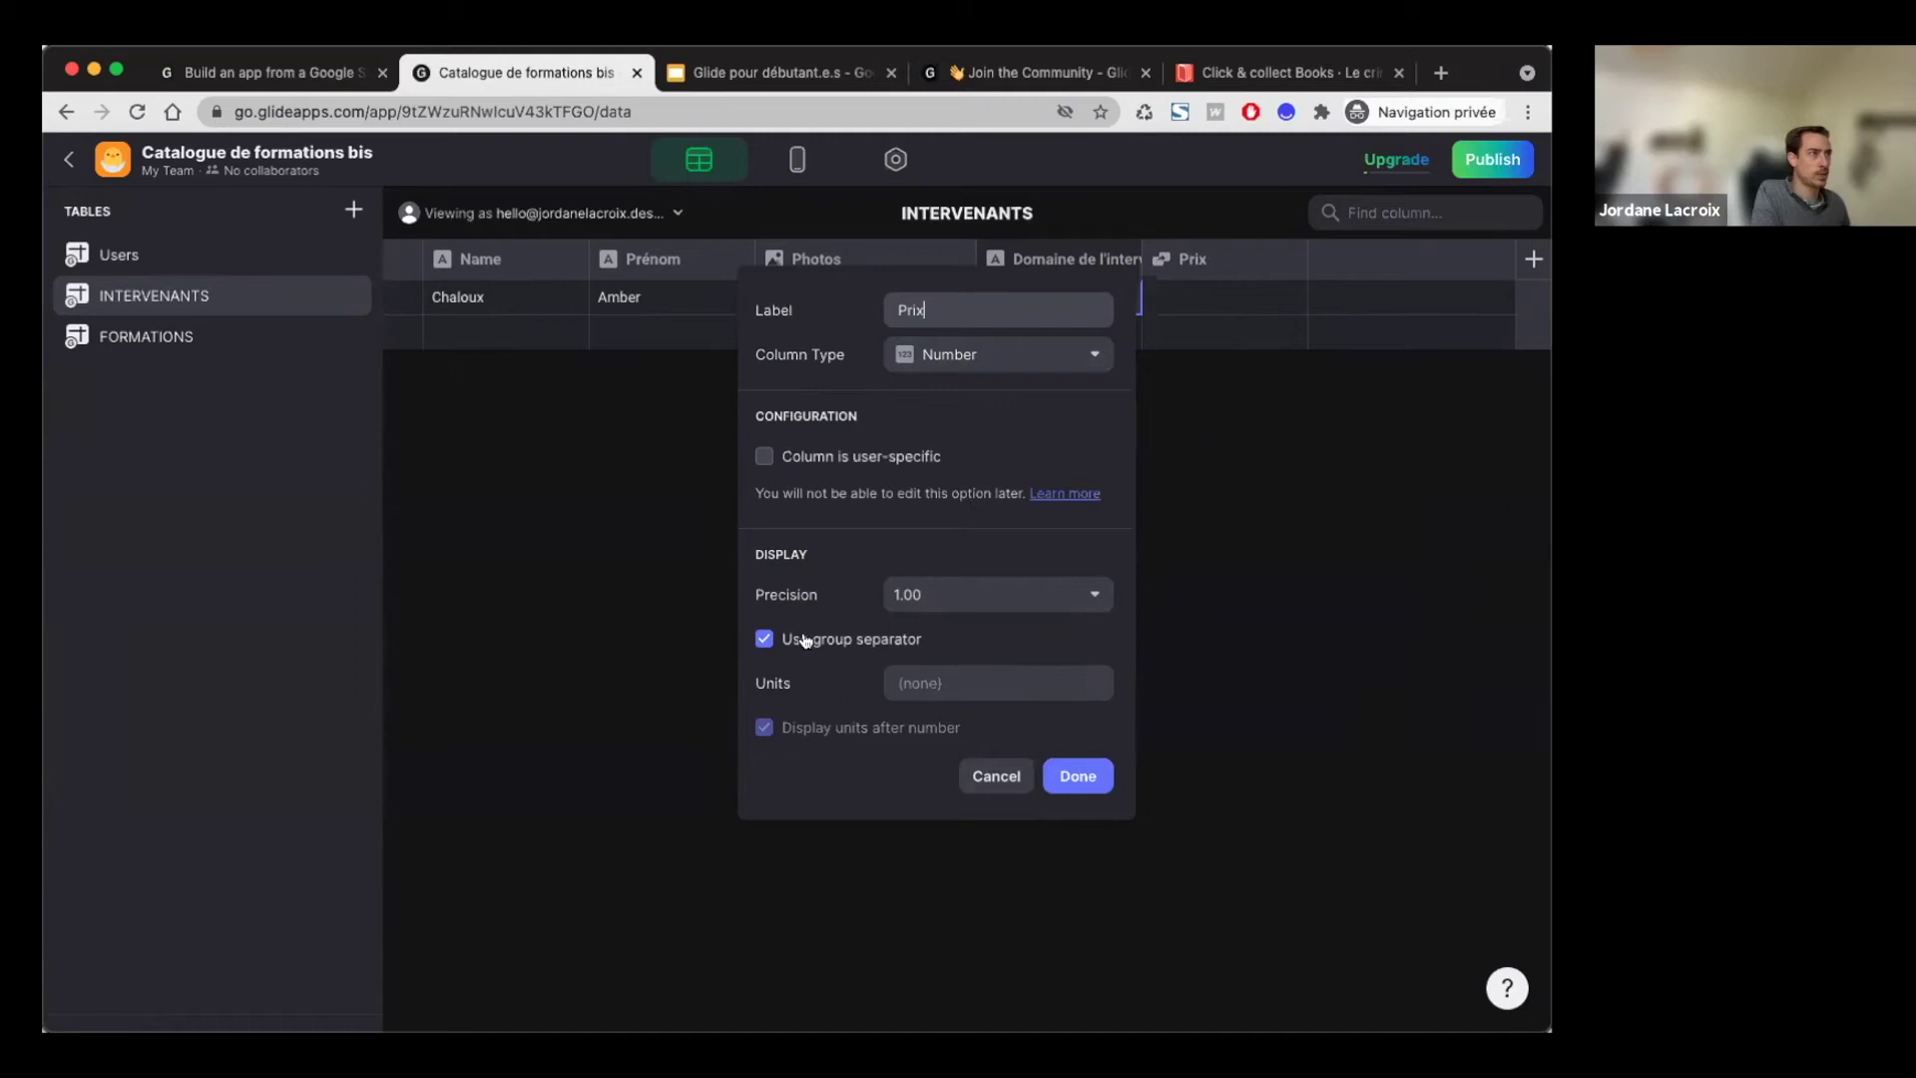
pyautogui.click(996, 595)
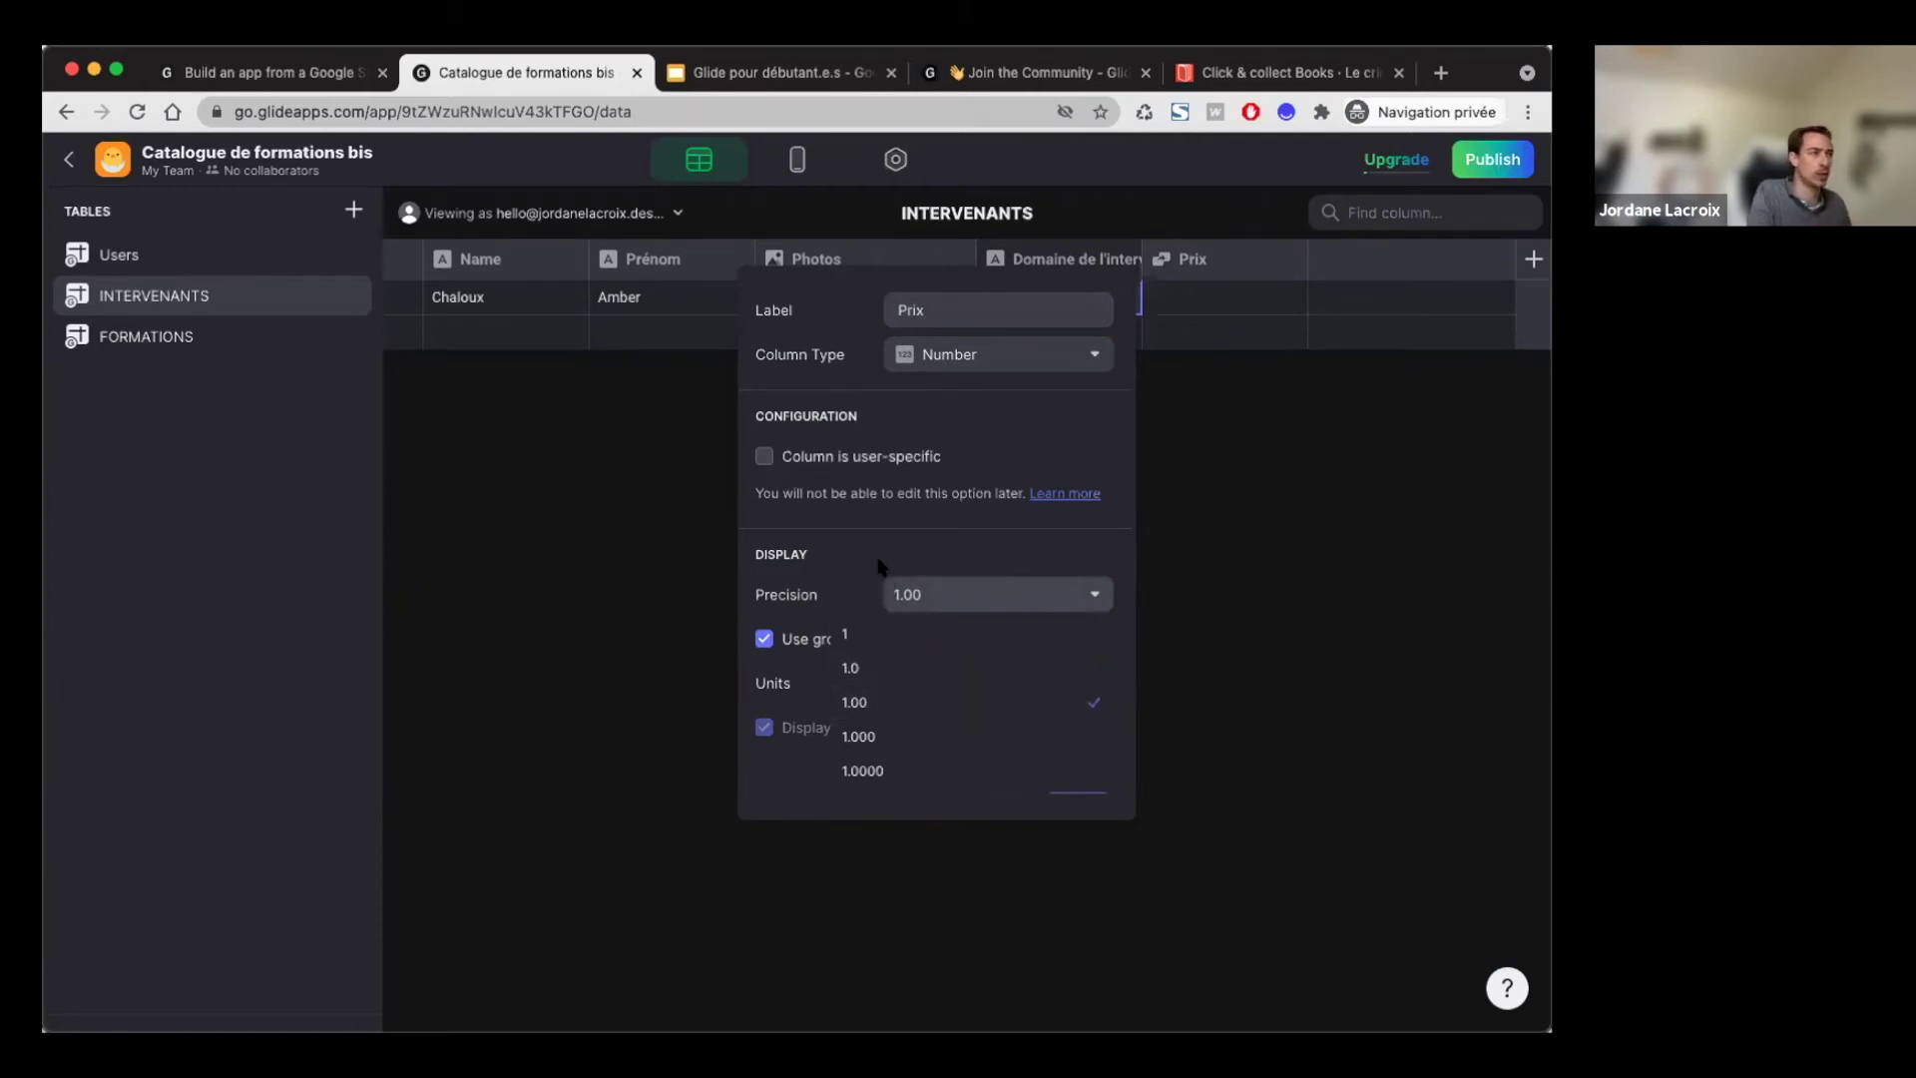
pyautogui.click(1027, 599)
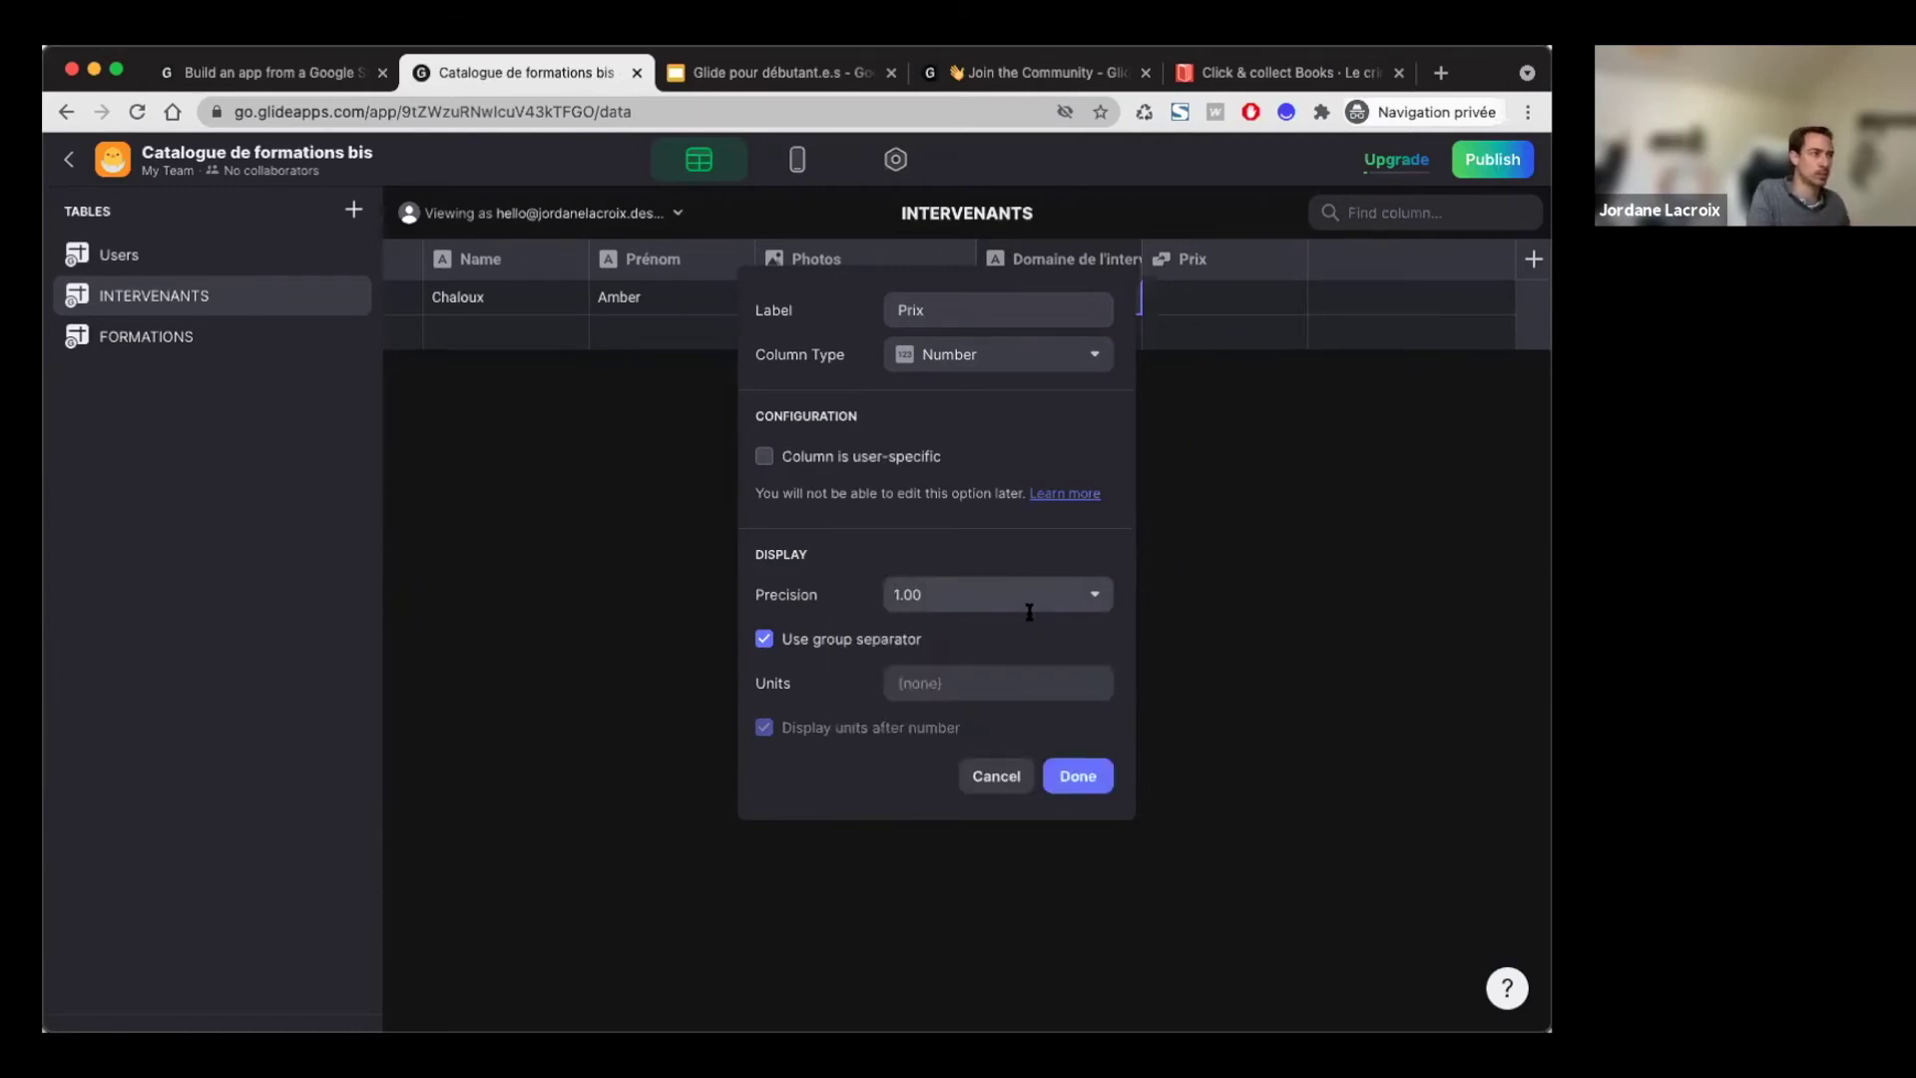
pyautogui.click(1079, 776)
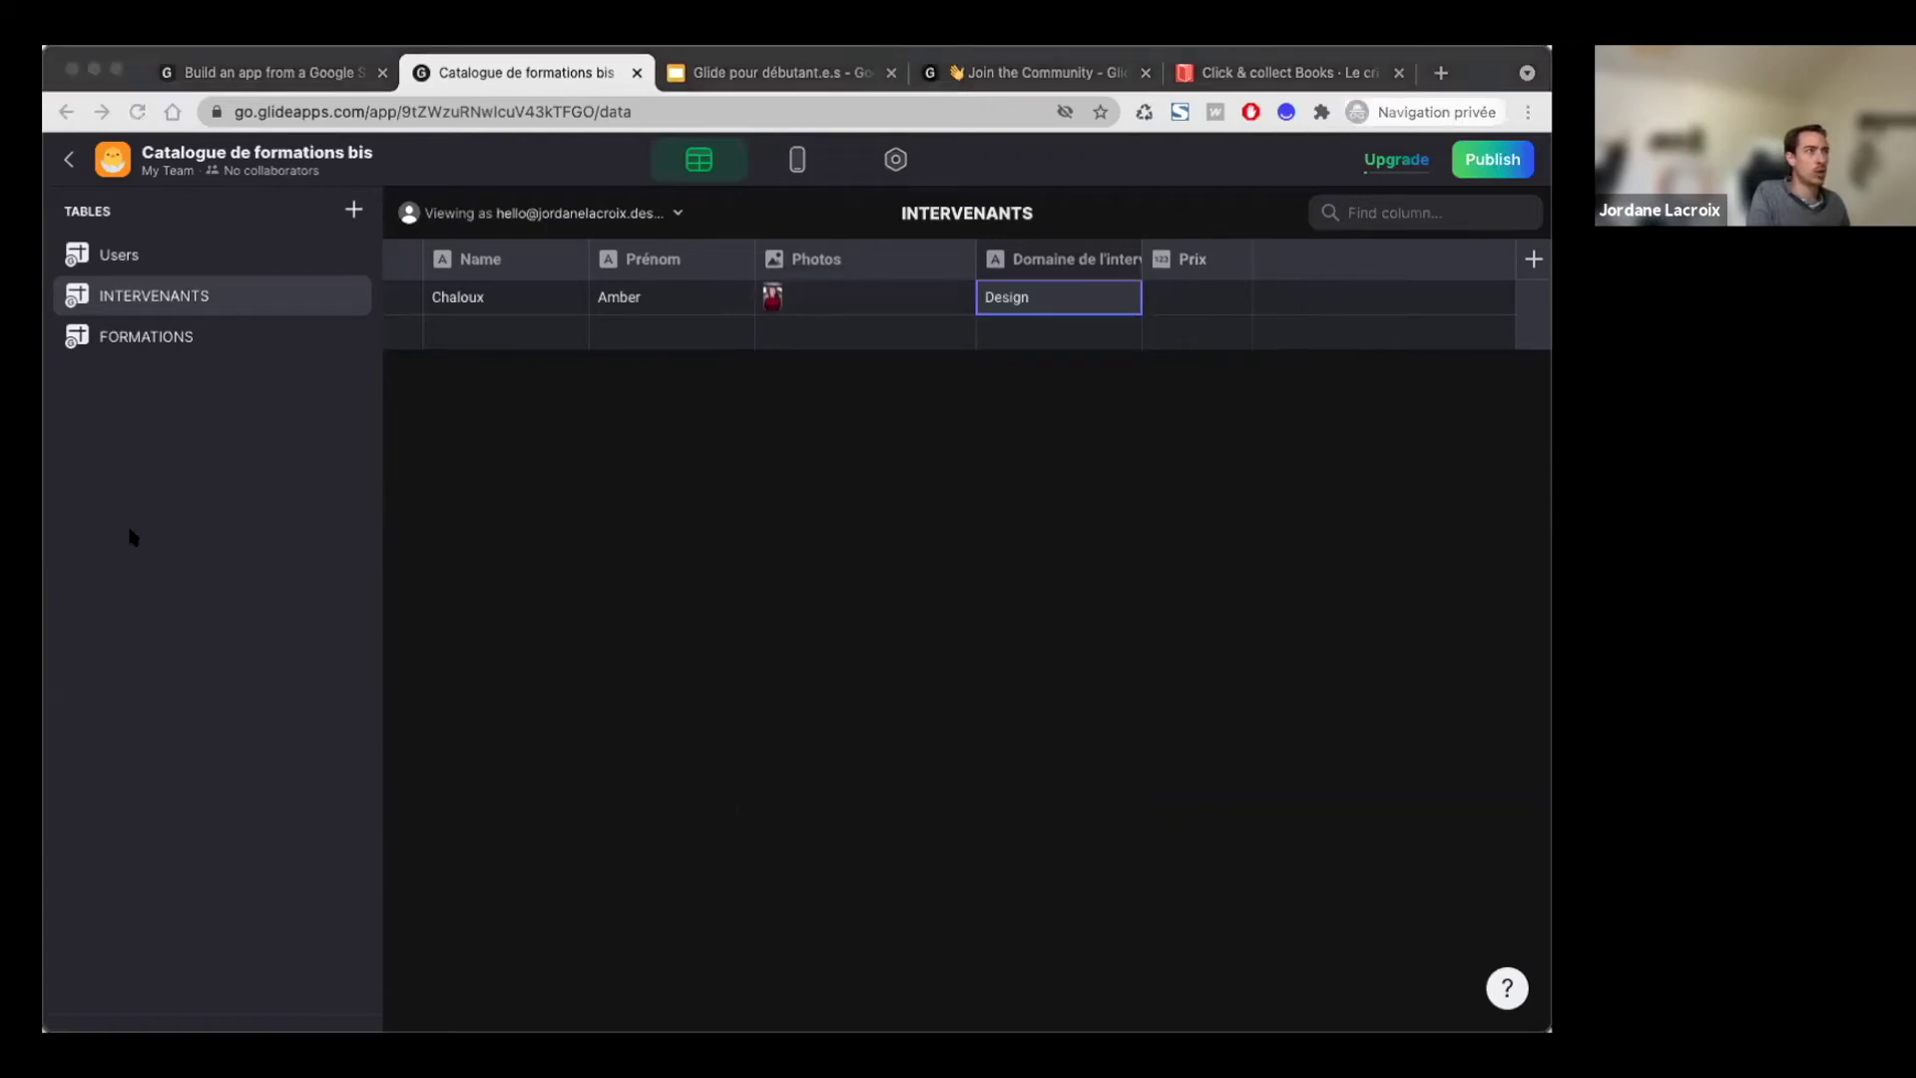
# Step: Widen the Domaine de l'intervenant column to fit its title and set the first row's Prix to 75
pyautogui.click(1427, 543)
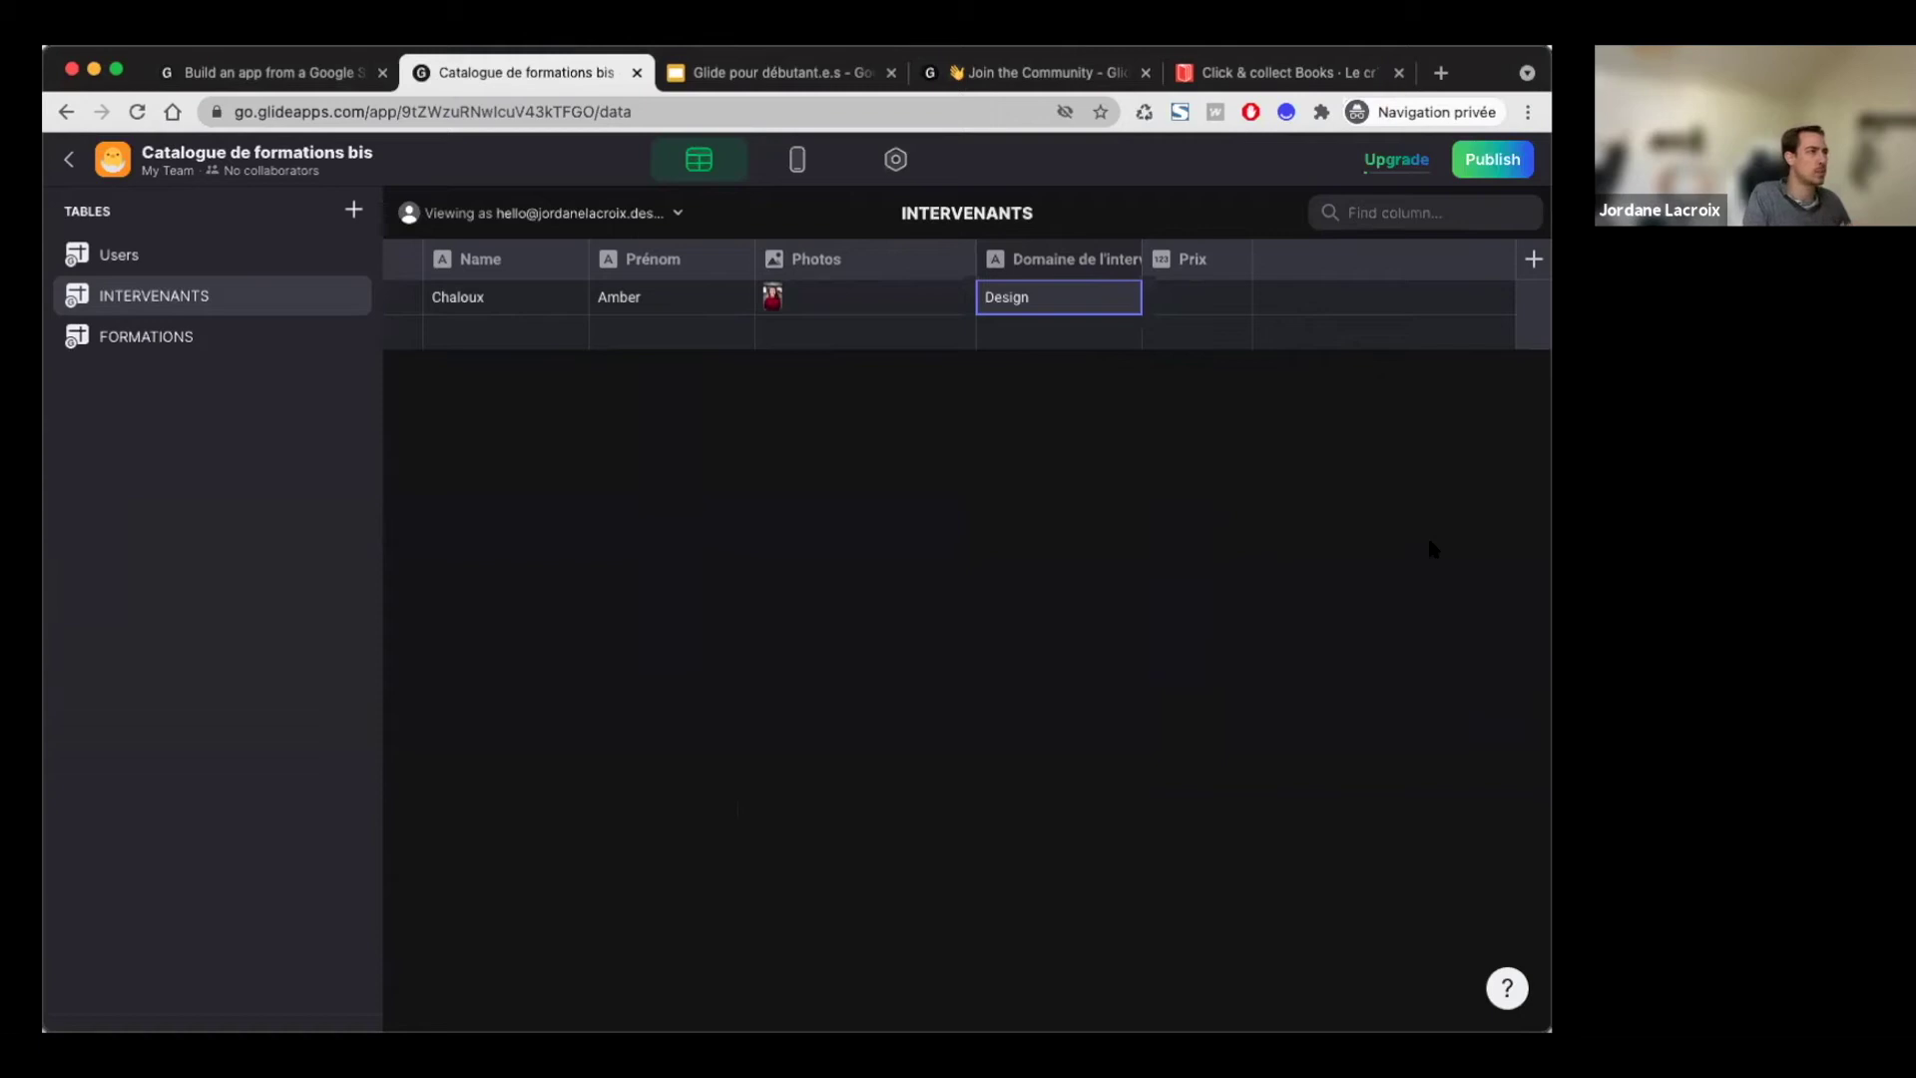
pyautogui.moveTo(1148, 261); pyautogui.dragTo(1210, 253)
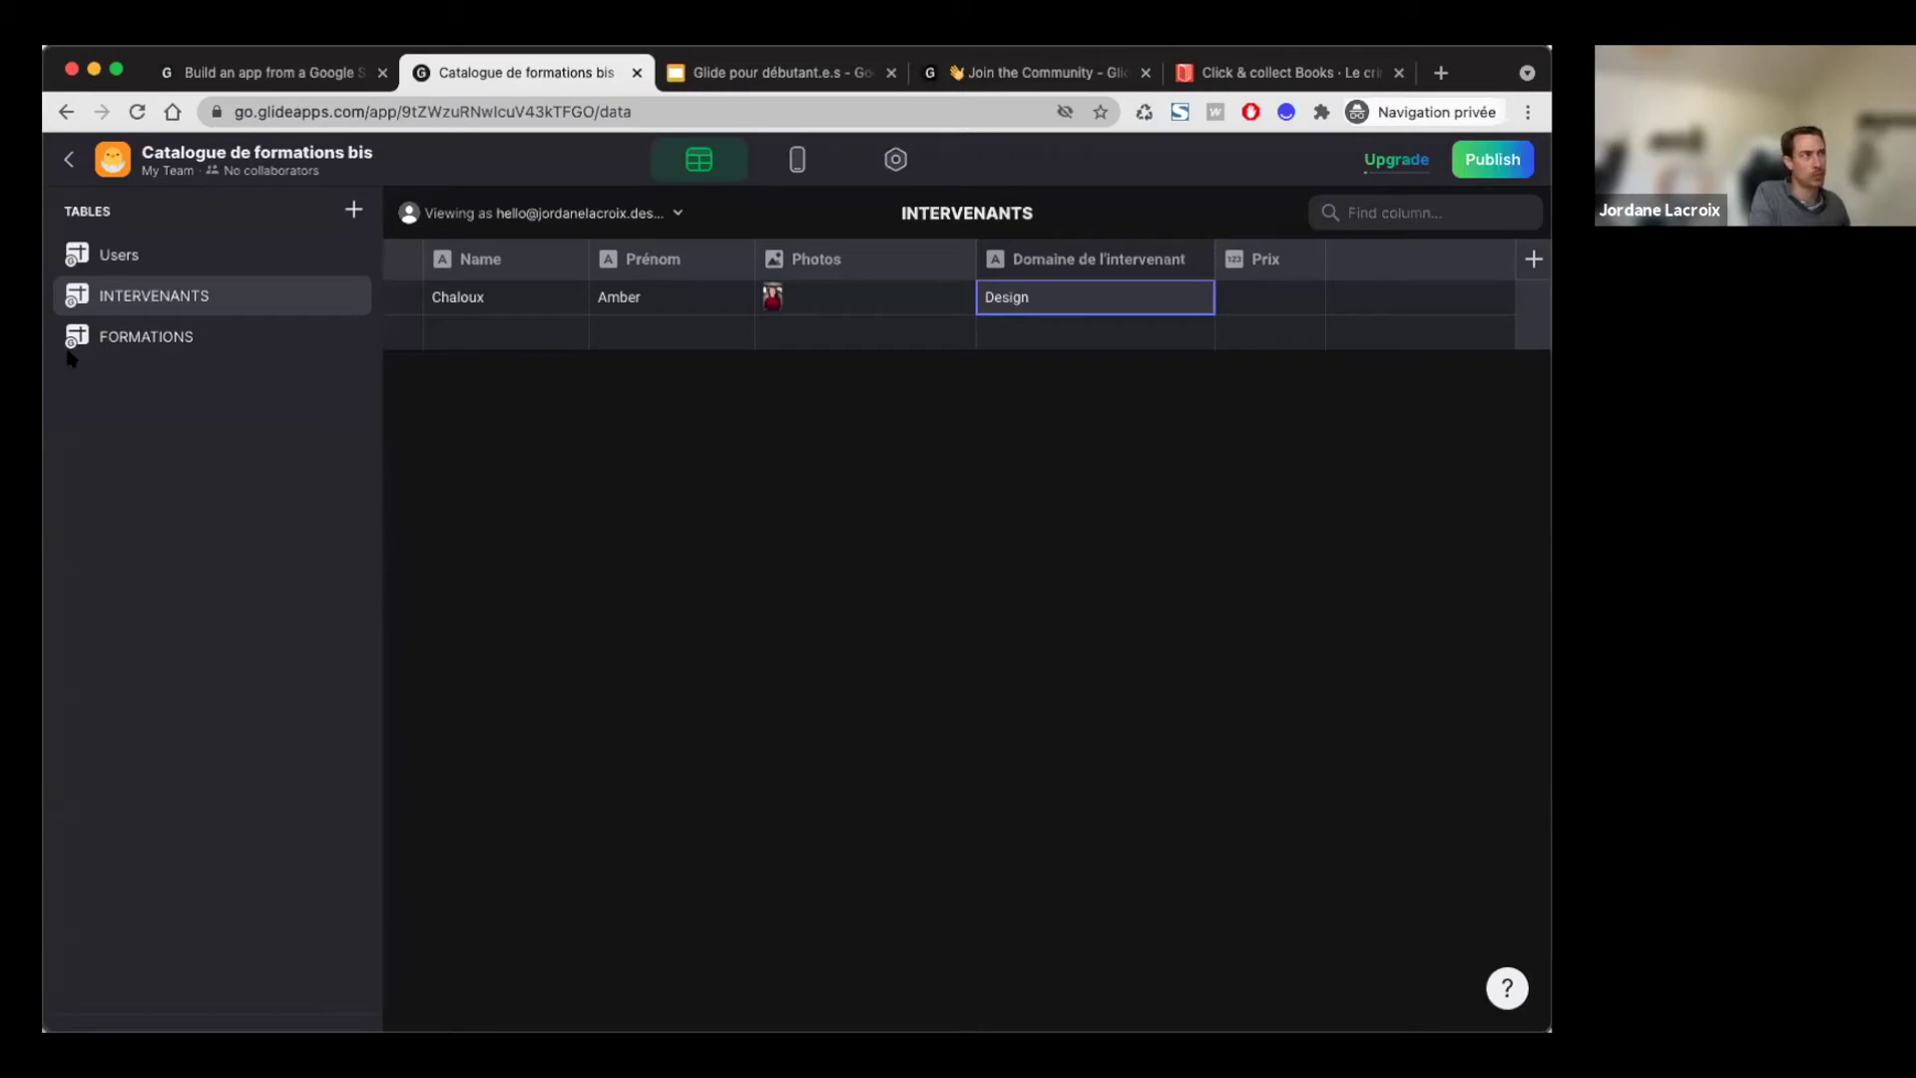
pyautogui.click(1287, 296)
pyautogui.click(1289, 294)
pyautogui.write('75')
pyautogui.press('Return')
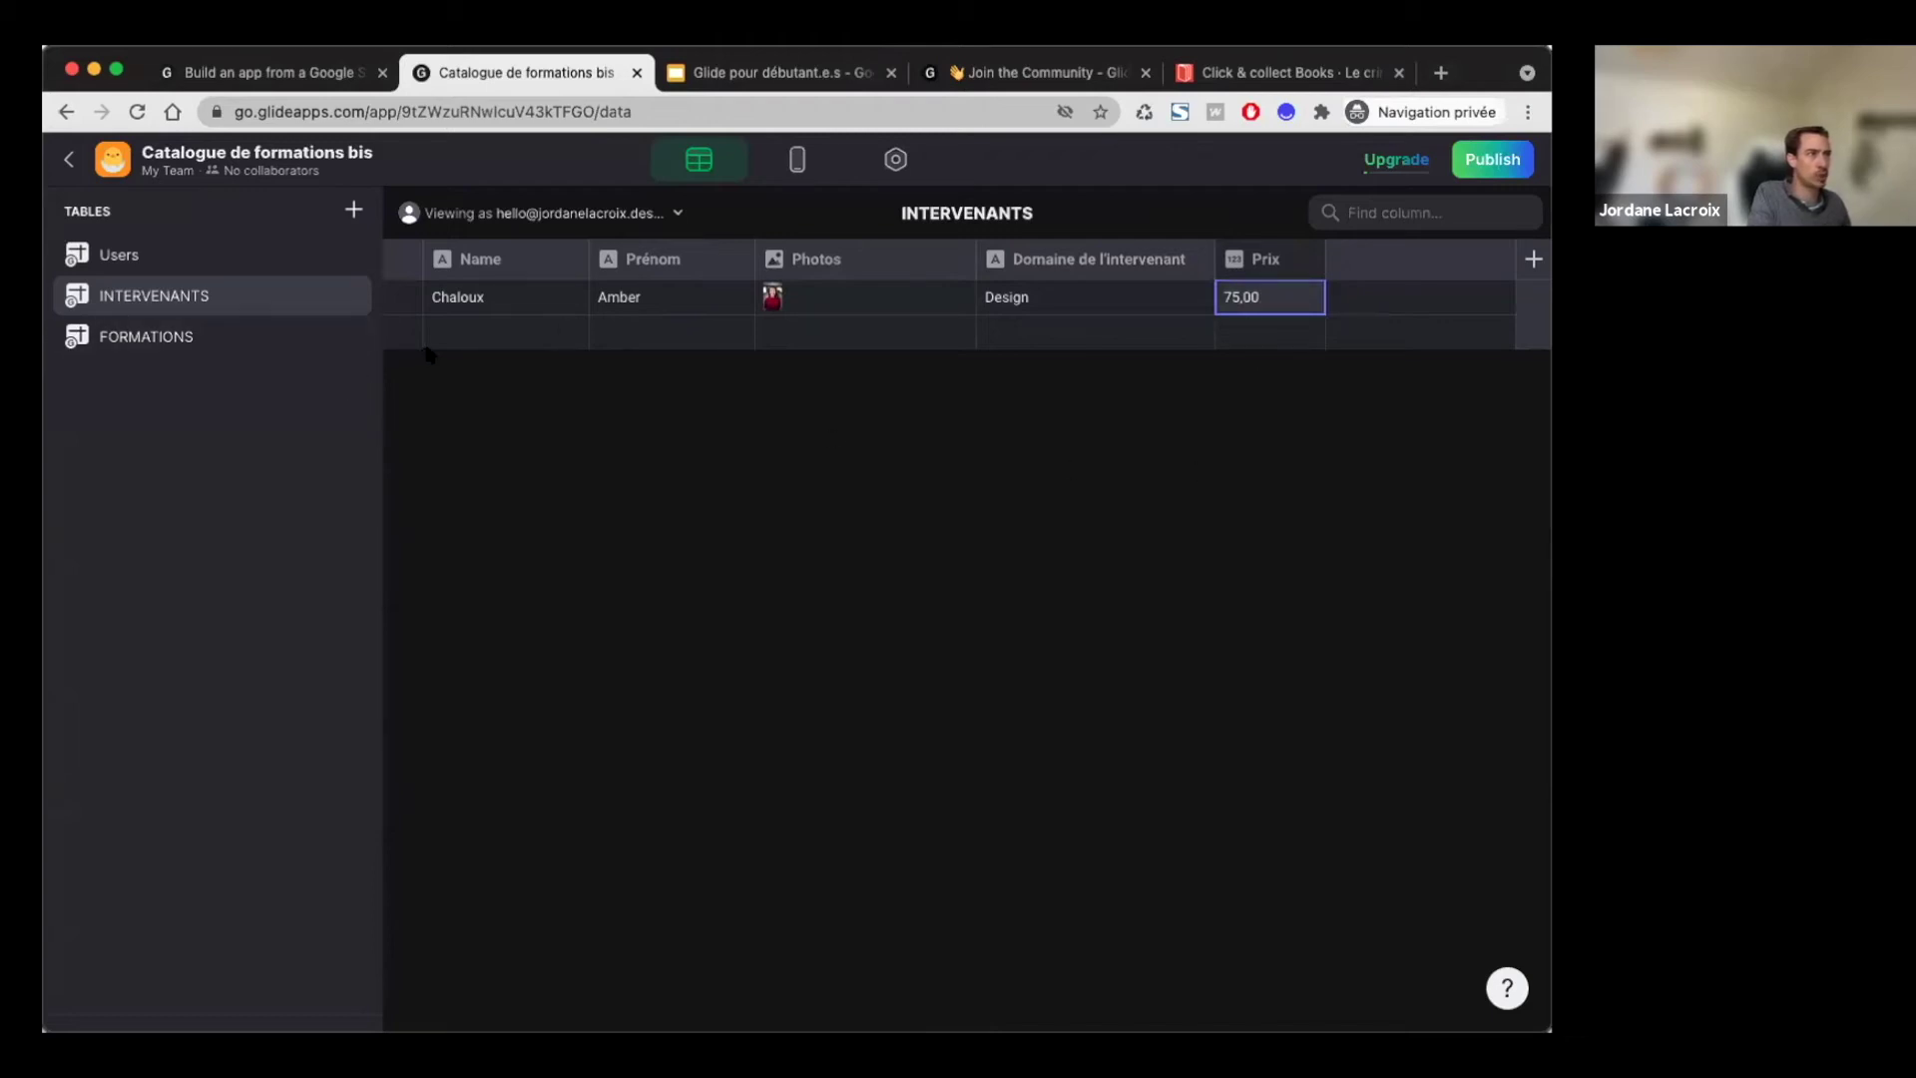
pyautogui.click(46, 446)
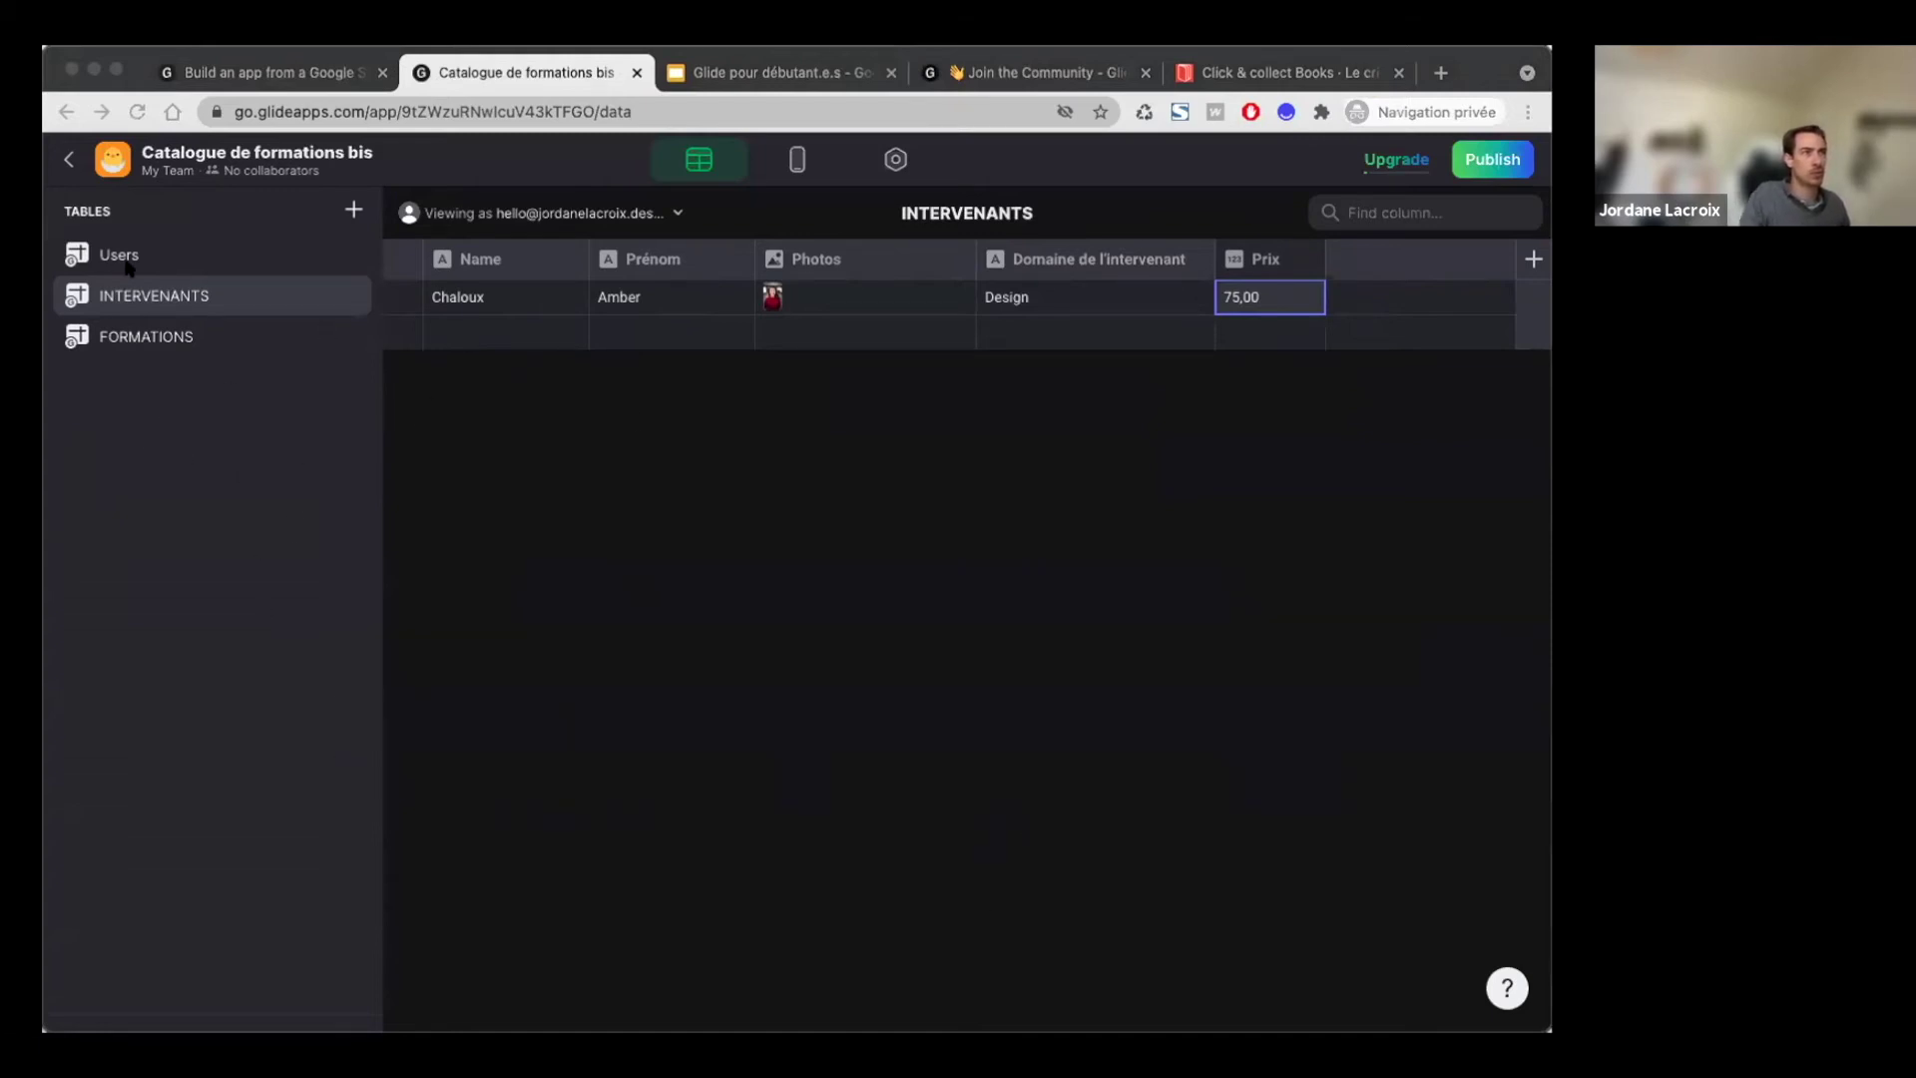
# Step: Start a second row in the INTERVENANTS table by filling in the trainer's Name and Prénom
pyautogui.click(981, 454)
pyautogui.click(483, 330)
pyautogui.write('Léa')
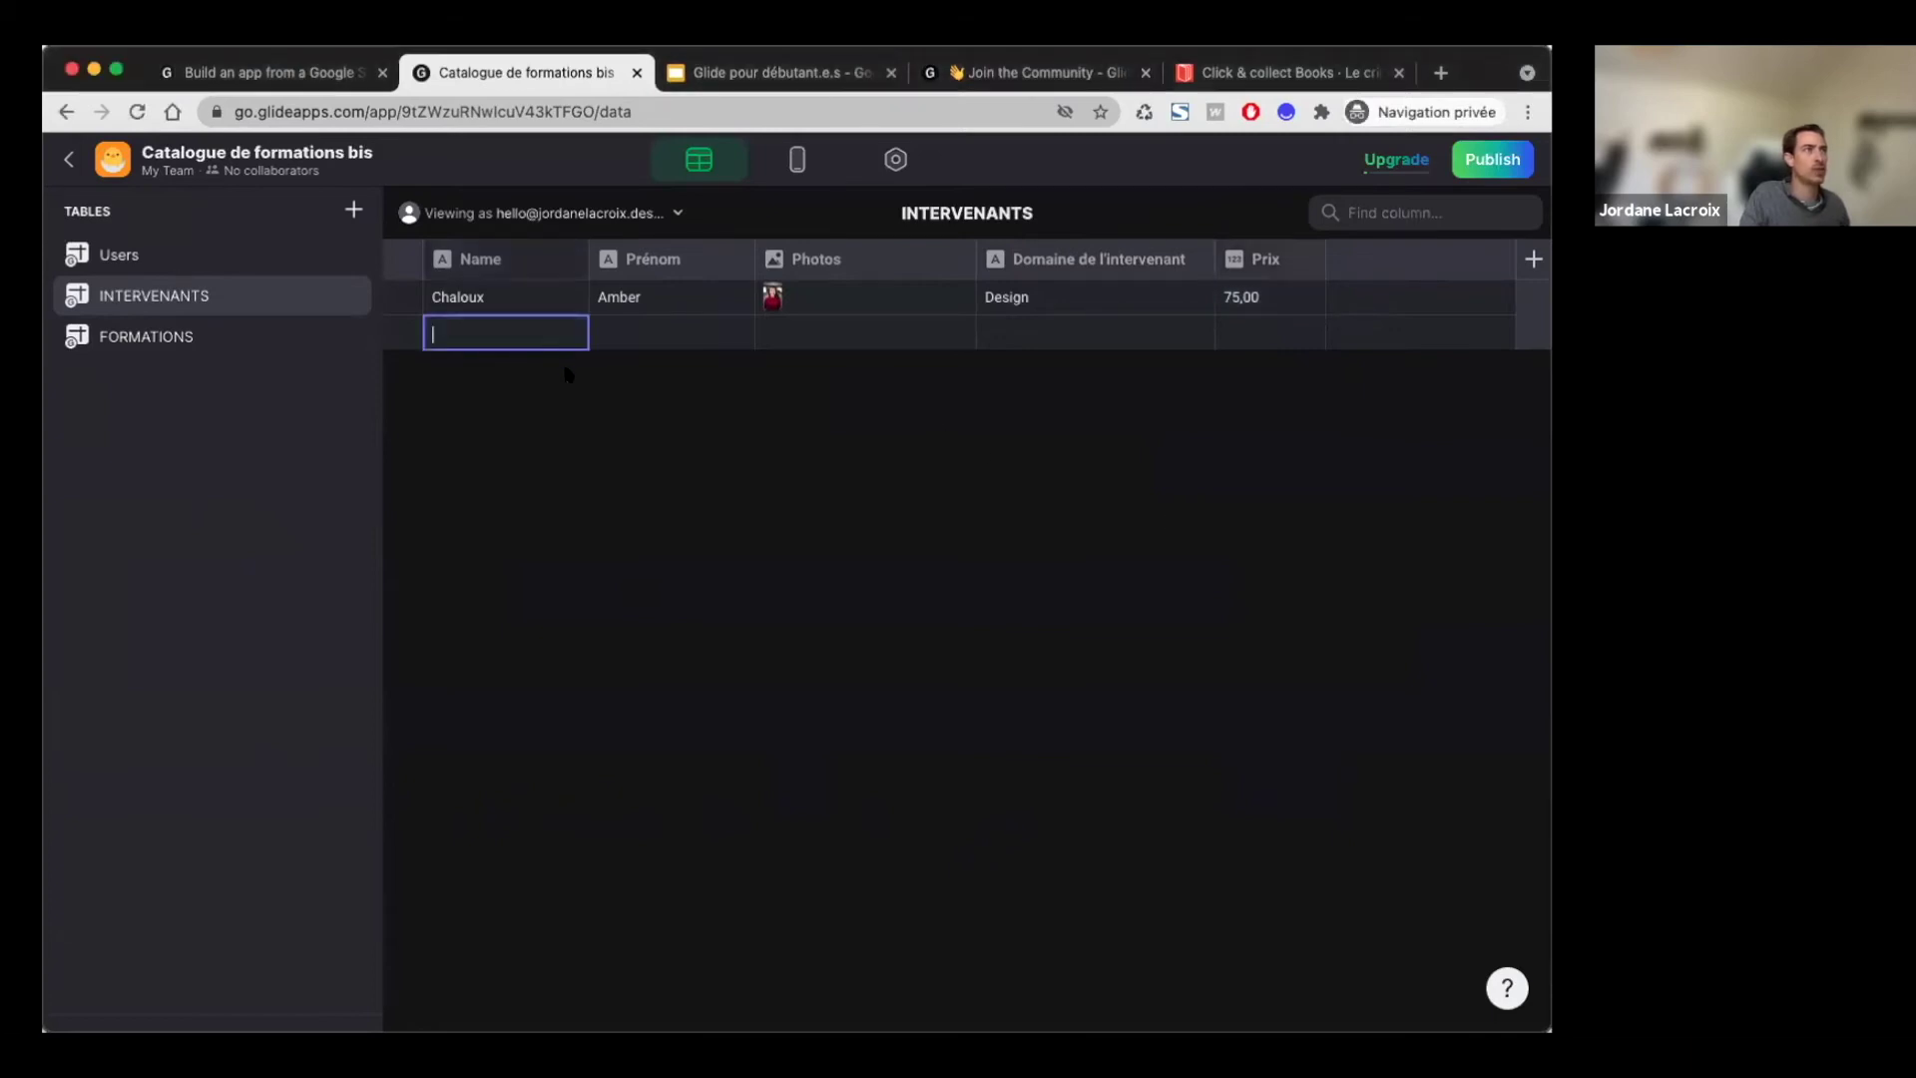
pyautogui.click(1086, 437)
pyautogui.doubleClick(679, 333)
pyautogui.write('Lopez')
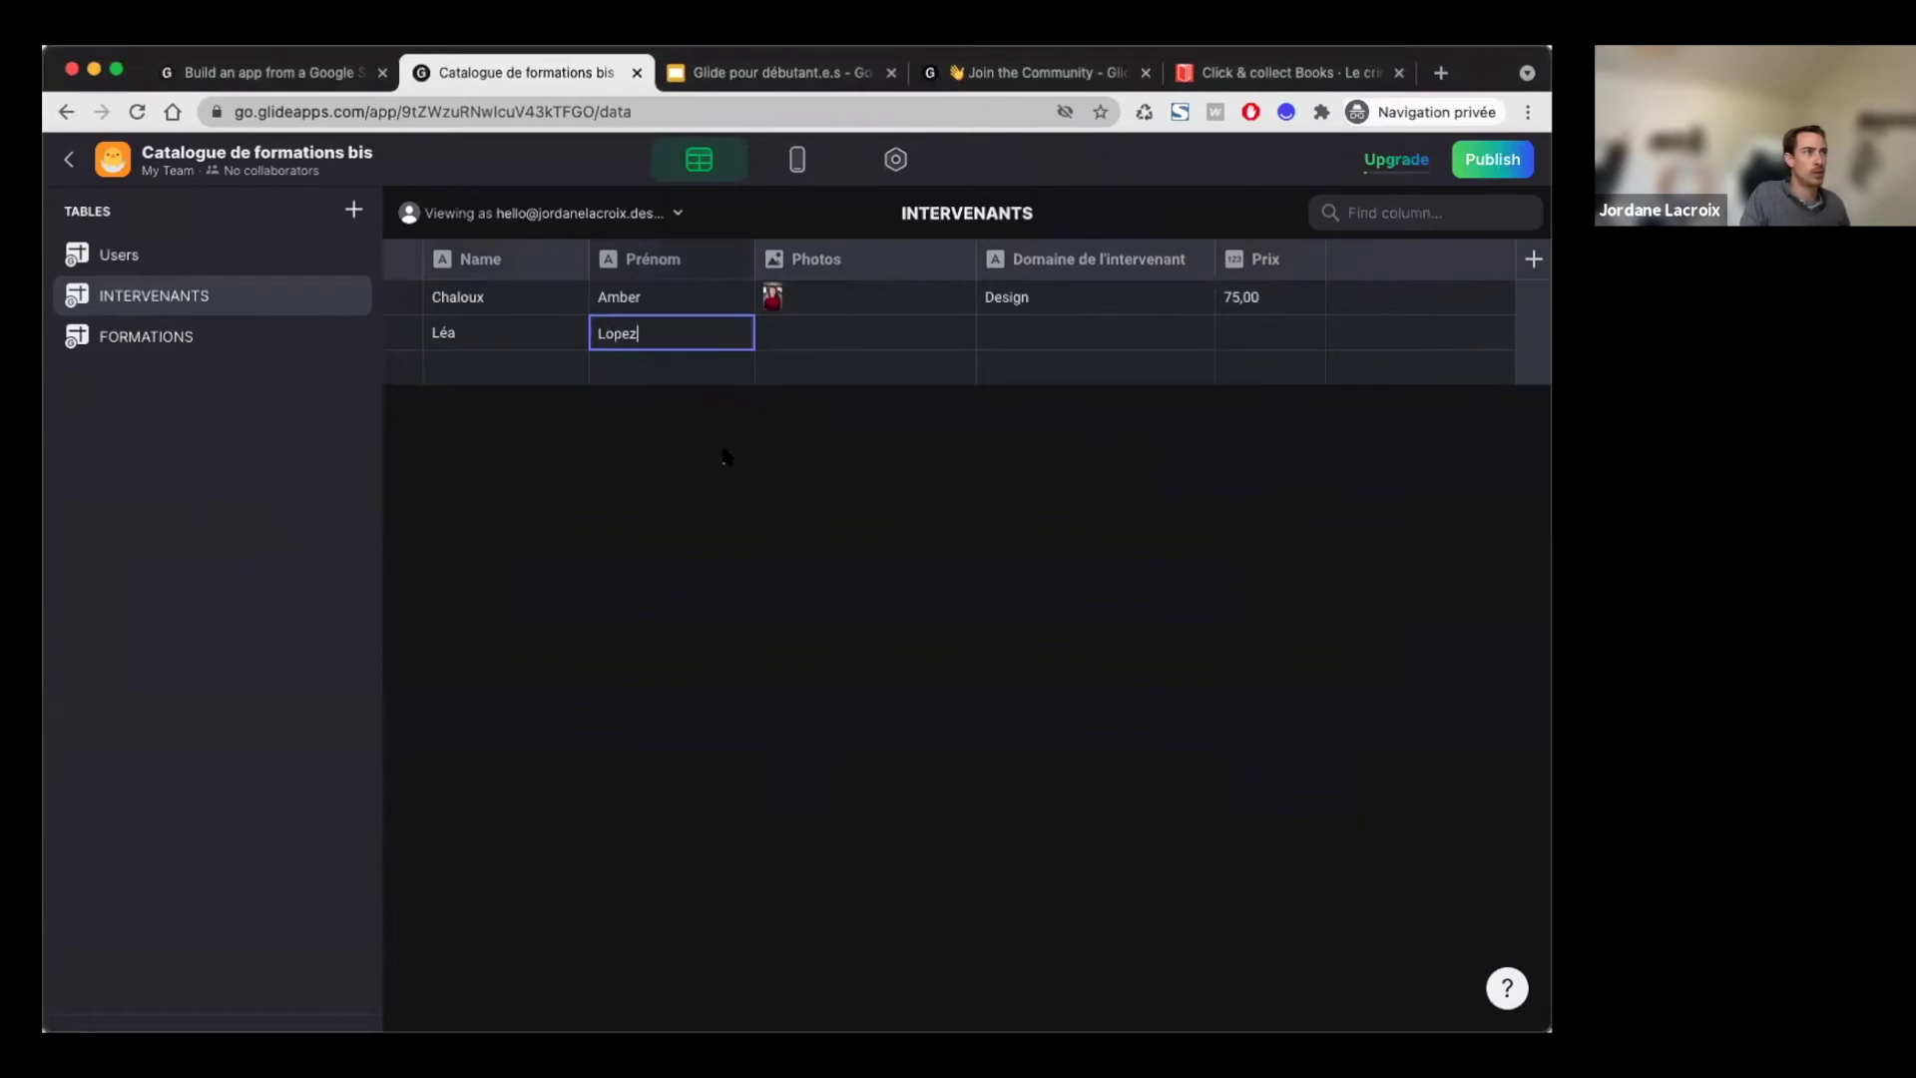
pyautogui.press('Return')
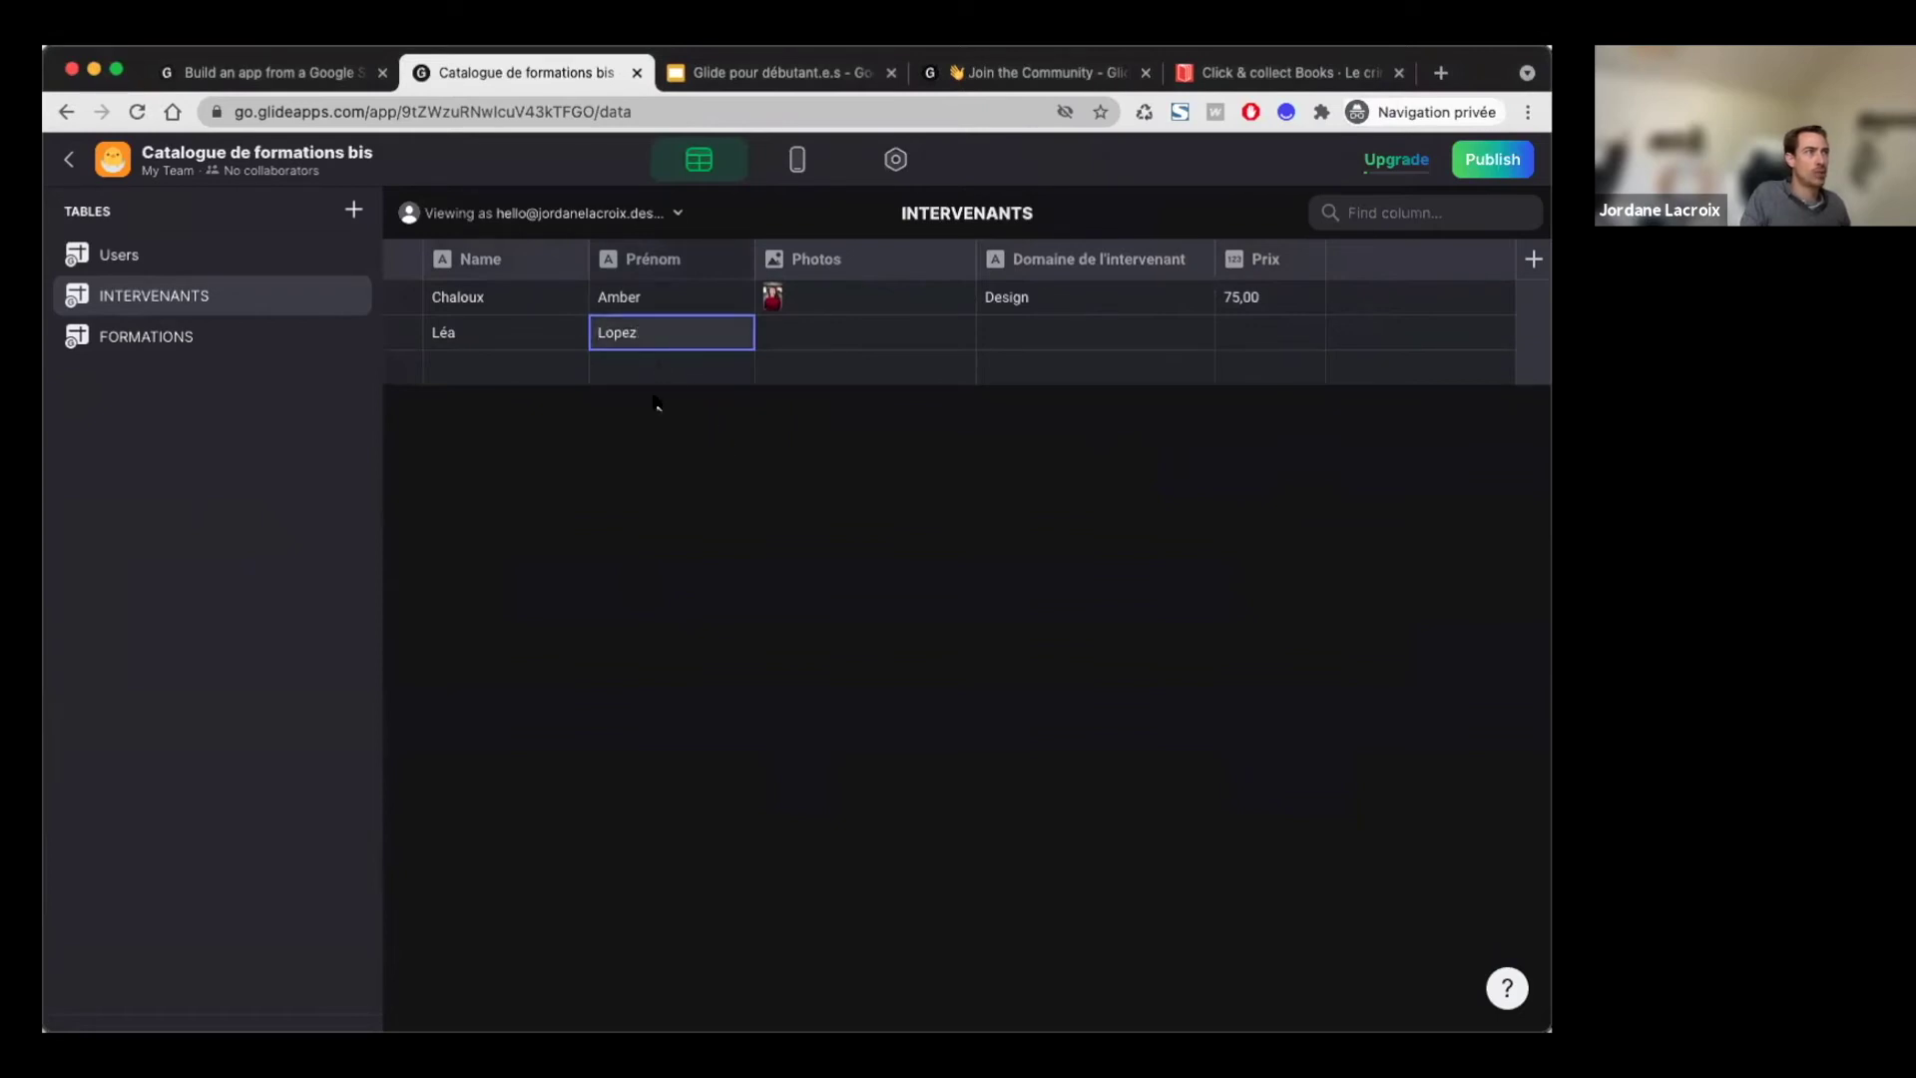
# Step: Fill the second row's Photos cell with a different Unsplash portrait, searching for "people"
pyautogui.doubleClick(860, 335)
pyautogui.doubleClick(753, 441)
pyautogui.write('people')
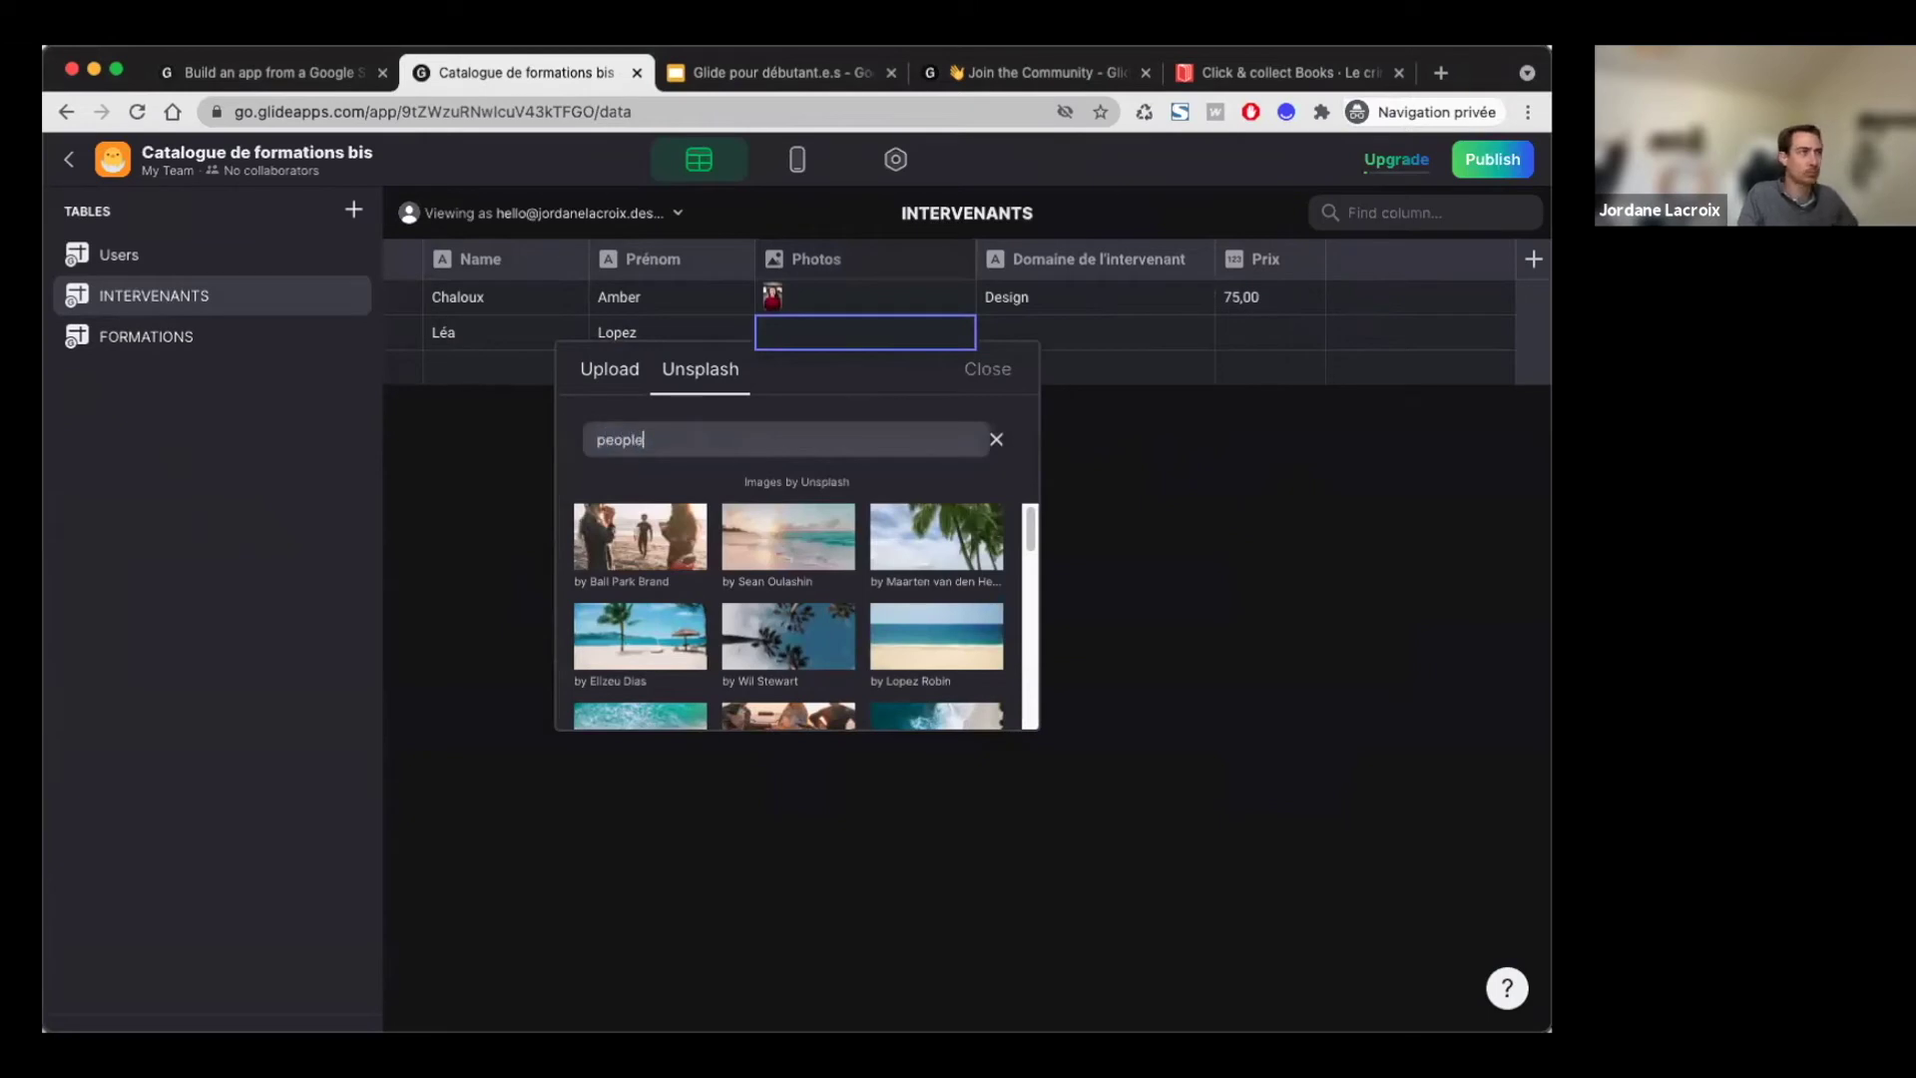
pyautogui.hotkey('ctrl', 'a')
pyautogui.write('w')
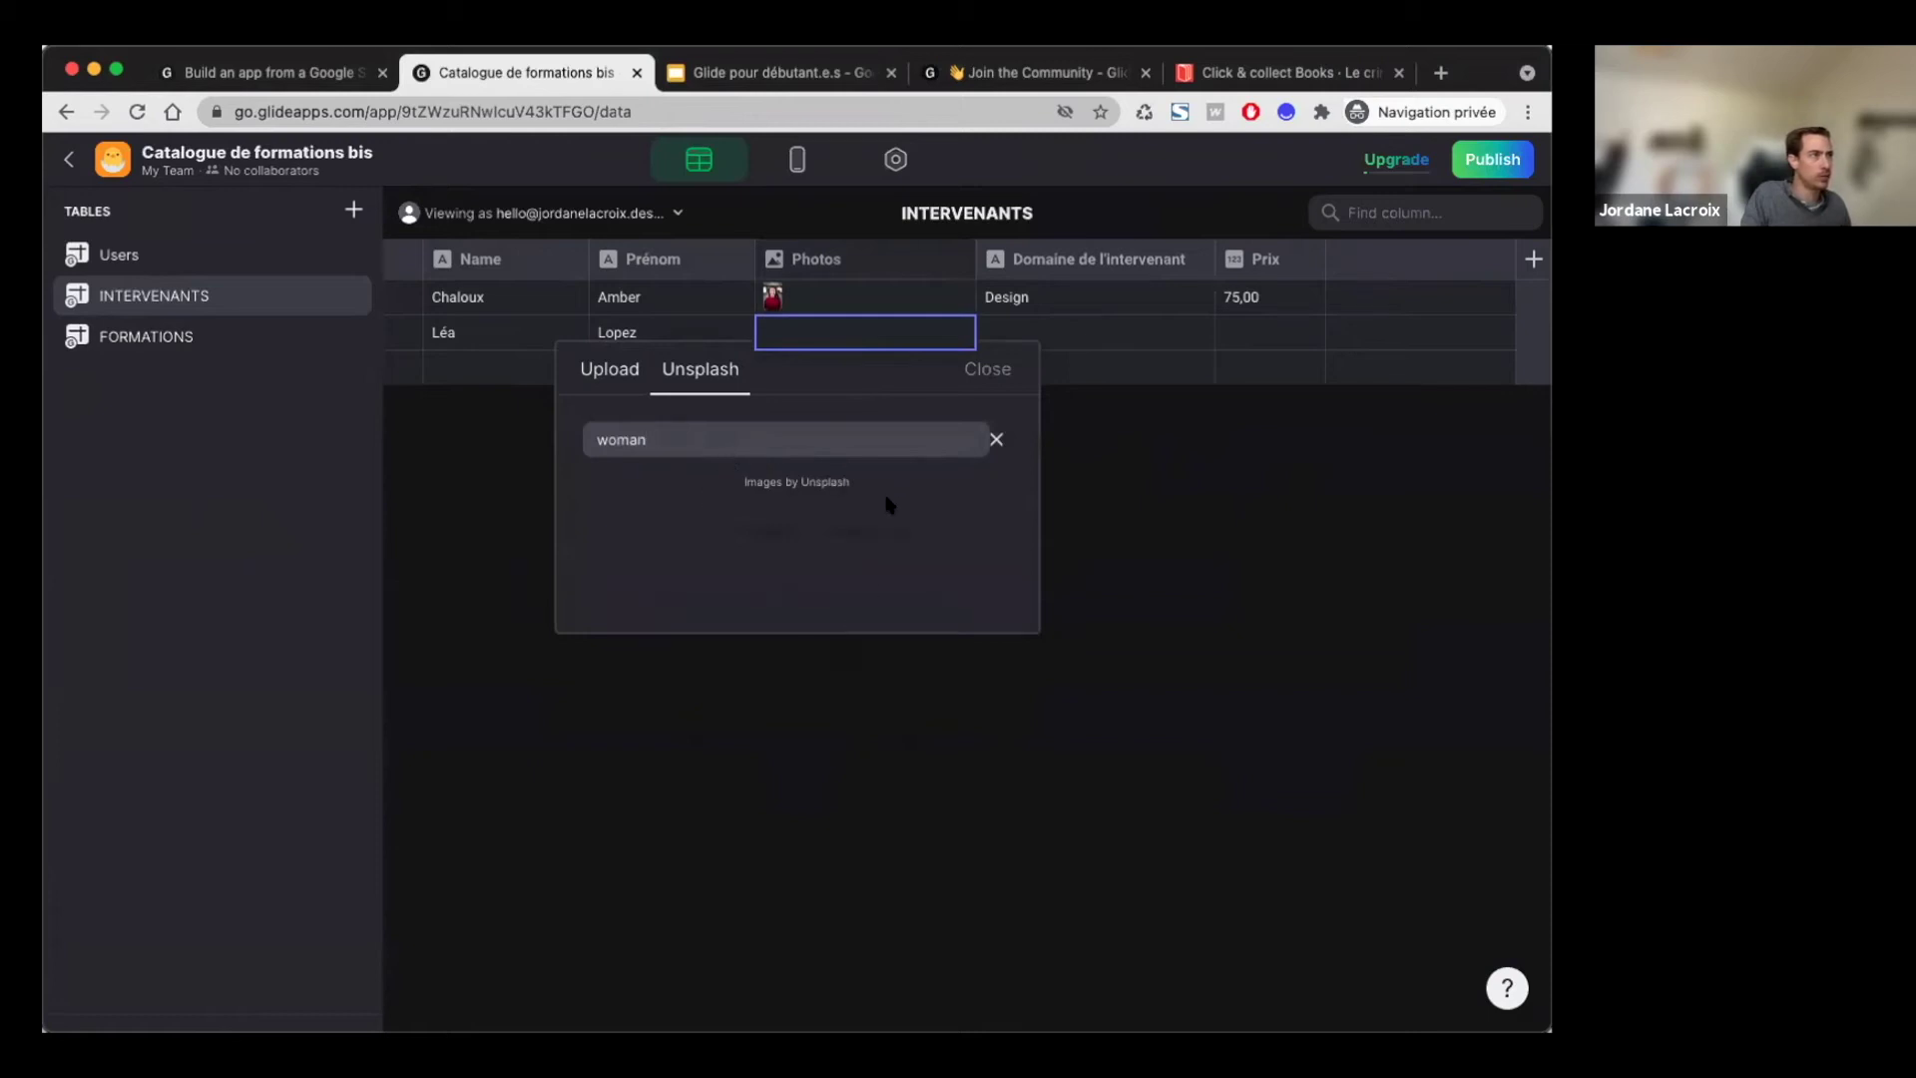
pyautogui.moveTo(675, 444); pyautogui.dragTo(521, 443)
pyautogui.moveTo(654, 441); pyautogui.dragTo(587, 445)
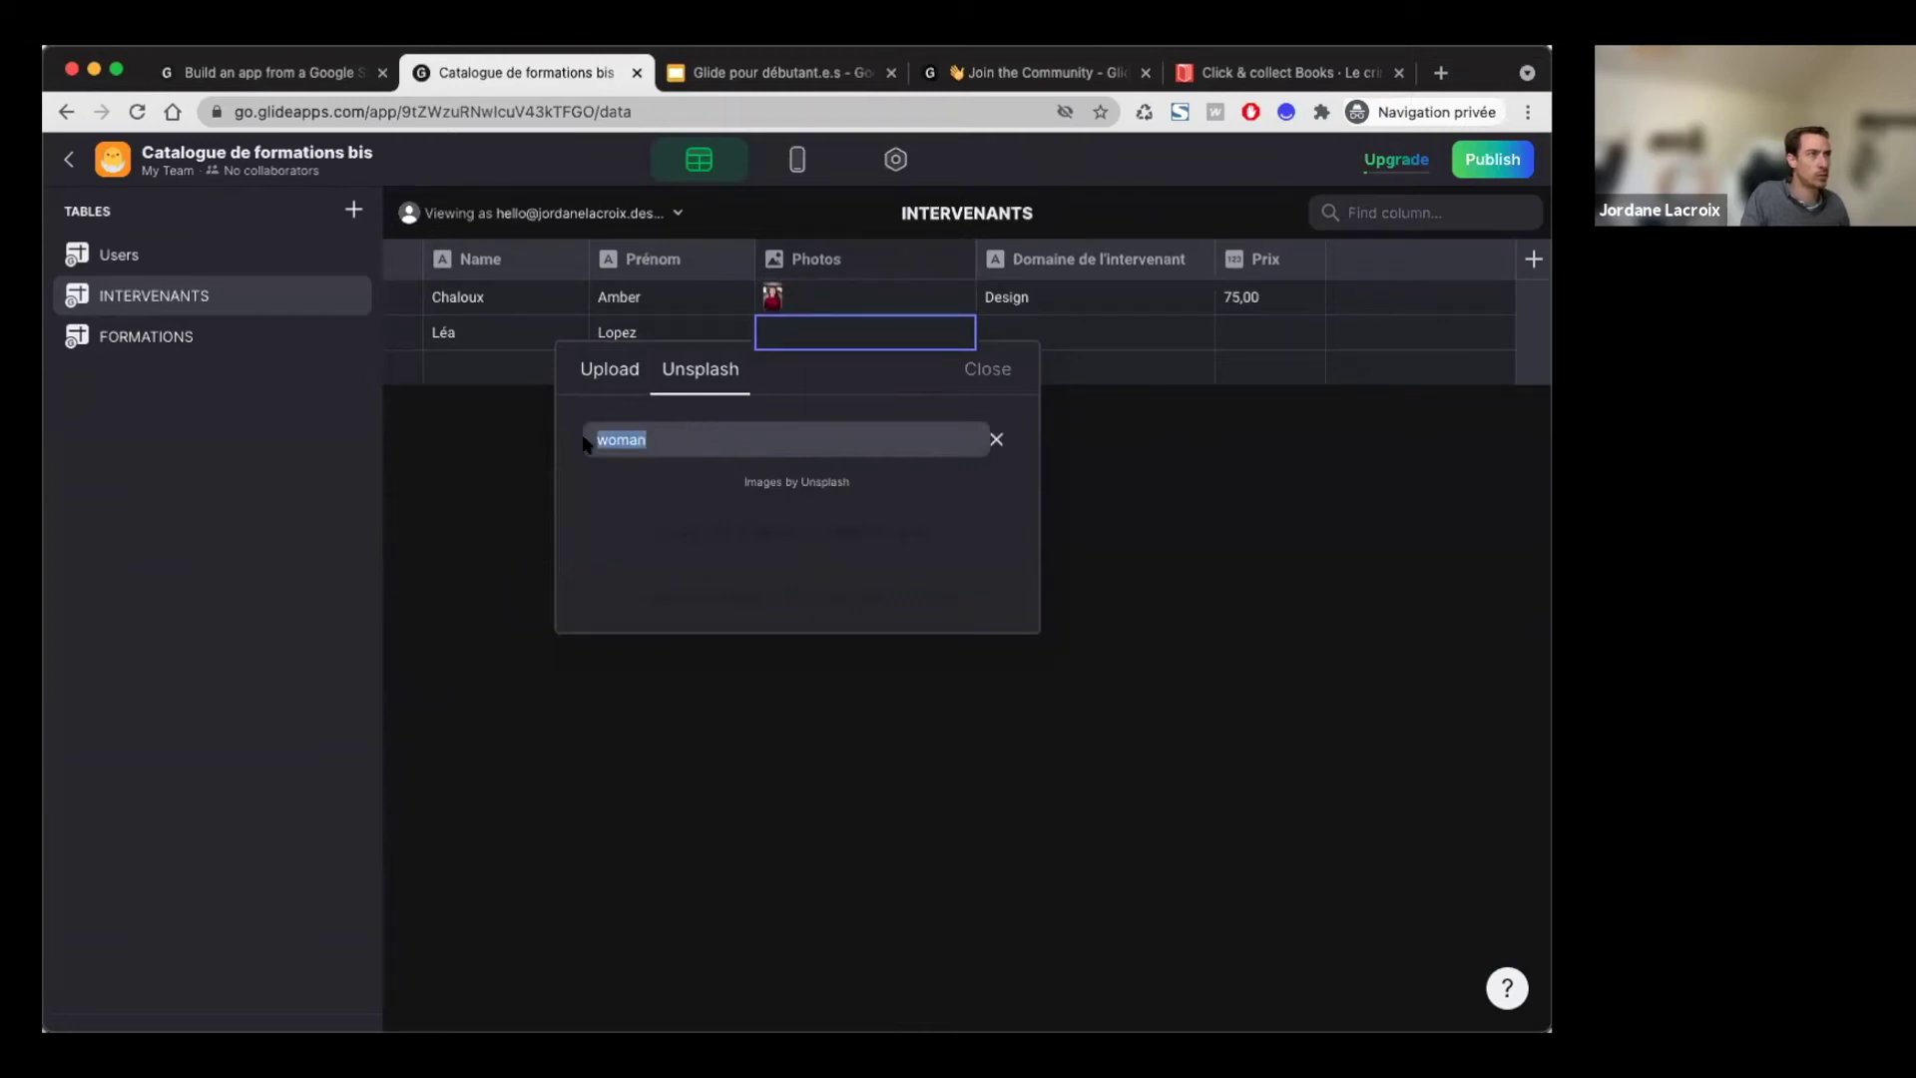
pyautogui.write('people')
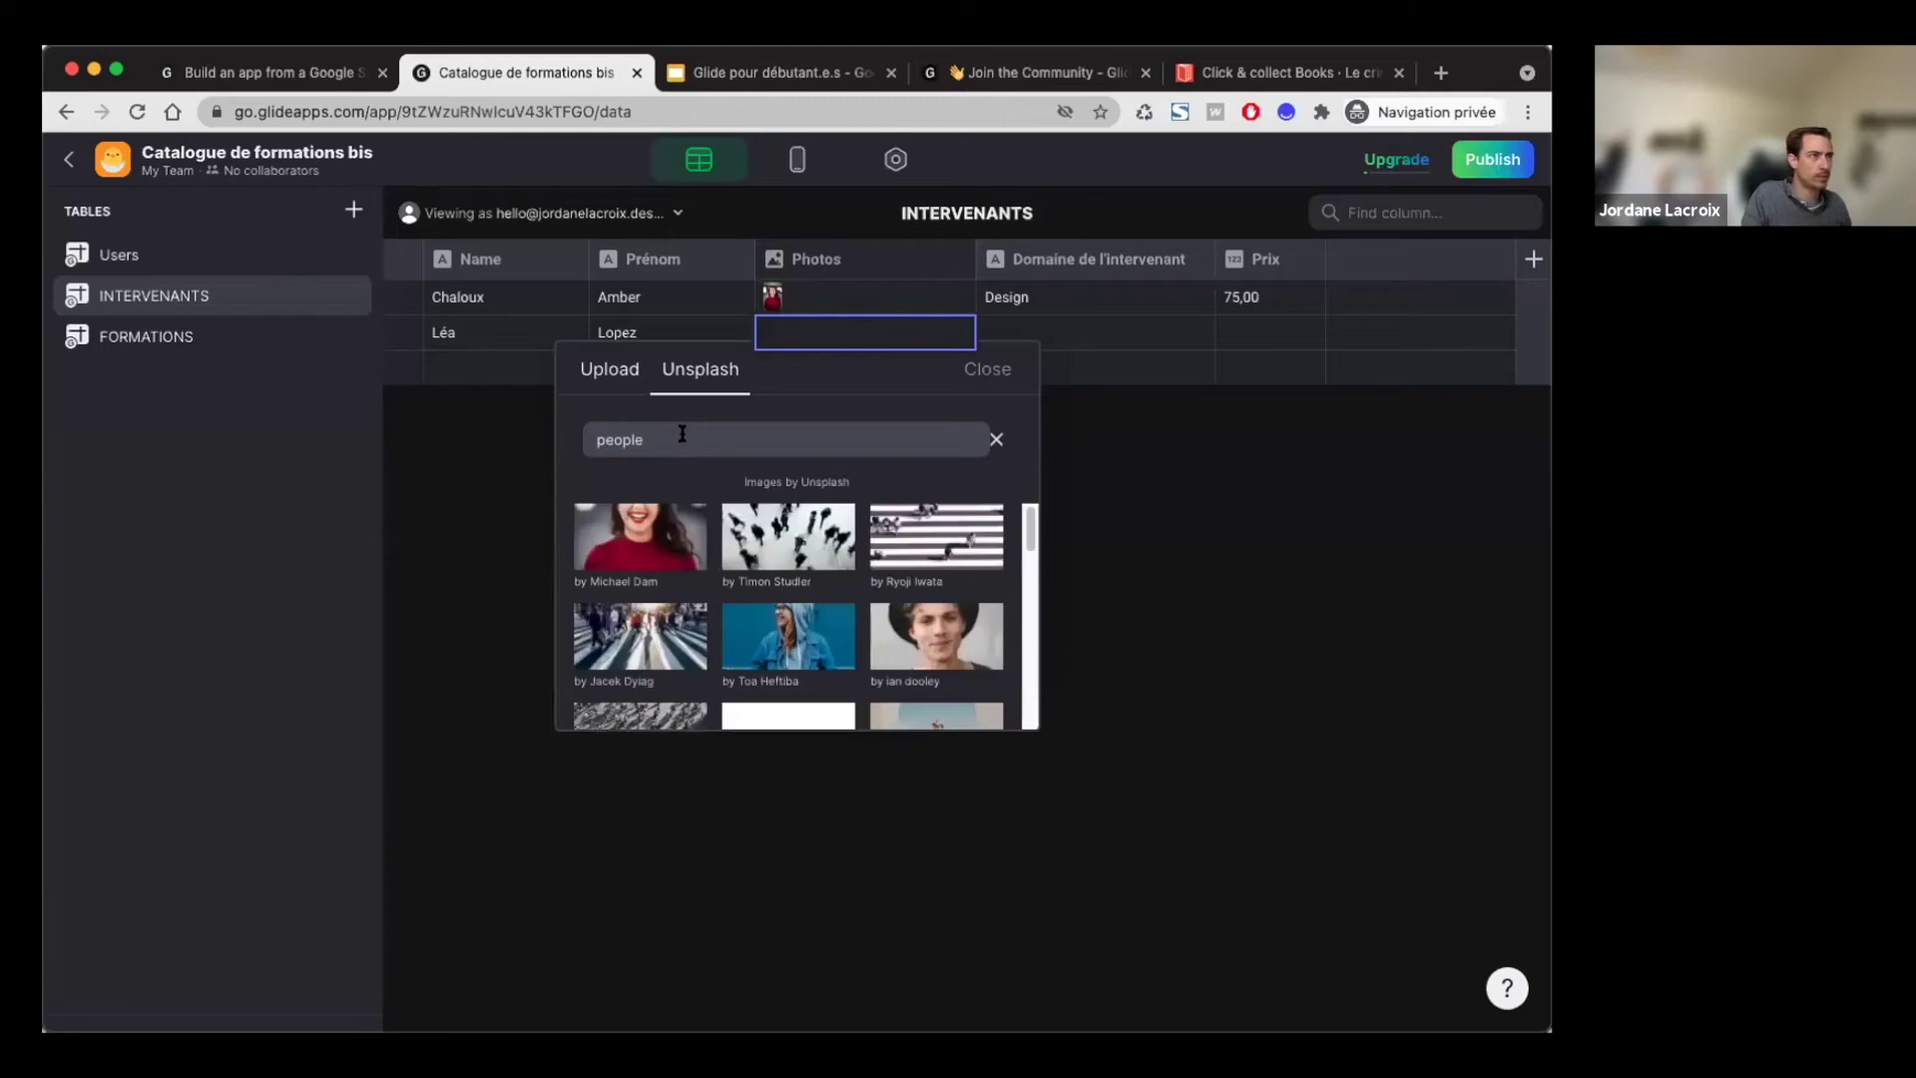
pyautogui.scroll(-3, 848, 552)
pyautogui.scroll(-5, 845, 550)
pyautogui.scroll(-2, 840, 547)
pyautogui.scroll(1, 828, 552)
pyautogui.click(641, 653)
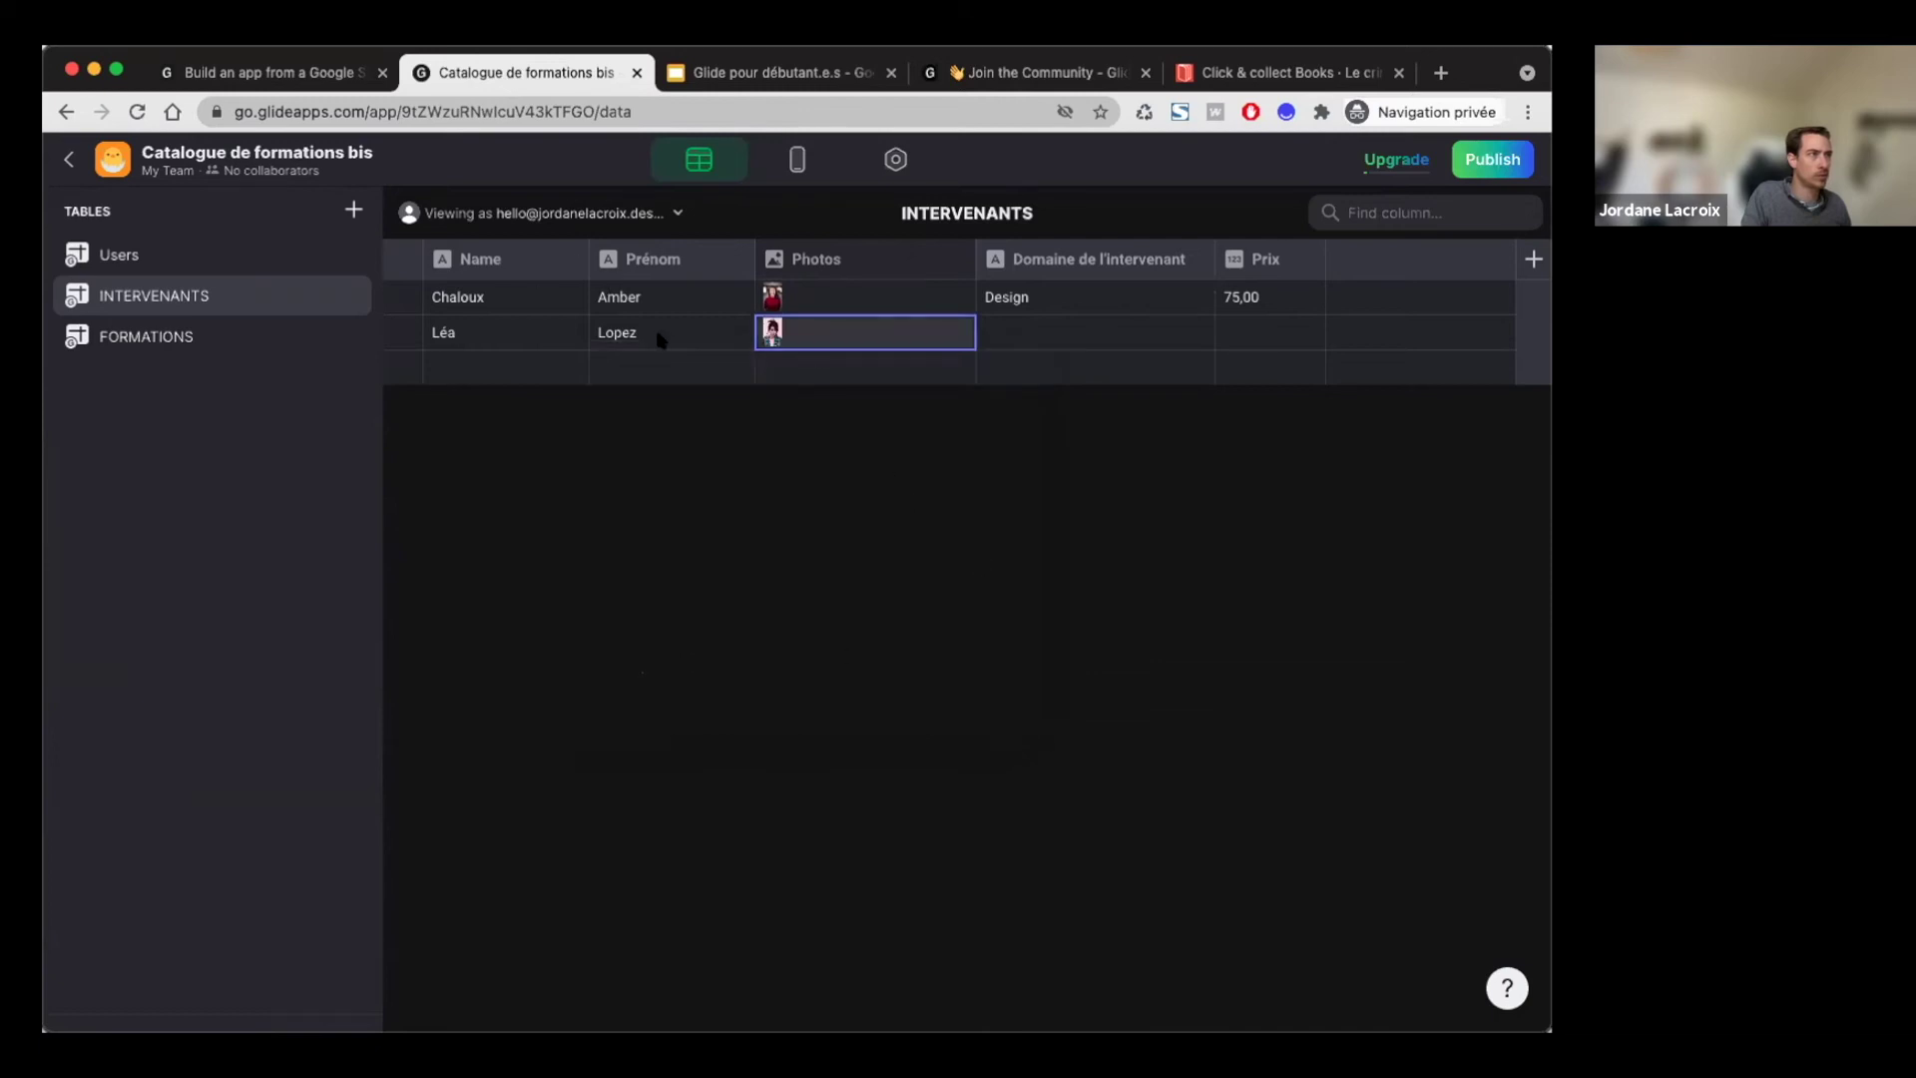
# Step: Set the second row's Domaine de l'intervenant to Design and its Prix to 50
pyautogui.click(1061, 339)
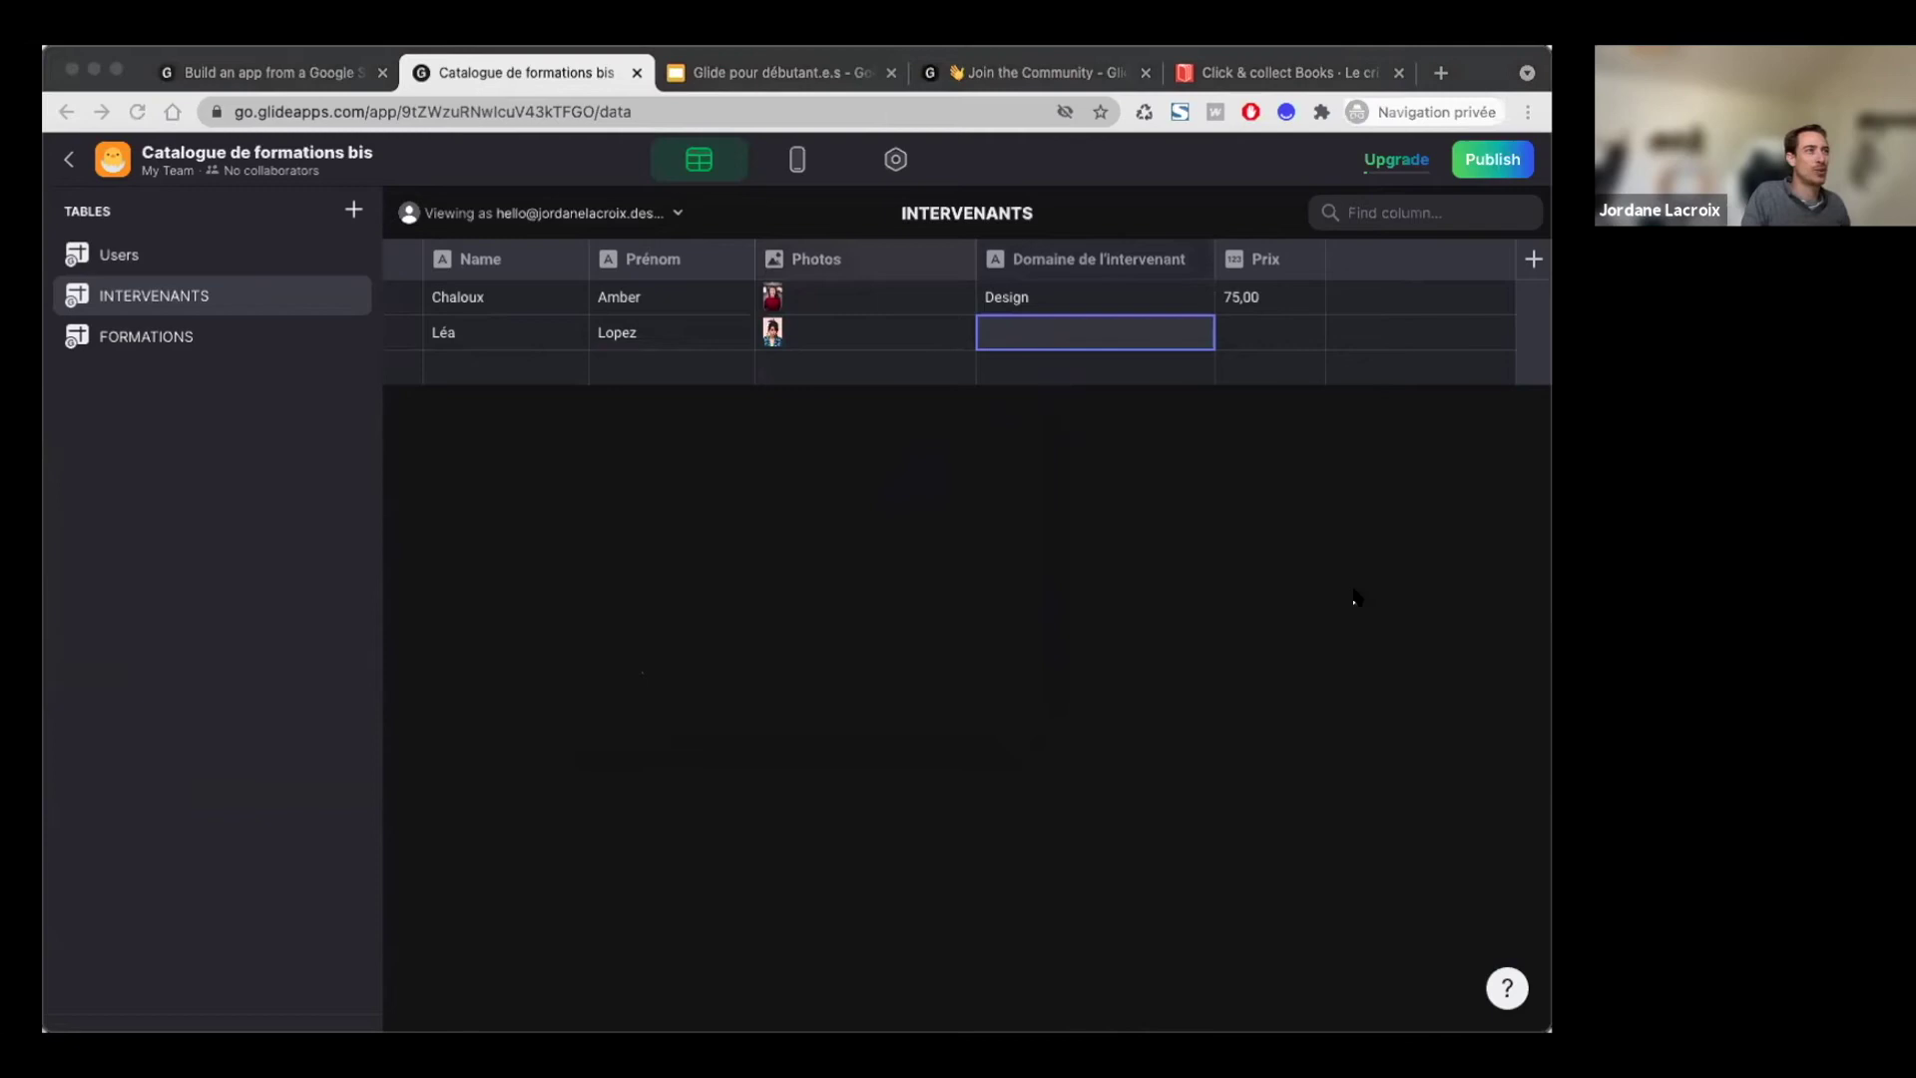
pyautogui.click(1056, 333)
pyautogui.write('Design')
pyautogui.doubleClick(1241, 329)
pyautogui.write('50')
pyautogui.press('Return')
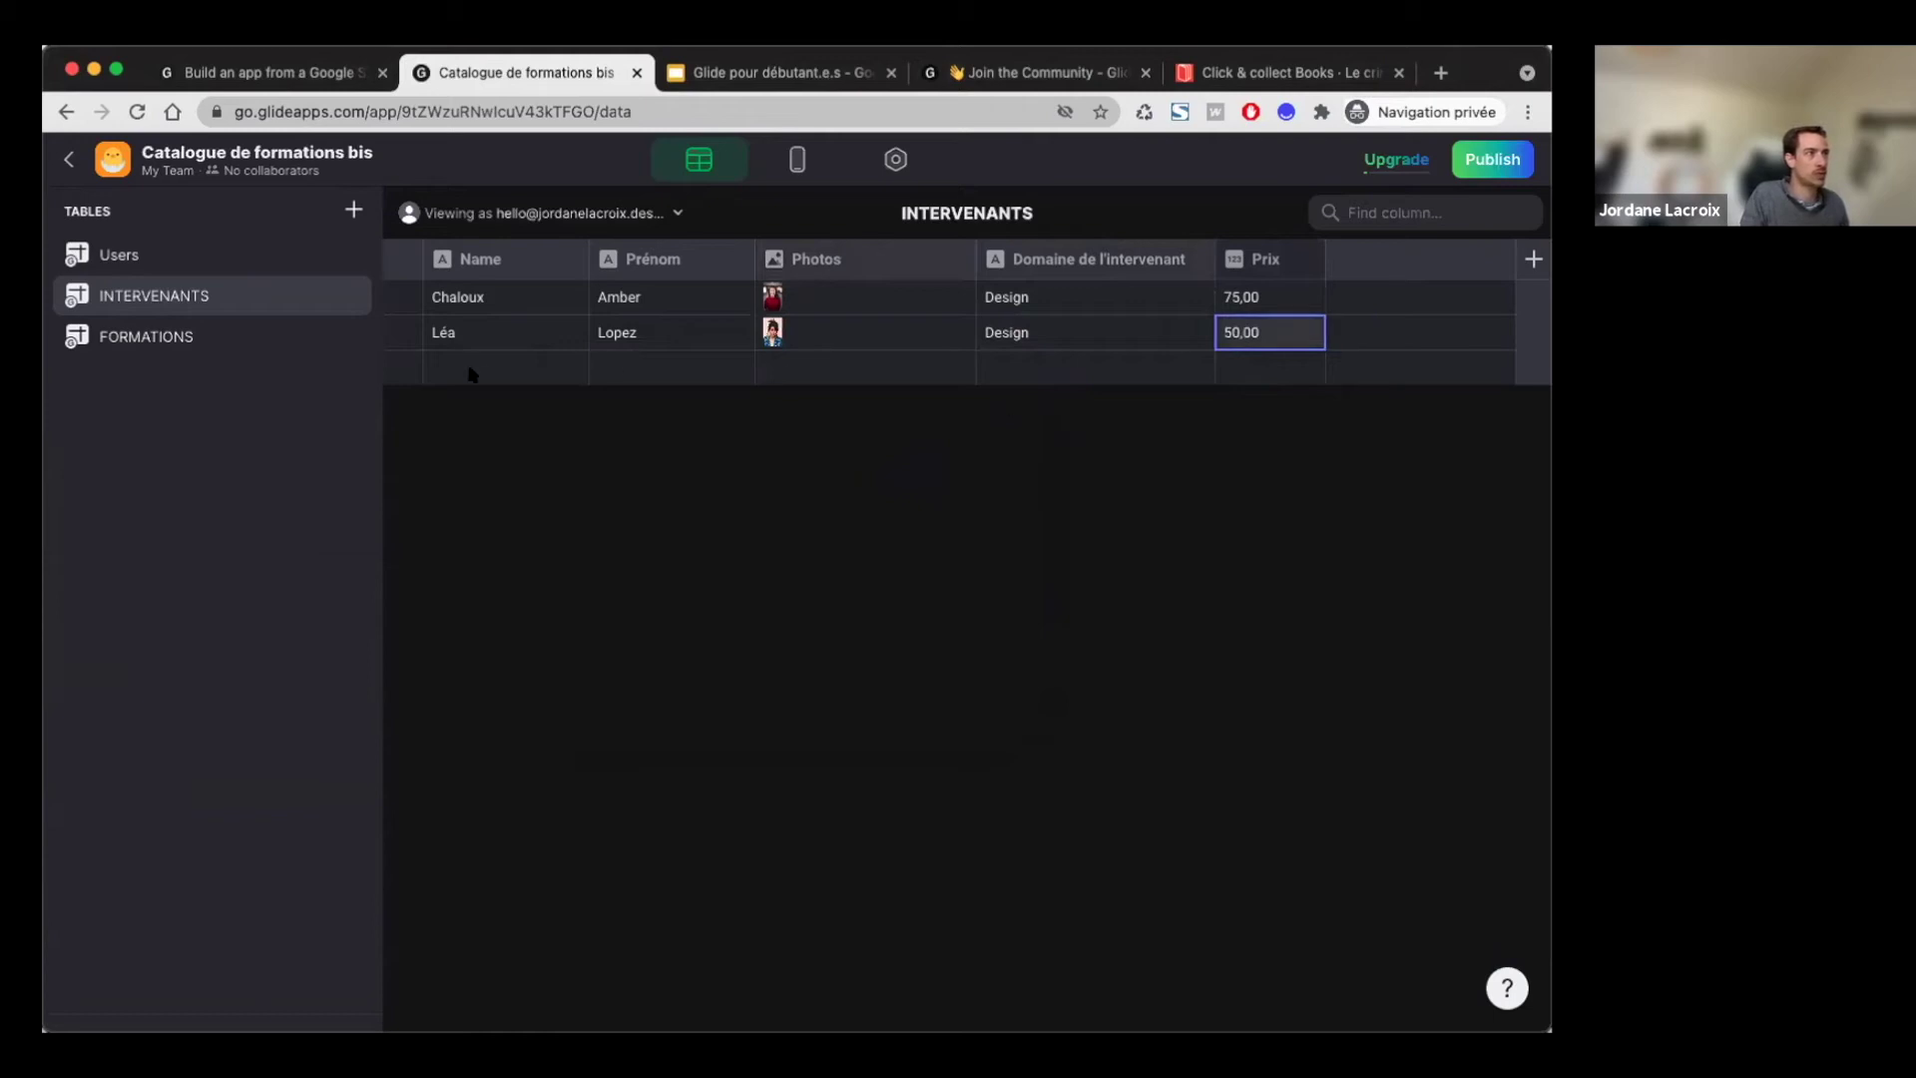
pyautogui.press('super+Tab')
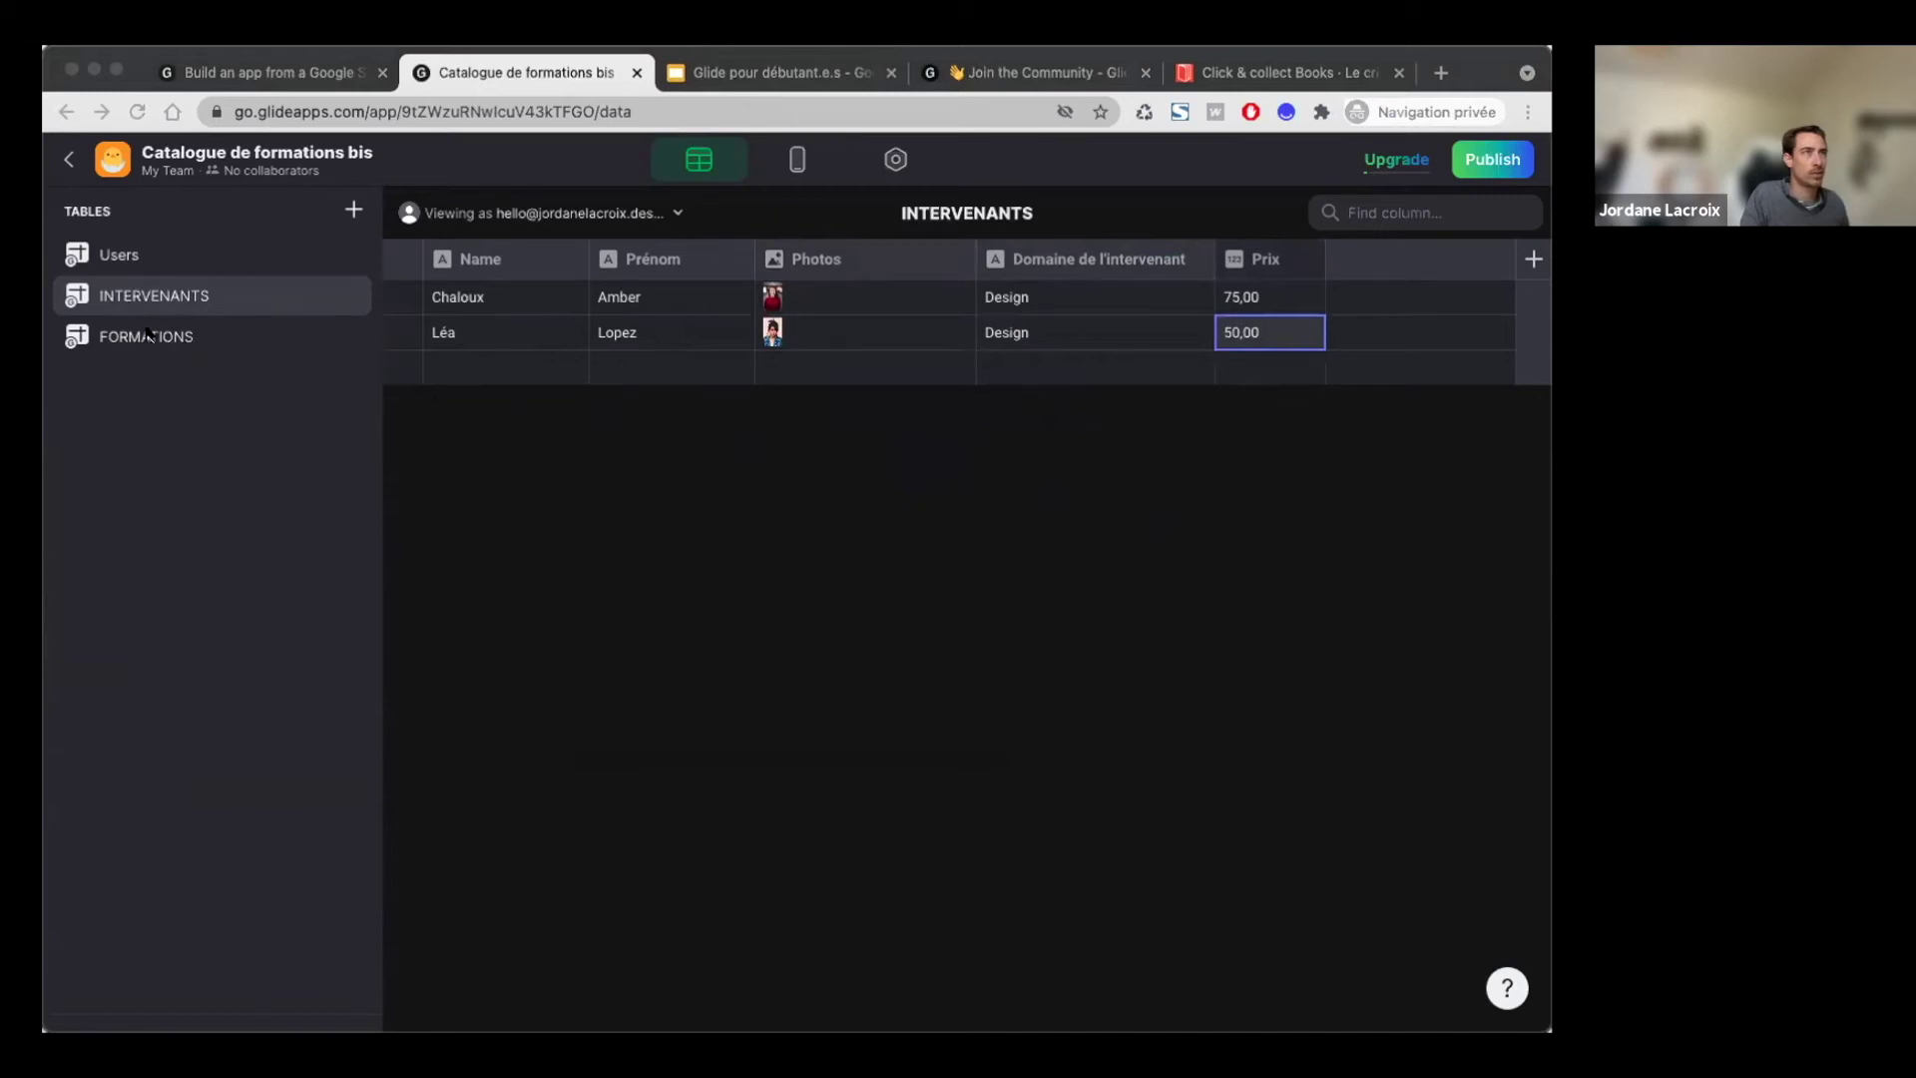
# Step: Start a third row in the INTERVENANTS table by filling in the trainer's Name and Prénom
pyautogui.click(475, 375)
pyautogui.write('Maya')
pyautogui.click(636, 370)
pyautogui.write('Japloiu')
pyautogui.press('BackSpace')
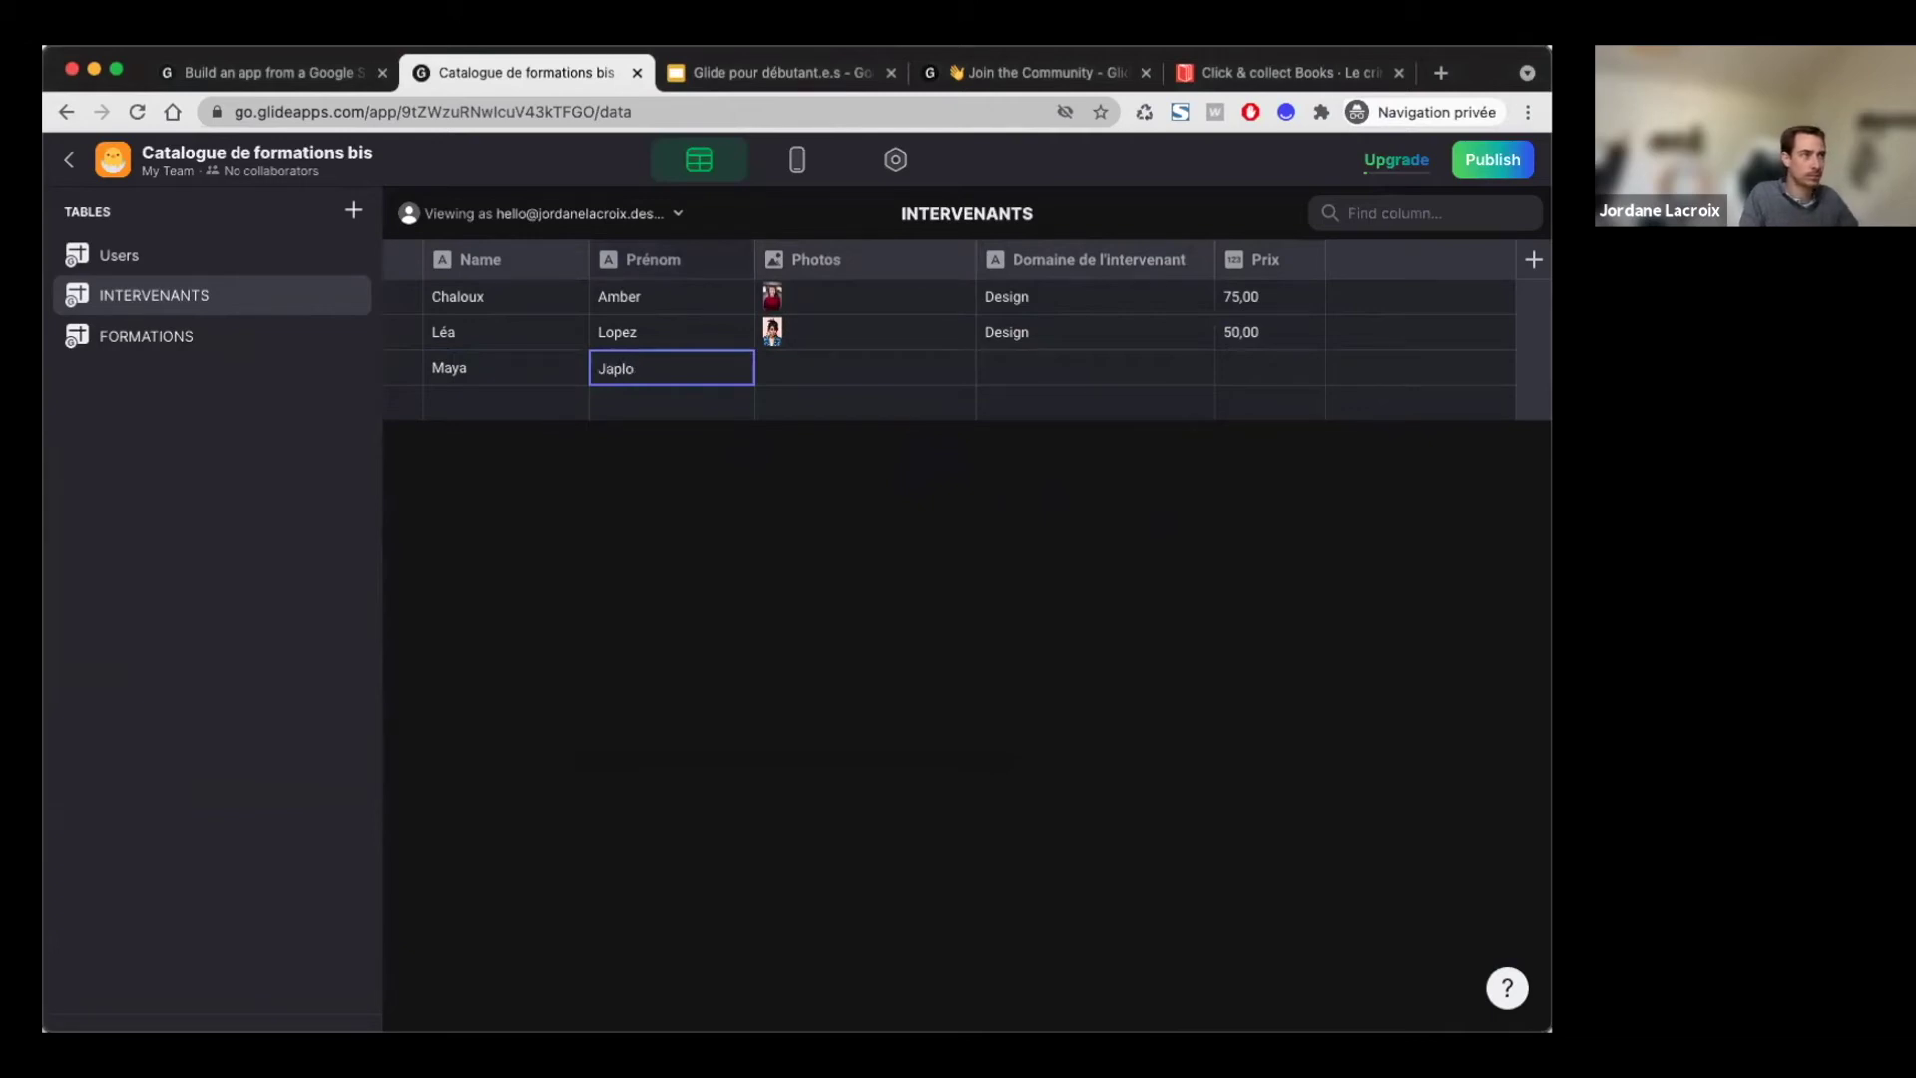
# Step: Fill the third row's Photos cell with the Unsplash portrait of a curly-haired woman on a pink background, searching for "woman"
pyautogui.click(830, 366)
pyautogui.click(813, 381)
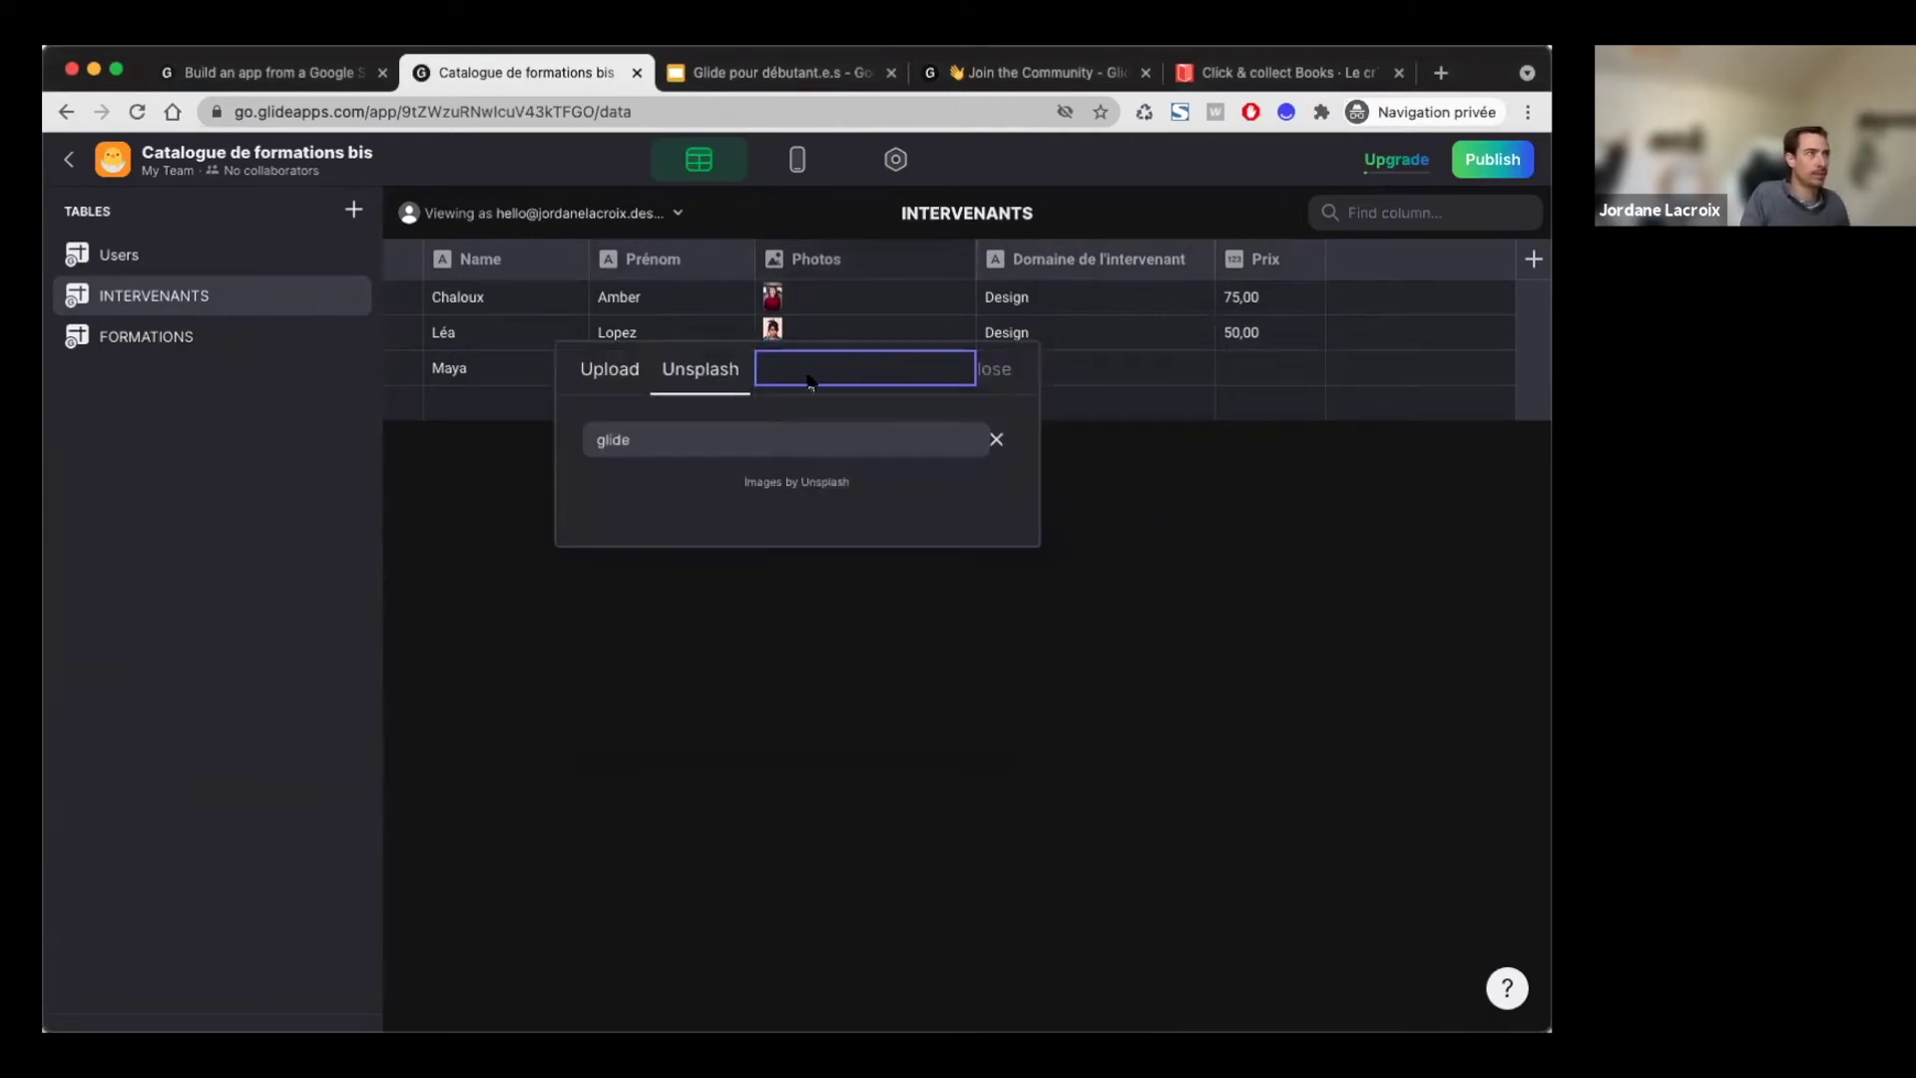
pyautogui.press('super+a')
pyautogui.press('BackSpace')
pyautogui.write('woma')
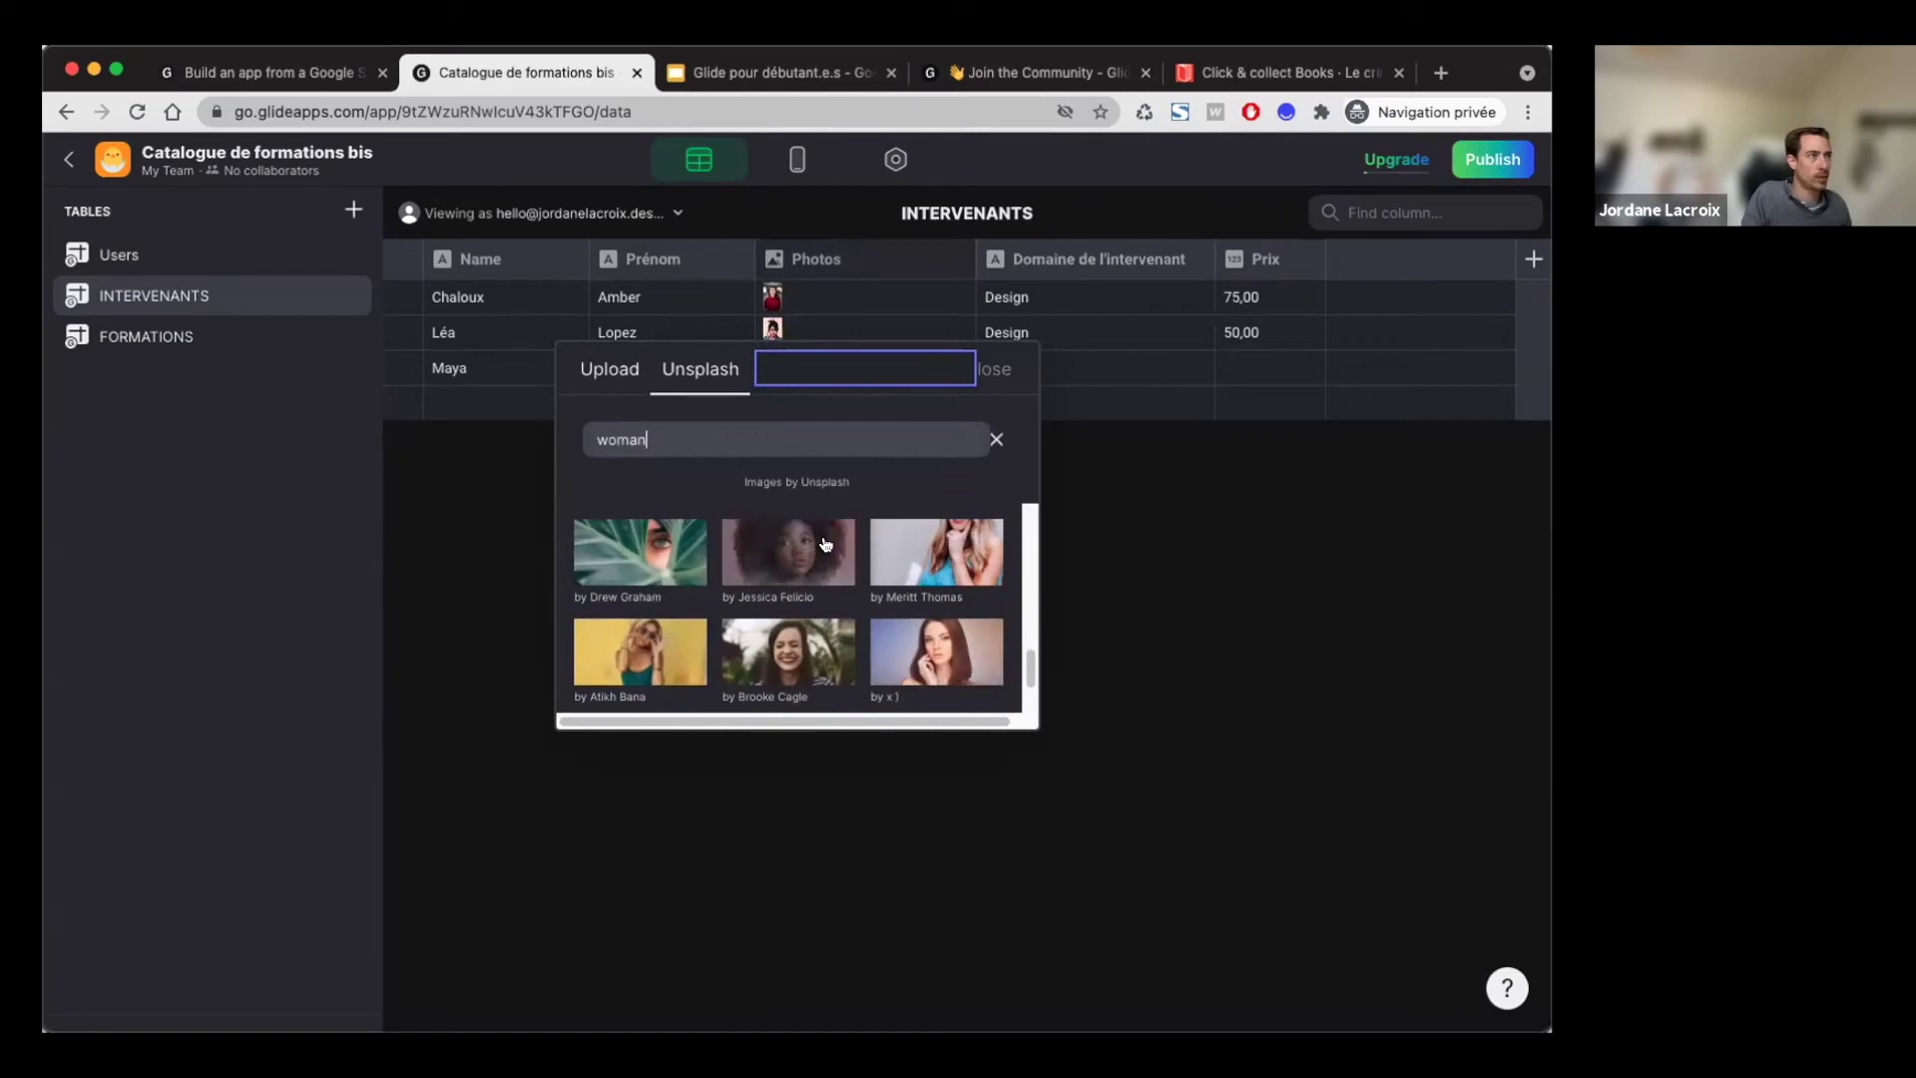
pyautogui.click(811, 542)
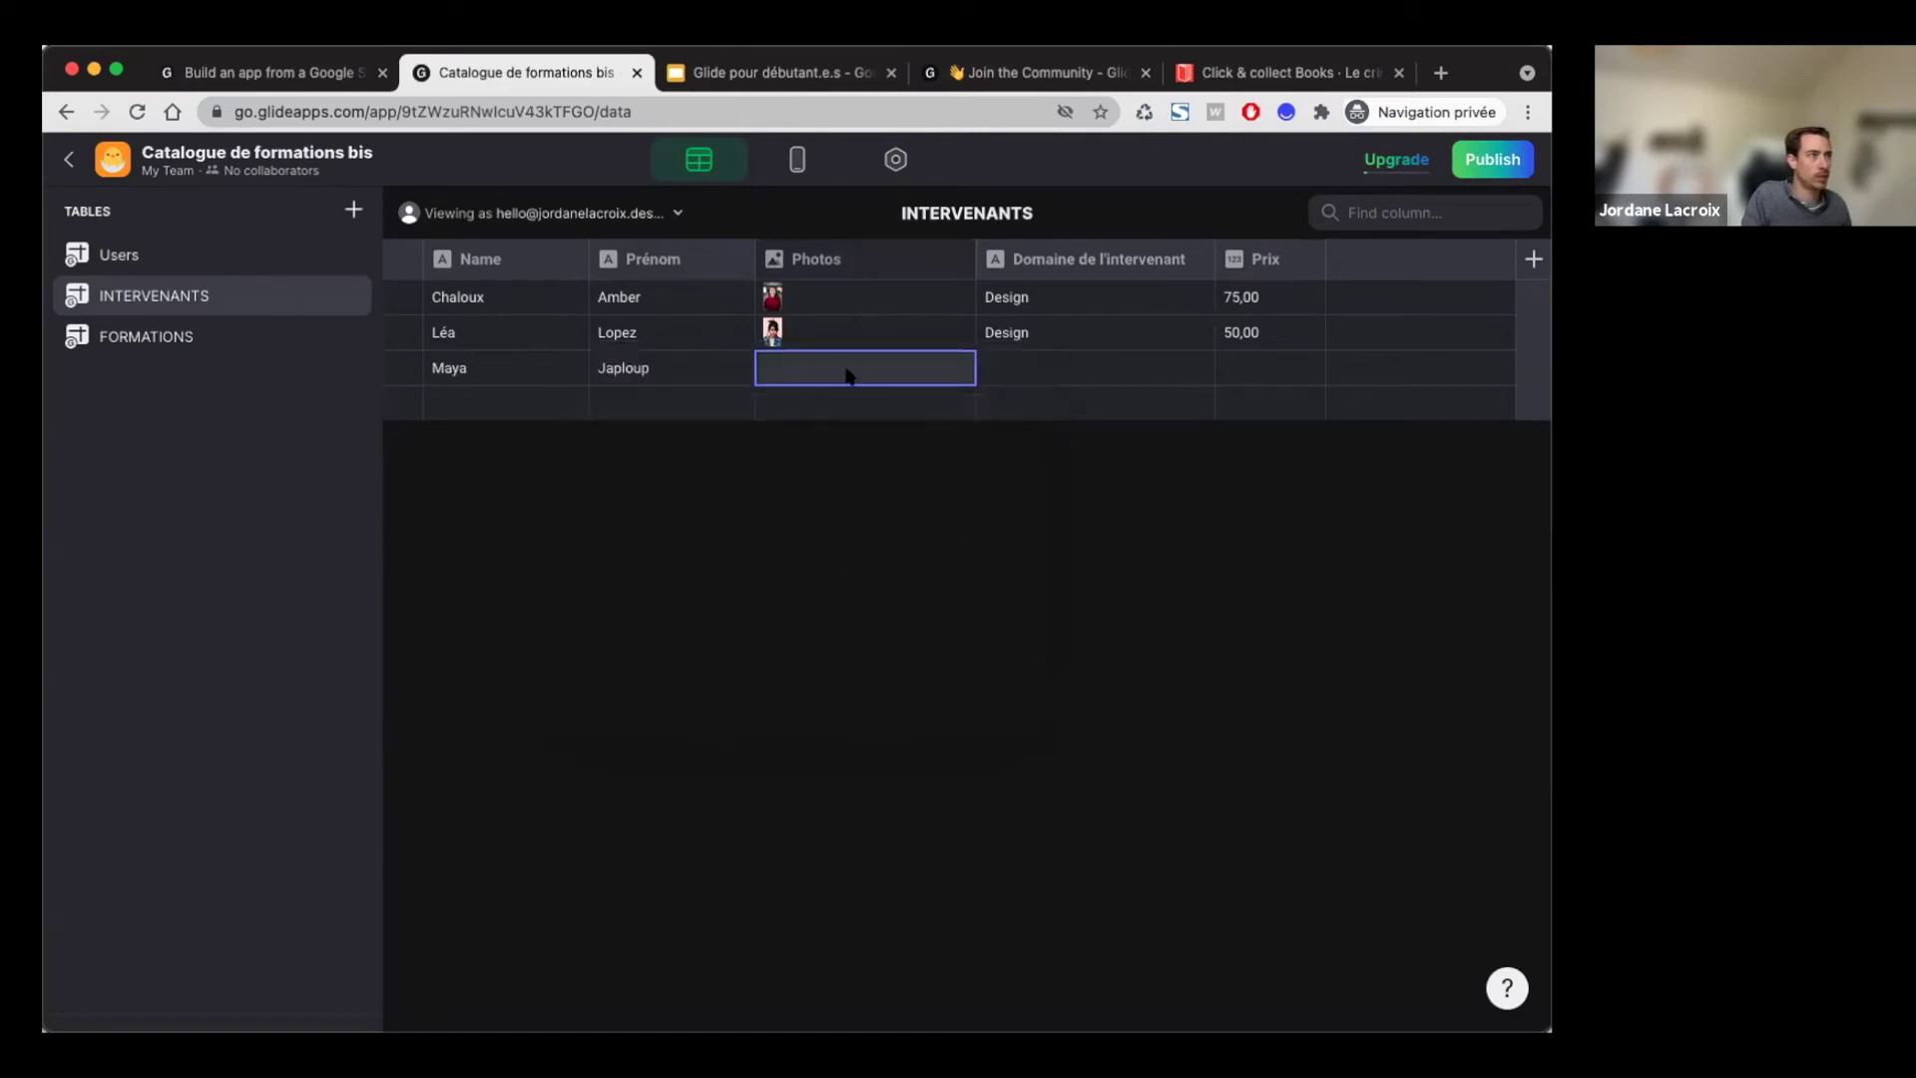
# Step: Set the third row's Domaine de l'intervenant to Design
pyautogui.click(1033, 371)
pyautogui.write('Design')
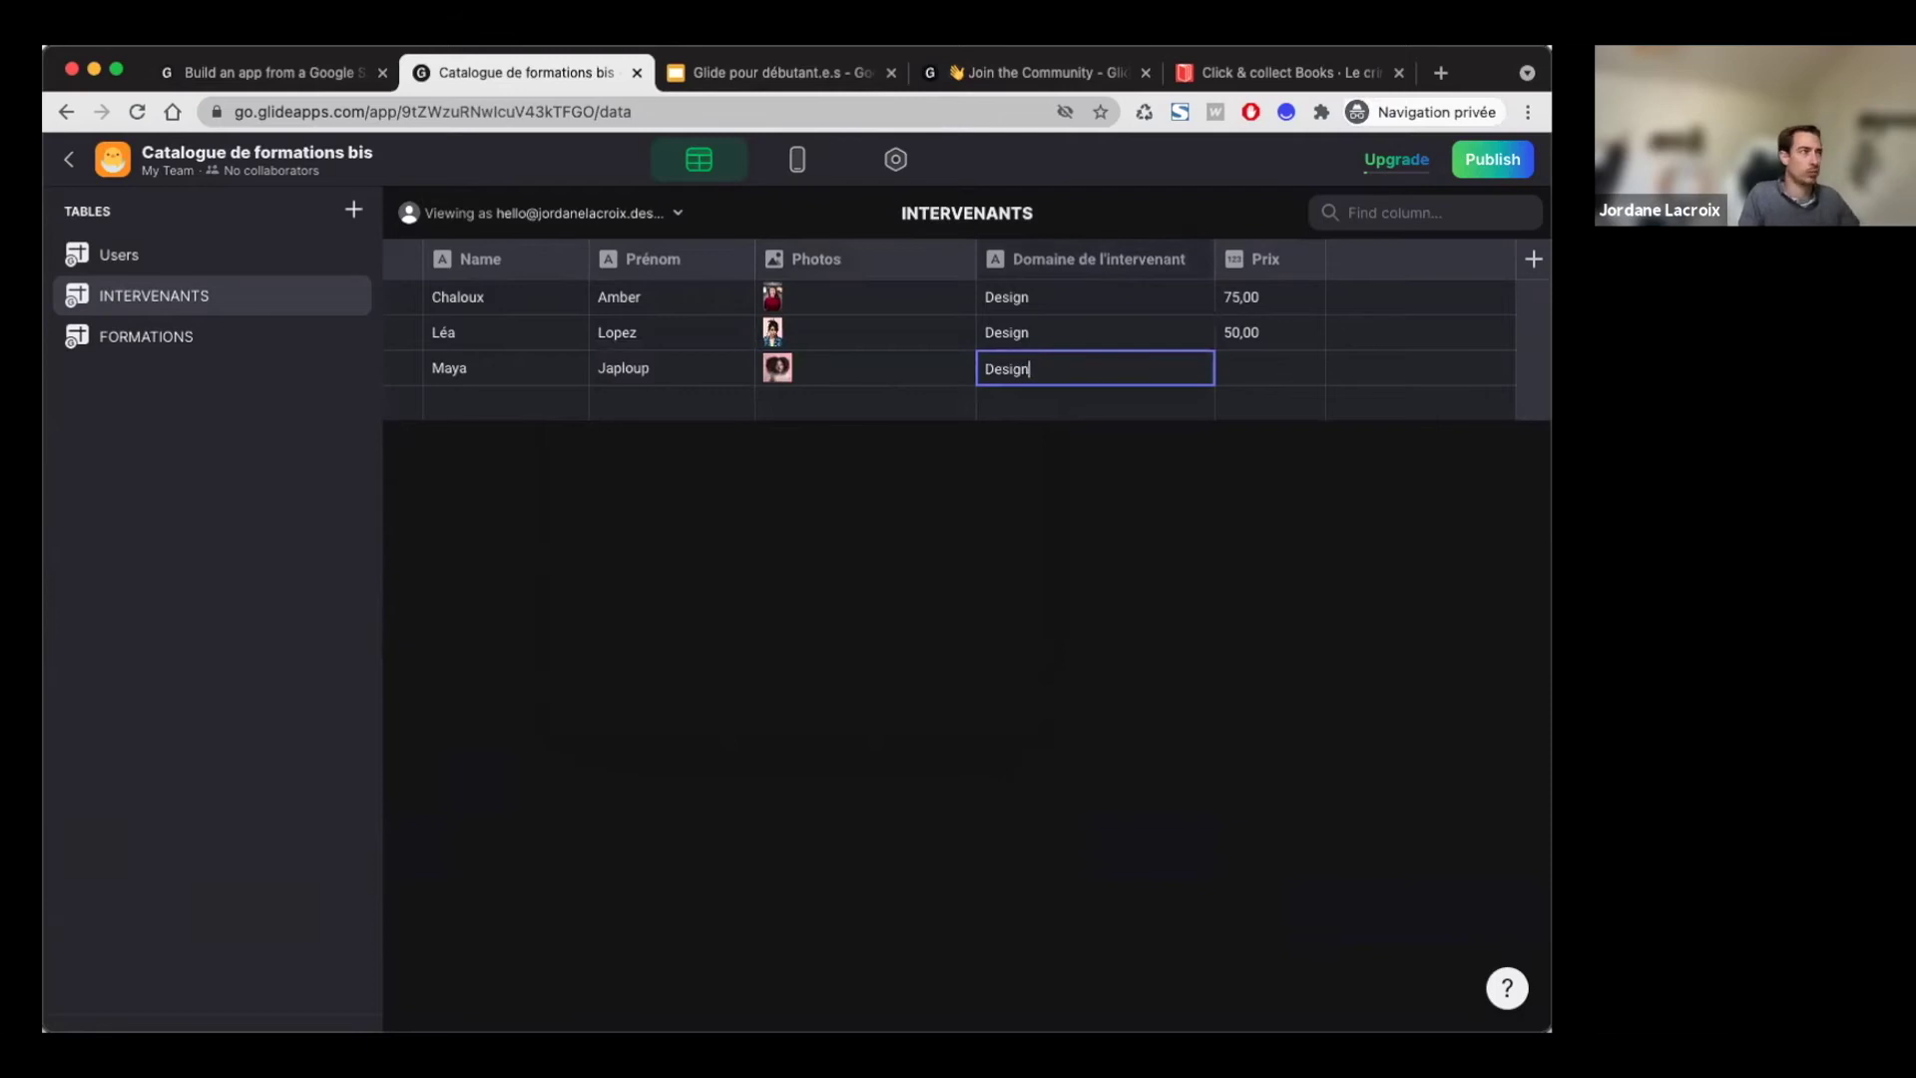
pyautogui.press('Return')
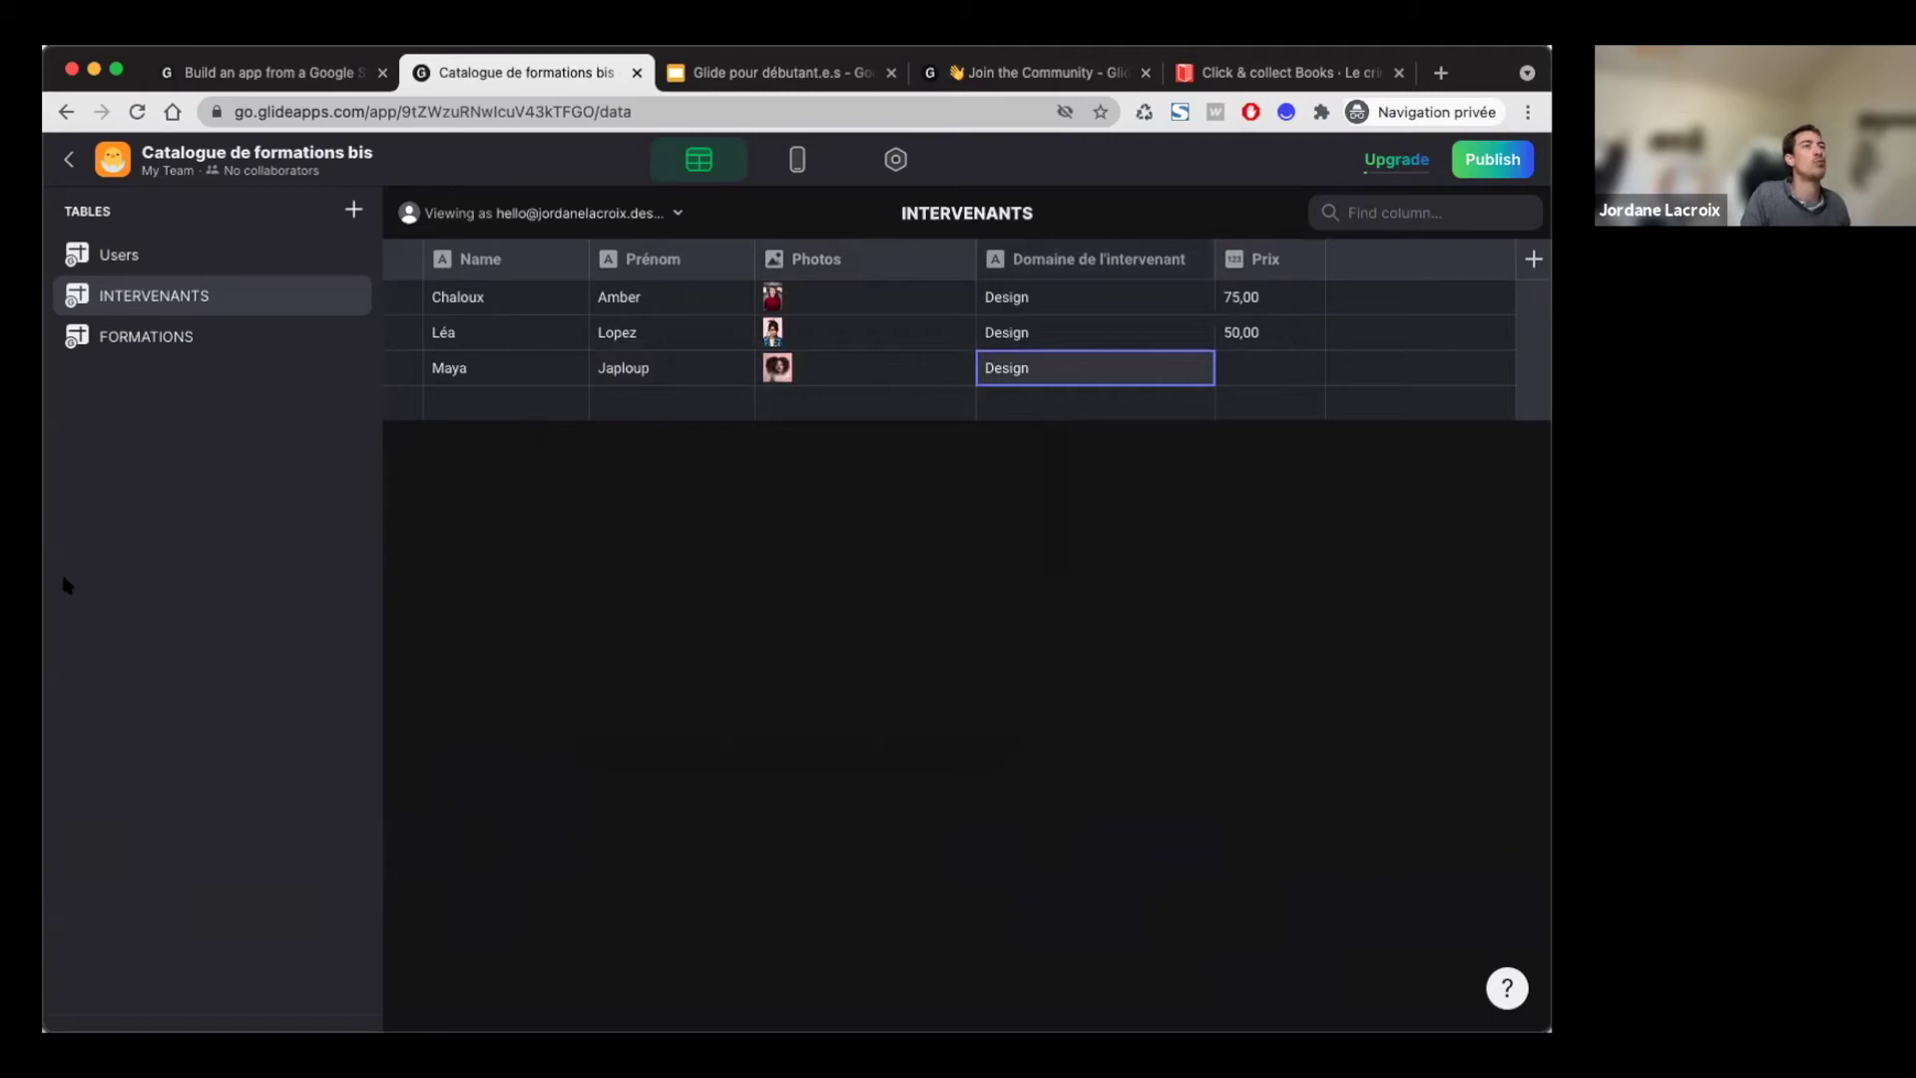
pyautogui.click(1356, 572)
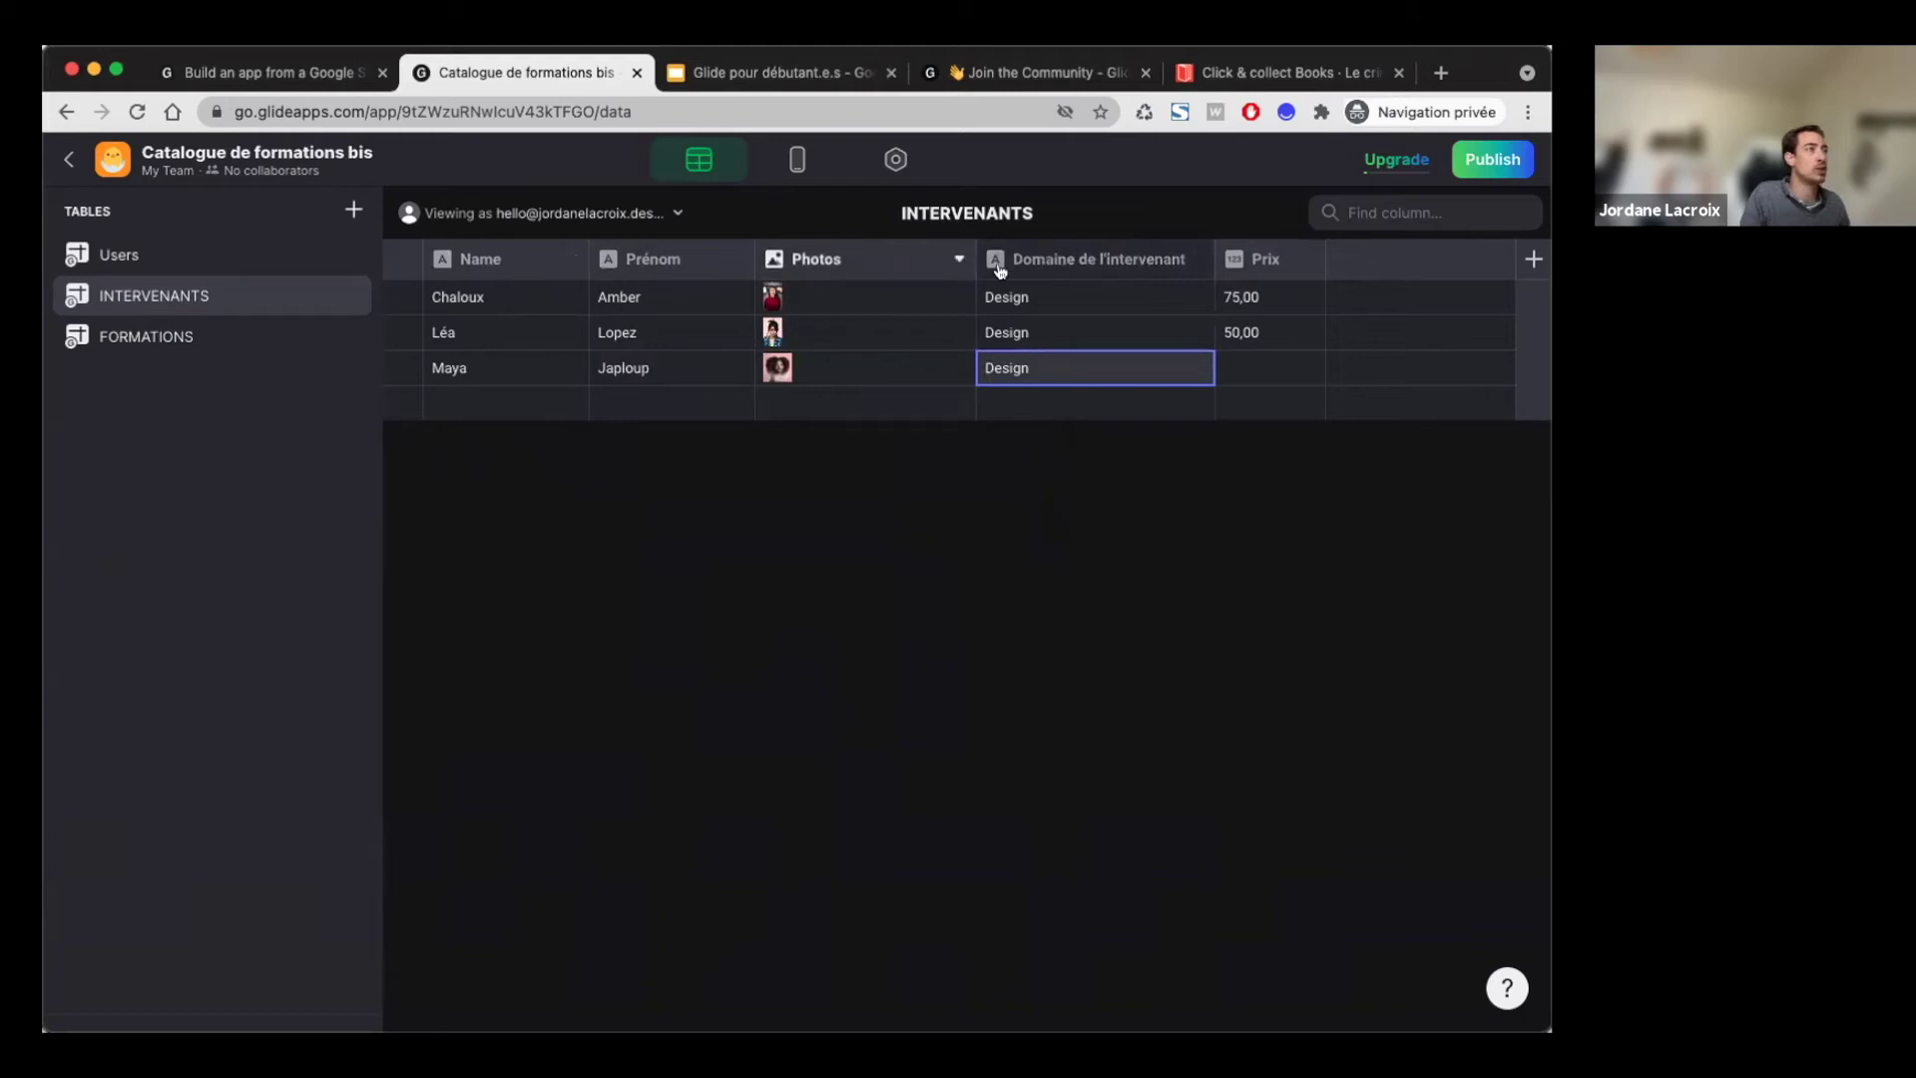
pyautogui.moveTo(1043, 261); pyautogui.dragTo(1215, 307)
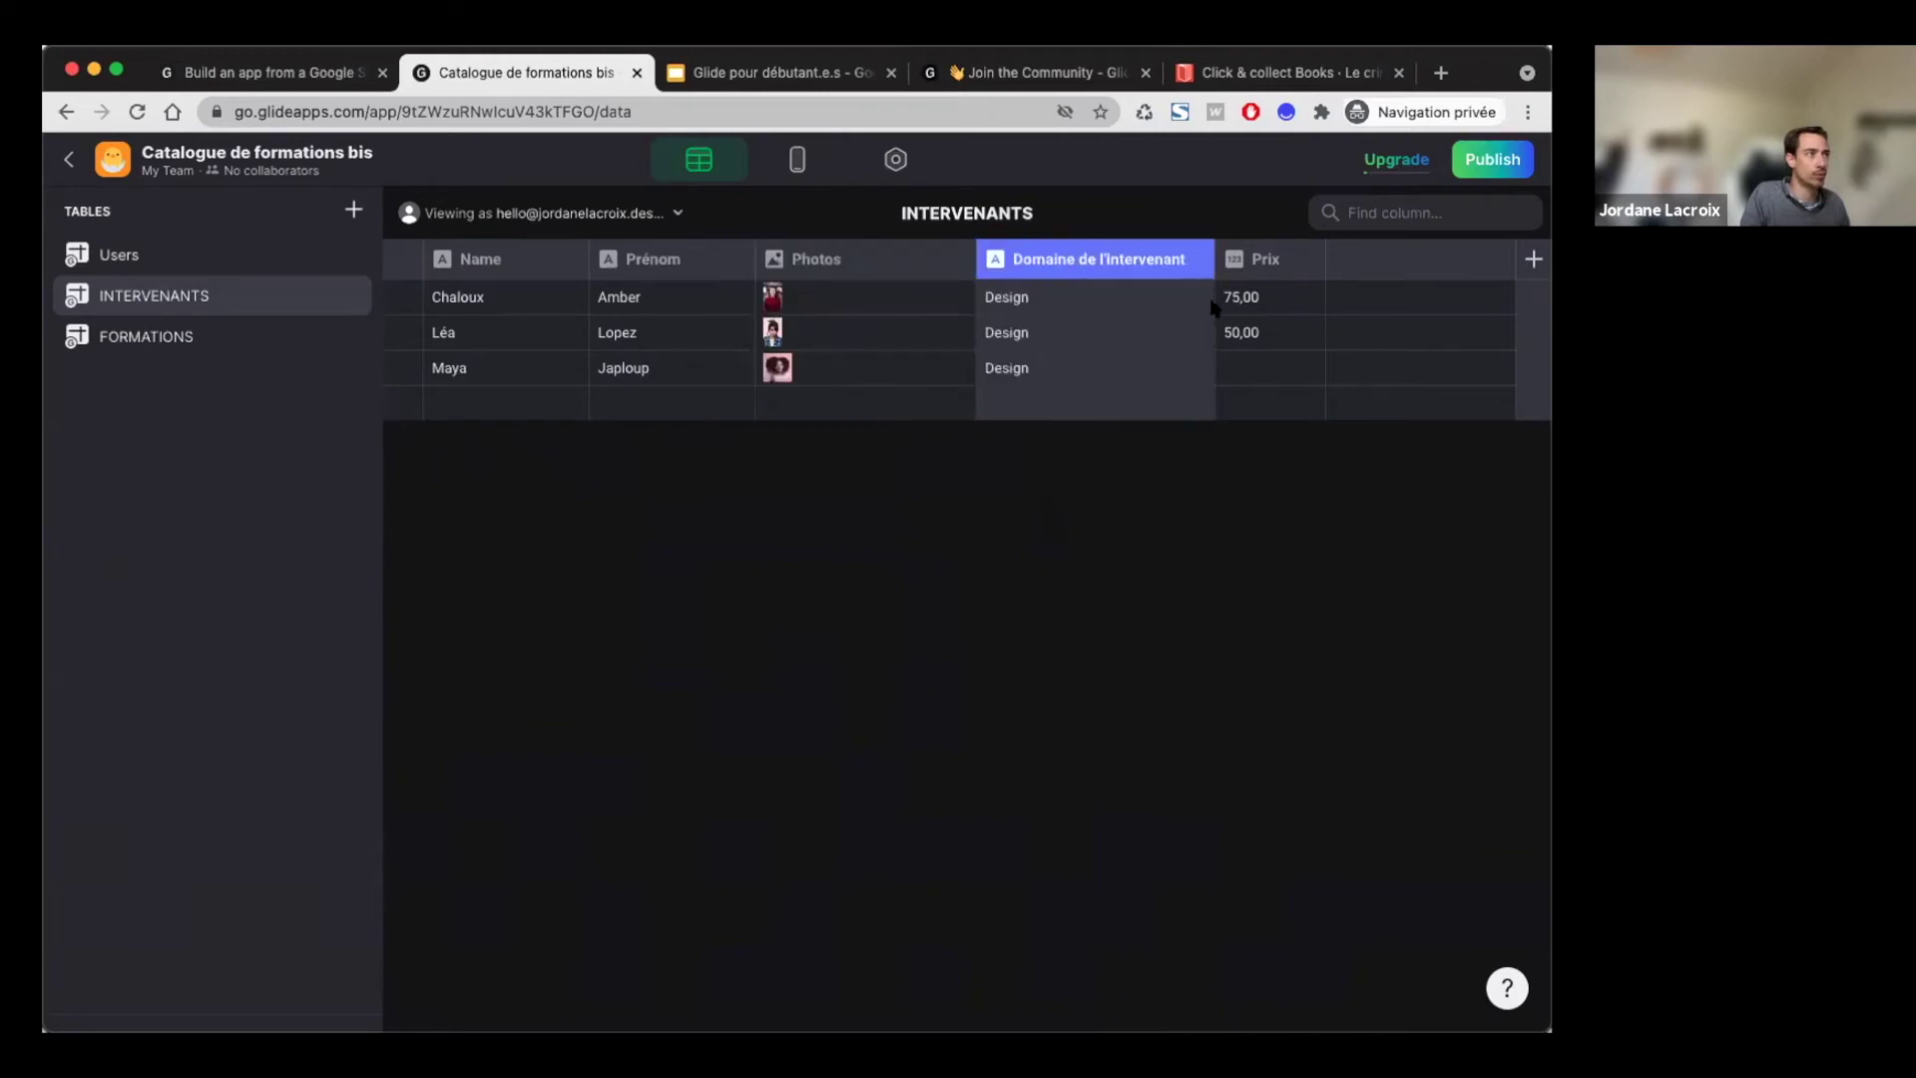
pyautogui.click(165, 344)
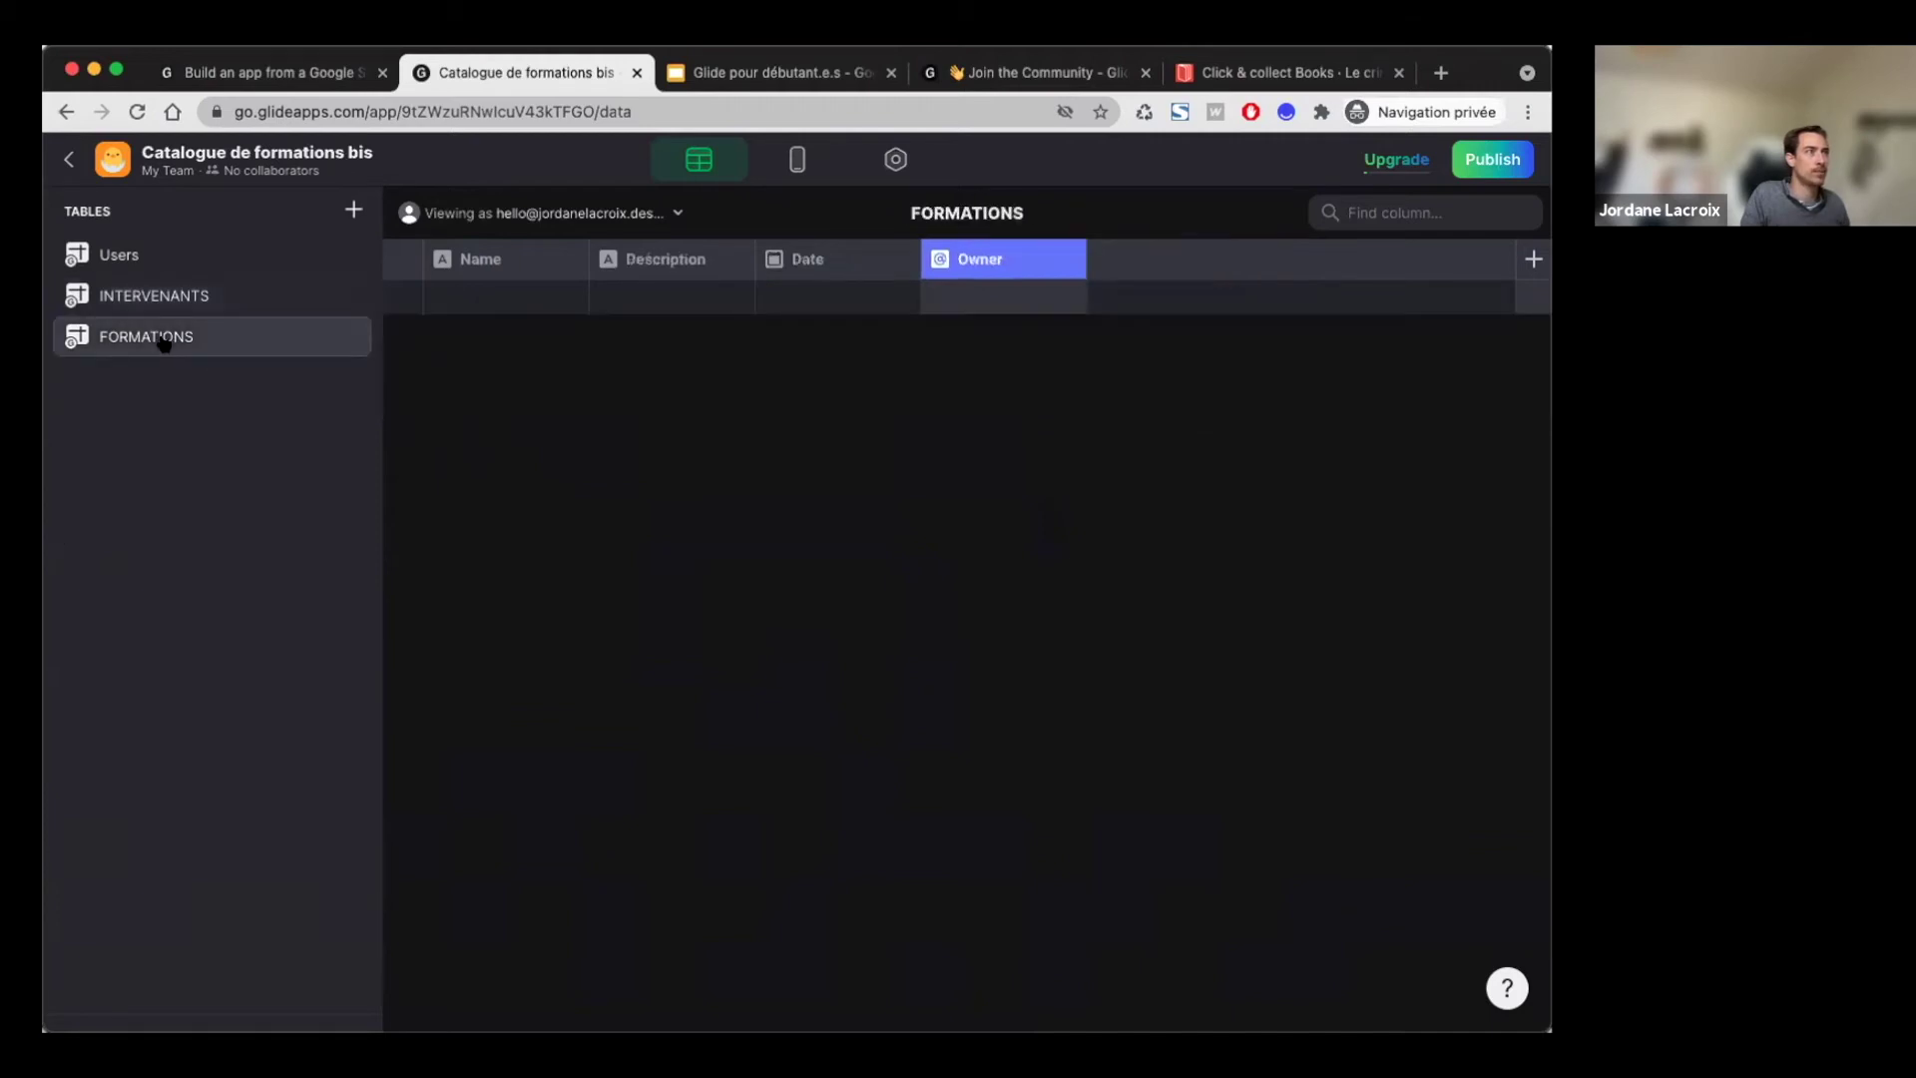
pyautogui.click(30, 500)
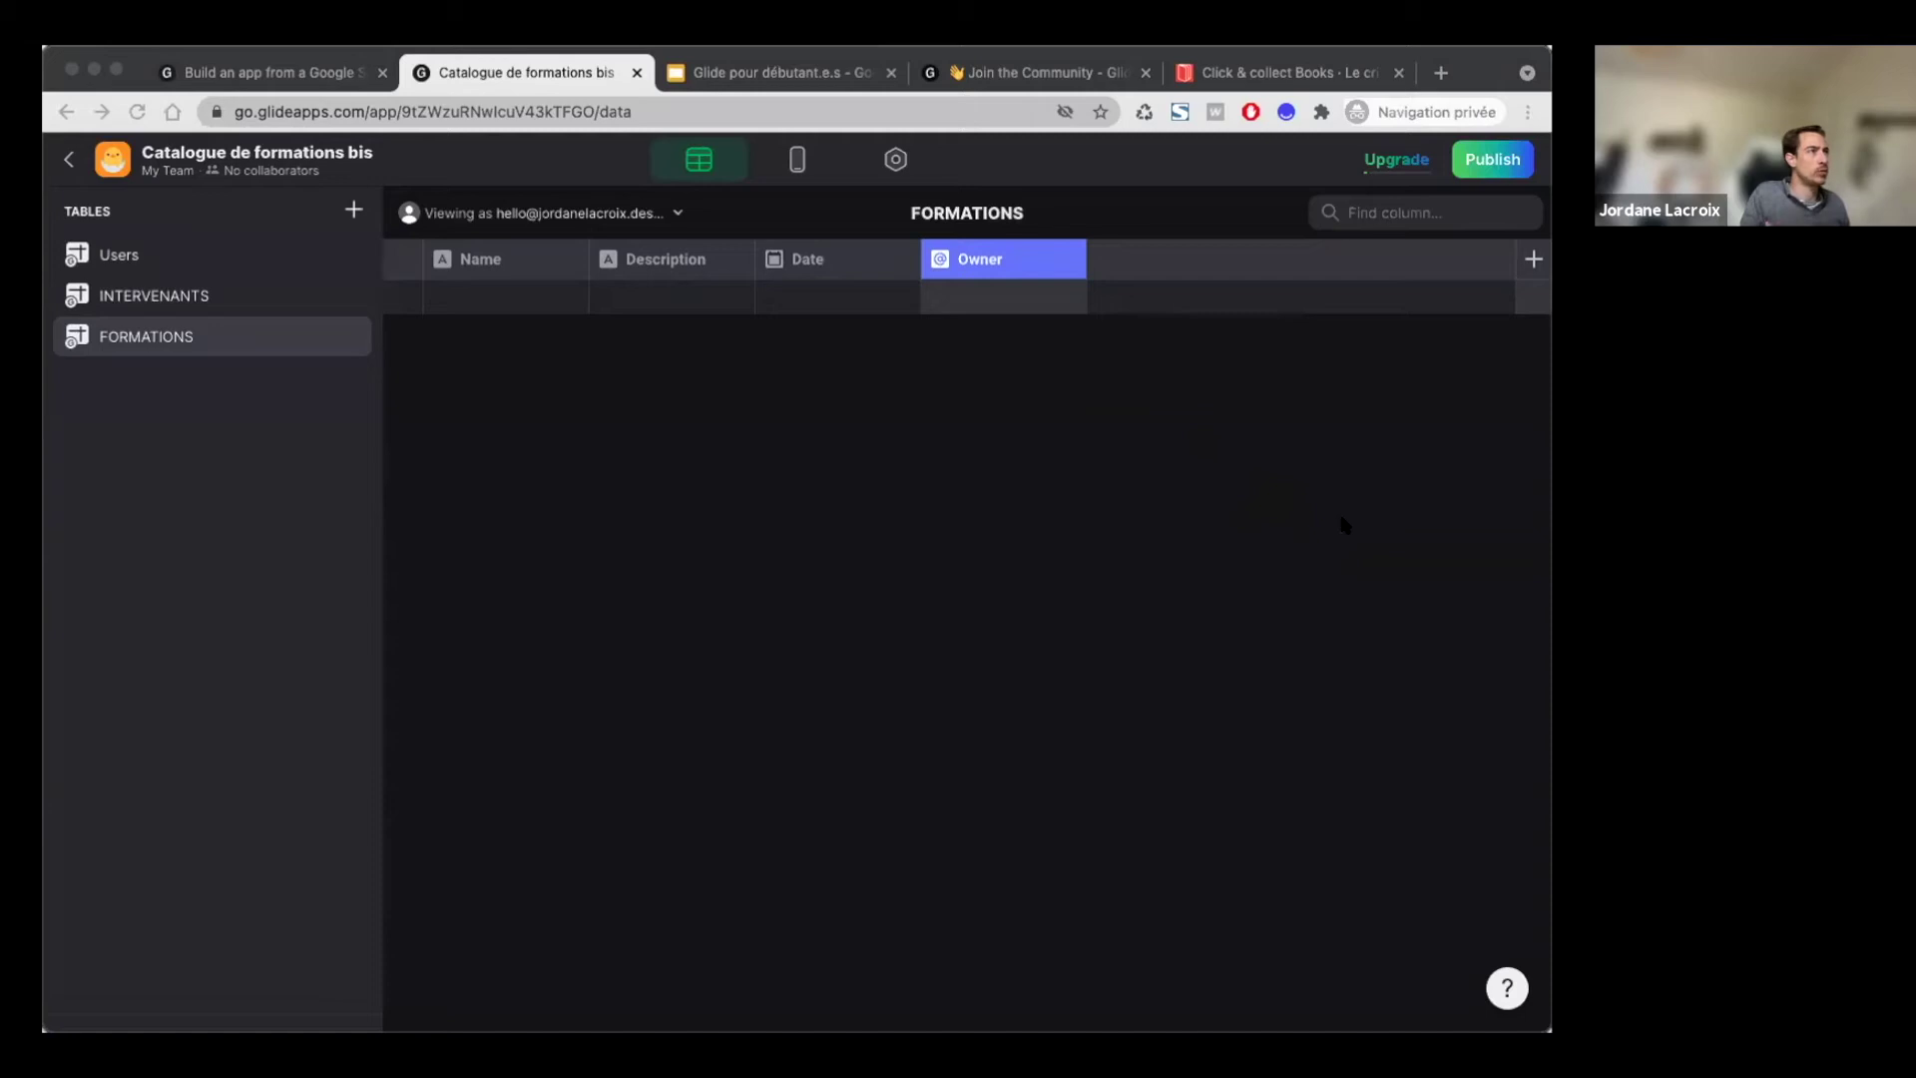
pyautogui.click(1264, 463)
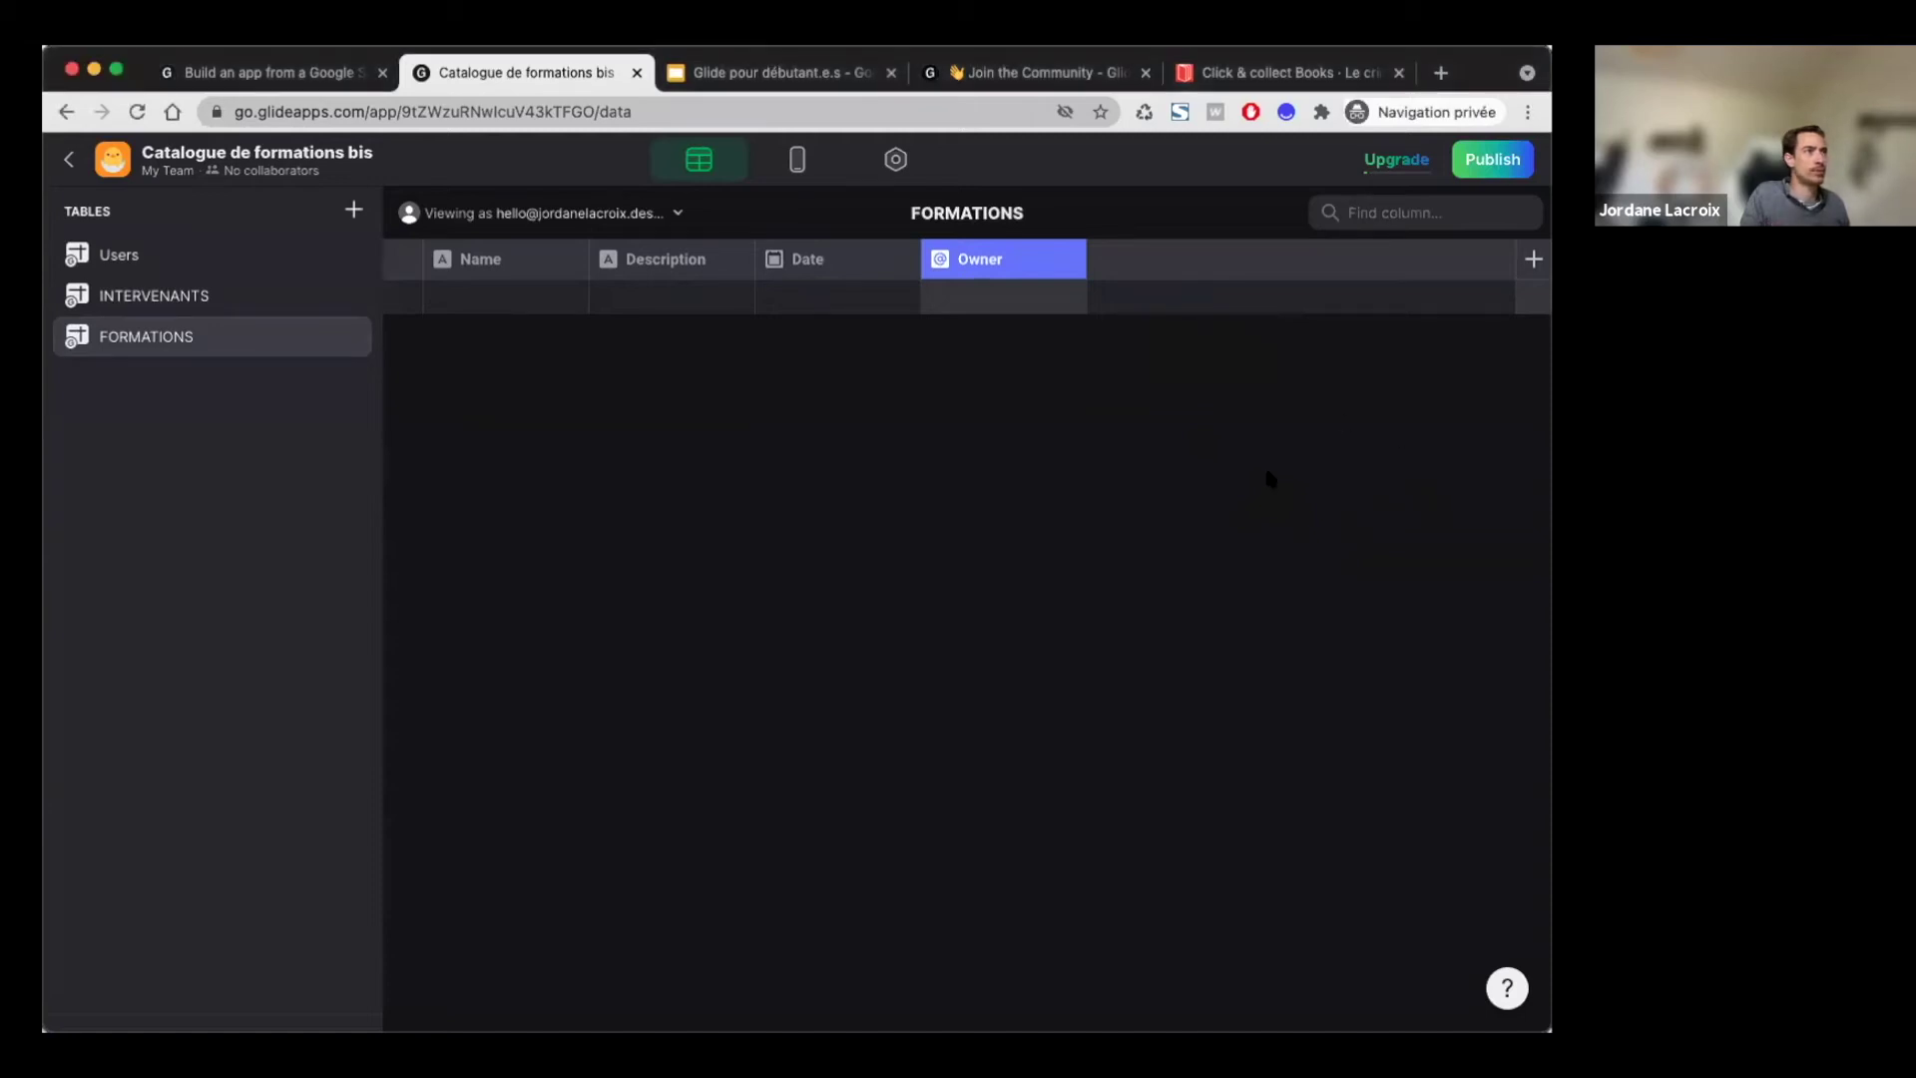
pyautogui.click(464, 293)
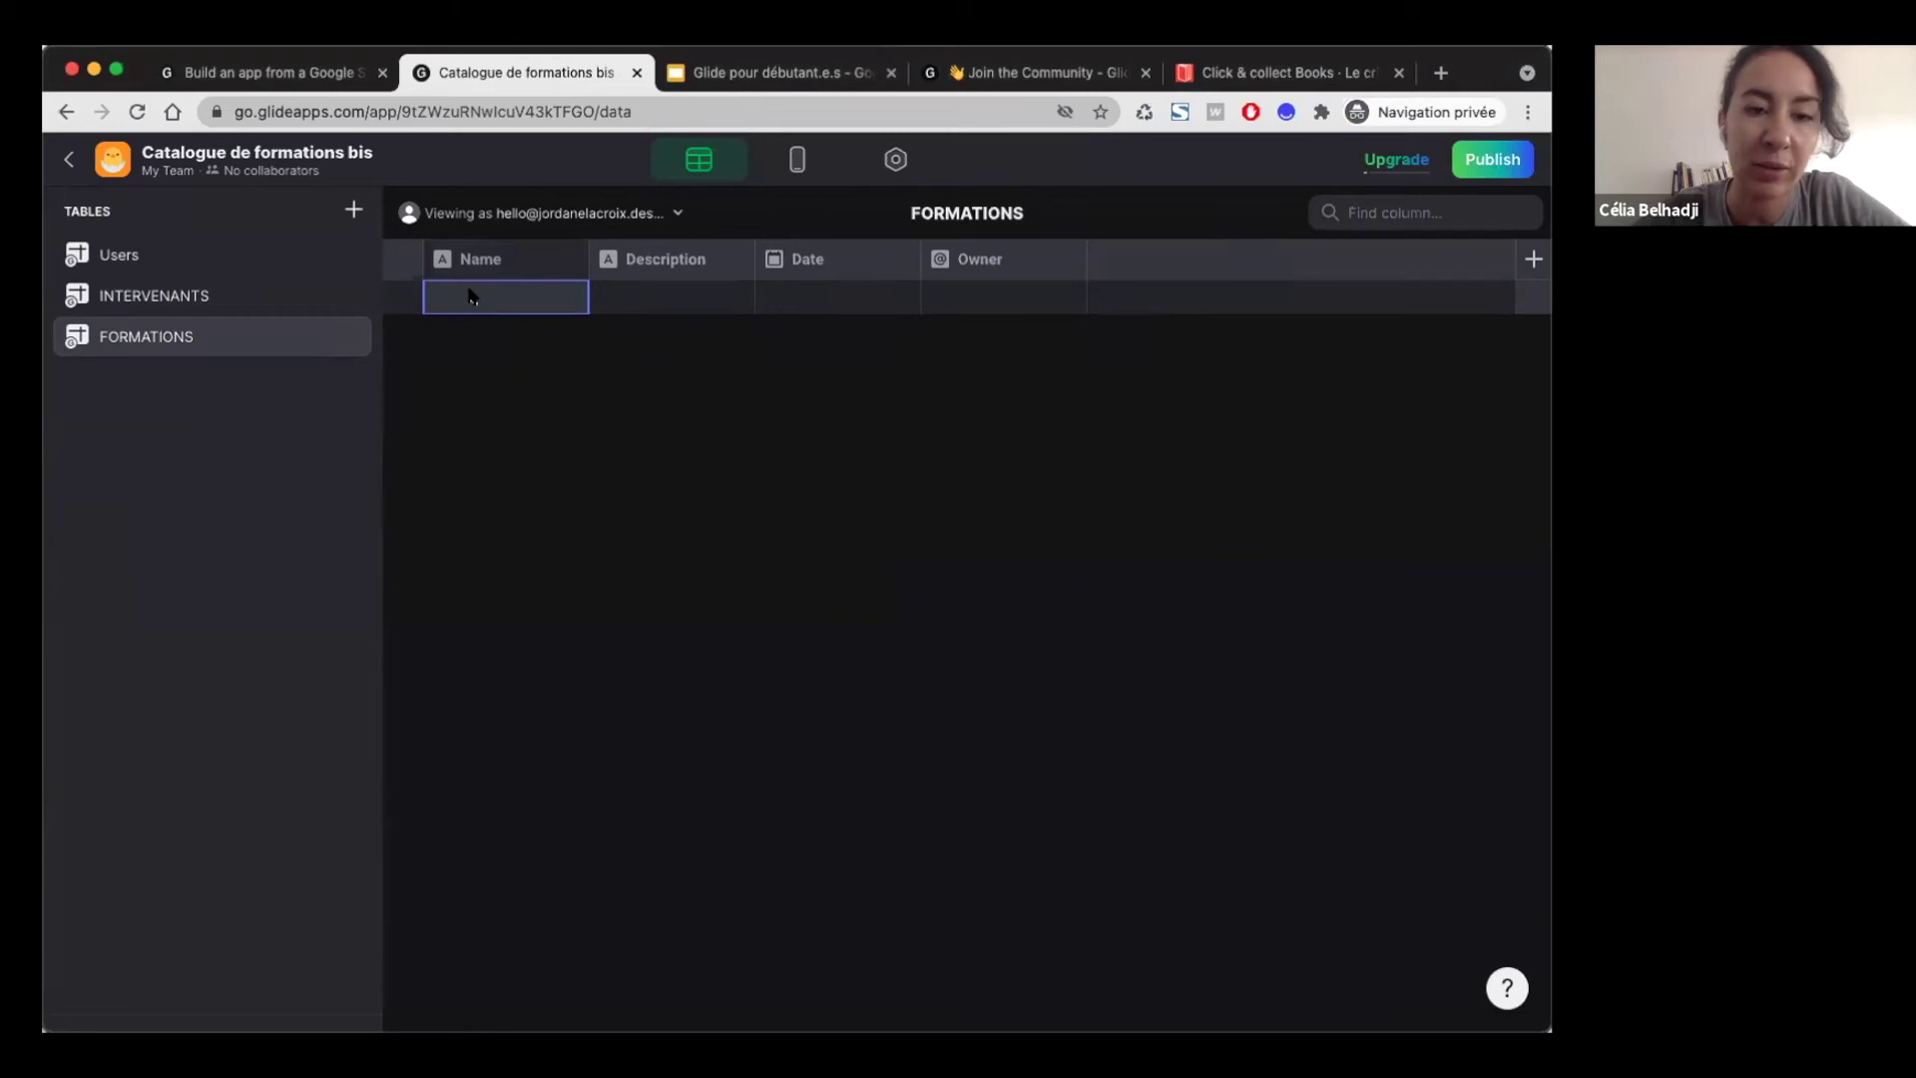
# Step: Look up all uses of the Photos column in the INTERVENANTS table and view the Name column's options
pyautogui.click(189, 296)
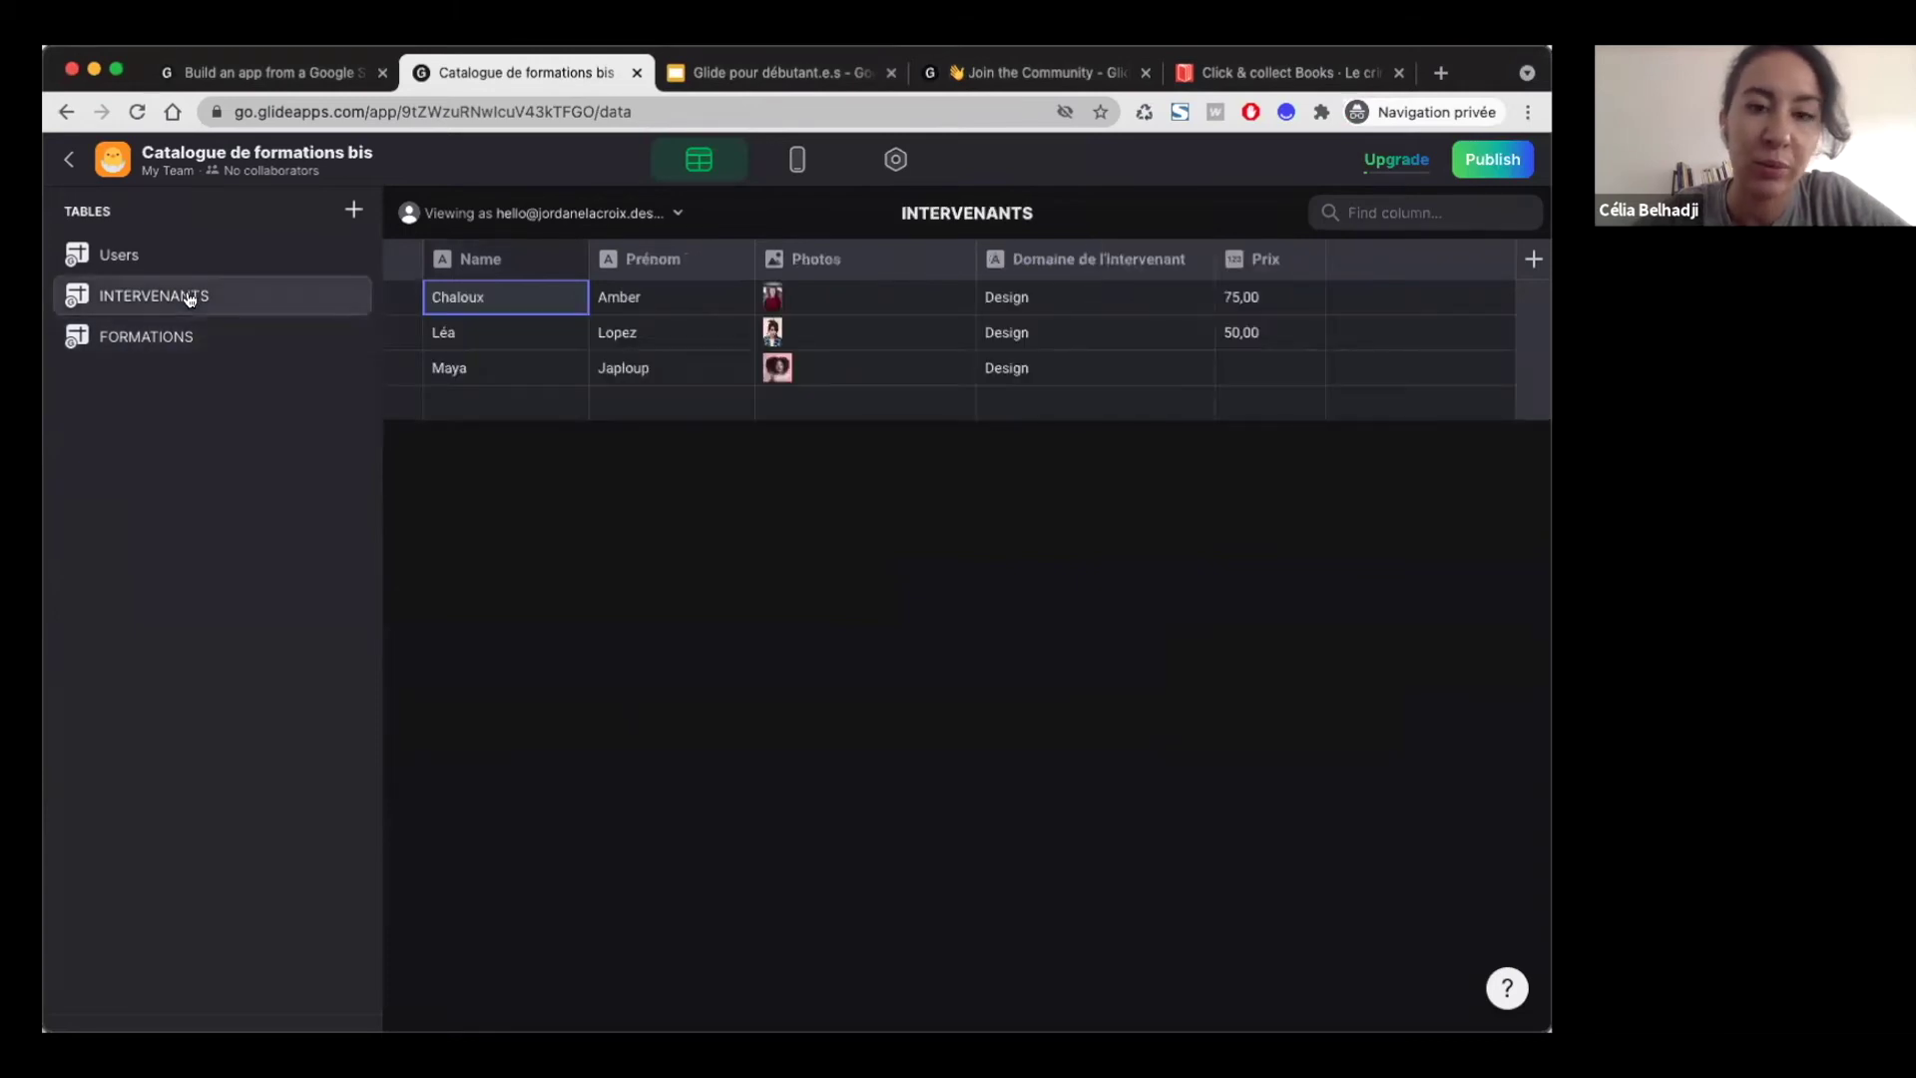
pyautogui.click(926, 271)
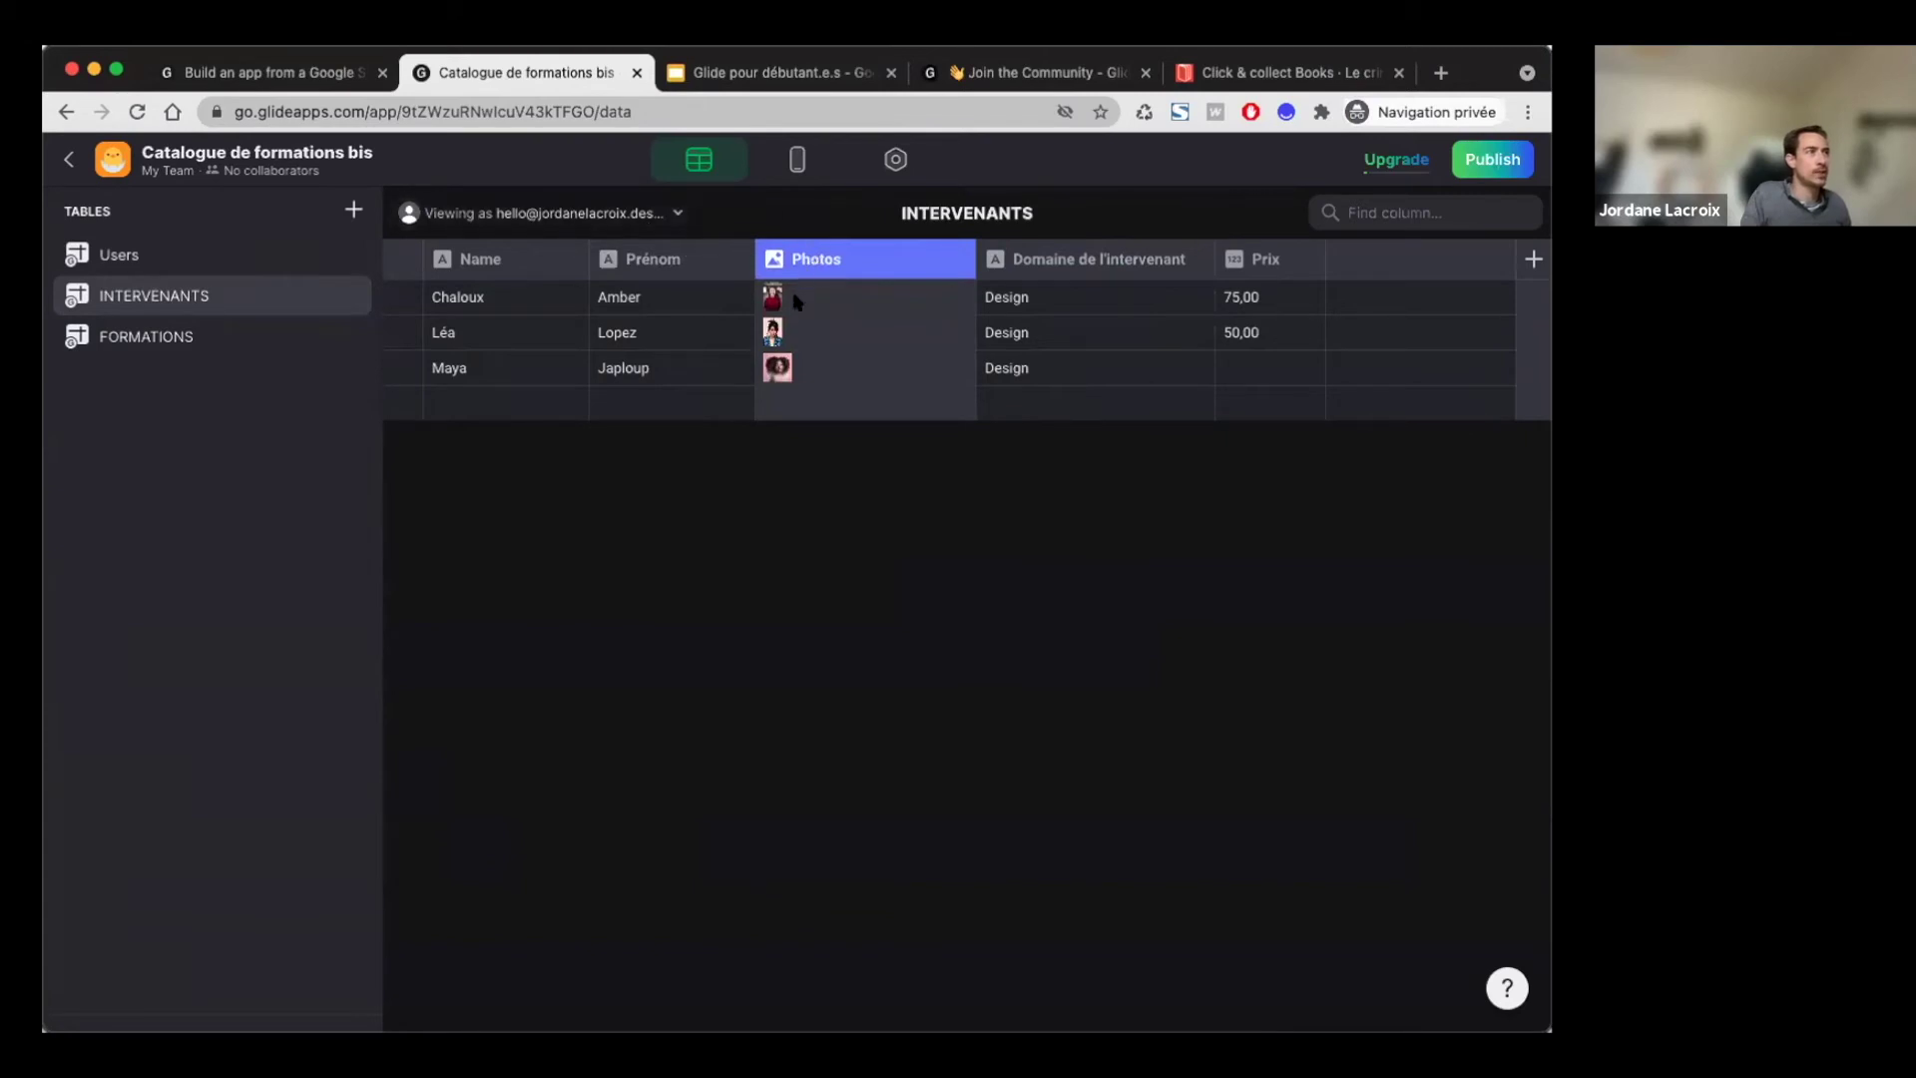
pyautogui.click(961, 257)
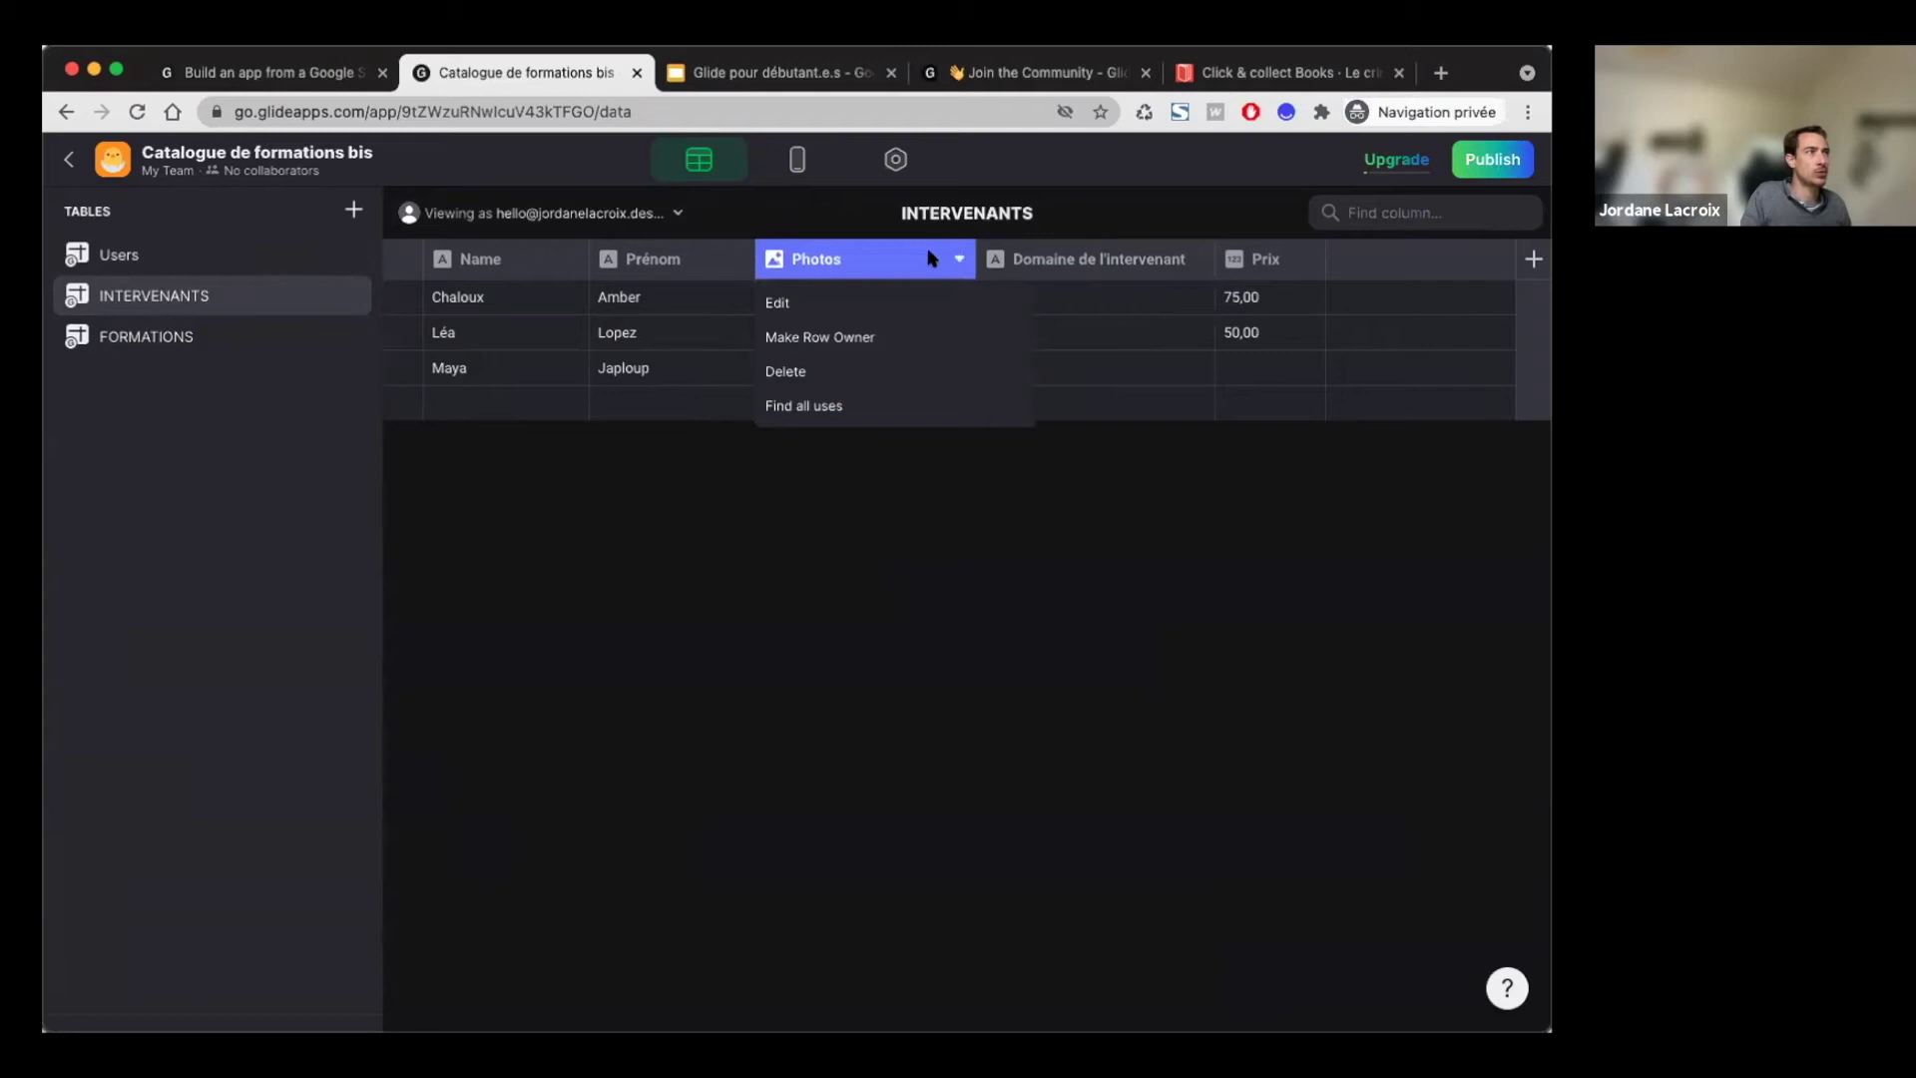
pyautogui.click(855, 403)
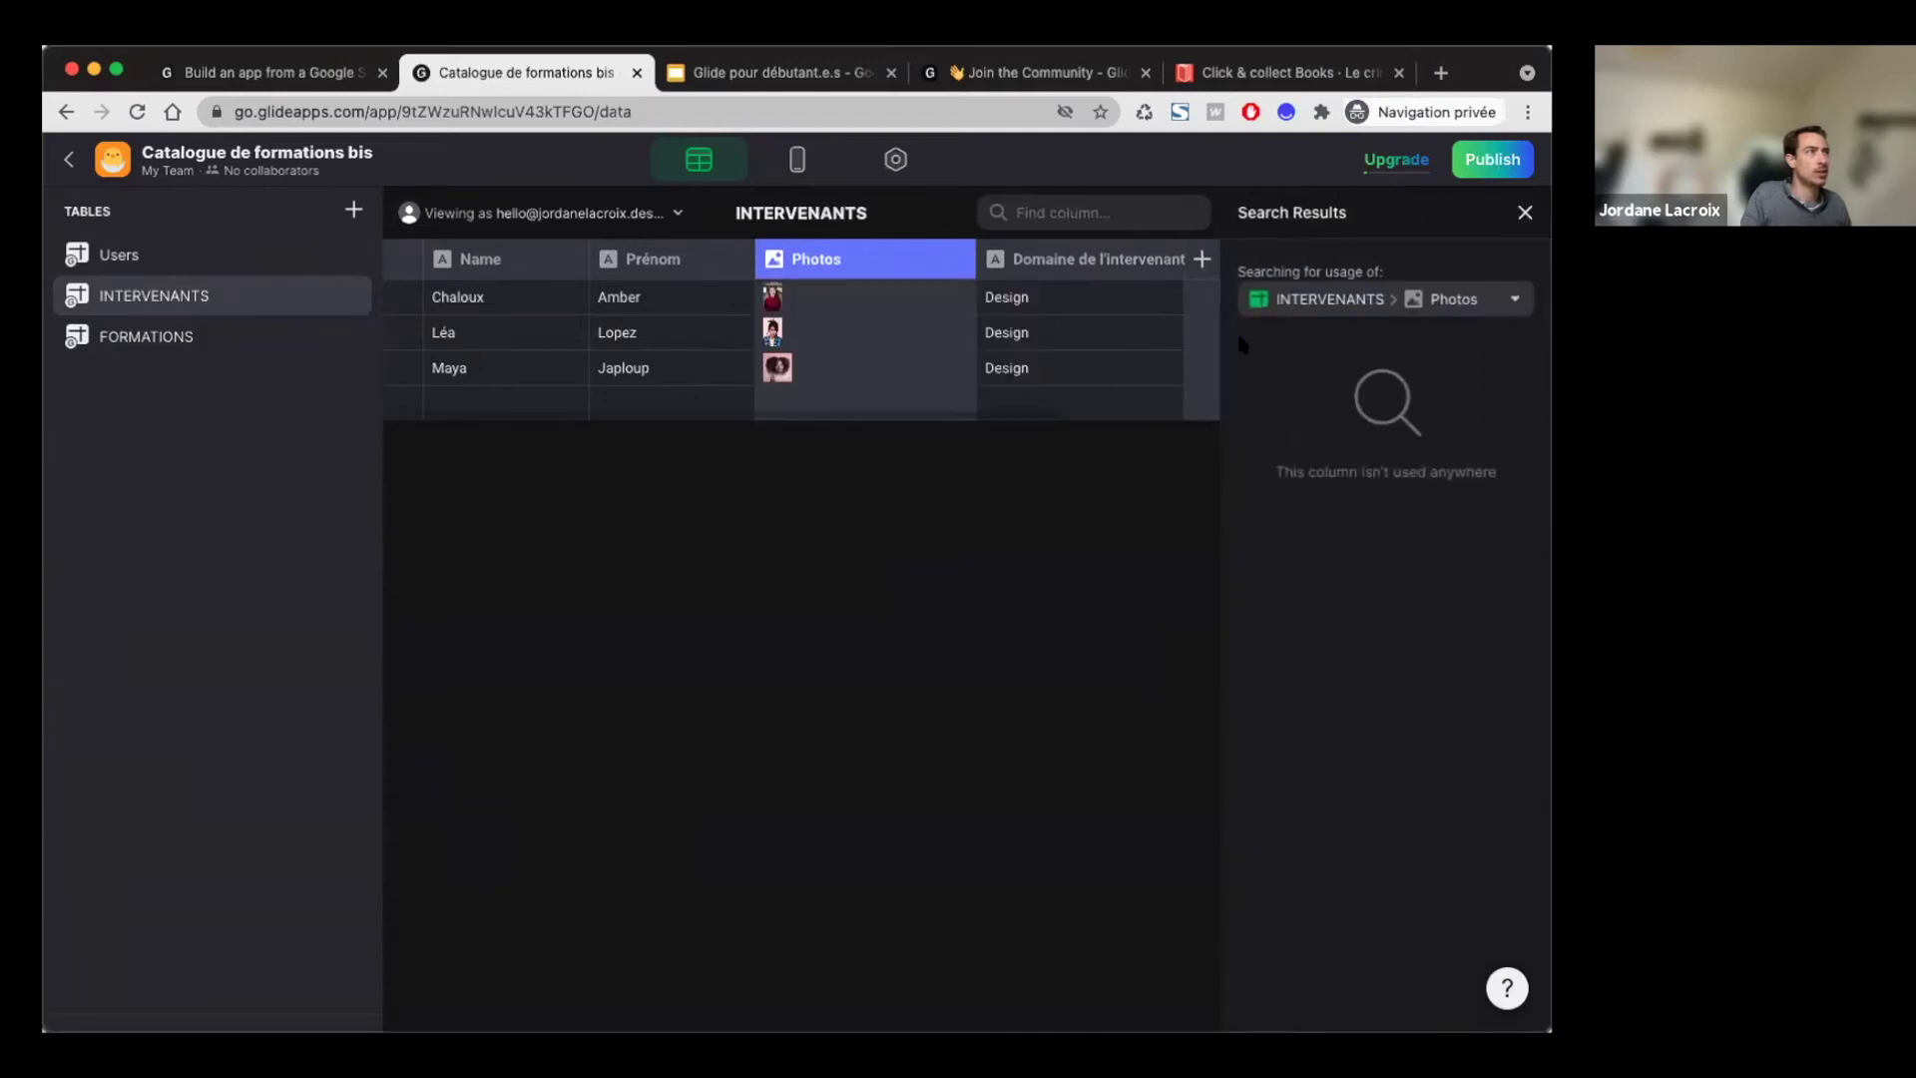
pyautogui.click(1527, 213)
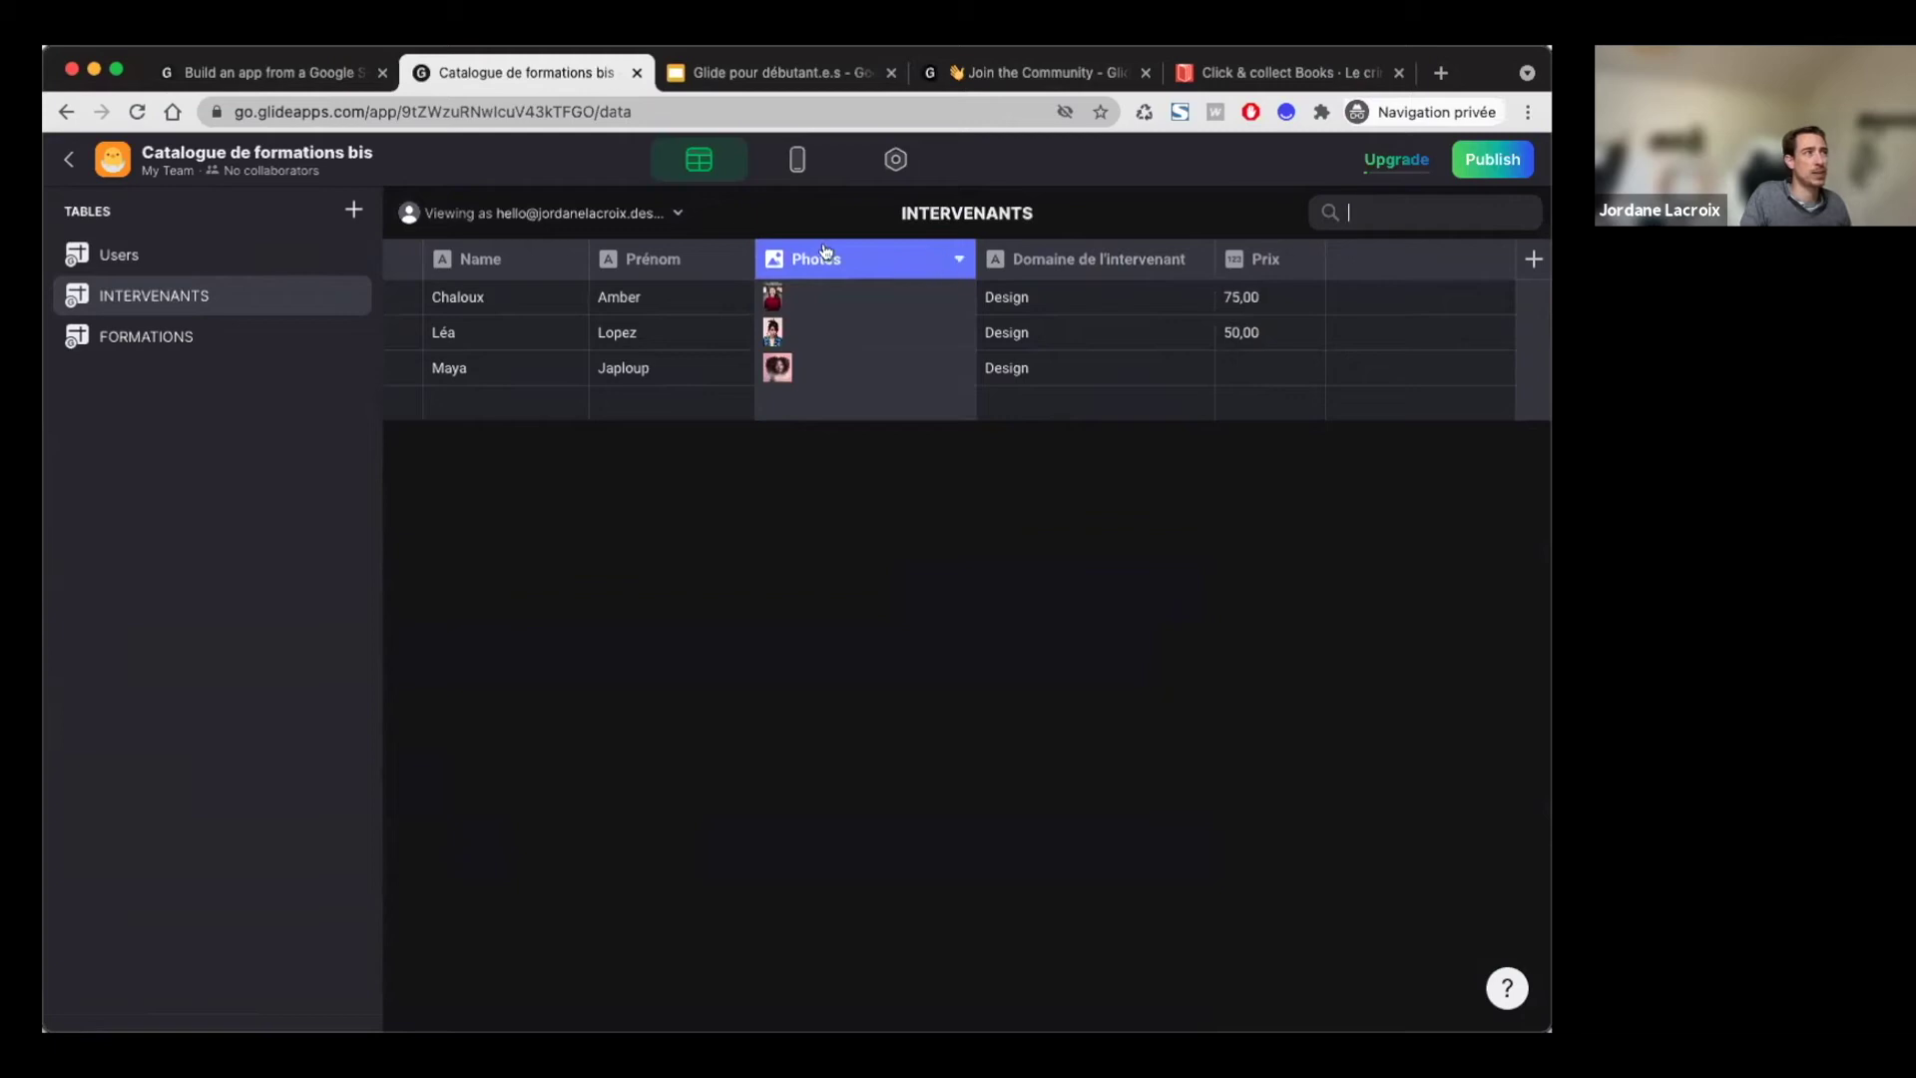
pyautogui.click(556, 259)
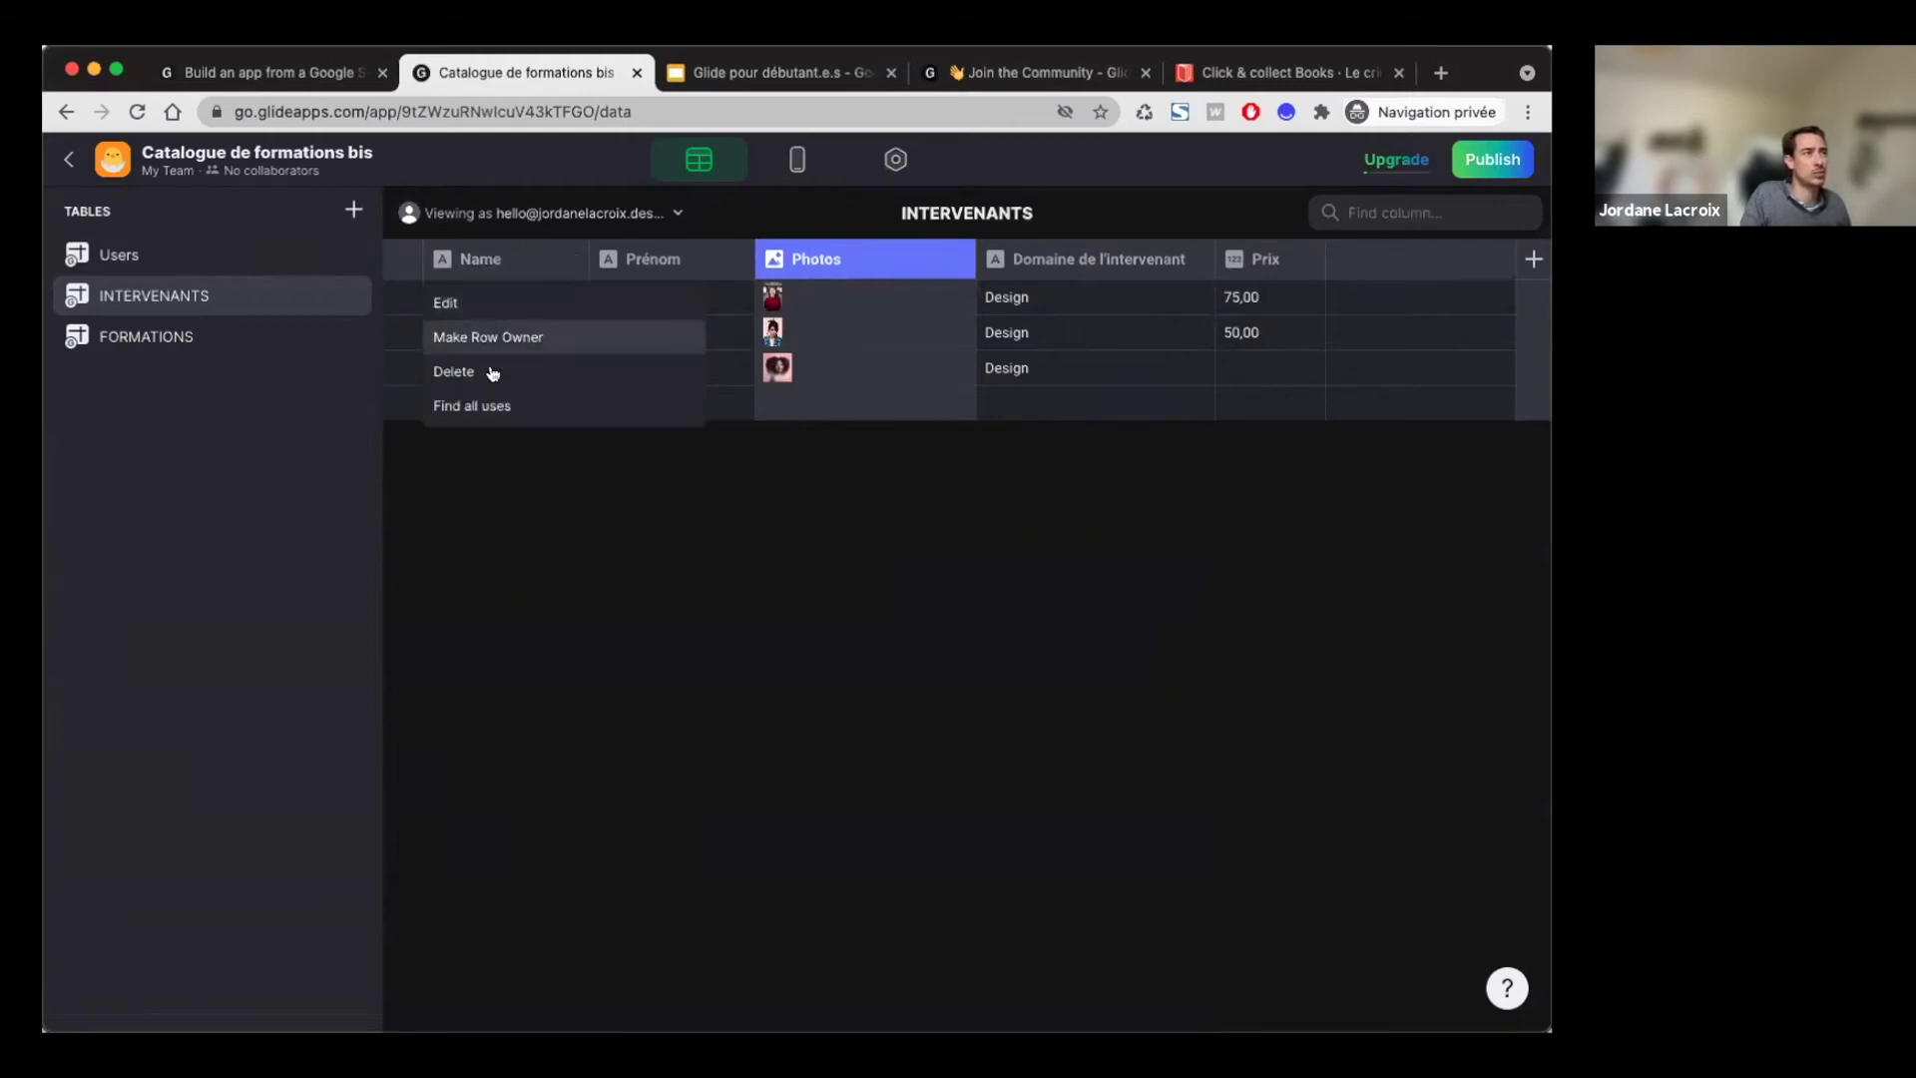
pyautogui.click(480, 484)
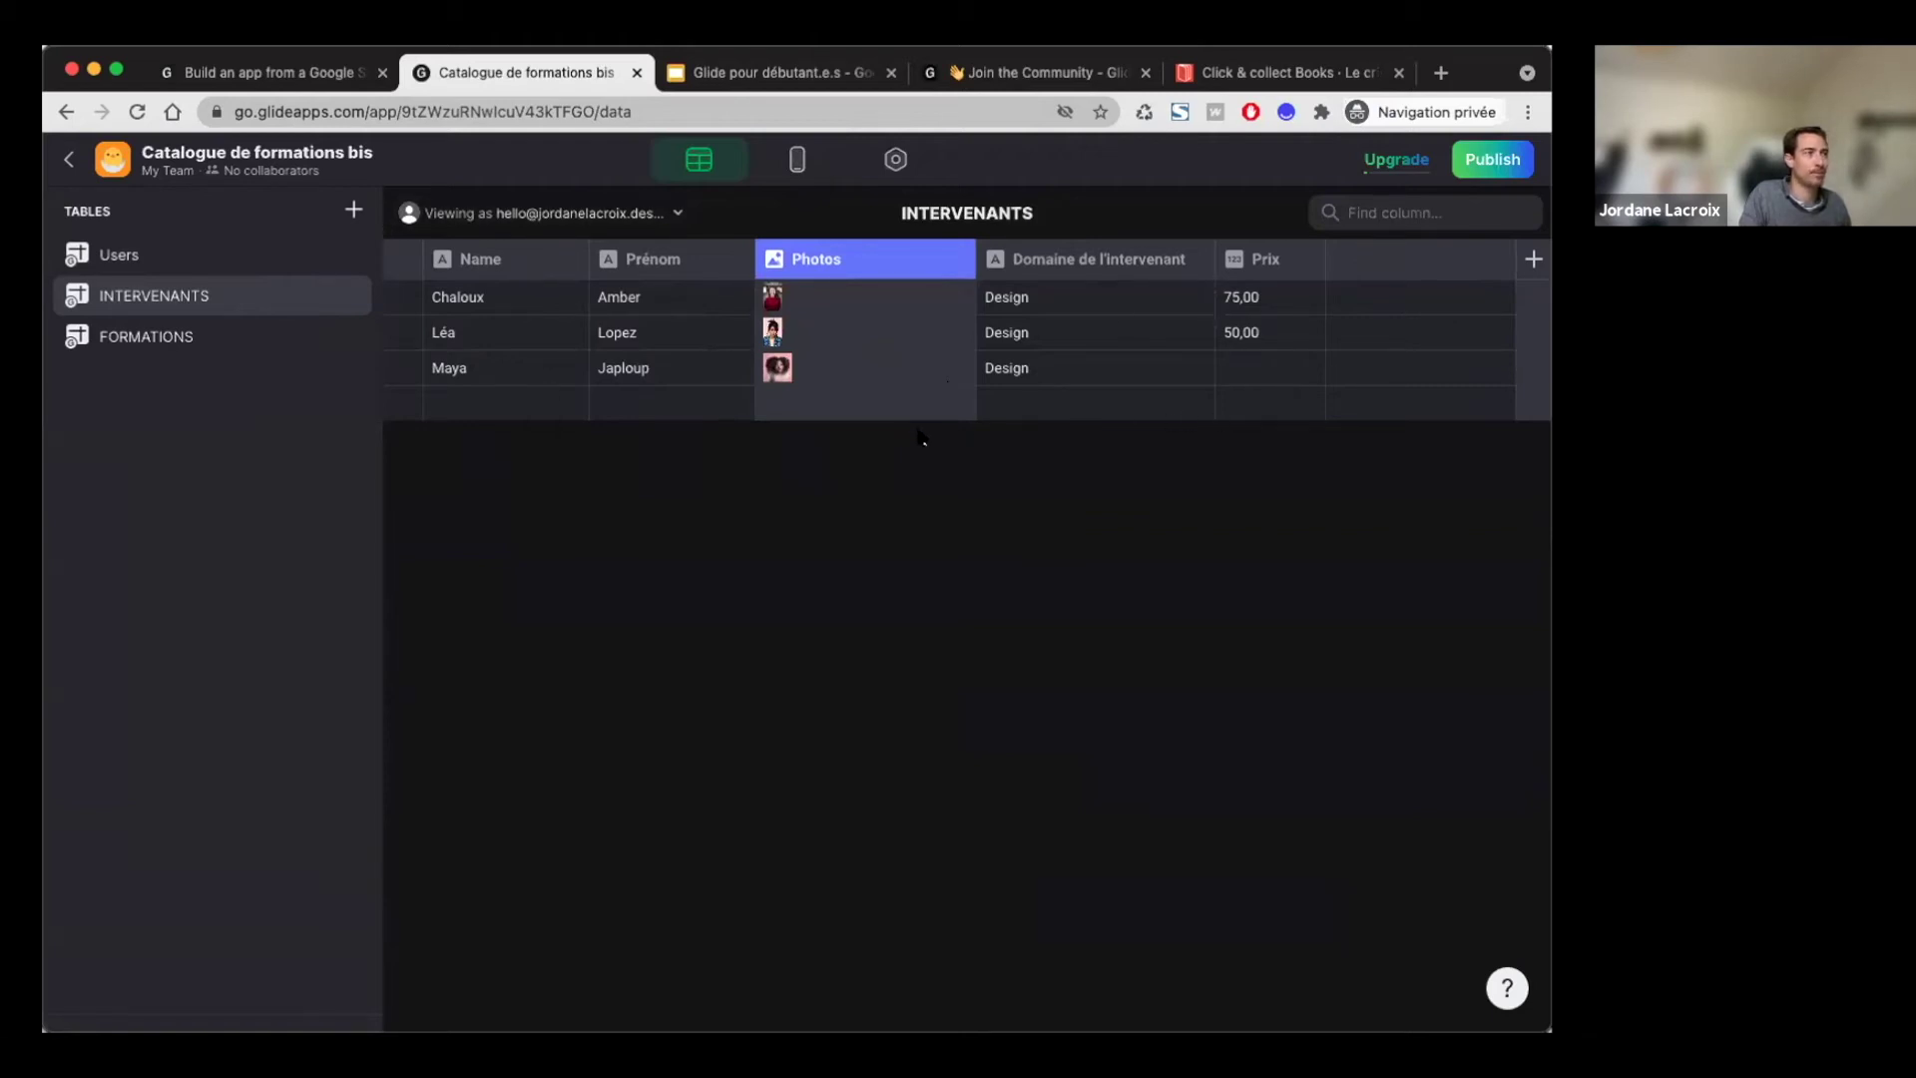
# Step: Fill the first row of the FORMATIONS table with the Name "A la rencontre de Figma" and the Description "Figma c'est top..."
pyautogui.click(190, 338)
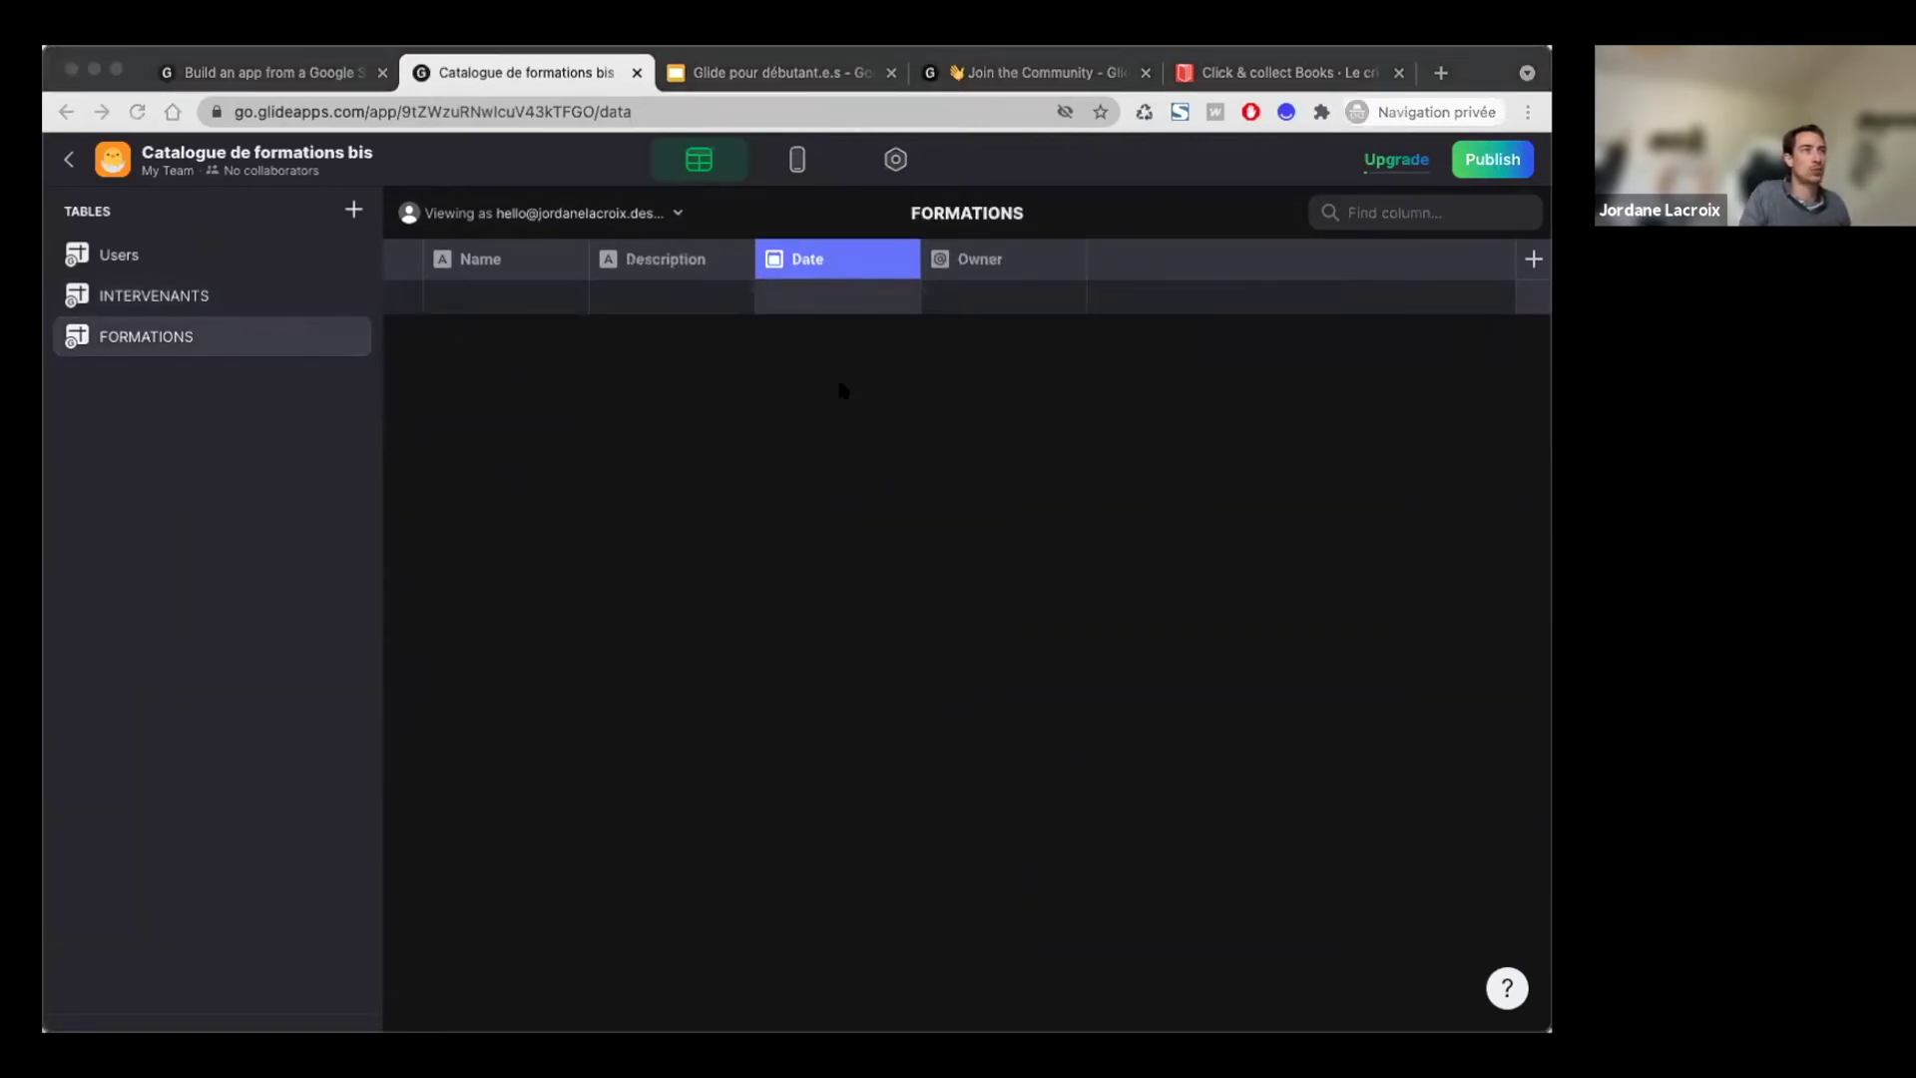
pyautogui.doubleClick(488, 303)
pyautogui.write('A la rencontre de Figma')
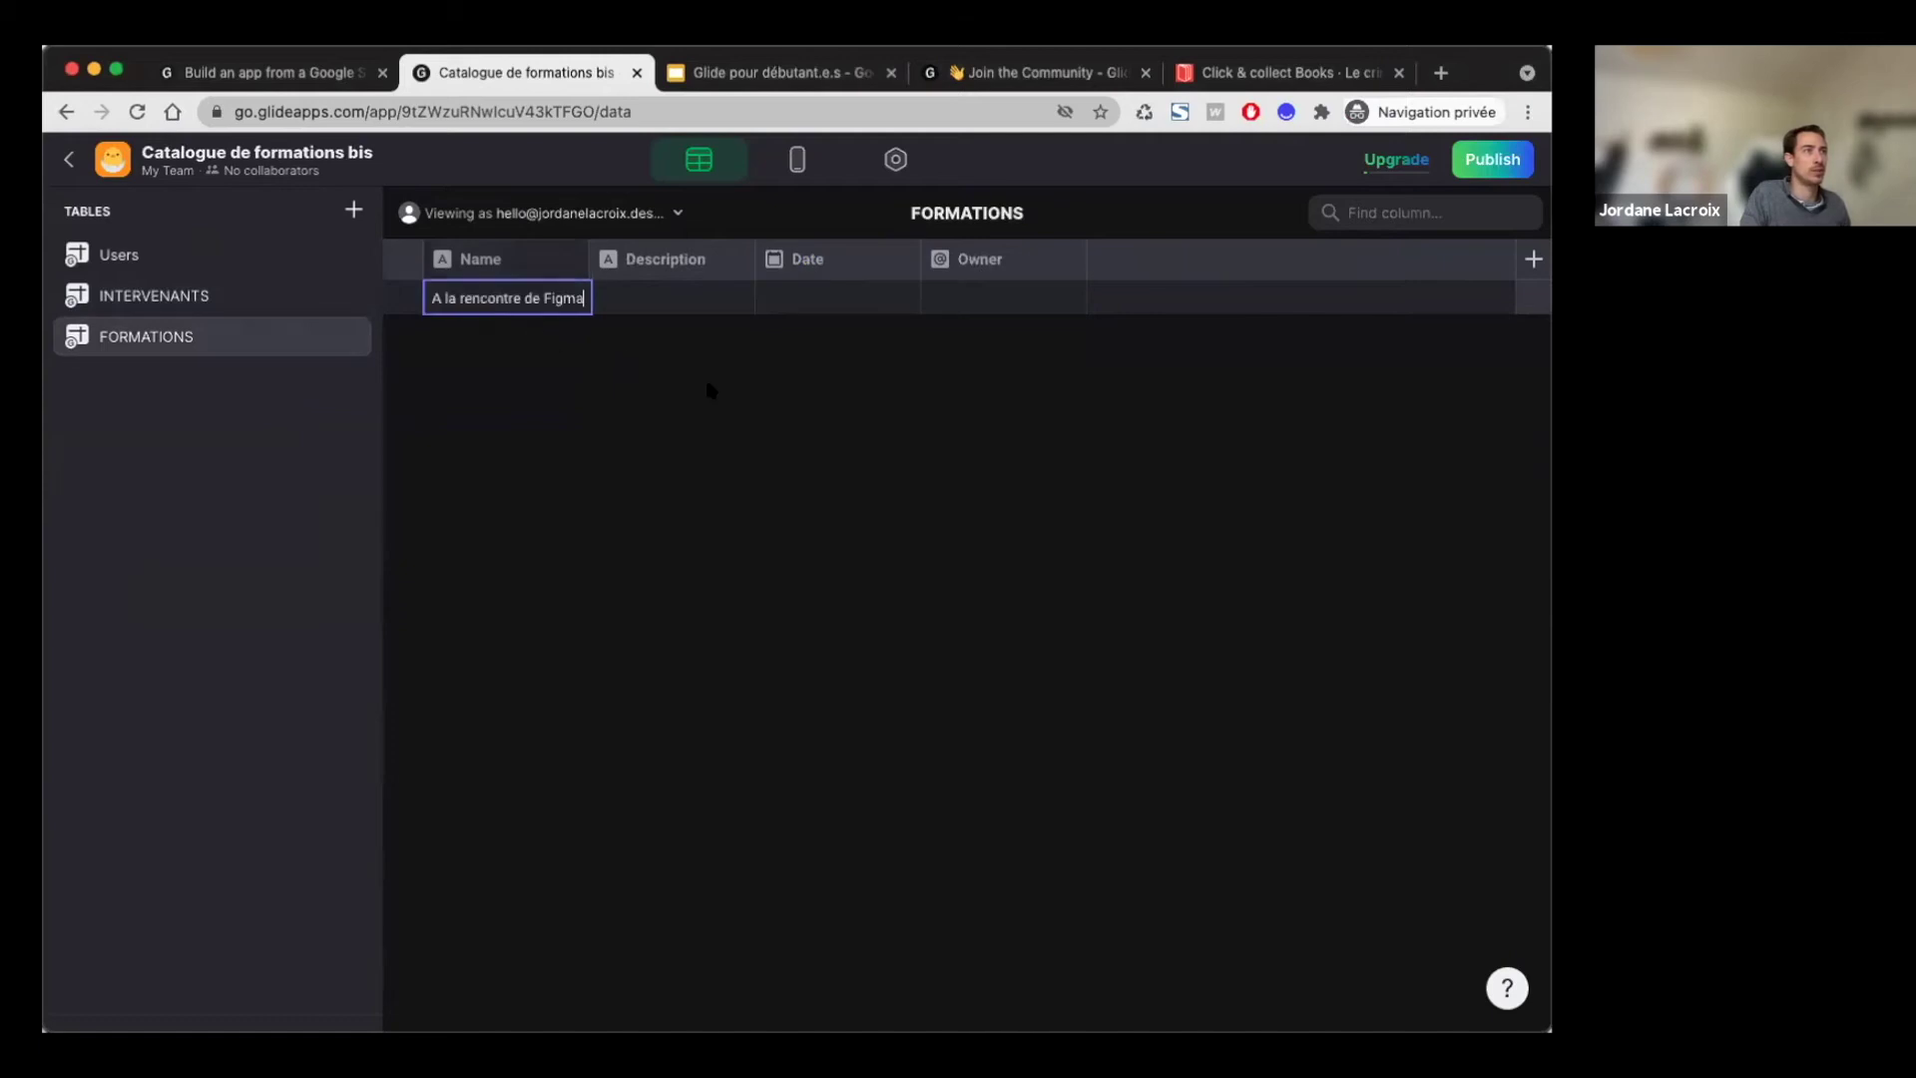
pyautogui.press('Return')
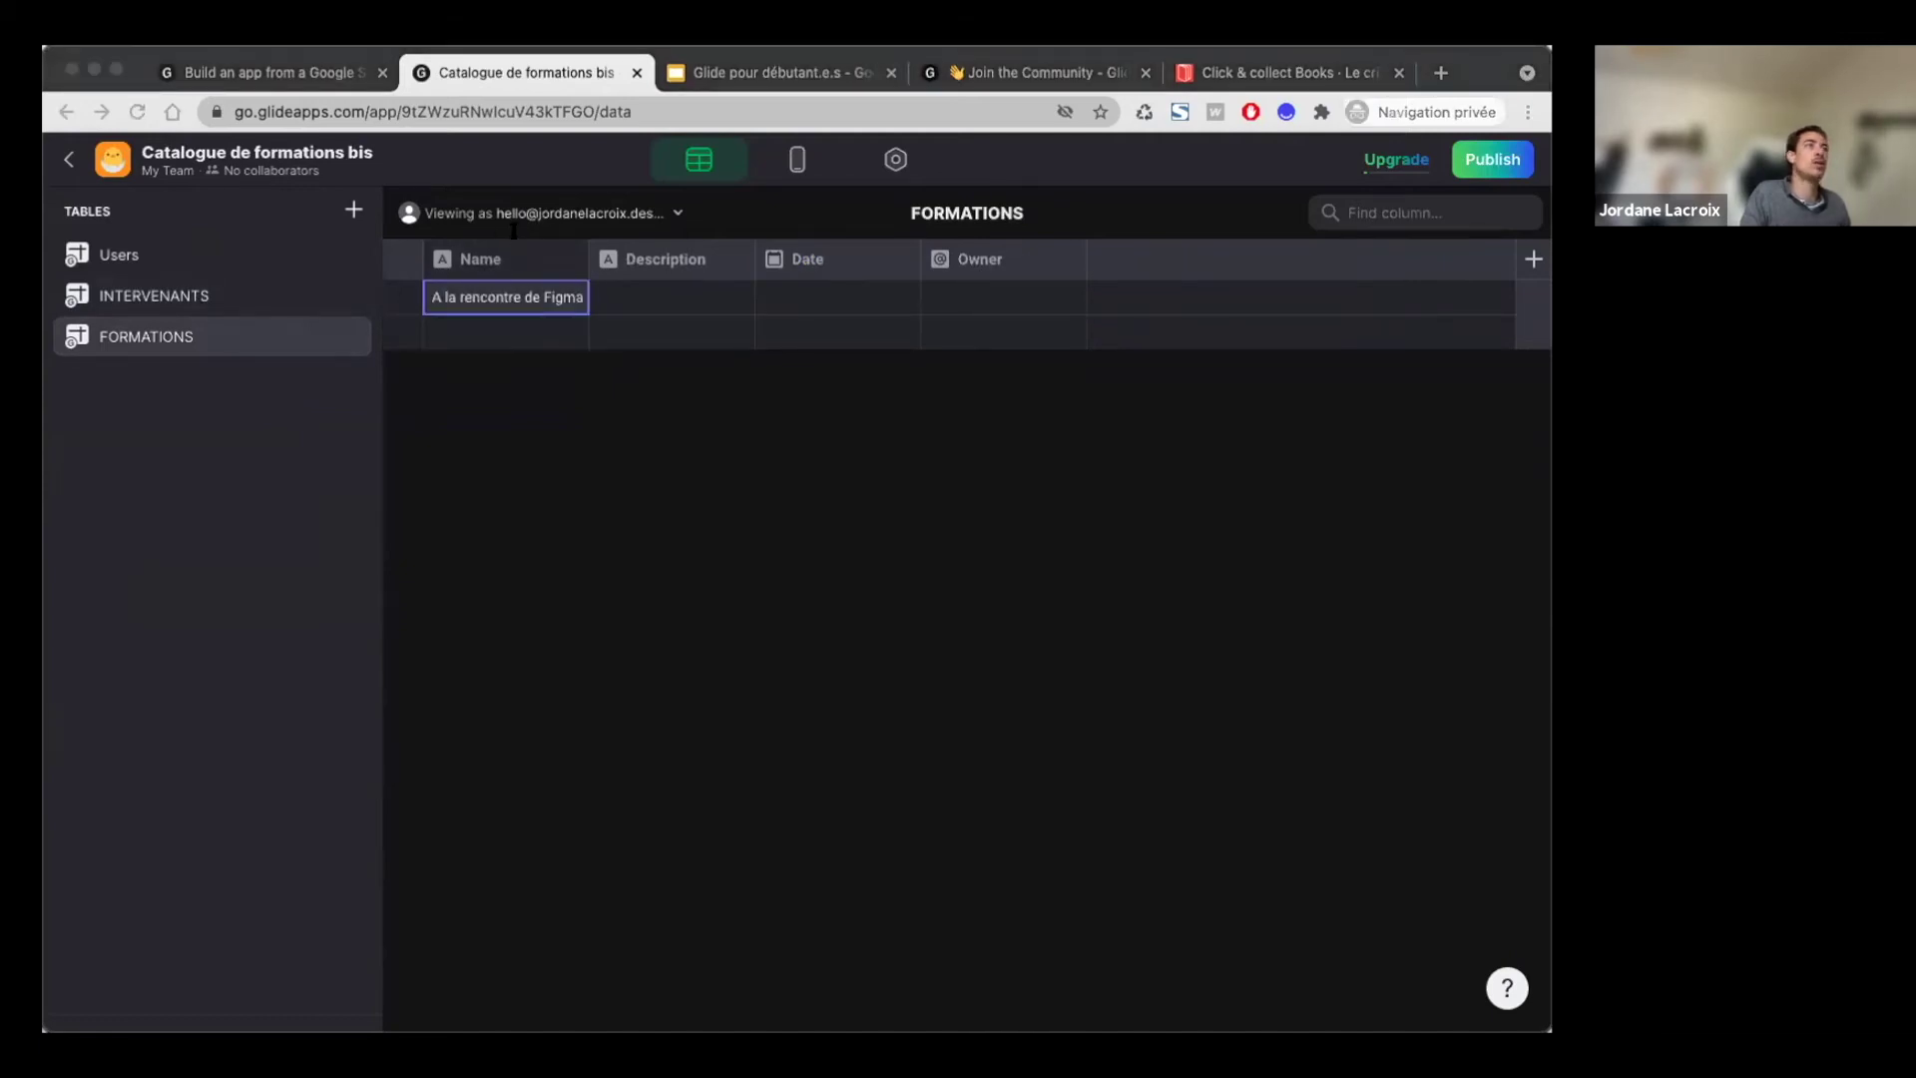
pyautogui.doubleClick(663, 296)
pyautogui.write("Figma c'est top...")
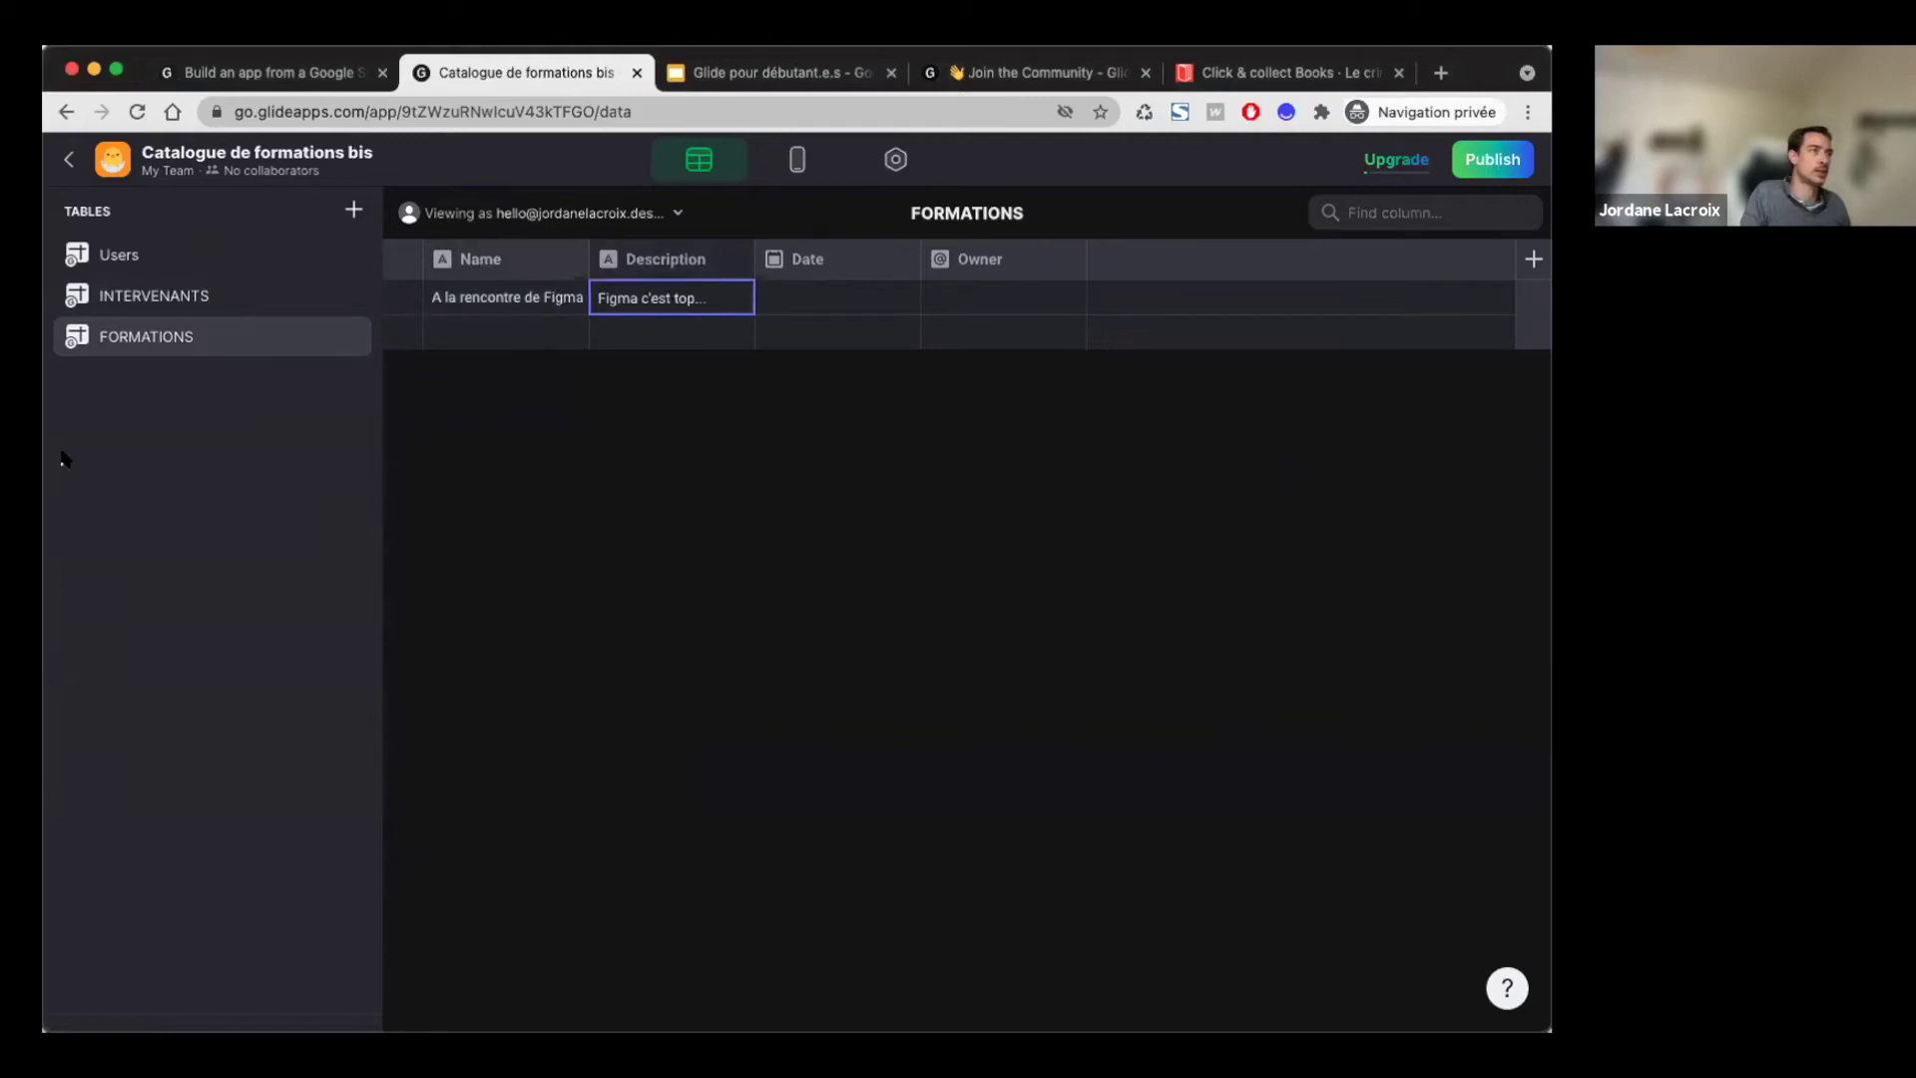
pyautogui.click(1255, 396)
pyautogui.click(213, 298)
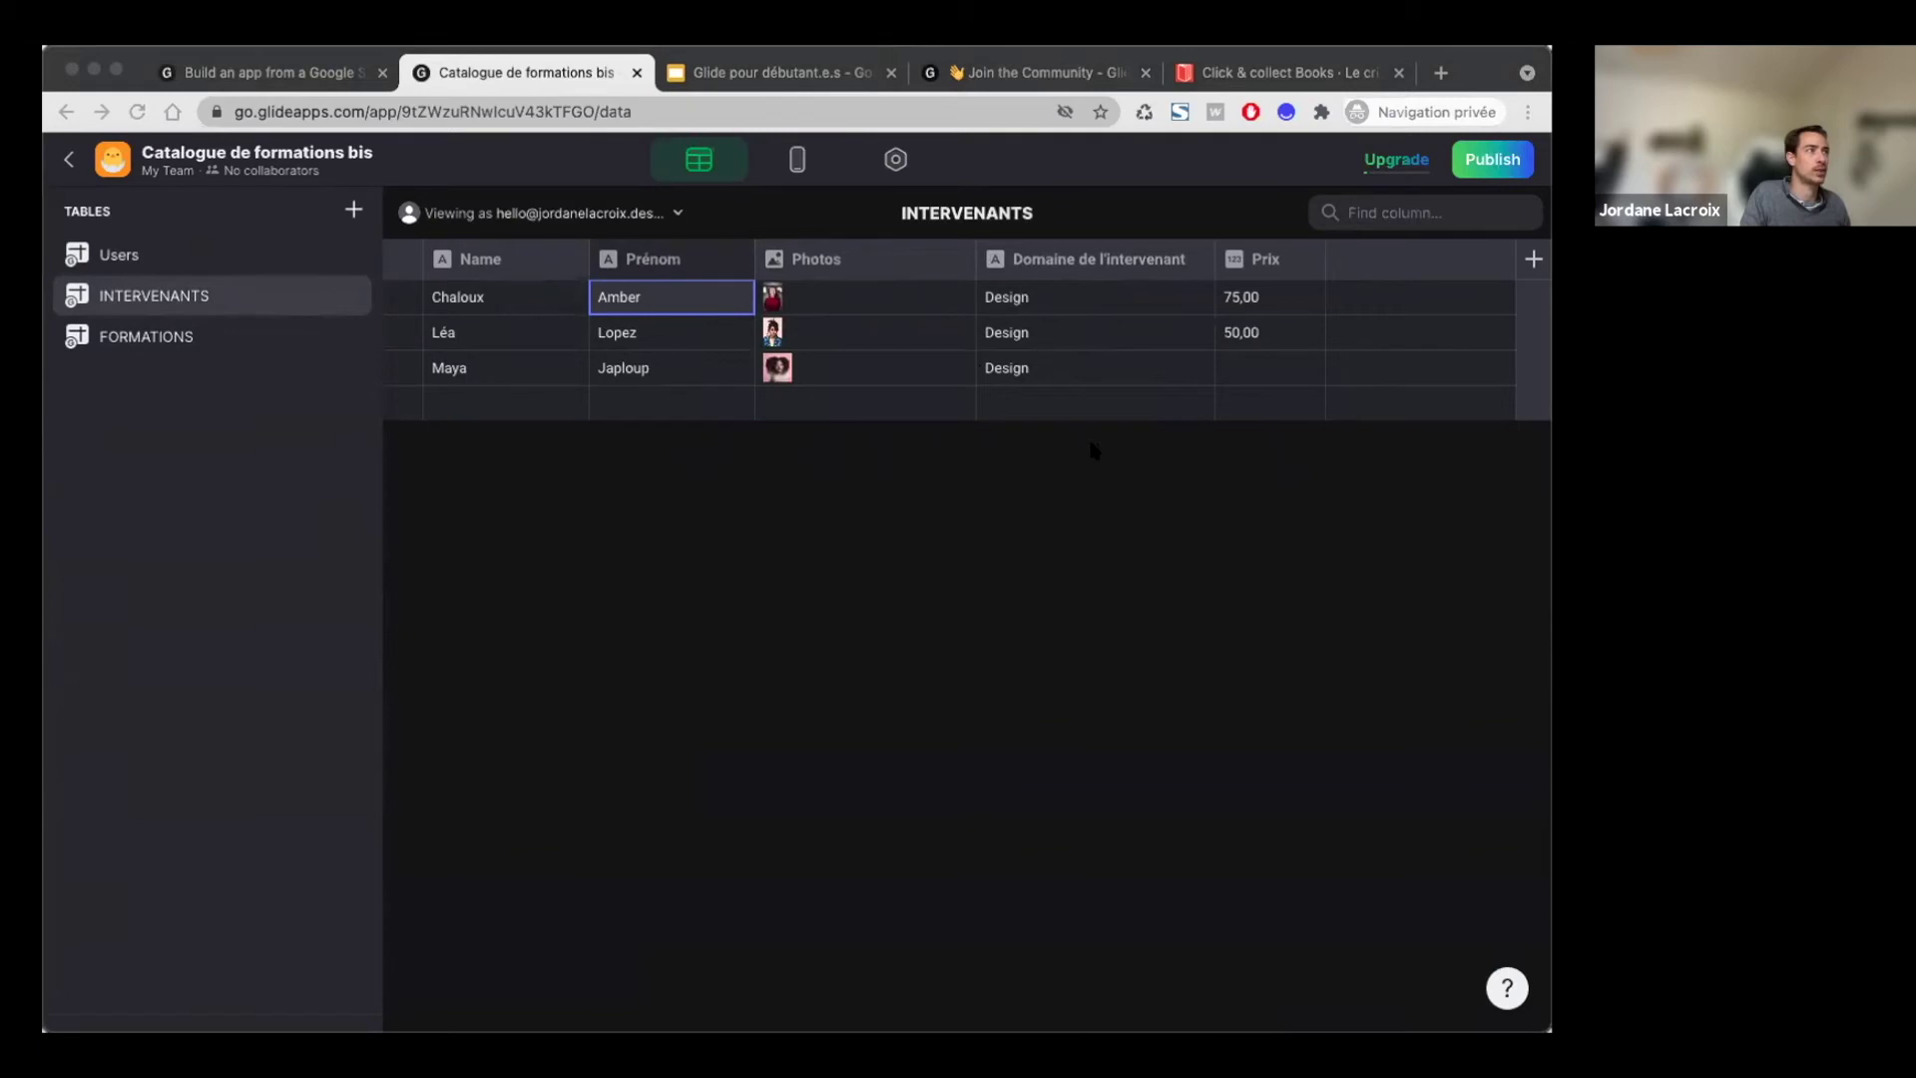
pyautogui.click(1270, 509)
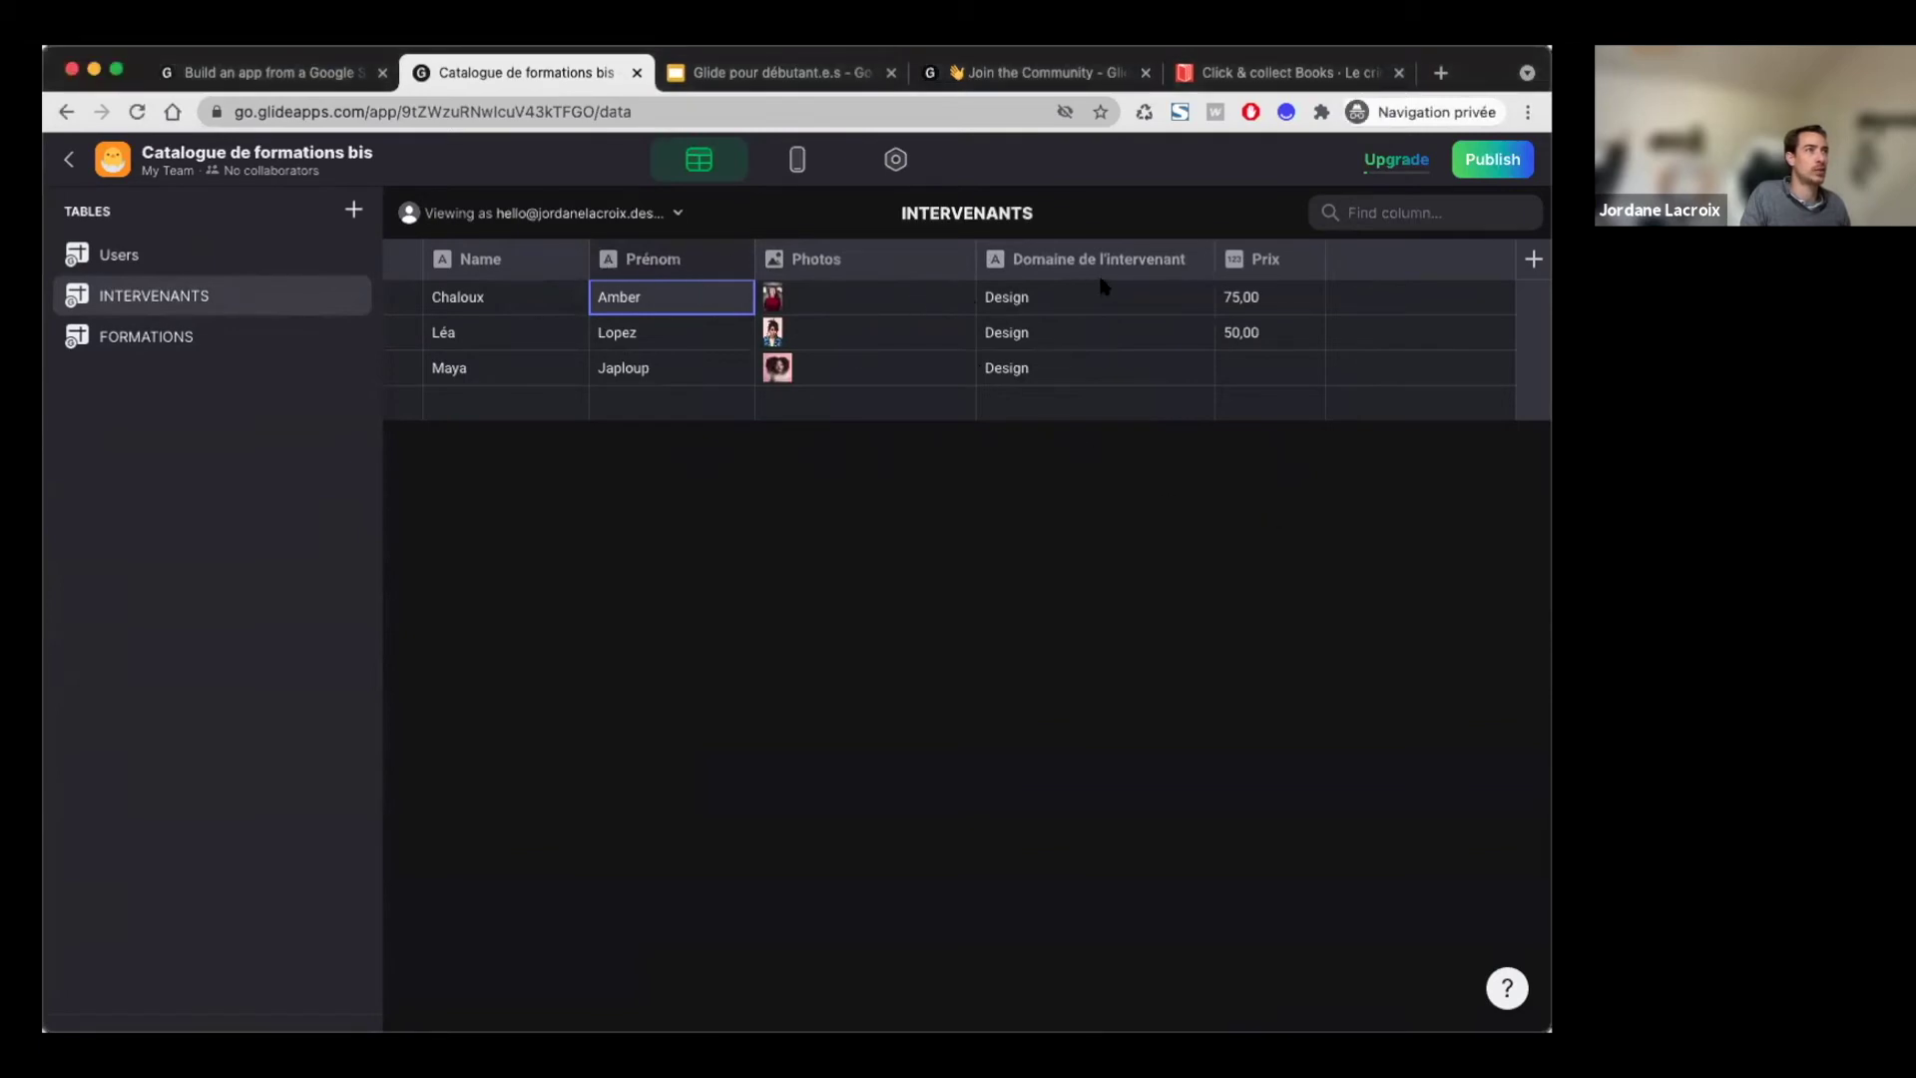
# Step: Delete the Owner and Date columns from the FORMATIONS table
pyautogui.click(150, 335)
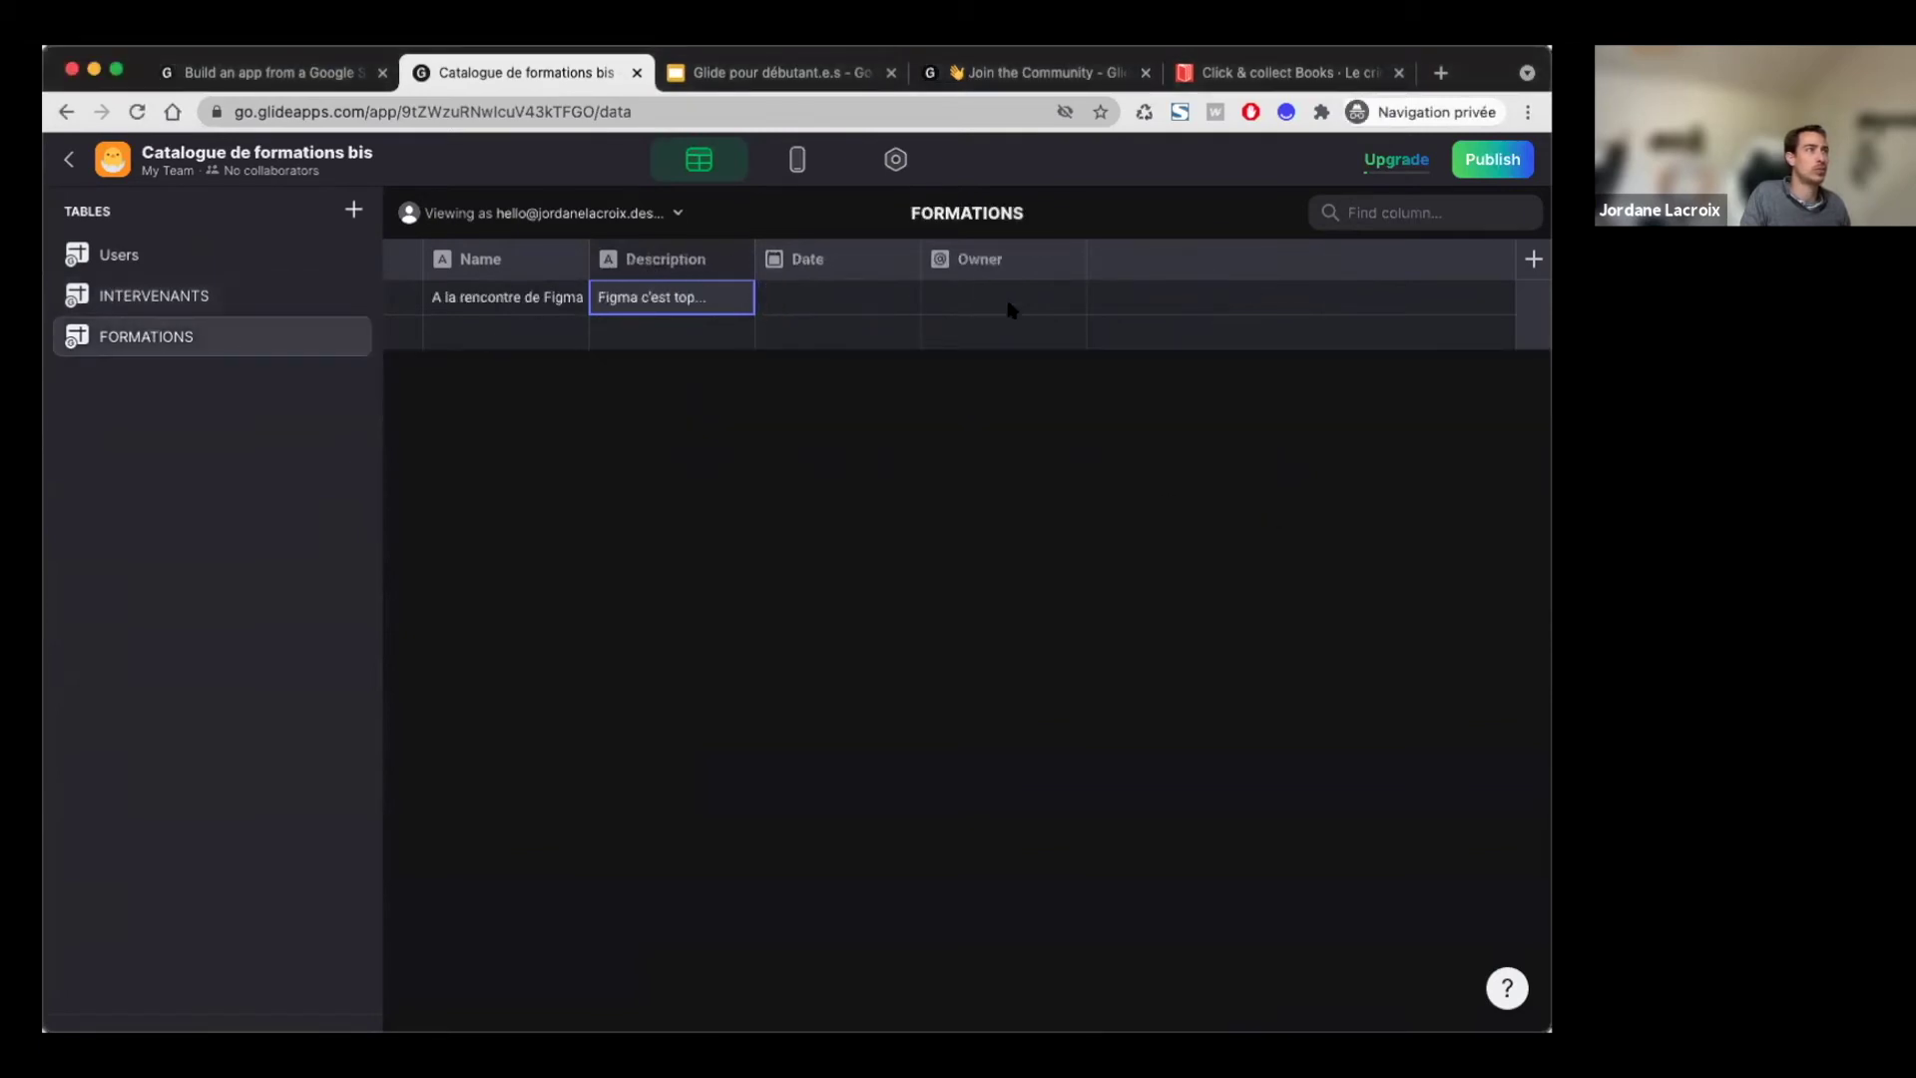
pyautogui.click(1069, 262)
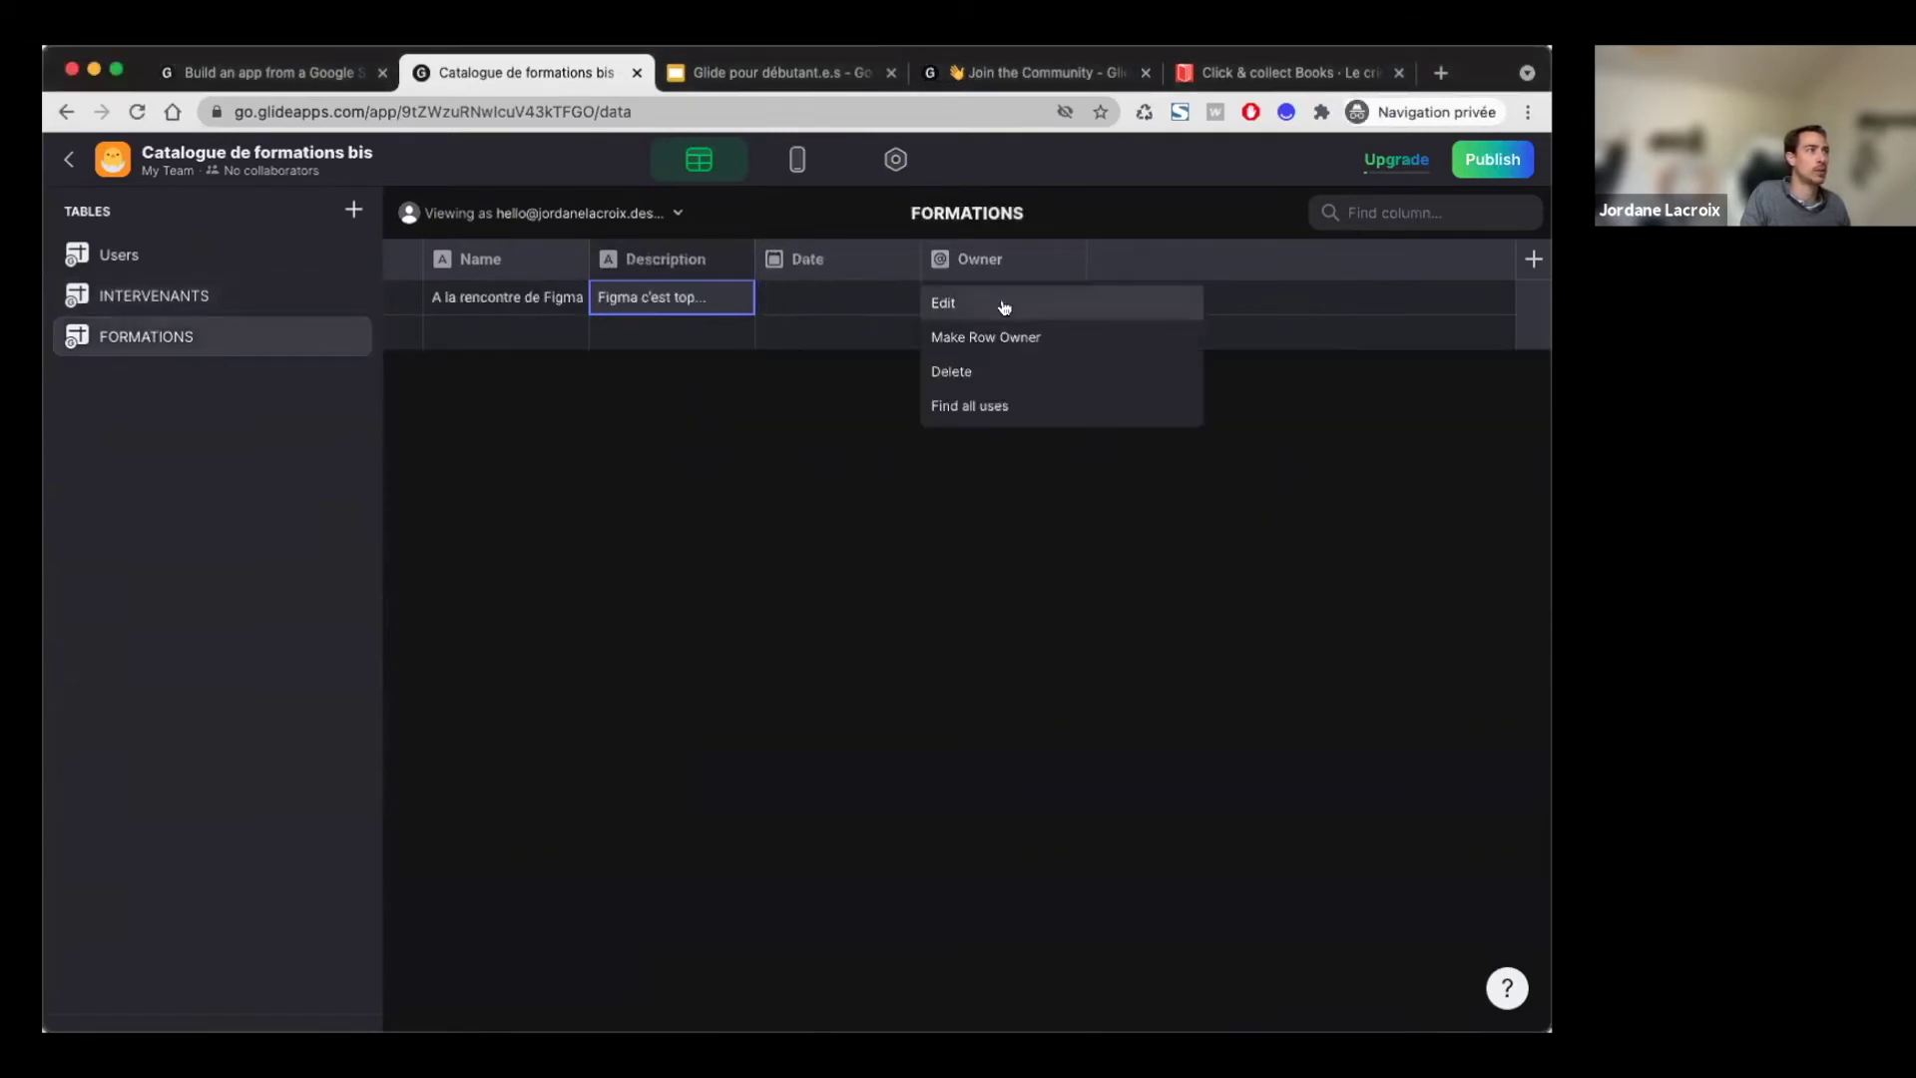
pyautogui.click(968, 370)
pyautogui.click(992, 624)
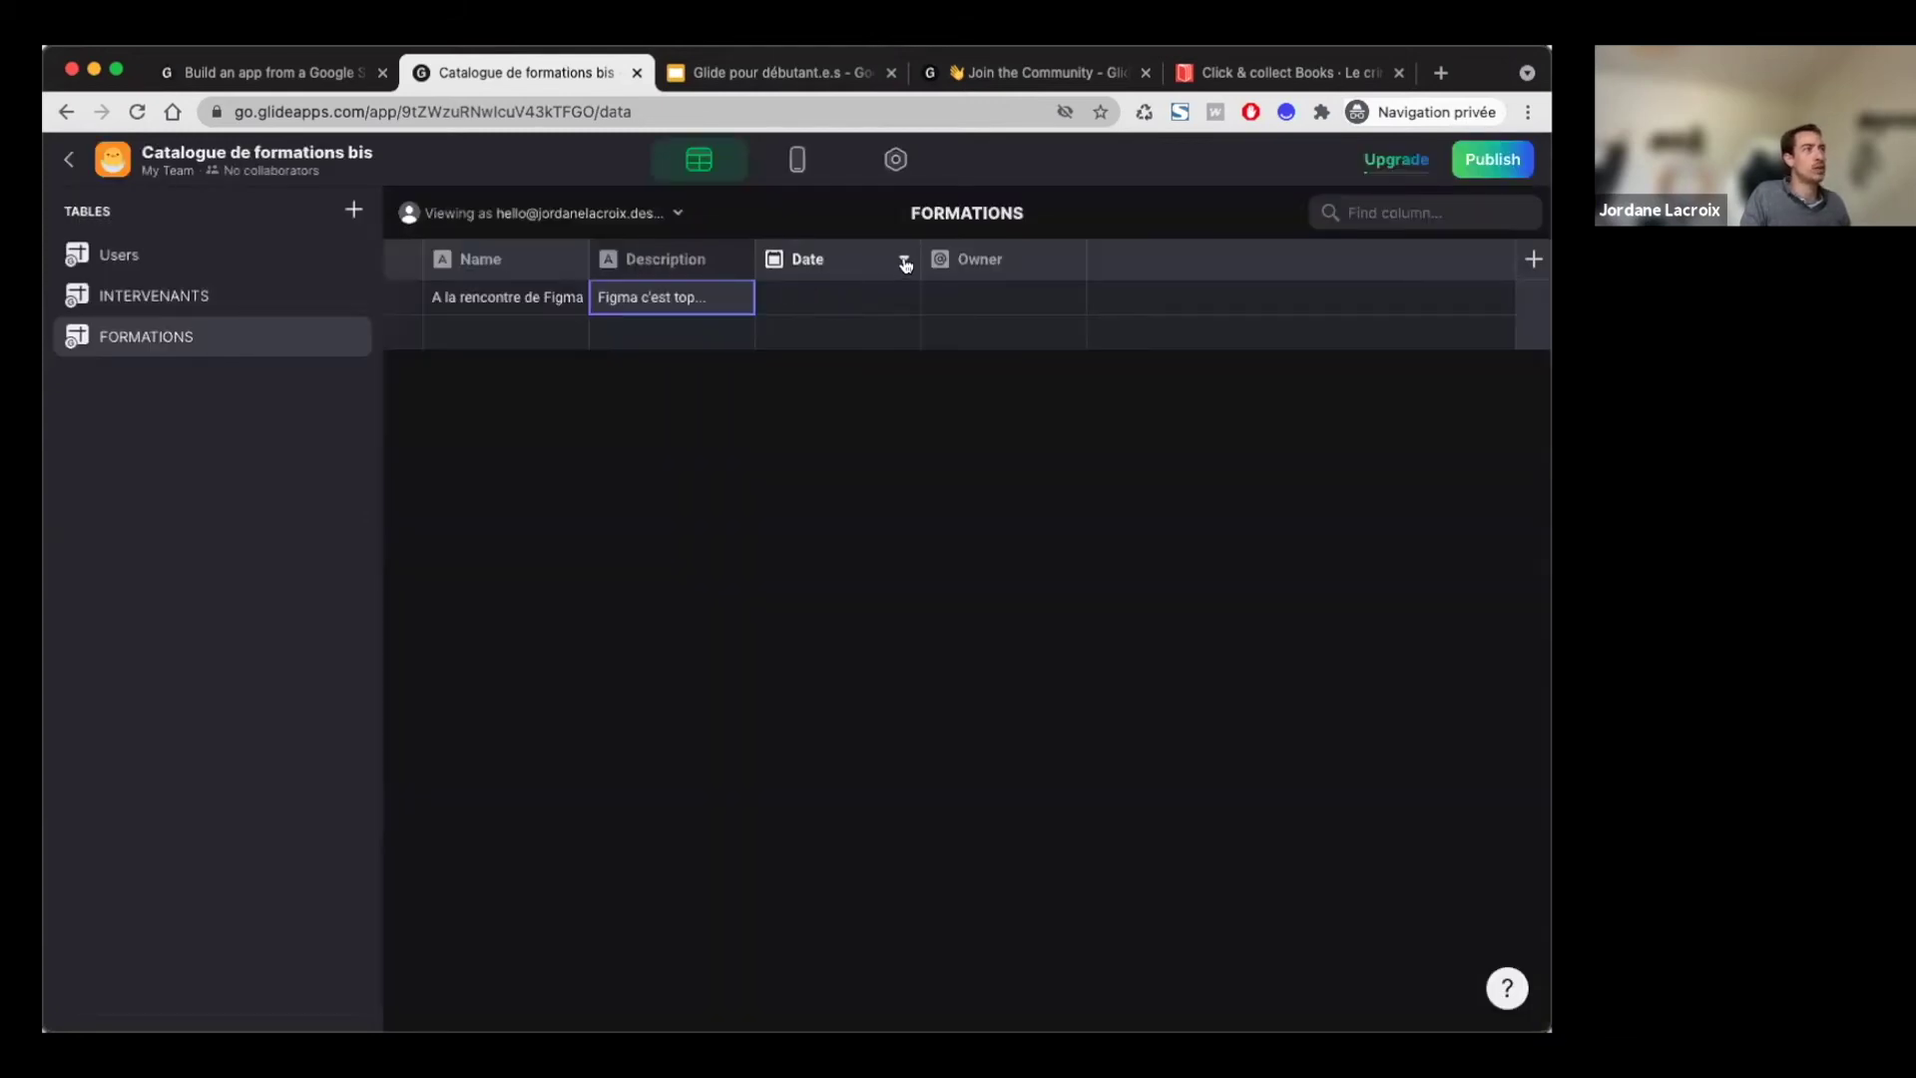
pyautogui.click(902, 261)
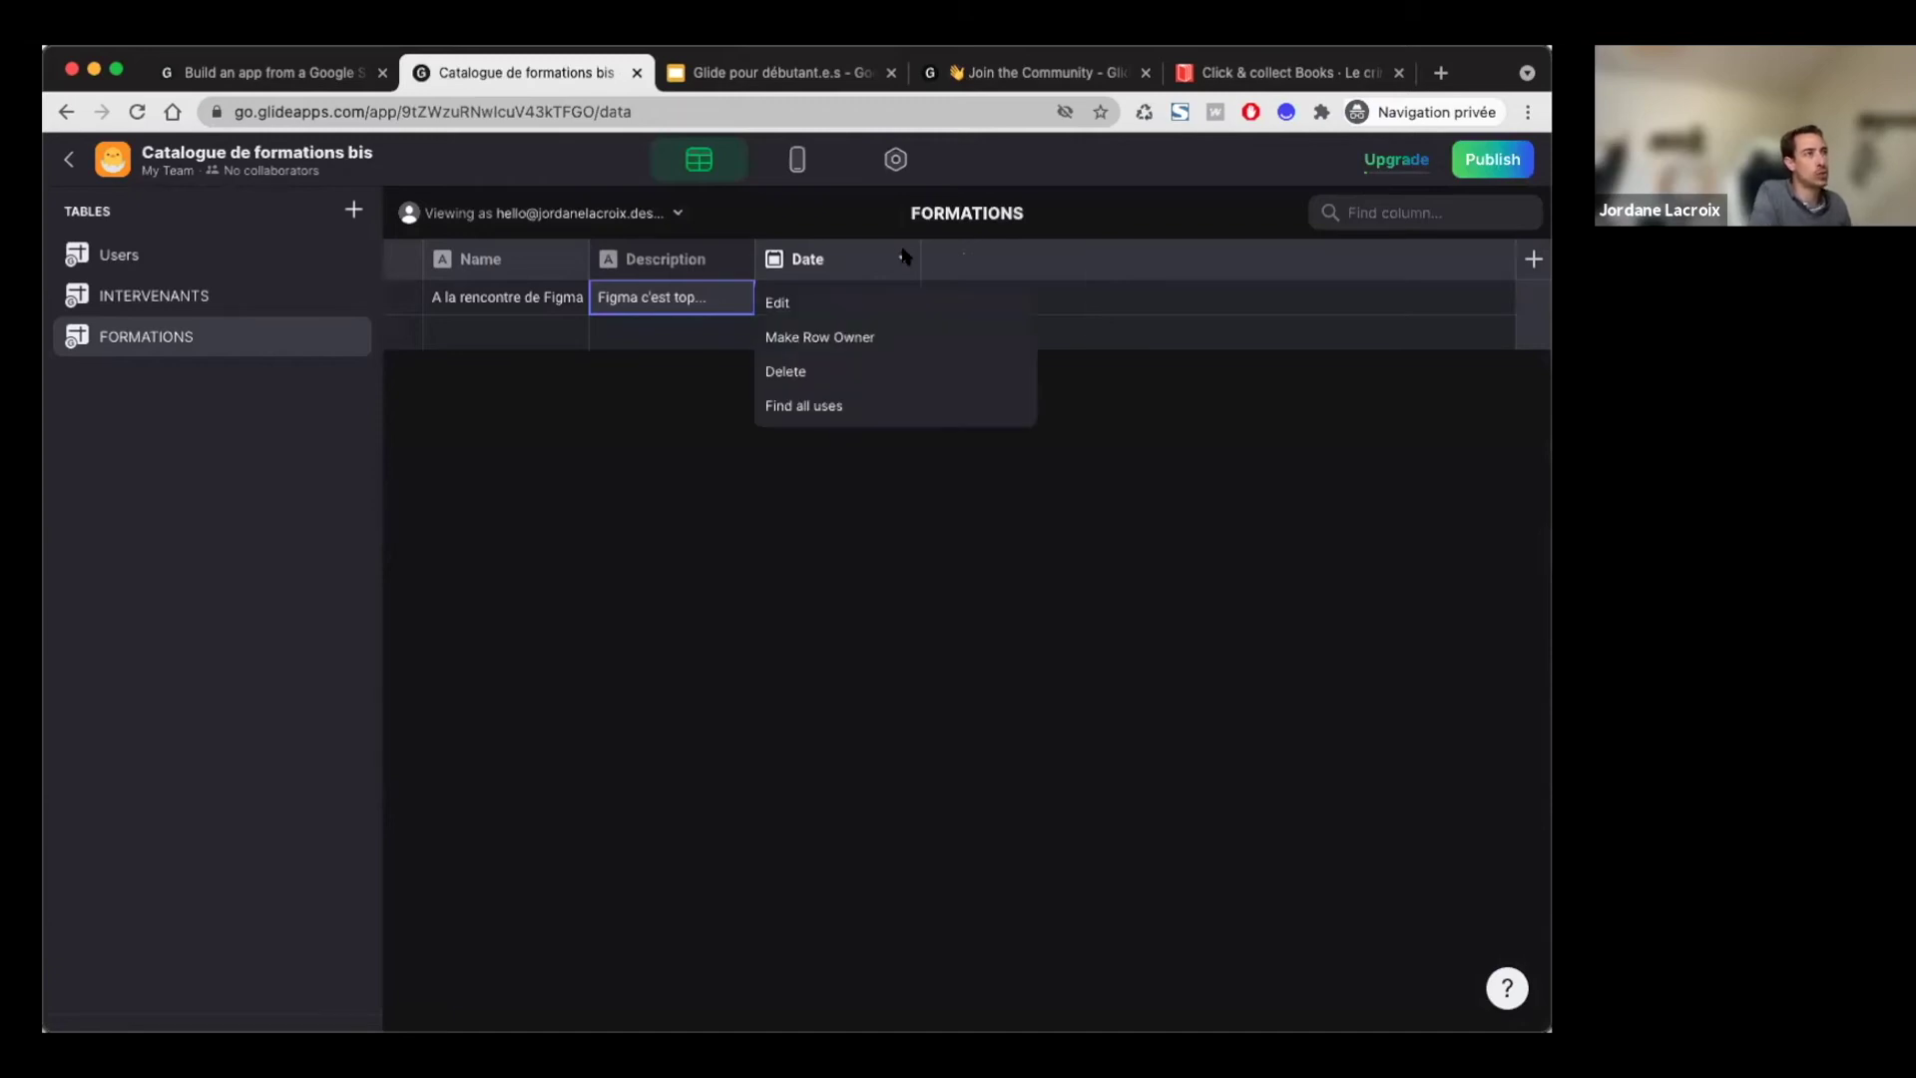
pyautogui.click(799, 195)
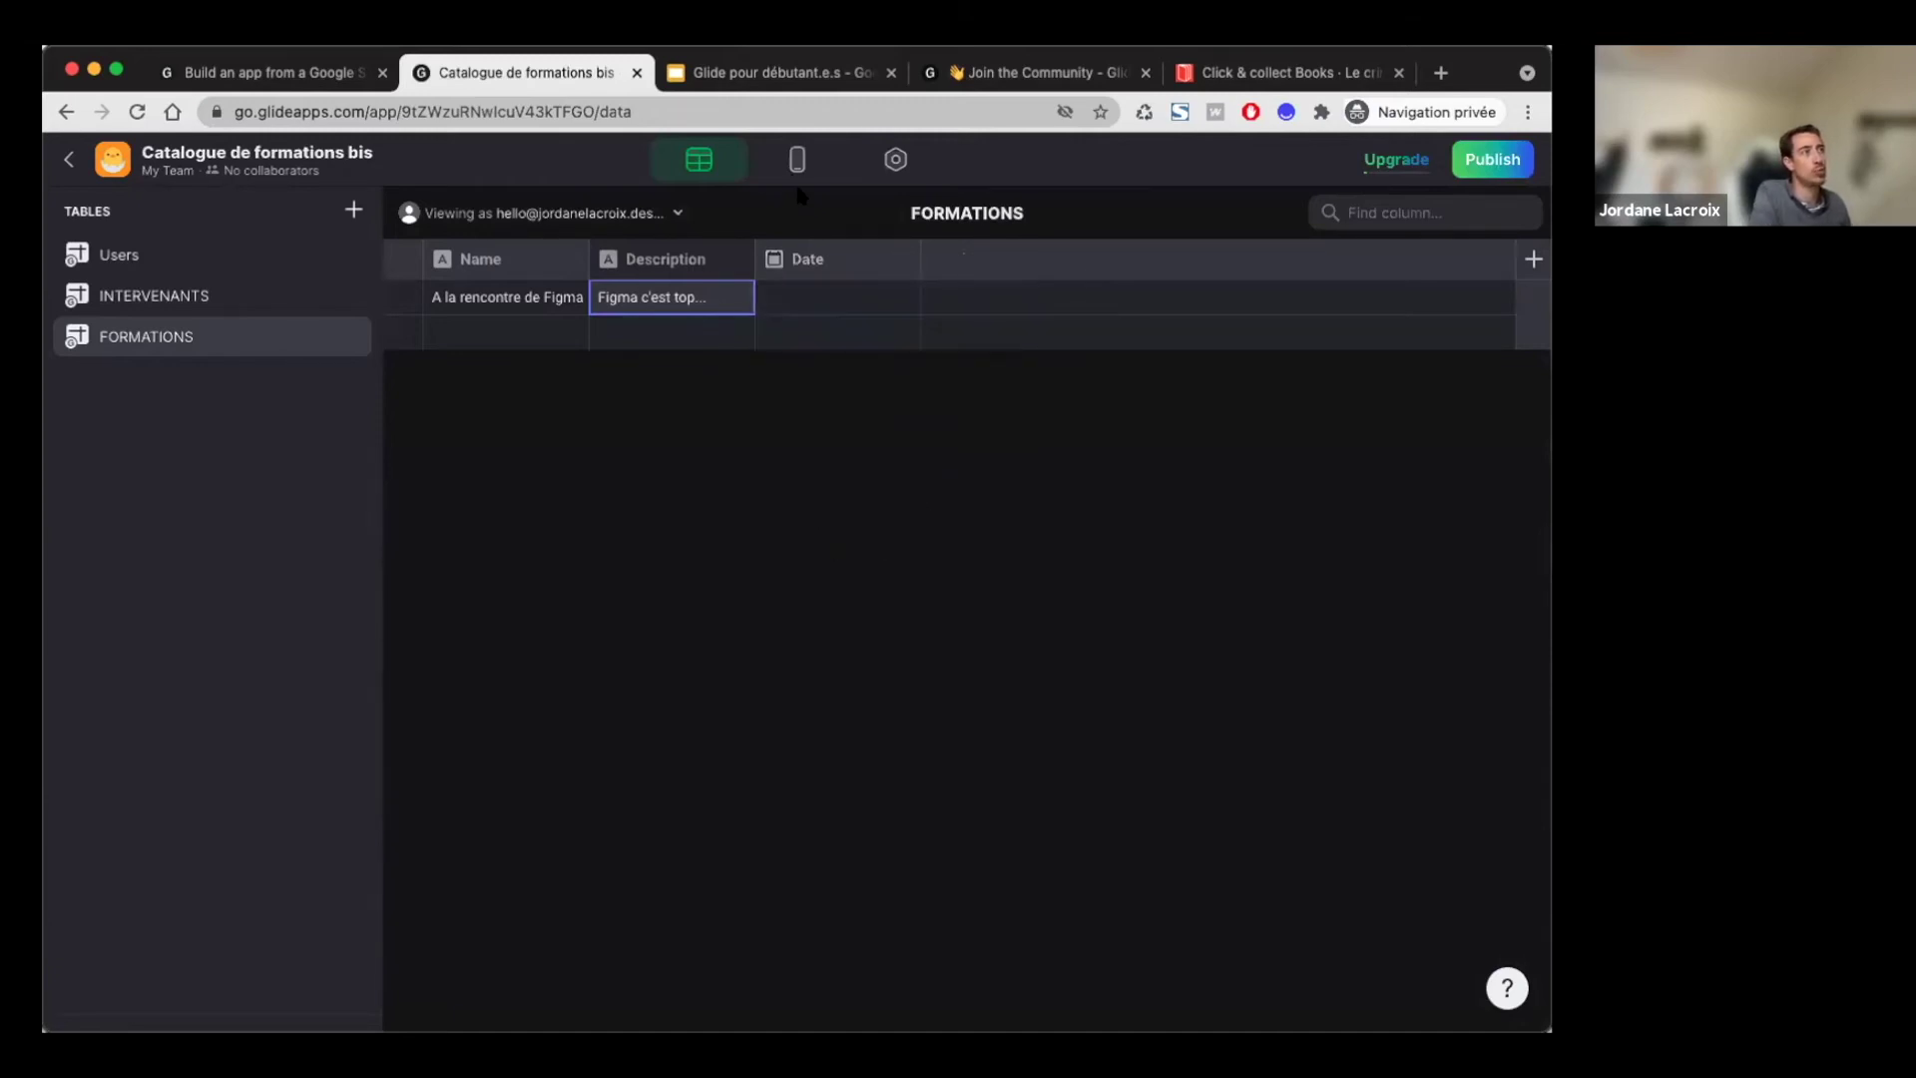
pyautogui.click(904, 258)
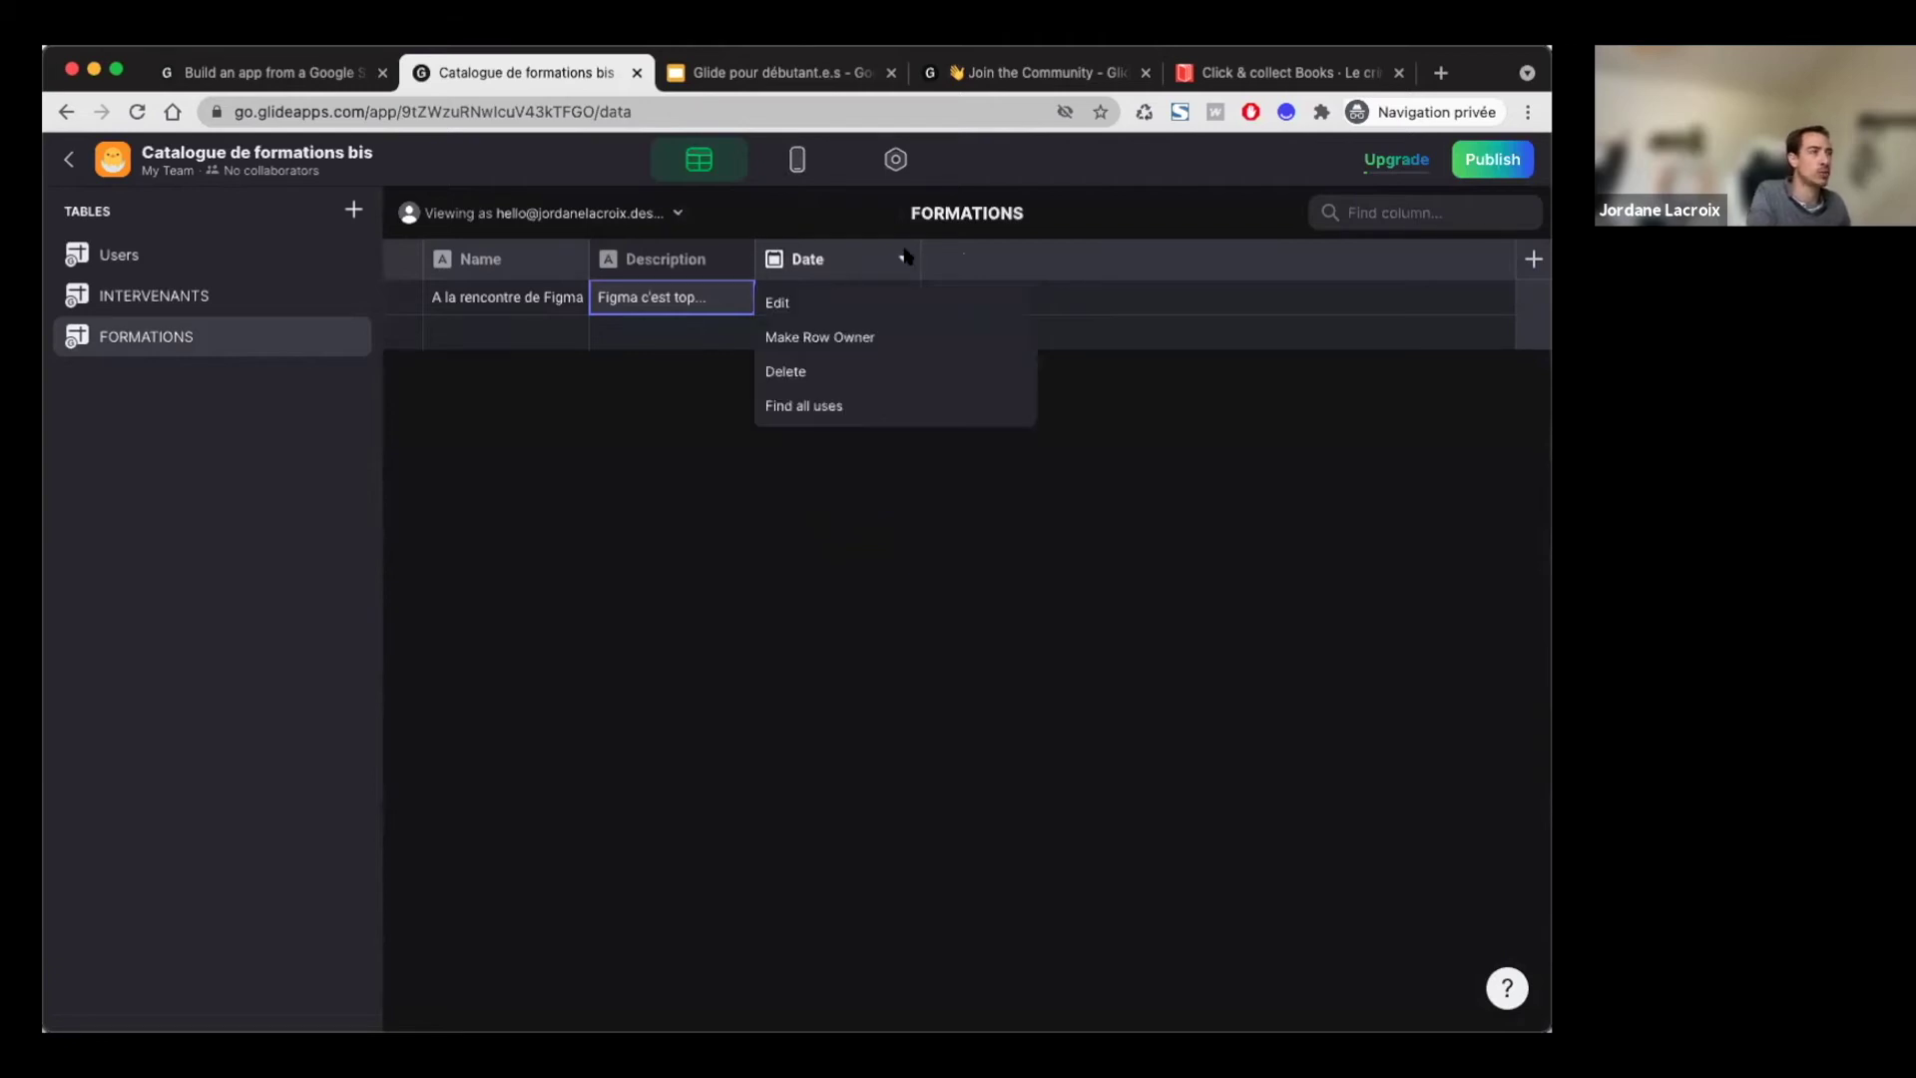
pyautogui.click(826, 374)
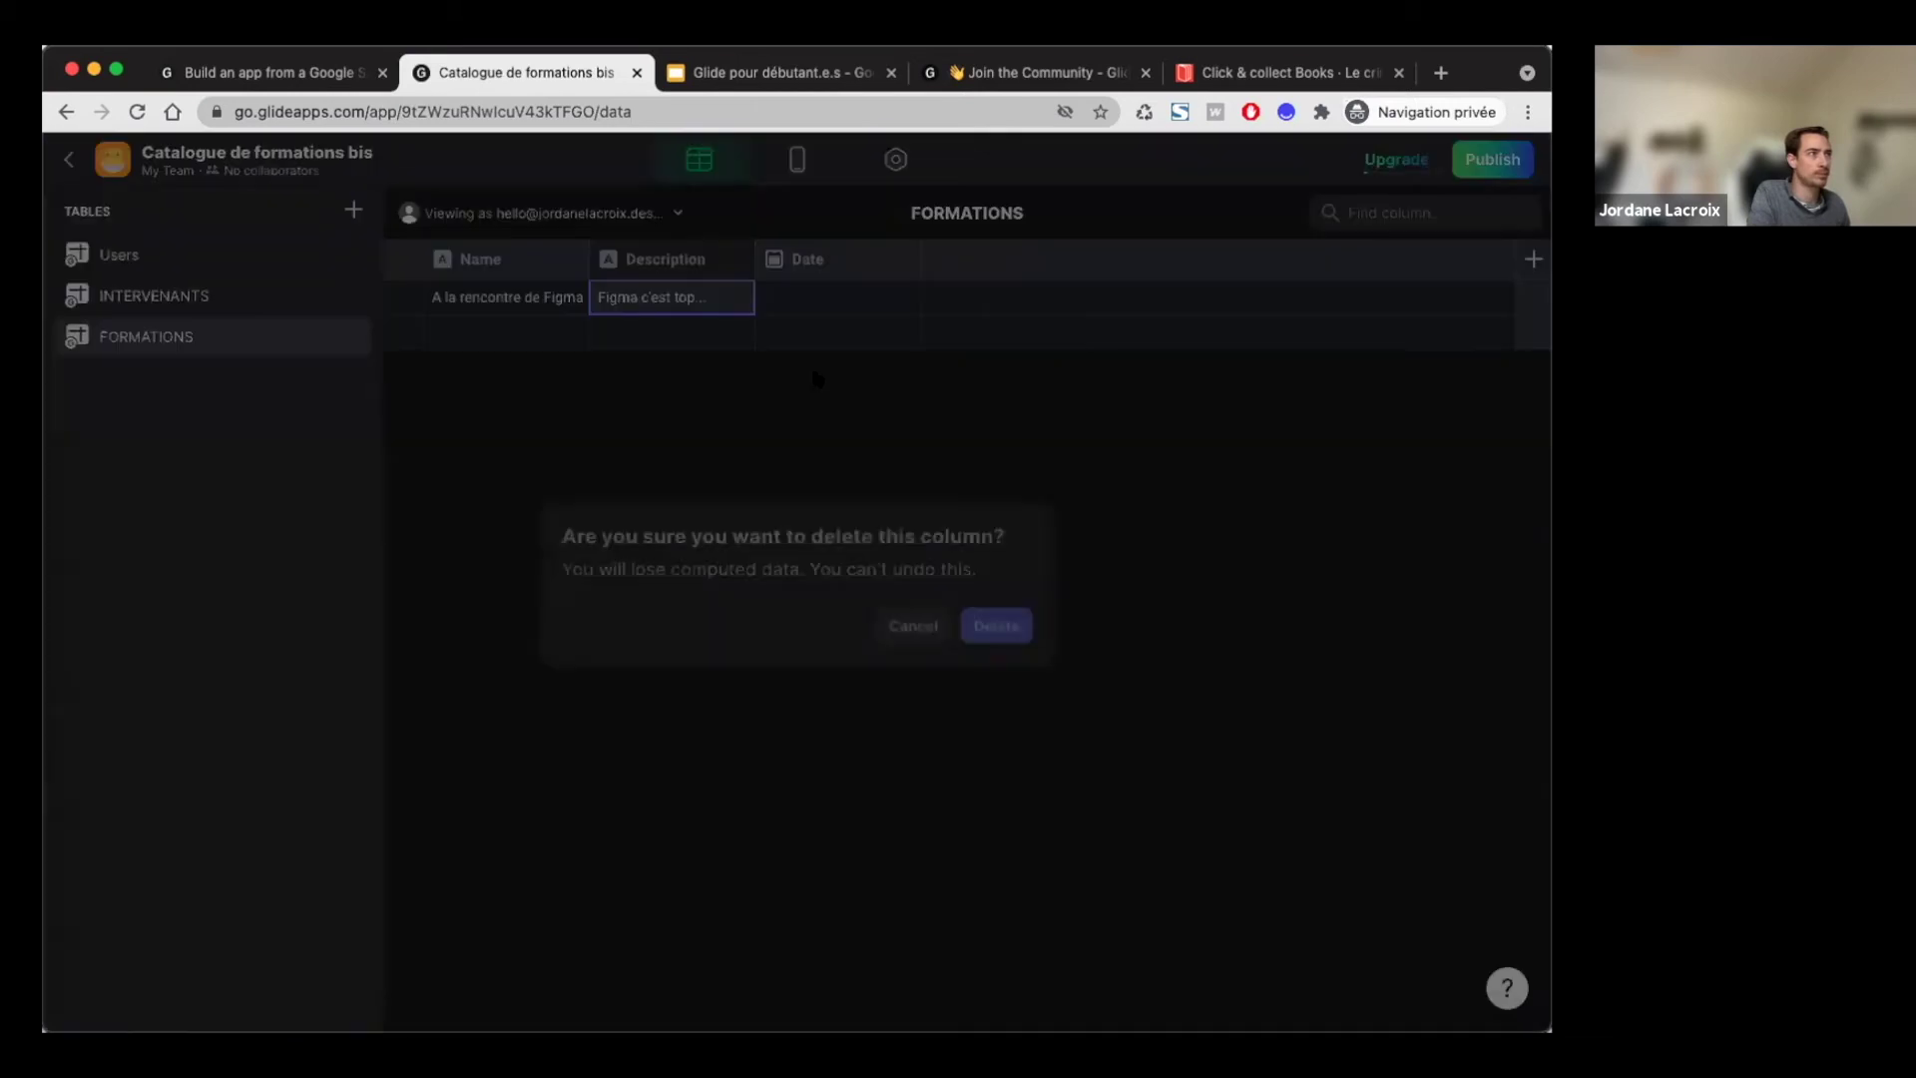
pyautogui.click(995, 621)
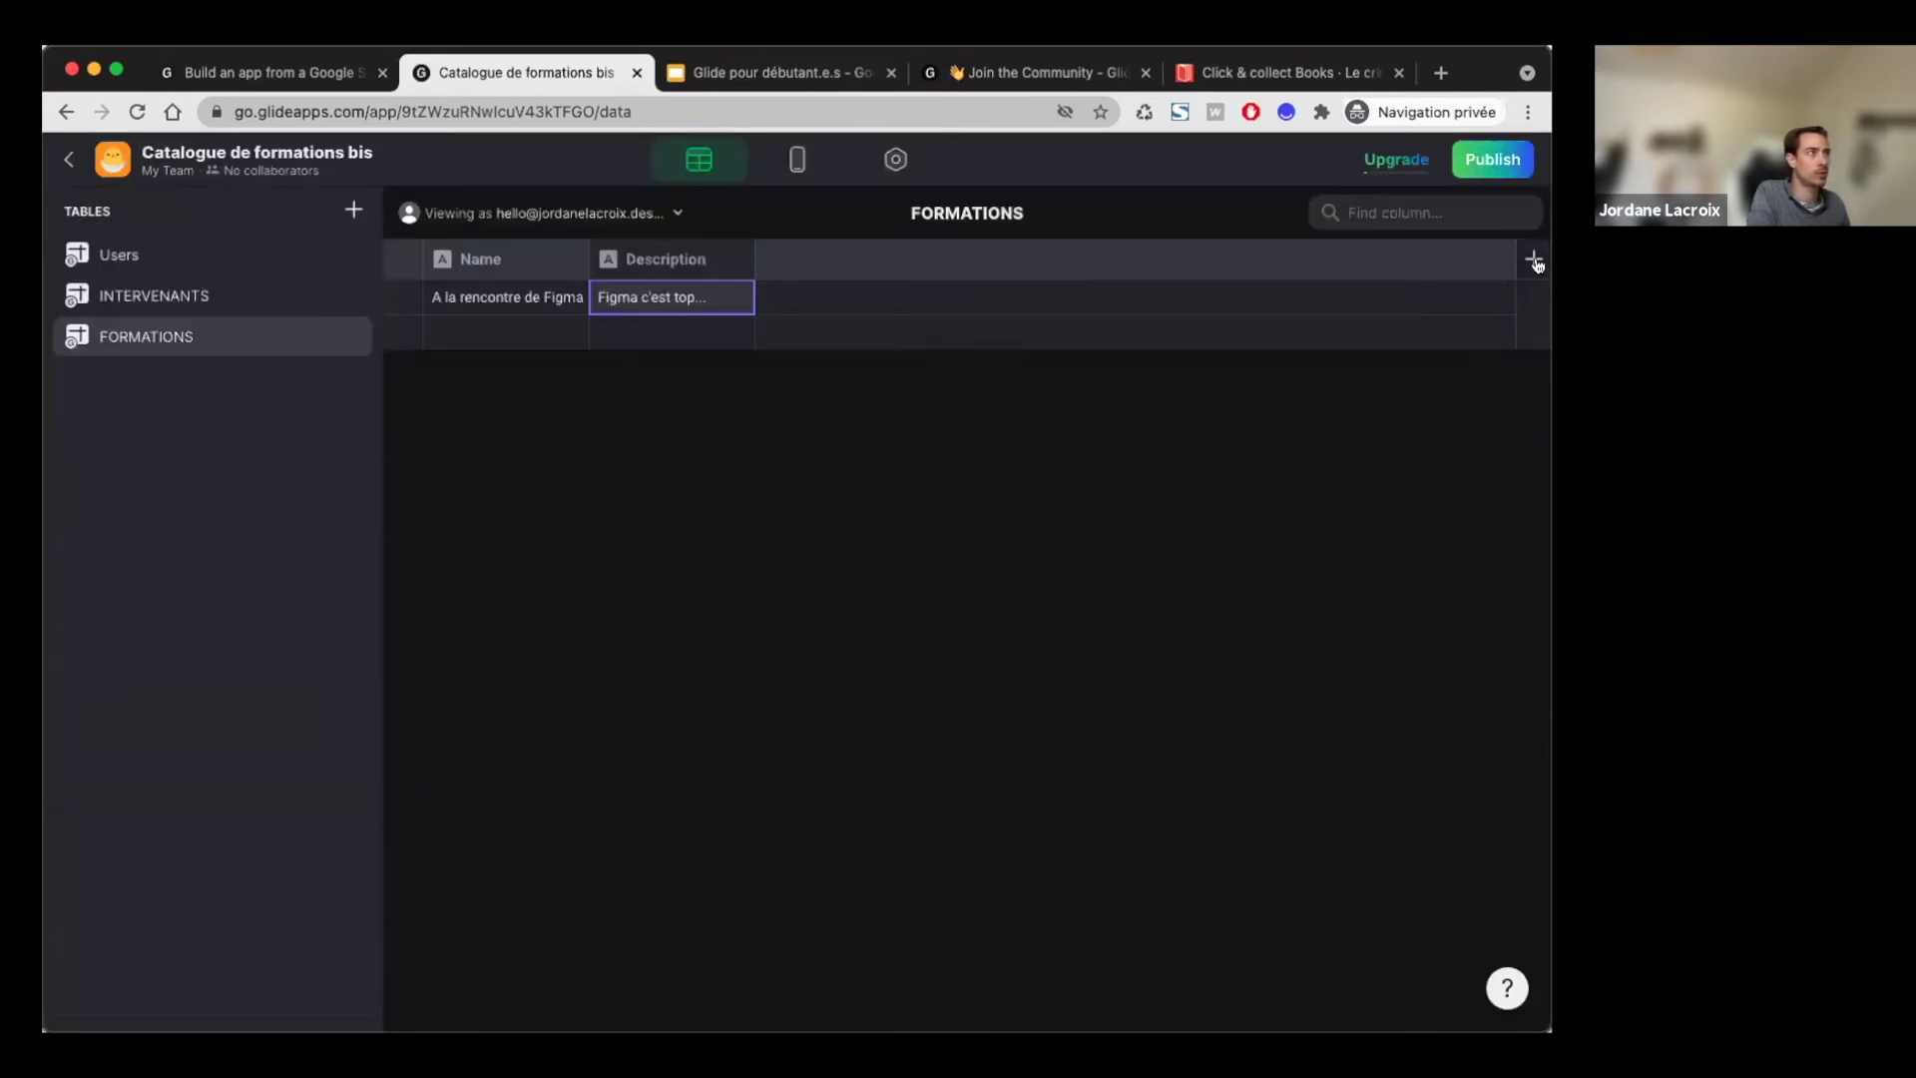
# Step: Start adding a new column to the FORMATIONS table after Description
pyautogui.click(1533, 259)
pyautogui.moveTo(1187, 310); pyautogui.dragTo(1038, 318)
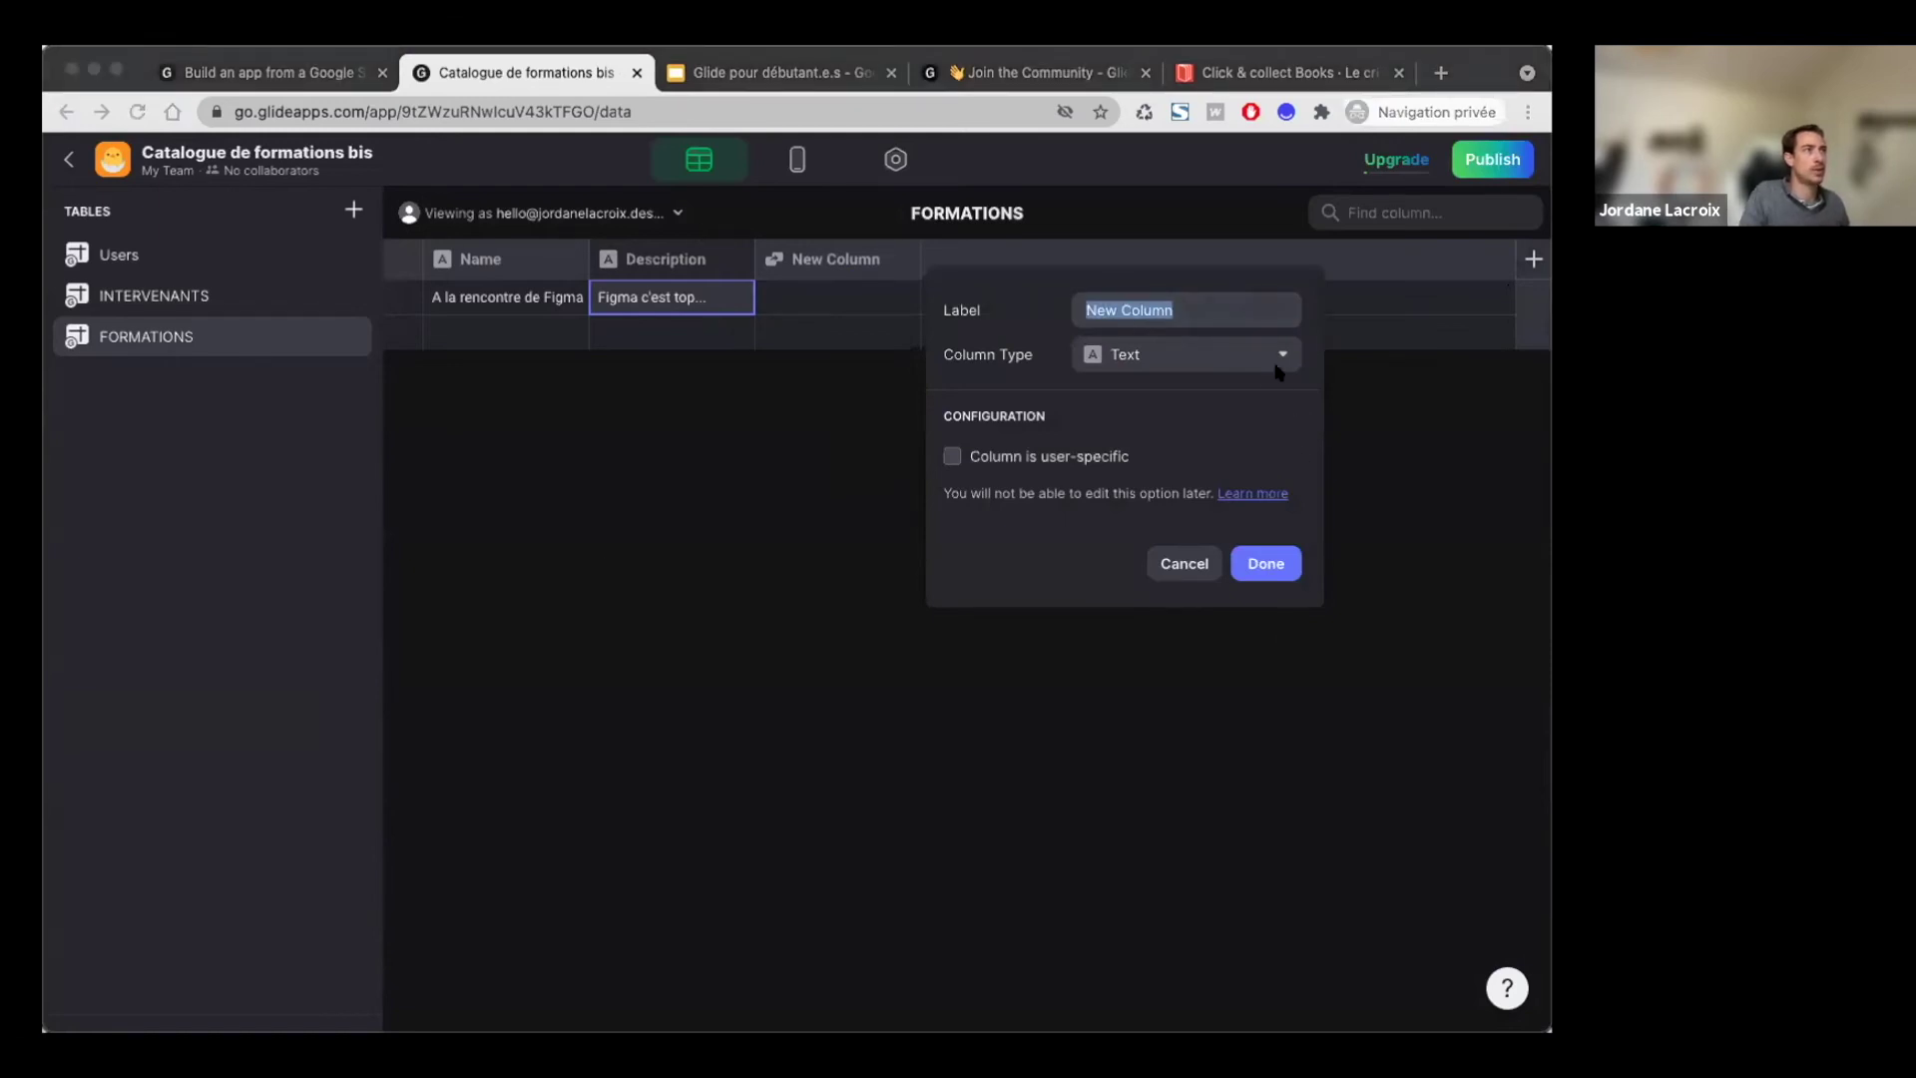
# Step: Add a text column labelled "Domaine de formation" to the FORMATIONS table and widen it to fit its full heading
pyautogui.write('Domaine')
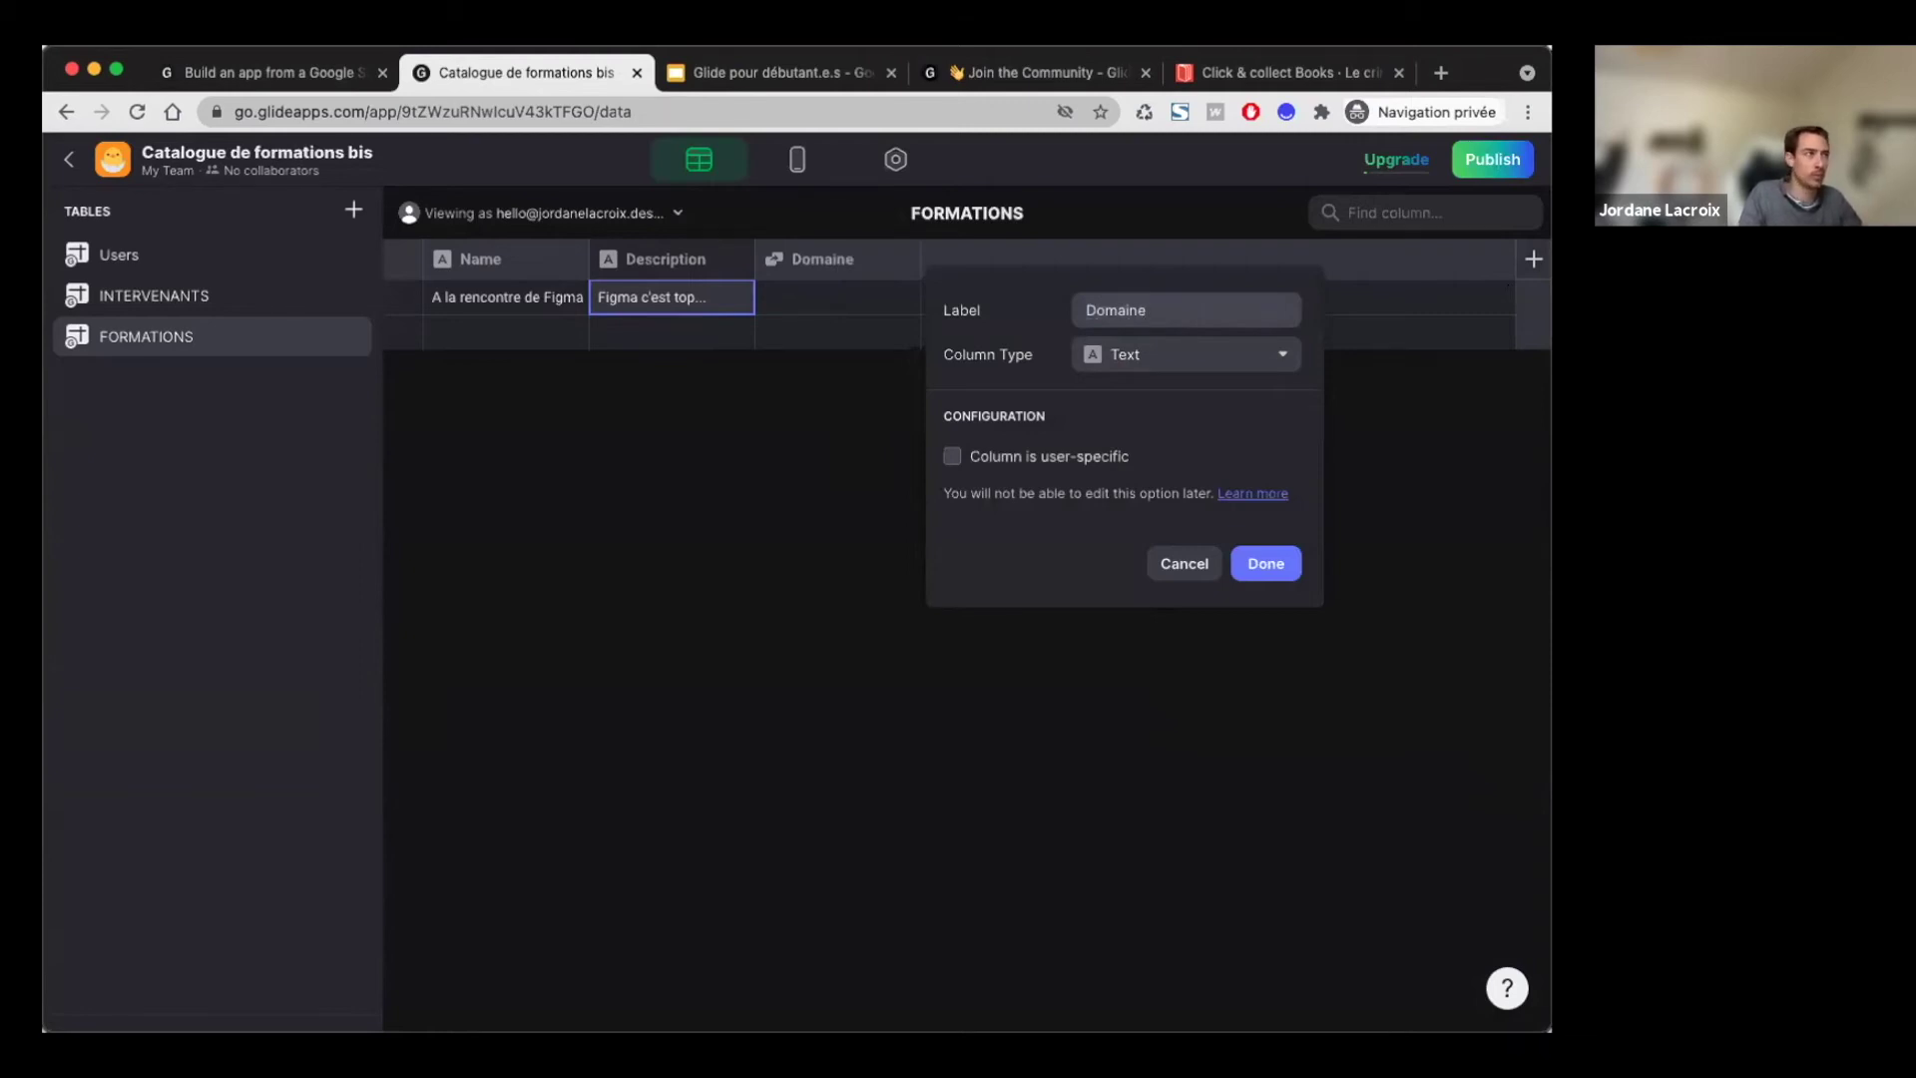
pyautogui.write(' d')
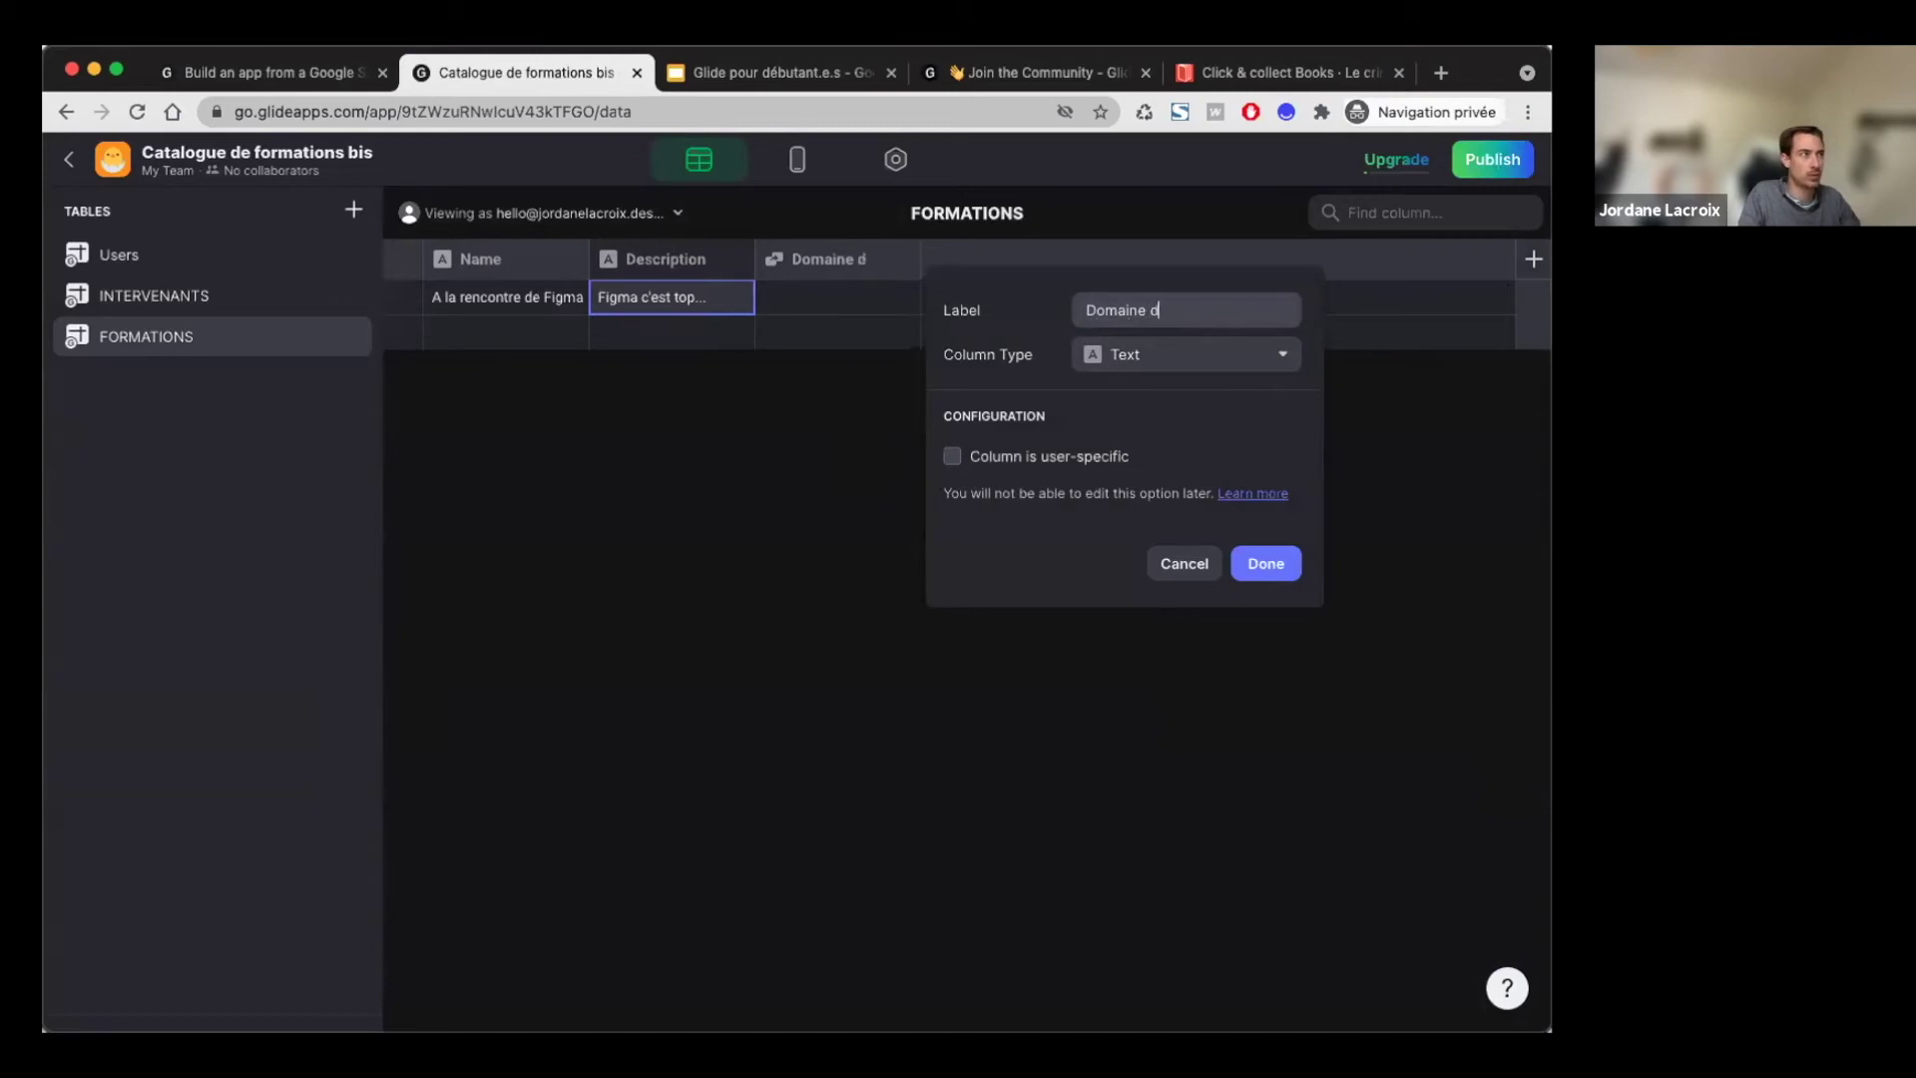
pyautogui.write('e formation')
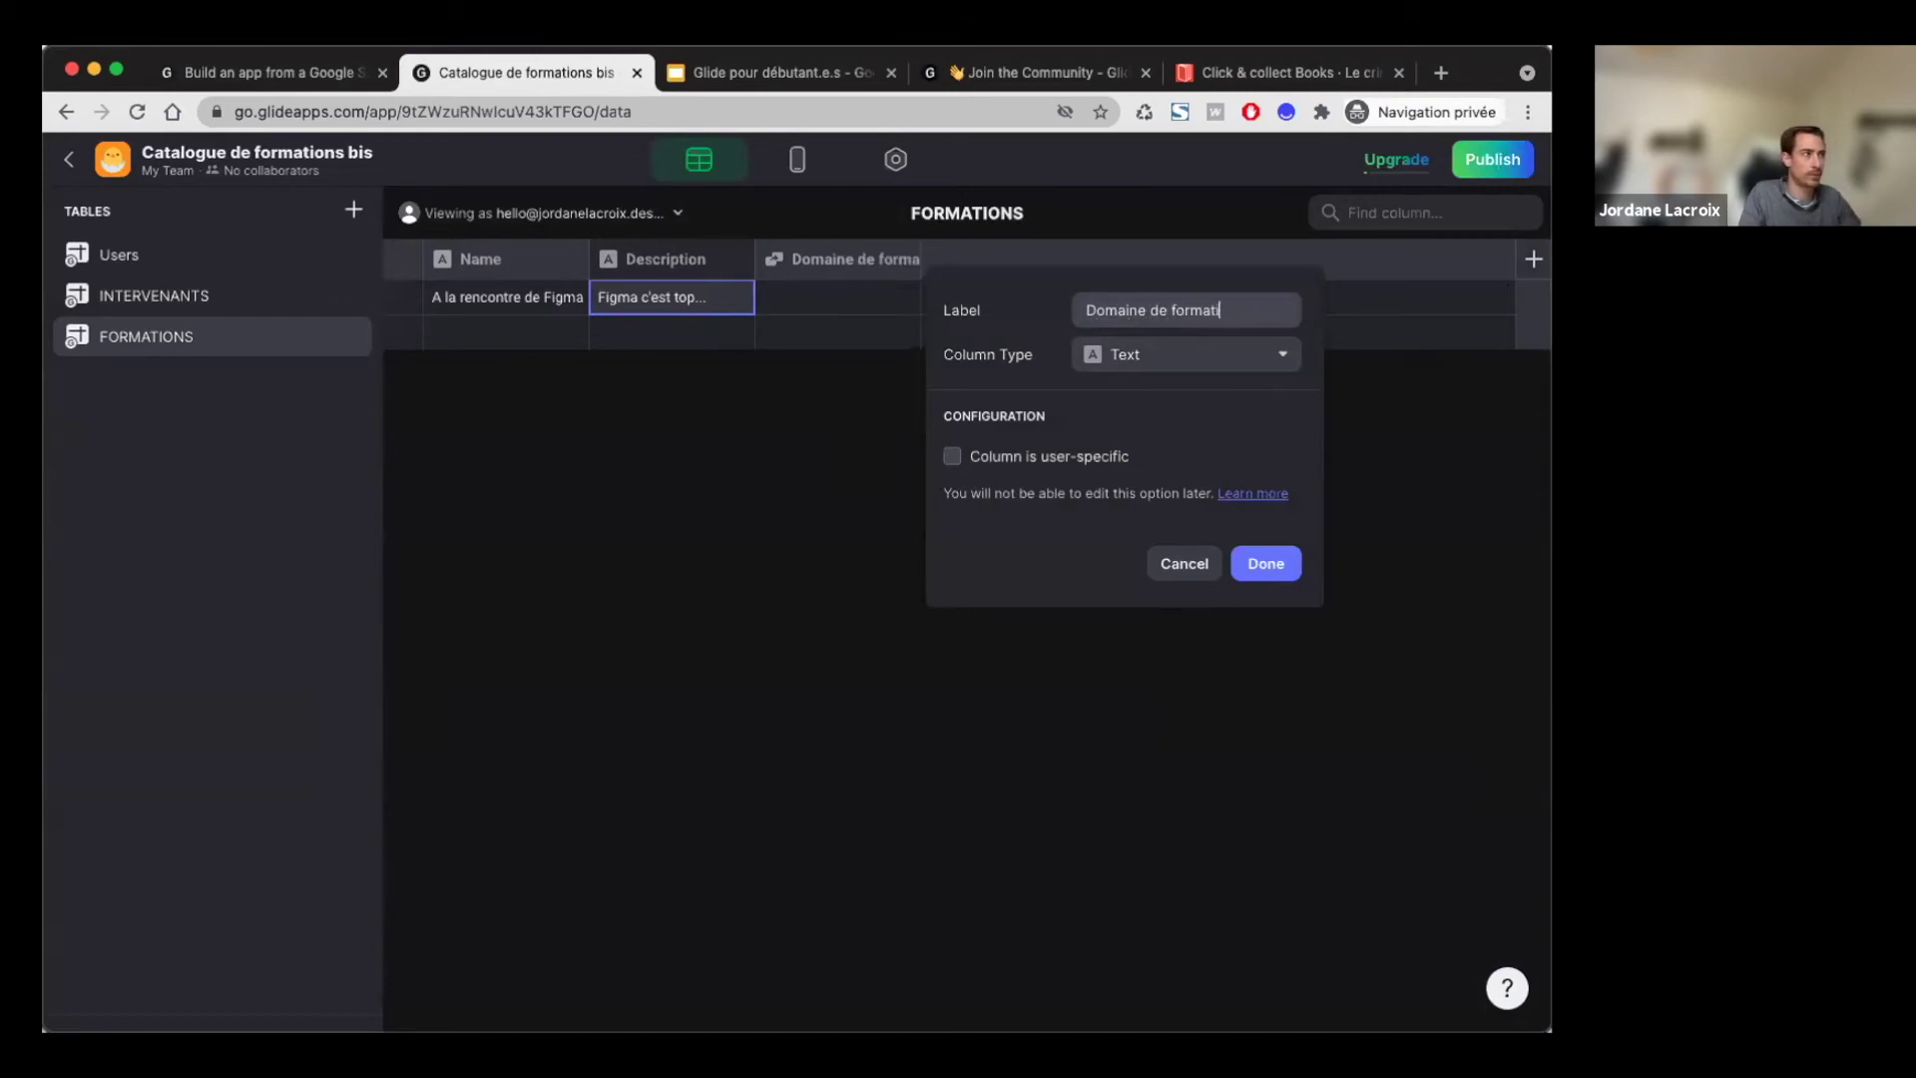
pyautogui.click(1265, 563)
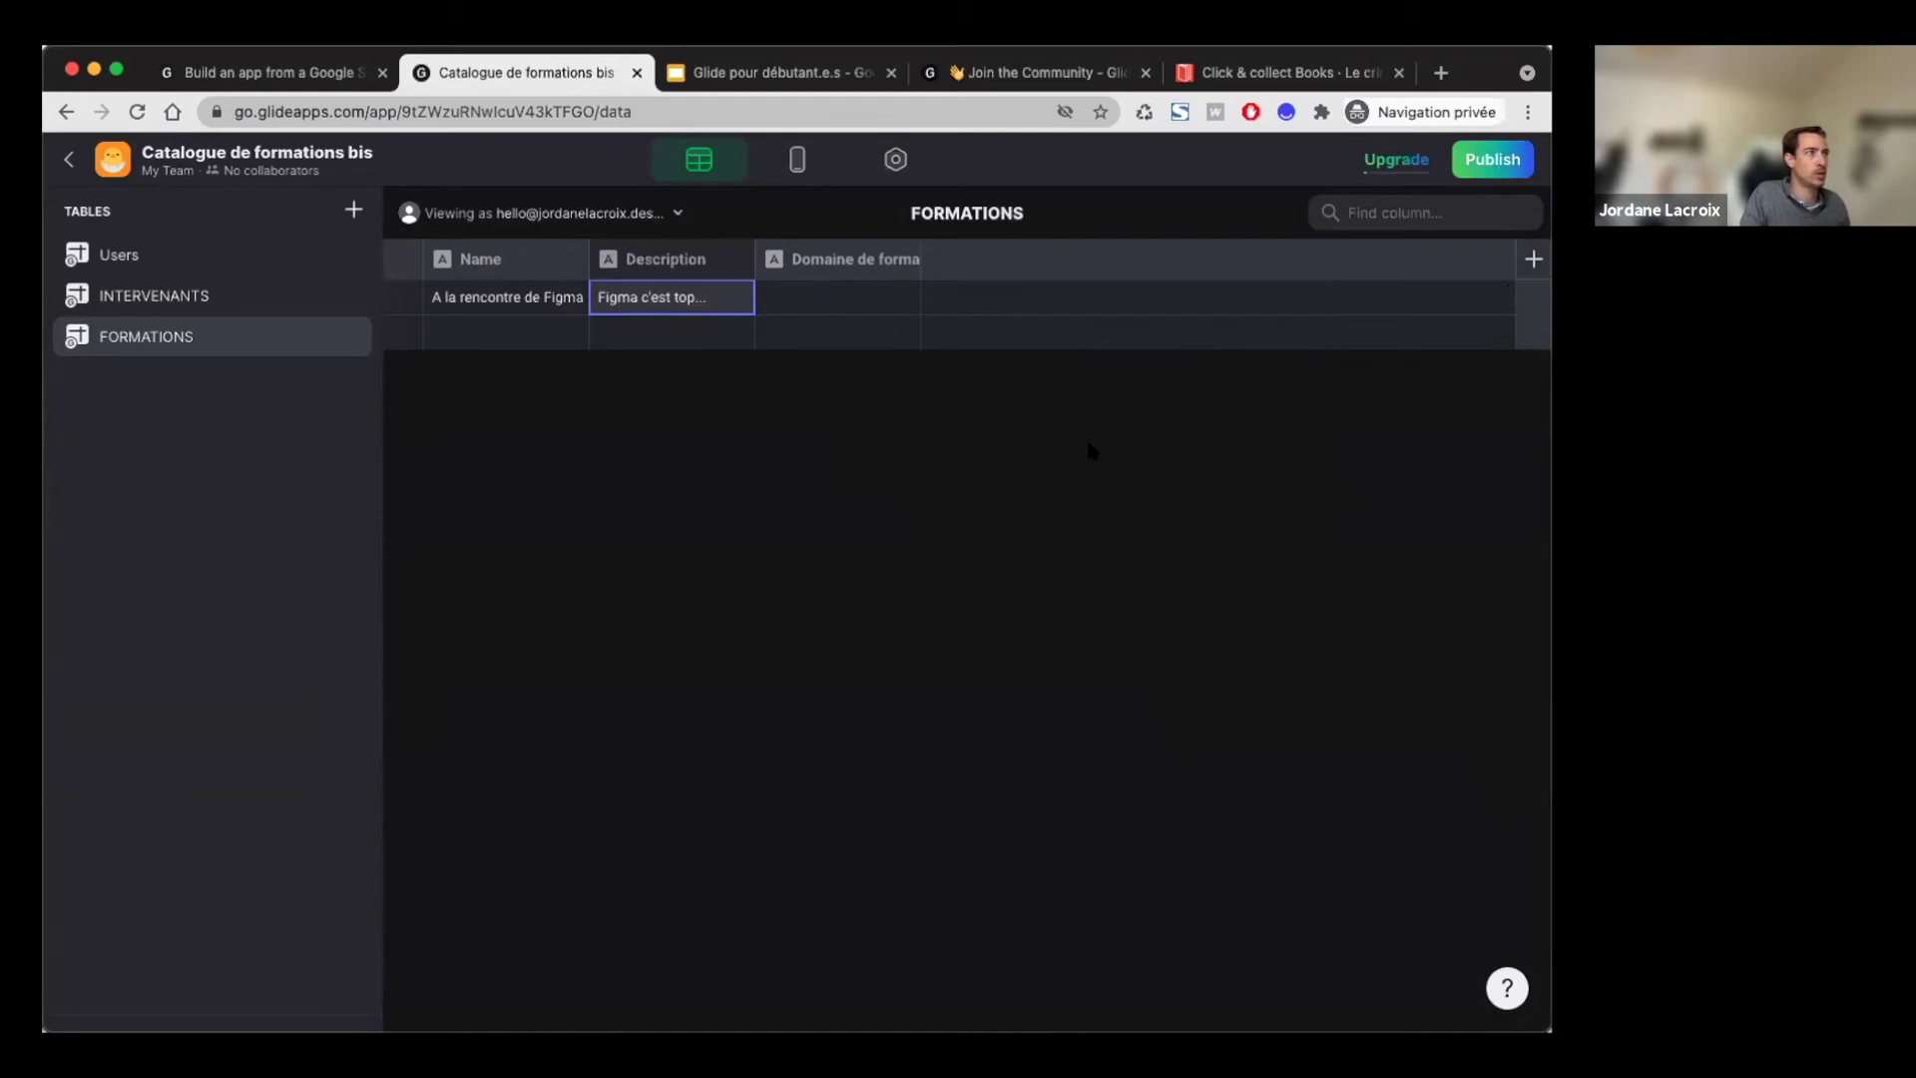
pyautogui.moveTo(920, 259); pyautogui.dragTo(983, 259)
# Step: Enter "Design" as the Domaine de formation of the "A la rencontre de Figma" row
pyautogui.press('super+Tab')
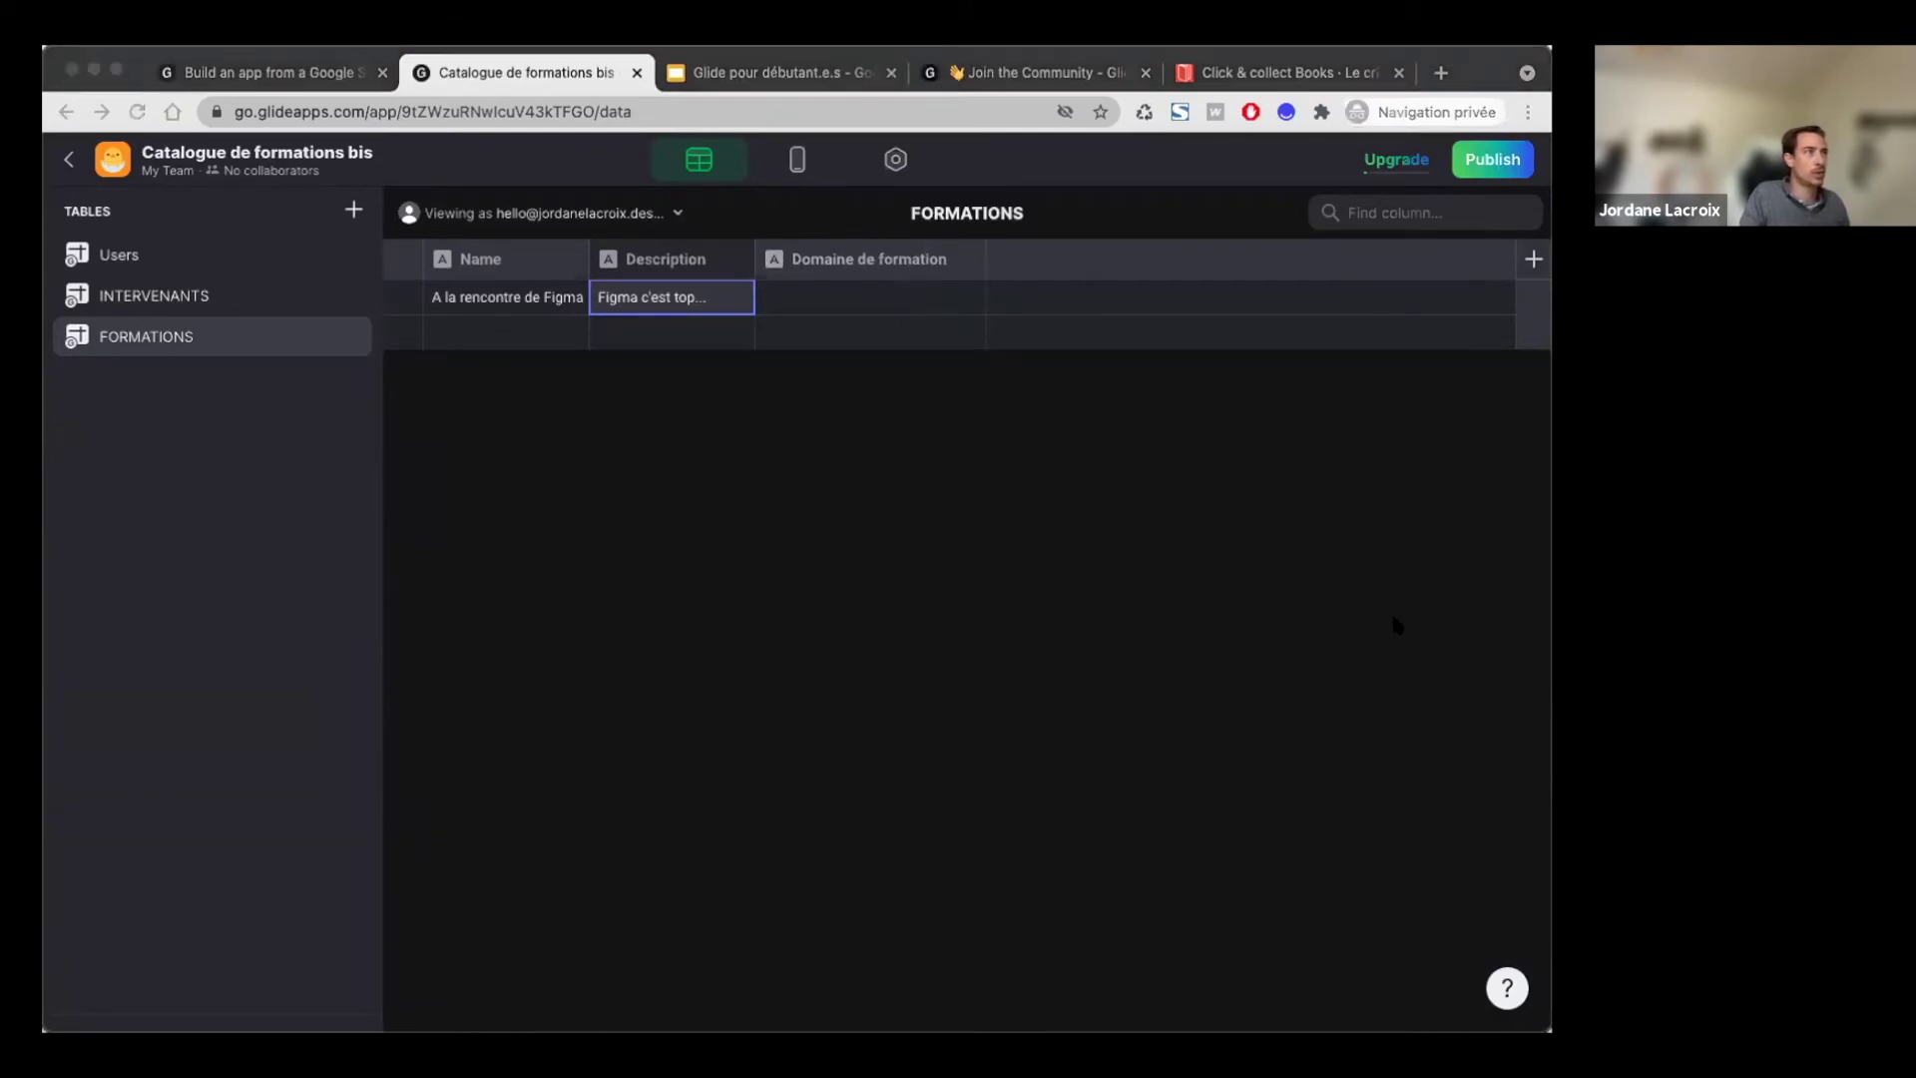
pyautogui.press('super+Tab')
pyautogui.click(798, 297)
pyautogui.write('Design')
pyautogui.press('Return')
pyautogui.press('super+Tab')
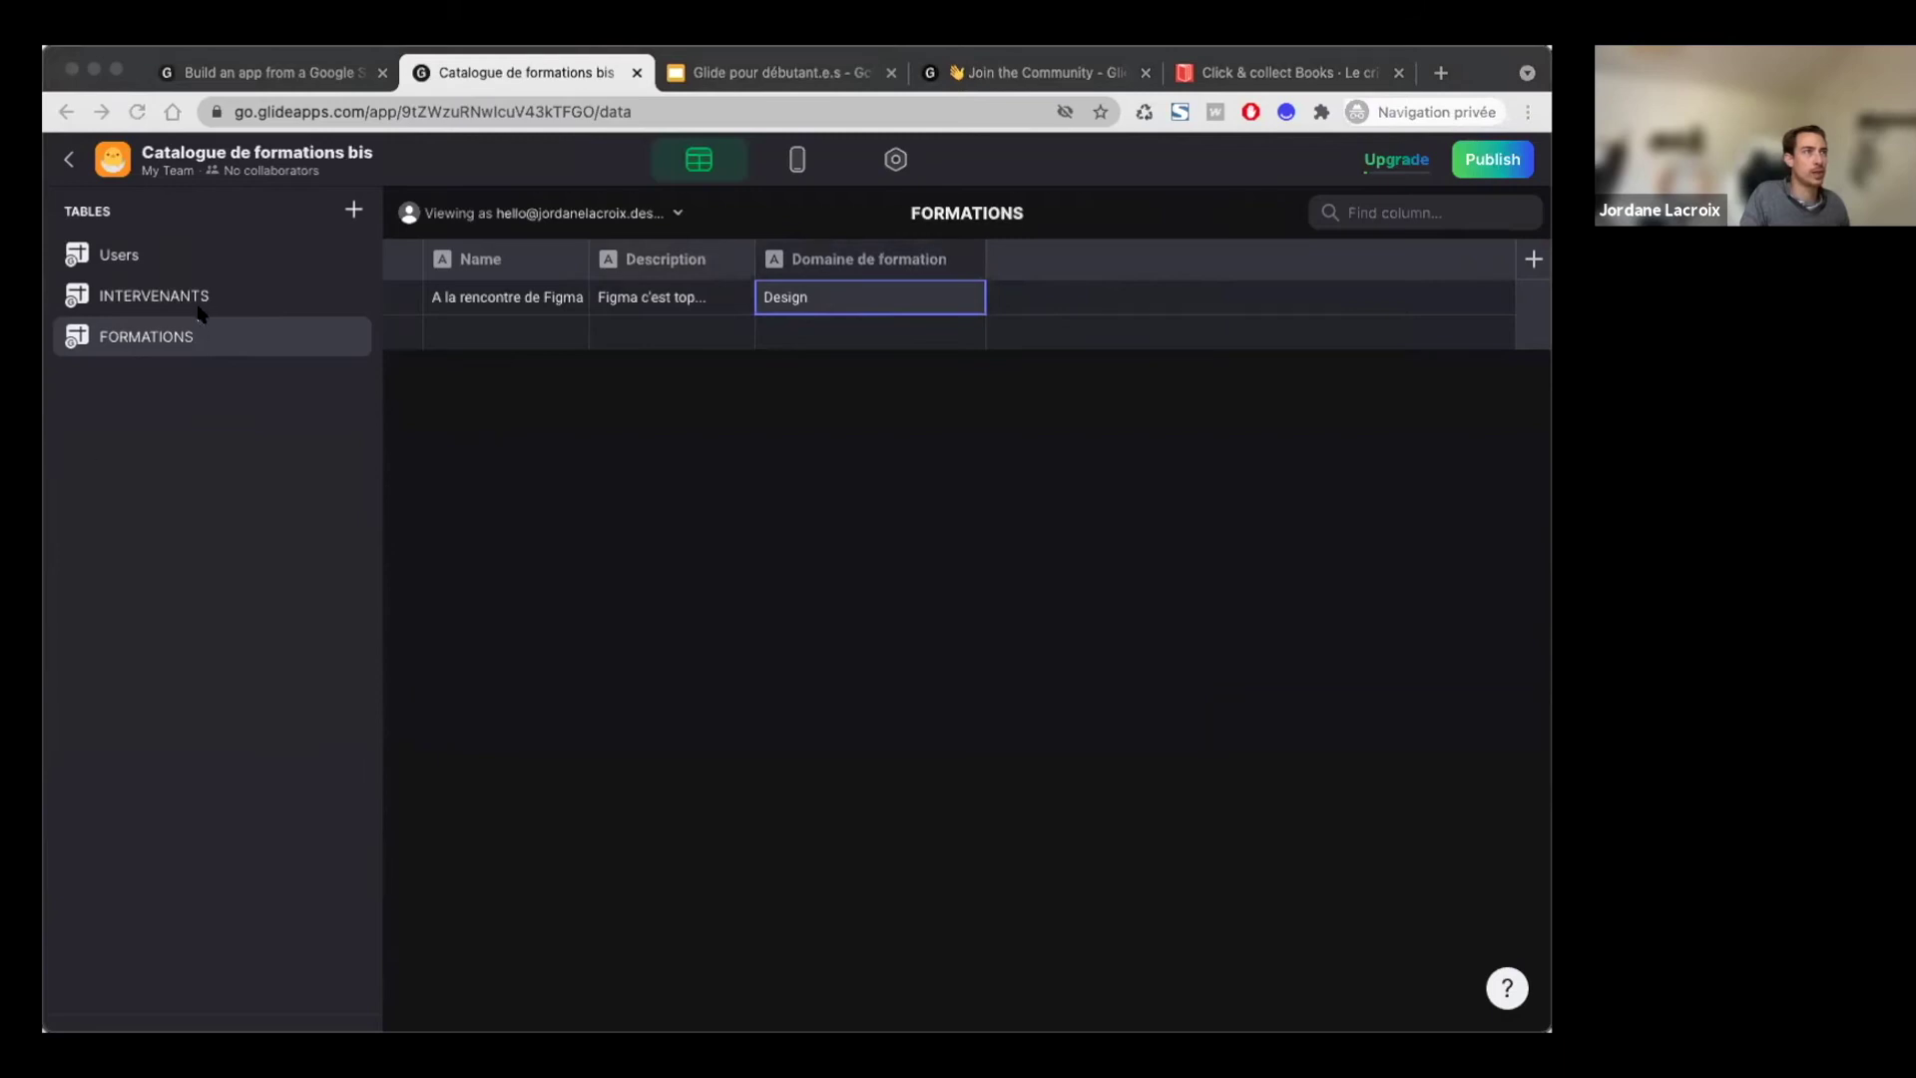
# Step: Add a second training named "Glide ou l'initiation au no-code mobile" and widen the Name column to fit it
pyautogui.press('super+Tab')
pyautogui.click(496, 331)
pyautogui.write("Glide ou l'initiation au no-code mobile")
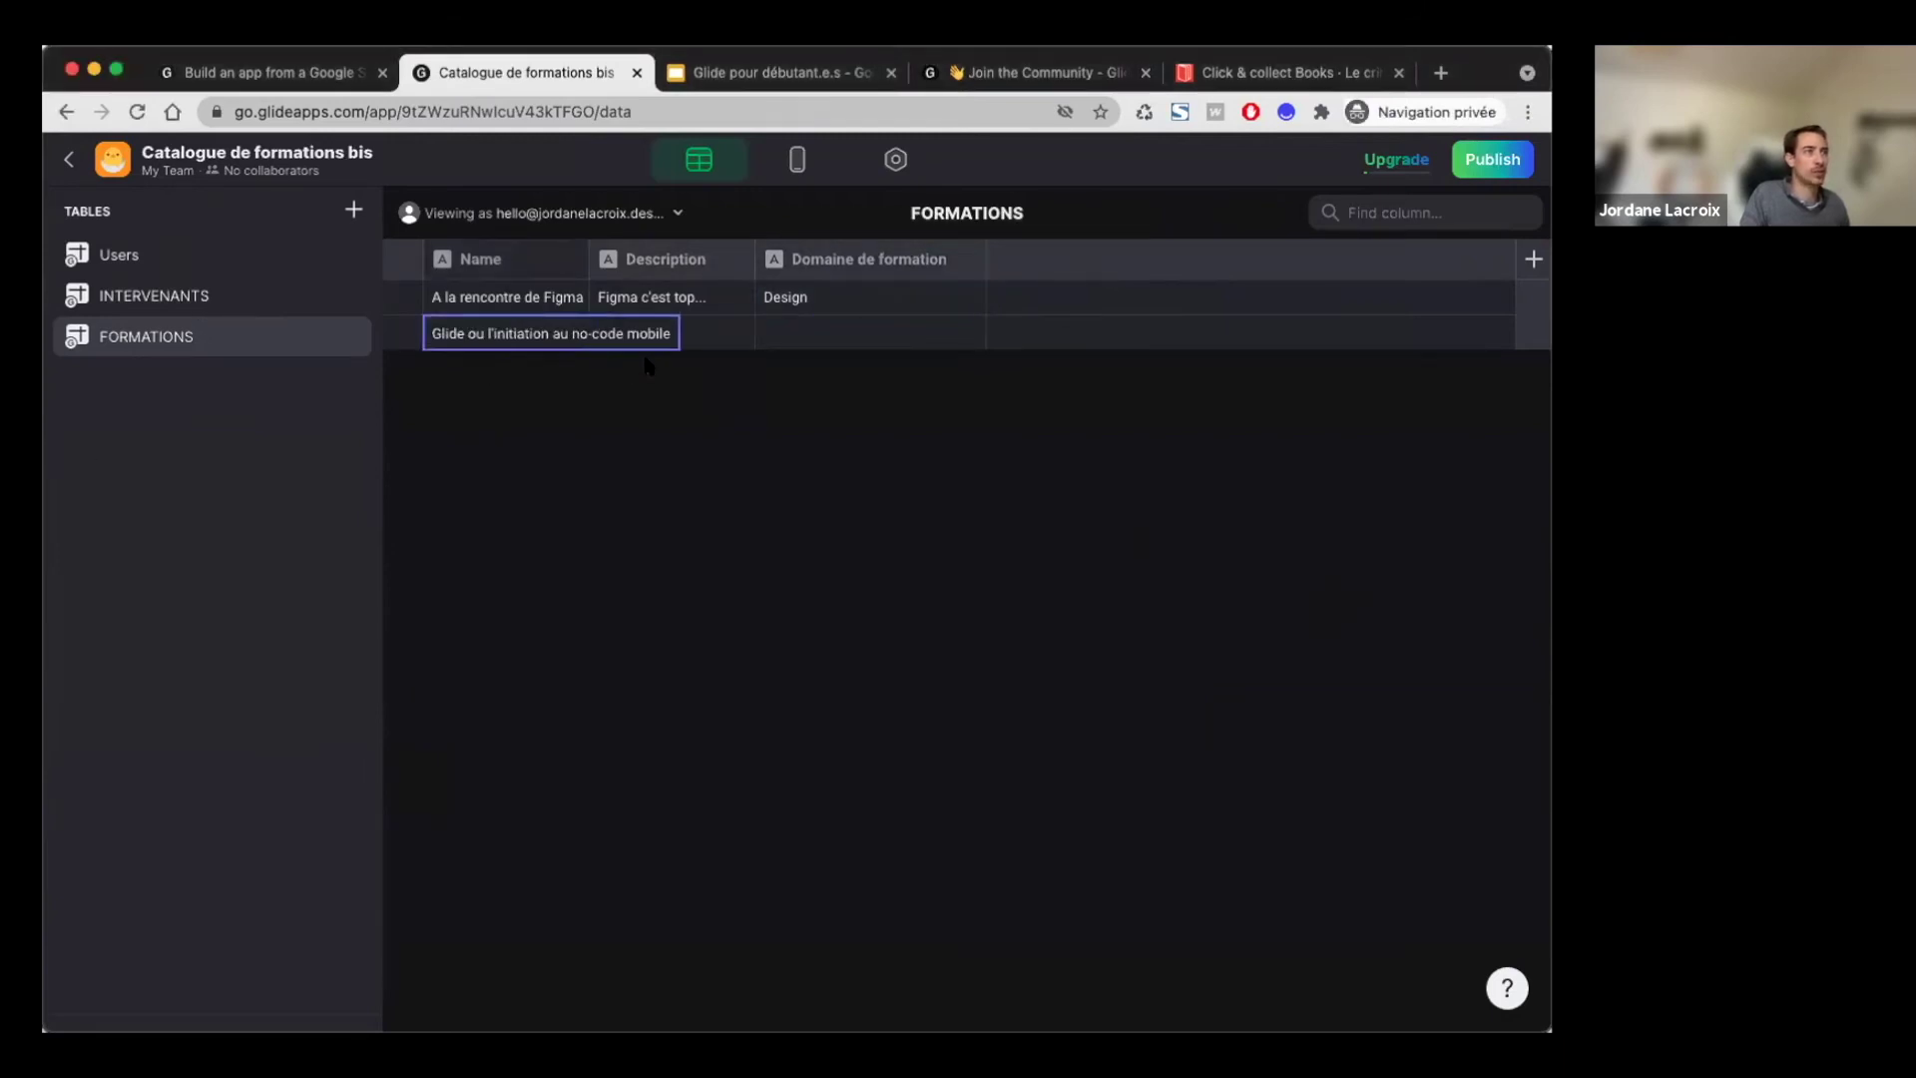
pyautogui.click(729, 343)
pyautogui.moveTo(579, 254); pyautogui.dragTo(729, 240)
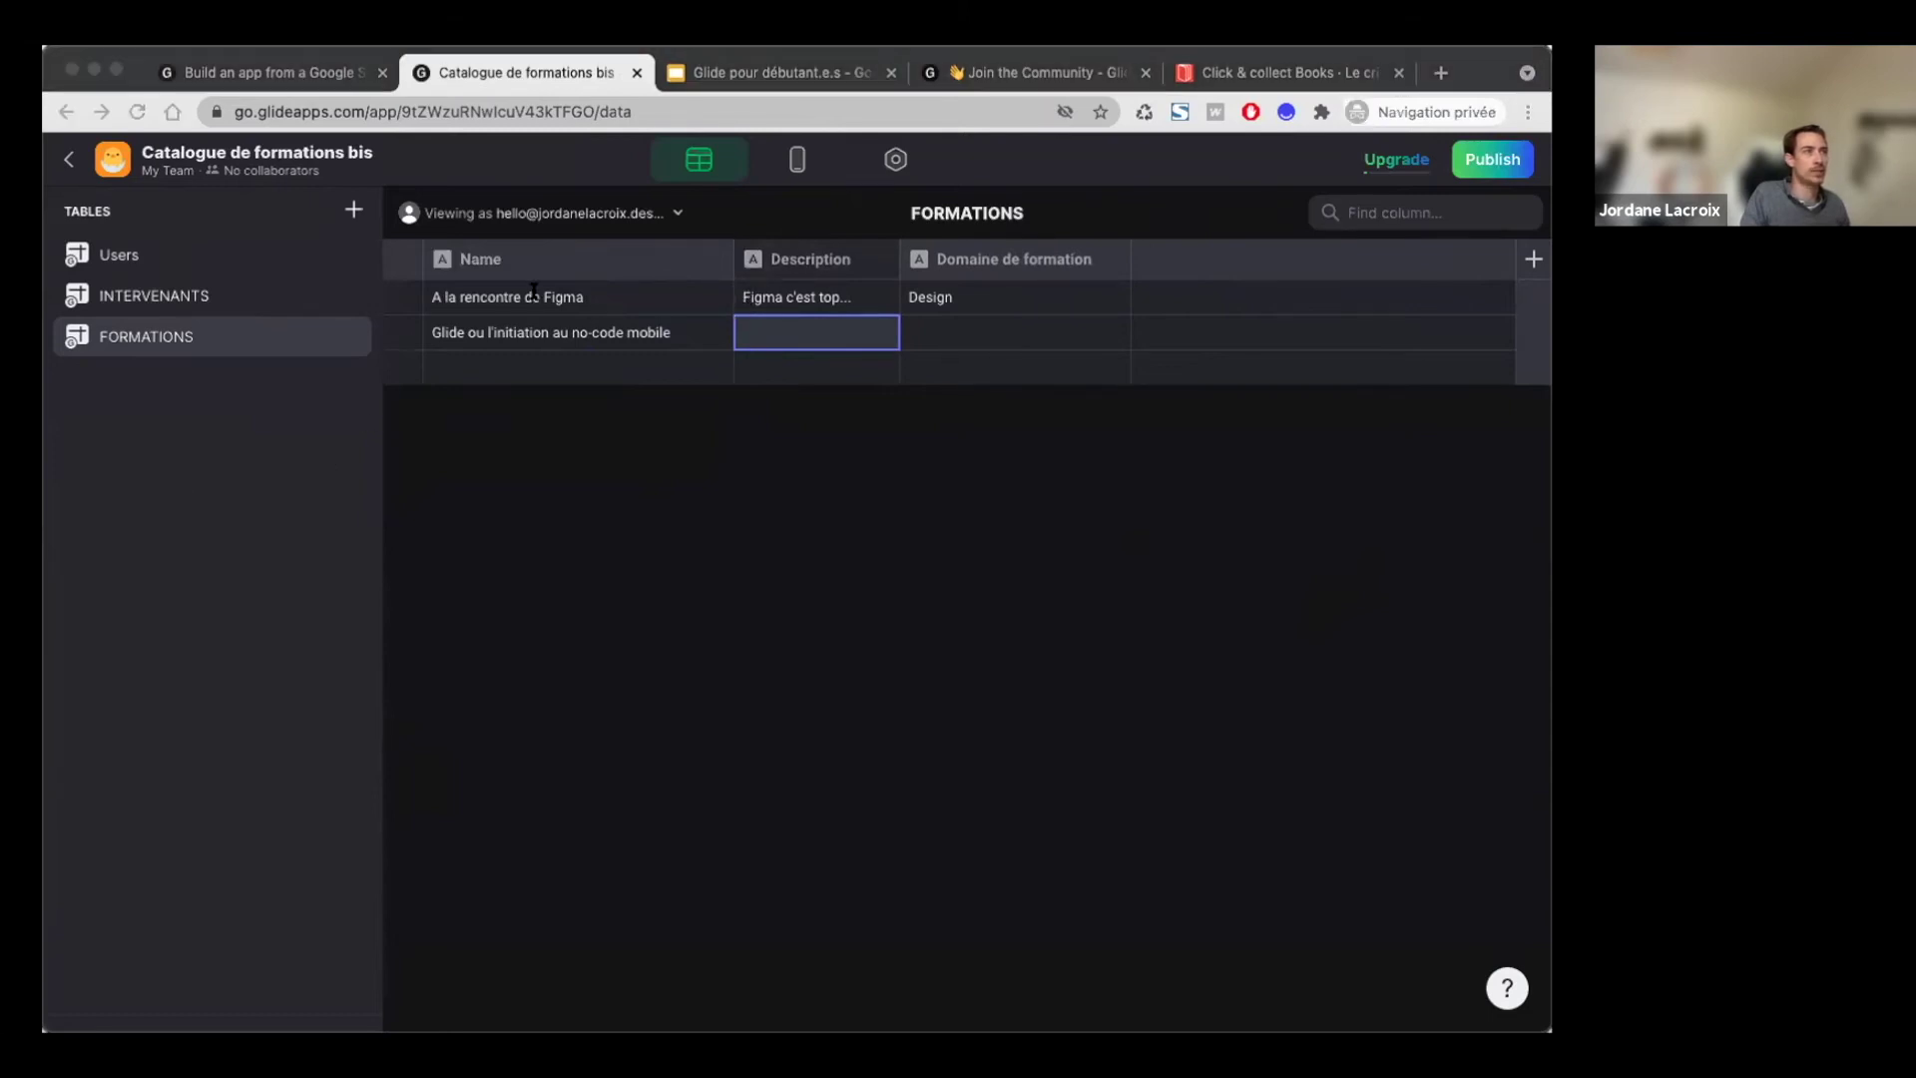
# Step: Paste the description starting with "Créer son app mobile en" into the Glide training's Description cell
pyautogui.doubleClick(790, 331)
pyautogui.press('super+v')
pyautogui.click(837, 555)
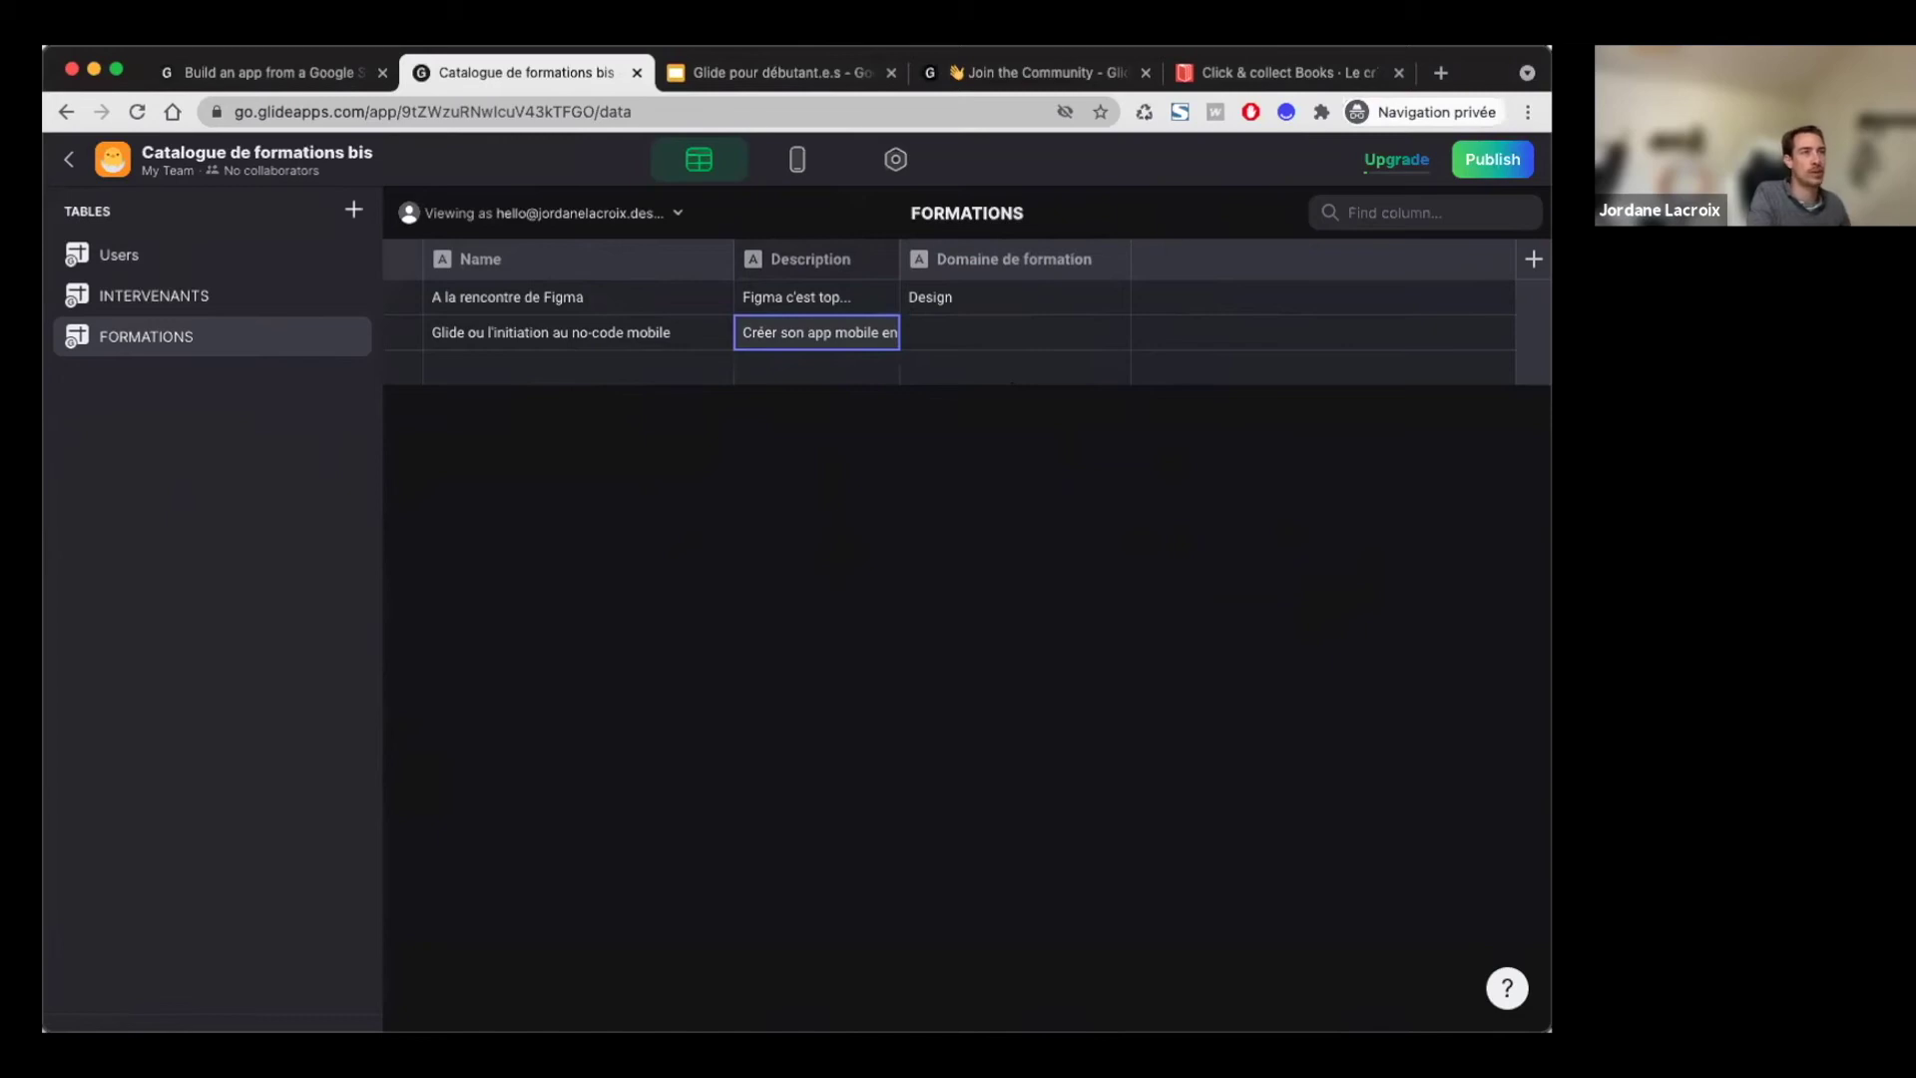
# Step: Enter "Développement" as the Domaine de formation of the Glide training
pyautogui.press('super+Tab')
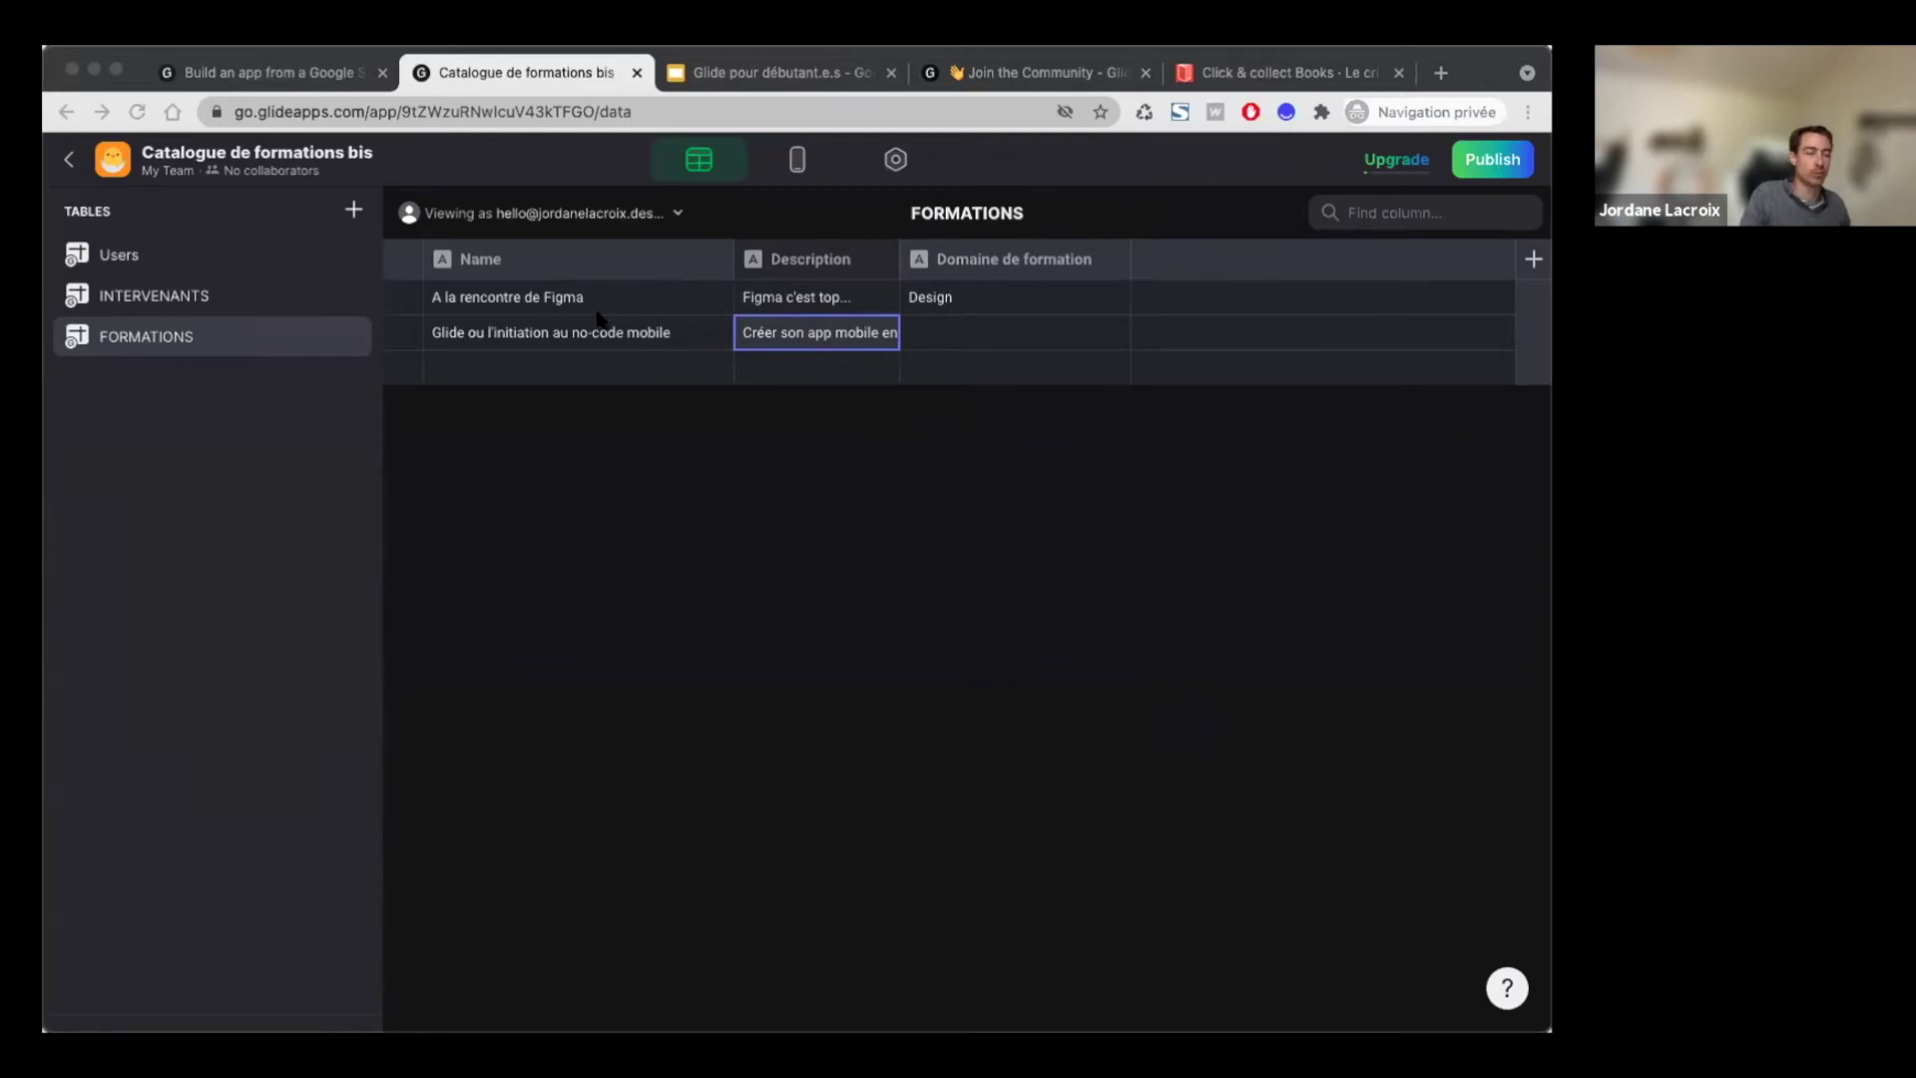
pyautogui.click(1287, 547)
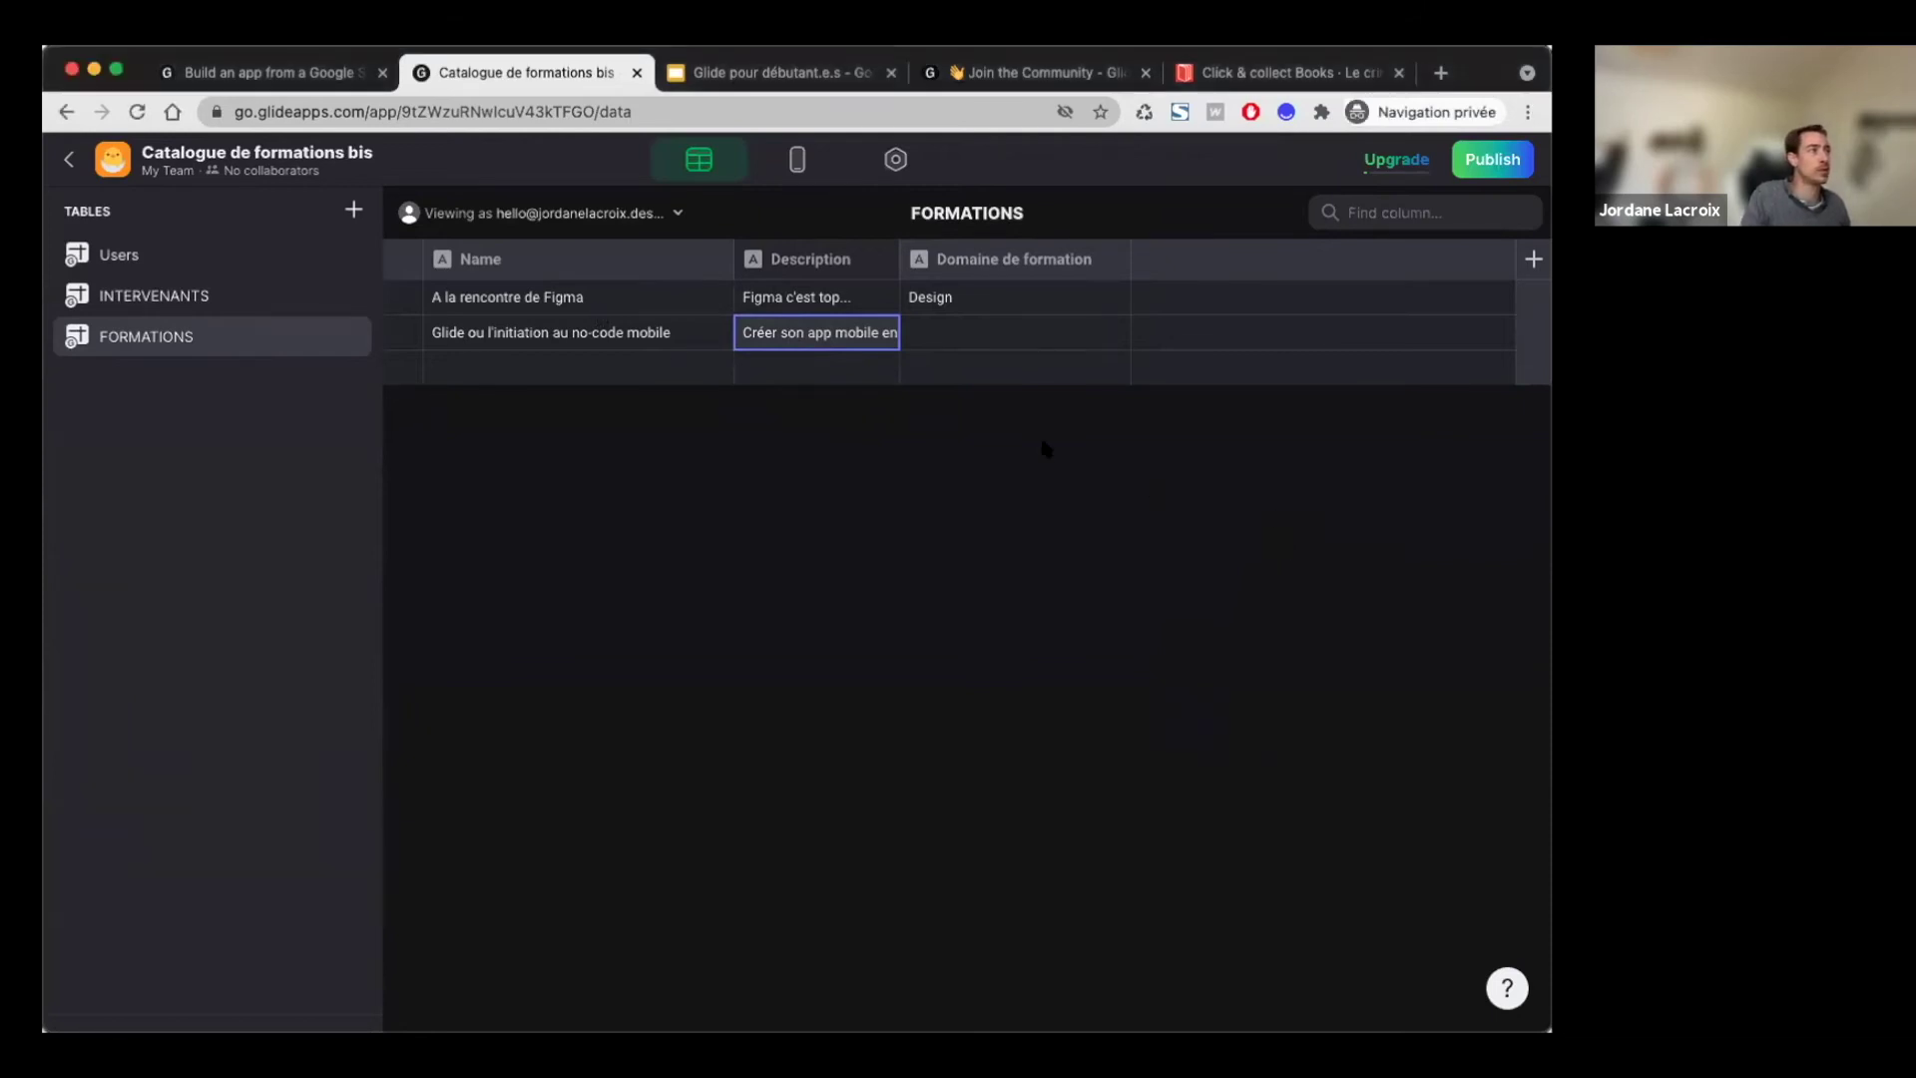
pyautogui.click(949, 332)
pyautogui.write('Développement')
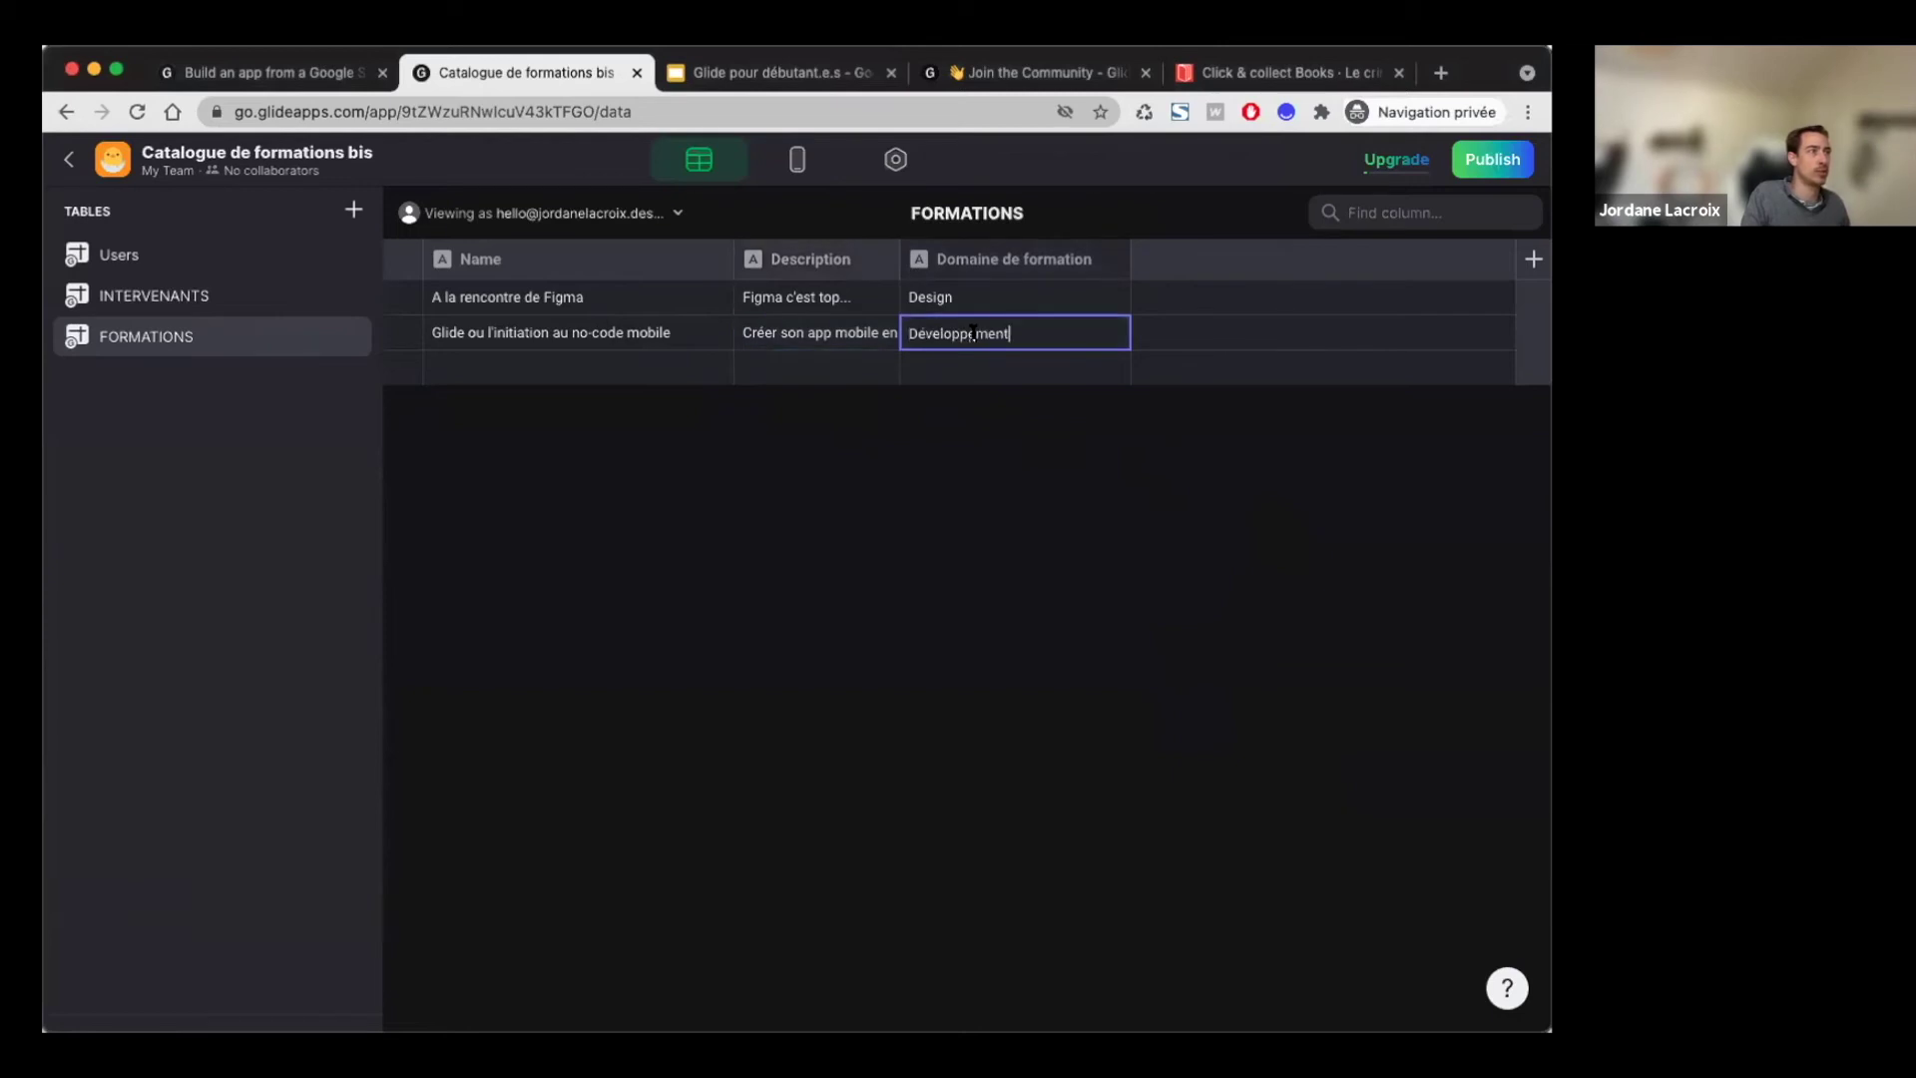
pyautogui.press('Return')
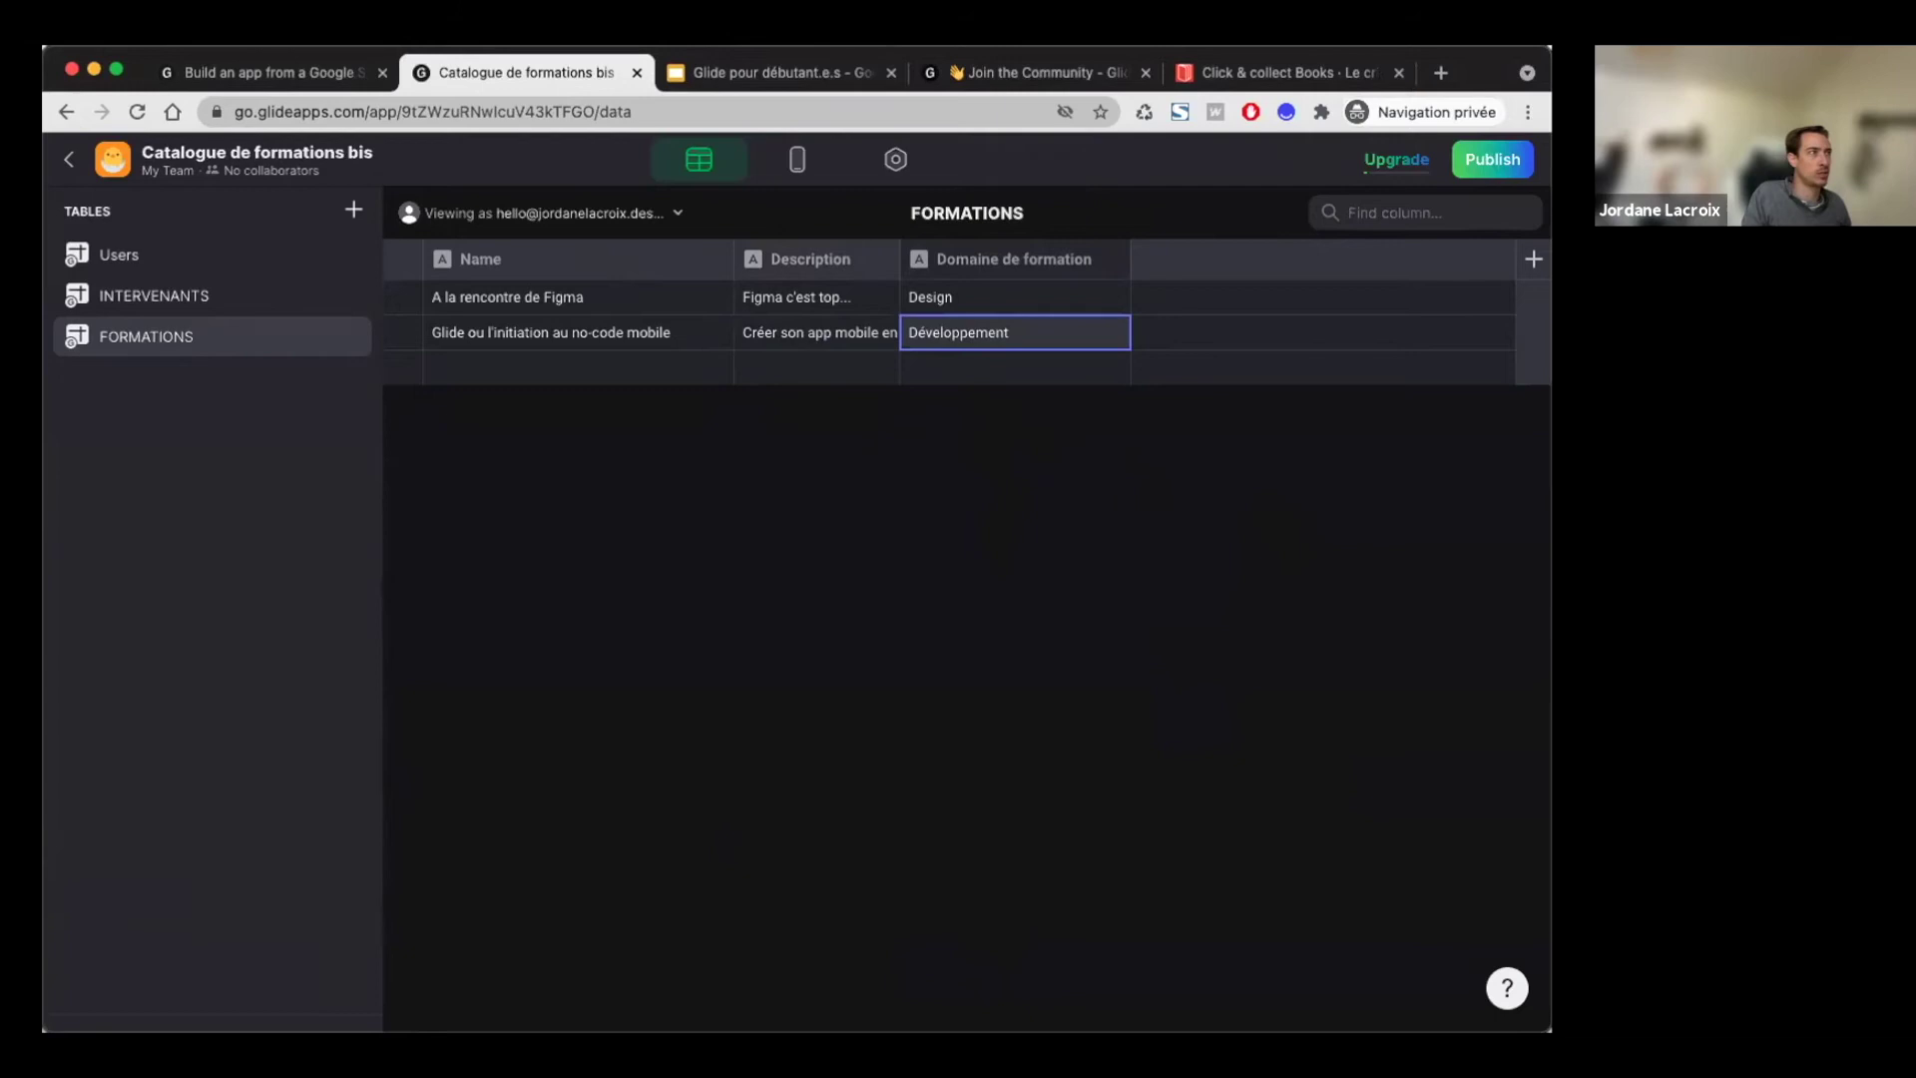
pyautogui.press('super+Tab')
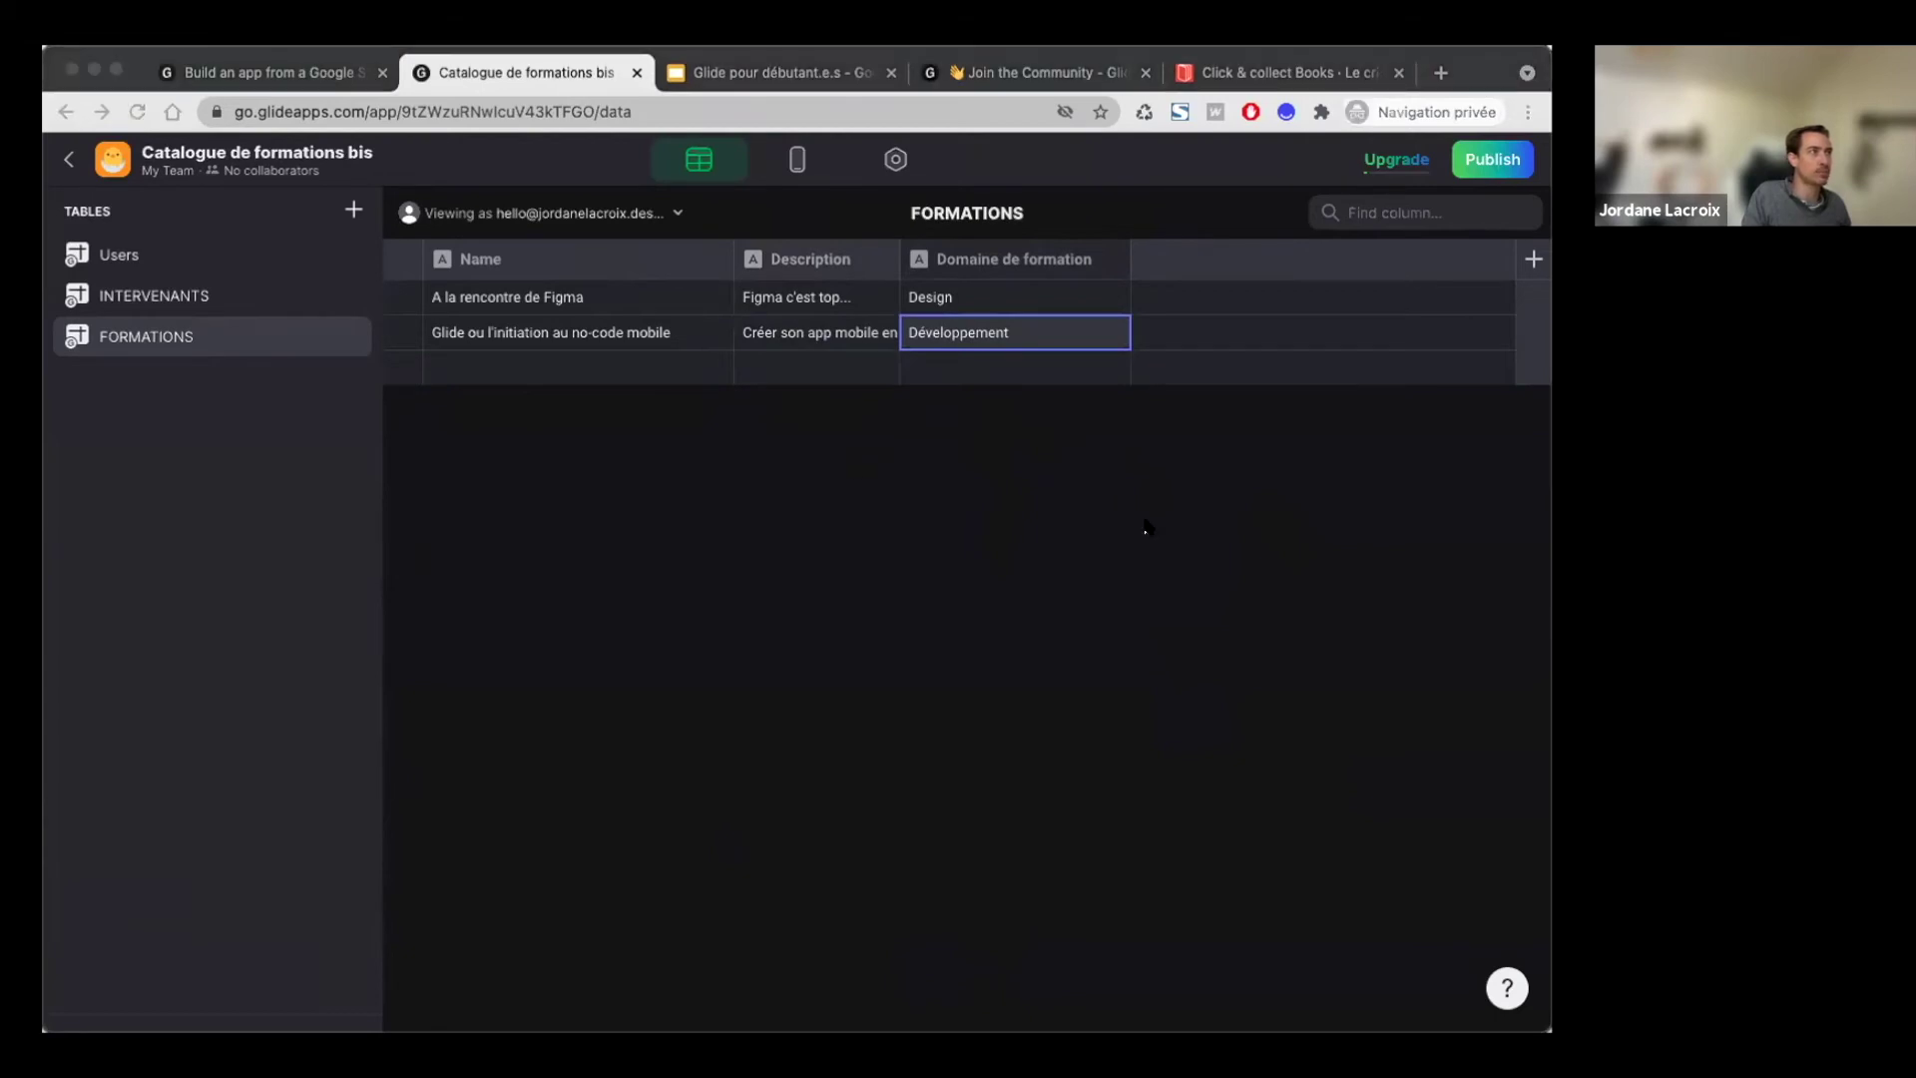
pyautogui.click(1345, 559)
# Step: Start a new column in the FORMATIONS table with the basic type Image and the label "Photos"
pyautogui.click(1534, 258)
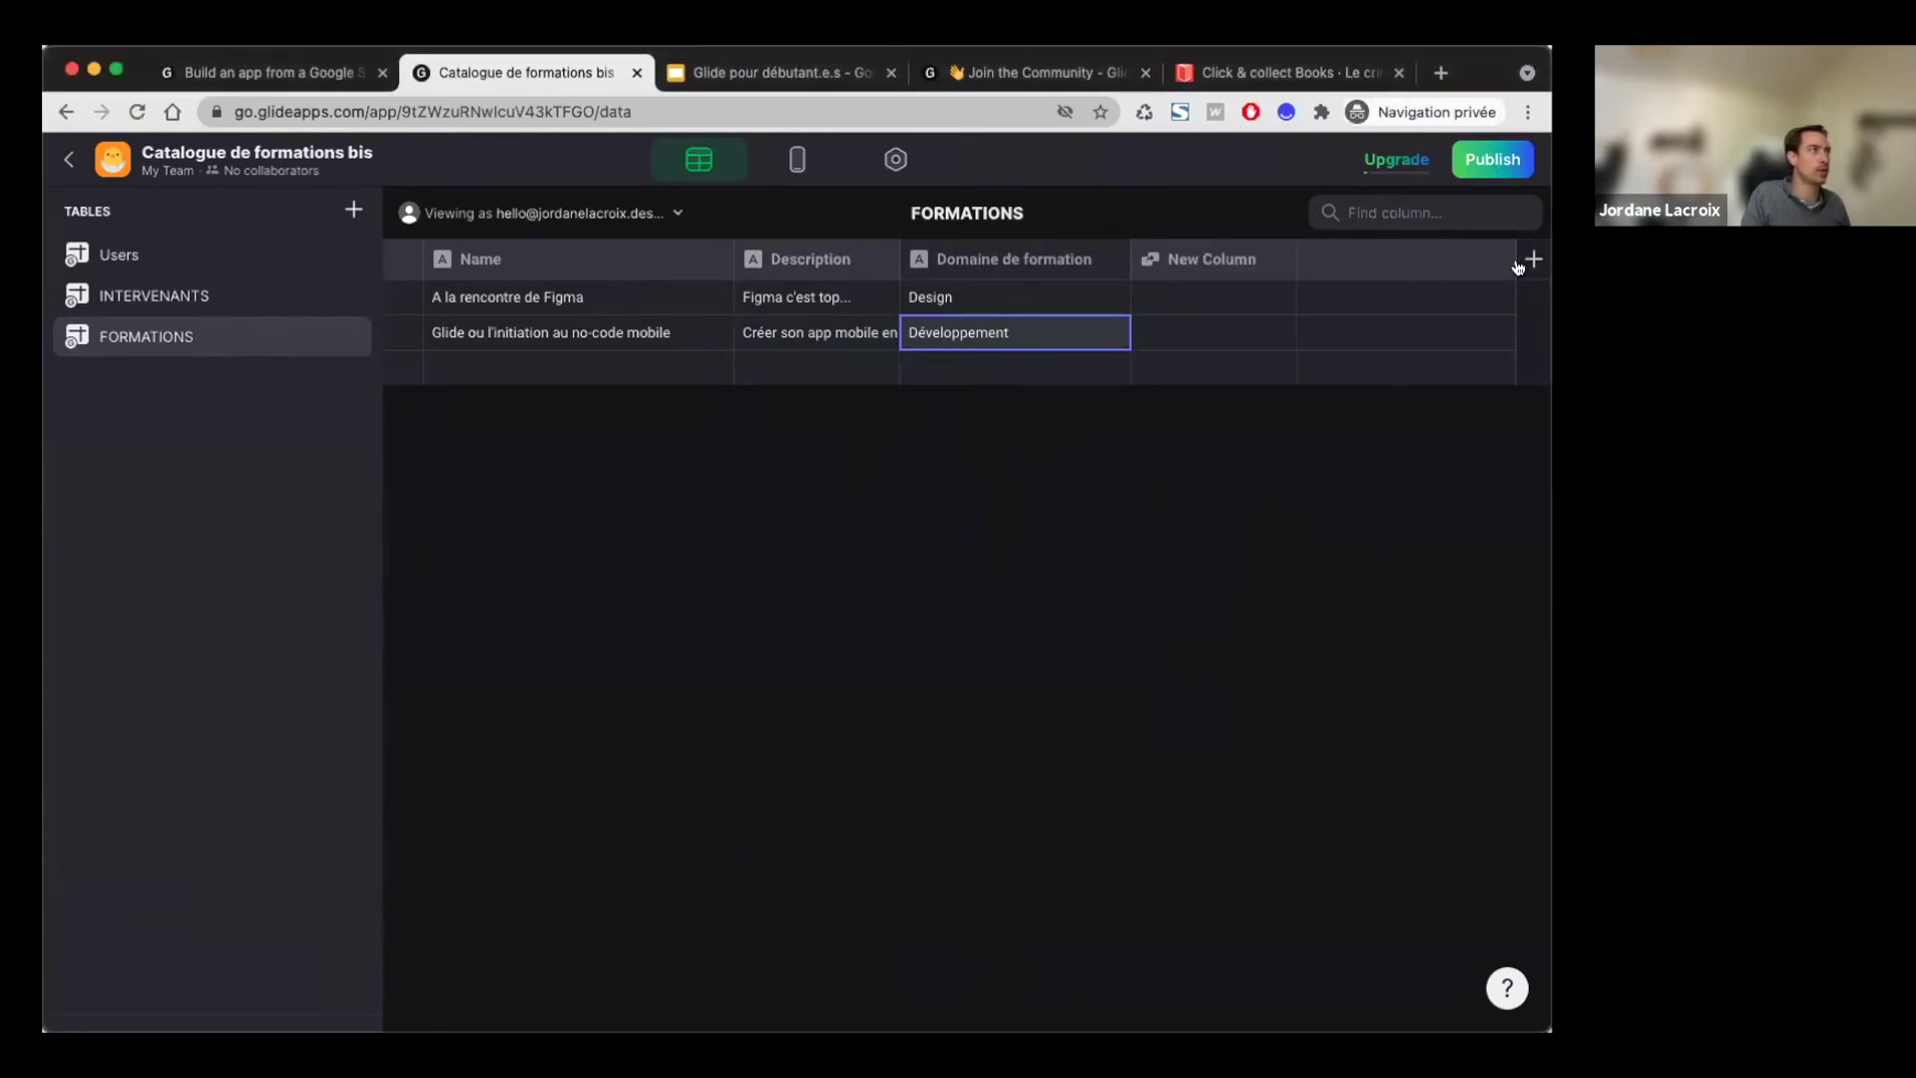
pyautogui.click(968, 358)
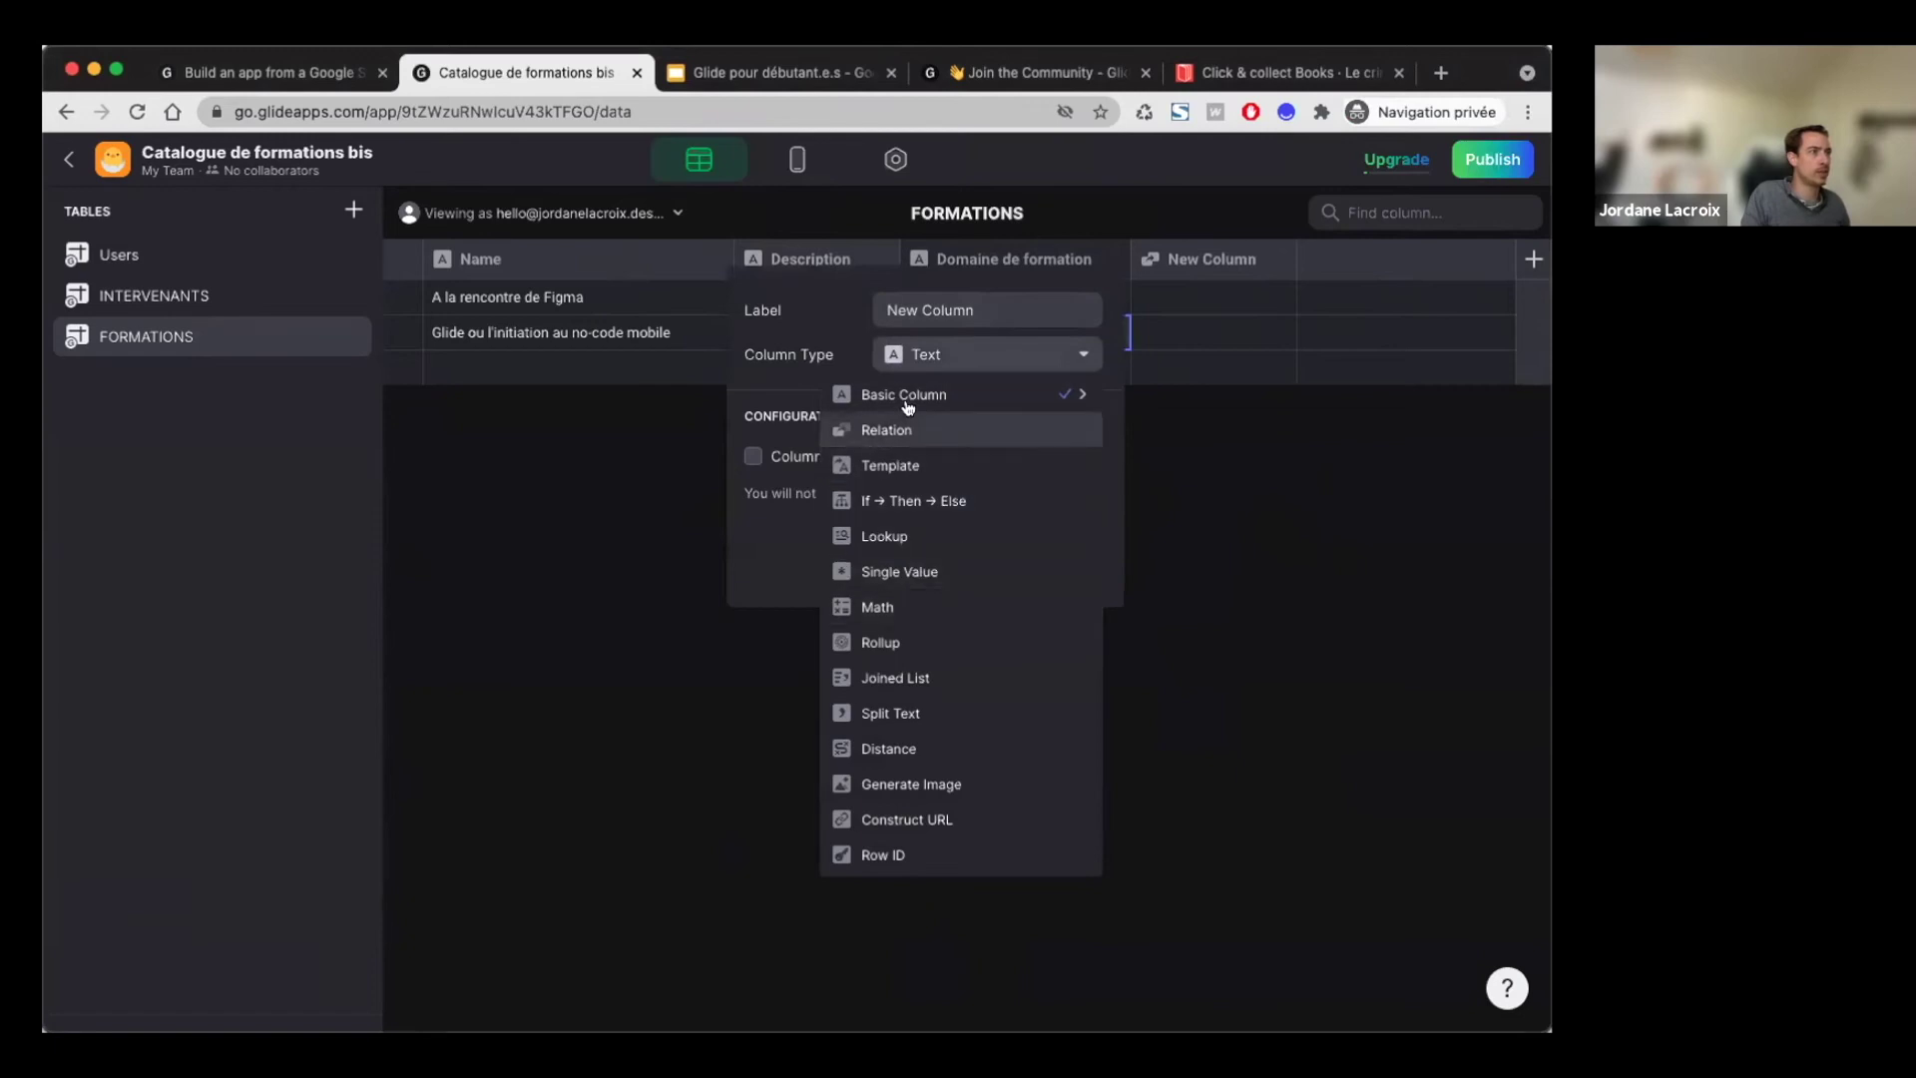
pyautogui.moveTo(908, 396)
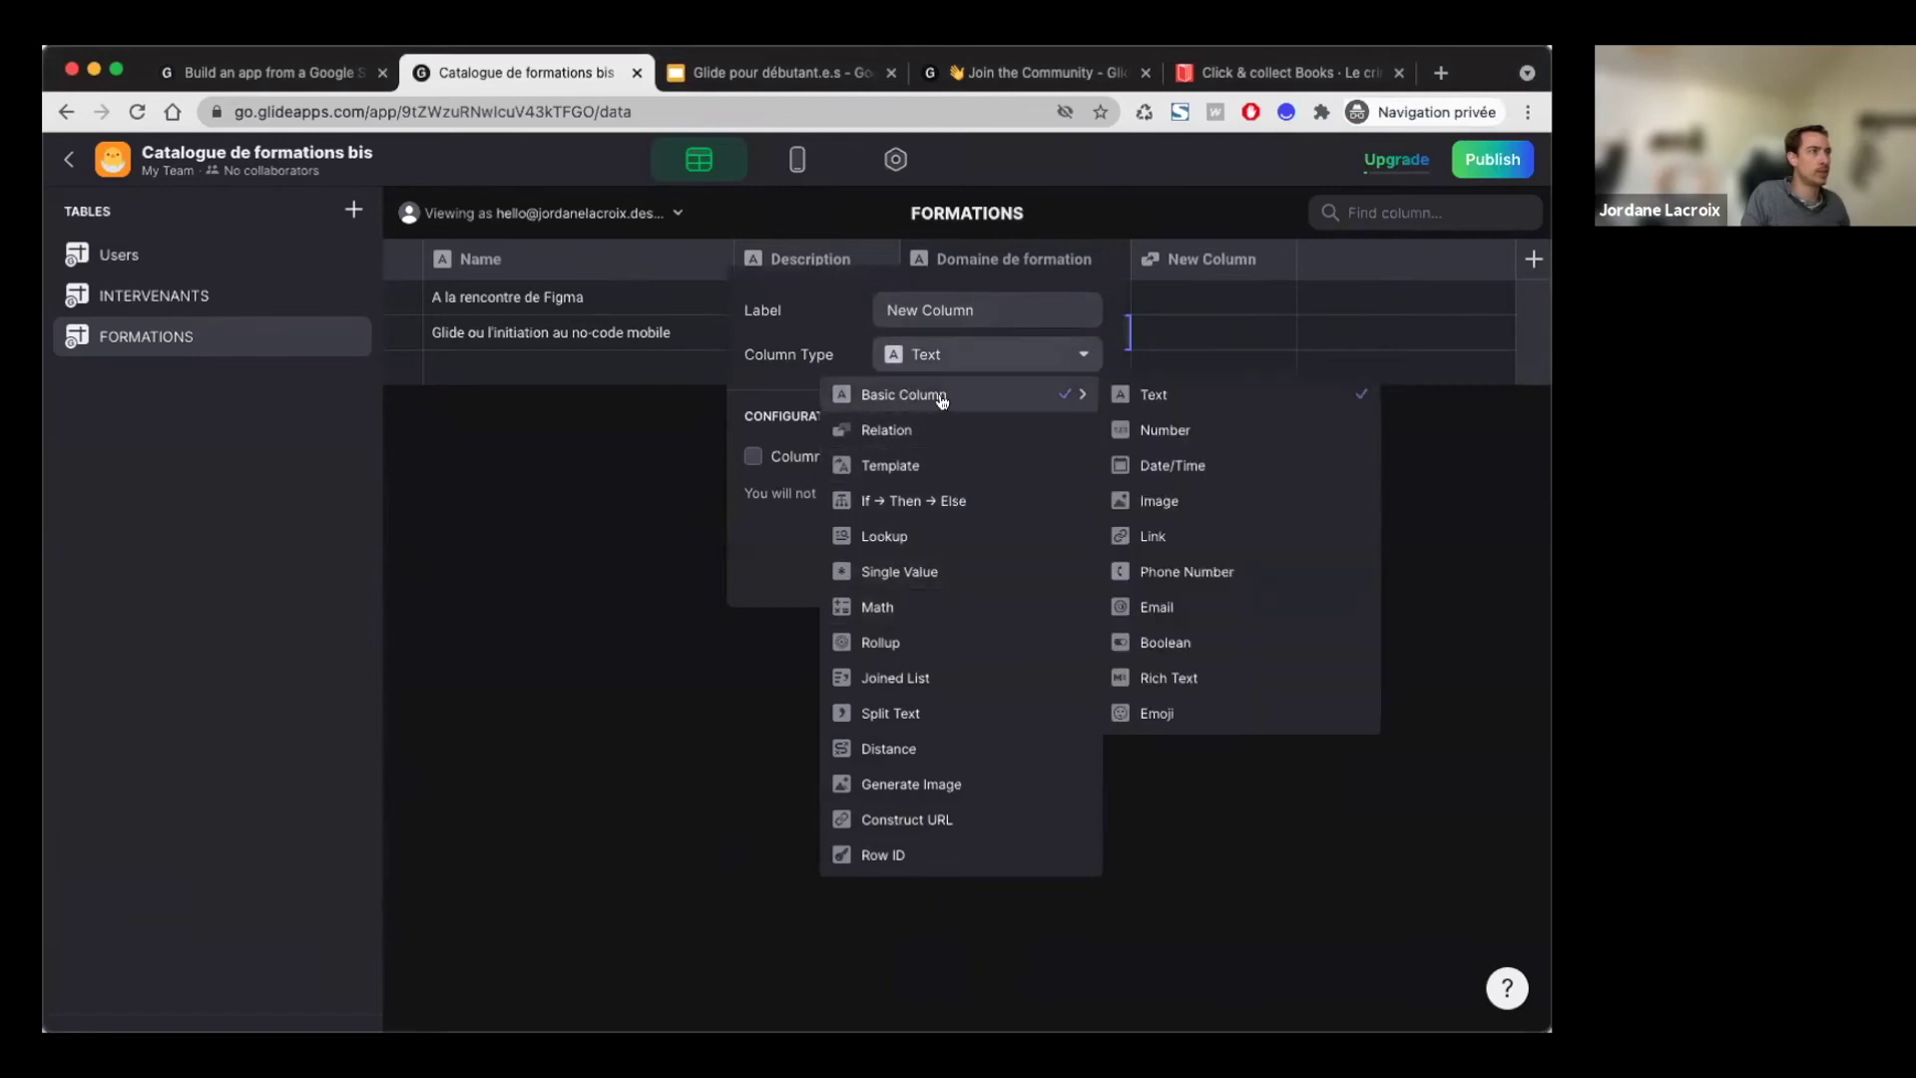
pyautogui.click(1170, 506)
pyautogui.click(1018, 311)
pyautogui.press('super+a')
pyautogui.write('Photos')
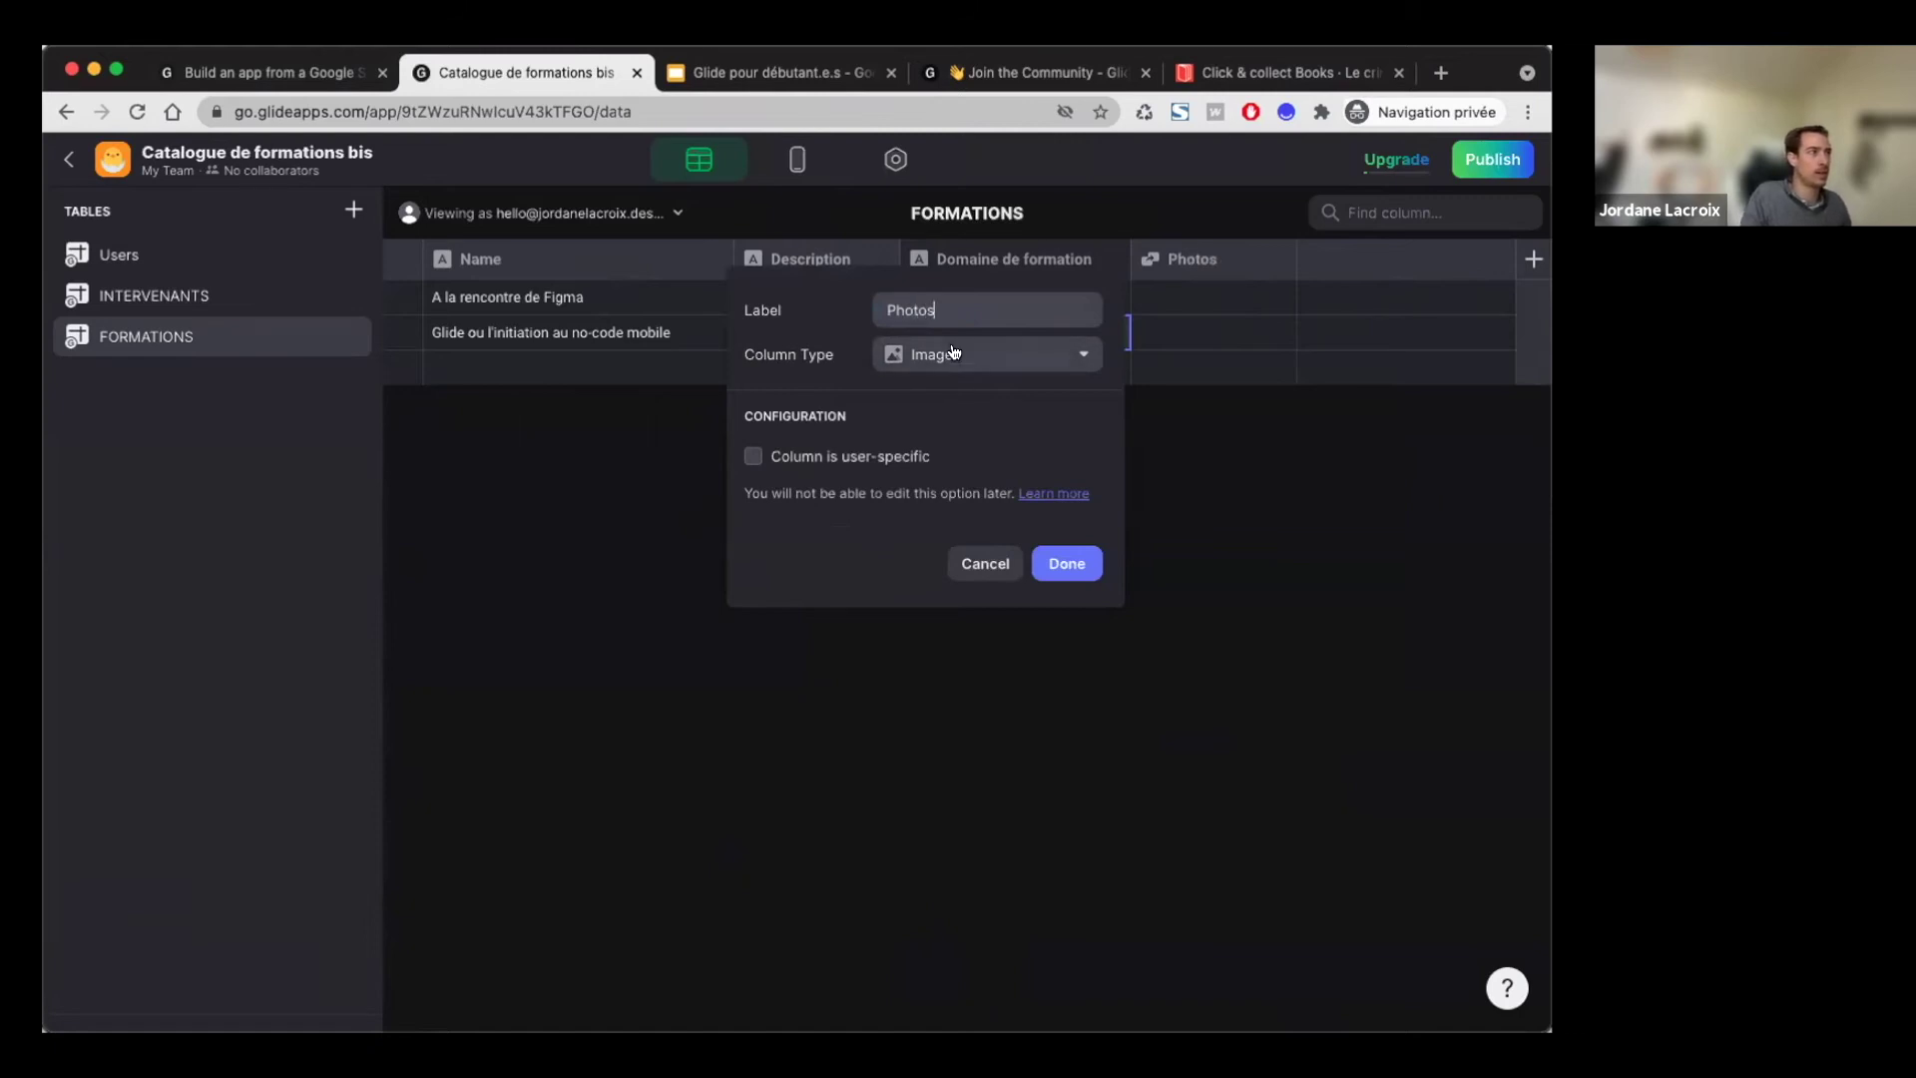
# Step: Change the Photos column's type to Generate Image and check the available patterns, keeping Triangles
pyautogui.click(953, 352)
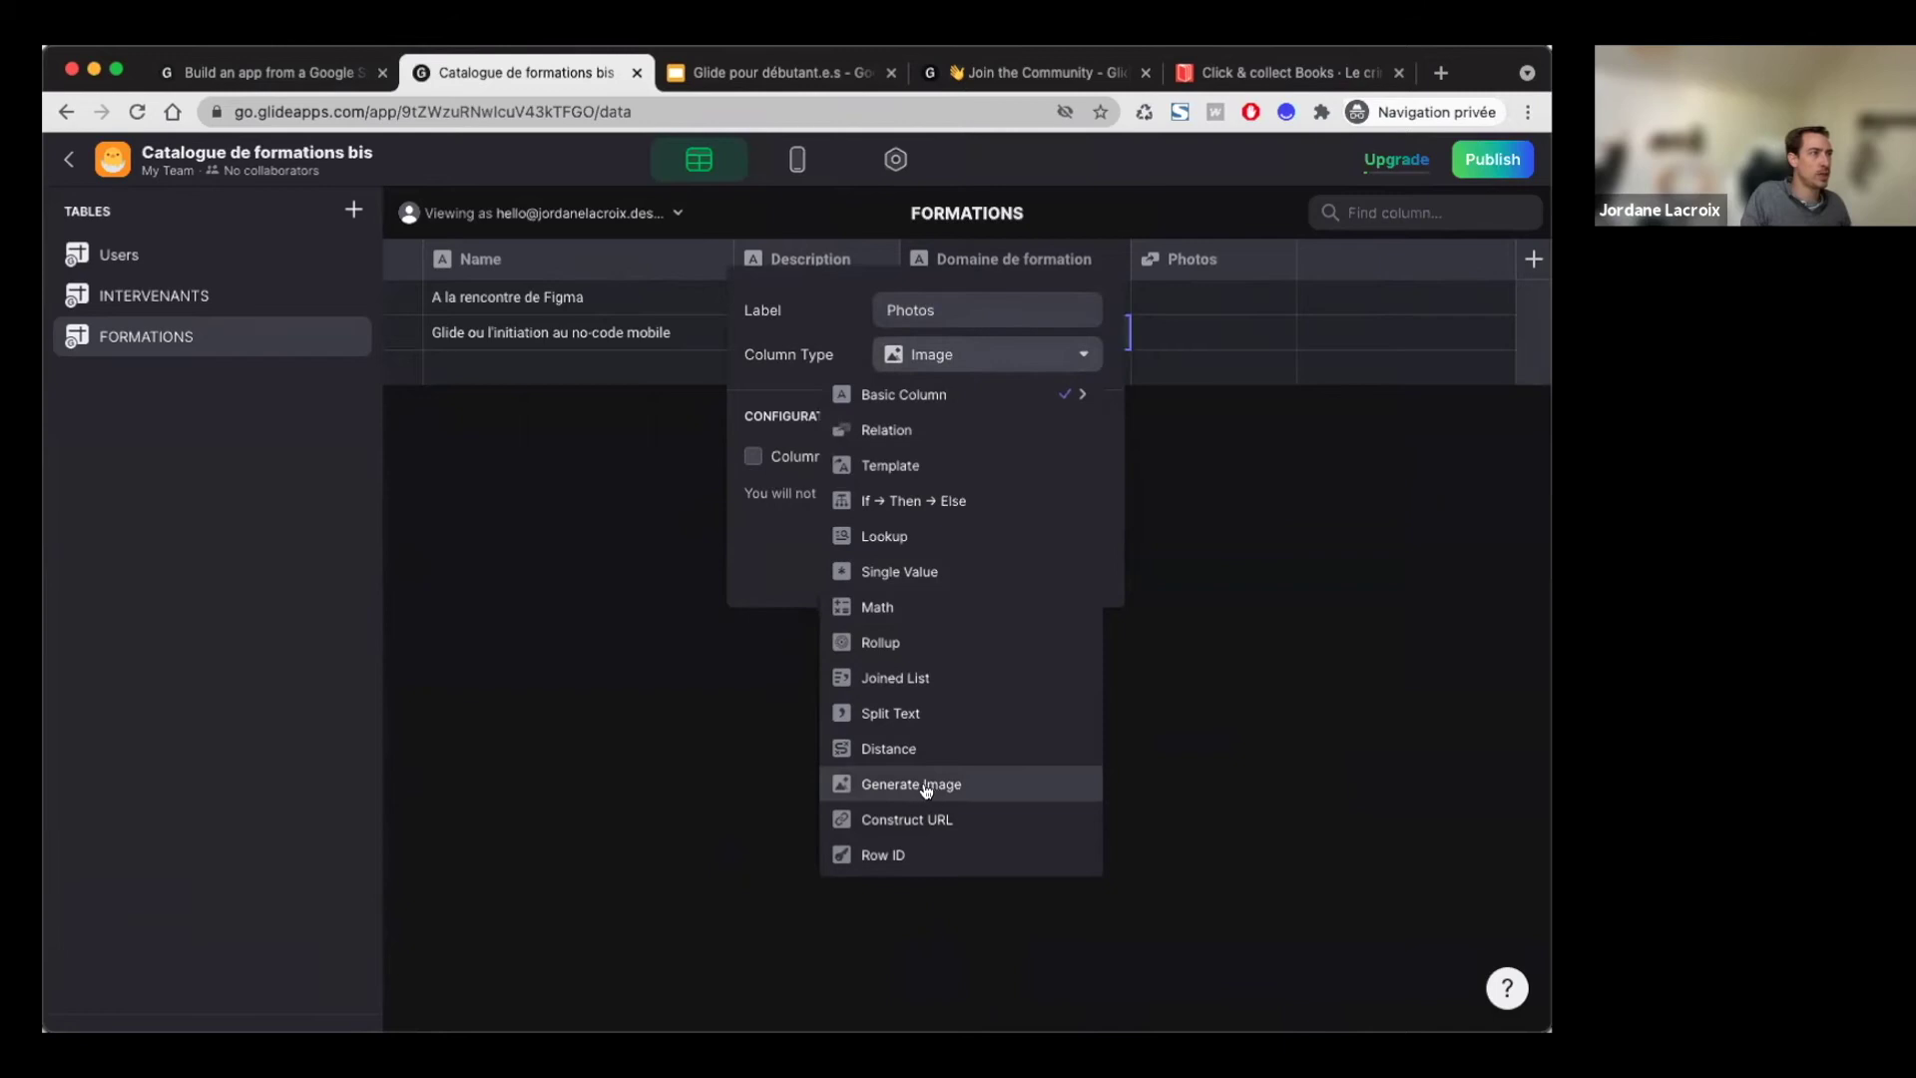
pyautogui.moveTo(1009, 398)
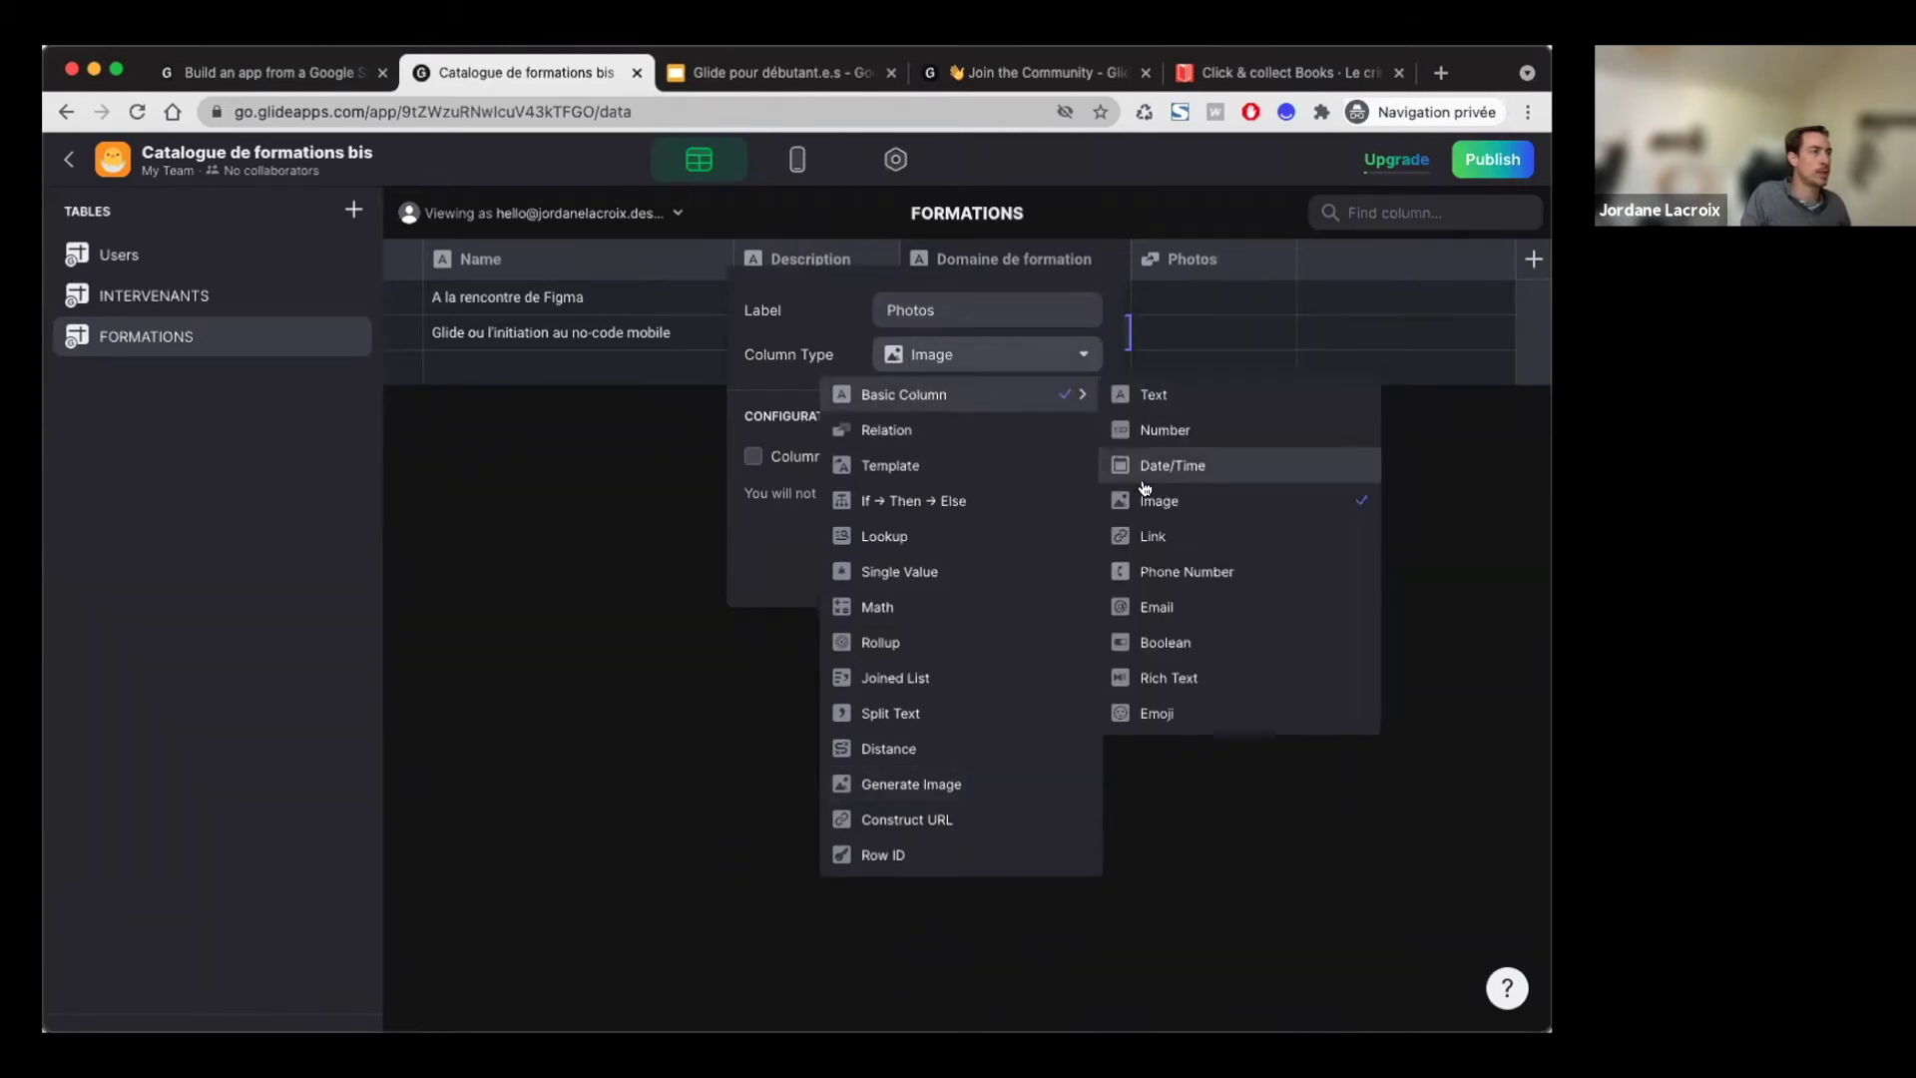
pyautogui.click(888, 784)
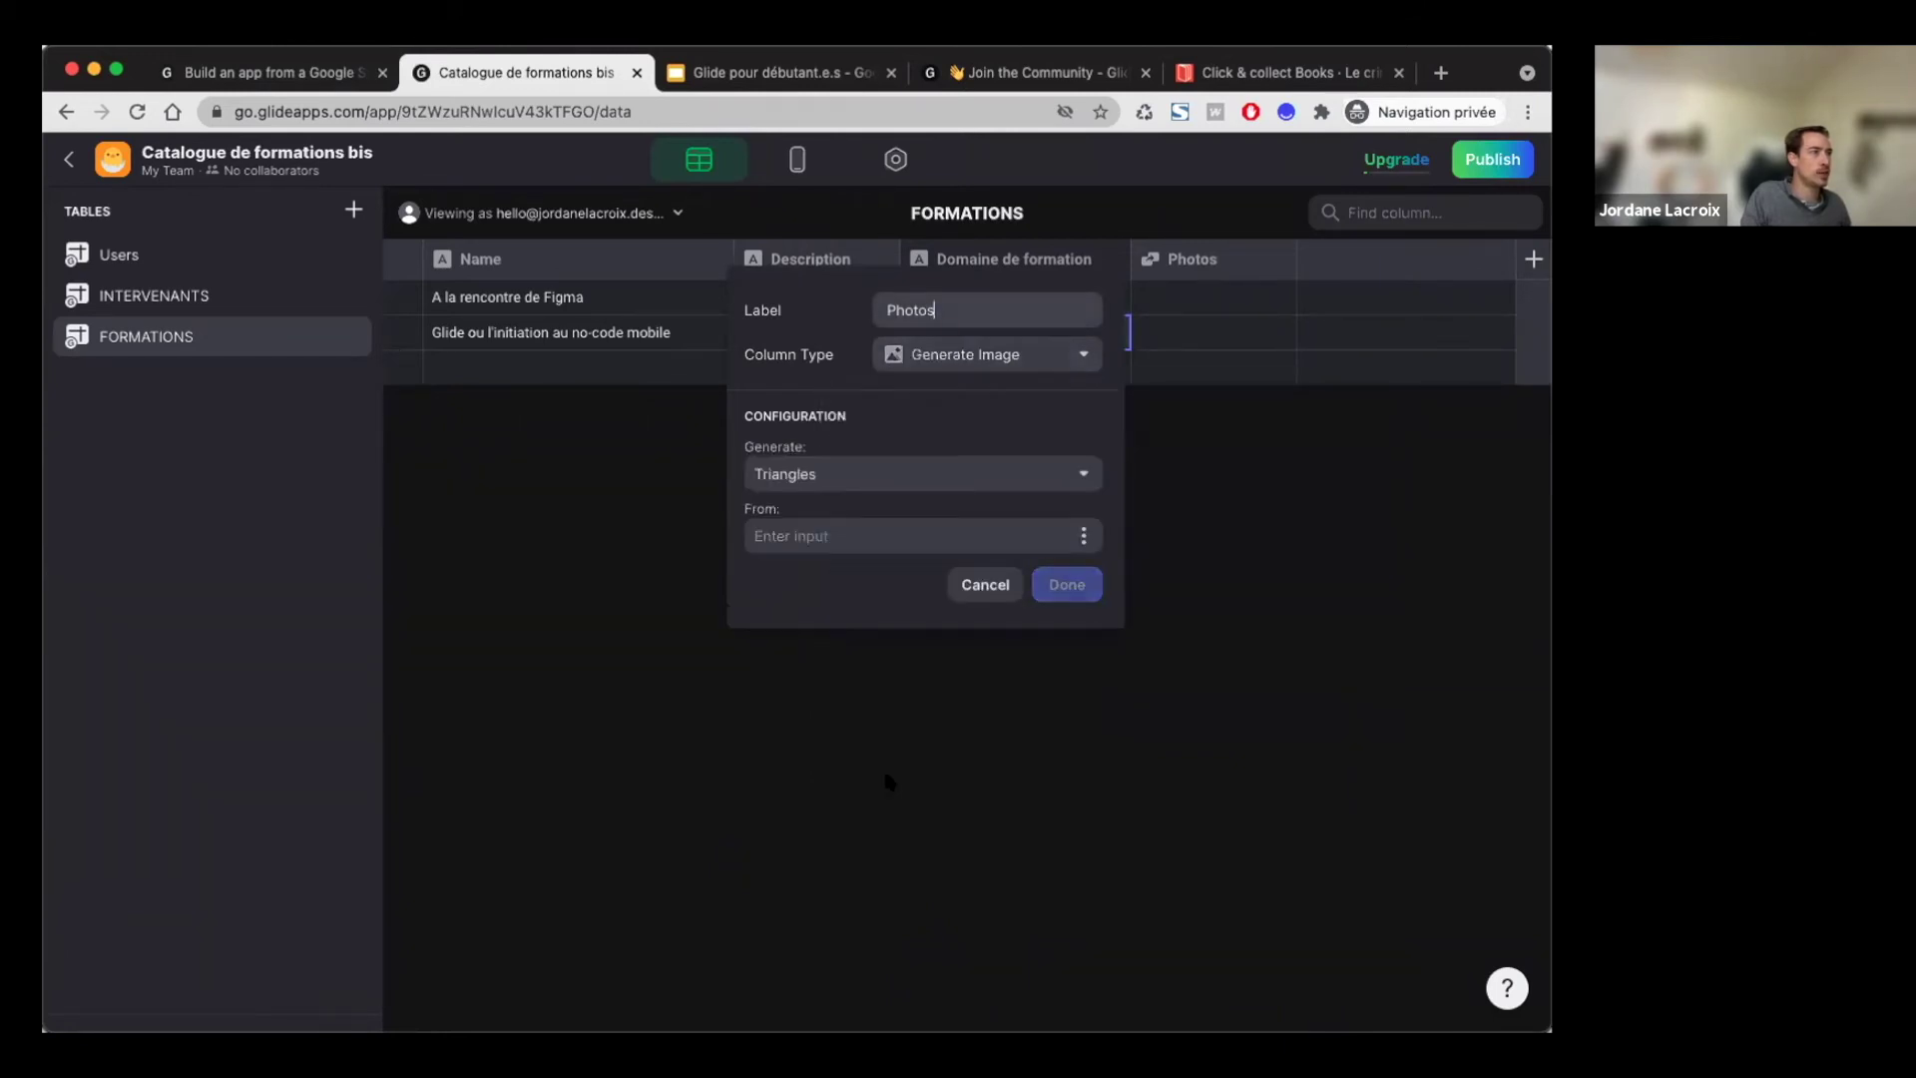
pyautogui.click(805, 477)
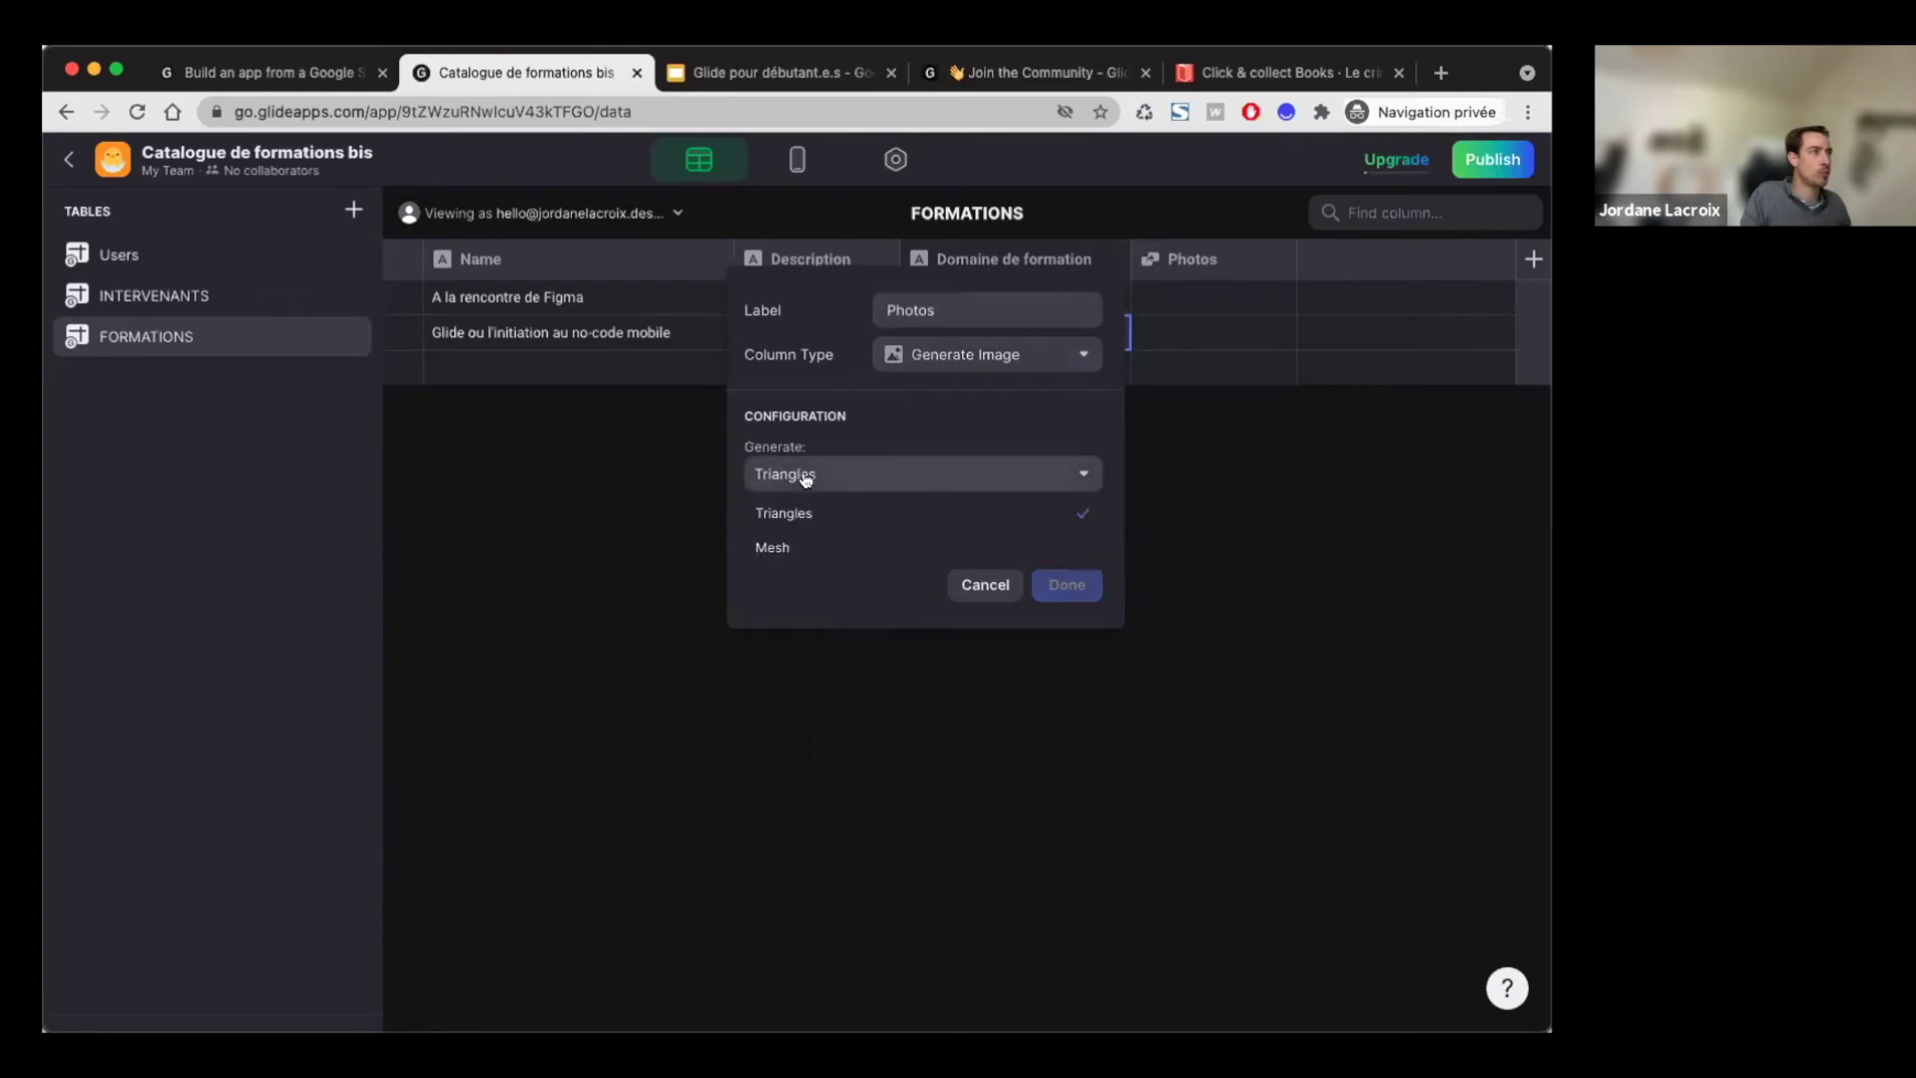
pyautogui.click(804, 476)
pyautogui.click(794, 479)
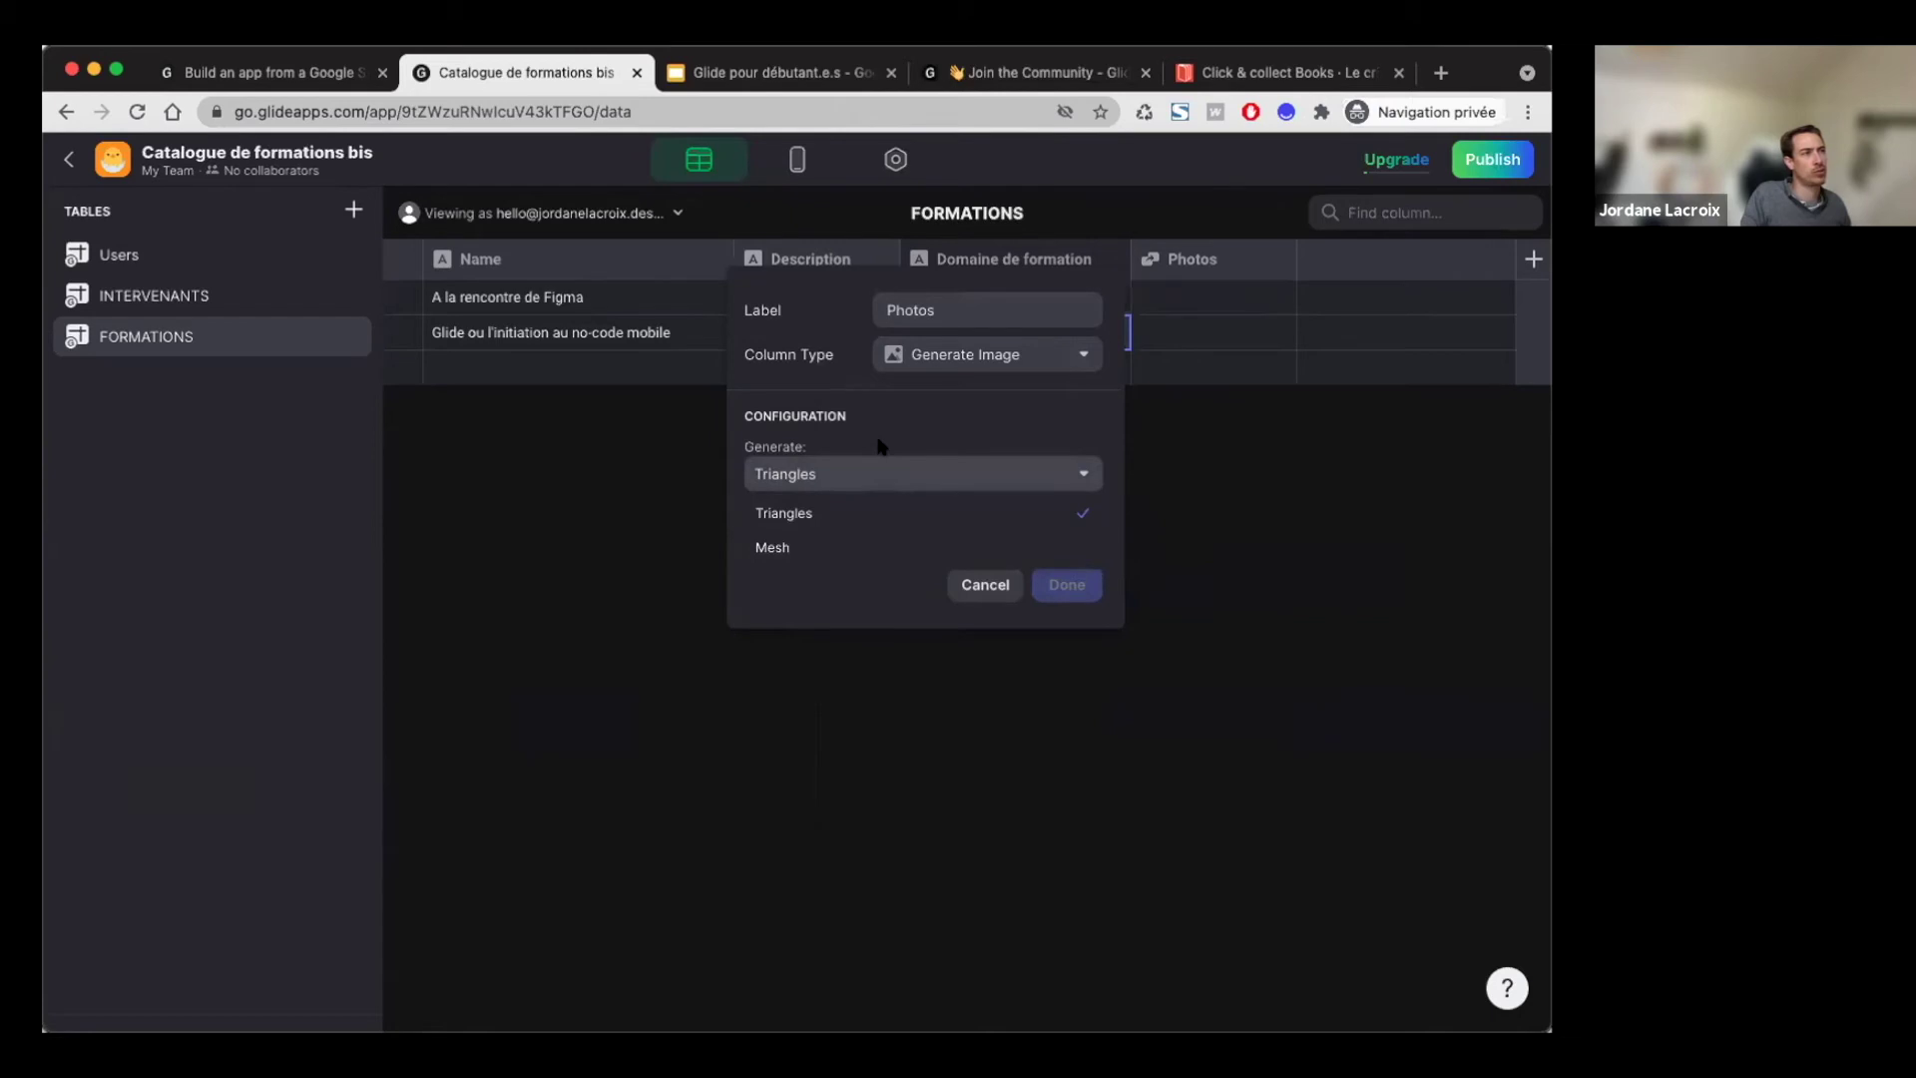
pyautogui.click(927, 473)
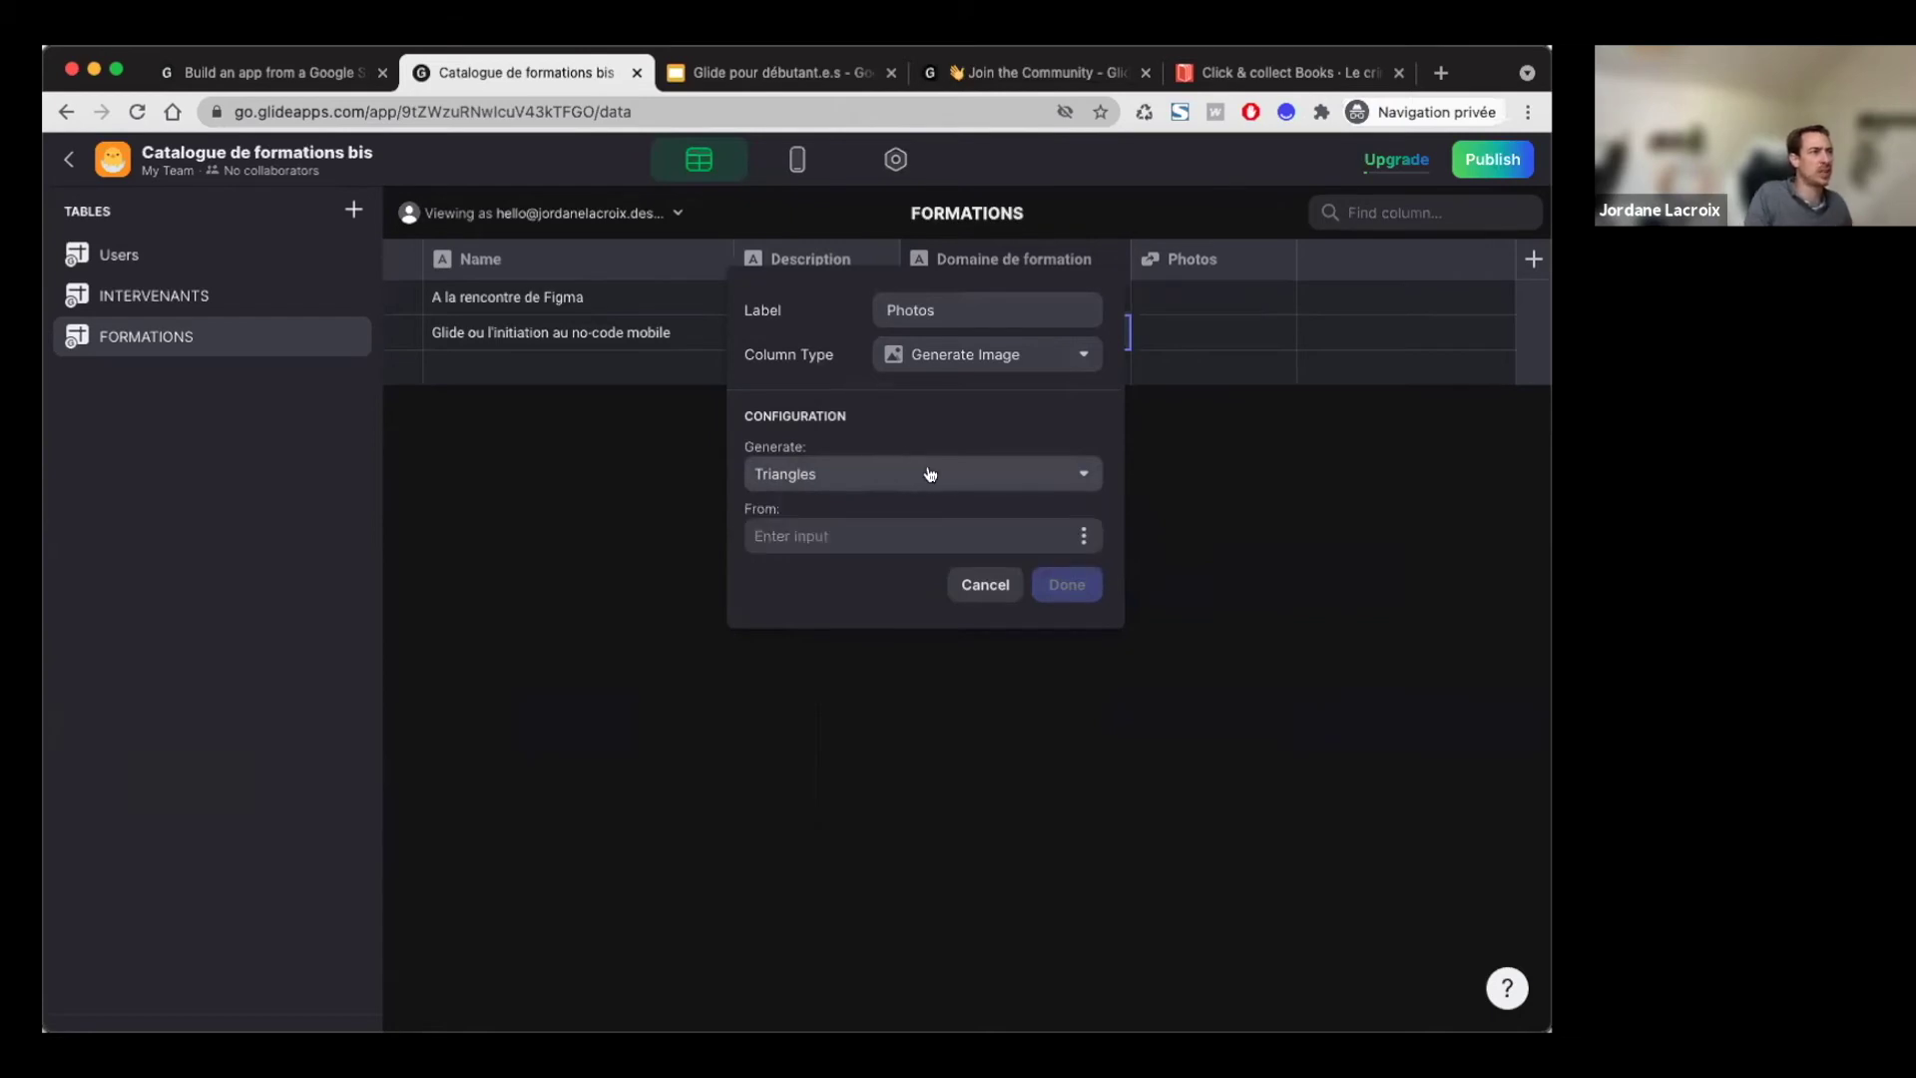
# Step: Set the Name column as the source for the generated images
pyautogui.click(861, 535)
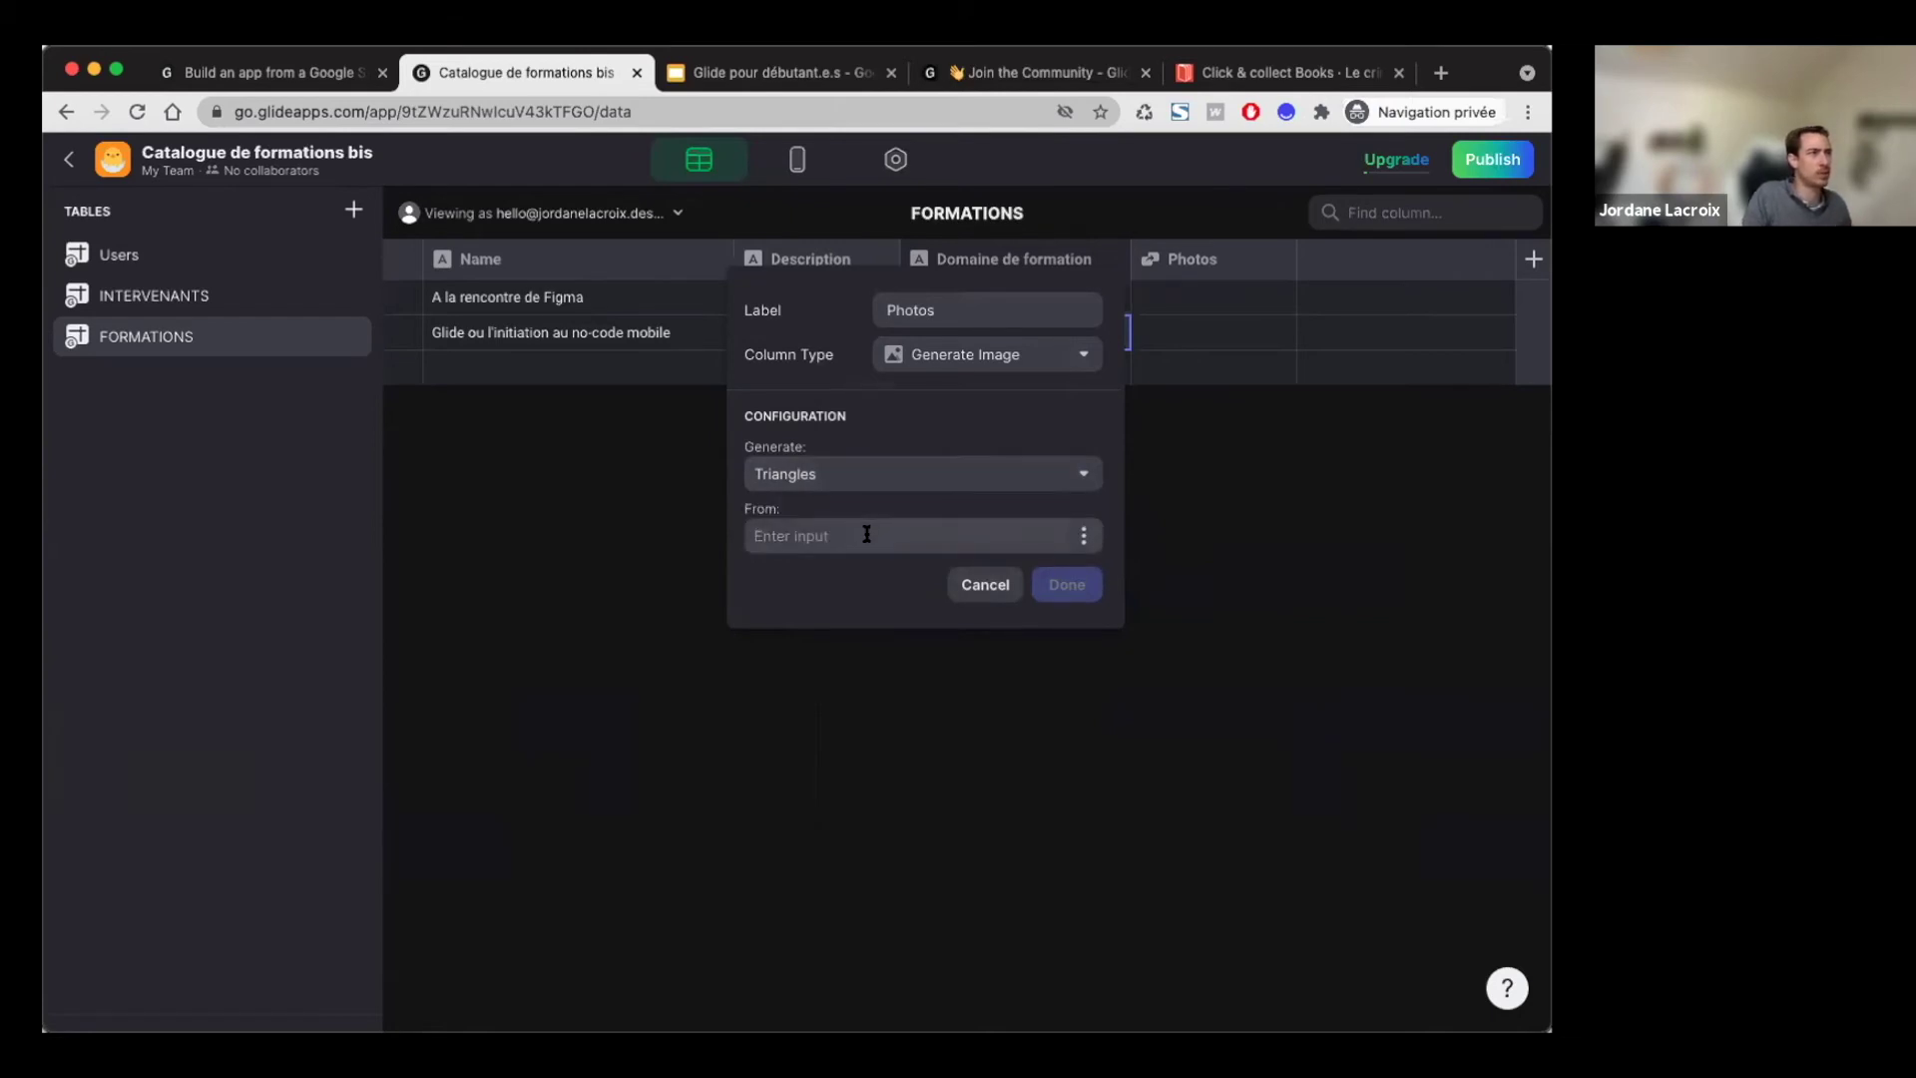
pyautogui.press('super+Tab')
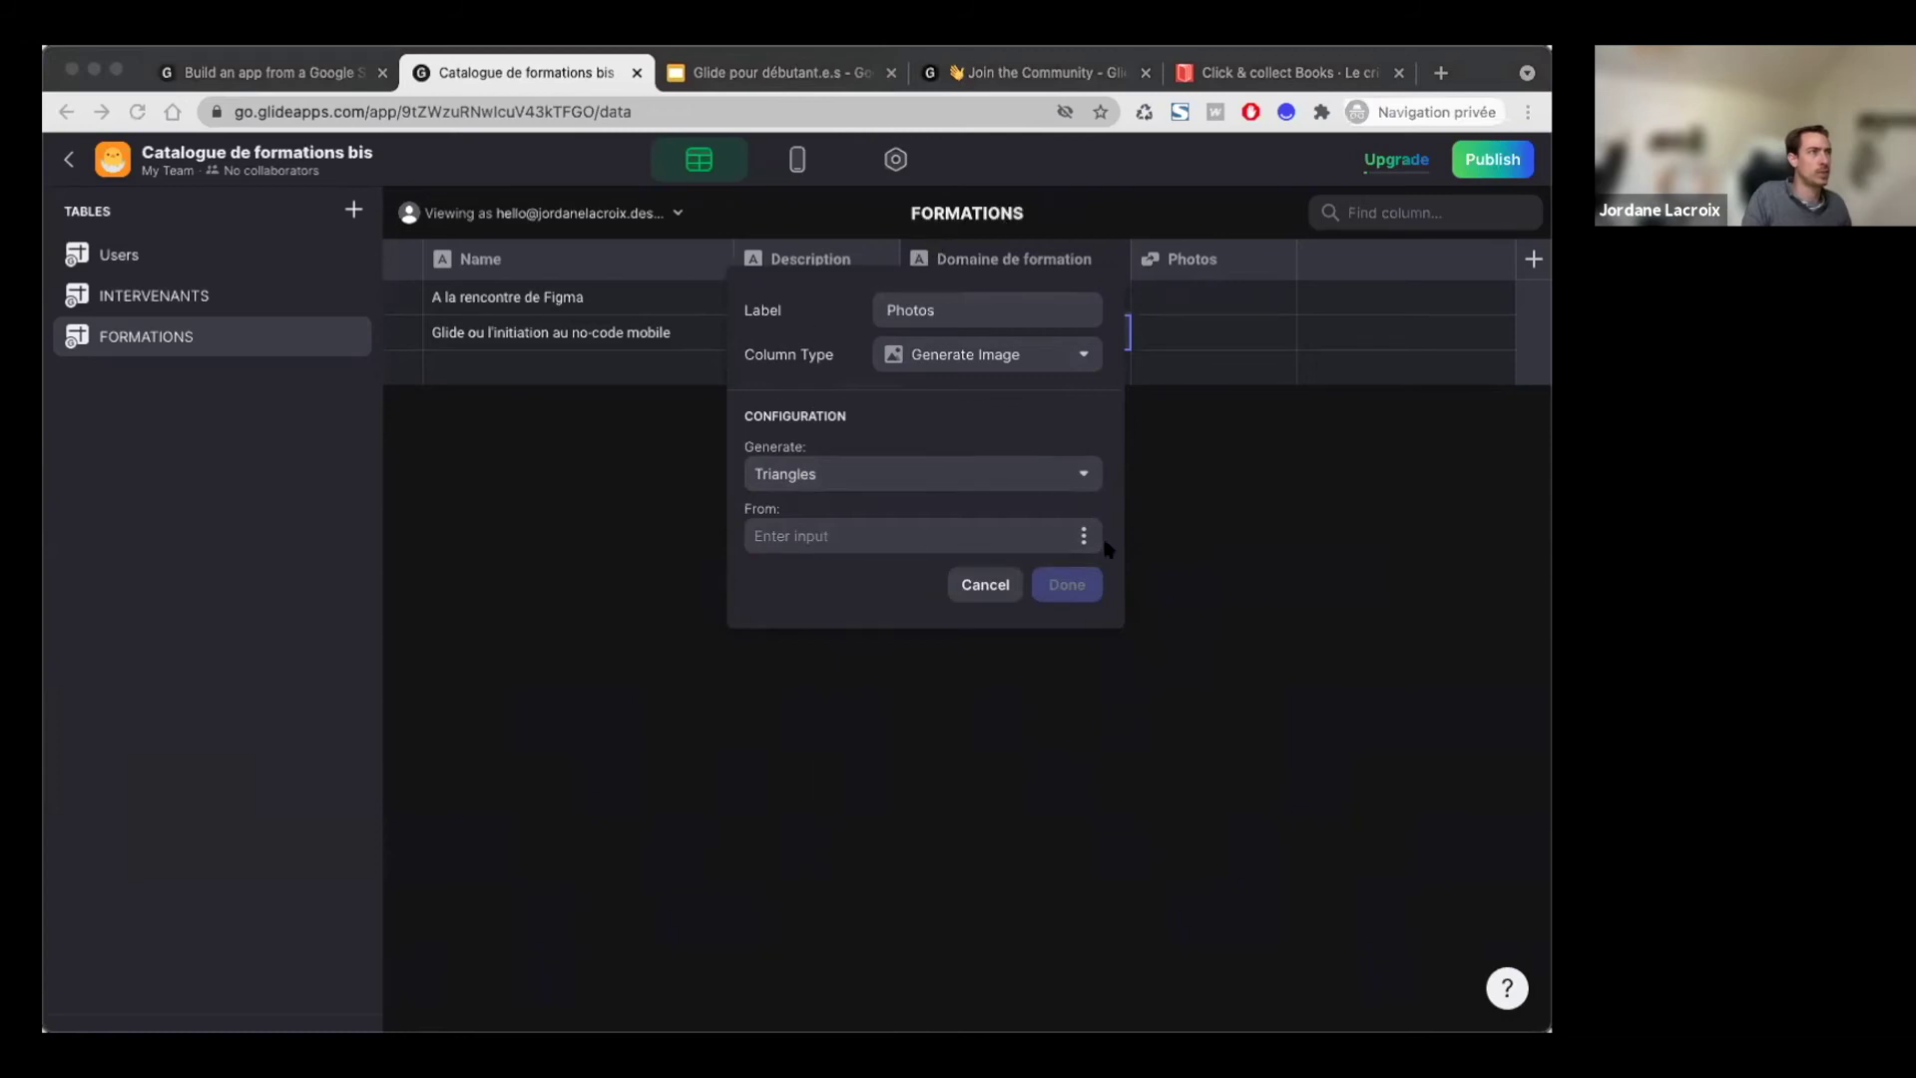
pyautogui.press('super+Tab')
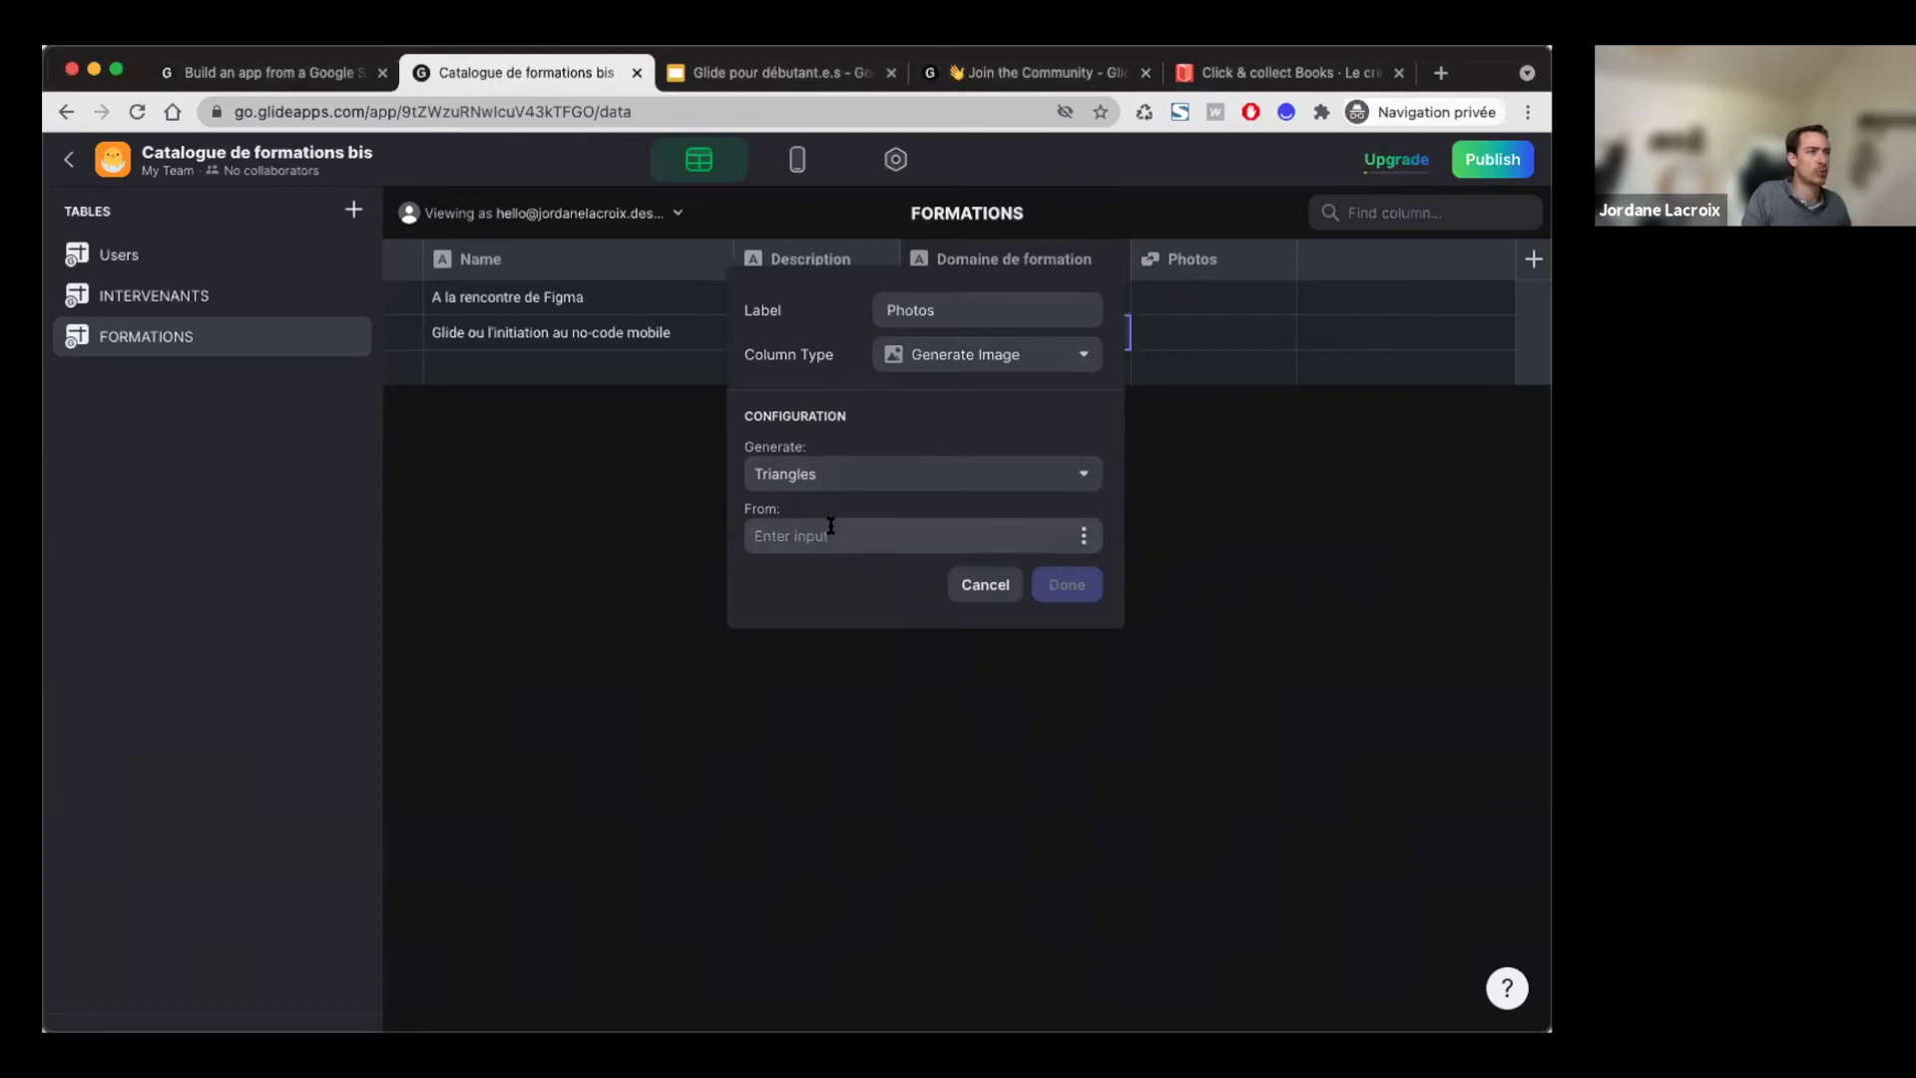
pyautogui.click(1084, 537)
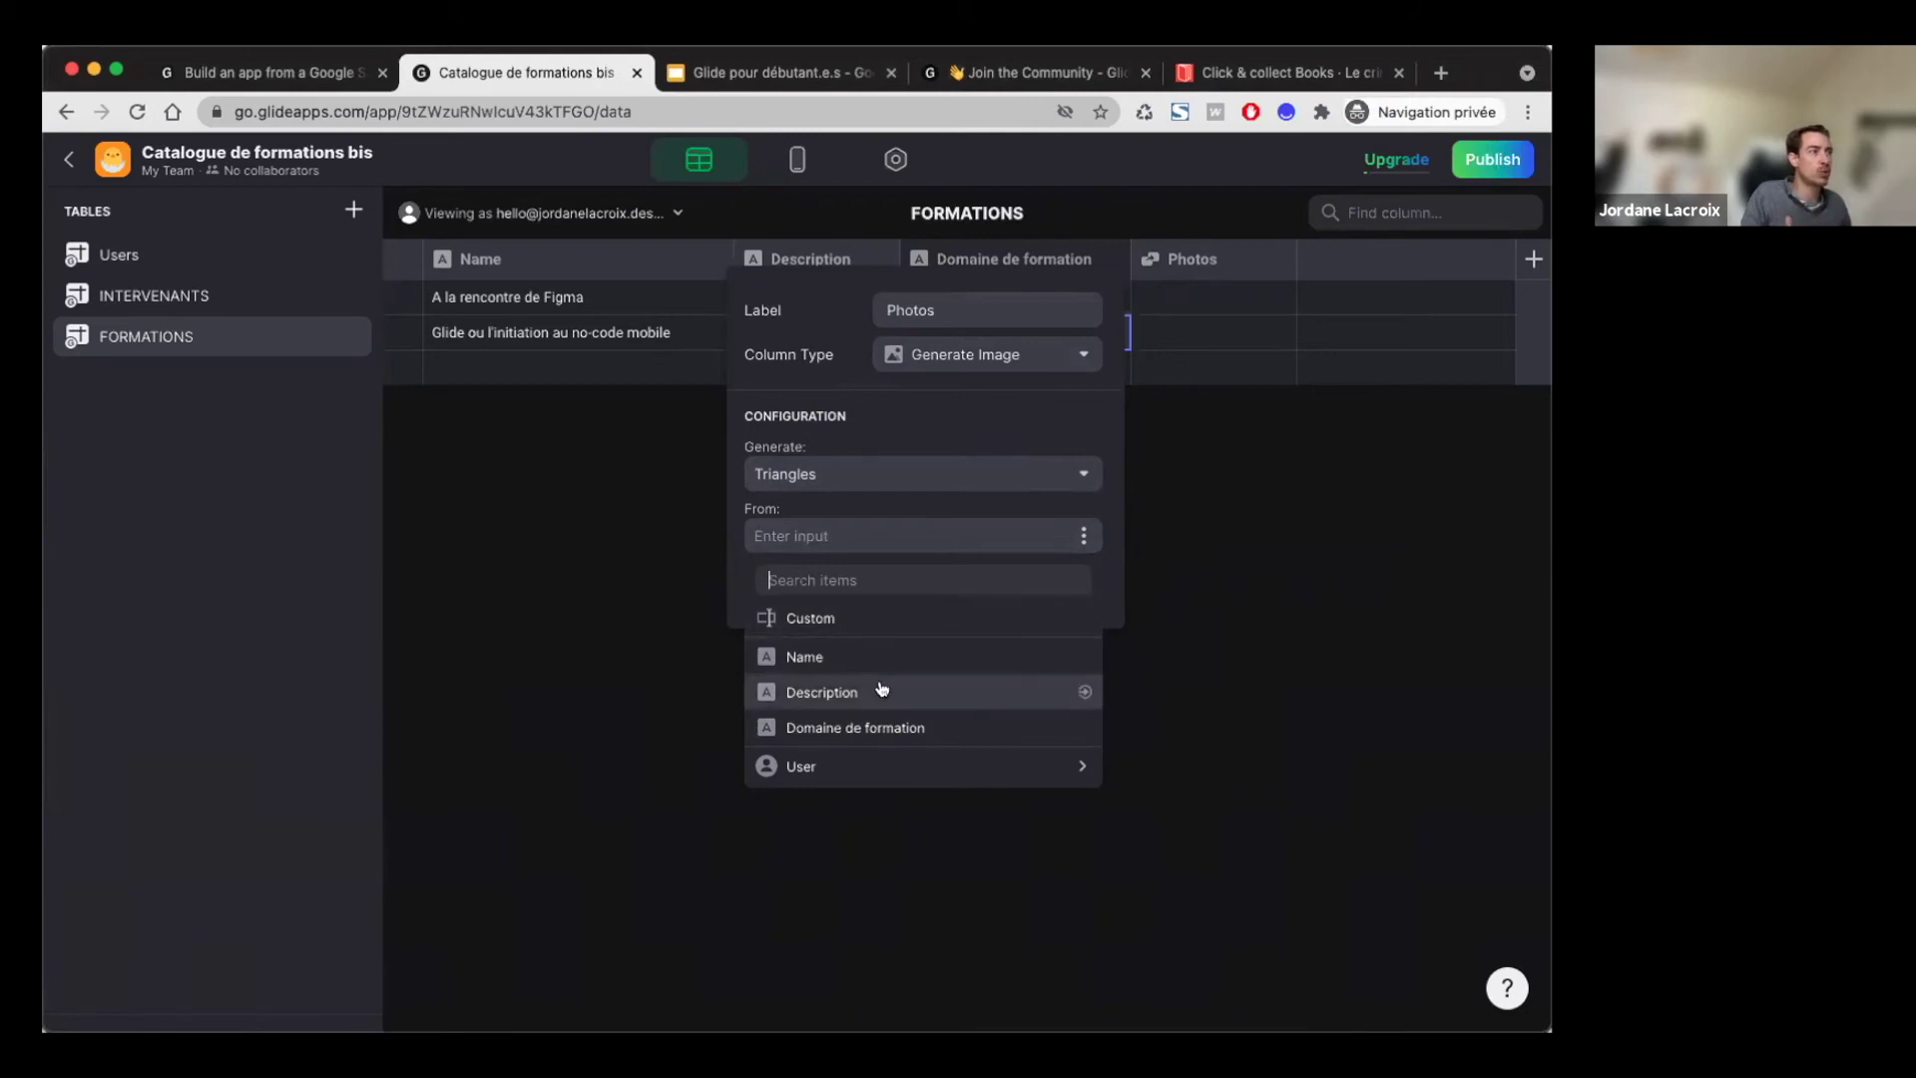
pyautogui.click(844, 661)
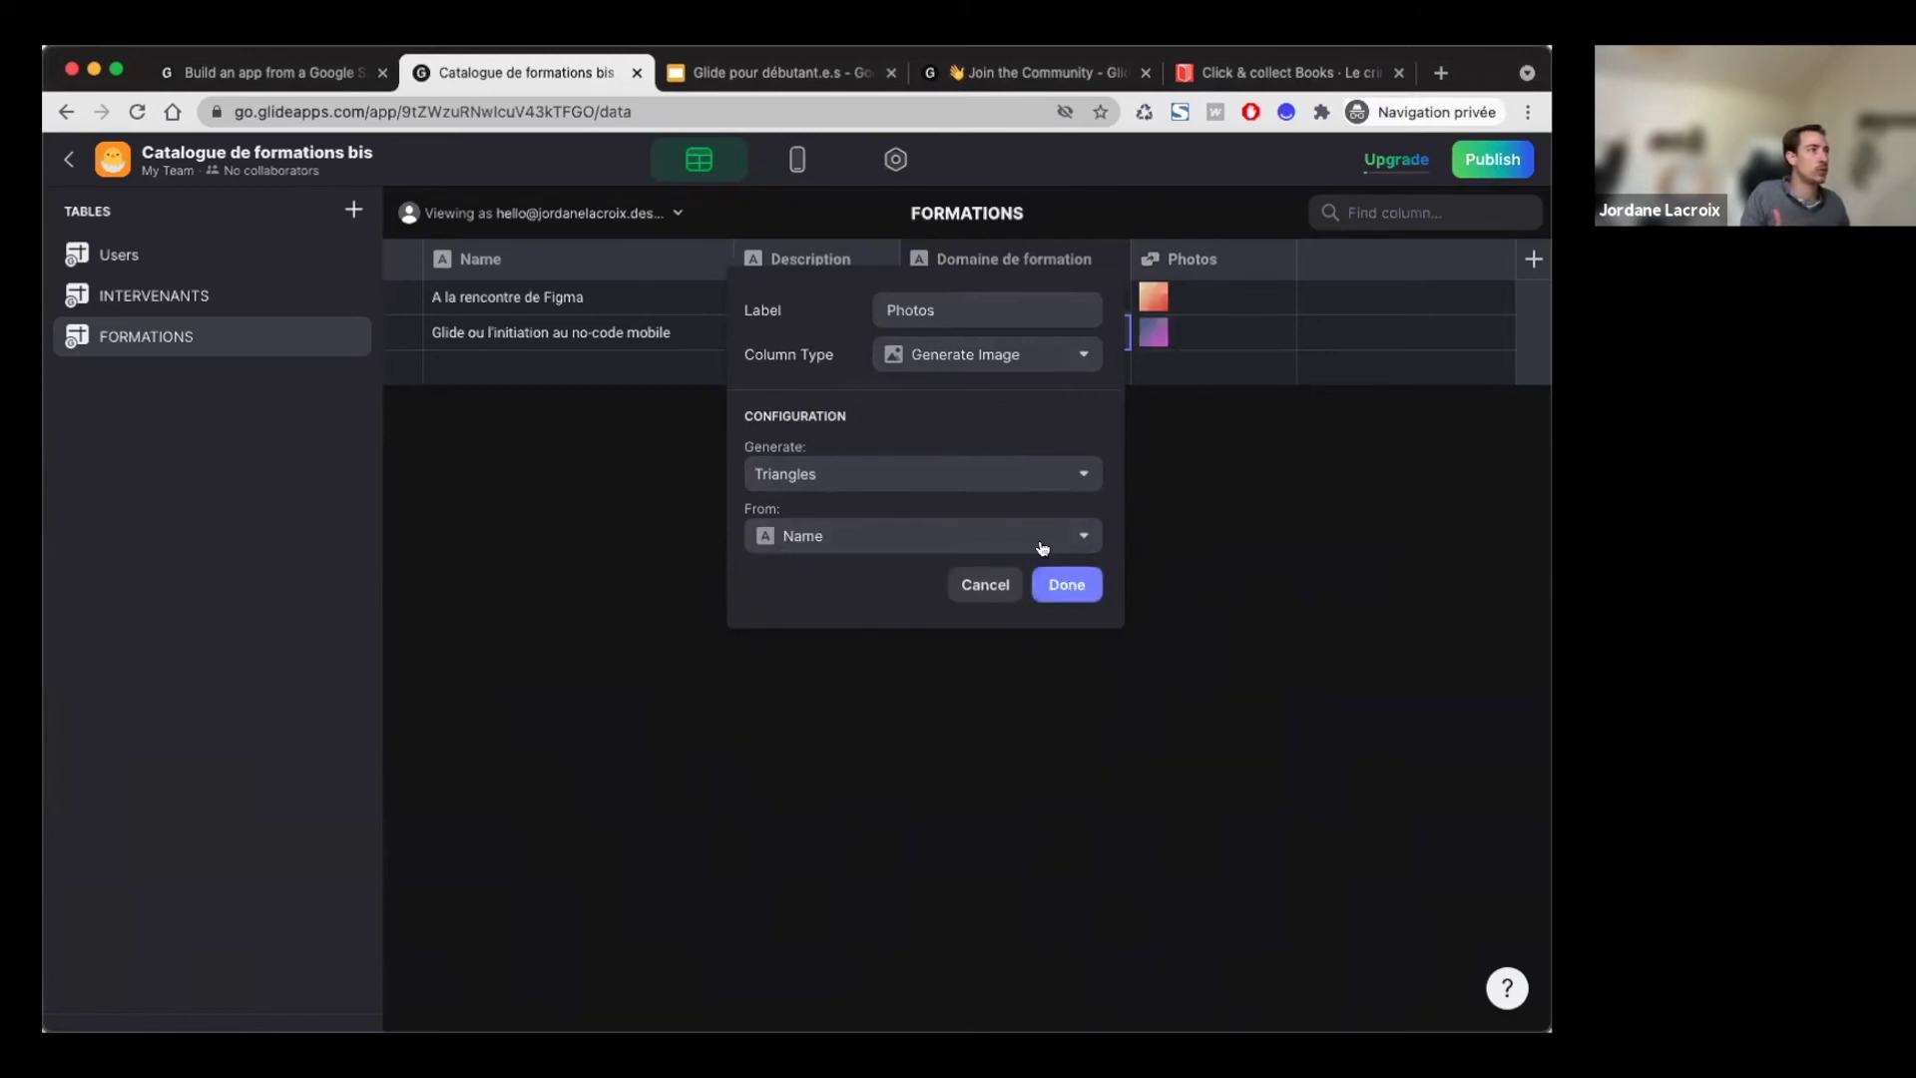
# Step: Try Description as the image source, set it back to Name, and save the Photos column
pyautogui.click(1066, 522)
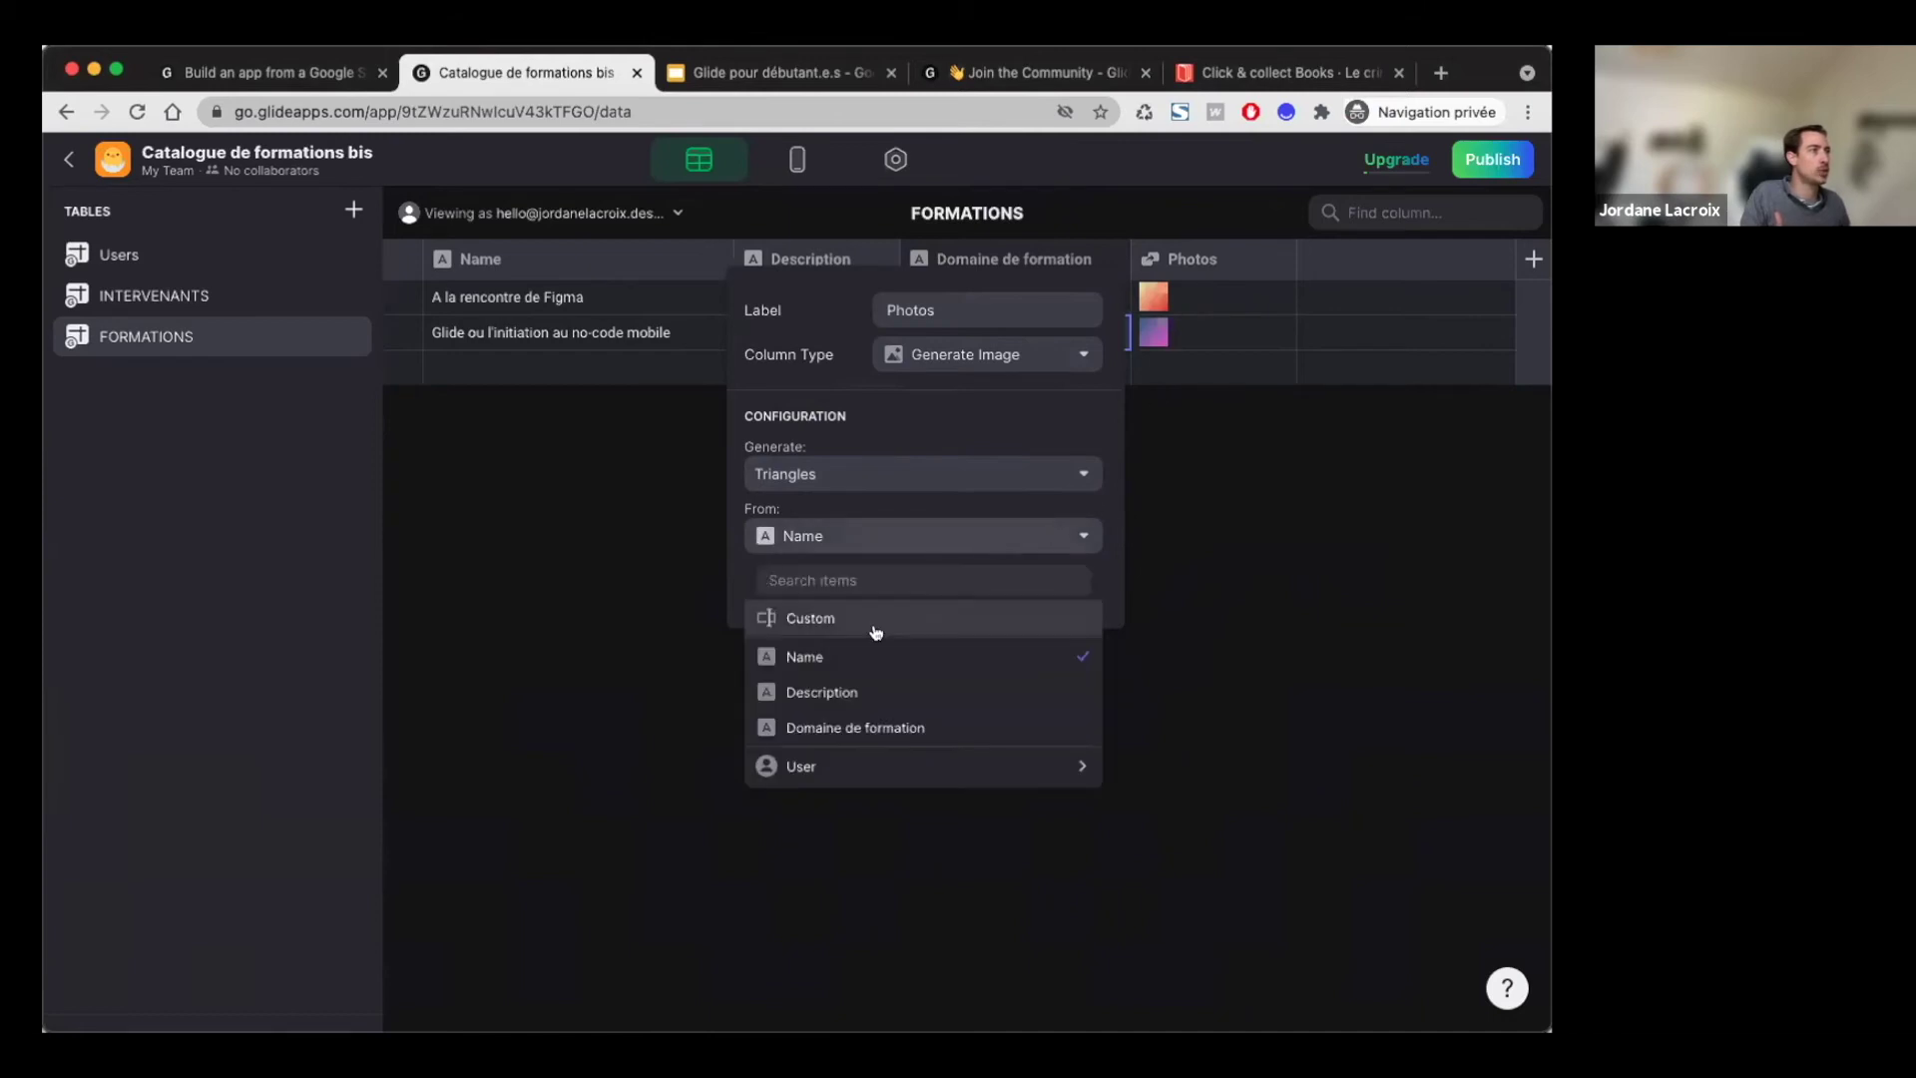
pyautogui.click(789, 689)
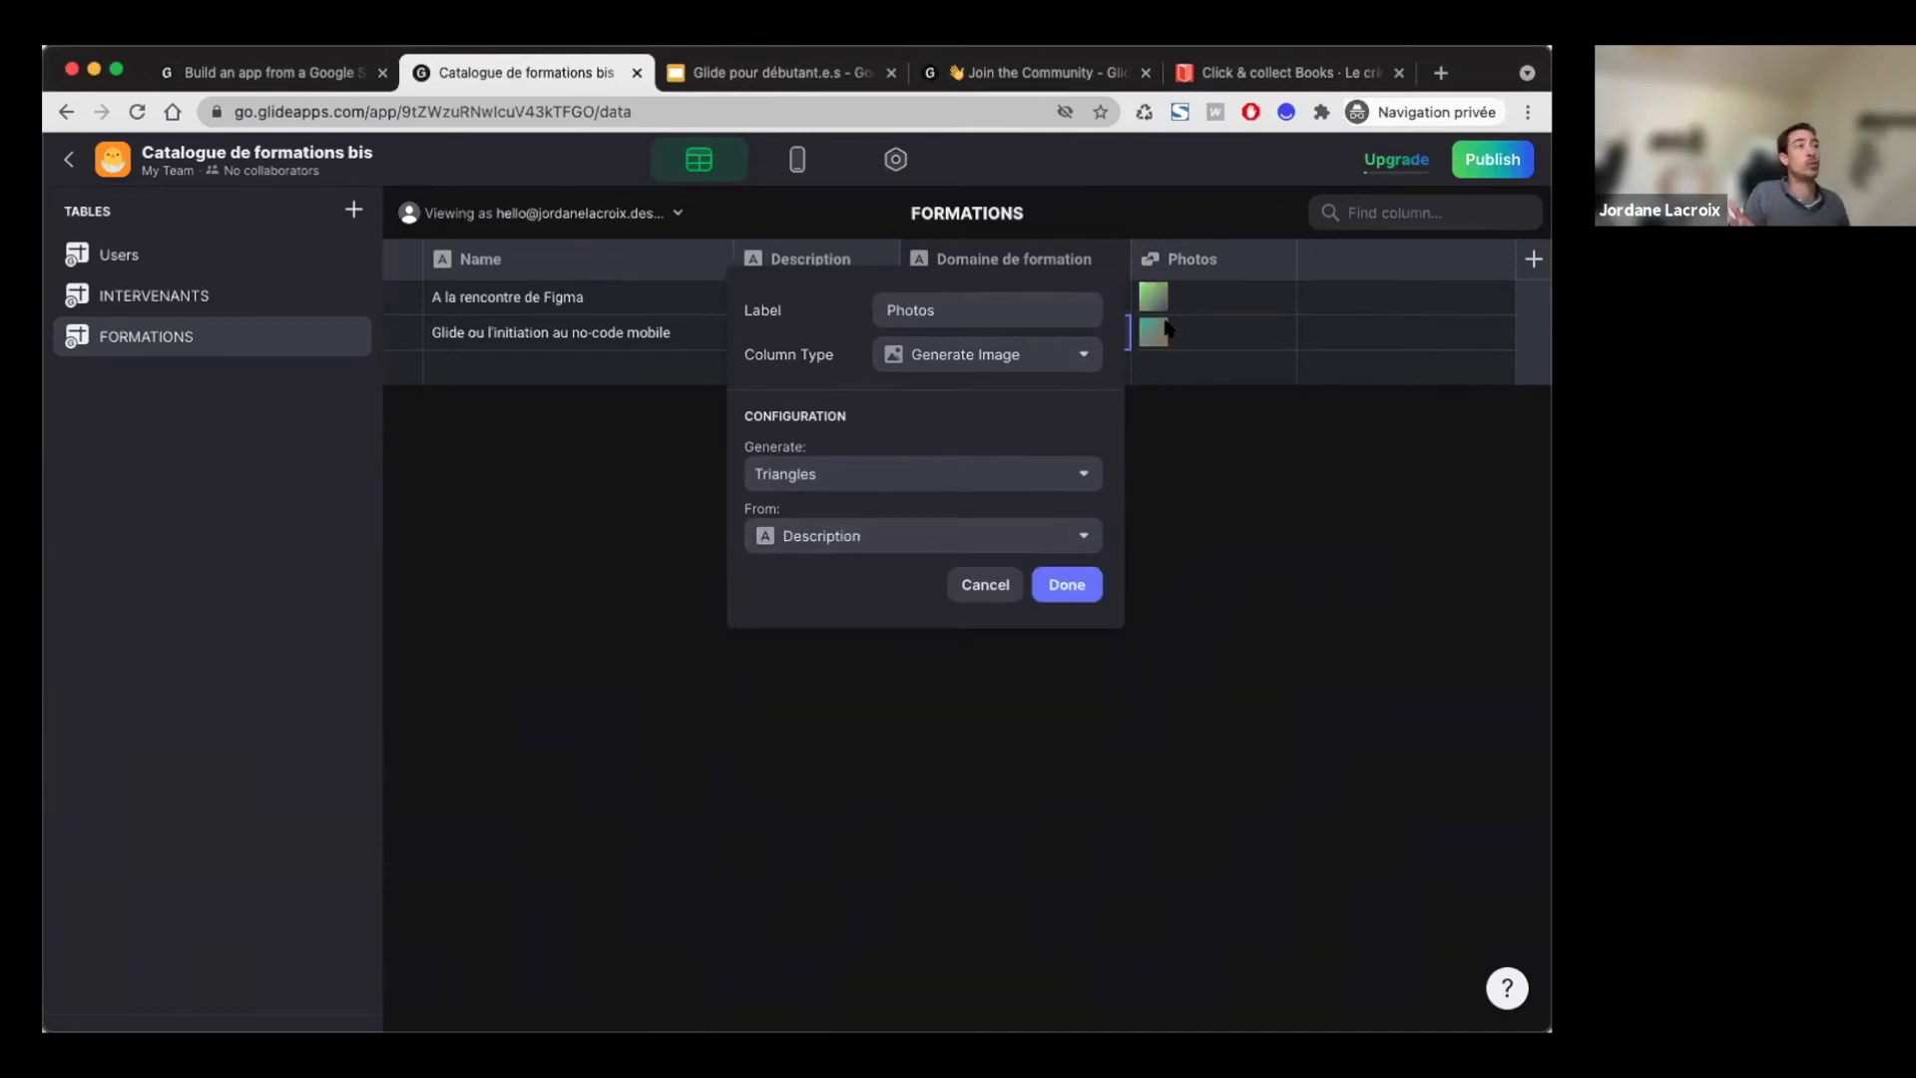
pyautogui.click(926, 550)
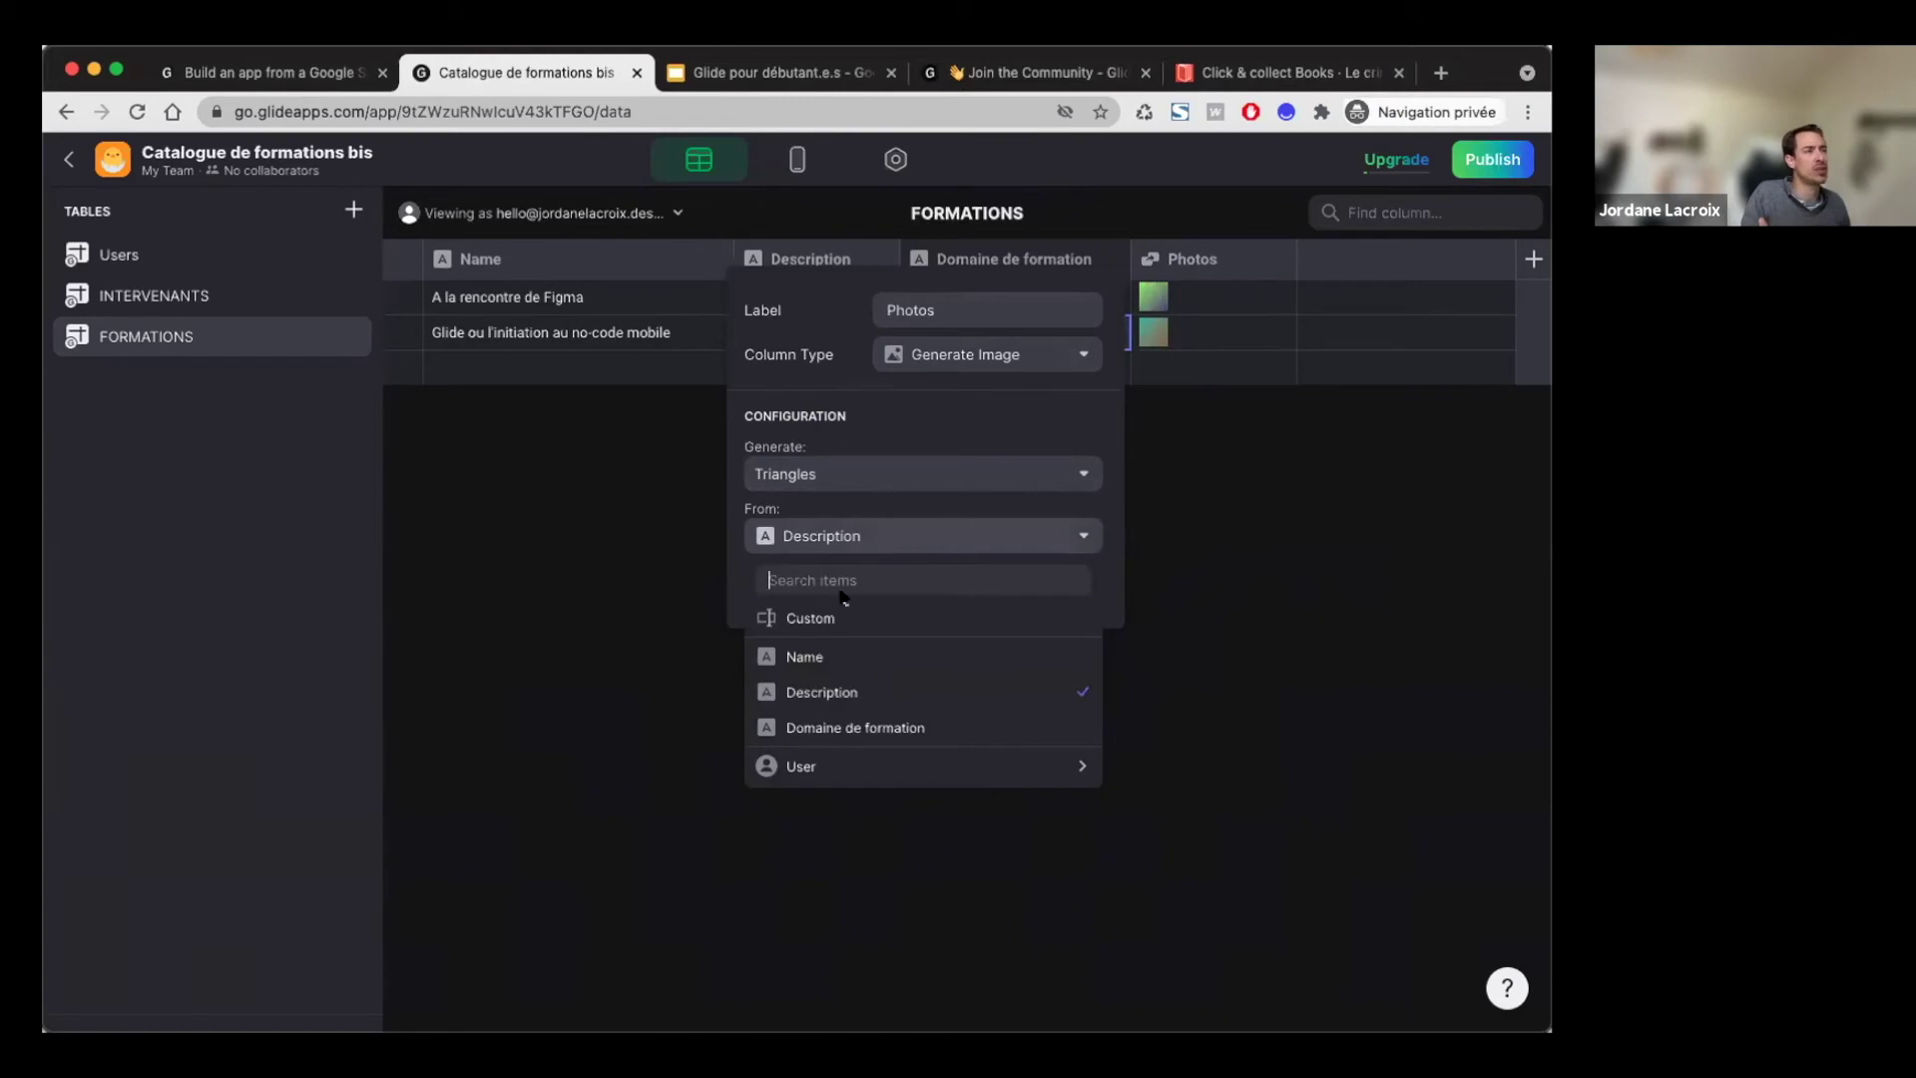
pyautogui.click(824, 659)
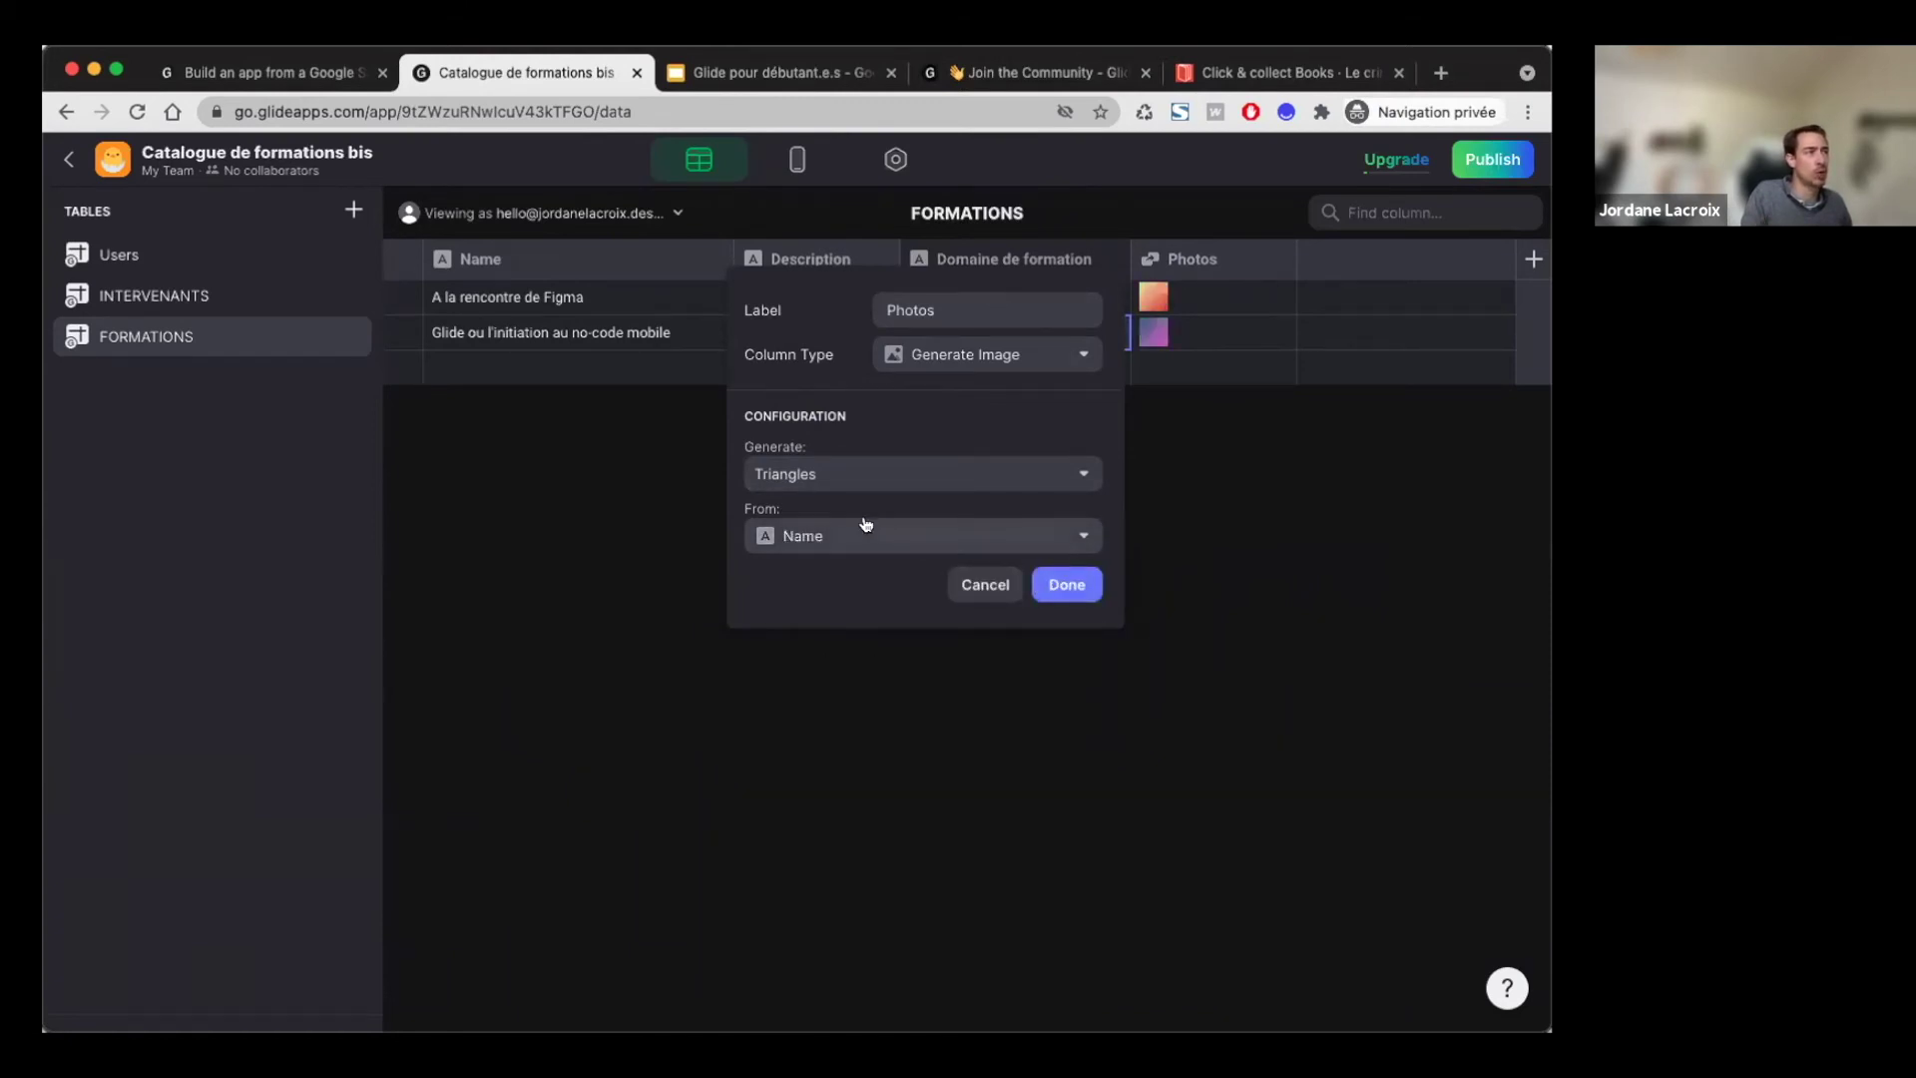
pyautogui.click(1067, 586)
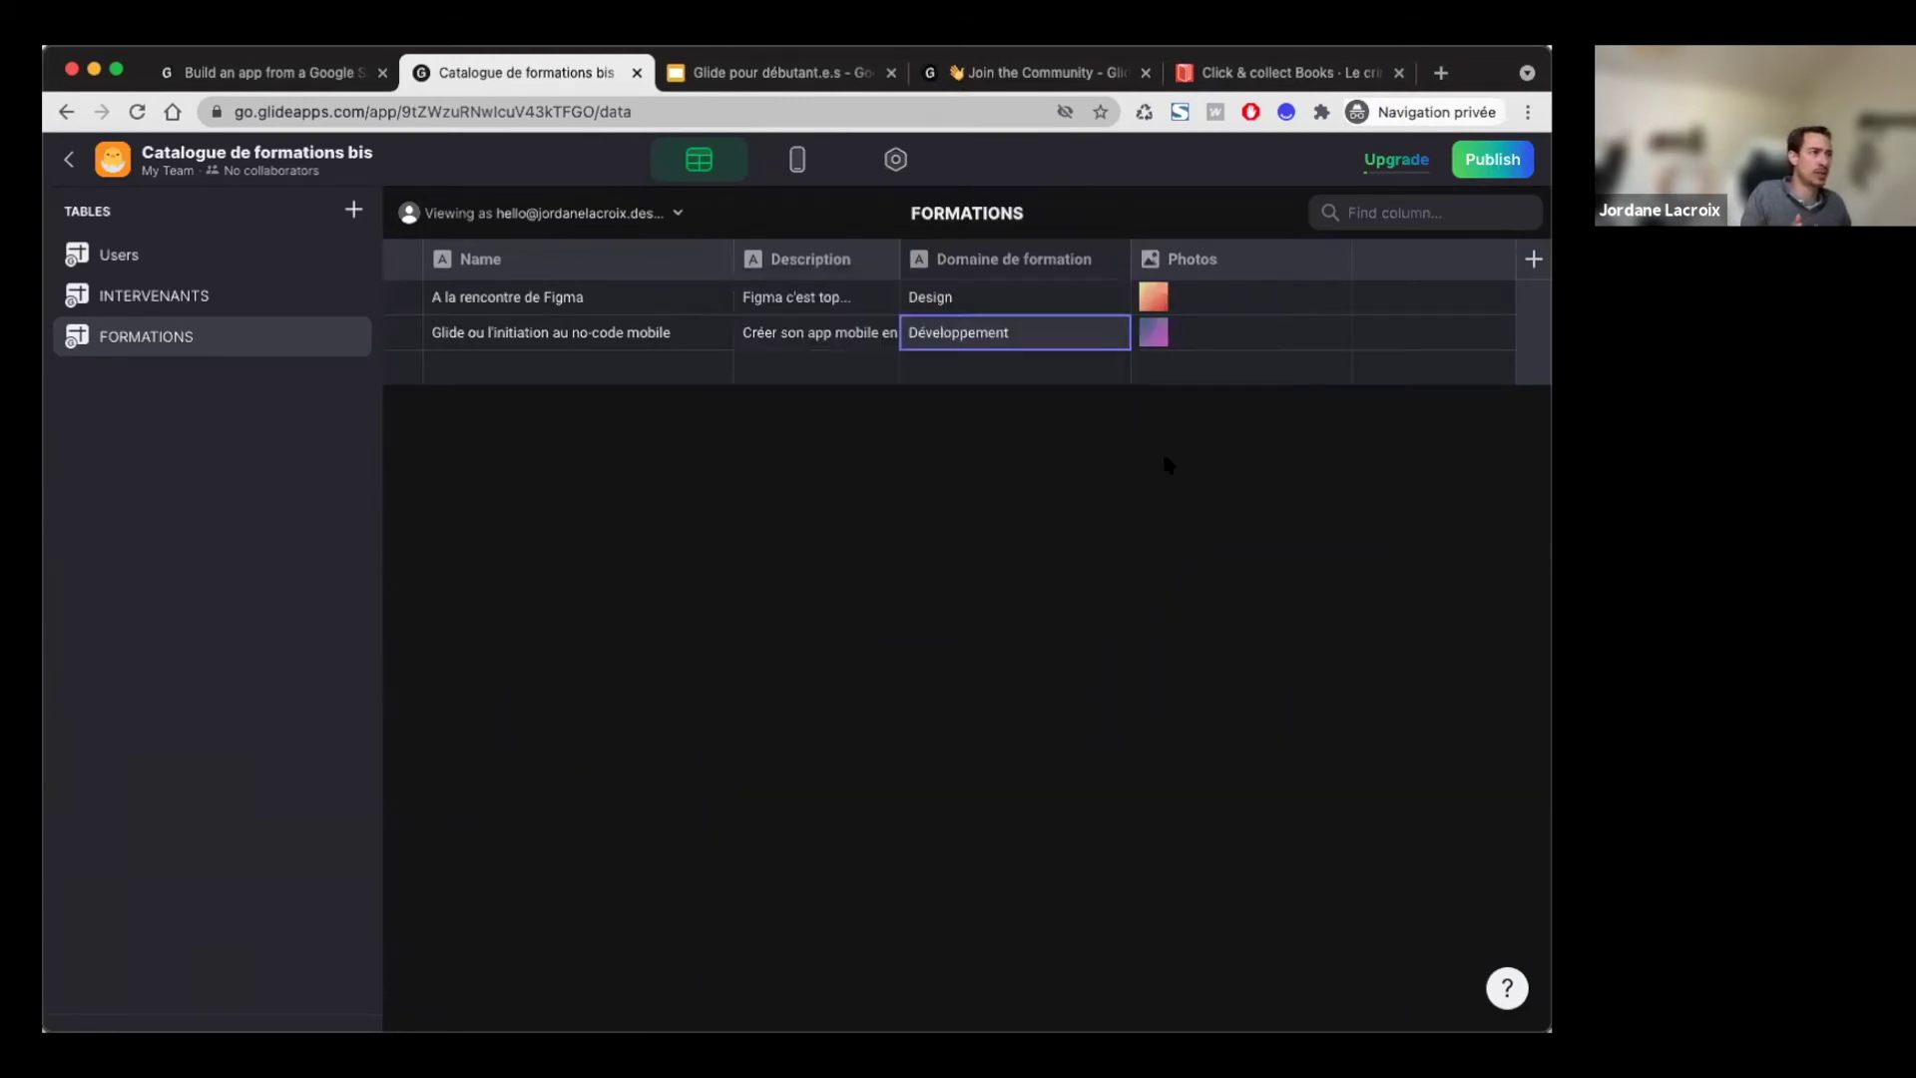
pyautogui.click(1150, 306)
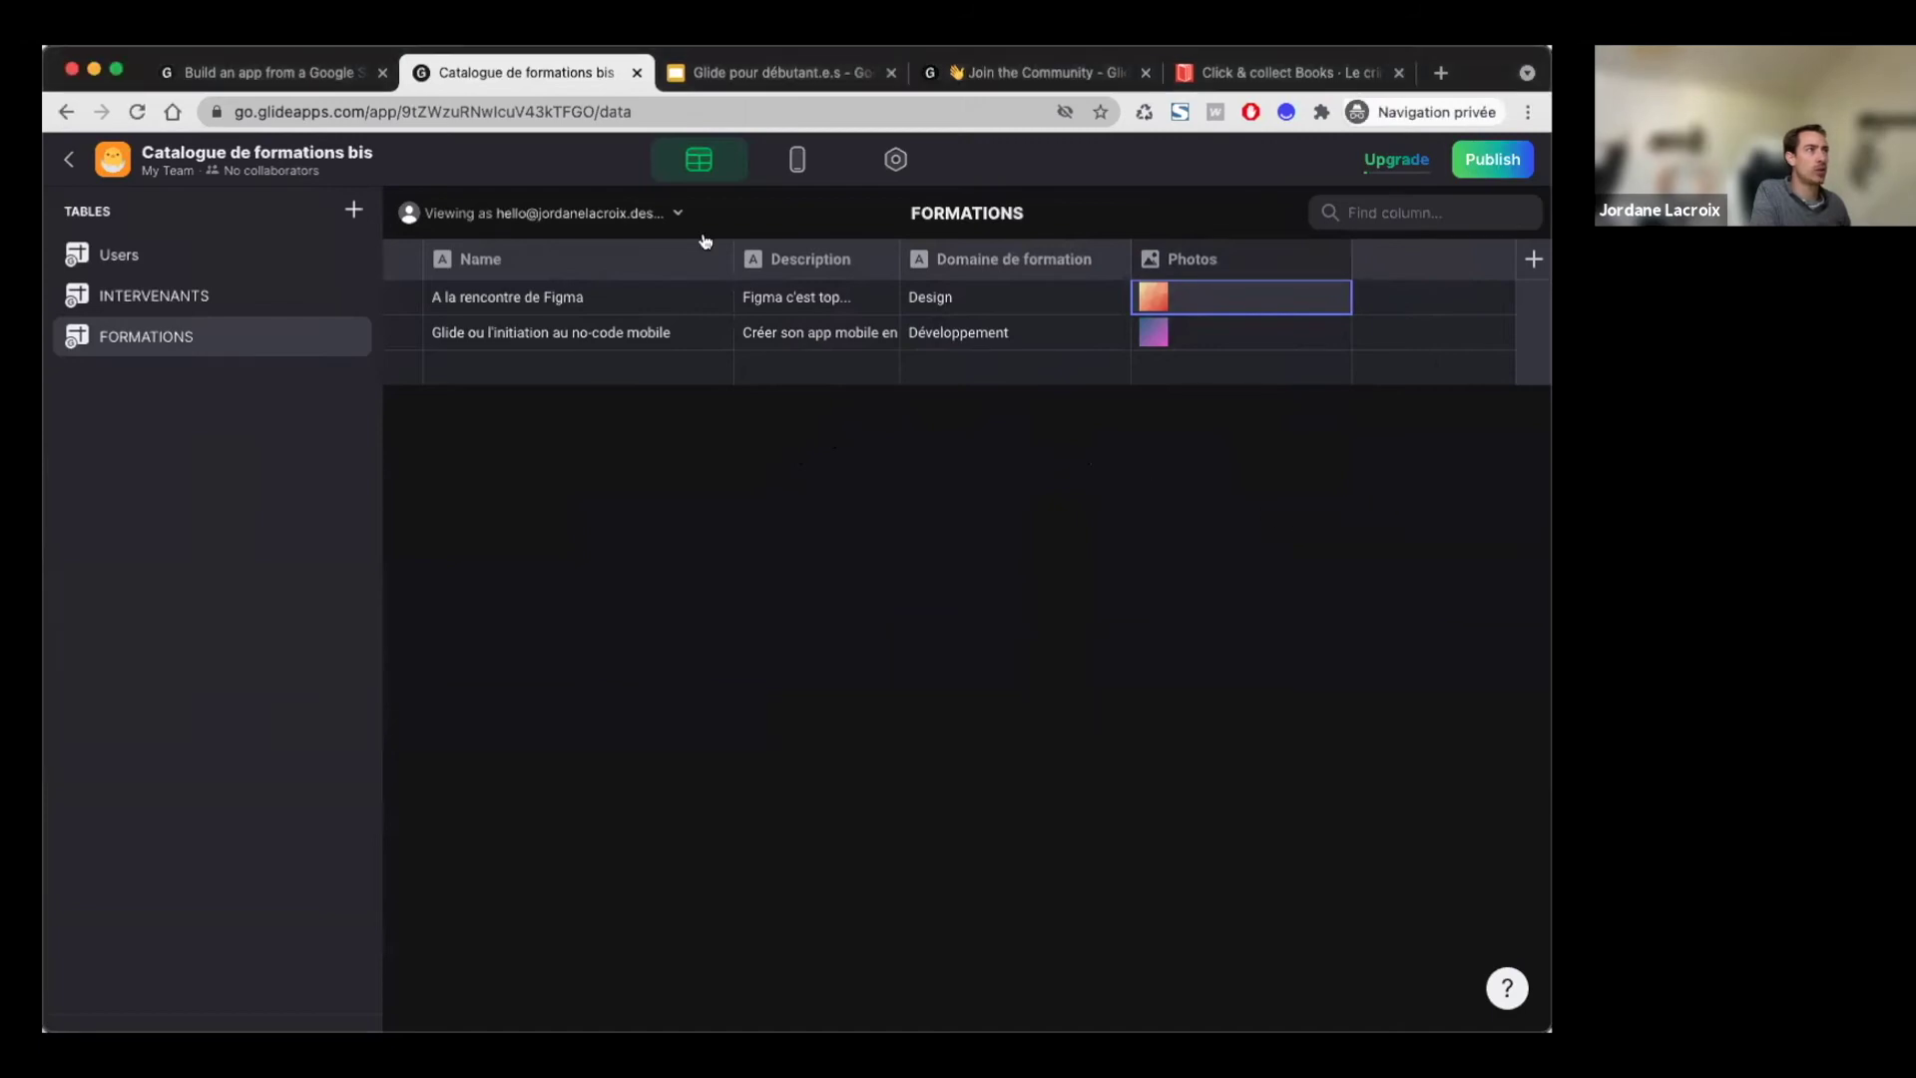
# Step: Review the FORMATEURS and FORMATIONS tabs in the app layout and the INTERVENANTS table behind the FORMATEURS tab
pyautogui.click(795, 160)
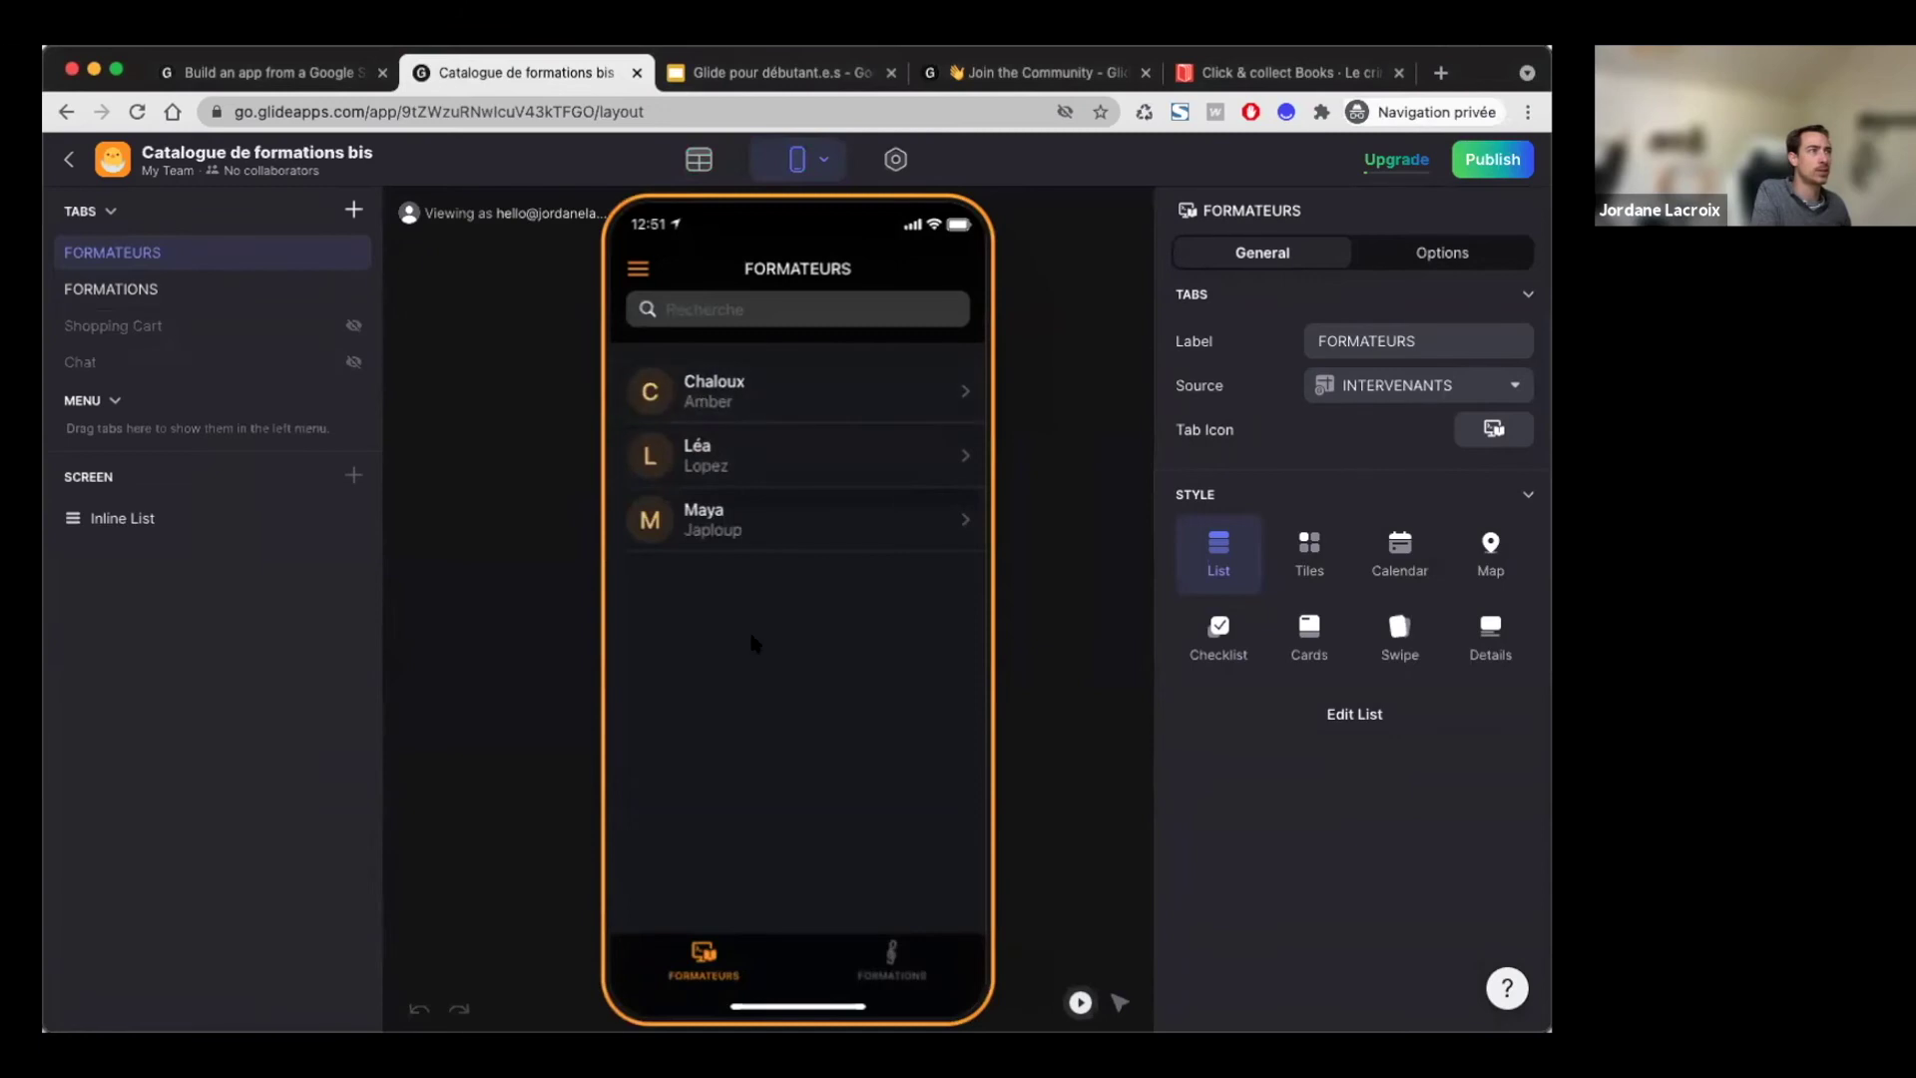
pyautogui.click(169, 289)
pyautogui.click(165, 252)
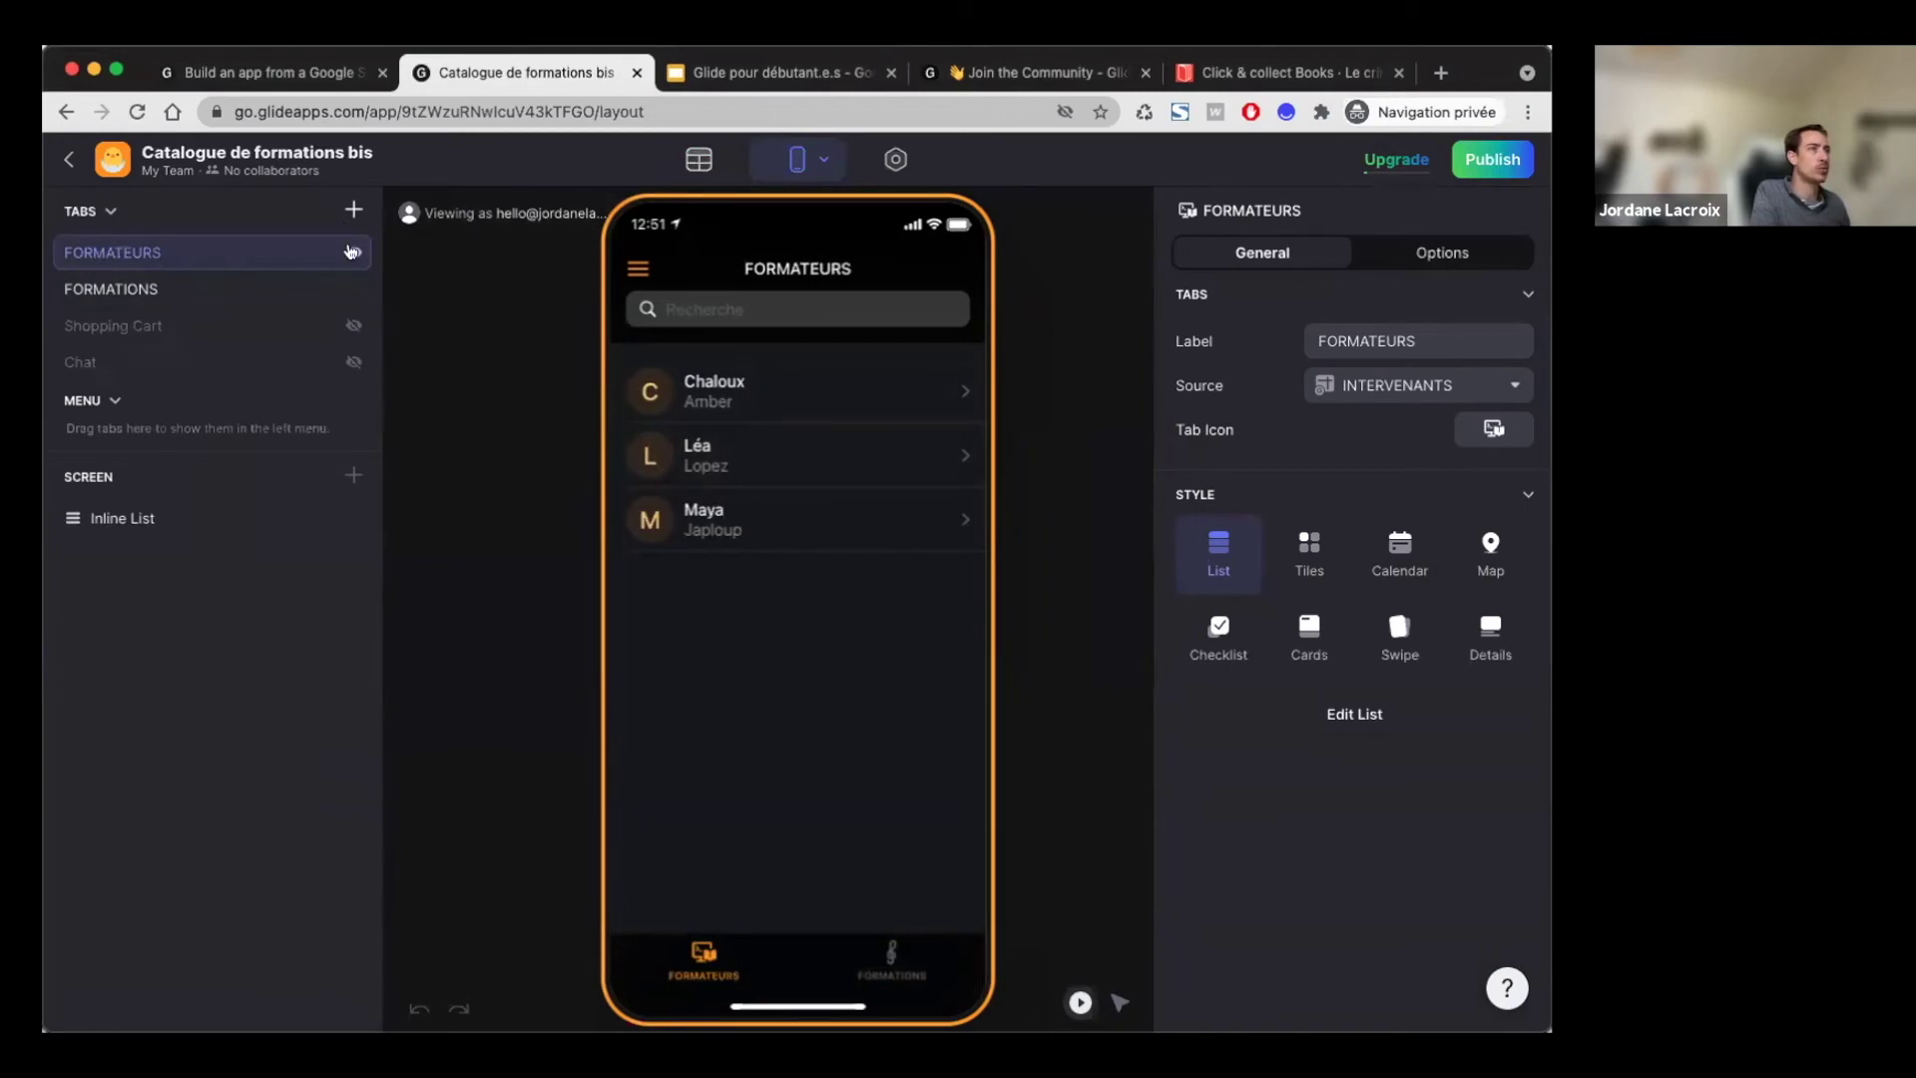
pyautogui.click(698, 159)
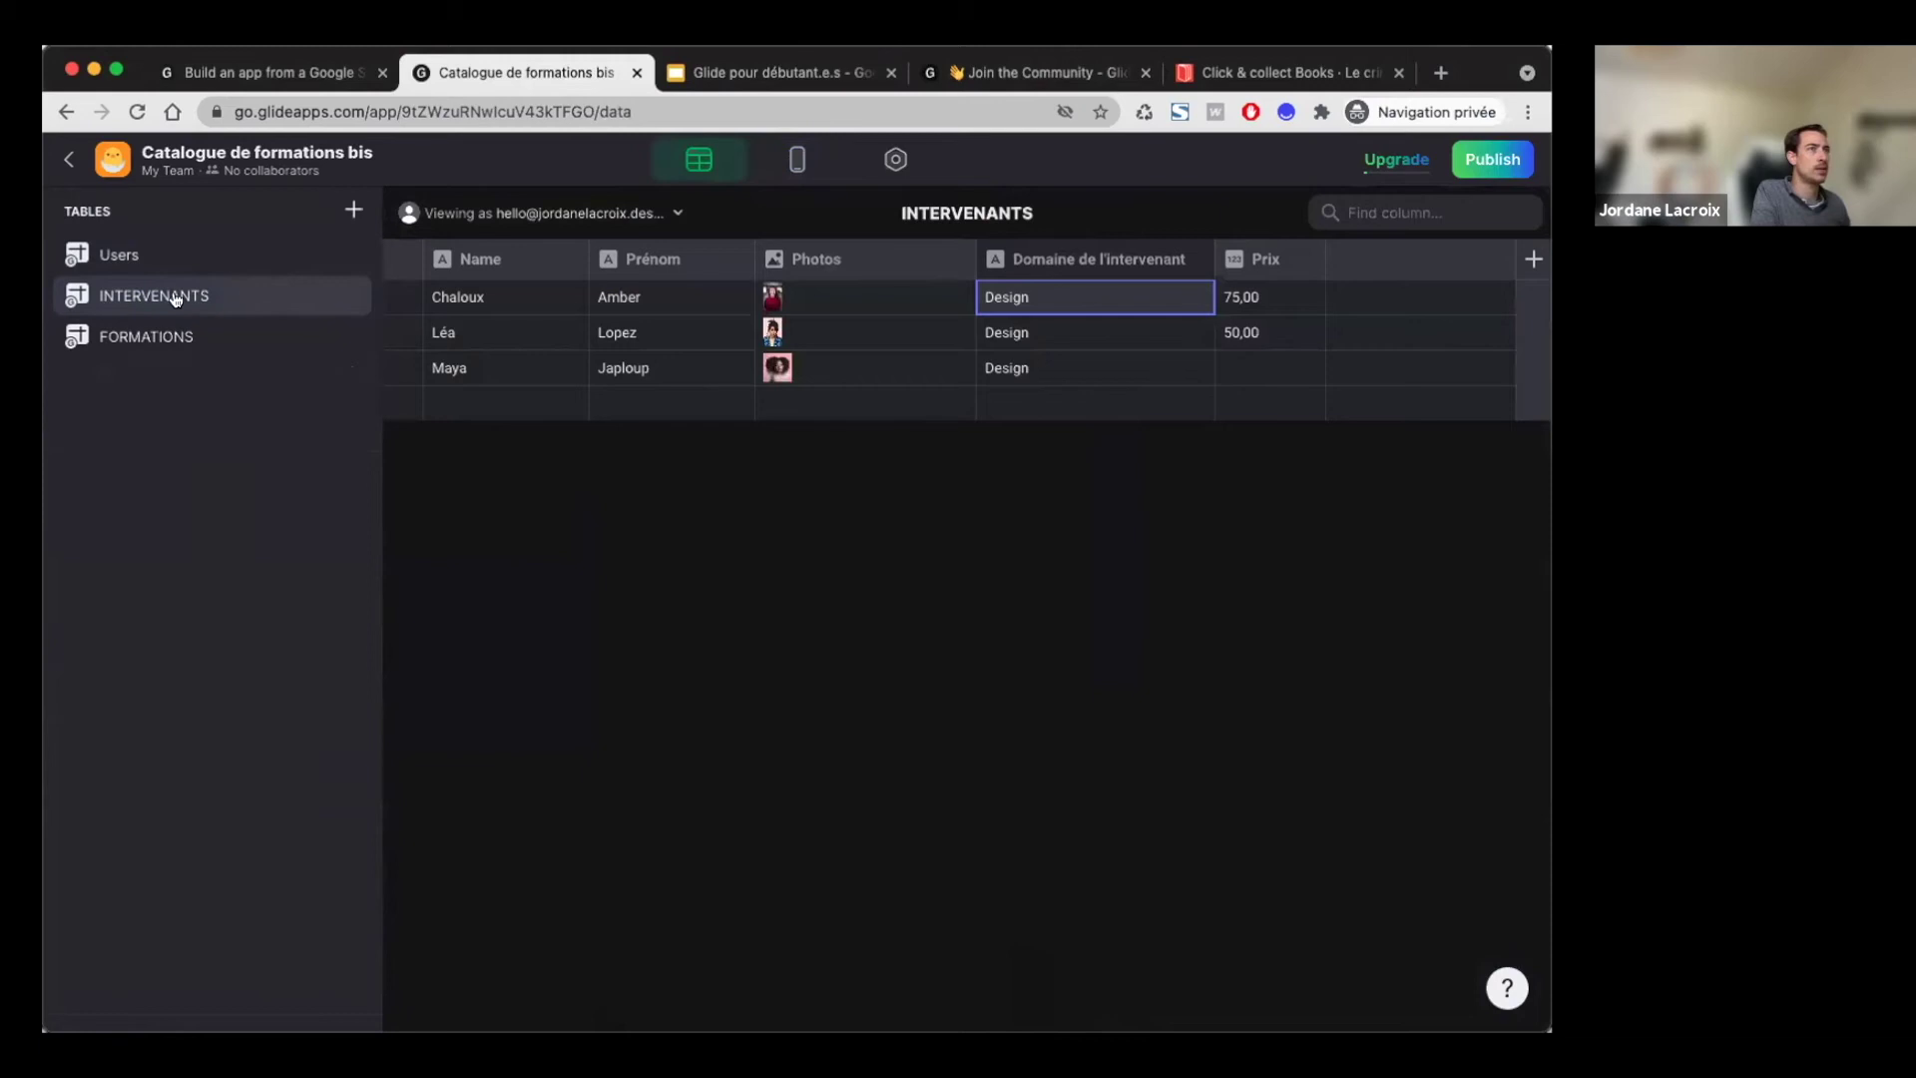
pyautogui.click(797, 162)
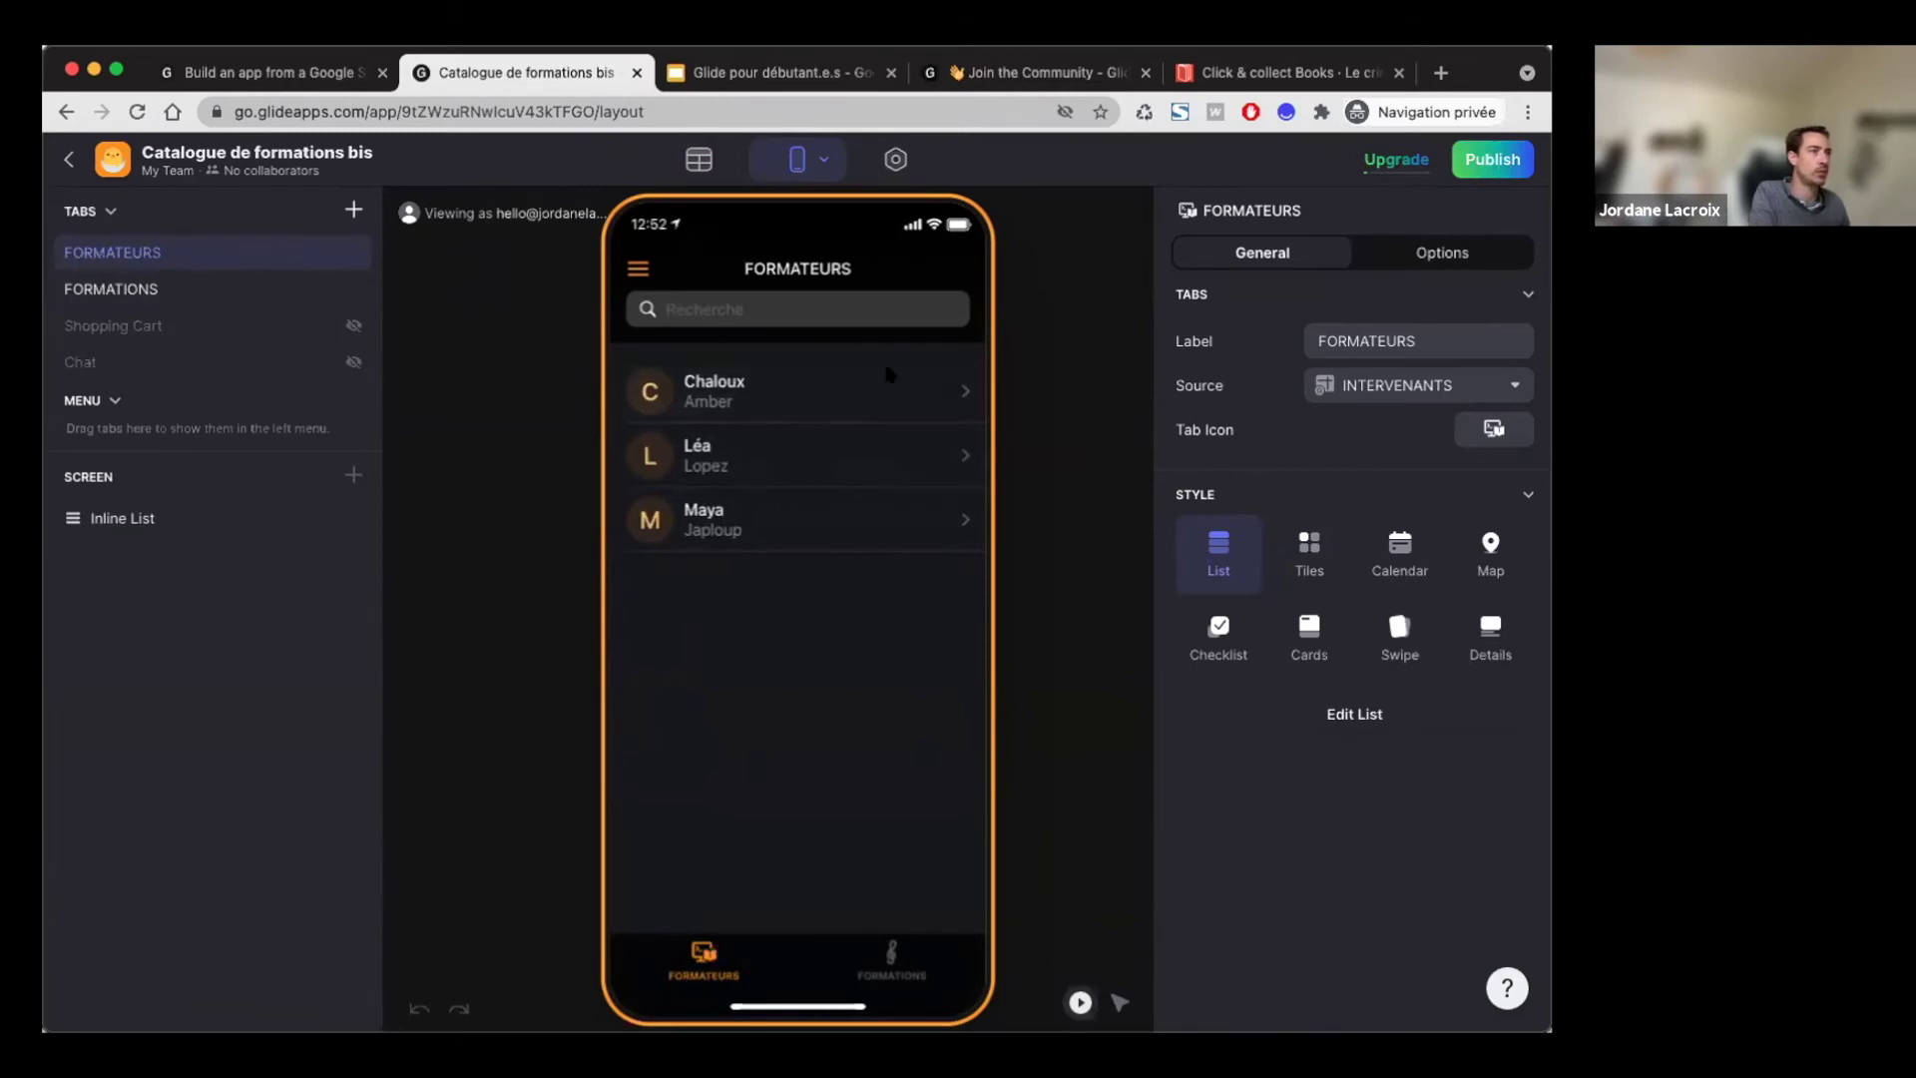
pyautogui.click(128, 288)
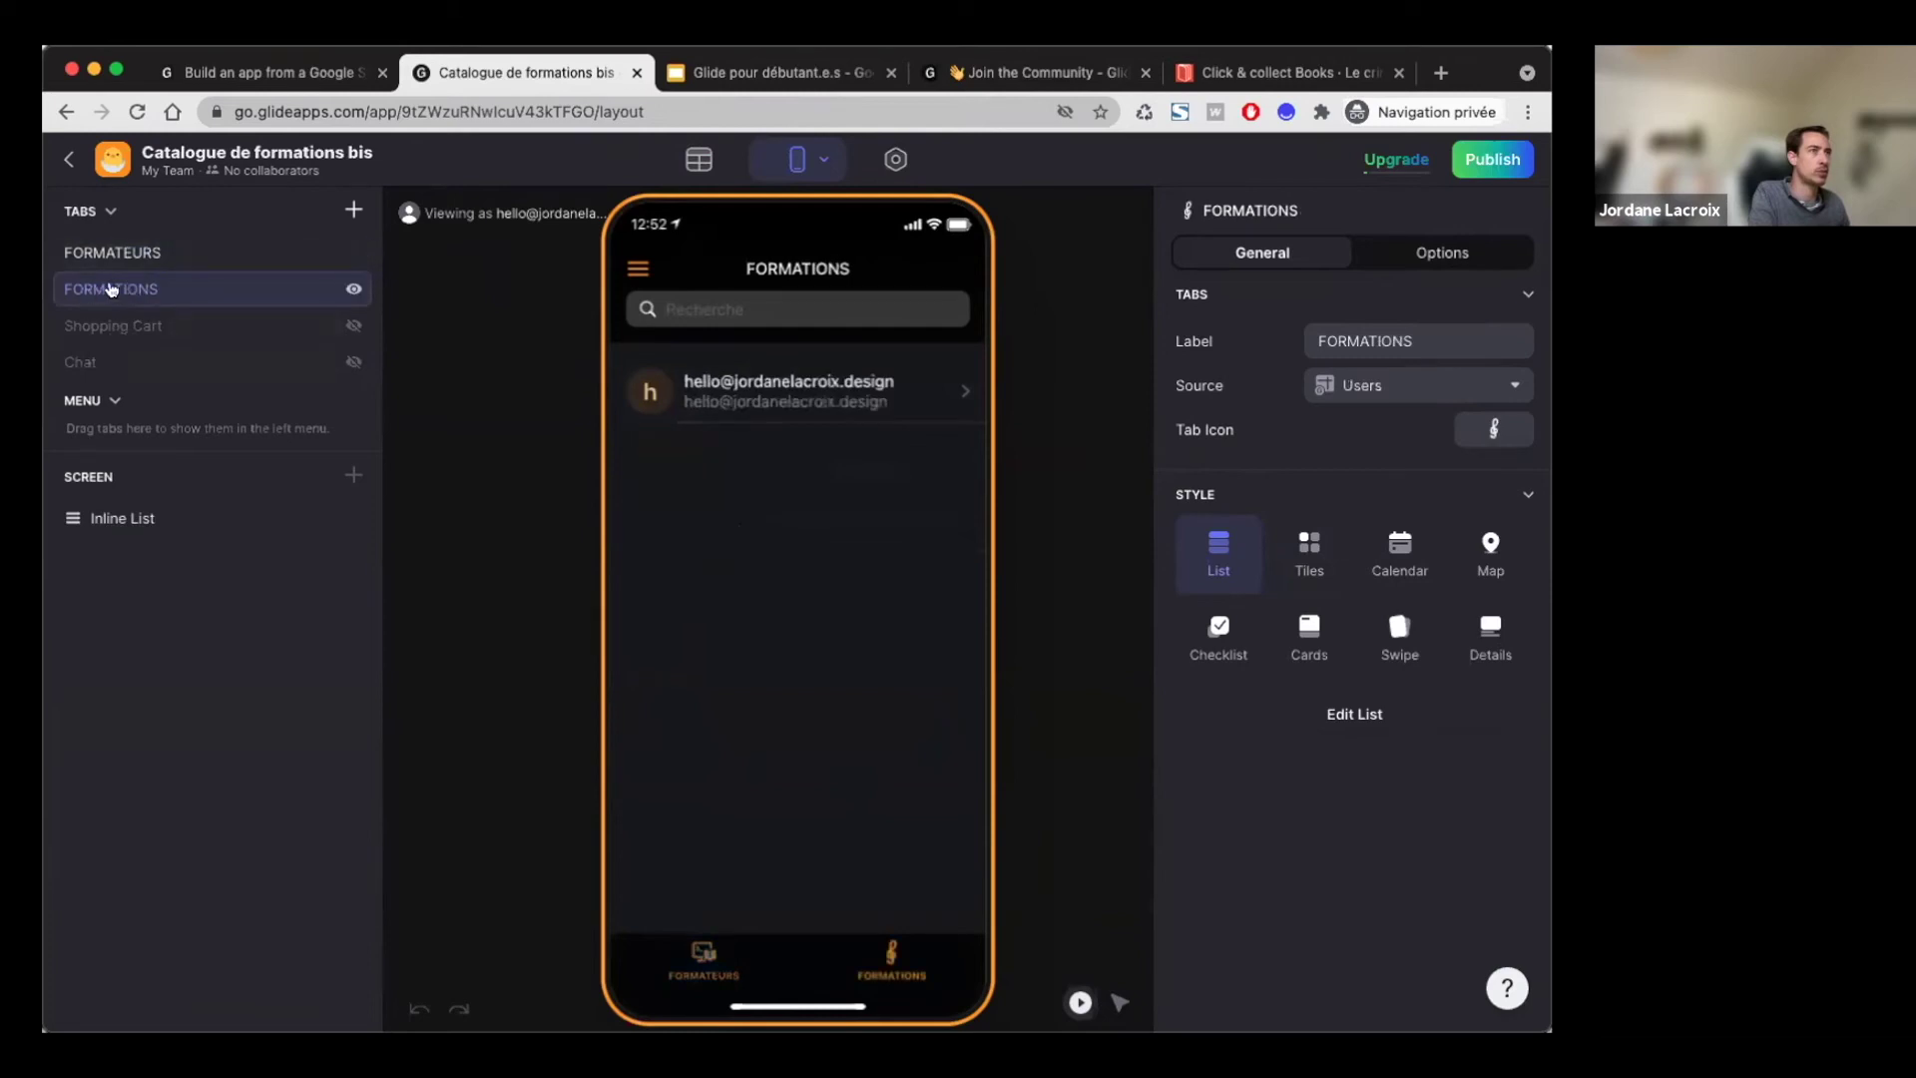
pyautogui.click(115, 251)
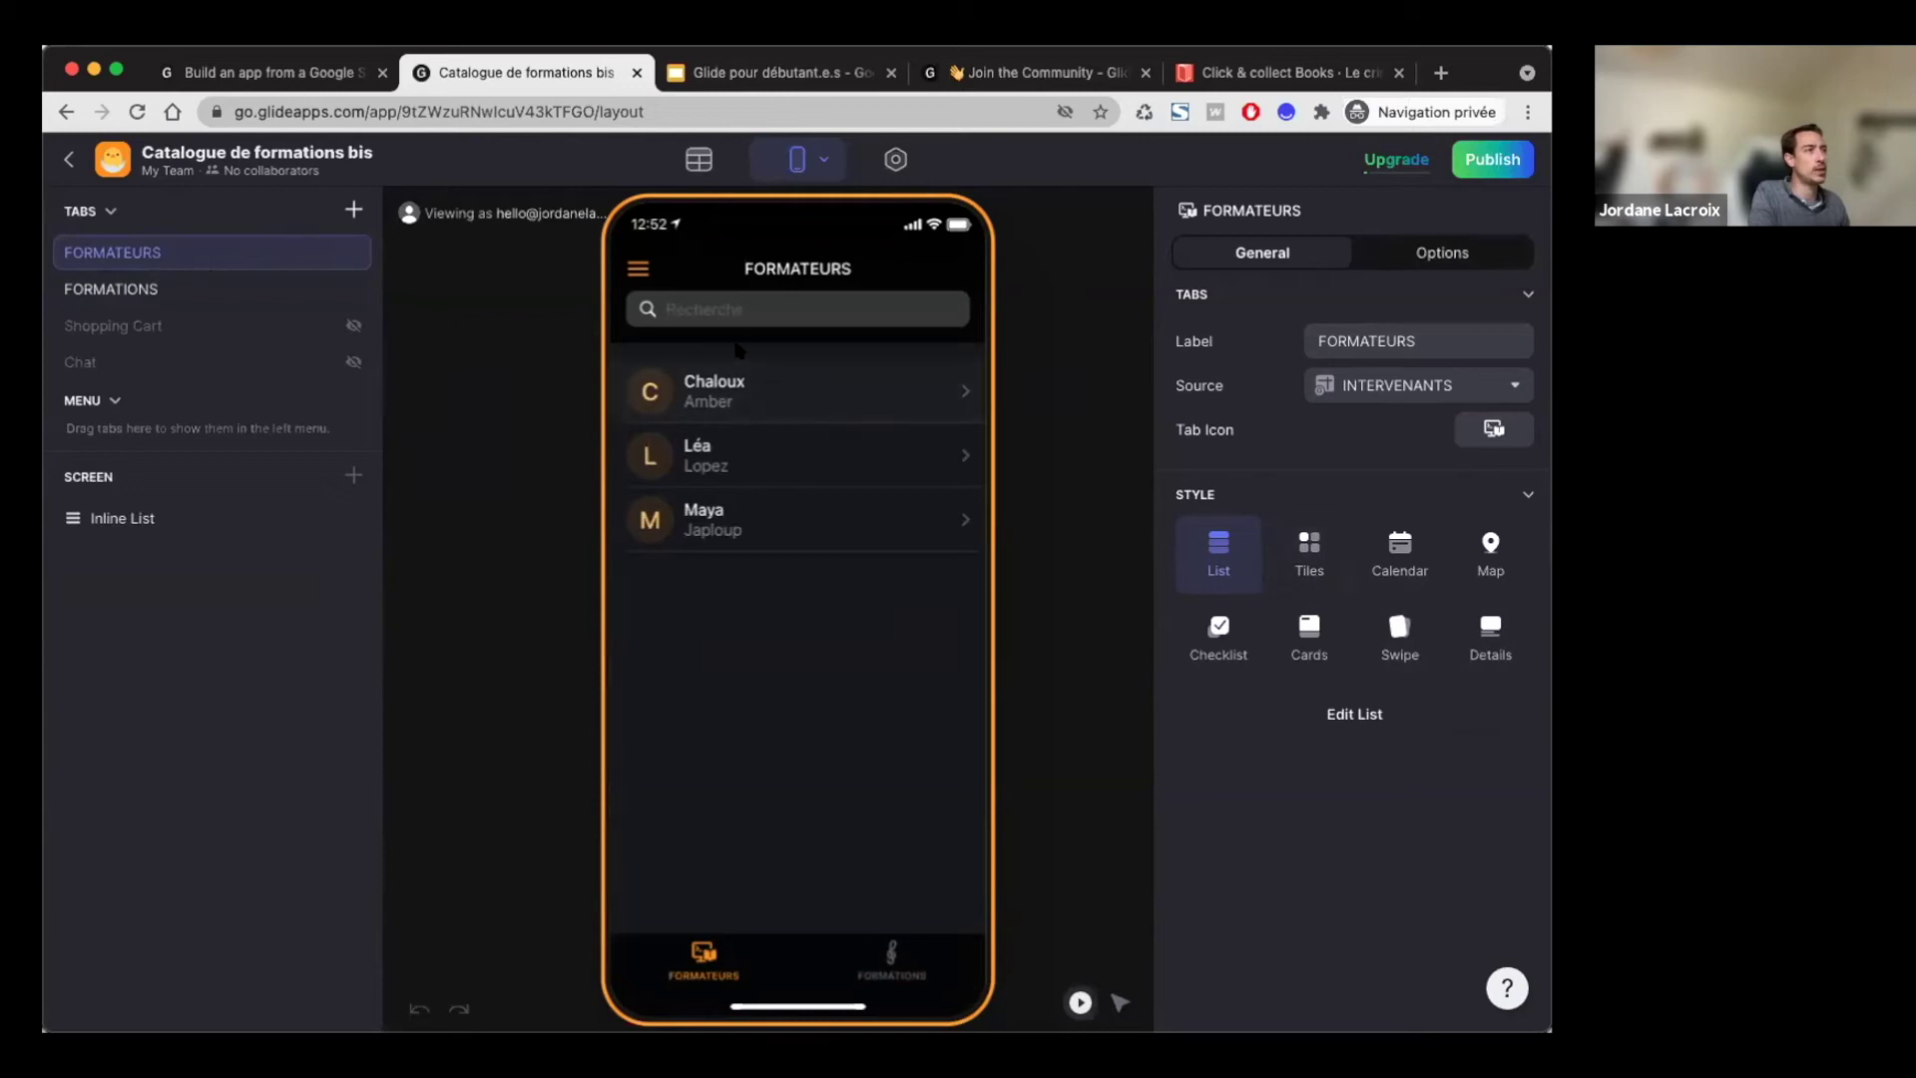
# Step: Set the FORMATEURS tab's style to Tiles after trying the Calendar and Cards styles
pyautogui.click(1321, 565)
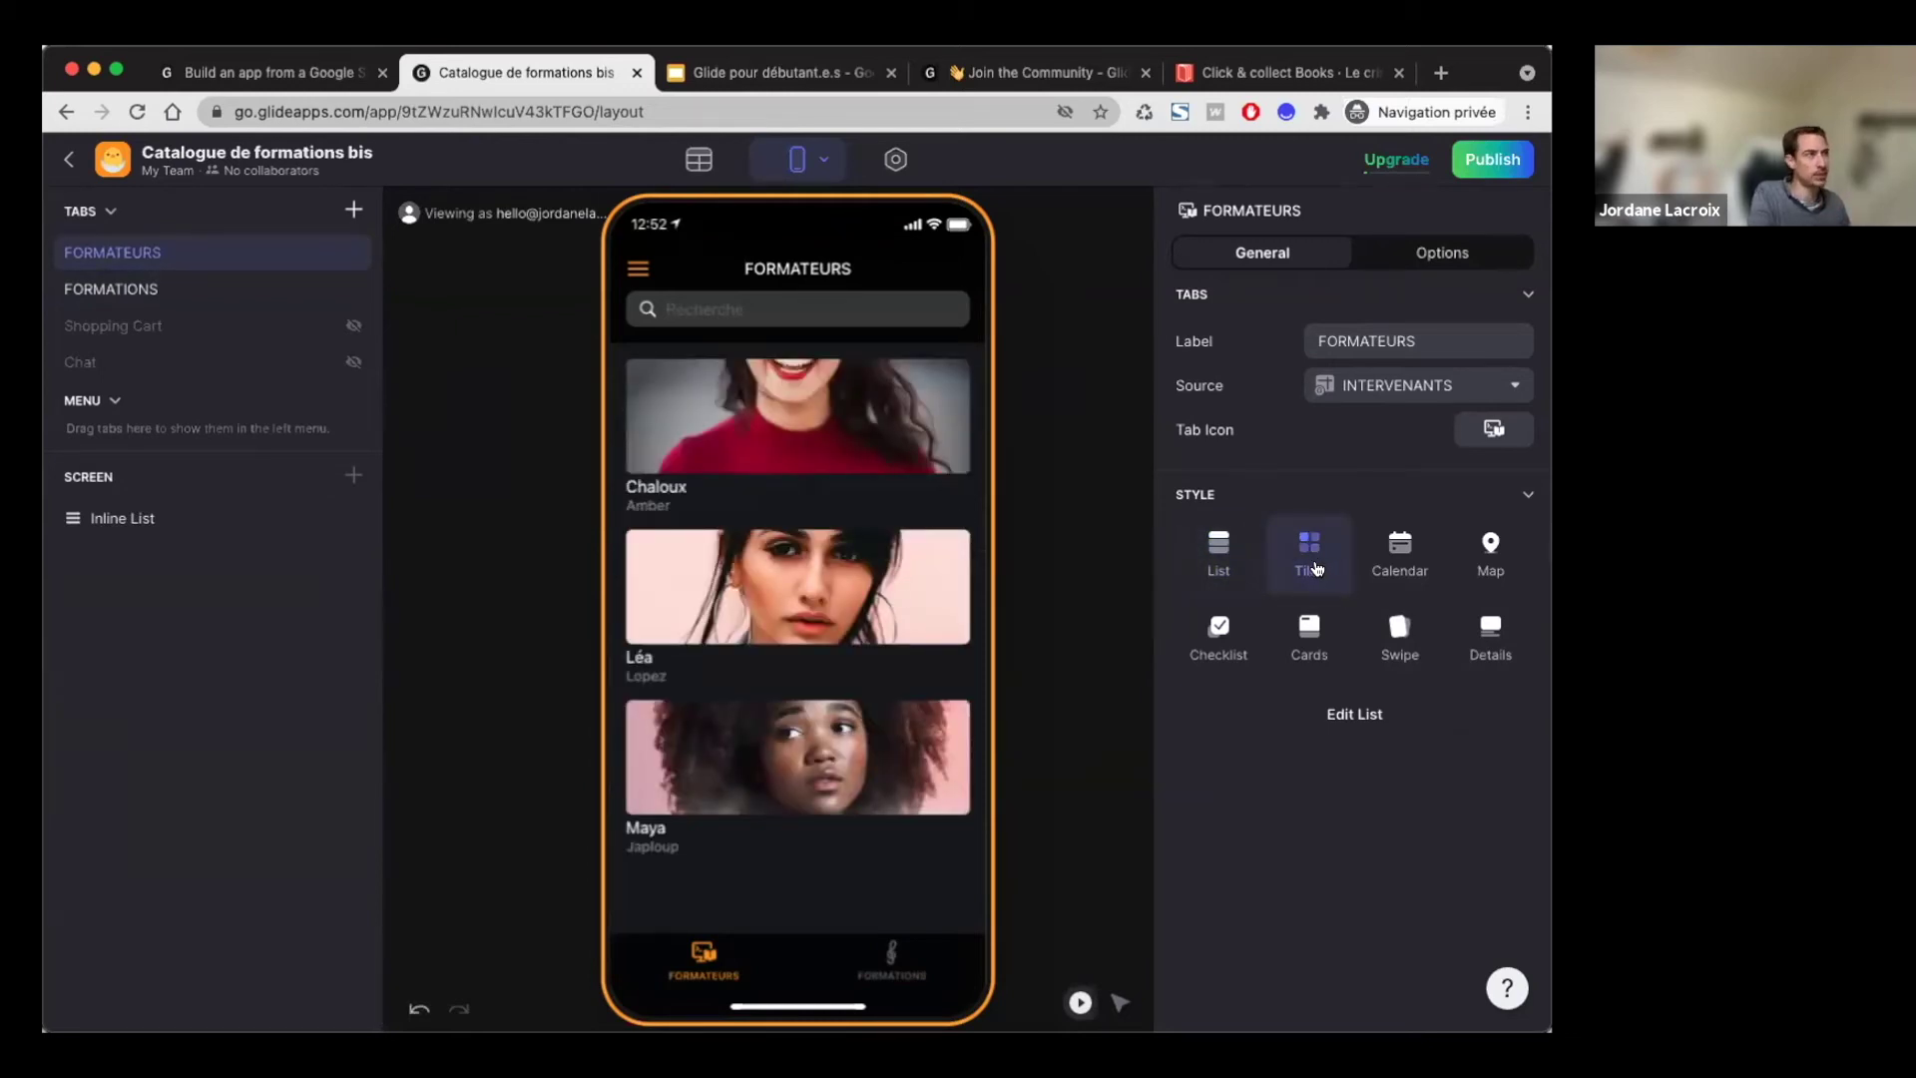
pyautogui.click(1400, 565)
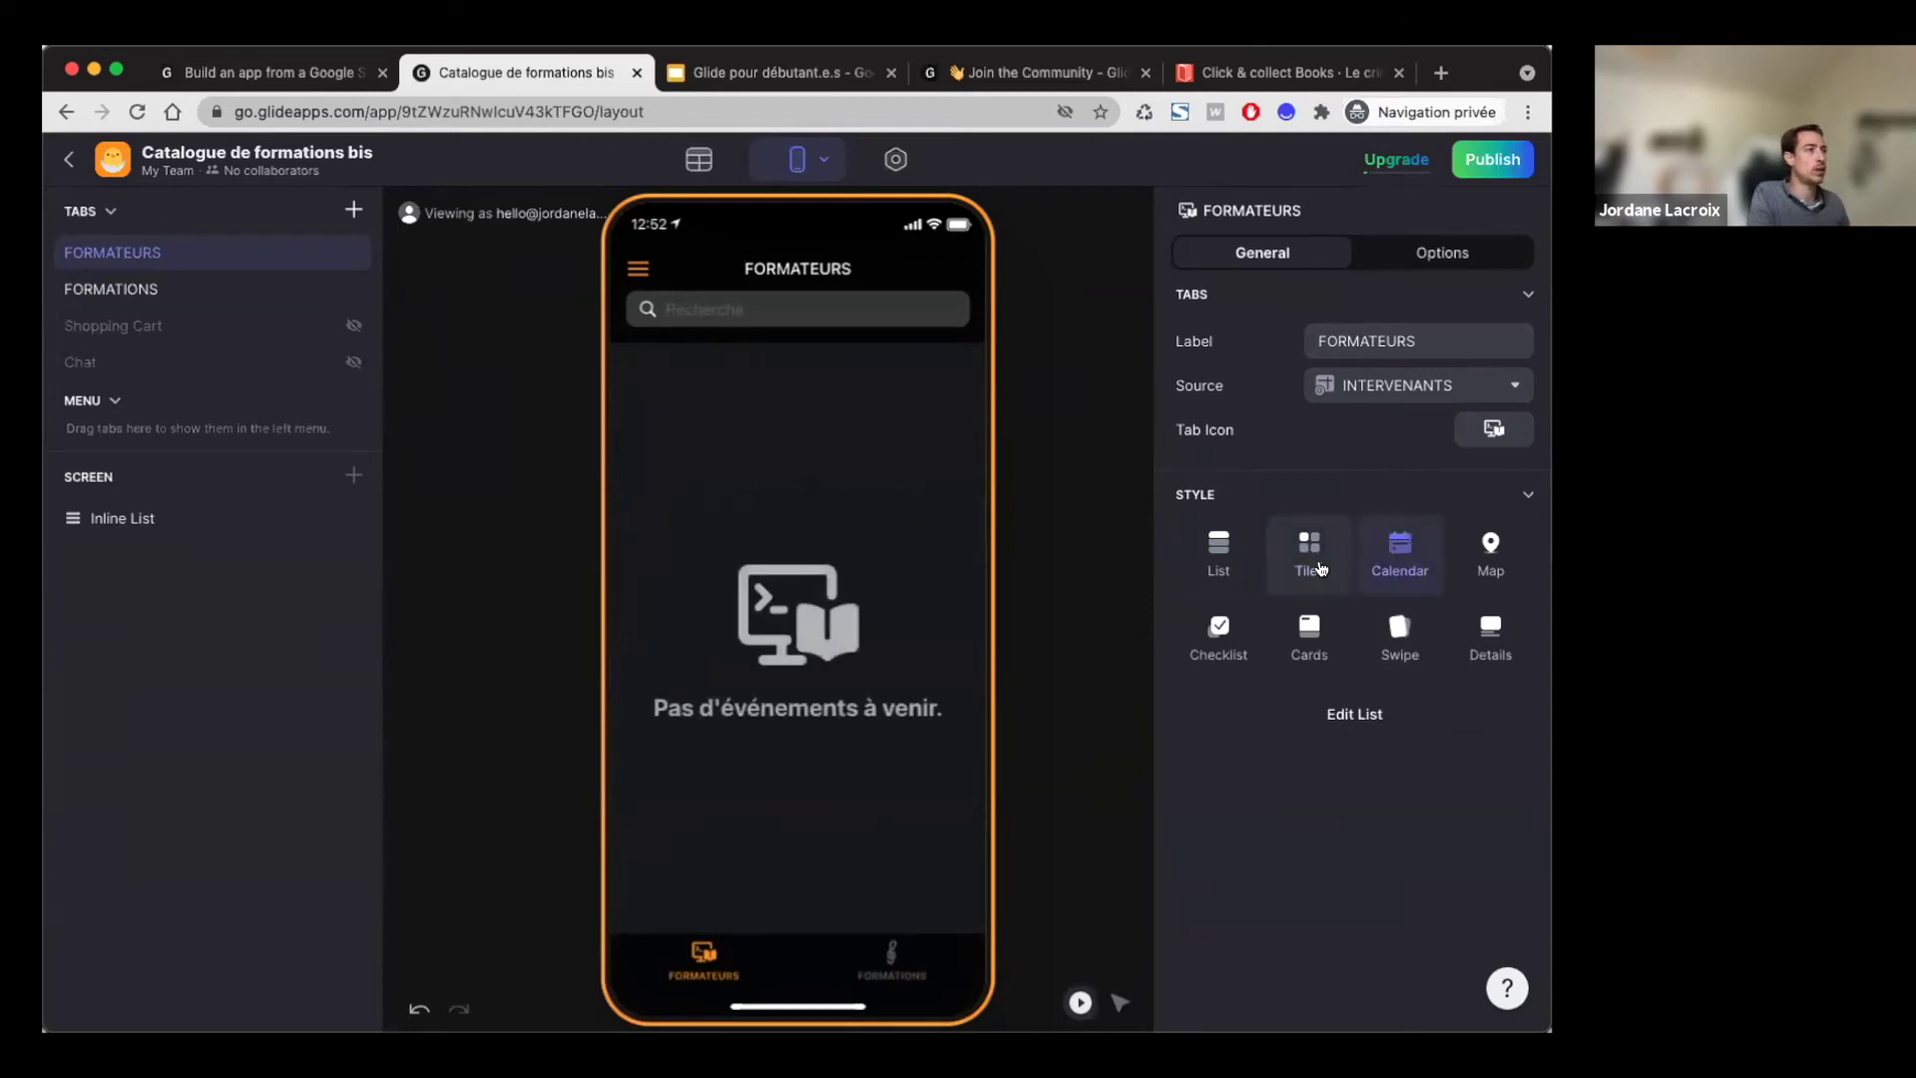
pyautogui.click(1318, 566)
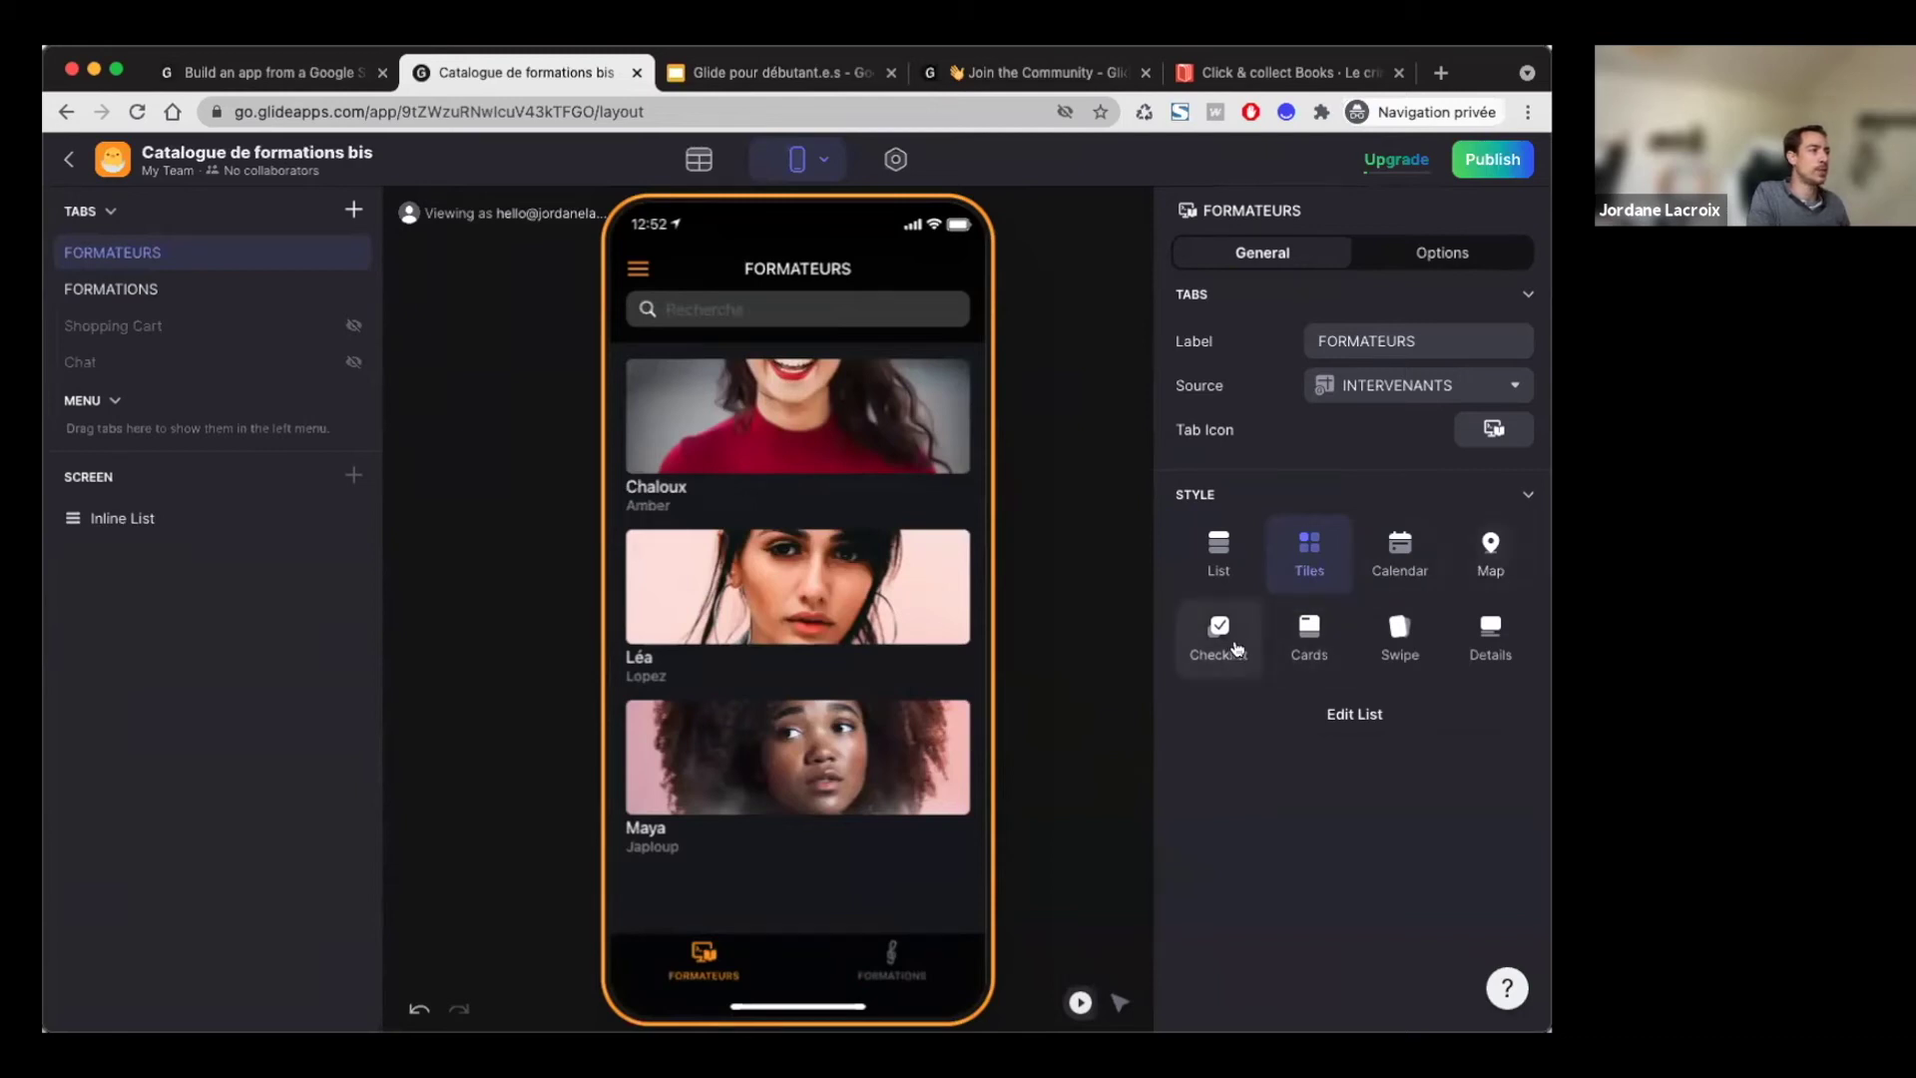
pyautogui.click(1308, 631)
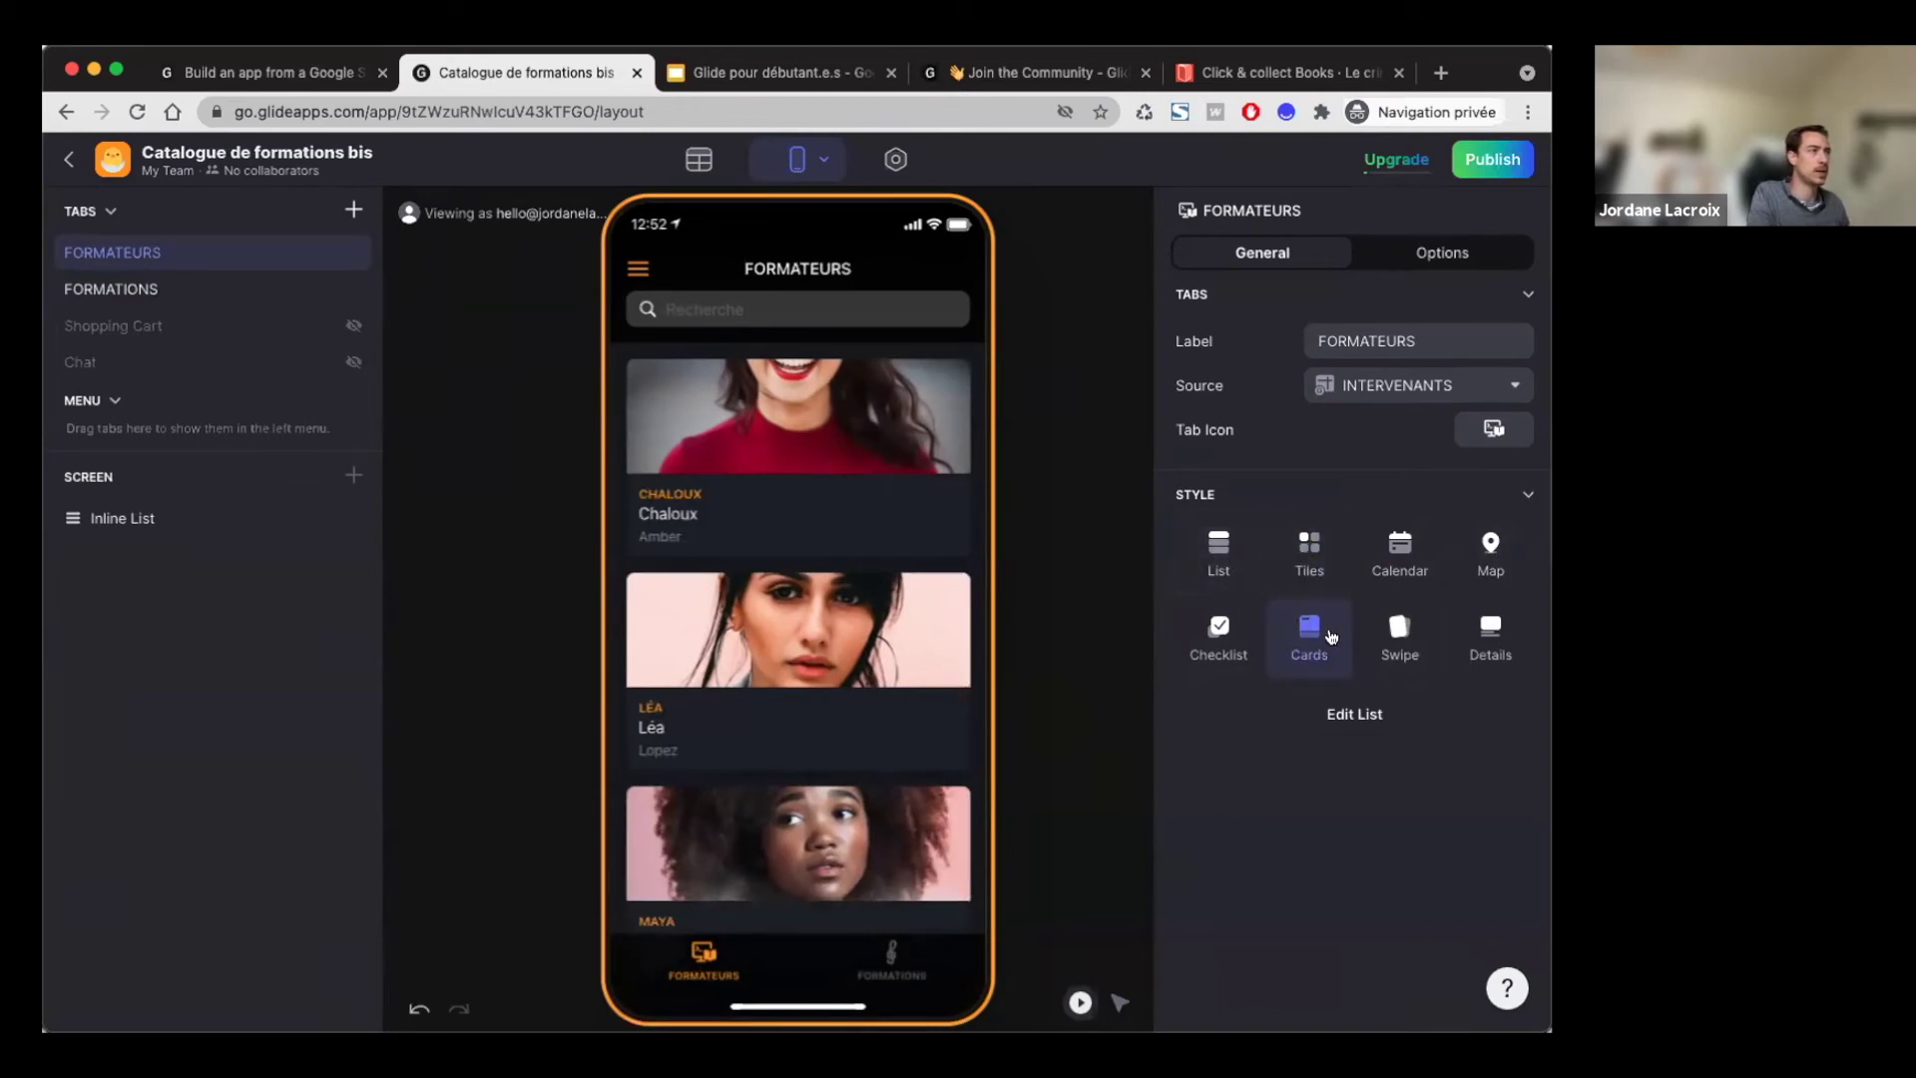
pyautogui.click(1307, 556)
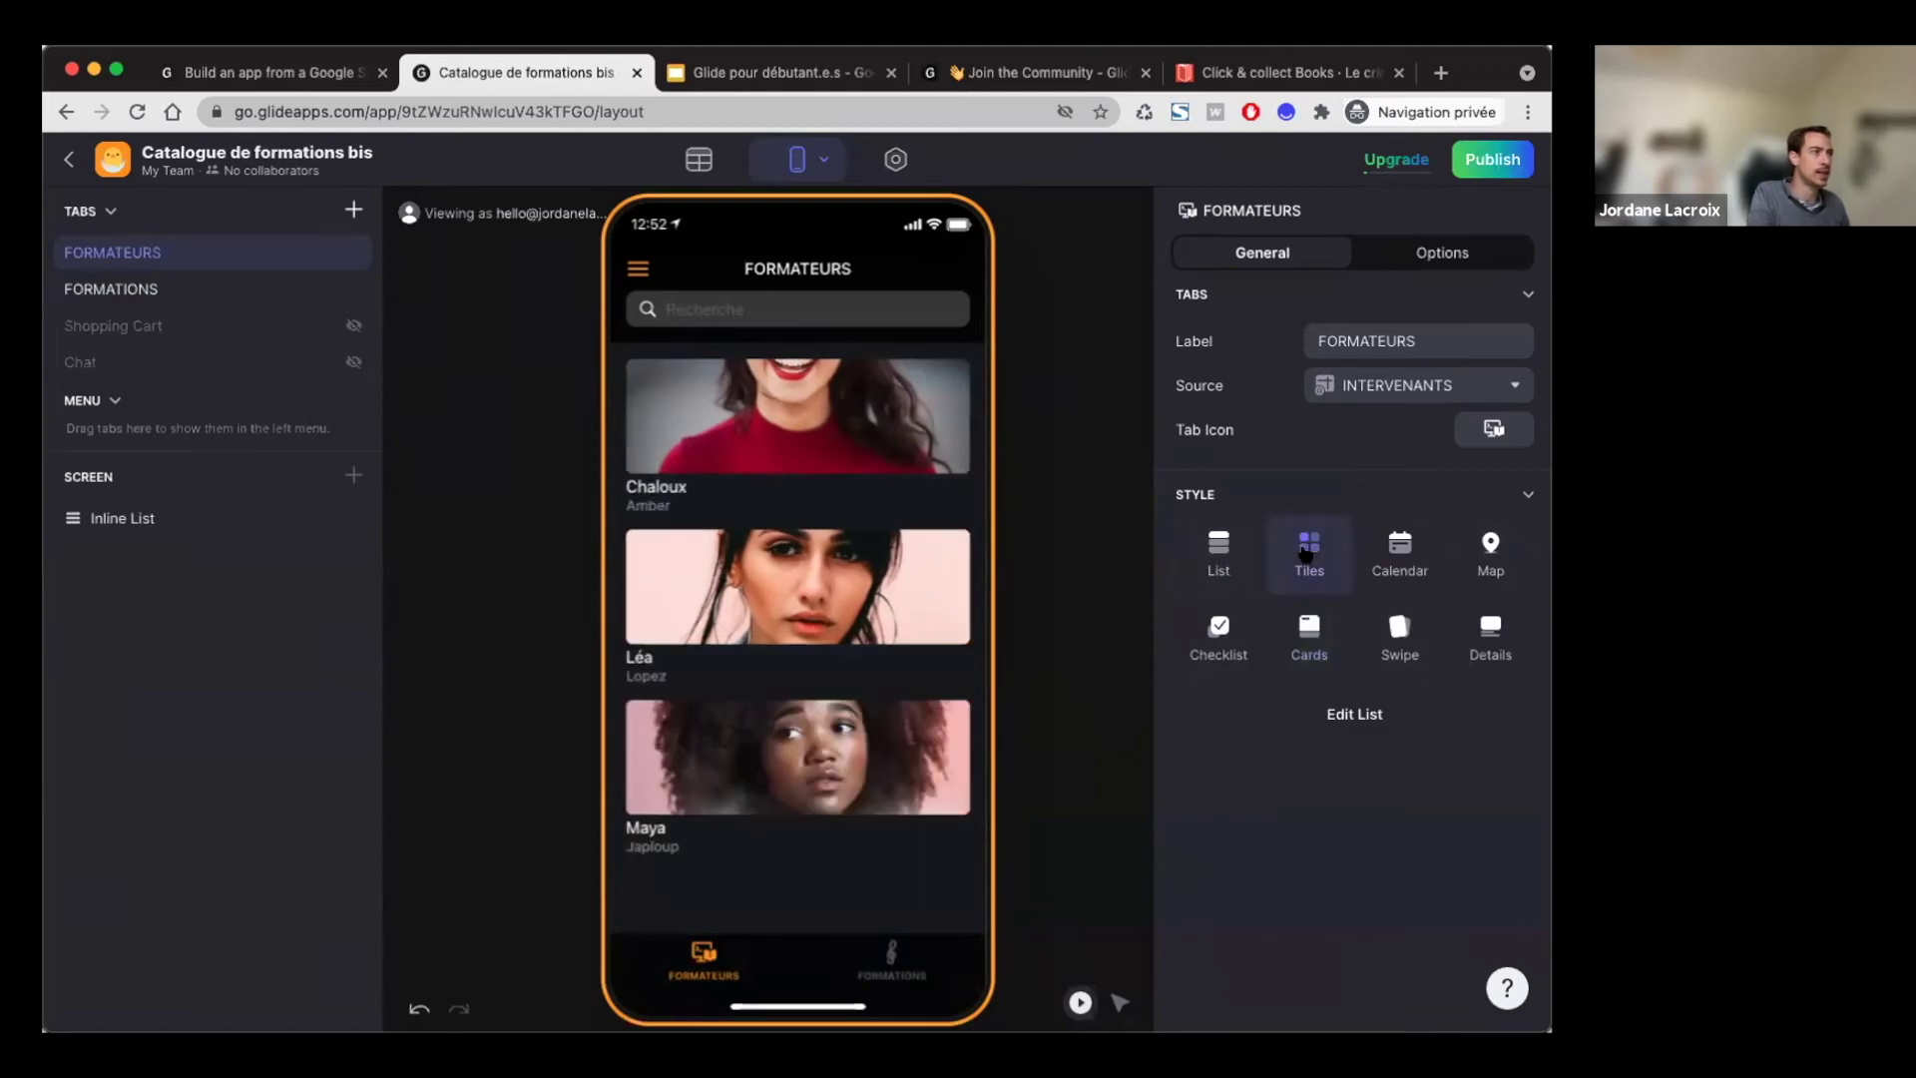
pyautogui.click(22, 519)
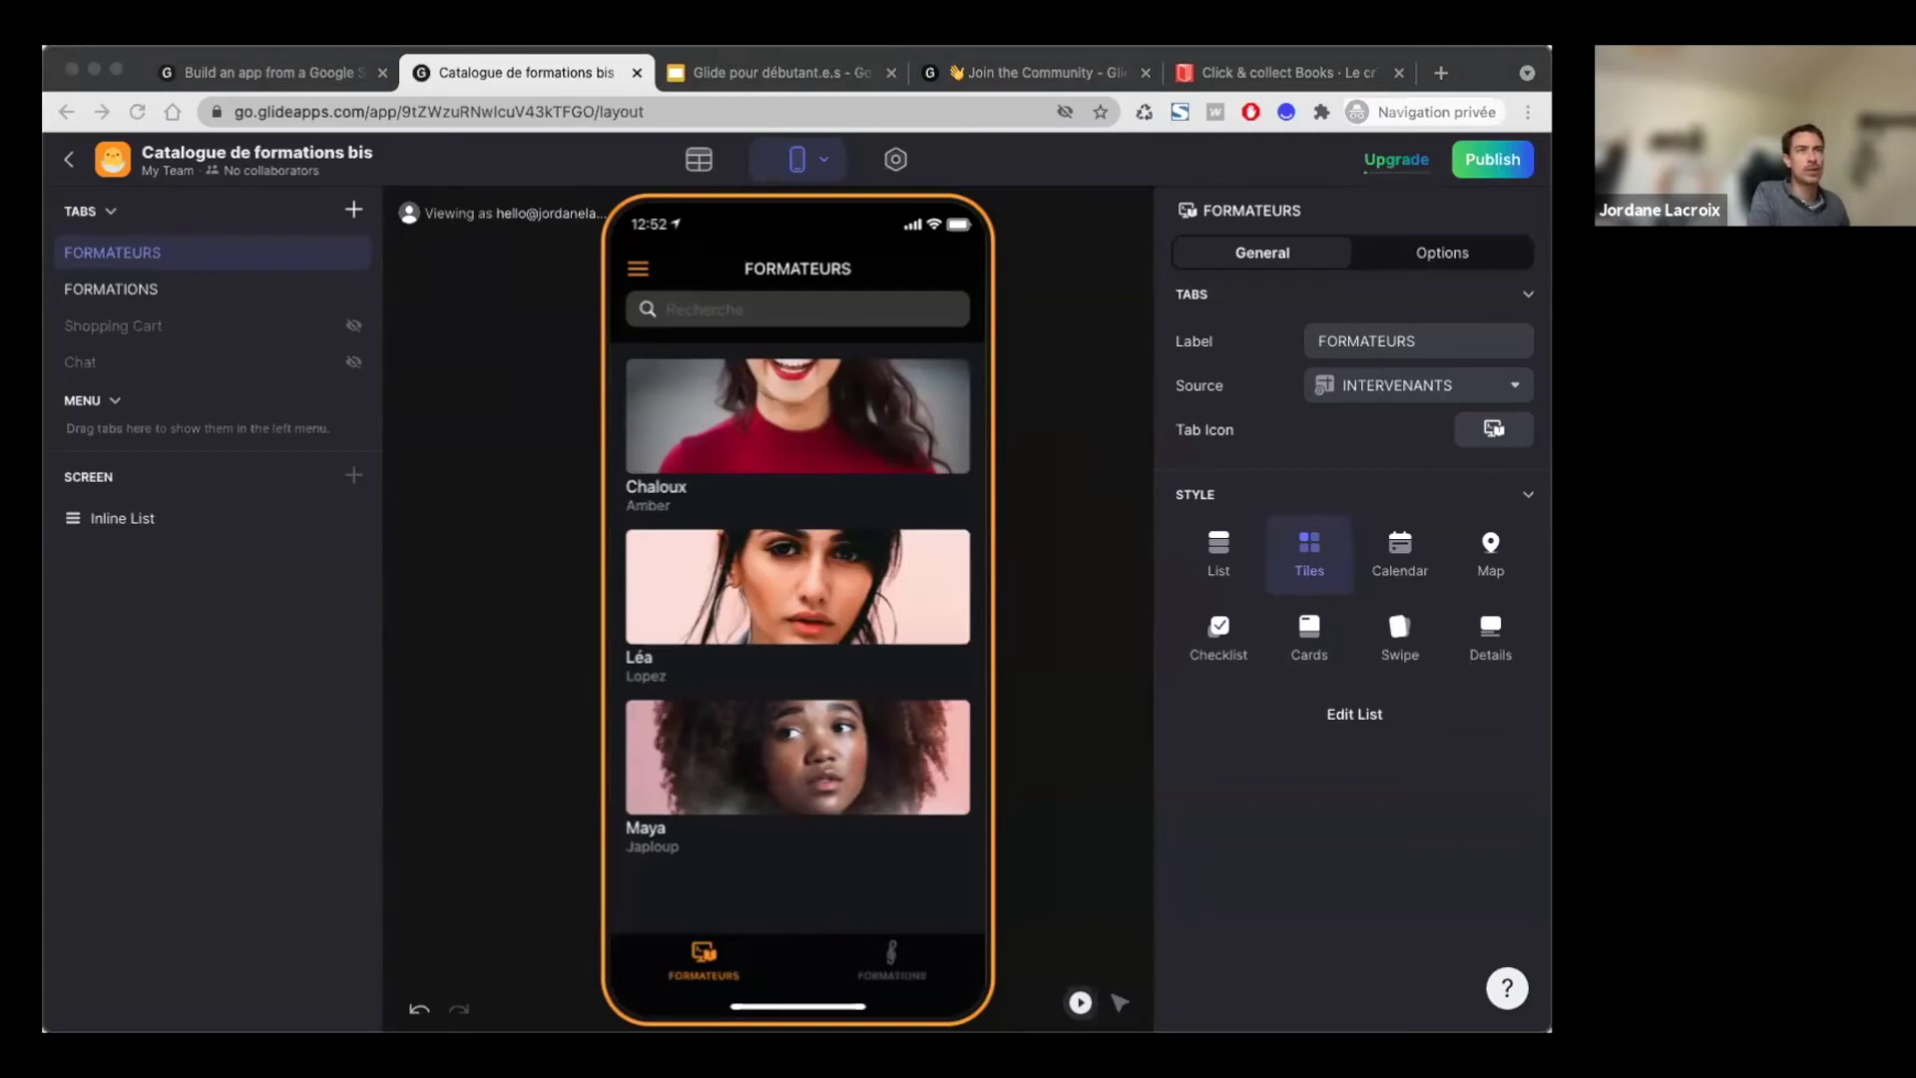
pyautogui.click(1350, 893)
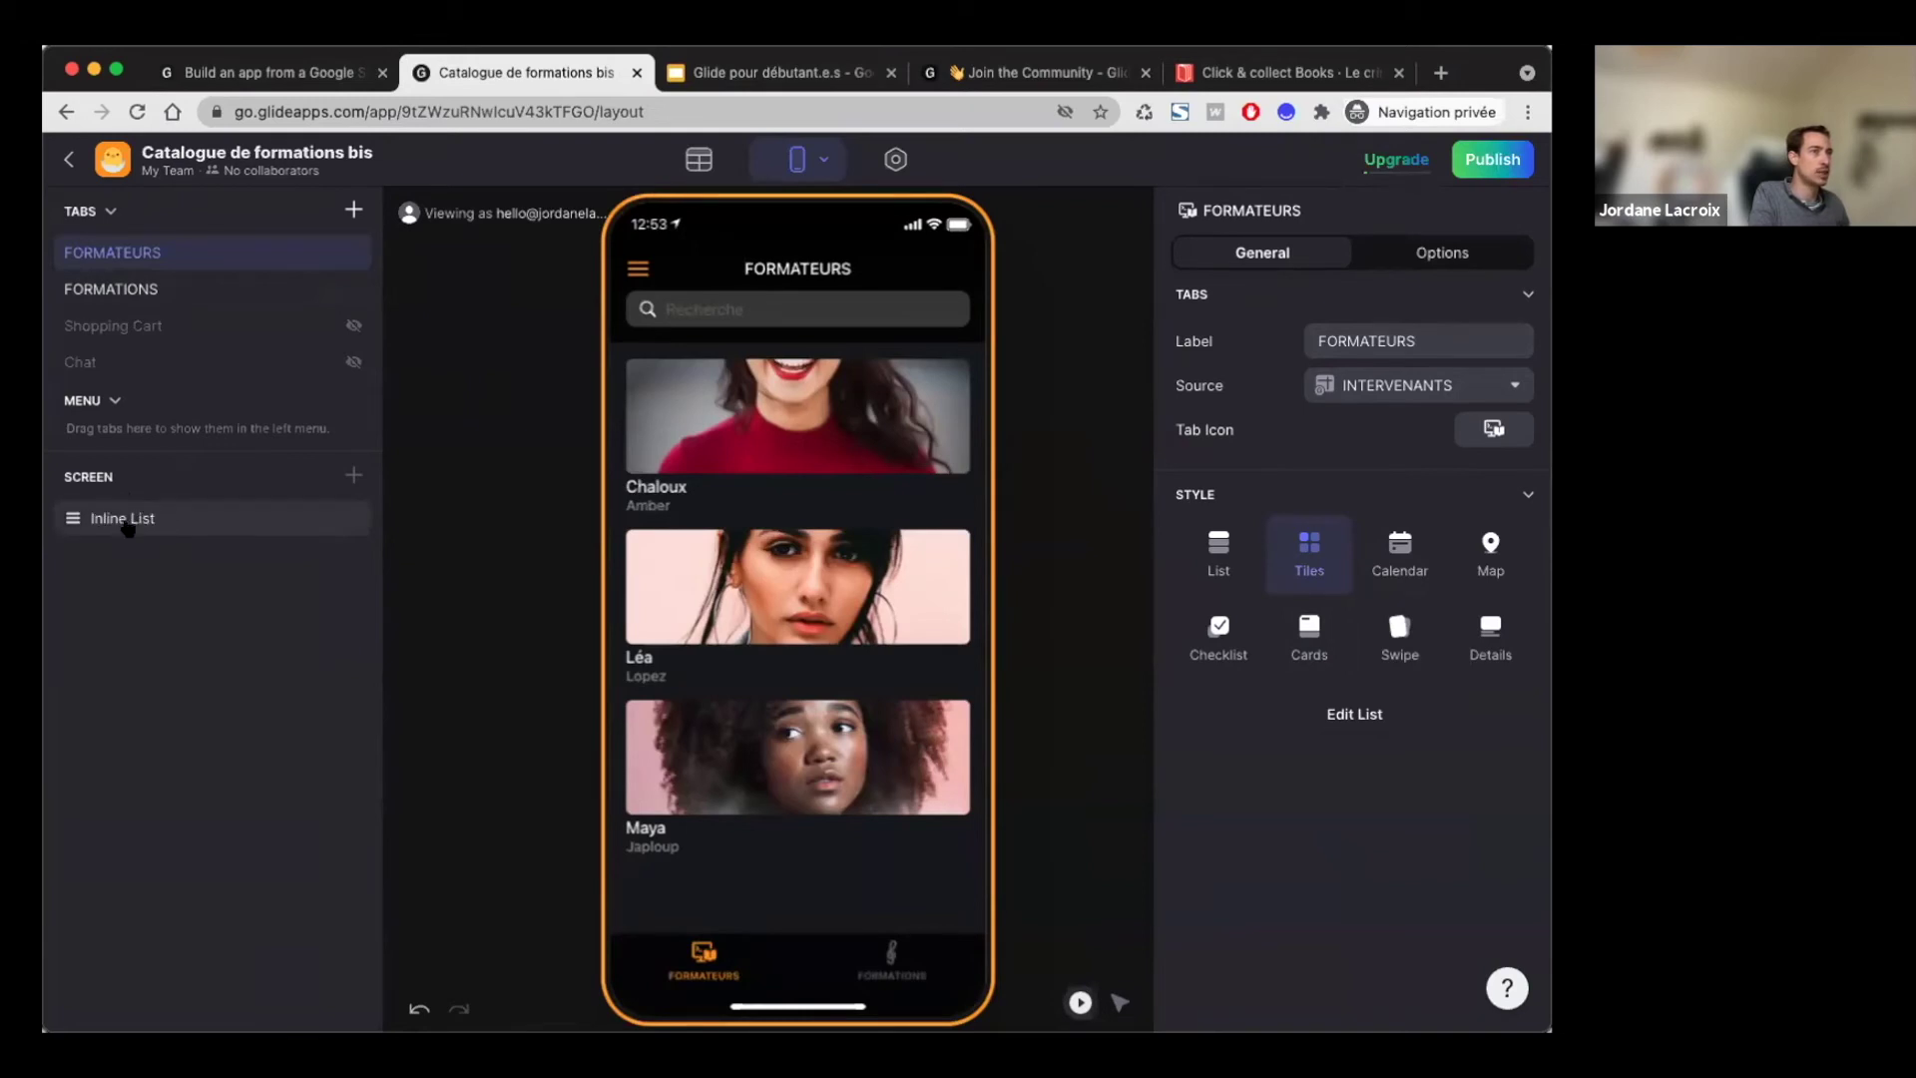
# Step: Look at the FORMATEURS inline list settings and the FORMATIONS tab's settings, ending back on the FORMATEURS tab
pyautogui.click(126, 528)
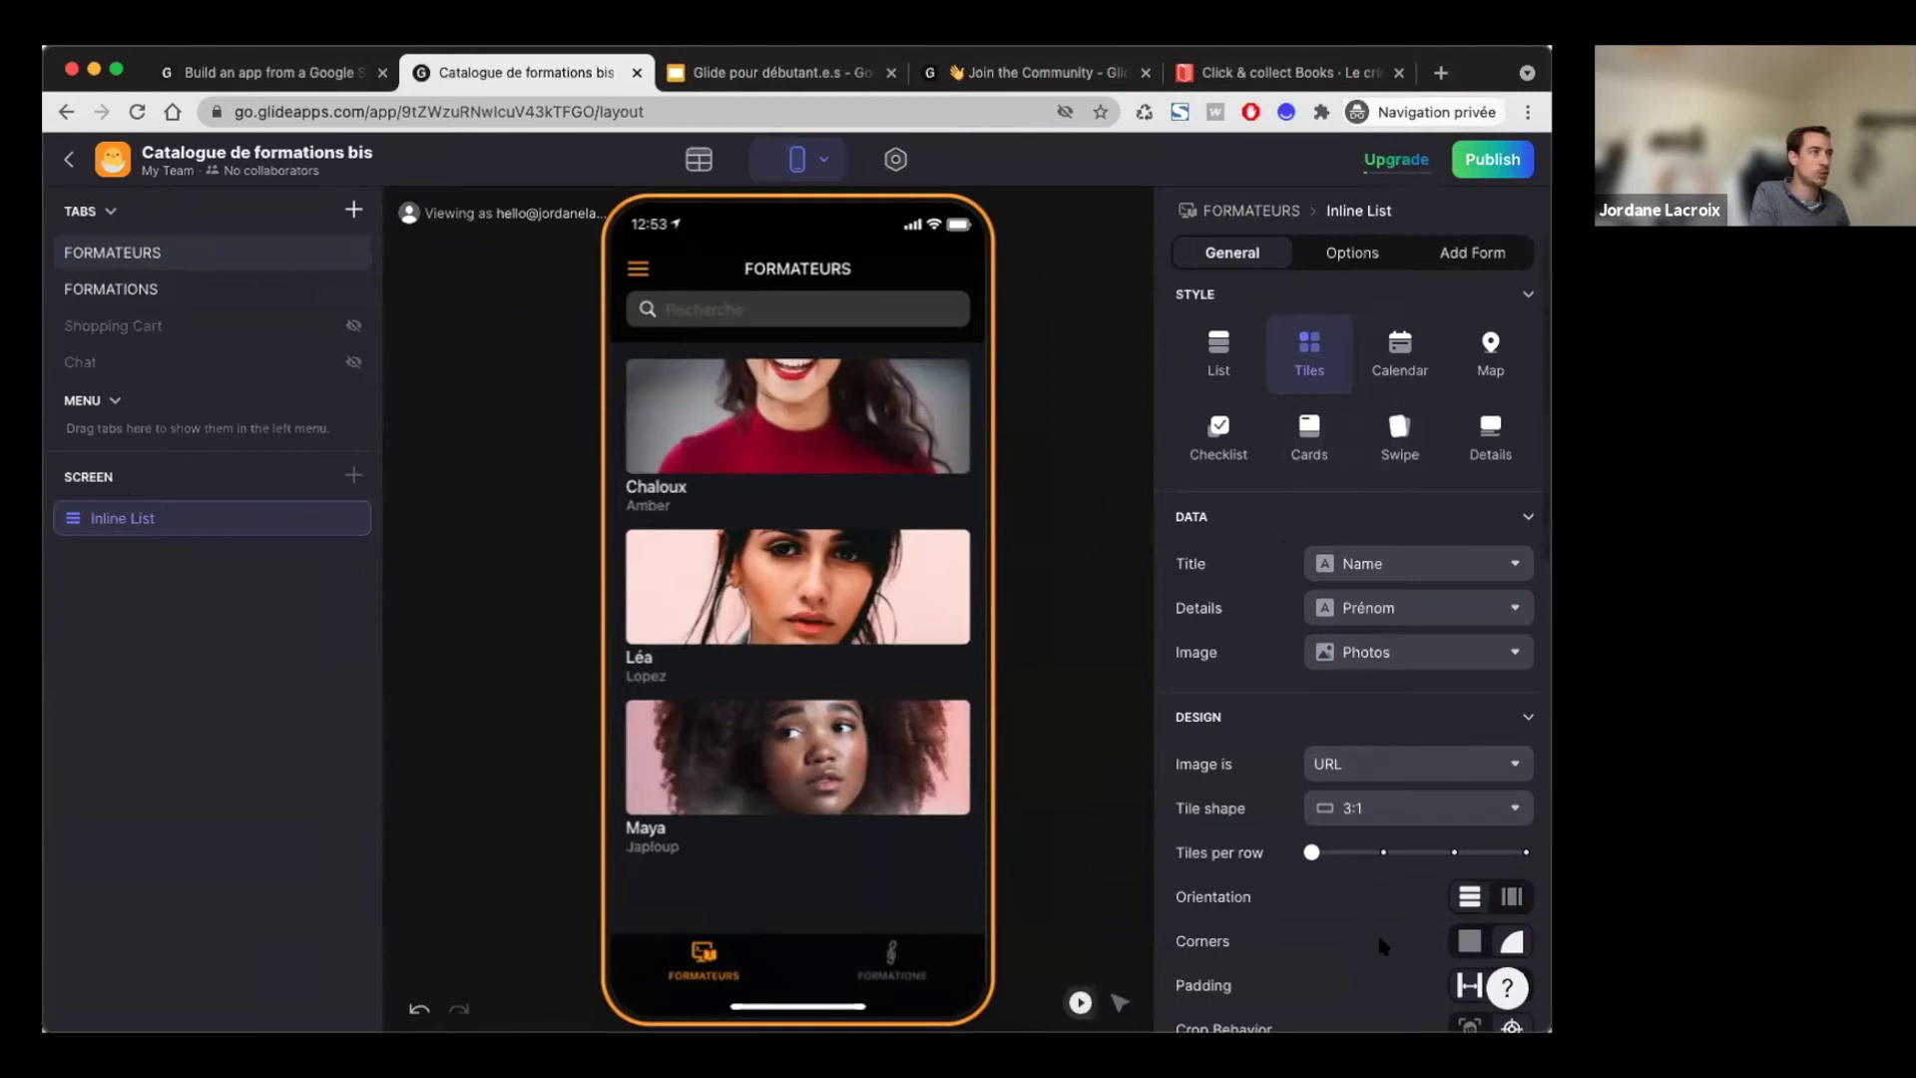
pyautogui.click(154, 288)
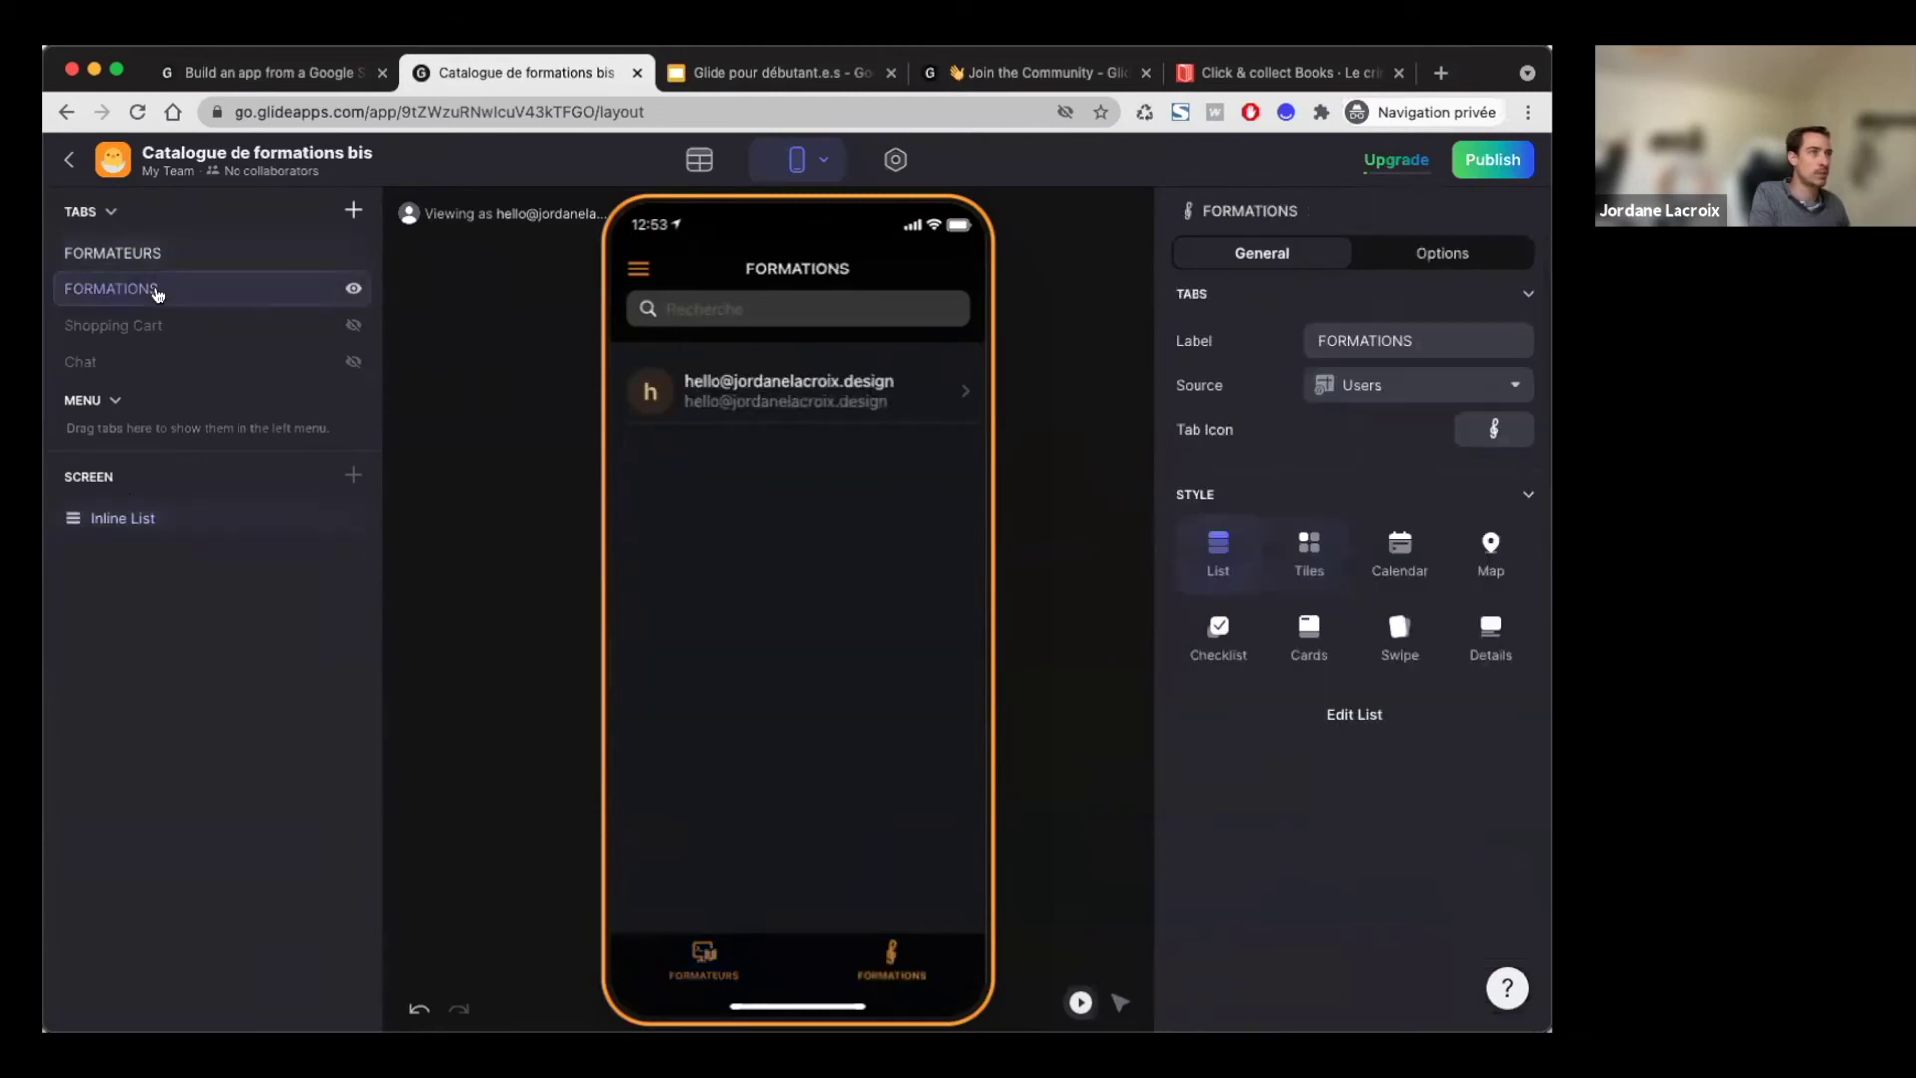
pyautogui.click(122, 257)
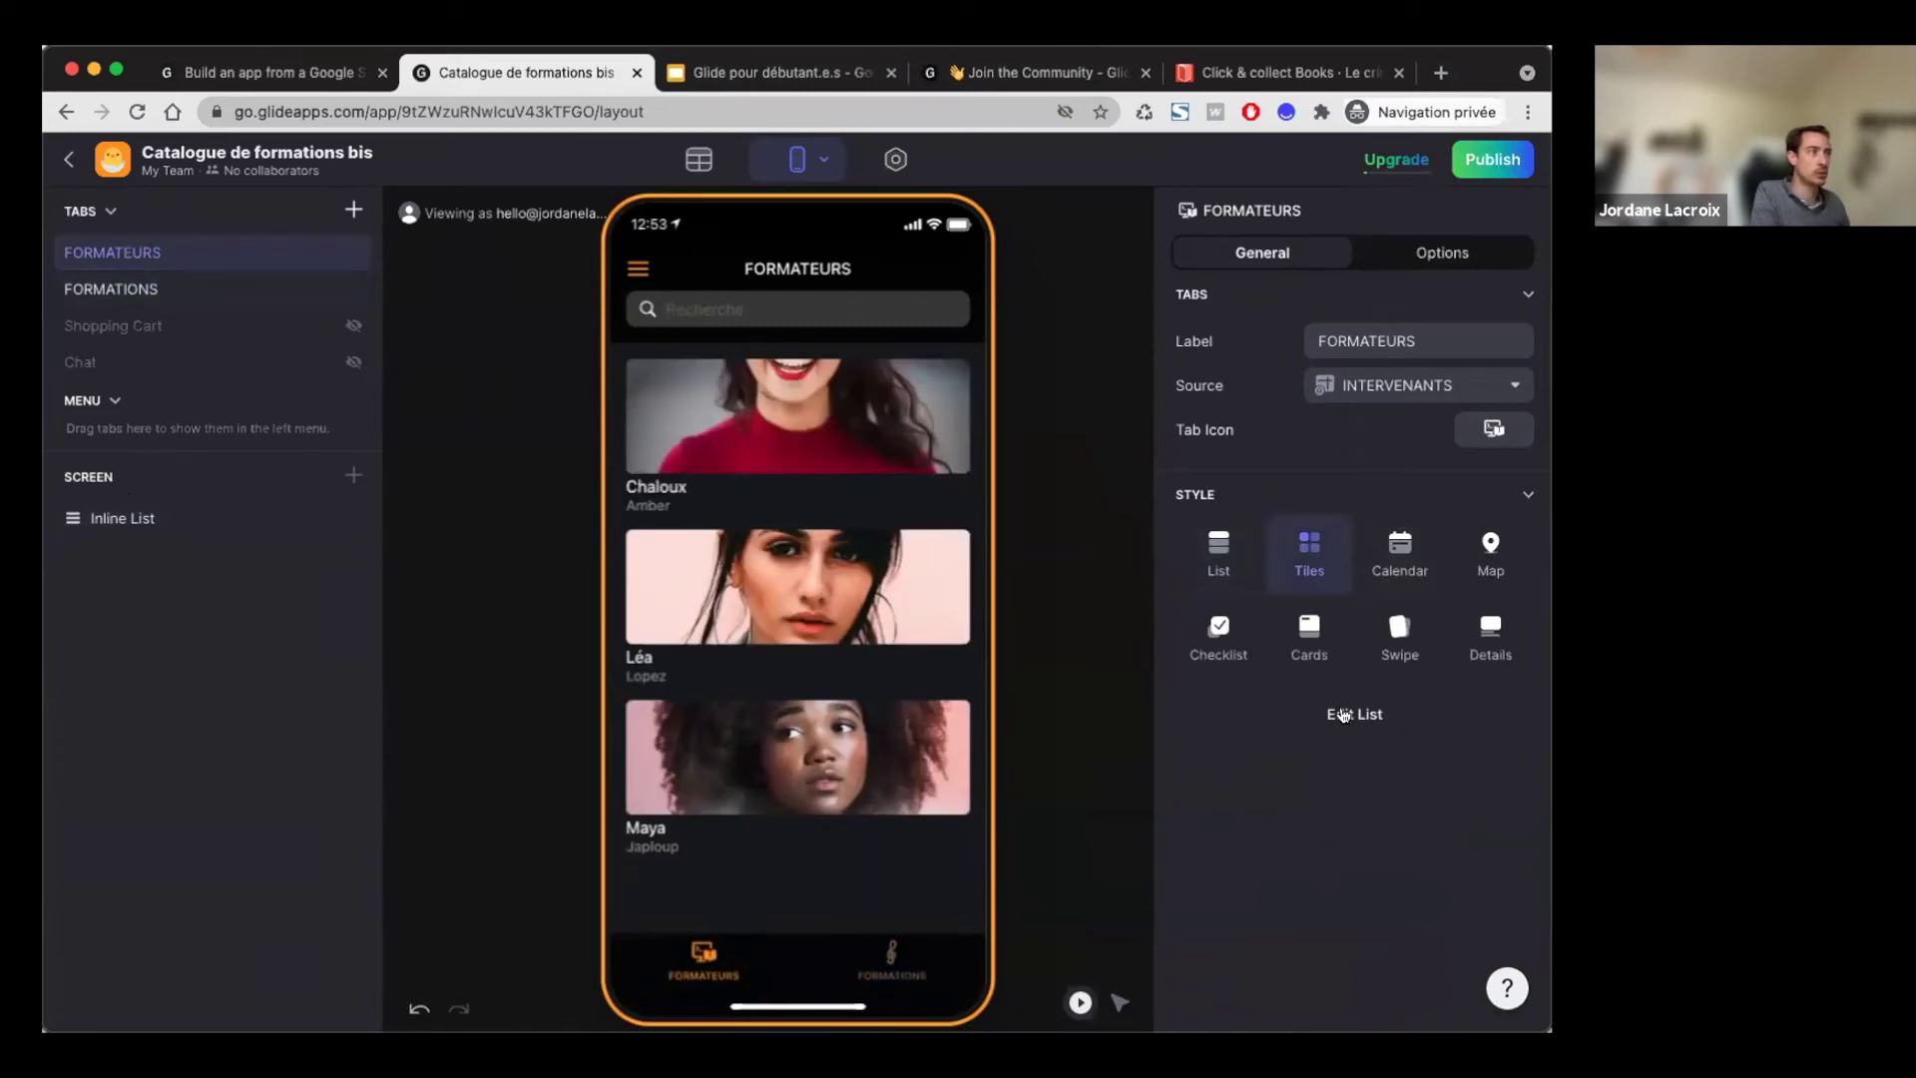
# Step: In the FORMATEURS inline list, use the Prénom column as the tile title and the Name column as the details
pyautogui.click(152, 520)
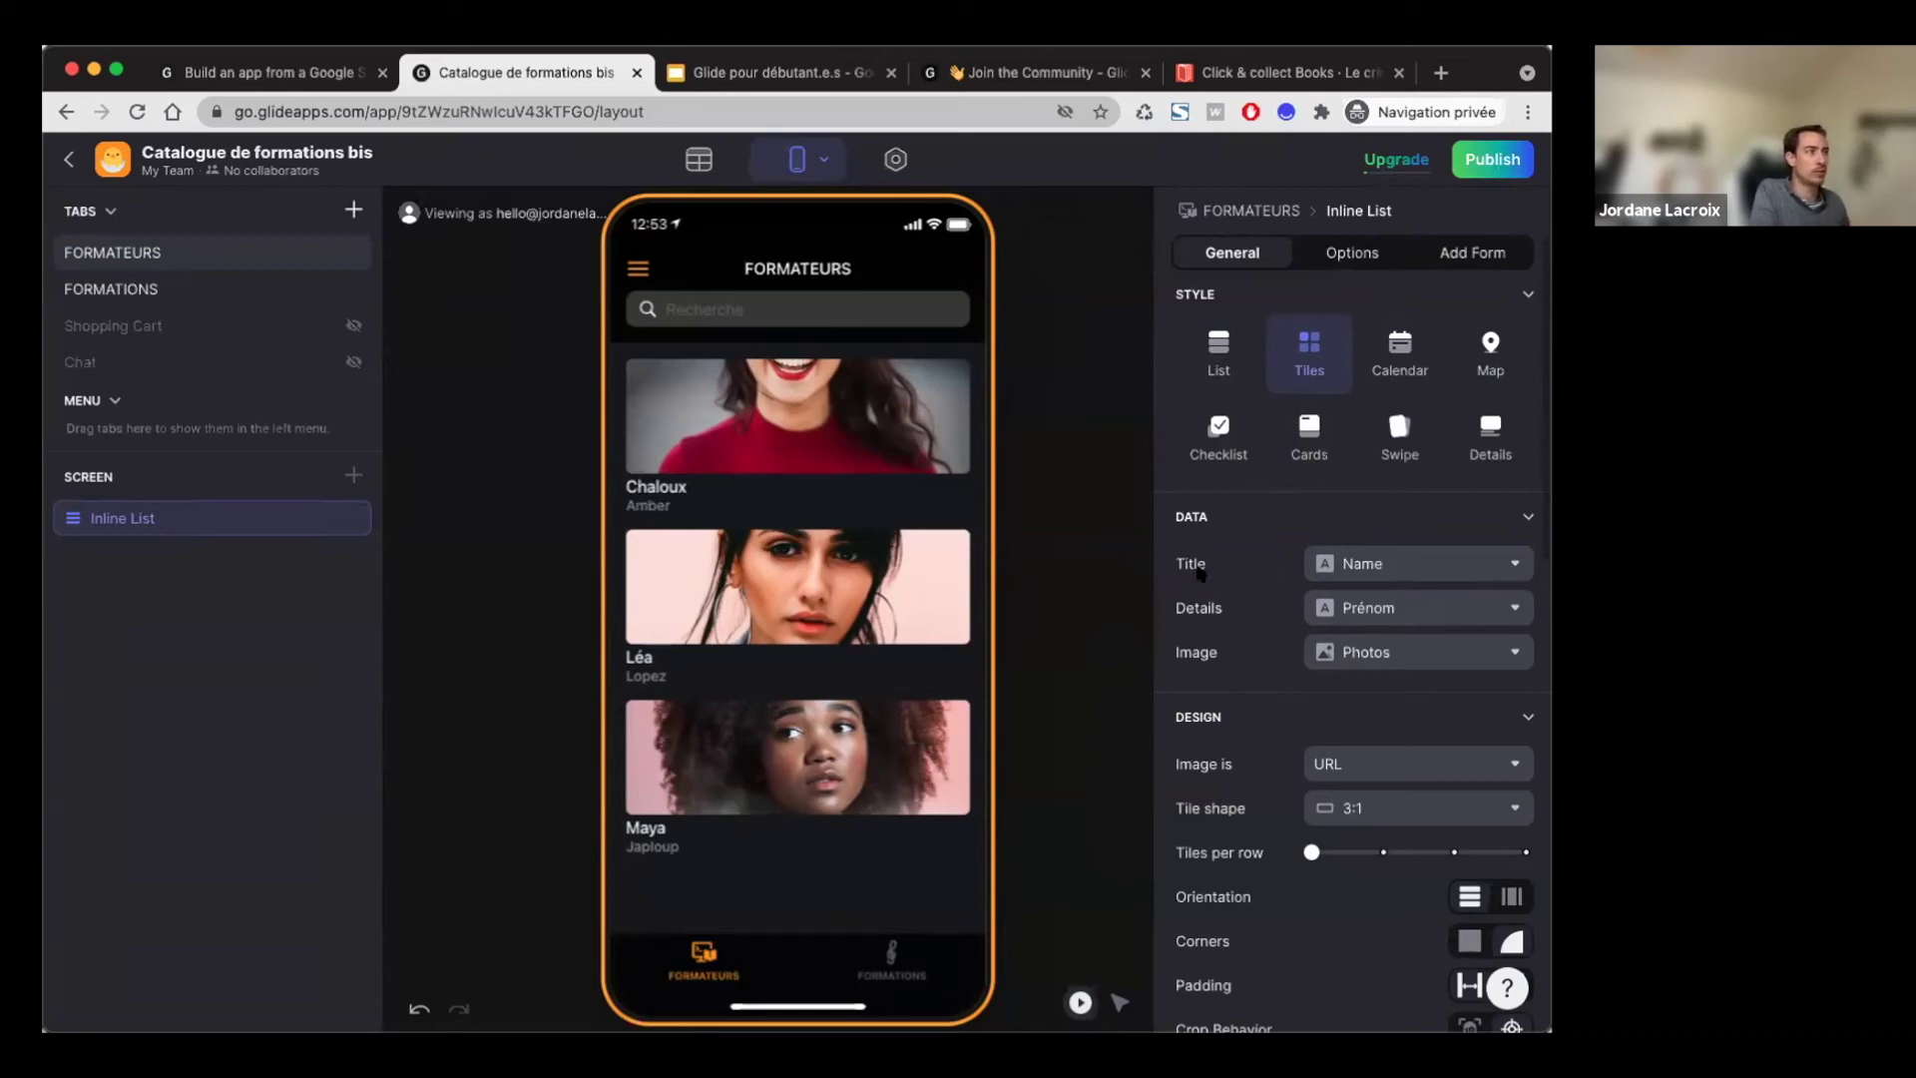
pyautogui.click(1349, 566)
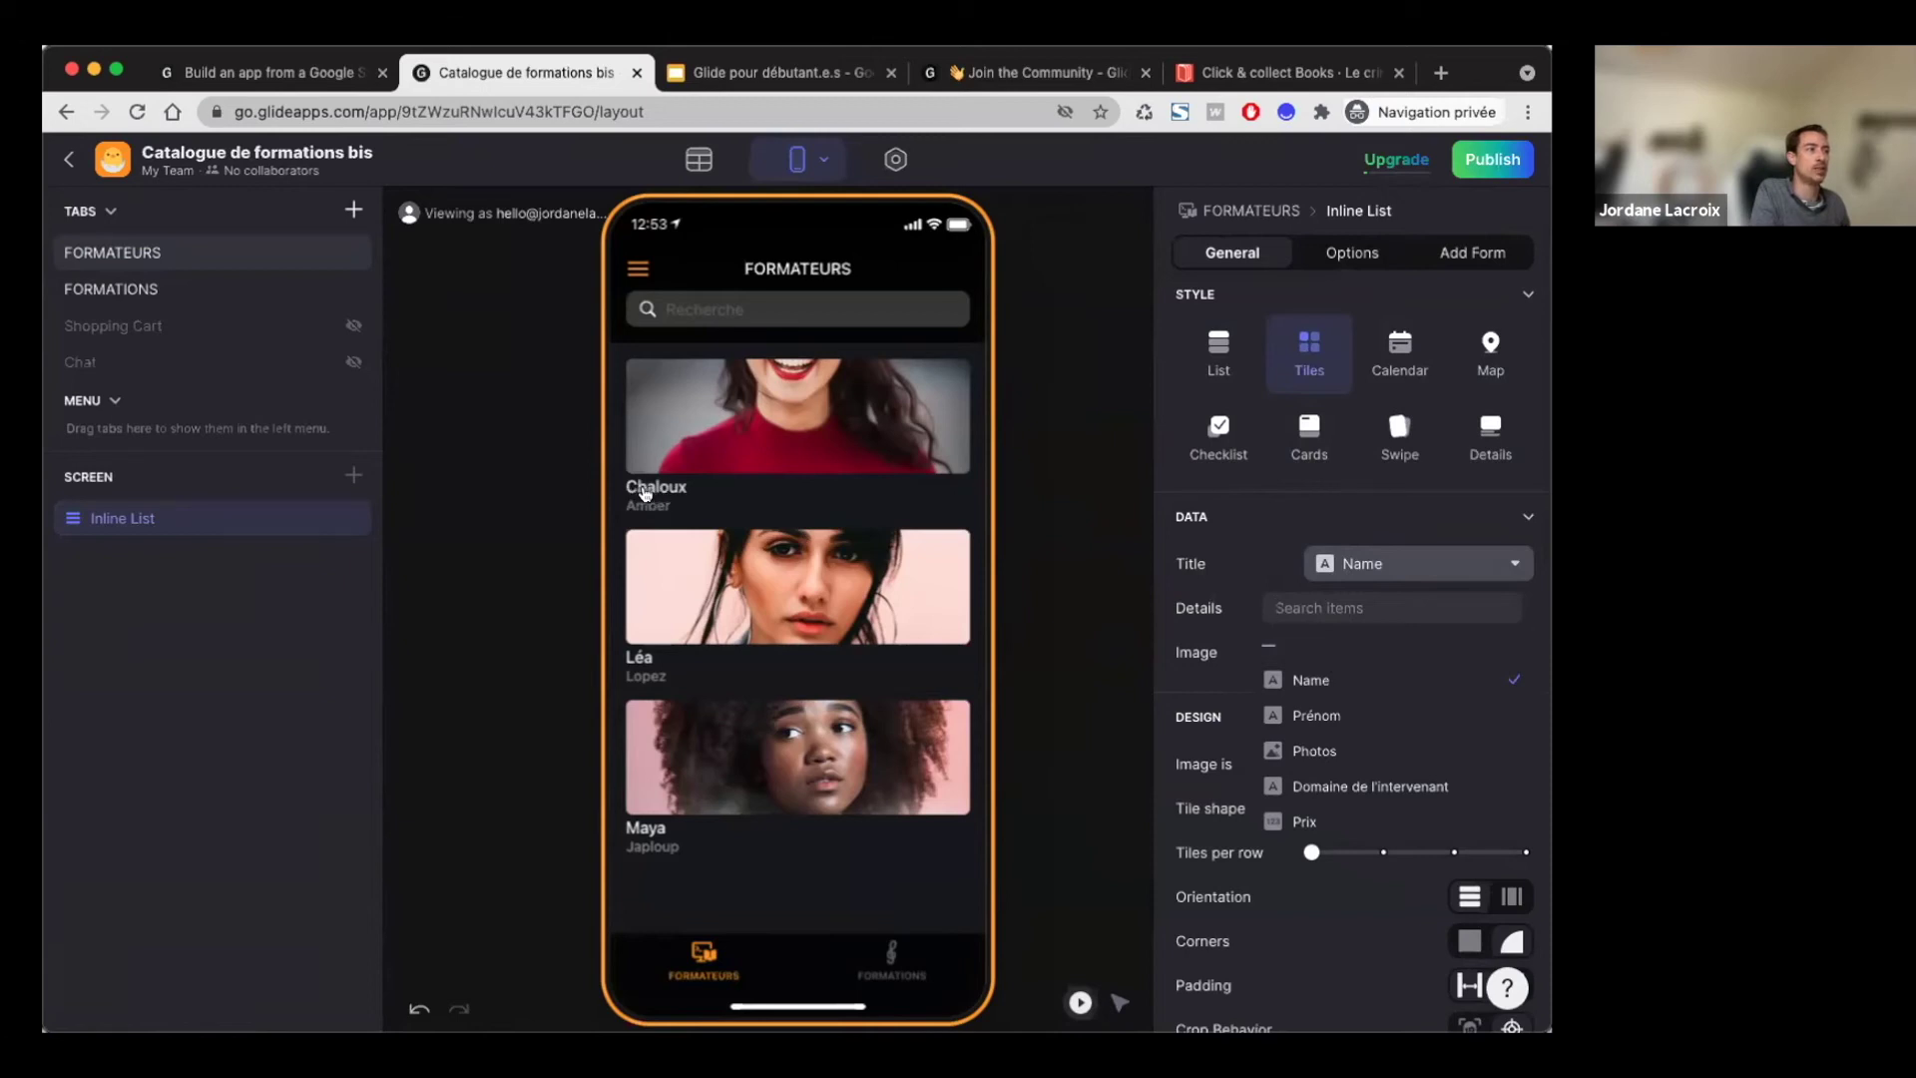
pyautogui.click(1378, 720)
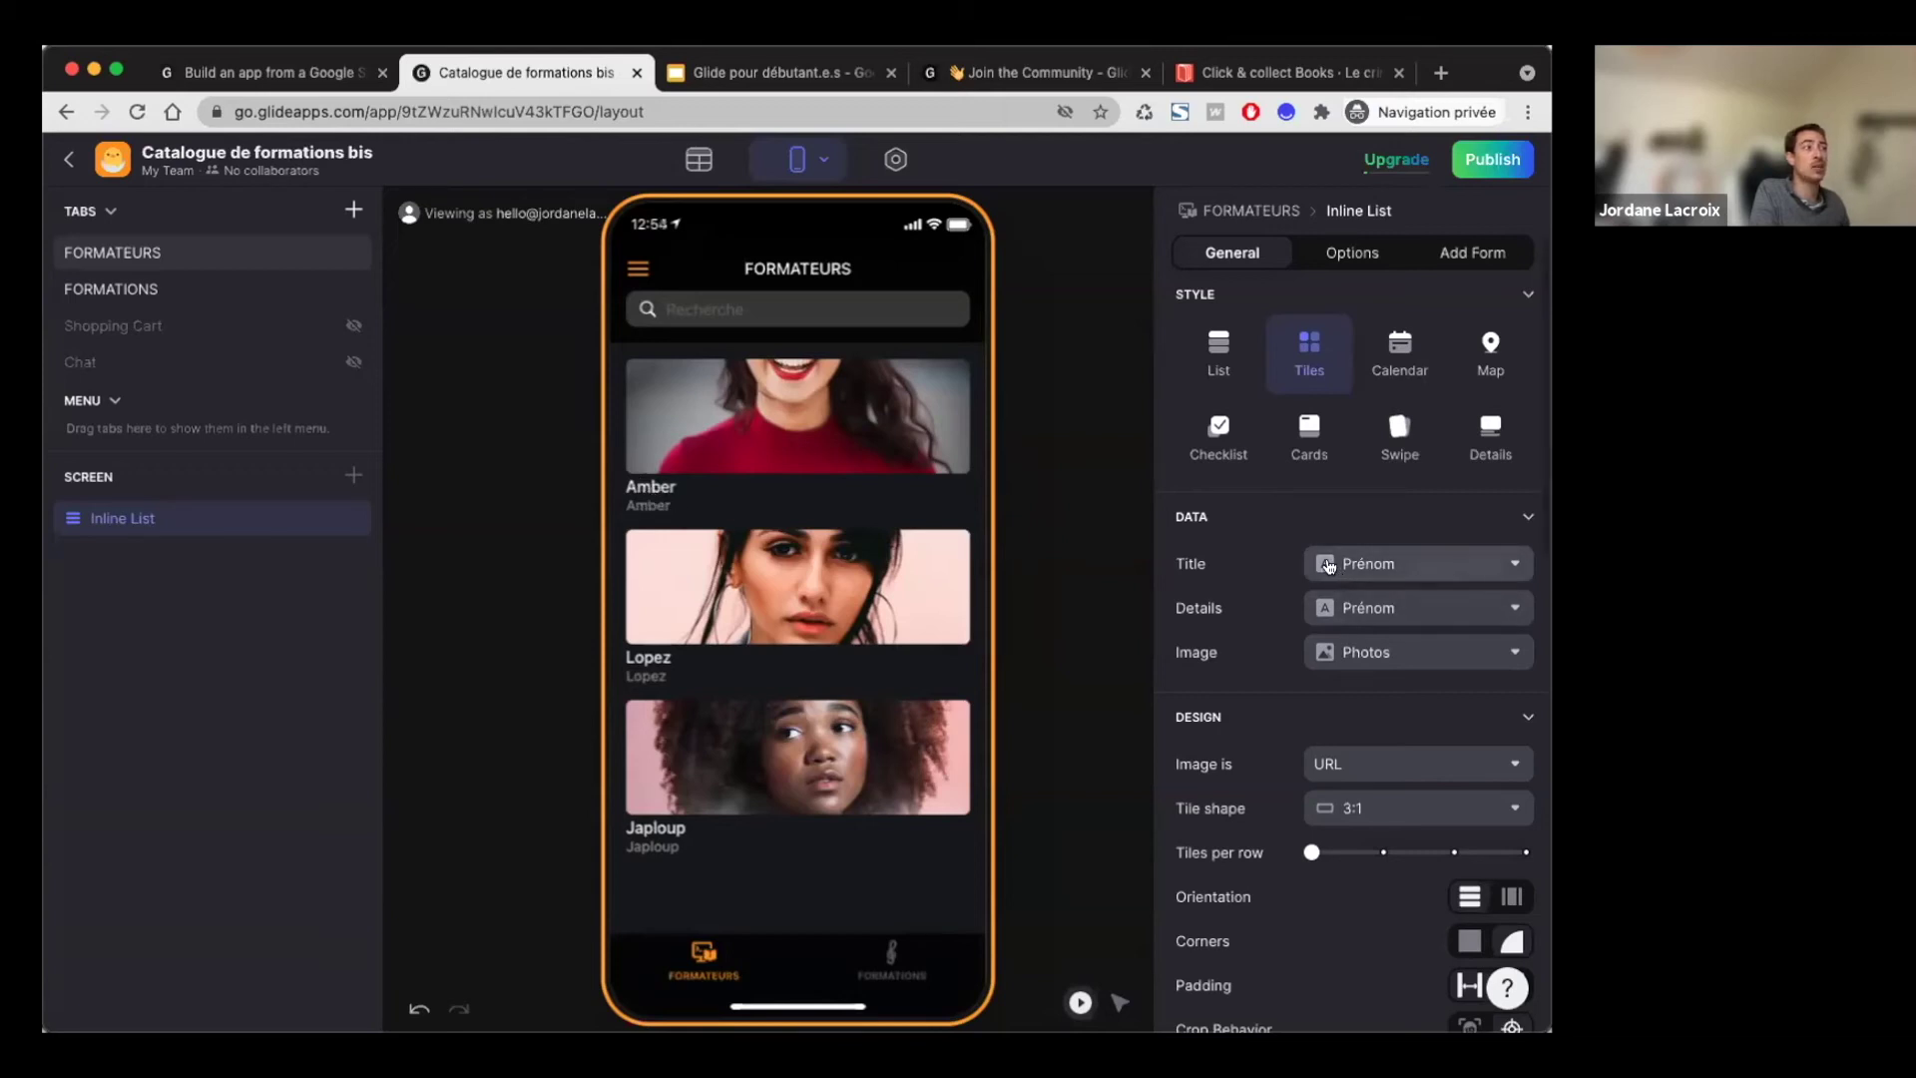
pyautogui.click(1380, 611)
pyautogui.click(1328, 720)
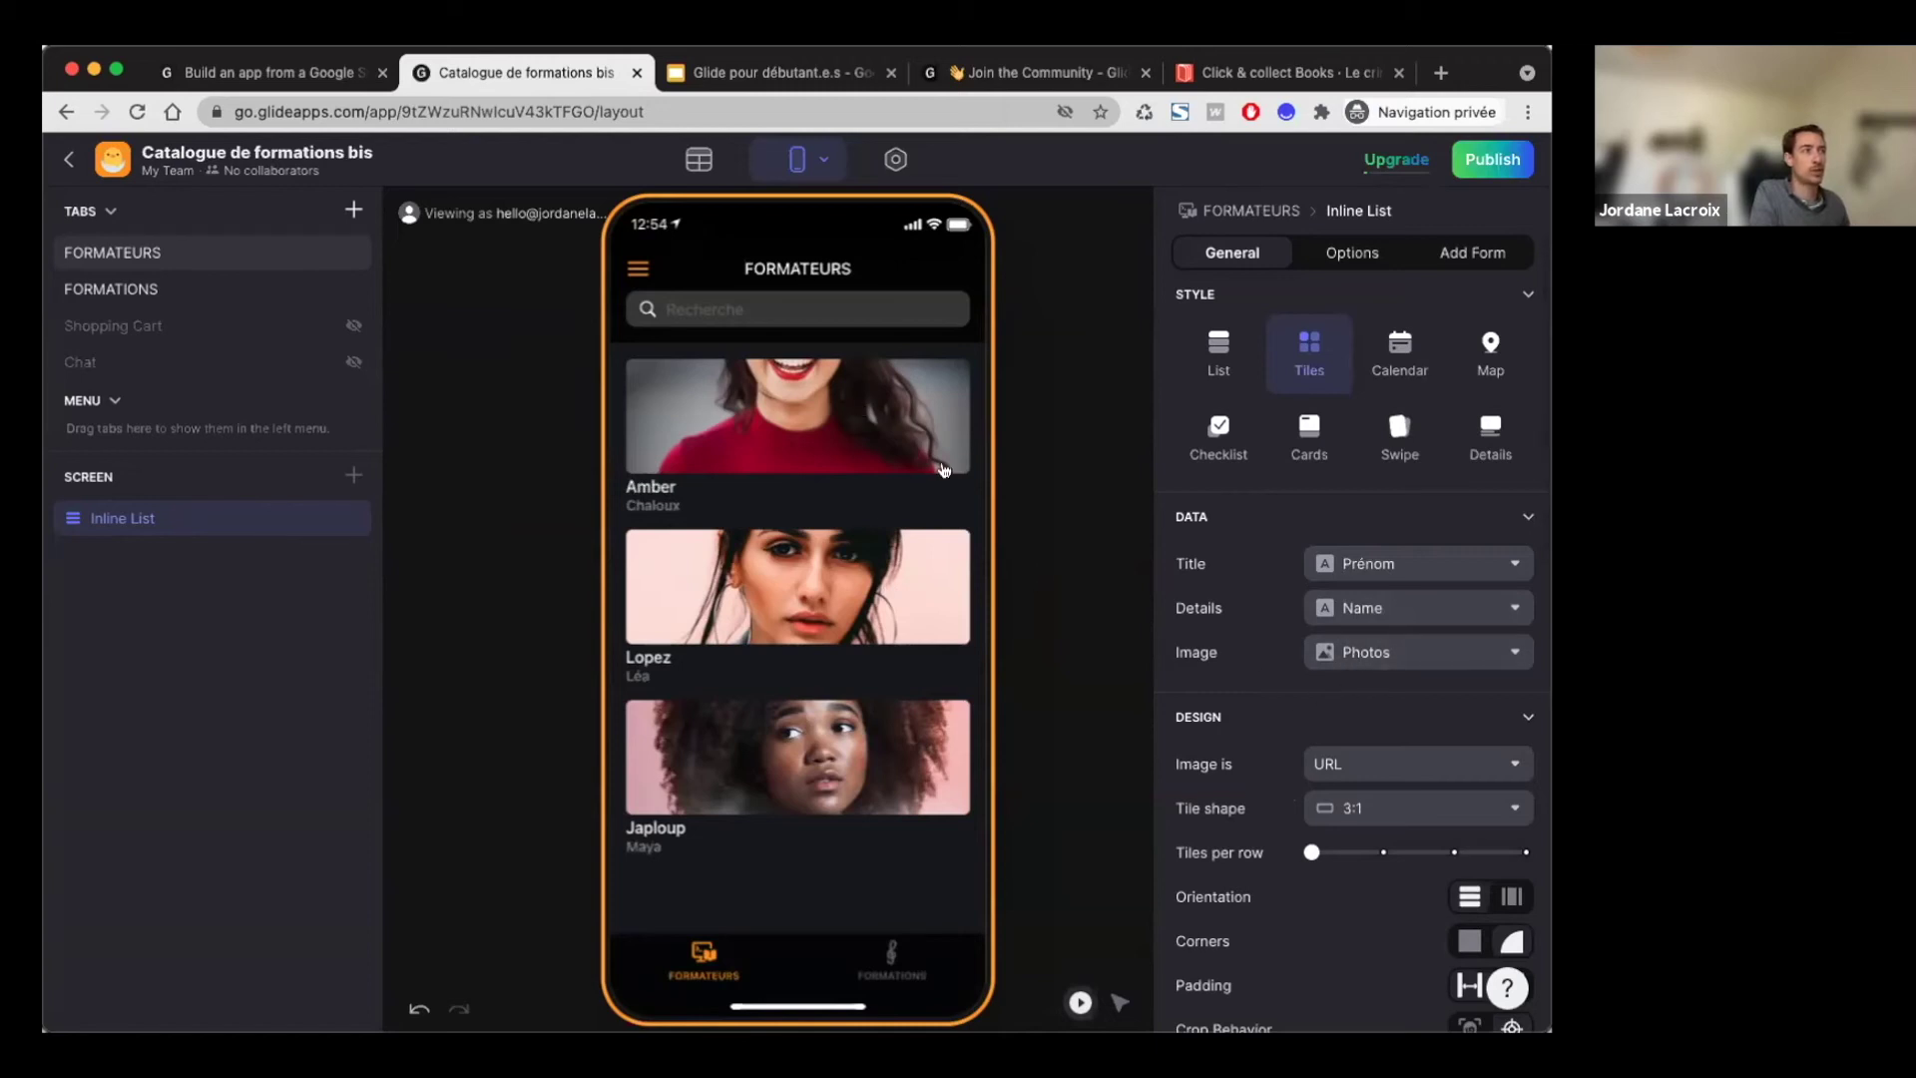
# Step: Check the inline list's image column and image type choices, keeping Photos and URL
pyautogui.click(1403, 656)
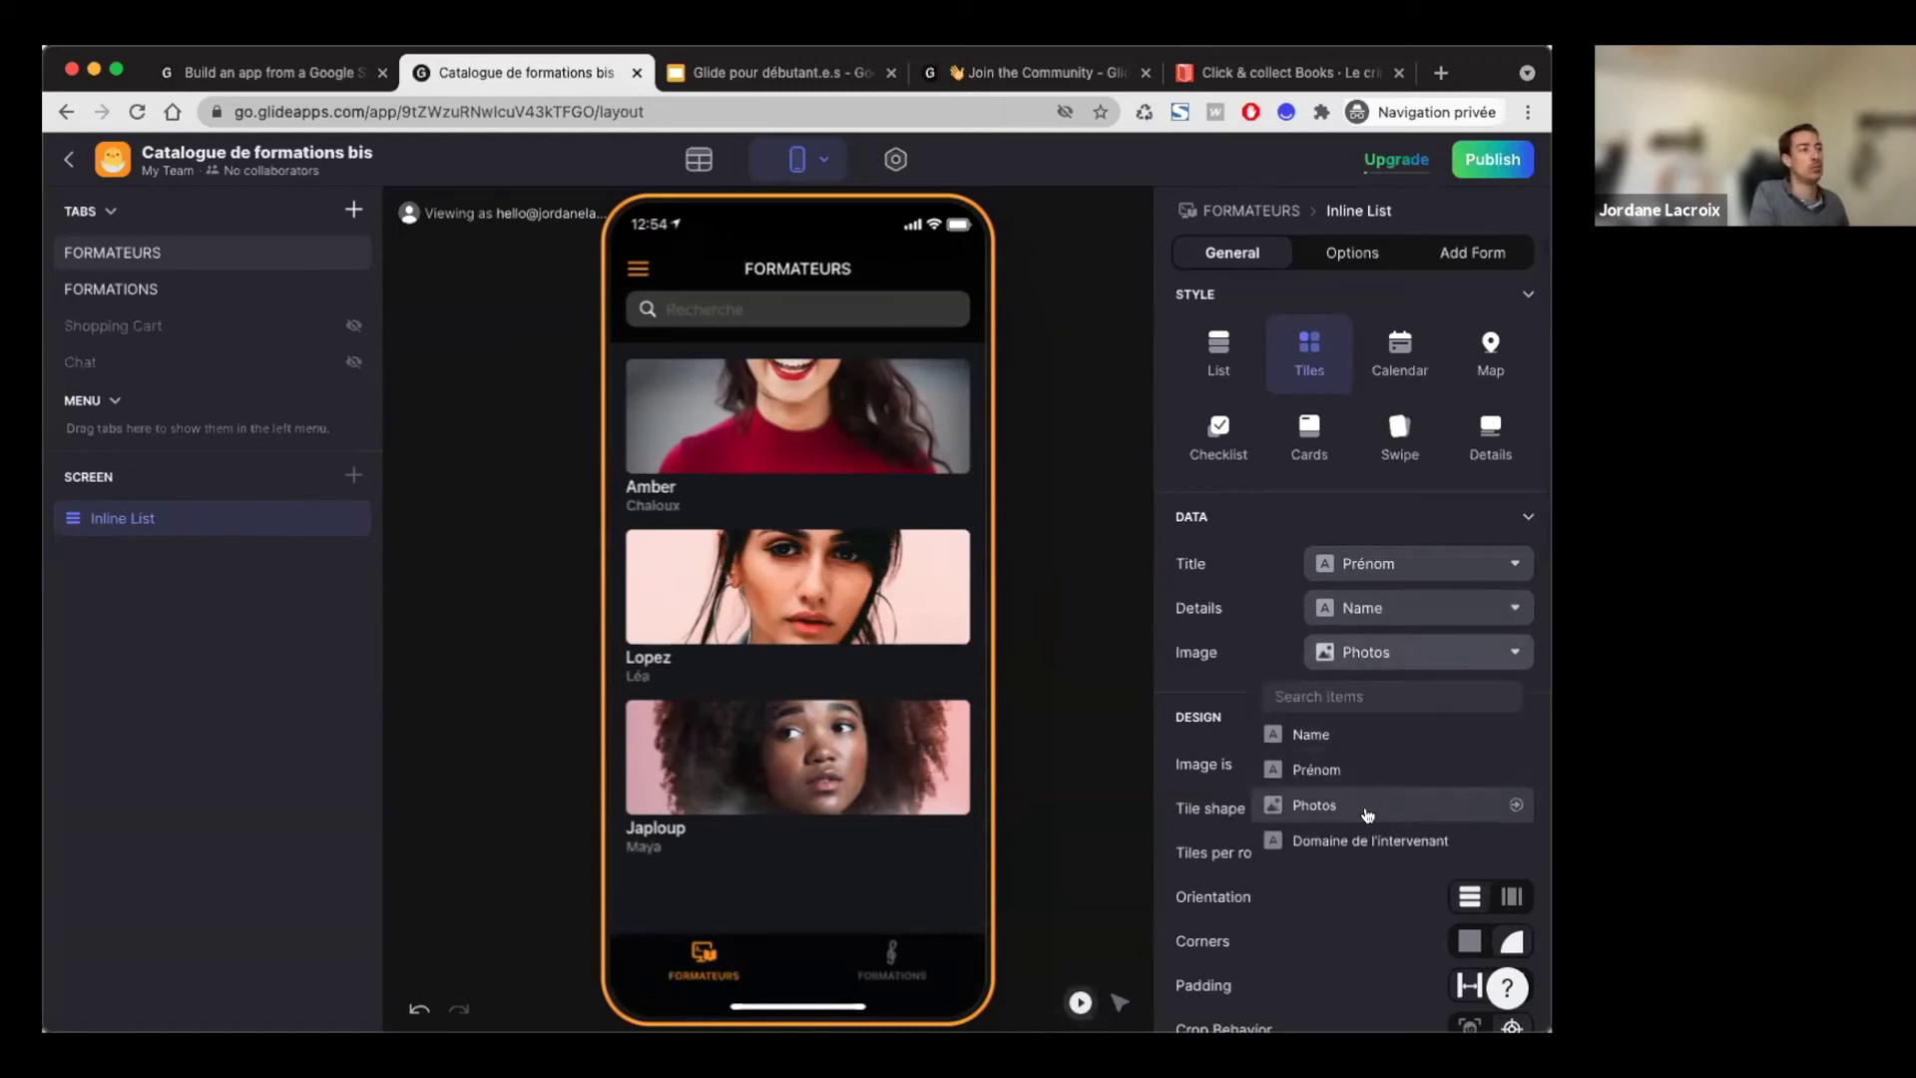
pyautogui.click(1387, 657)
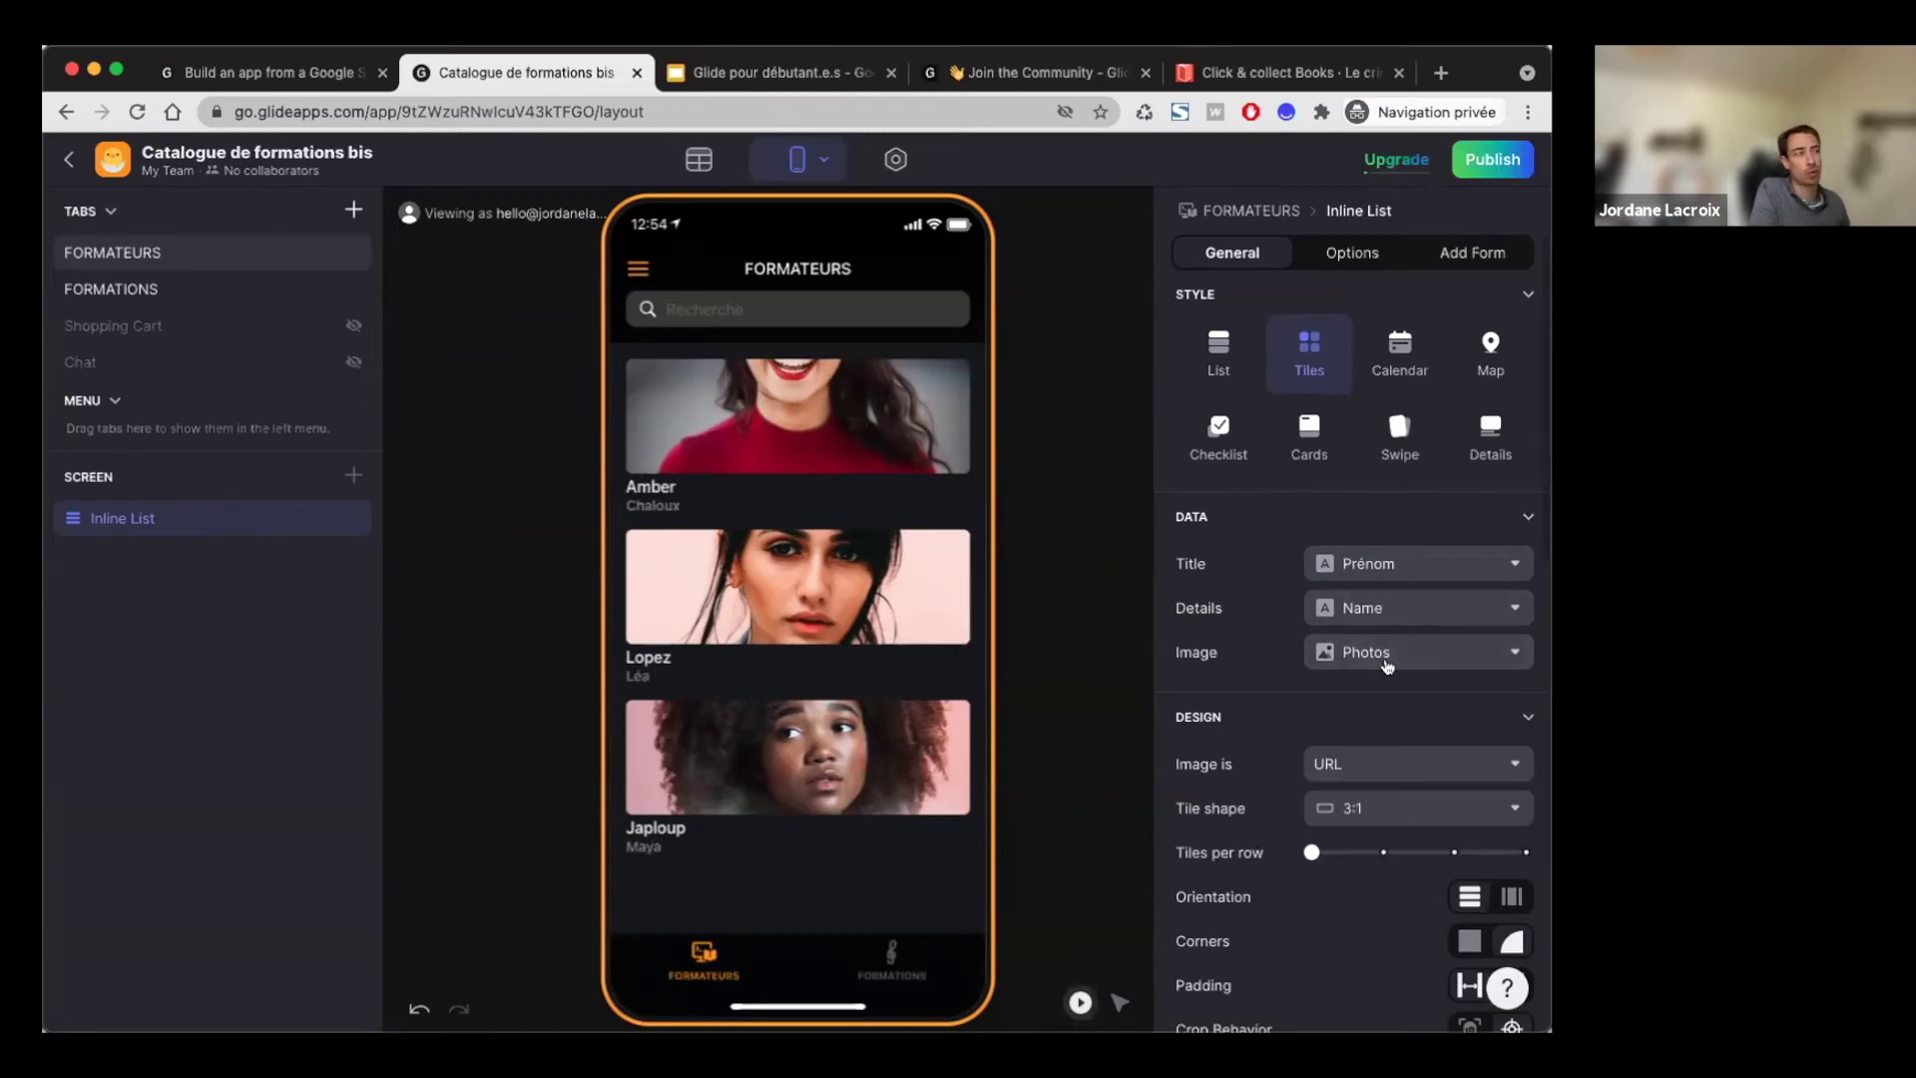
pyautogui.click(1387, 653)
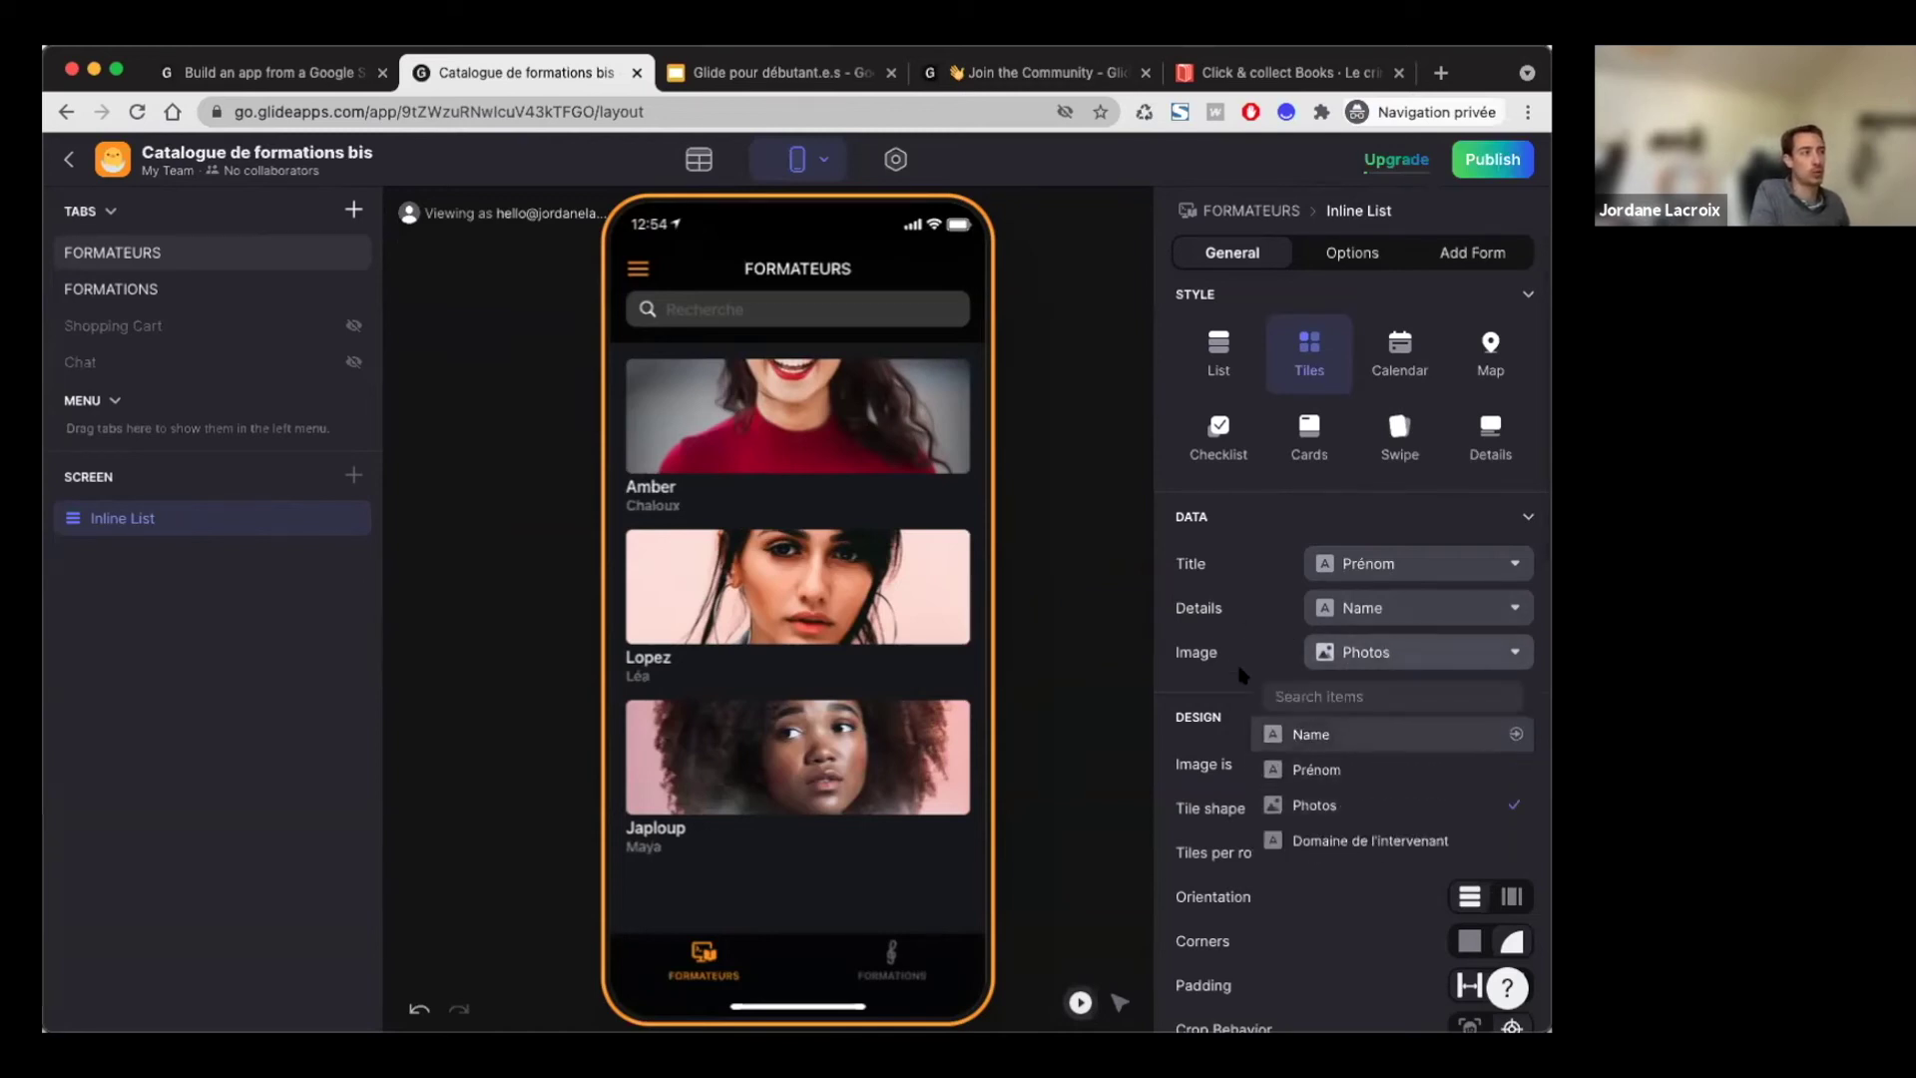
pyautogui.click(1382, 793)
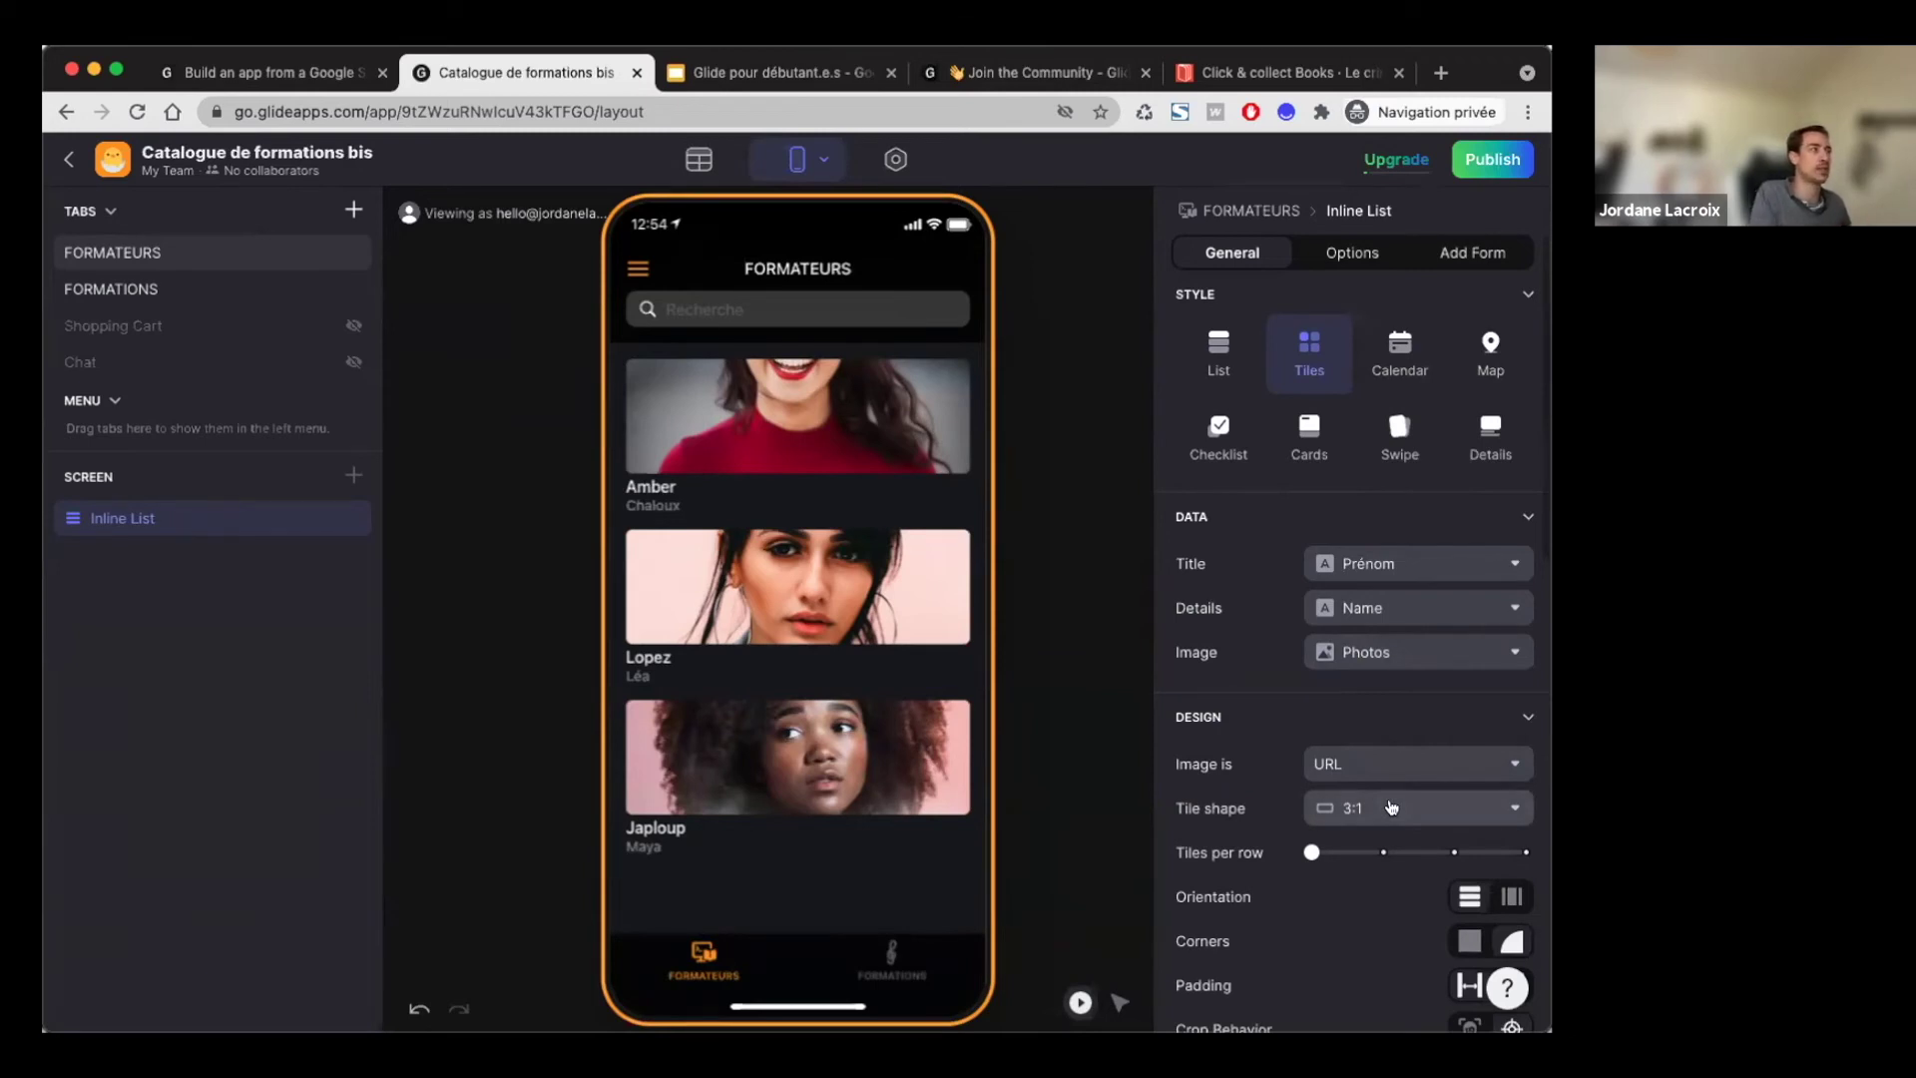
pyautogui.click(1337, 769)
pyautogui.click(1353, 763)
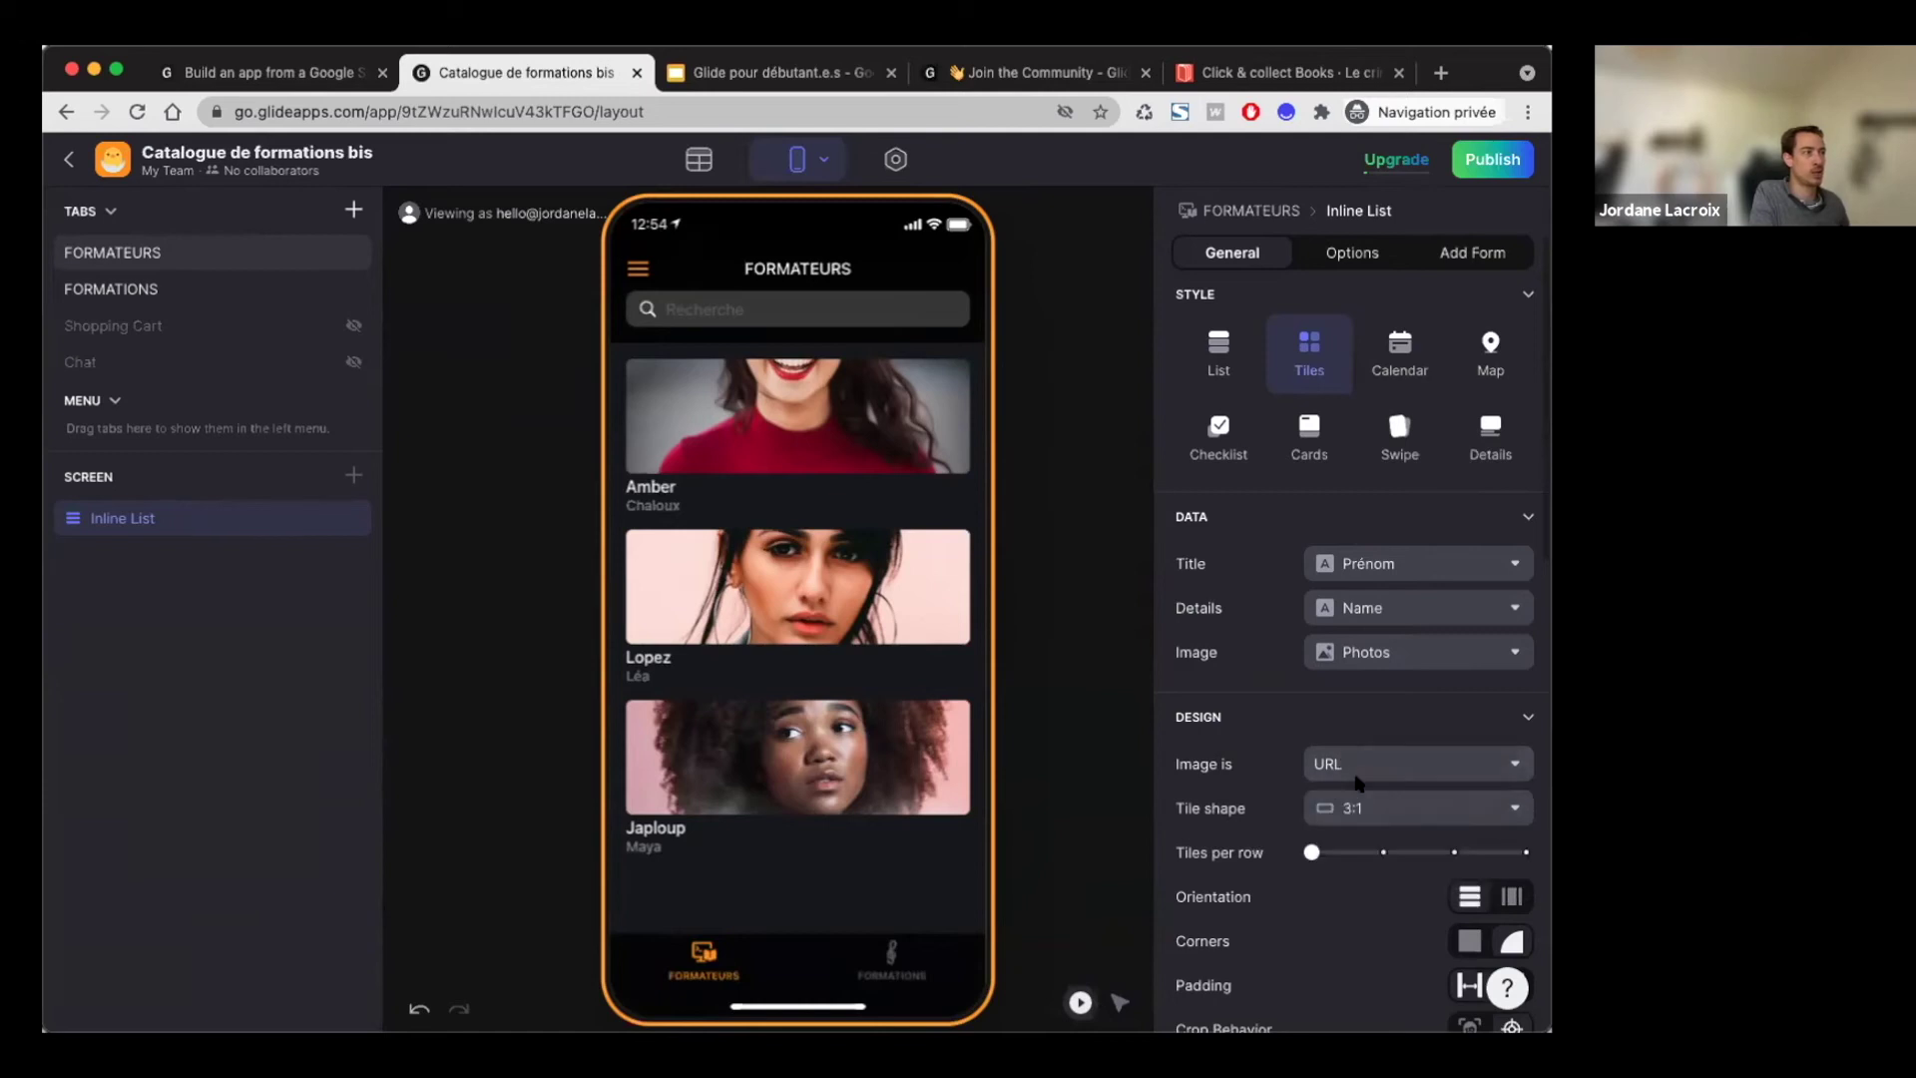
# Step: Try the 3:2 and Circle tile shapes on the trainers' list, and switch back to 3:1
pyautogui.click(1365, 812)
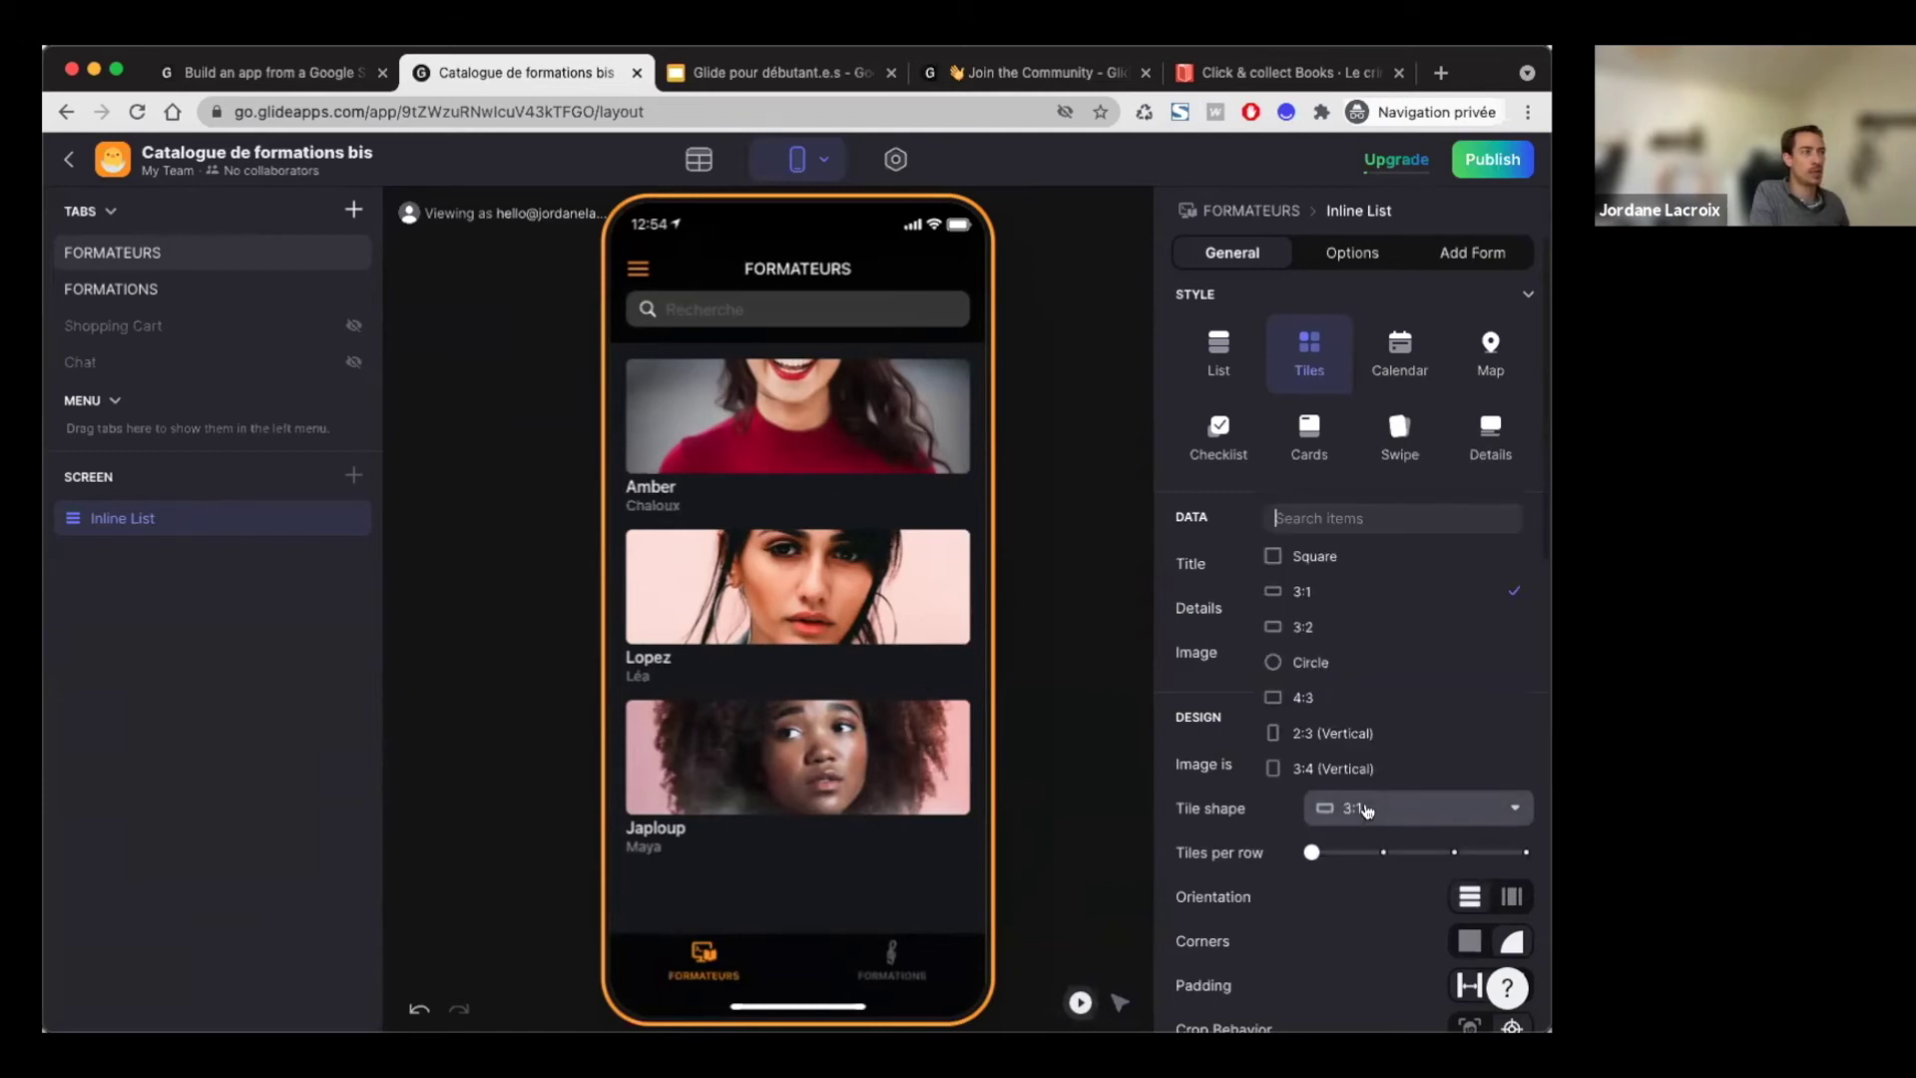
pyautogui.click(1321, 625)
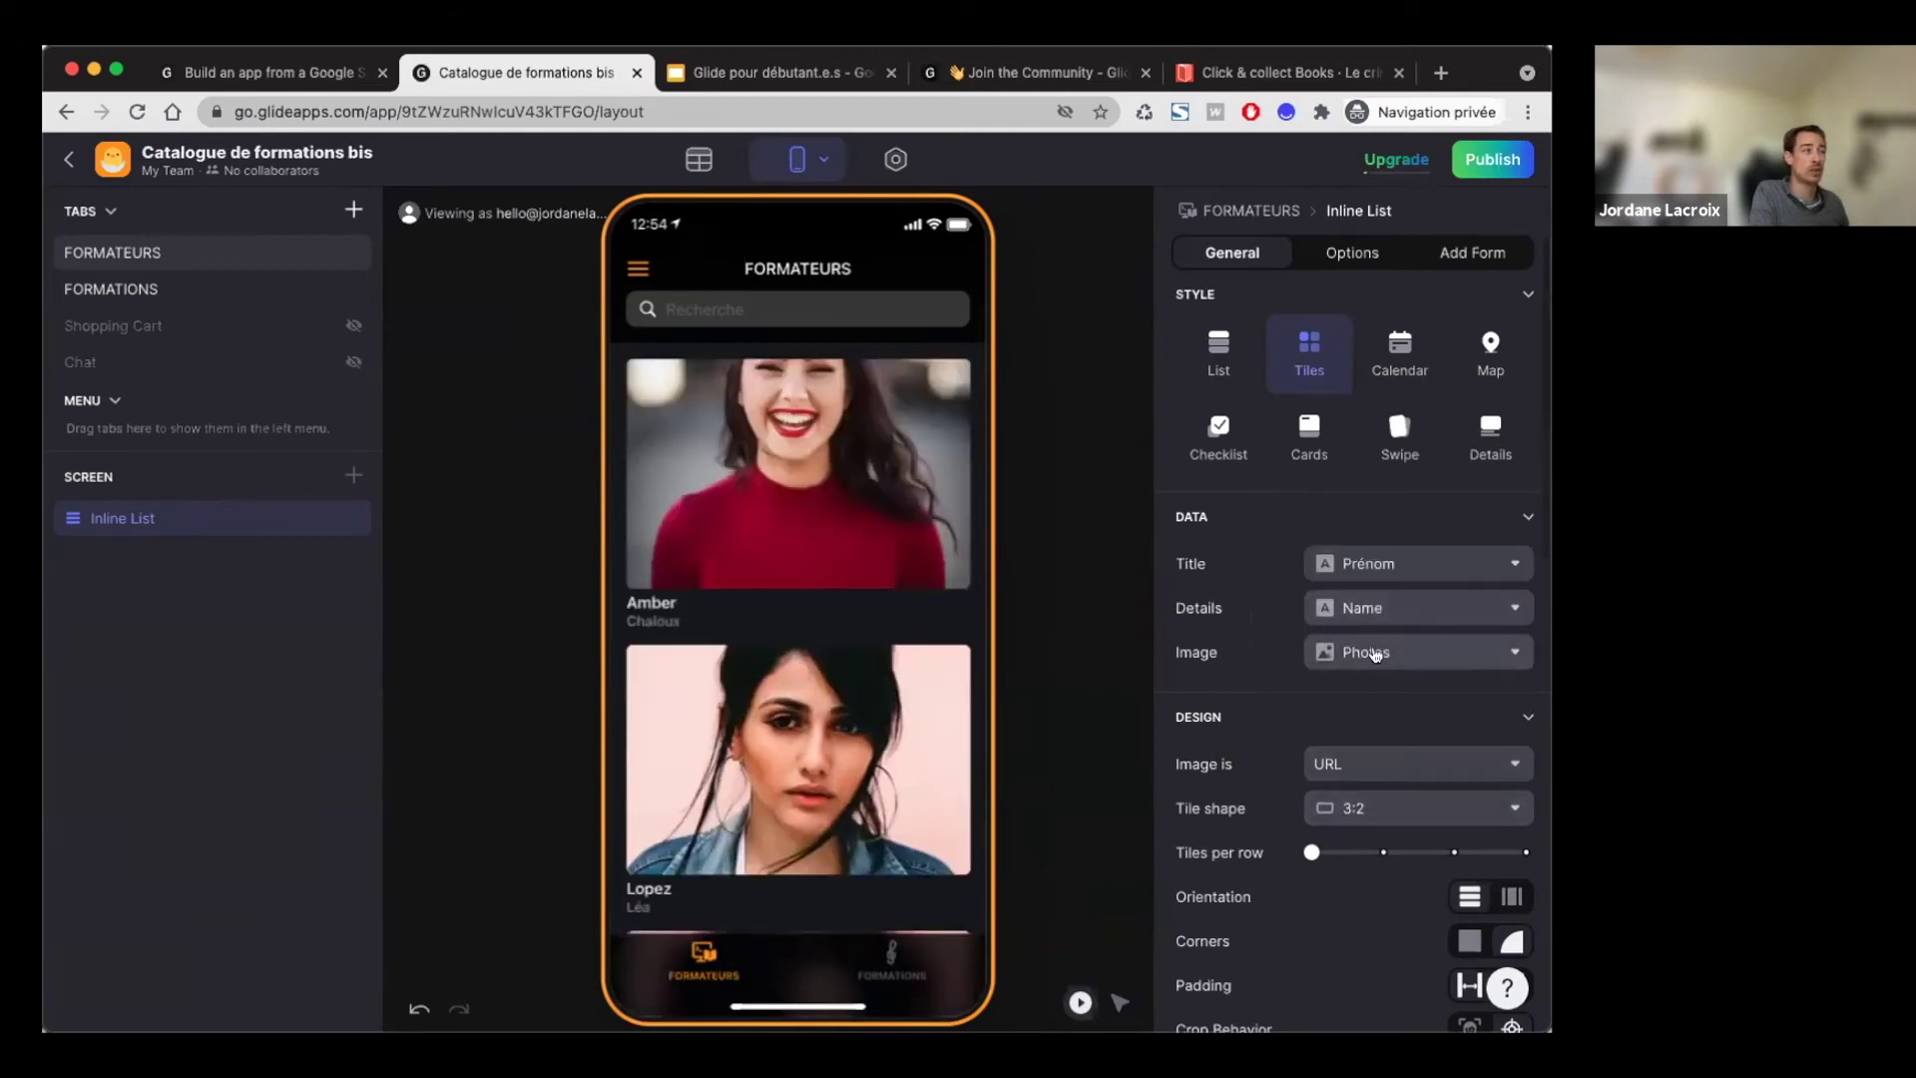
pyautogui.click(1379, 812)
pyautogui.click(1315, 664)
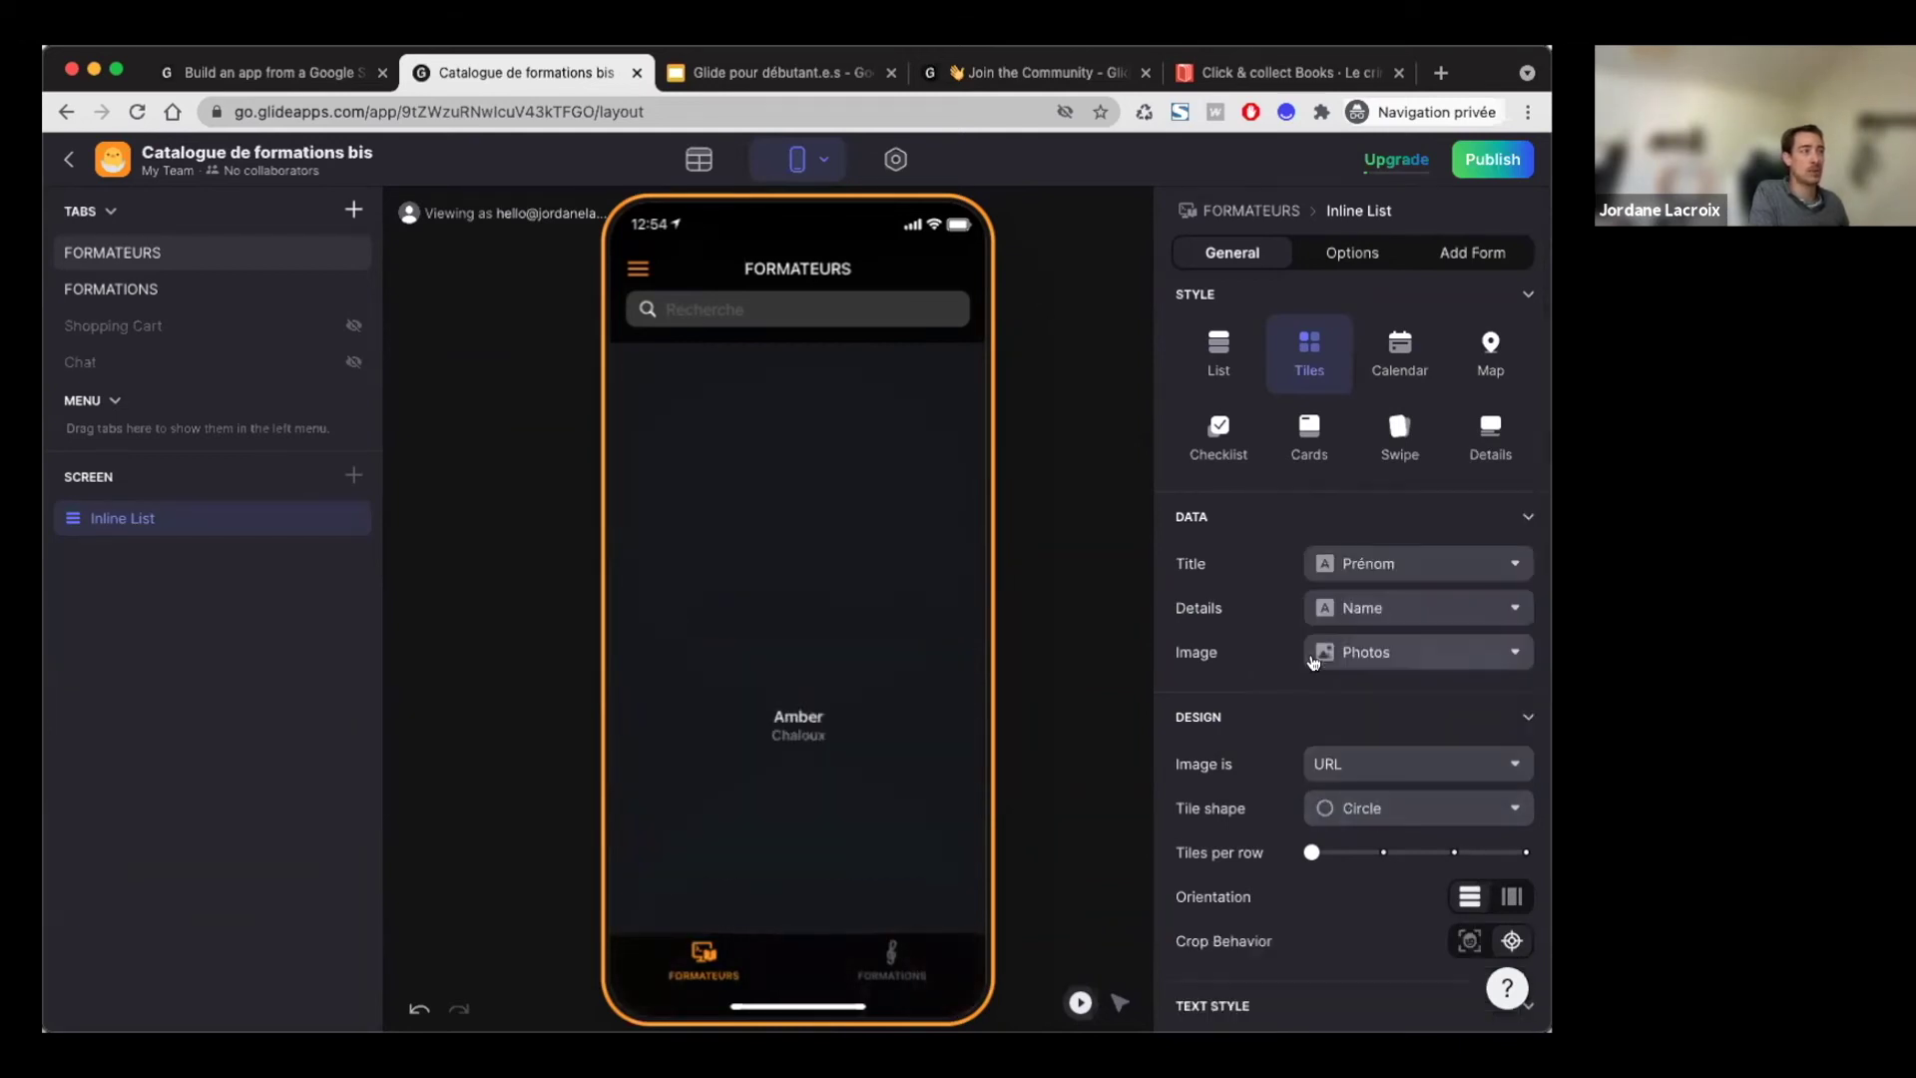
pyautogui.click(1379, 810)
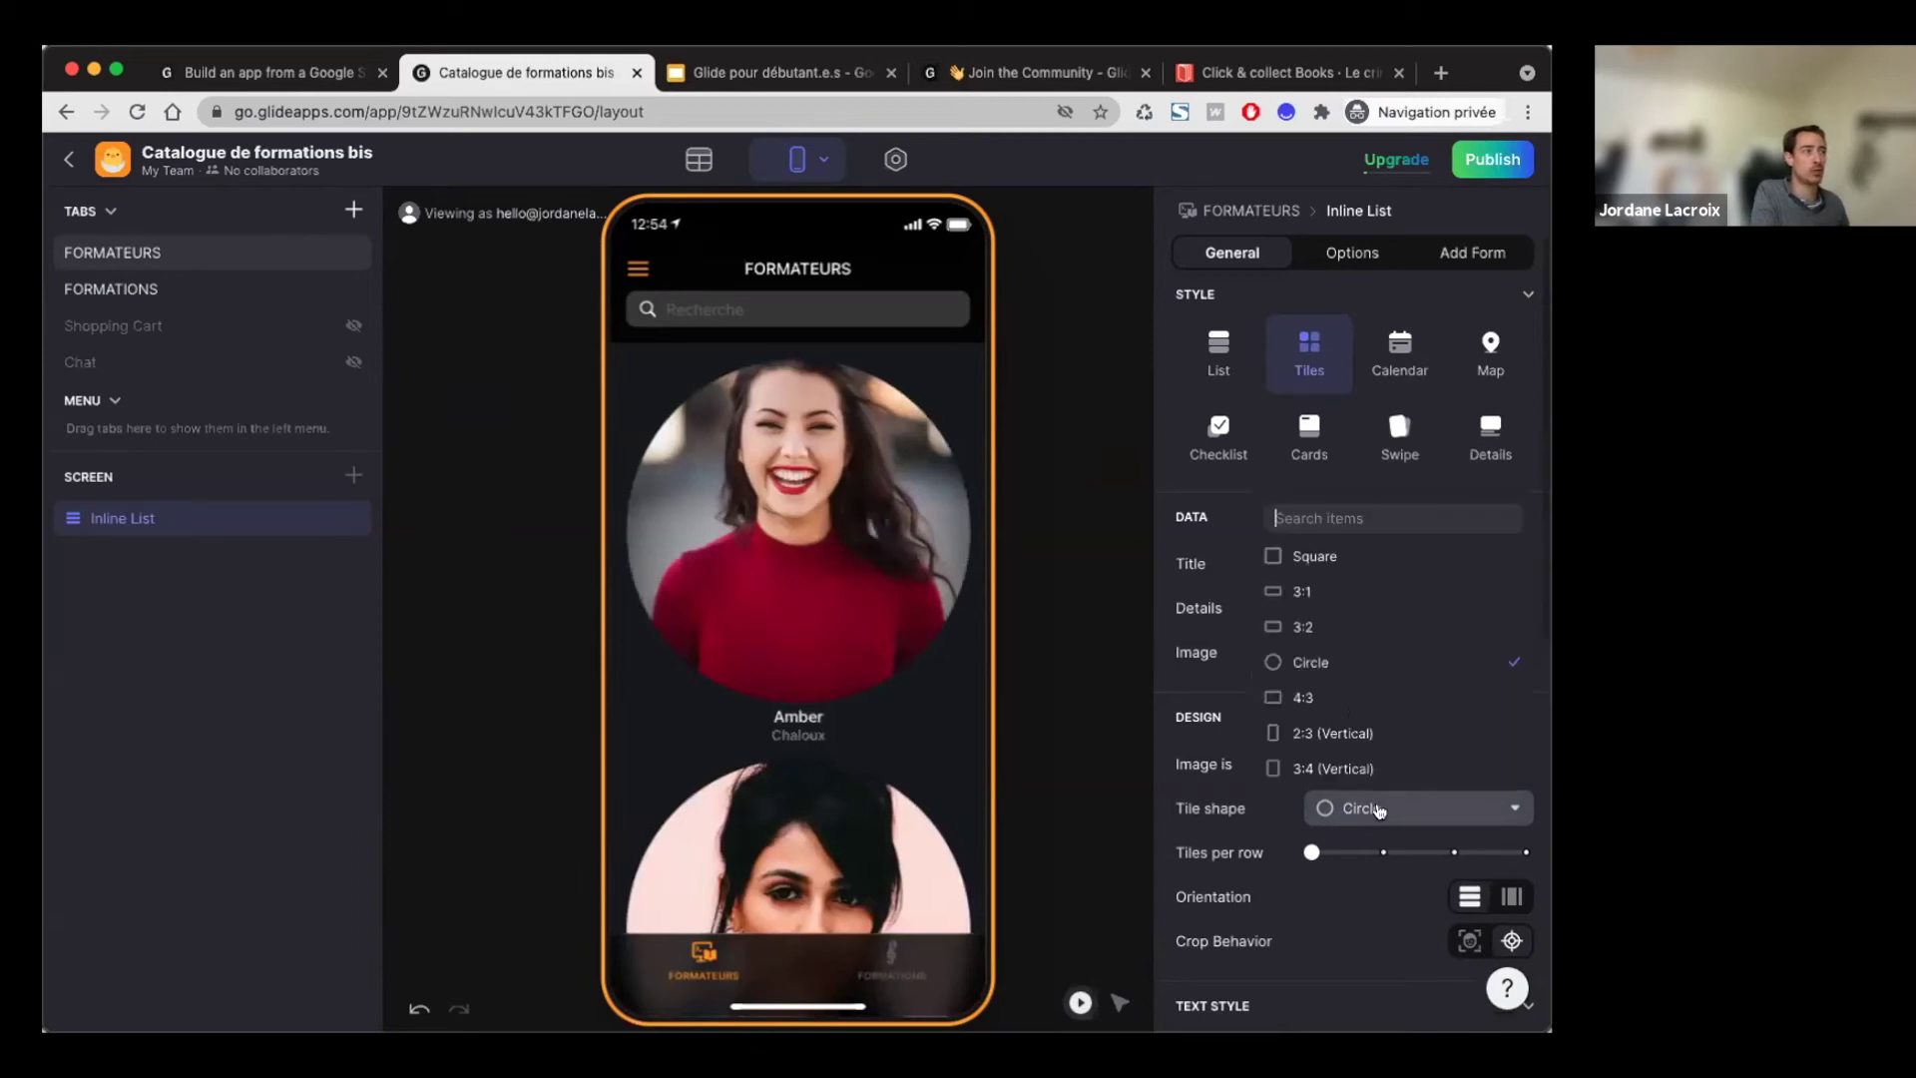
pyautogui.click(1323, 591)
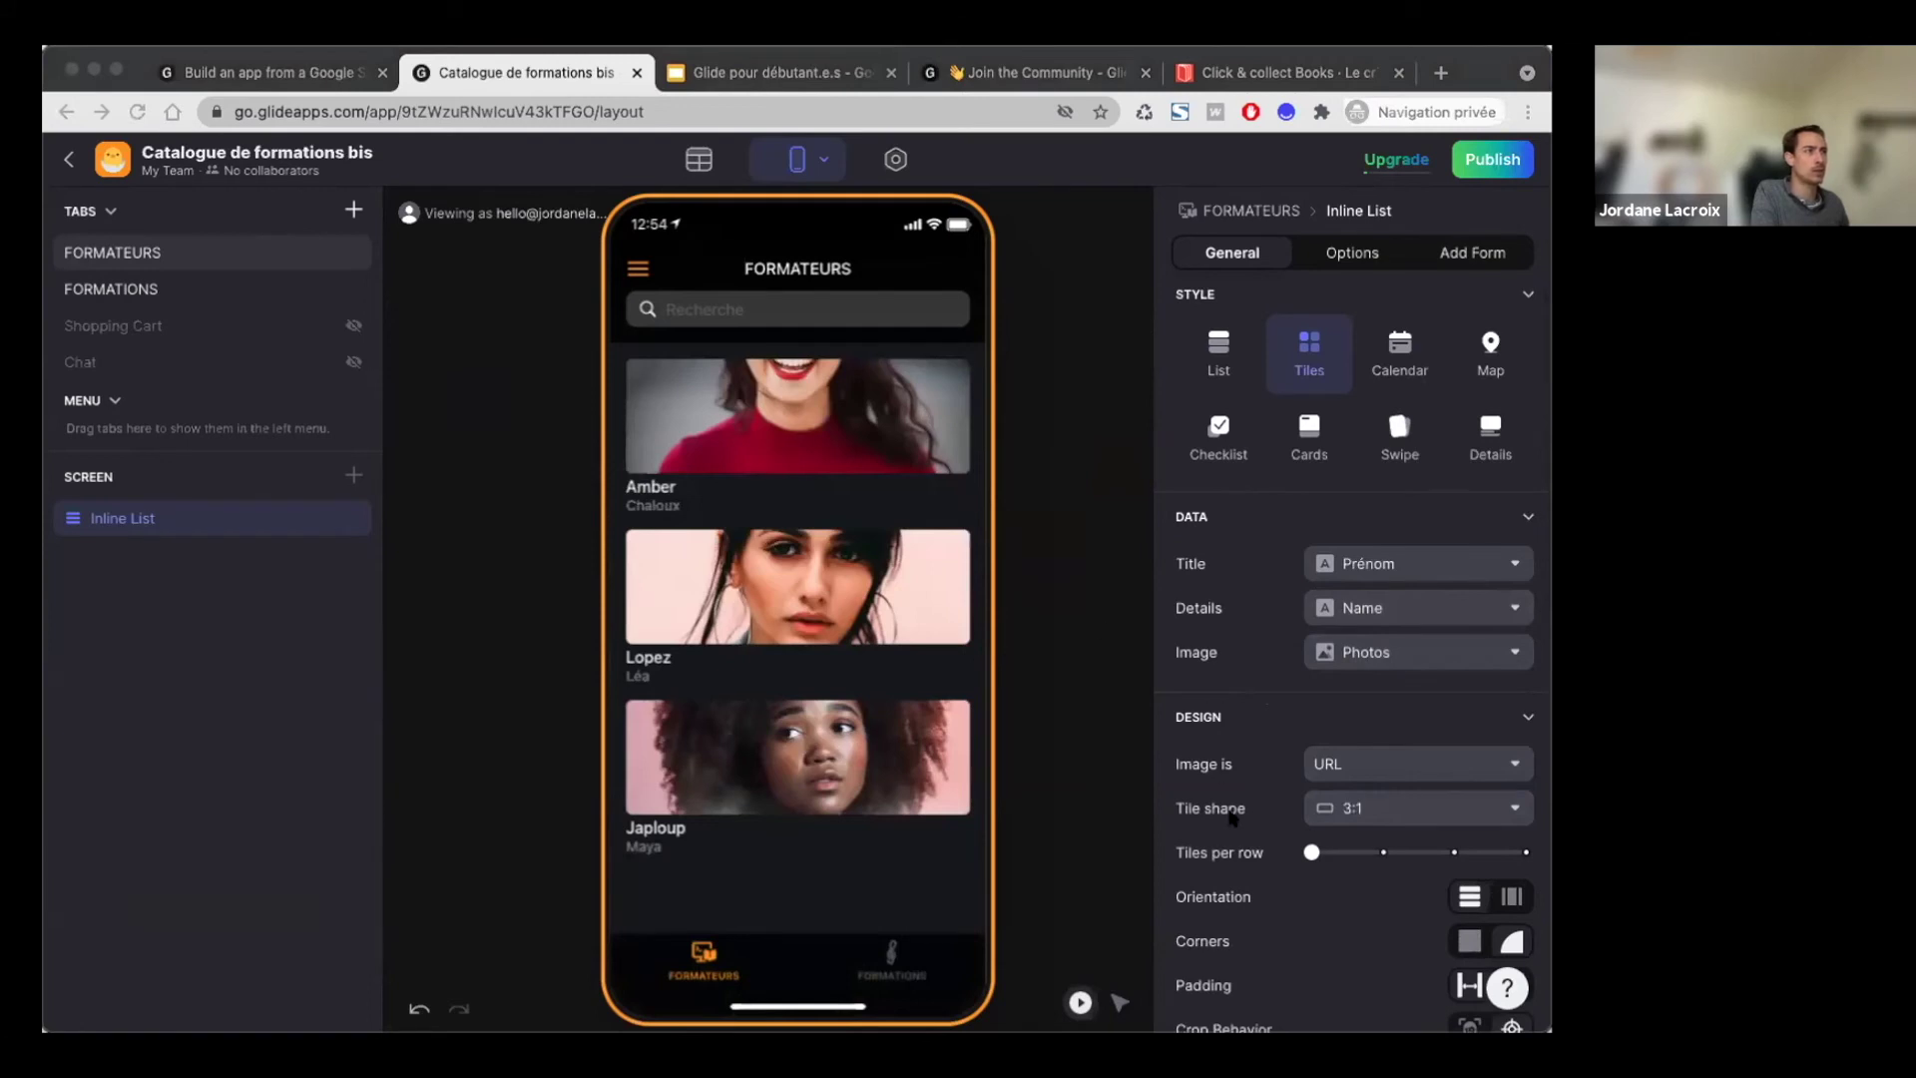
# Step: Set the trainers' tile shape to Square and show two tiles per row
pyautogui.click(1397, 807)
pyautogui.click(1325, 557)
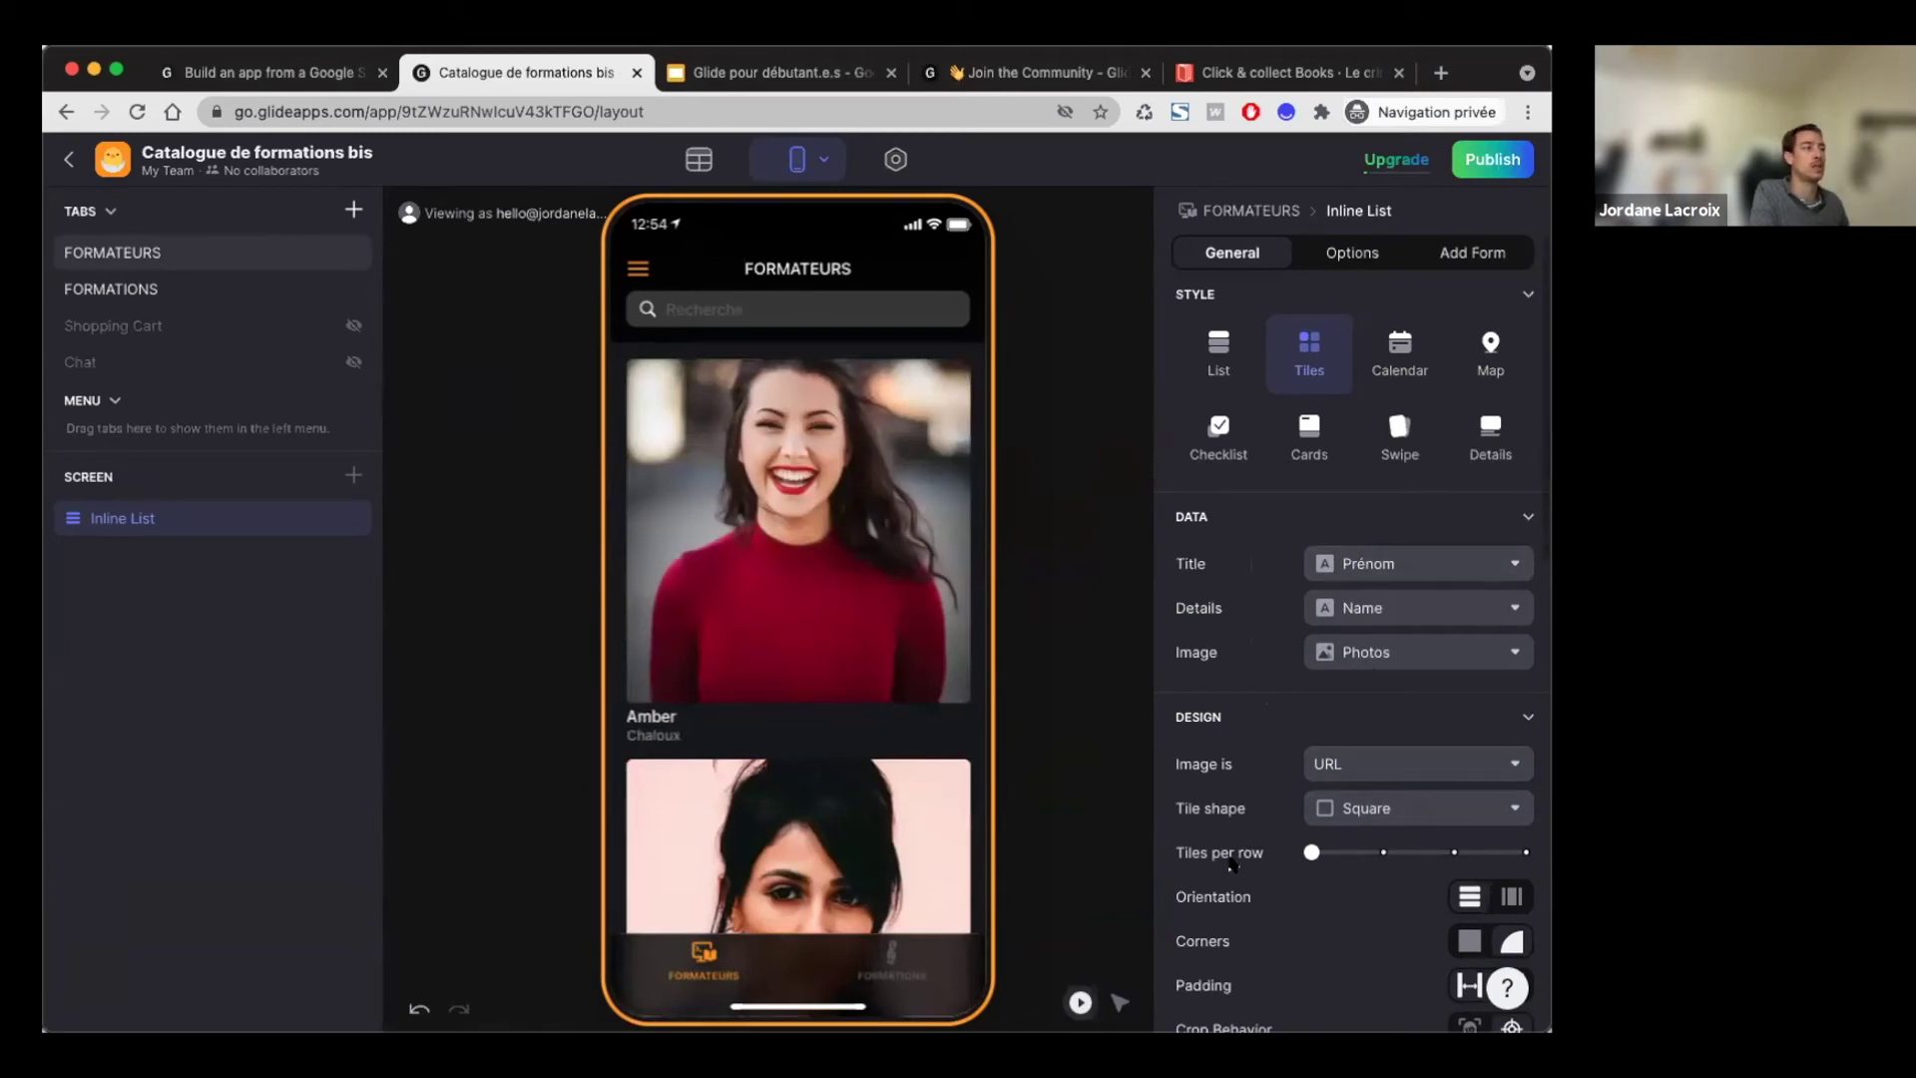
pyautogui.moveTo(1392, 853)
pyautogui.mouseDown()
pyautogui.moveTo(1372, 854)
pyautogui.moveTo(1449, 846)
pyautogui.moveTo(1407, 856)
pyautogui.mouseUp()
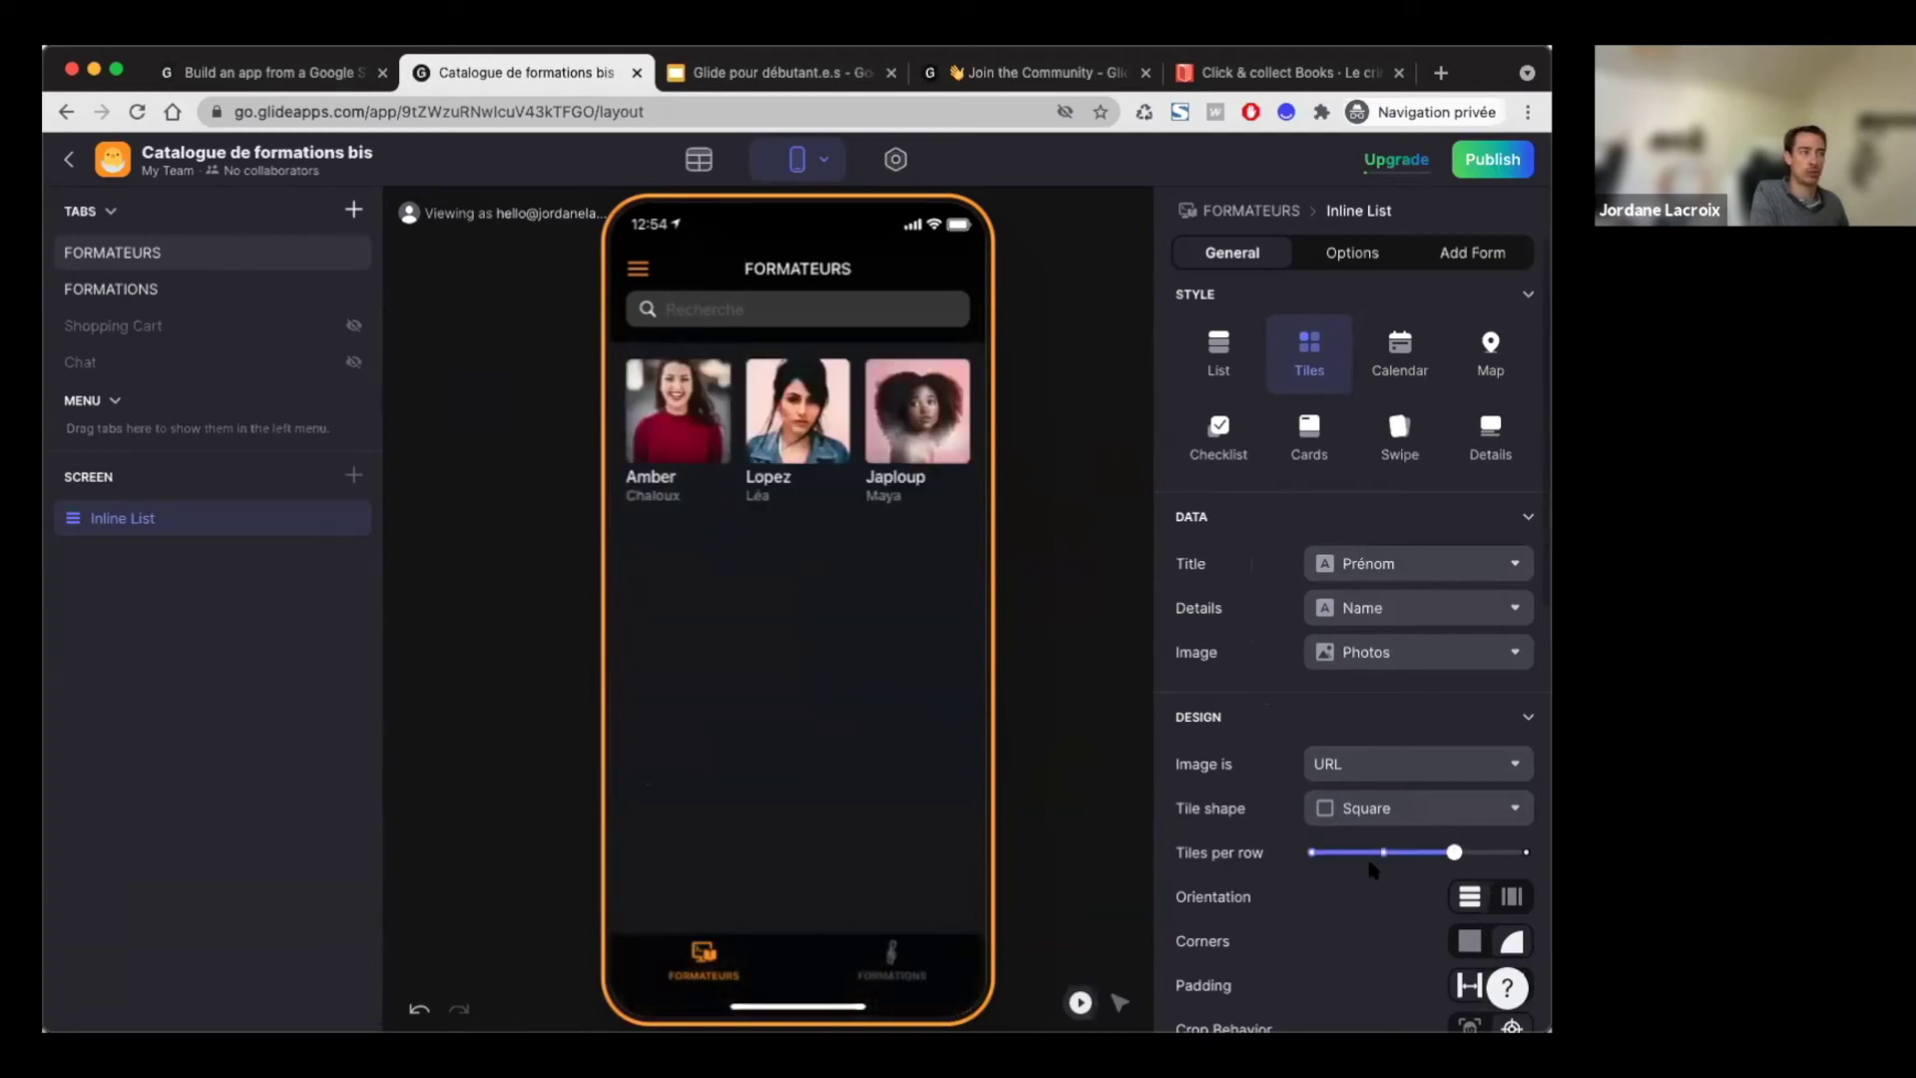
# Step: Try the horizontal orientation for the trainers' tiles, browse them sideways in the preview, and restore the vertical orientation
pyautogui.scroll(-3, 1388, 733)
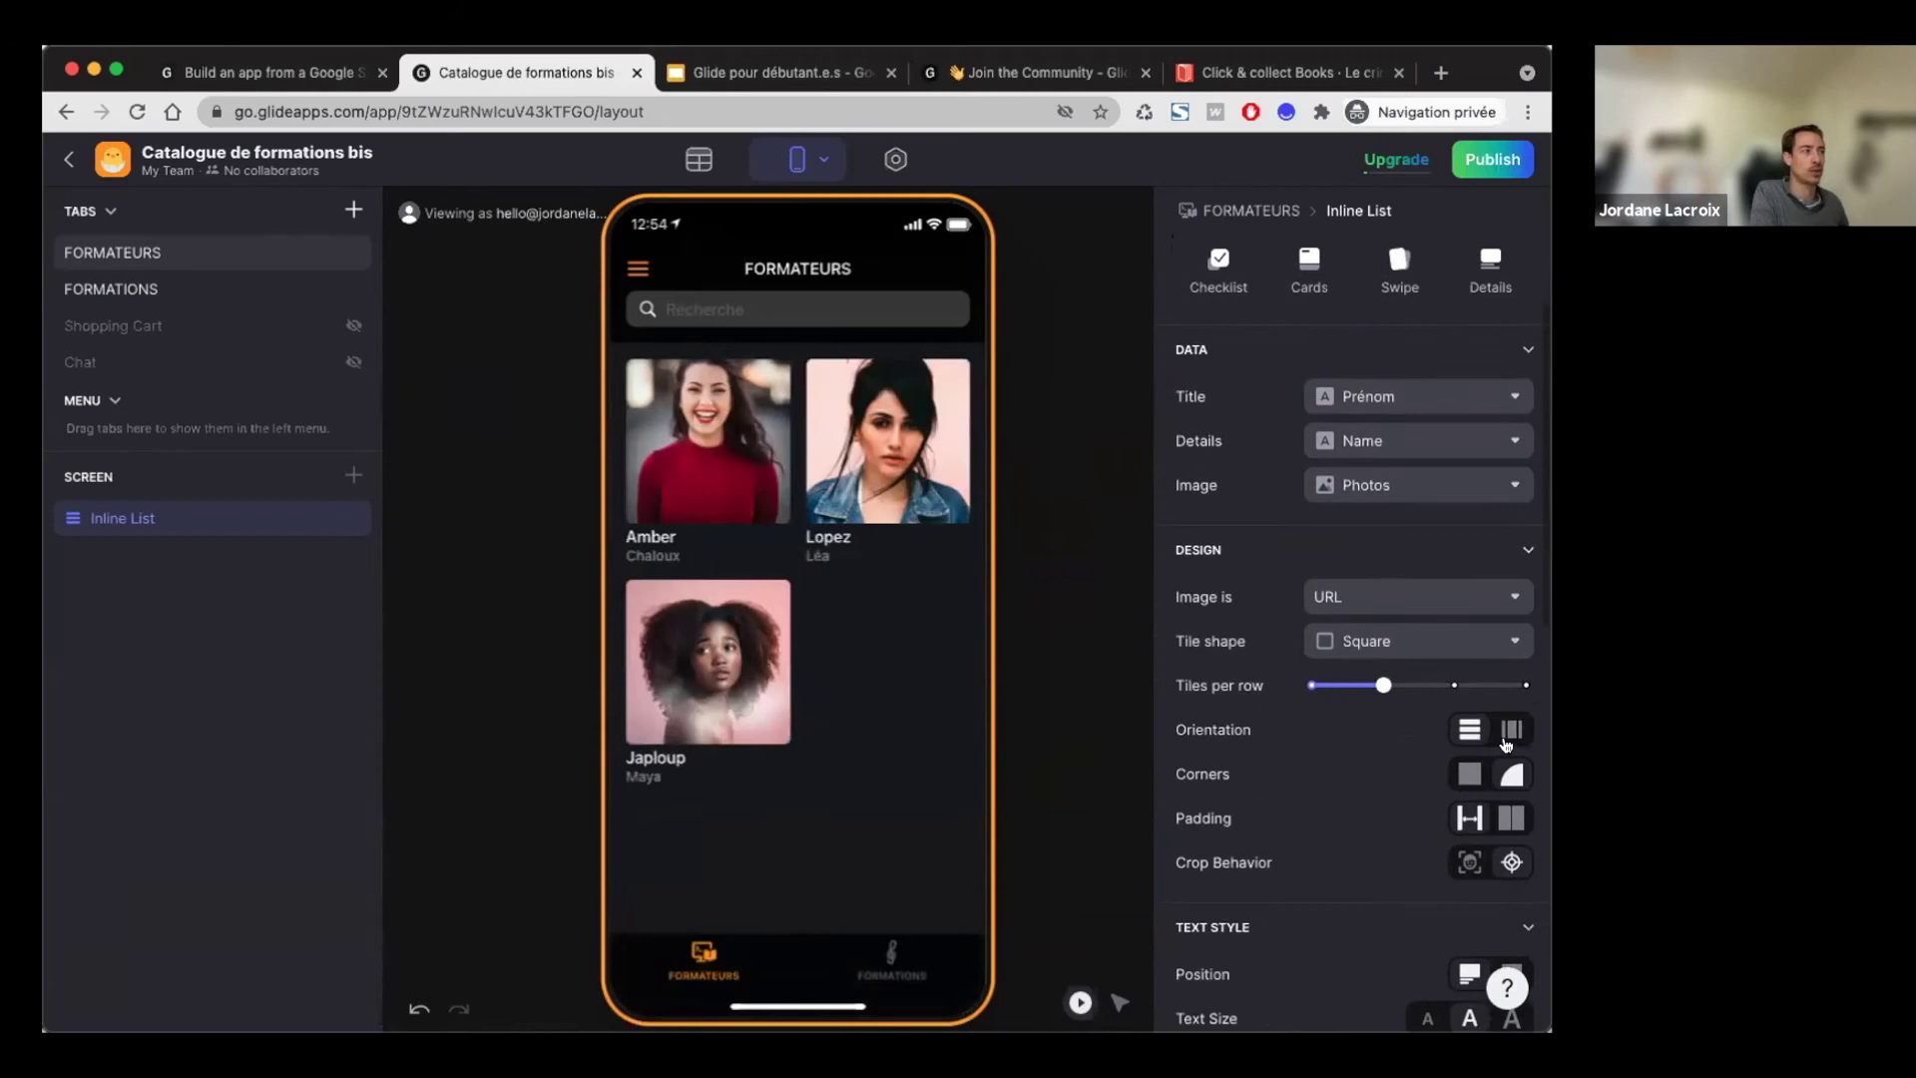
pyautogui.click(1459, 736)
pyautogui.hscroll(2, 919, 447)
pyautogui.hscroll(-2, 928, 457)
pyautogui.hscroll(2, 926, 461)
pyautogui.hscroll(-2, 922, 465)
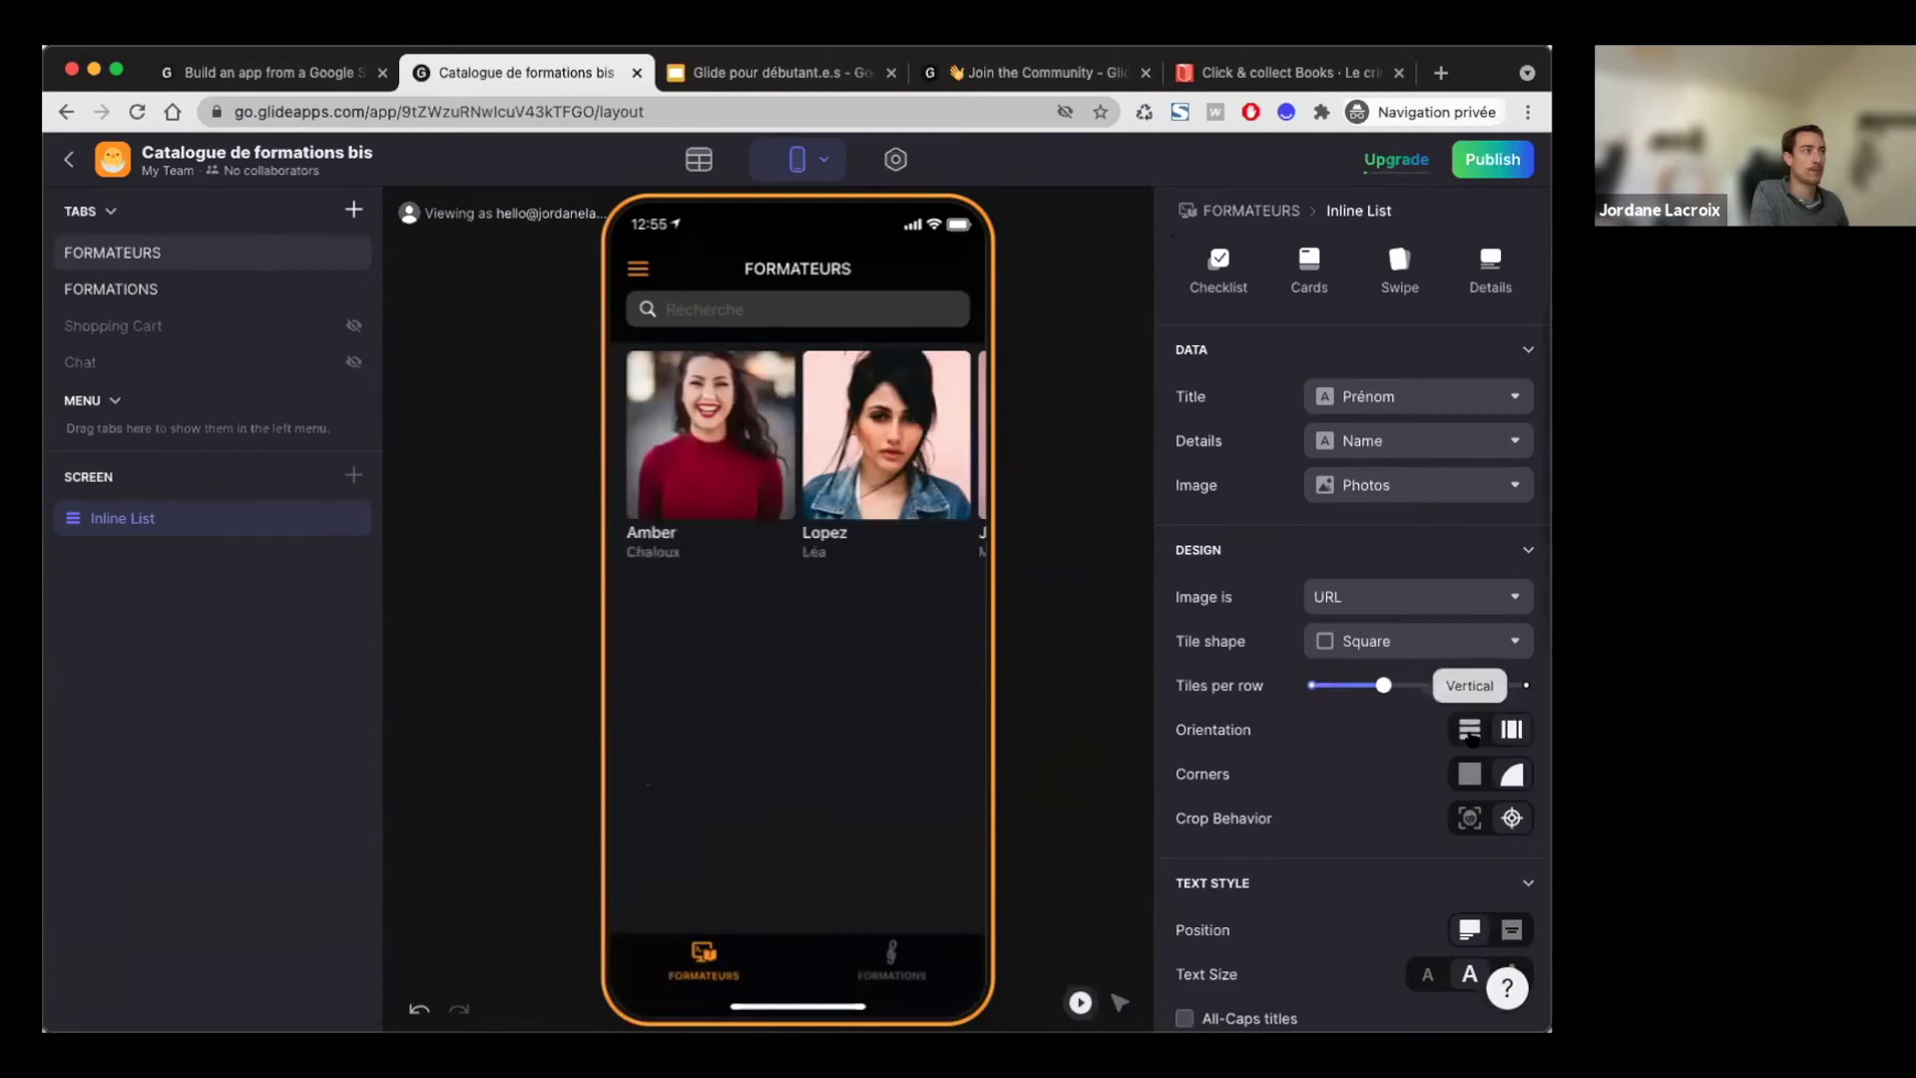
pyautogui.click(1469, 729)
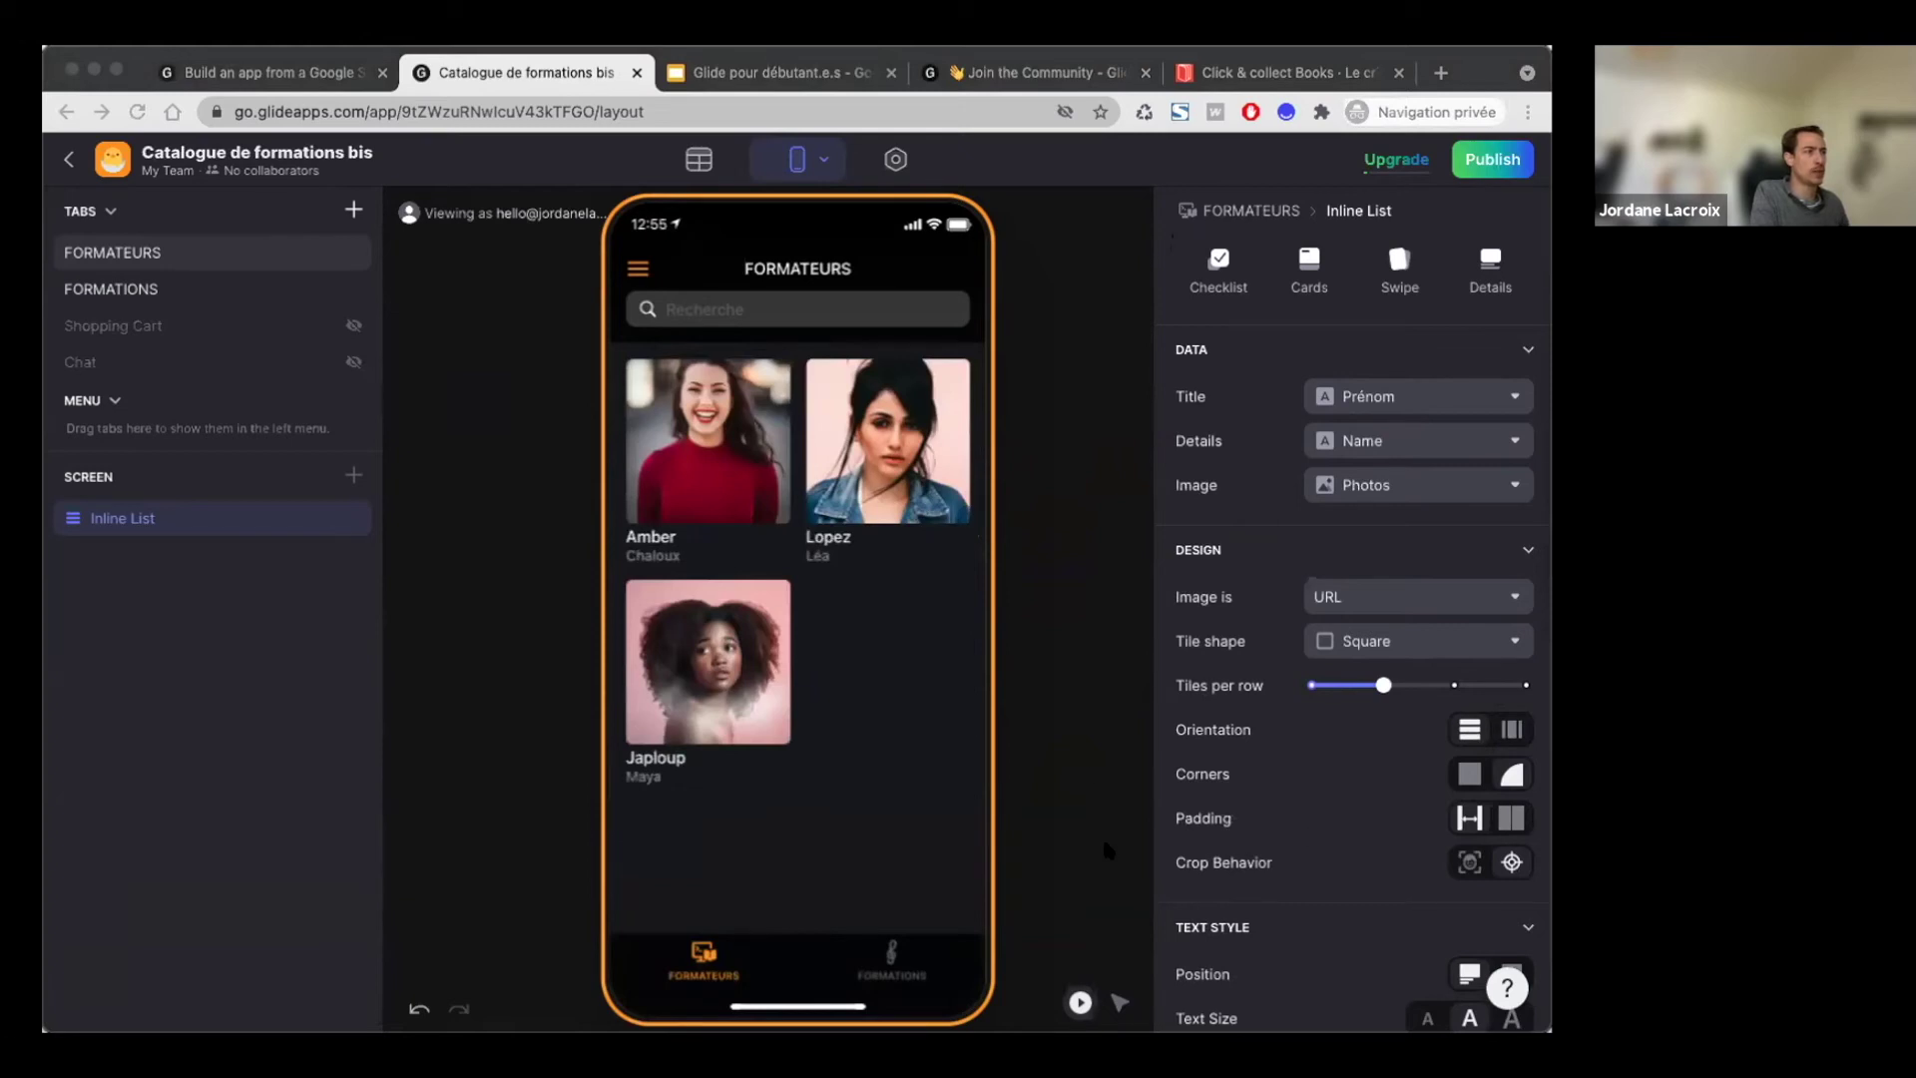
# Step: Open the trainers' list options and try hiding the search bar, then show it again
pyautogui.click(1344, 826)
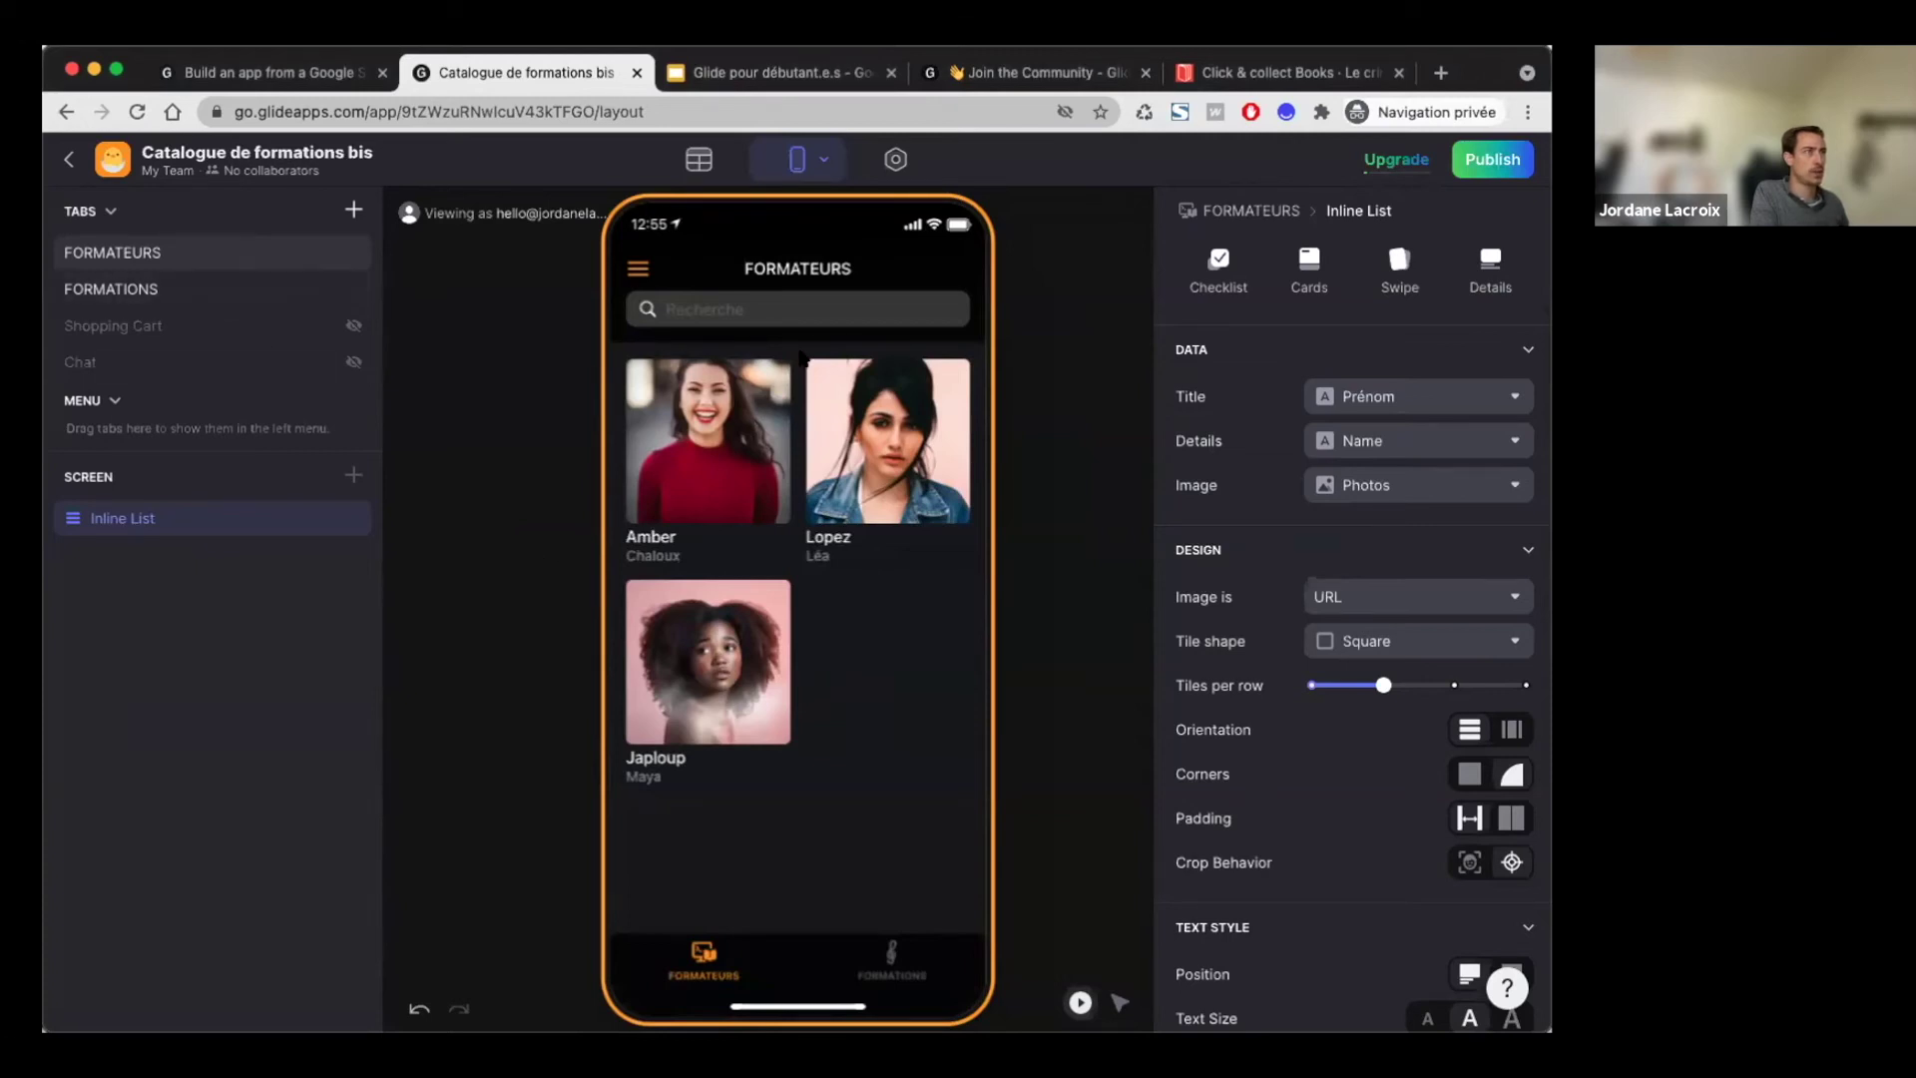
pyautogui.scroll(3, 1305, 258)
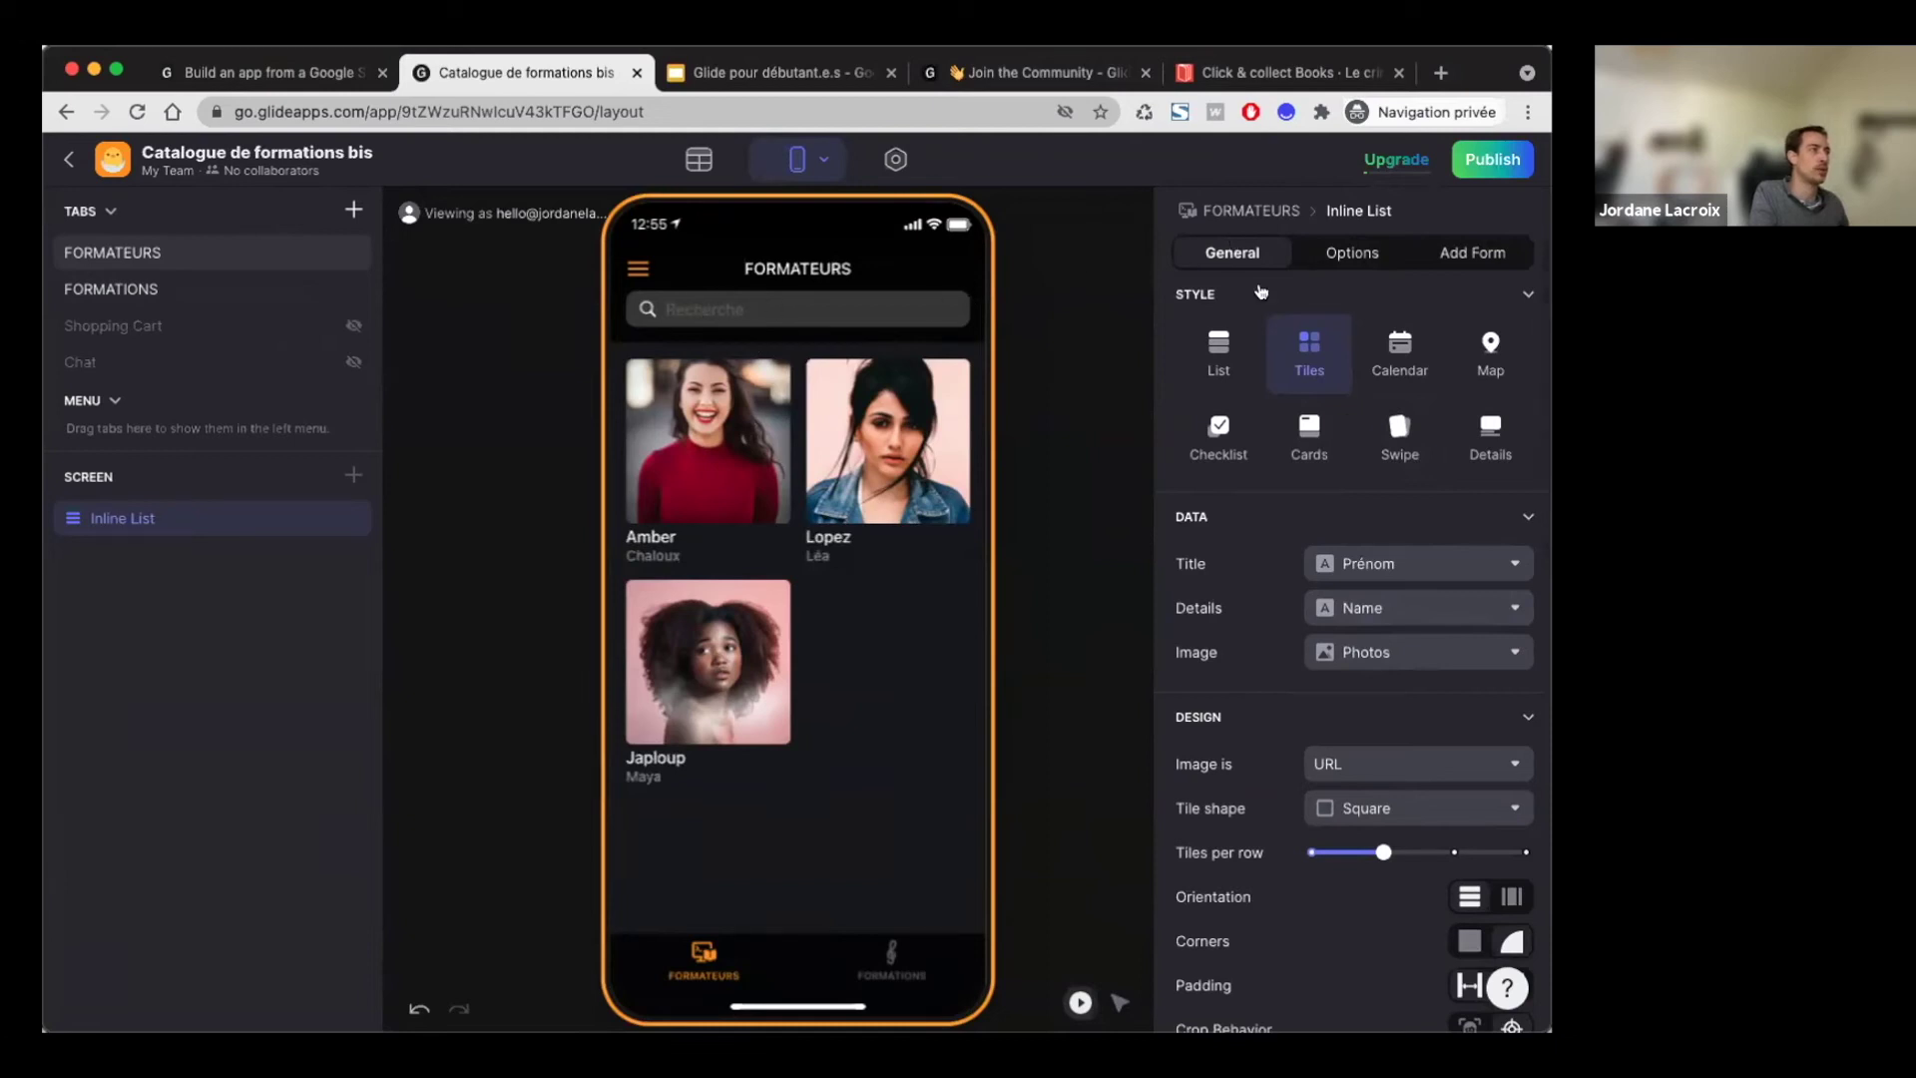
pyautogui.click(1339, 254)
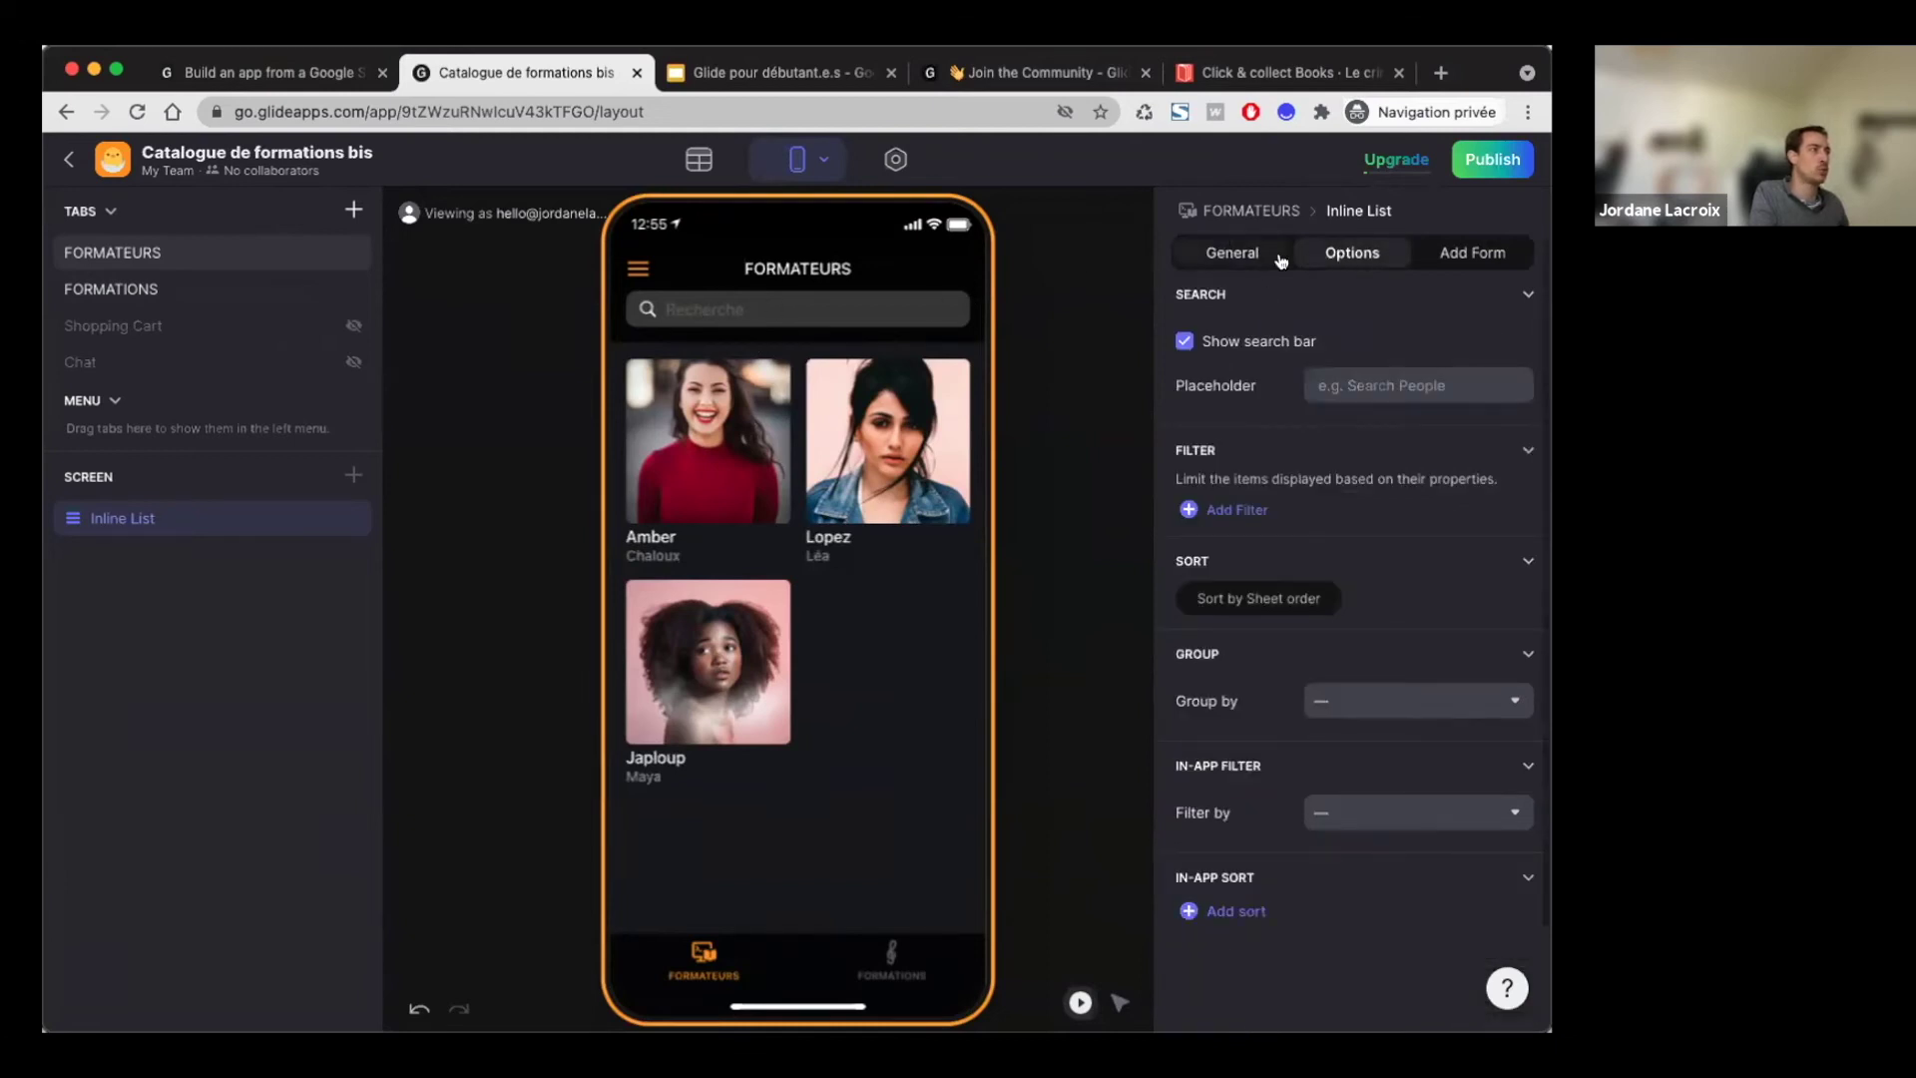
pyautogui.click(1259, 256)
pyautogui.click(1347, 255)
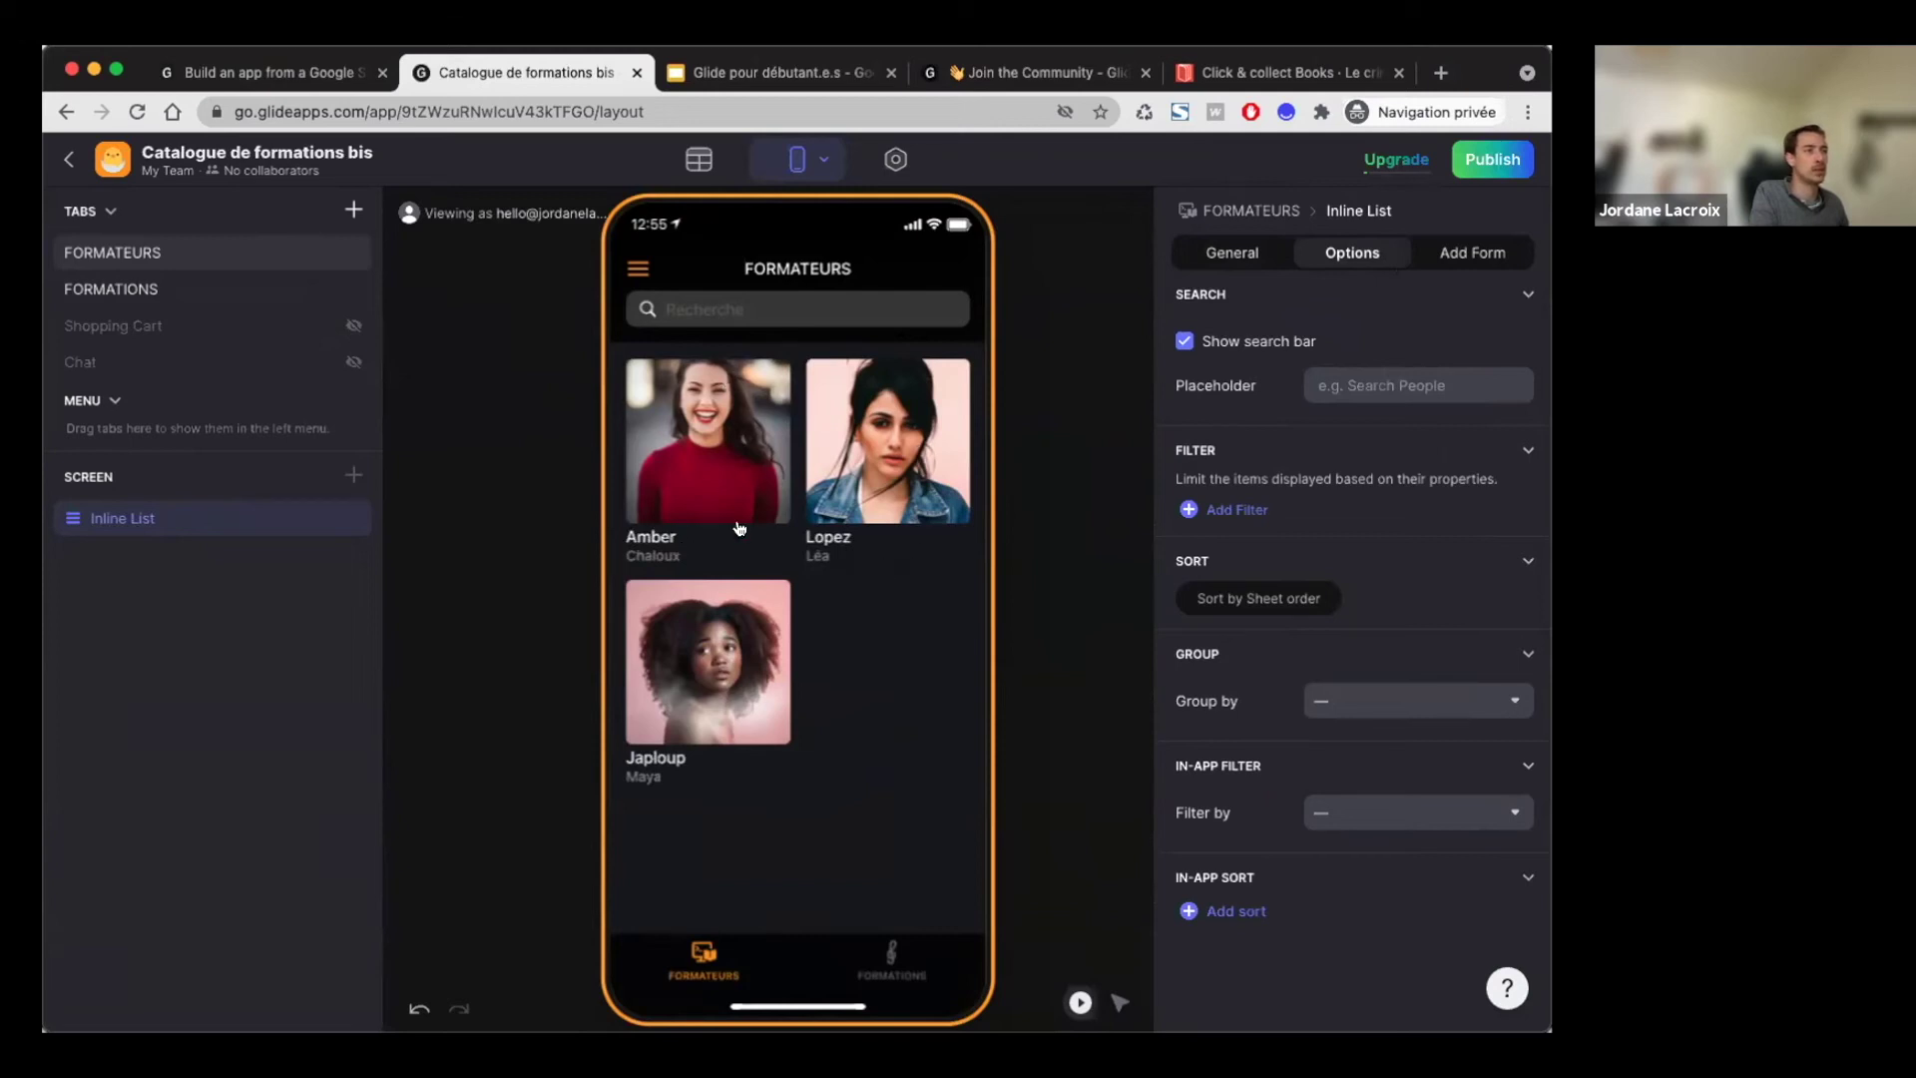
pyautogui.click(1185, 341)
pyautogui.click(1185, 341)
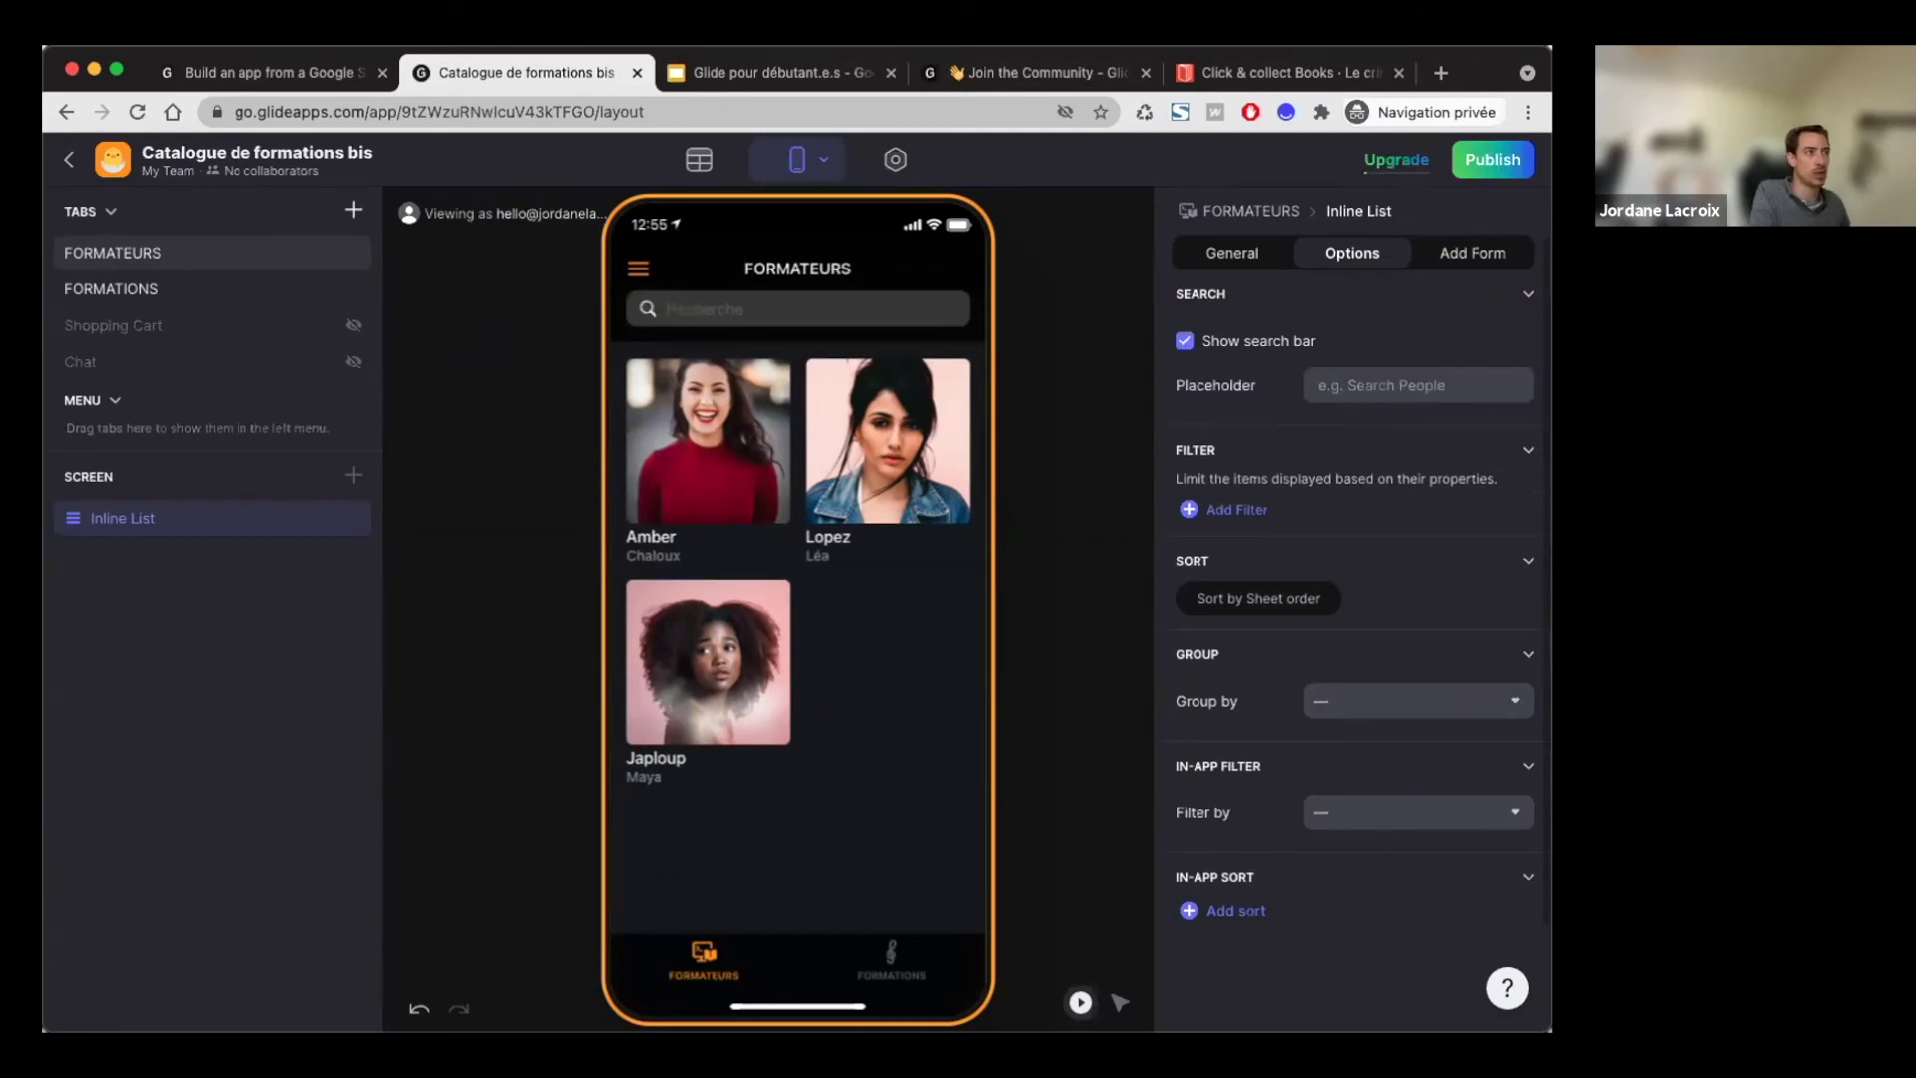
pyautogui.click(1355, 88)
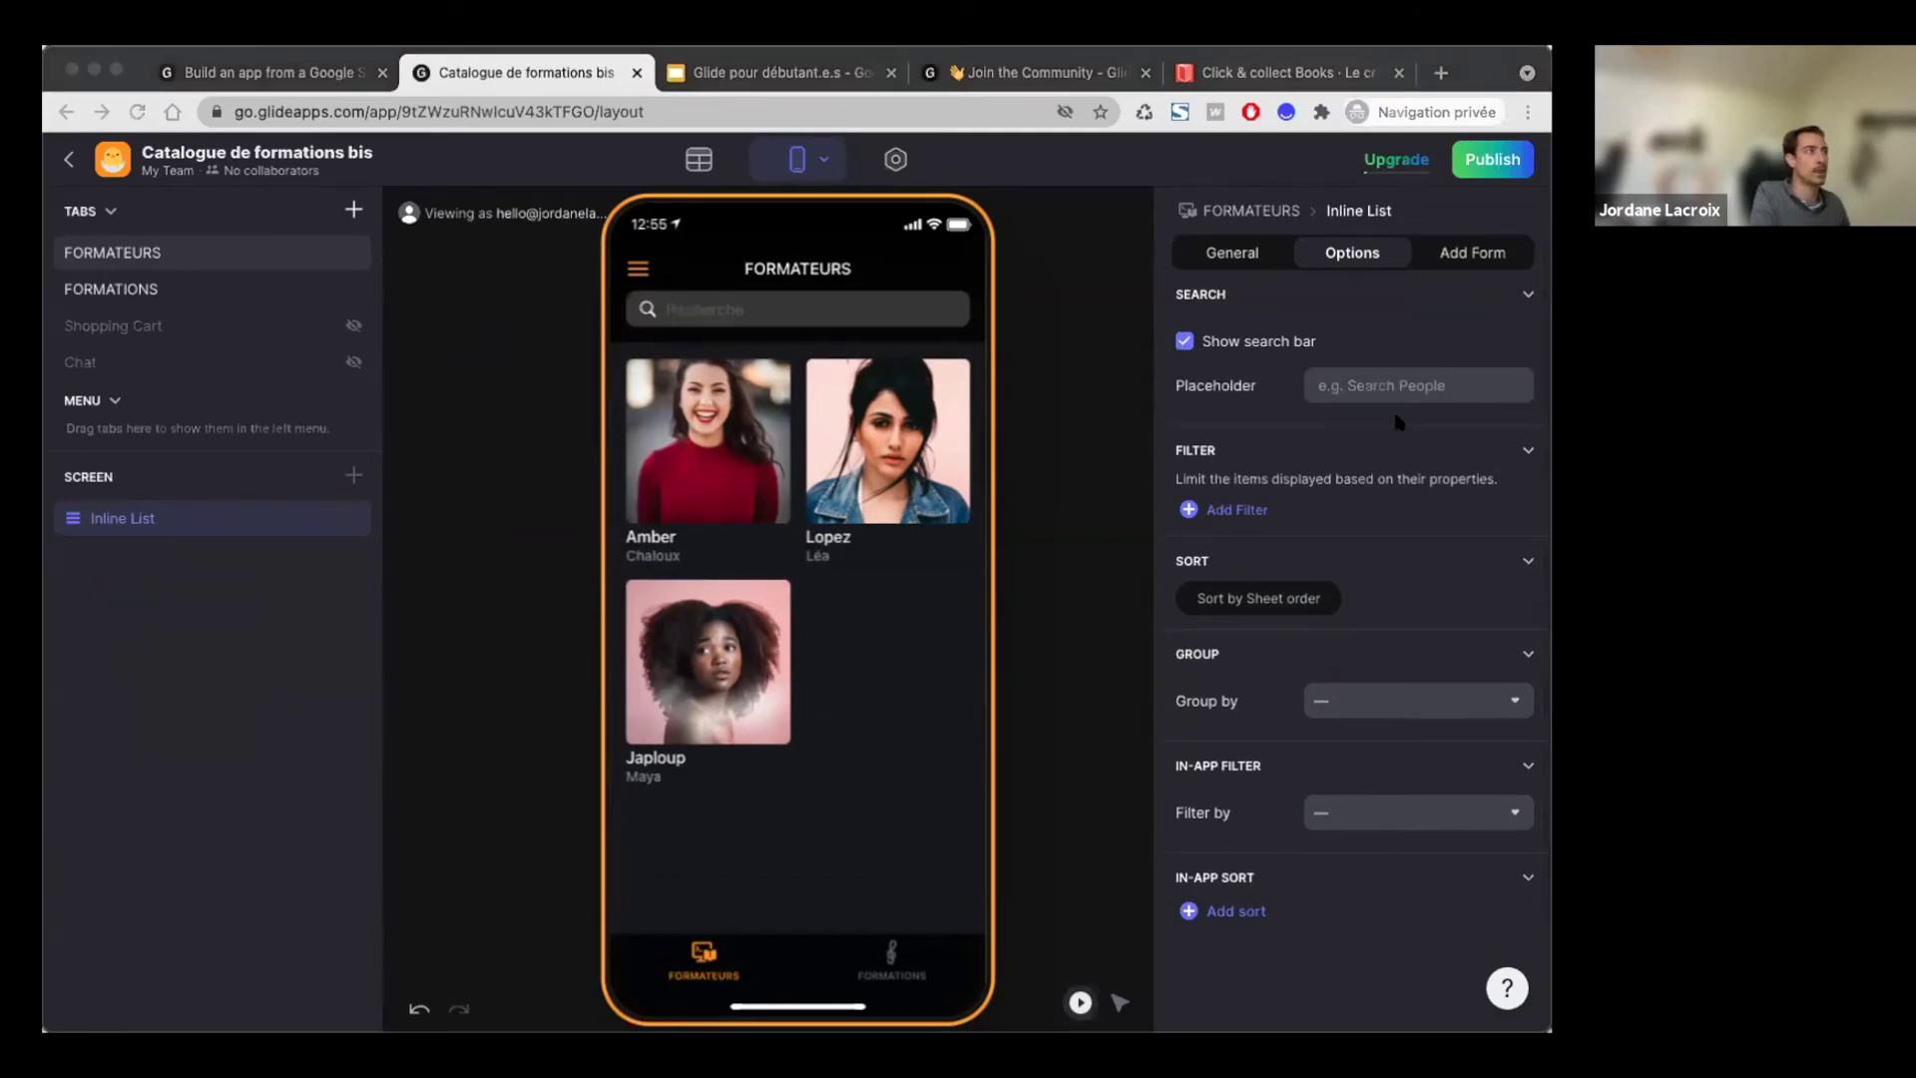
pyautogui.click(1369, 558)
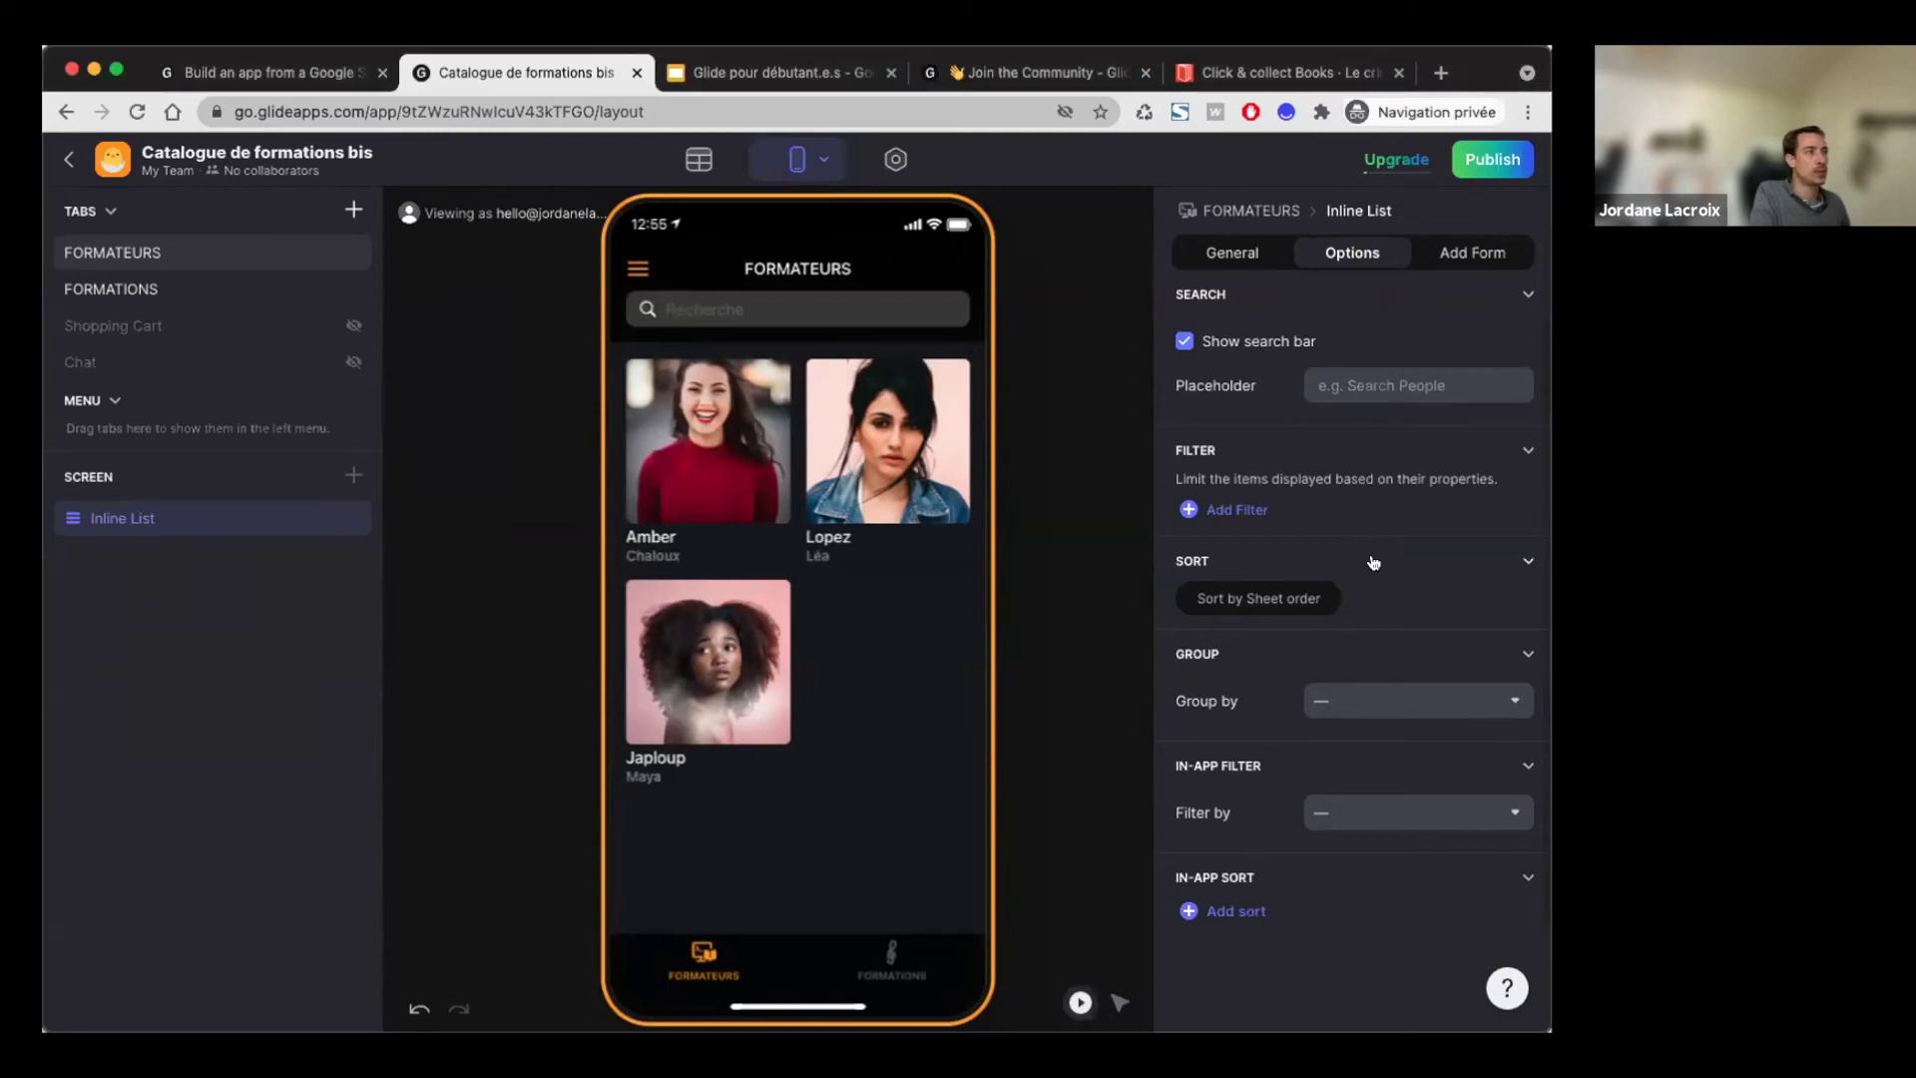
# Step: Add a filter on Name to the trainers' list, try the "is empty" condition, and set it back to "is not empty"
pyautogui.click(1227, 512)
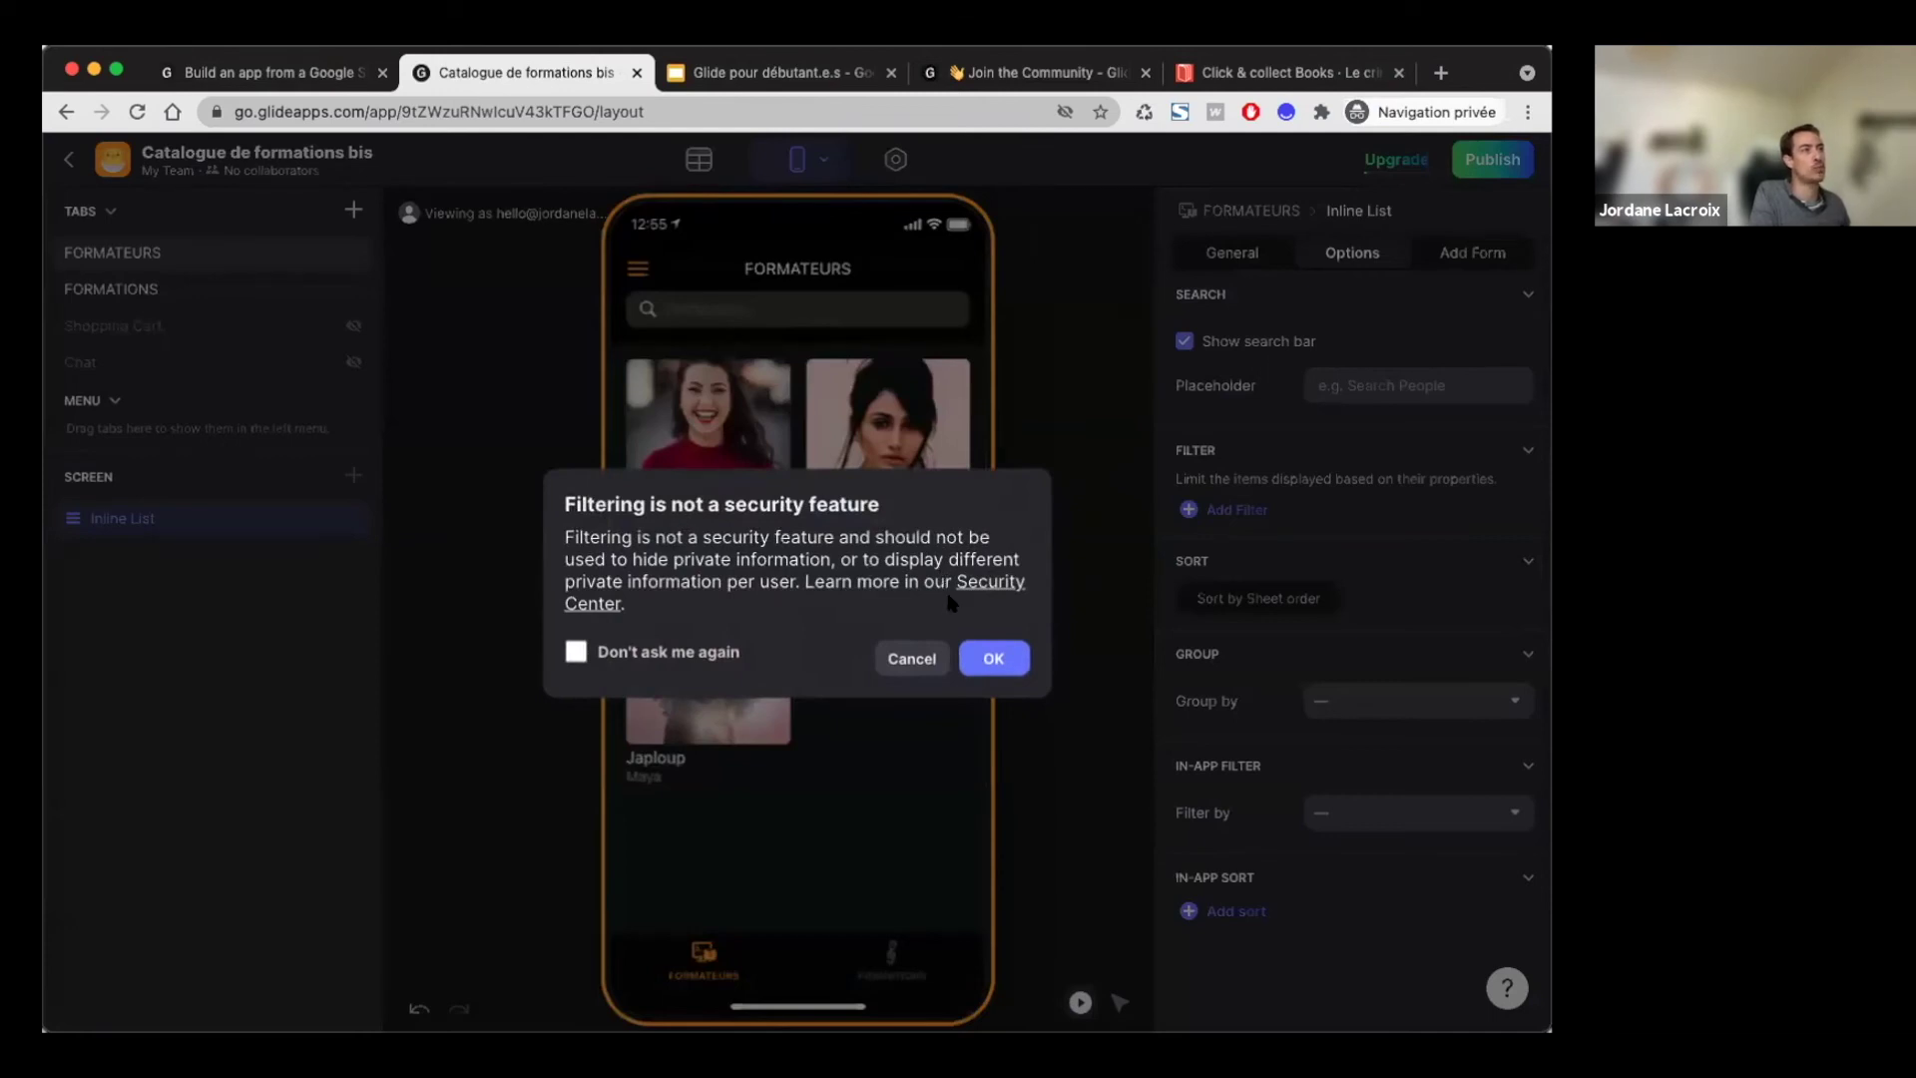
pyautogui.click(988, 659)
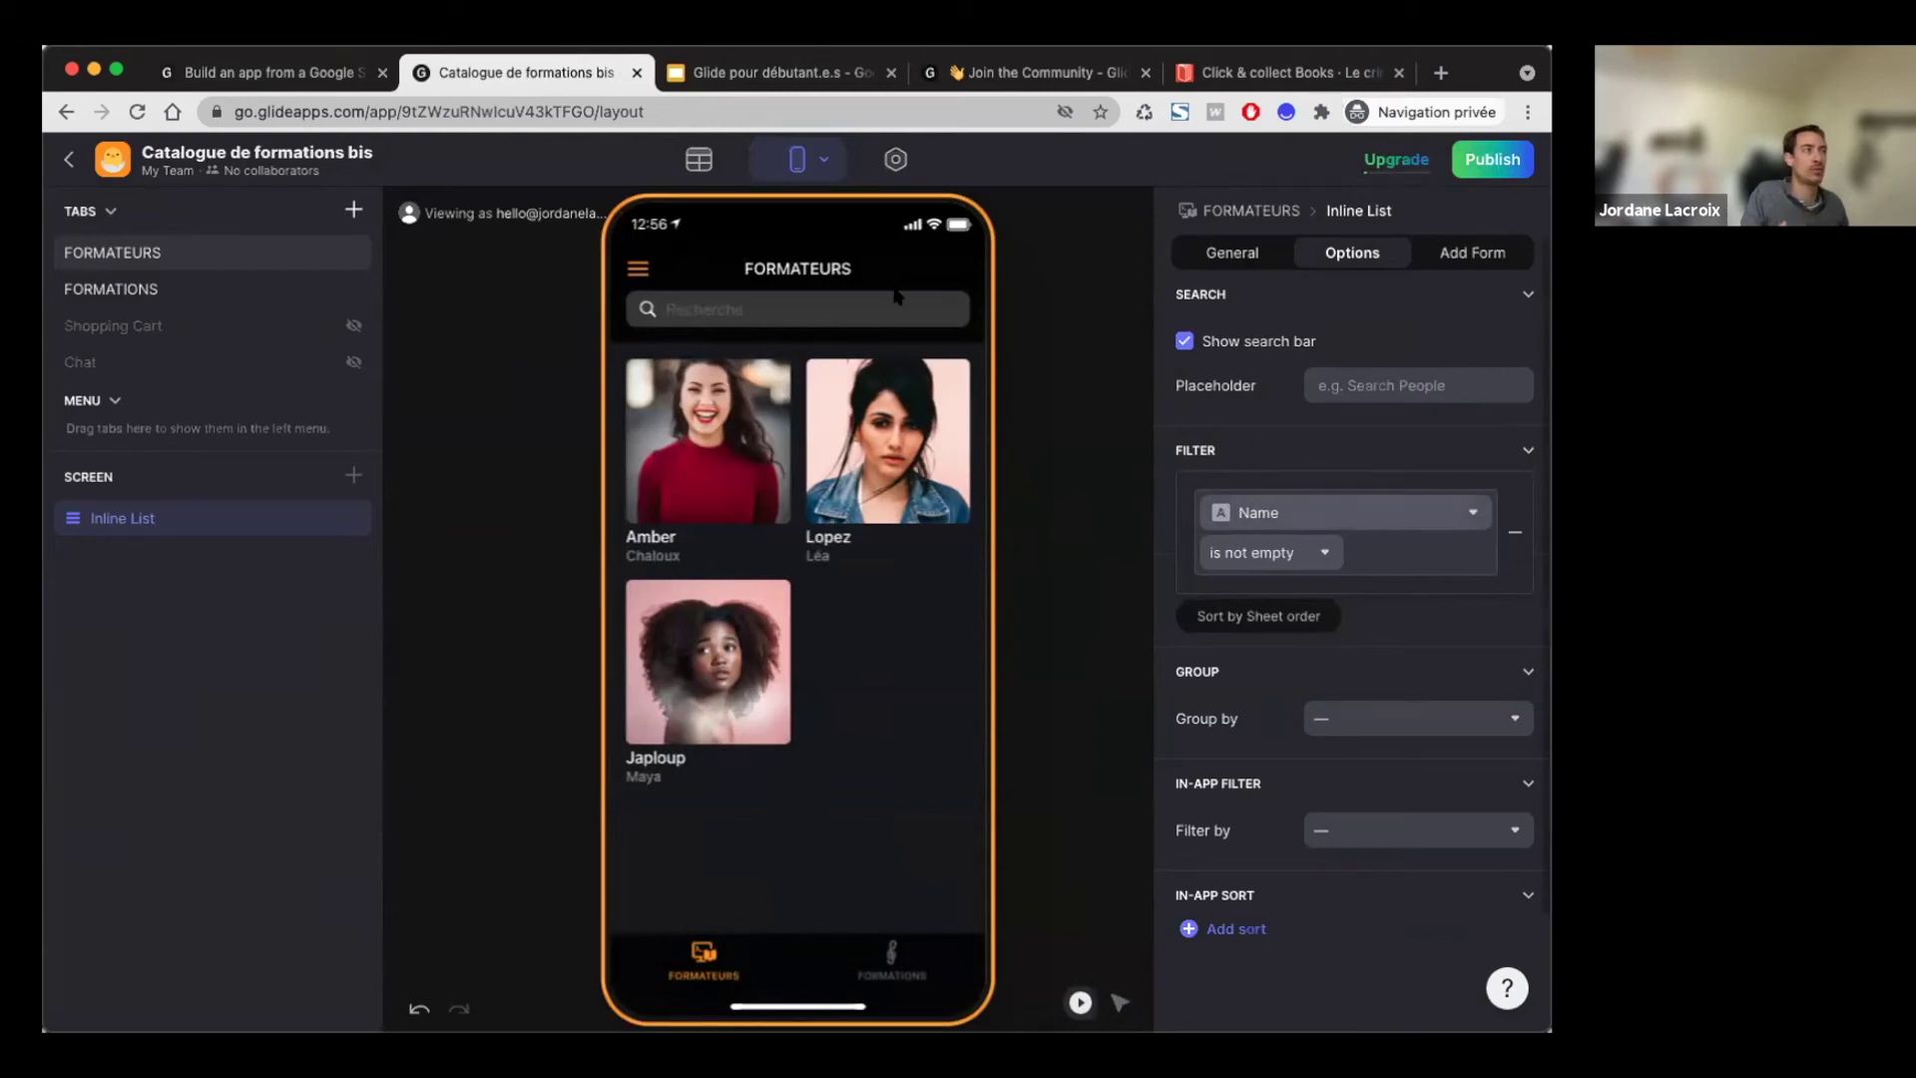
pyautogui.click(1308, 555)
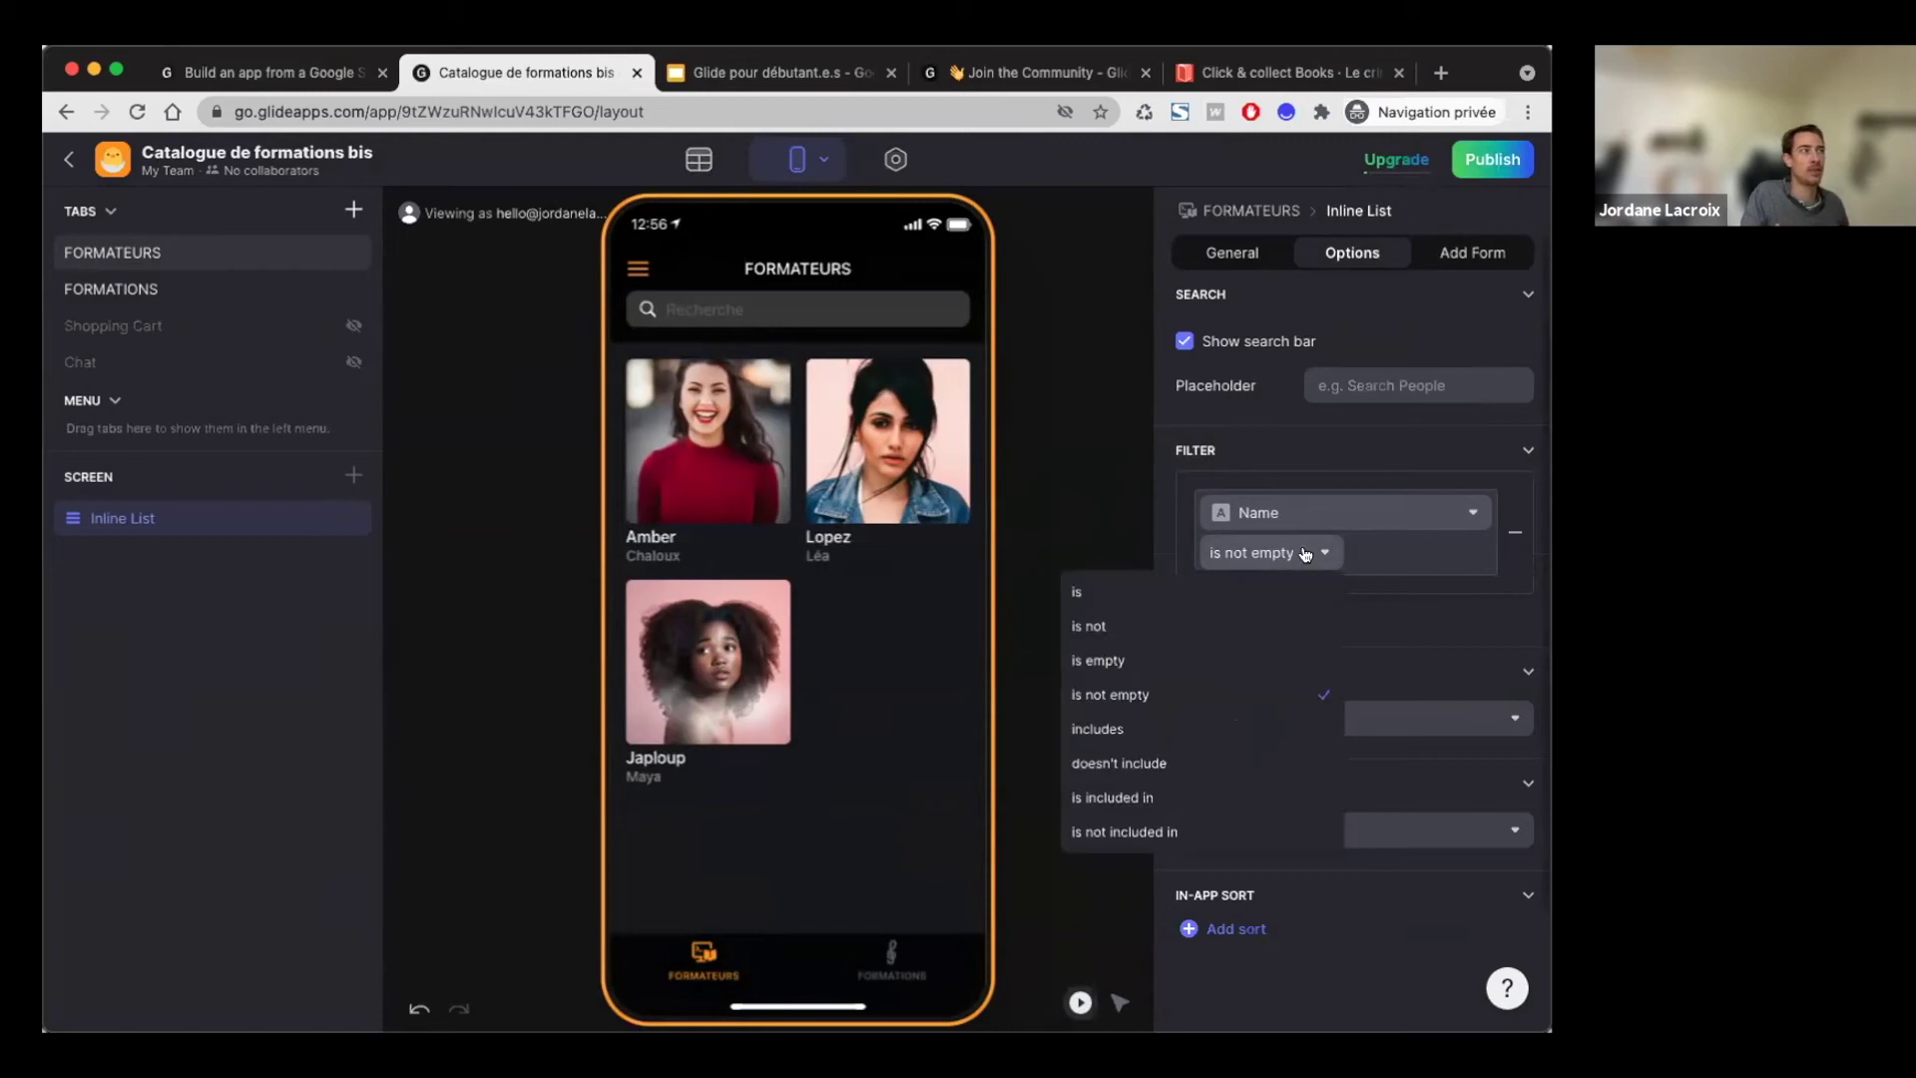
pyautogui.click(1209, 662)
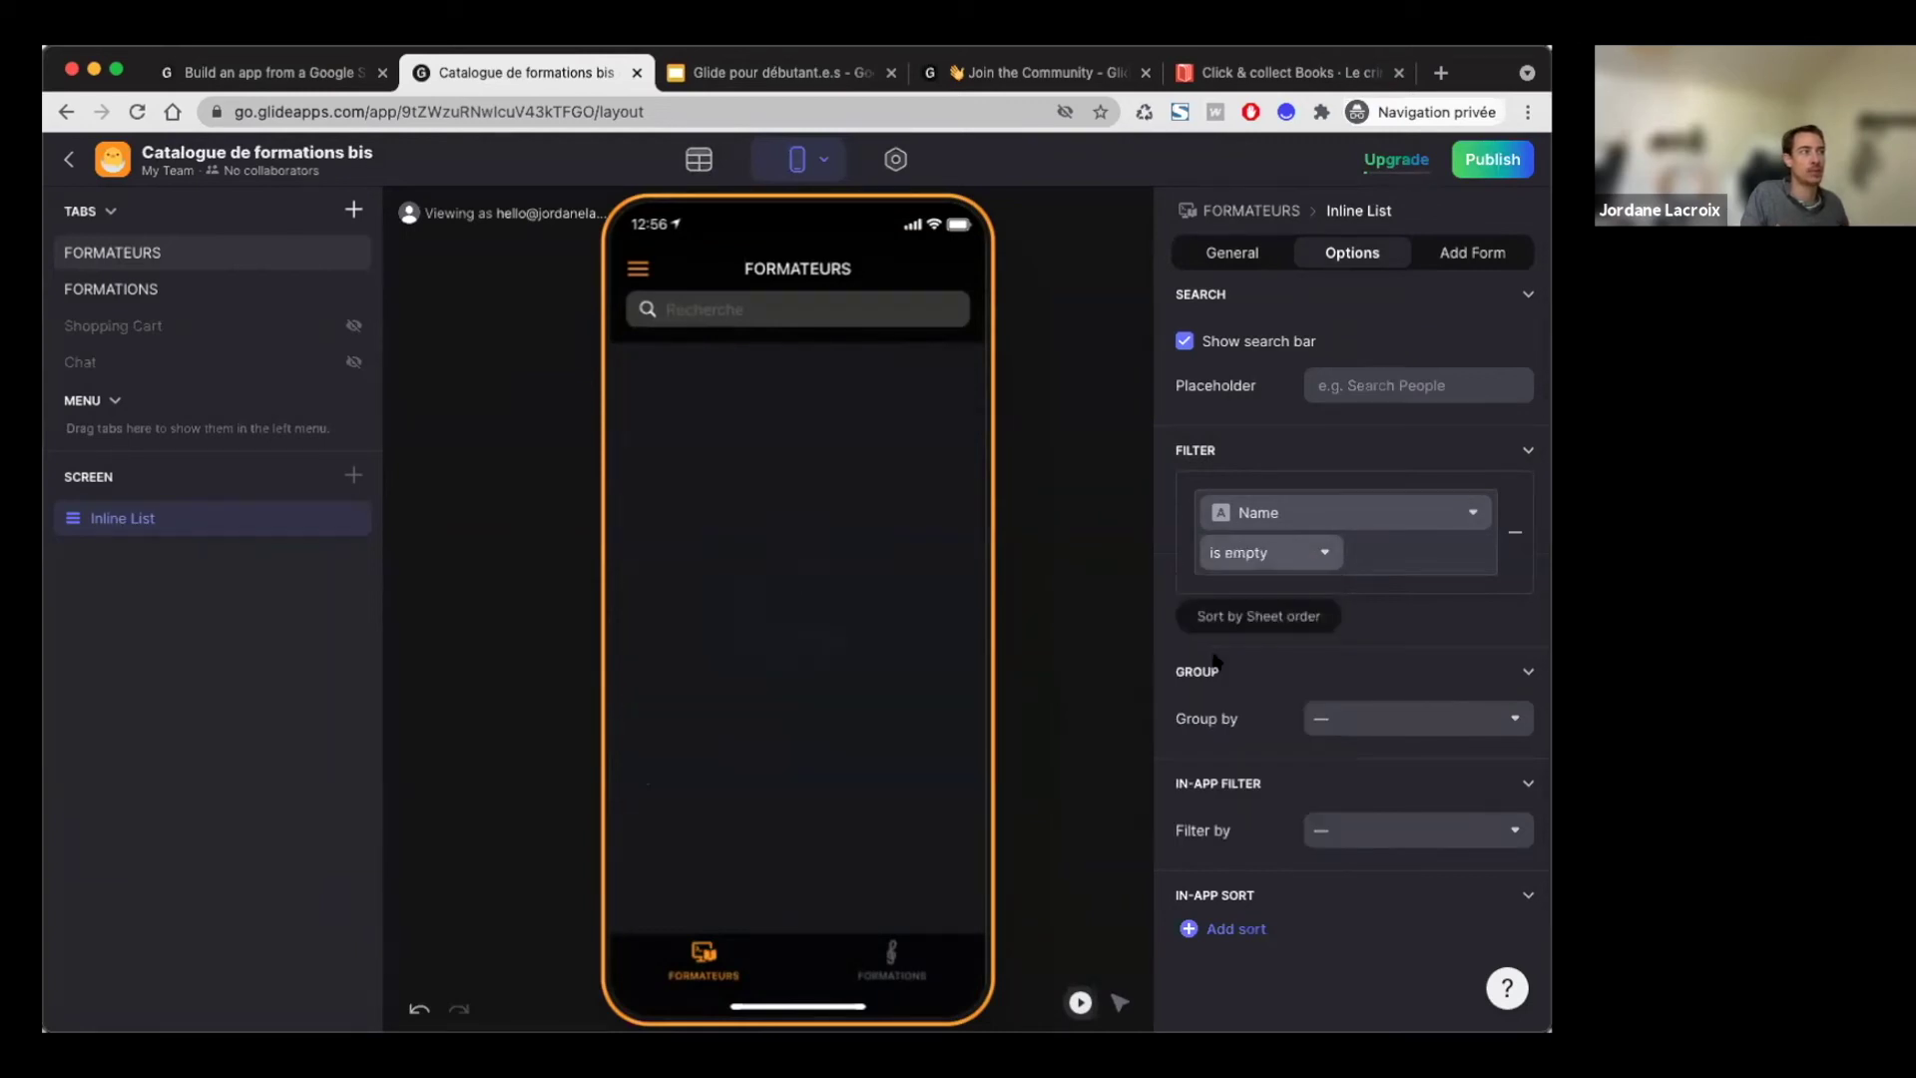
pyautogui.click(1304, 556)
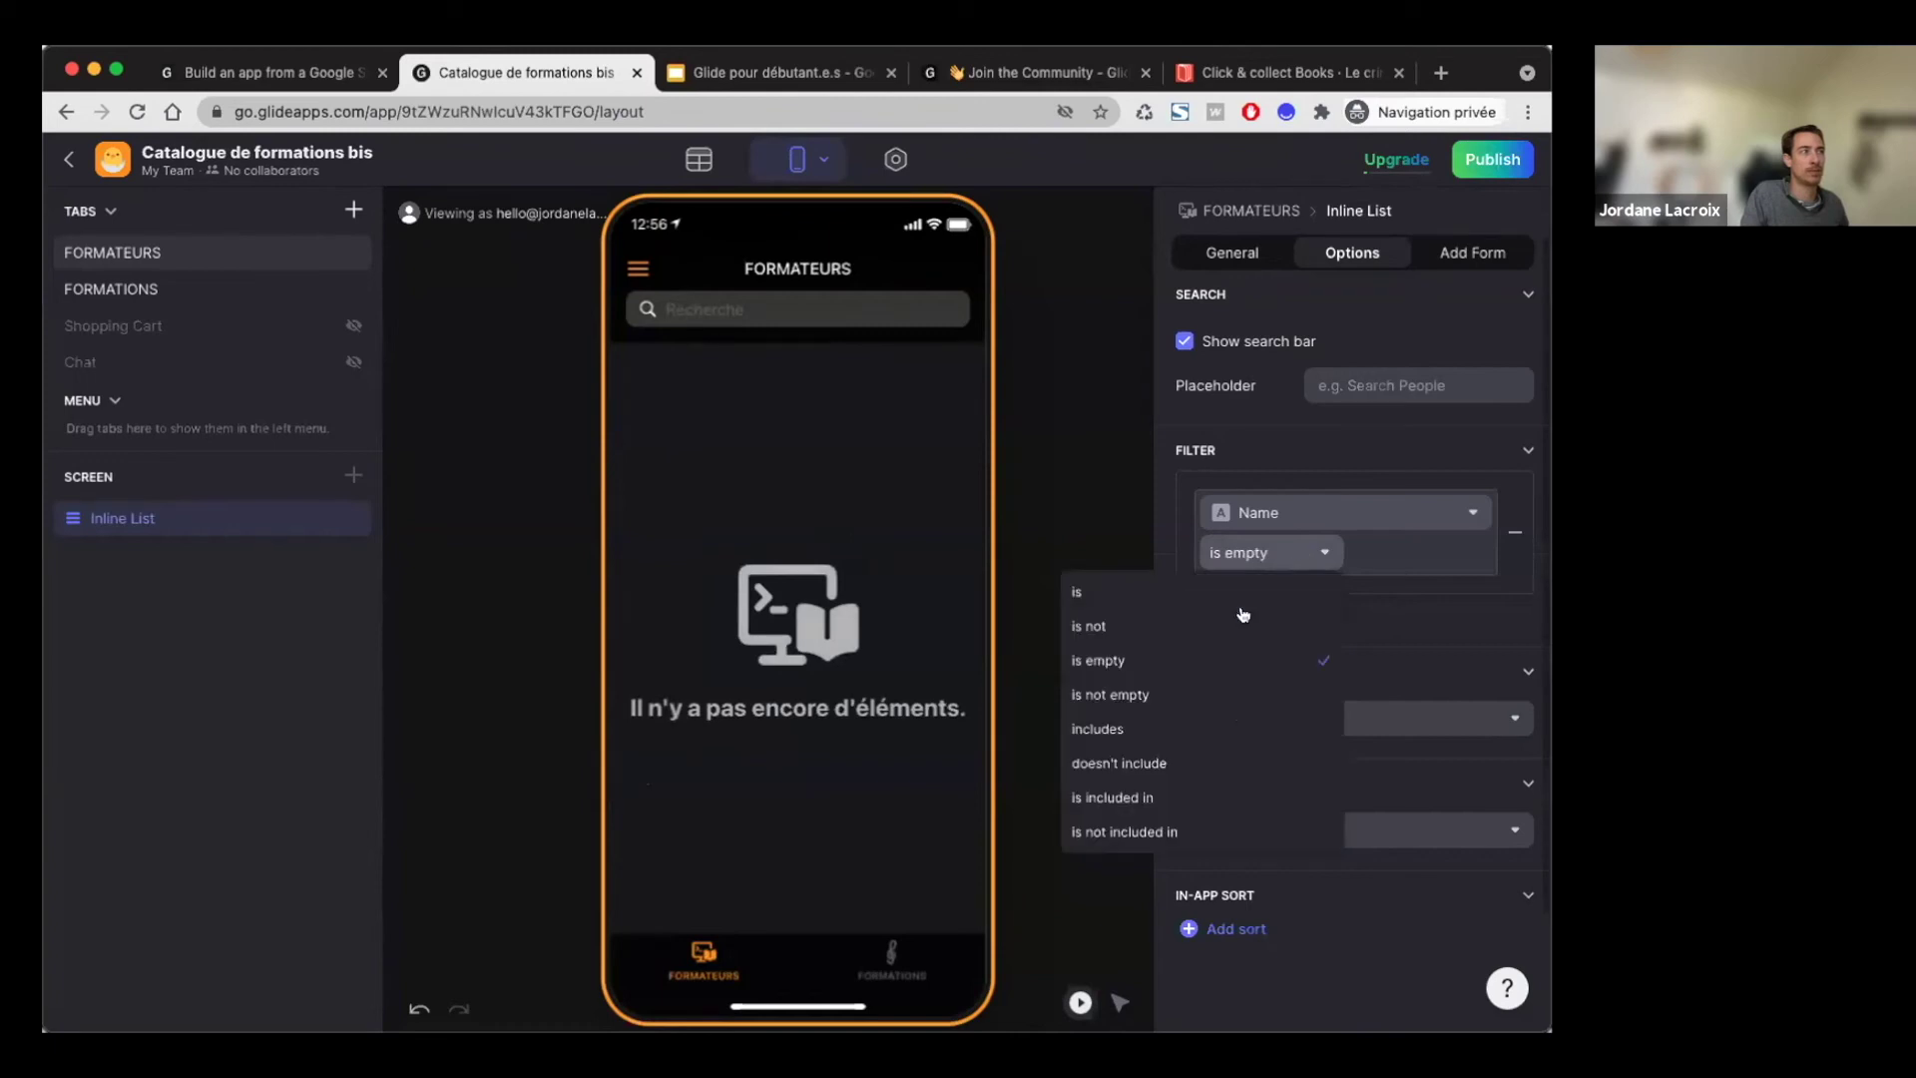
pyautogui.click(1197, 689)
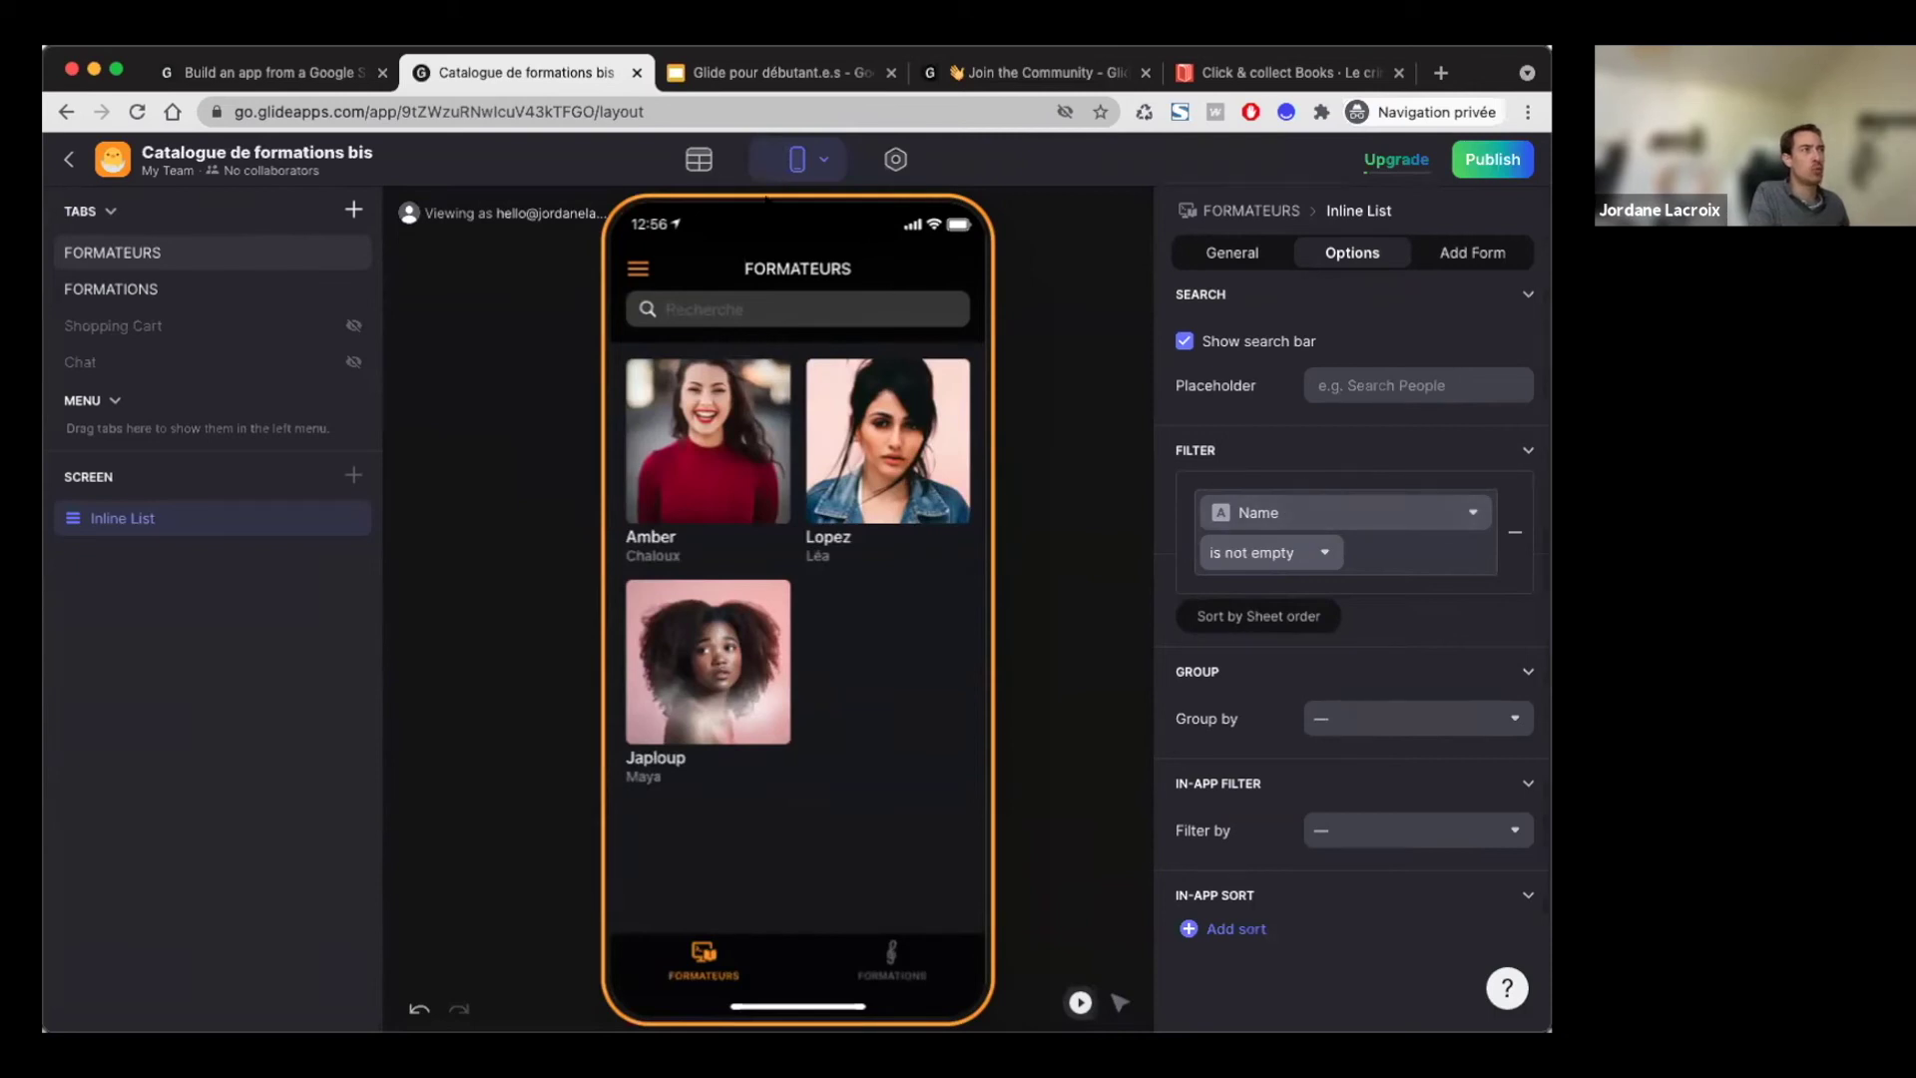
# Step: Check the Name column in the INTERVENANTS data table and return to the app layout
pyautogui.click(690, 163)
pyautogui.click(689, 163)
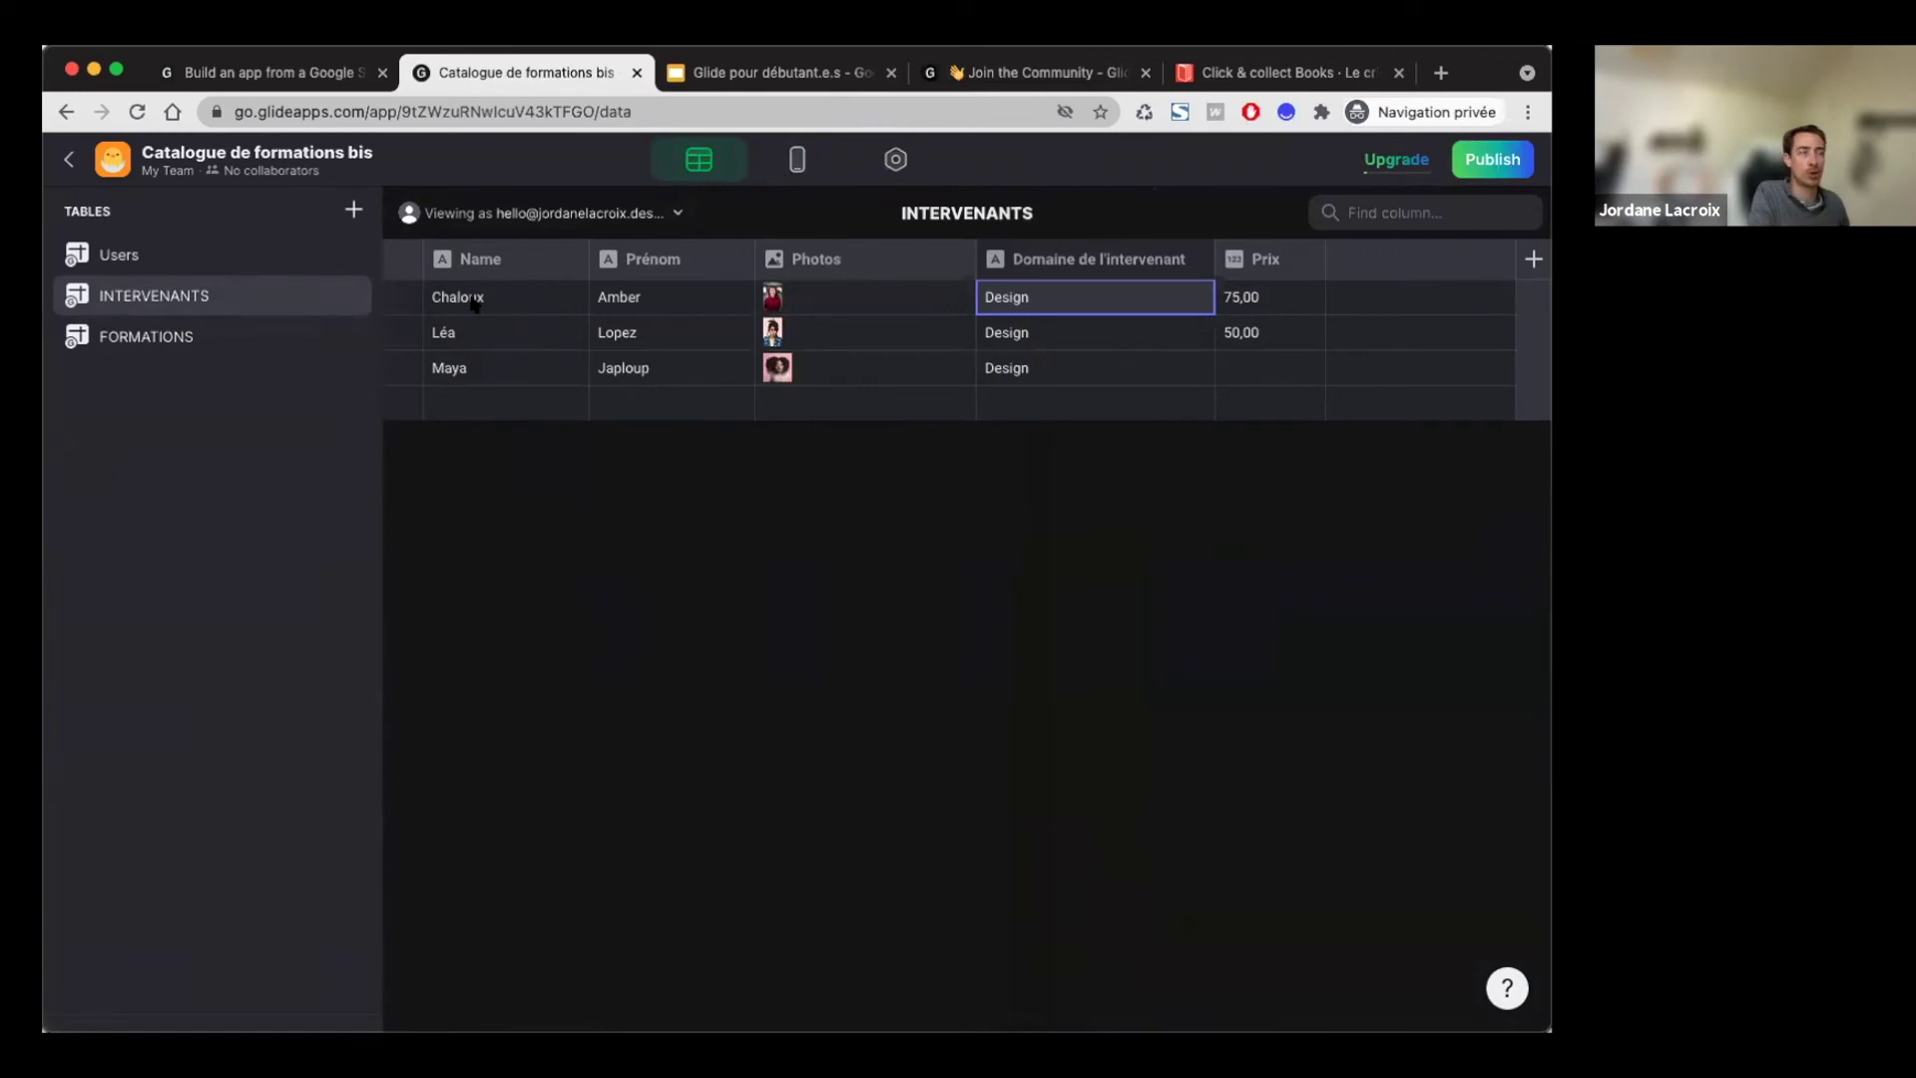
pyautogui.click(798, 158)
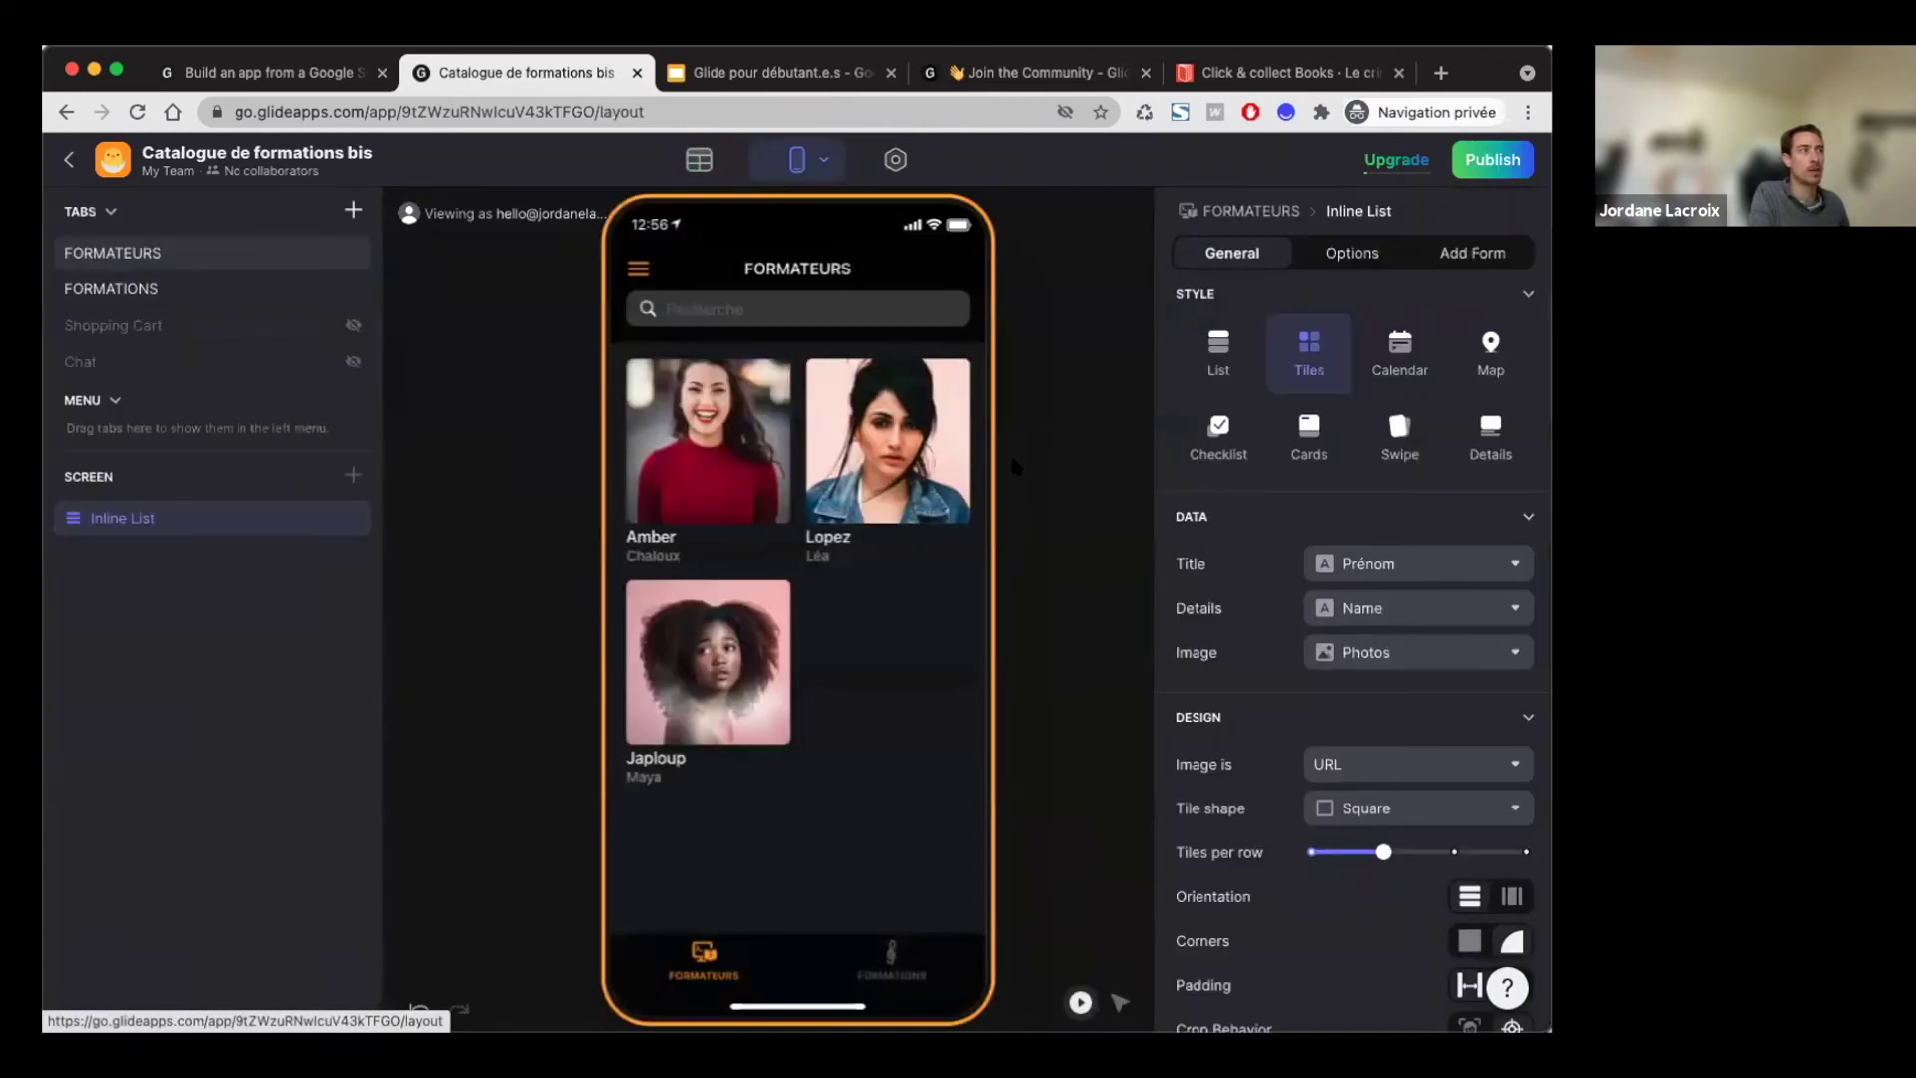
# Step: Reopen the "Name is not empty" filter in the trainers' list options and remove it
pyautogui.click(1369, 256)
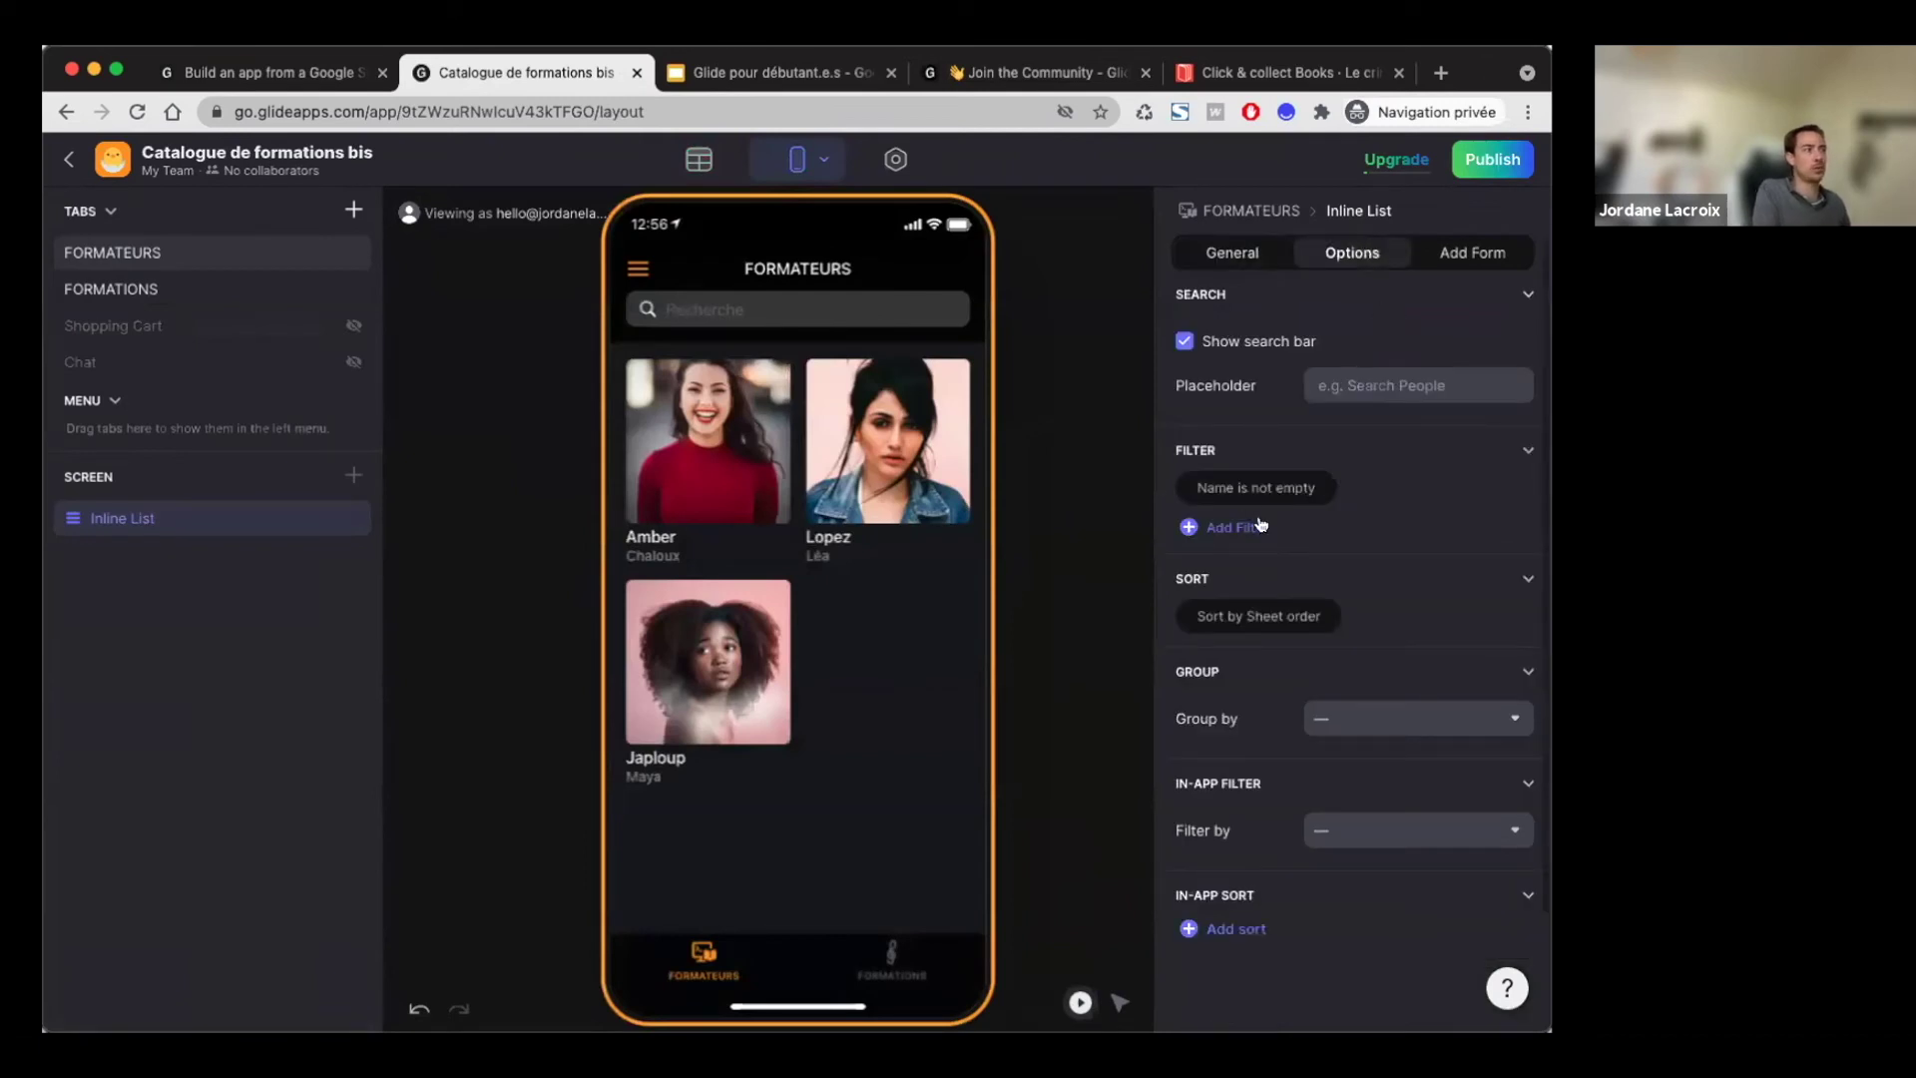
pyautogui.click(1312, 487)
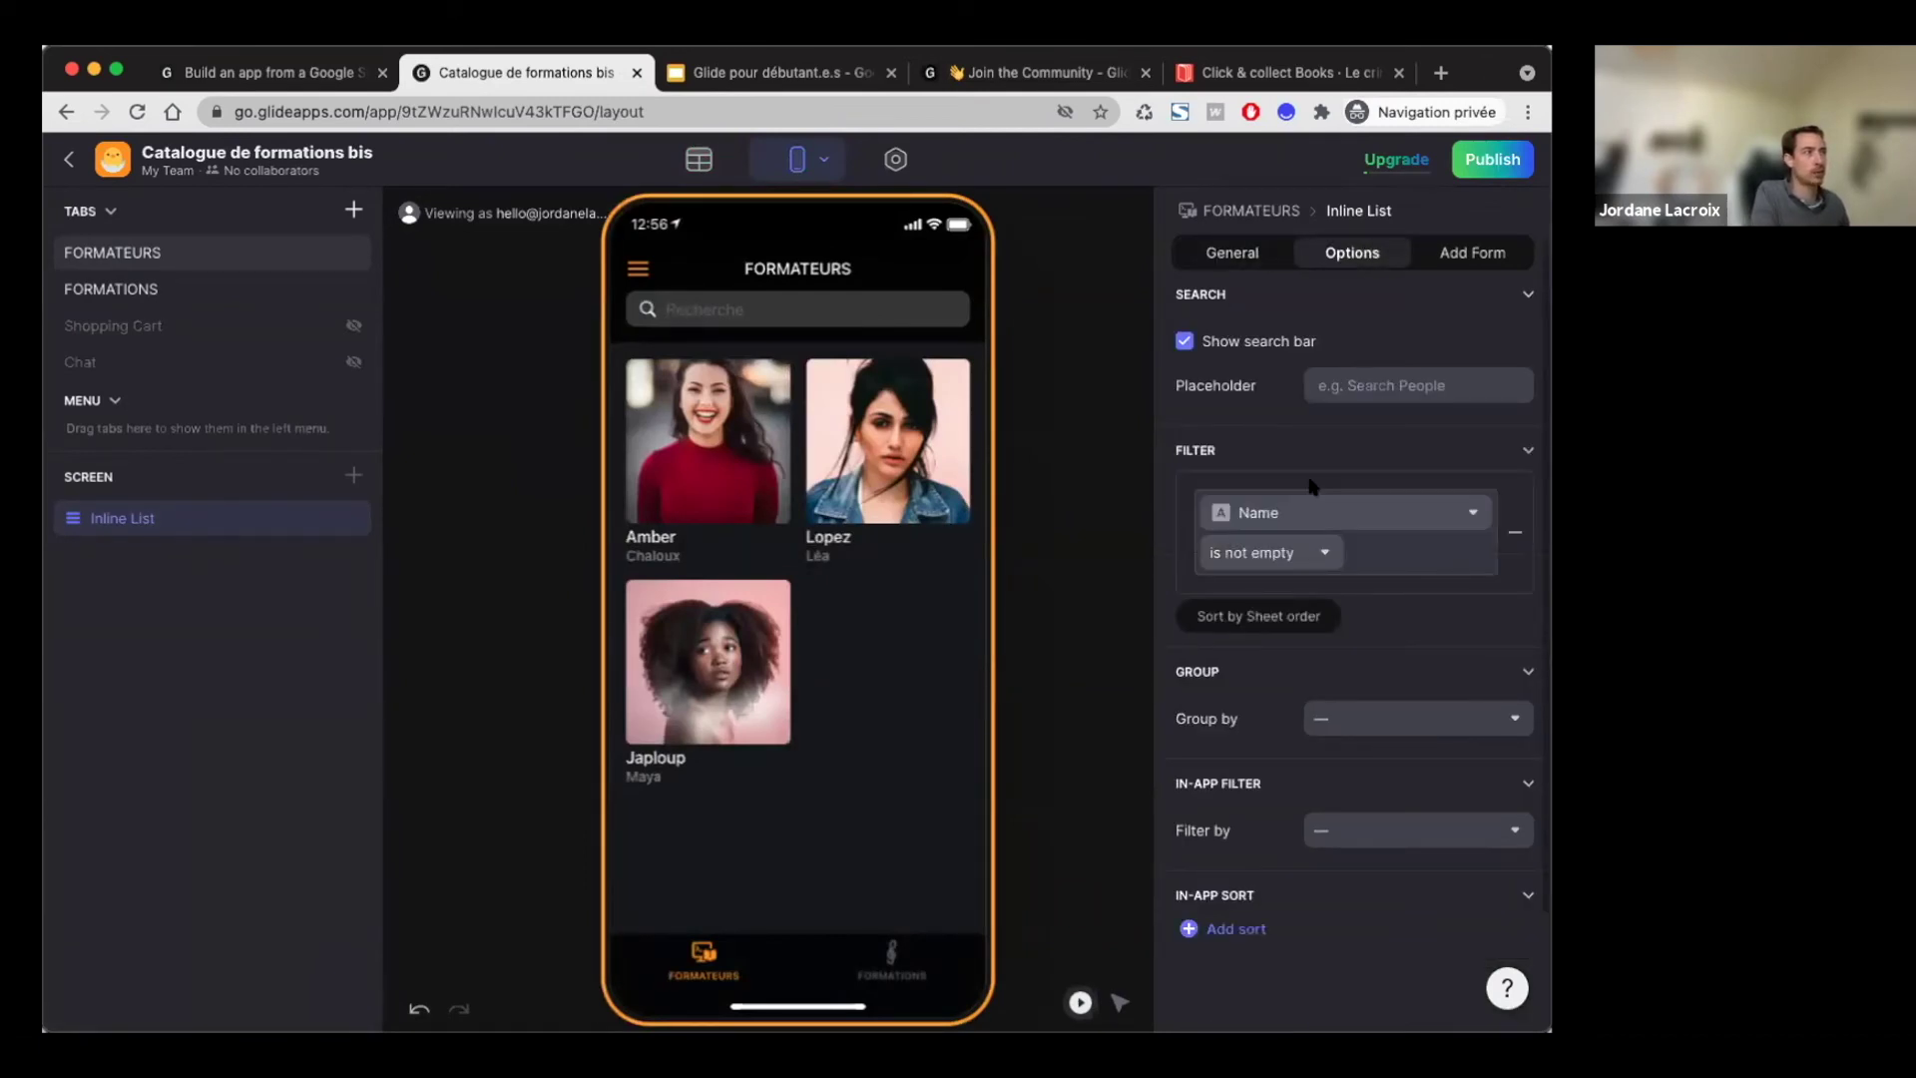
pyautogui.click(1518, 444)
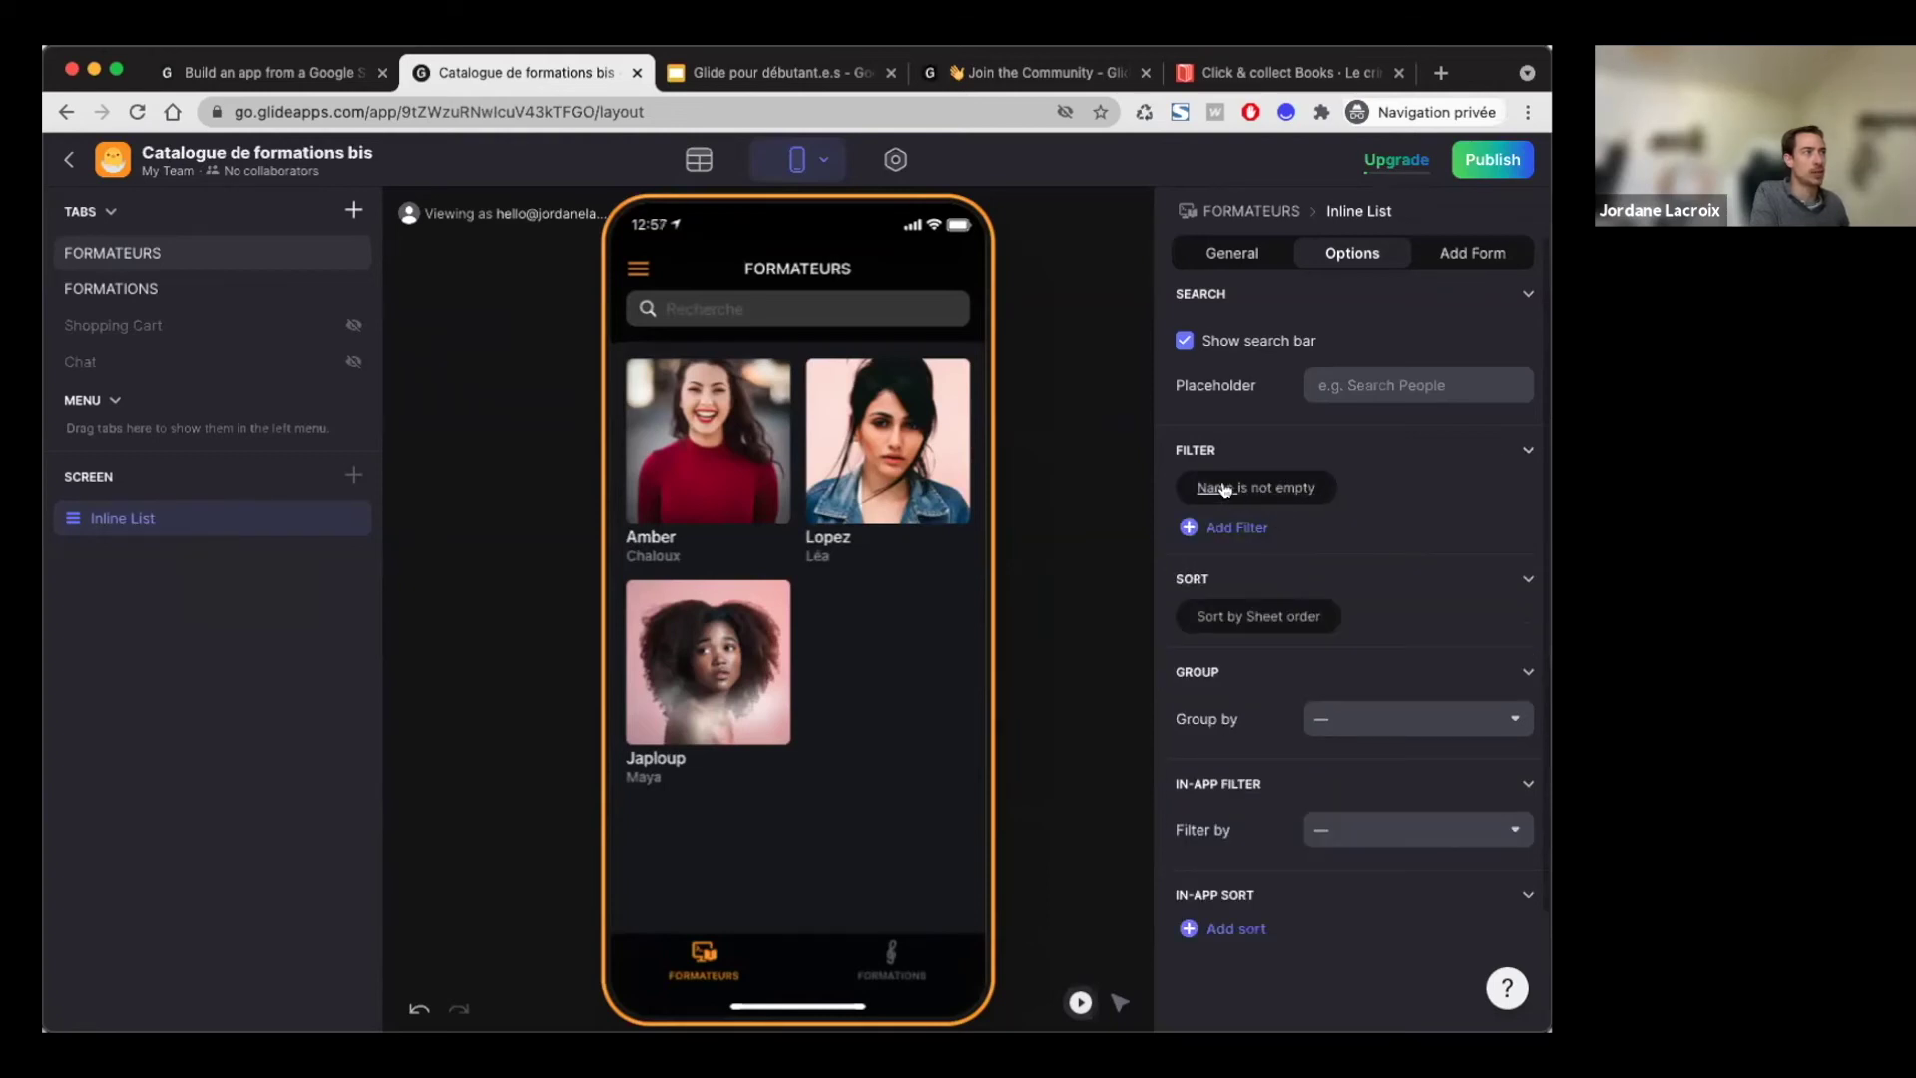
pyautogui.click(1292, 489)
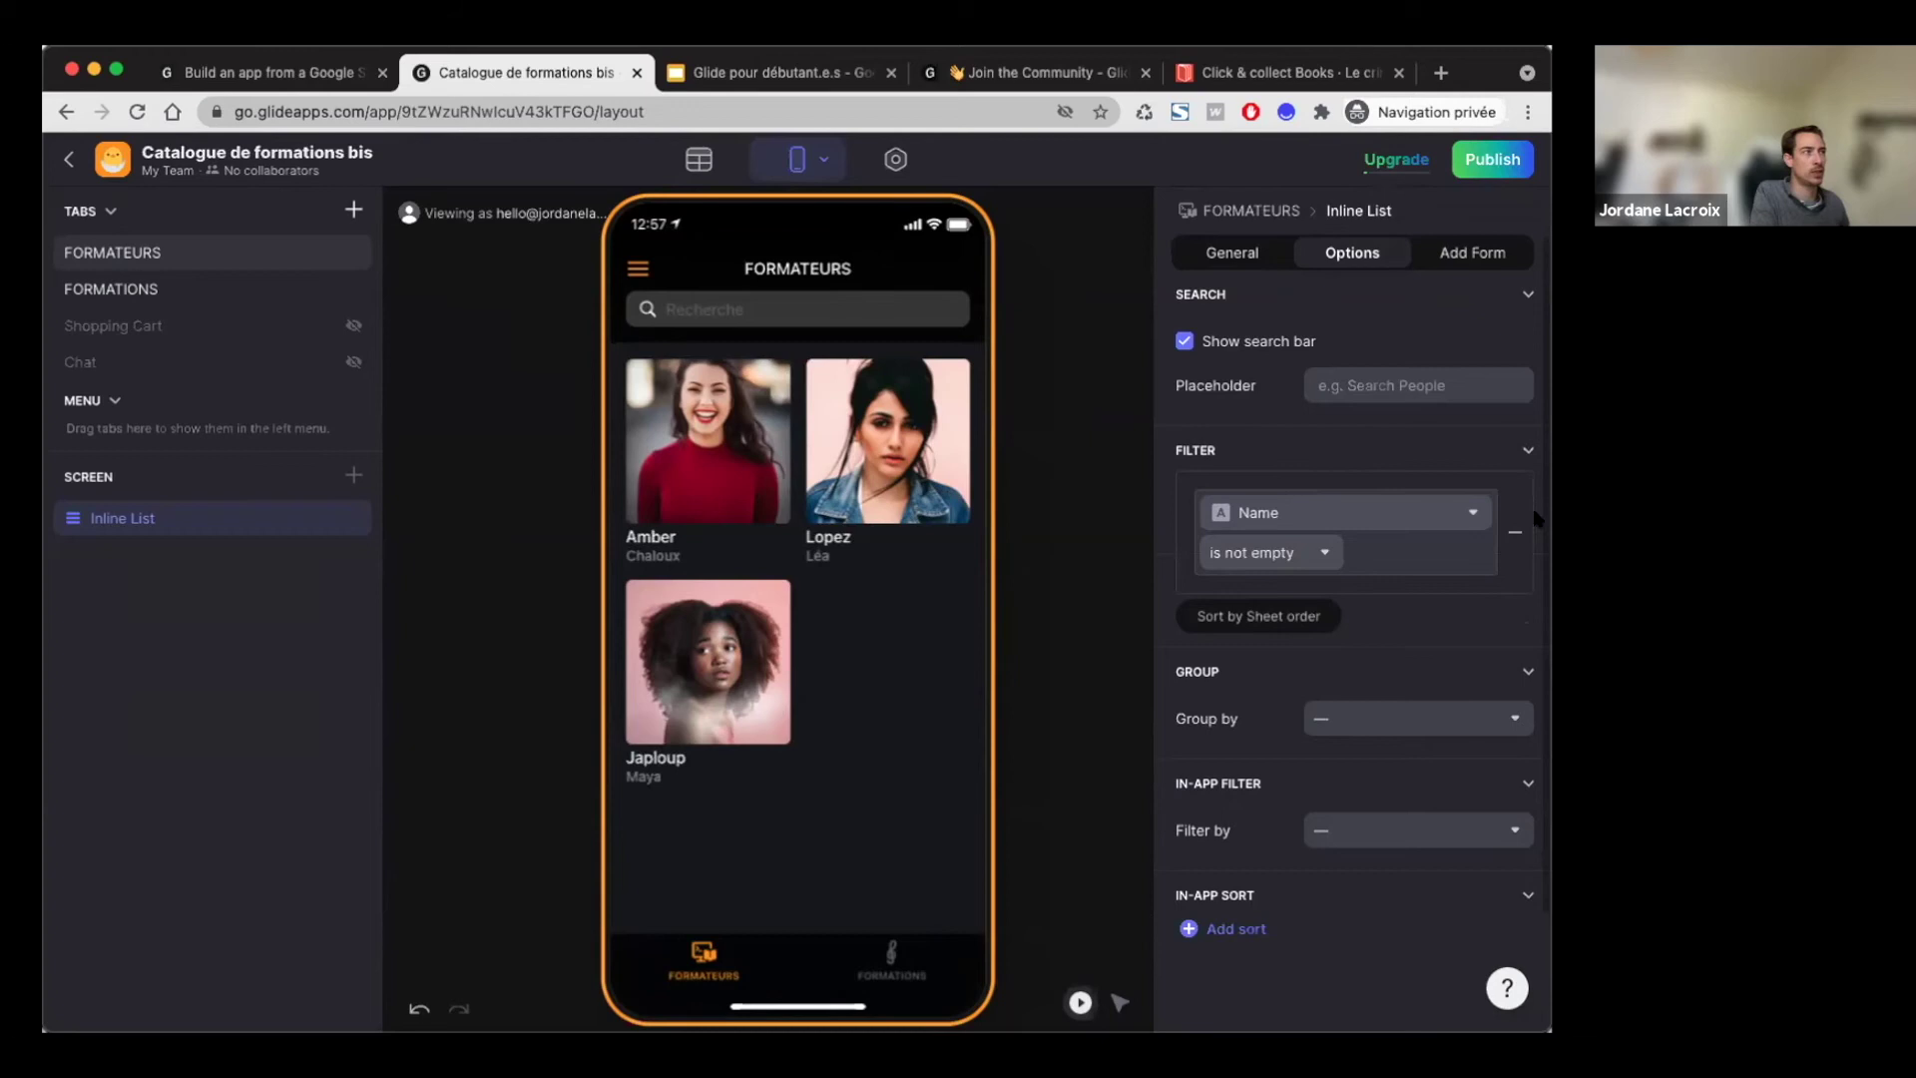
pyautogui.click(1516, 536)
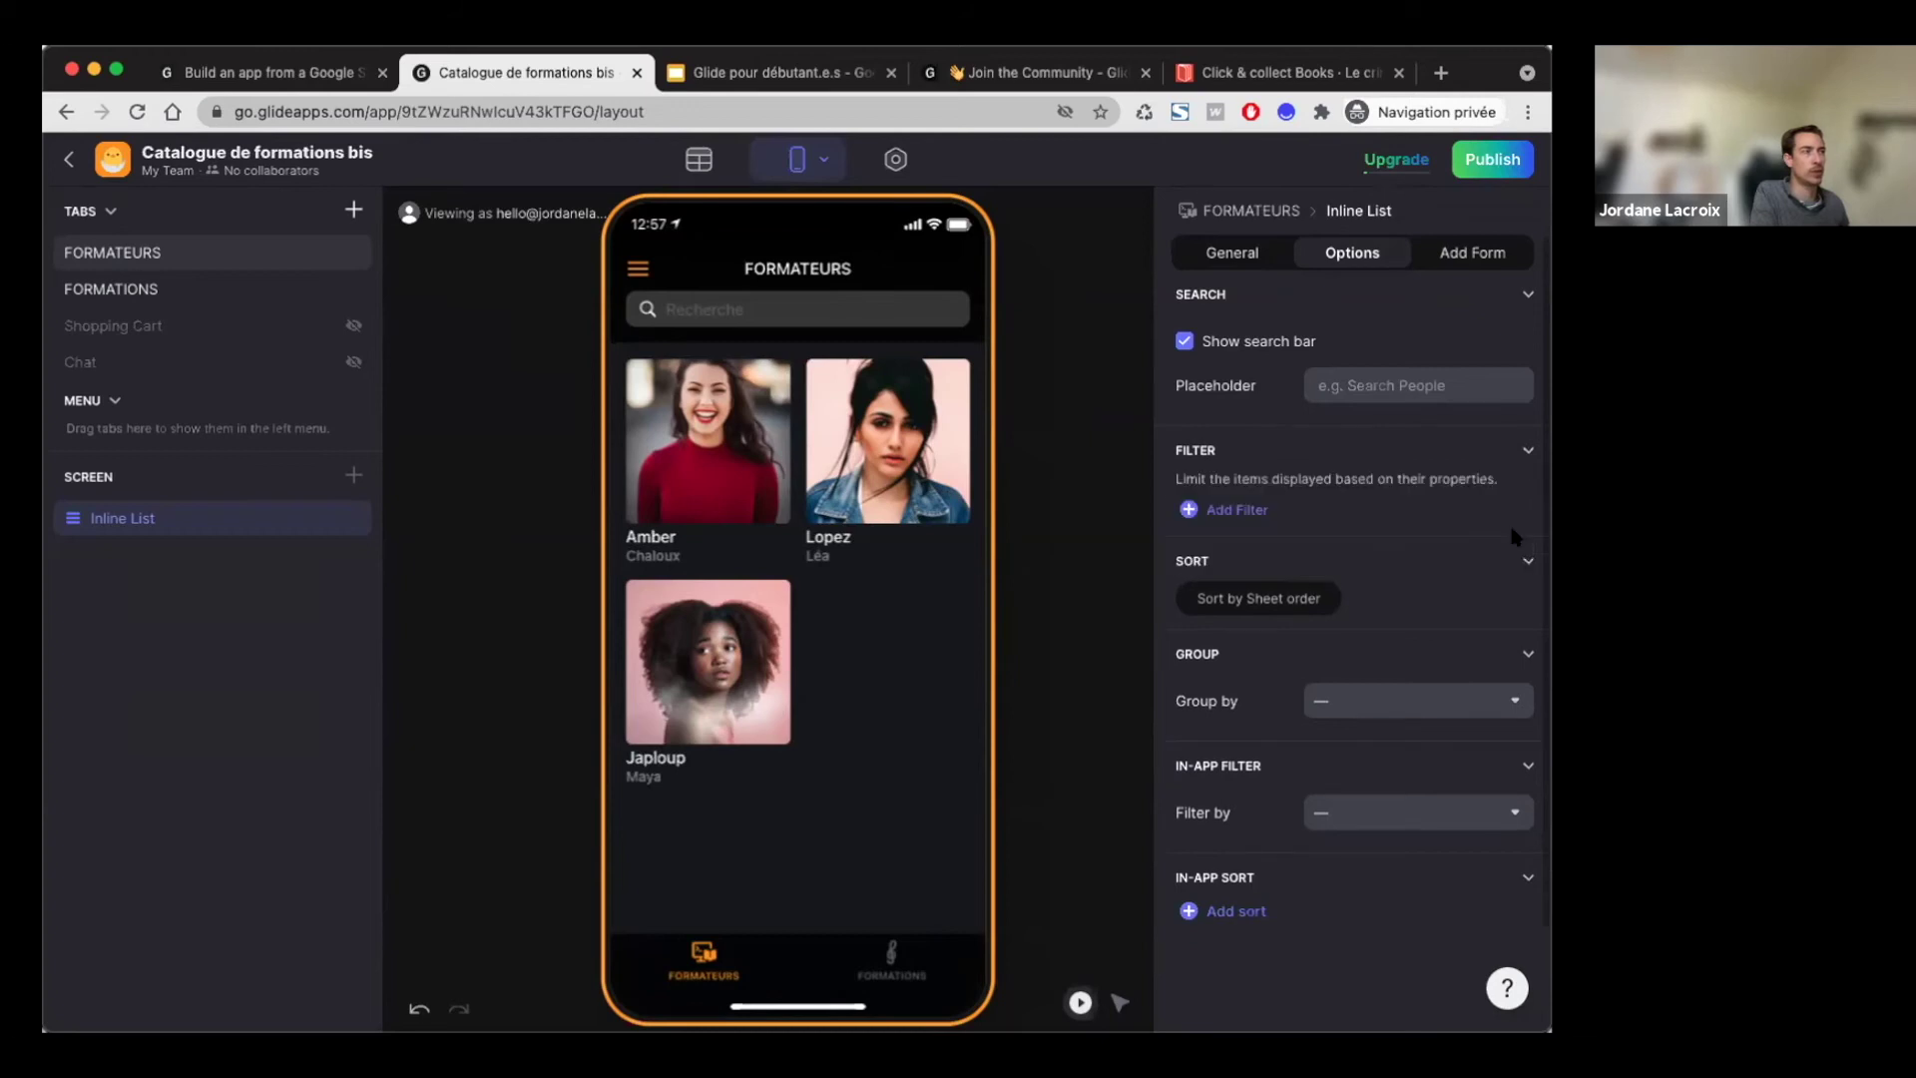
# Step: Examine the sort choices available for the trainers' list, keep Sheet Order, and collapse the sort settings
pyautogui.click(1226, 599)
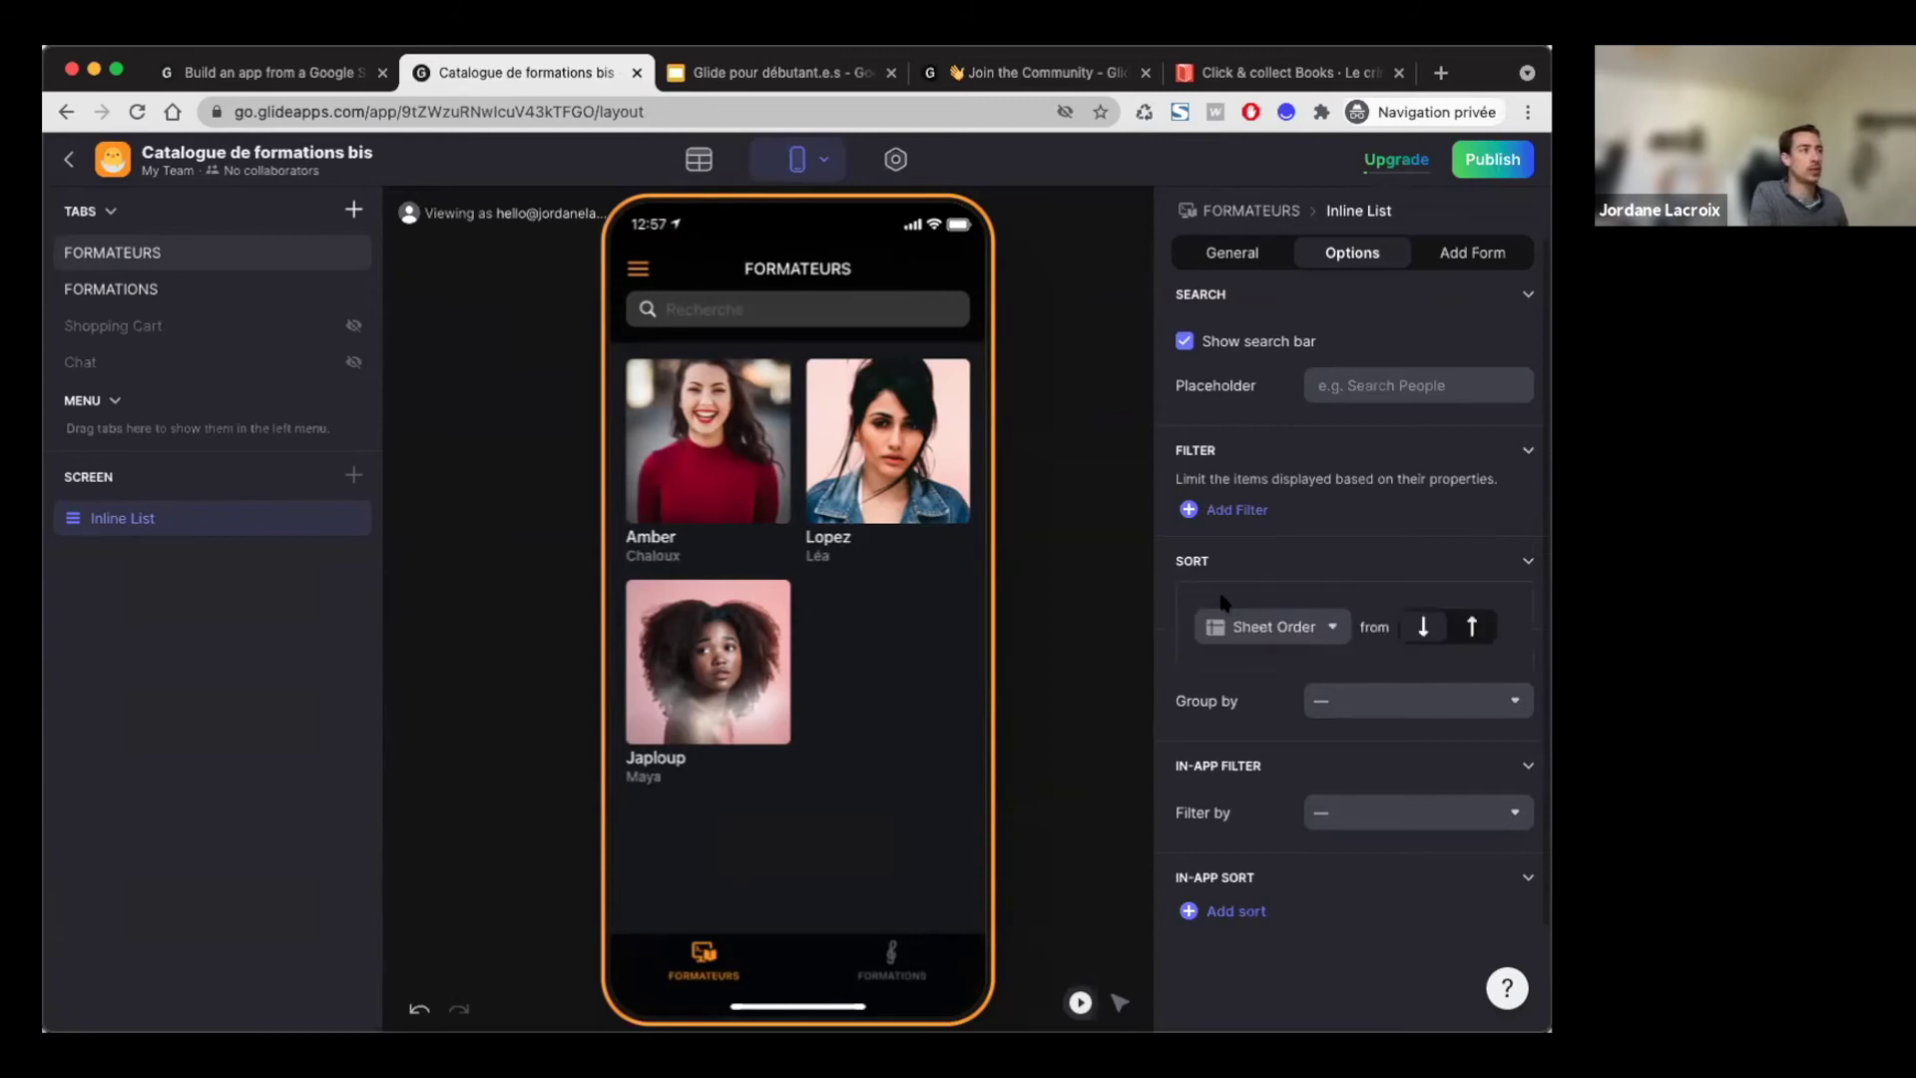
pyautogui.click(1297, 631)
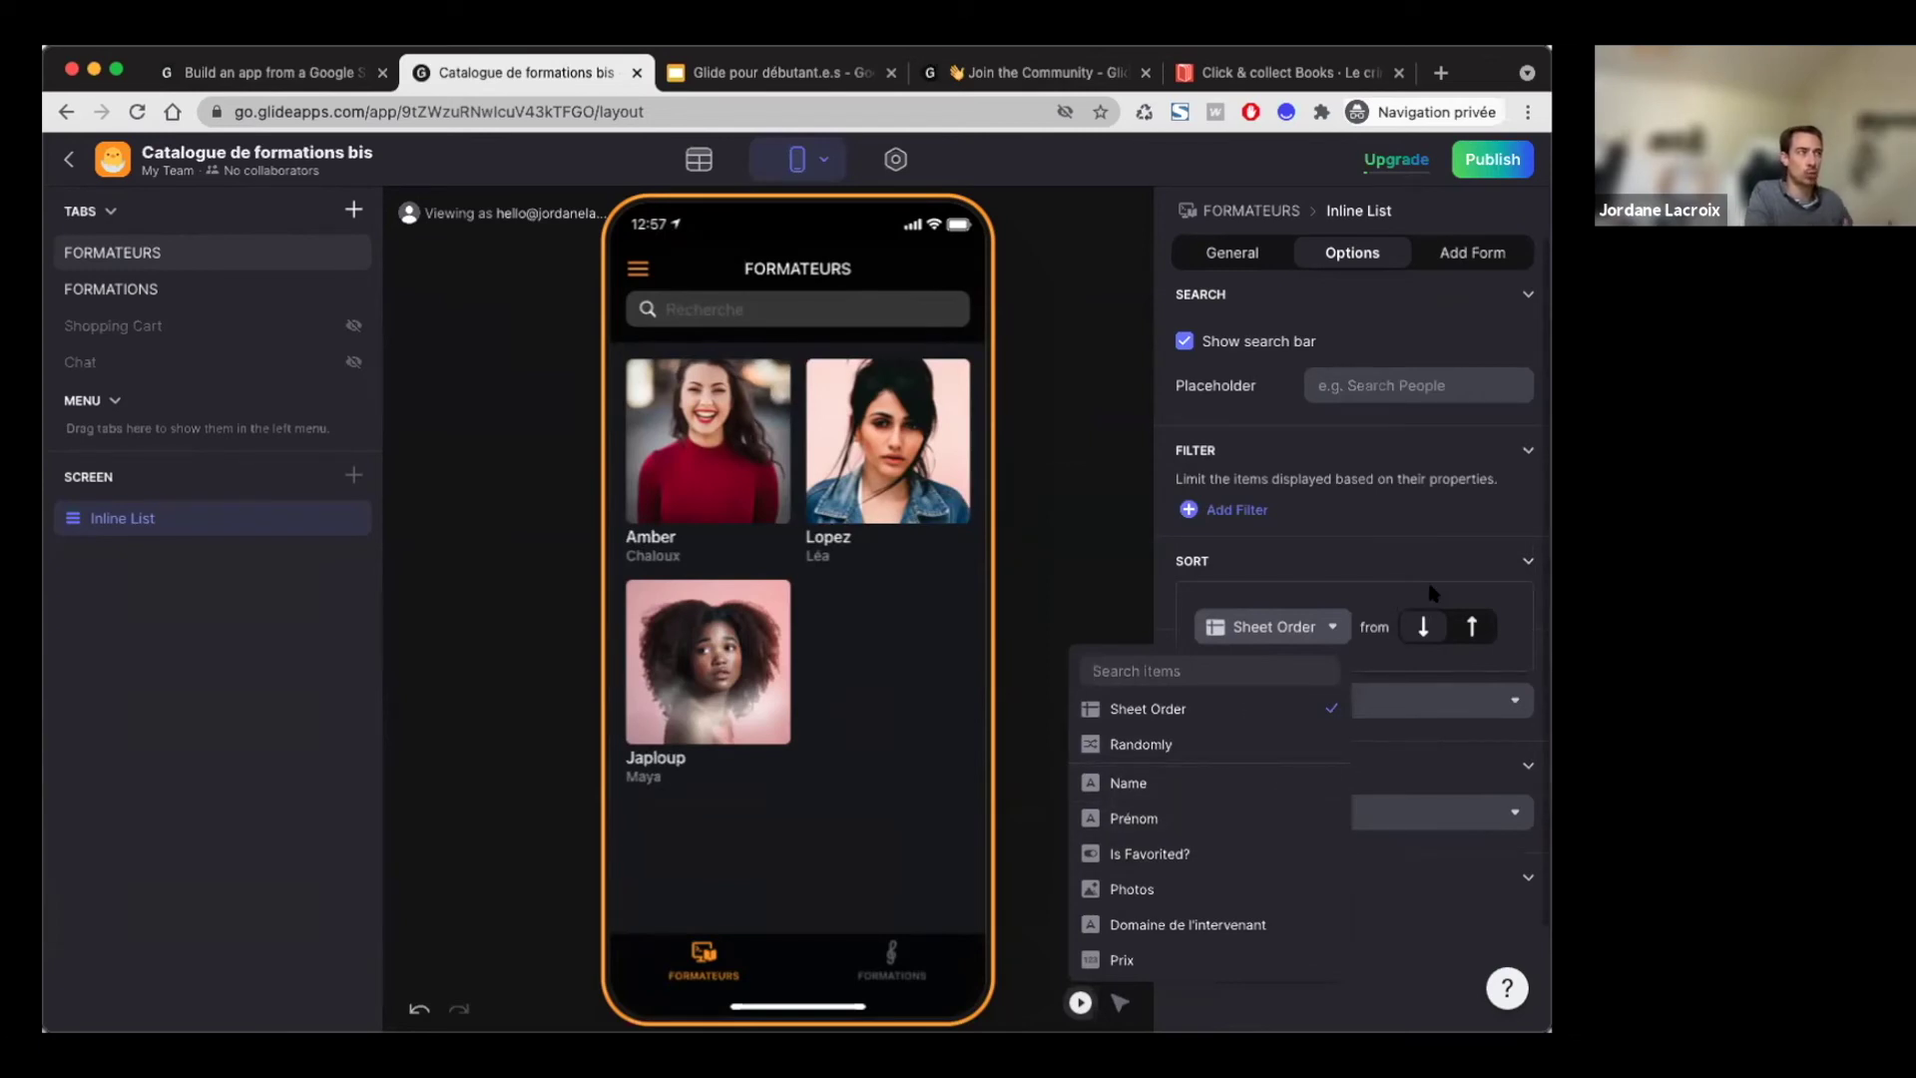
pyautogui.click(1474, 562)
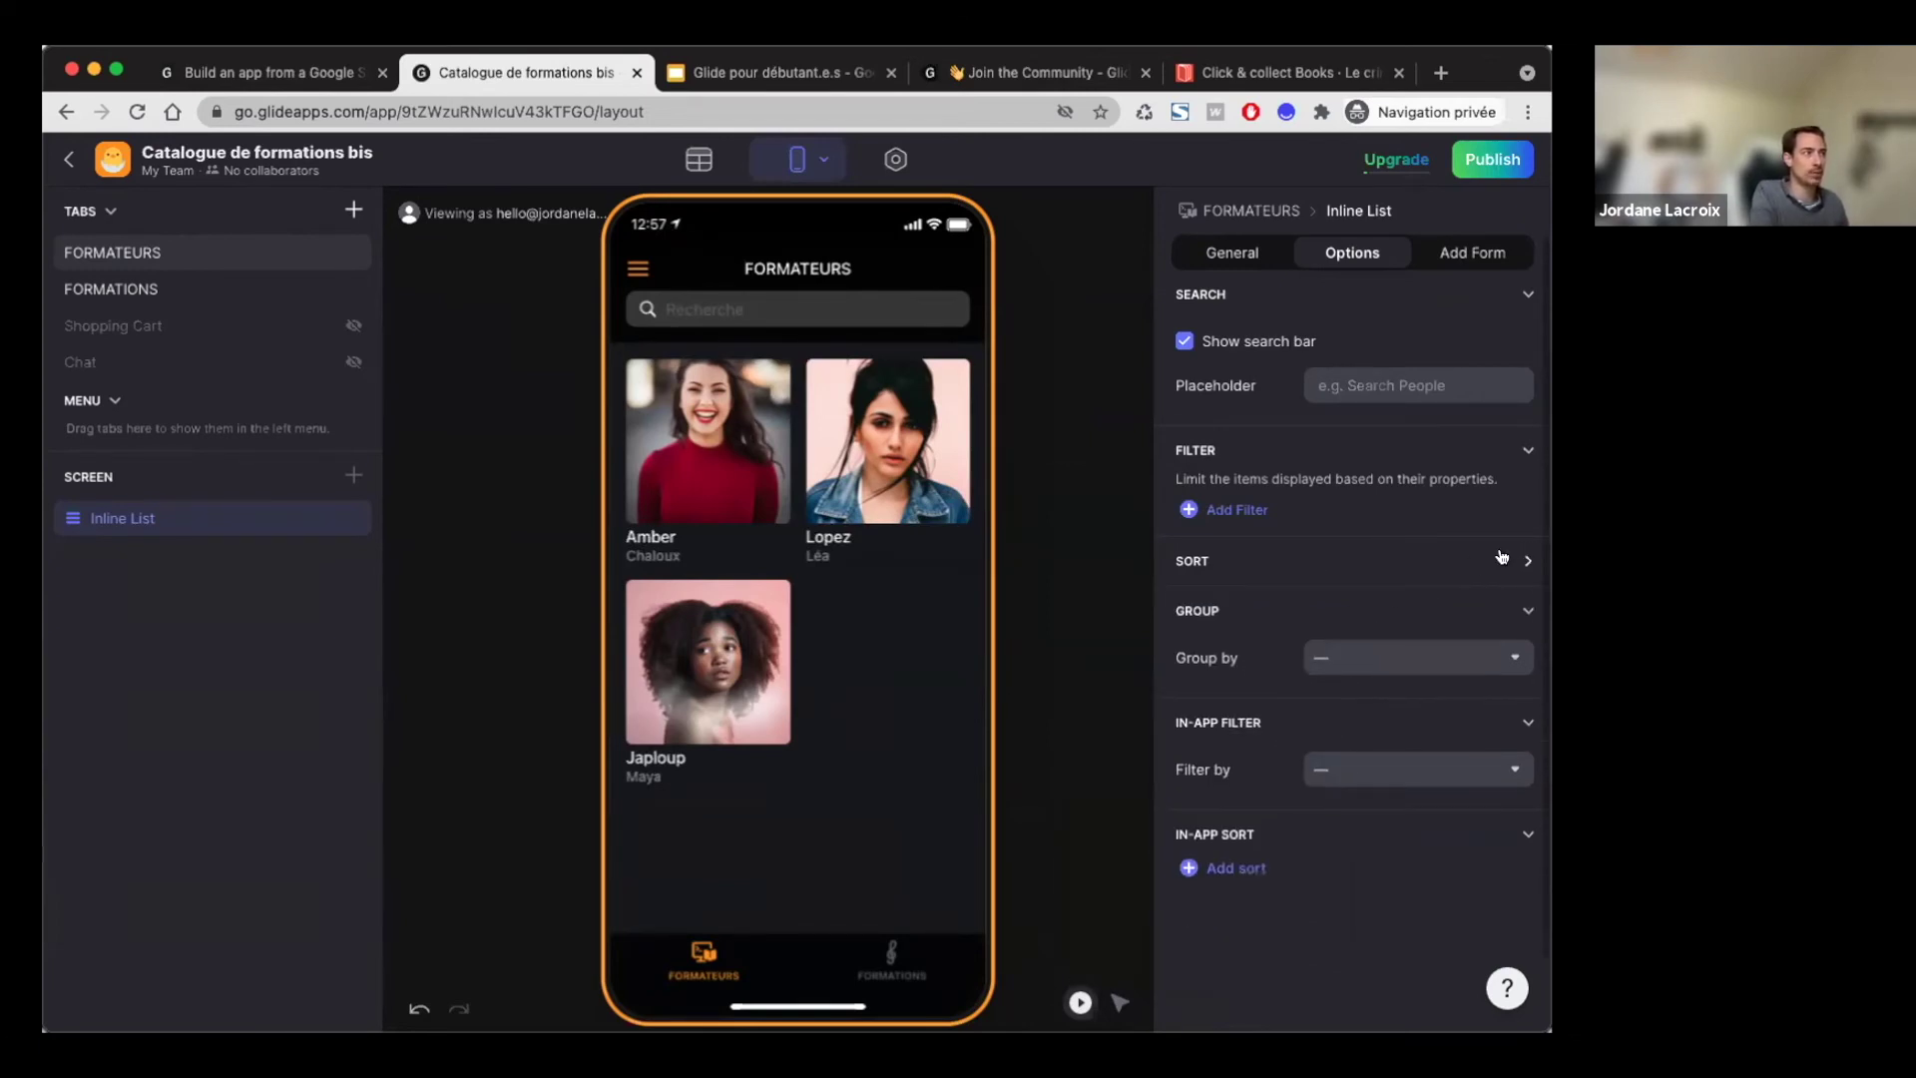
# Step: Check the FORMATIONS tab's general settings and the Users data table it uses as source, and return to the layout
pyautogui.click(168, 288)
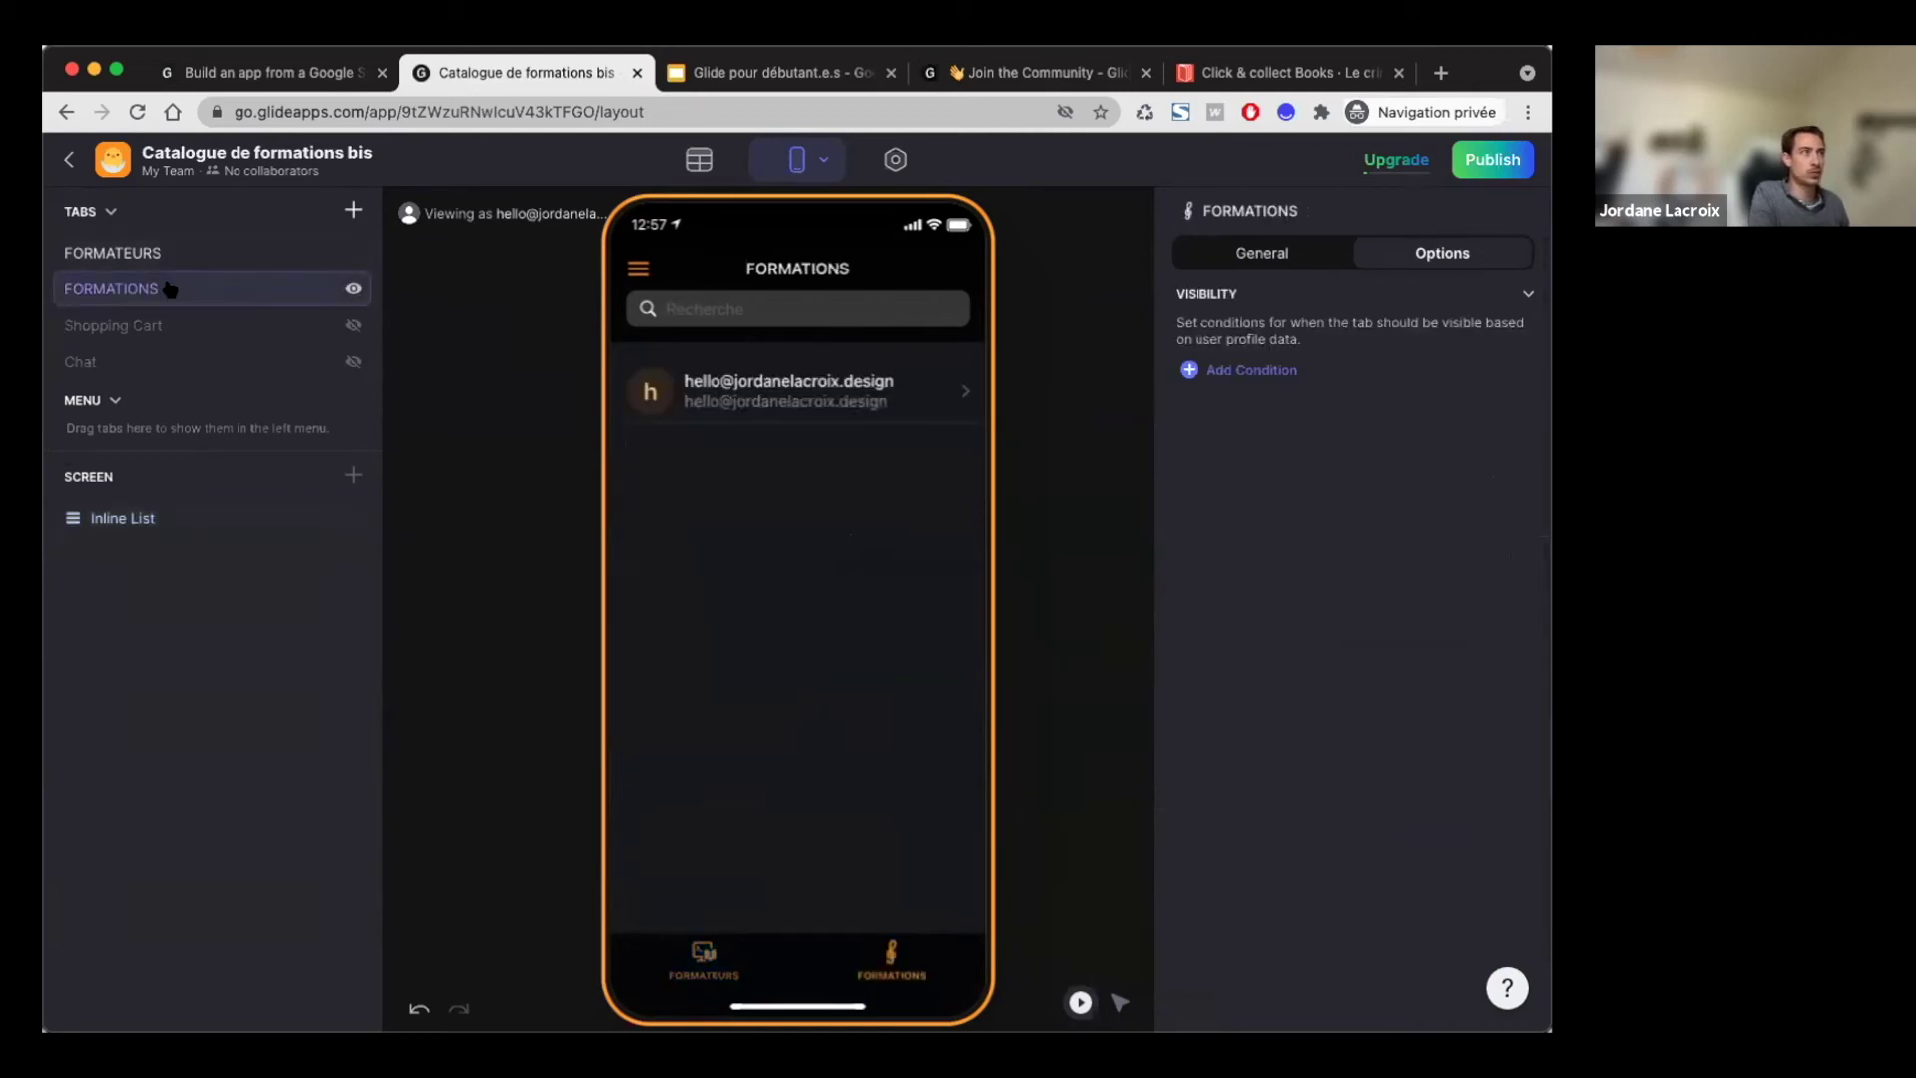
pyautogui.click(1335, 263)
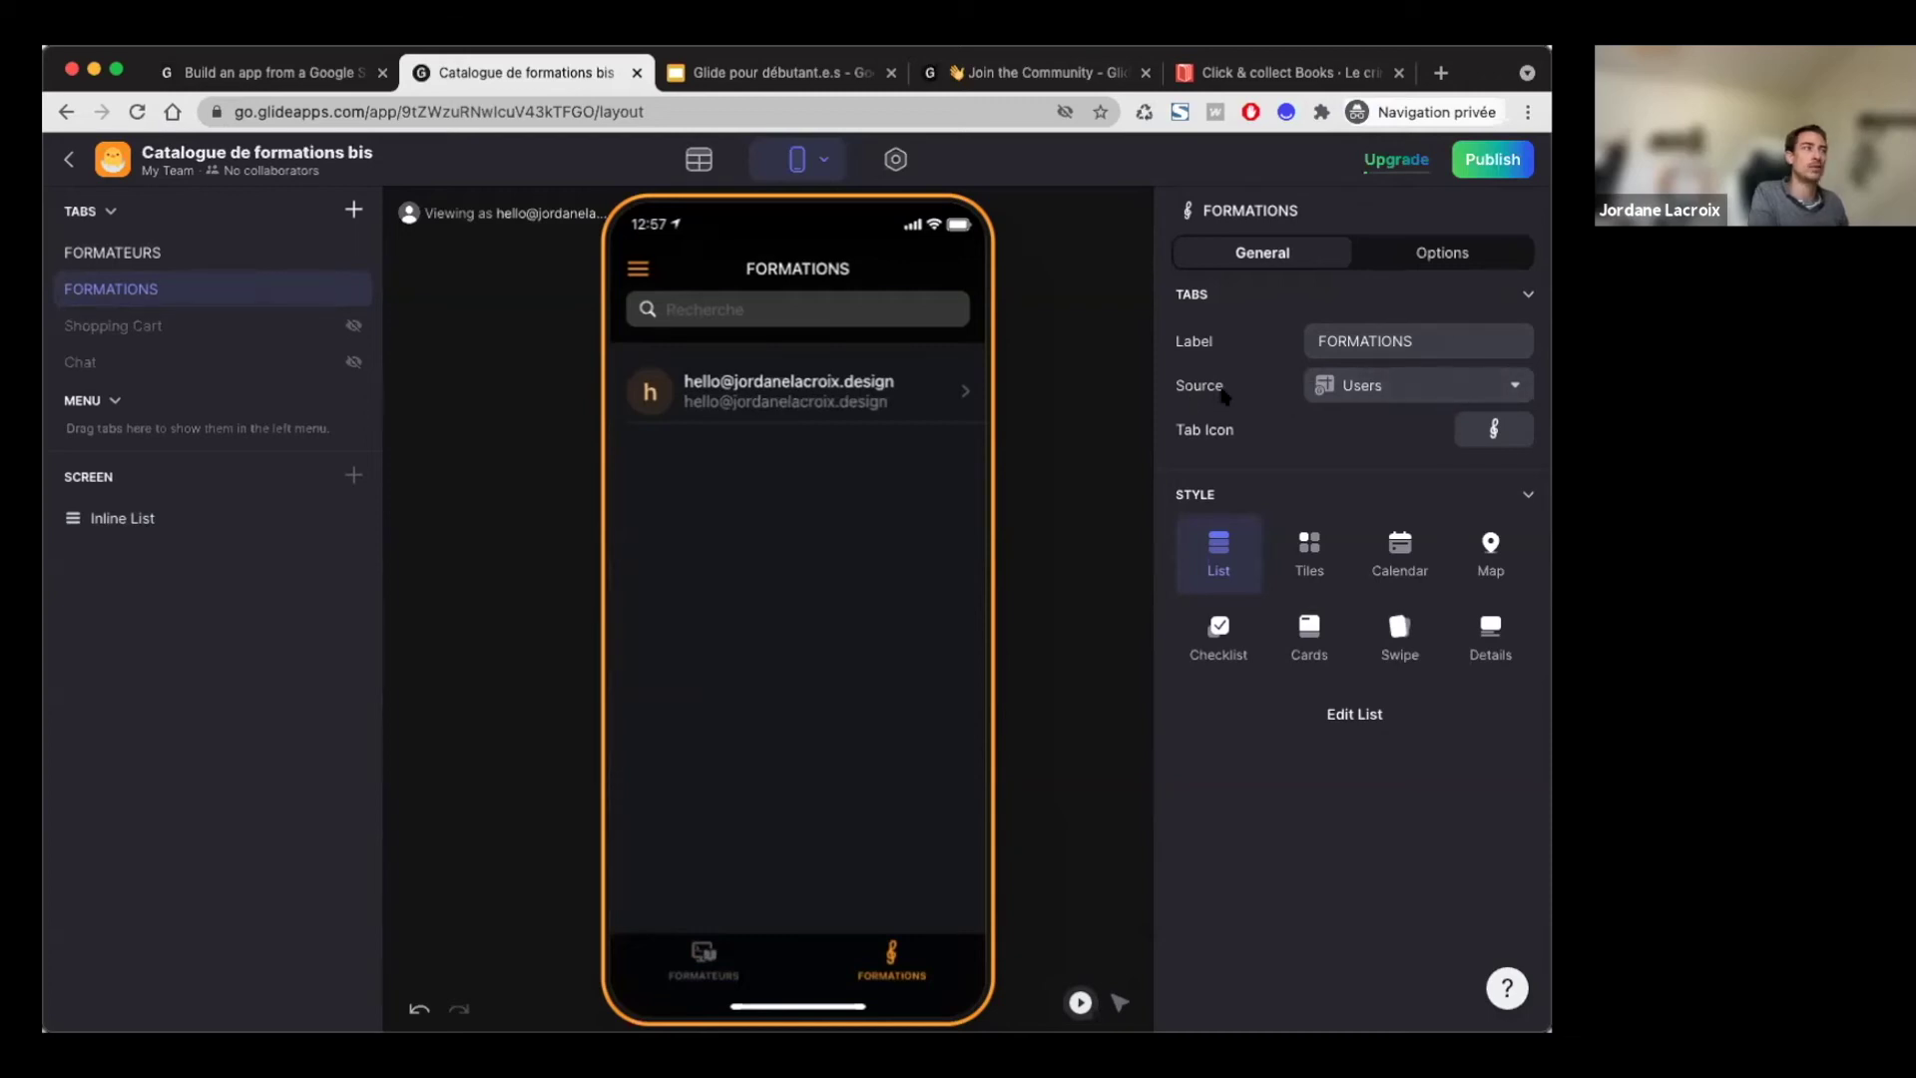
pyautogui.click(700, 160)
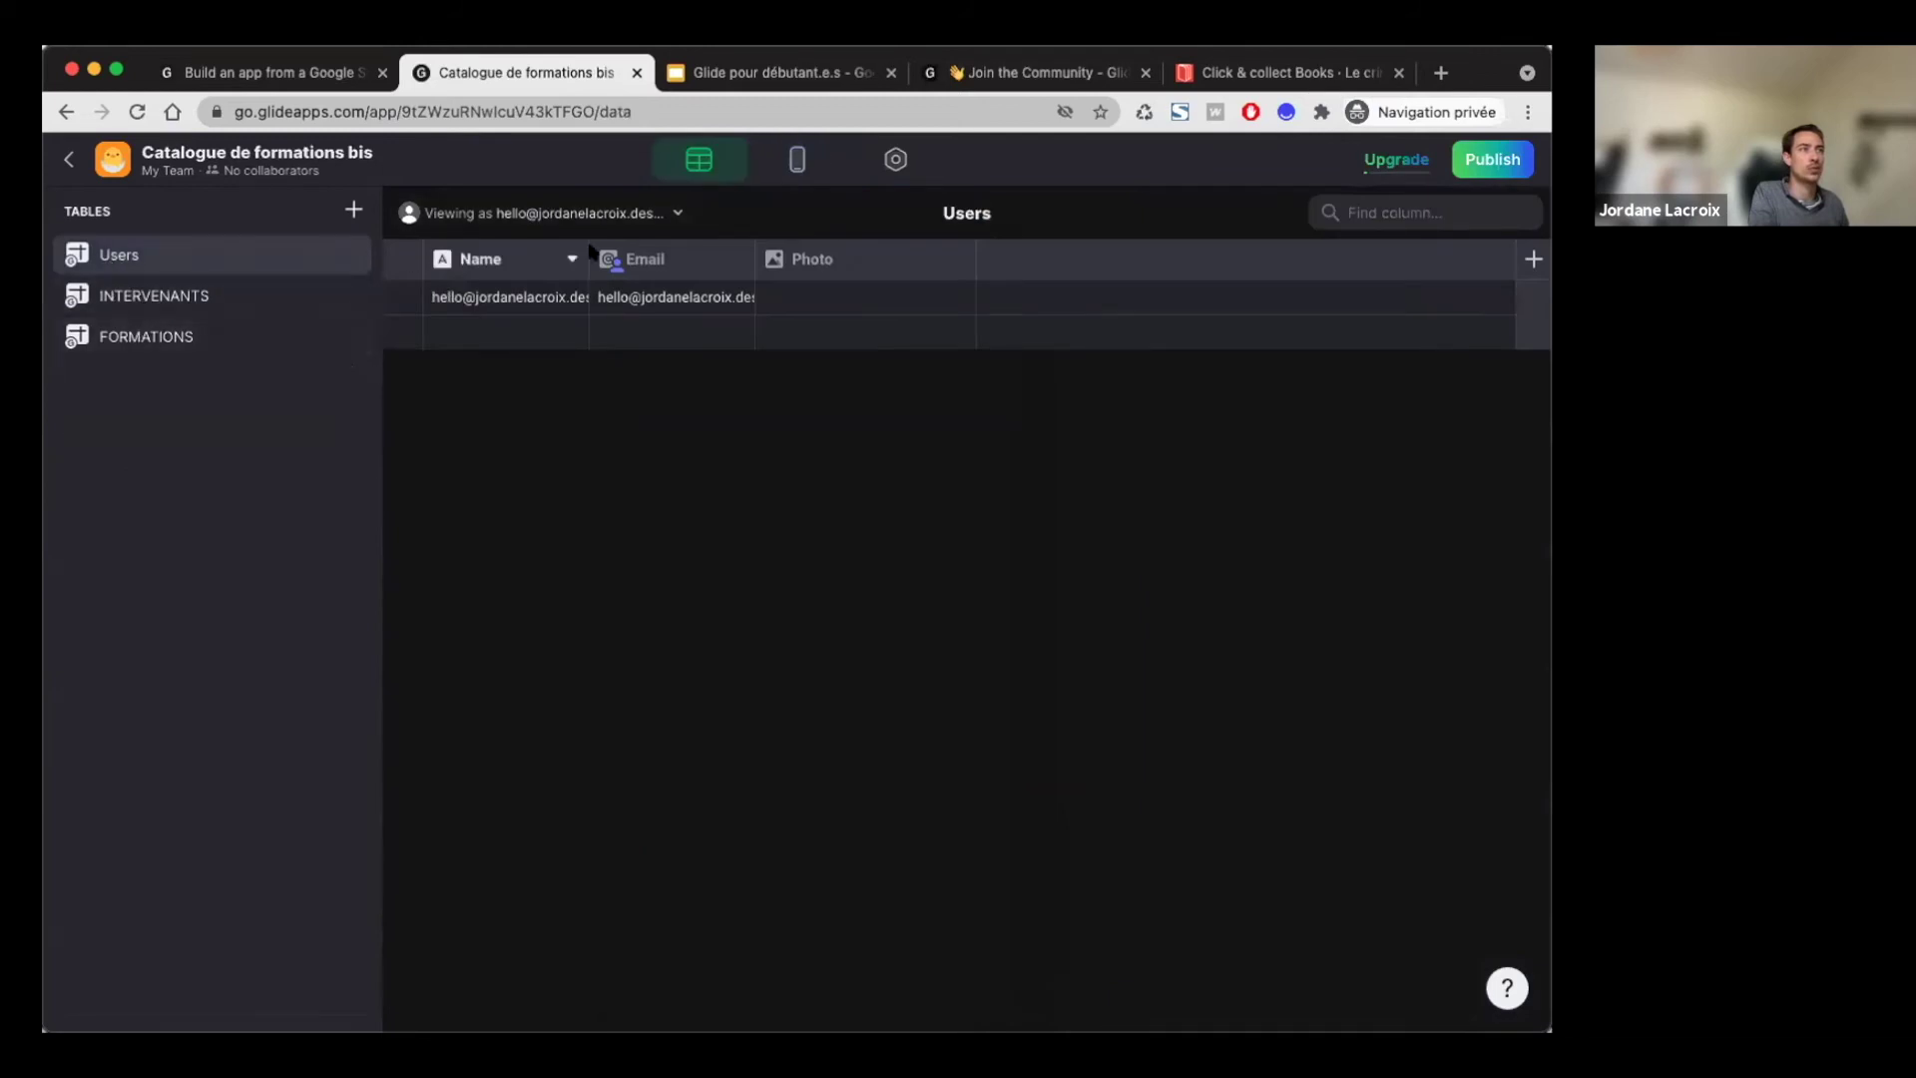
pyautogui.click(797, 162)
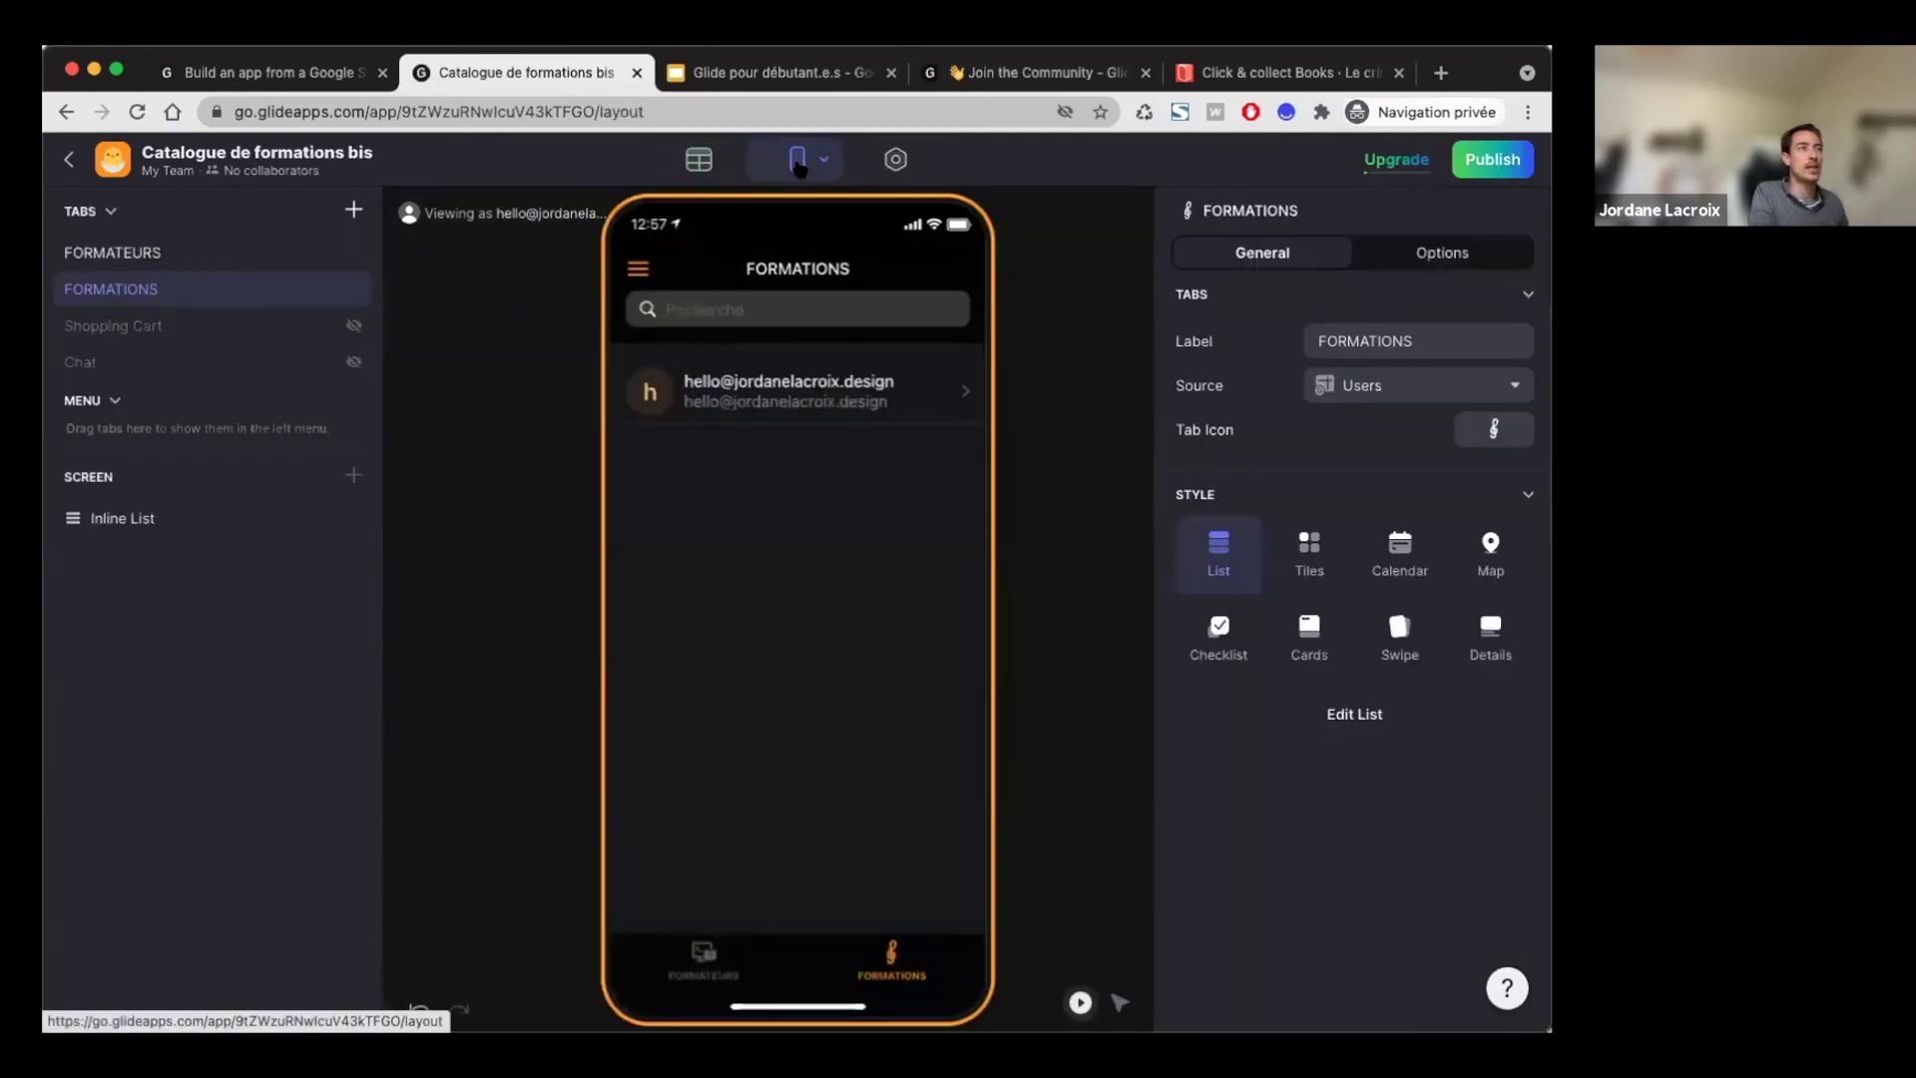
# Step: Try the FORMATIONS table as the FORMATEURS tab's source, and switch the source back to INTERVENANTS
pyautogui.click(115, 256)
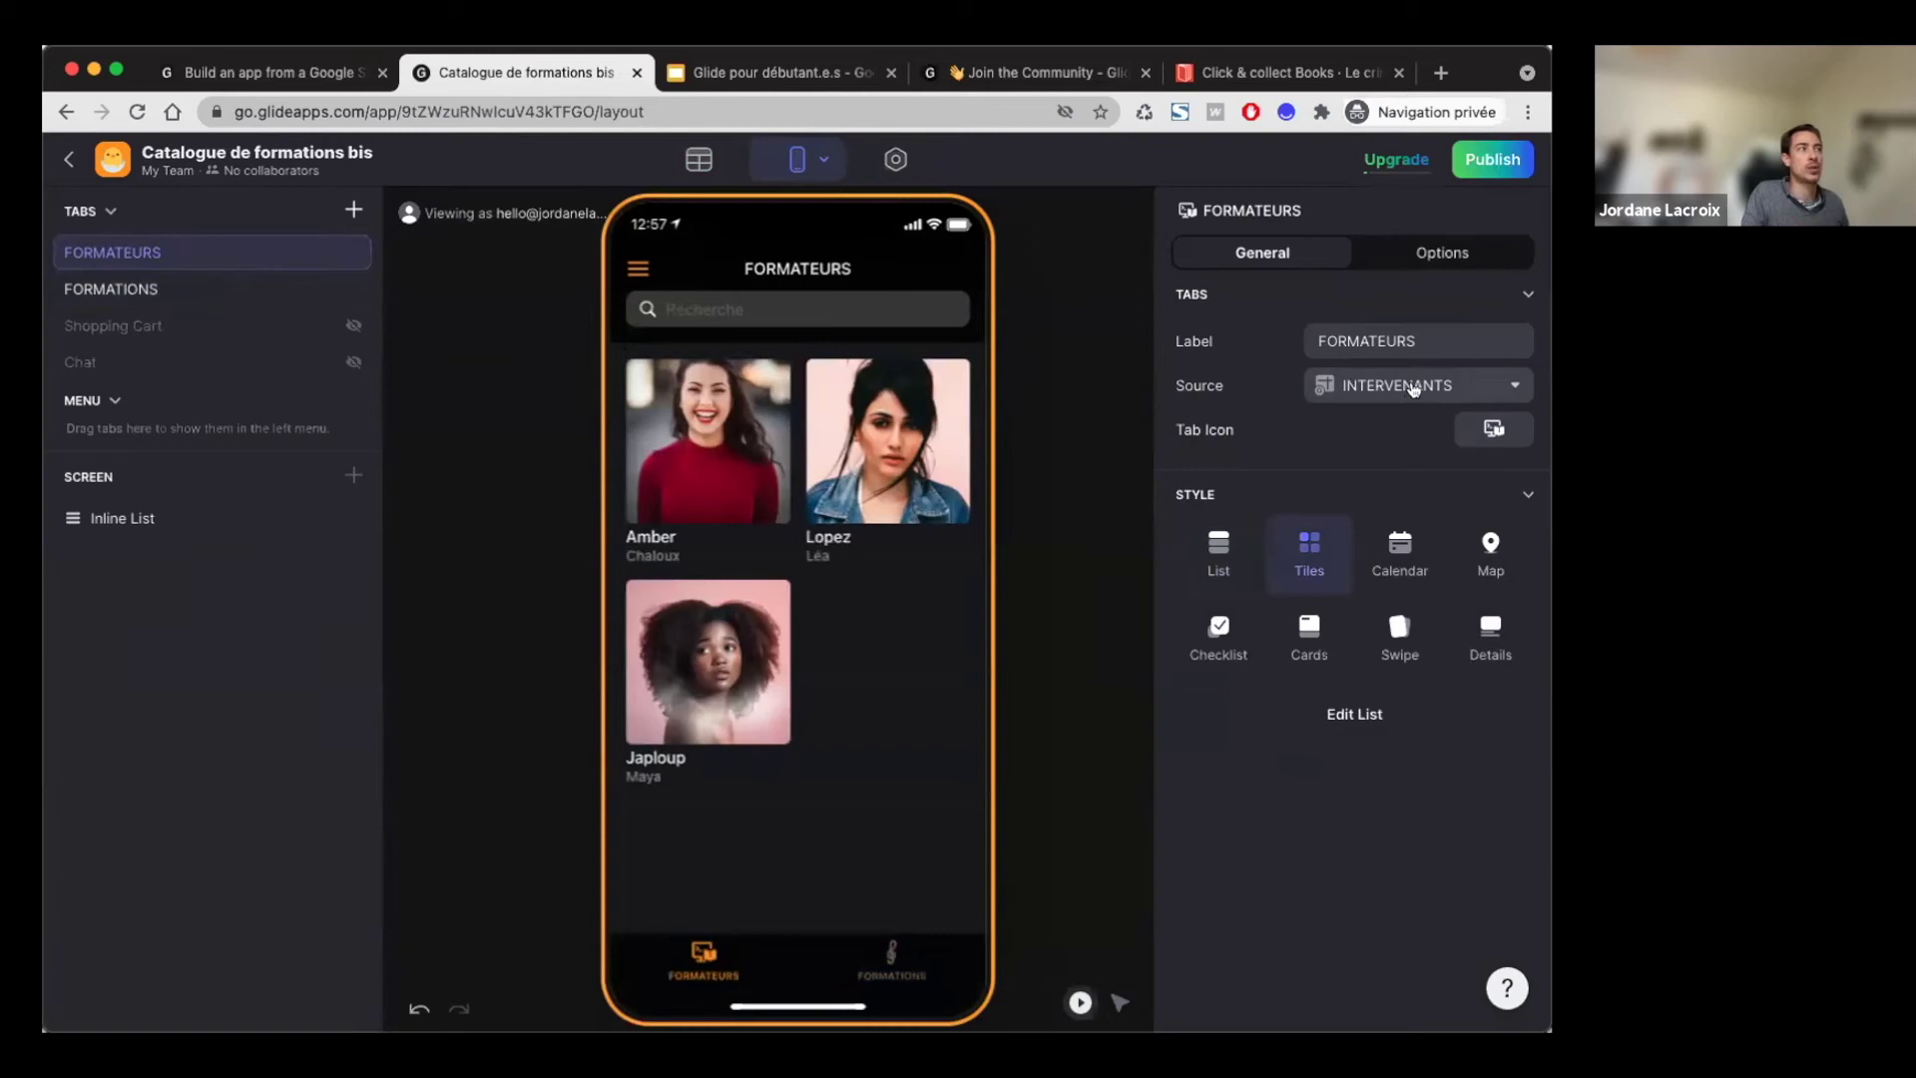
pyautogui.click(1411, 389)
pyautogui.click(1353, 494)
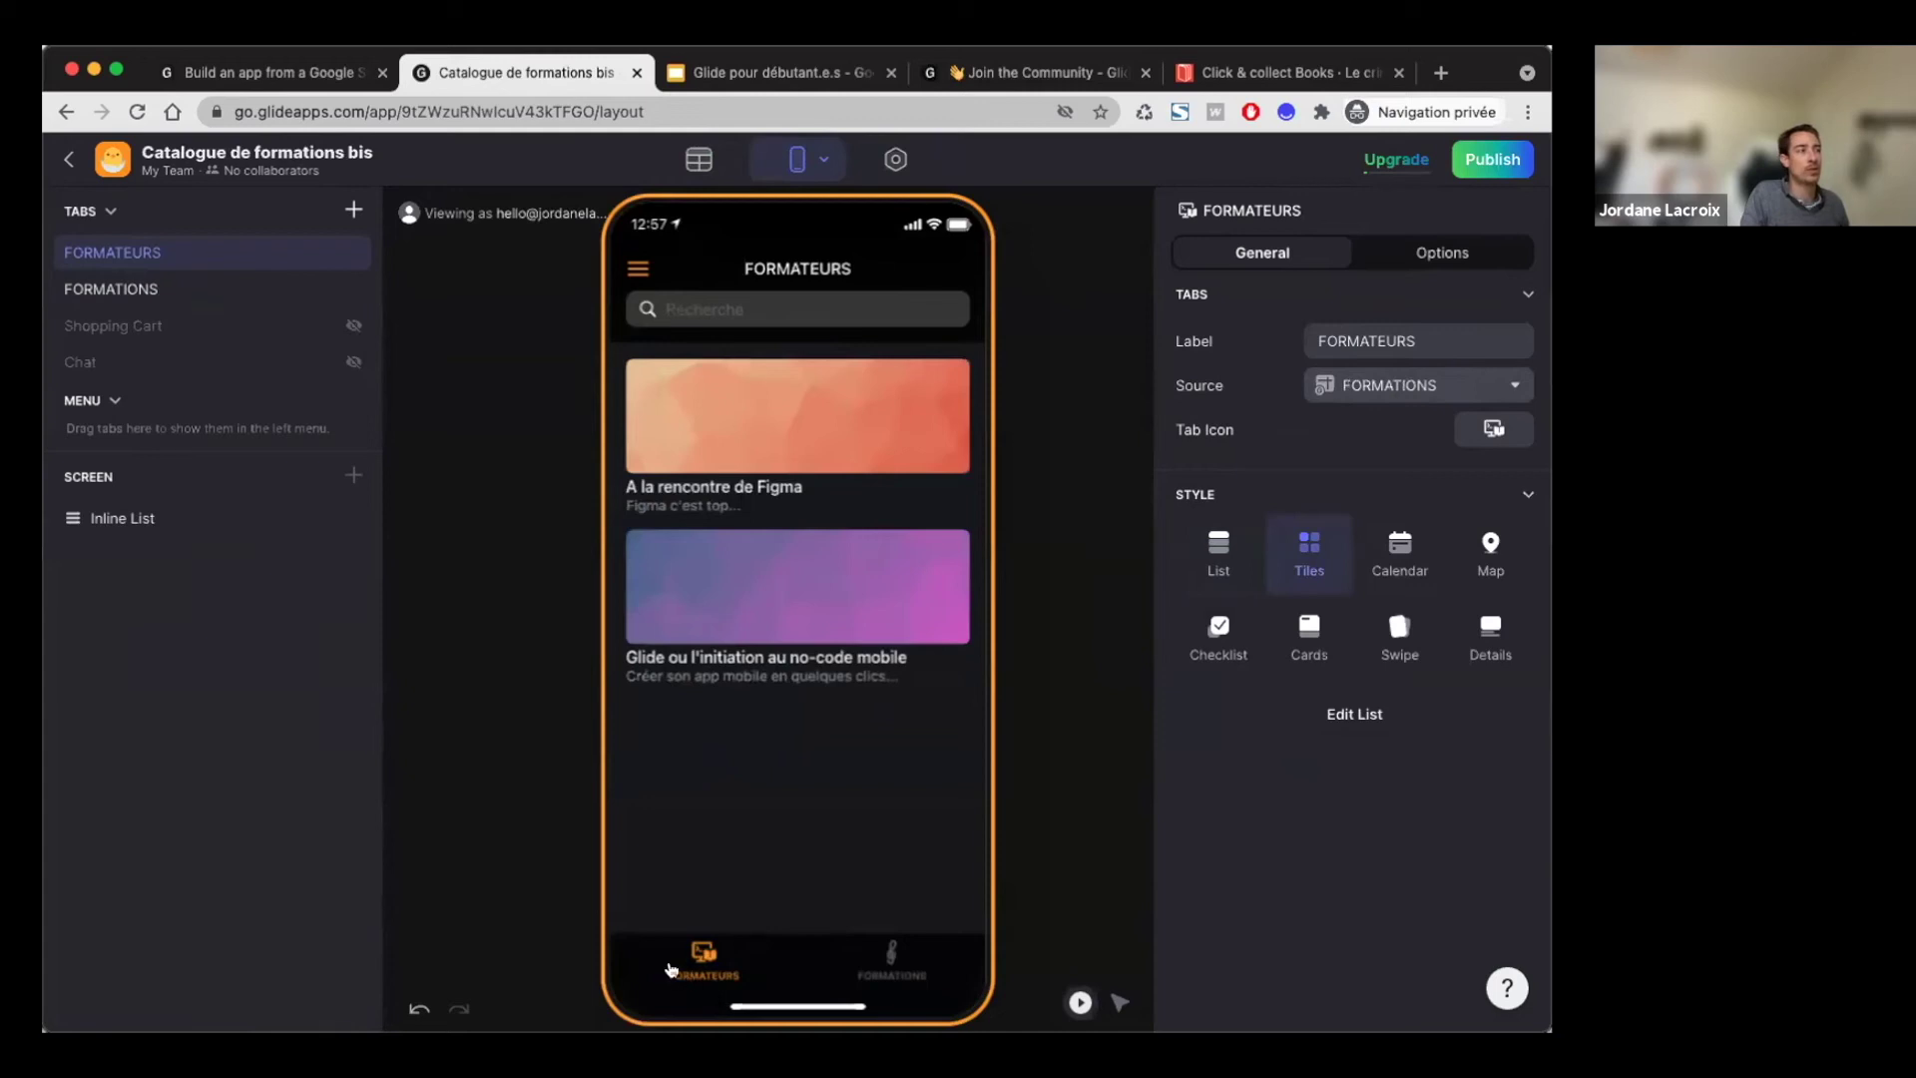
pyautogui.click(1379, 386)
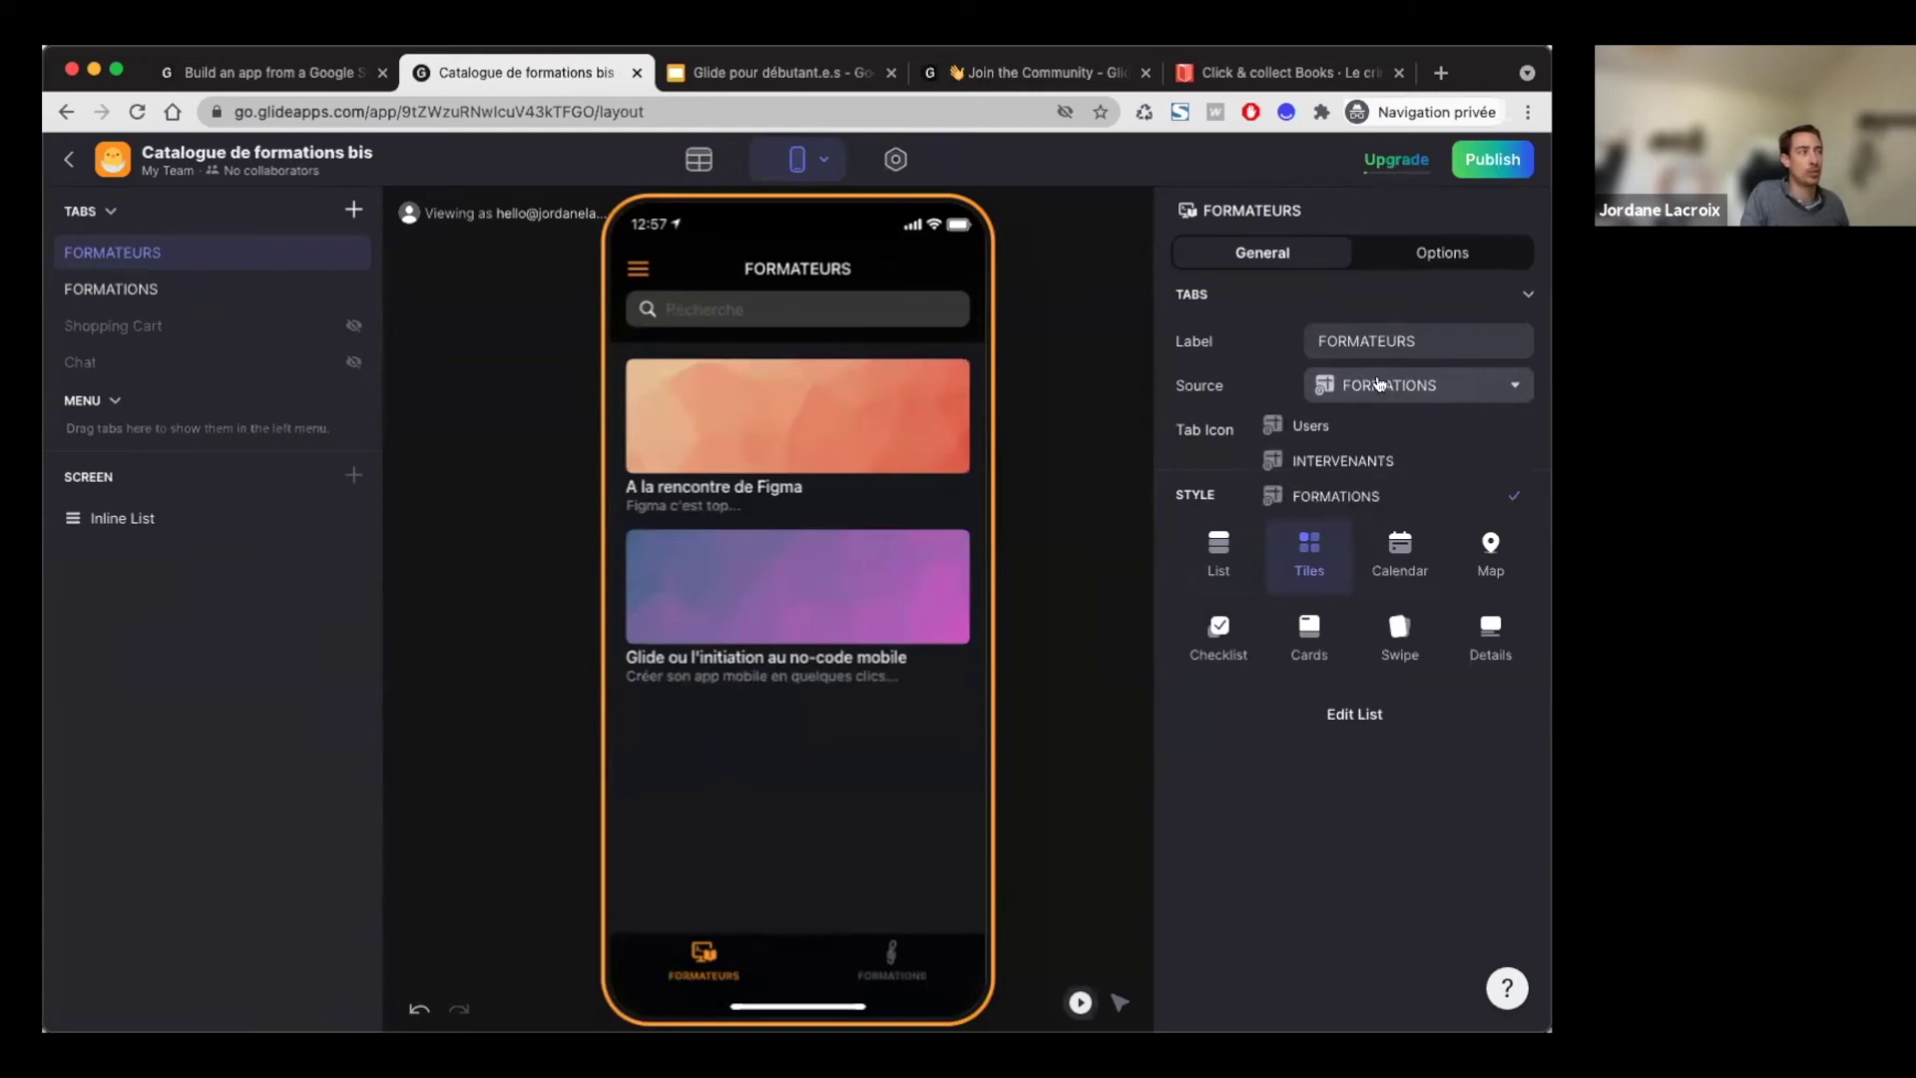
pyautogui.click(1332, 458)
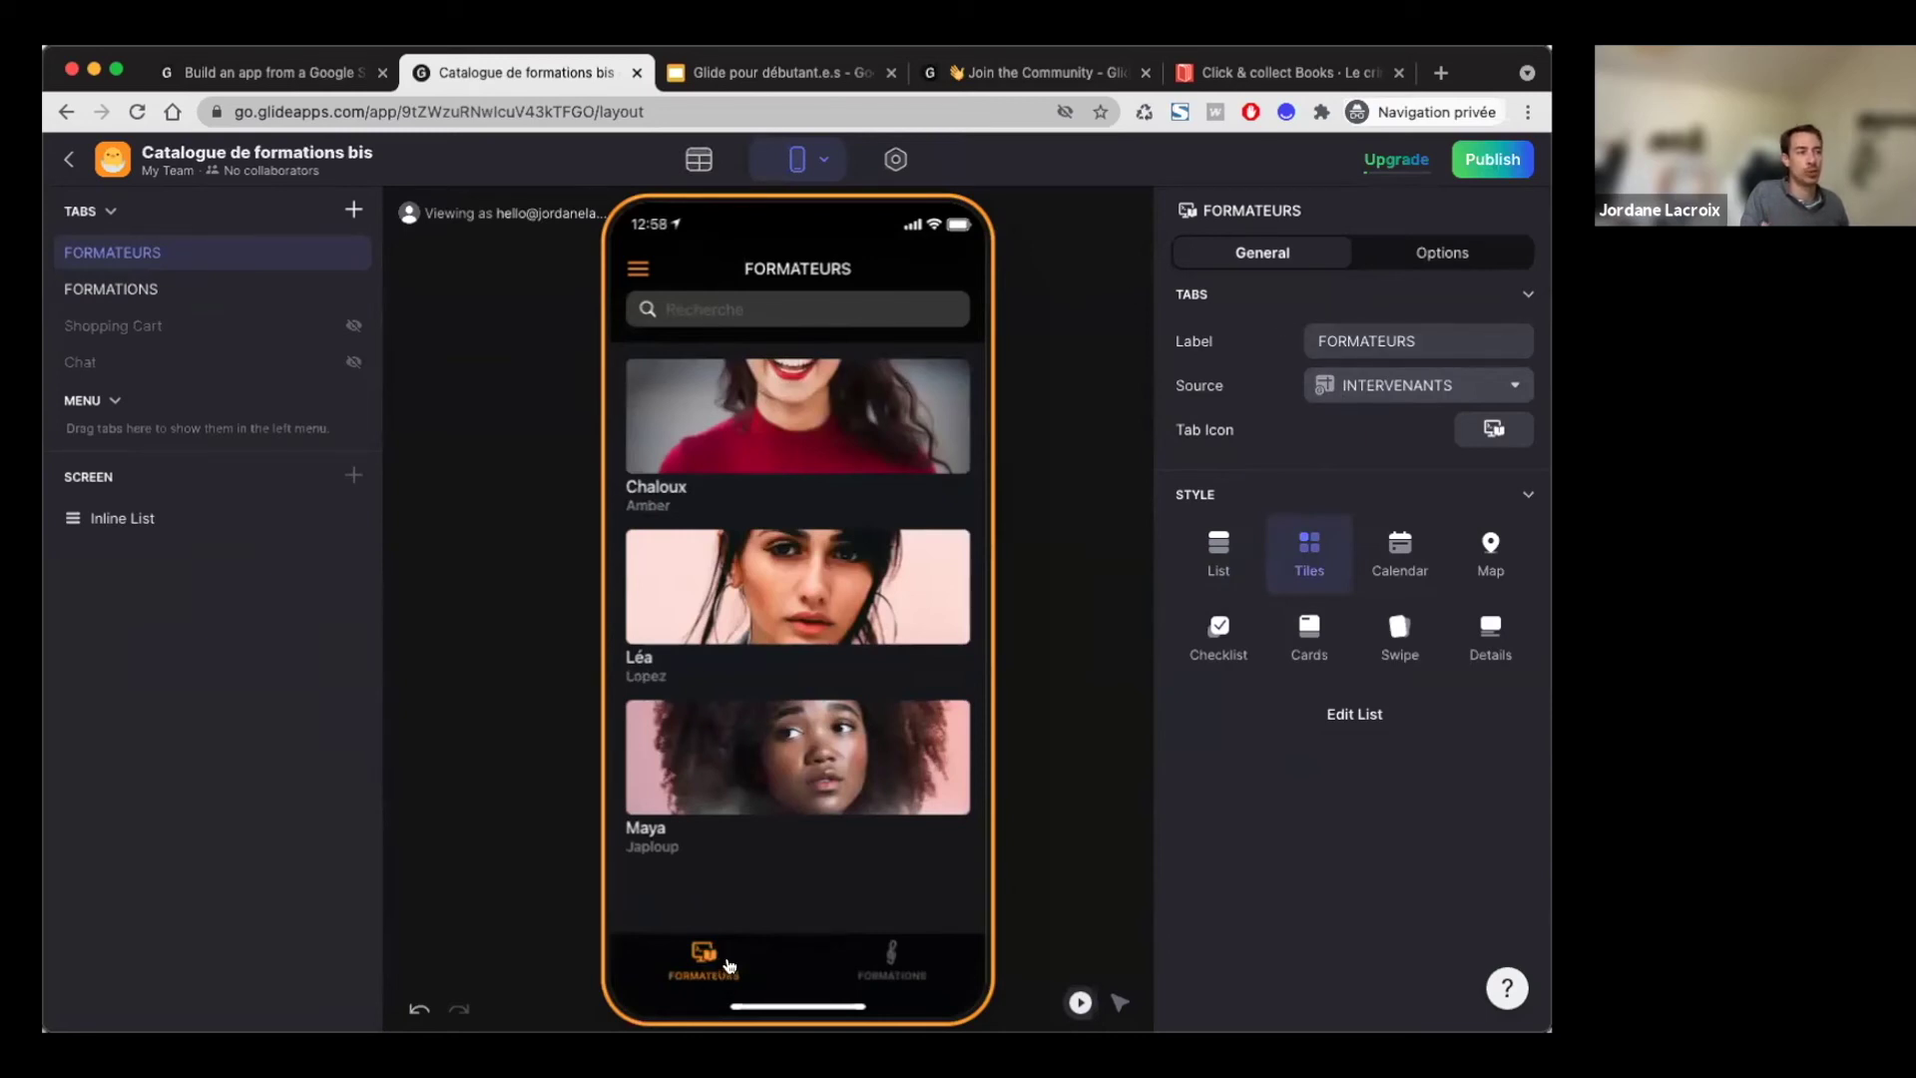
# Step: Set the FORMATIONS tab's source to the FORMATIONS table and its style to Tiles
pyautogui.click(169, 291)
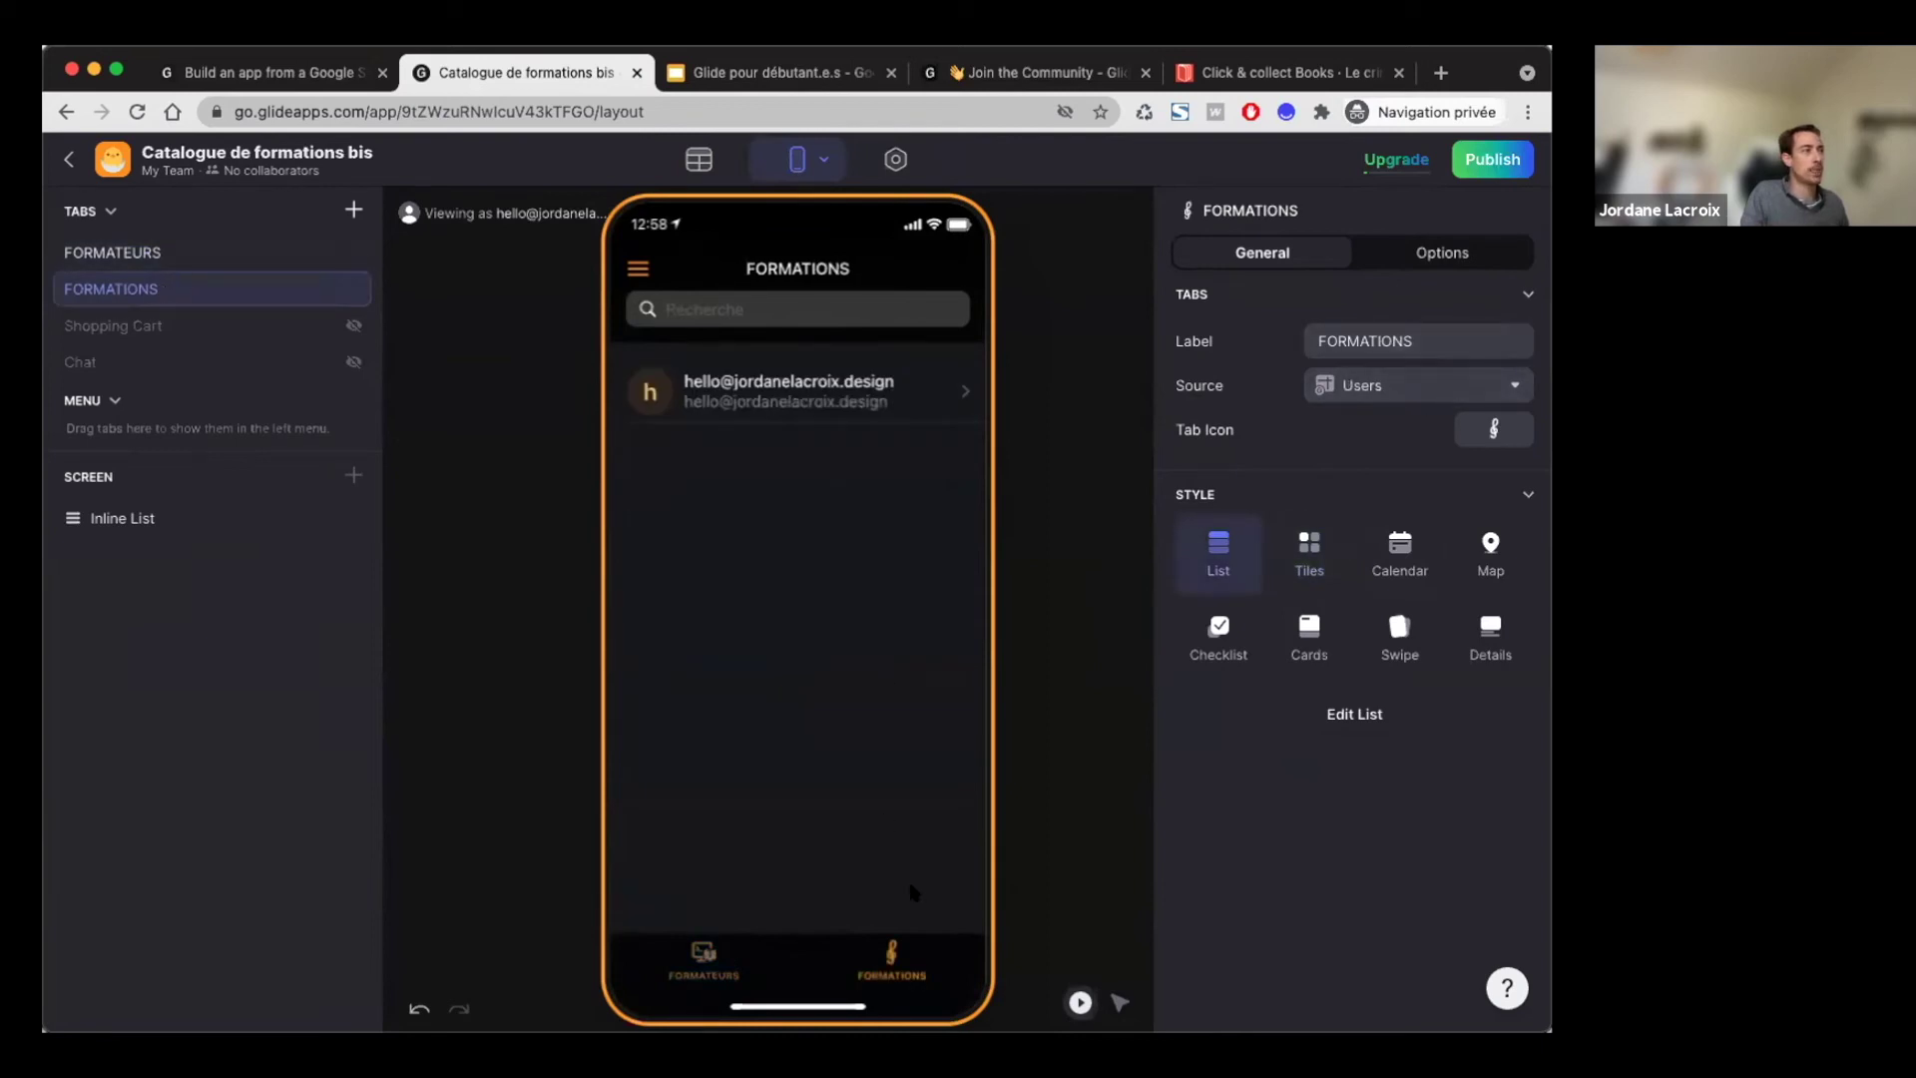
pyautogui.click(1379, 387)
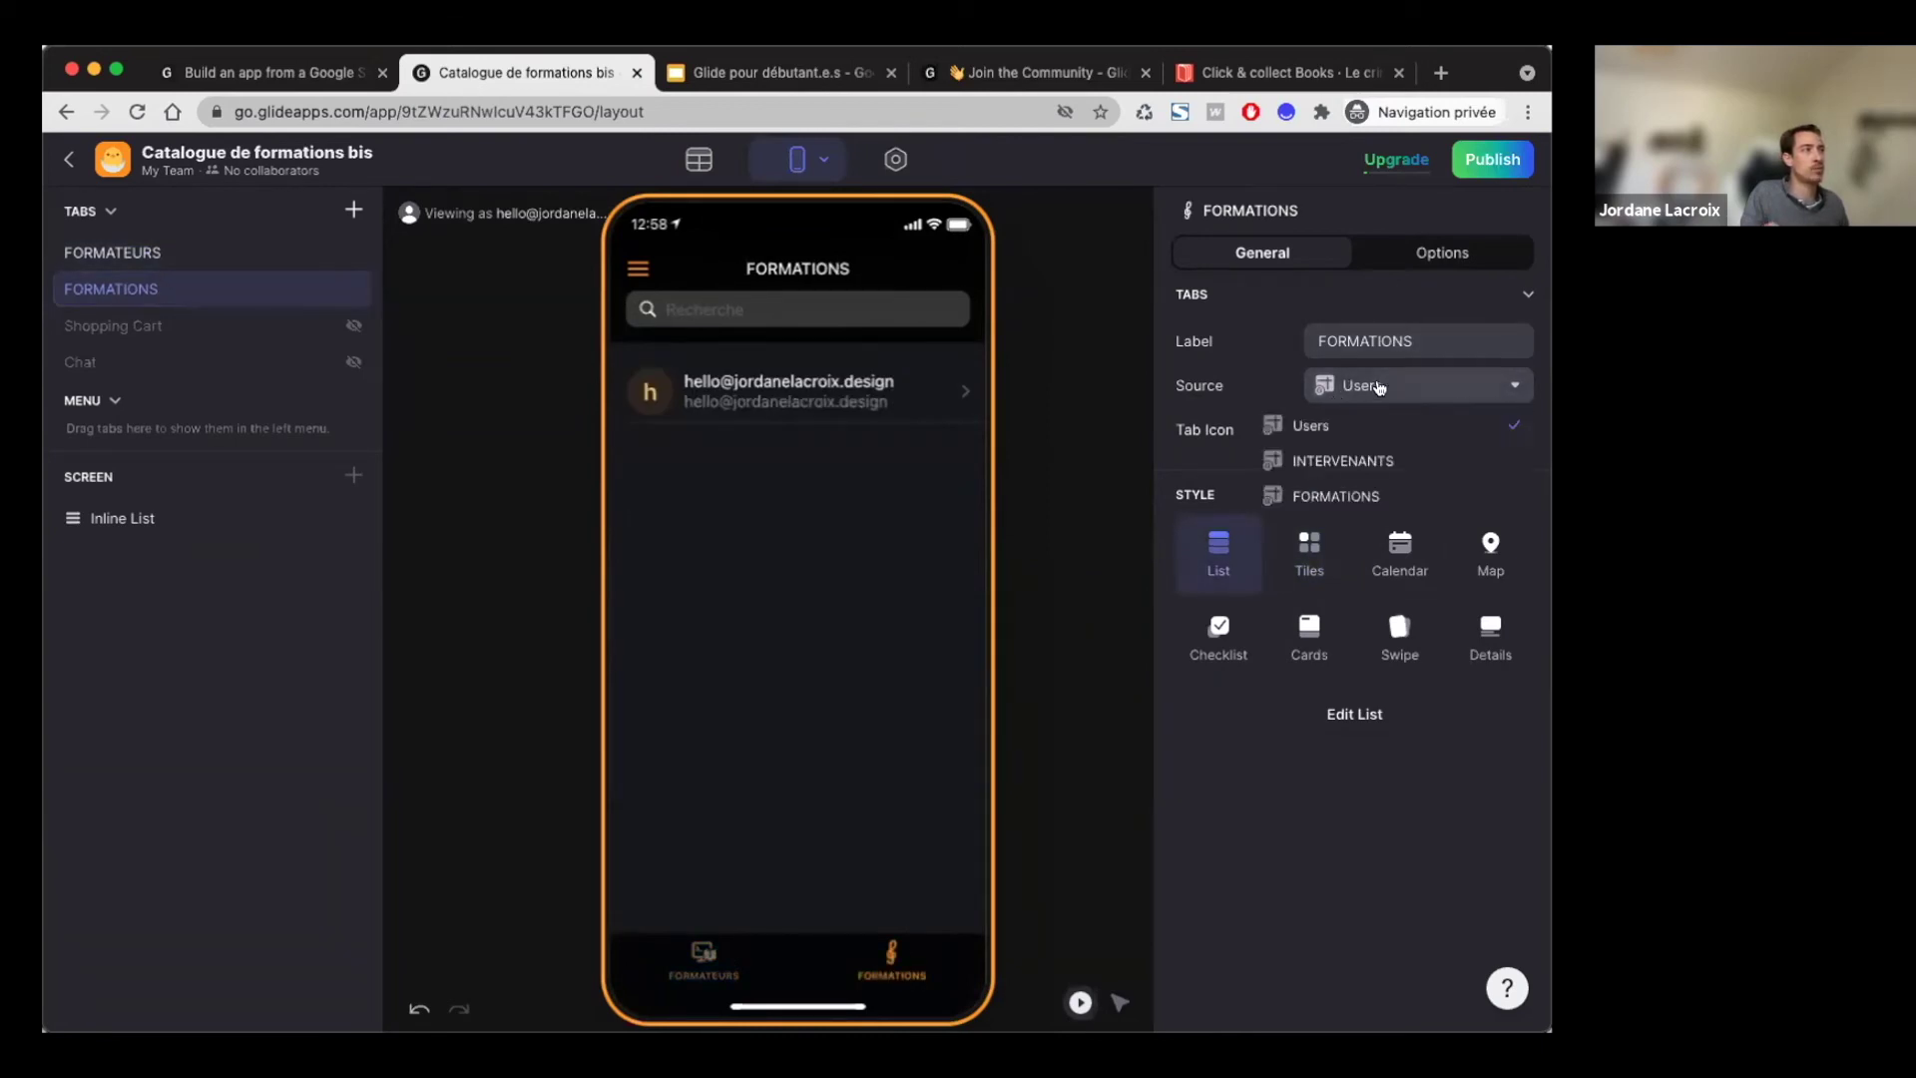
pyautogui.click(1345, 499)
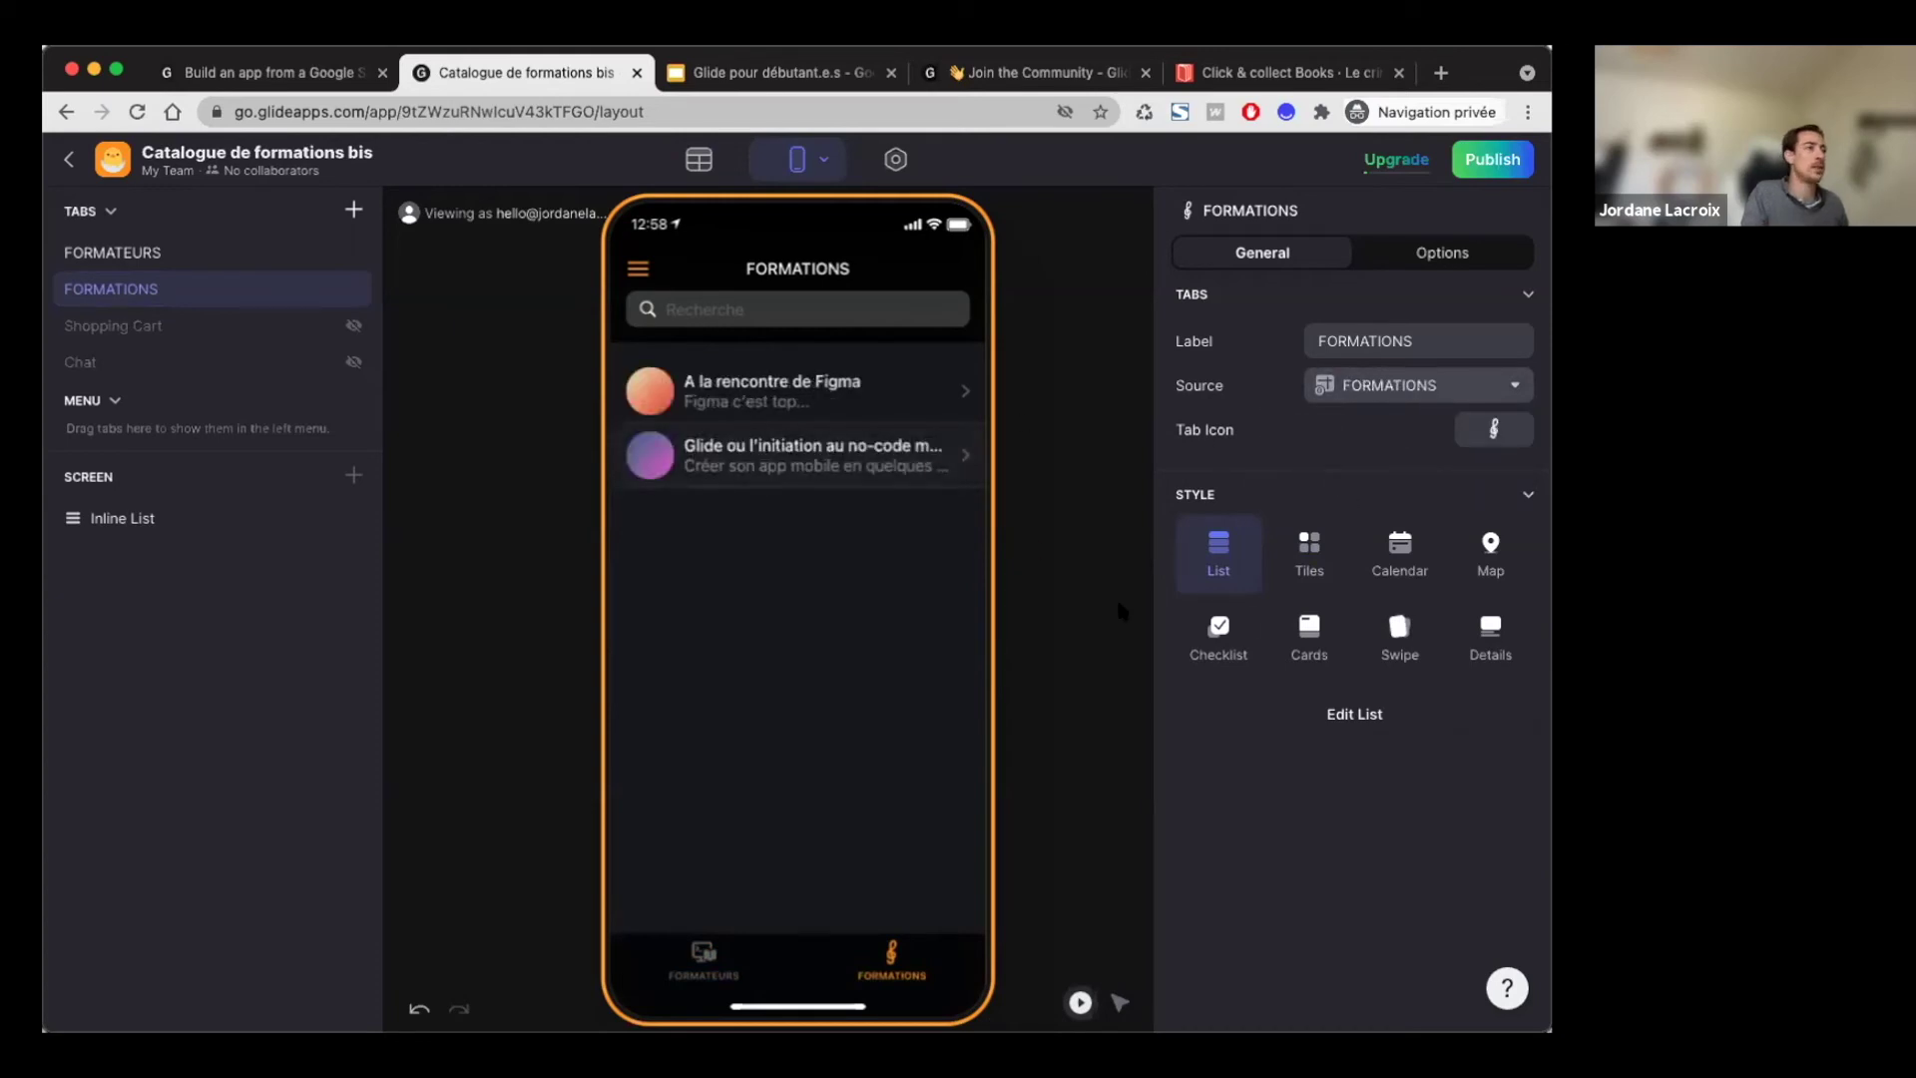
pyautogui.click(1287, 540)
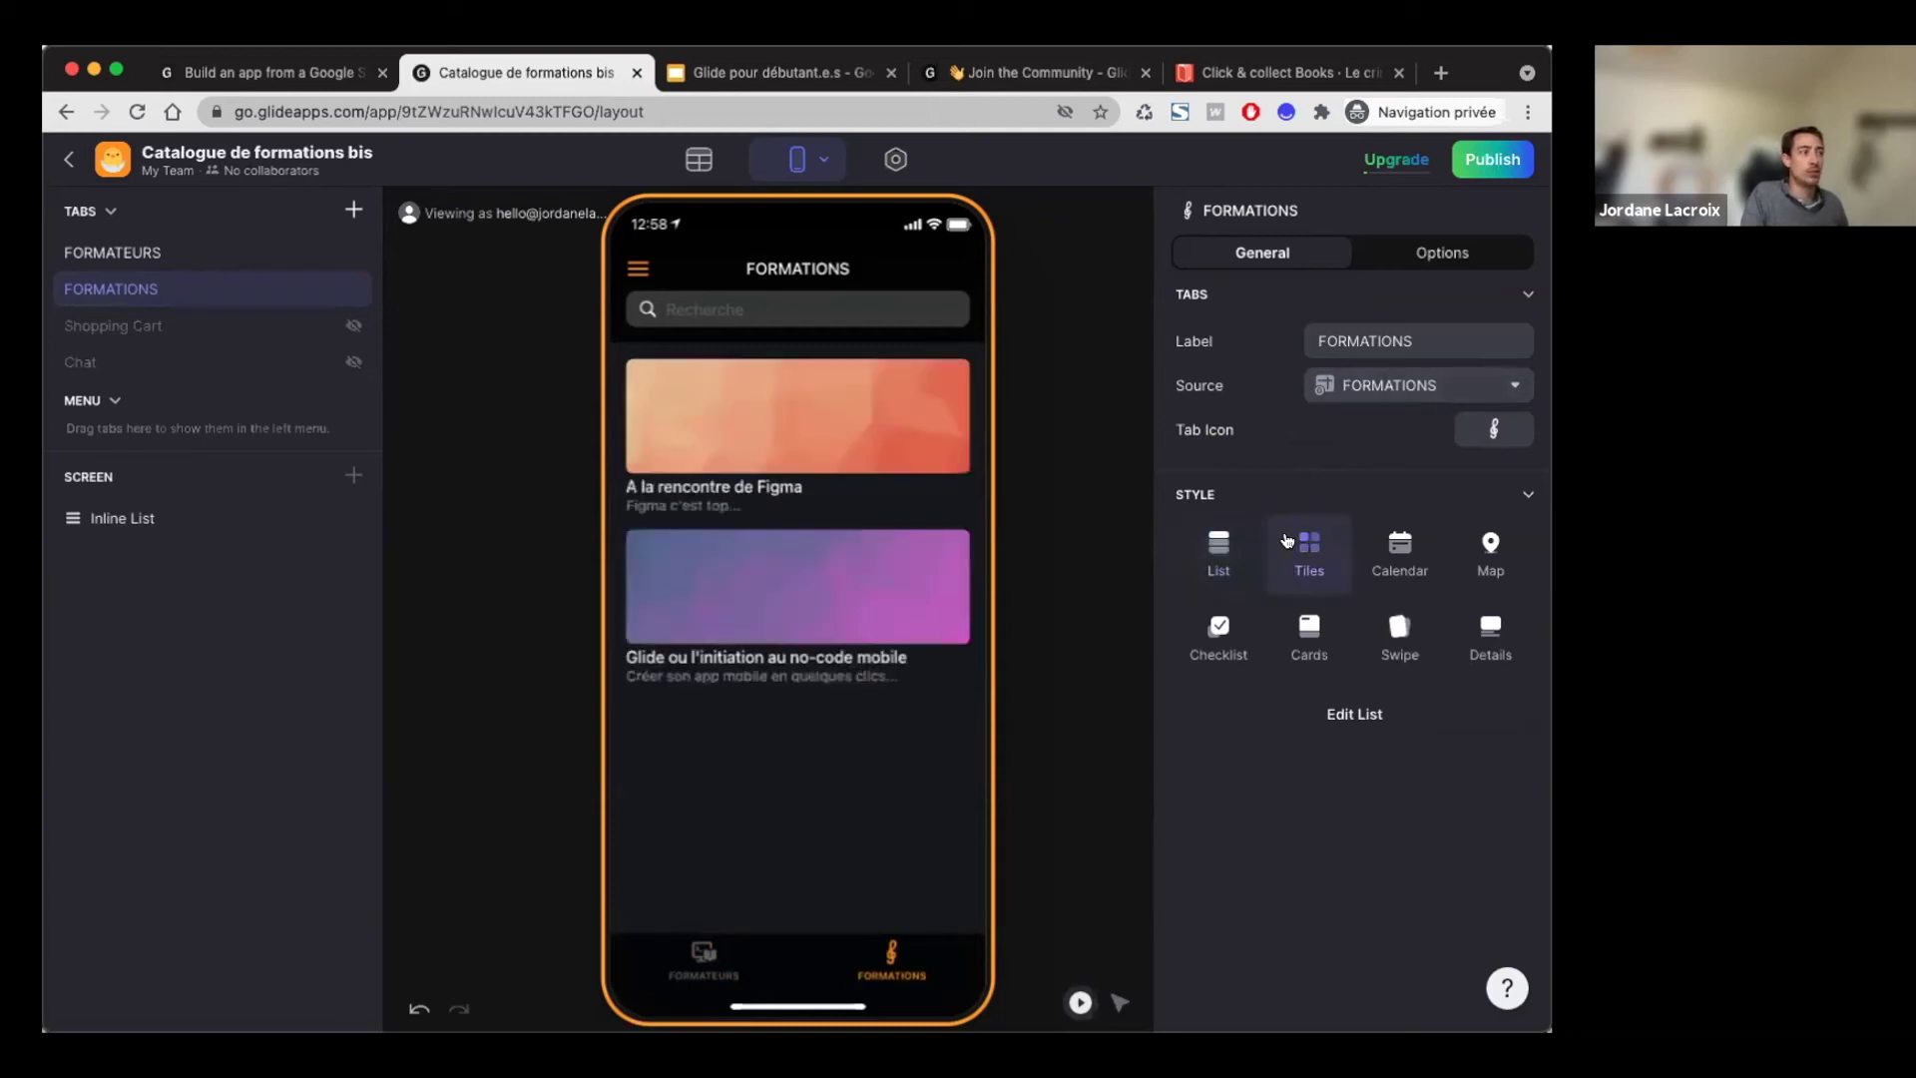
# Step: Set the FORMATIONS tab's style to Swipe and inspect the settings of the card's Title and Action Text components
pyautogui.click(1375, 628)
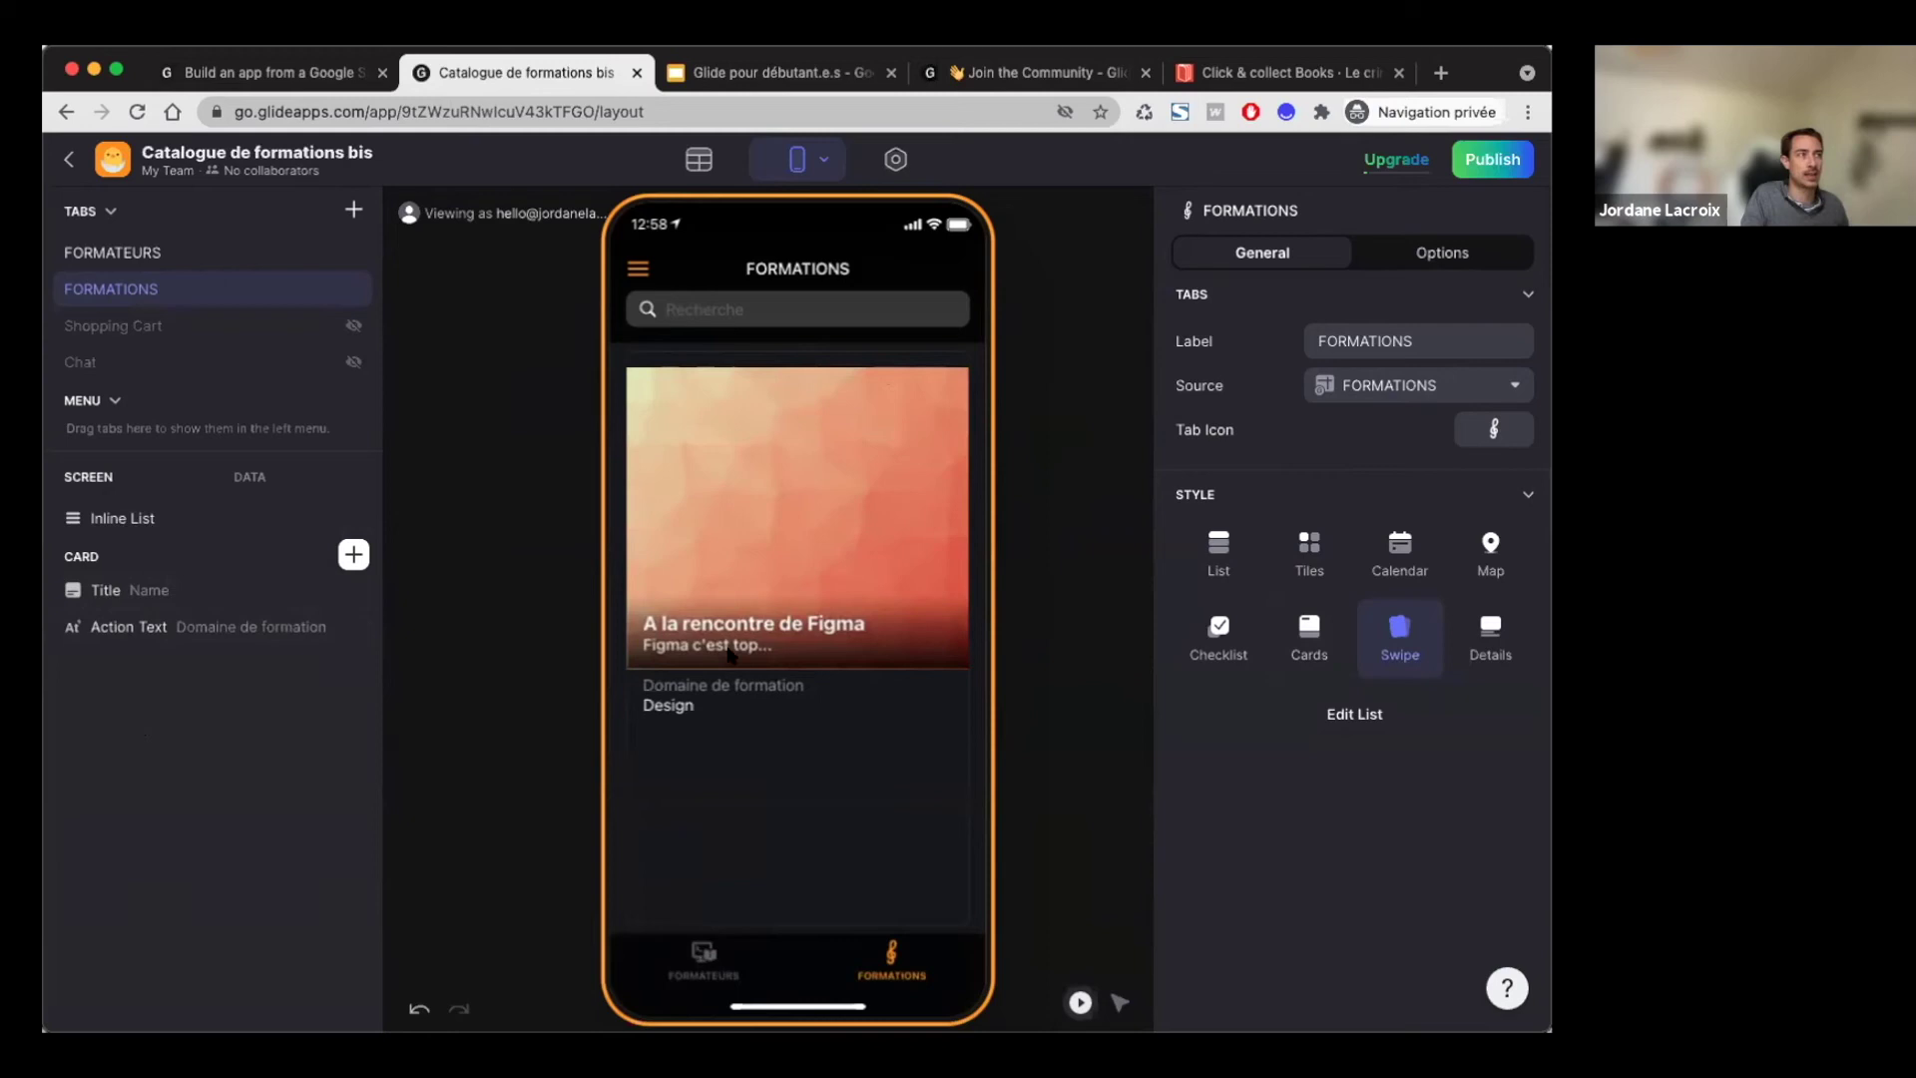
pyautogui.click(137, 593)
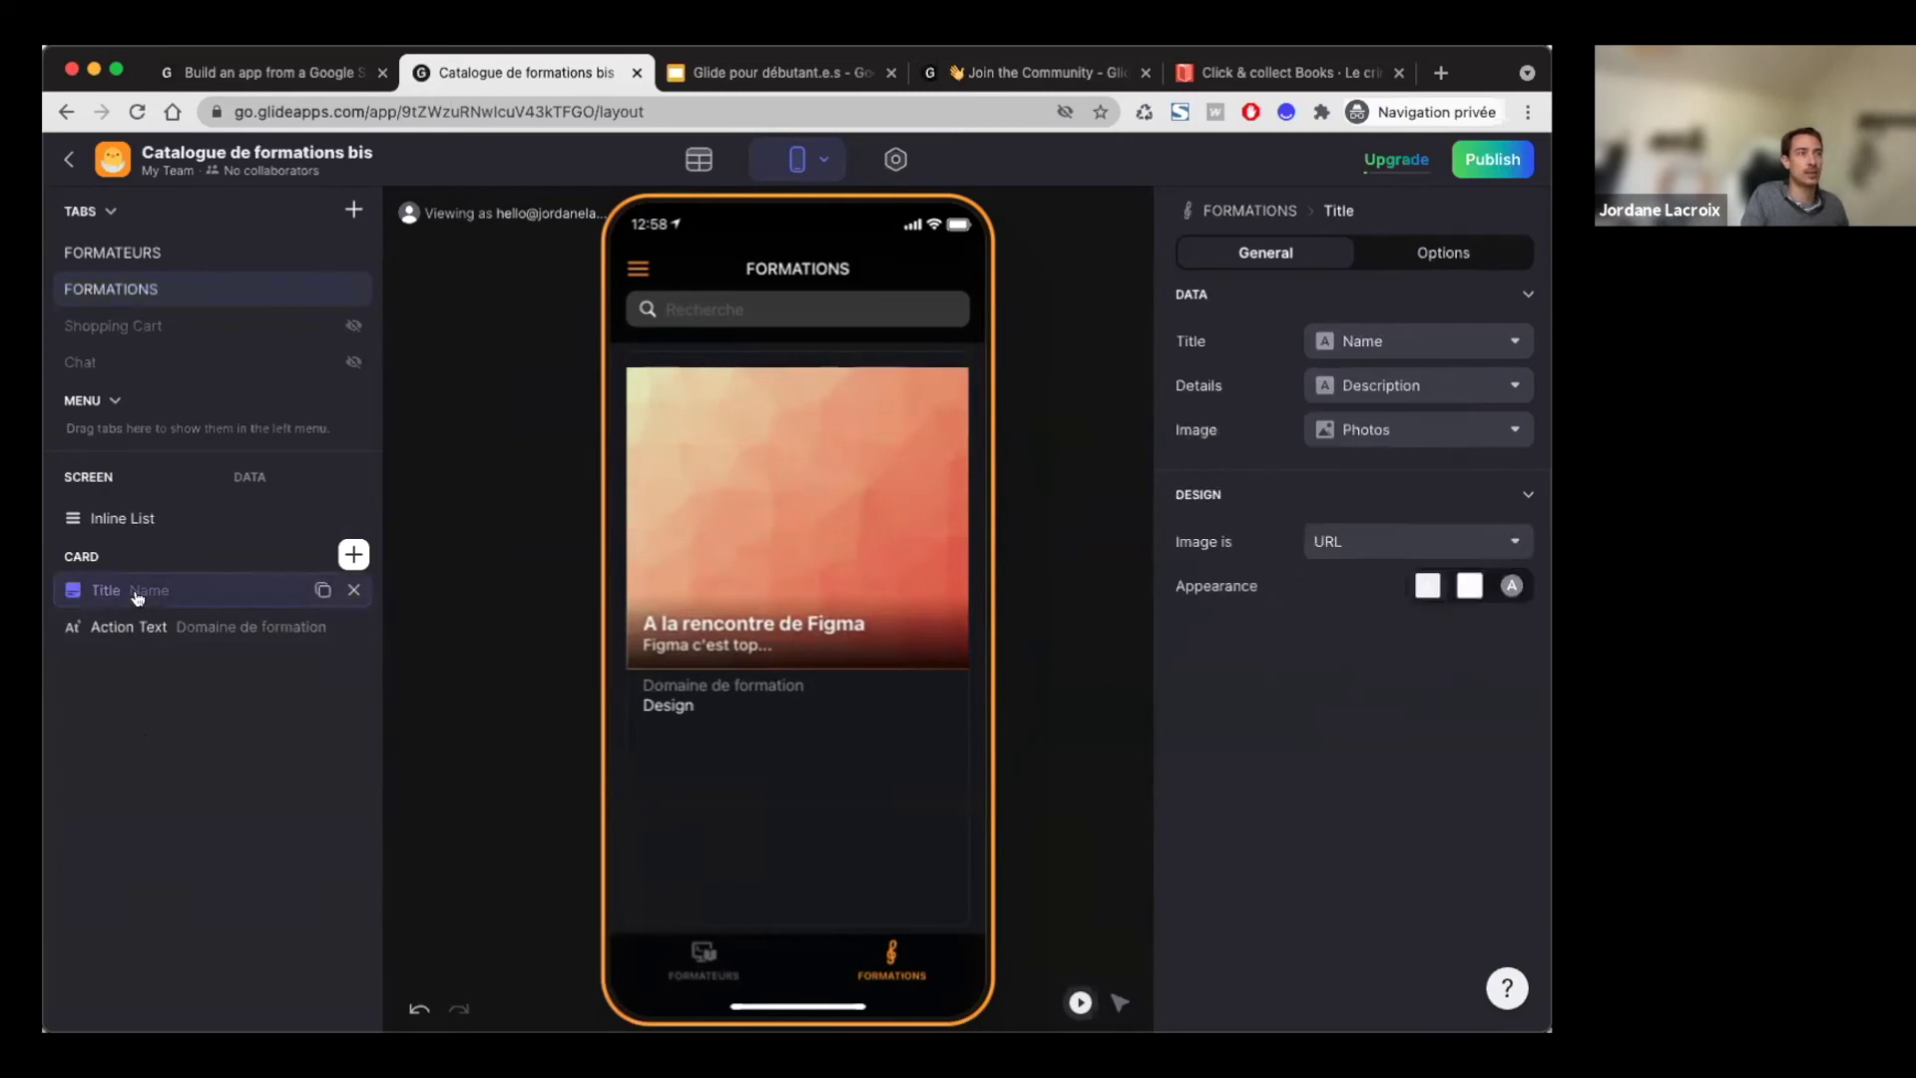
pyautogui.click(145, 625)
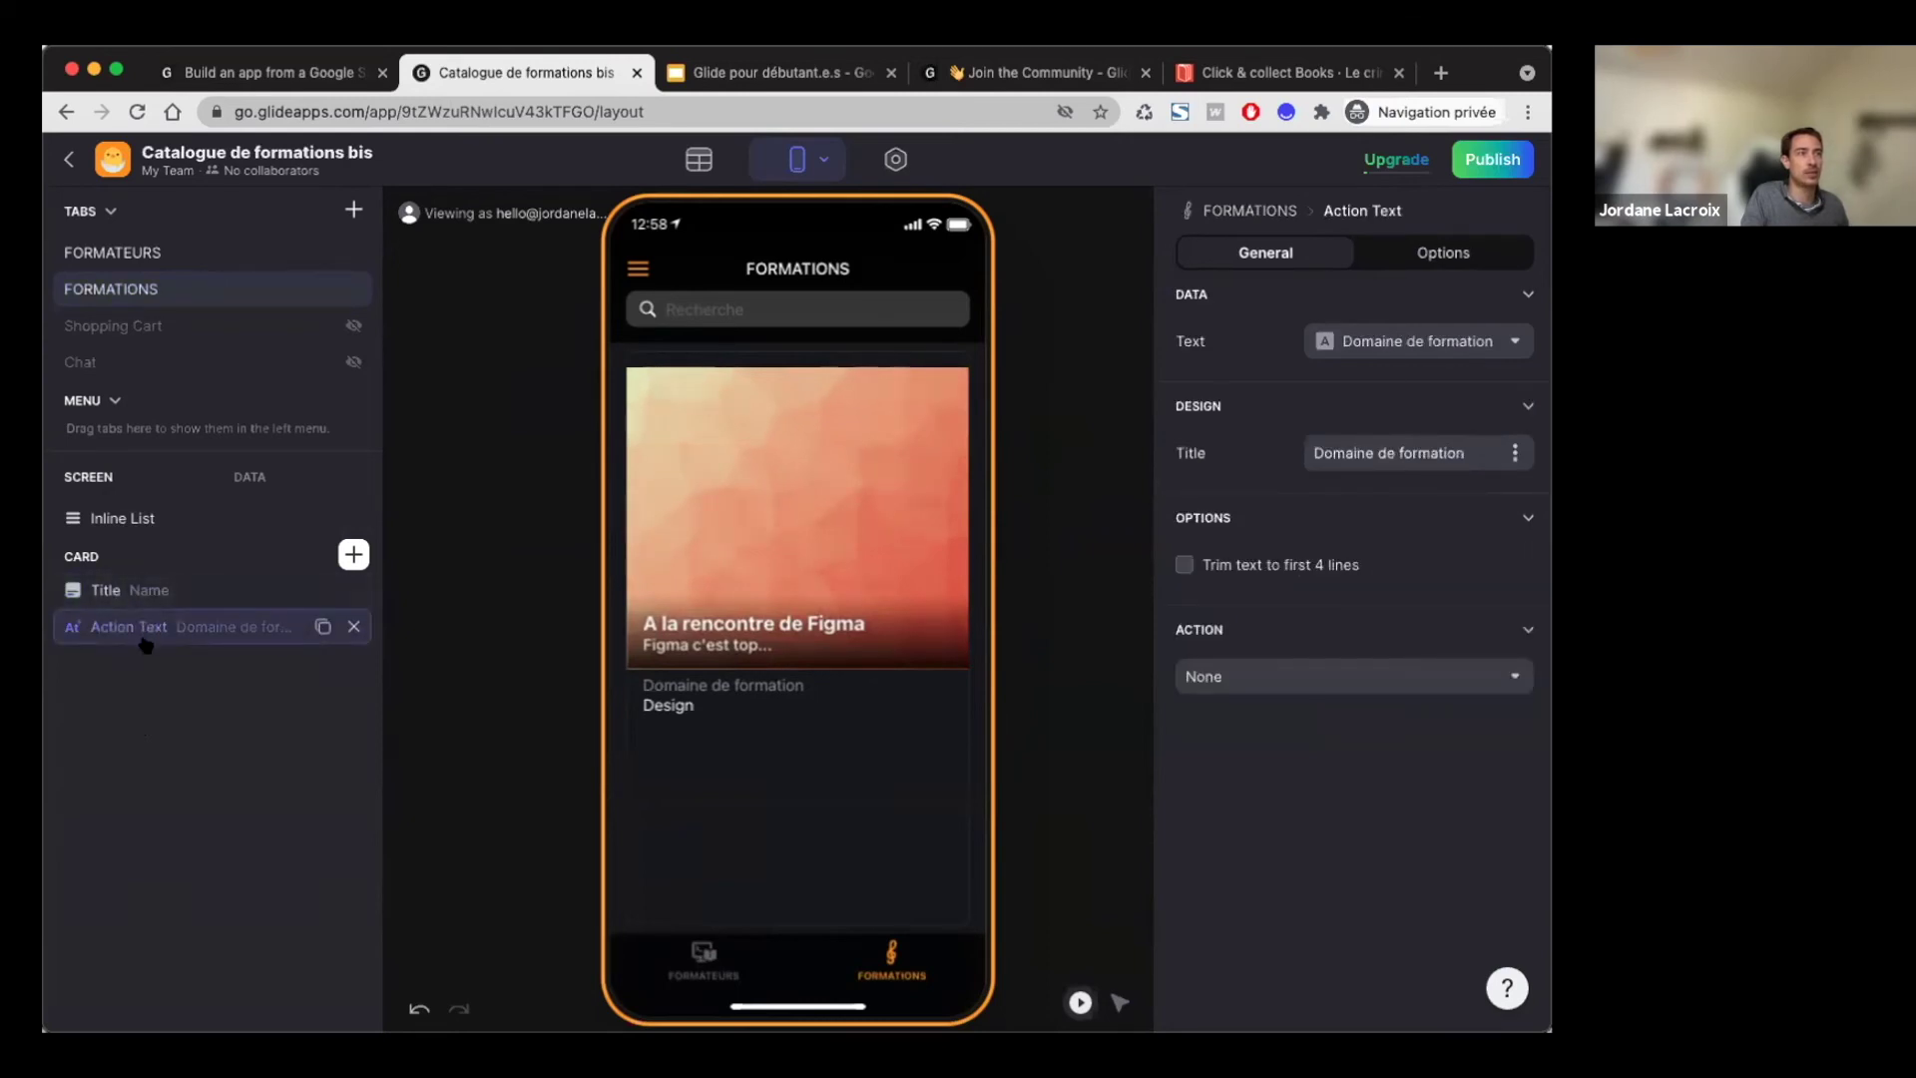
pyautogui.click(132, 593)
pyautogui.click(129, 629)
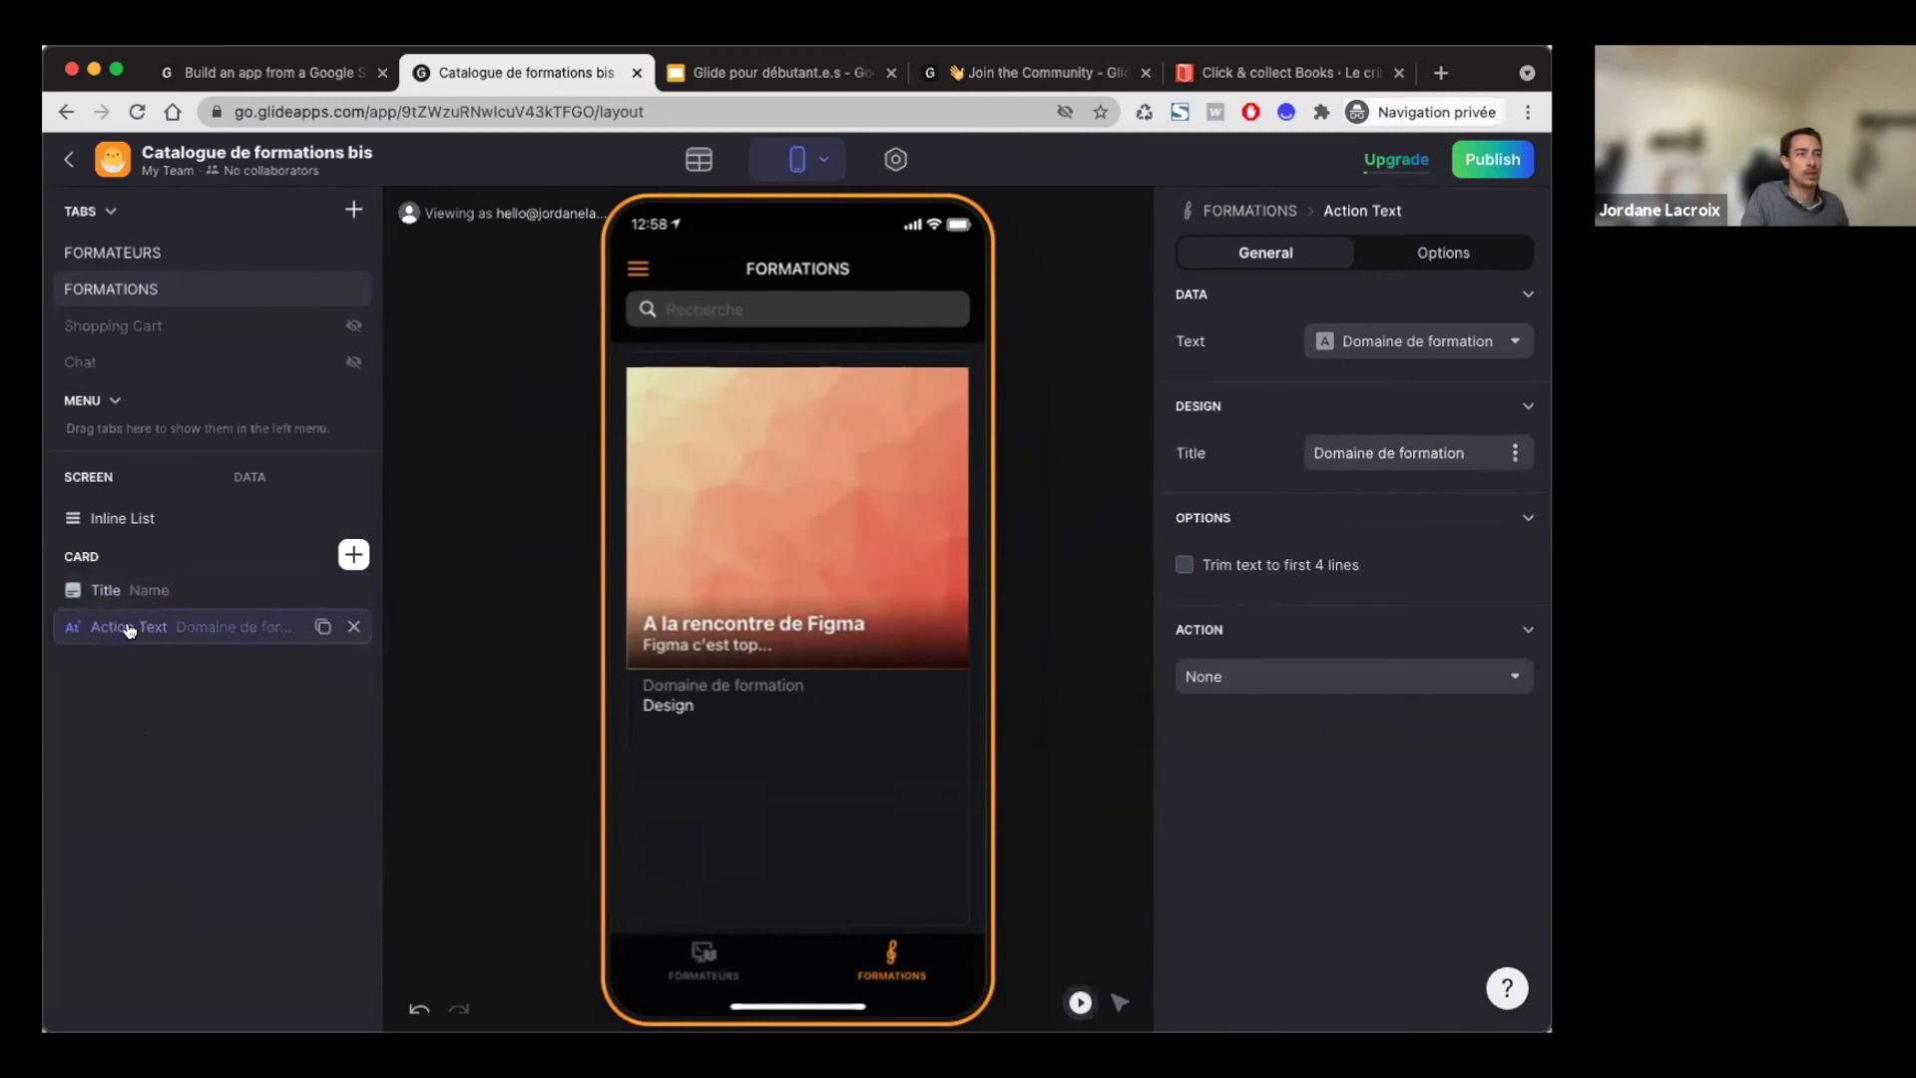
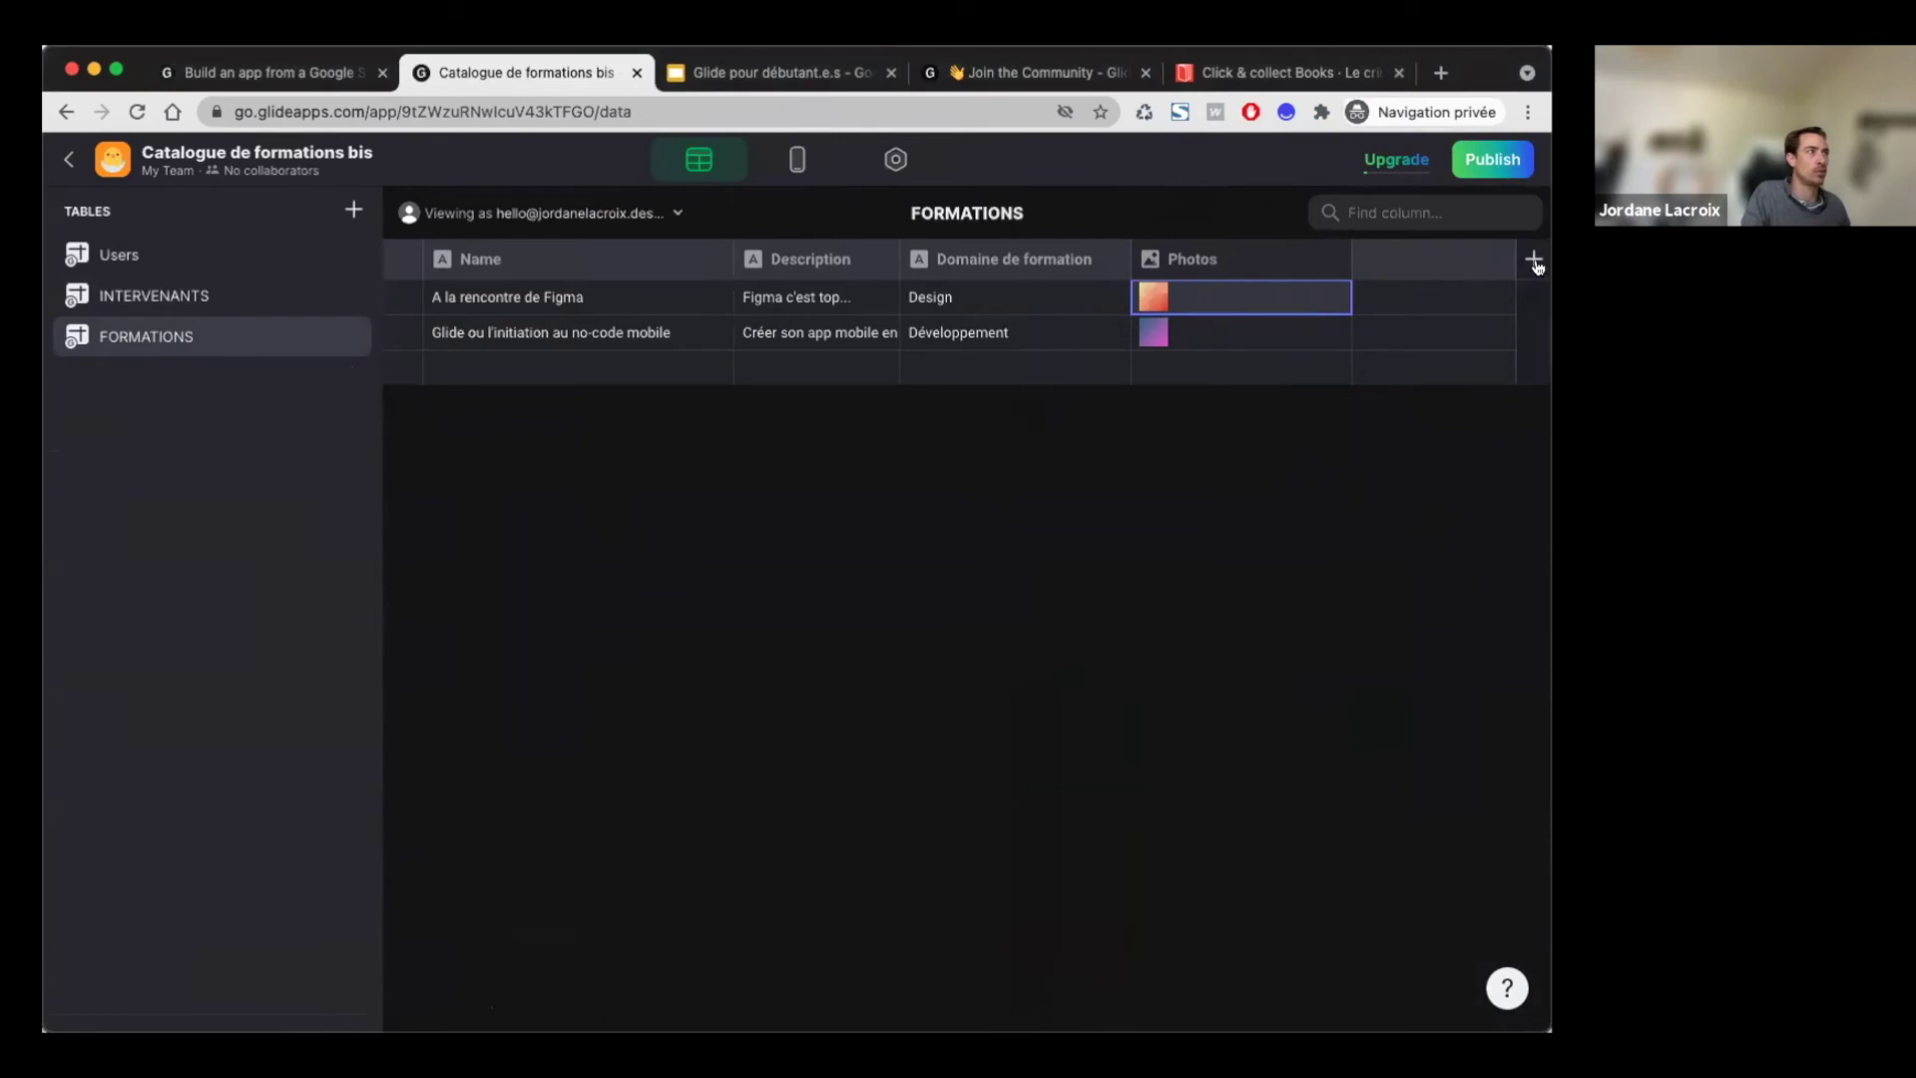
# Step: Add a text column named Swipe to the FORMATIONS table
pyautogui.tripleClick(1198, 304)
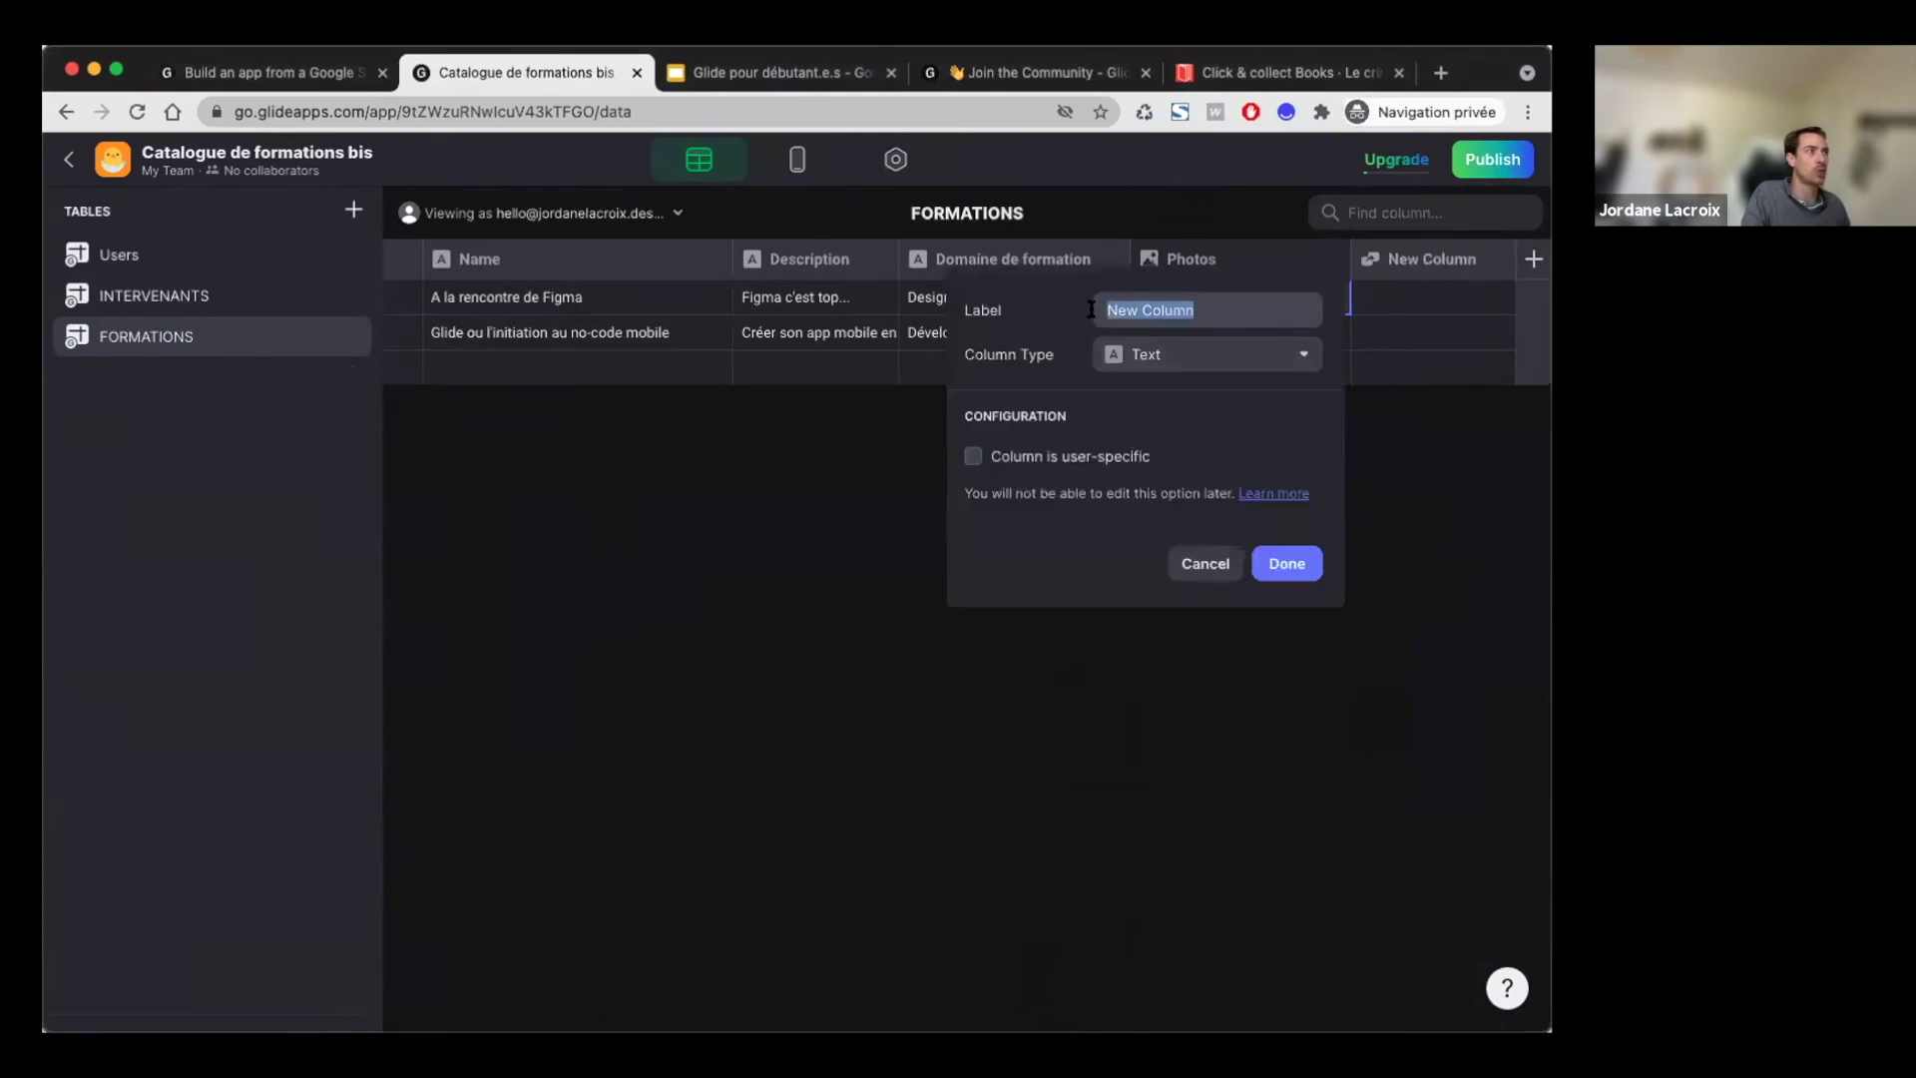
pyautogui.write('Swipe')
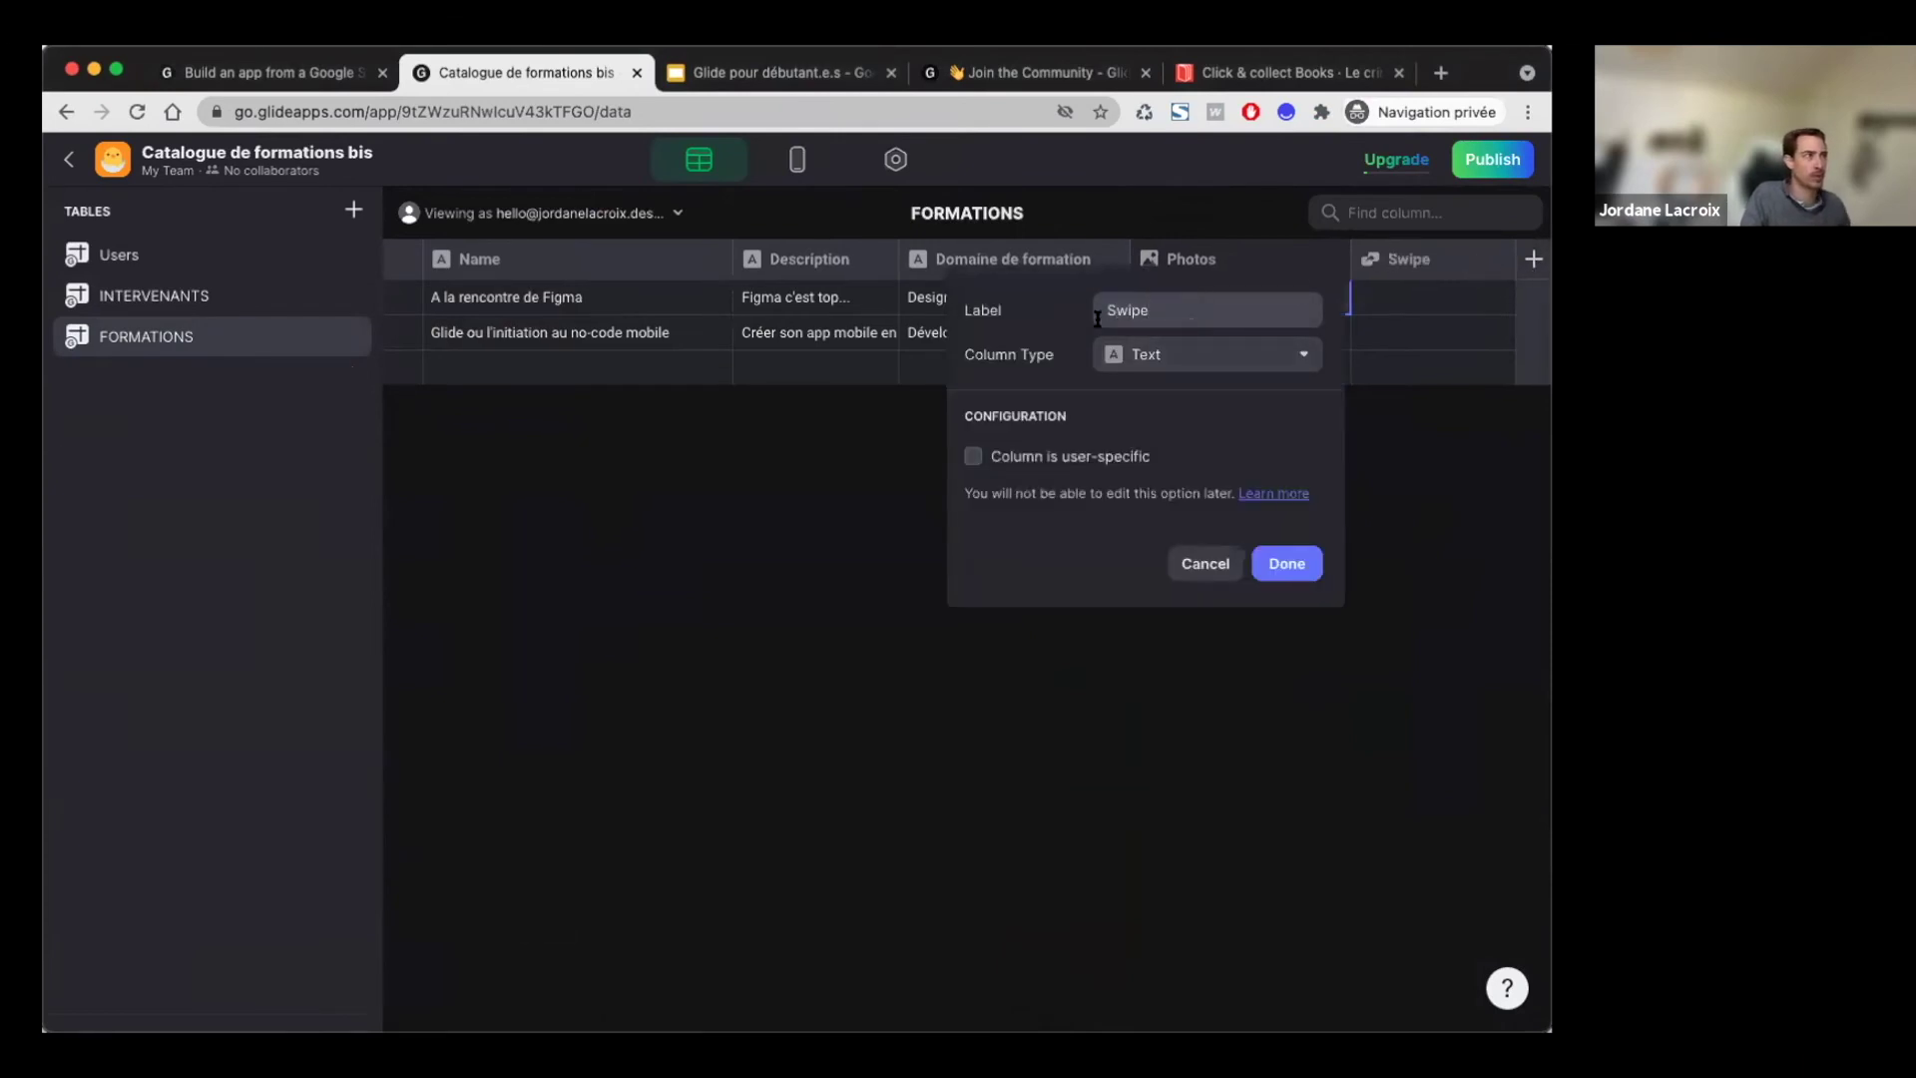
pyautogui.click(1281, 565)
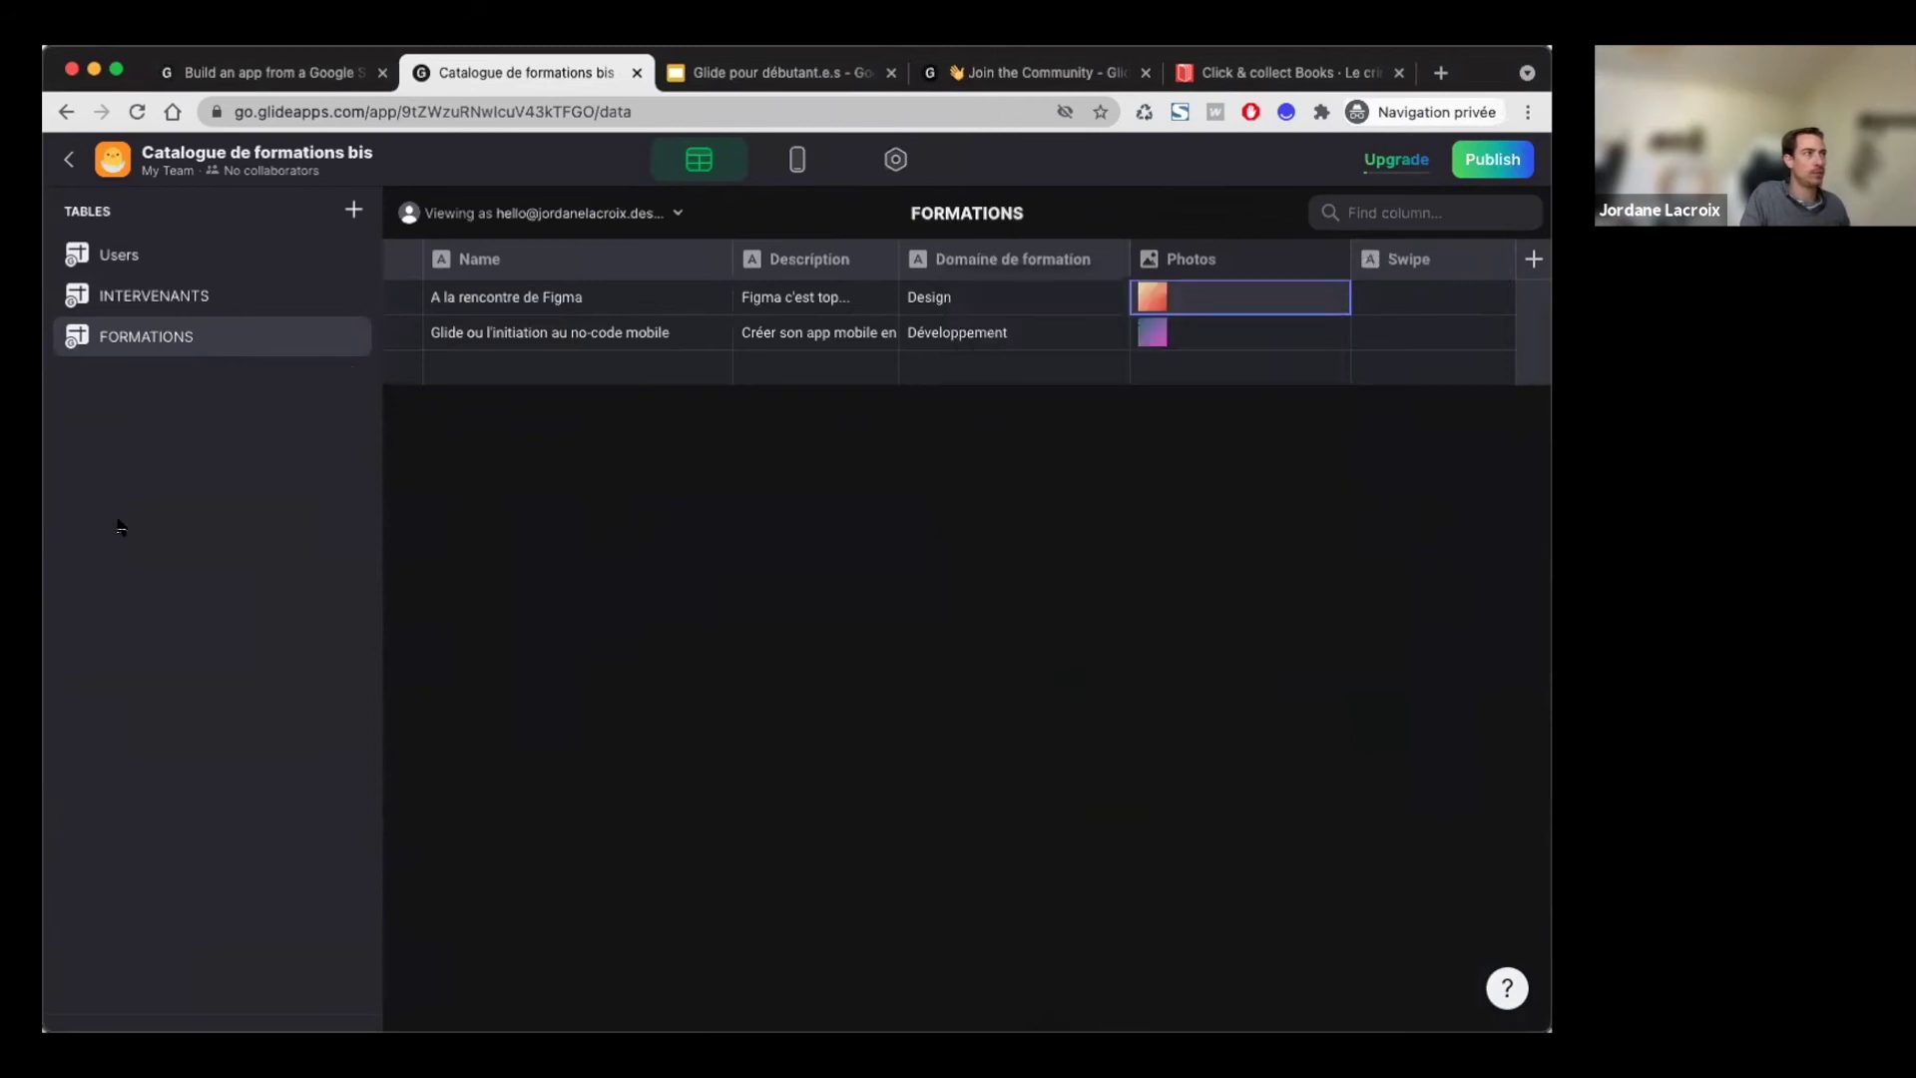
# Step: Make the FORMATIONS tab's inline list save the last swipe in the Swipe column
pyautogui.click(795, 163)
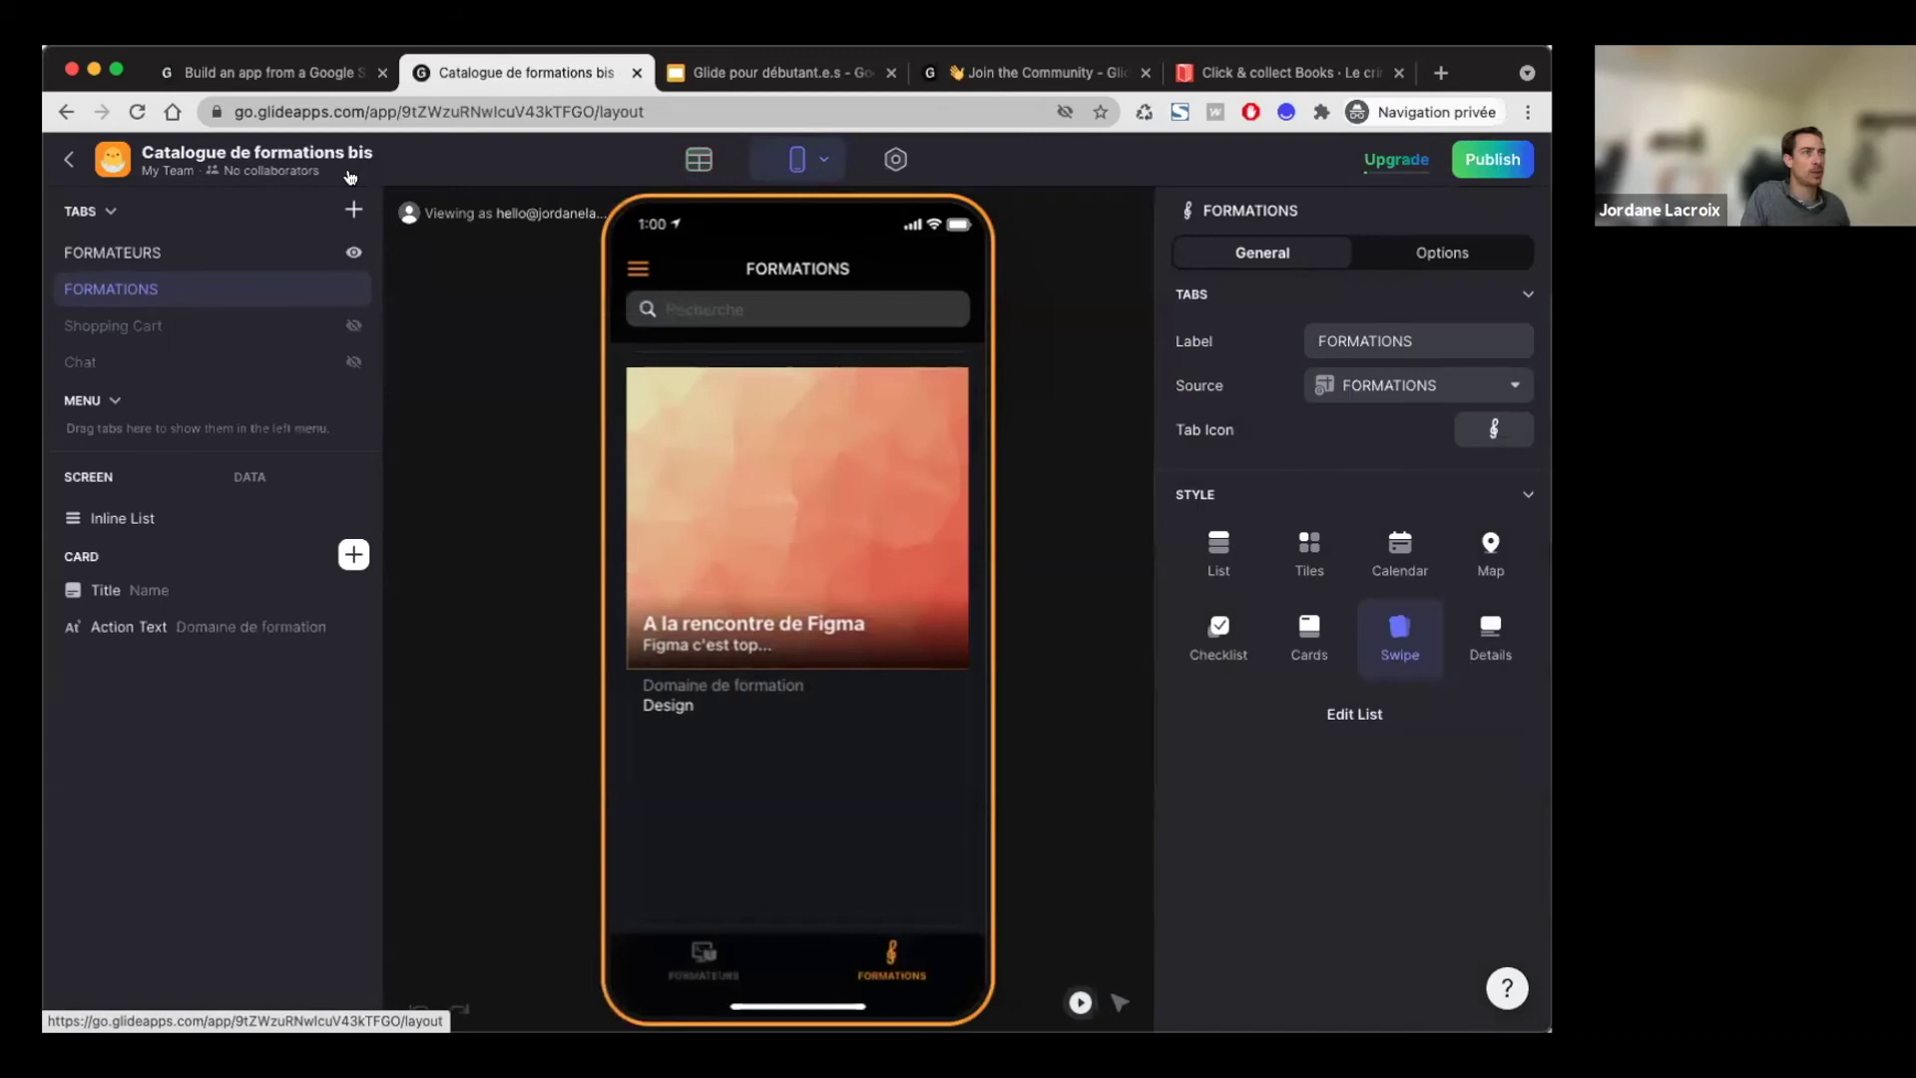
pyautogui.click(118, 521)
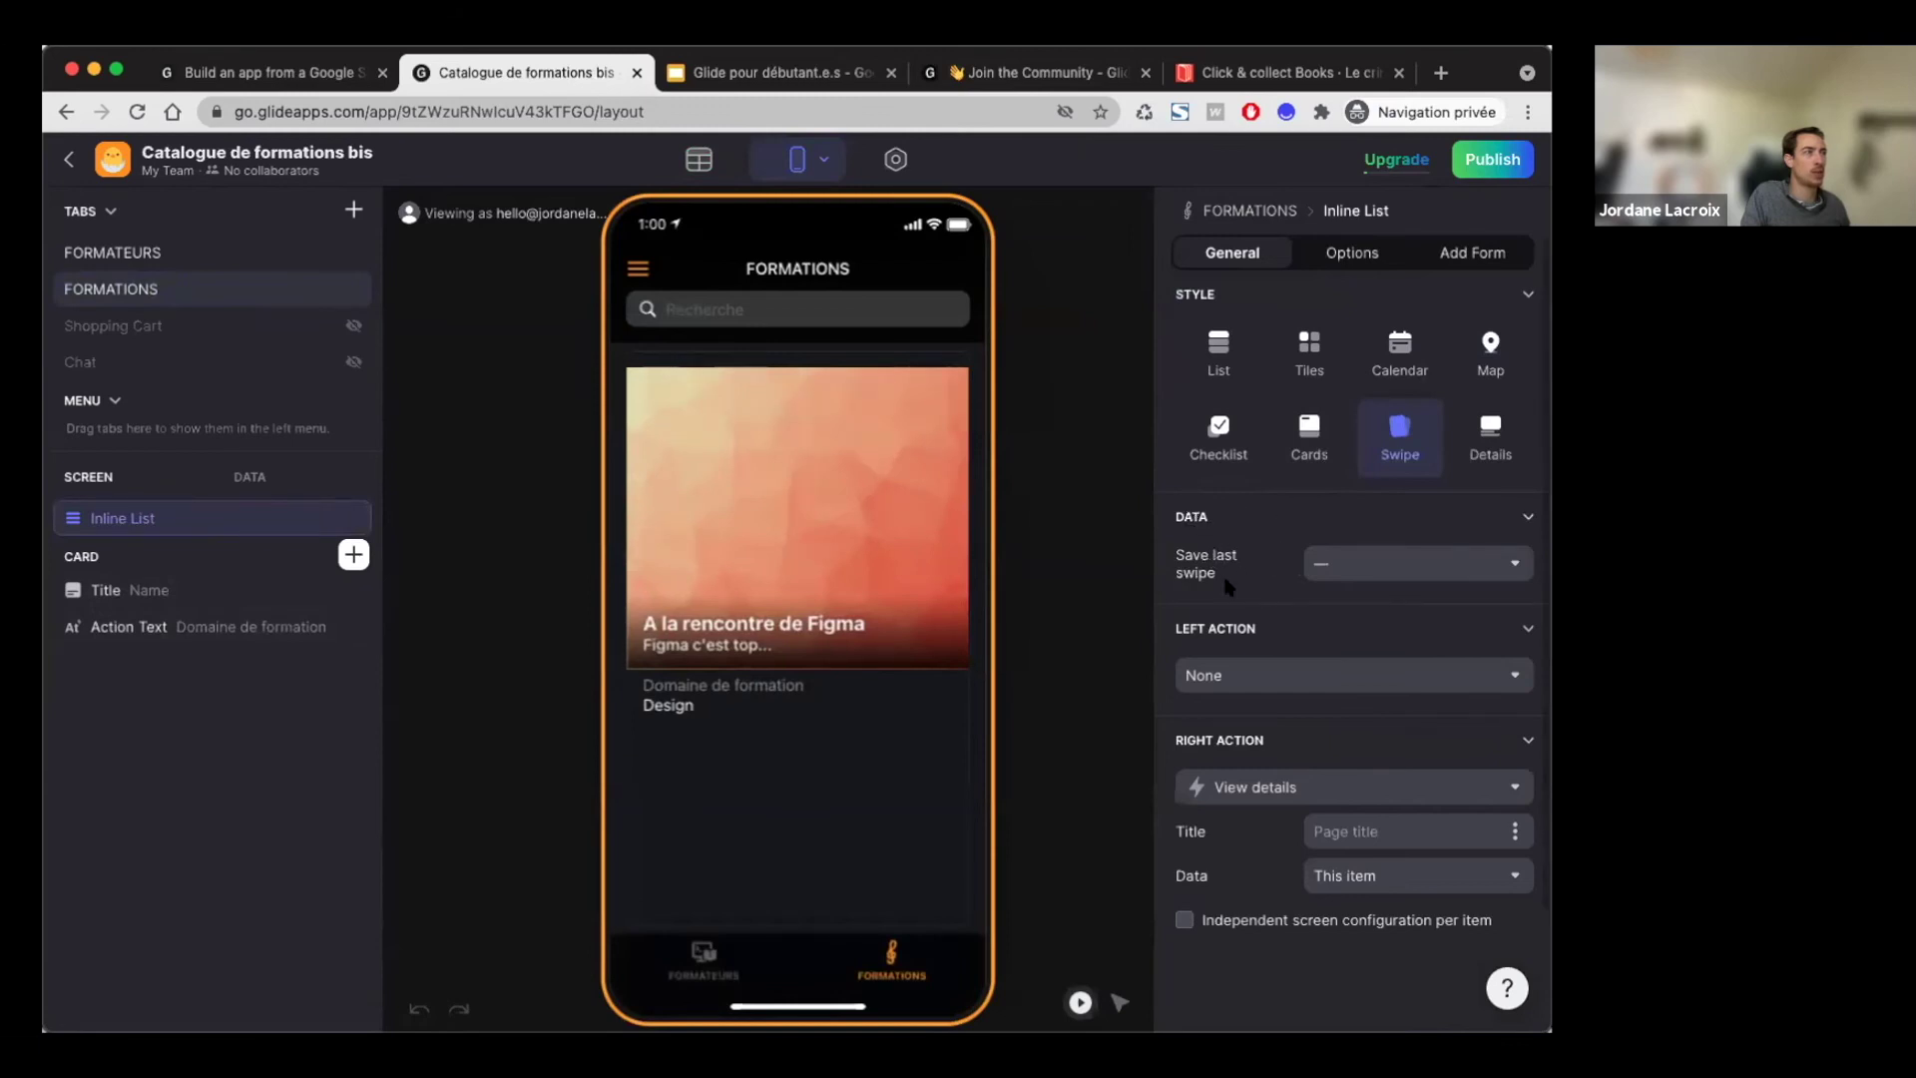
pyautogui.click(1351, 562)
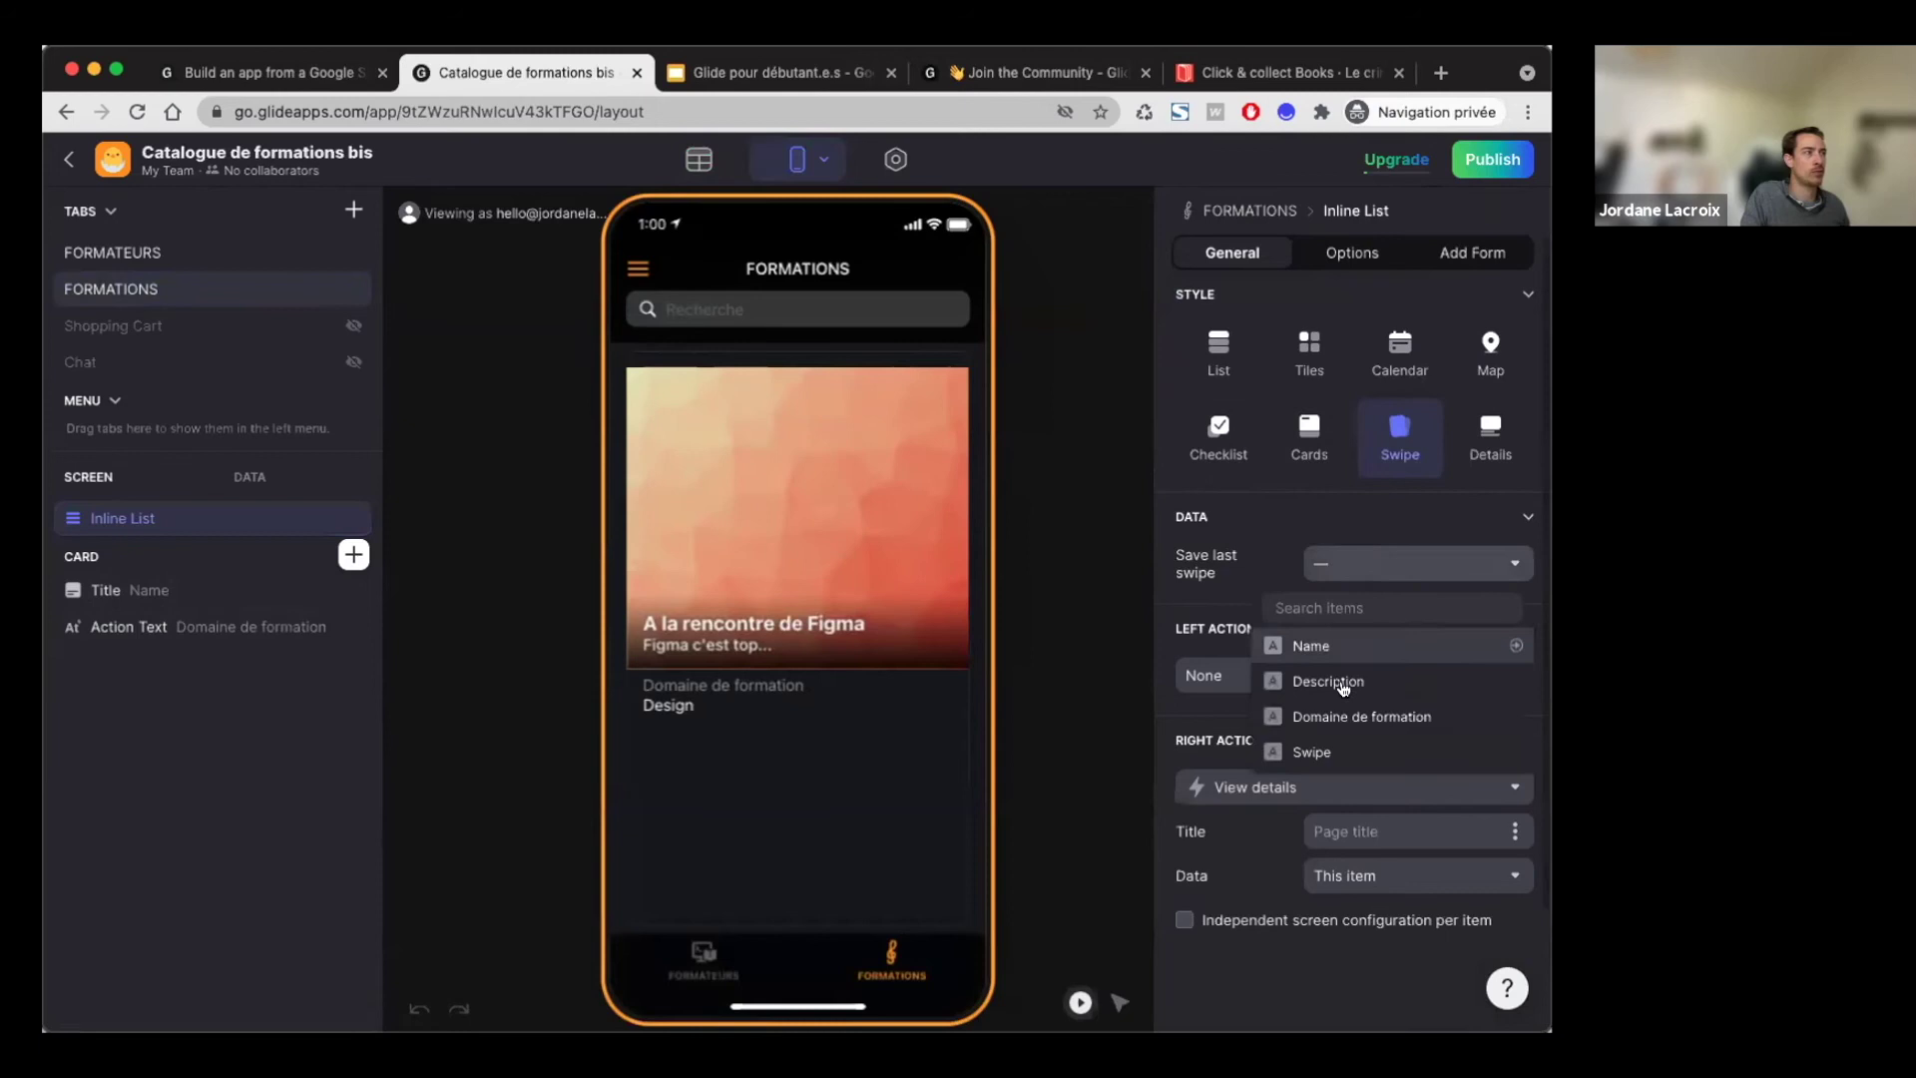
pyautogui.click(1315, 755)
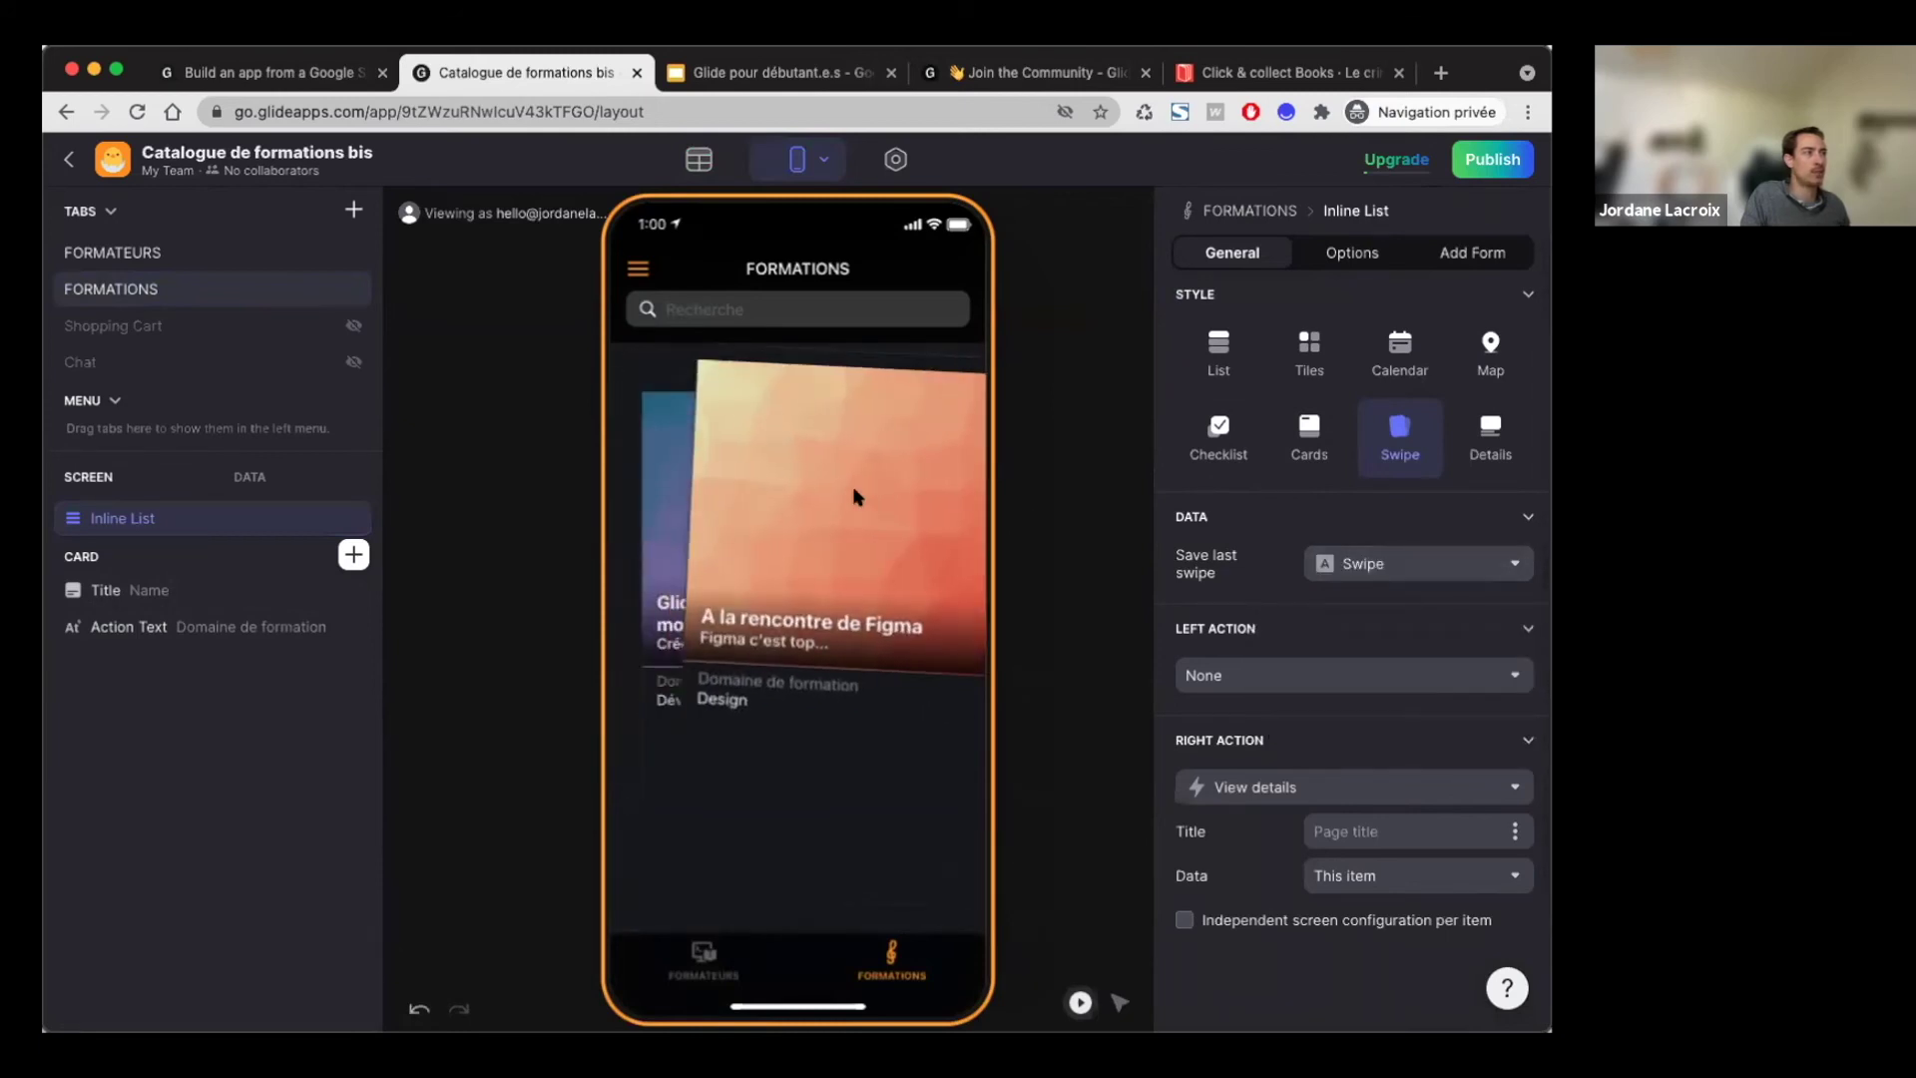
# Step: Swipe through the course cards in the preview and check the Swipe column in the FORMATIONS data table
pyautogui.moveTo(824, 499); pyautogui.dragTo(699, 529)
pyautogui.click(469, 539)
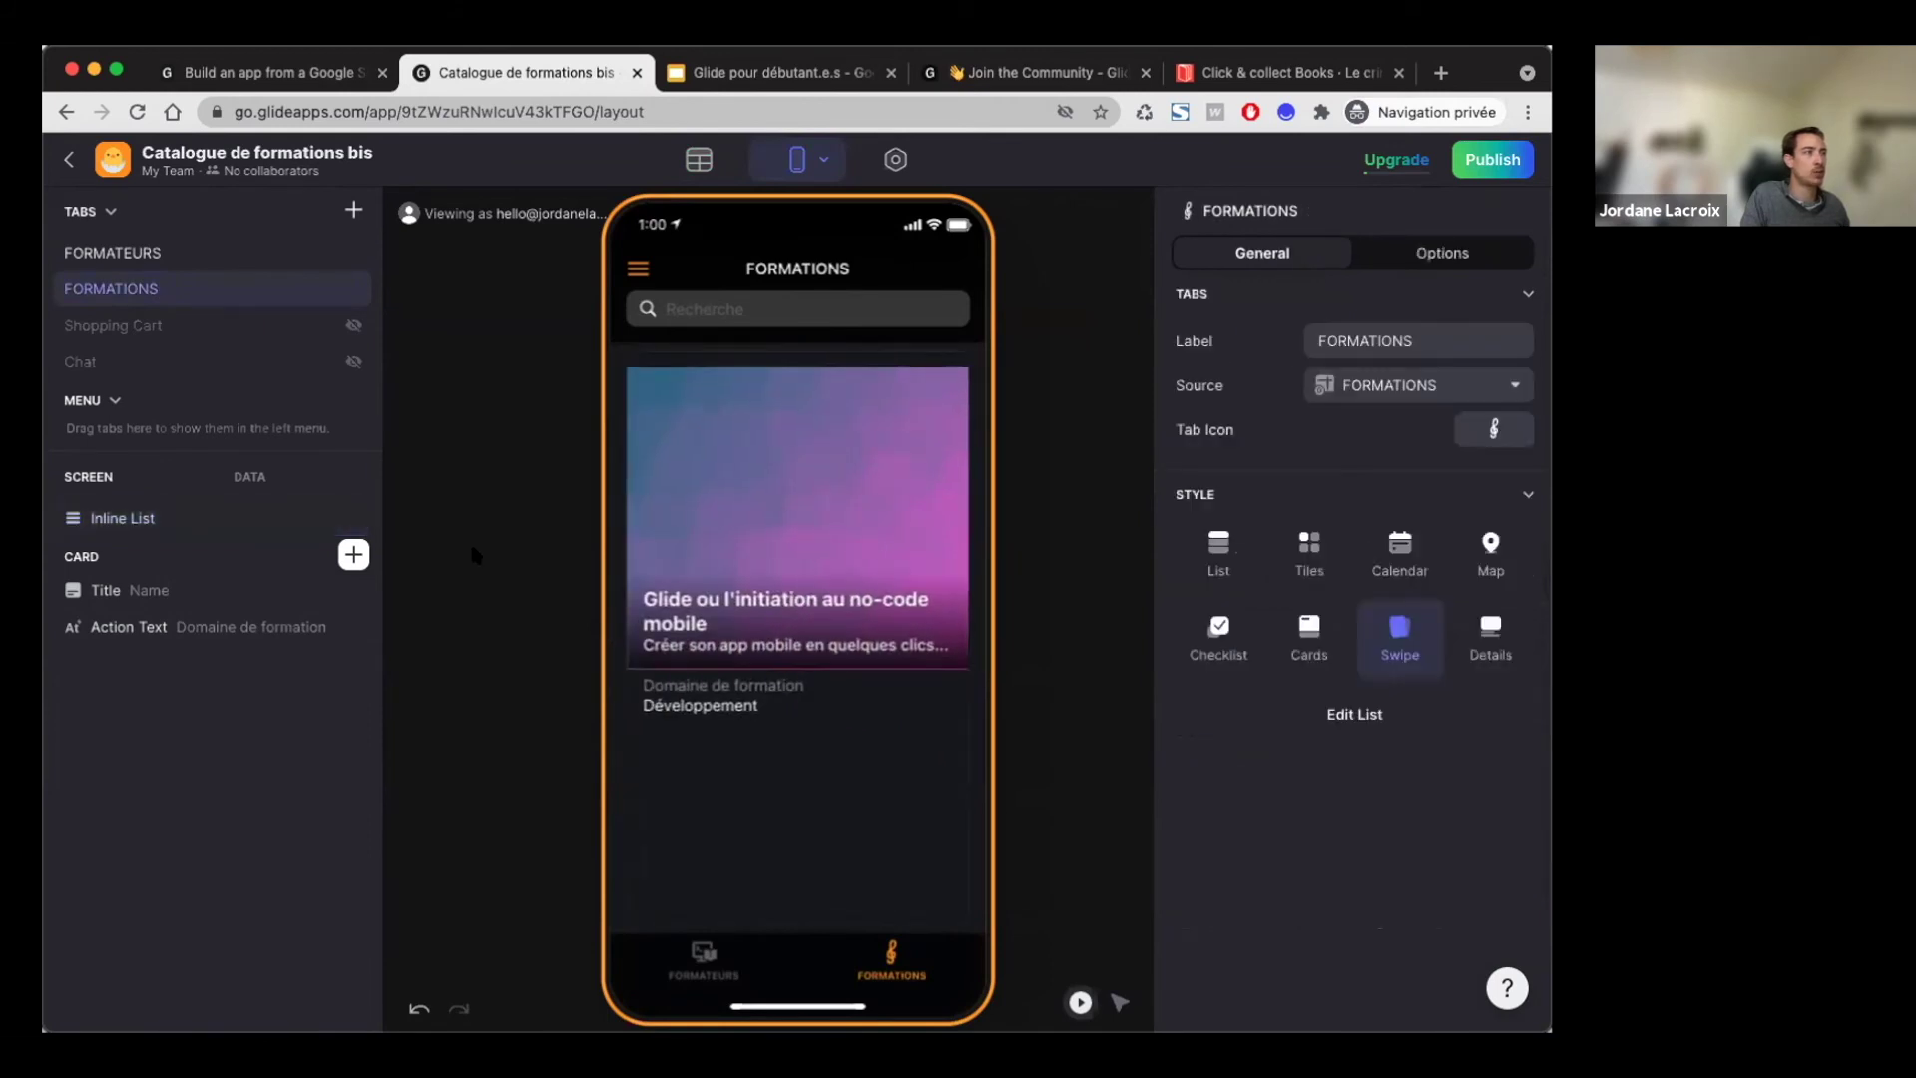
pyautogui.click(699, 159)
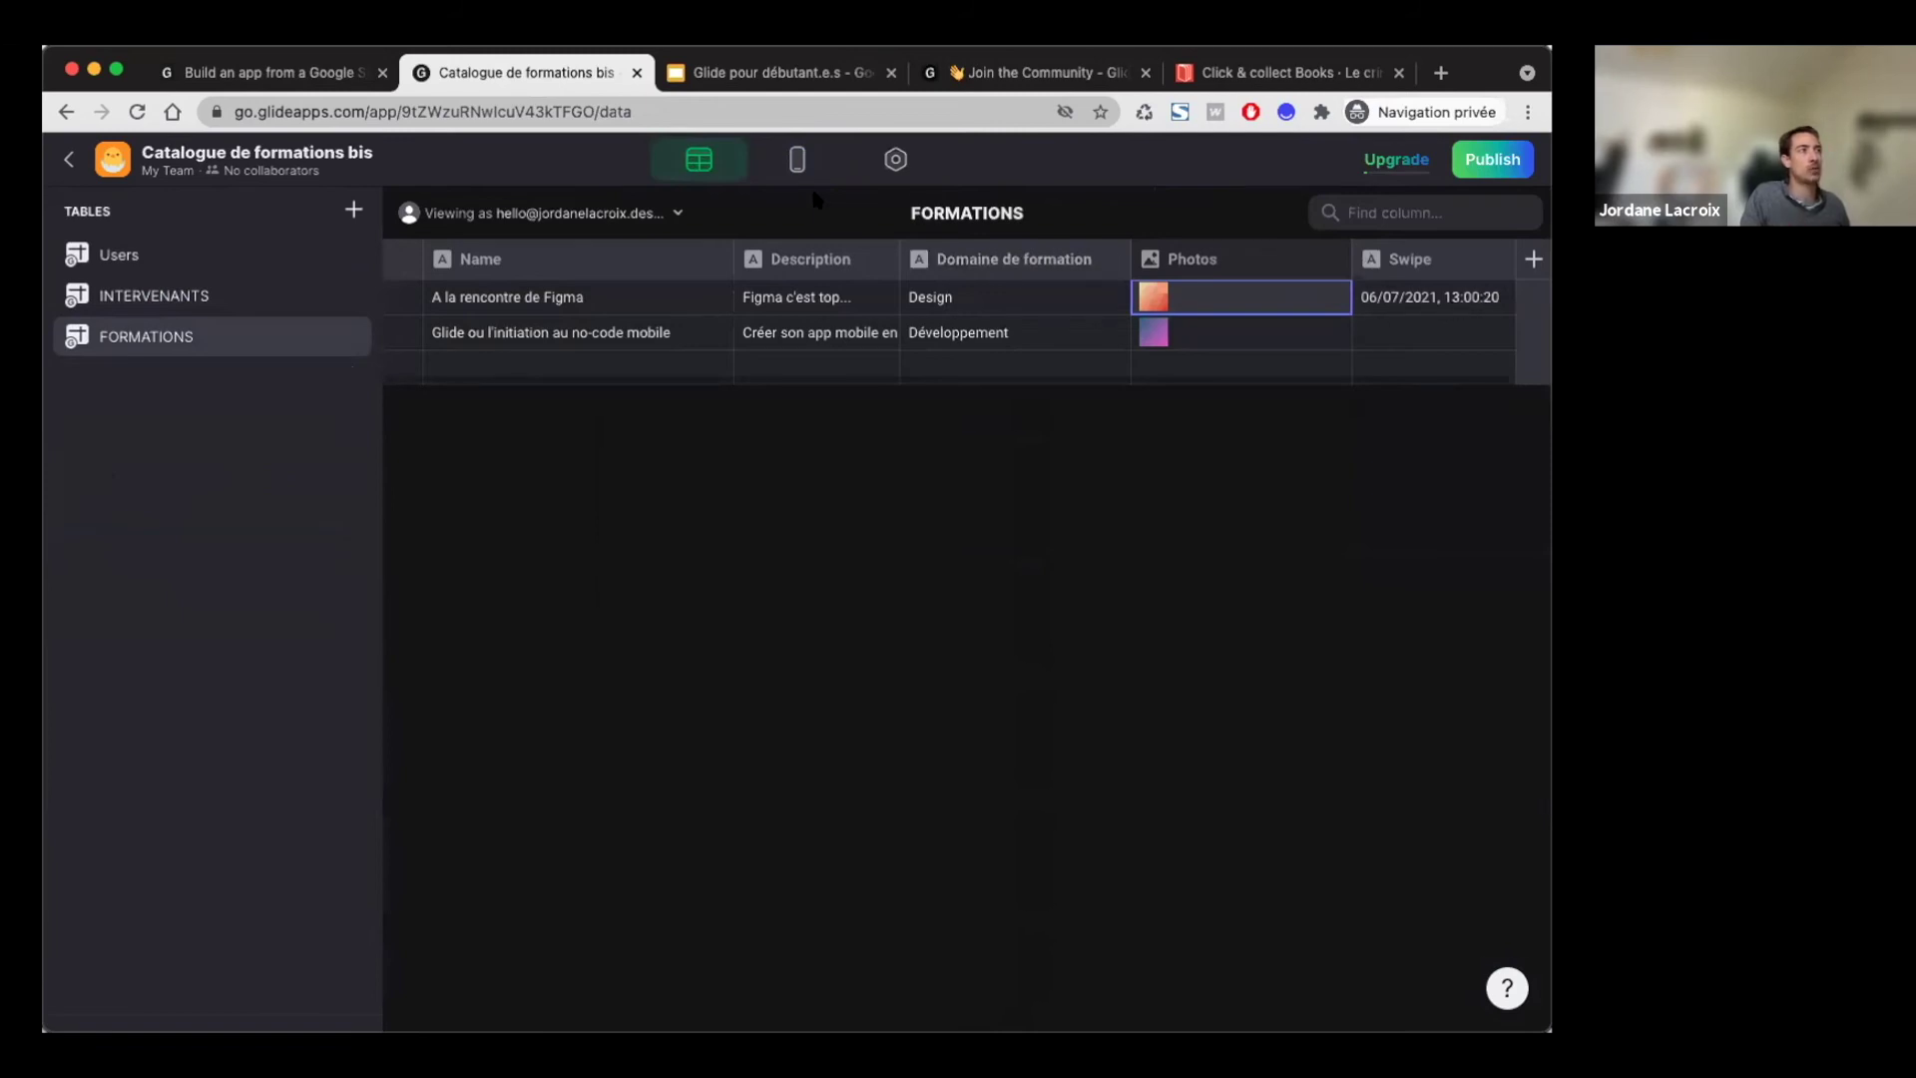
pyautogui.click(798, 160)
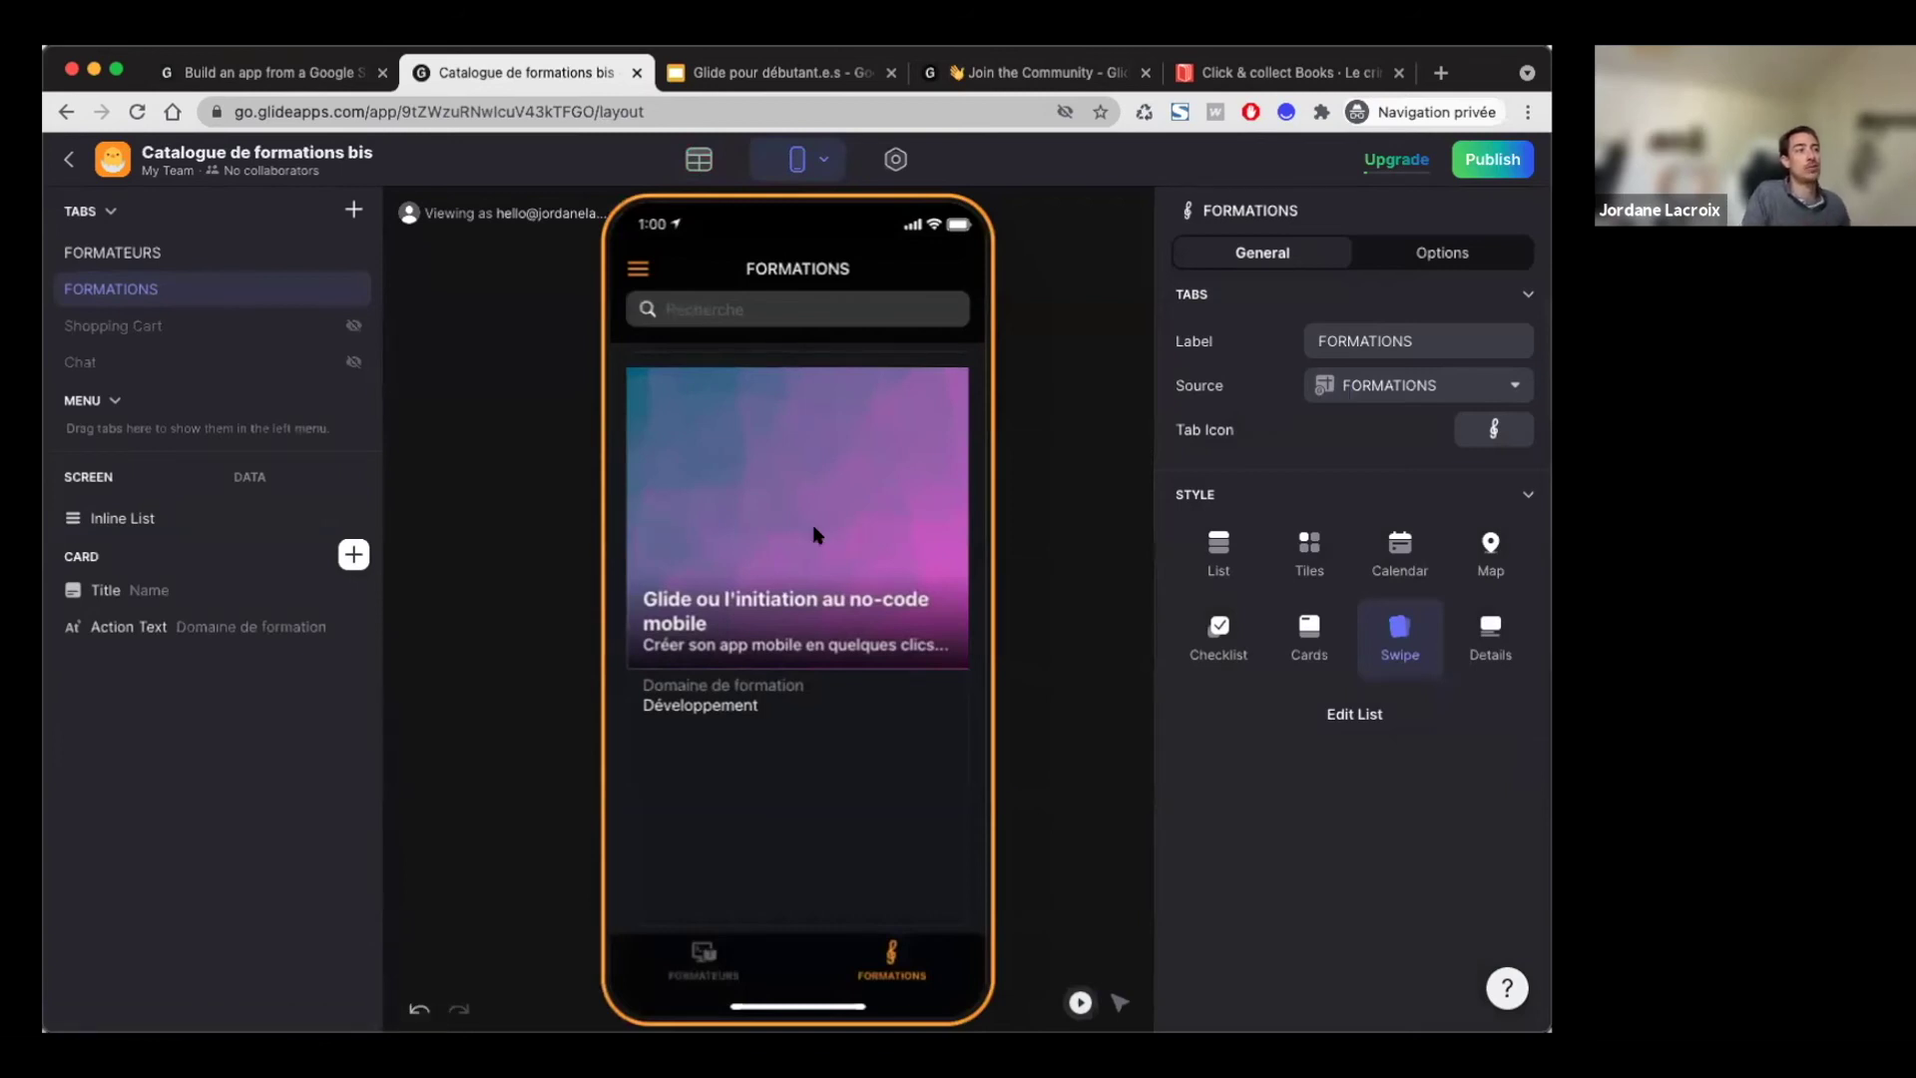
pyautogui.moveTo(892, 522); pyautogui.dragTo(664, 526)
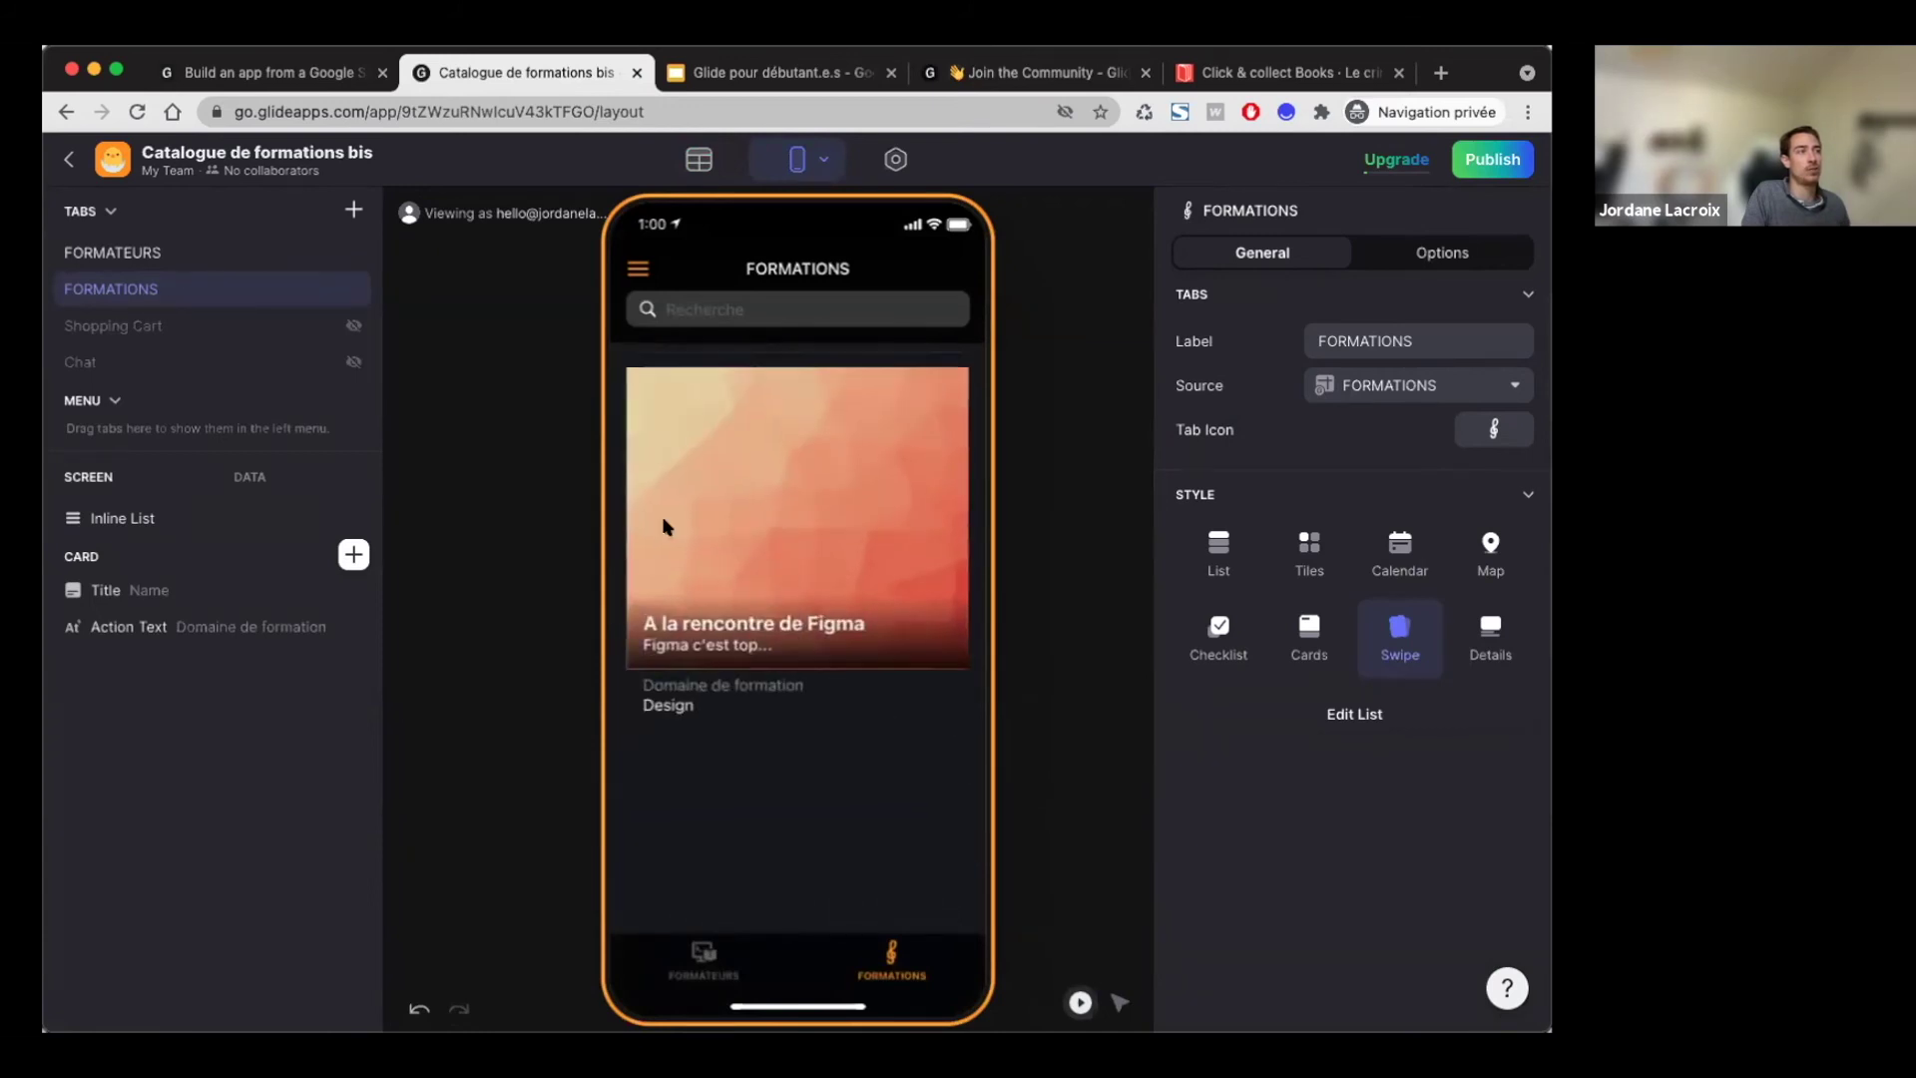
pyautogui.moveTo(805, 517); pyautogui.dragTo(650, 525)
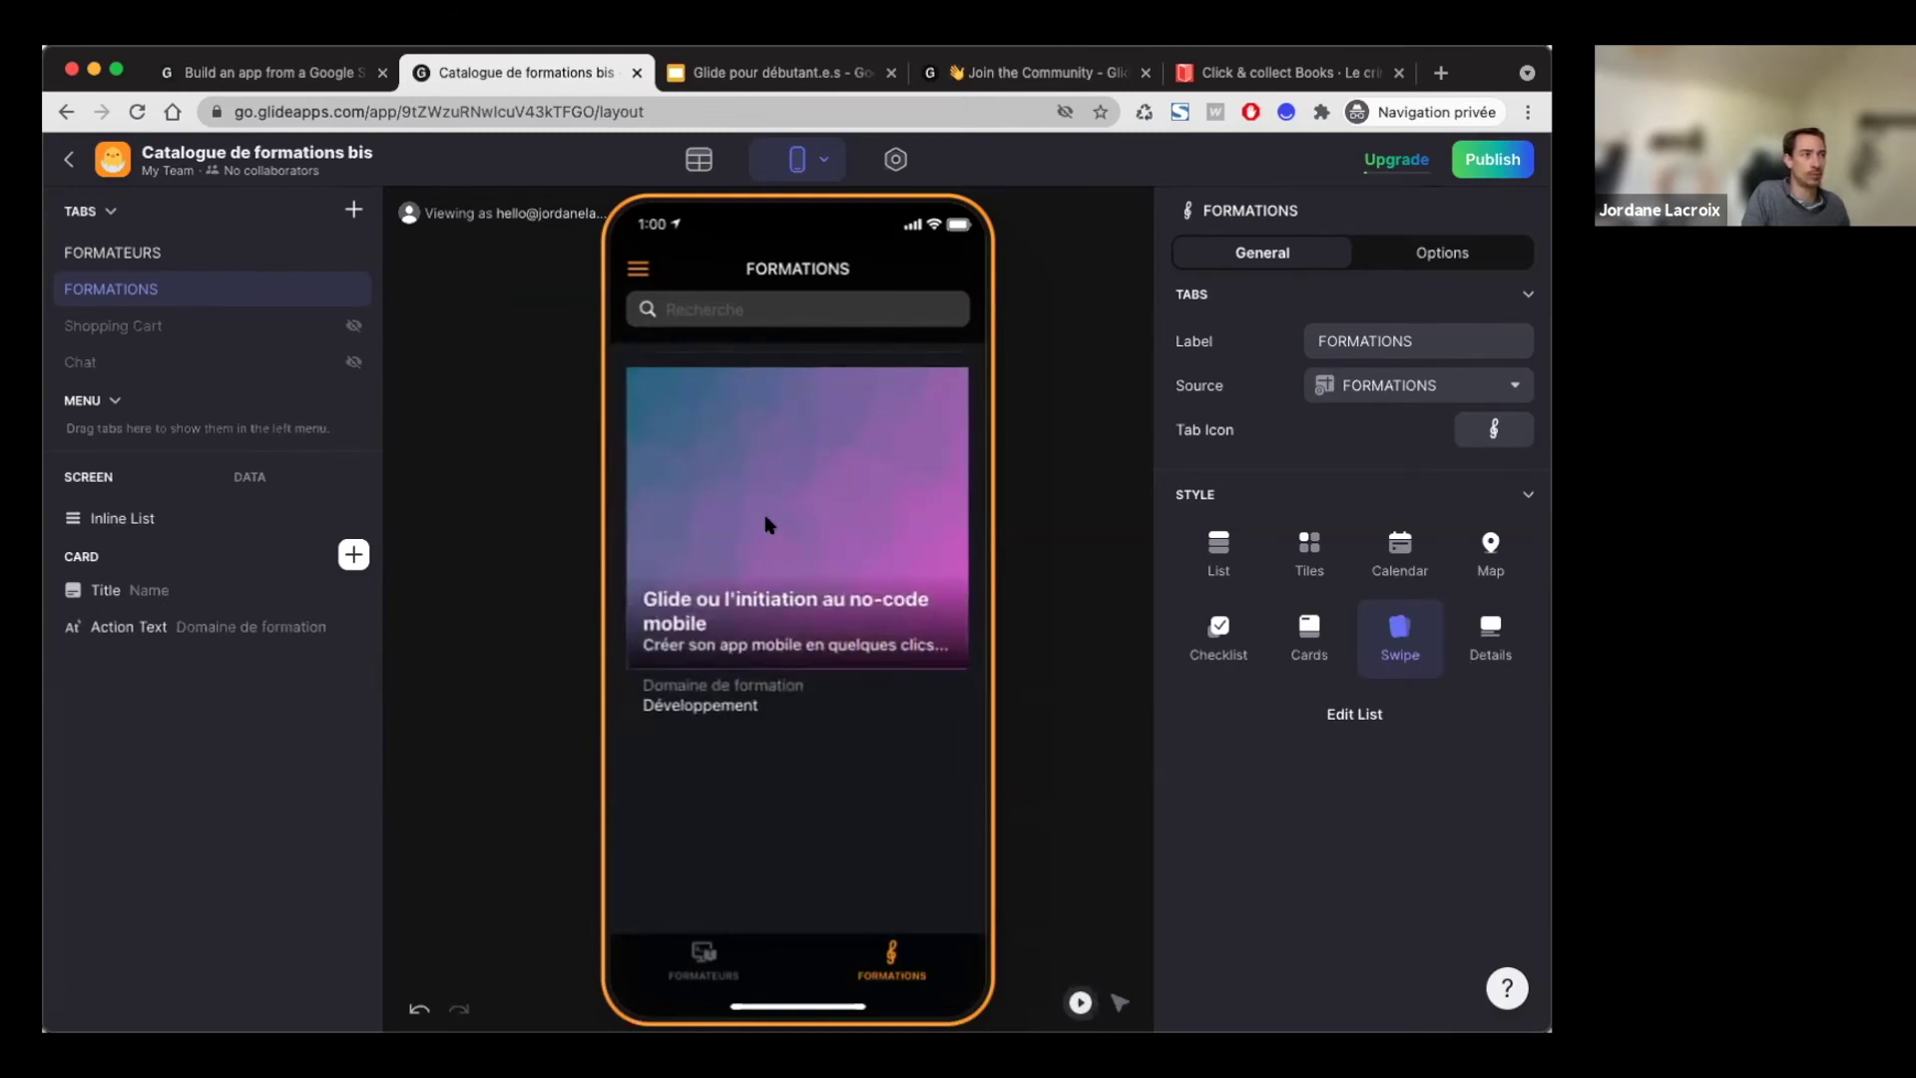
# Step: Remove the Action Text component from the FORMATIONS swipe card
pyautogui.click(135, 627)
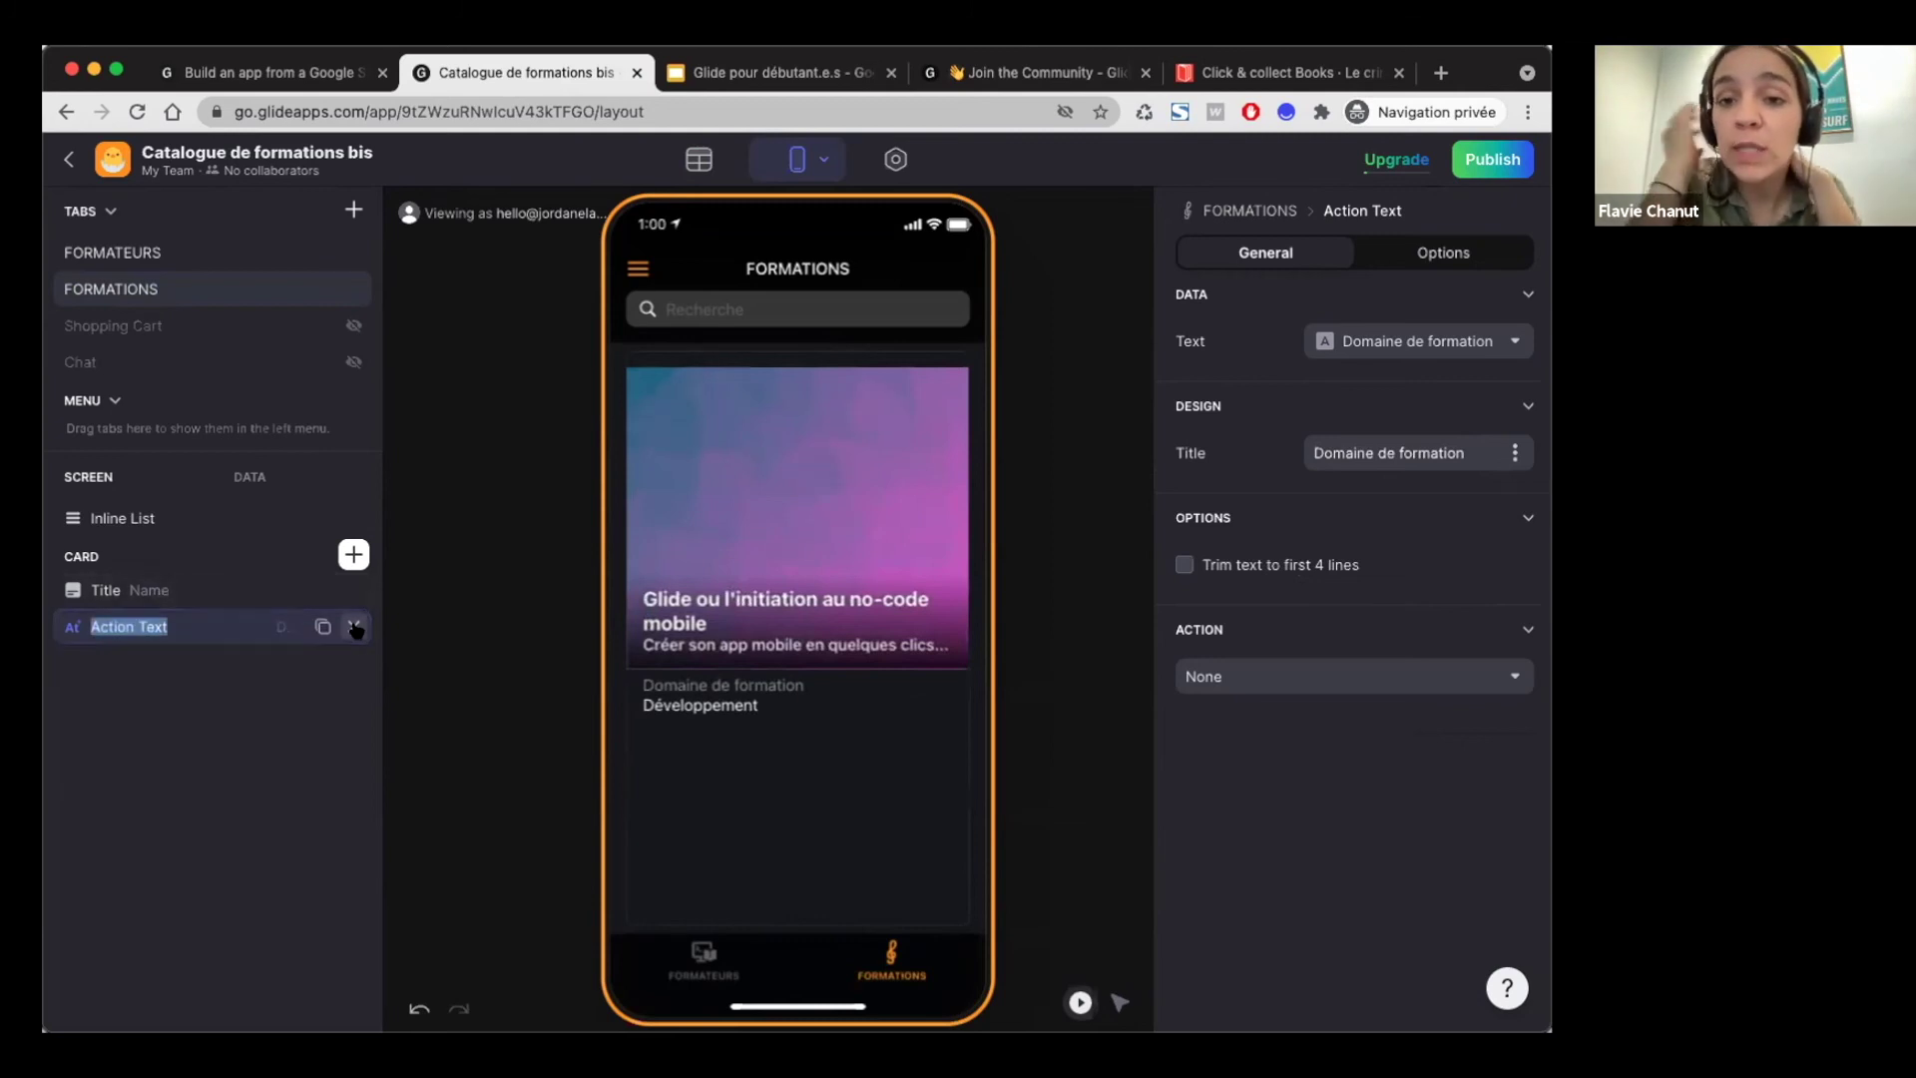
pyautogui.click(354, 626)
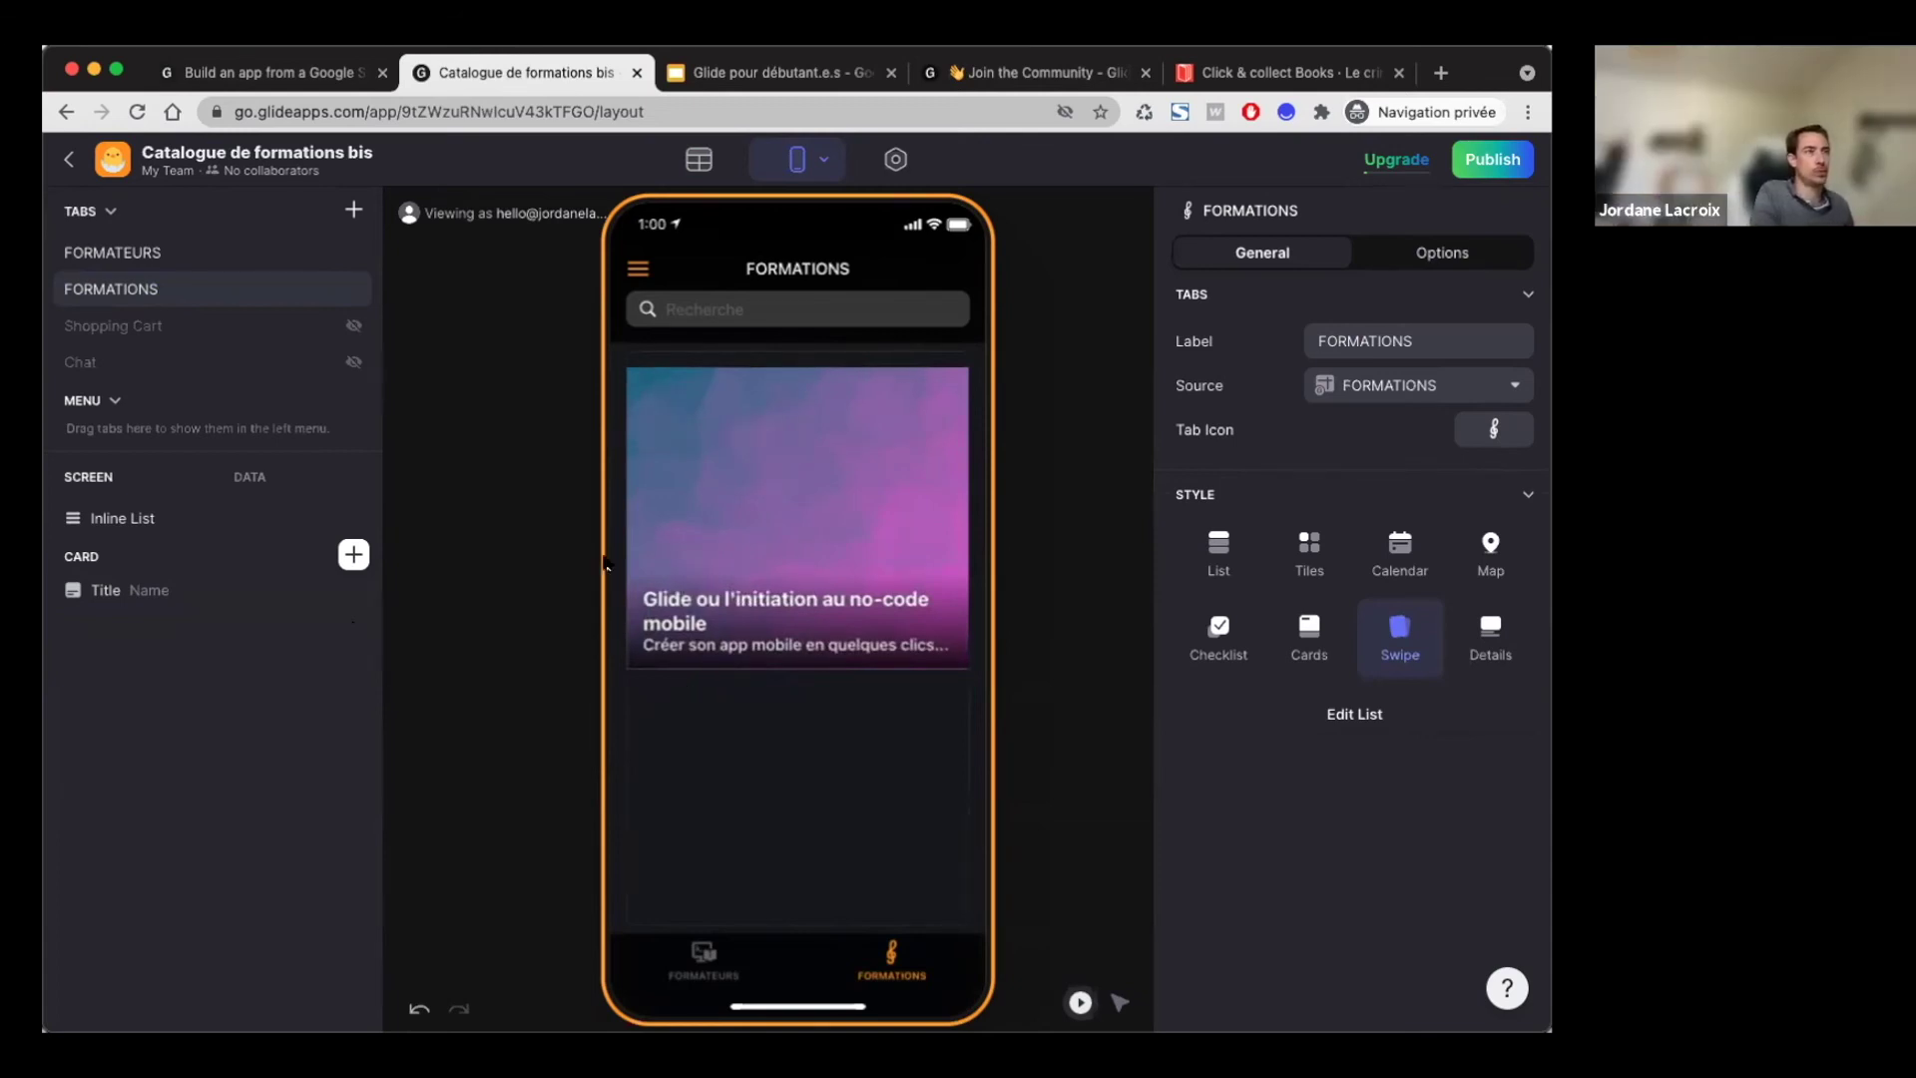
# Step: Preview the first trainer's detail screen from the FORMATEURS tab and return to the trainers' list
pyautogui.click(190, 251)
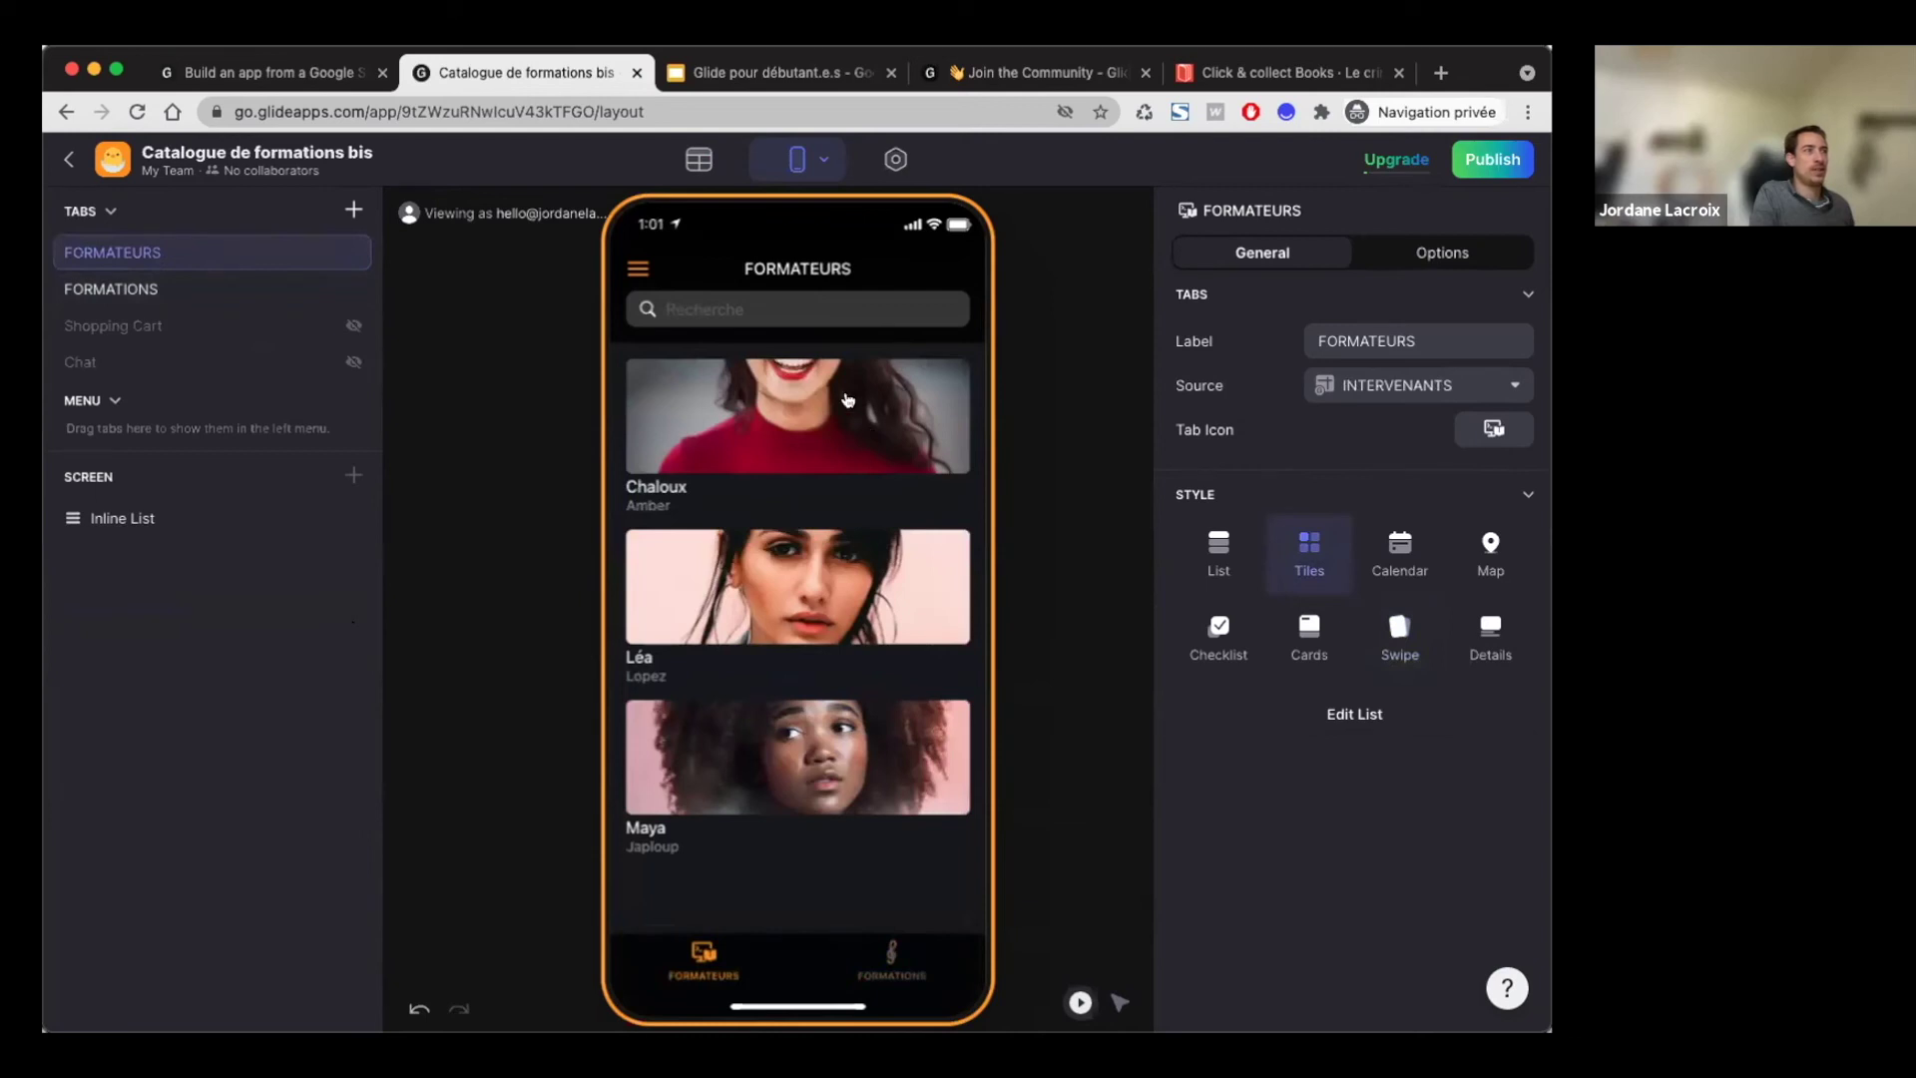
pyautogui.click(803, 435)
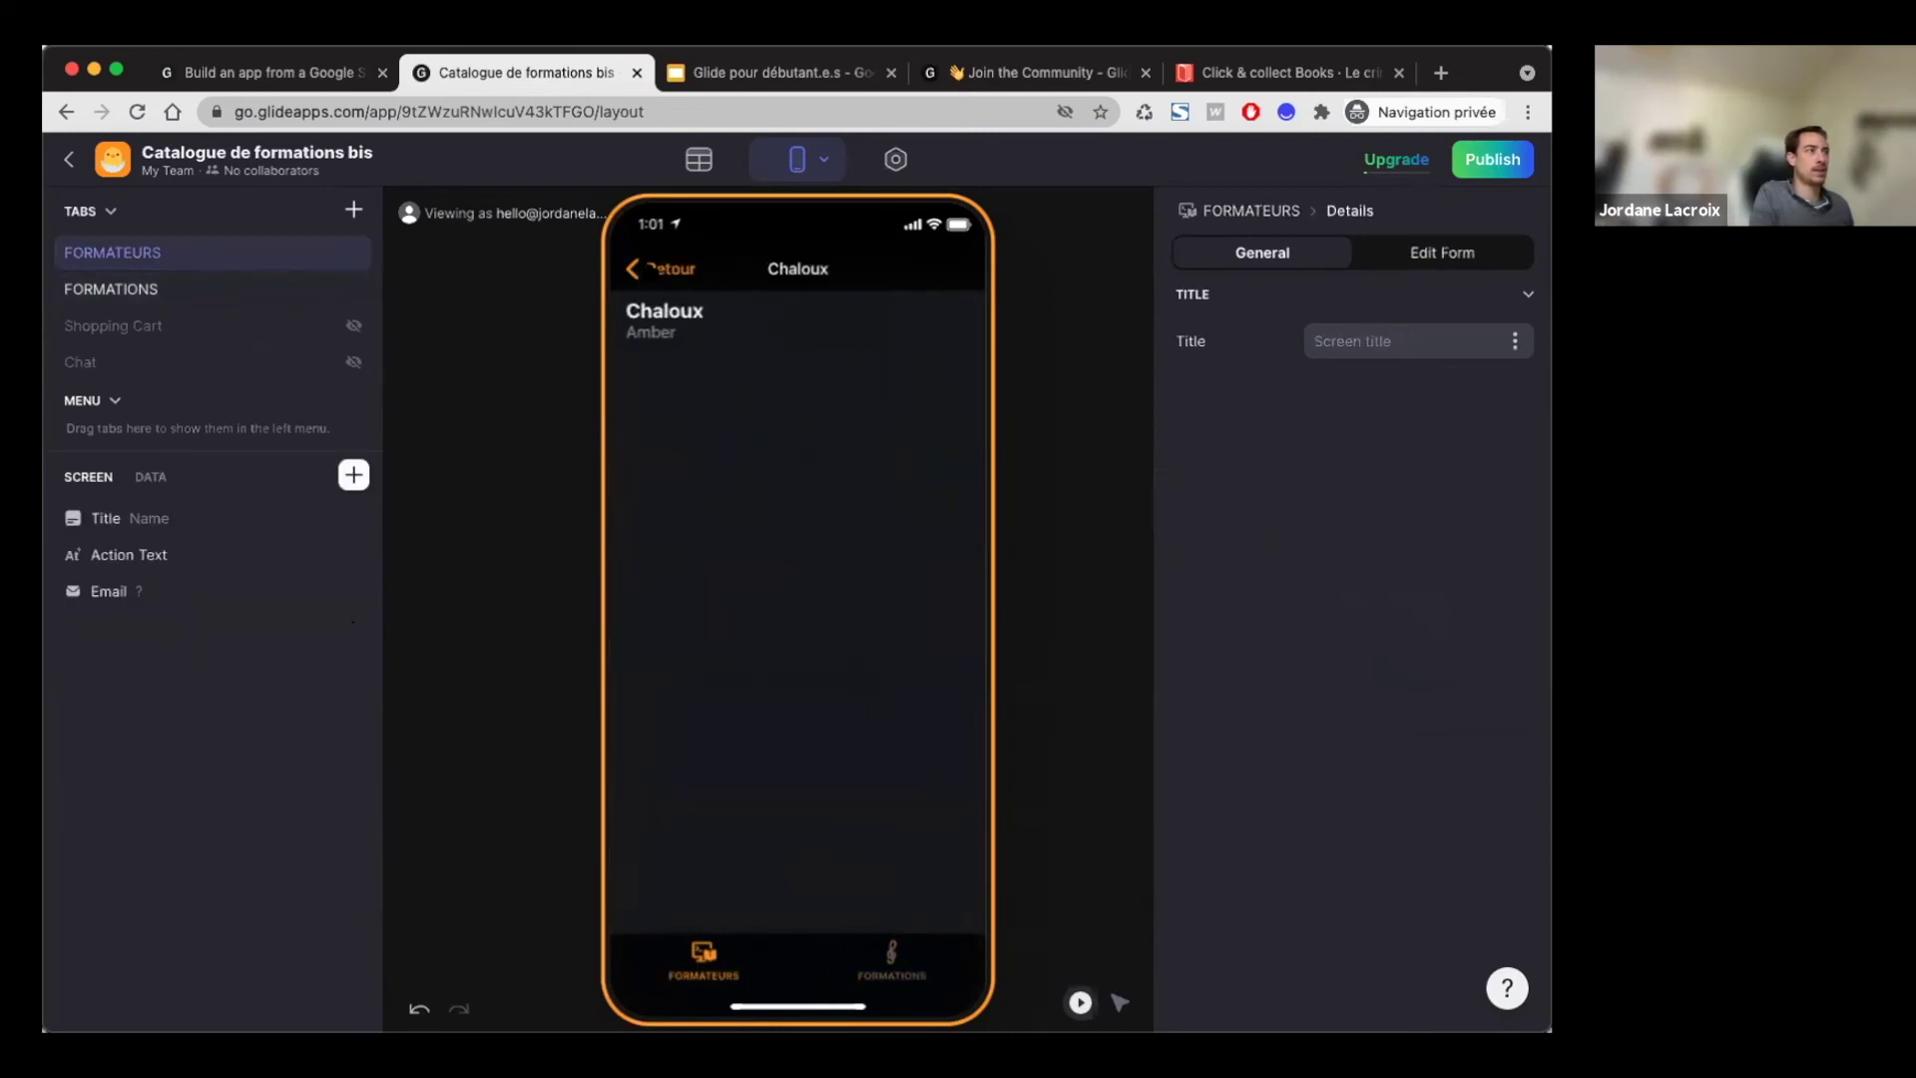
pyautogui.click(651, 267)
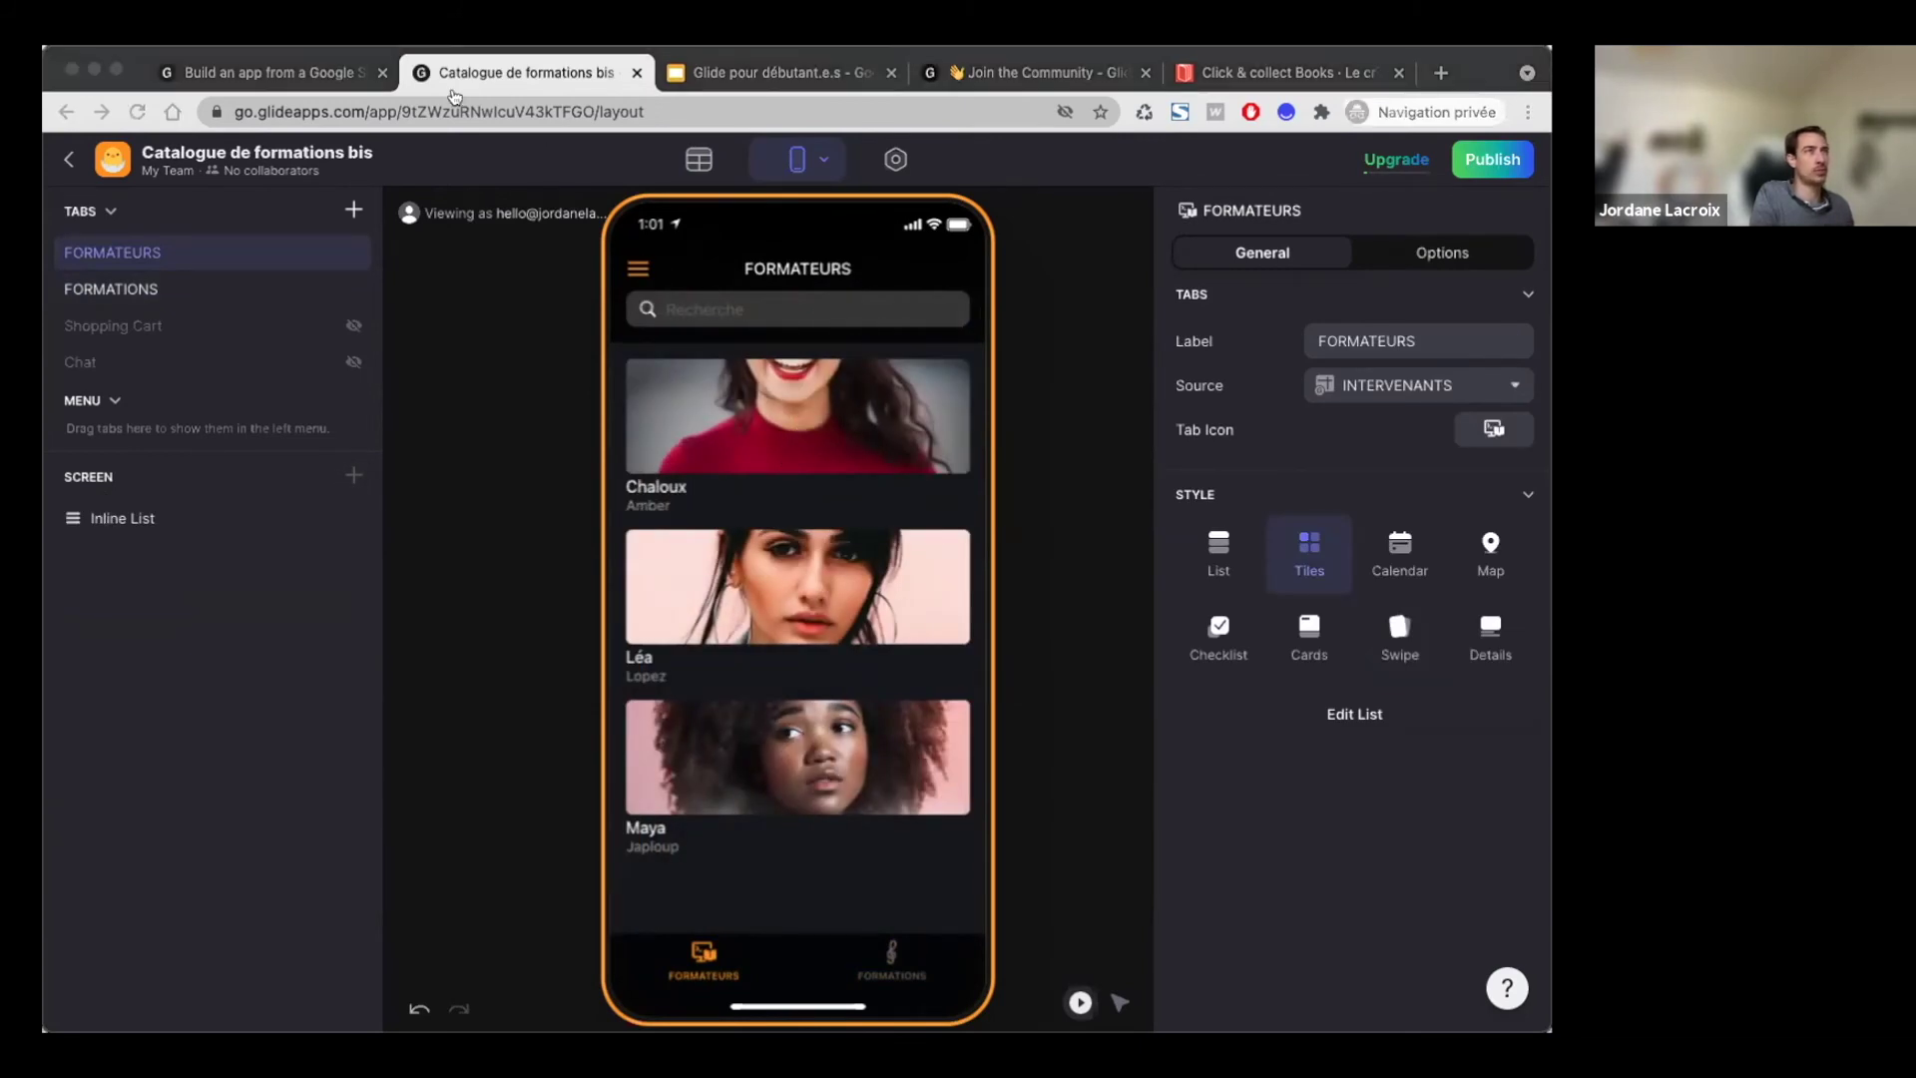
pyautogui.click(1446, 768)
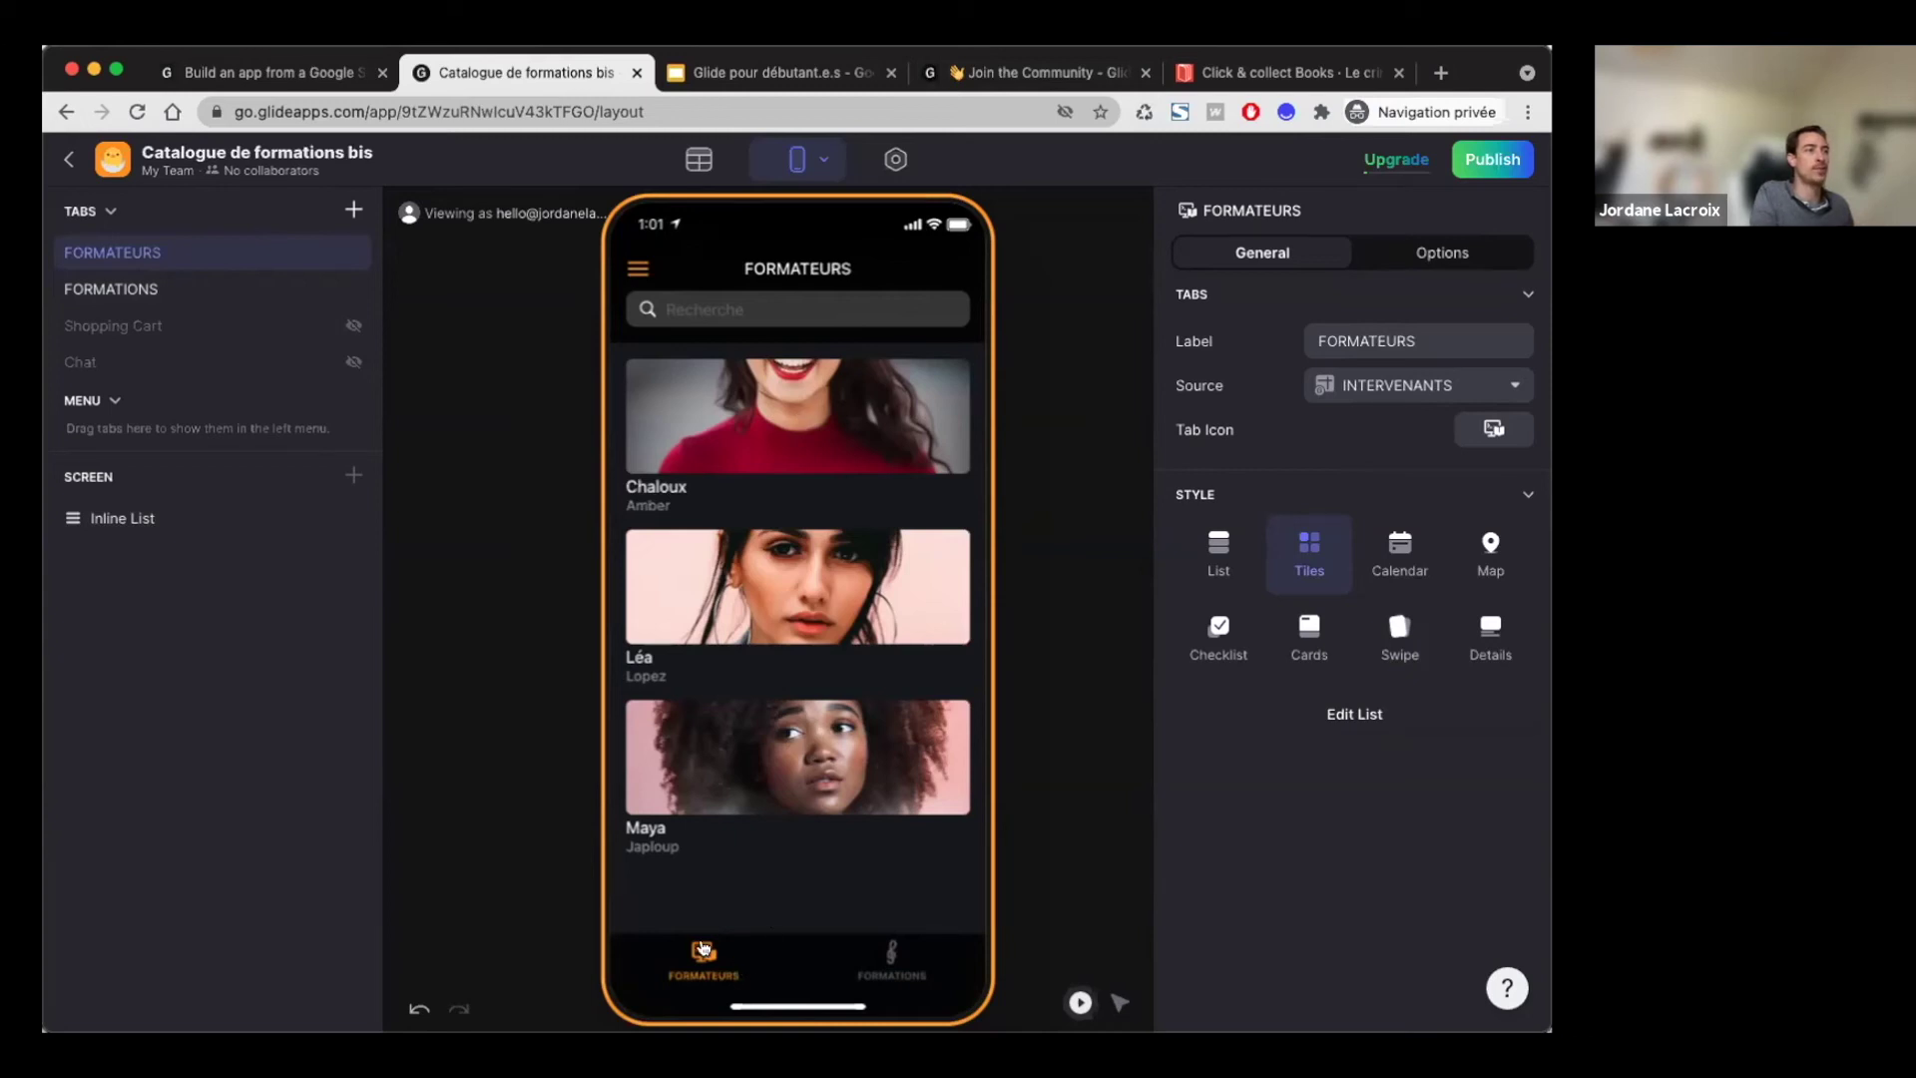
pyautogui.click(707, 456)
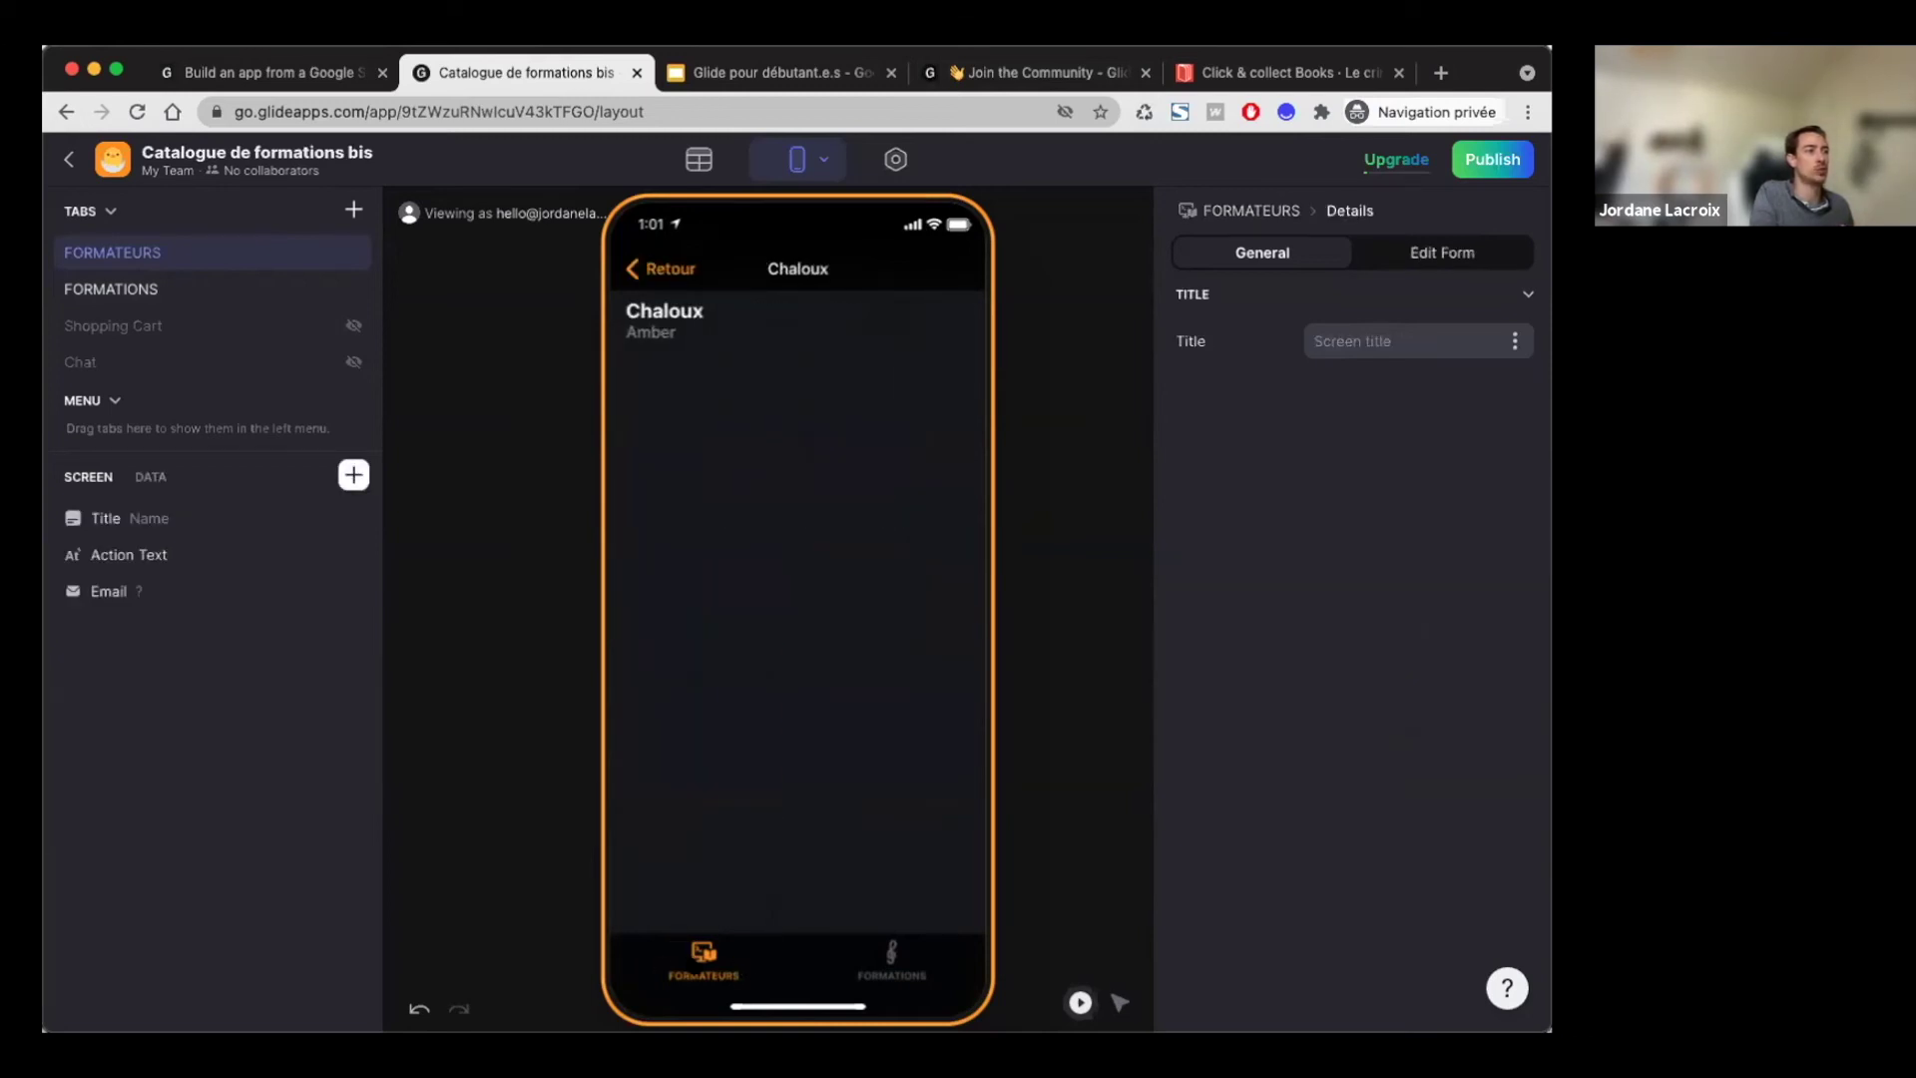
pyautogui.click(660, 268)
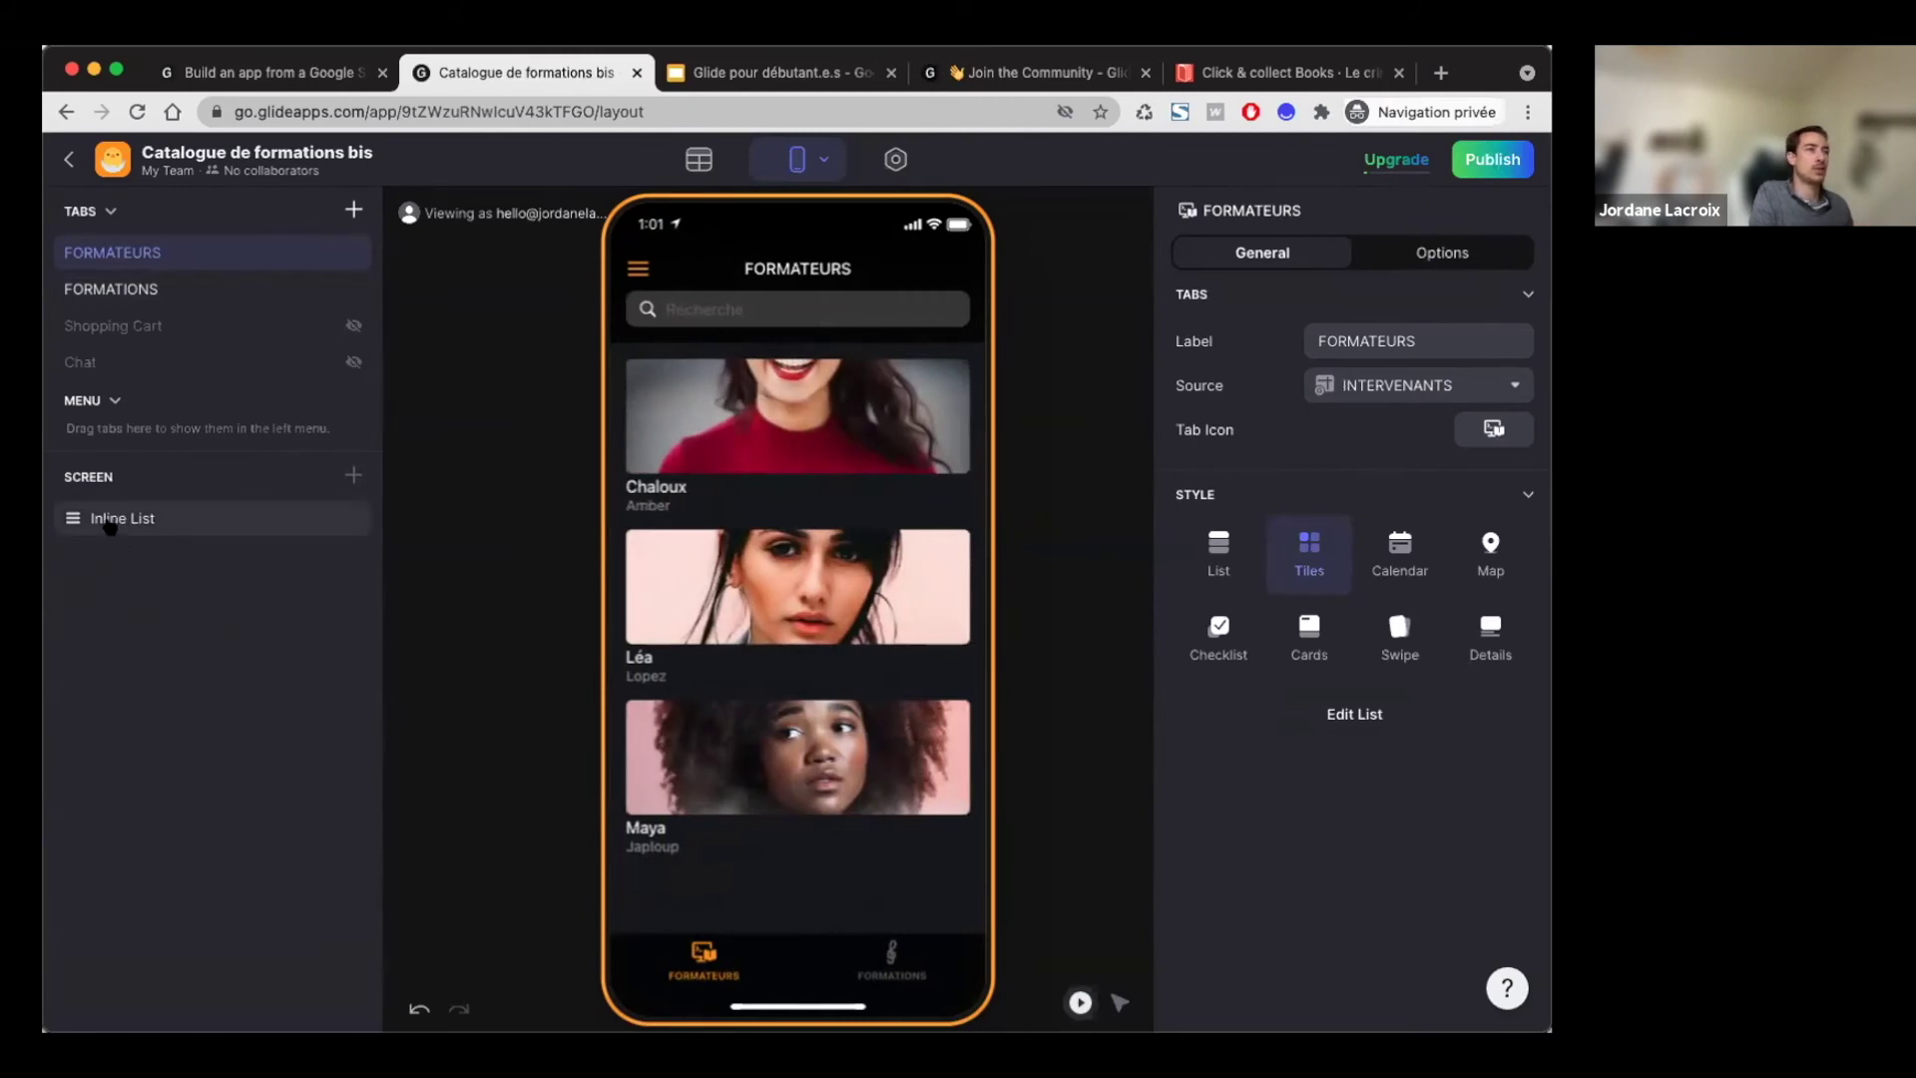
# Step: Examine the actions available for the FORMATEURS inline list and keep View details
pyautogui.click(109, 521)
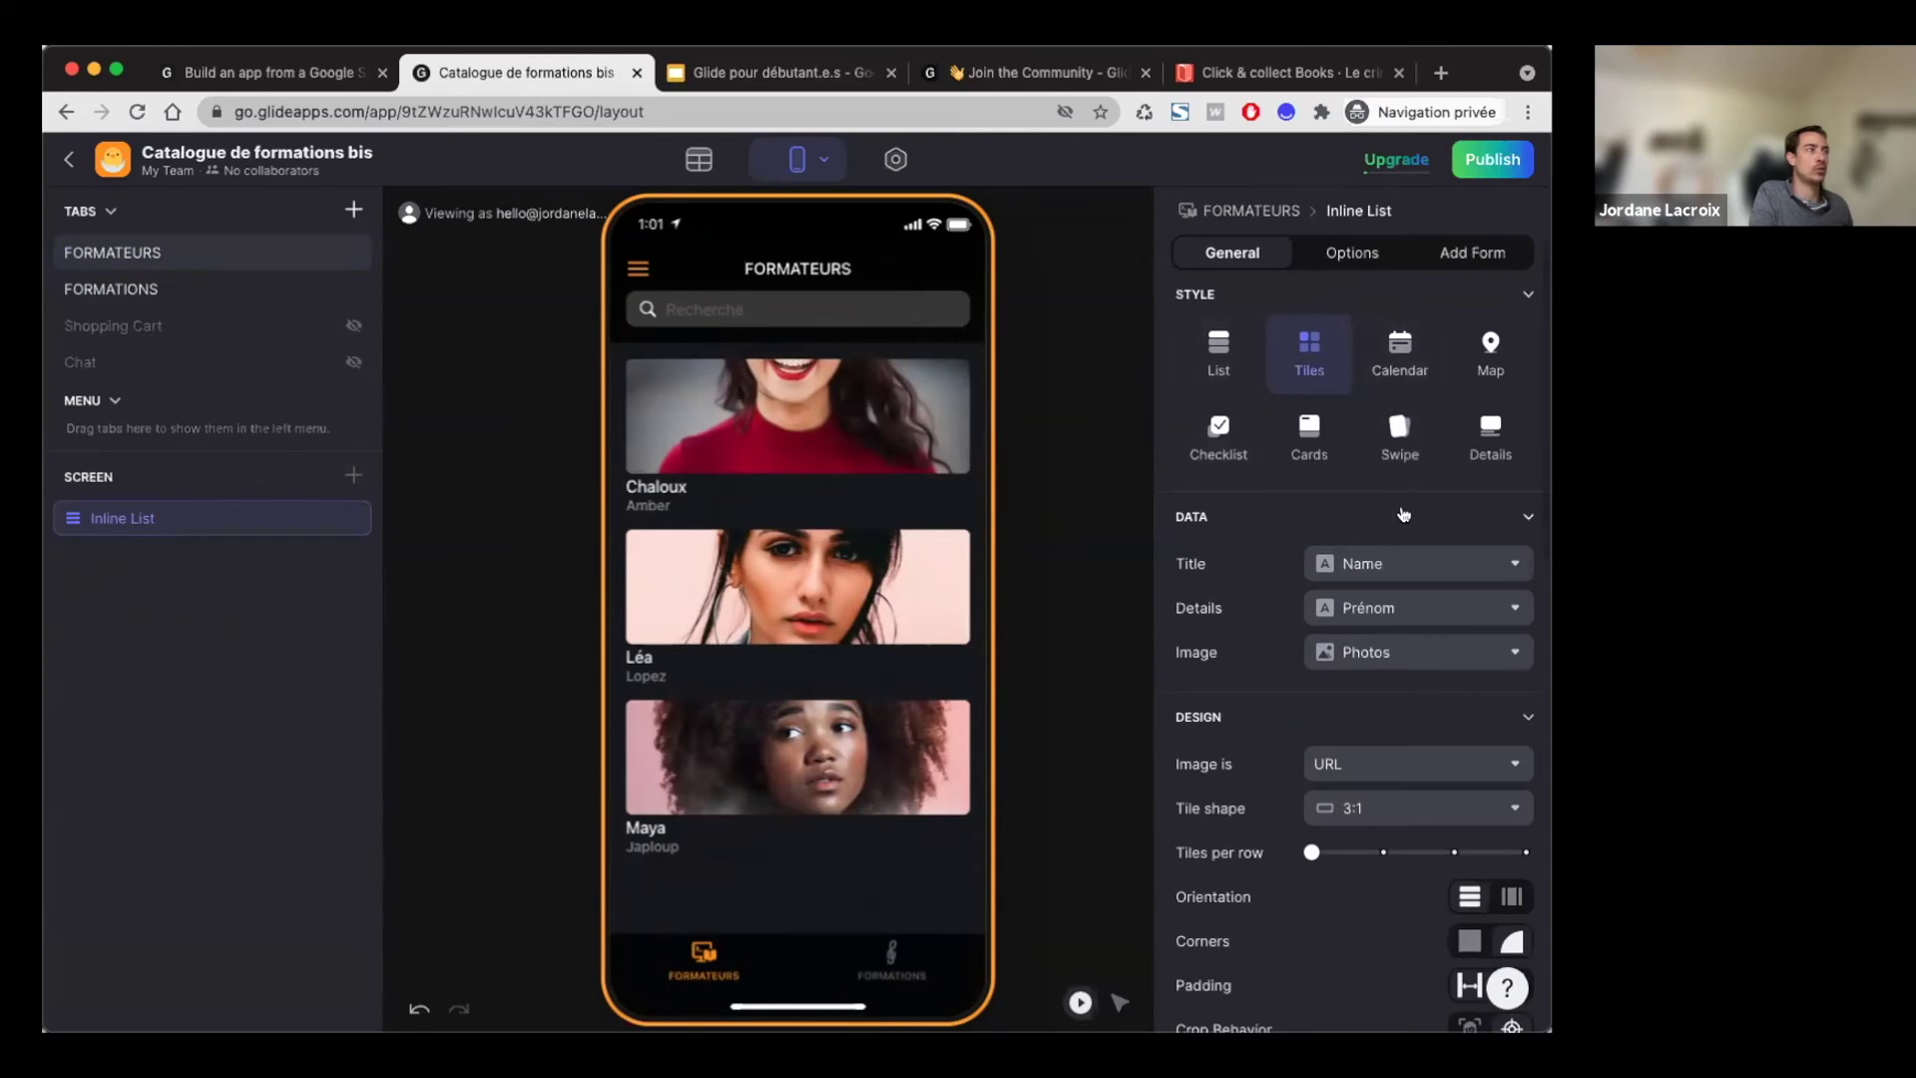
pyautogui.scroll(-10, 1403, 514)
pyautogui.scroll(-2, 1402, 514)
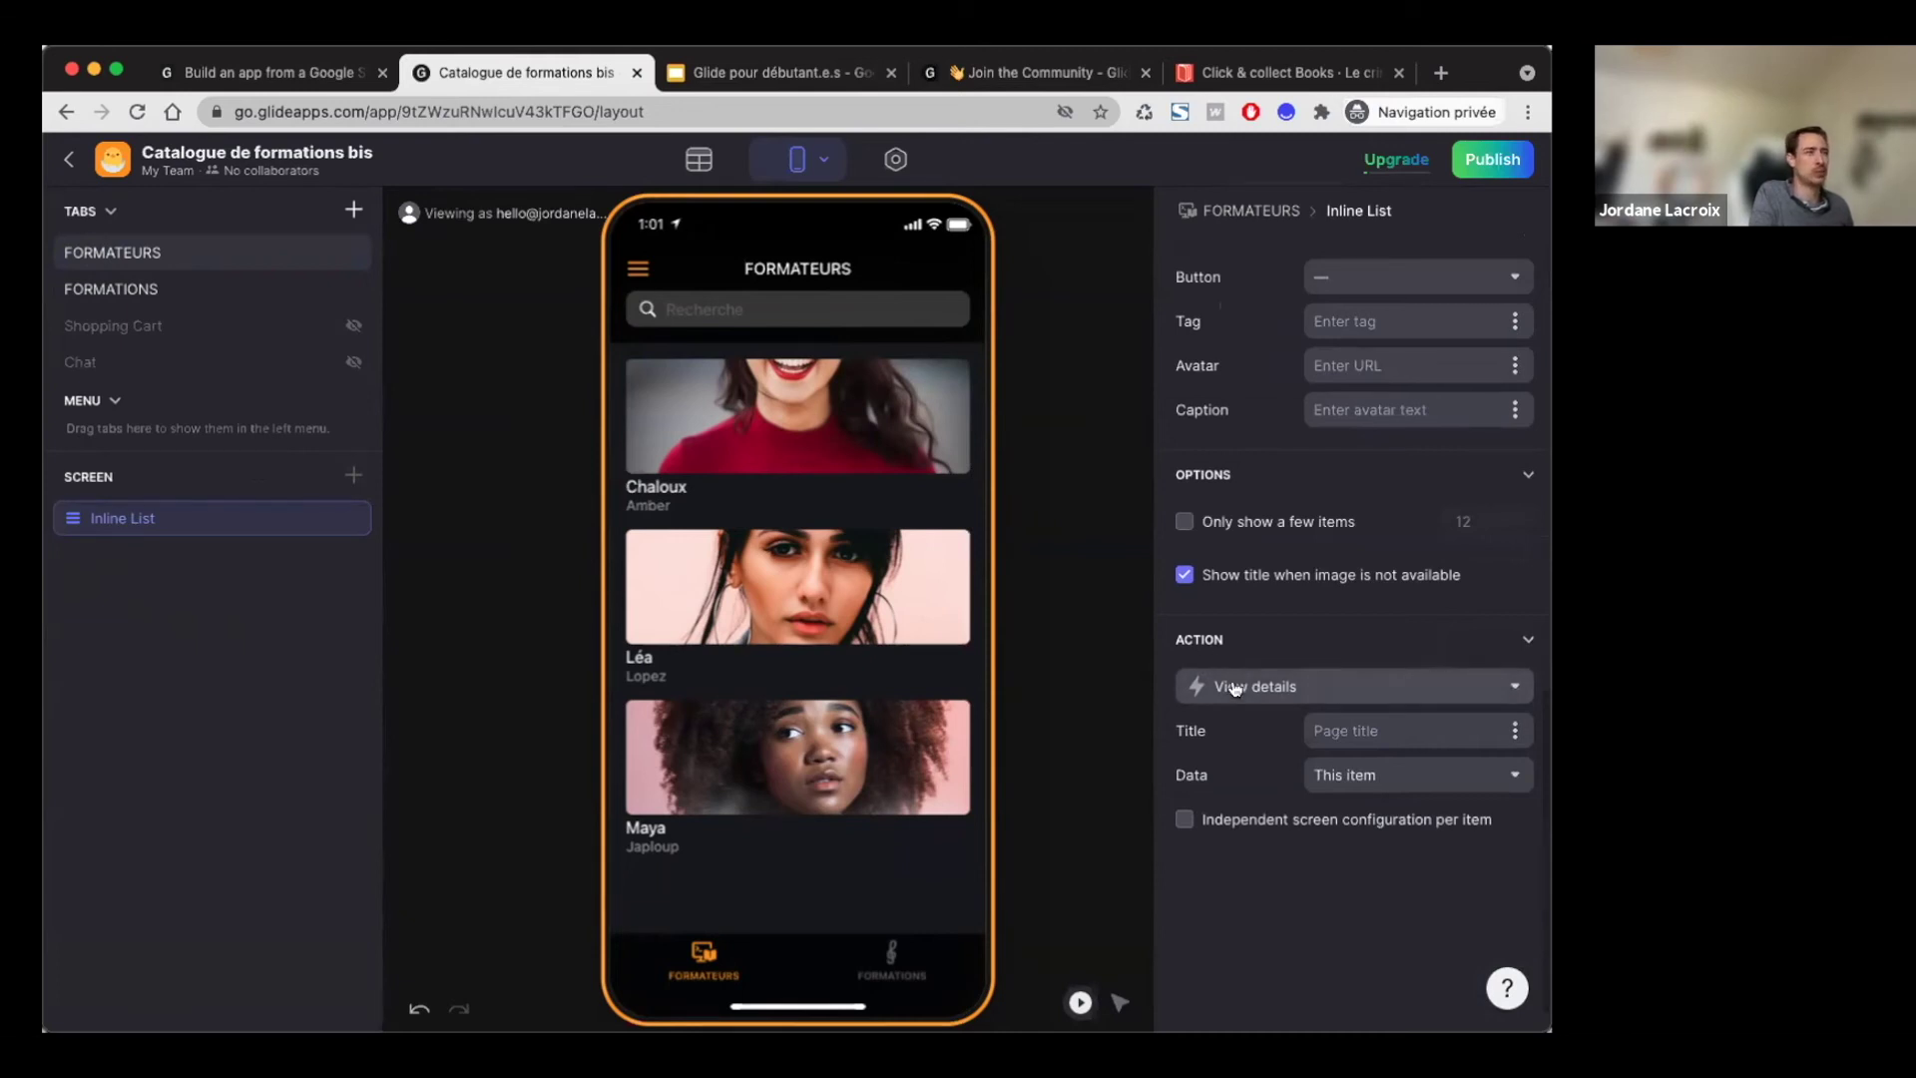
pyautogui.click(1269, 685)
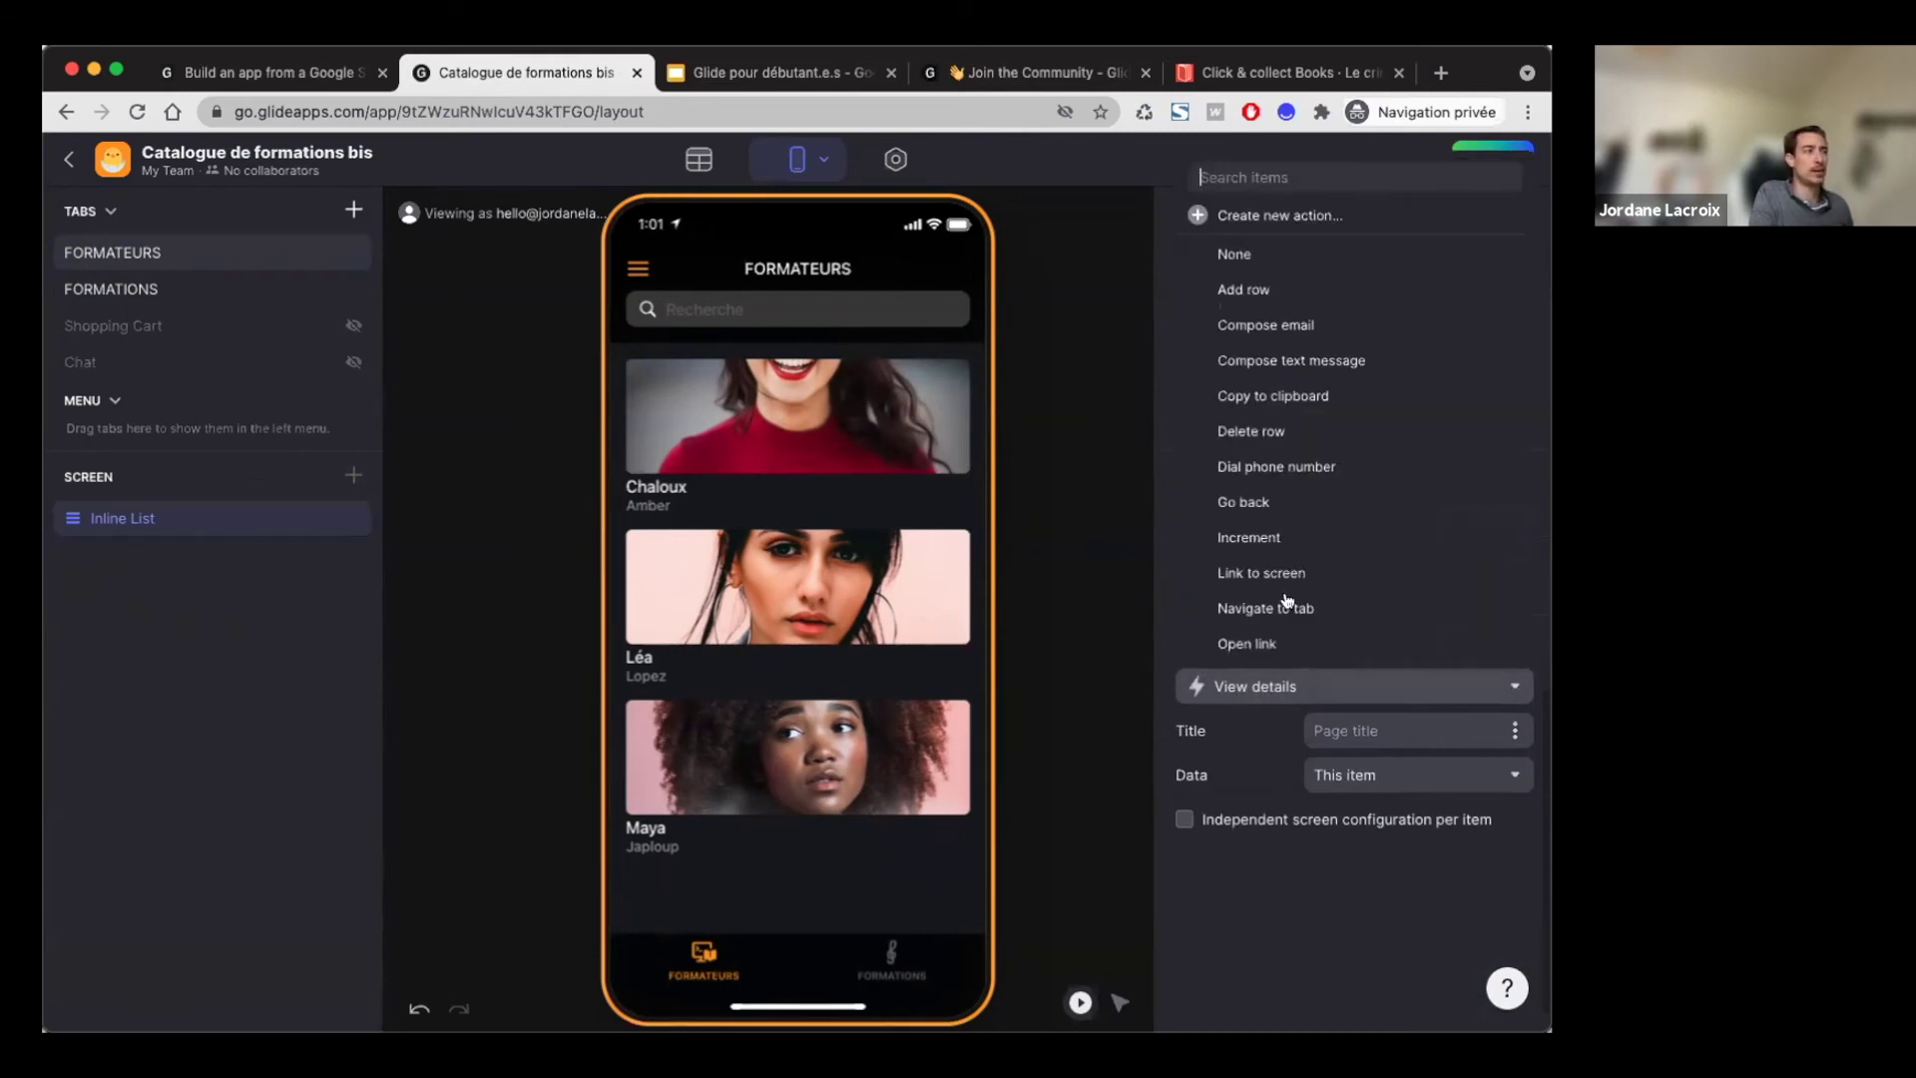
pyautogui.scroll(-5, 1289, 362)
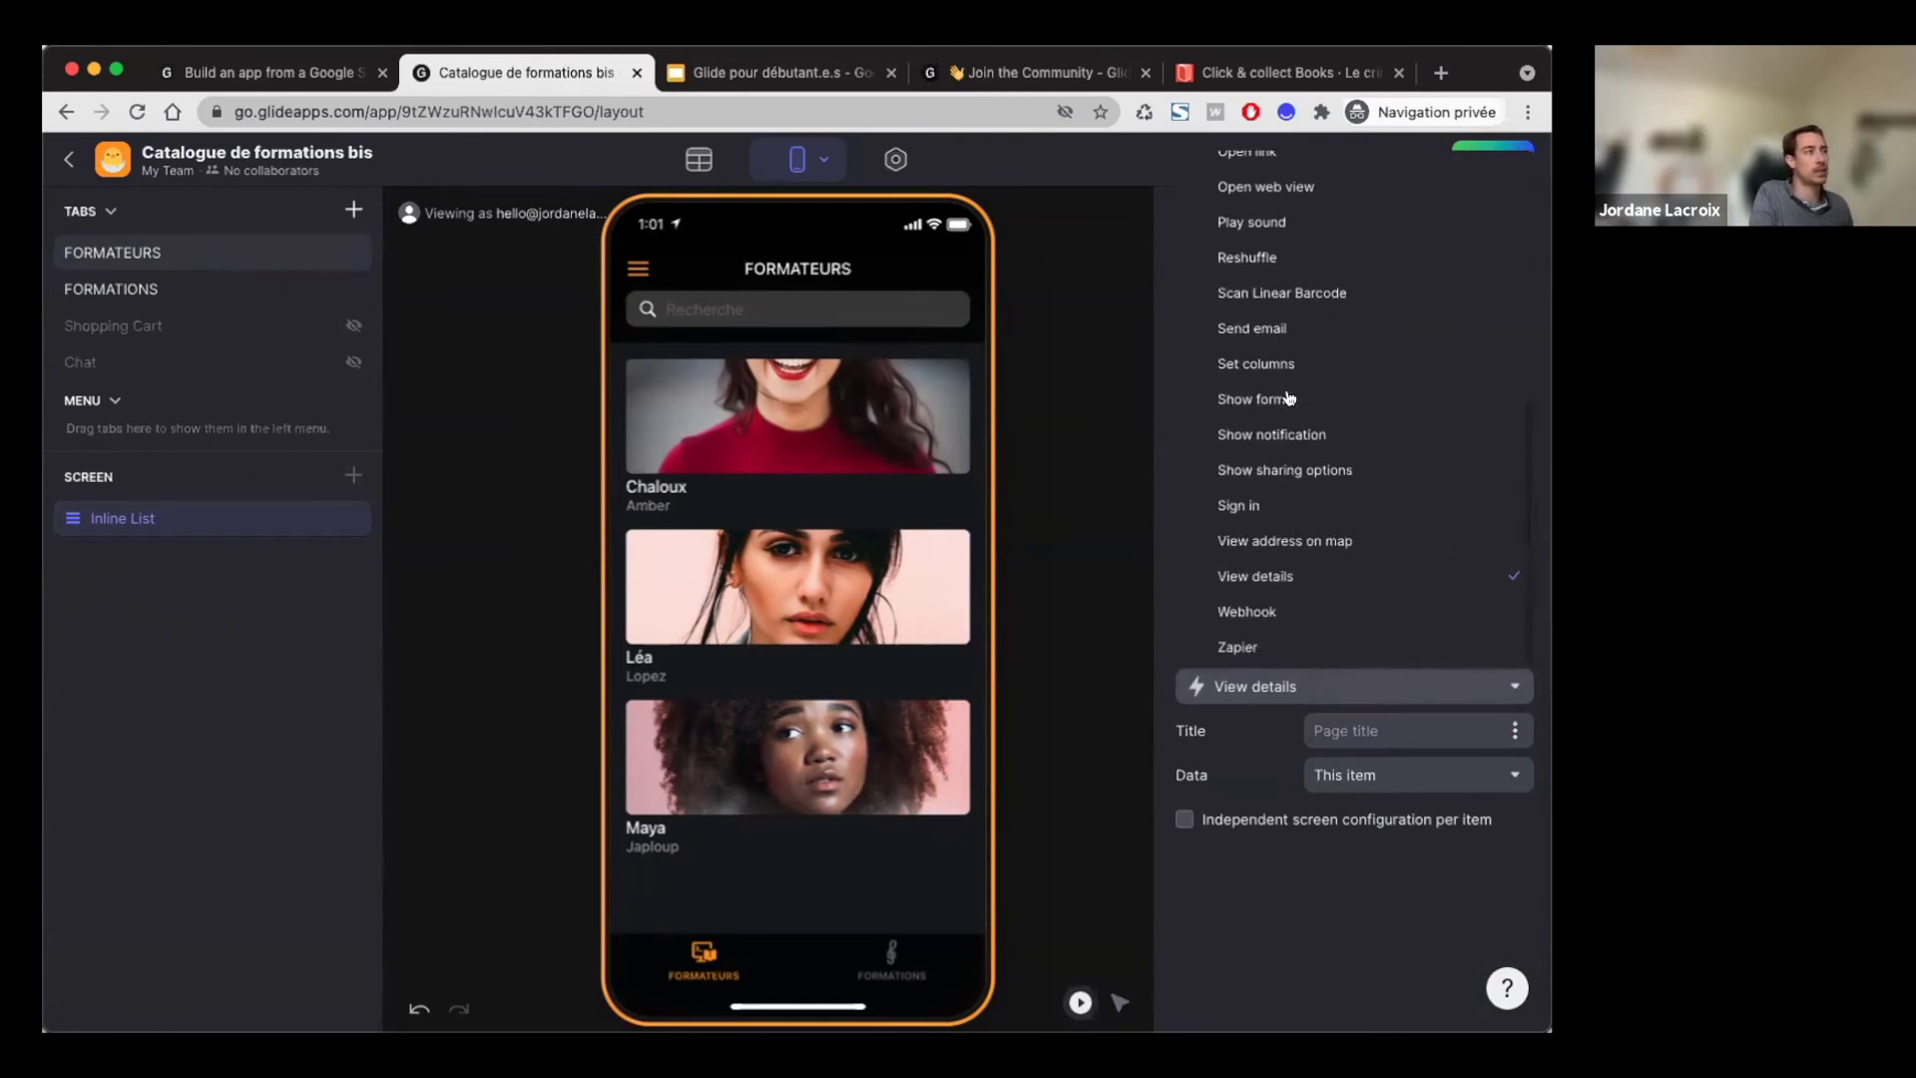
pyautogui.click(1288, 879)
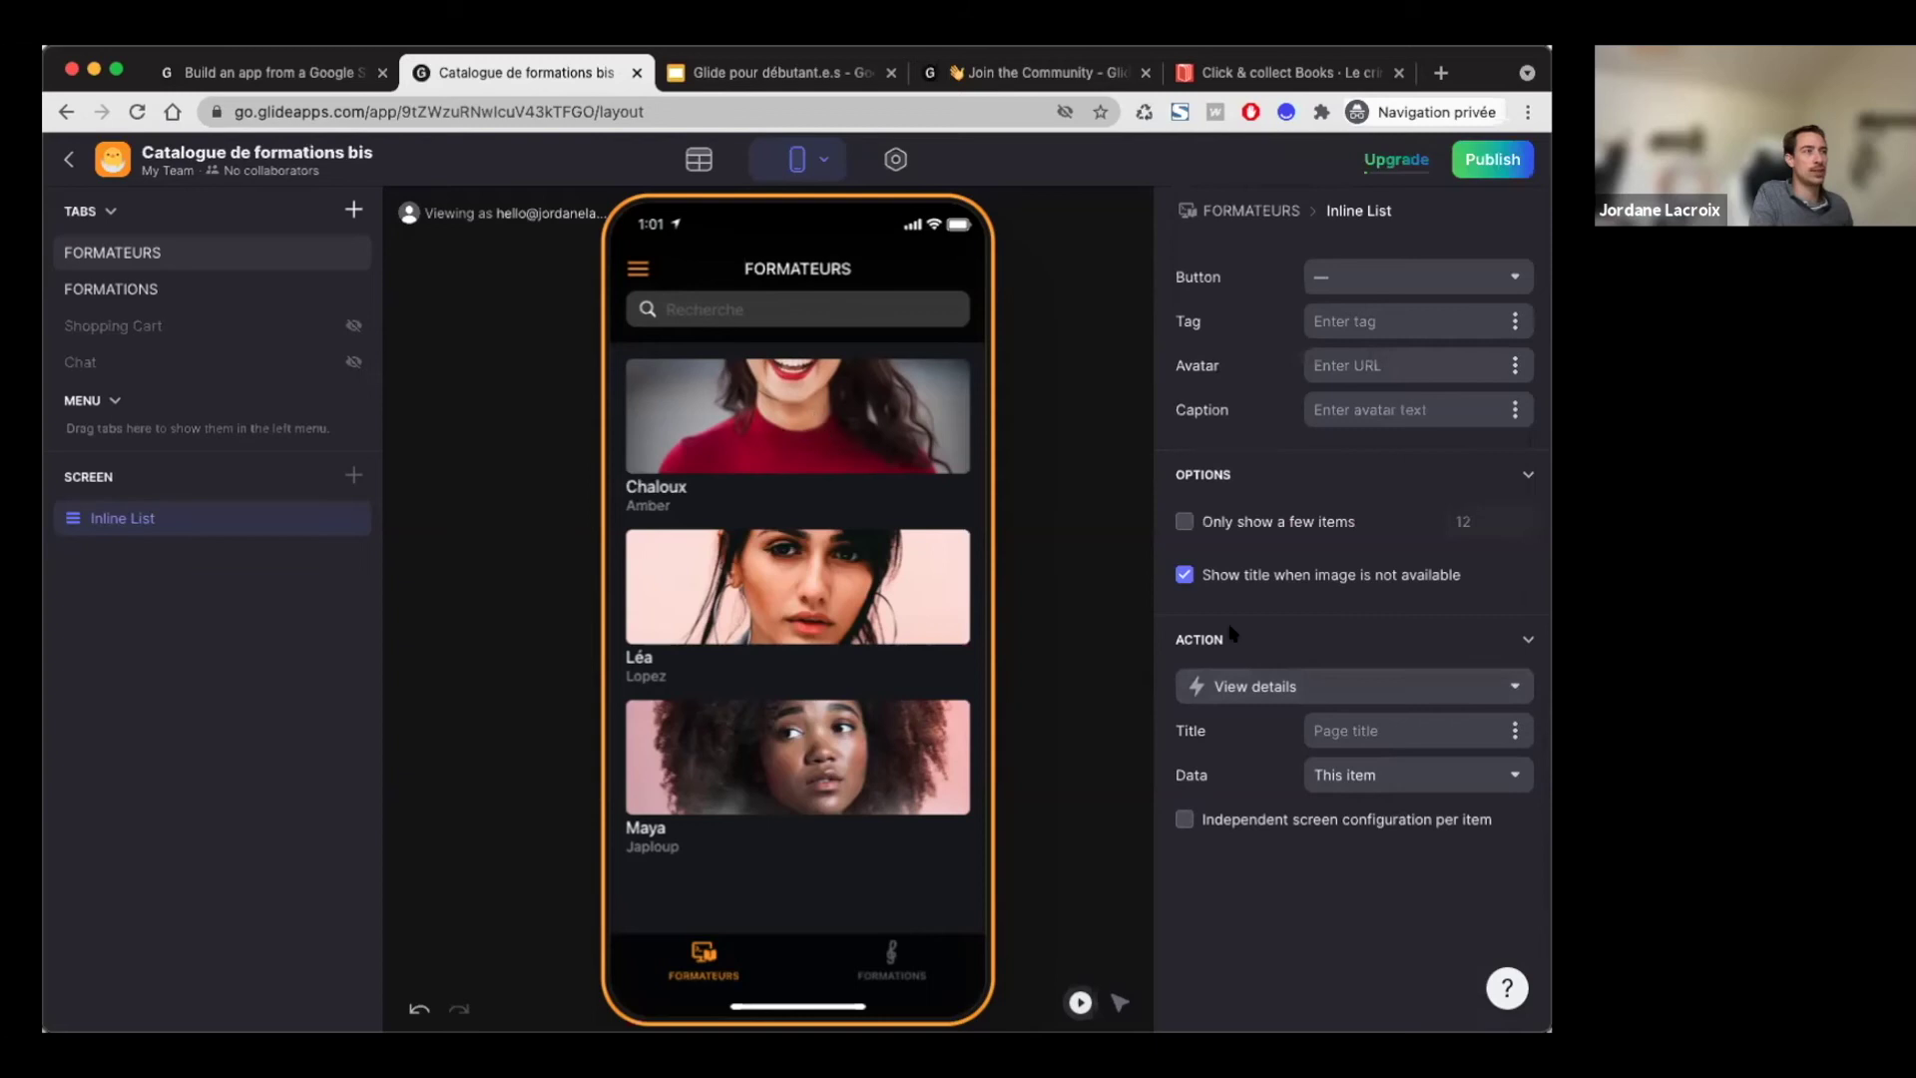
pyautogui.click(1255, 685)
pyautogui.click(1275, 931)
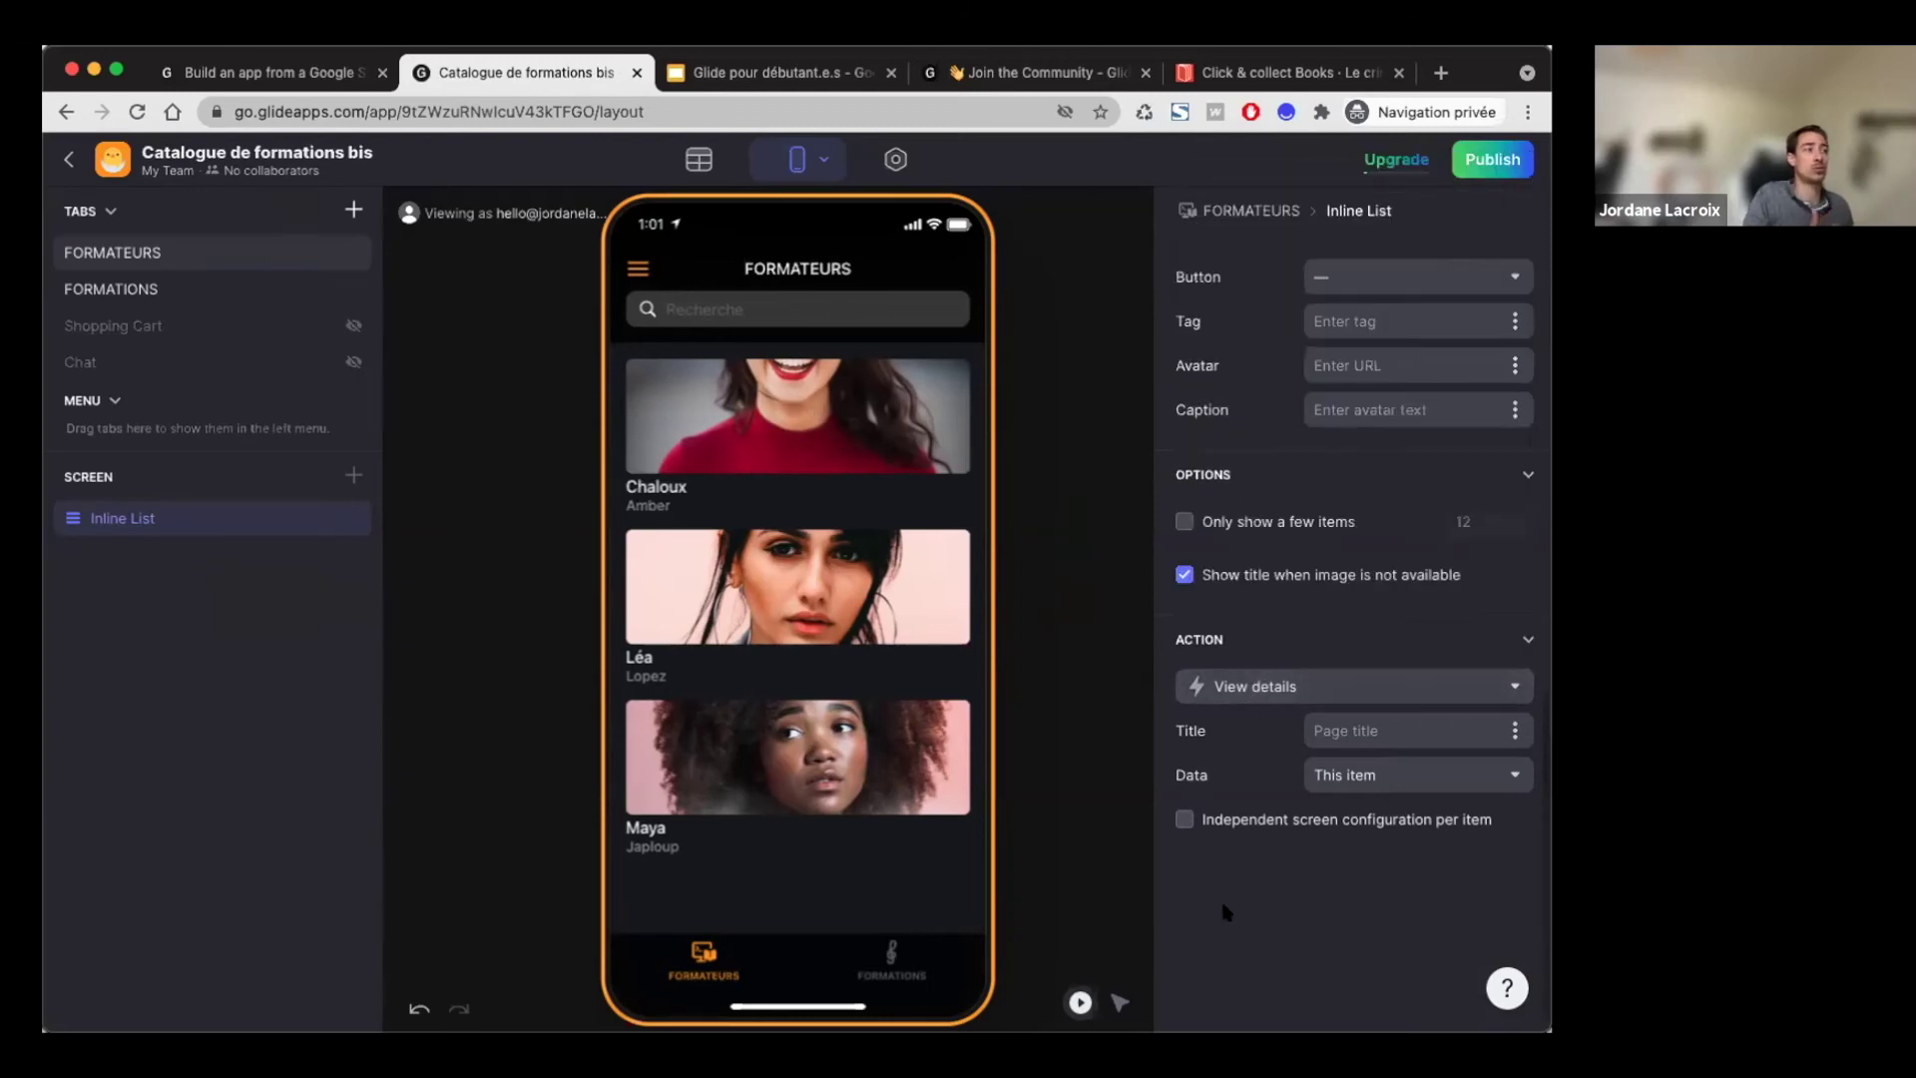
# Step: Preview the first trainer's detail screen and return to the FORMATEURS list
pyautogui.click(769, 396)
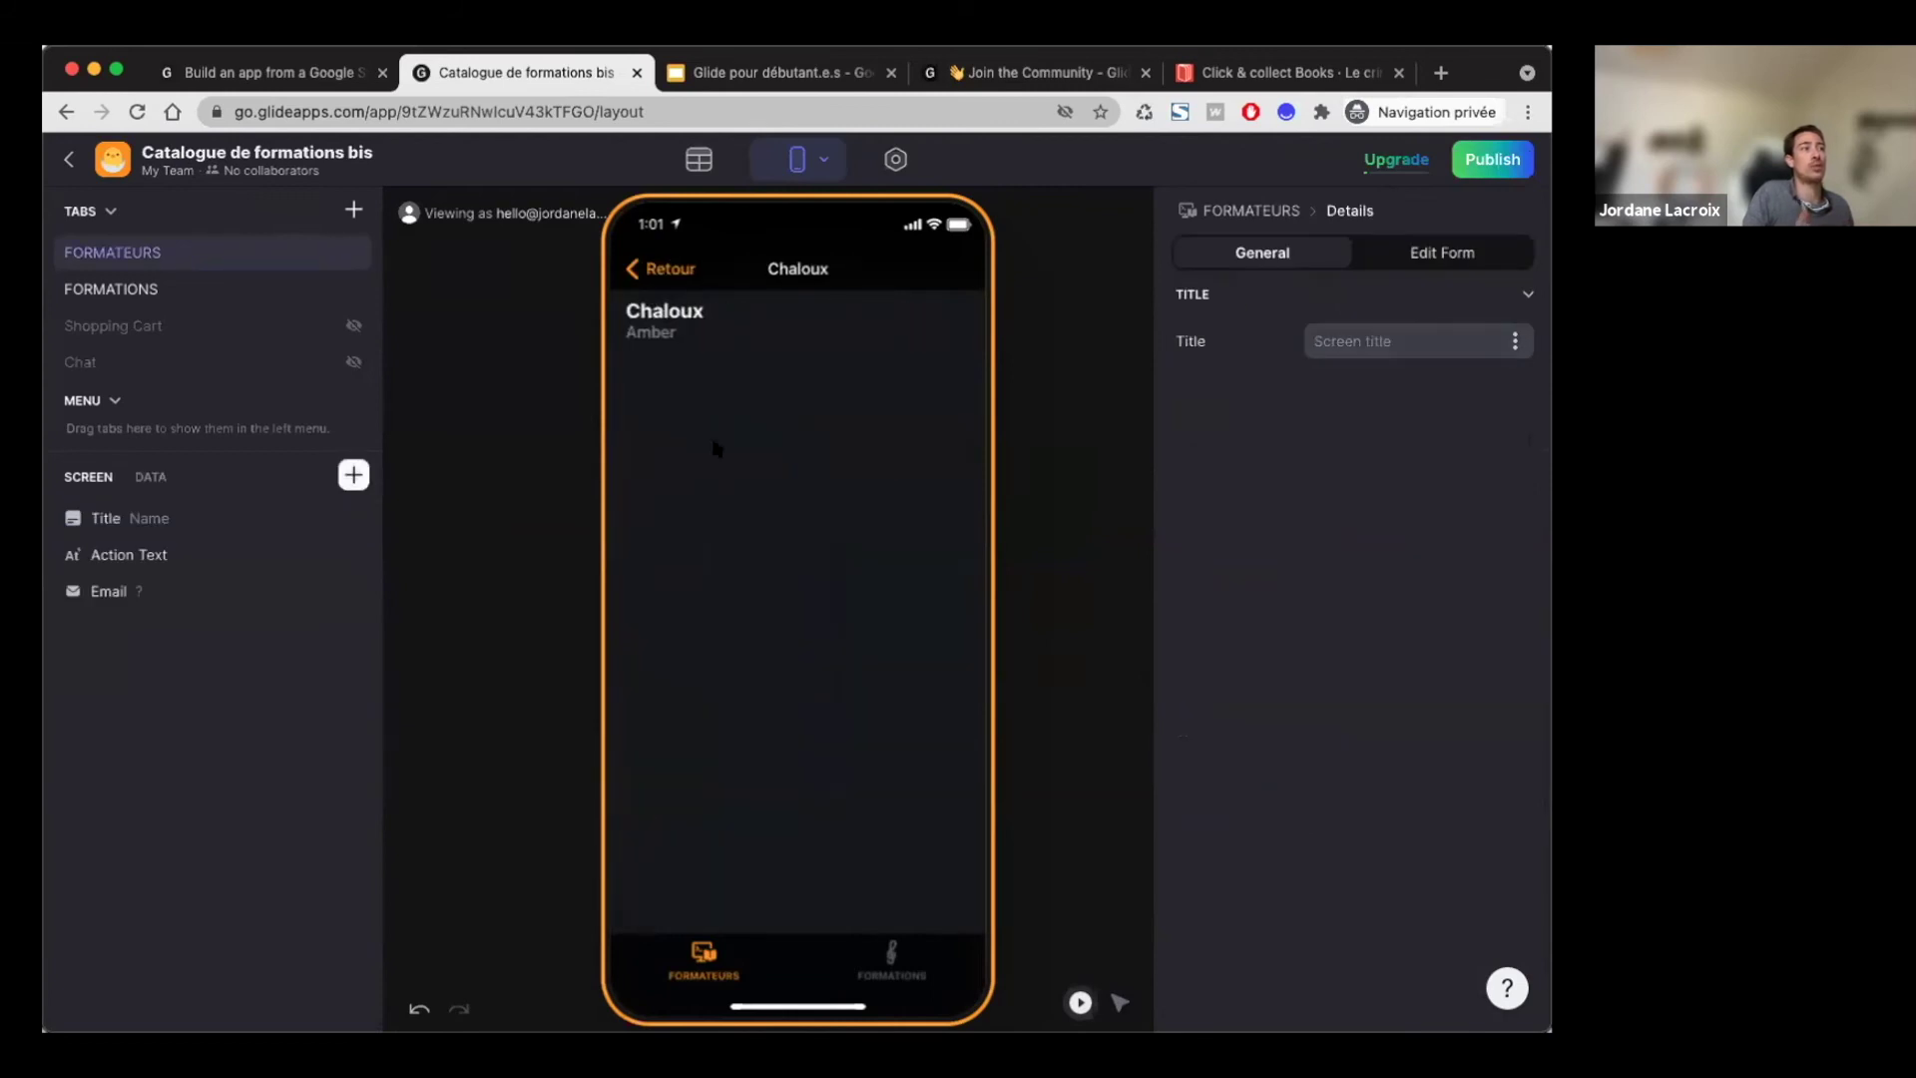
pyautogui.click(667, 267)
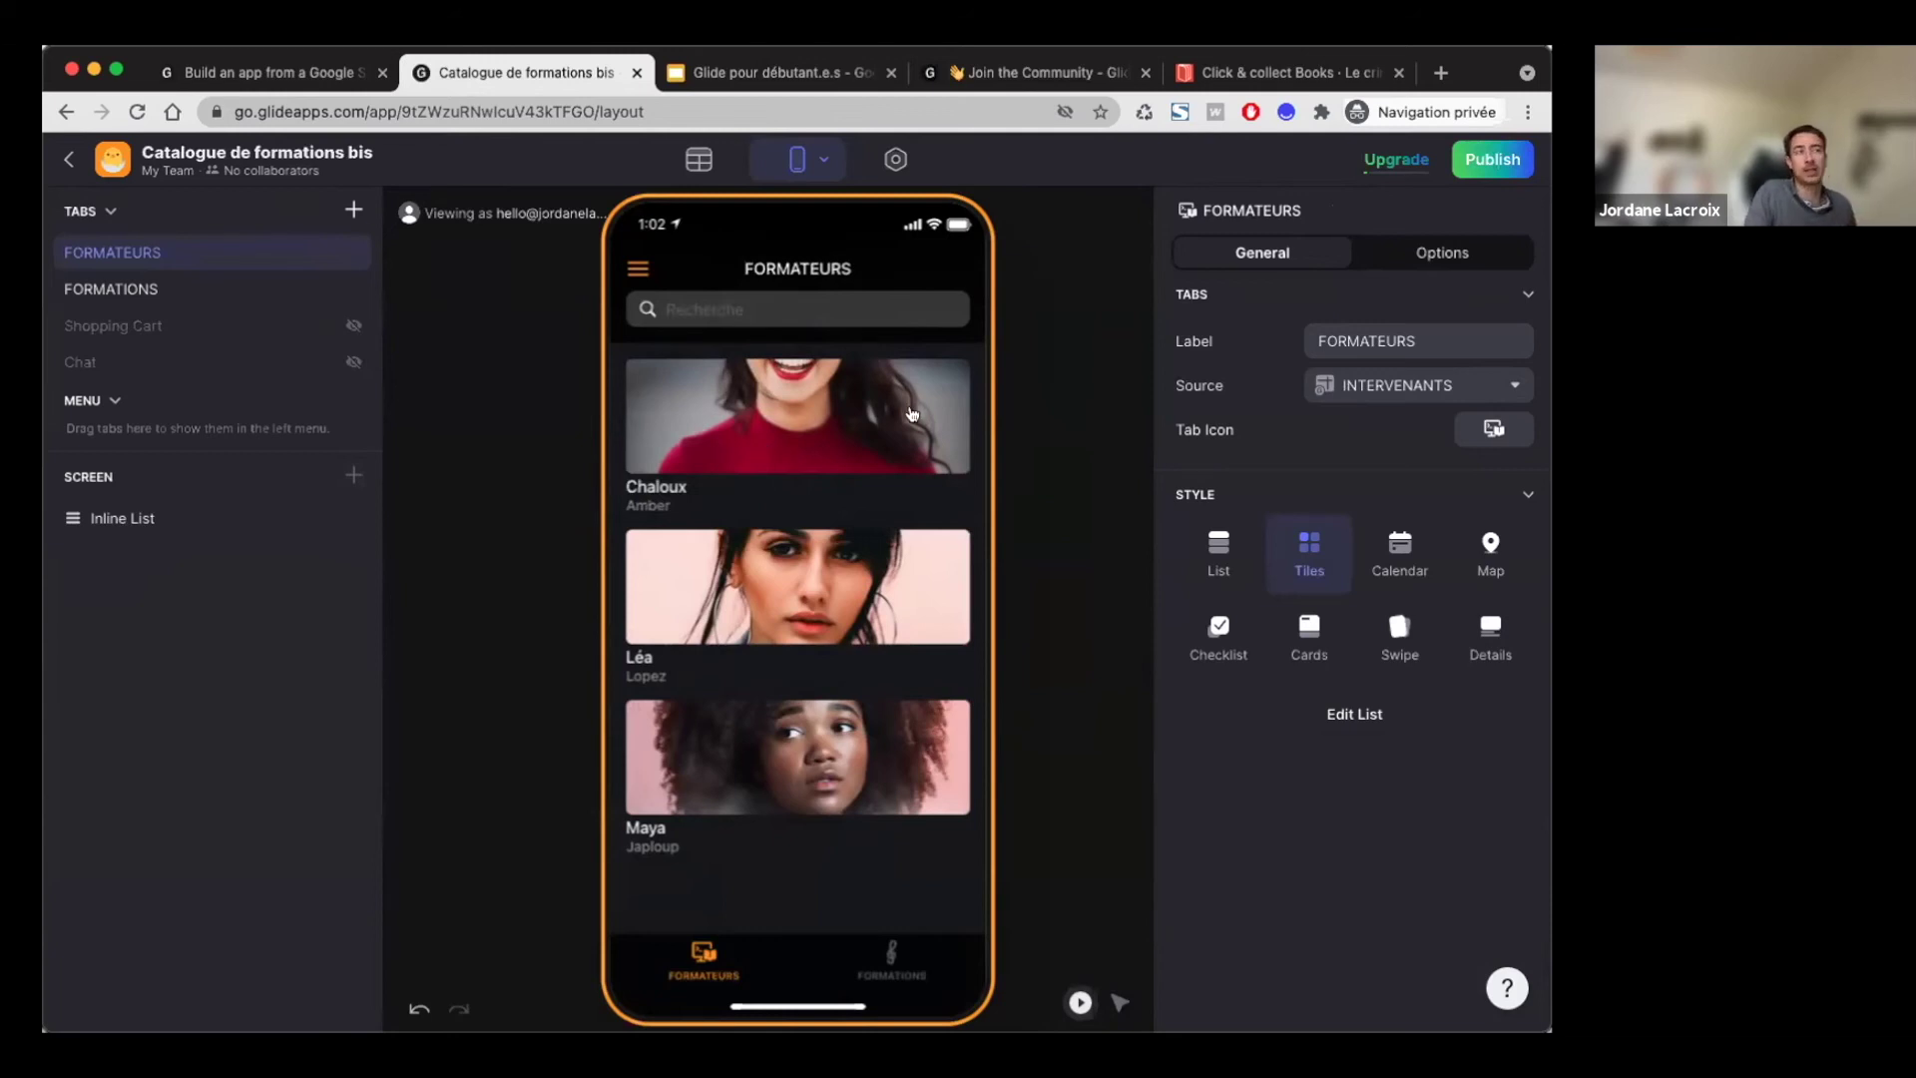
# Step: Try a custom action for the FORMATEURS inline list with a Name is not empty condition and an else branch, and discard it
pyautogui.click(157, 517)
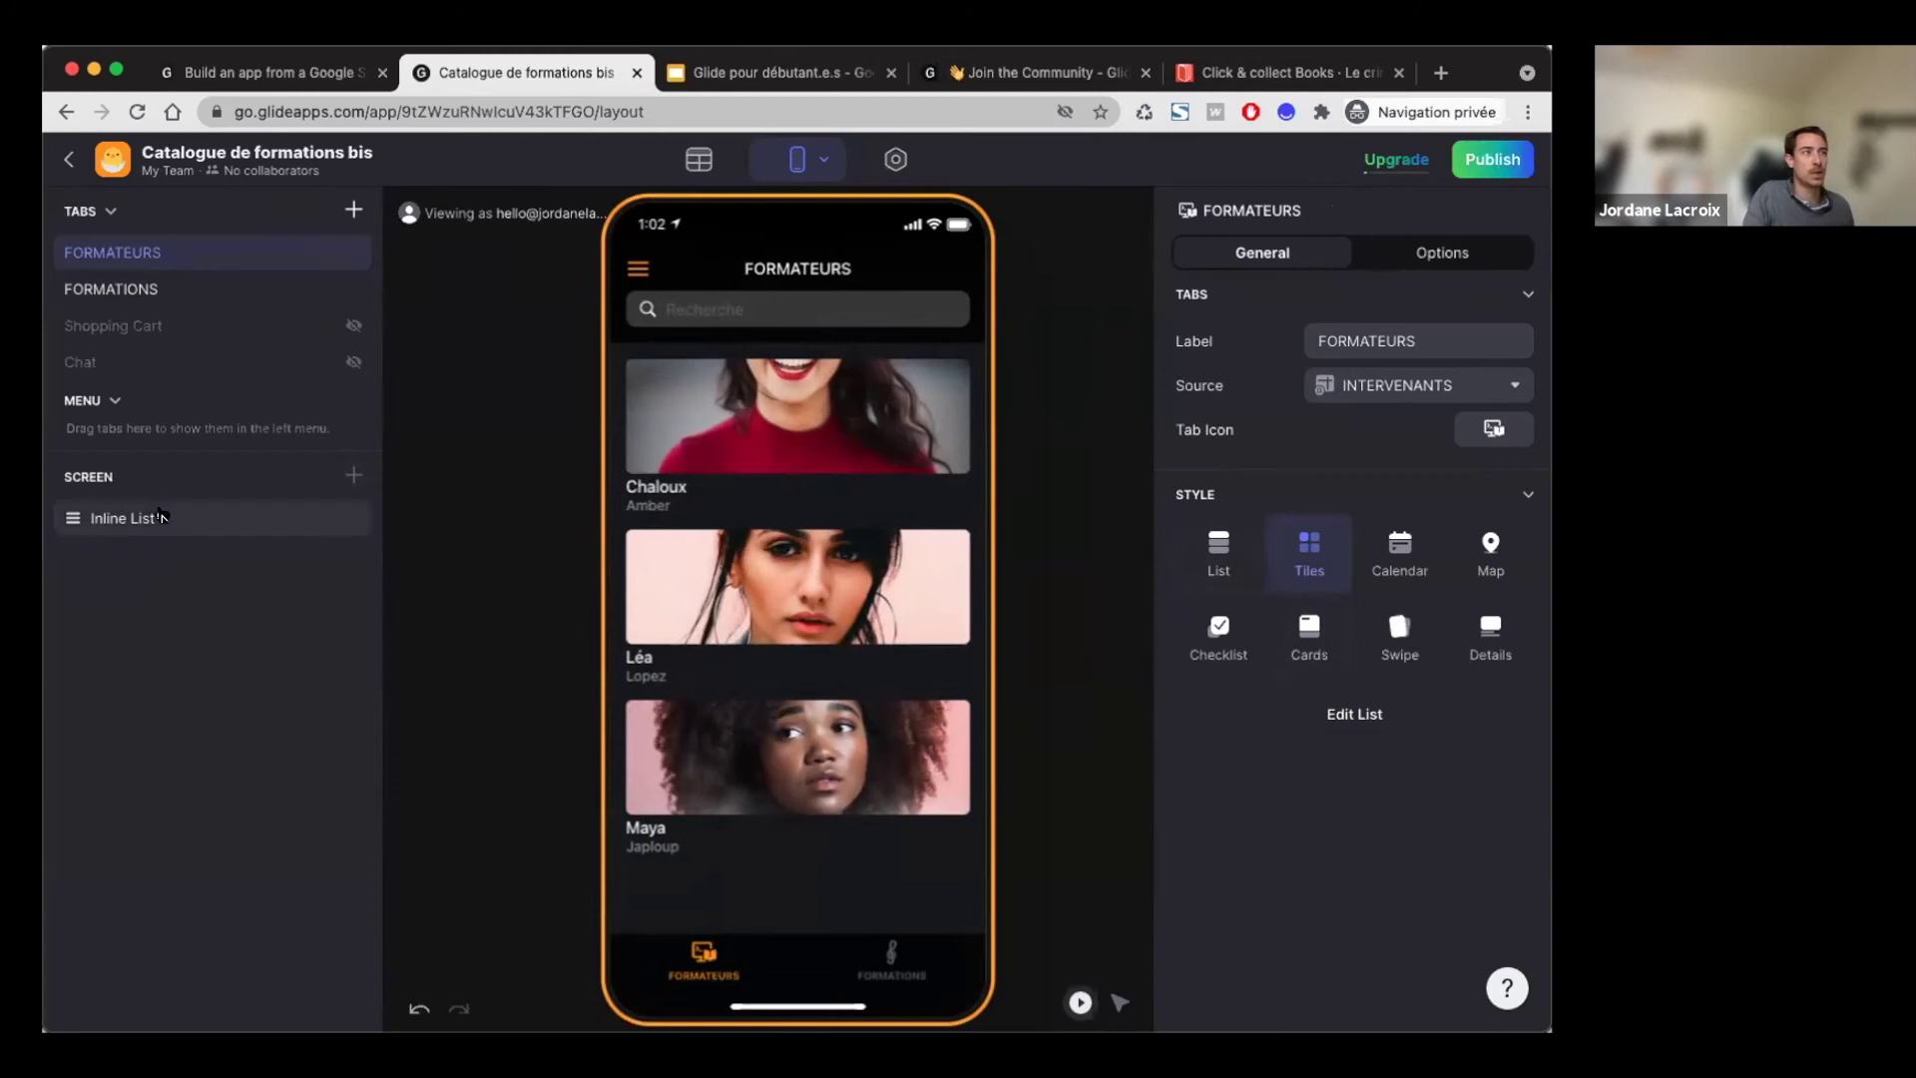
pyautogui.scroll(-10, 1437, 693)
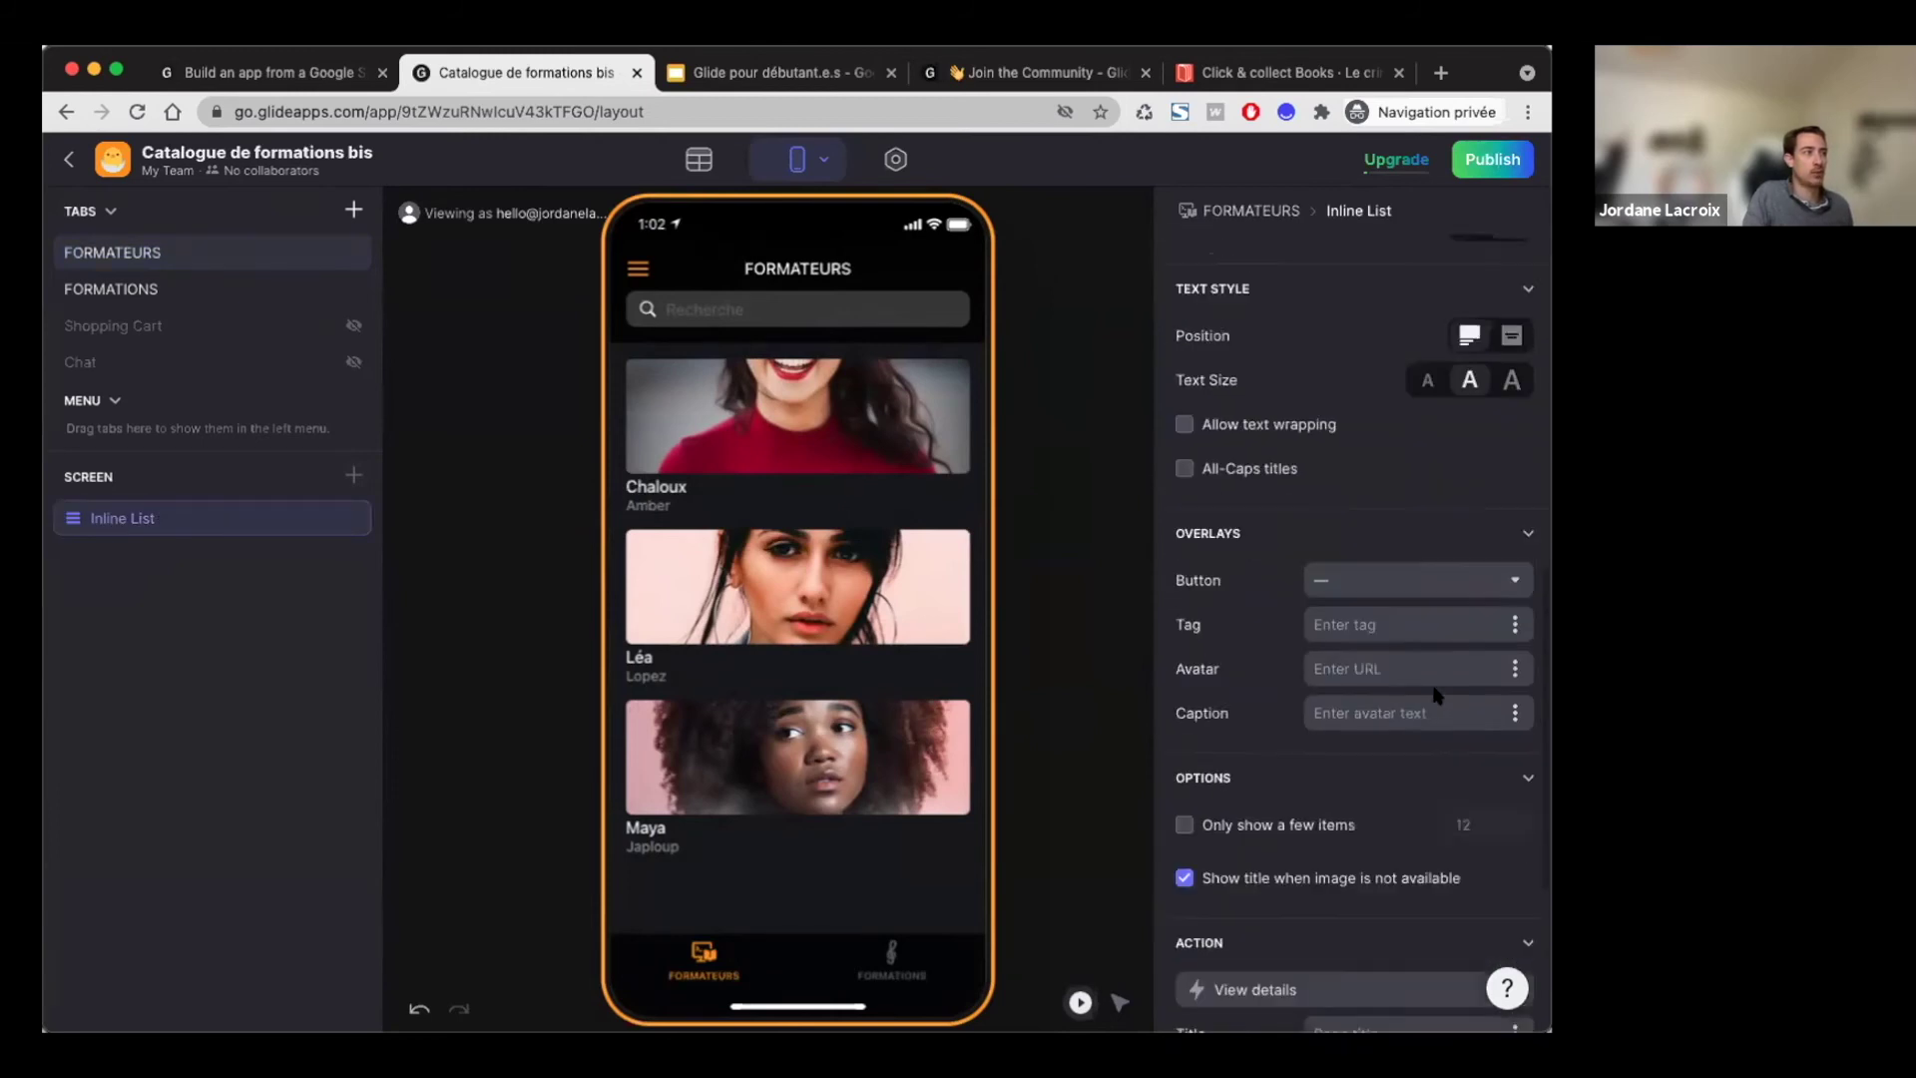
pyautogui.click(1337, 841)
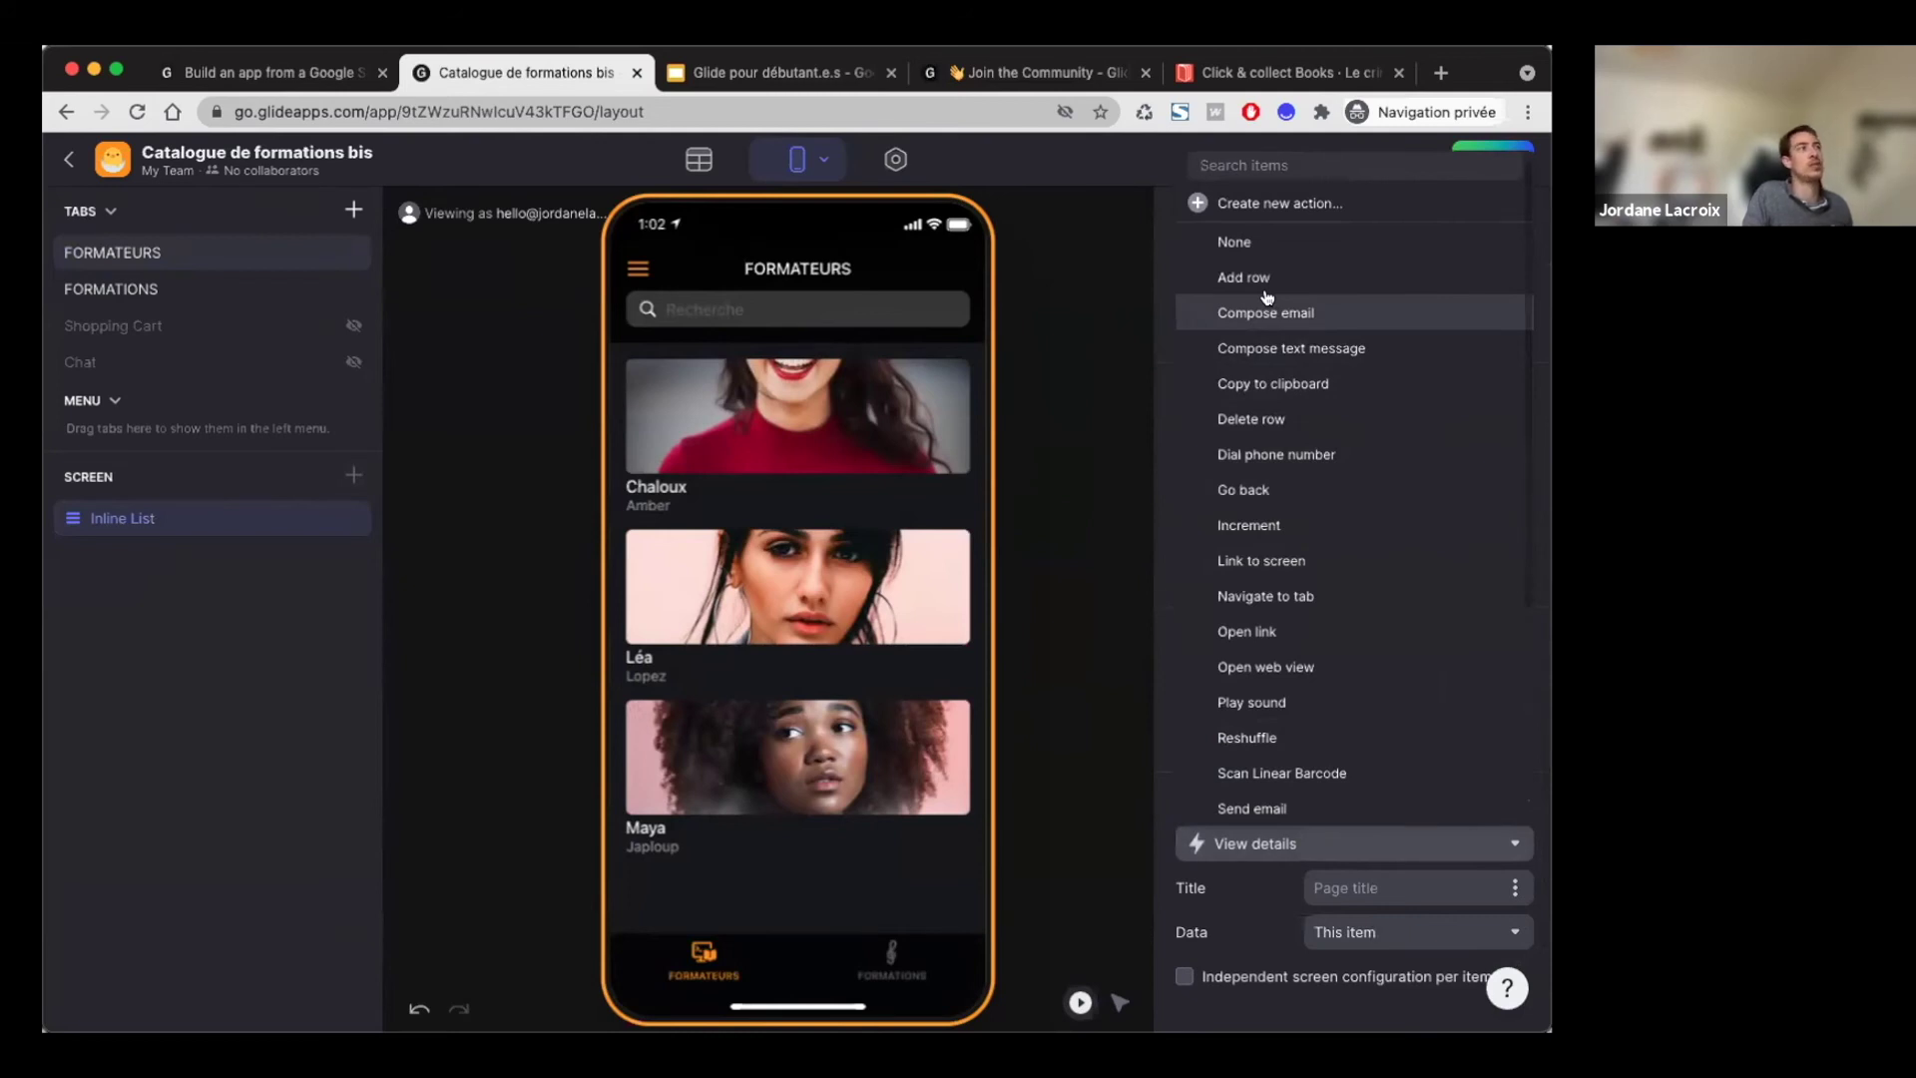
pyautogui.click(1263, 203)
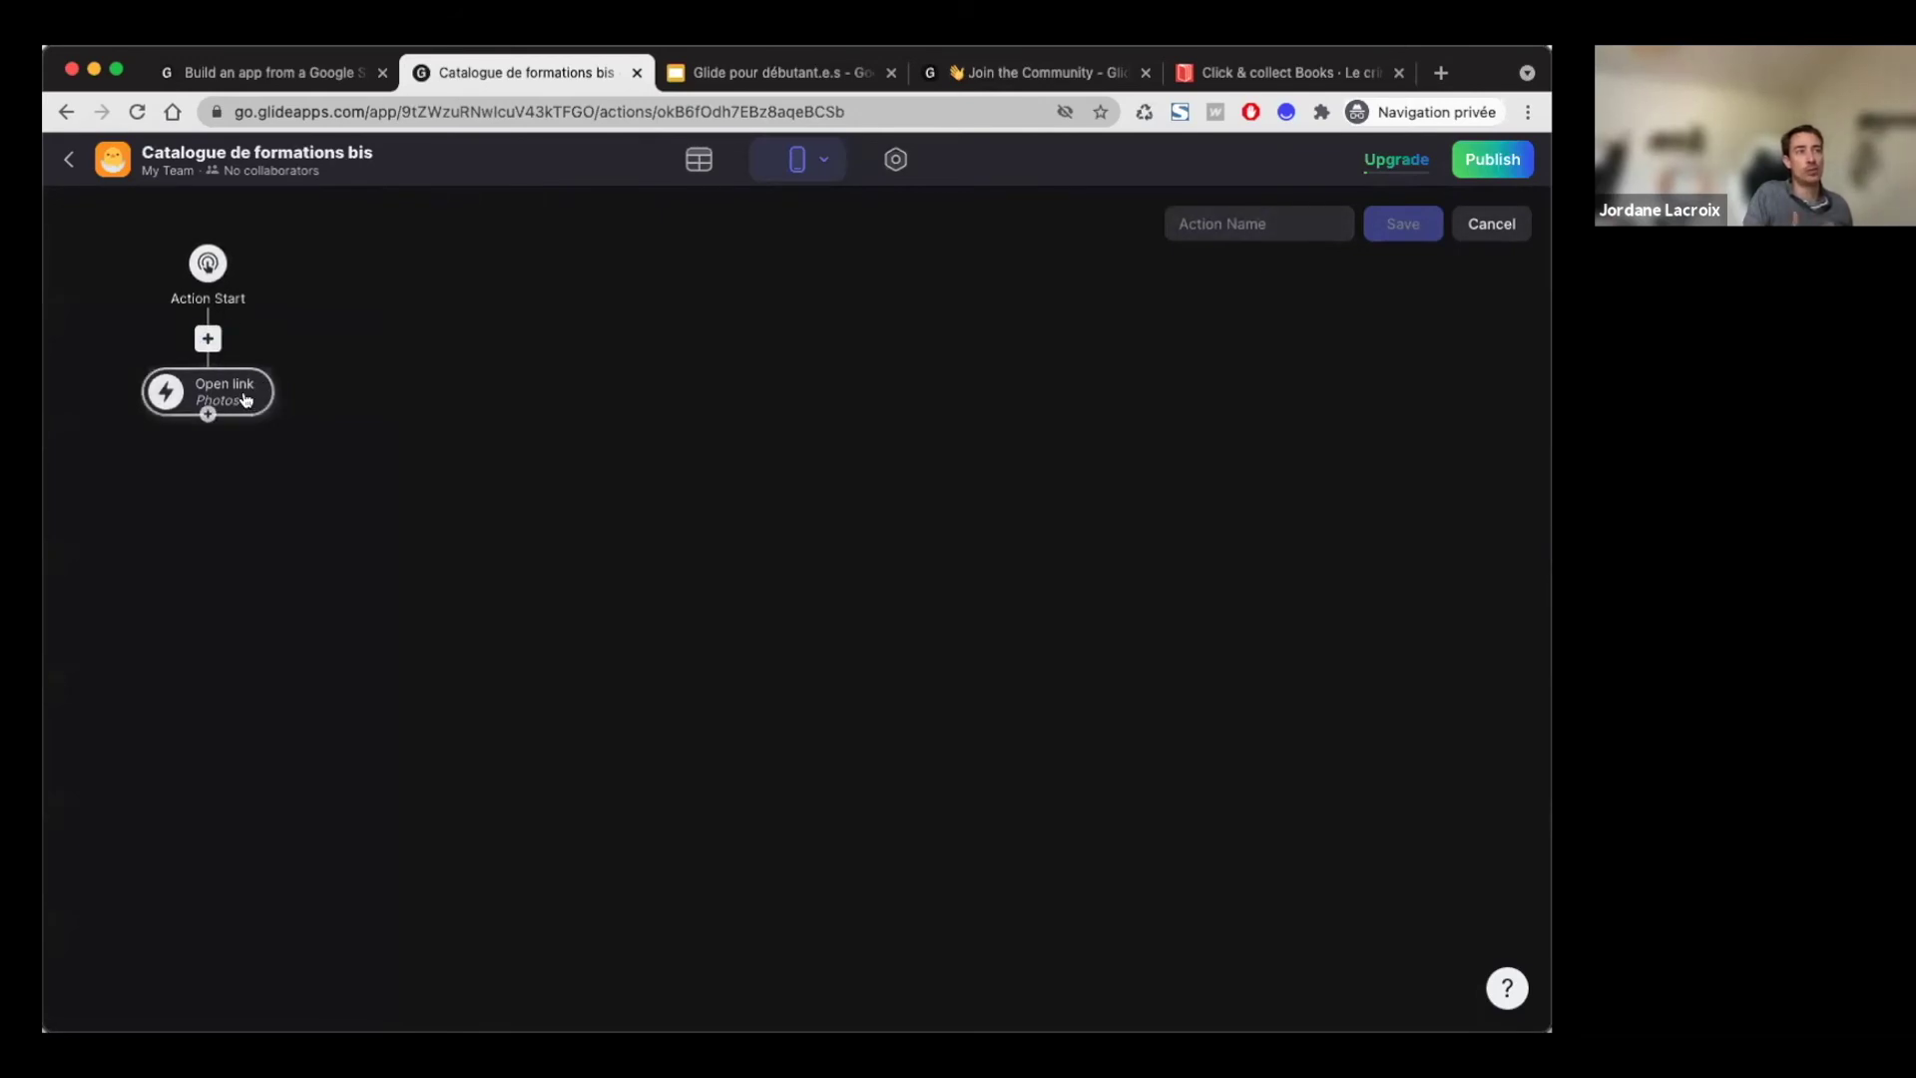
pyautogui.click(206, 340)
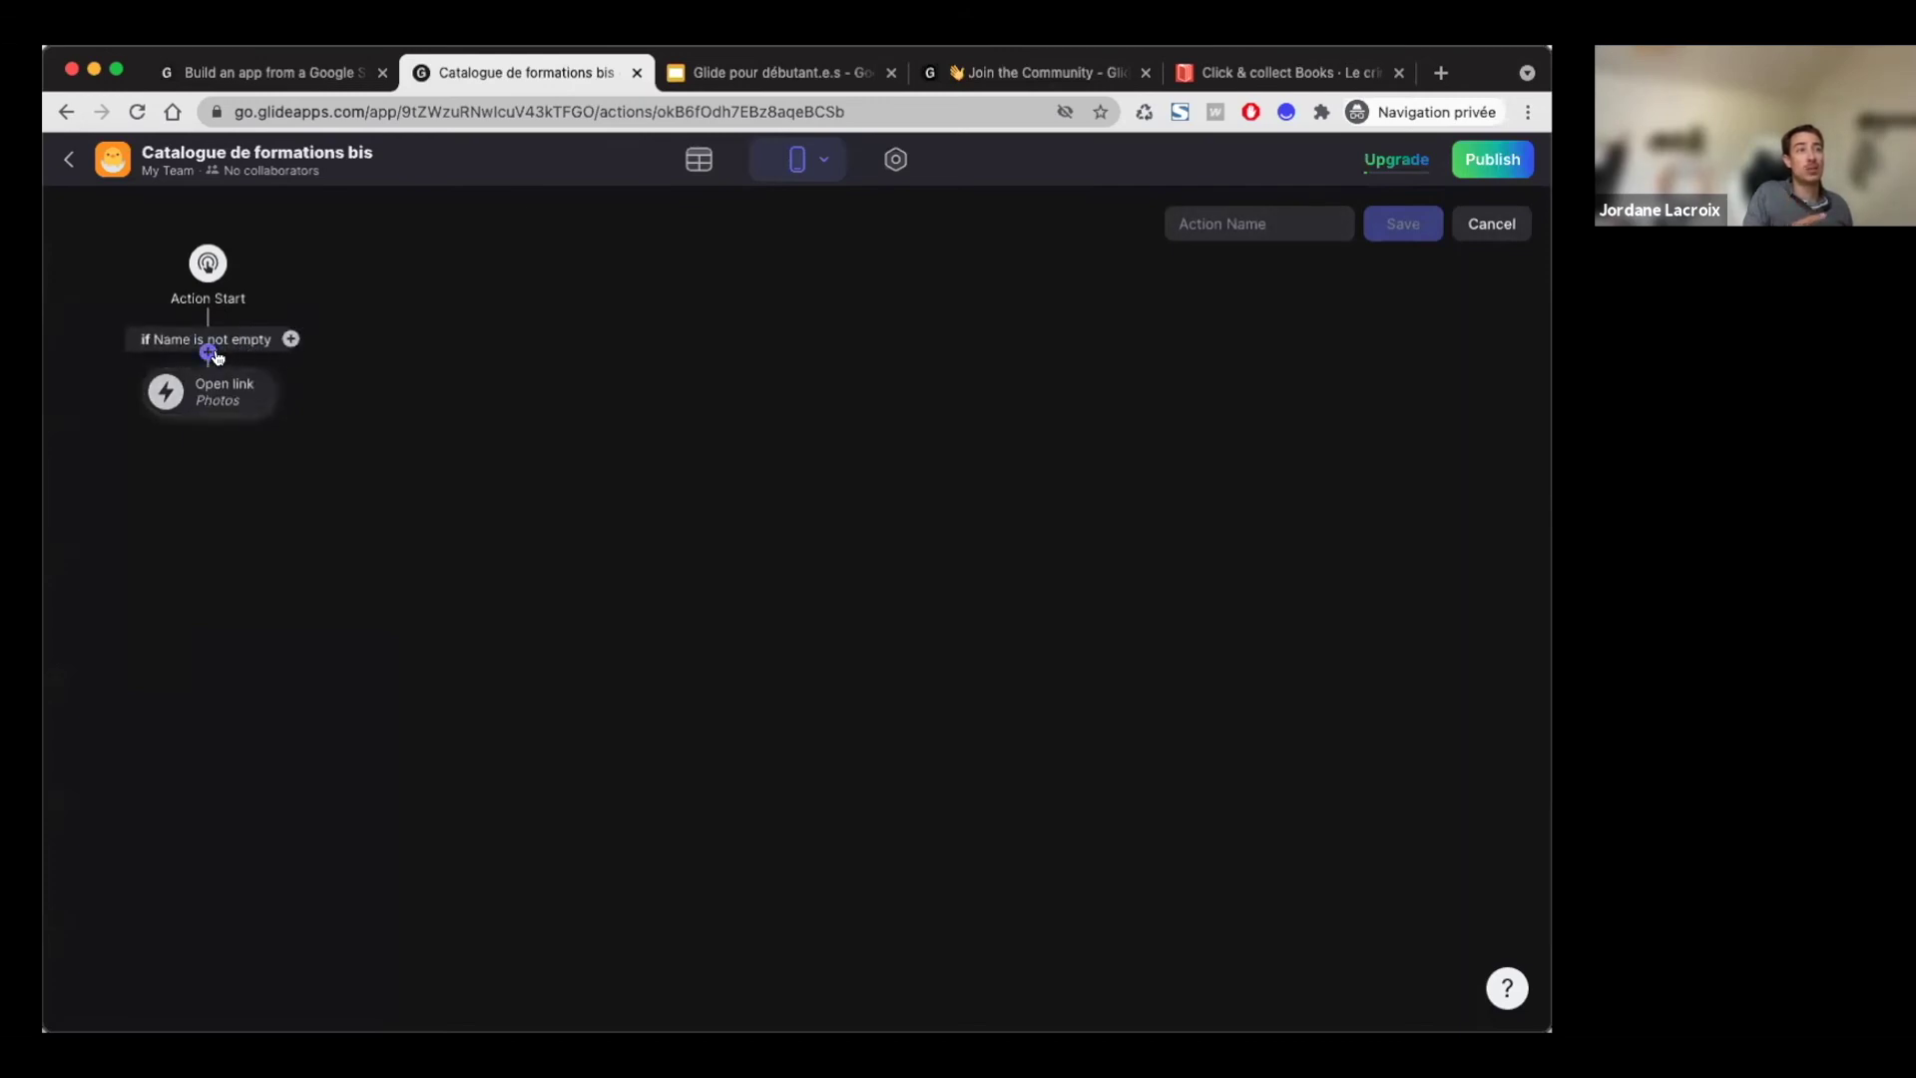
pyautogui.click(291, 339)
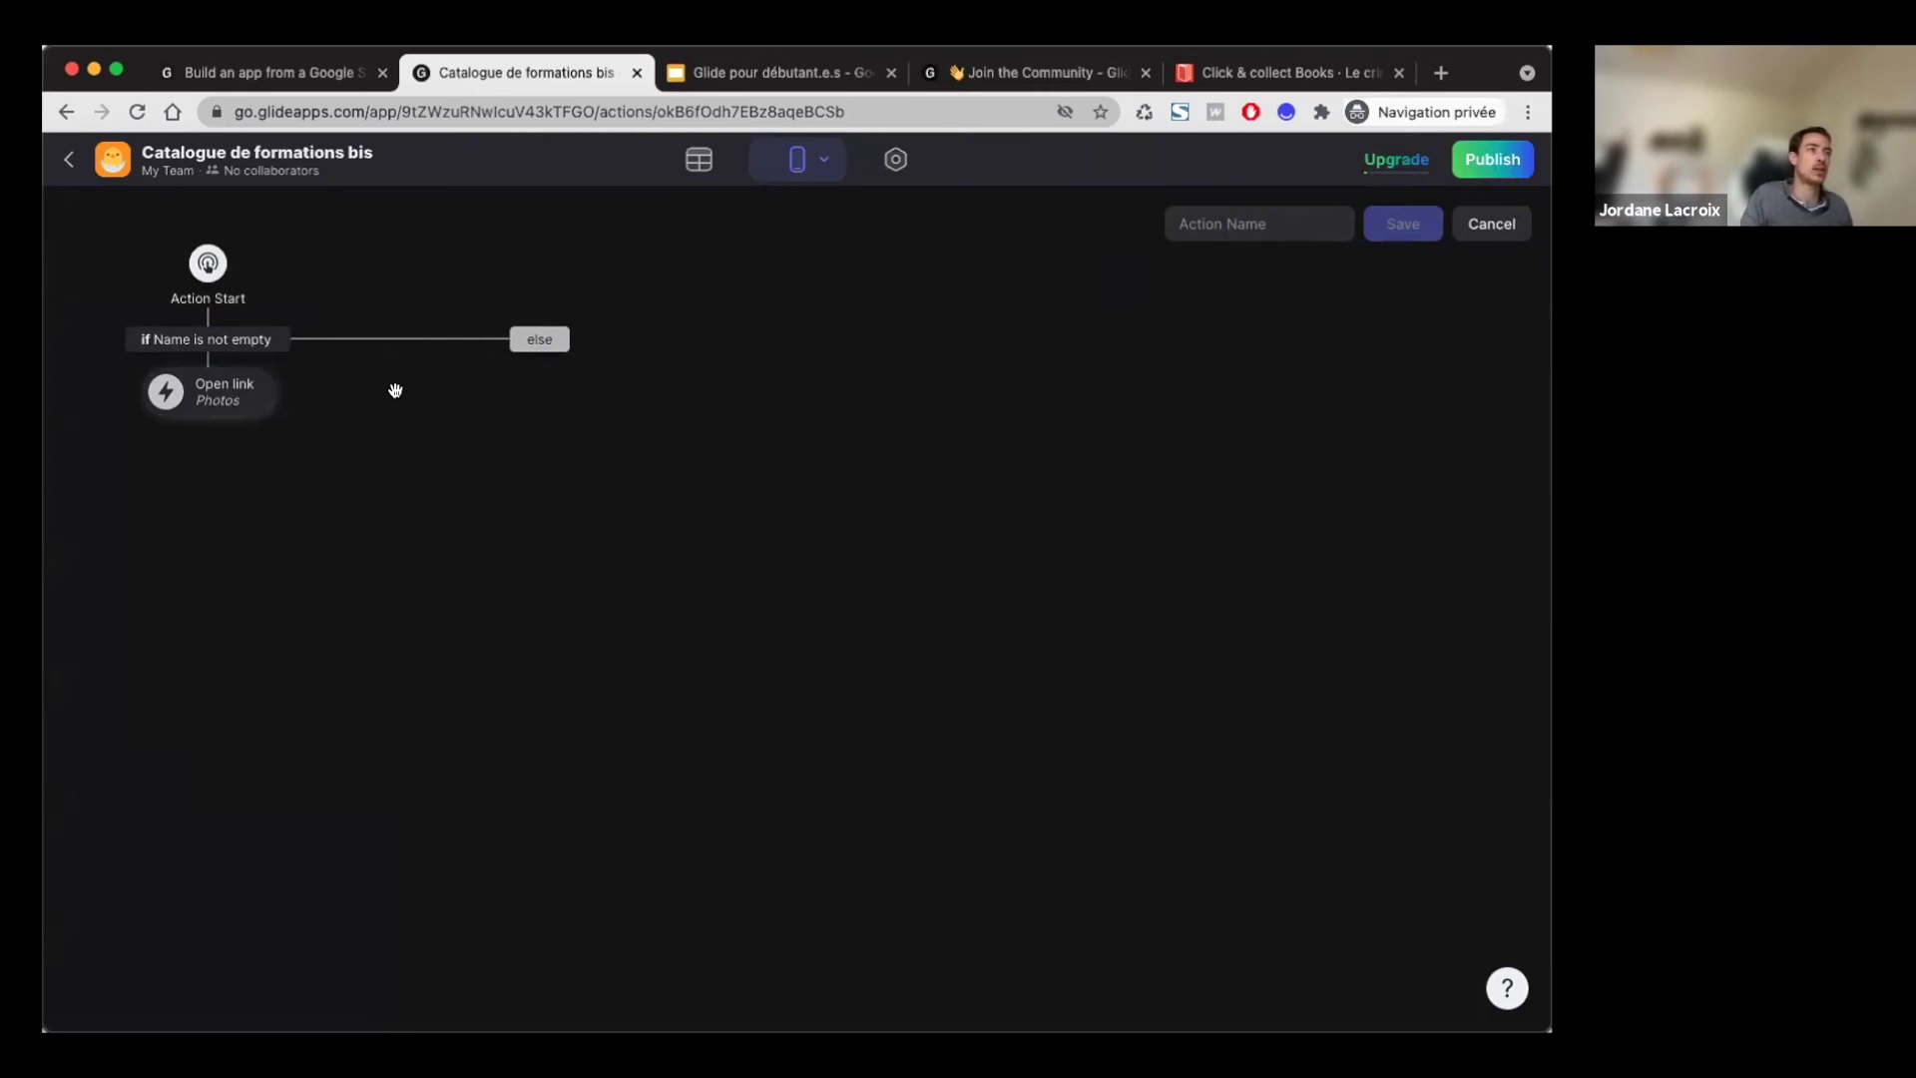
pyautogui.click(207, 413)
pyautogui.click(547, 511)
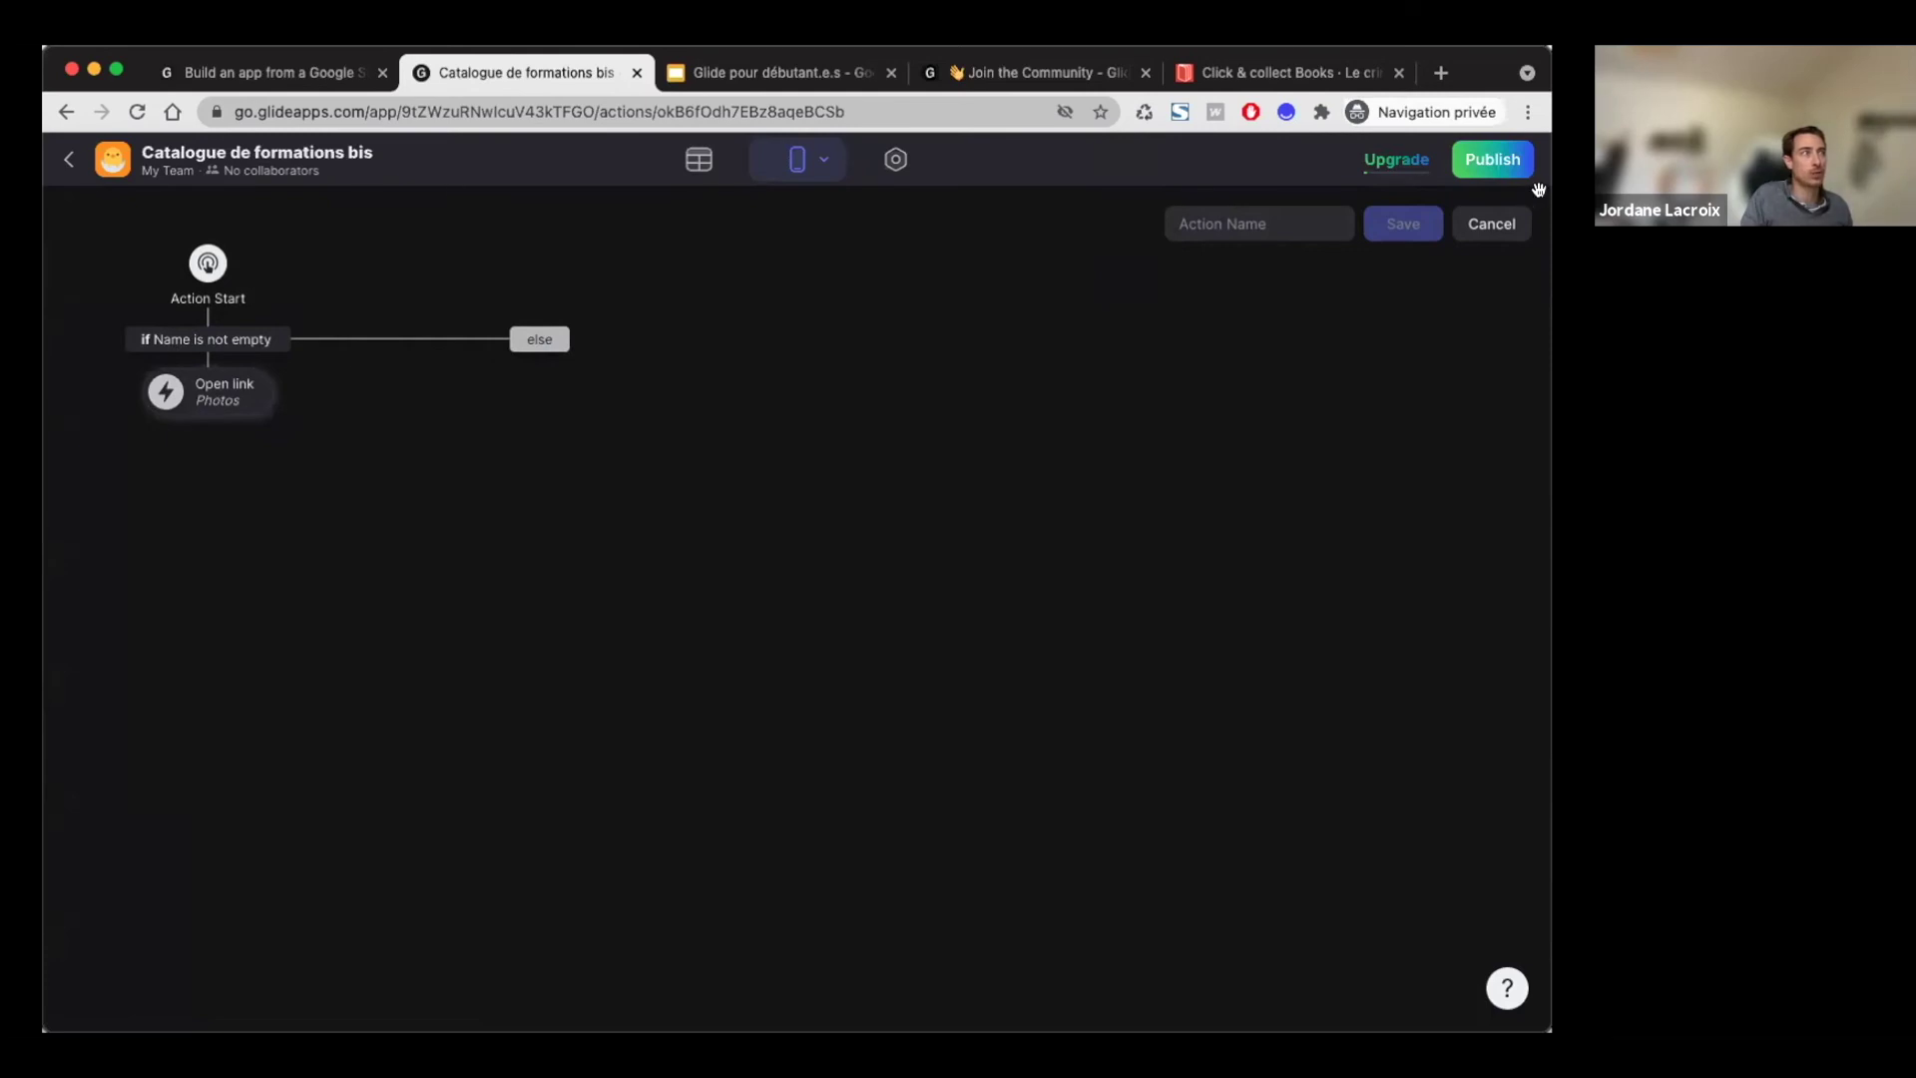
pyautogui.click(1477, 227)
# Step: Check the inline list's View details action against the detail screen of the first trainer
pyautogui.scroll(-10, 1370, 710)
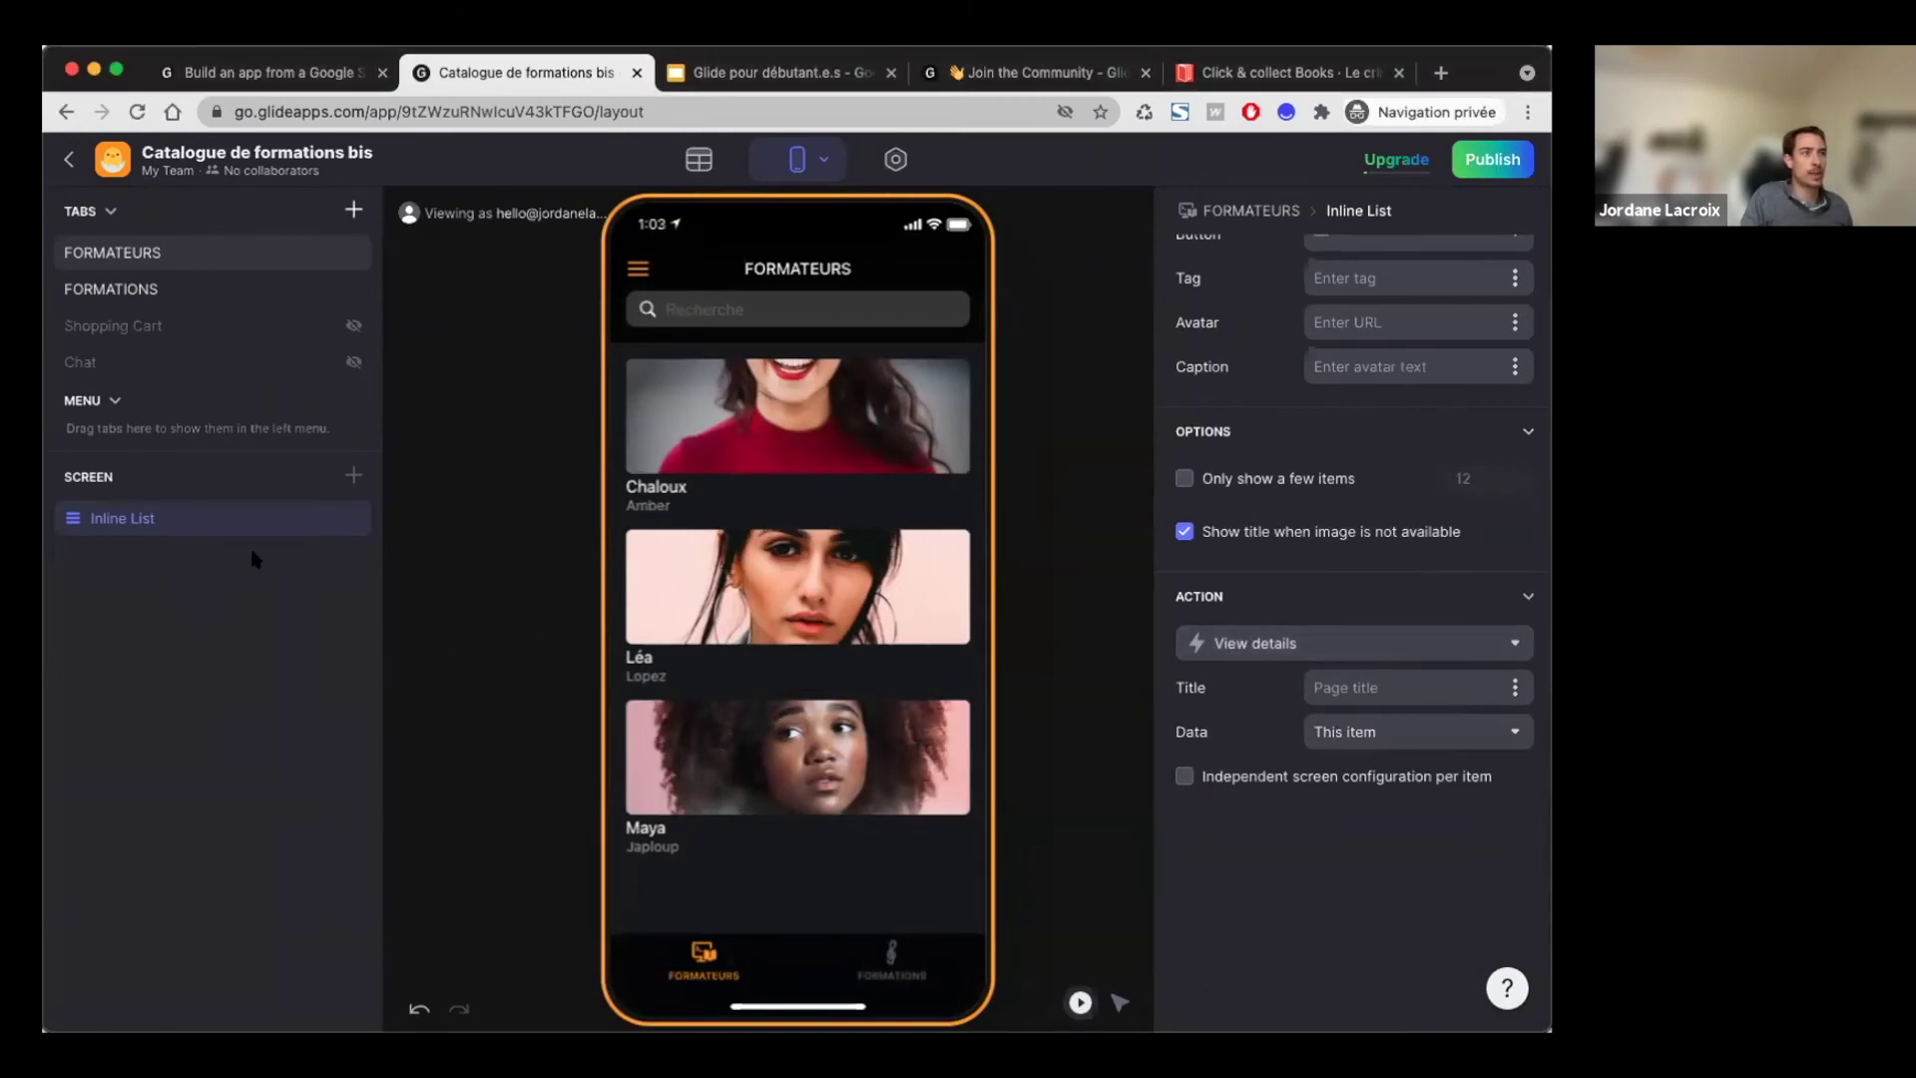
pyautogui.click(806, 399)
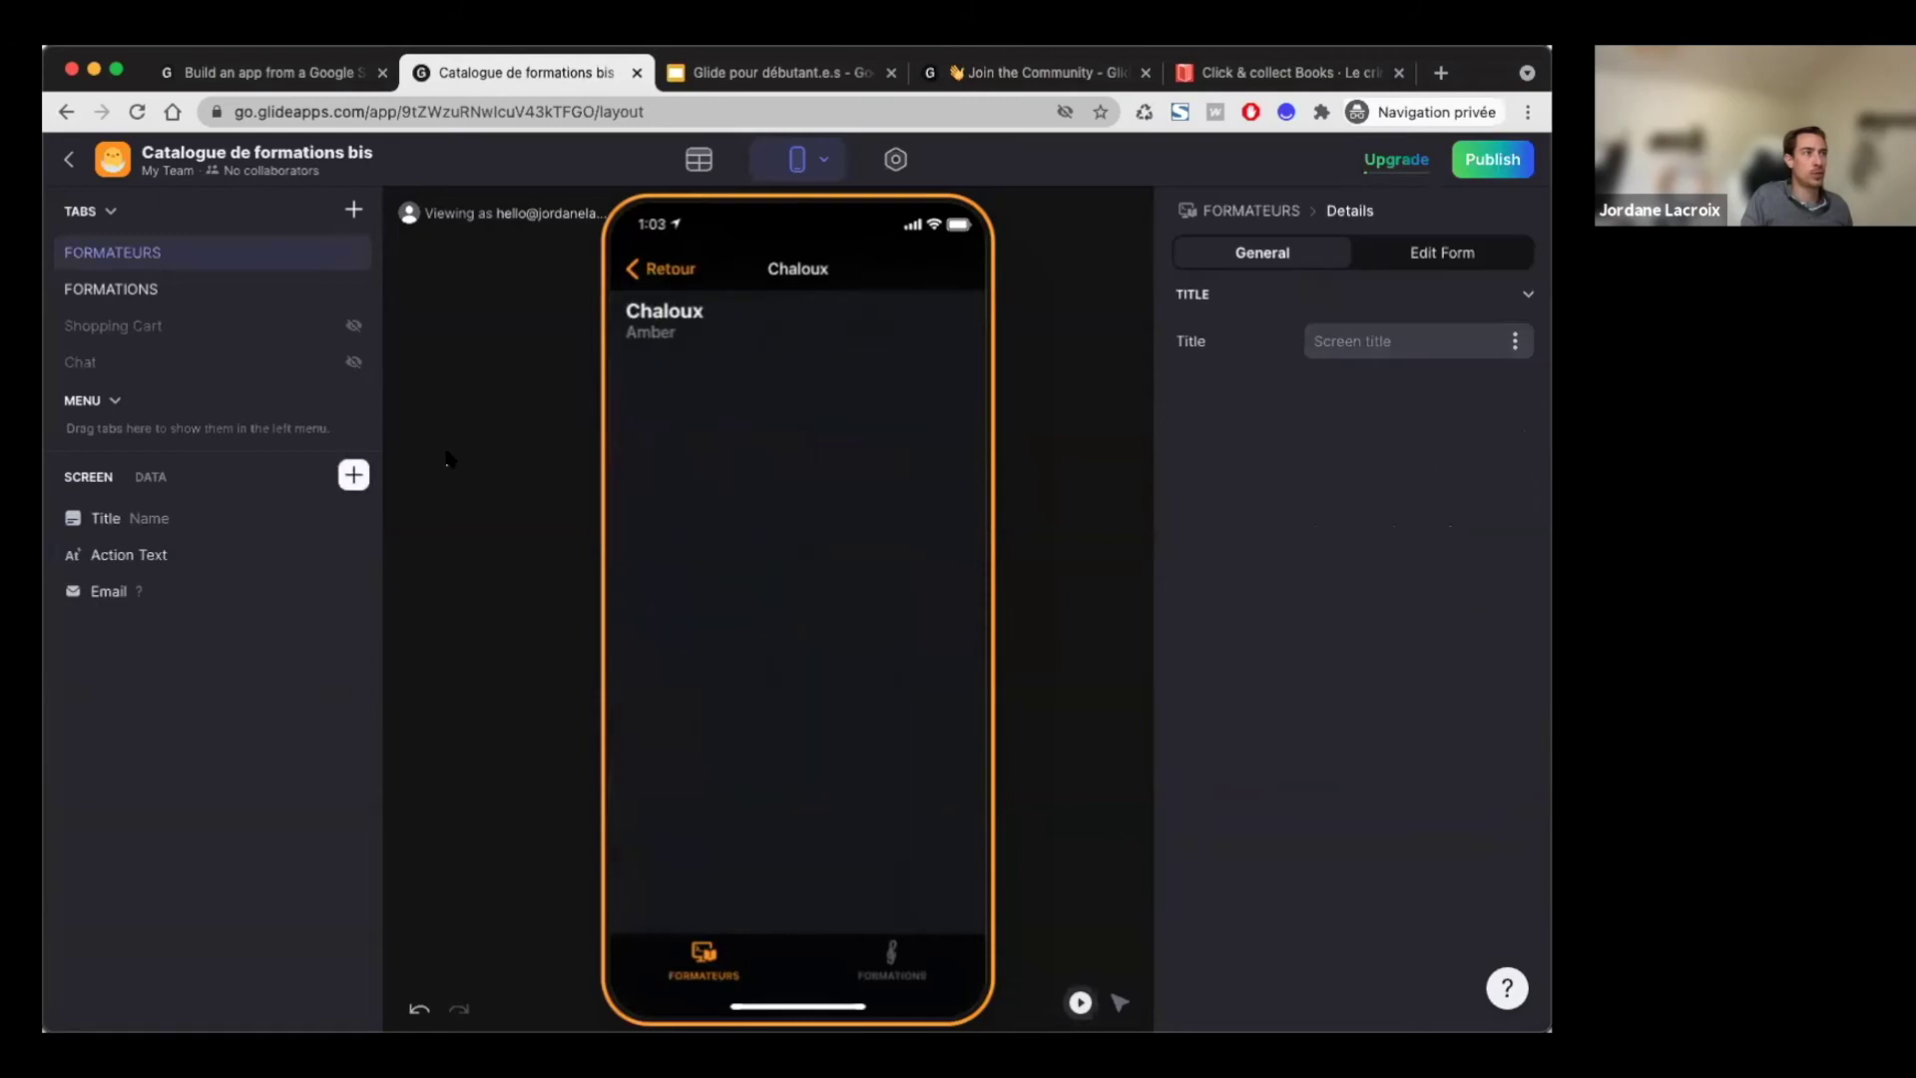
pyautogui.click(654, 268)
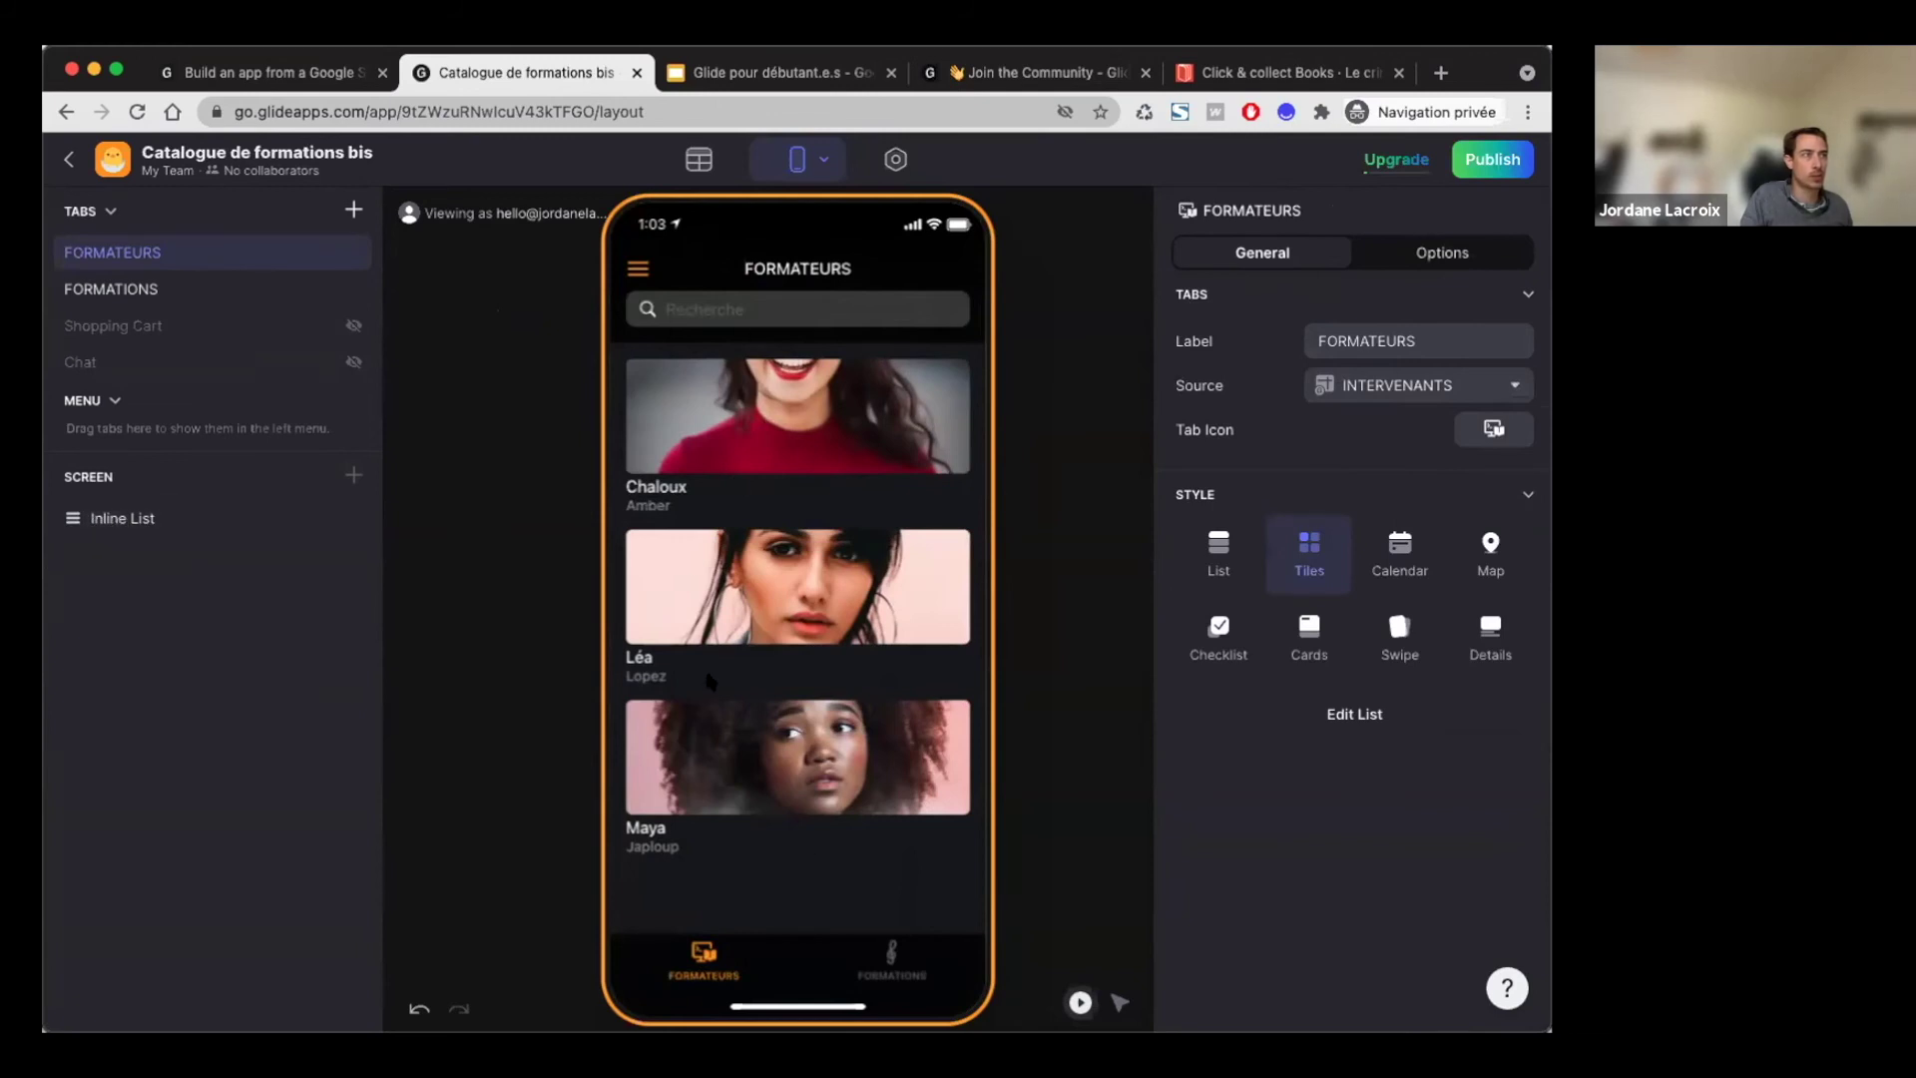
# Step: Add a Title component to the first trainer's detail screen and place it above the other components
pyautogui.click(784, 401)
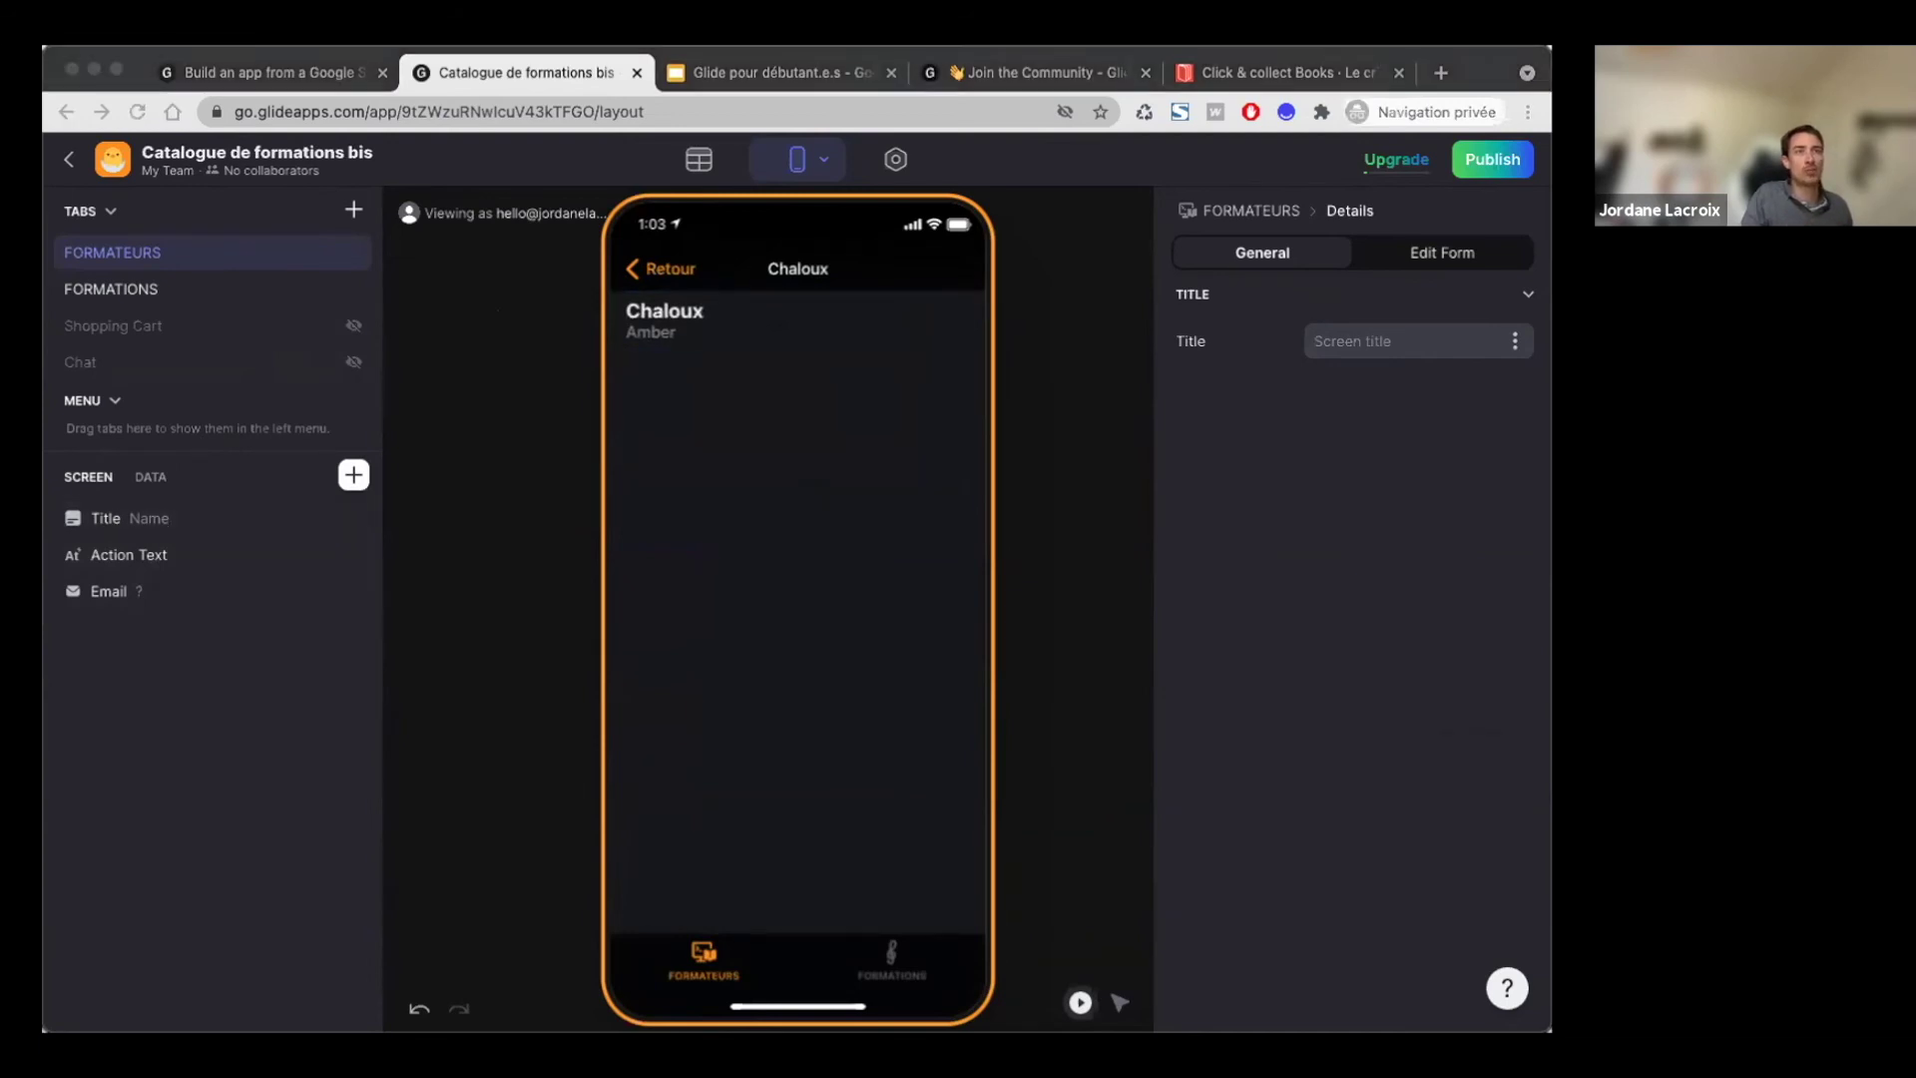
pyautogui.click(1327, 797)
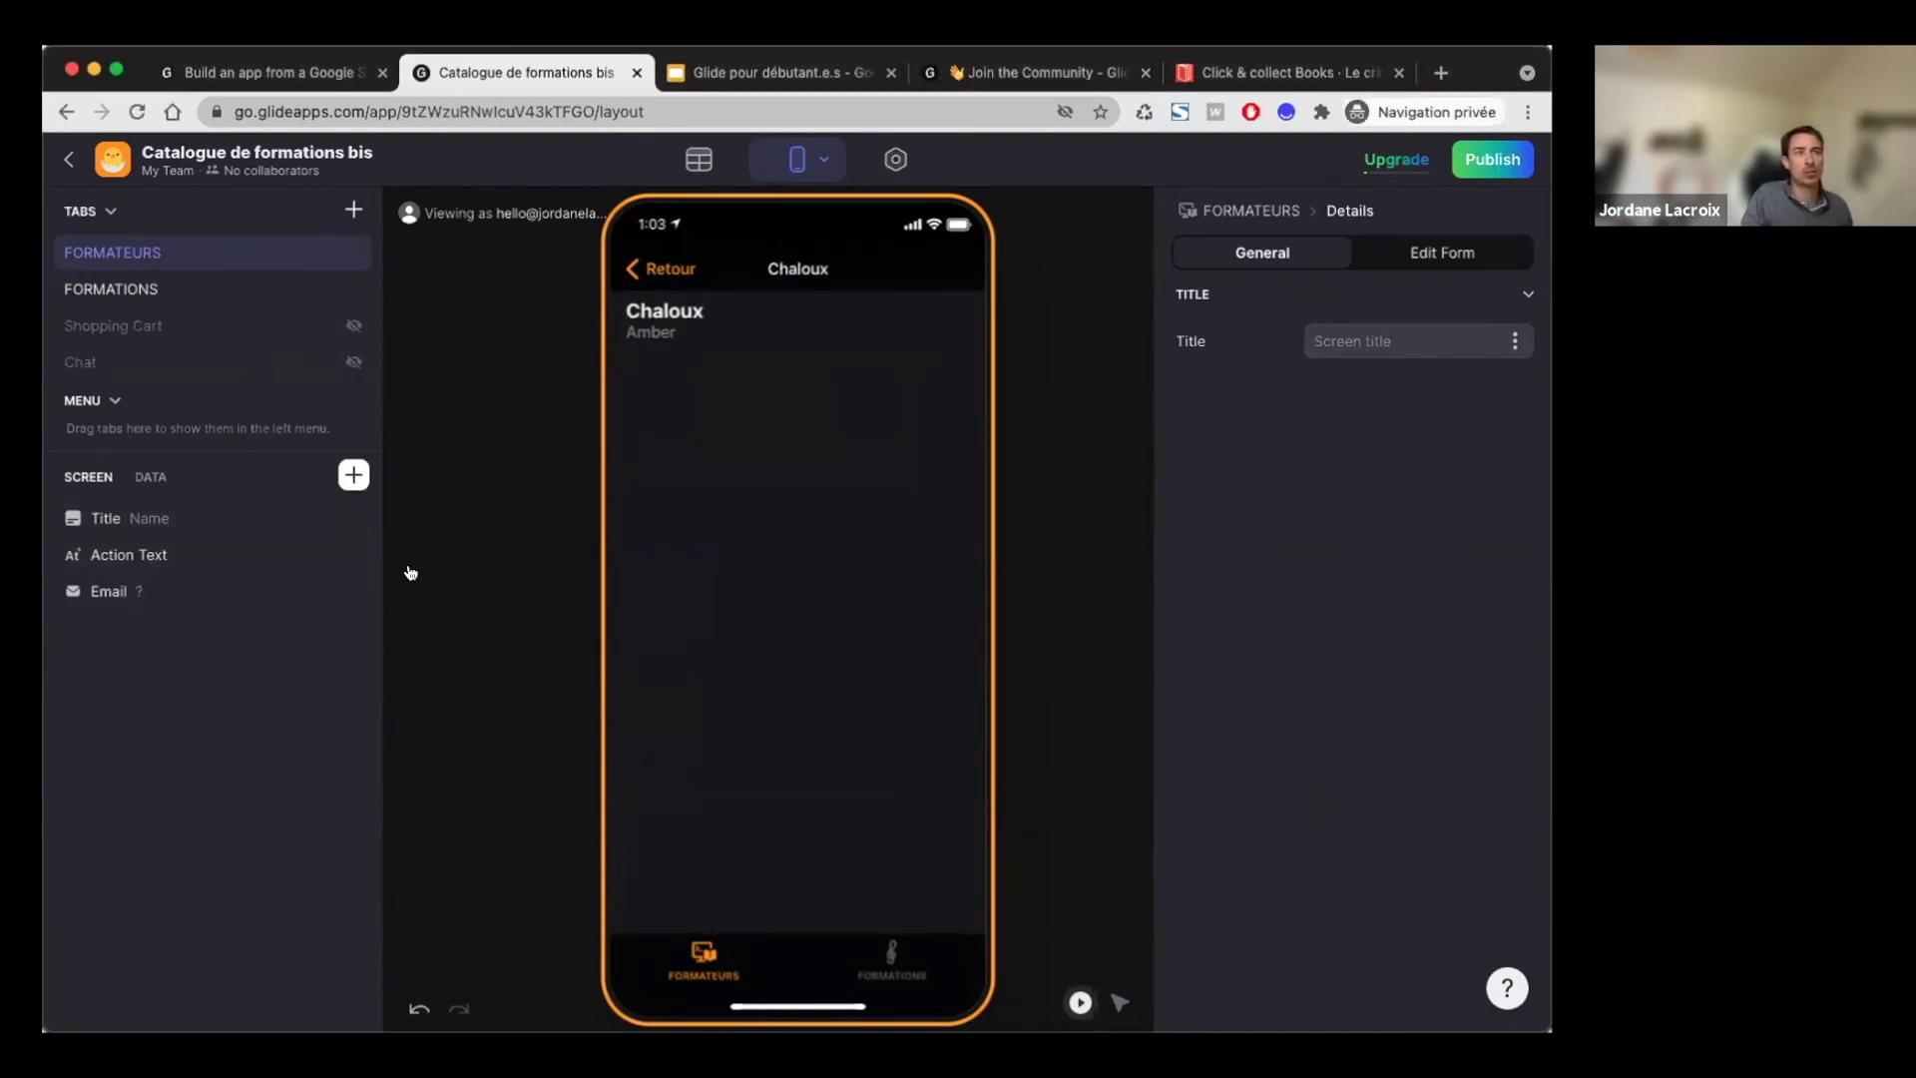
pyautogui.click(354, 477)
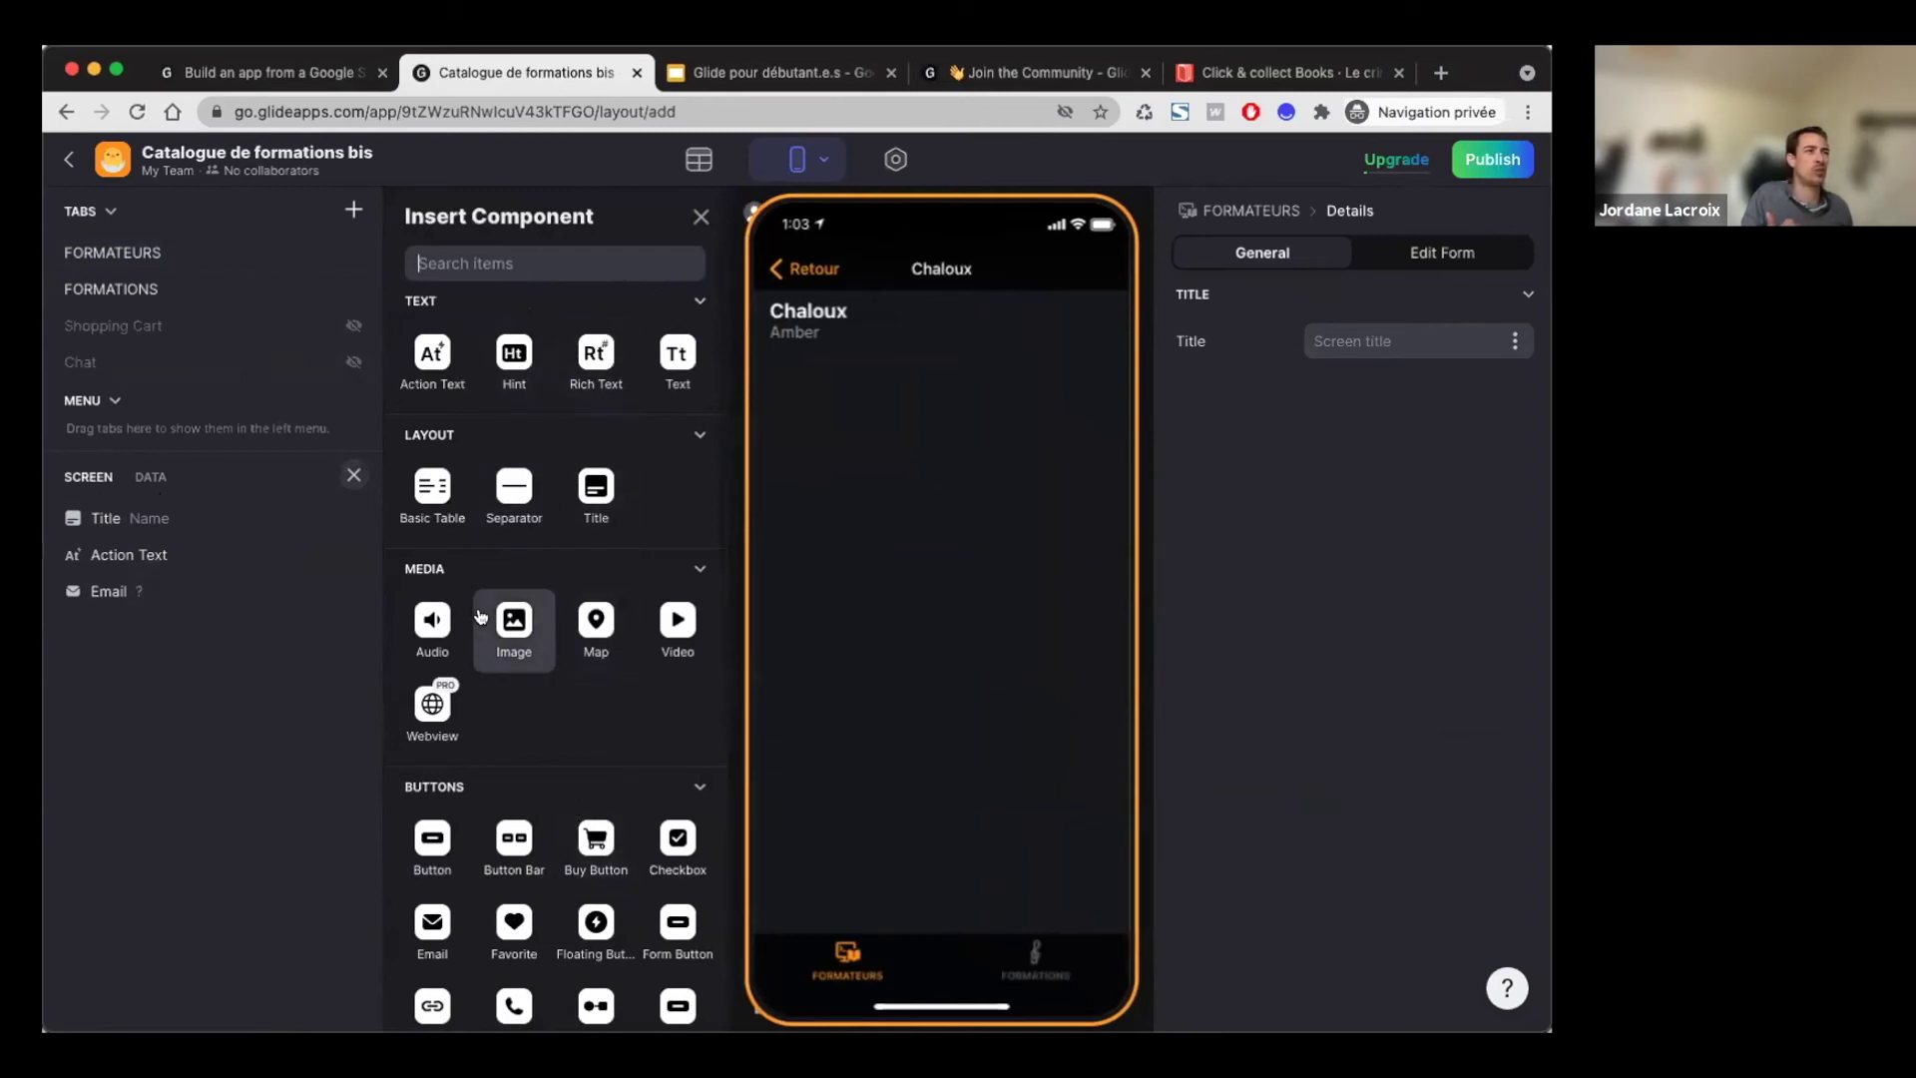
pyautogui.scroll(-3, 598, 646)
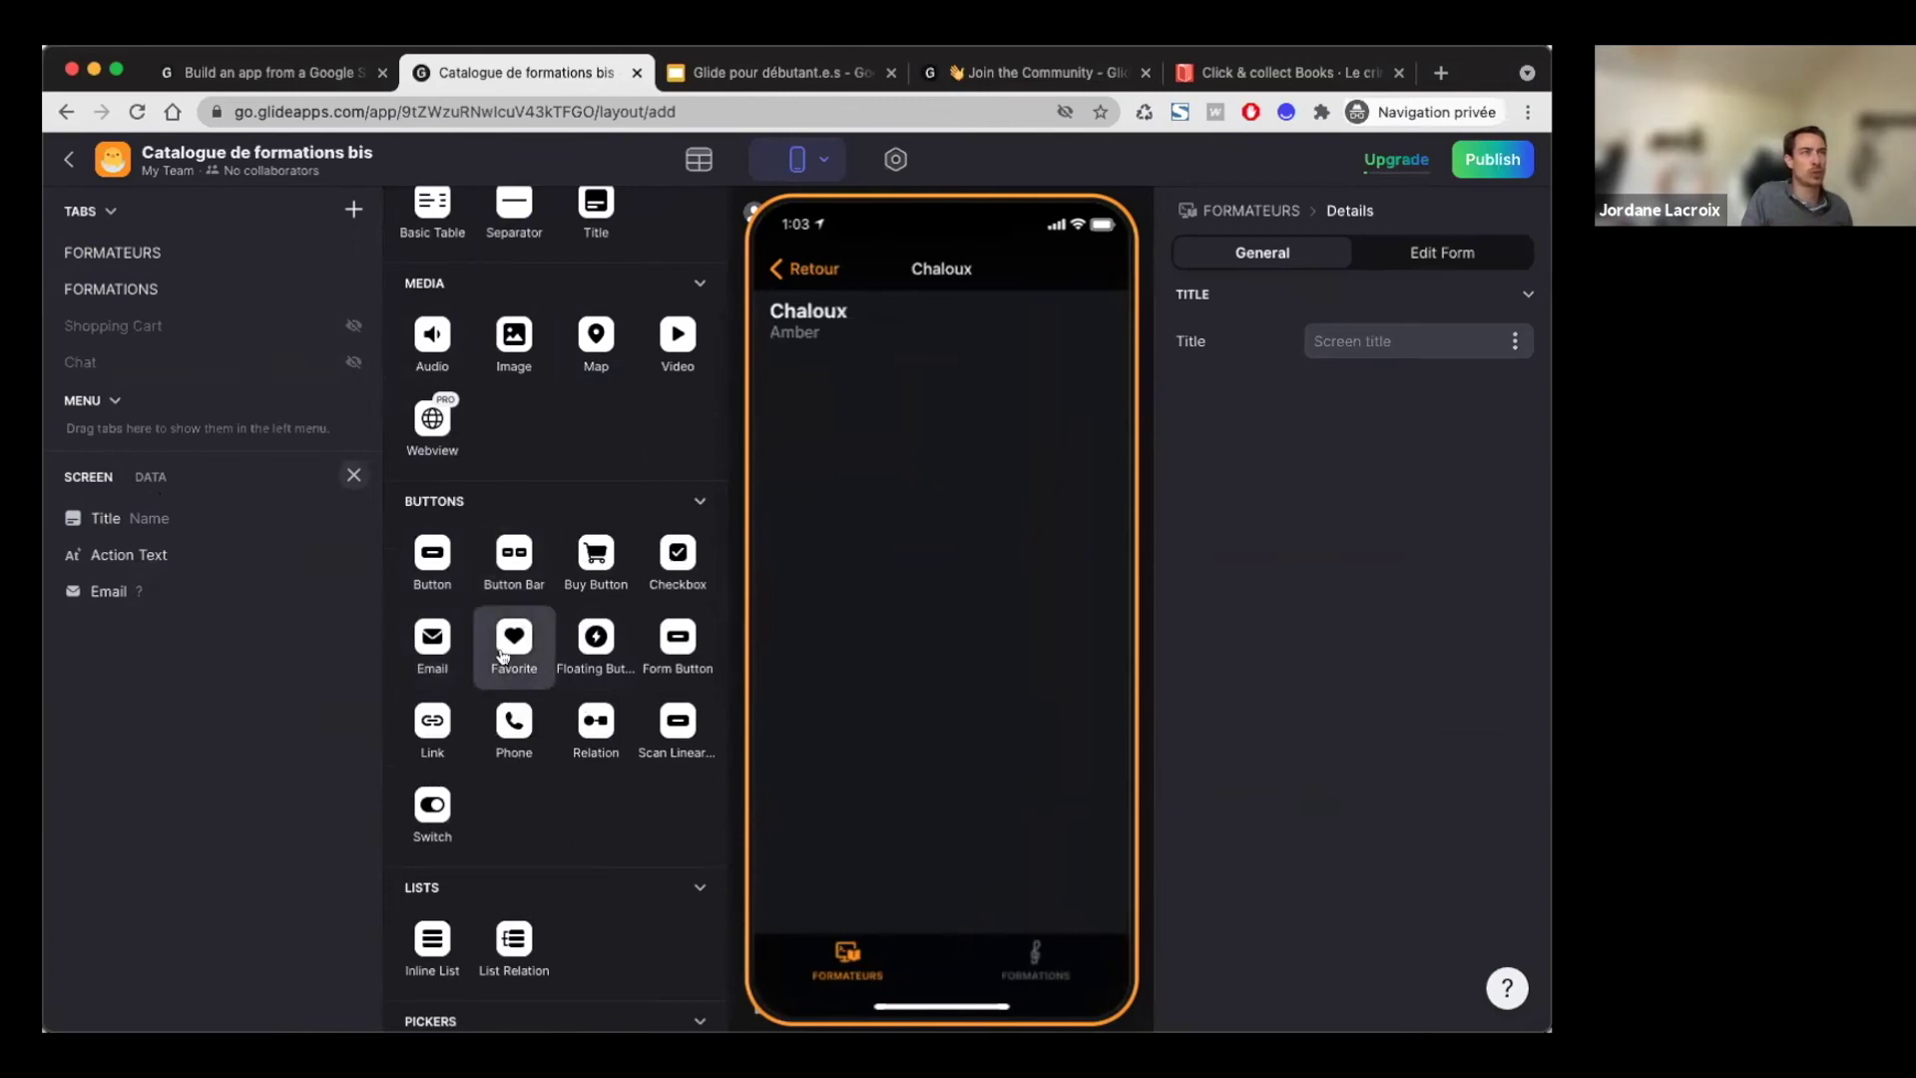
pyautogui.scroll(3, 514, 639)
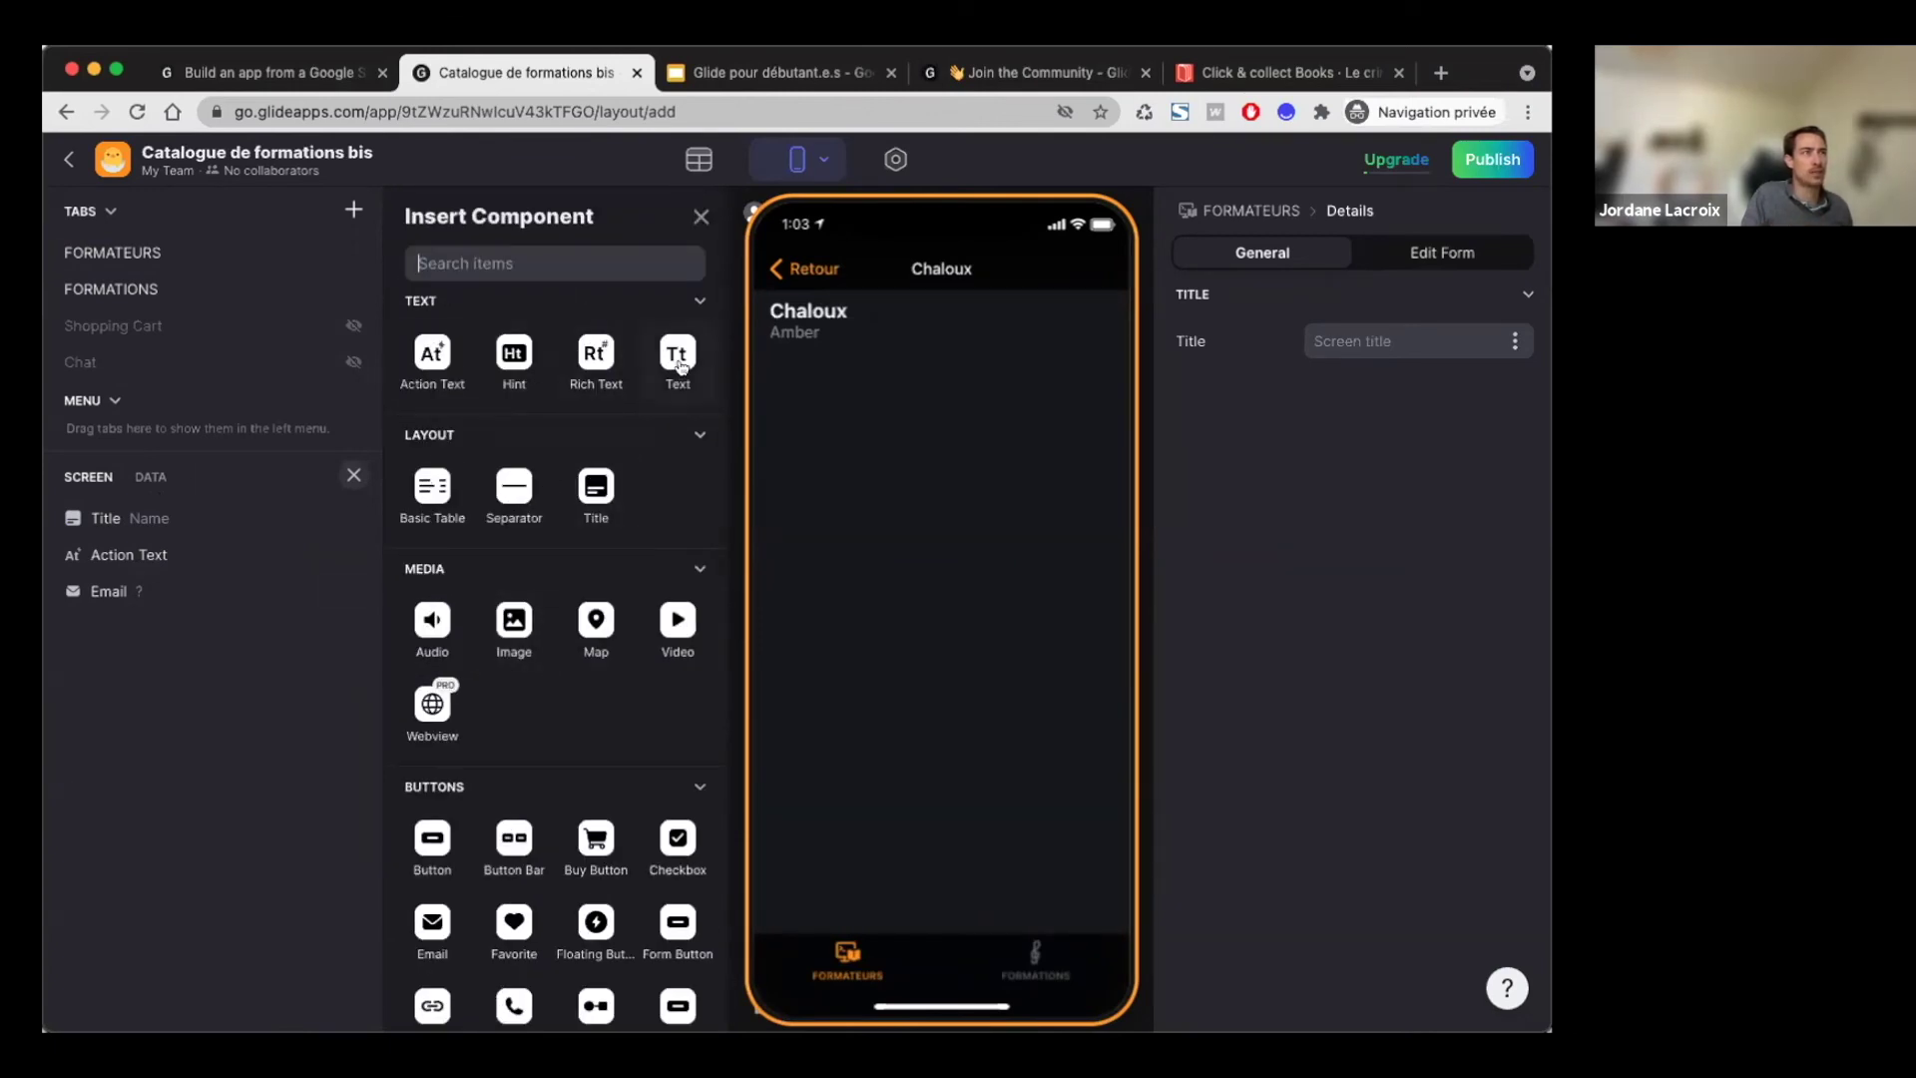
pyautogui.write('titl')
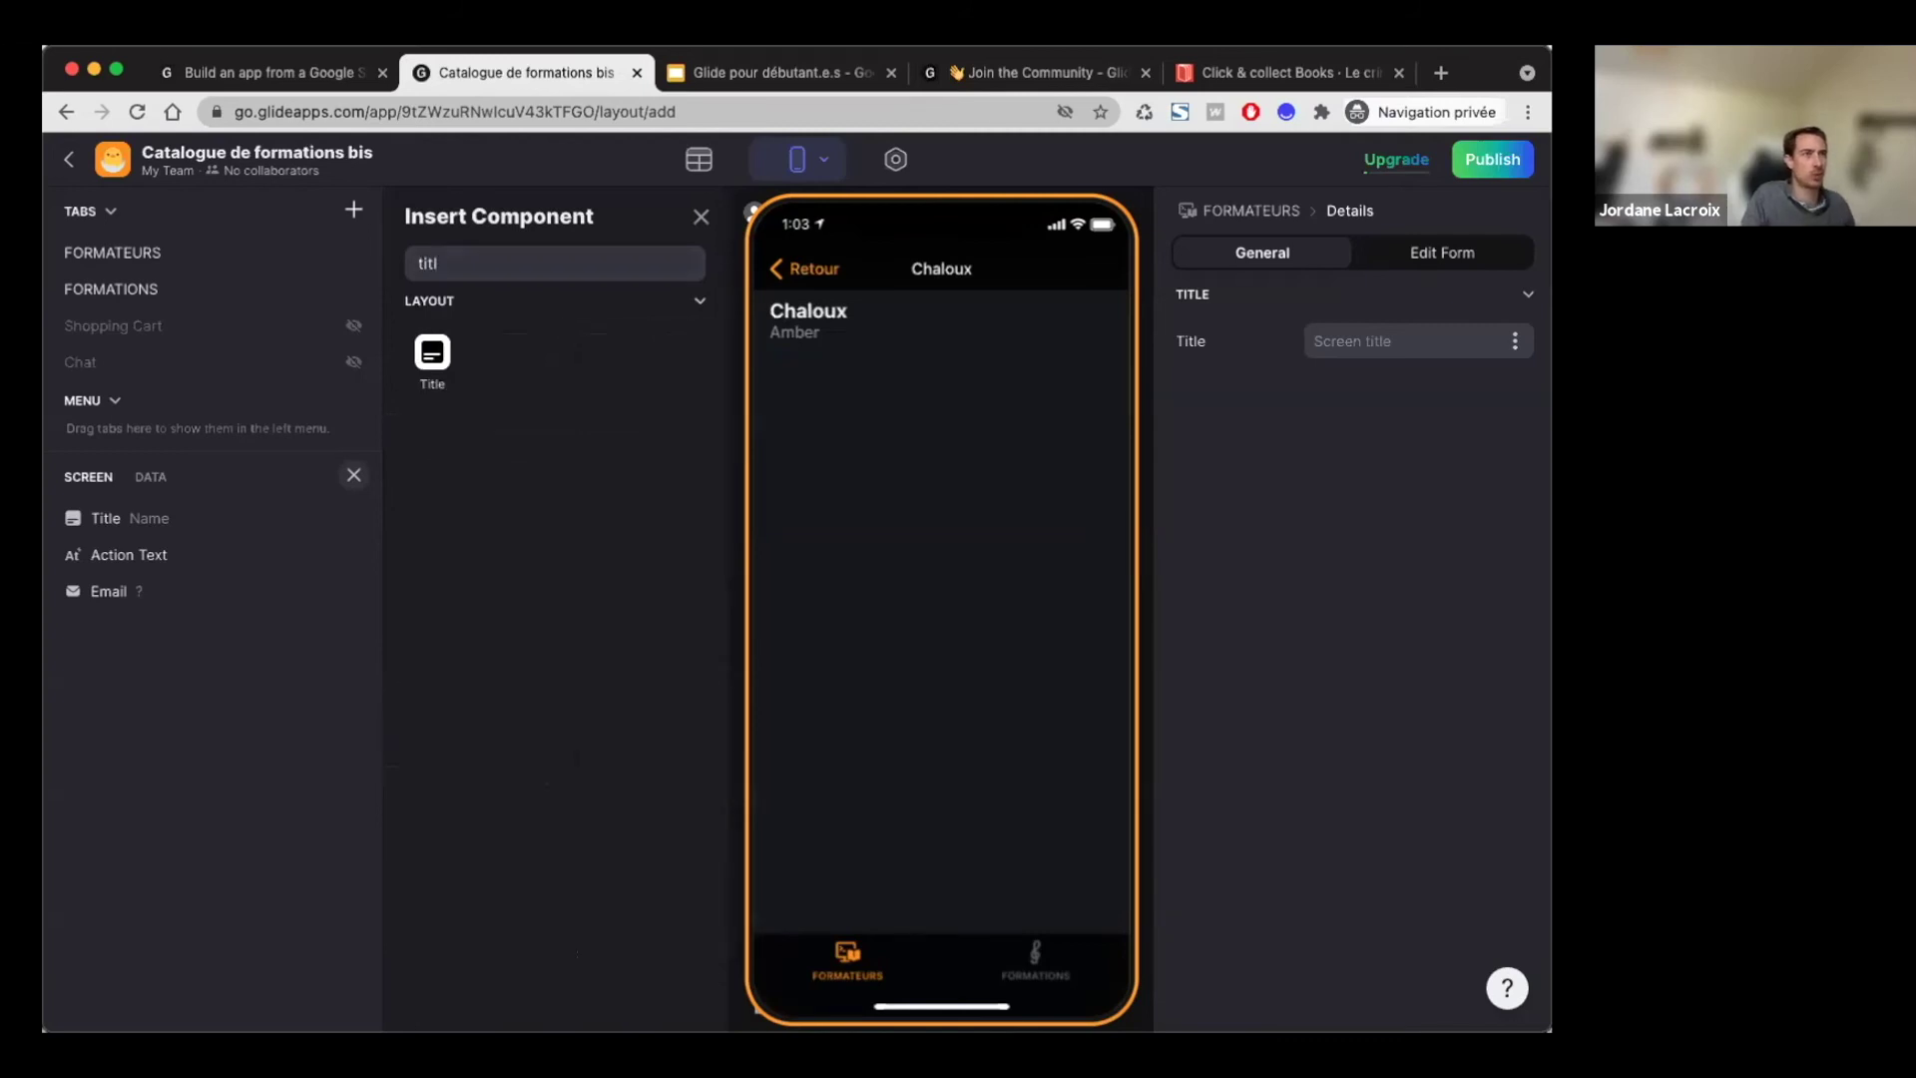
pyautogui.click(403, 355)
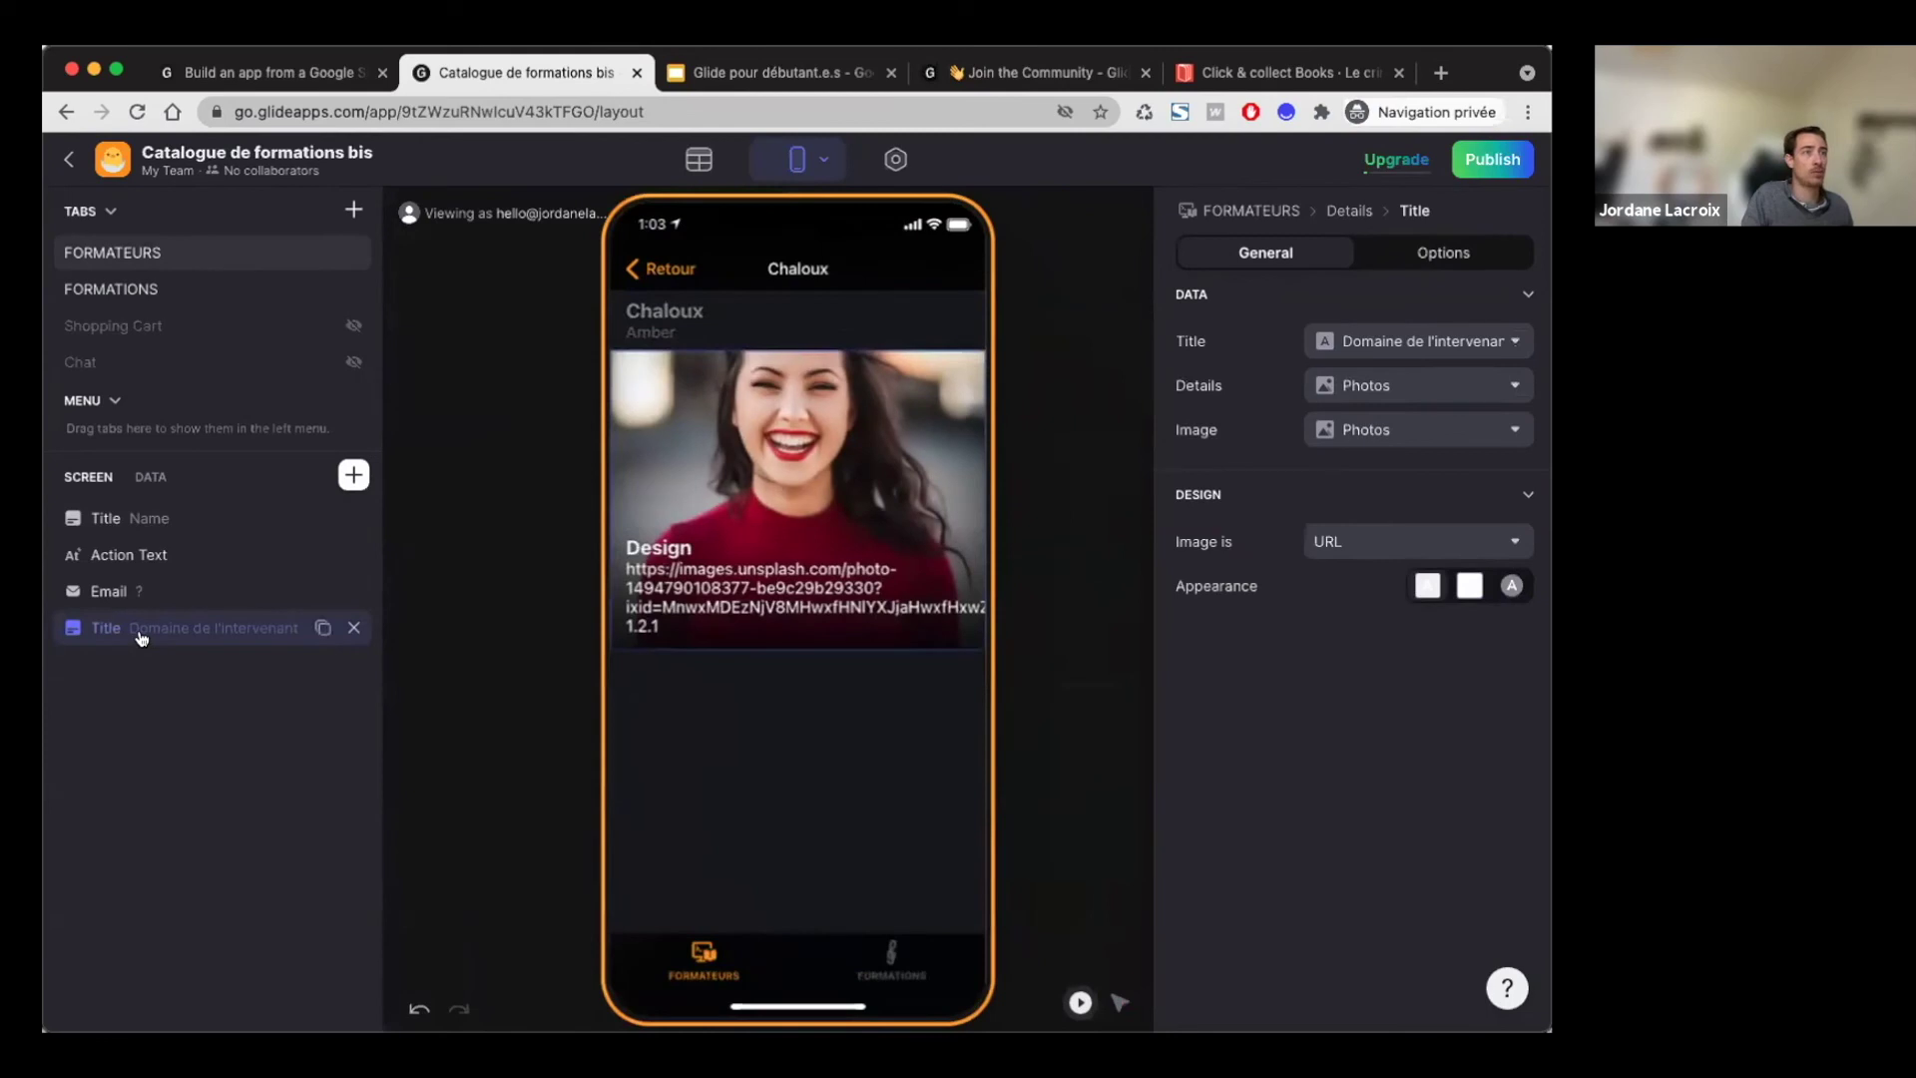
pyautogui.moveTo(181, 617); pyautogui.dragTo(148, 511)
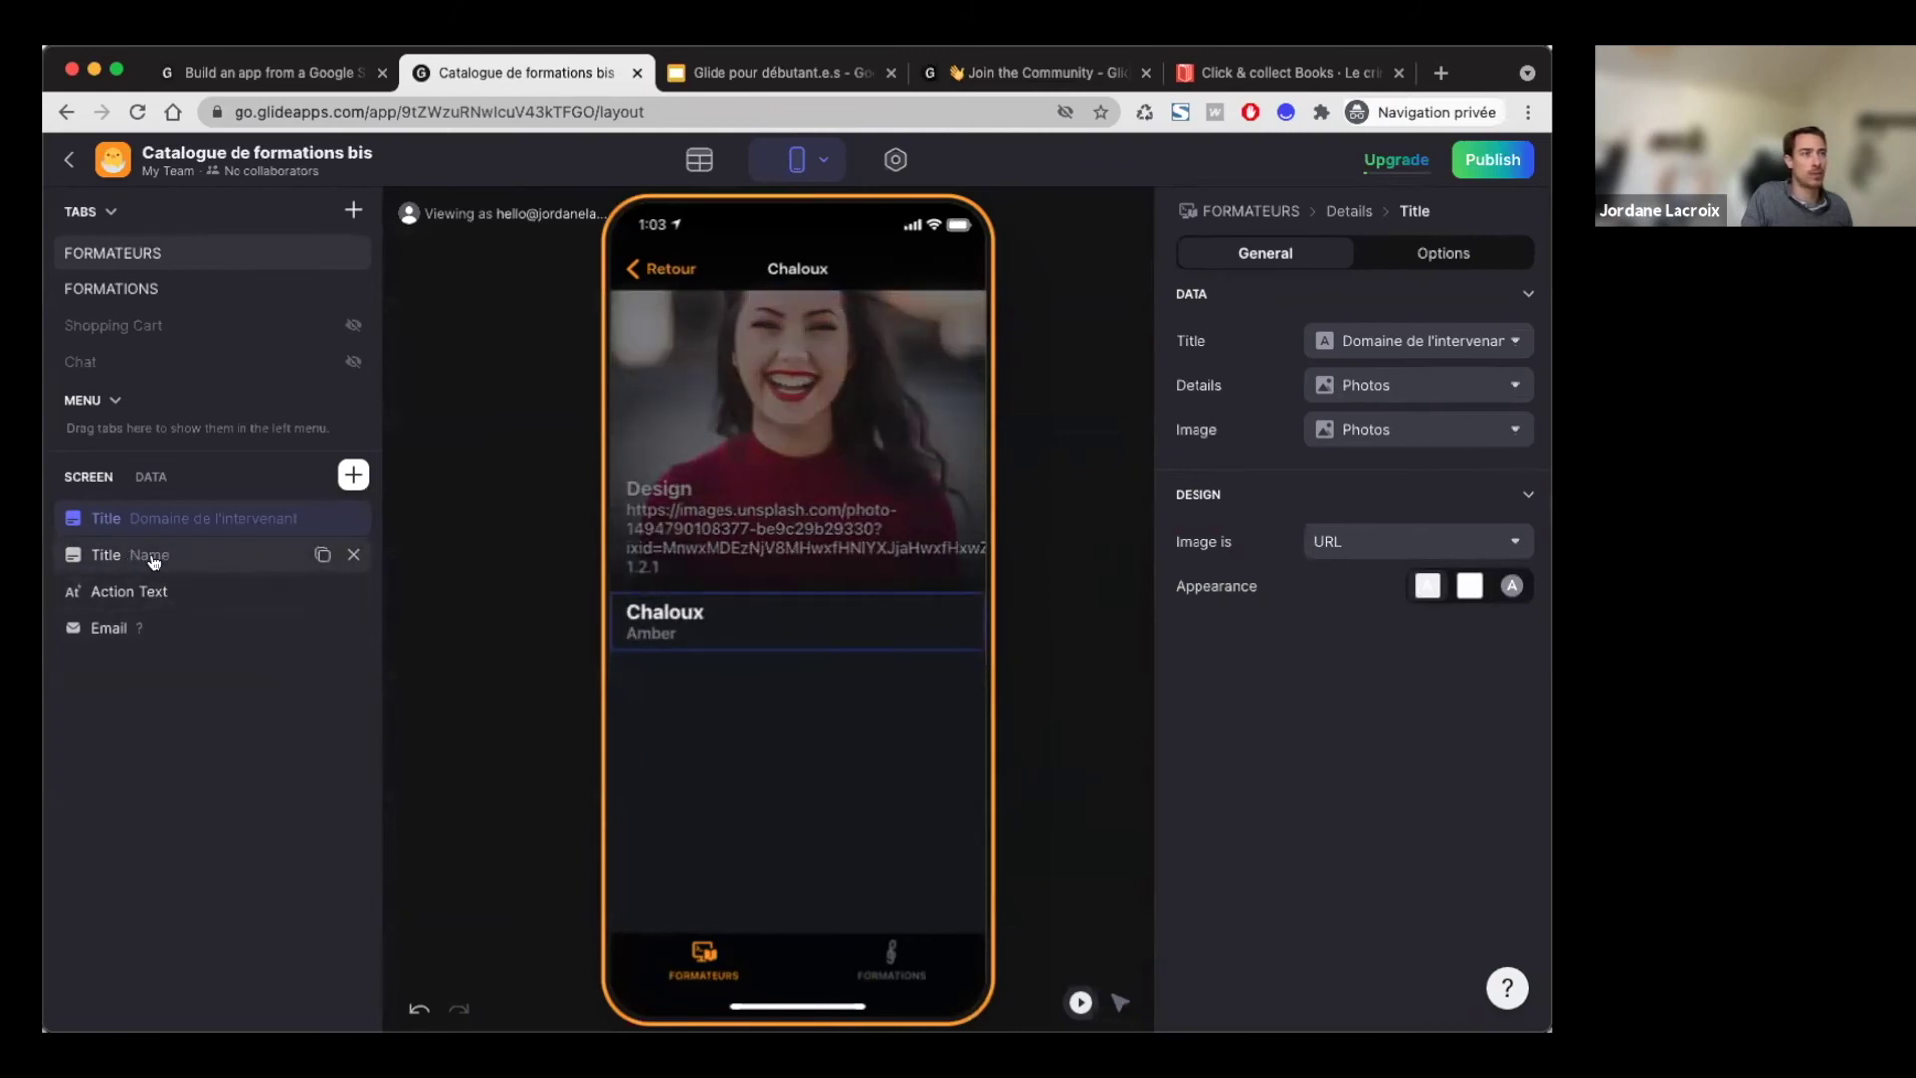
# Step: Remove the old Name title, the Action Text and the Email components from the trainer's detail screen
pyautogui.click(349, 556)
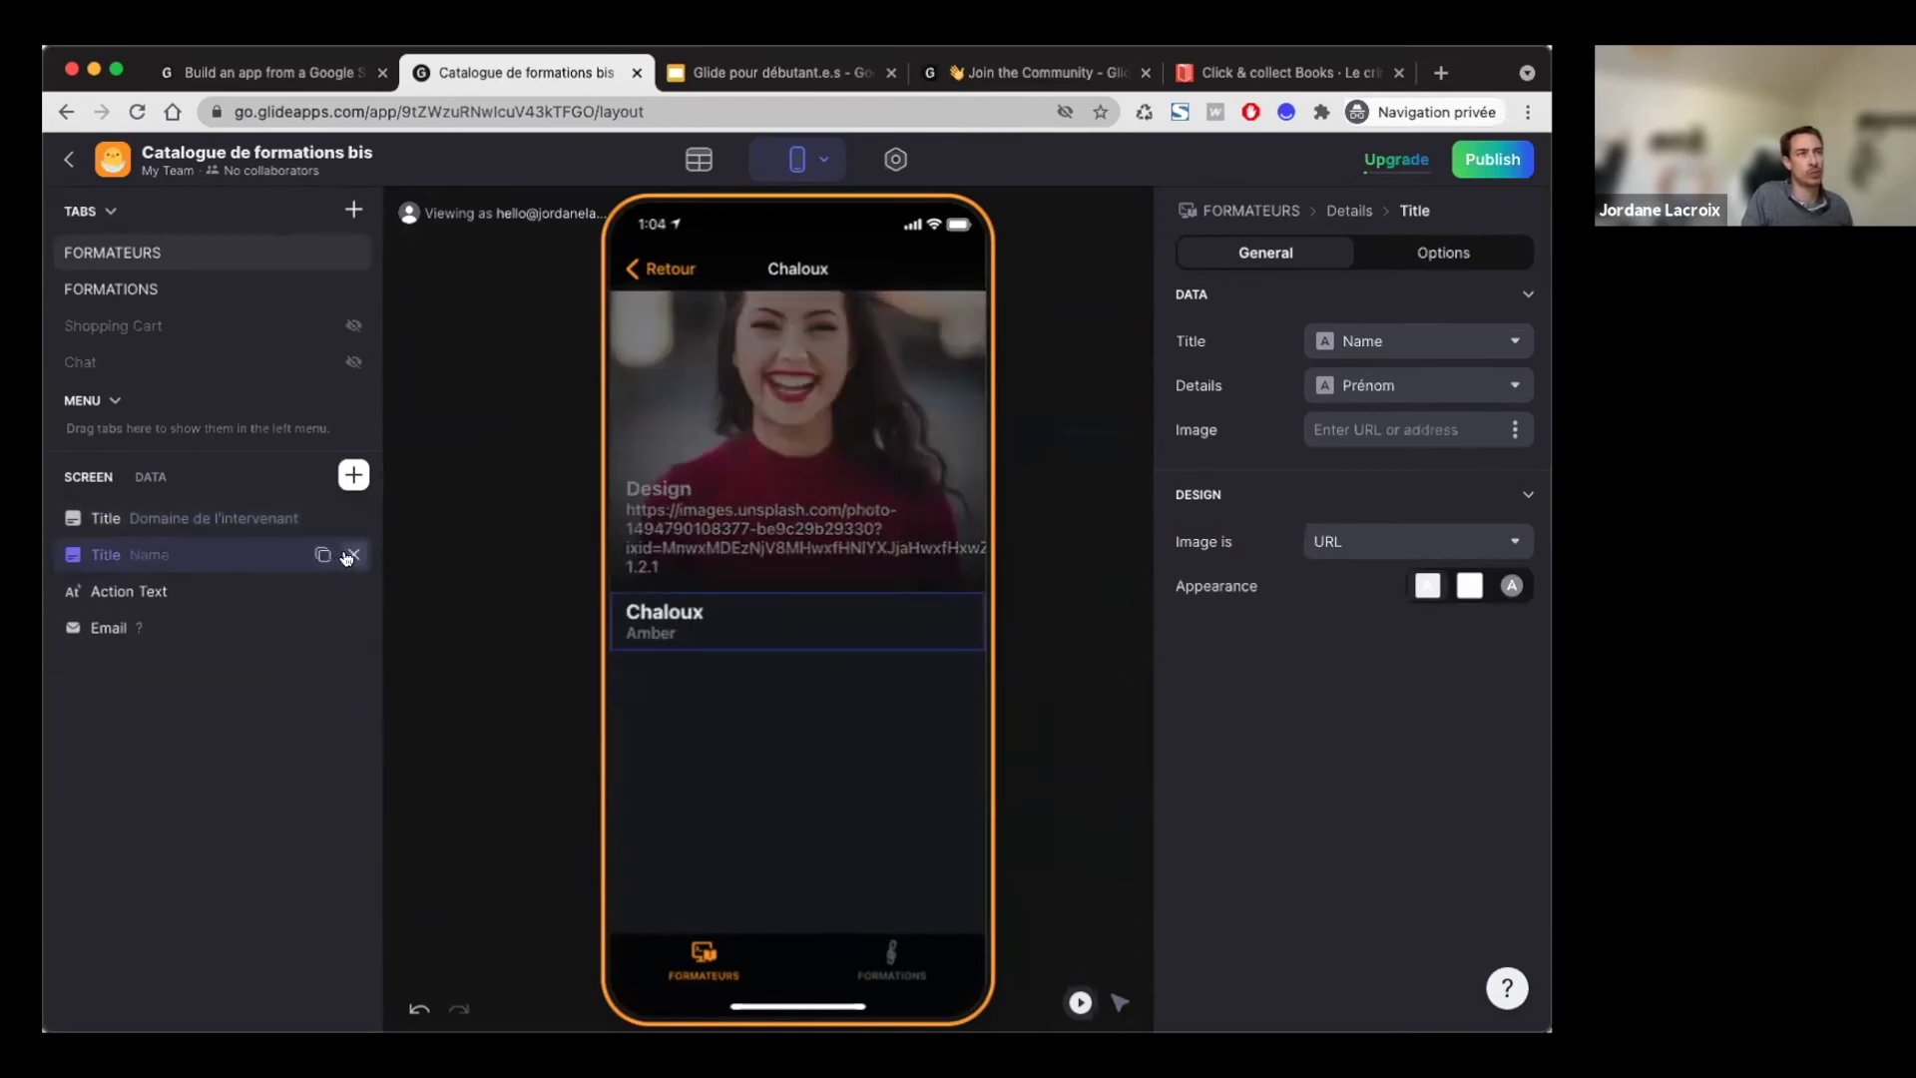
pyautogui.click(353, 554)
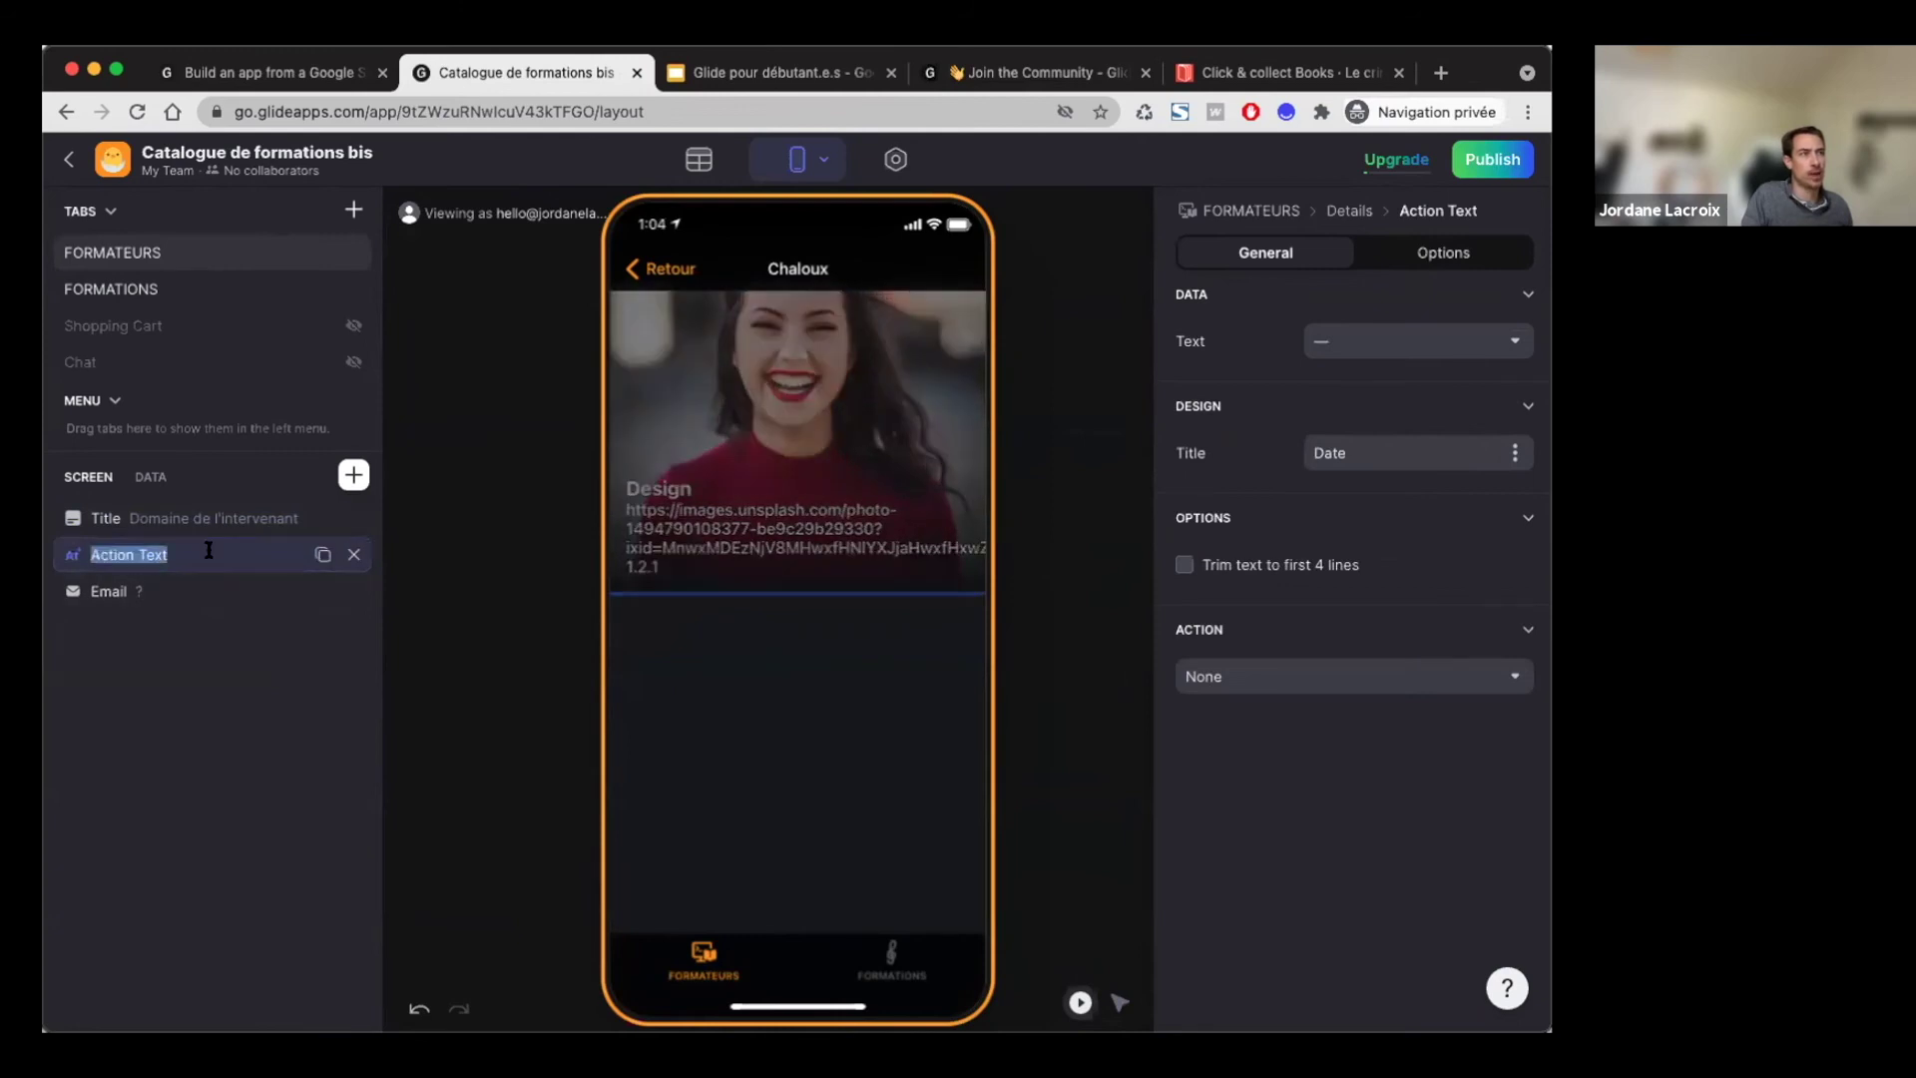
pyautogui.click(207, 615)
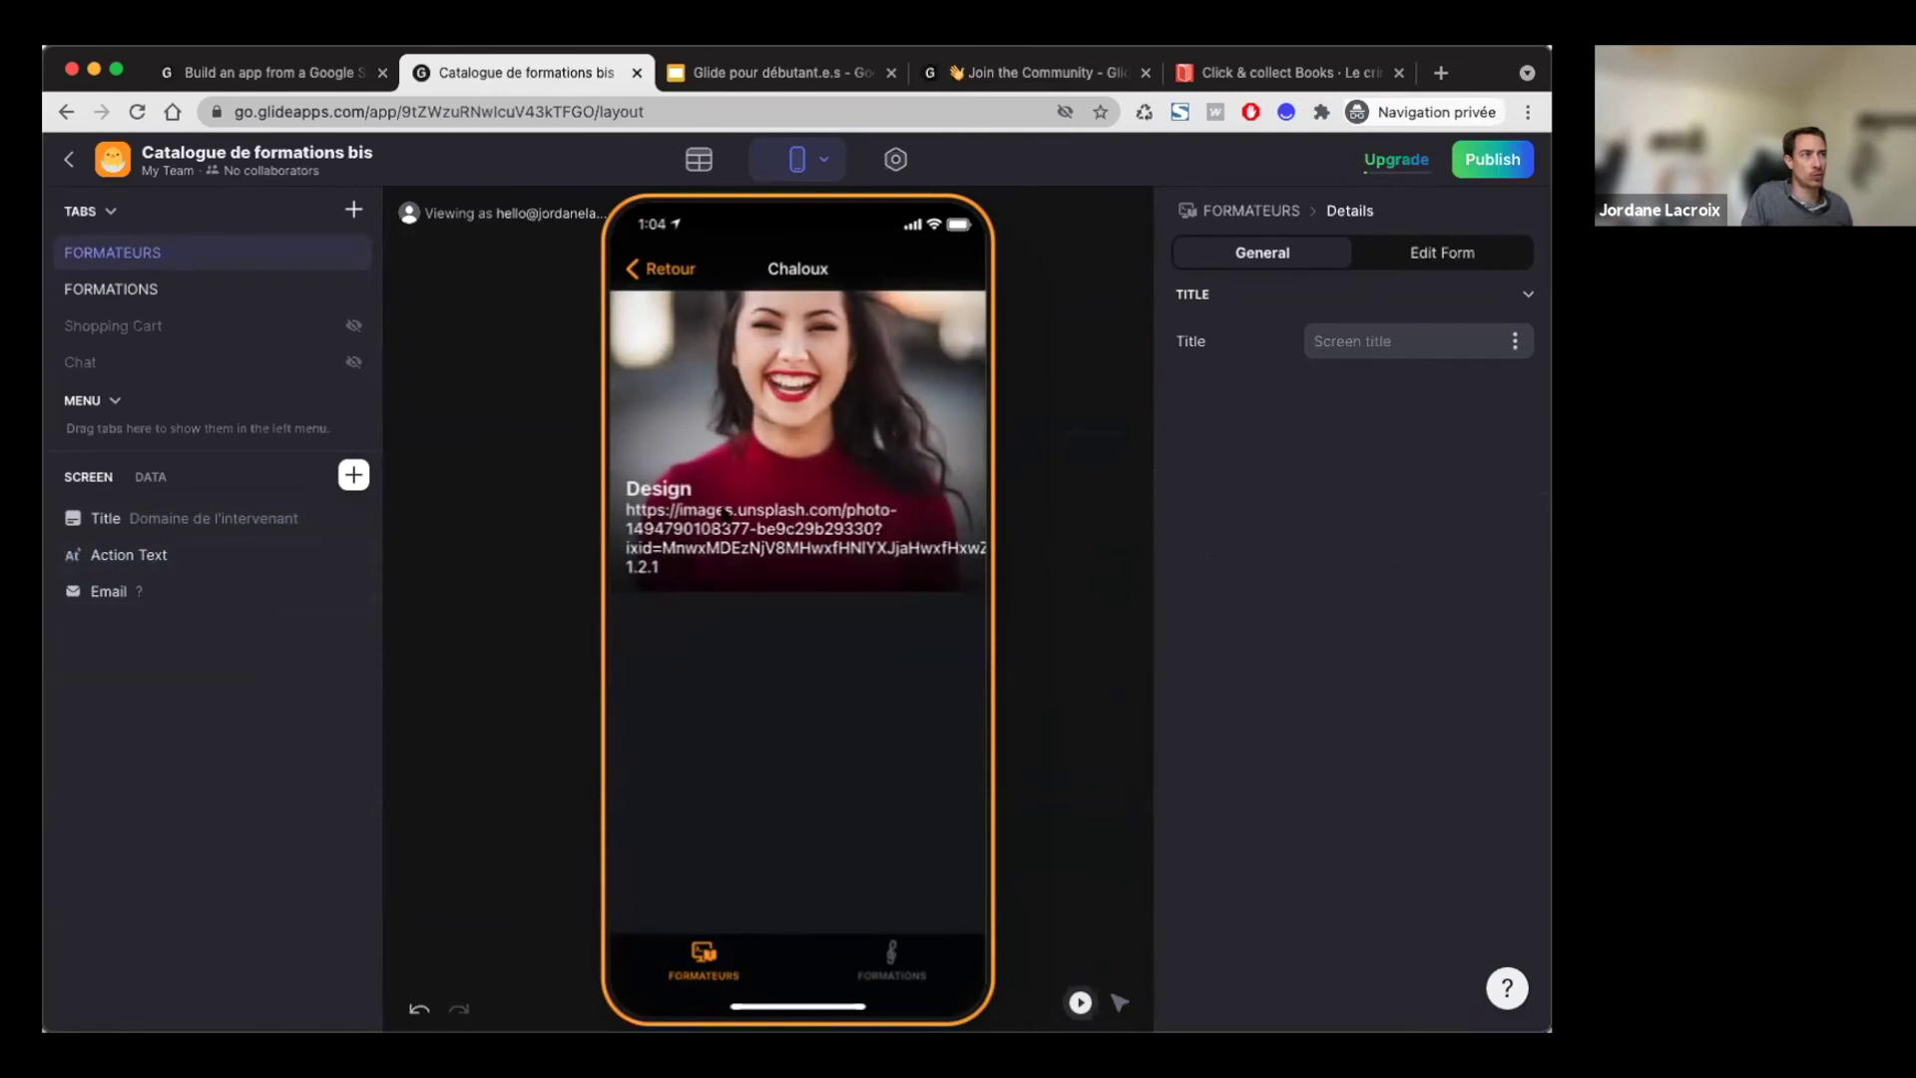
pyautogui.click(356, 554)
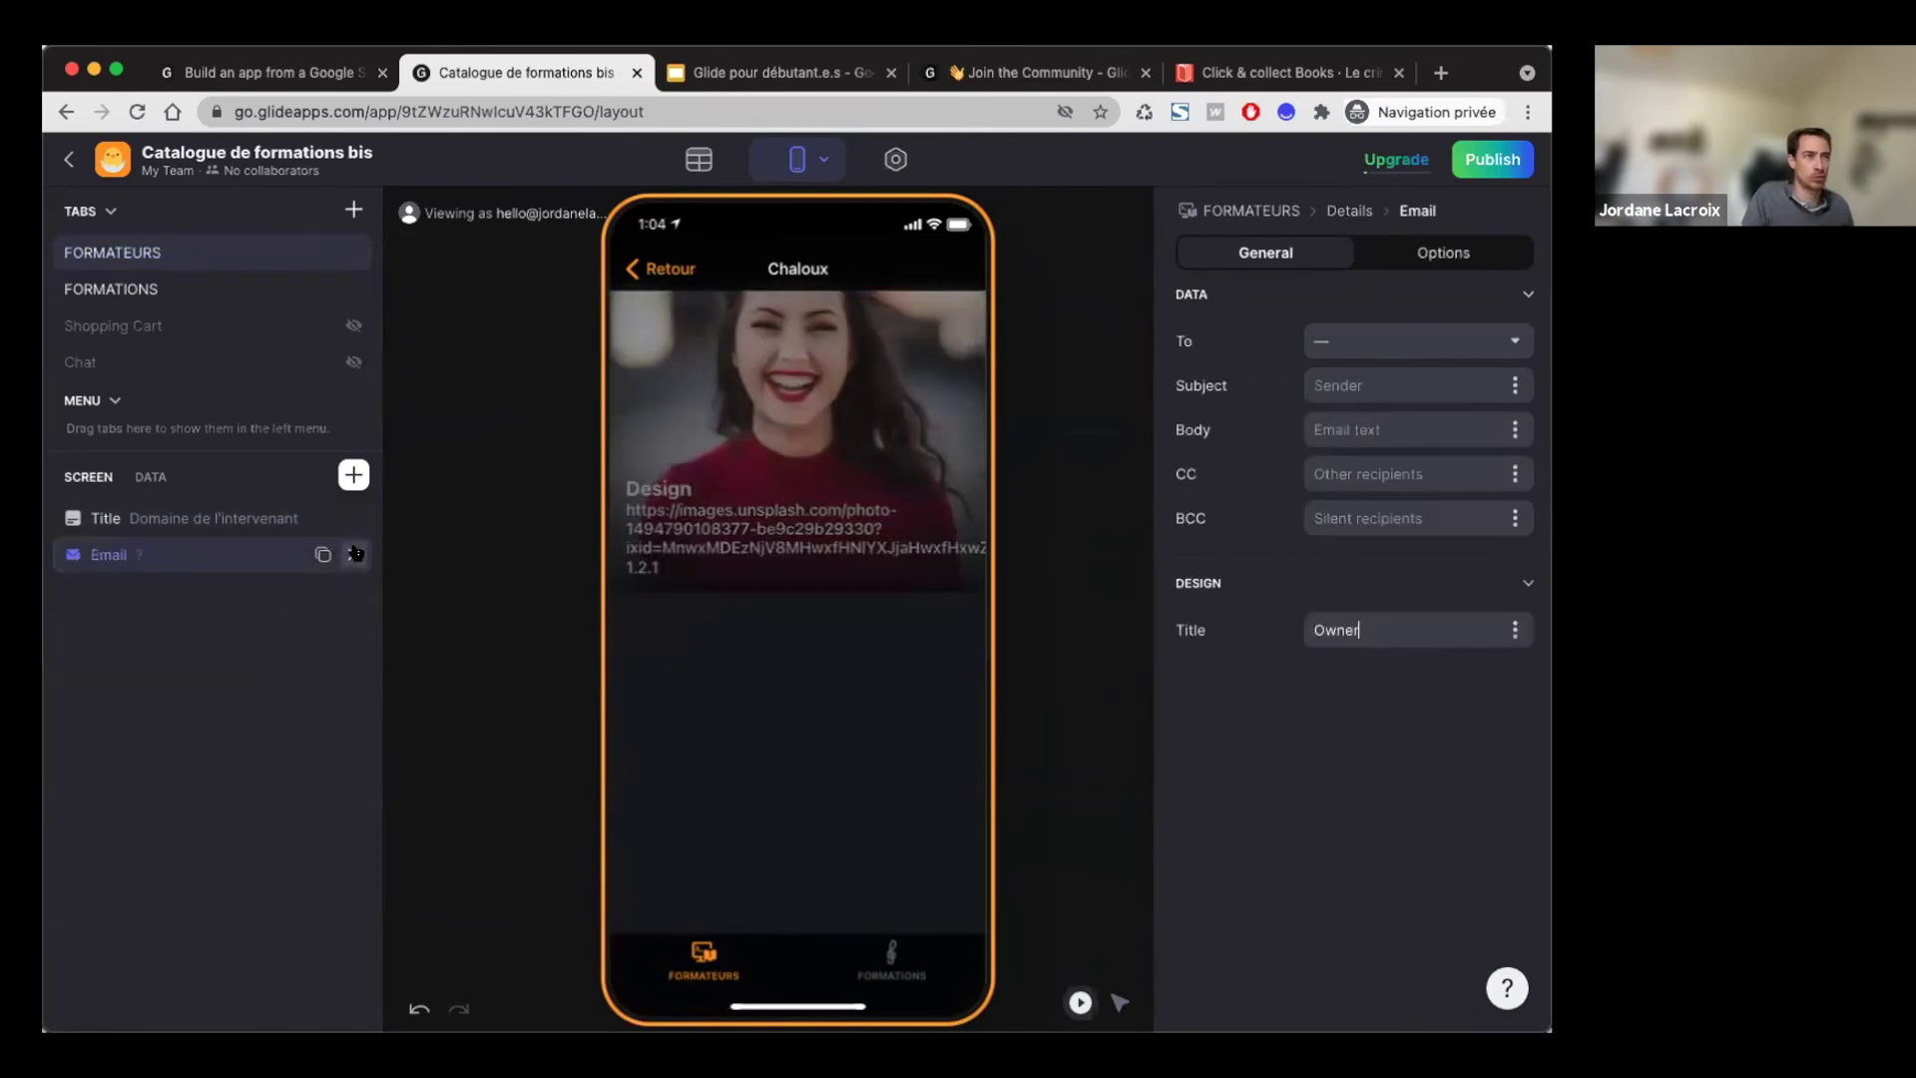
pyautogui.click(356, 554)
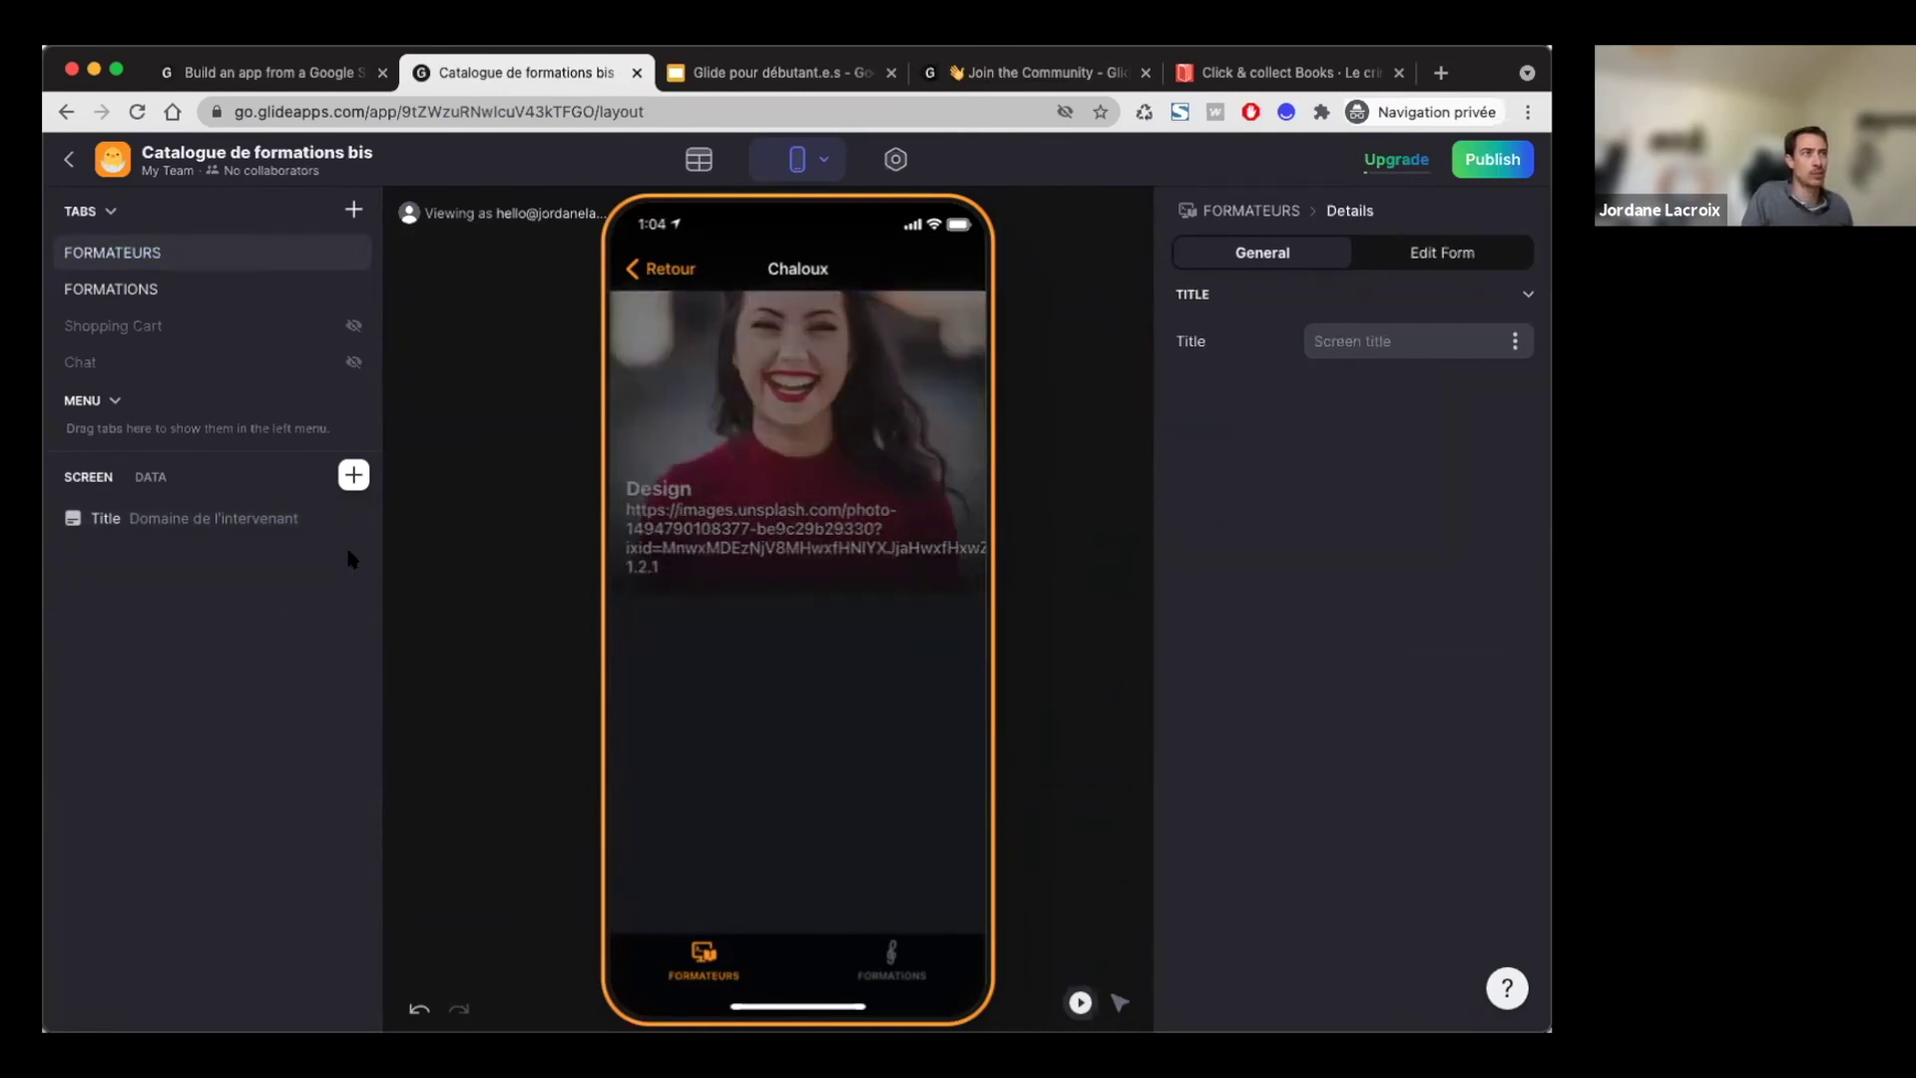
# Step: Set the remaining Title component to show Prénom as its title and Name as its details
pyautogui.click(152, 522)
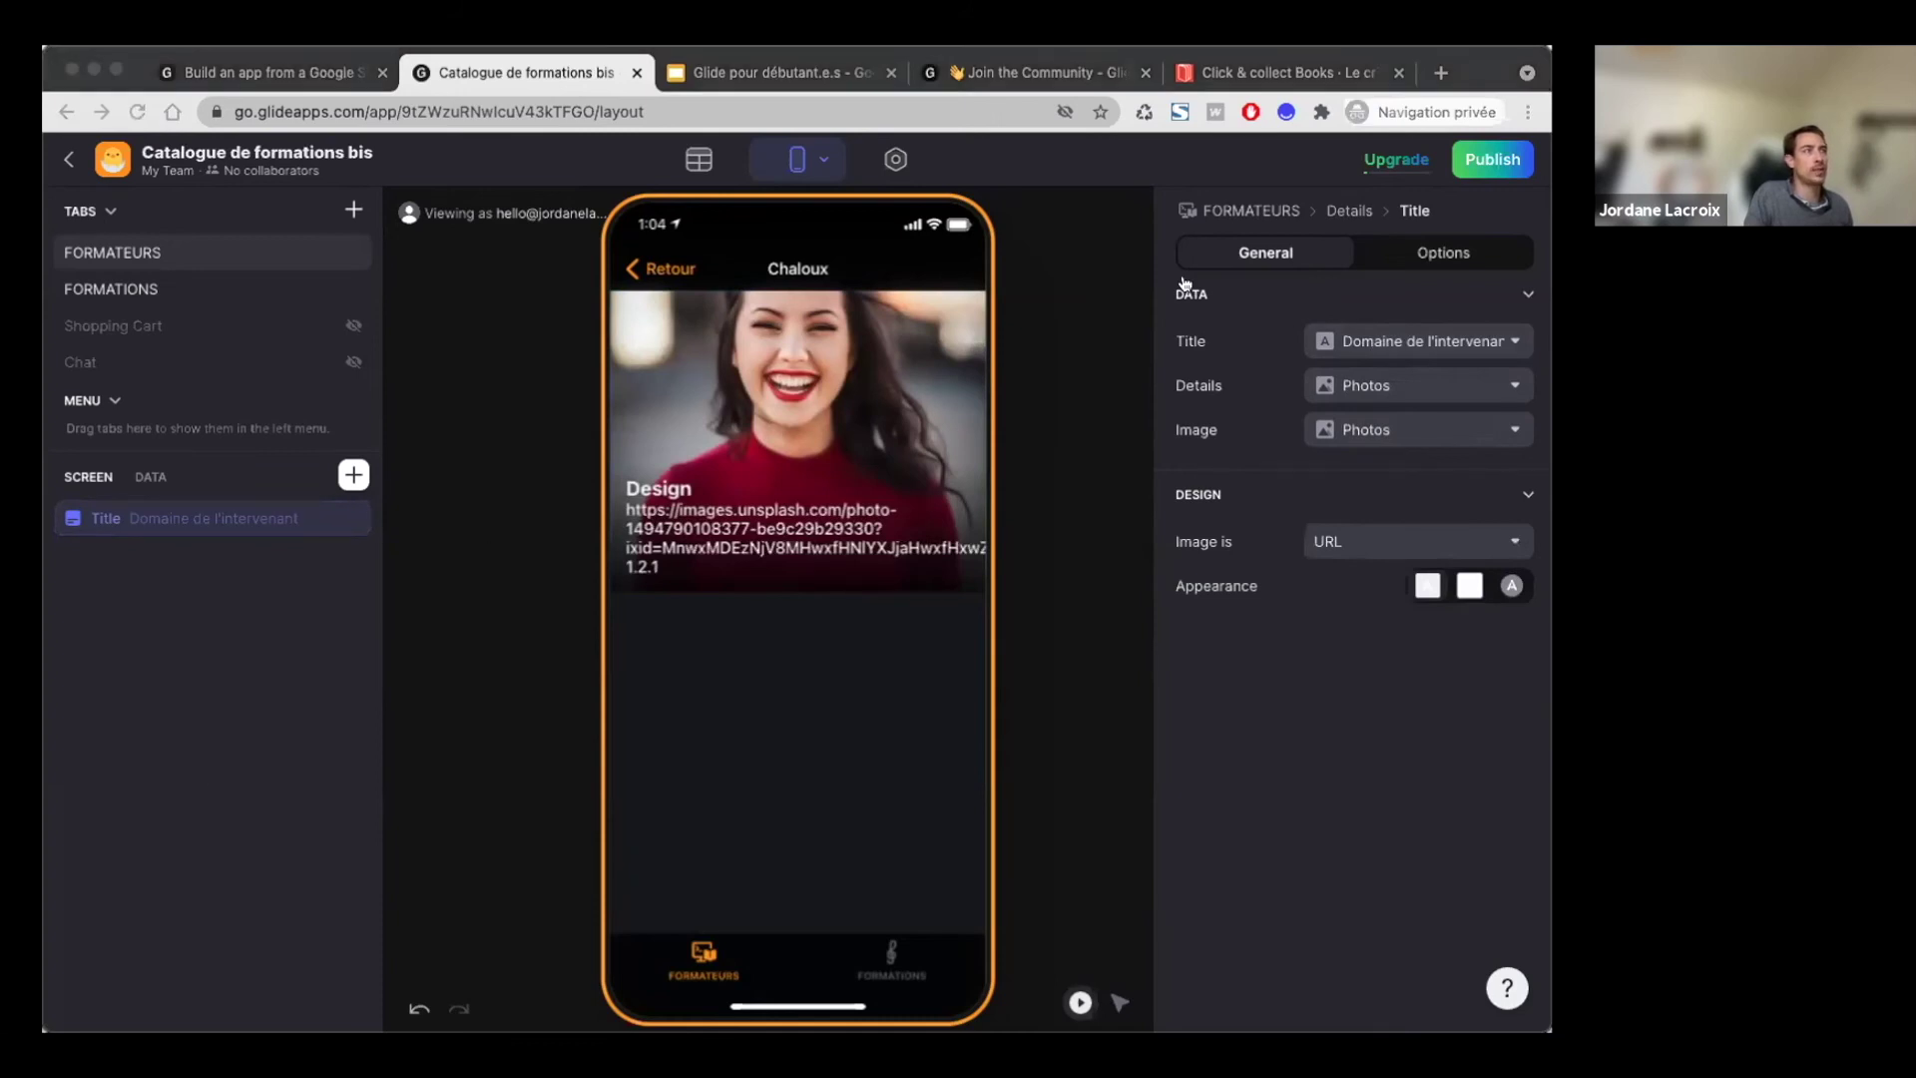
pyautogui.click(1417, 386)
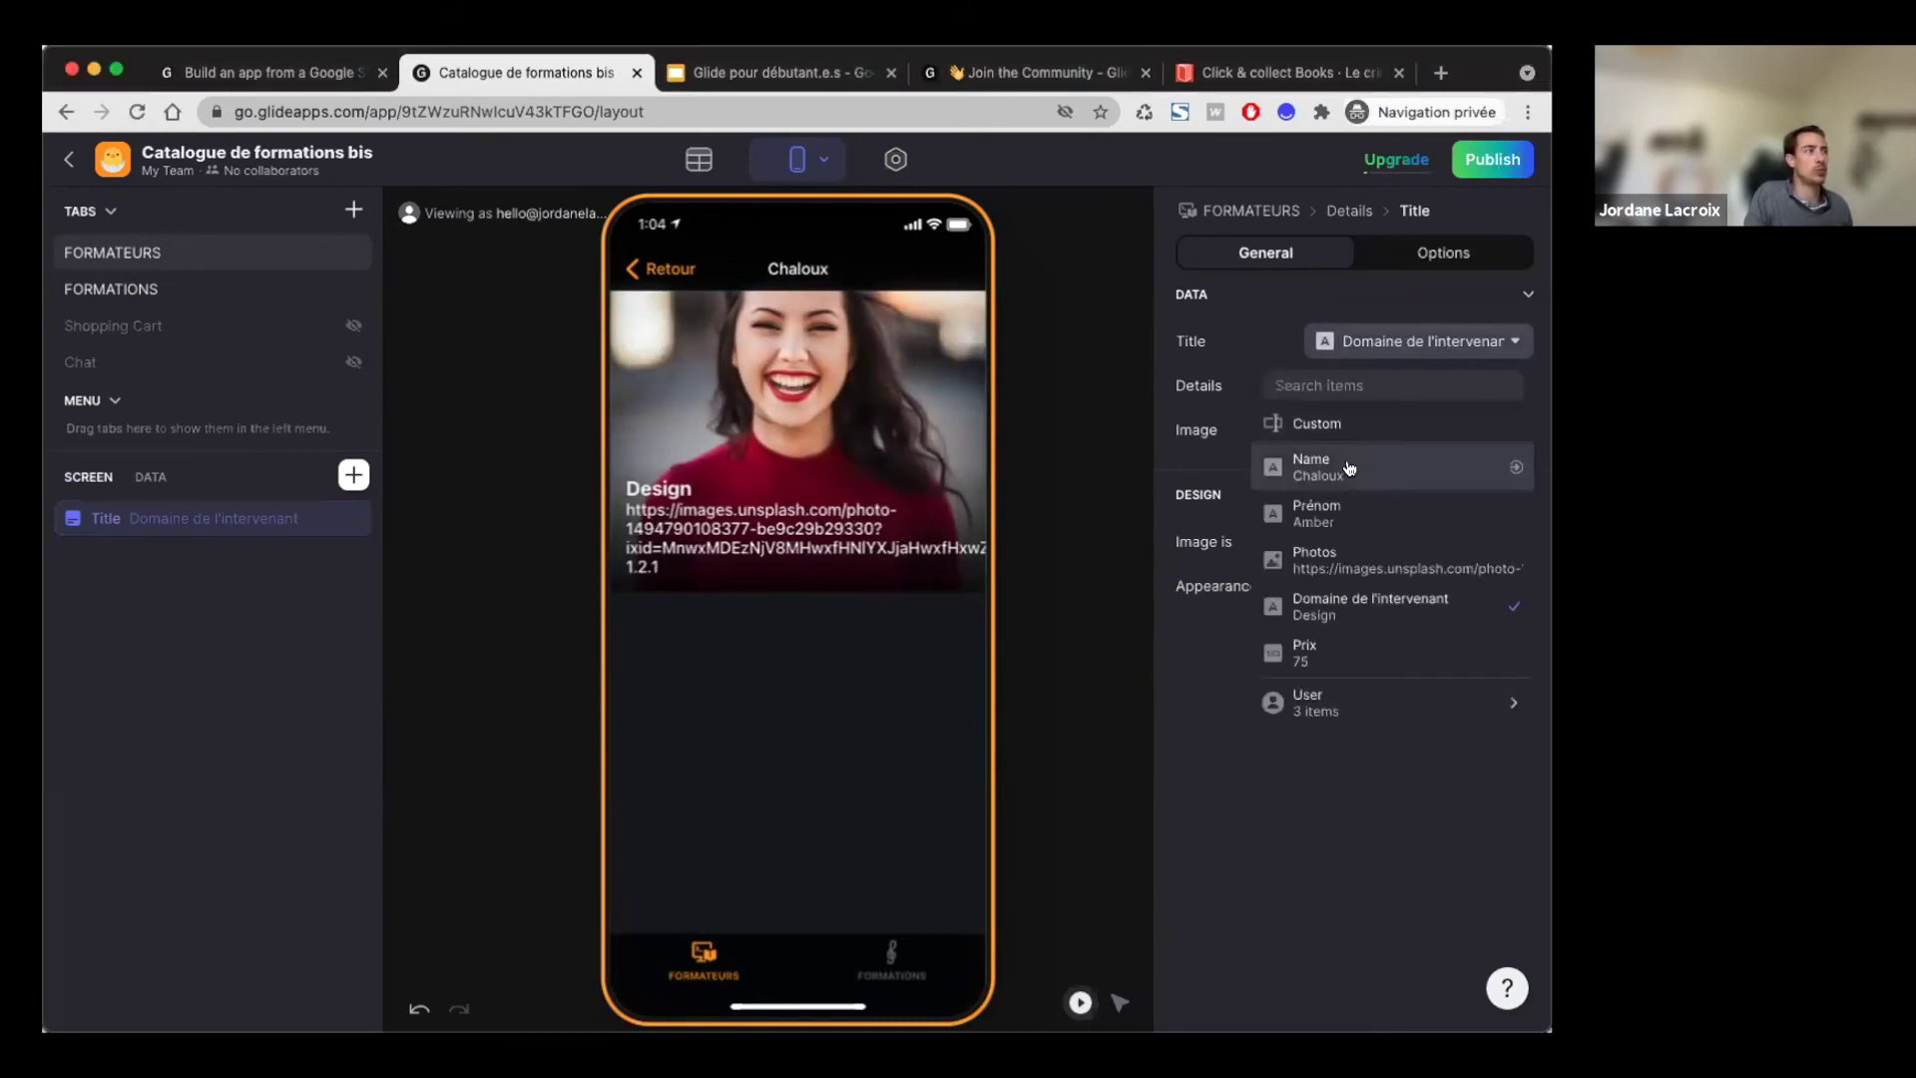
pyautogui.click(1344, 509)
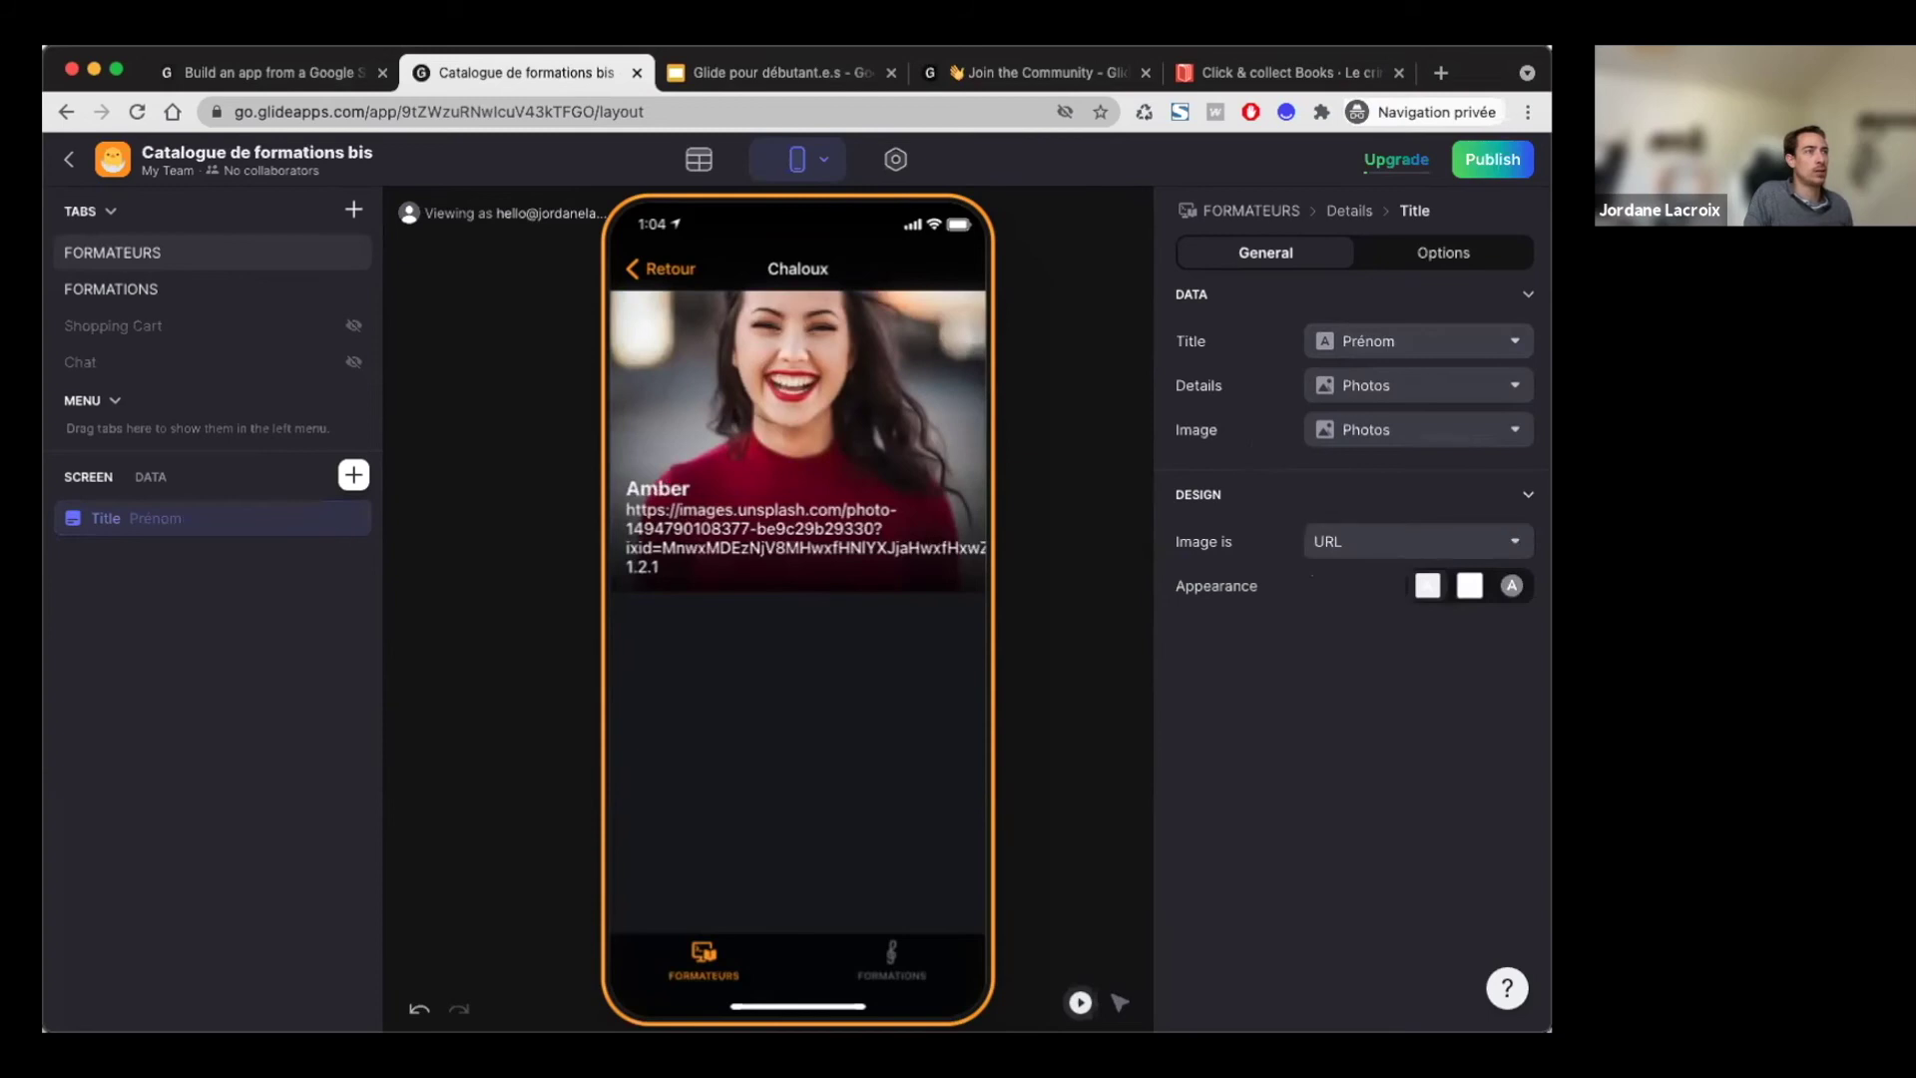
pyautogui.click(1403, 759)
pyautogui.click(1411, 385)
pyautogui.click(1346, 509)
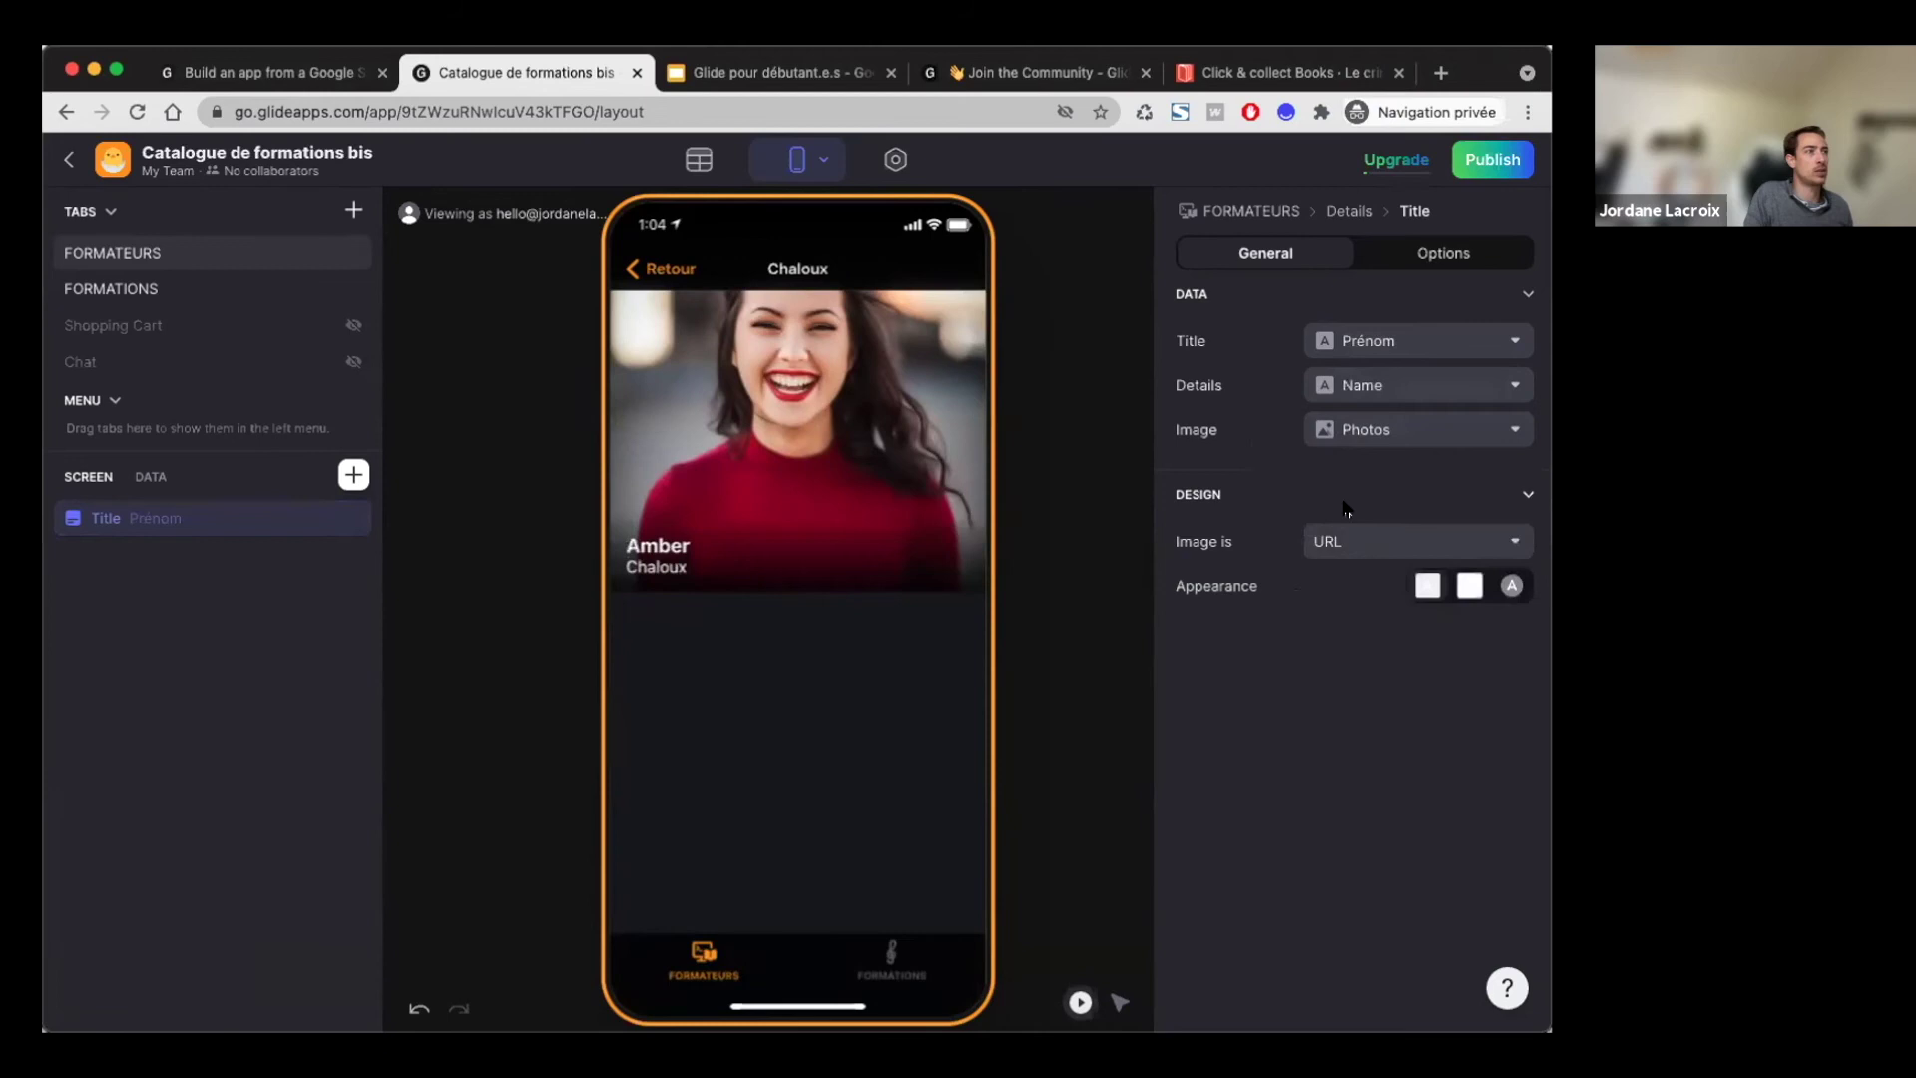
pyautogui.click(1437, 635)
pyautogui.click(190, 758)
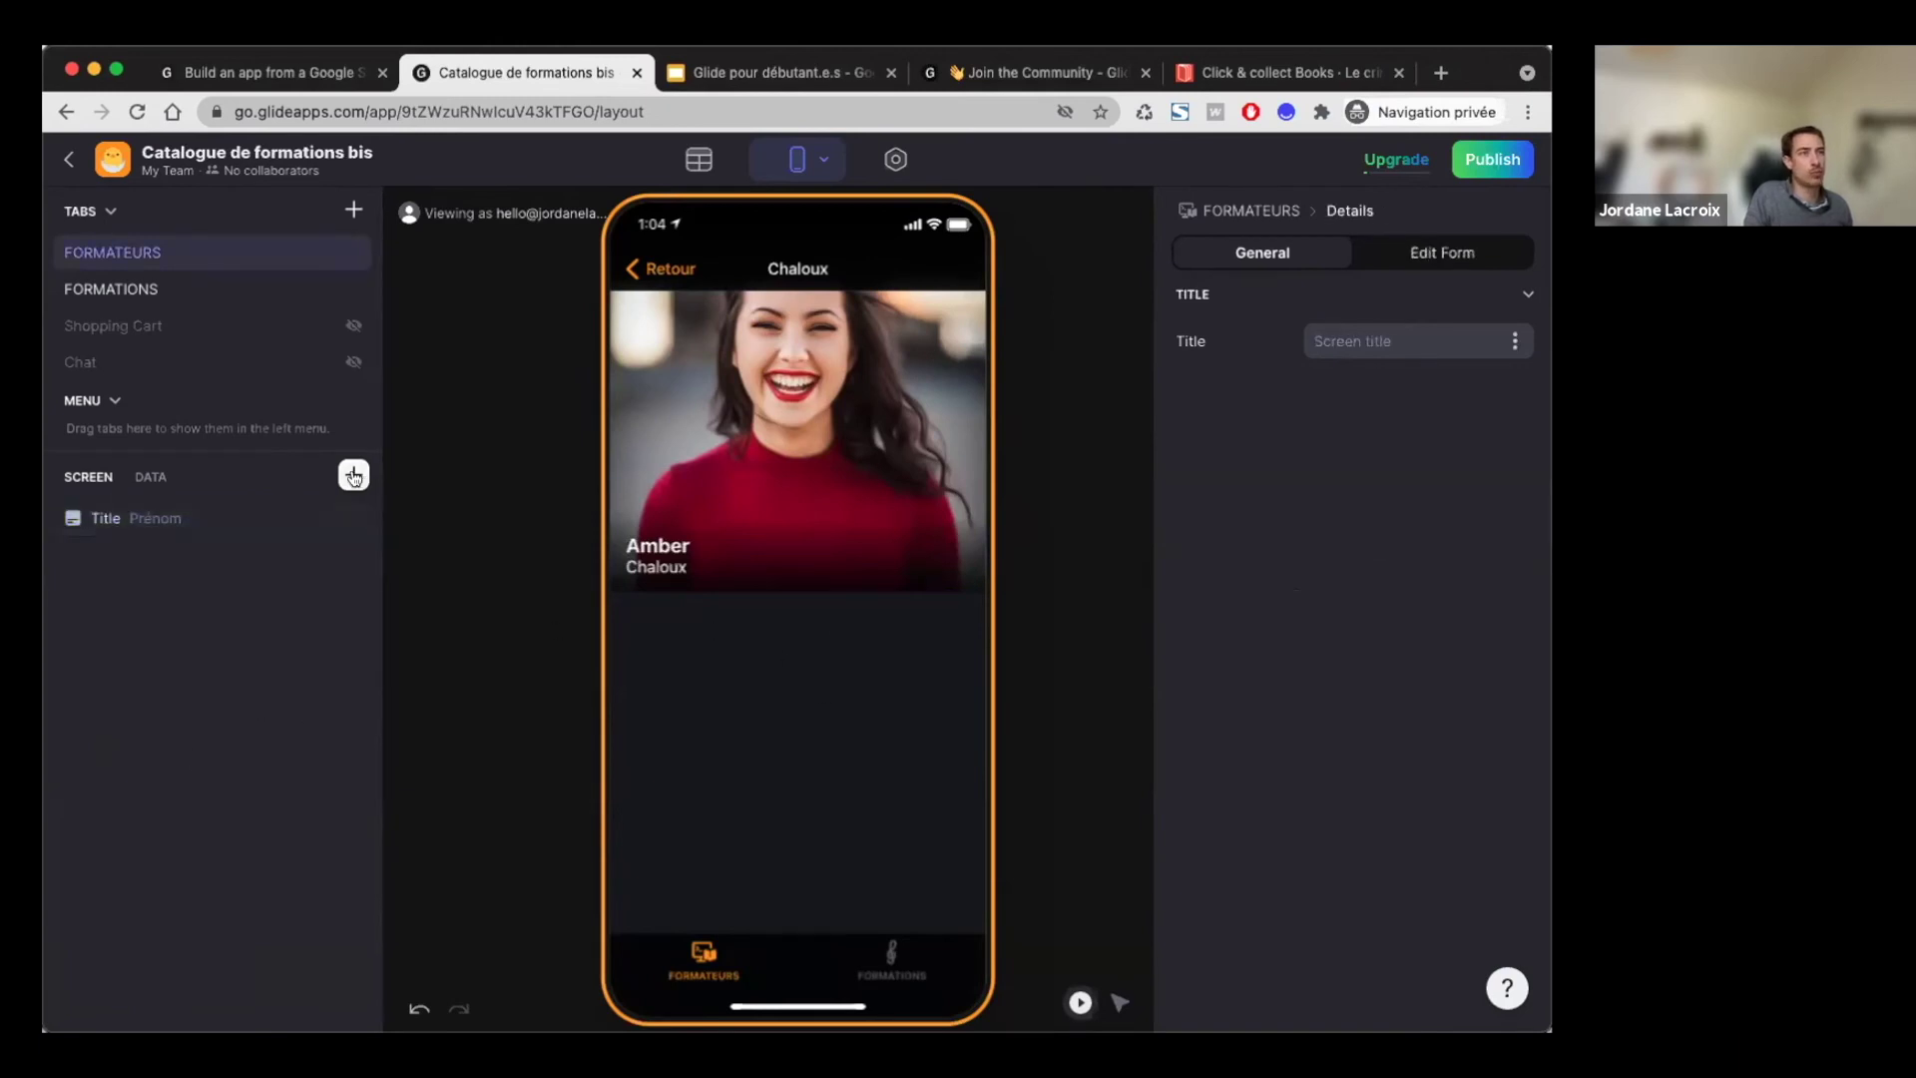
# Step: Add a Rating component to the trainer's detail screen with a maximum rating of 4, keeping Stars as the unit
pyautogui.click(354, 476)
pyautogui.write('rat')
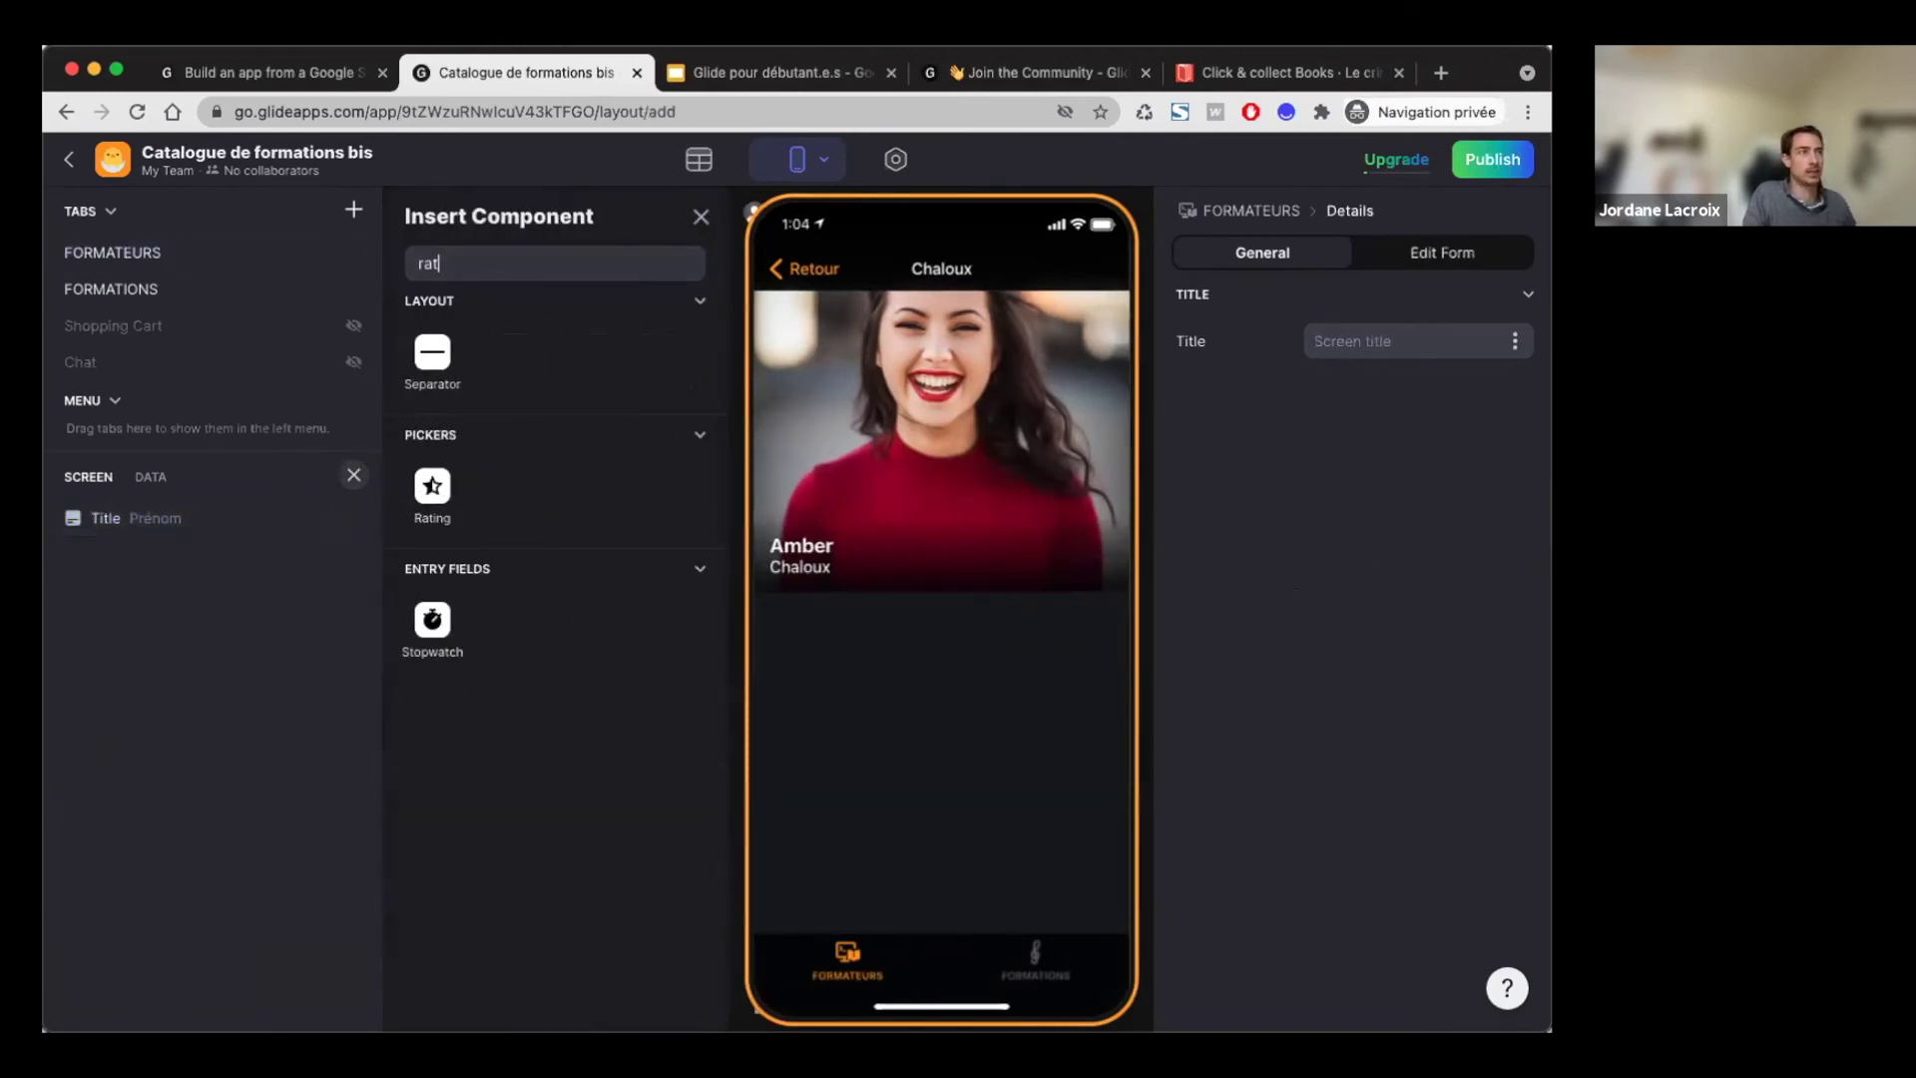
pyautogui.click(433, 493)
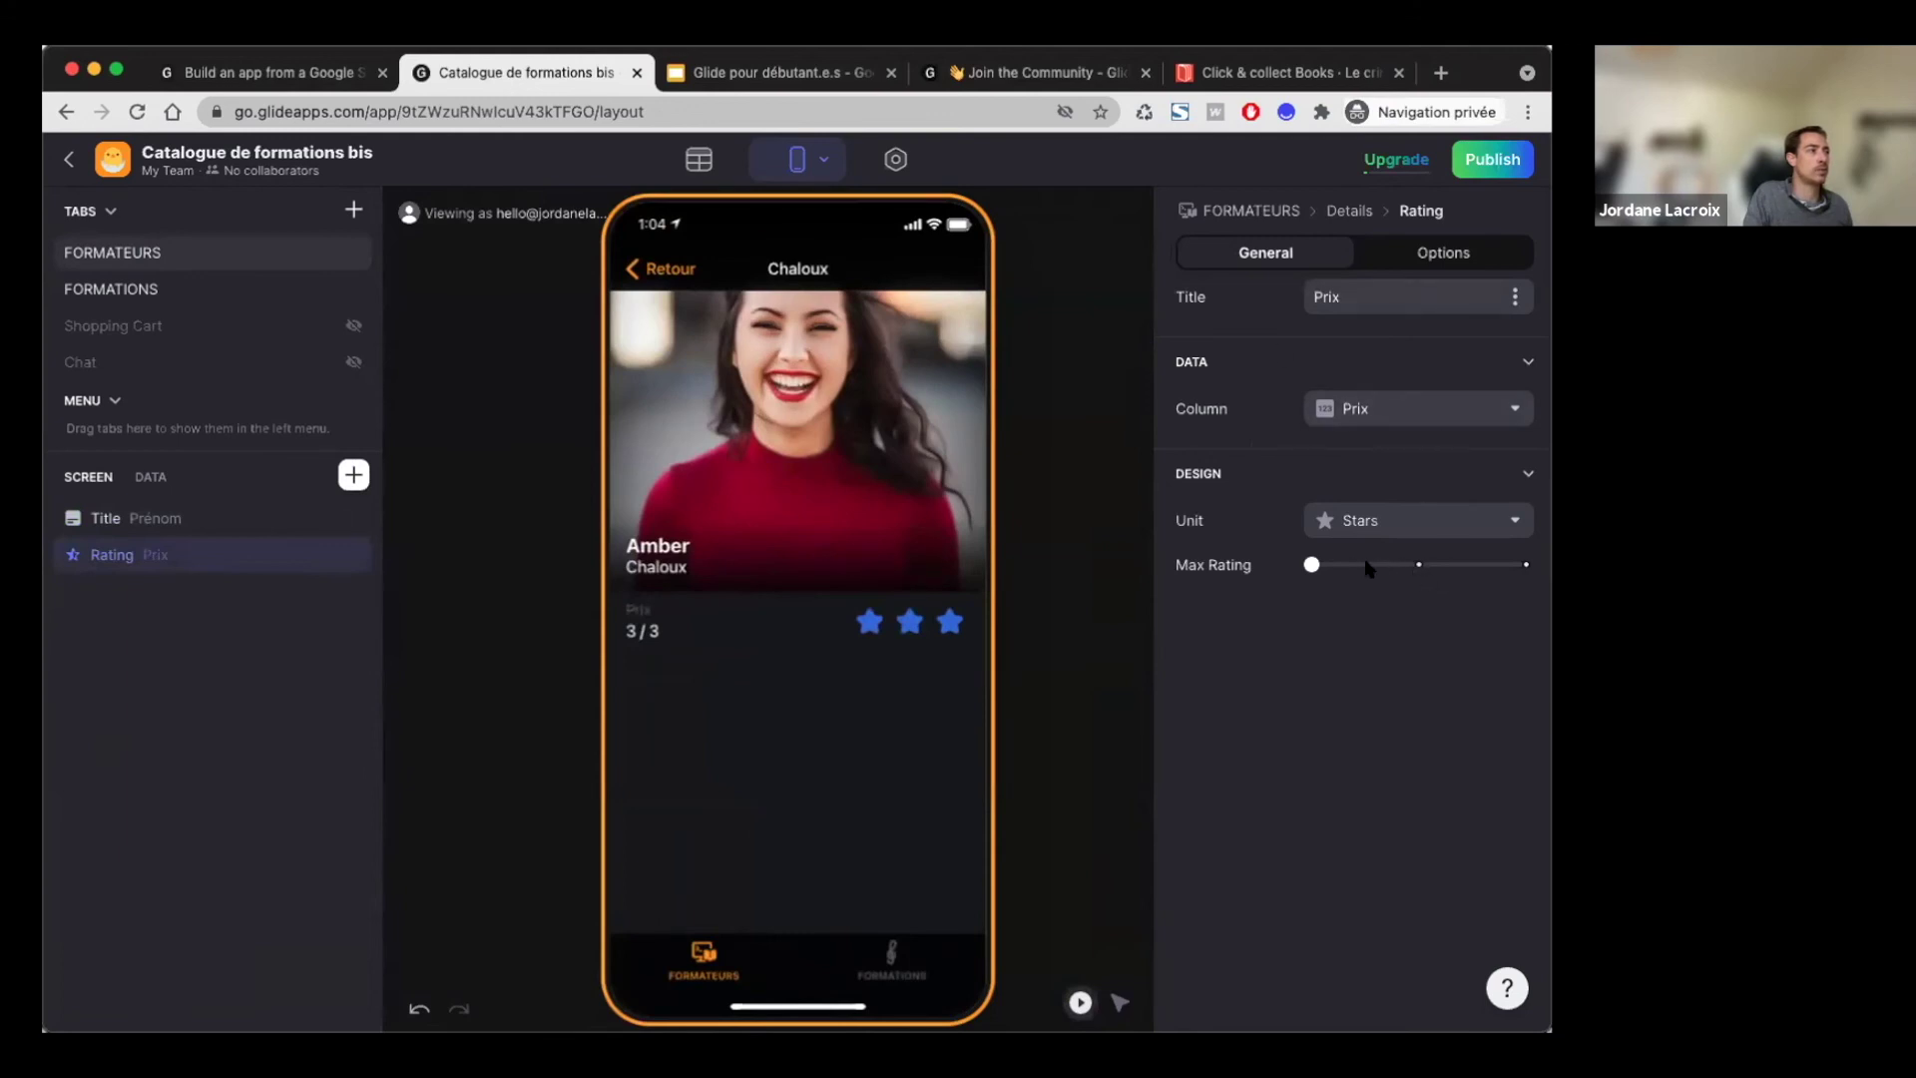
pyautogui.moveTo(1347, 566); pyautogui.dragTo(1414, 562)
pyautogui.click(1404, 529)
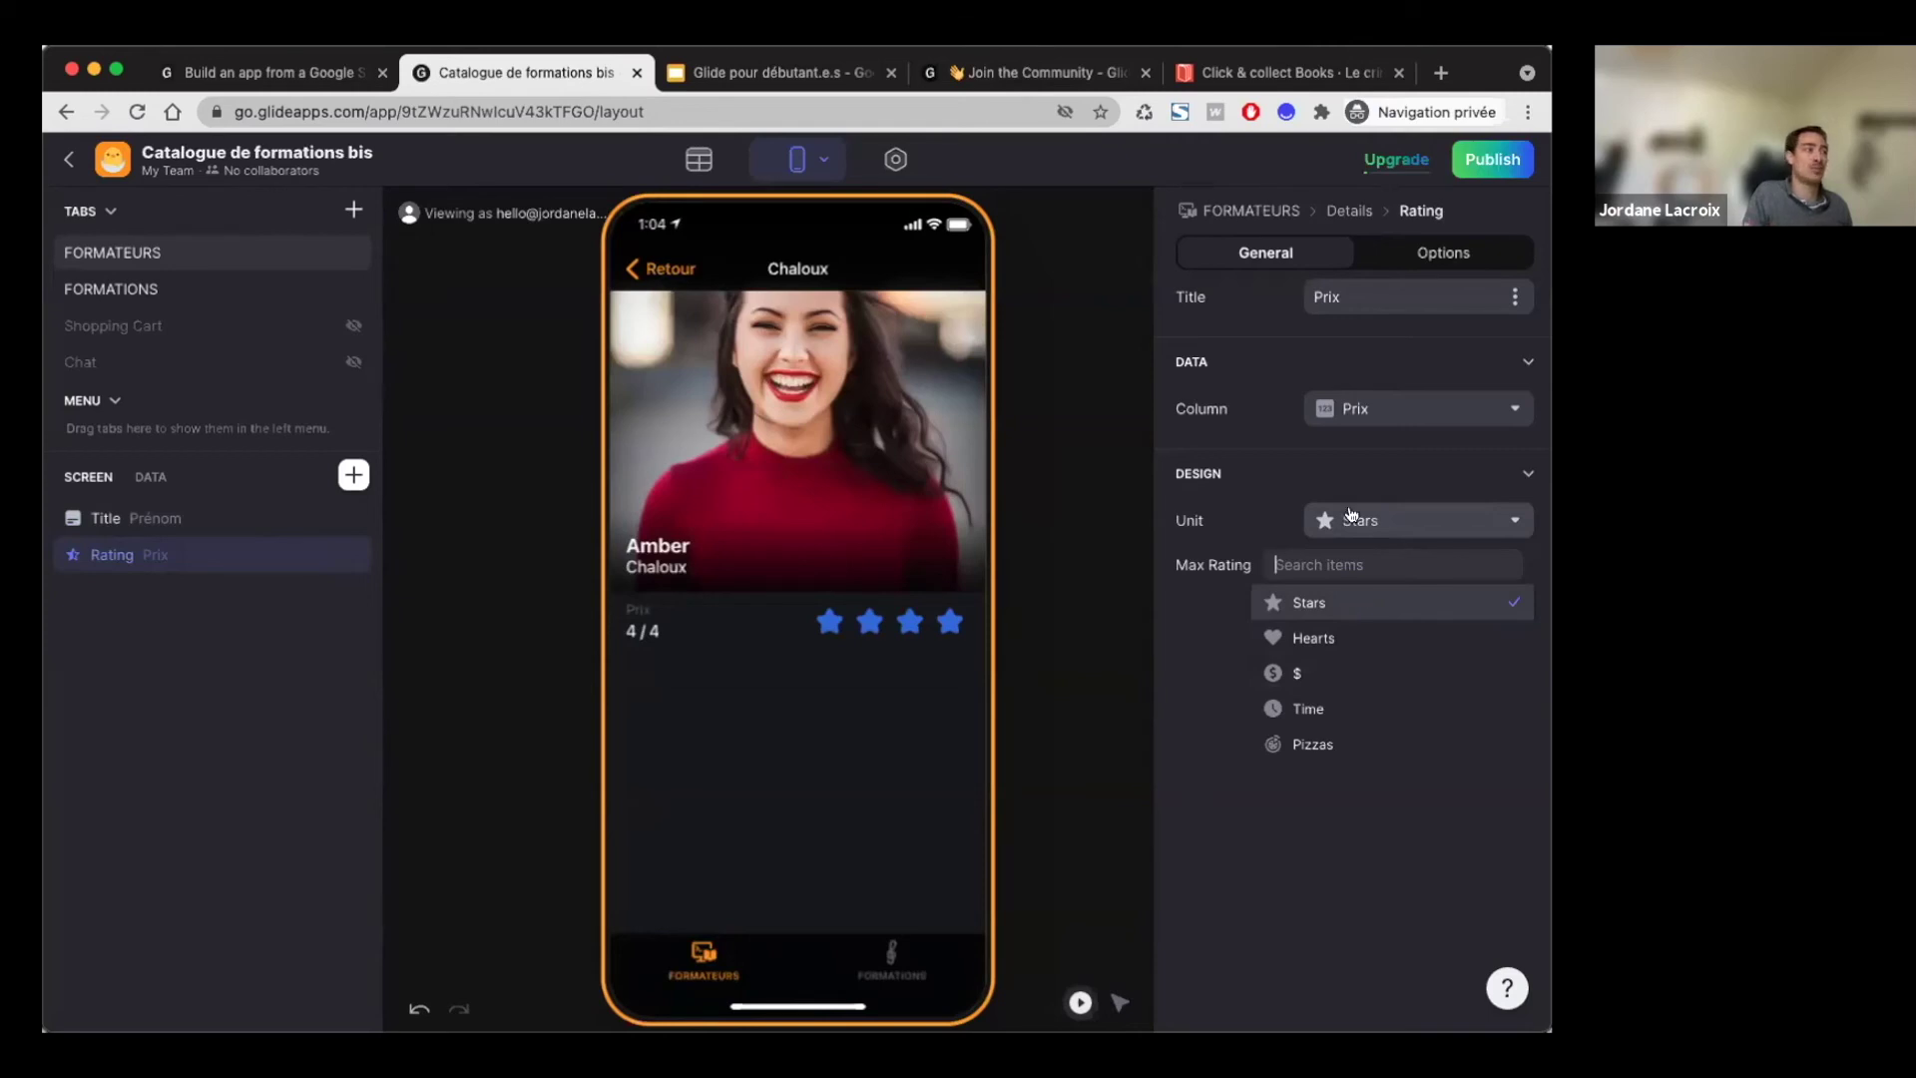
pyautogui.click(1285, 486)
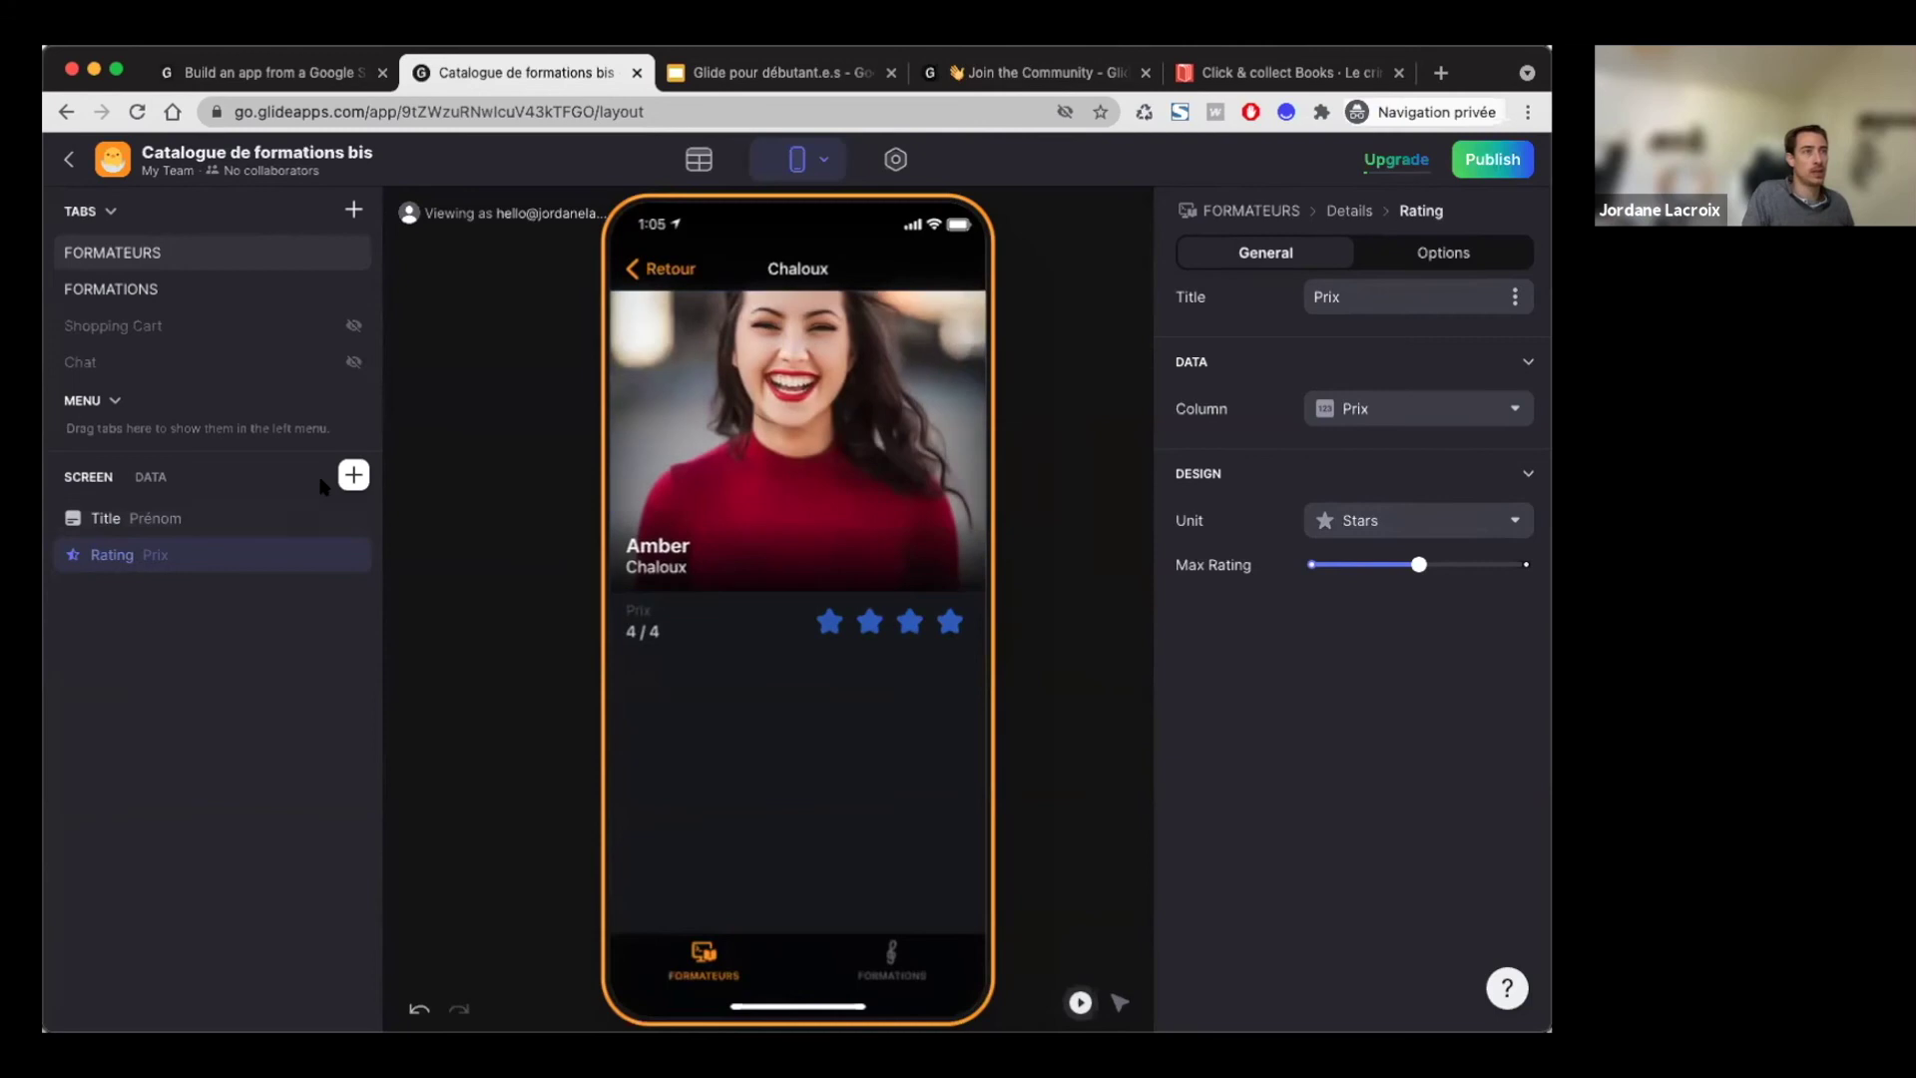
# Step: Add a Form Button titled "Envoyer un message" to the trainer's detail screen
pyautogui.click(354, 475)
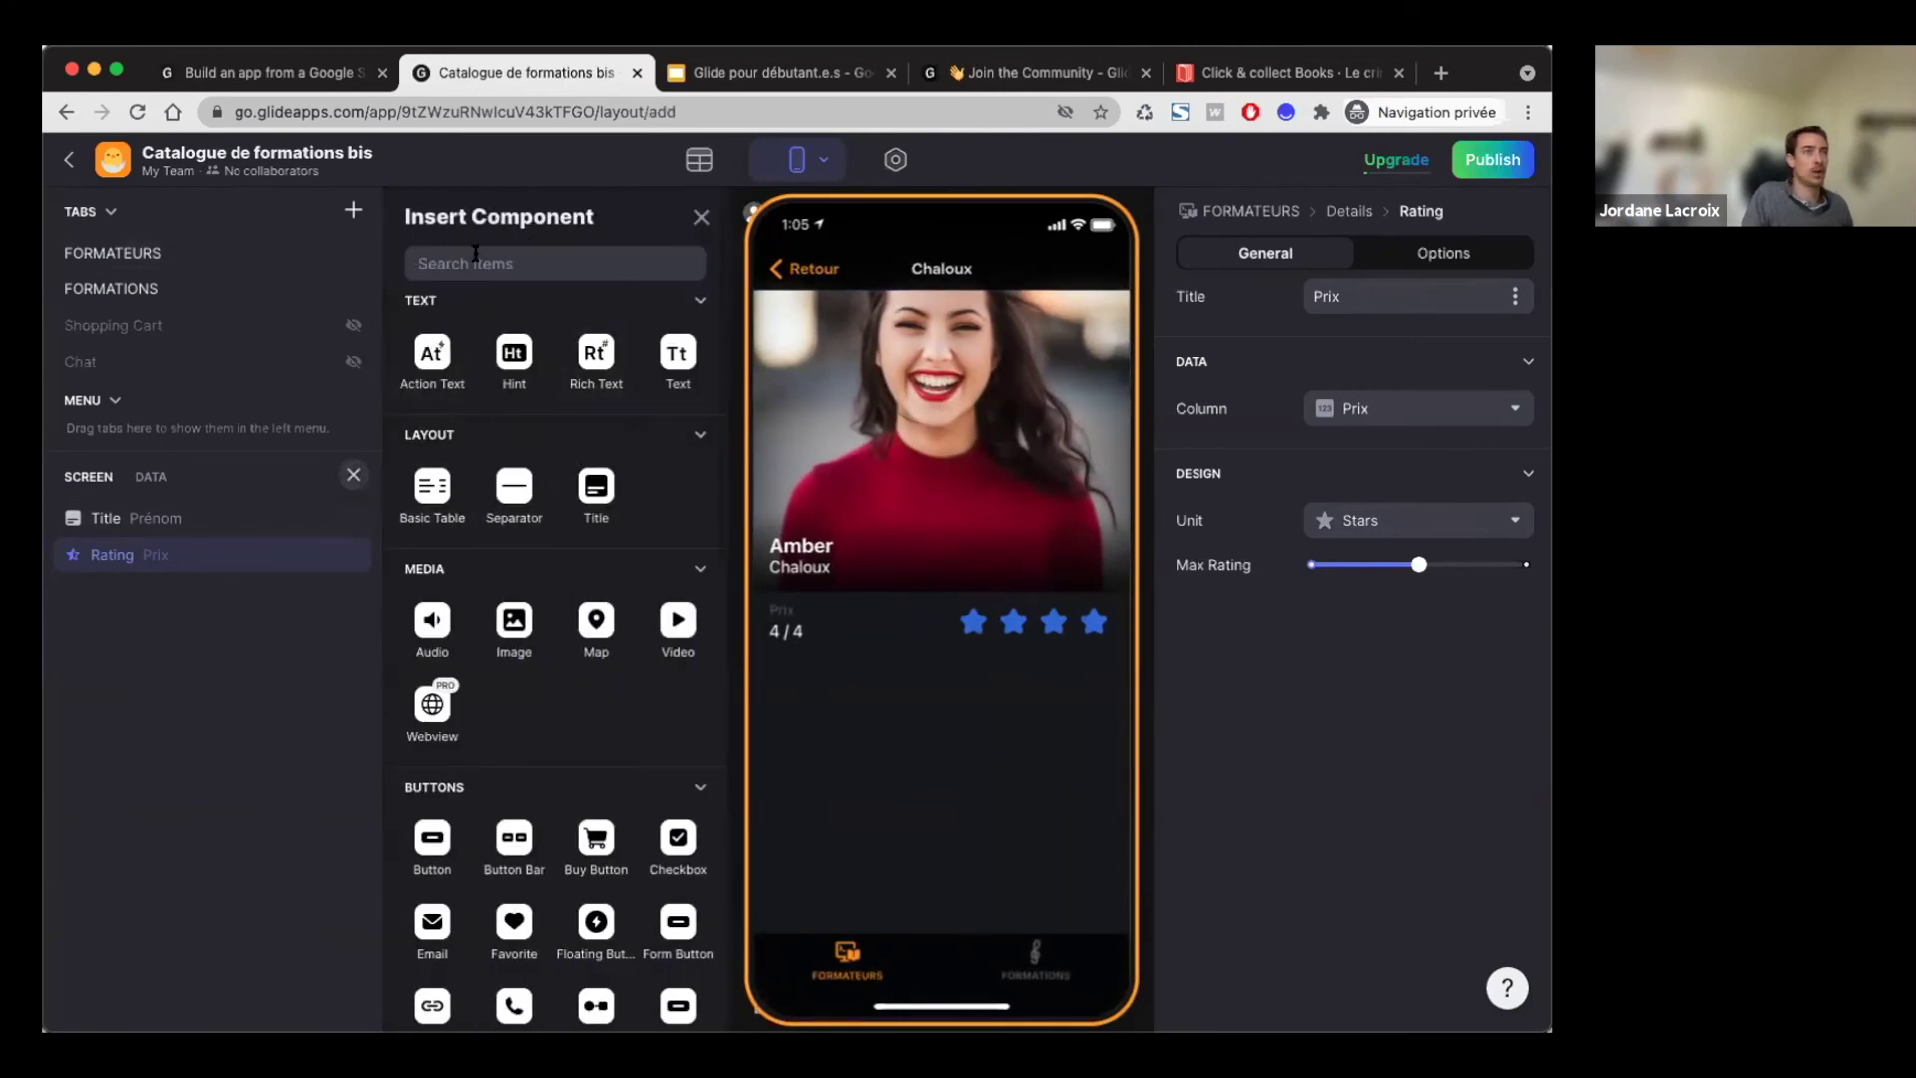
pyautogui.write('form')
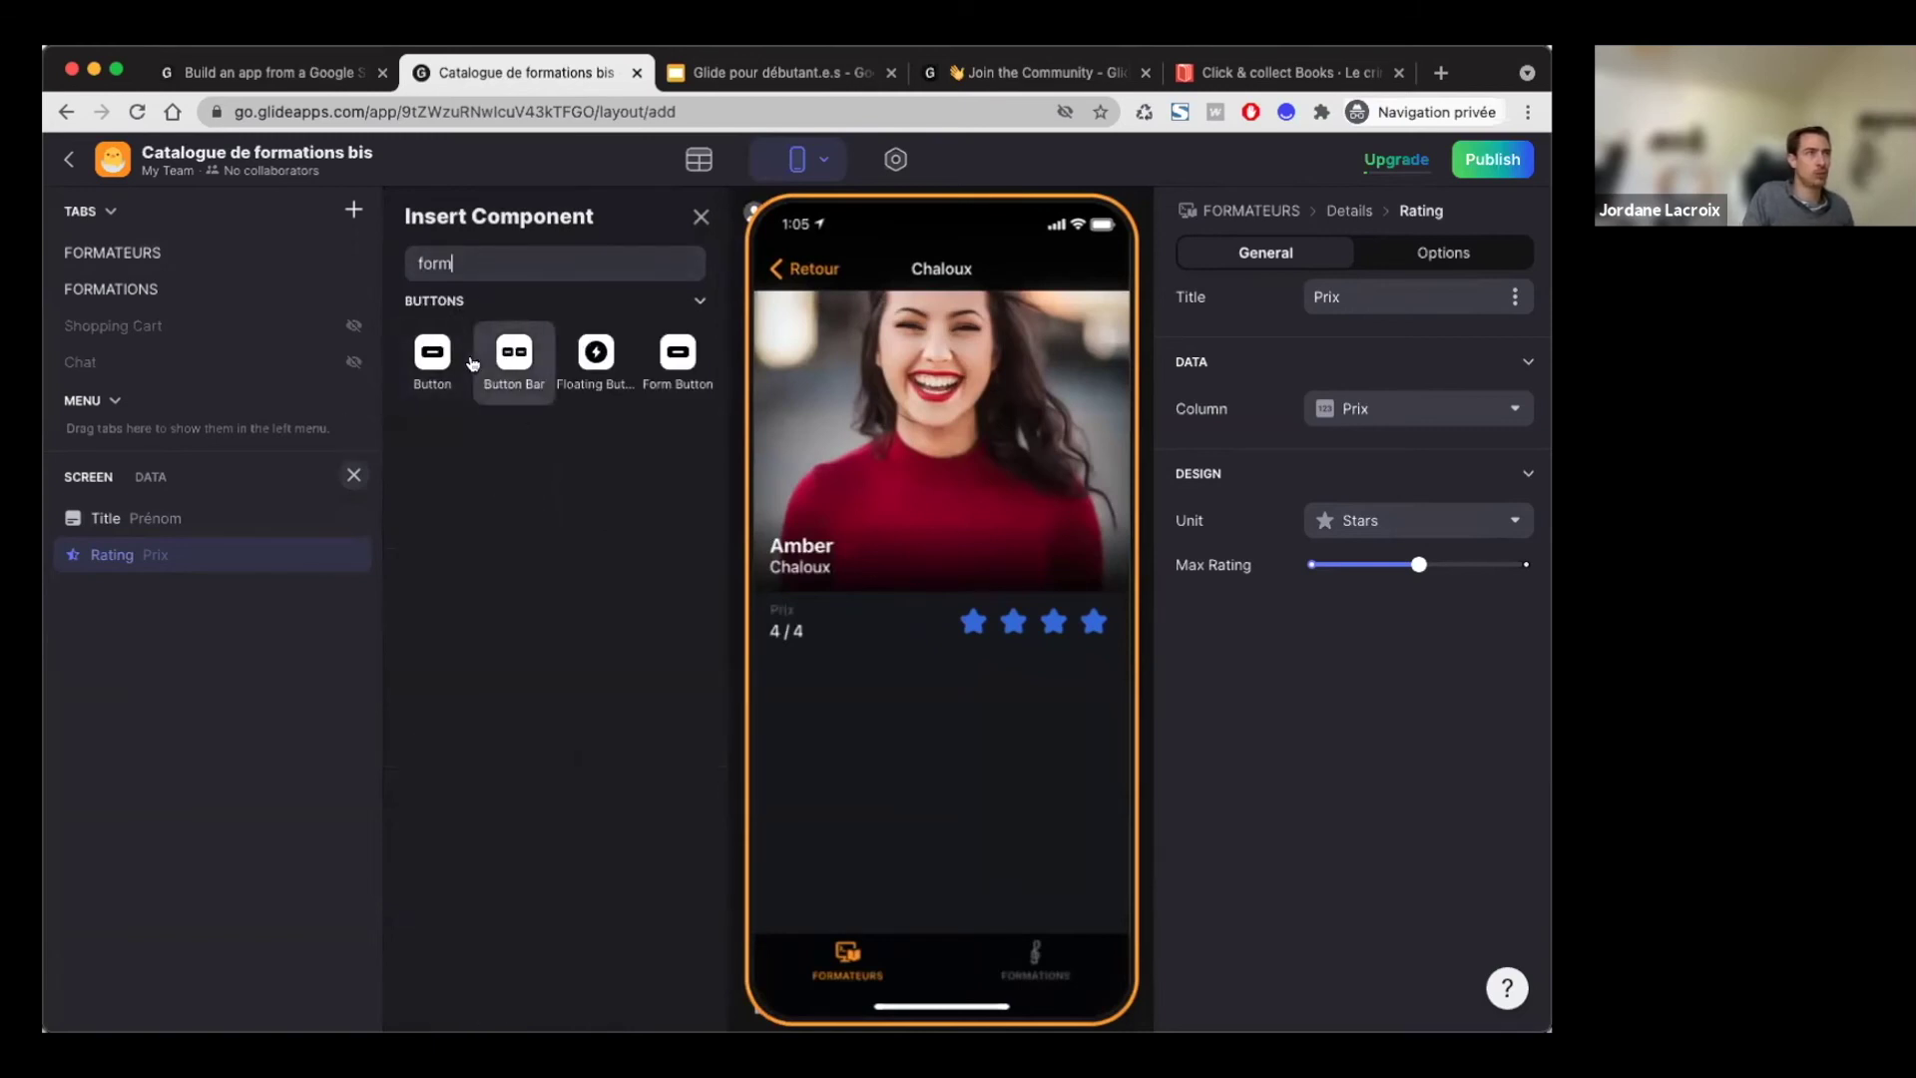
pyautogui.click(666, 355)
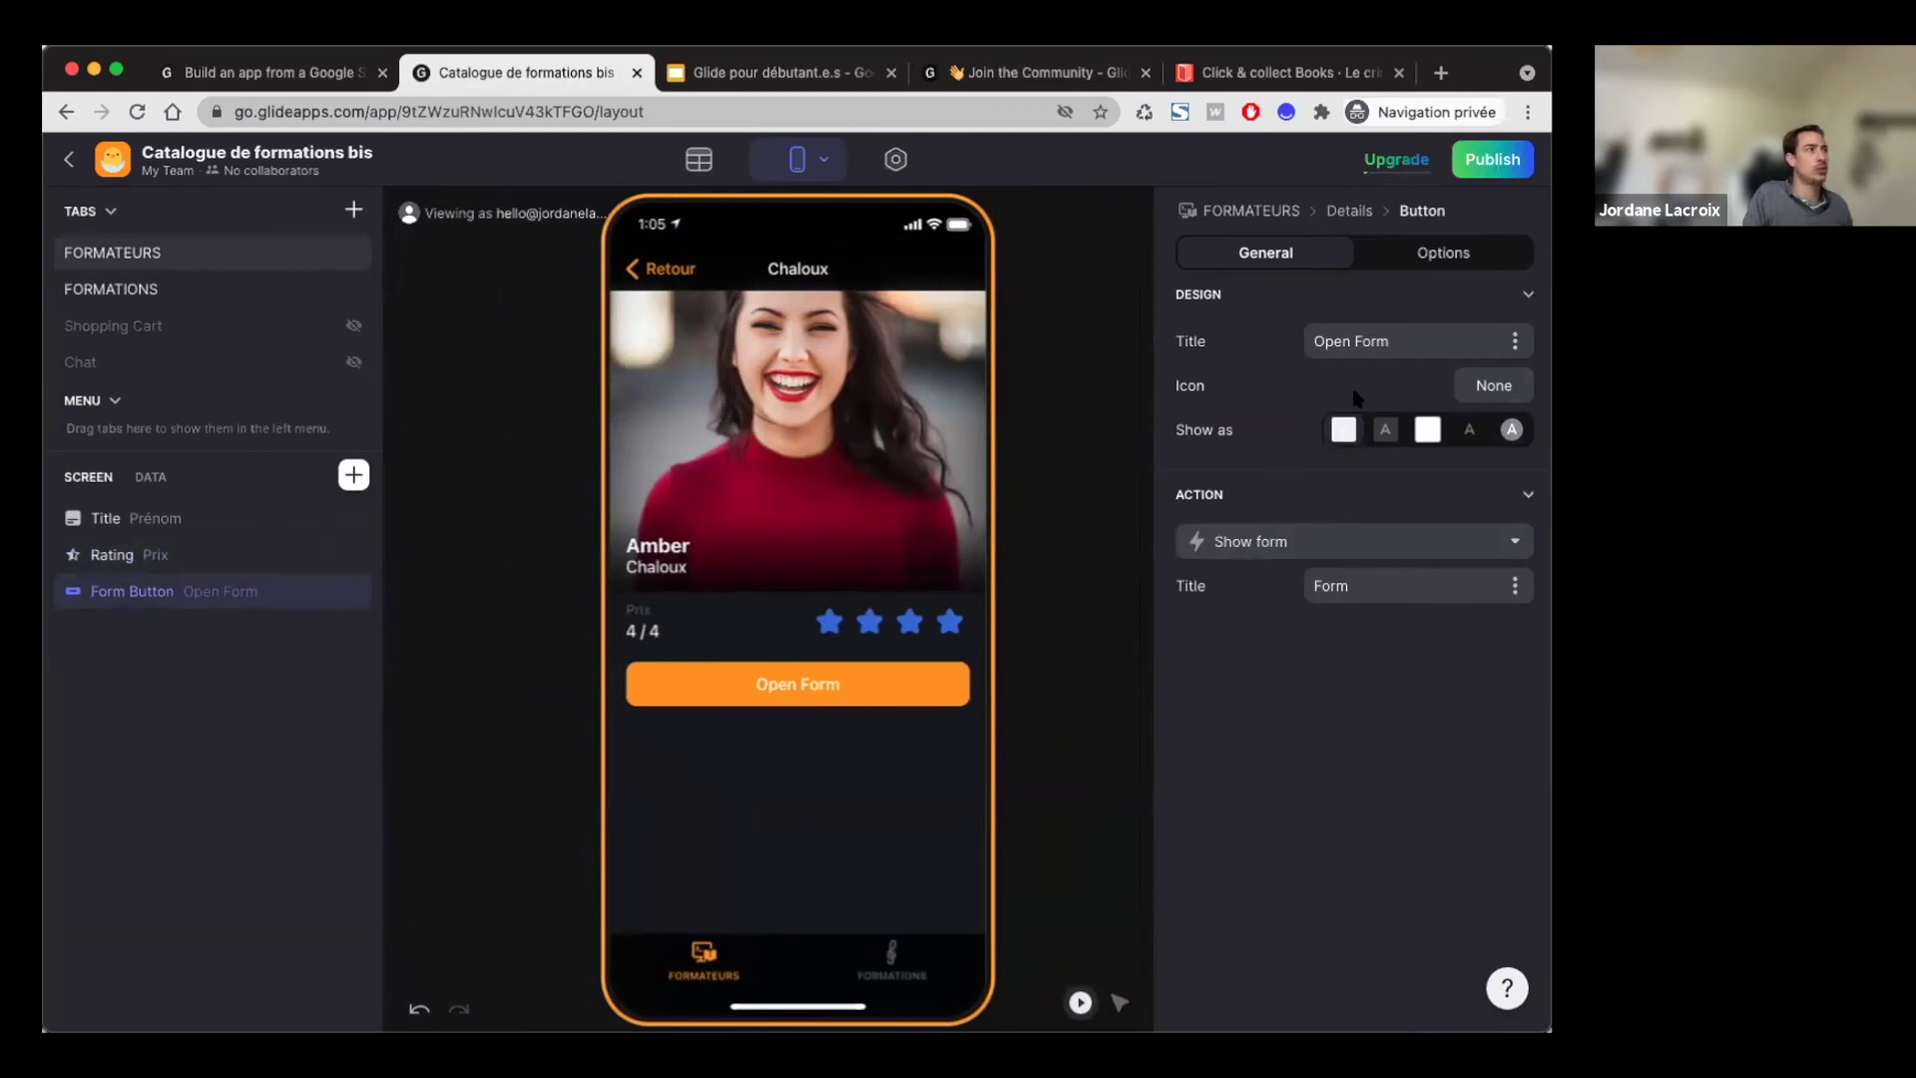
pyautogui.tripleClick(1394, 342)
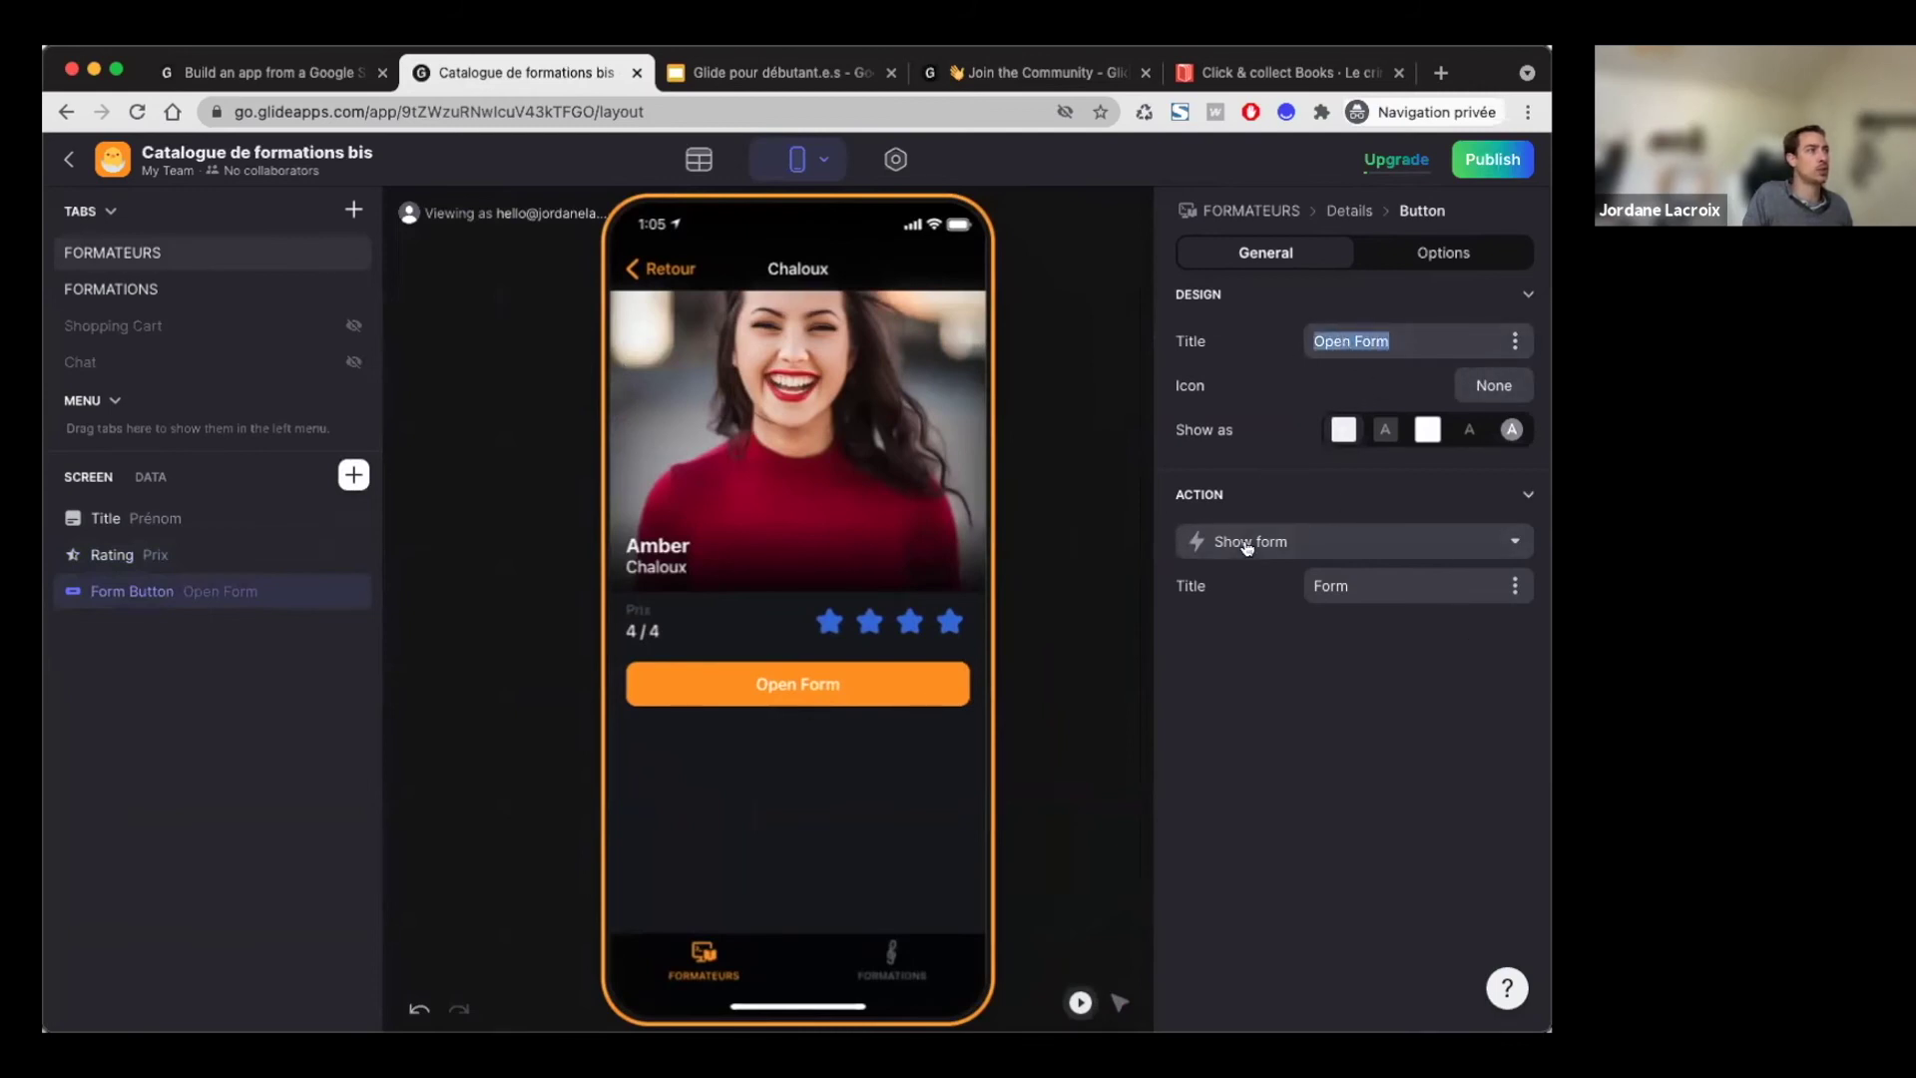
pyautogui.write('Envoyer un message')
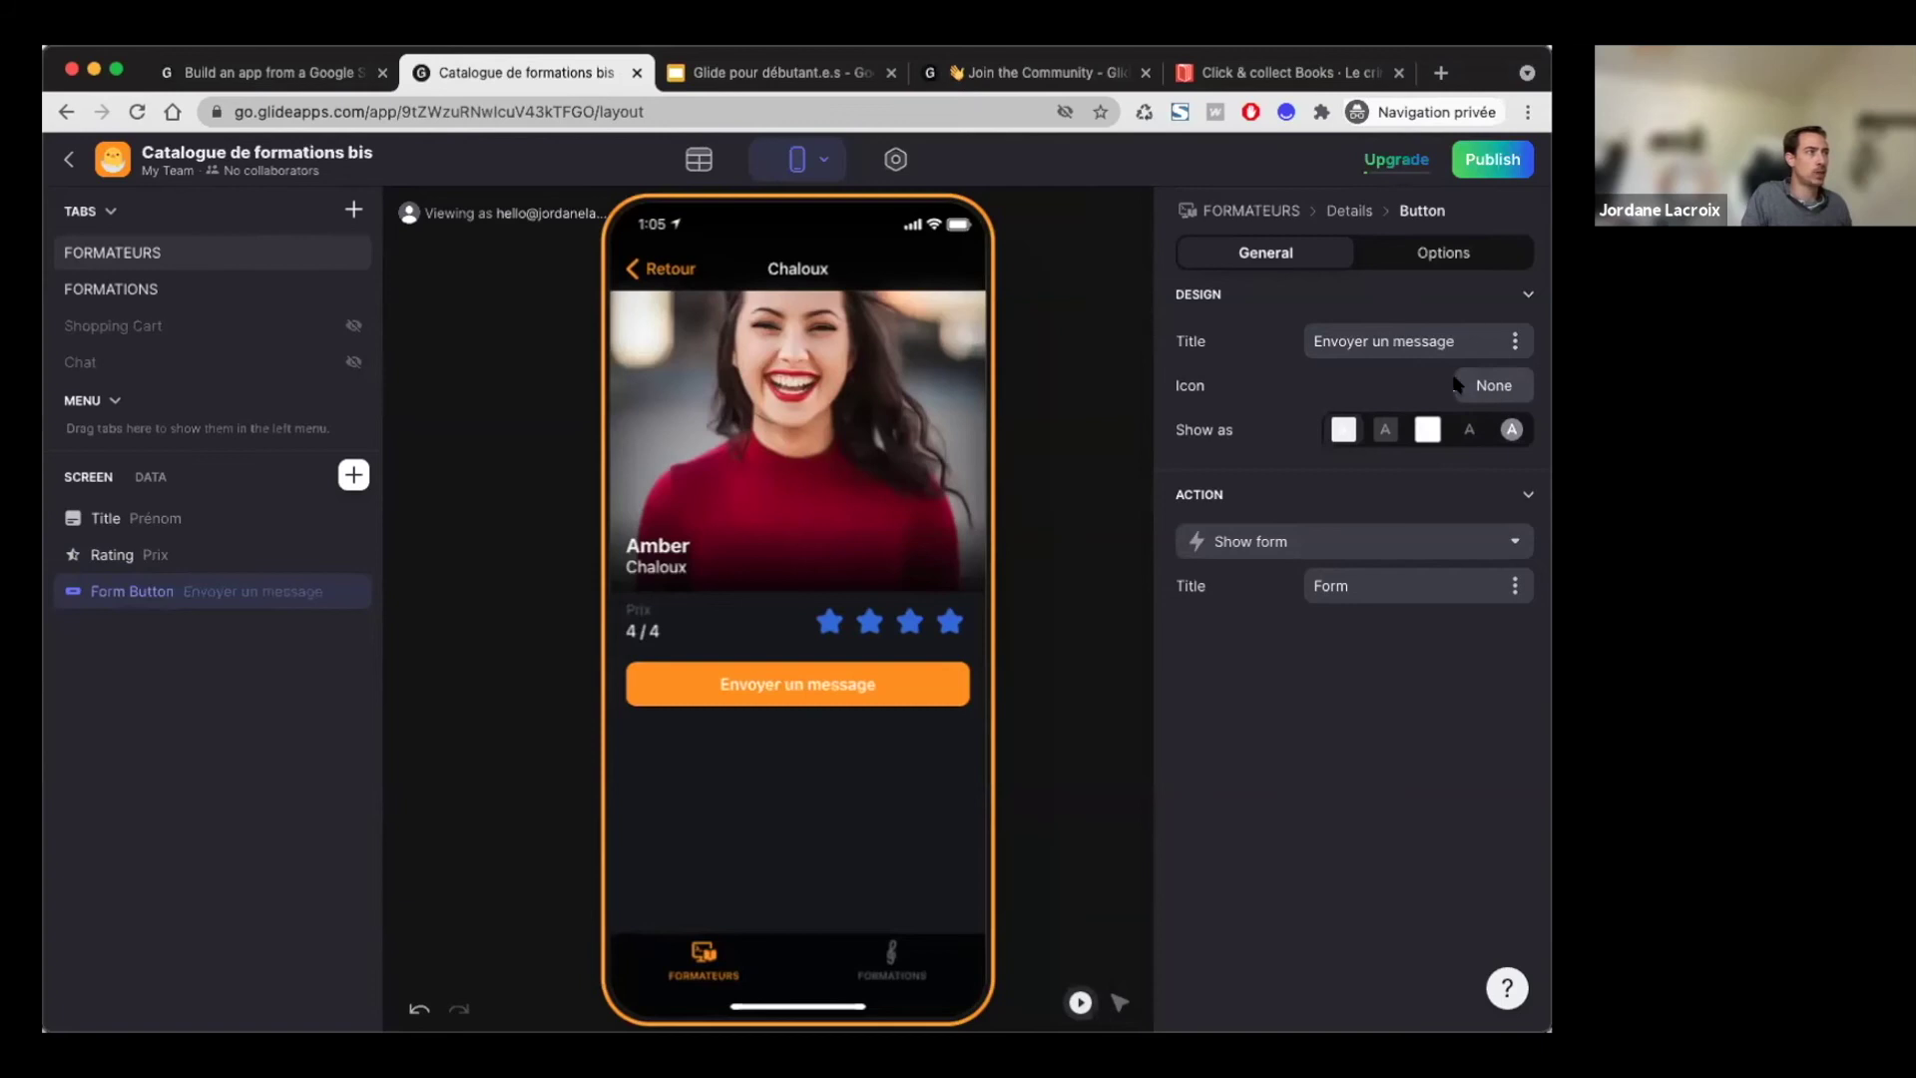
# Step: Try the Transparent style on the Envoyer un message button and restore its filled style
pyautogui.click(1383, 435)
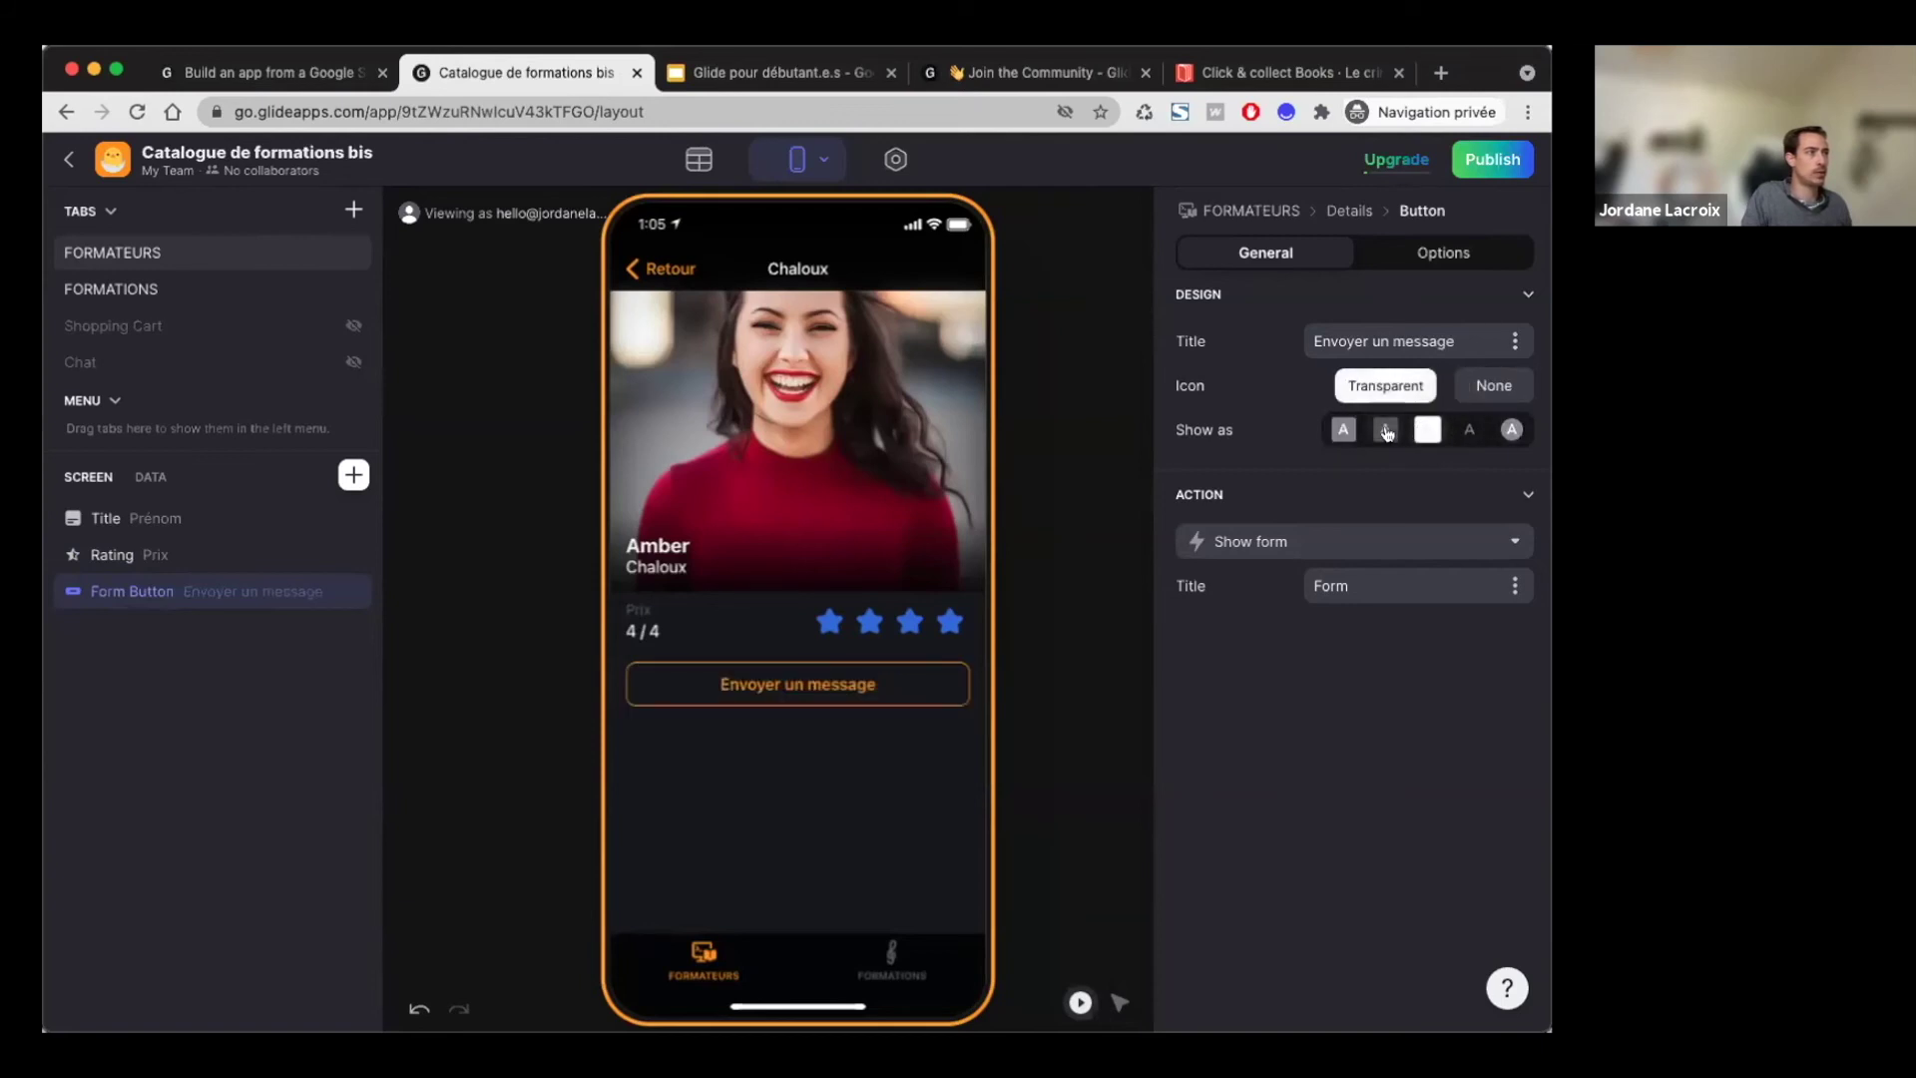
pyautogui.click(1343, 430)
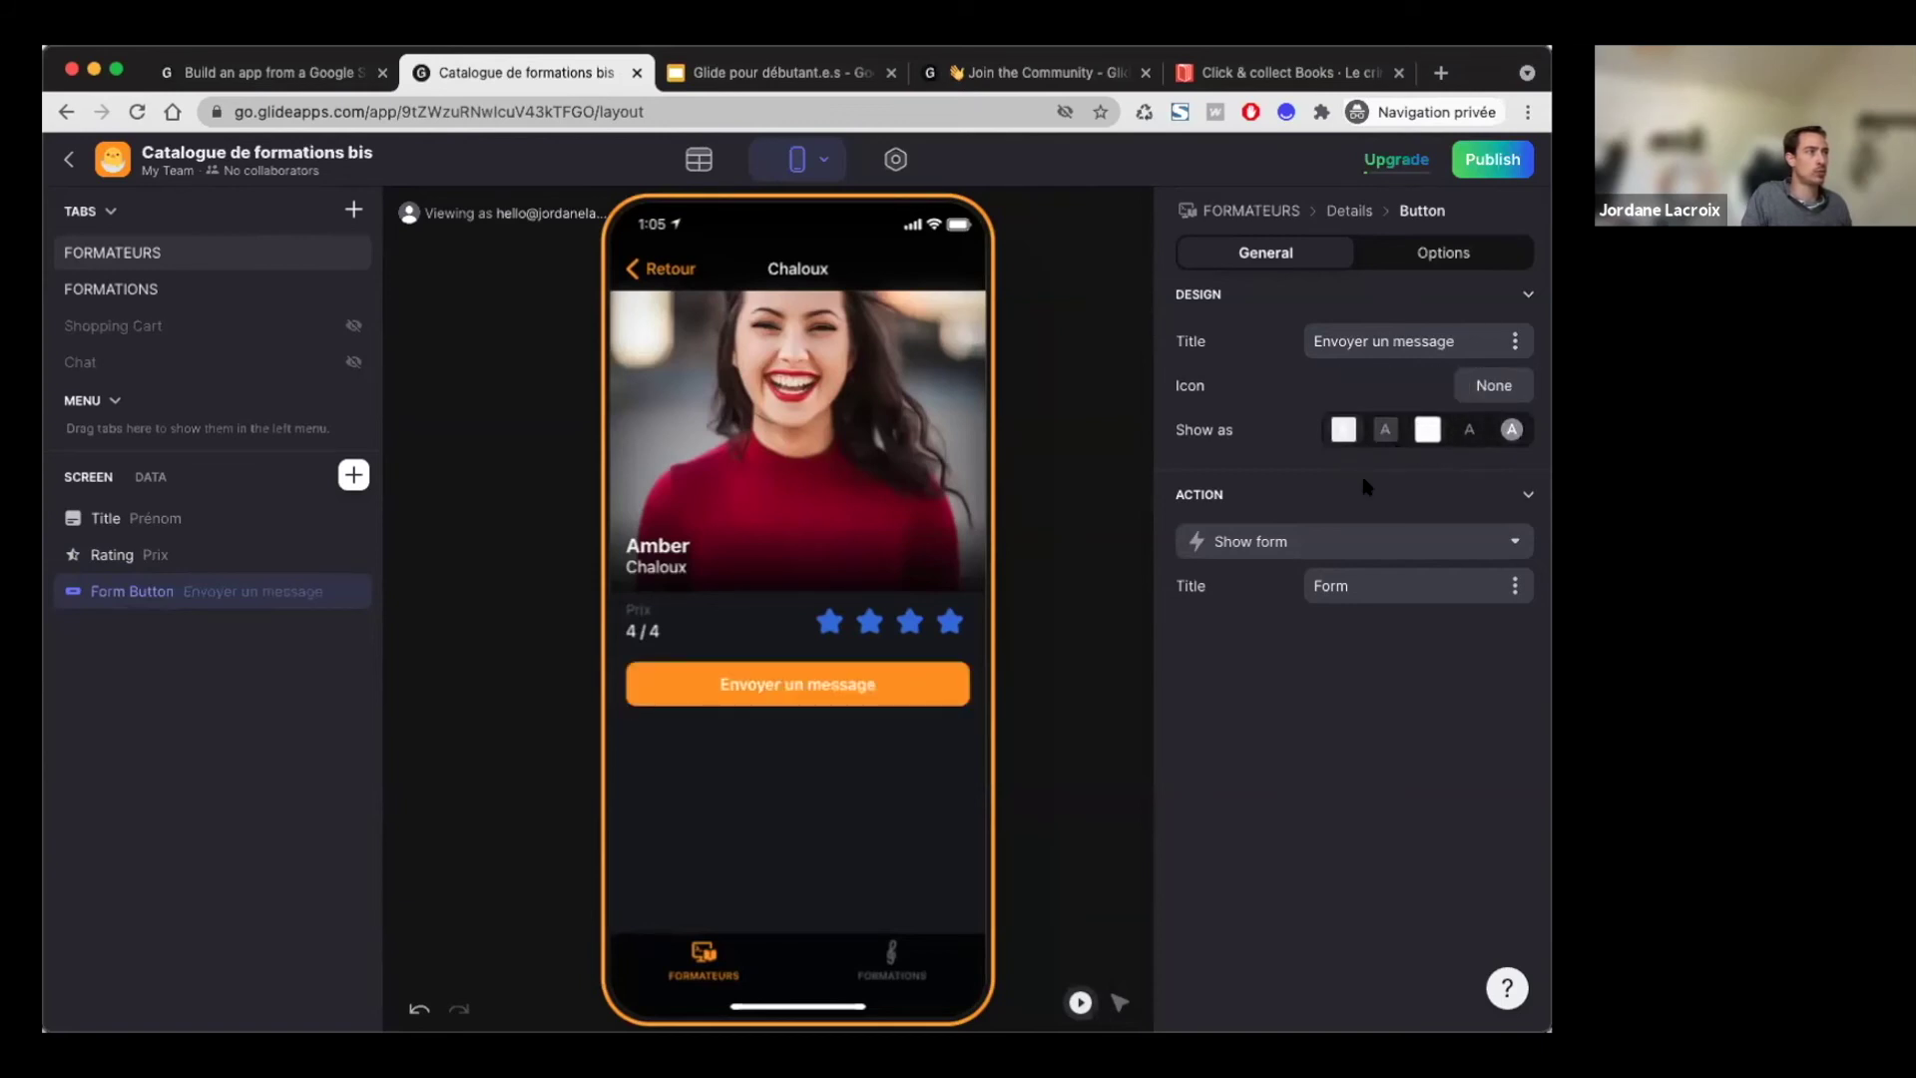
pyautogui.press('super+Tab')
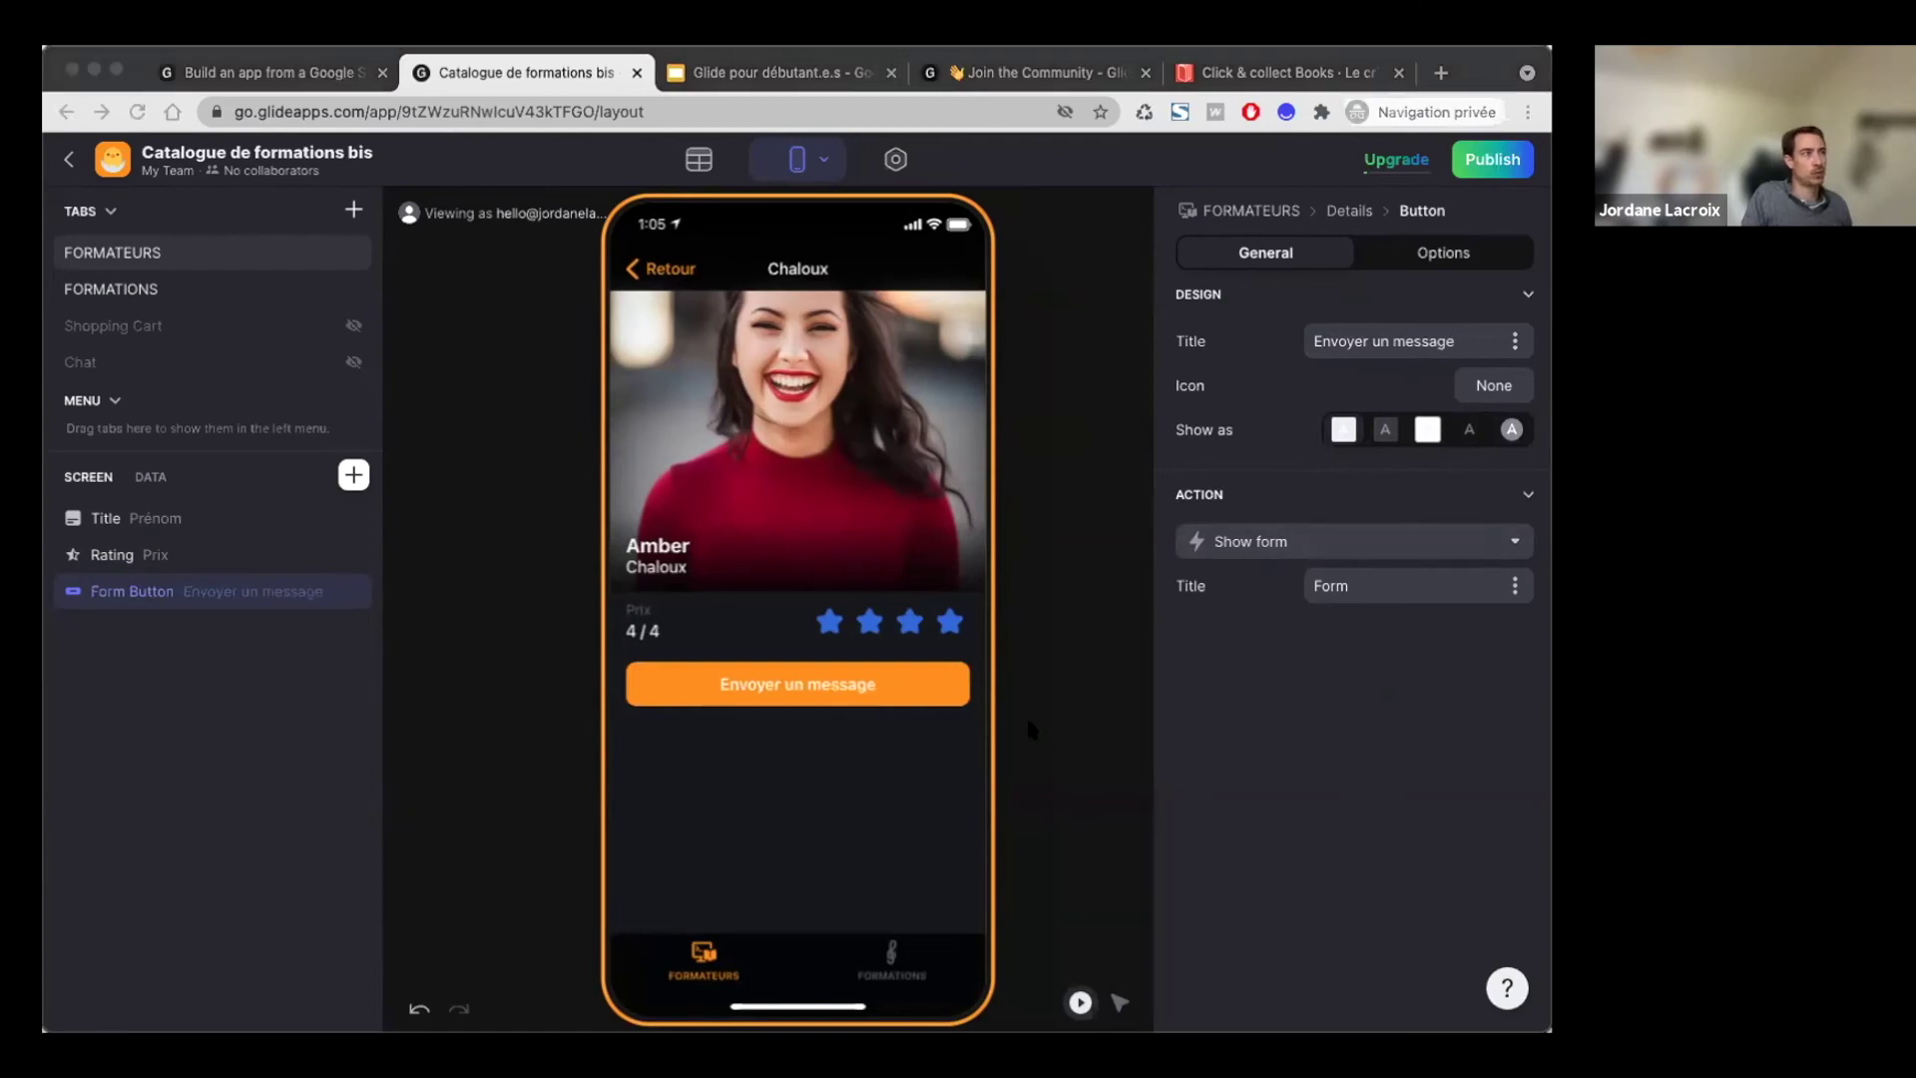
pyautogui.click(1340, 712)
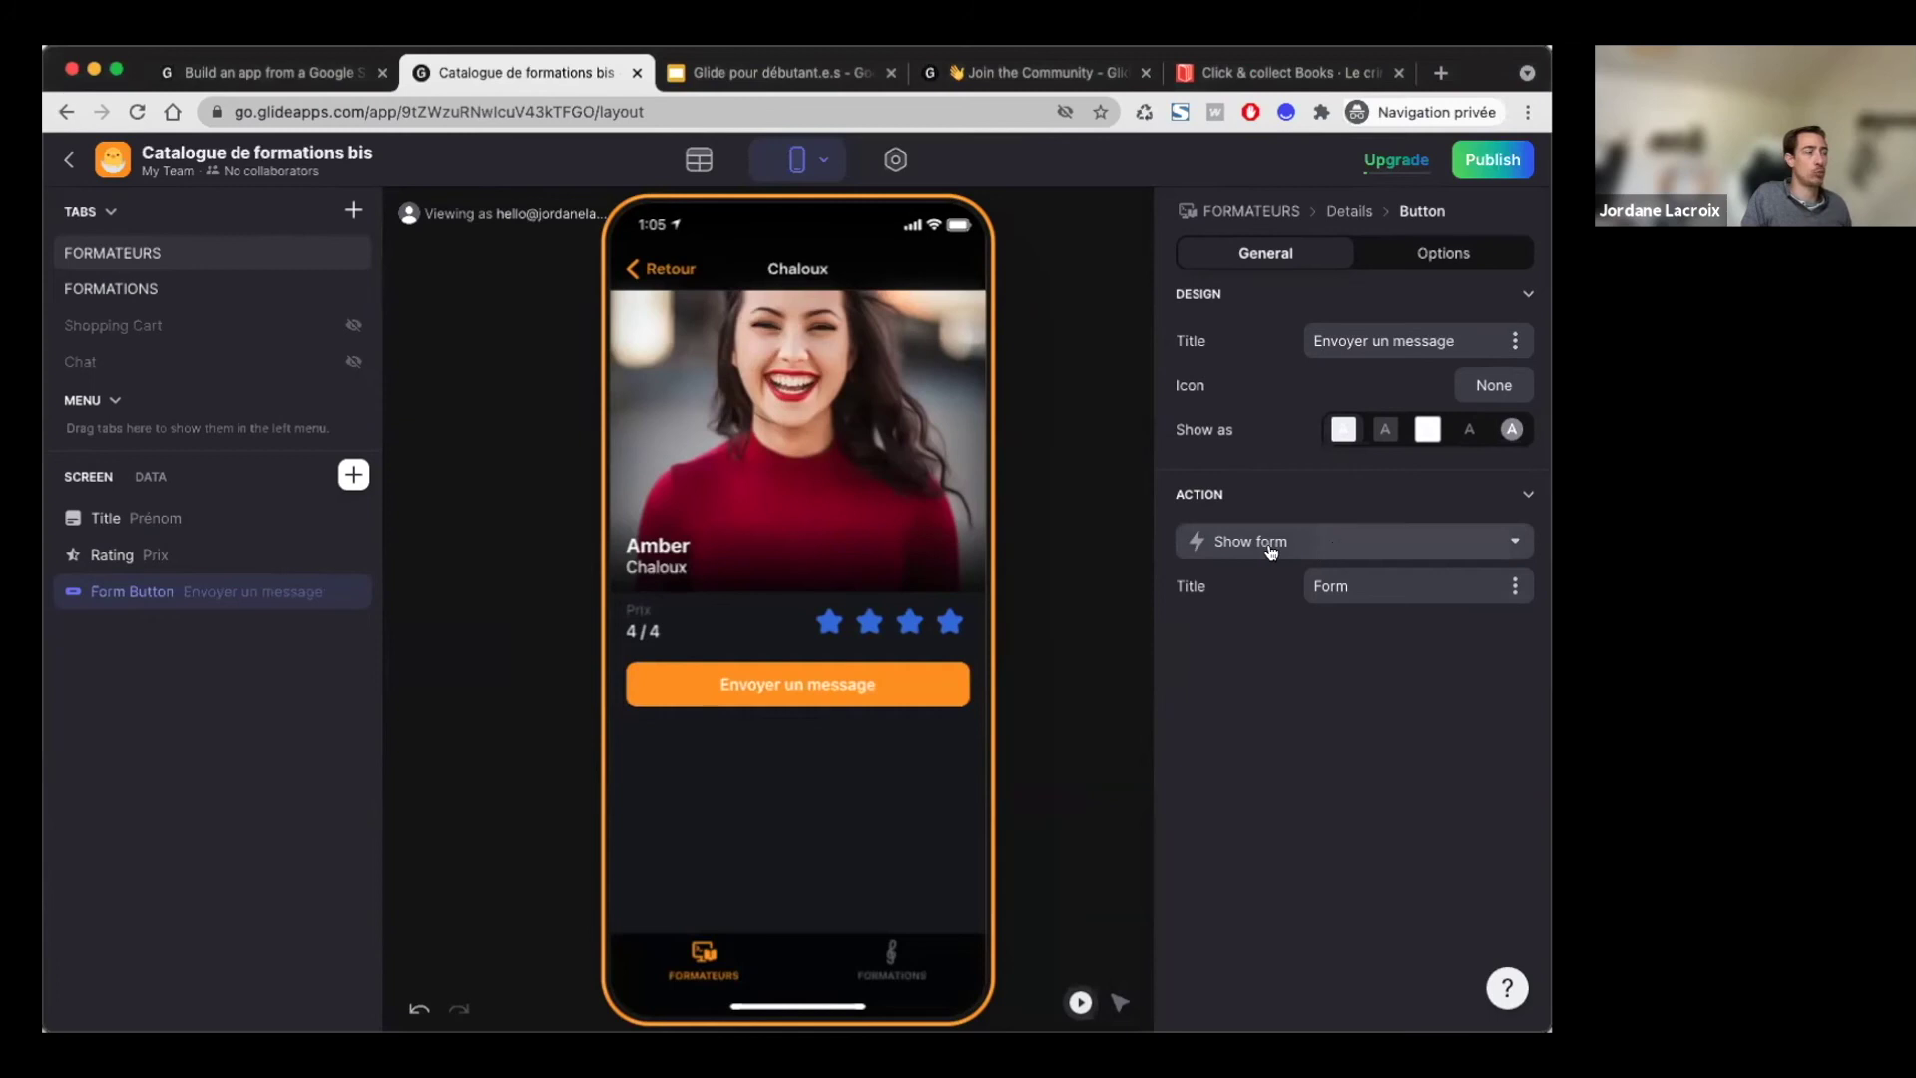
# Step: Open the form behind the Envoyer un message button on the first trainer's detail screen
pyautogui.click(830, 683)
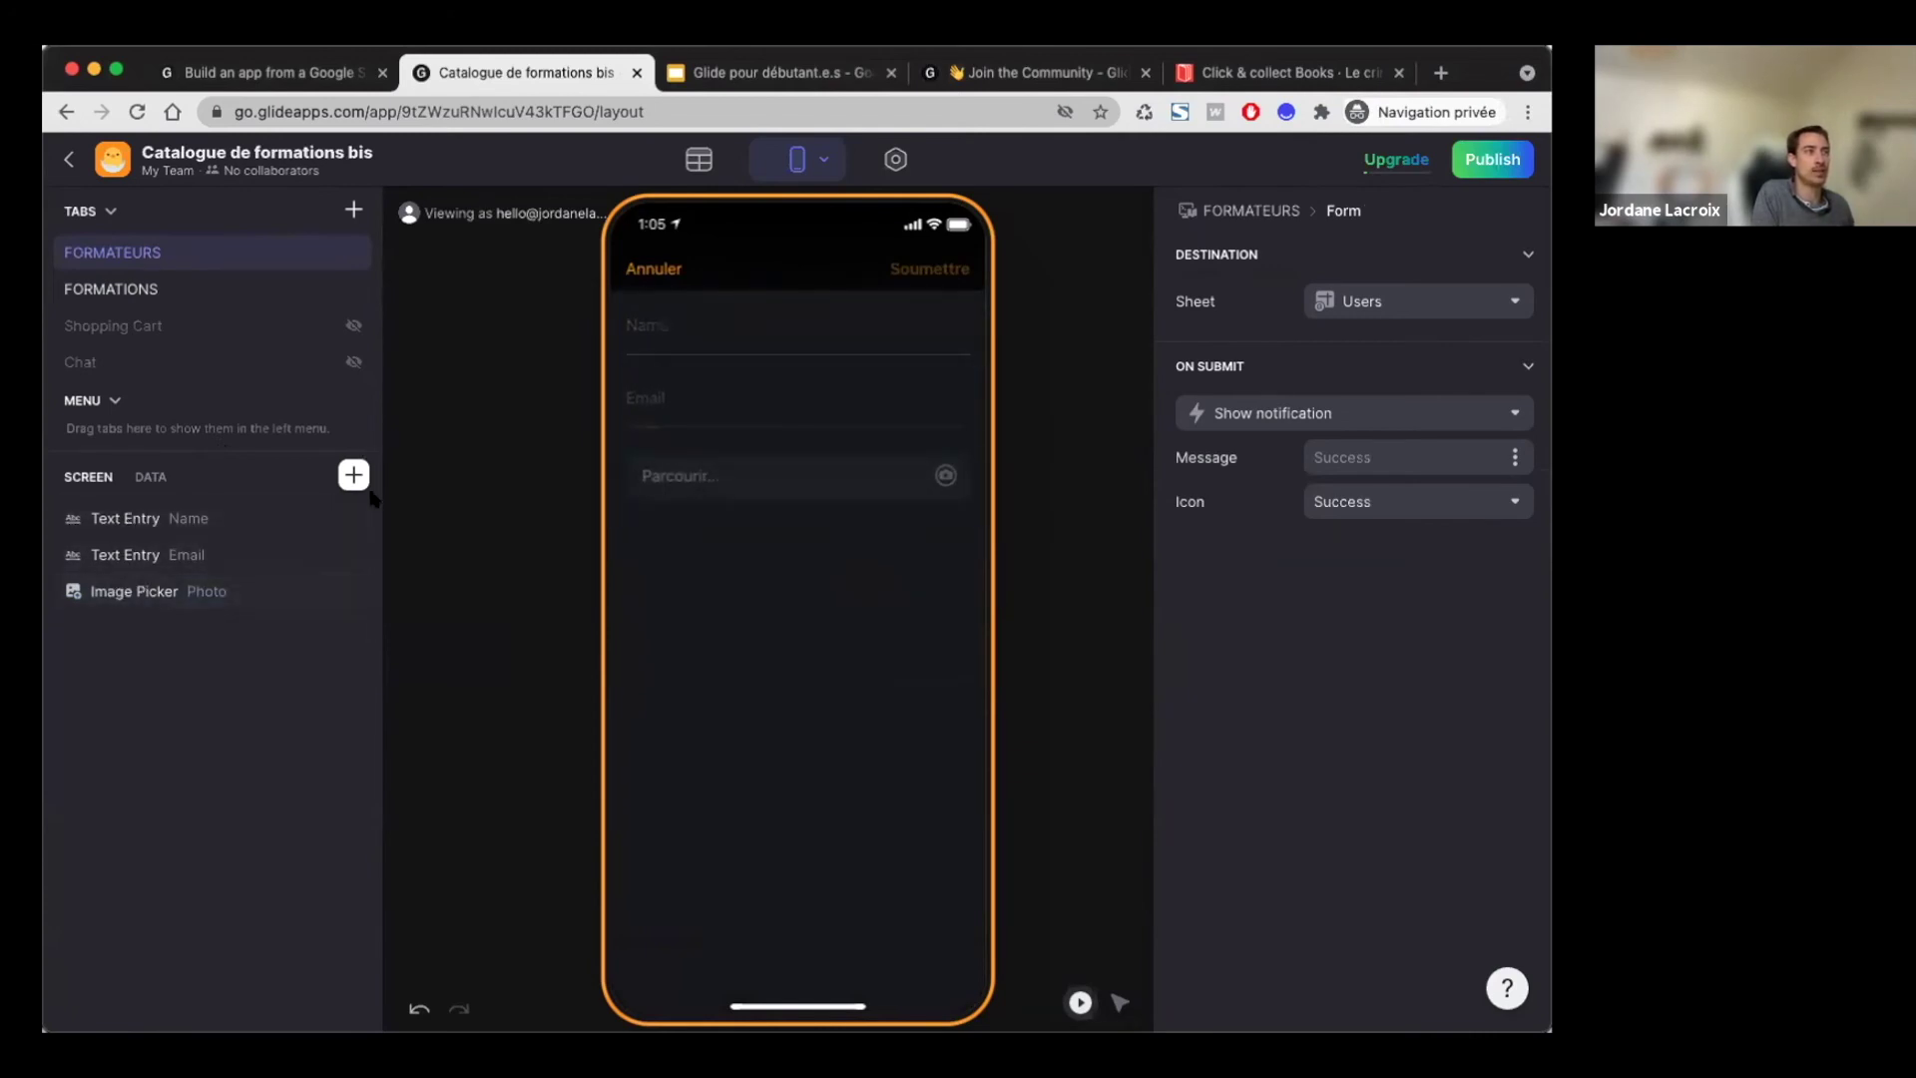
pyautogui.click(675, 270)
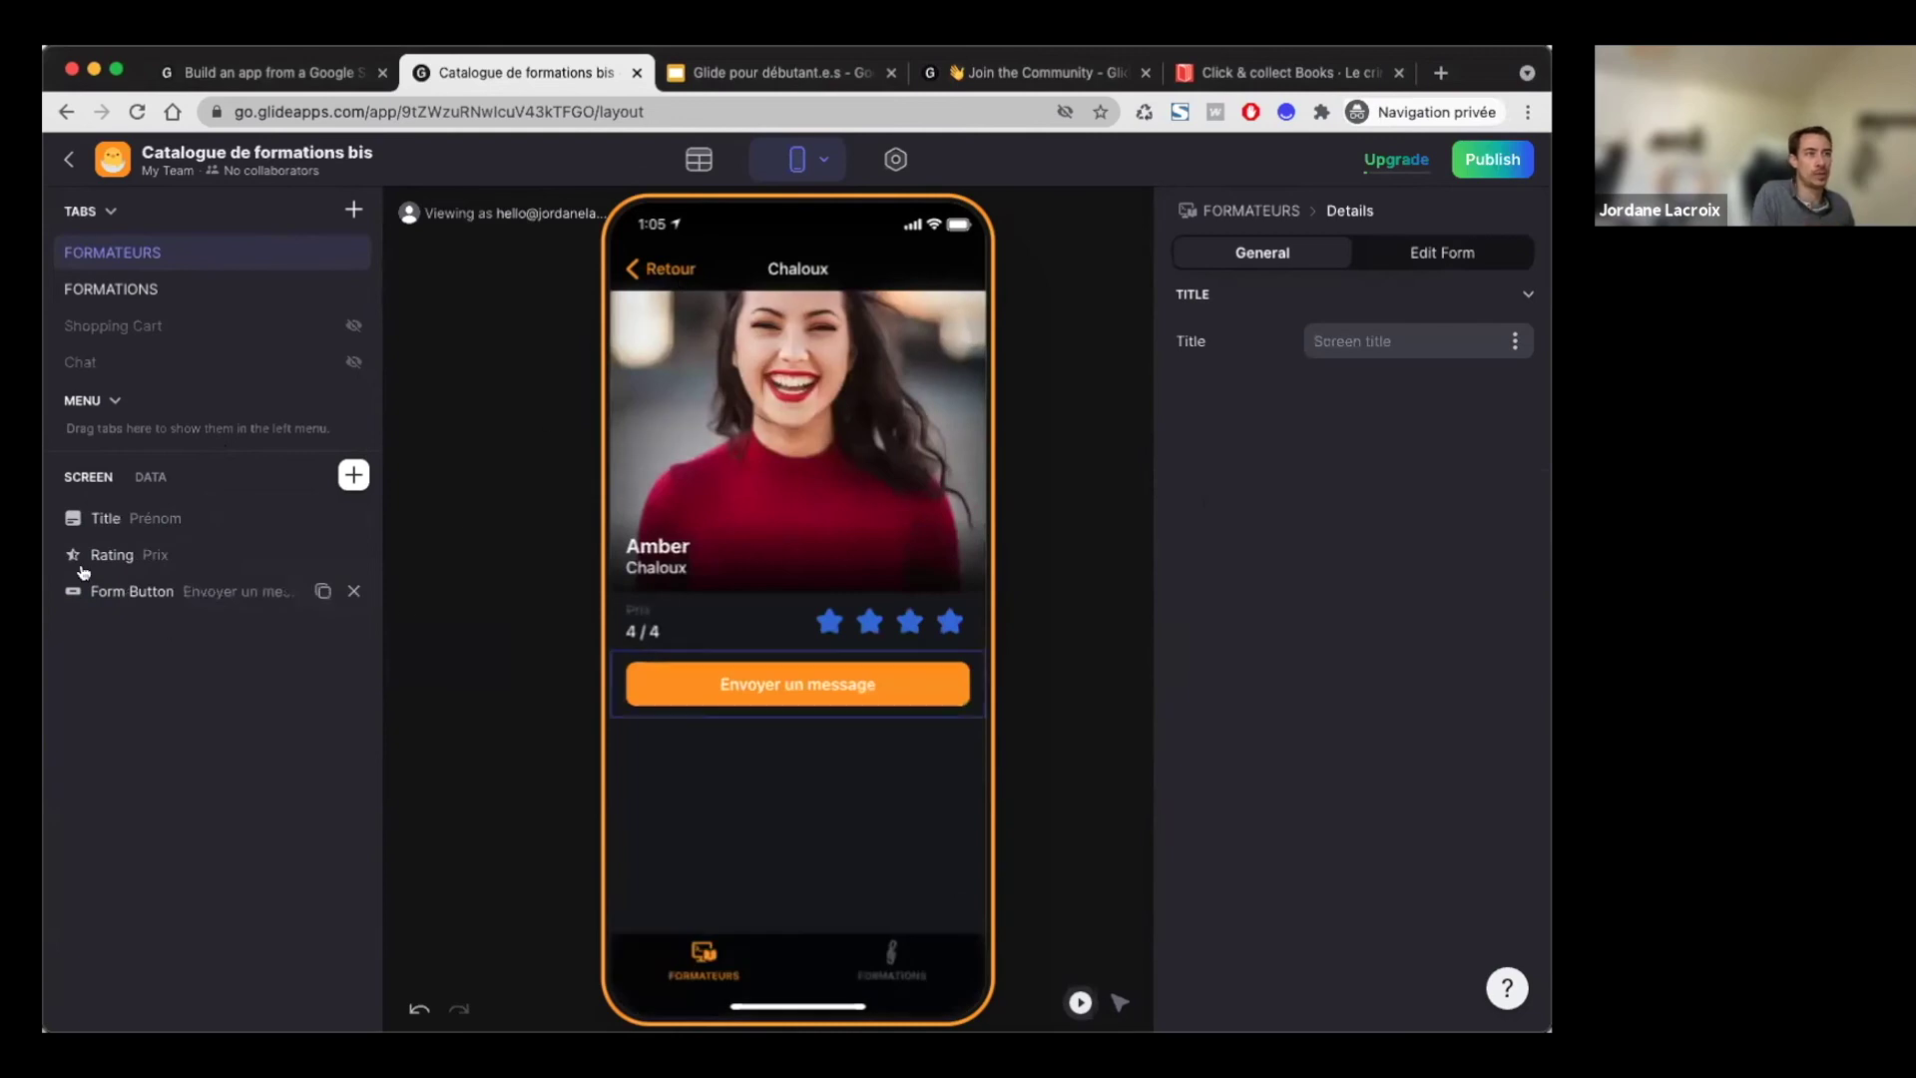
pyautogui.click(661, 269)
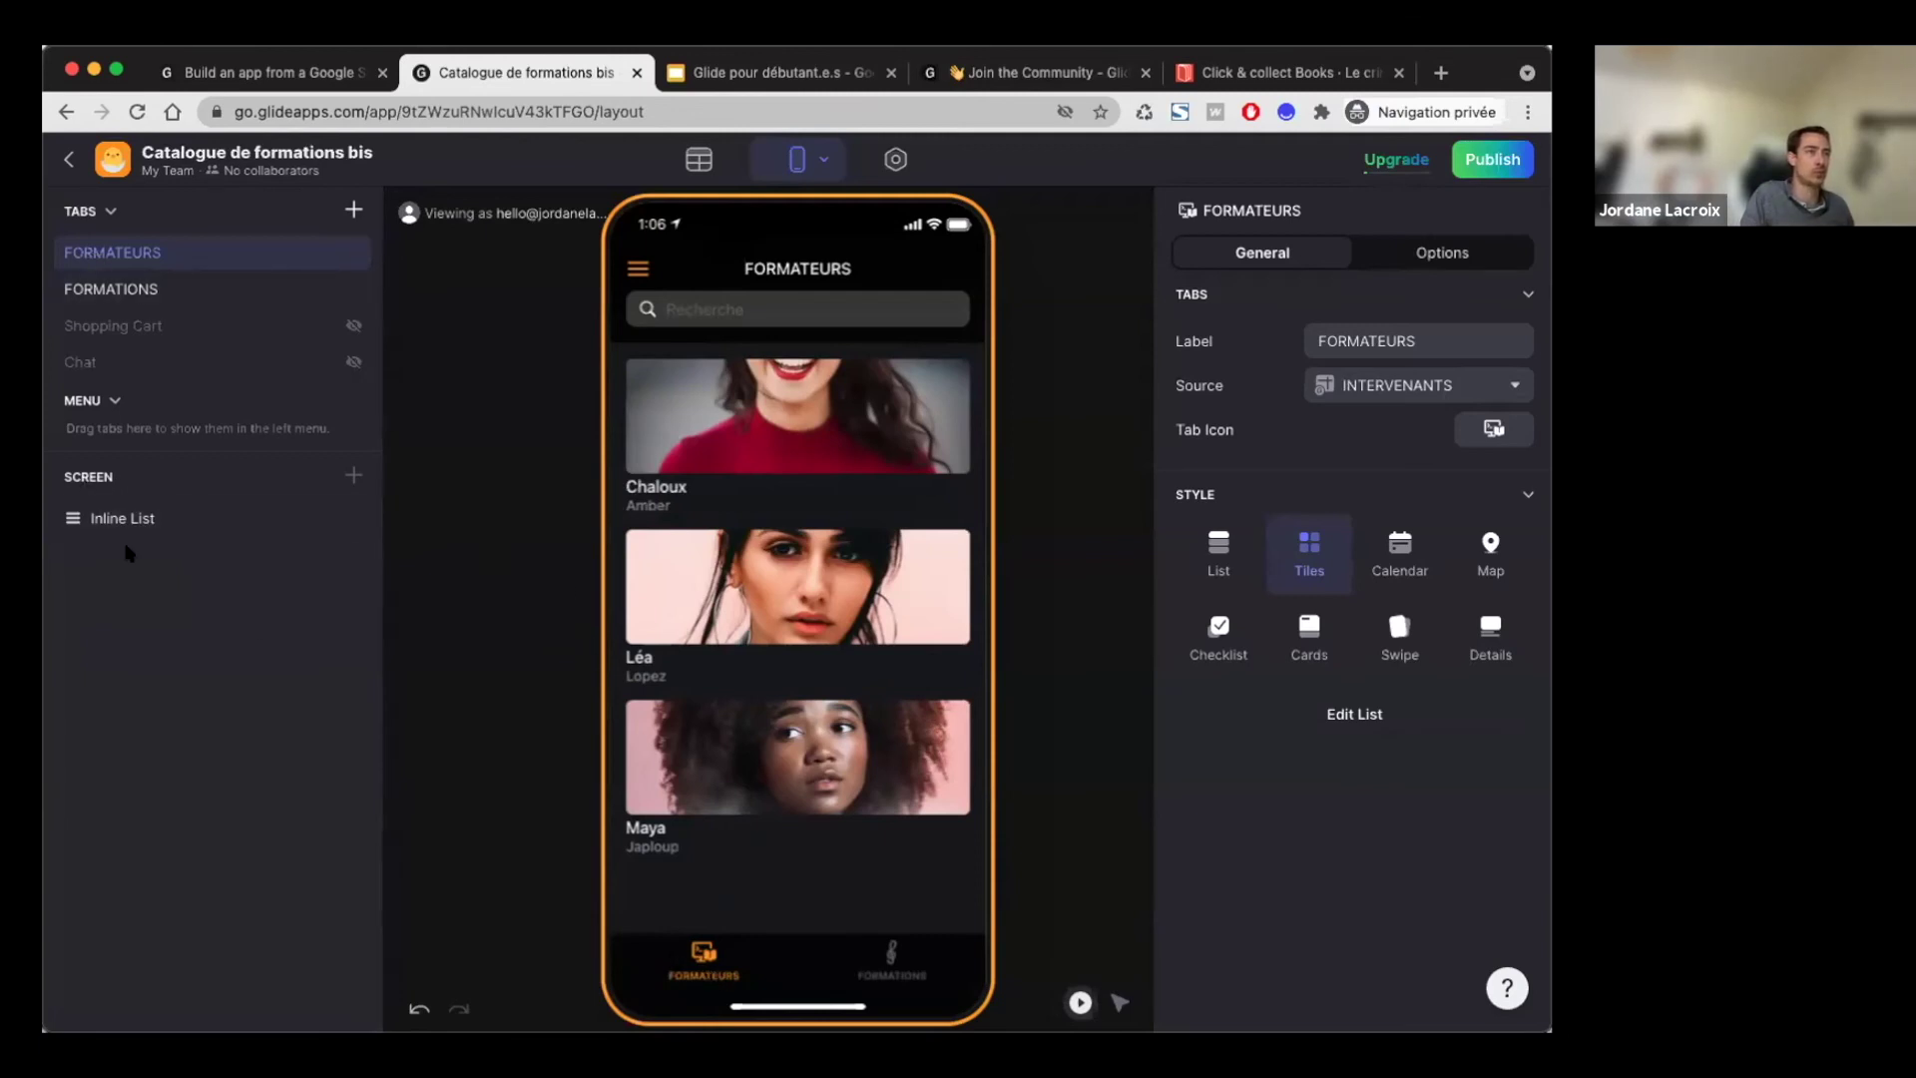
pyautogui.click(773, 426)
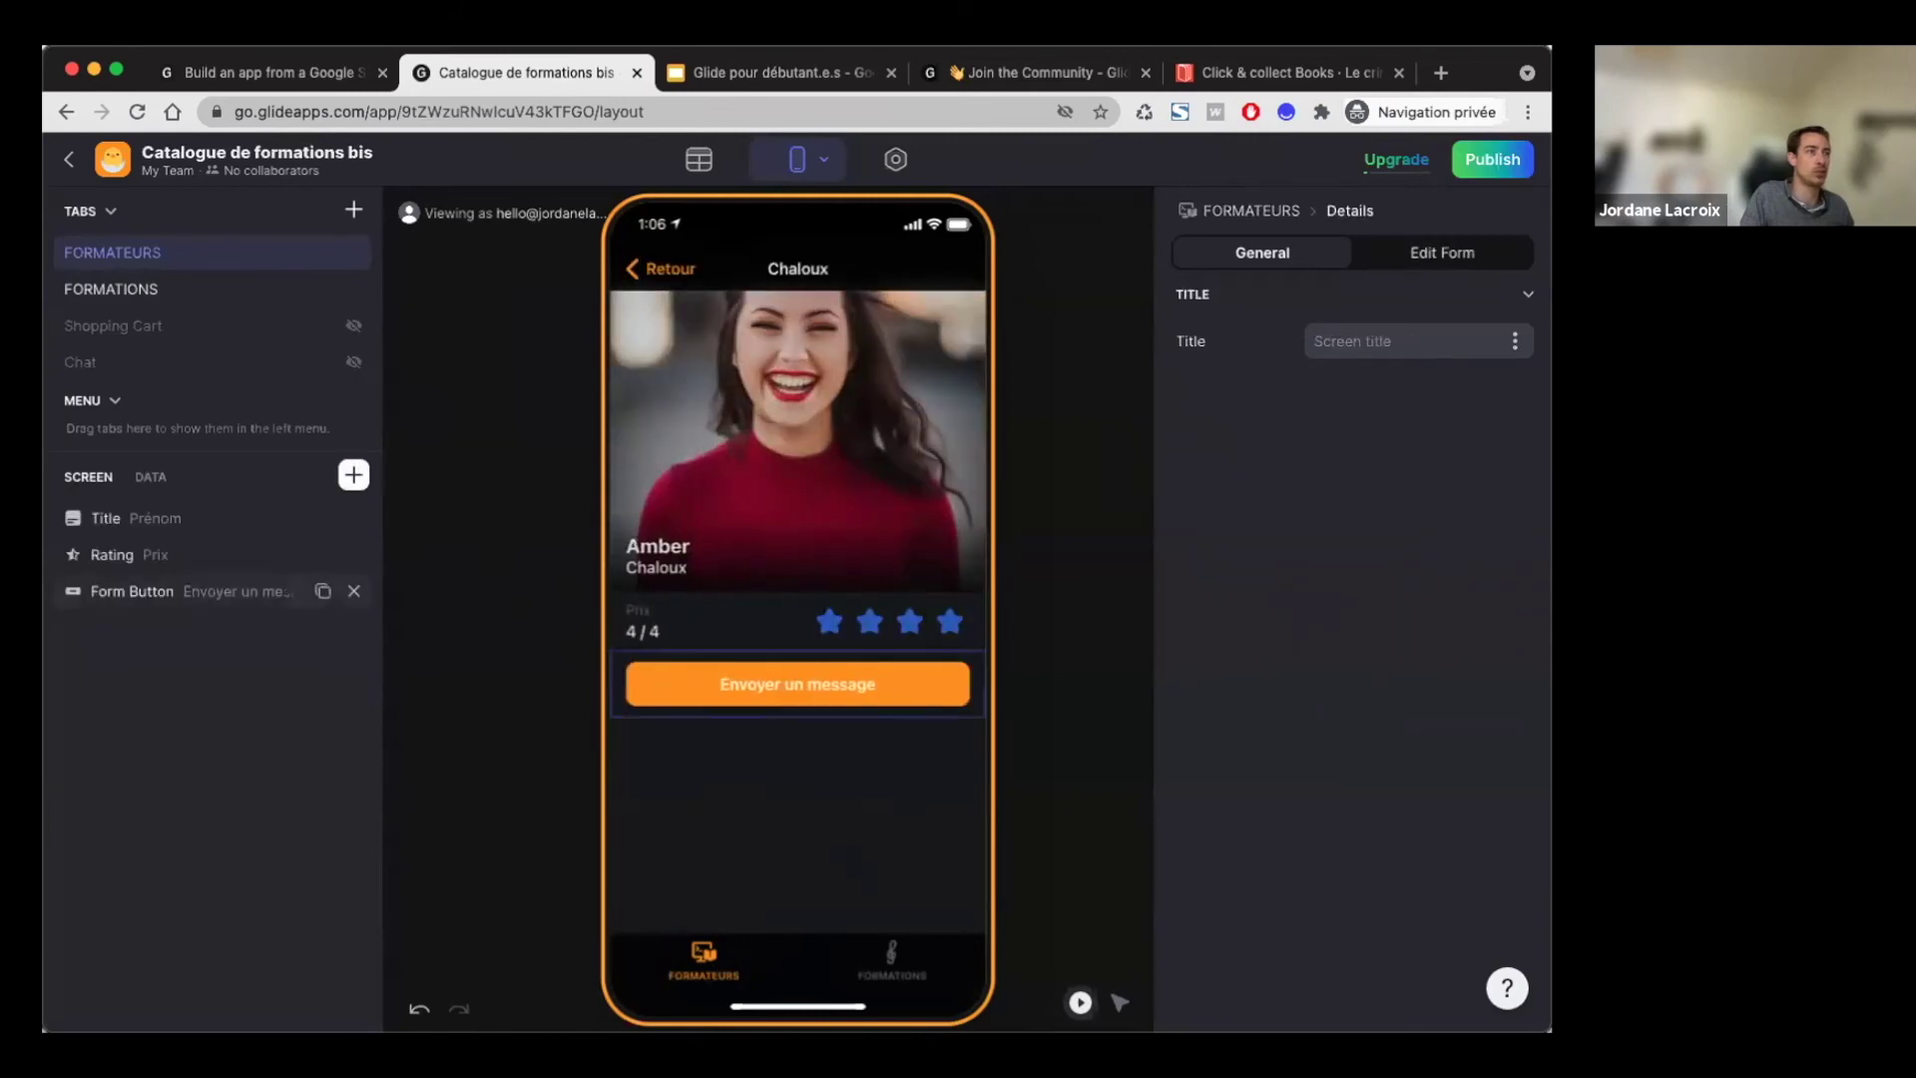
pyautogui.click(773, 688)
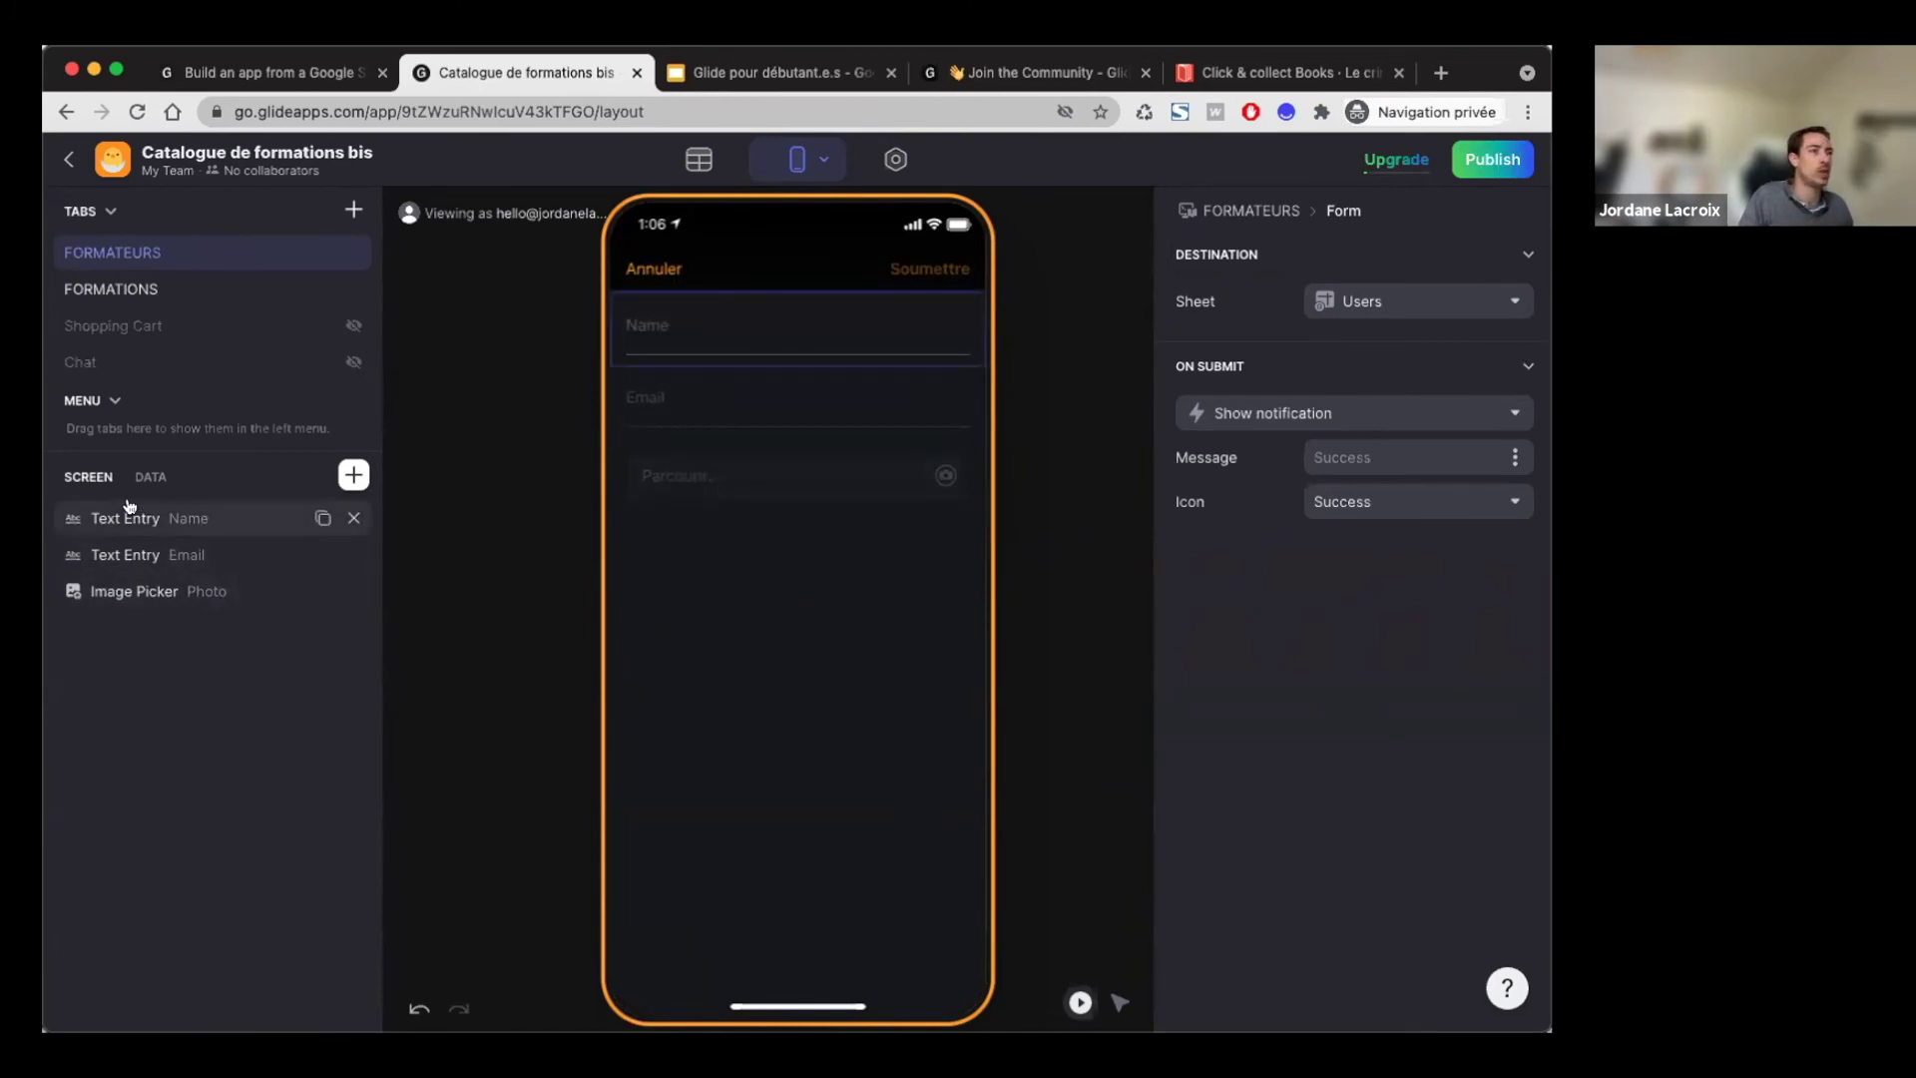
# Step: Look through the component types that can be inserted into the message form
pyautogui.click(354, 475)
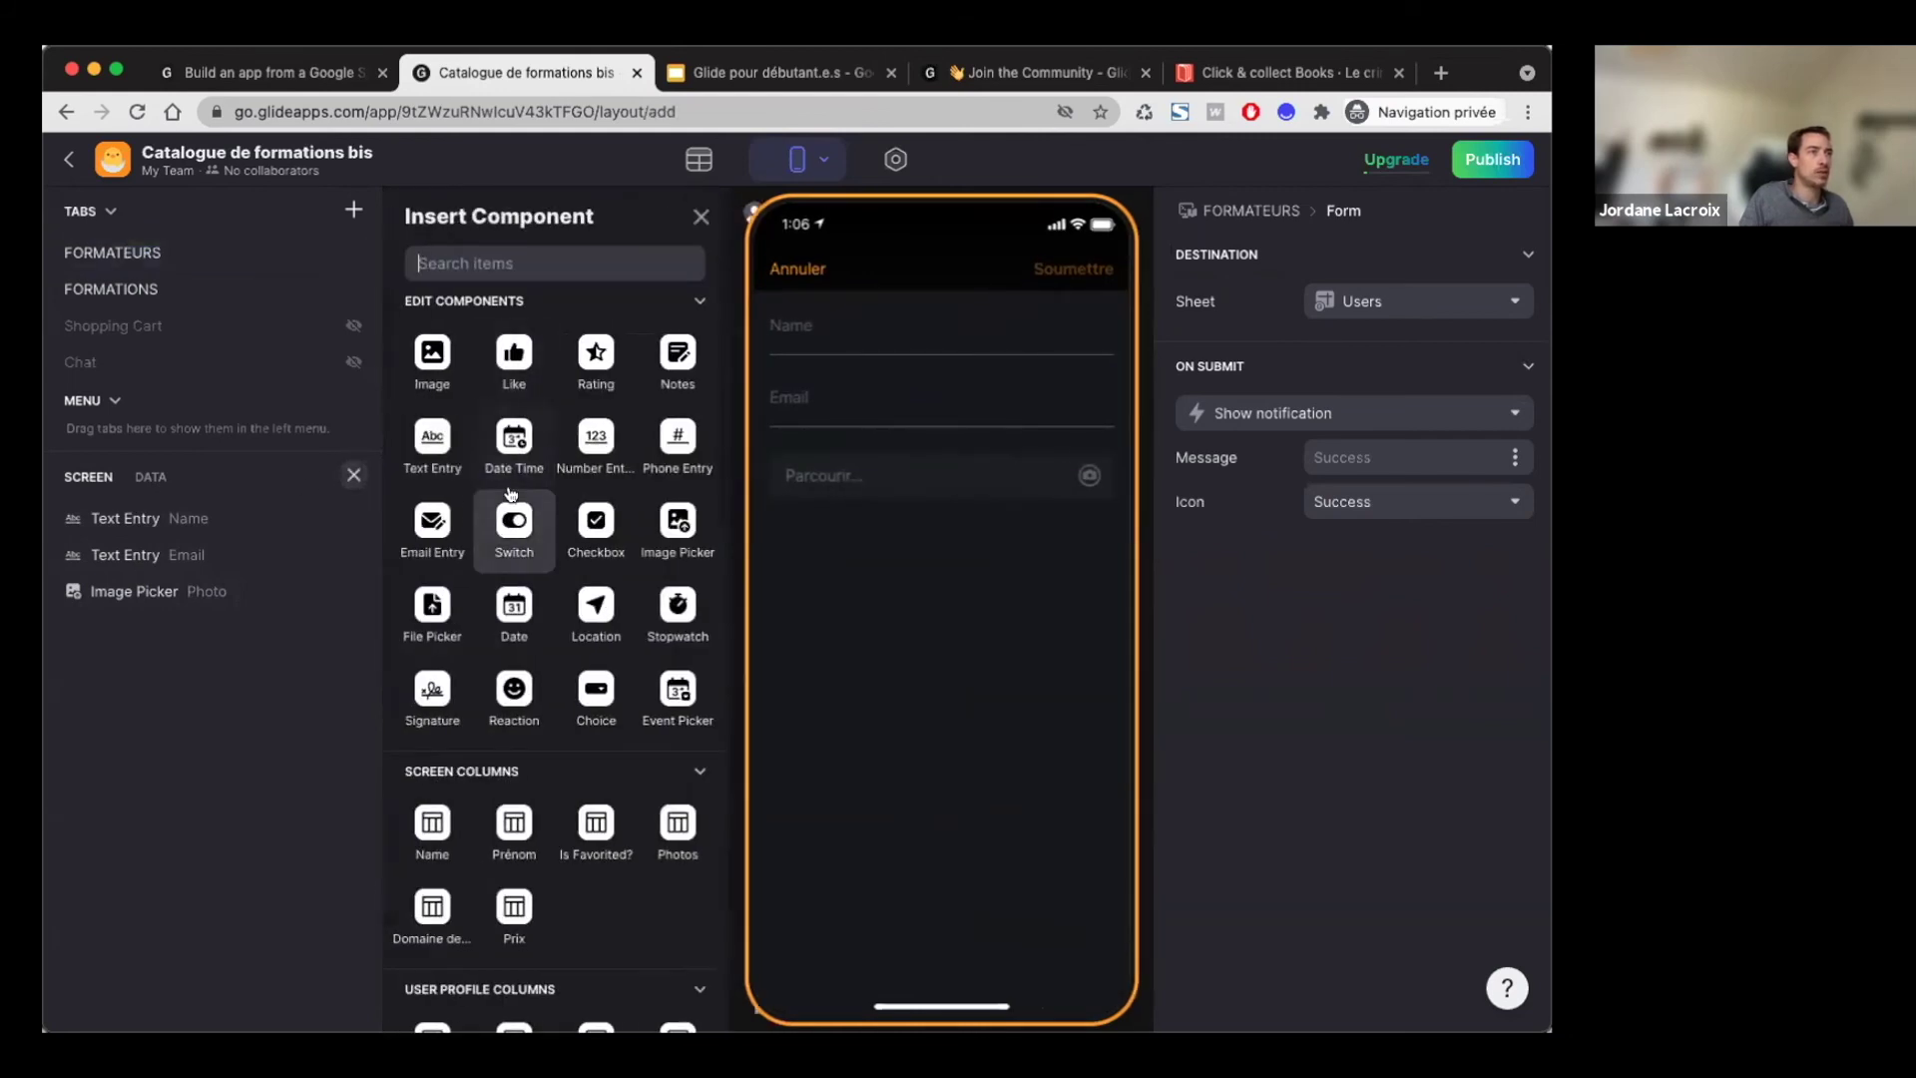
pyautogui.scroll(-4, 514, 519)
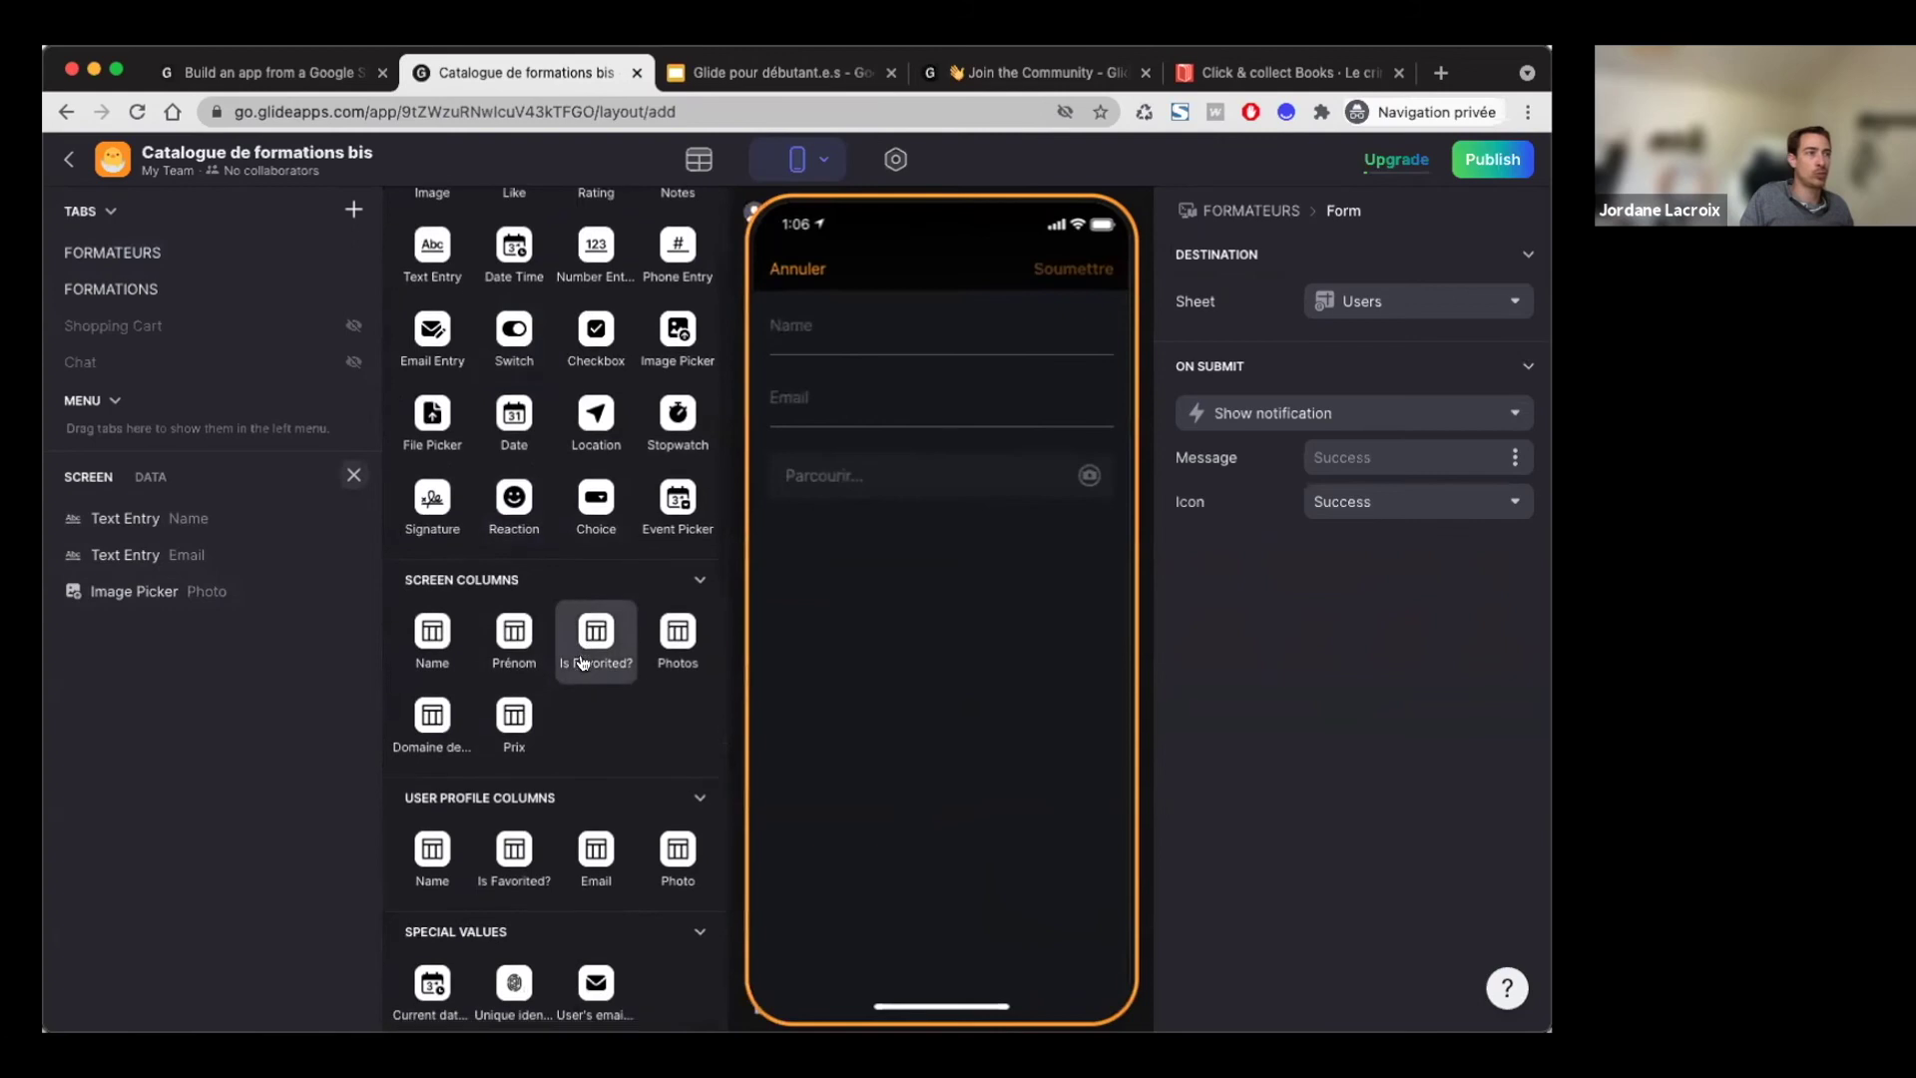
pyautogui.scroll(-5, 582, 663)
pyautogui.scroll(-12, 584, 642)
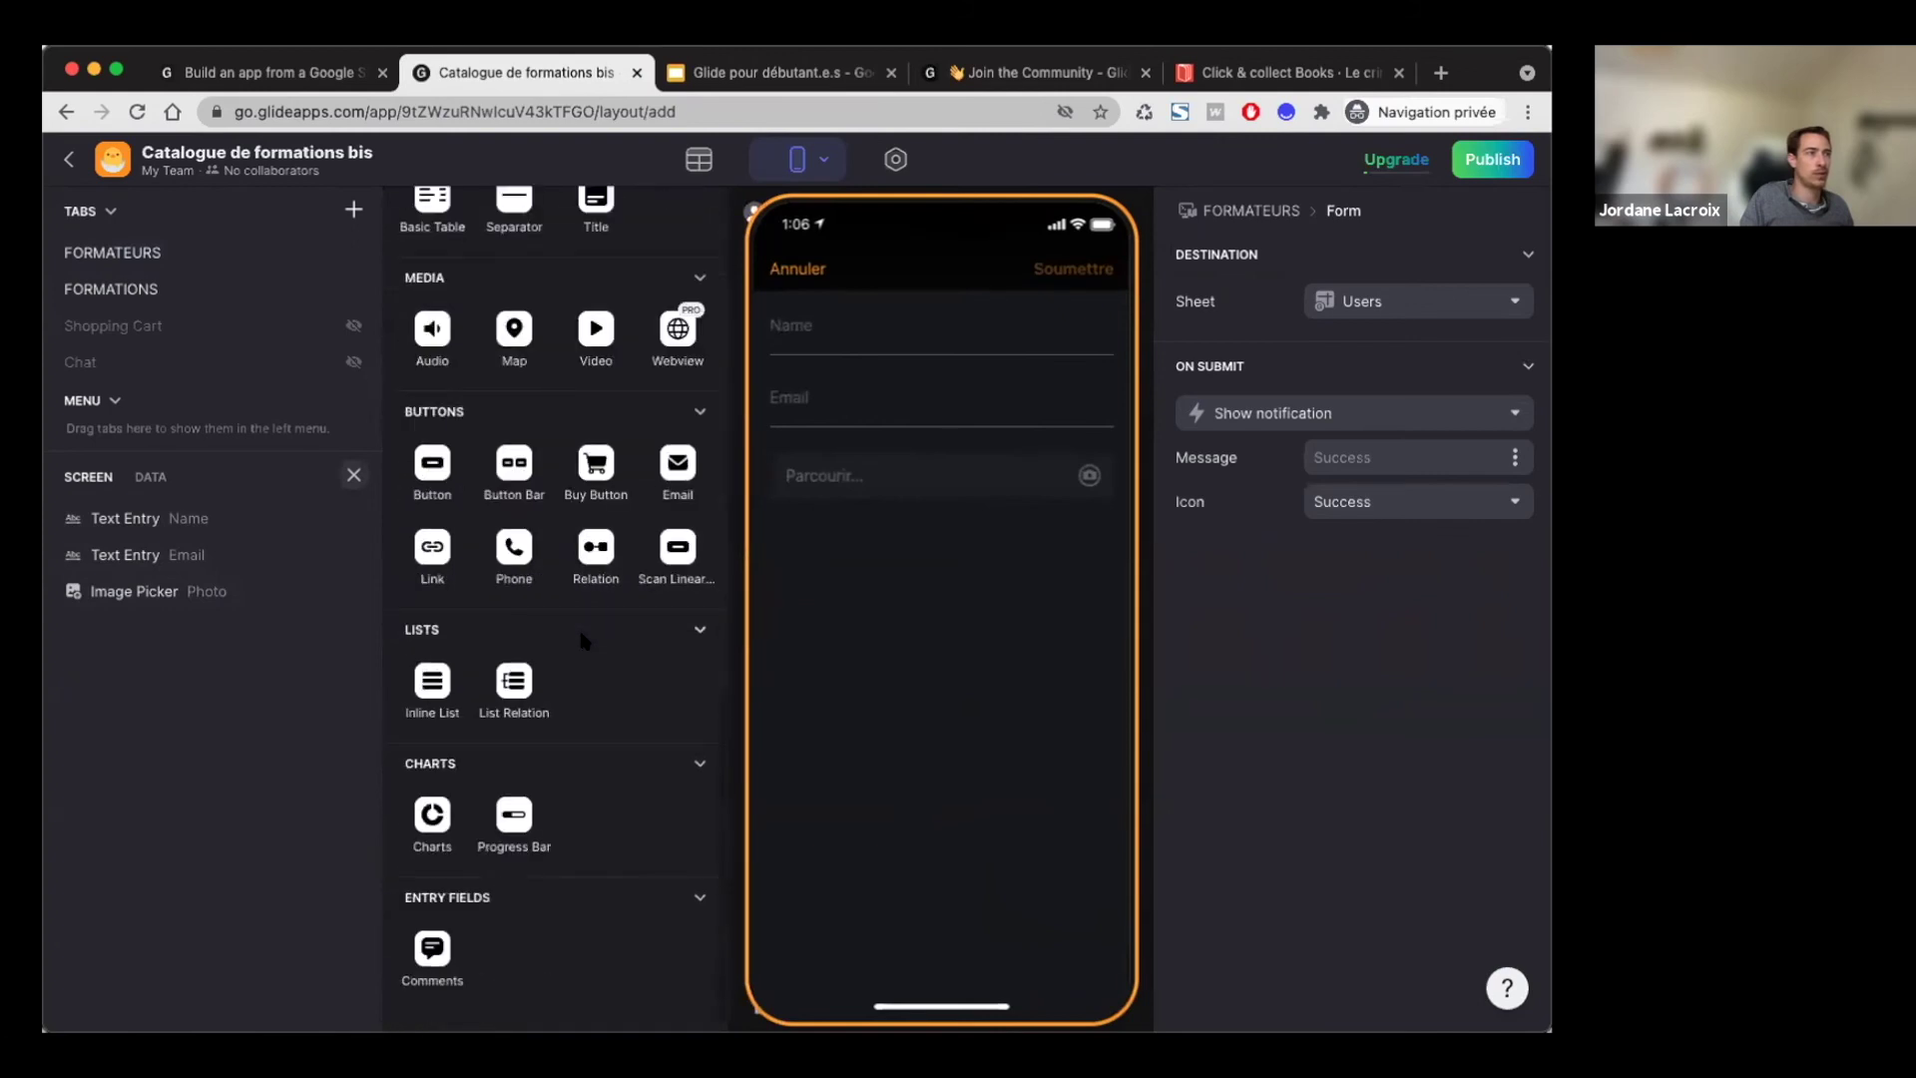
pyautogui.scroll(5, 584, 641)
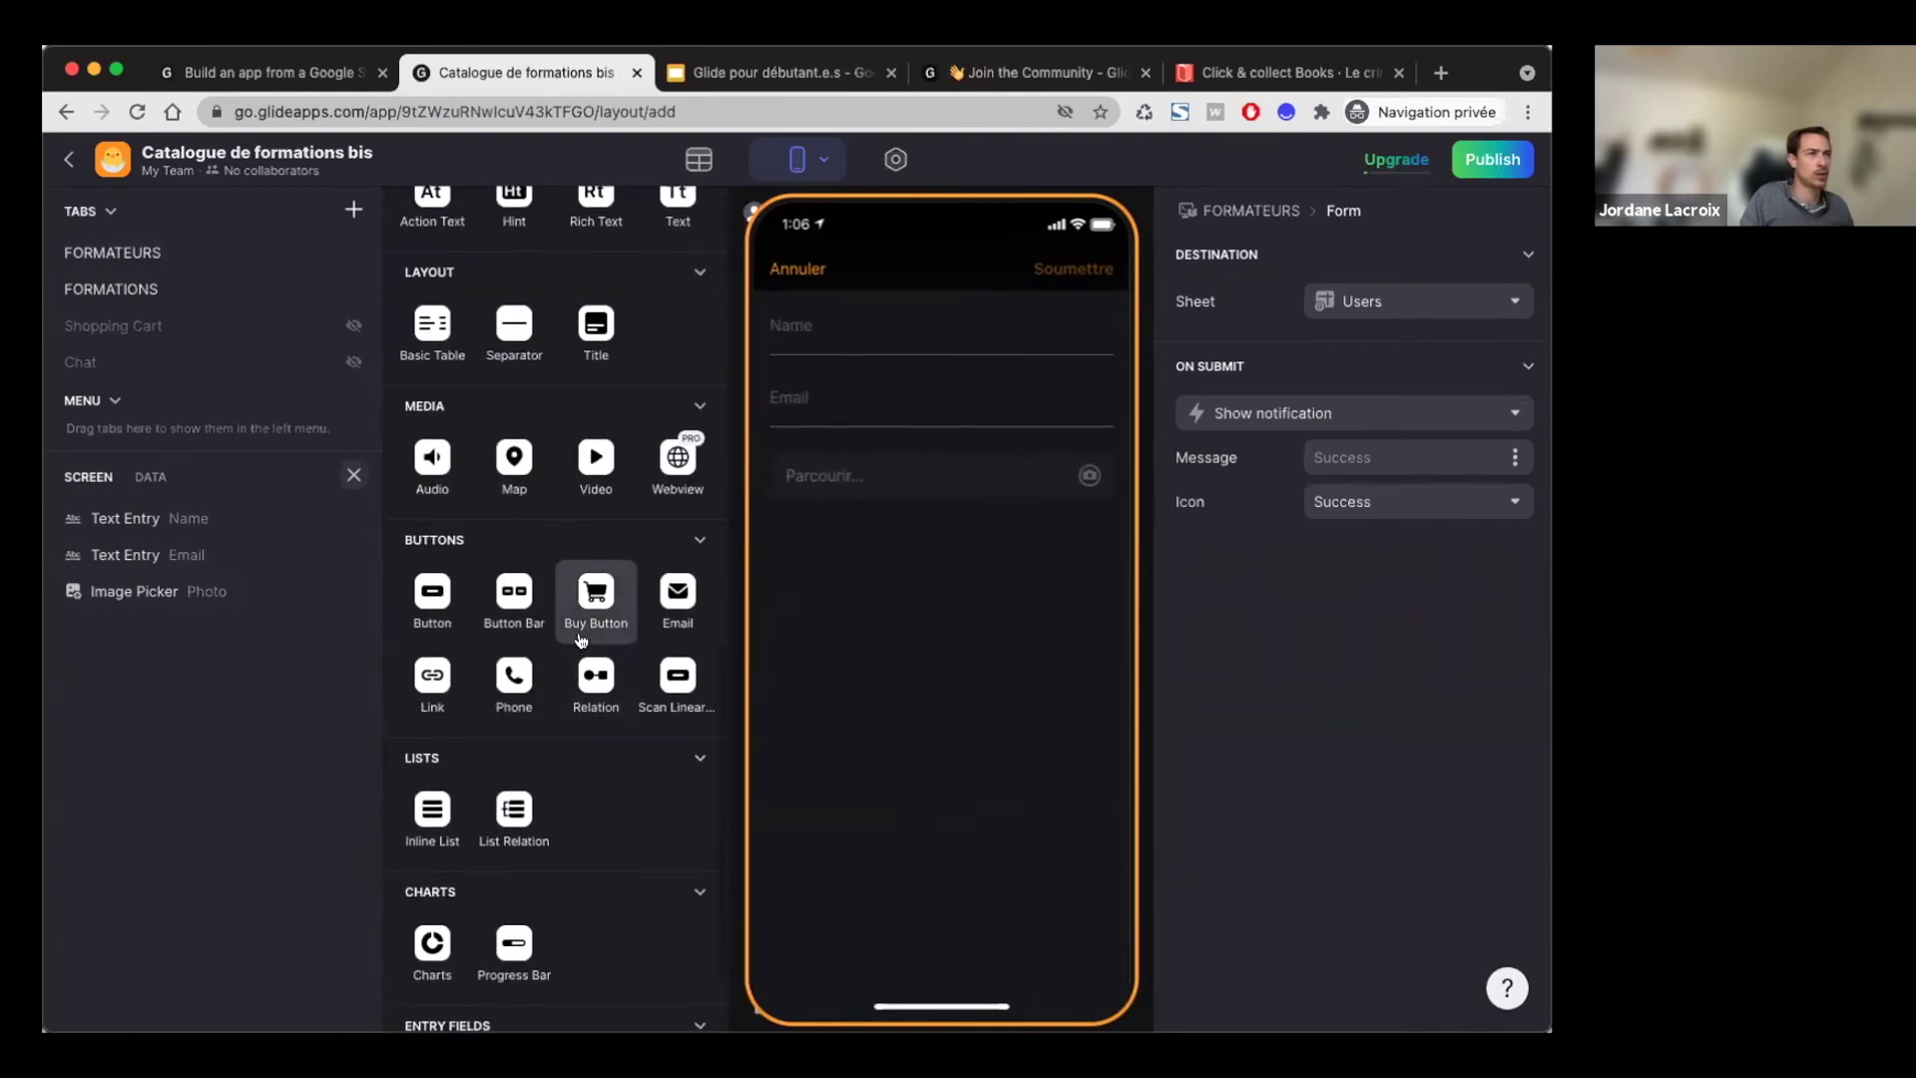
pyautogui.scroll(1, 582, 639)
pyautogui.scroll(4, 582, 640)
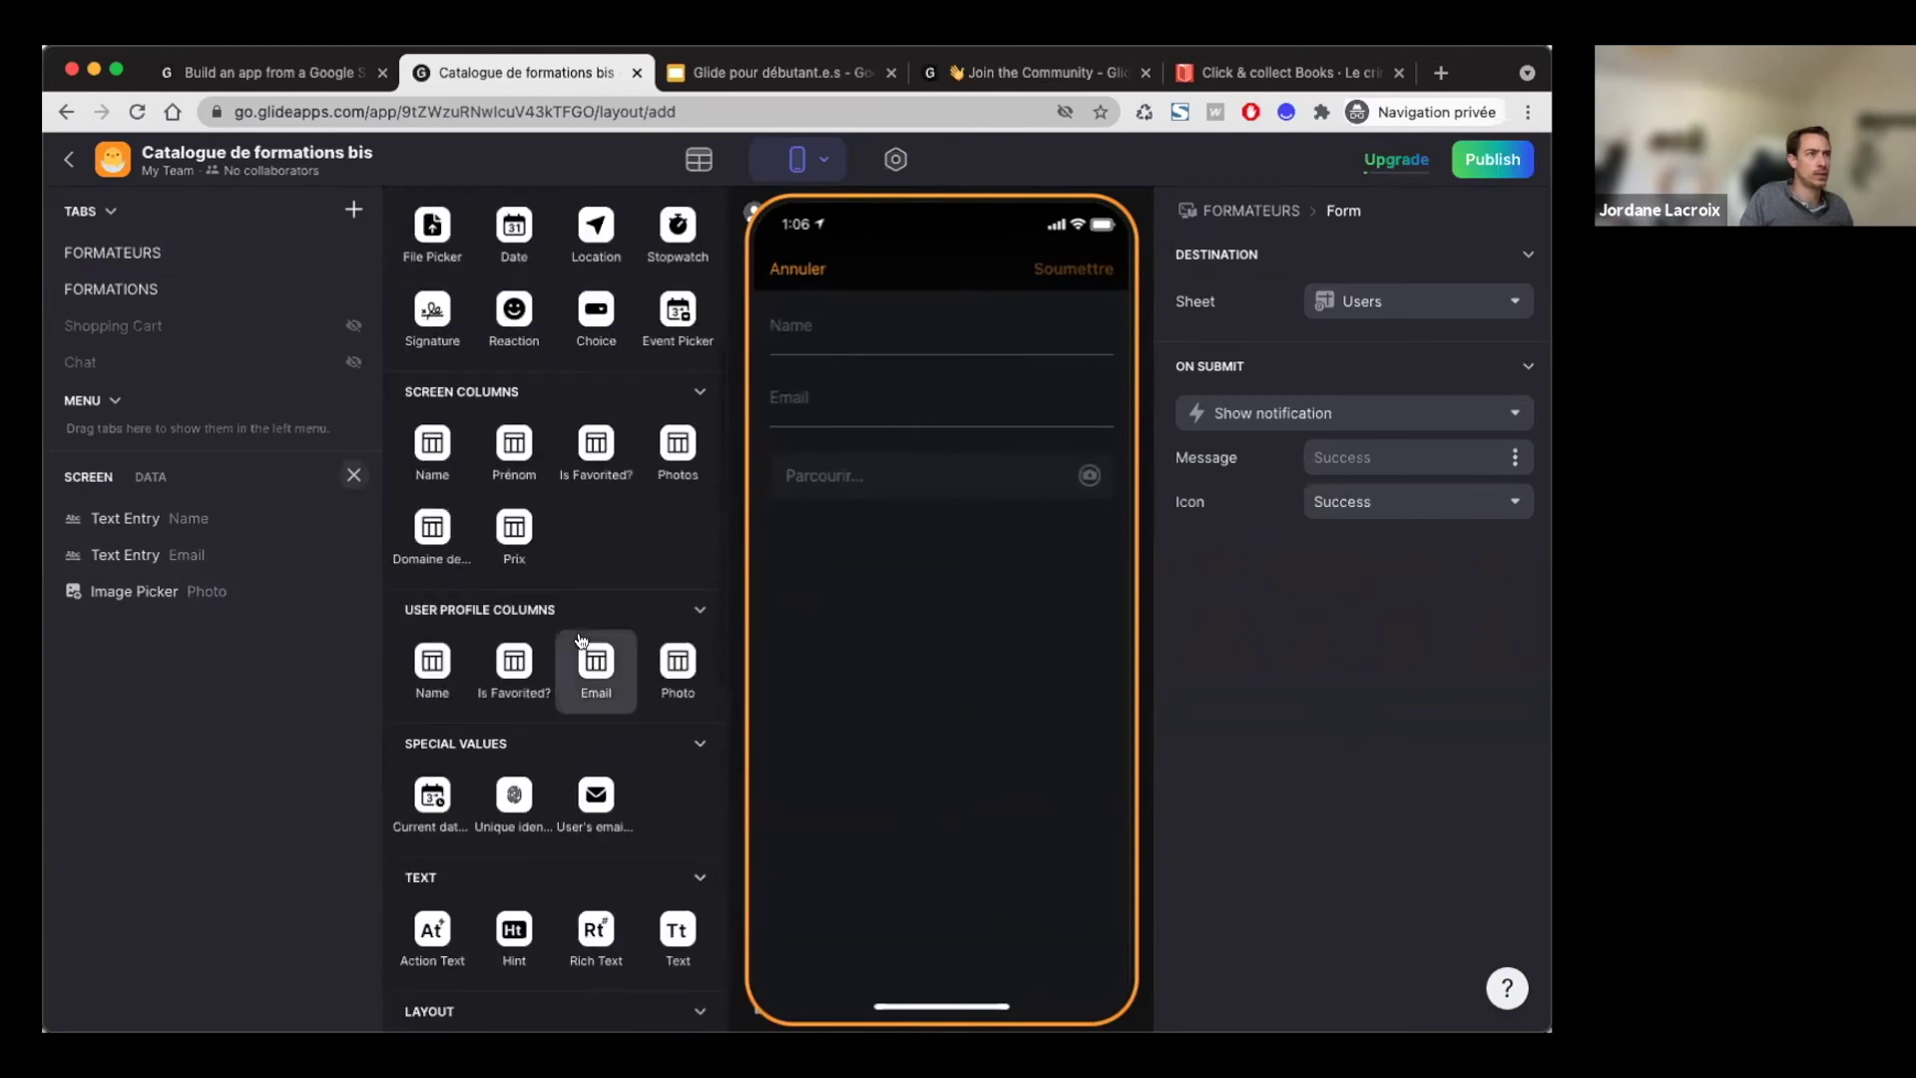
pyautogui.scroll(4, 582, 639)
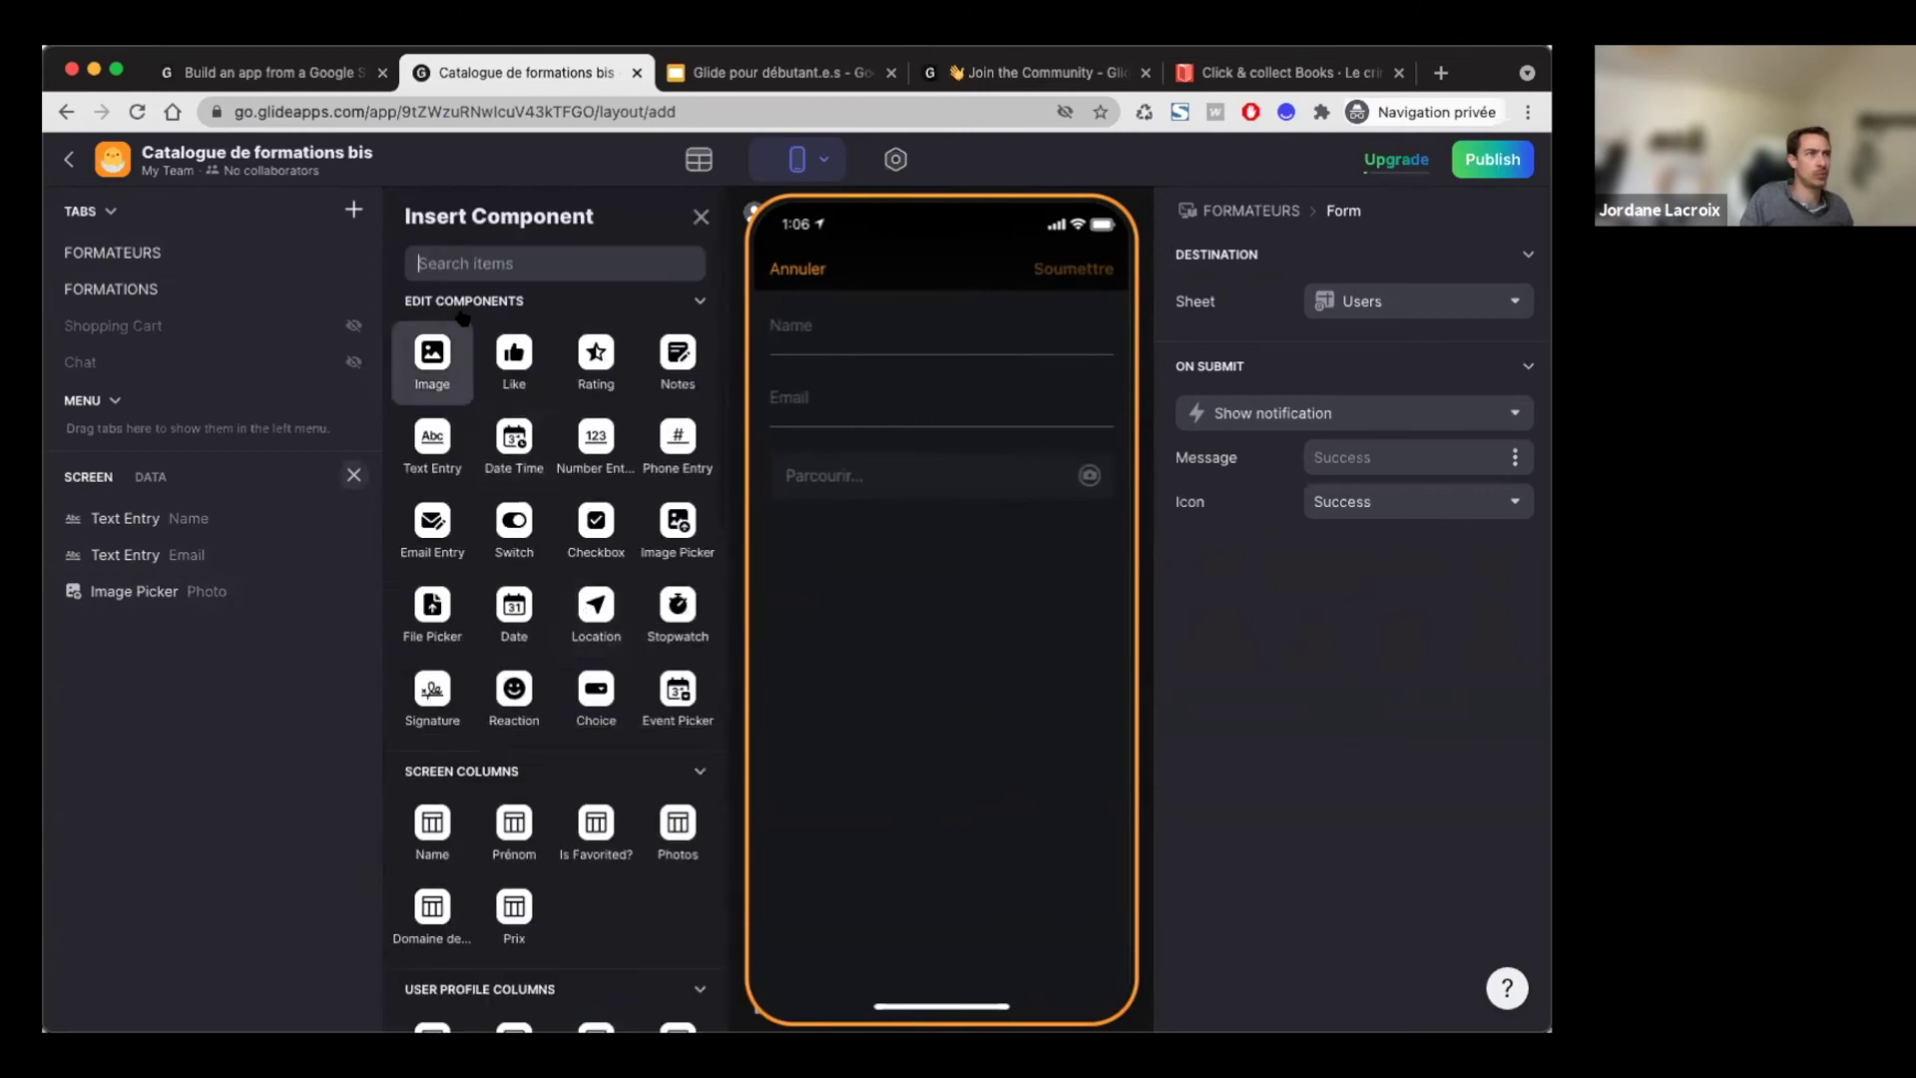
# Step: Search the insertable components for "form" and "fi", clearing the search each time
pyautogui.click(493, 262)
pyautogui.write('form')
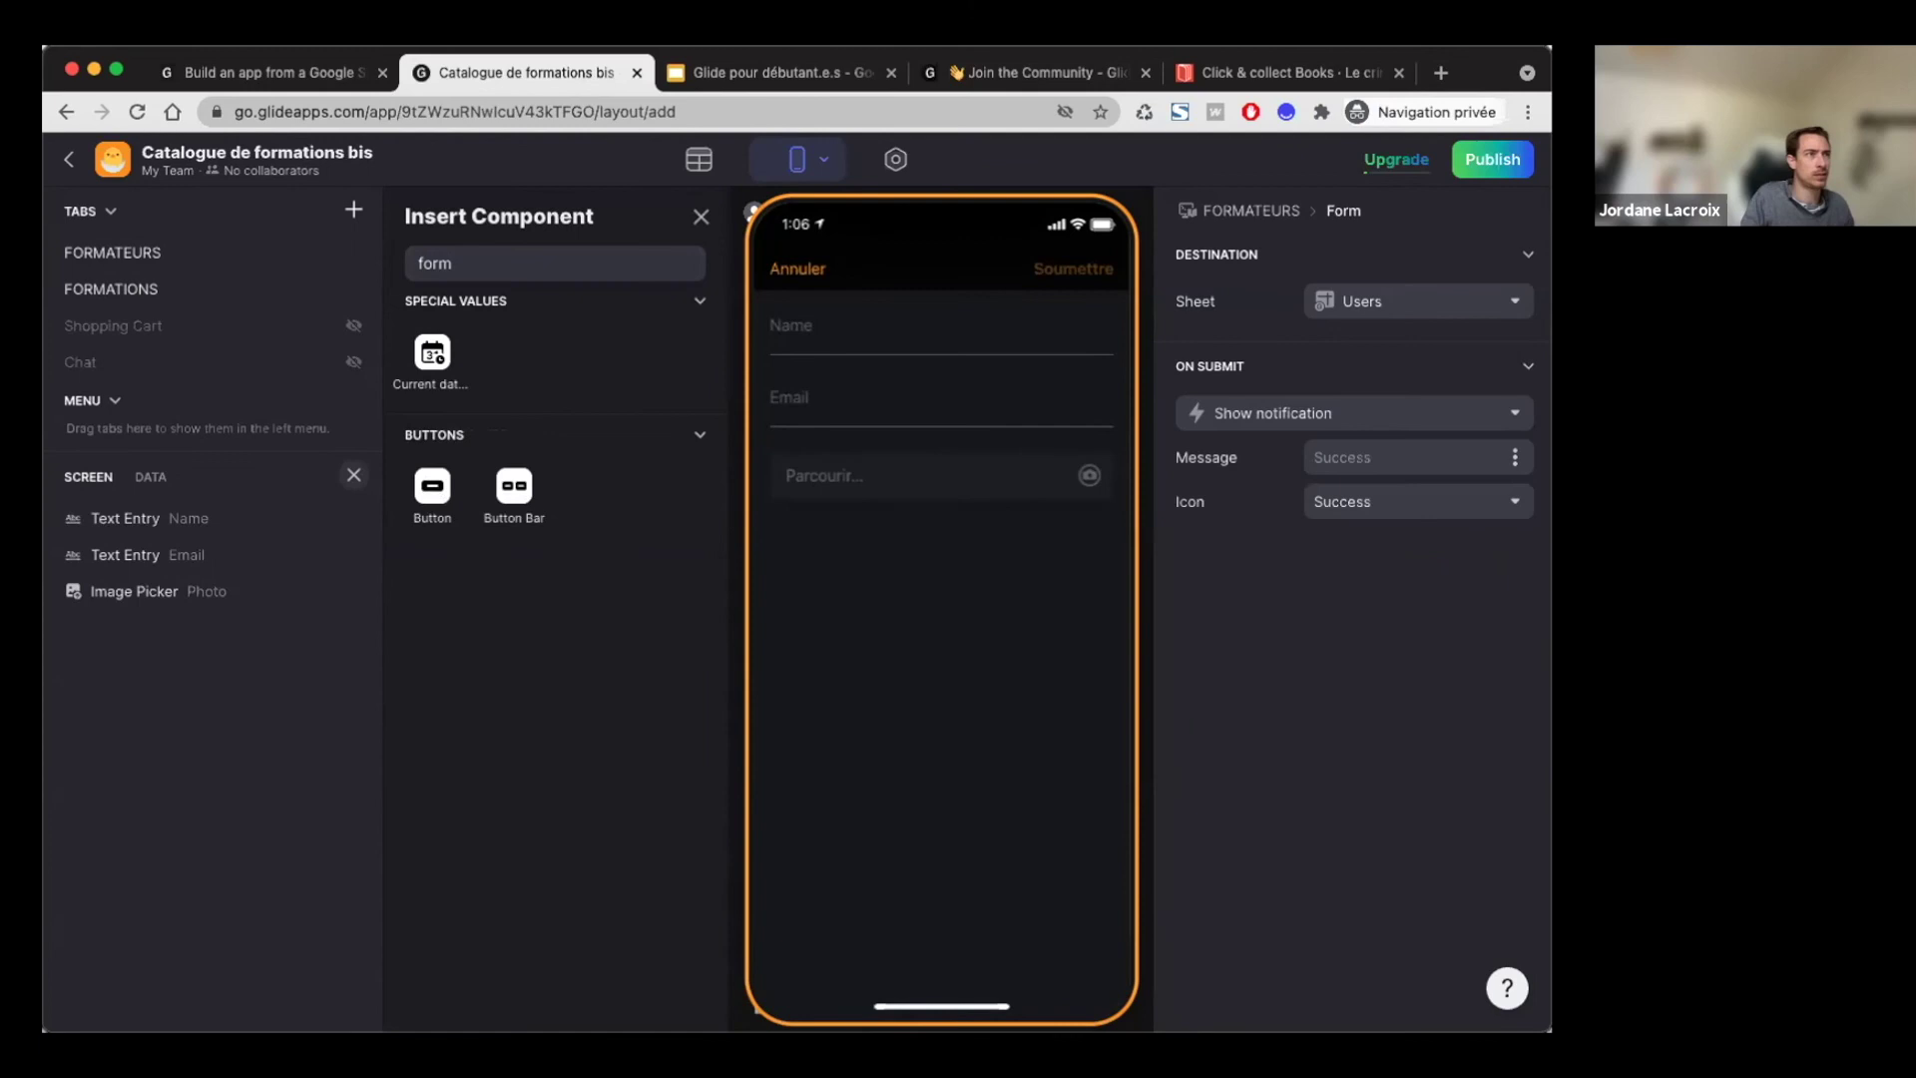
pyautogui.press('BackSpace')
pyautogui.press('BackSpace')
pyautogui.press('BackSpace')
pyautogui.press('BackSpace')
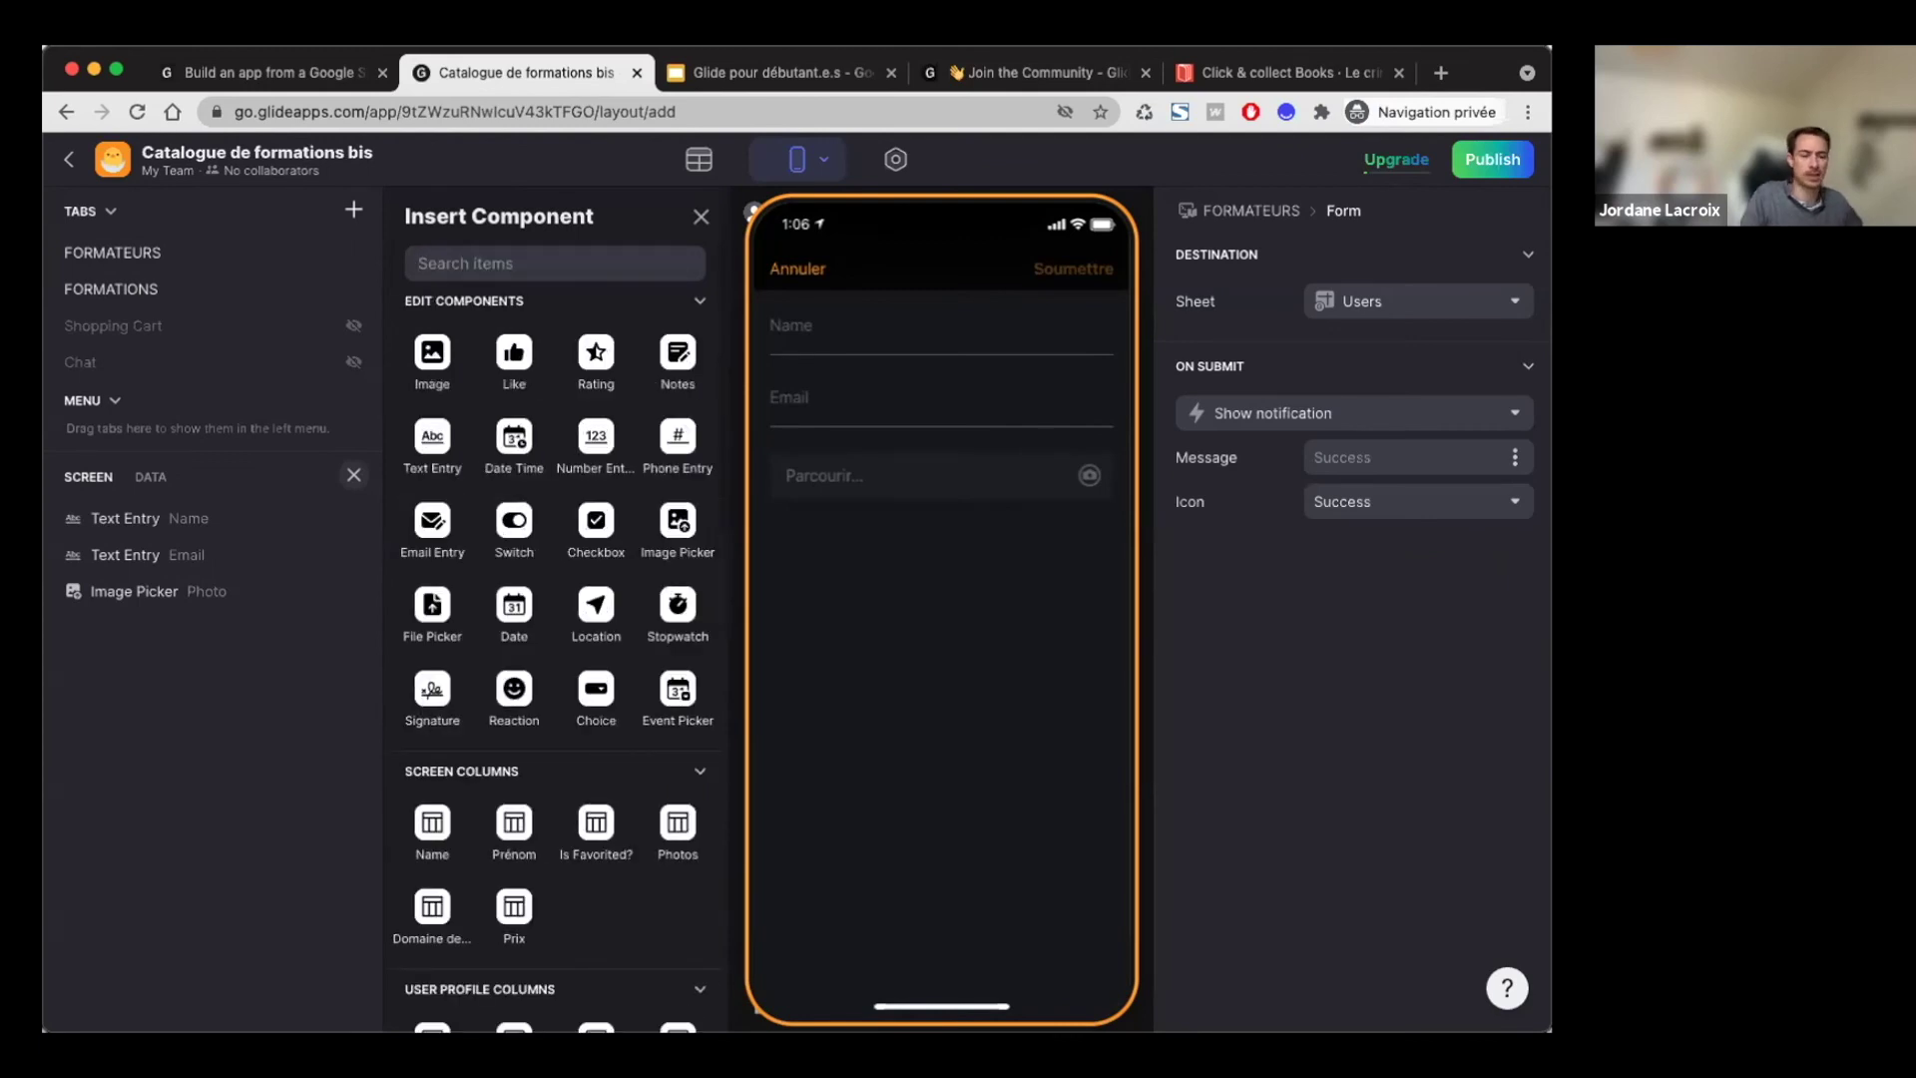
pyautogui.write('fi')
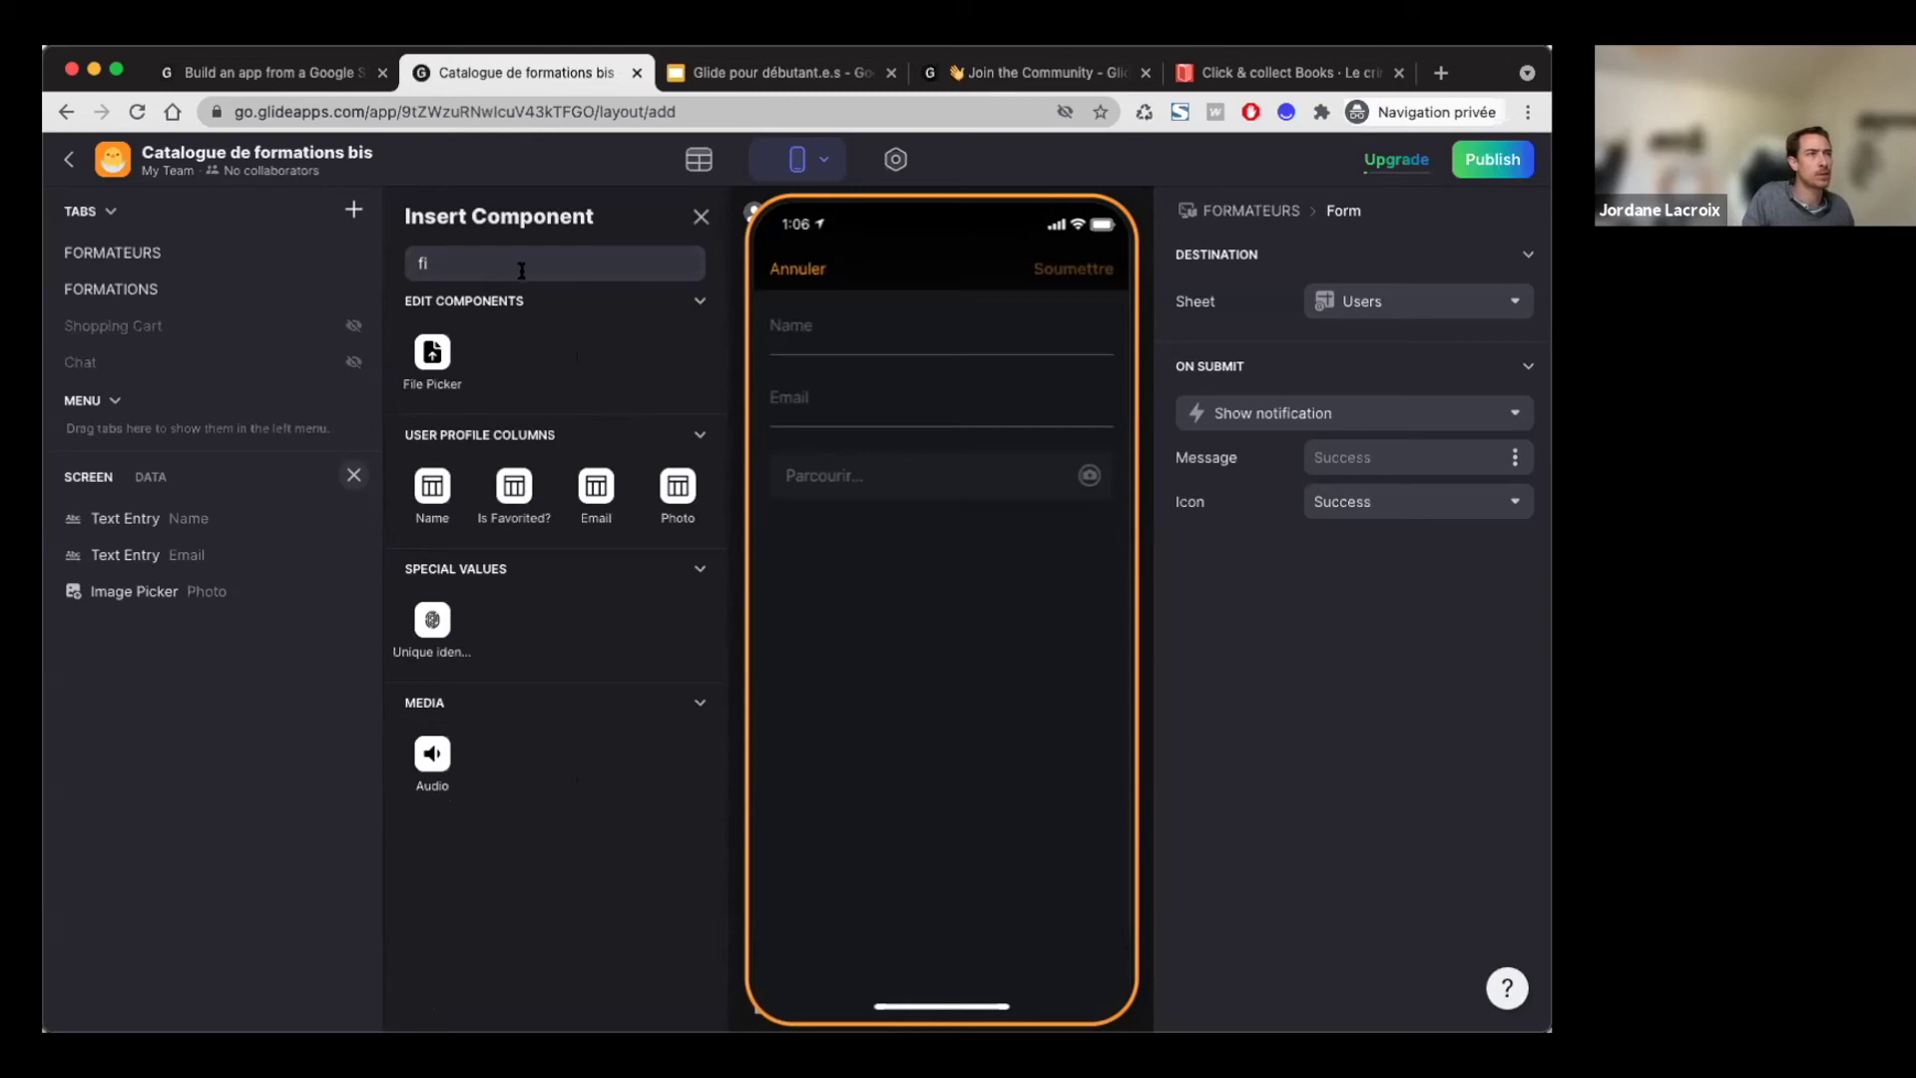
pyautogui.press('BackSpace')
pyautogui.press('BackSpace')
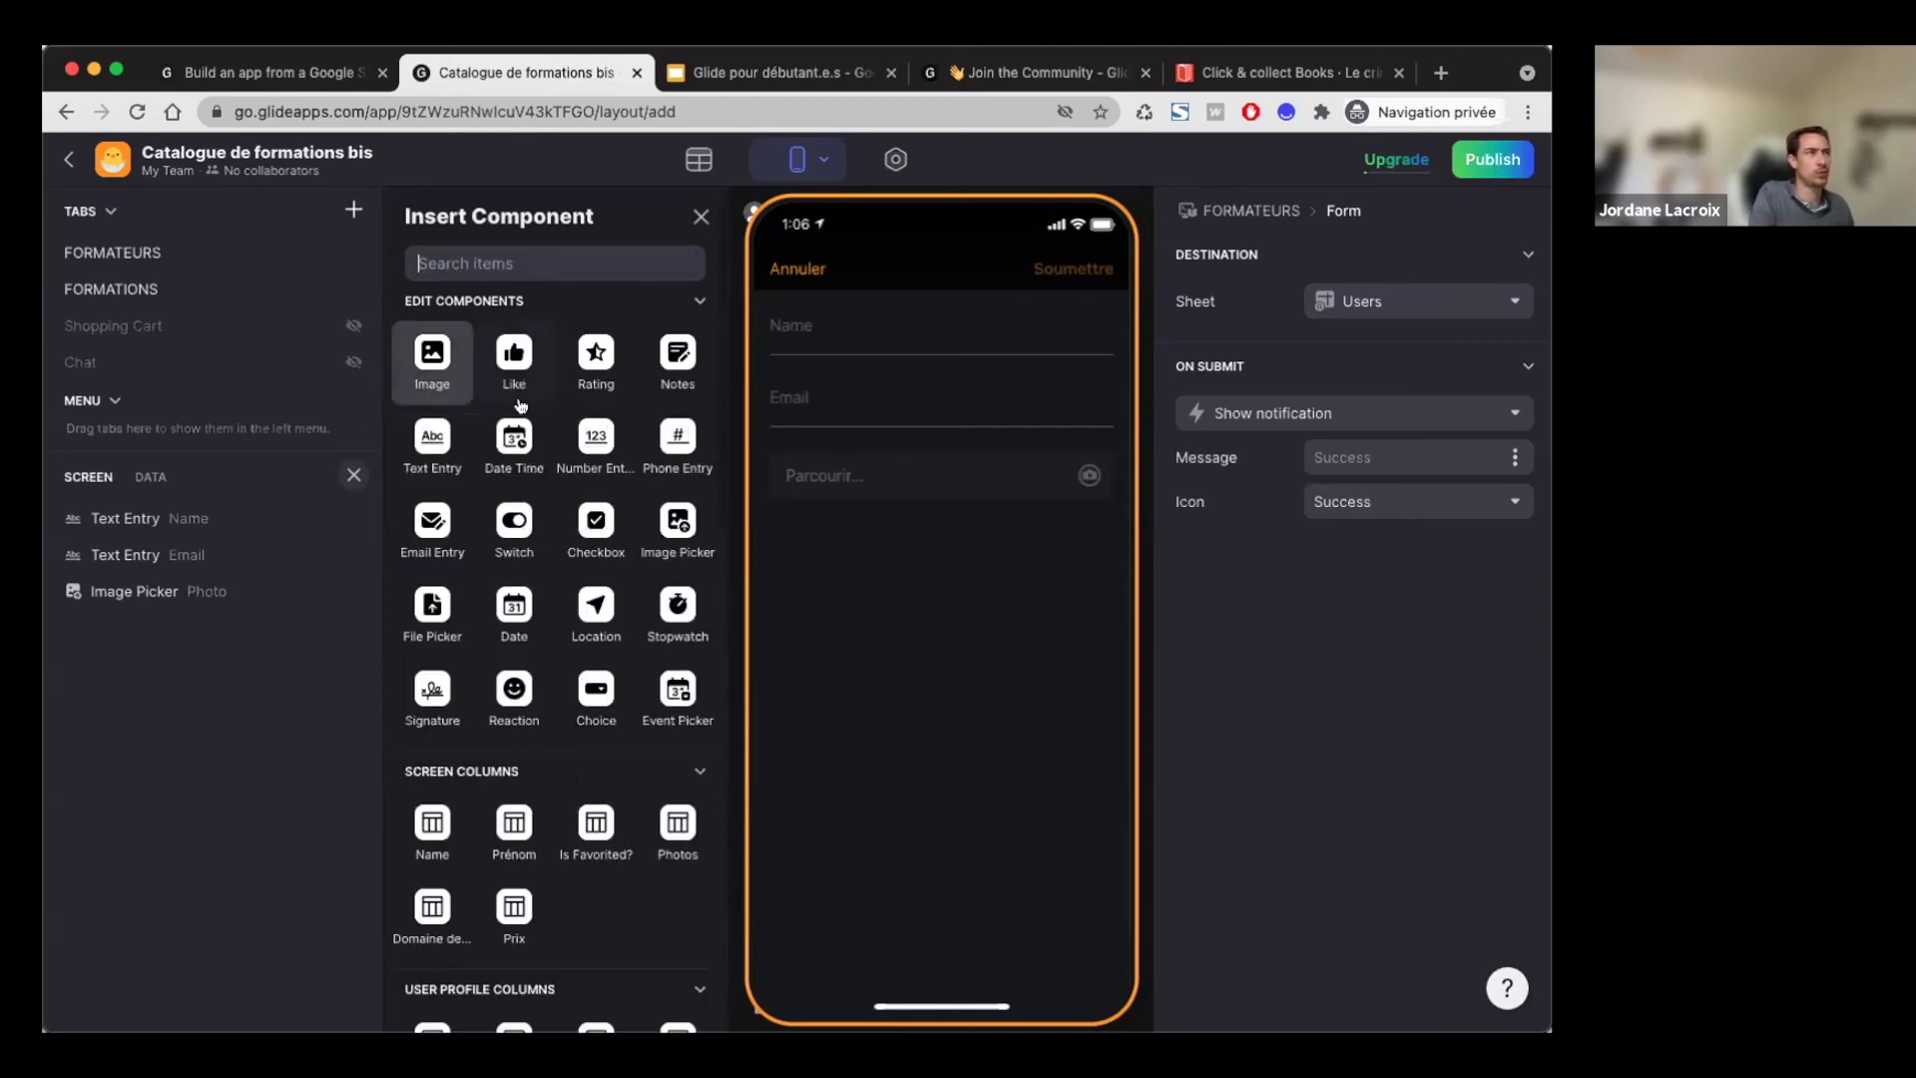
# Step: Examine the text, layout, button, list and entry field components available for the message form
pyautogui.scroll(-1, 595, 517)
pyautogui.scroll(-6, 594, 517)
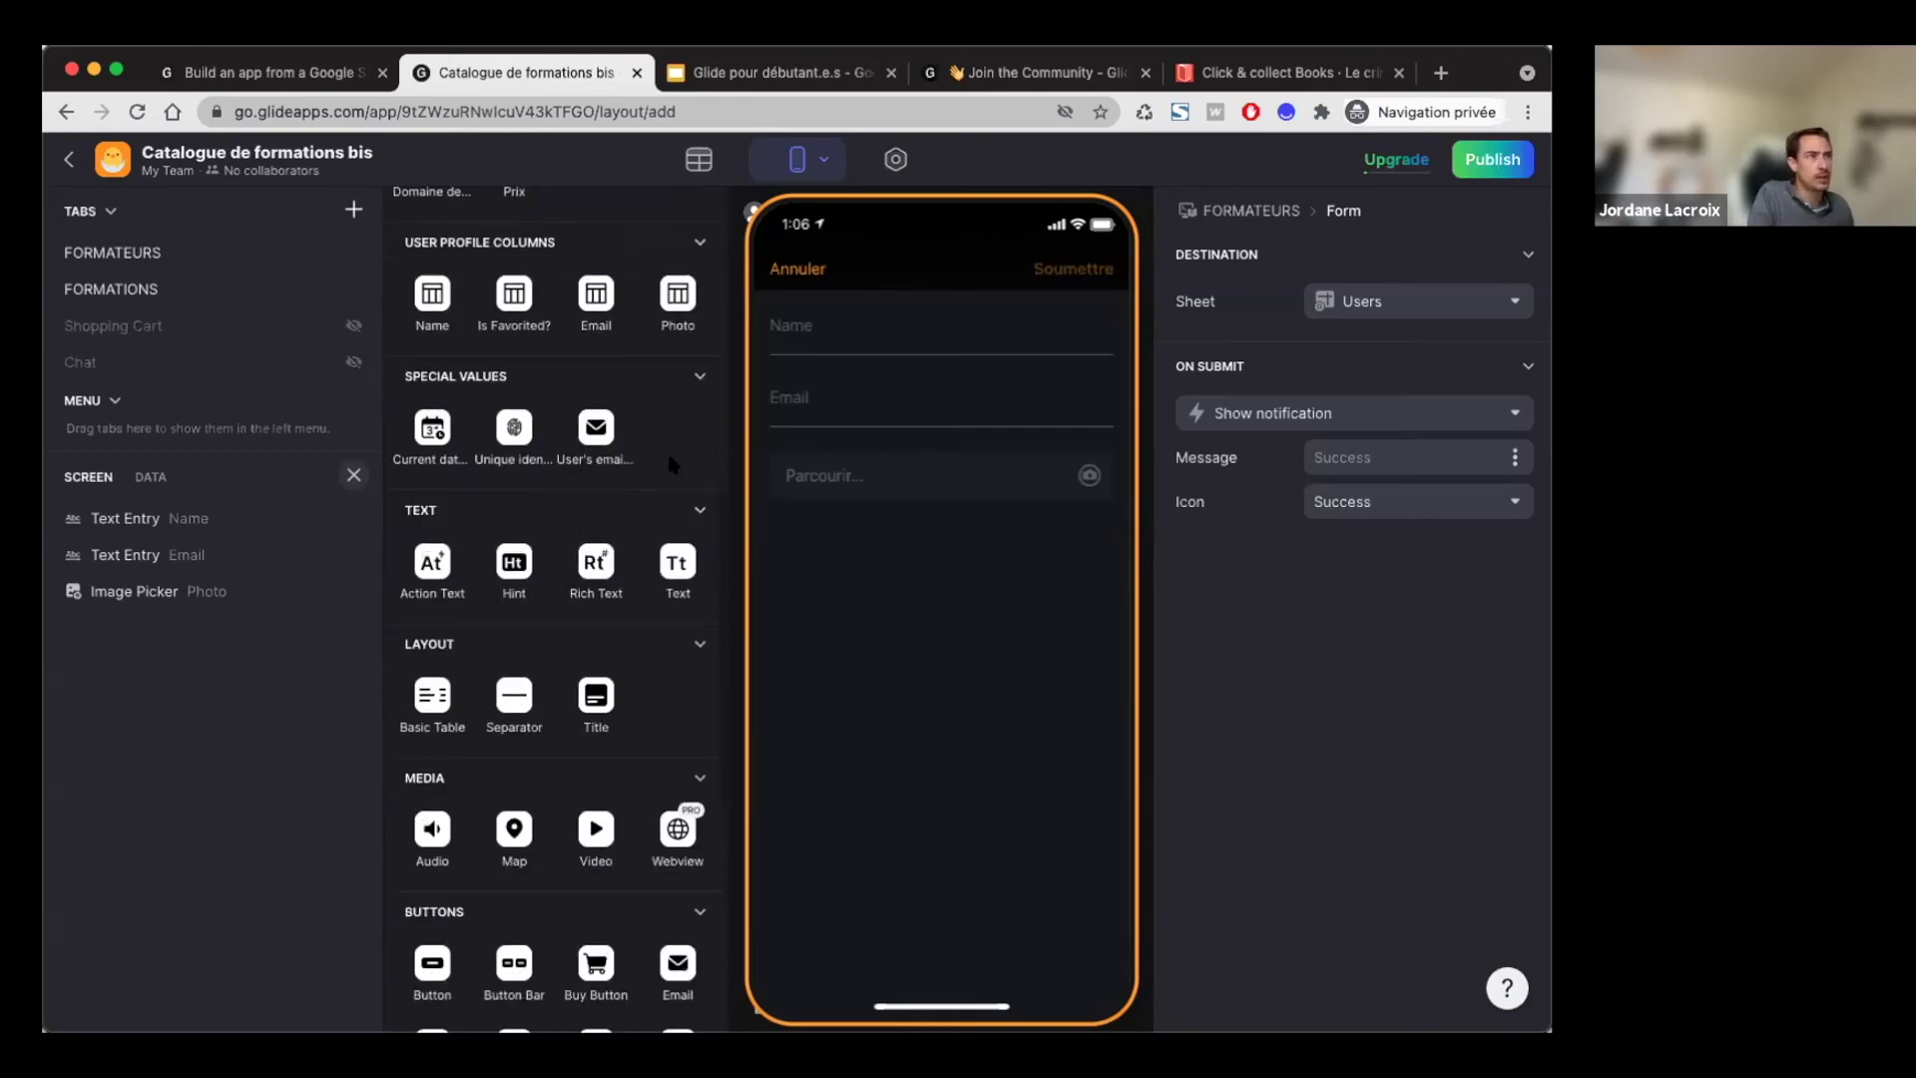
pyautogui.scroll(-1, 480, 448)
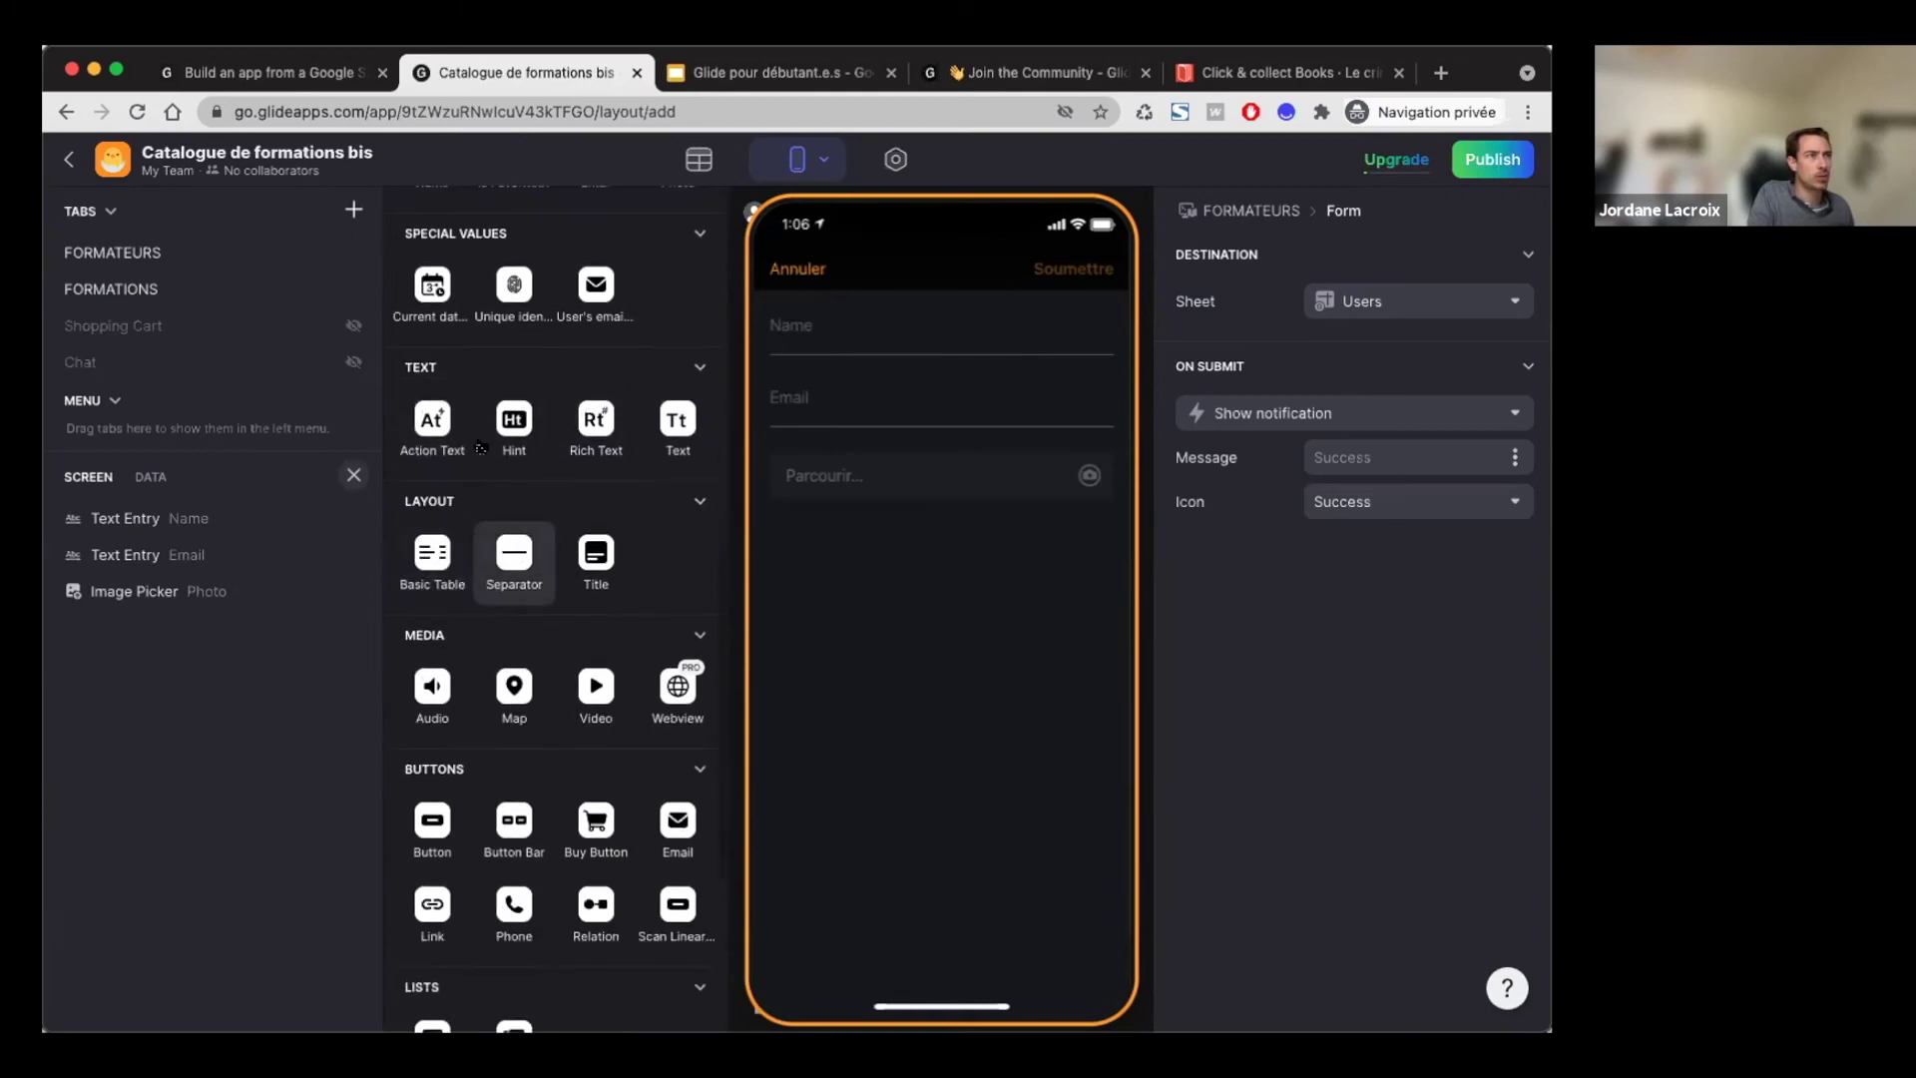
pyautogui.scroll(-2, 518, 569)
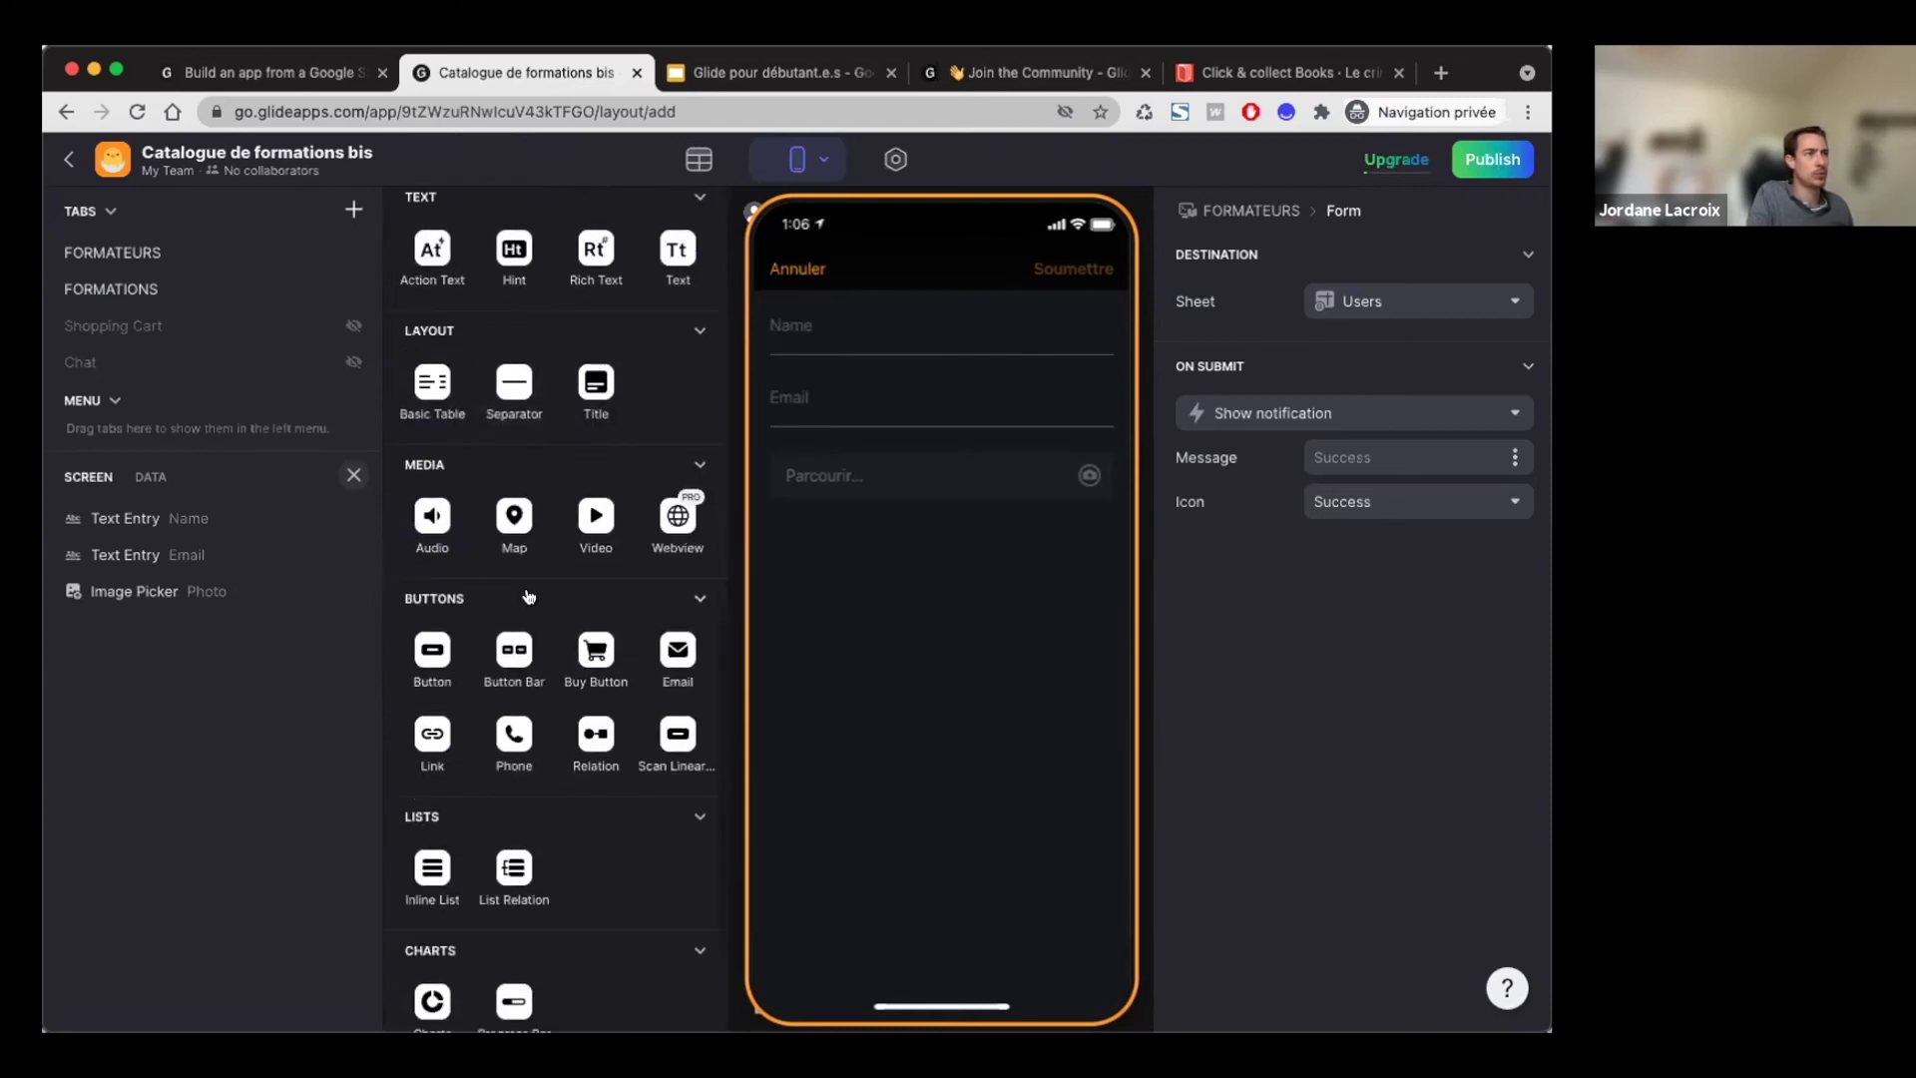
pyautogui.scroll(-2, 529, 597)
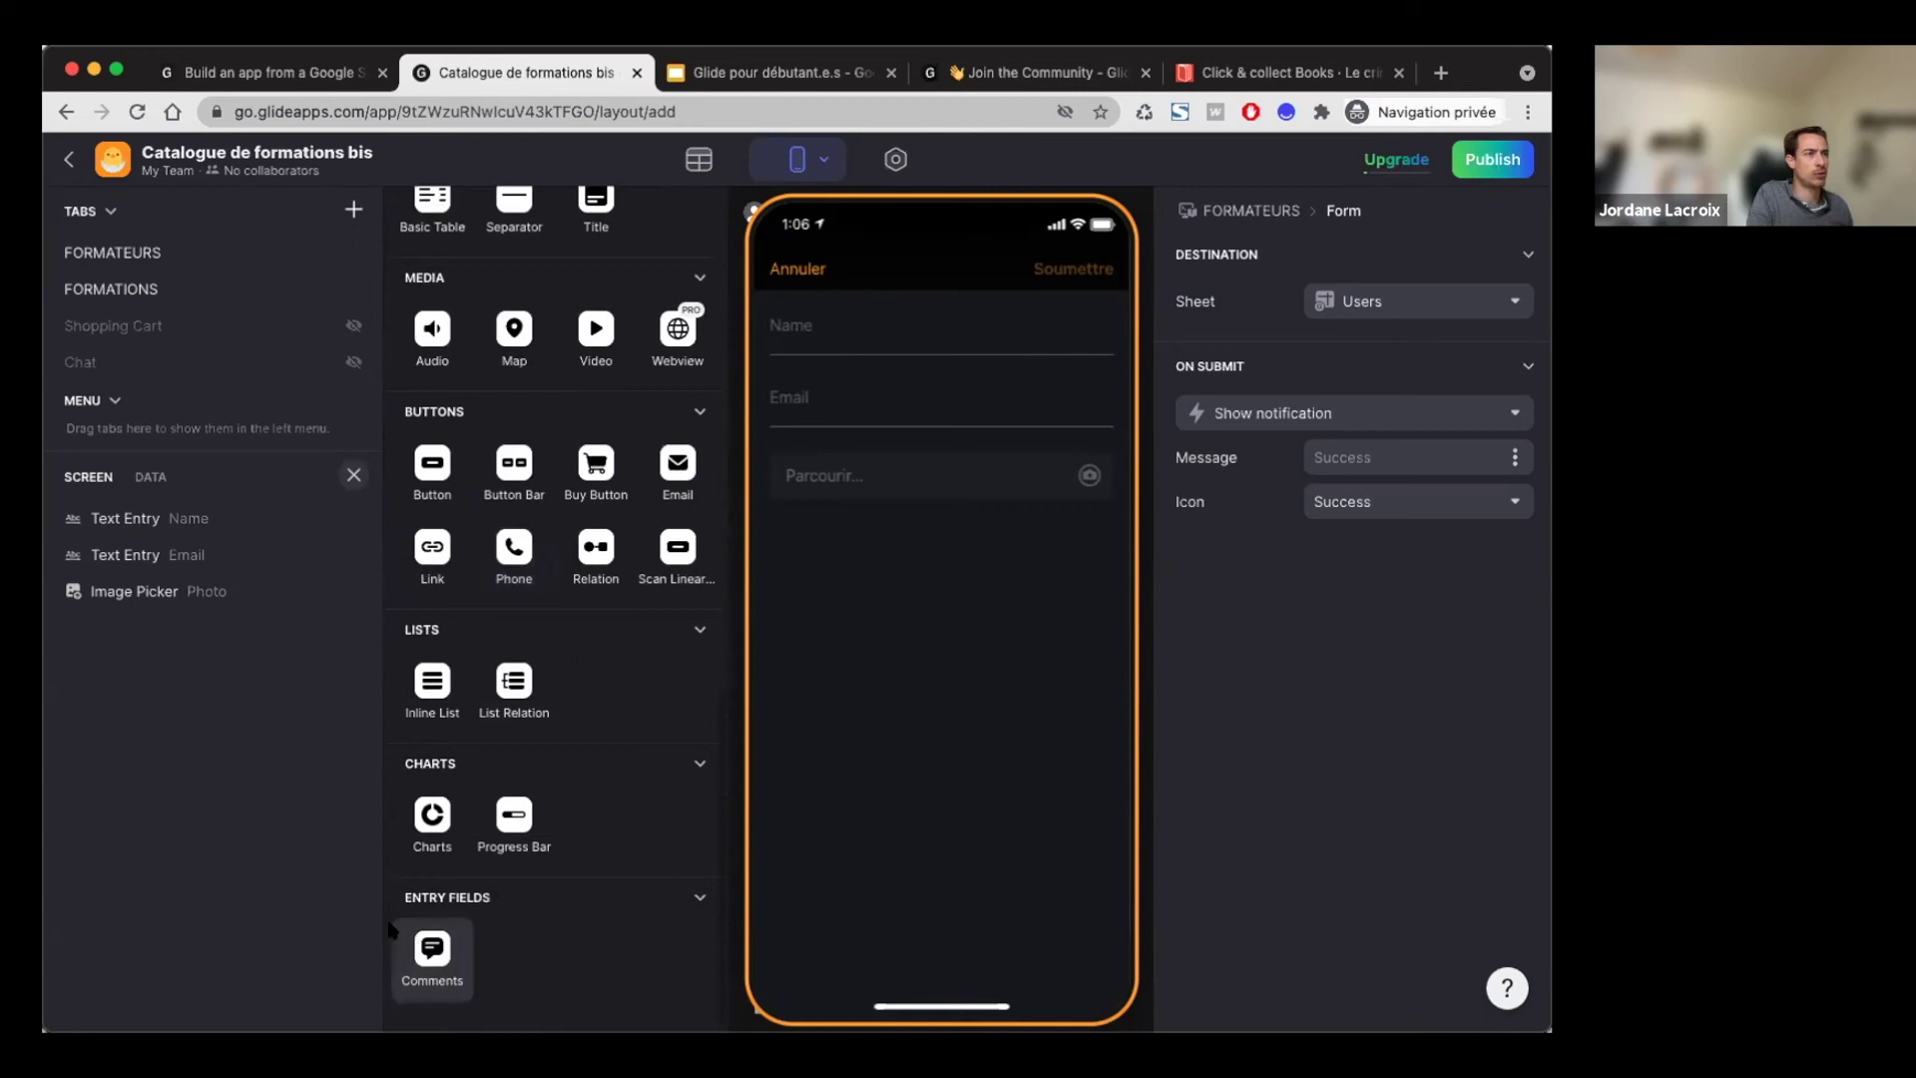
pyautogui.scroll(1, 519, 759)
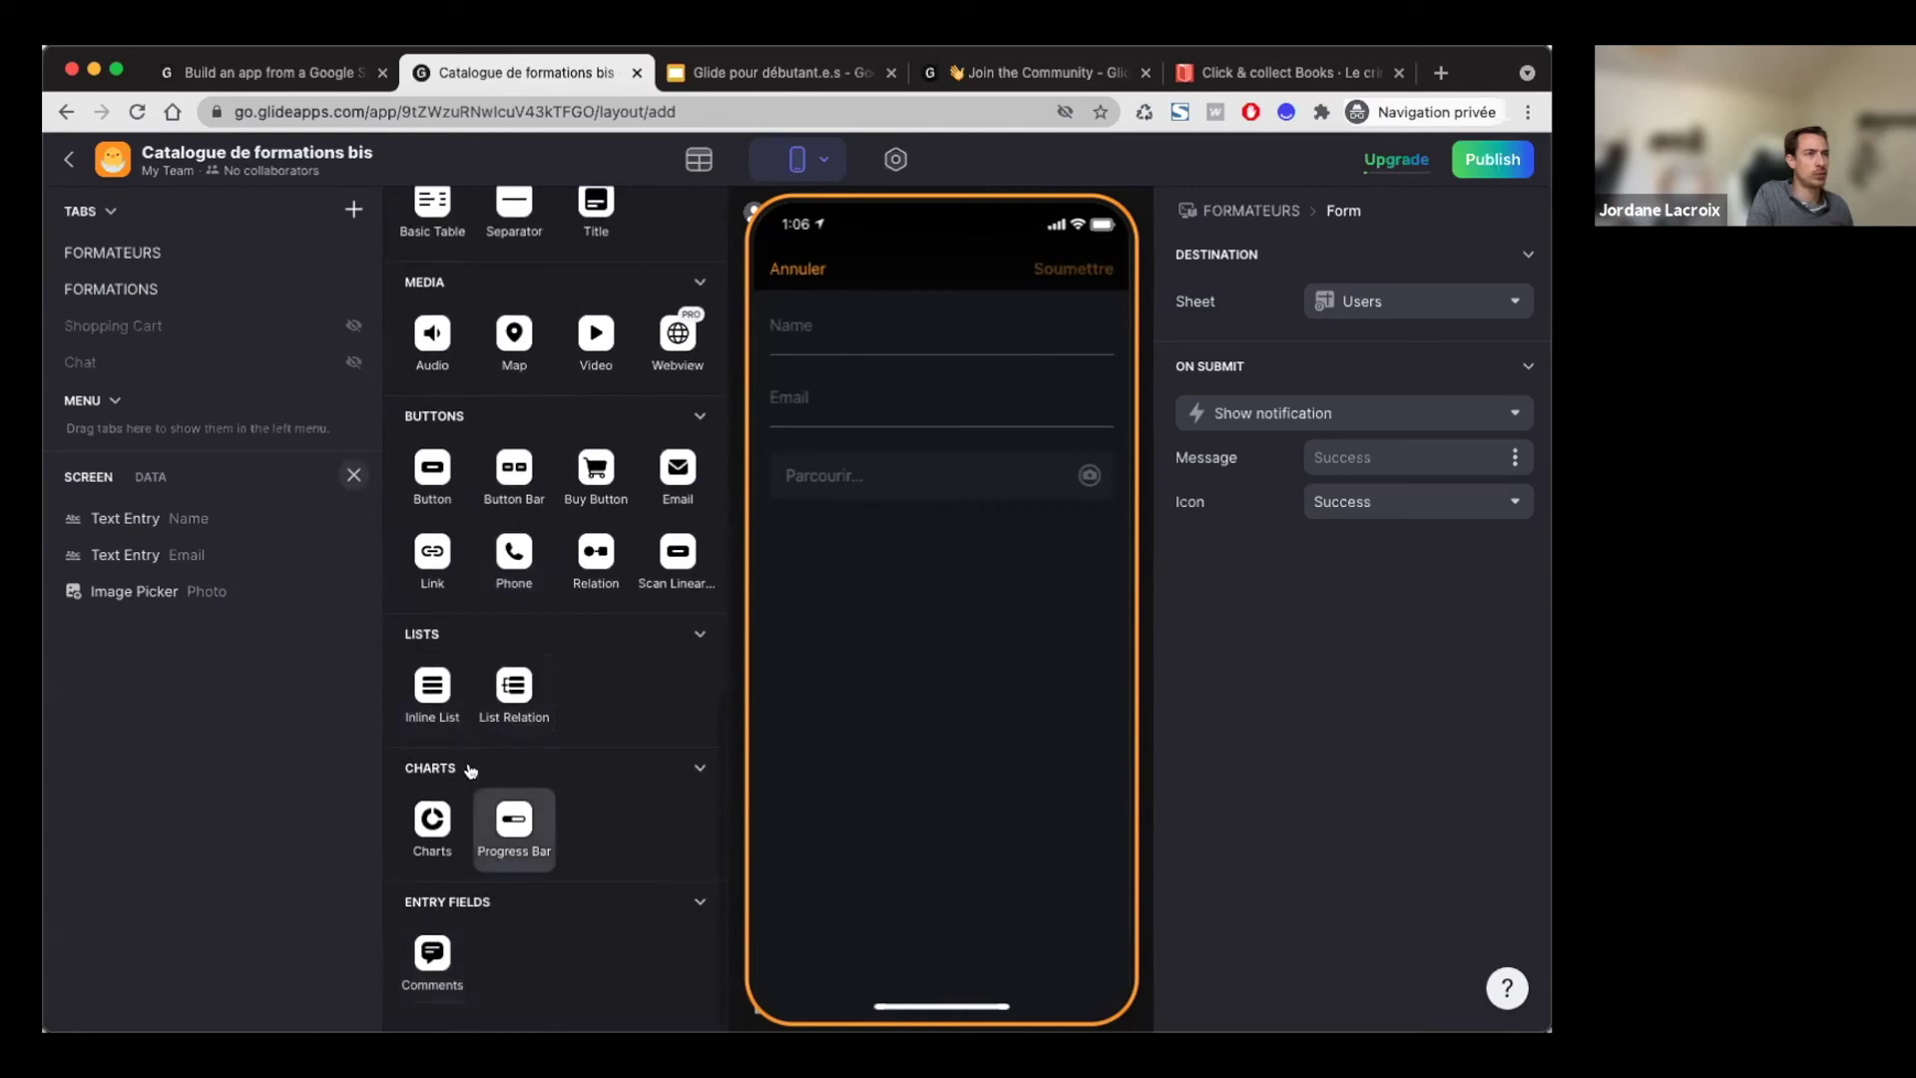
pyautogui.scroll(1, 557, 574)
pyautogui.scroll(10, 579, 389)
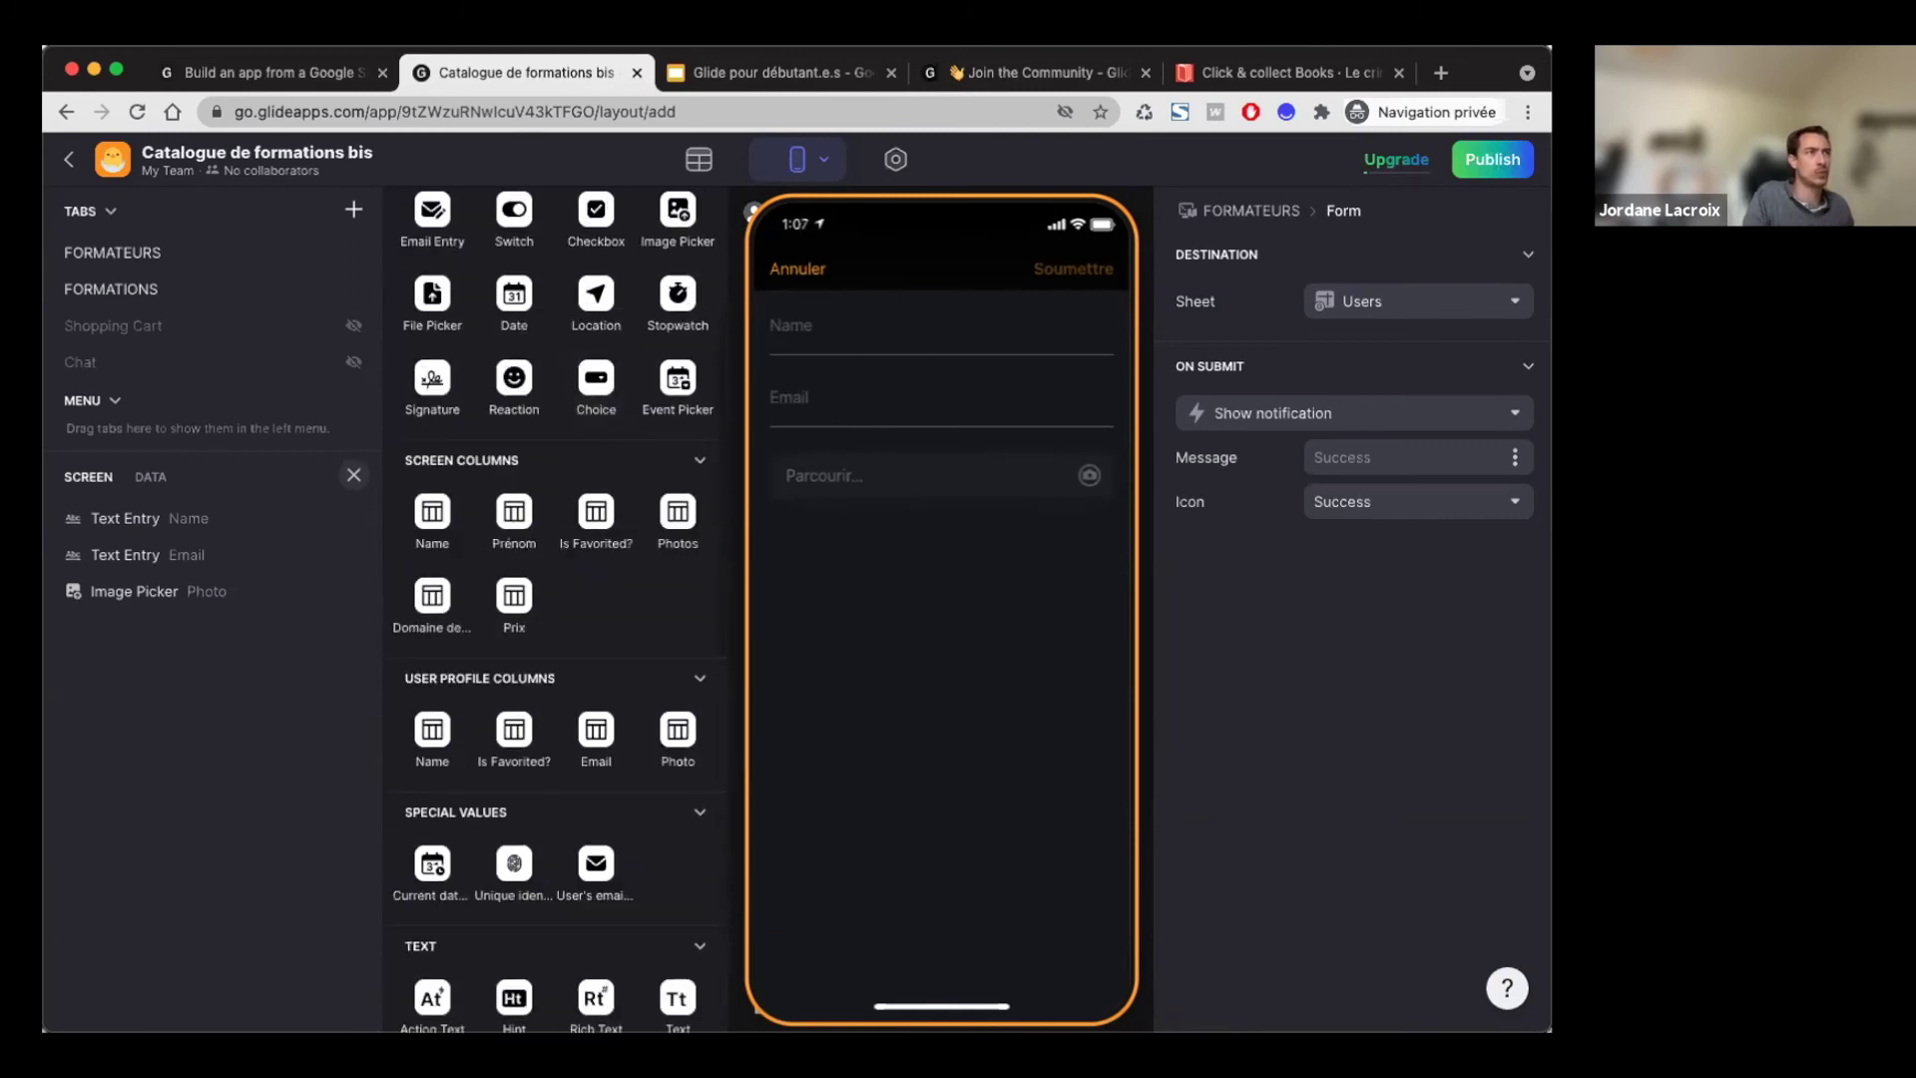
pyautogui.scroll(2, 619, 594)
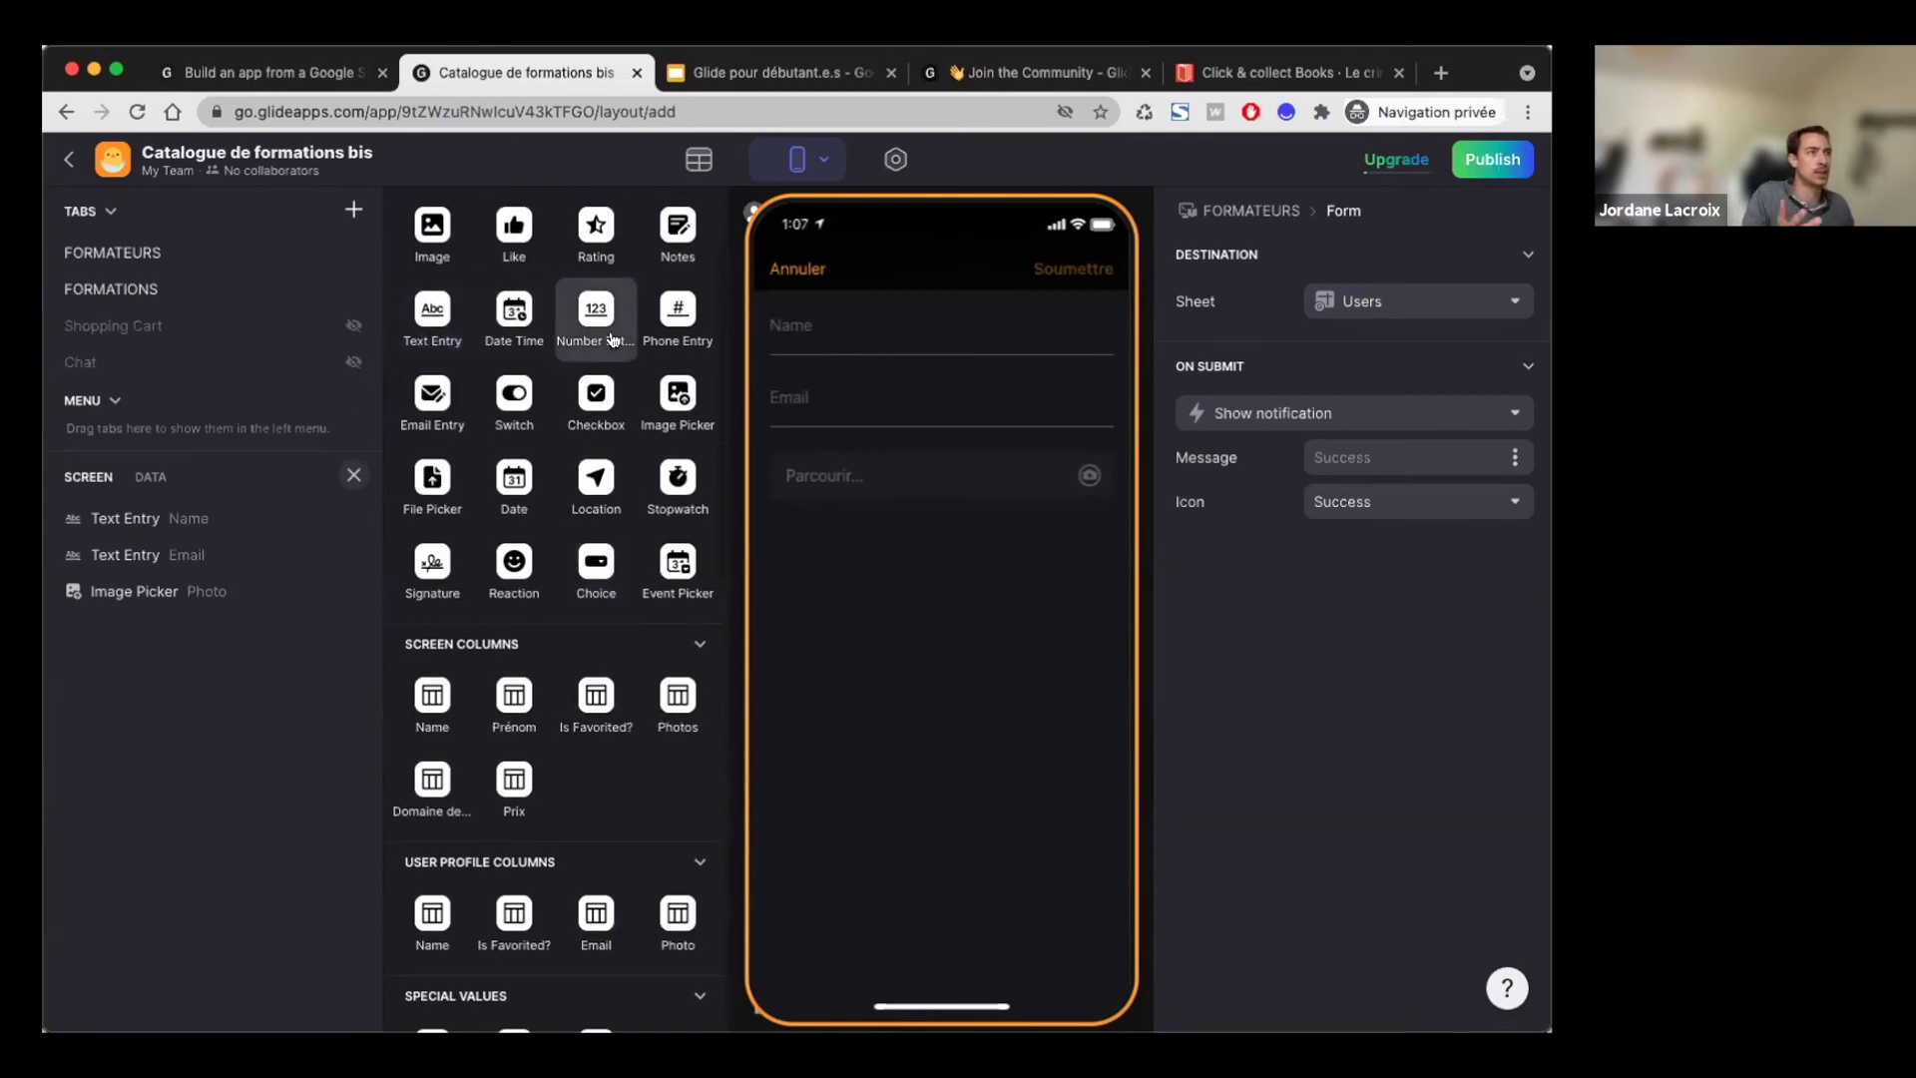
# Step: Try a Phone Entry component in the message form, and remove it along with the Email text entry
pyautogui.click(676, 313)
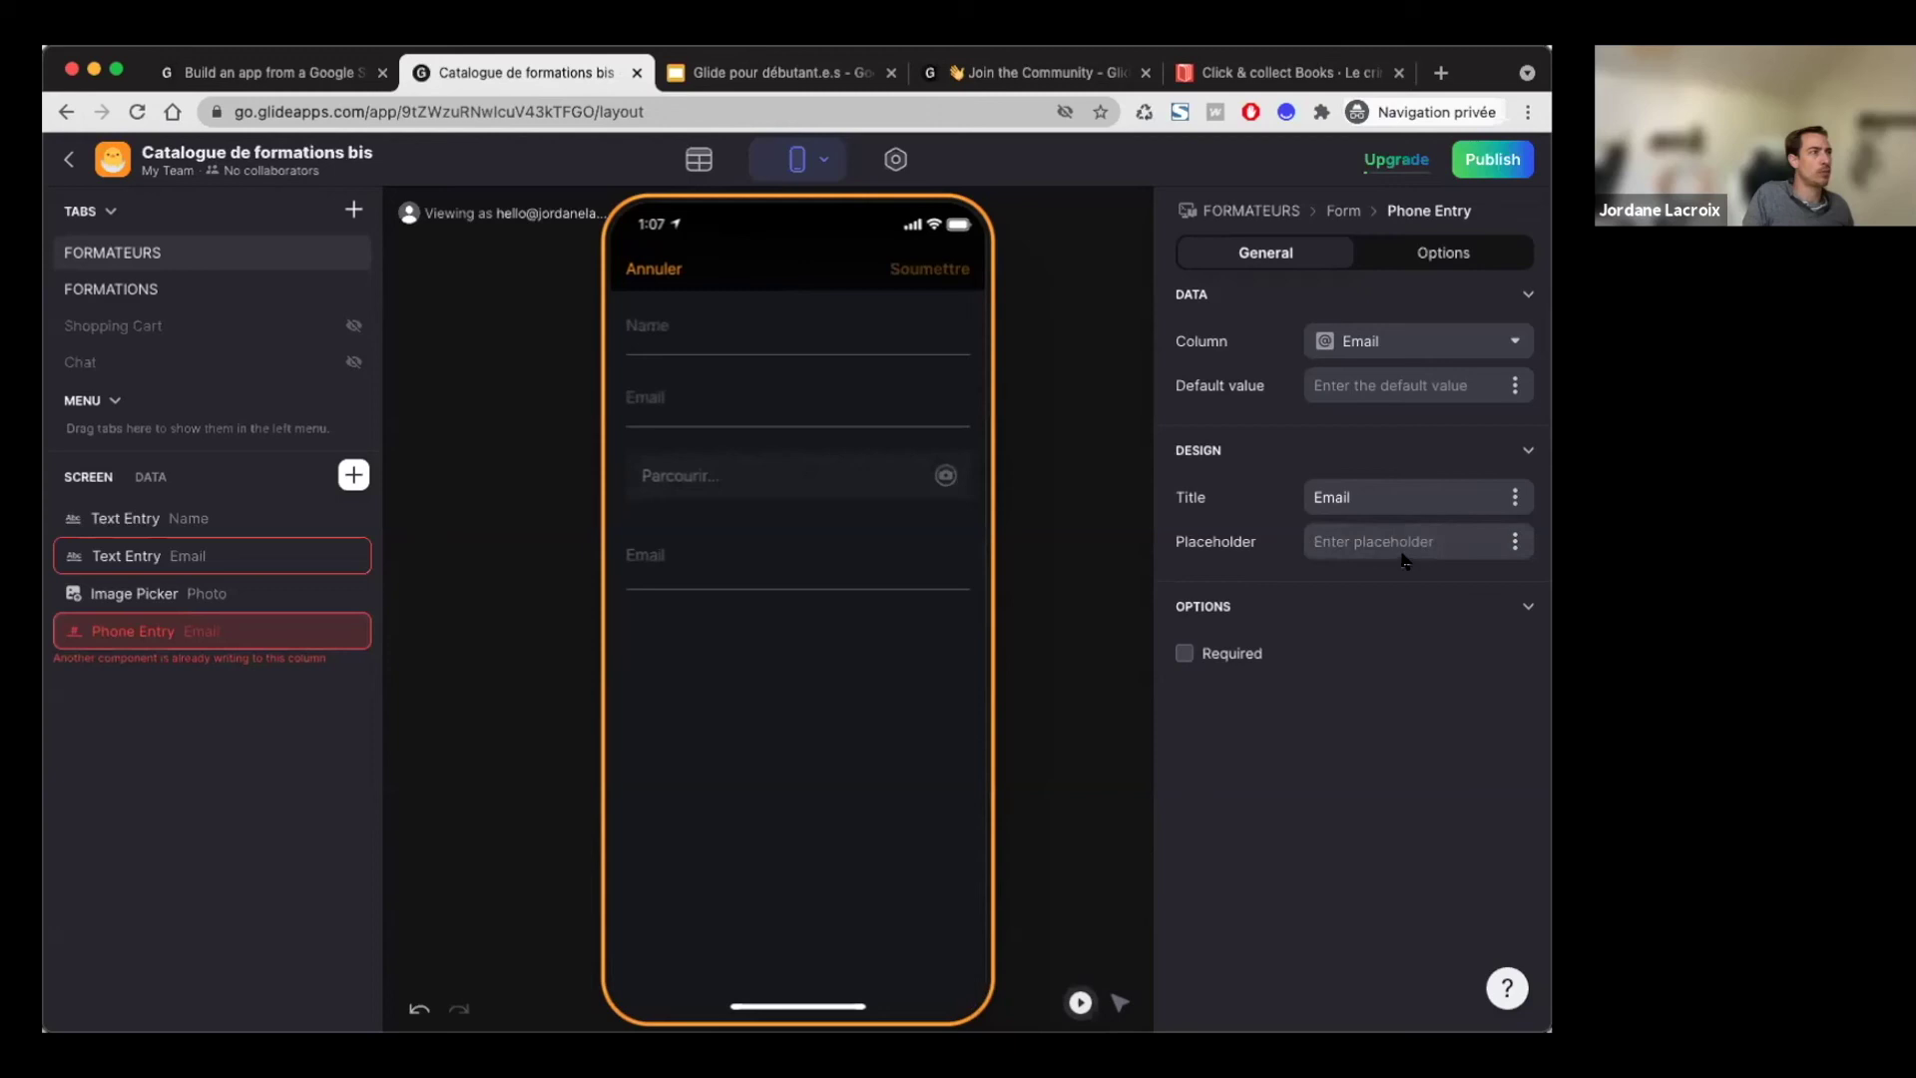
pyautogui.click(353, 475)
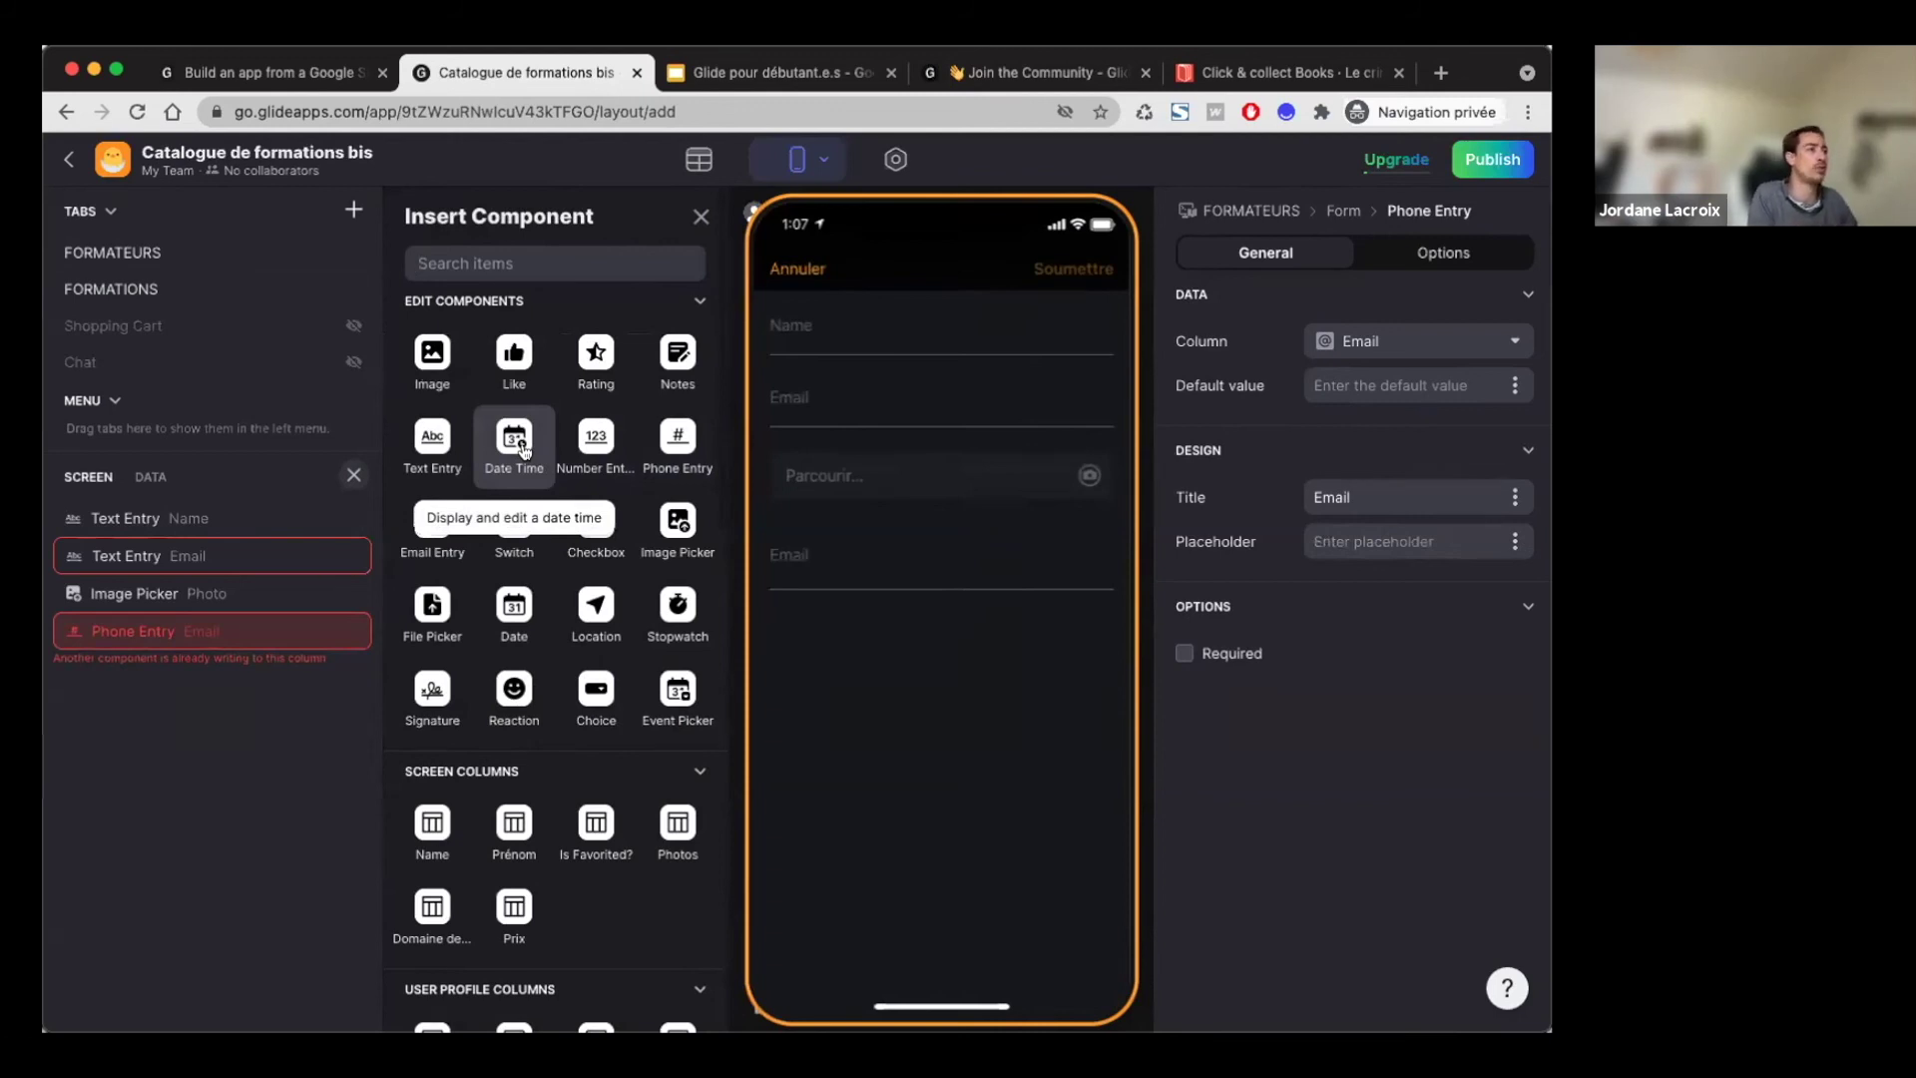
pyautogui.click(347, 629)
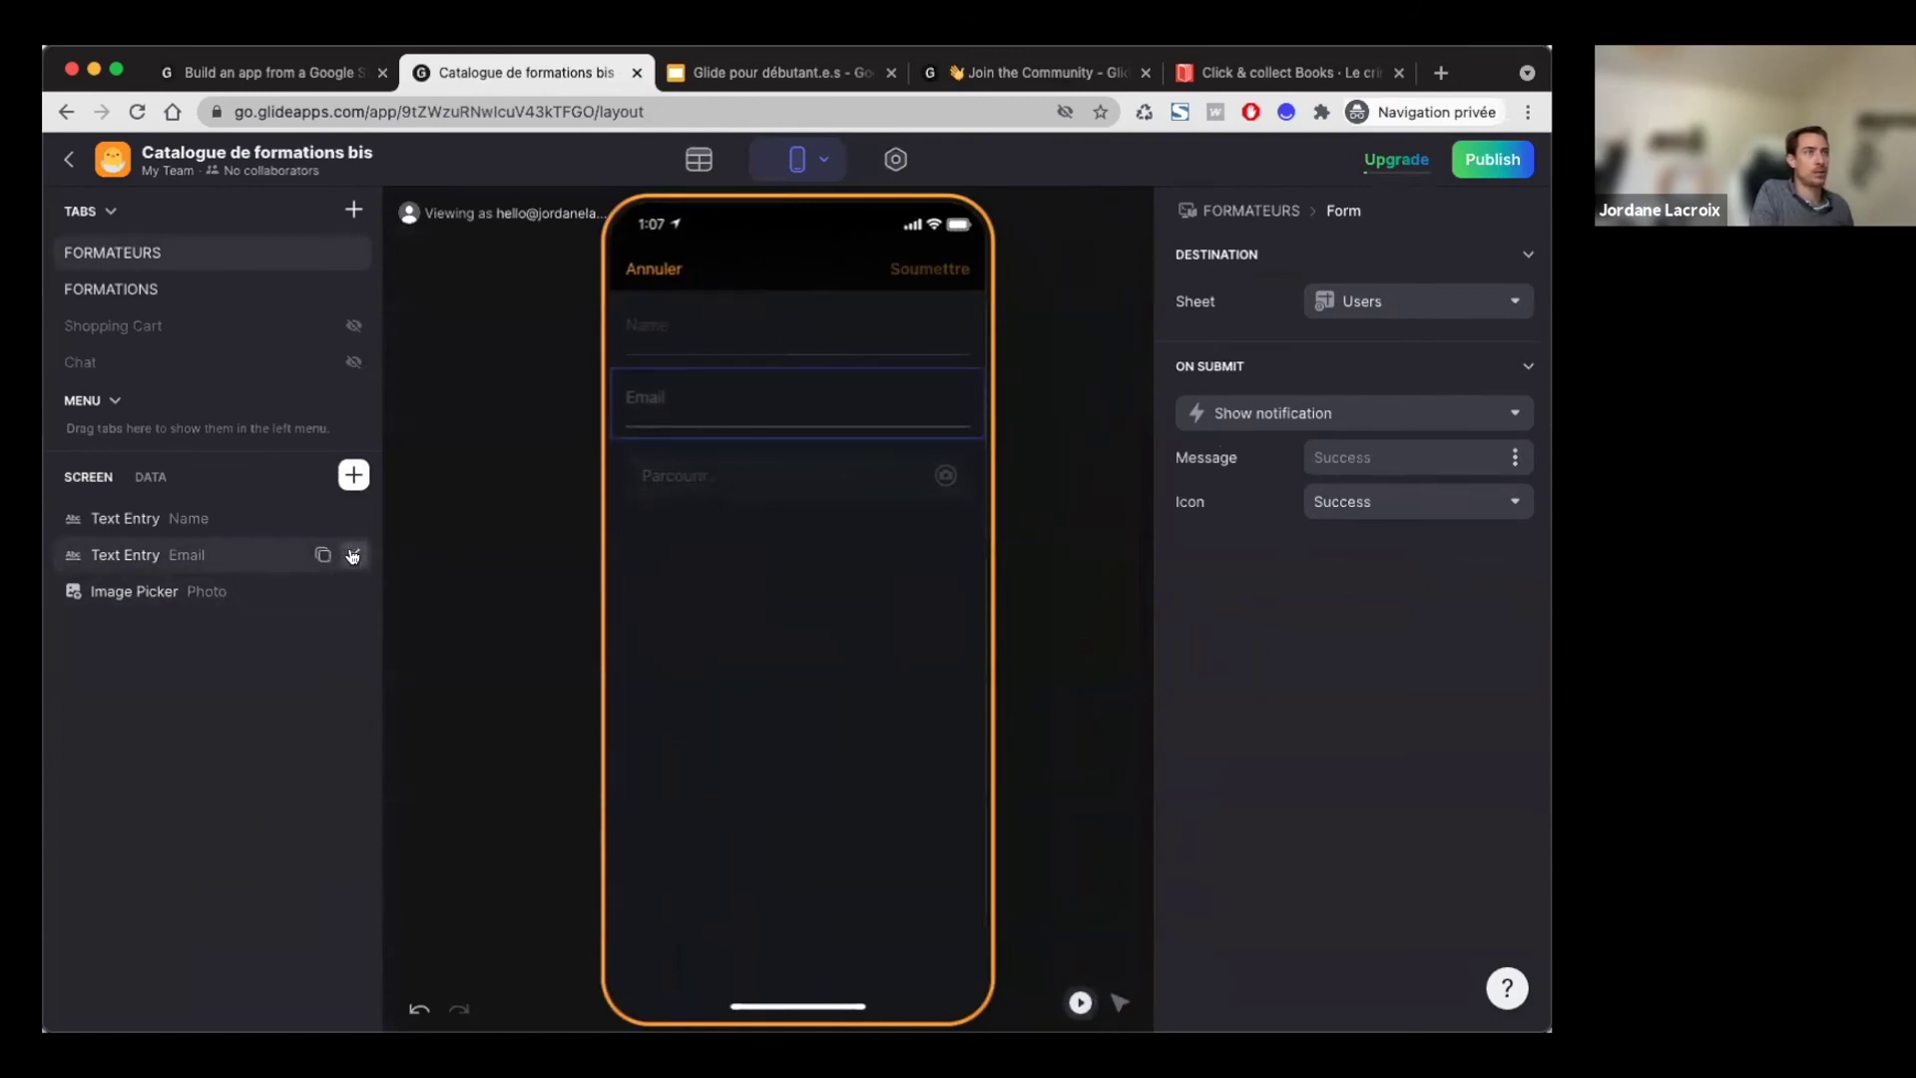
pyautogui.click(353, 554)
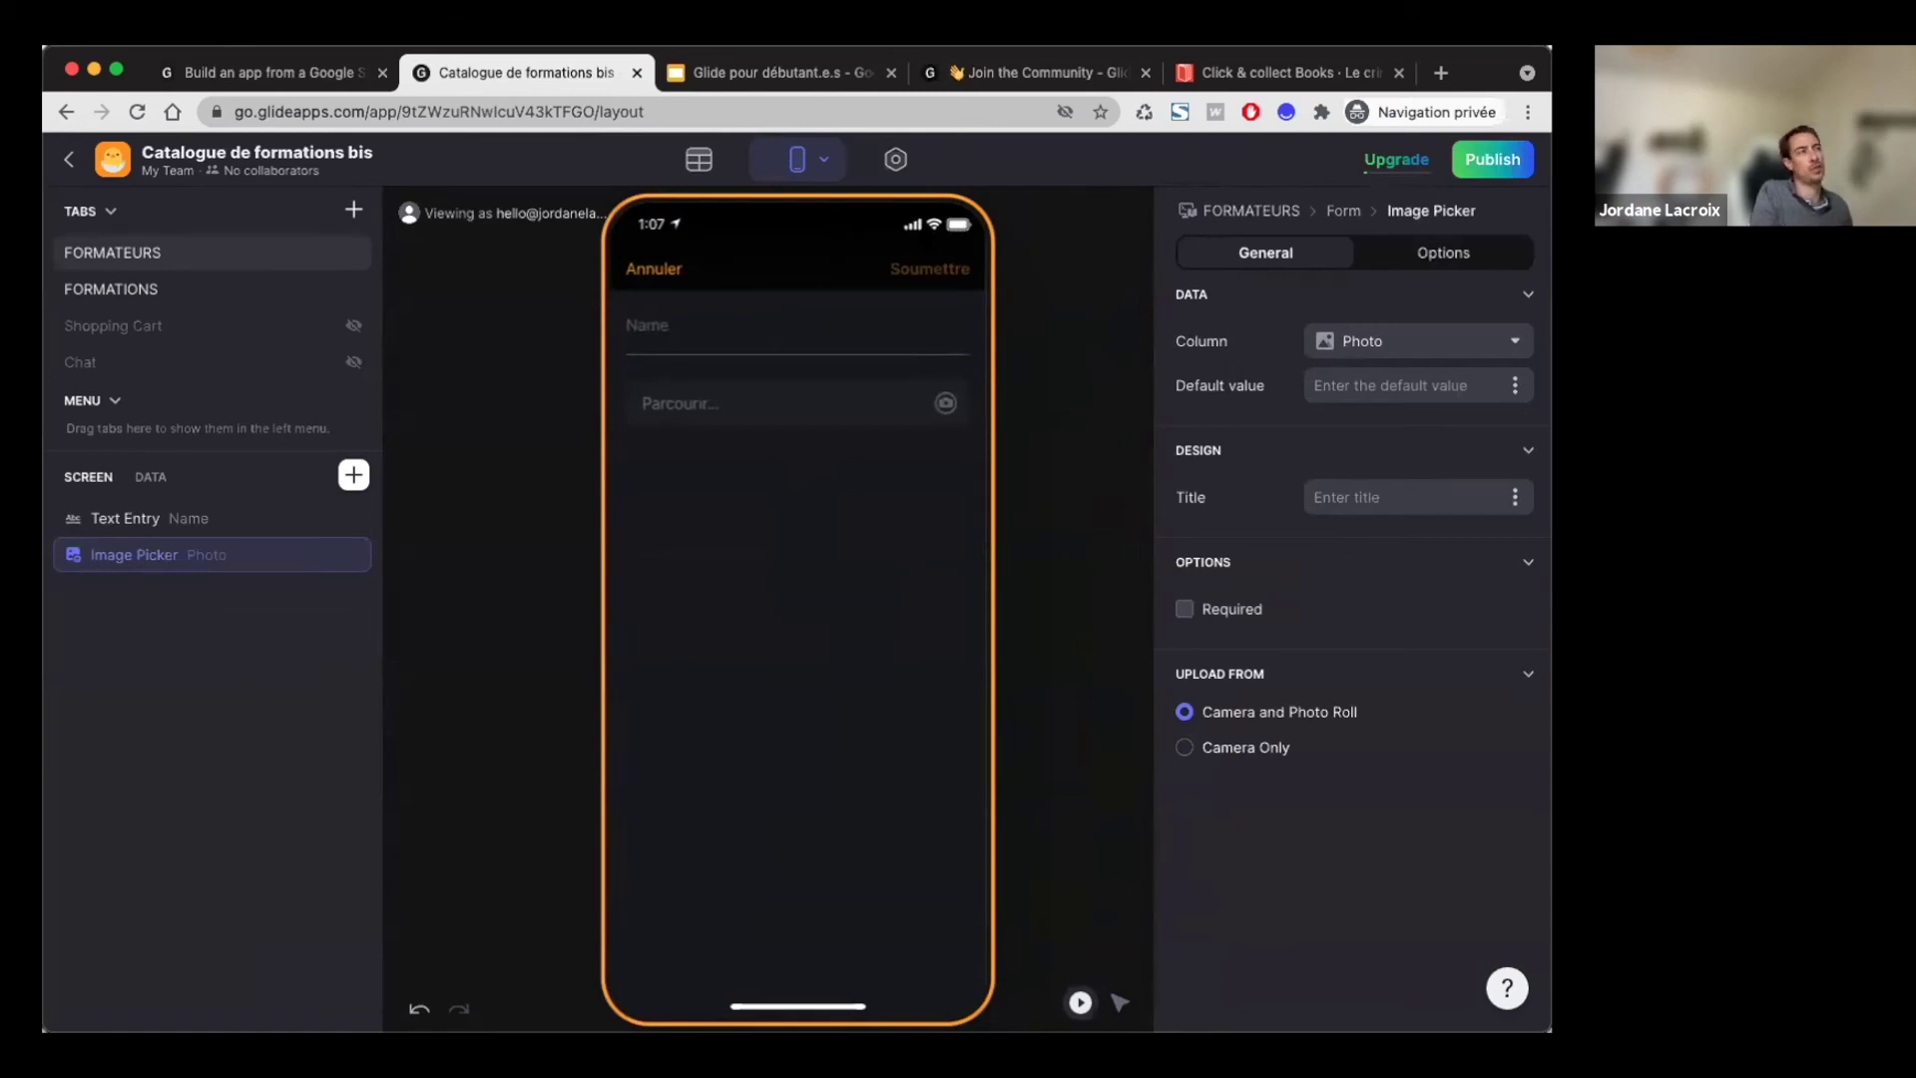
# Step: Publish the Catalogue de formations bis app, inspect its app link, and close the sharing details
pyautogui.click(1500, 166)
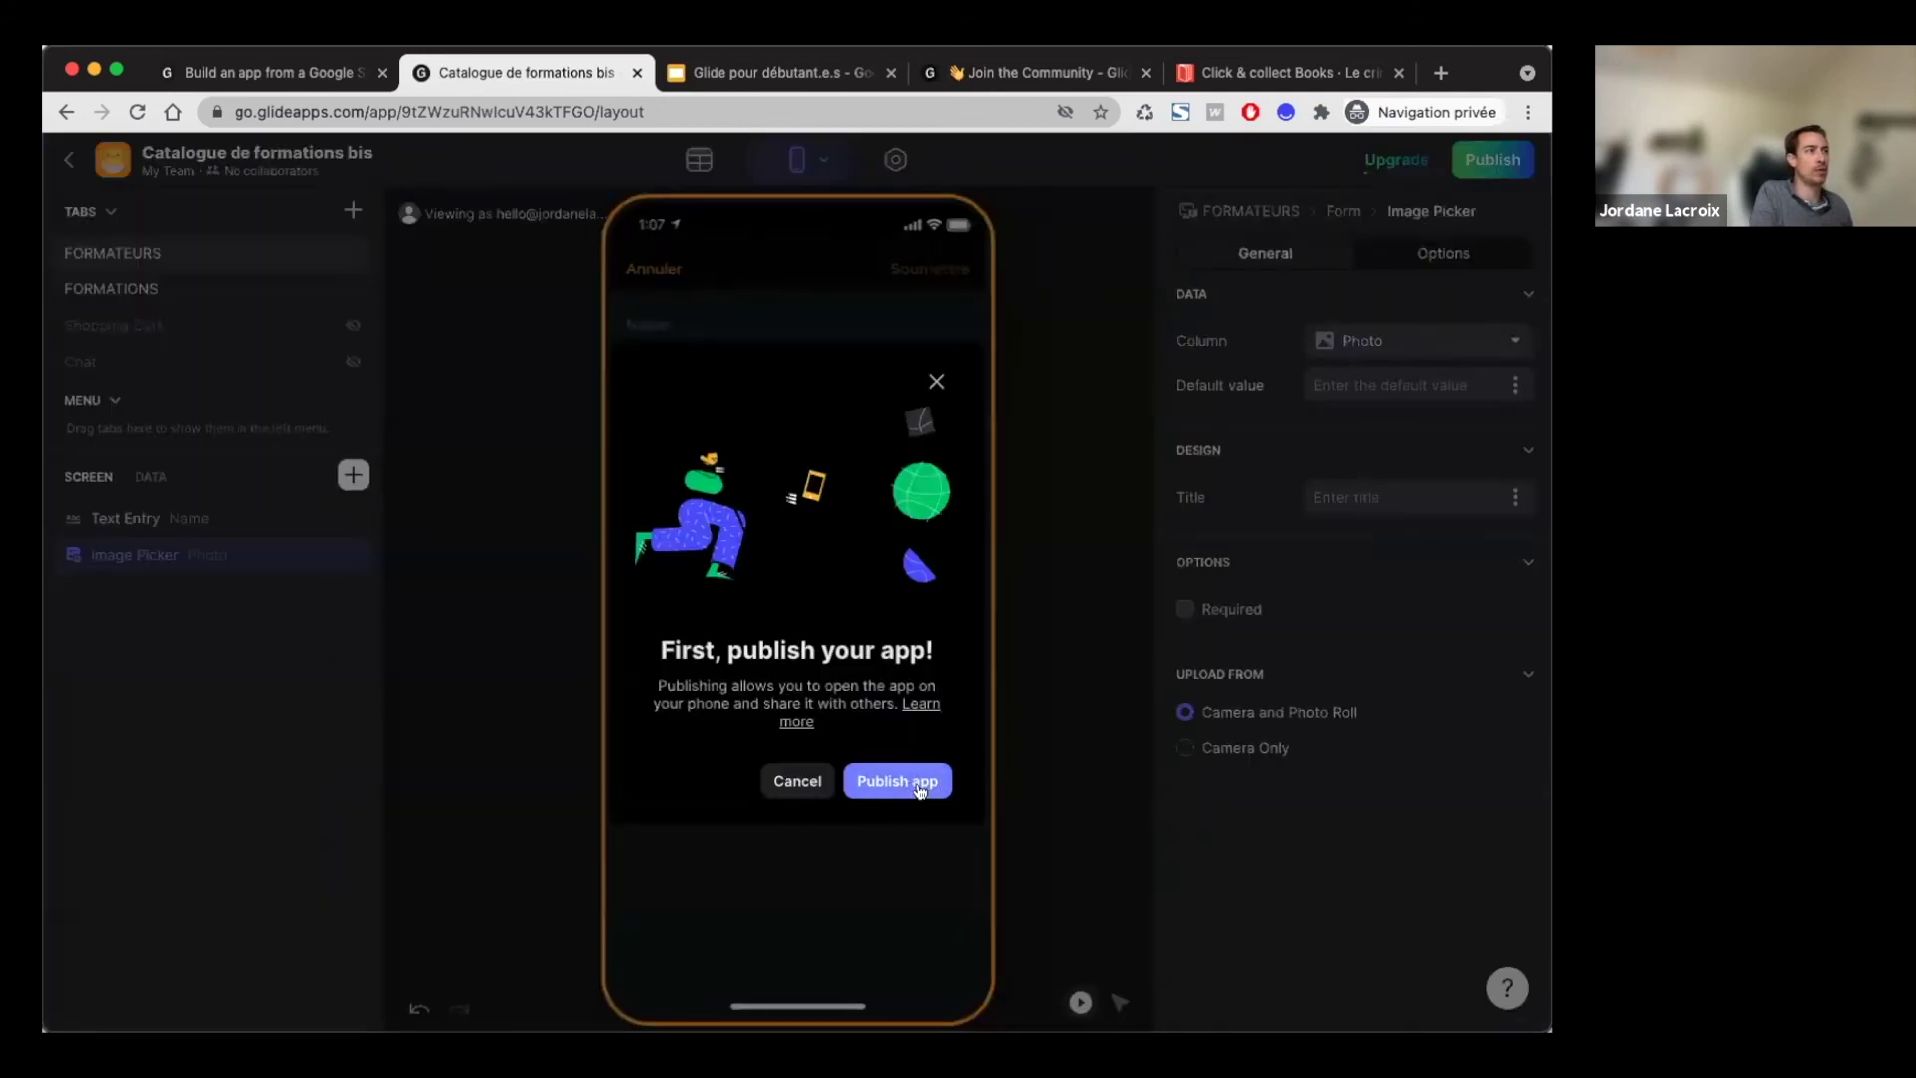
pyautogui.click(920, 785)
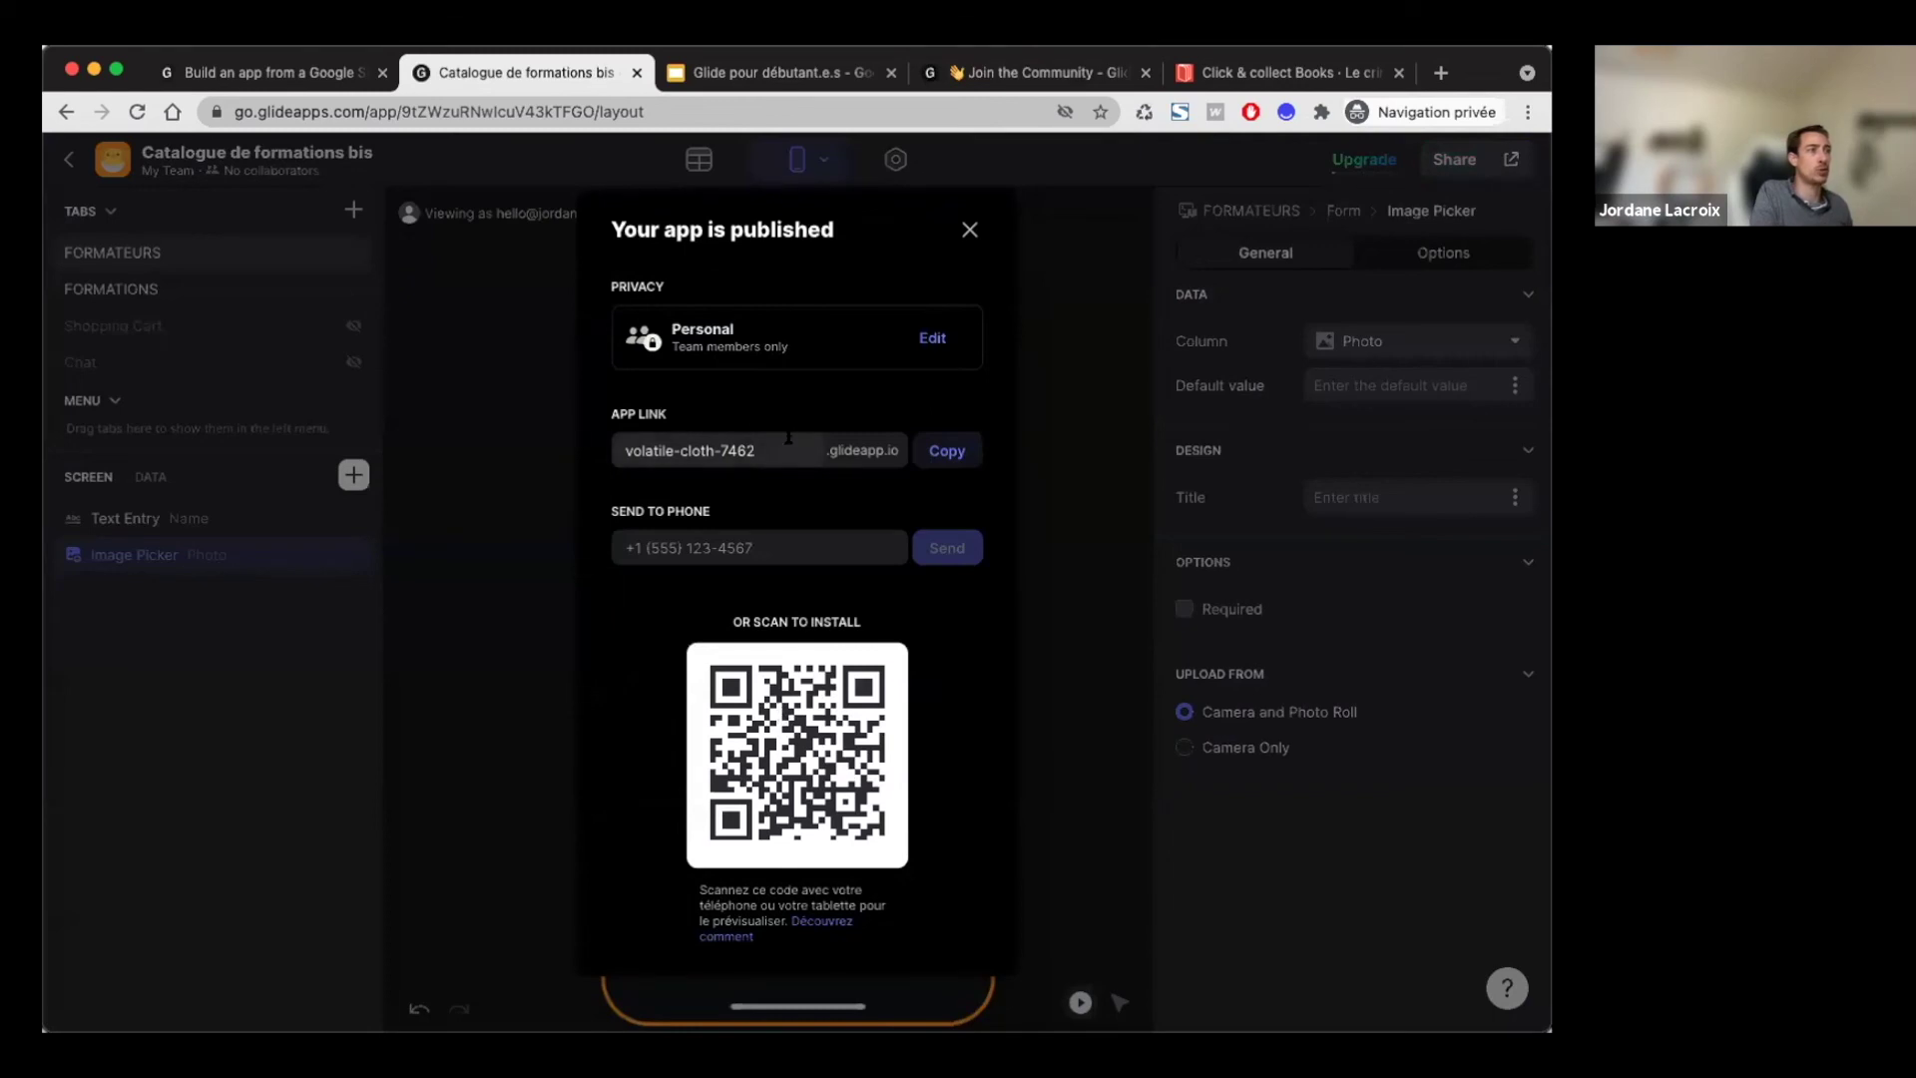
pyautogui.moveTo(788, 437); pyautogui.dragTo(646, 448)
pyautogui.click(639, 449)
pyautogui.click(966, 231)
# Step: Leave the message form preview and check the data in the INTERVENANTS table
pyautogui.click(635, 271)
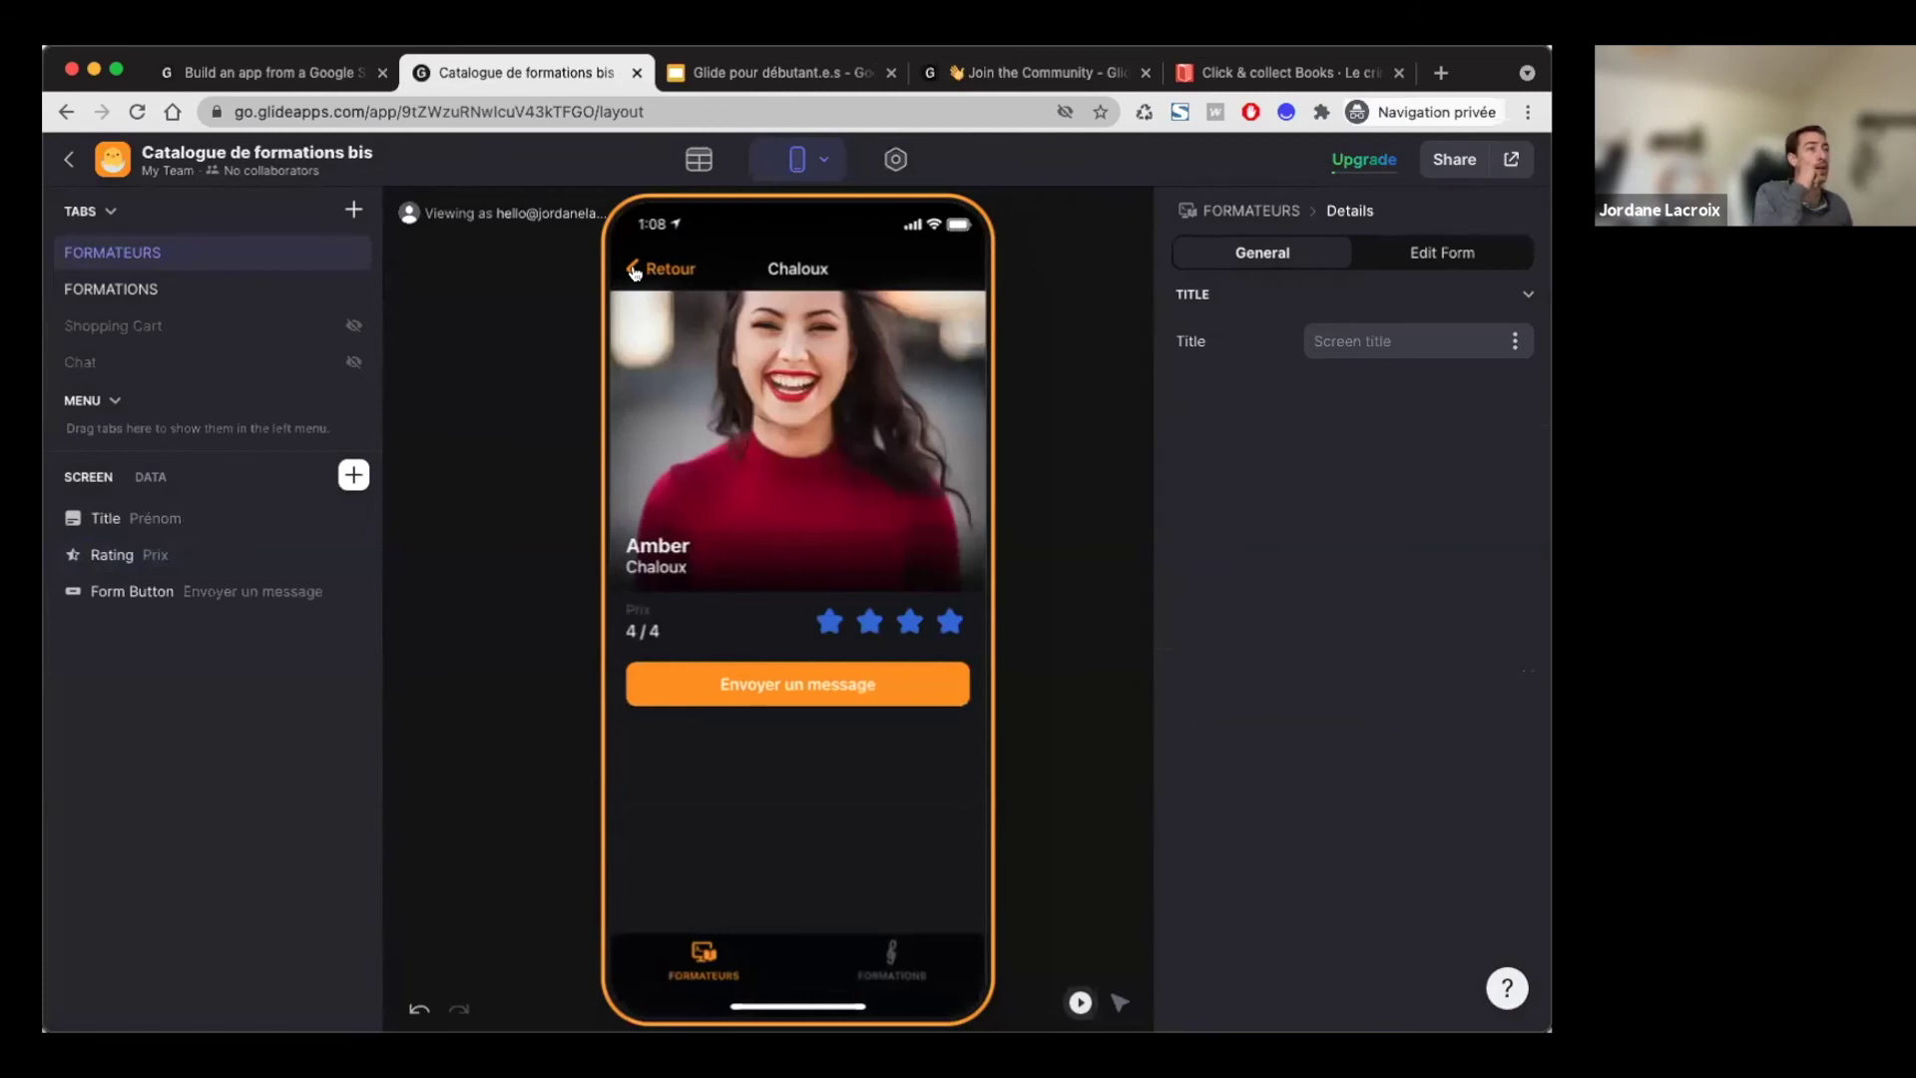
pyautogui.click(698, 161)
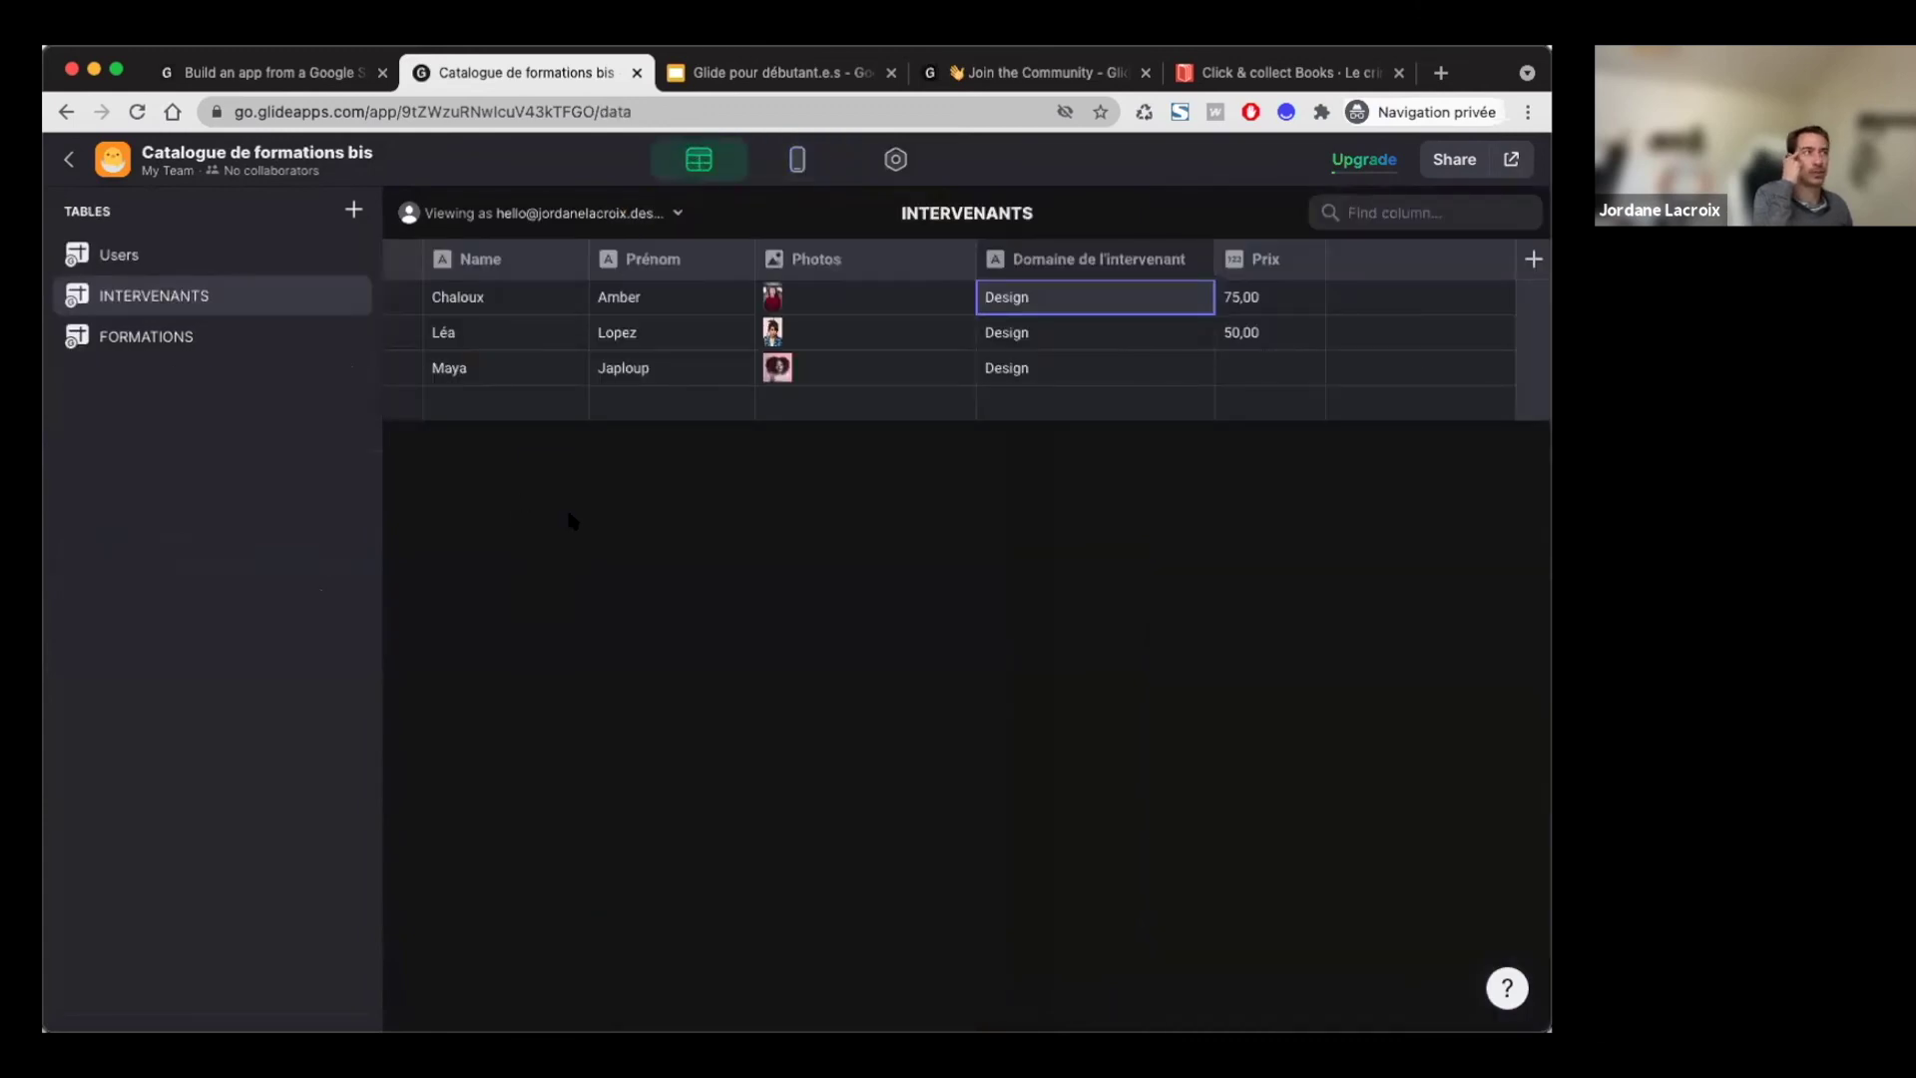
pyautogui.click(777, 172)
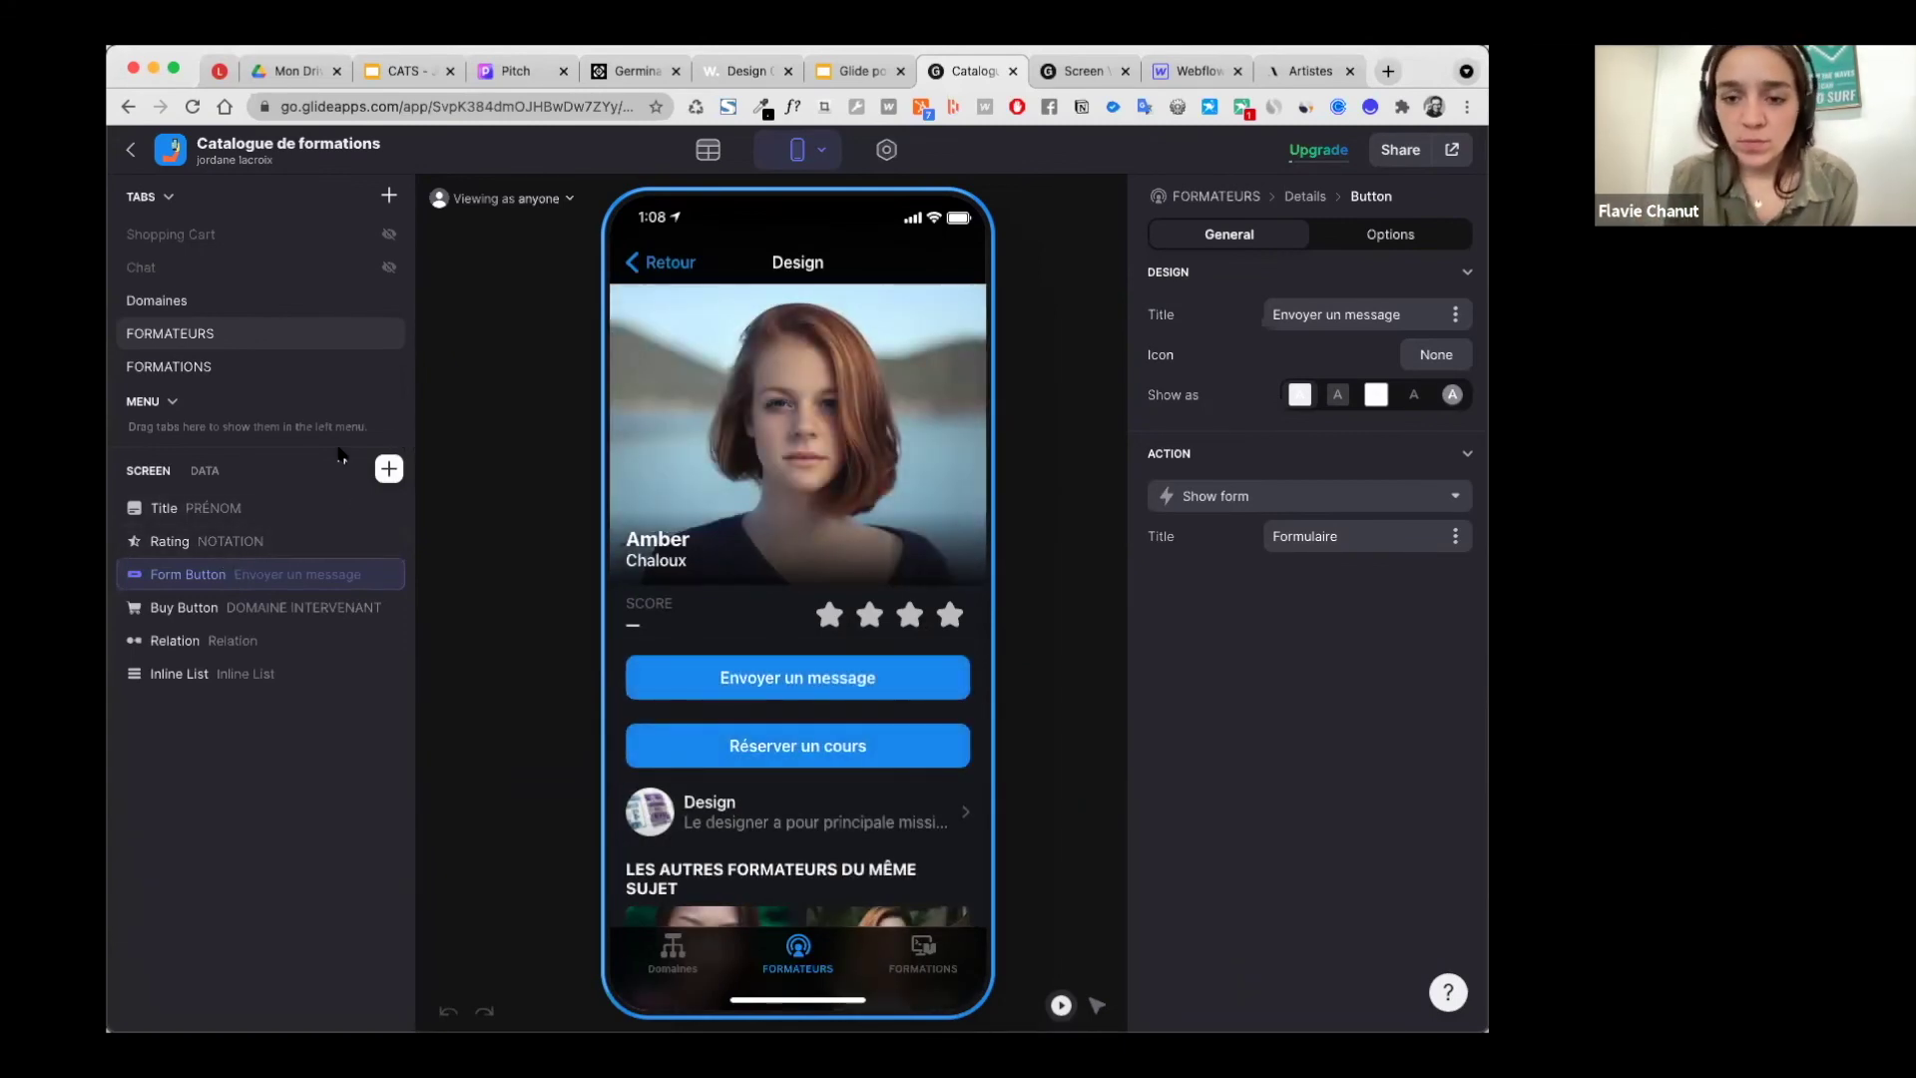
# Step: In the Catalogue de formations app, examine the settings of the Réserver un cours buy button and glance at the Intervenants table
pyautogui.click(219, 621)
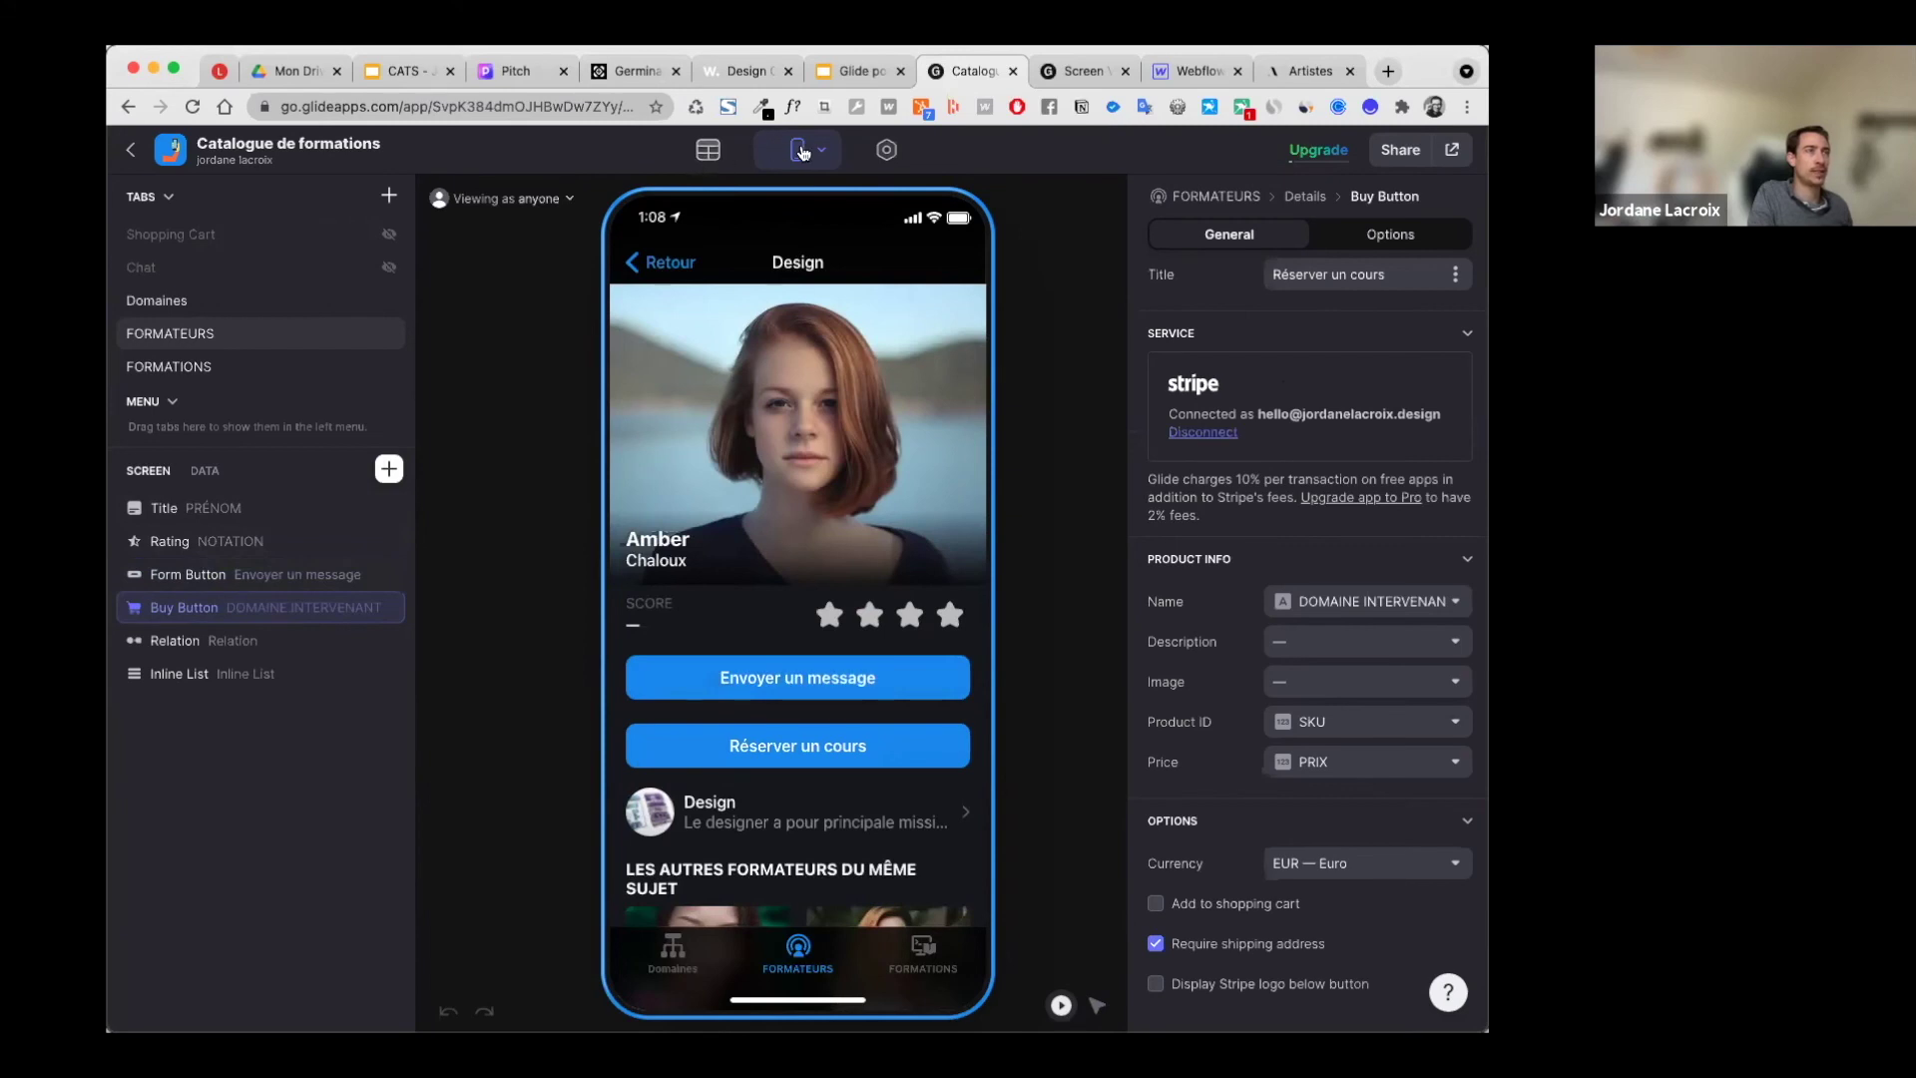
pyautogui.click(706, 156)
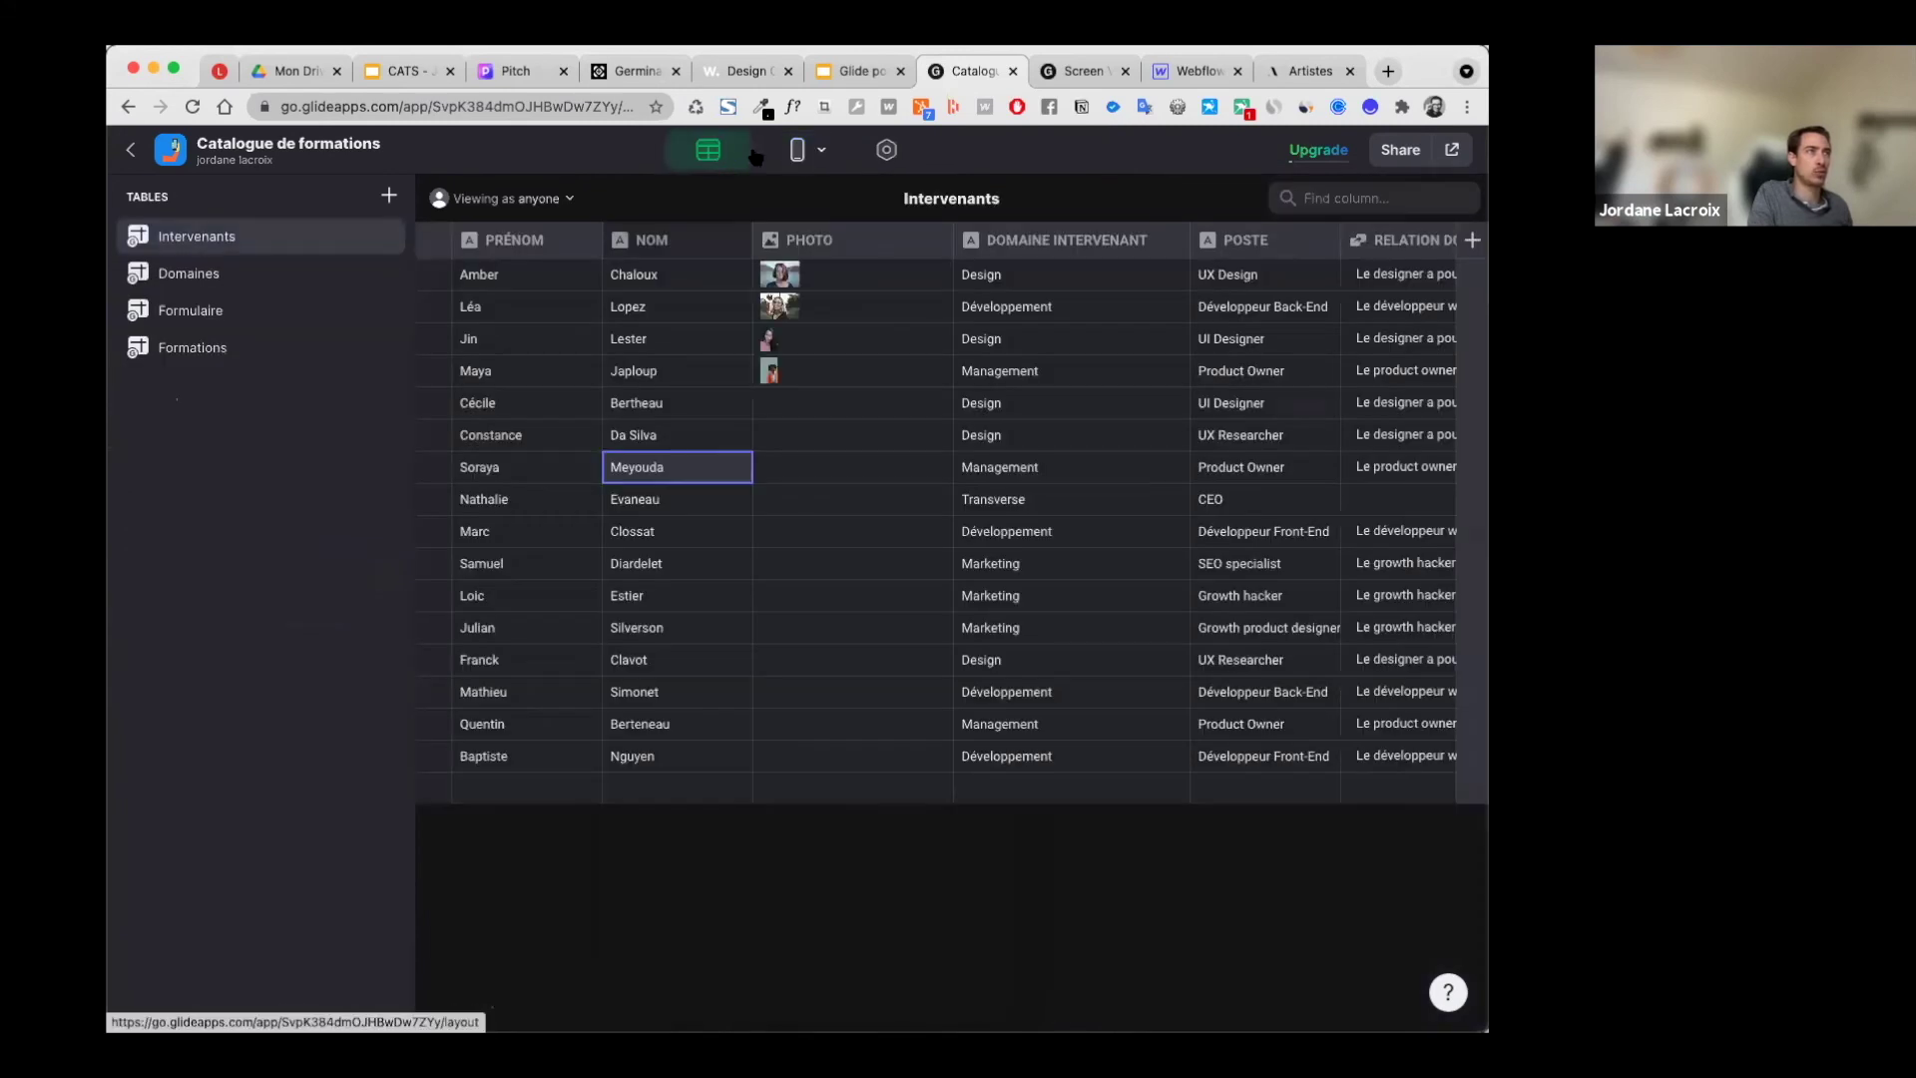
pyautogui.click(791, 159)
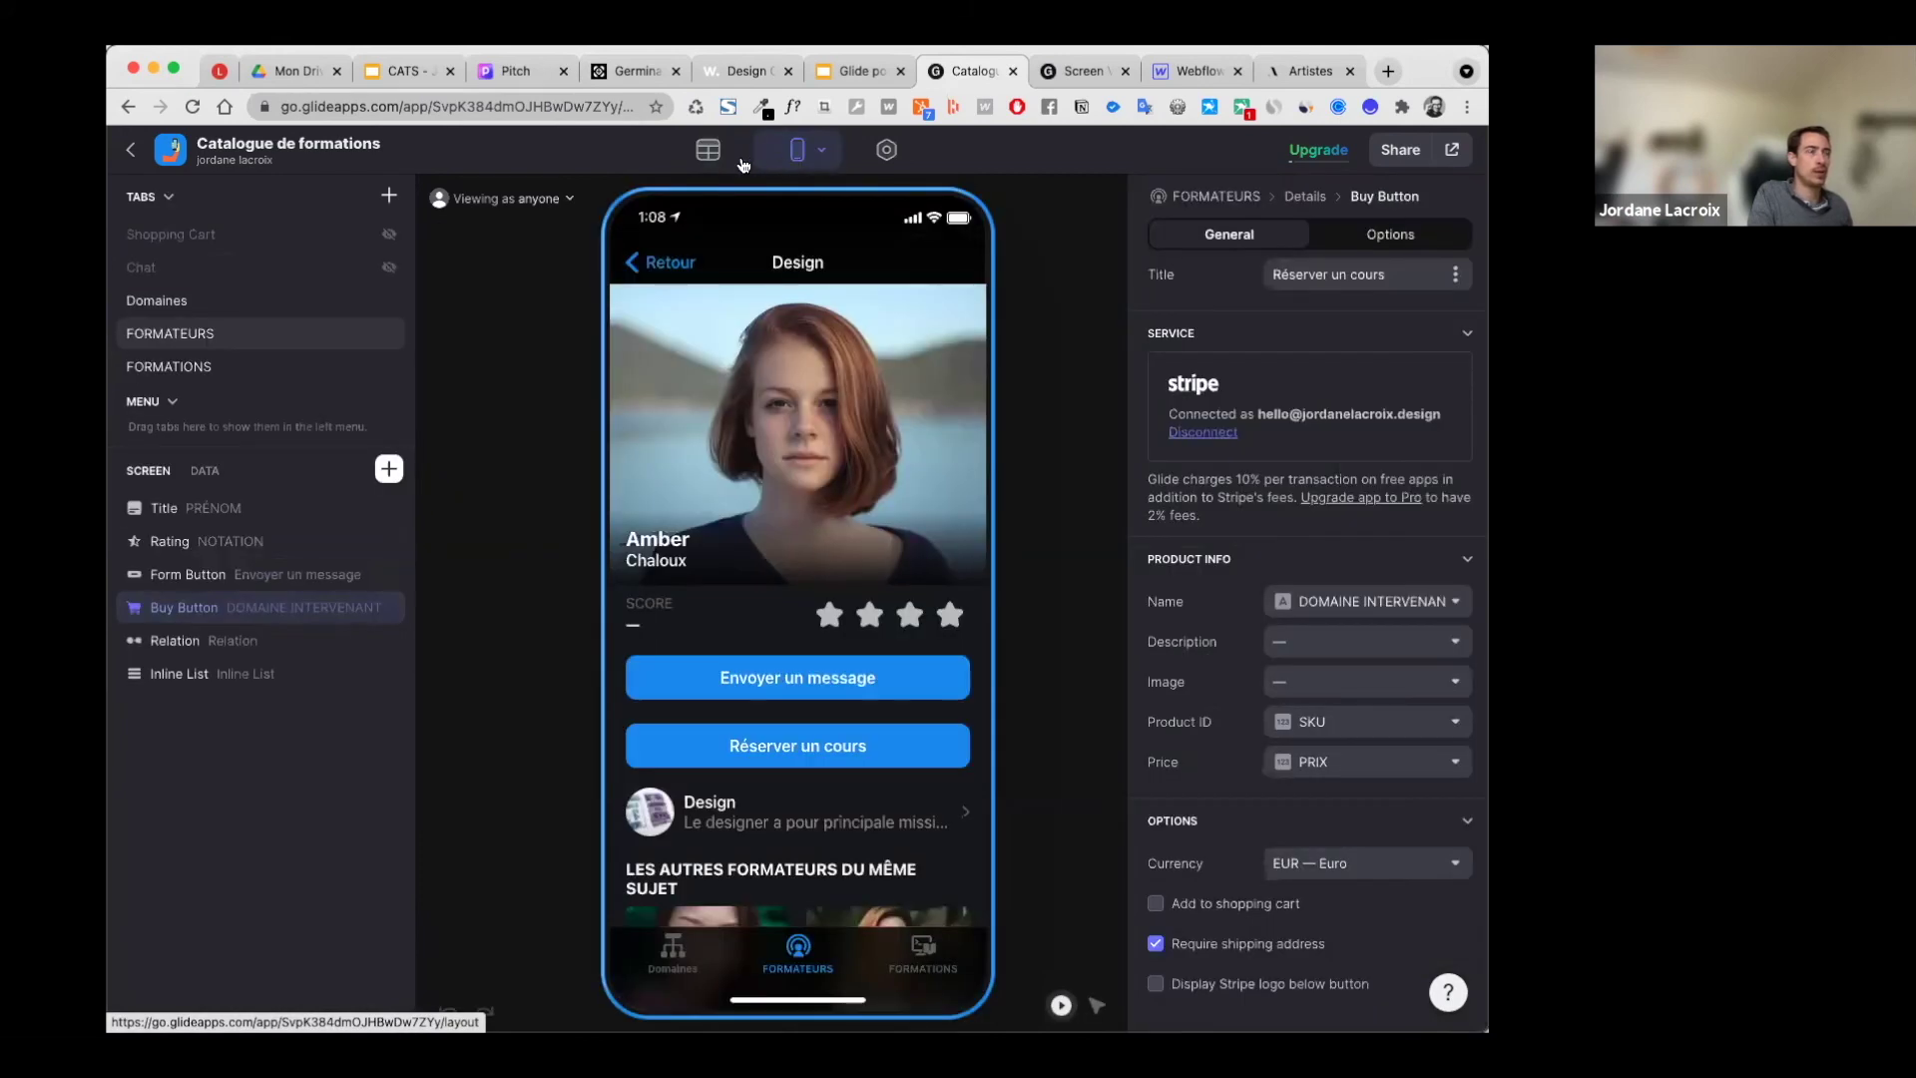
# Step: Examine how the RELATION DOMAINES (description) column of the Intervenants table is configured, and leave it without changes
pyautogui.click(706, 161)
pyautogui.moveTo(1036, 800); pyautogui.dragTo(1295, 805)
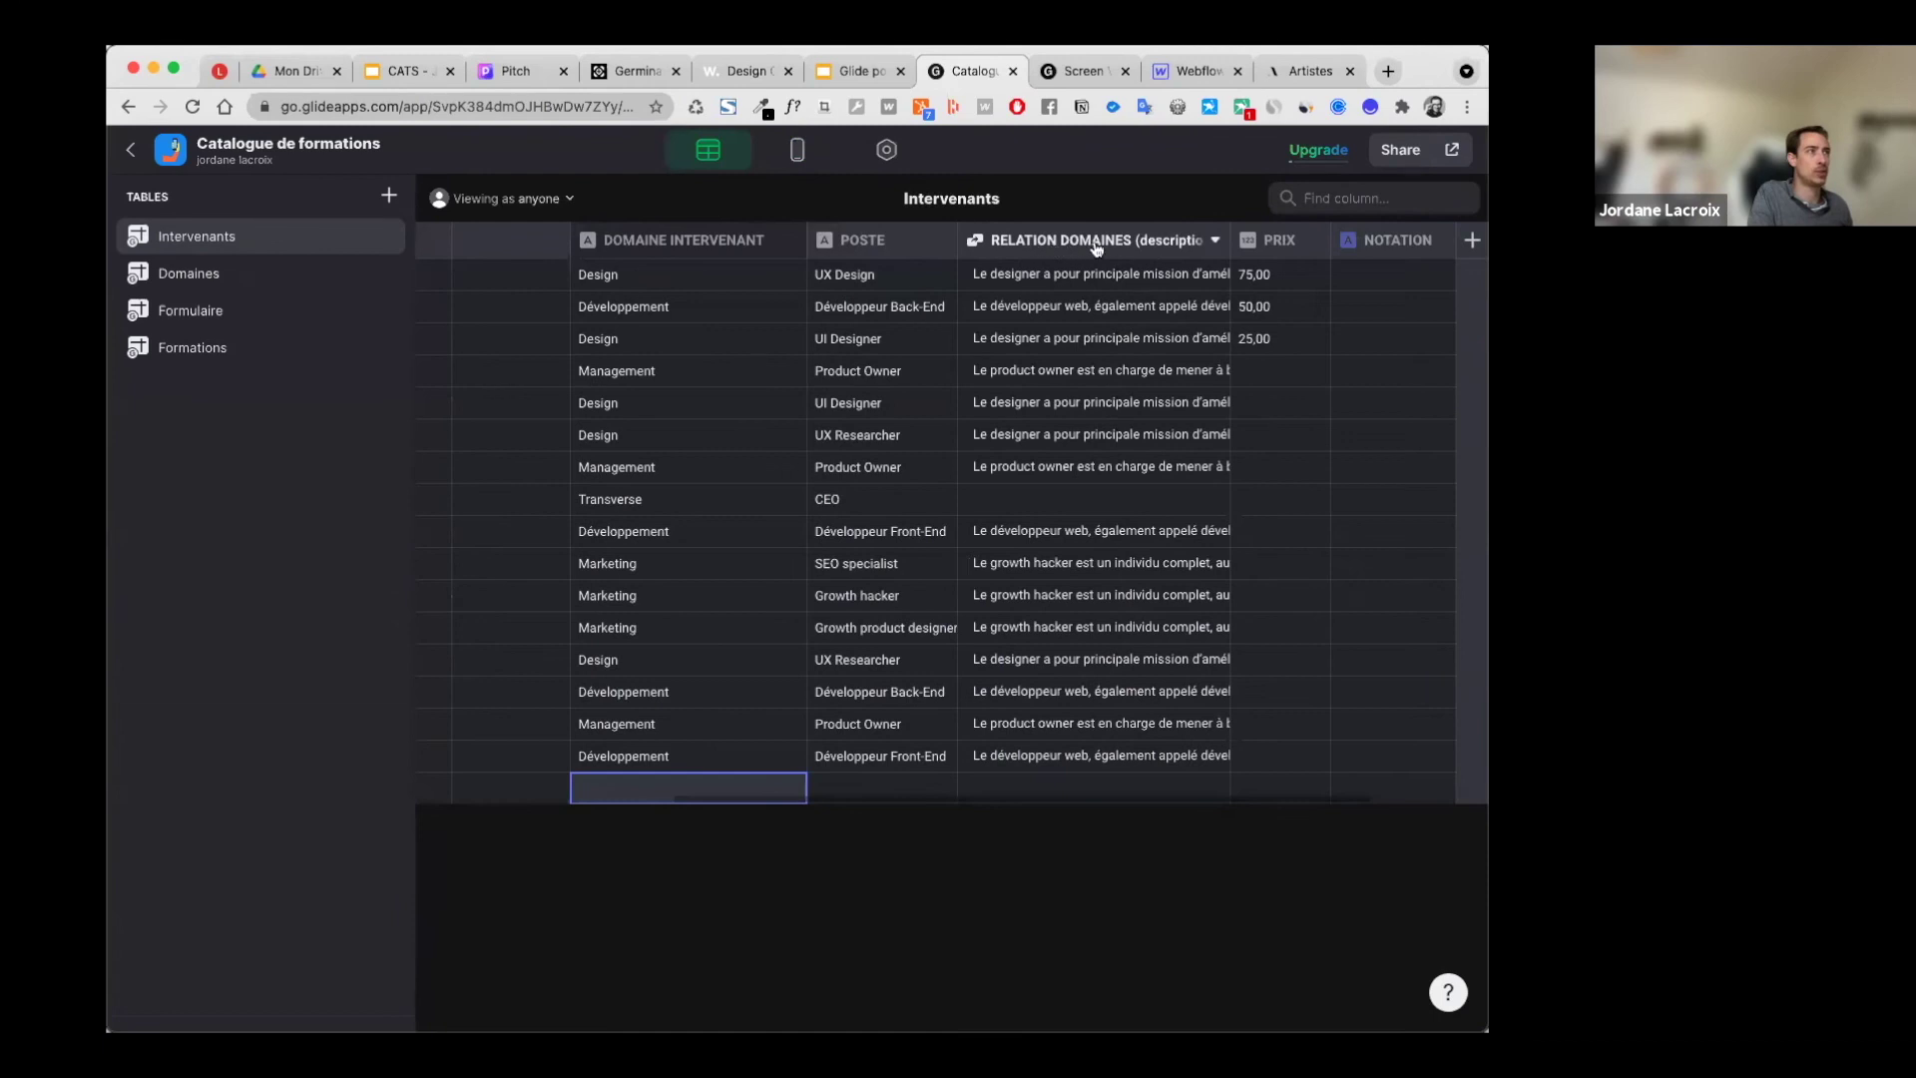
pyautogui.click(1083, 799)
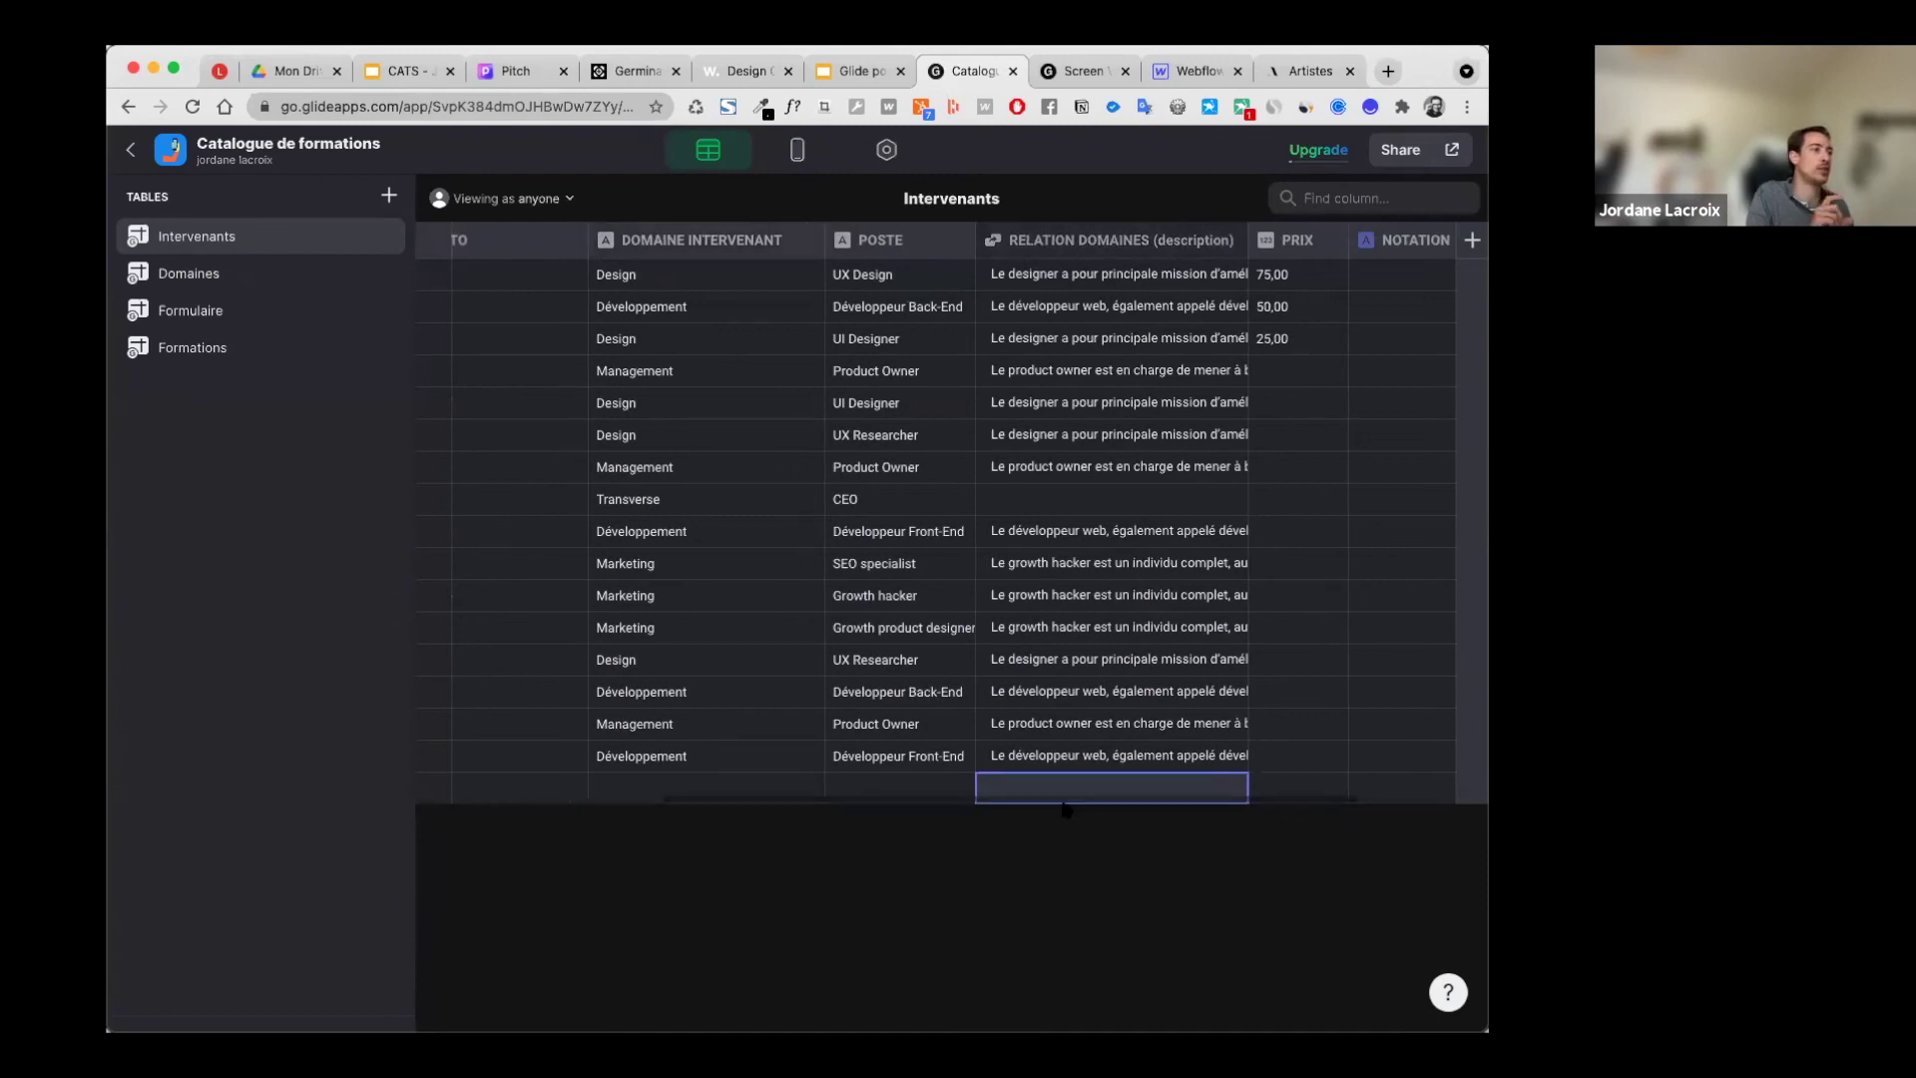
pyautogui.click(1218, 241)
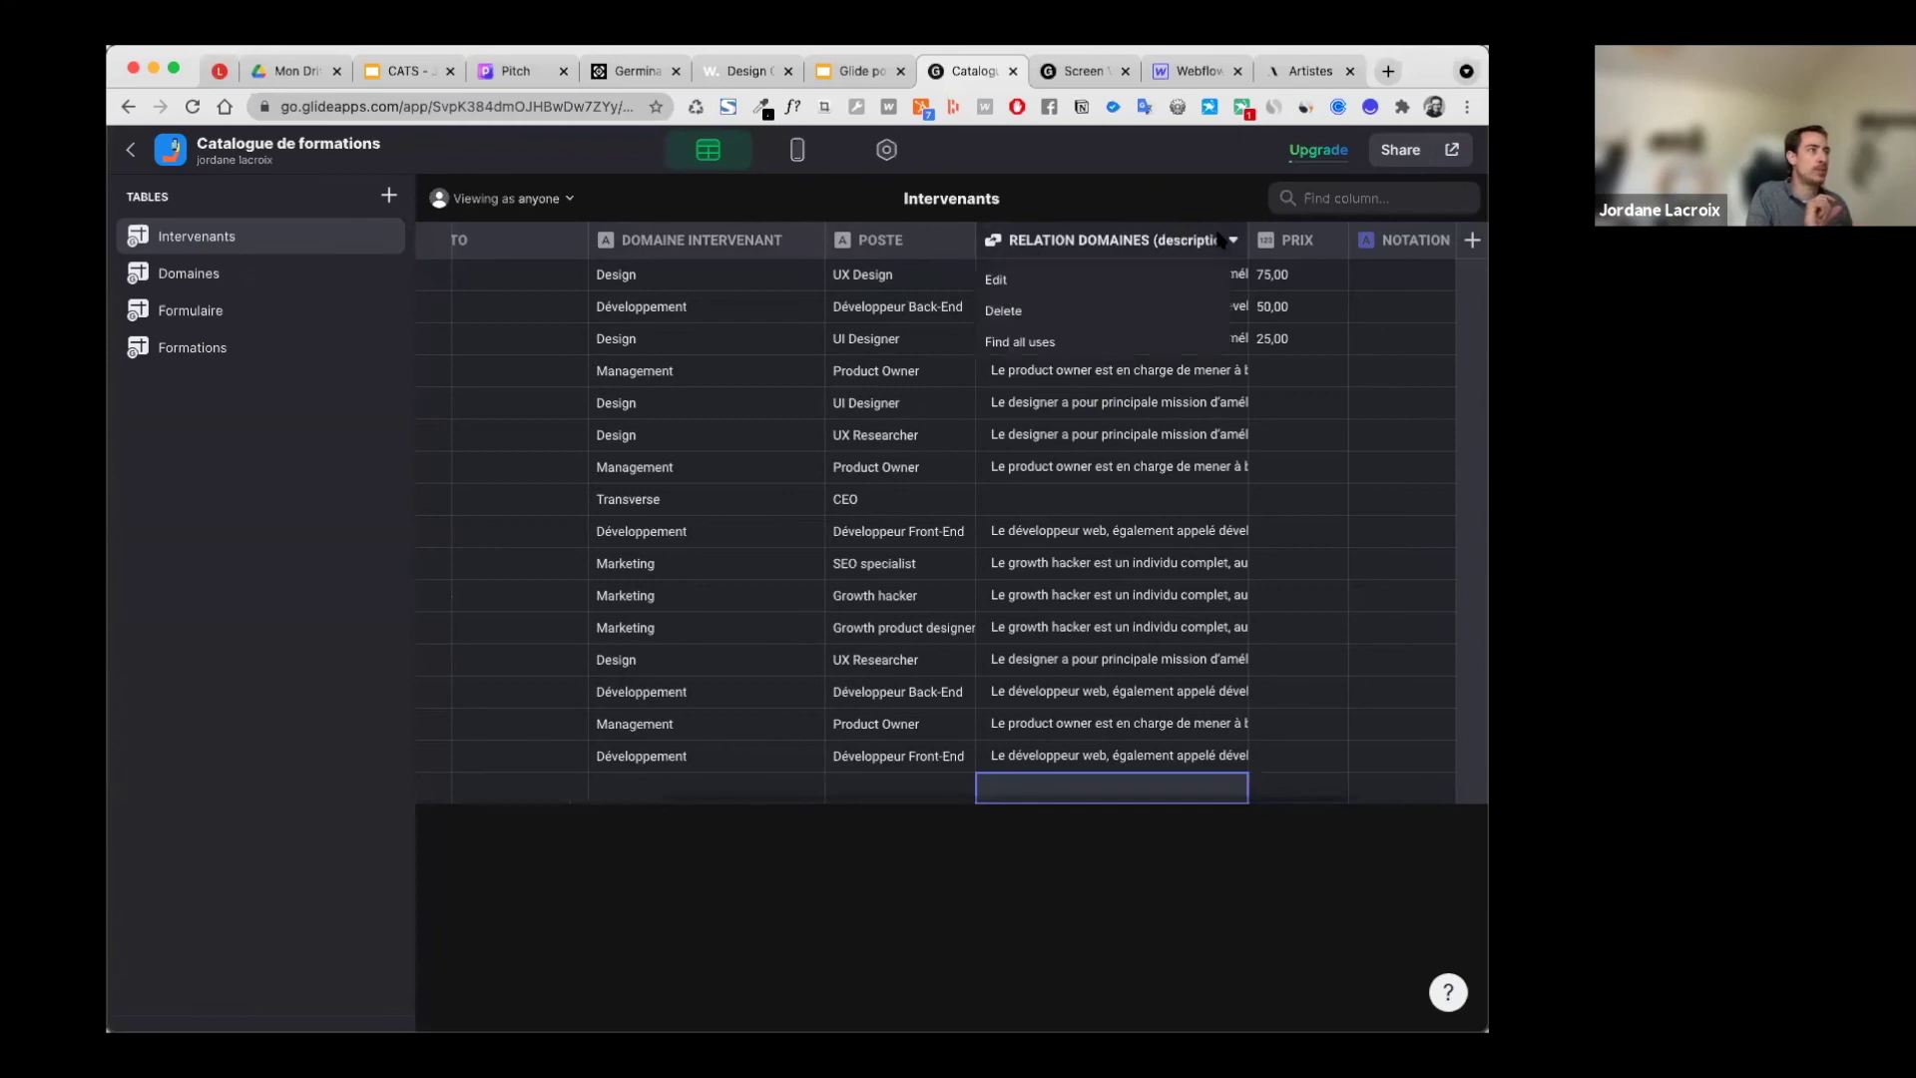
pyautogui.click(1105, 289)
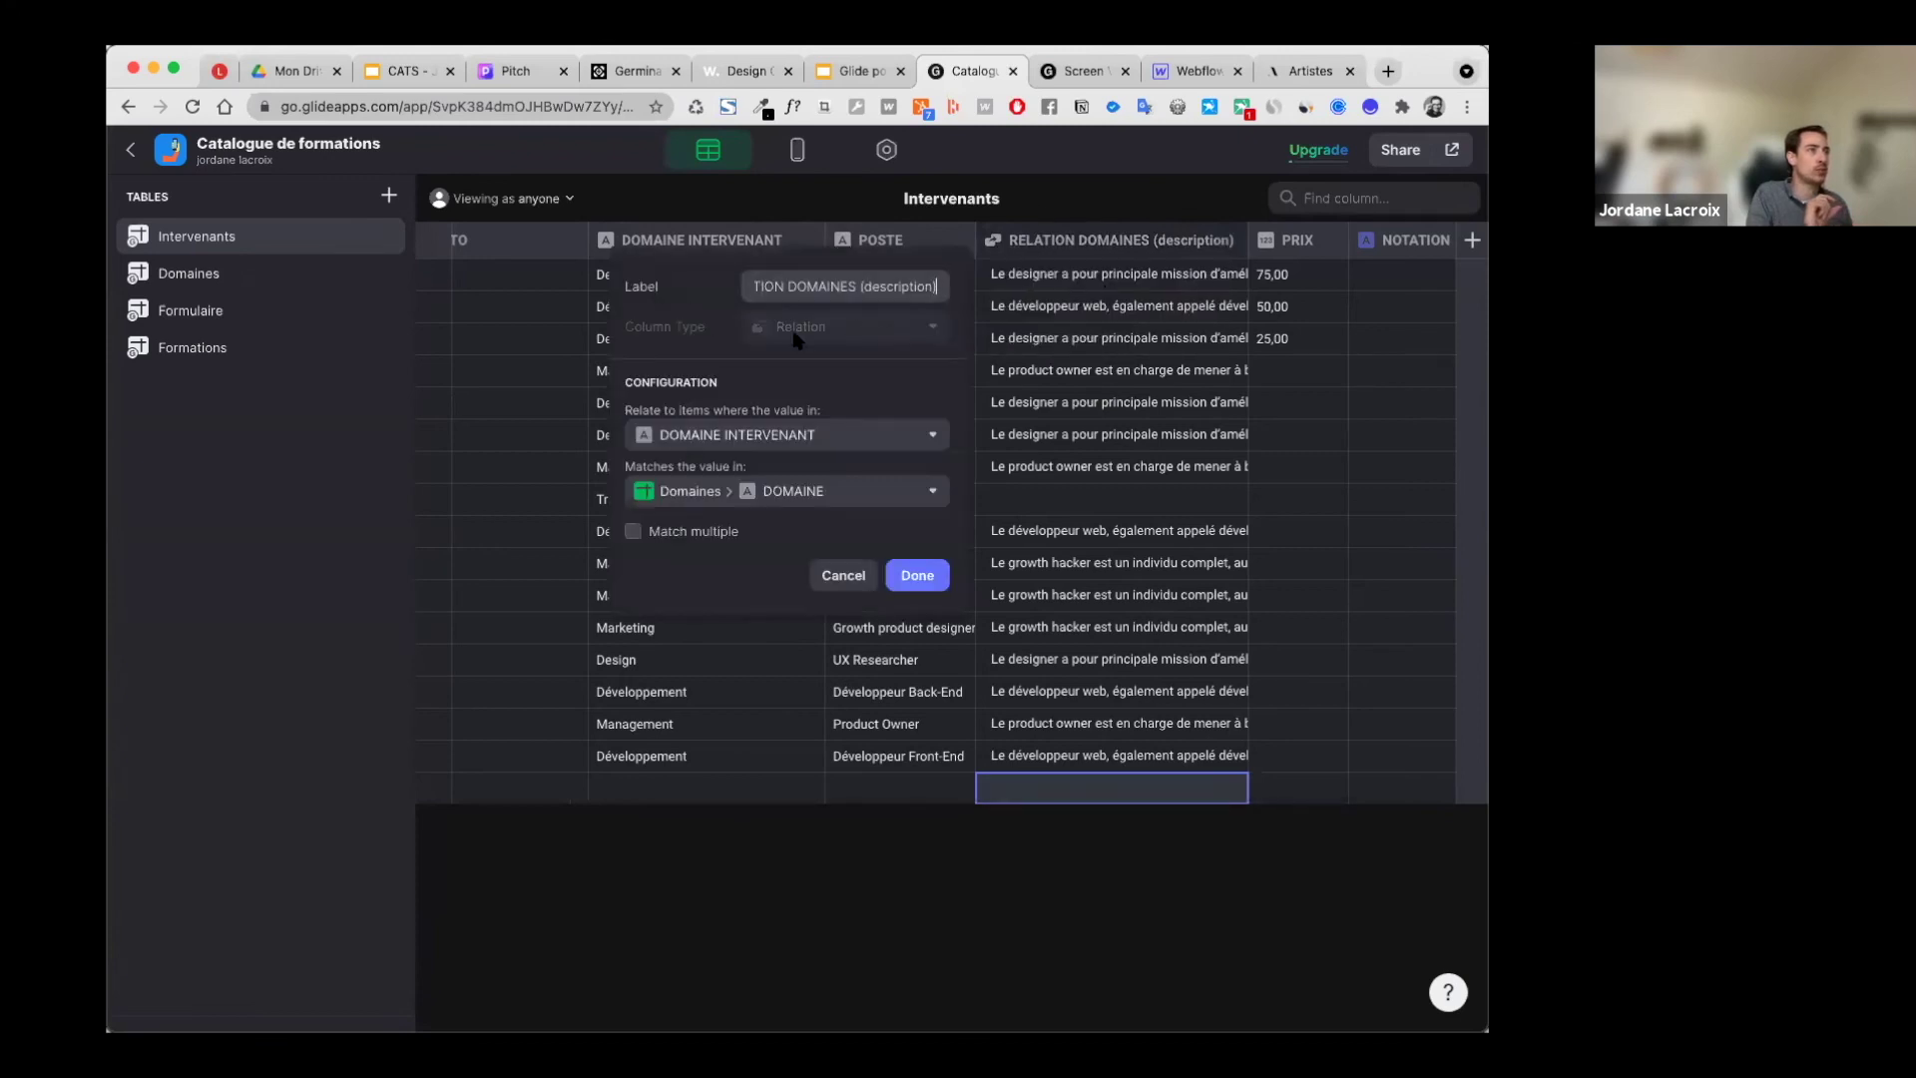
pyautogui.click(844, 584)
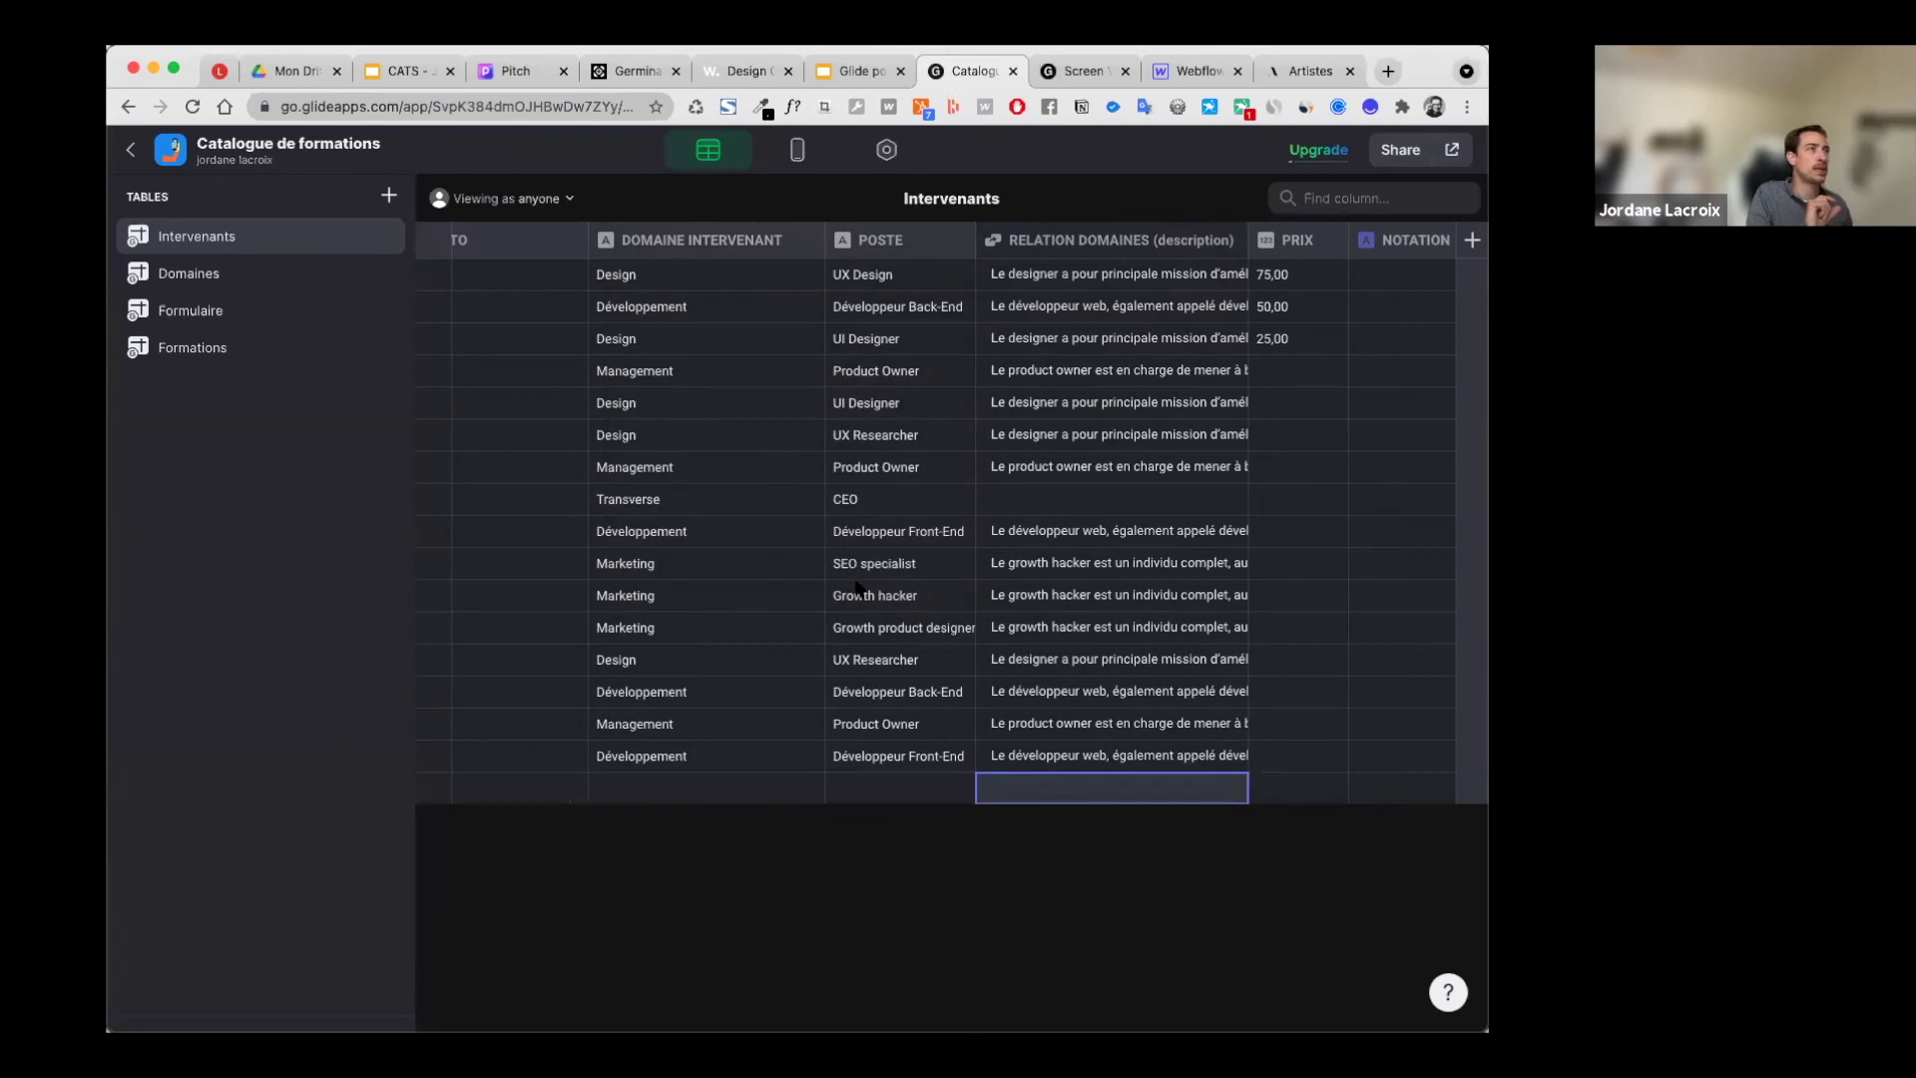
pyautogui.moveTo(947, 800); pyautogui.dragTo(872, 799)
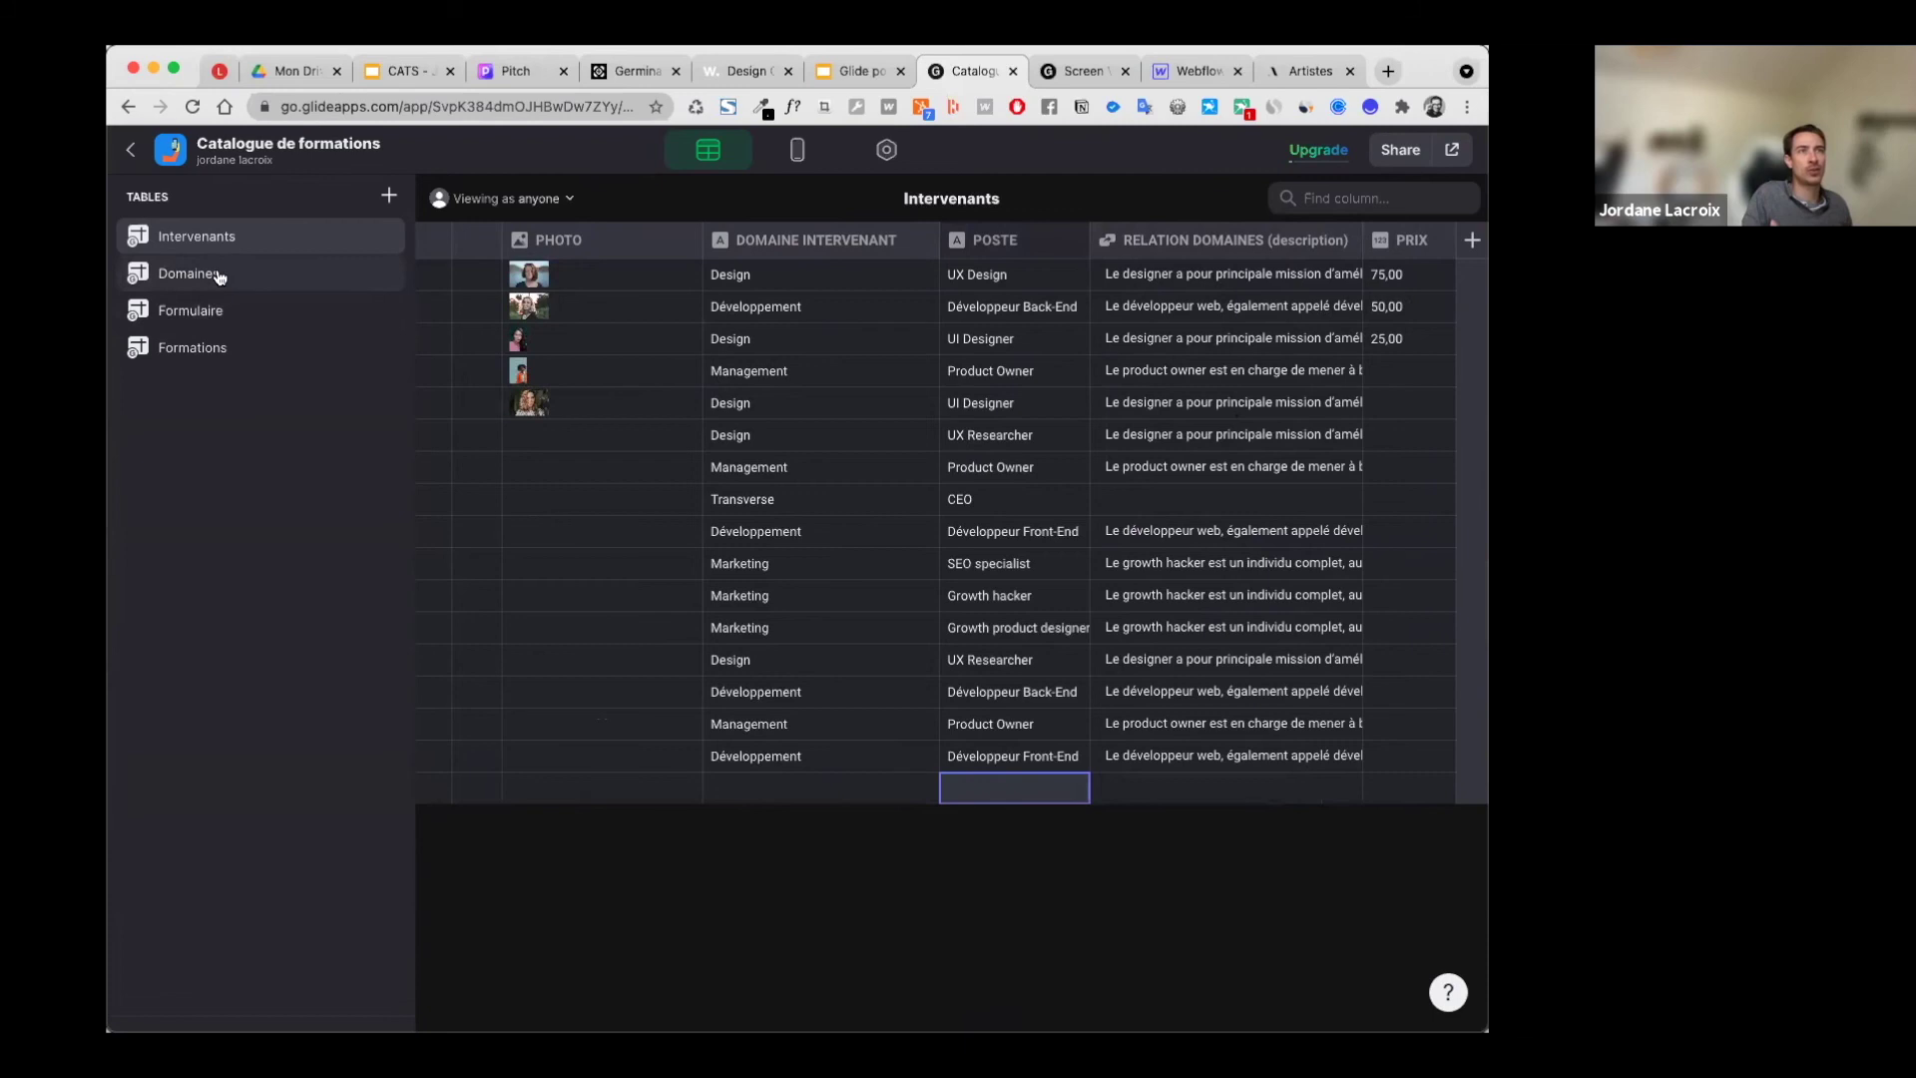
# Step: Review the Formations table and the FORMATEURS detail screen, including its list of other trainers on the same subject
pyautogui.click(330, 348)
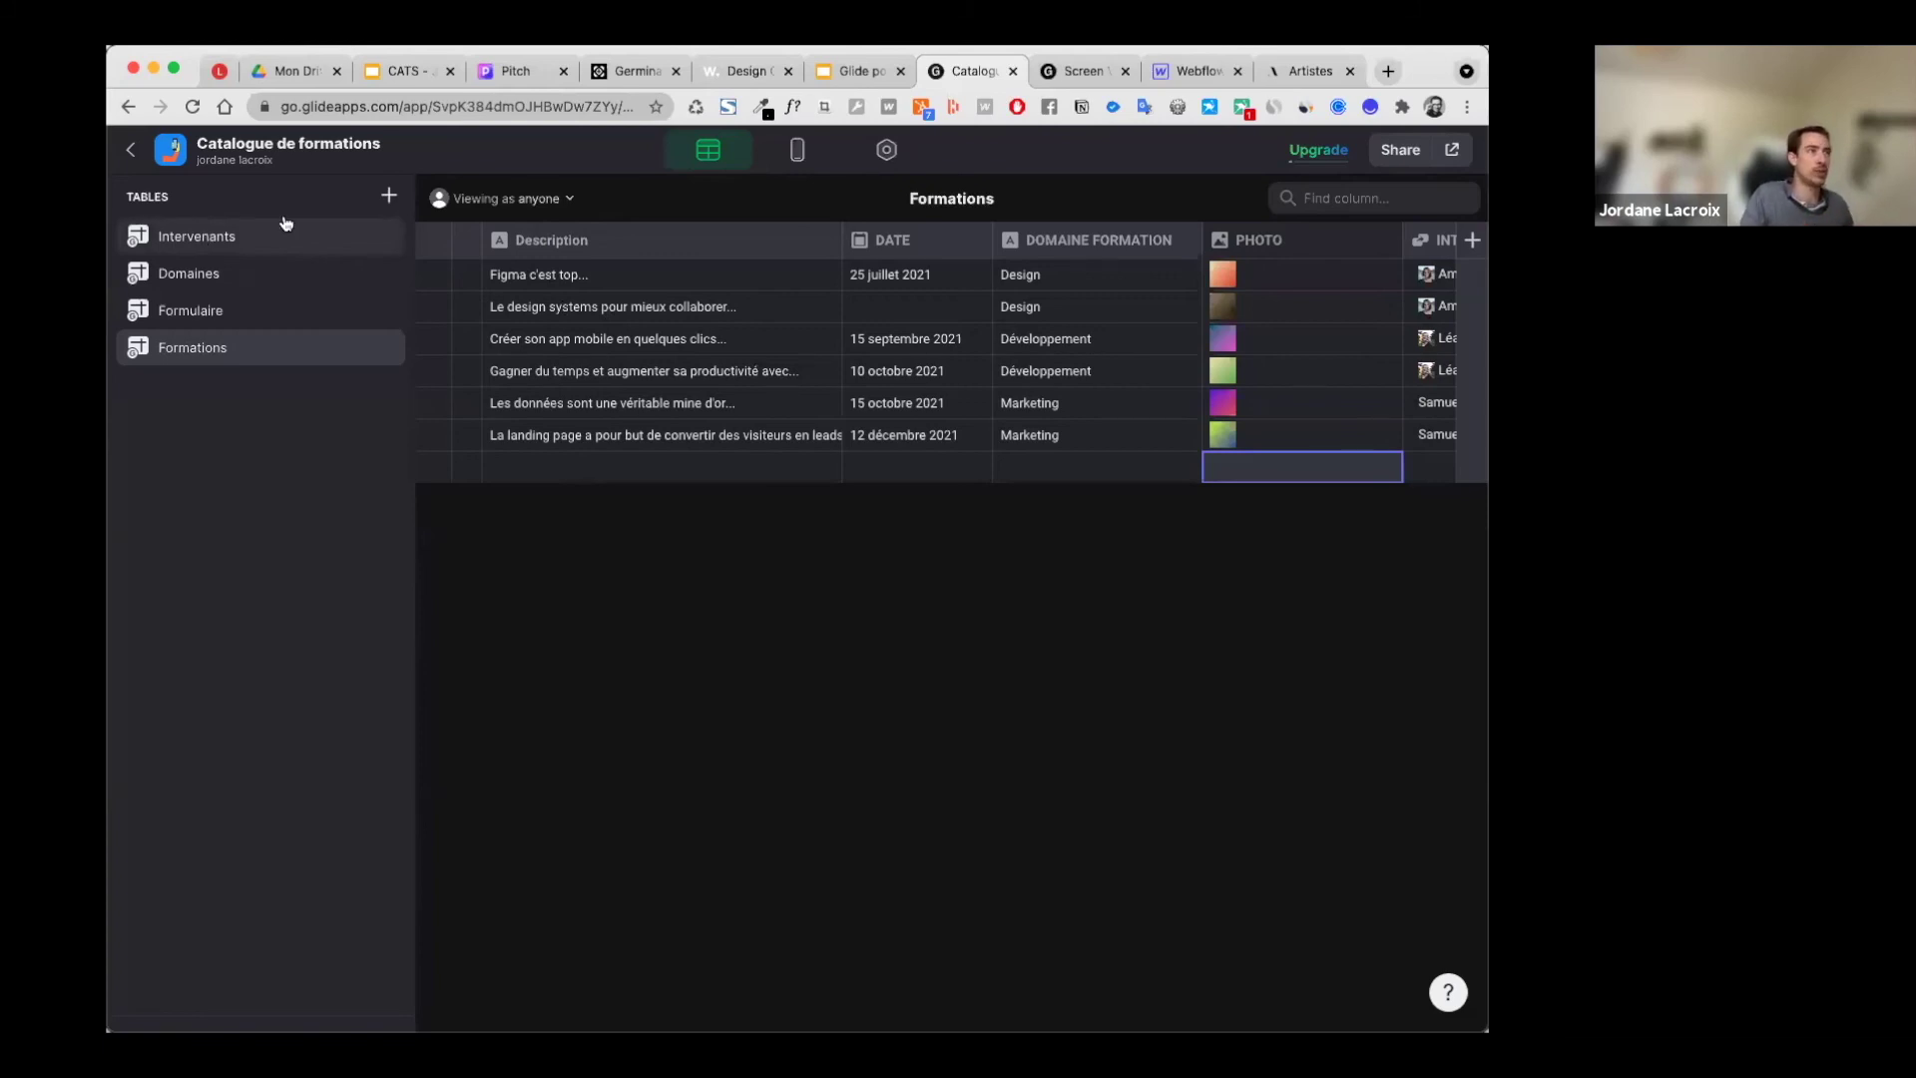
pyautogui.click(799, 151)
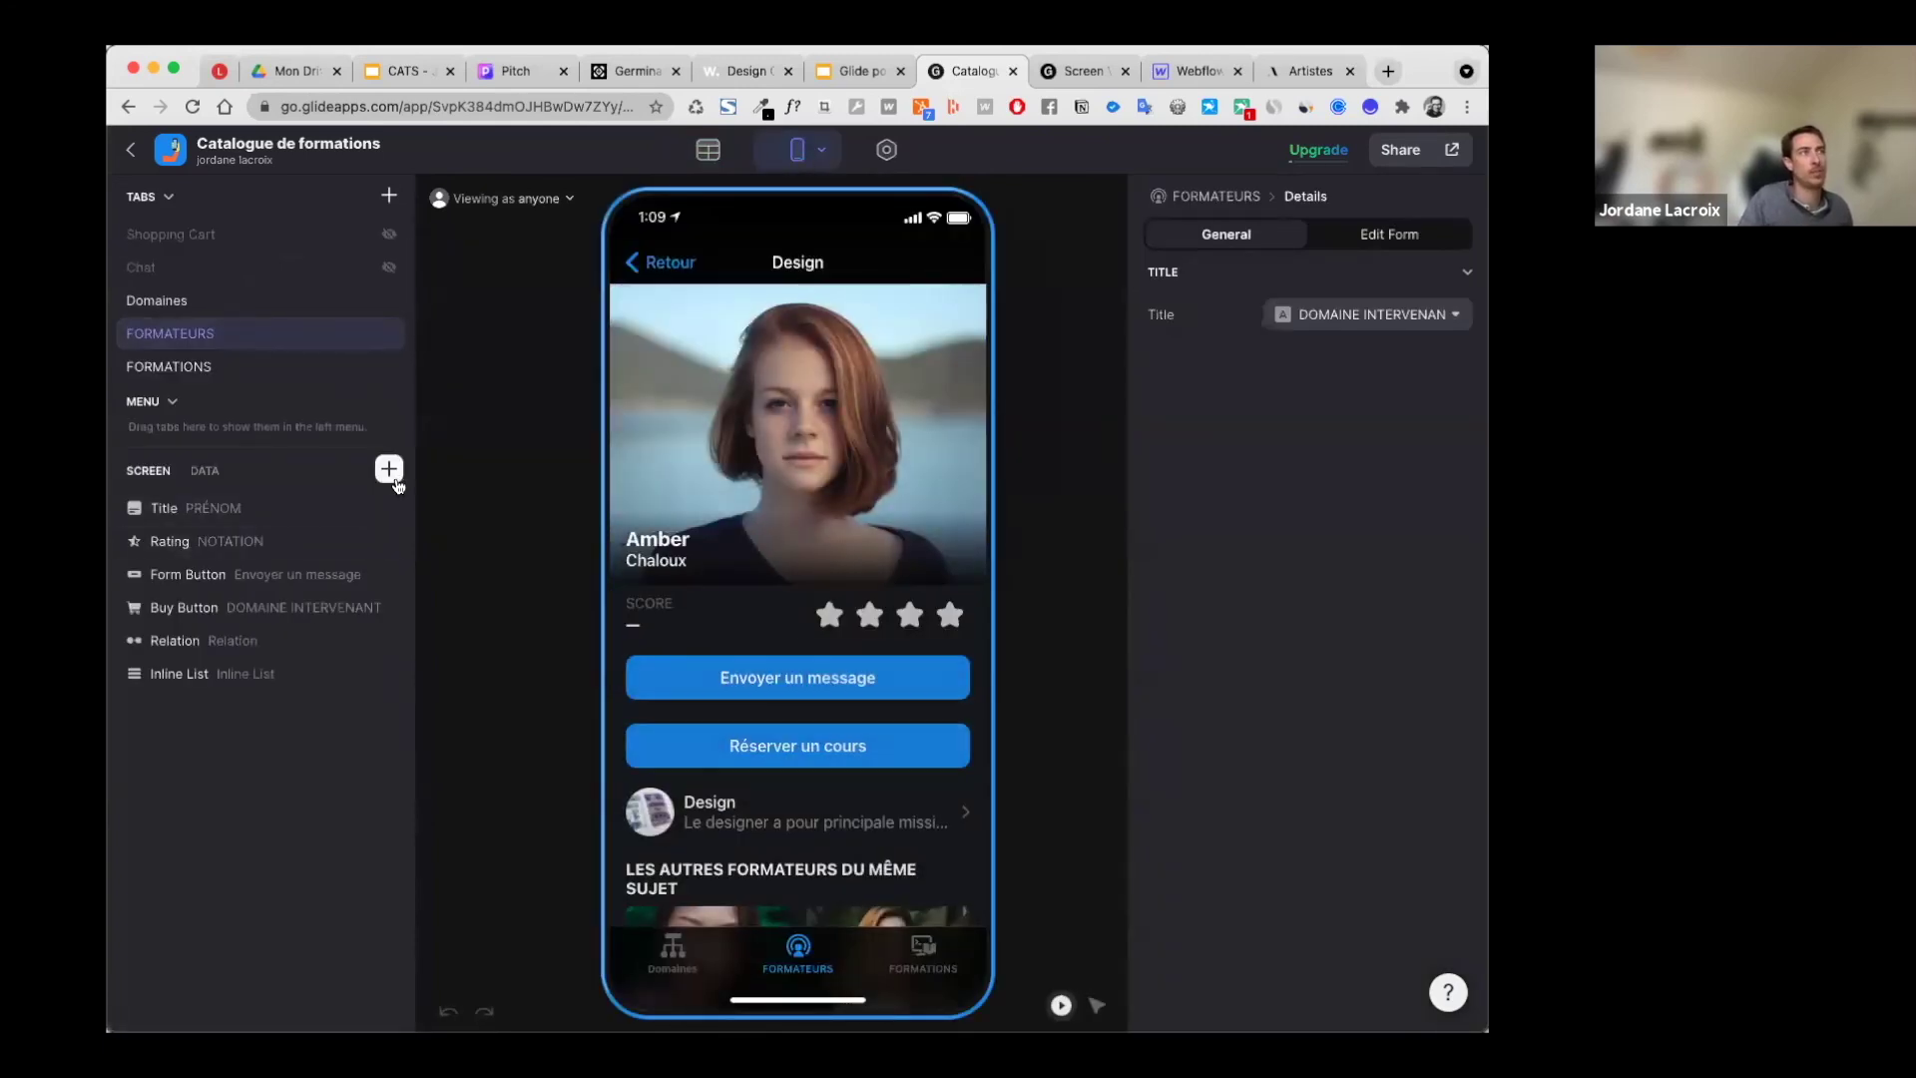
pyautogui.scroll(-3, 818, 624)
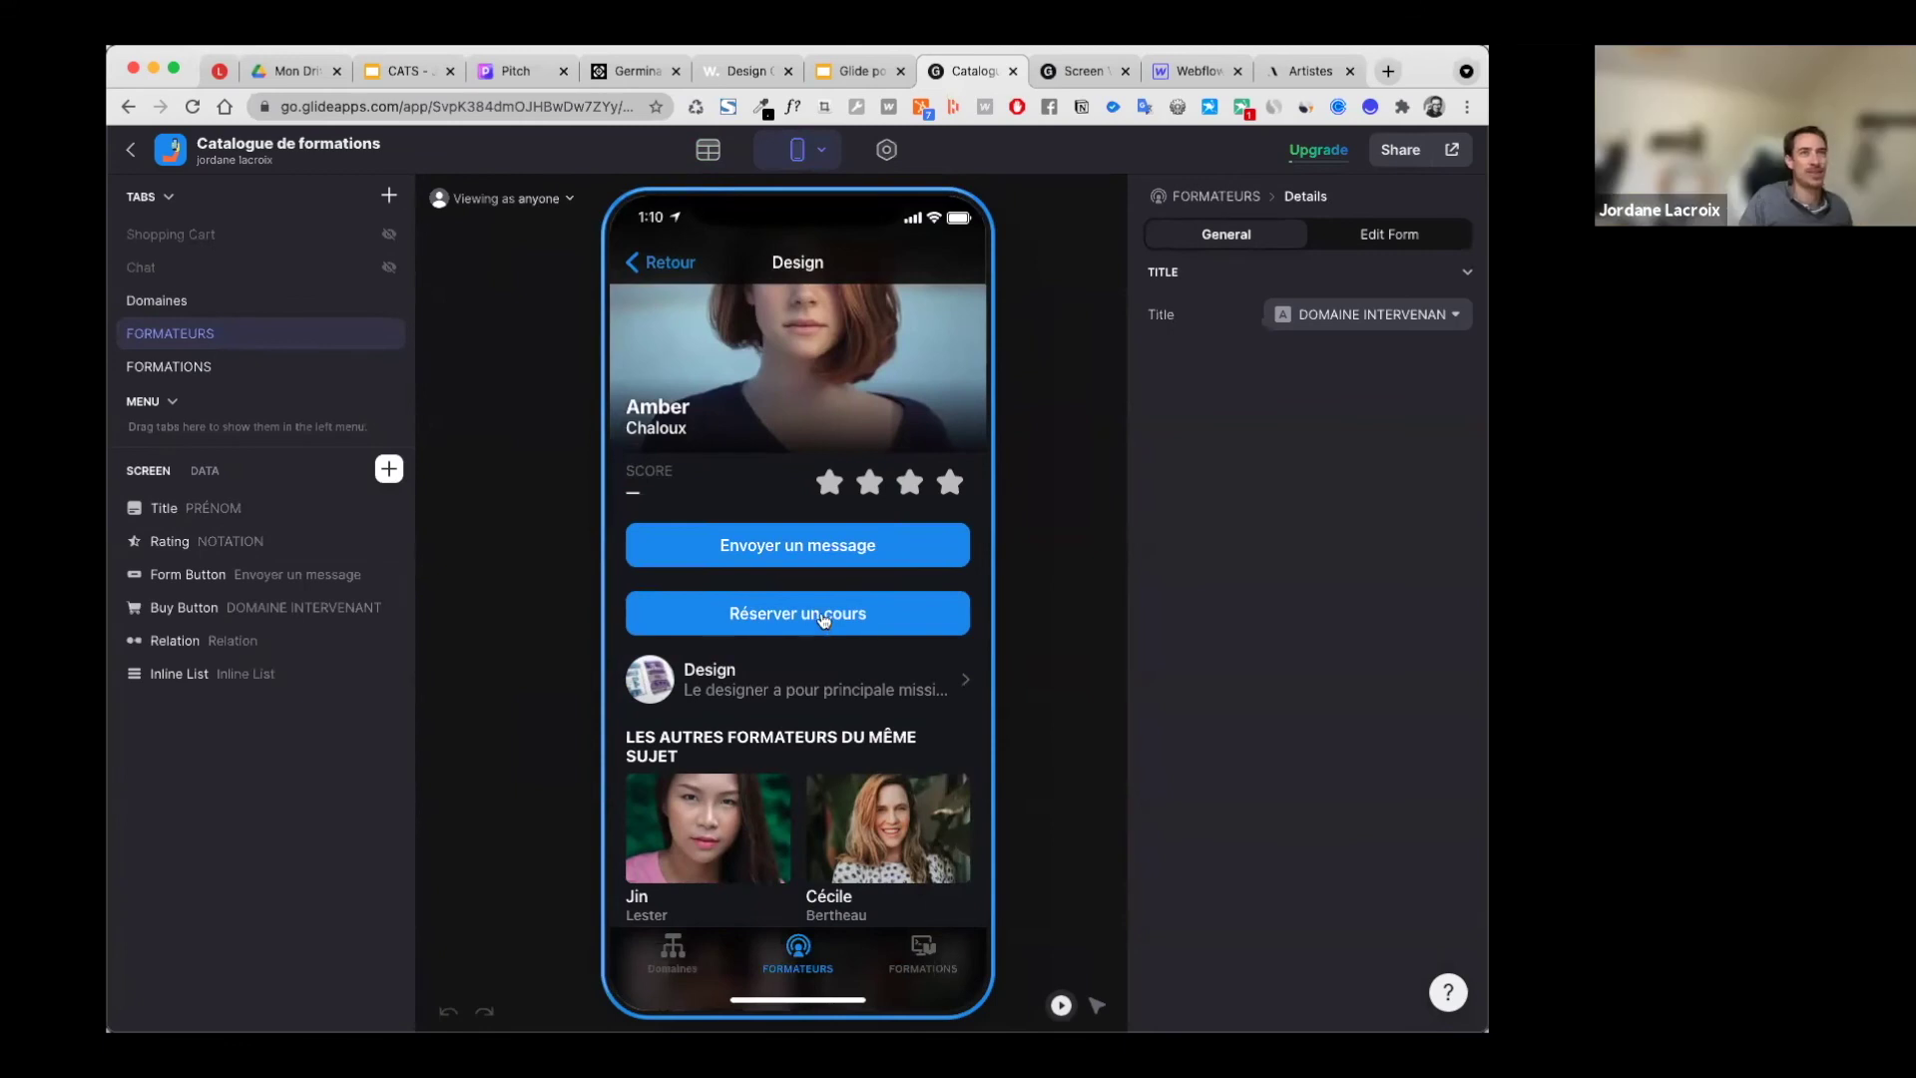
pyautogui.scroll(2, 824, 620)
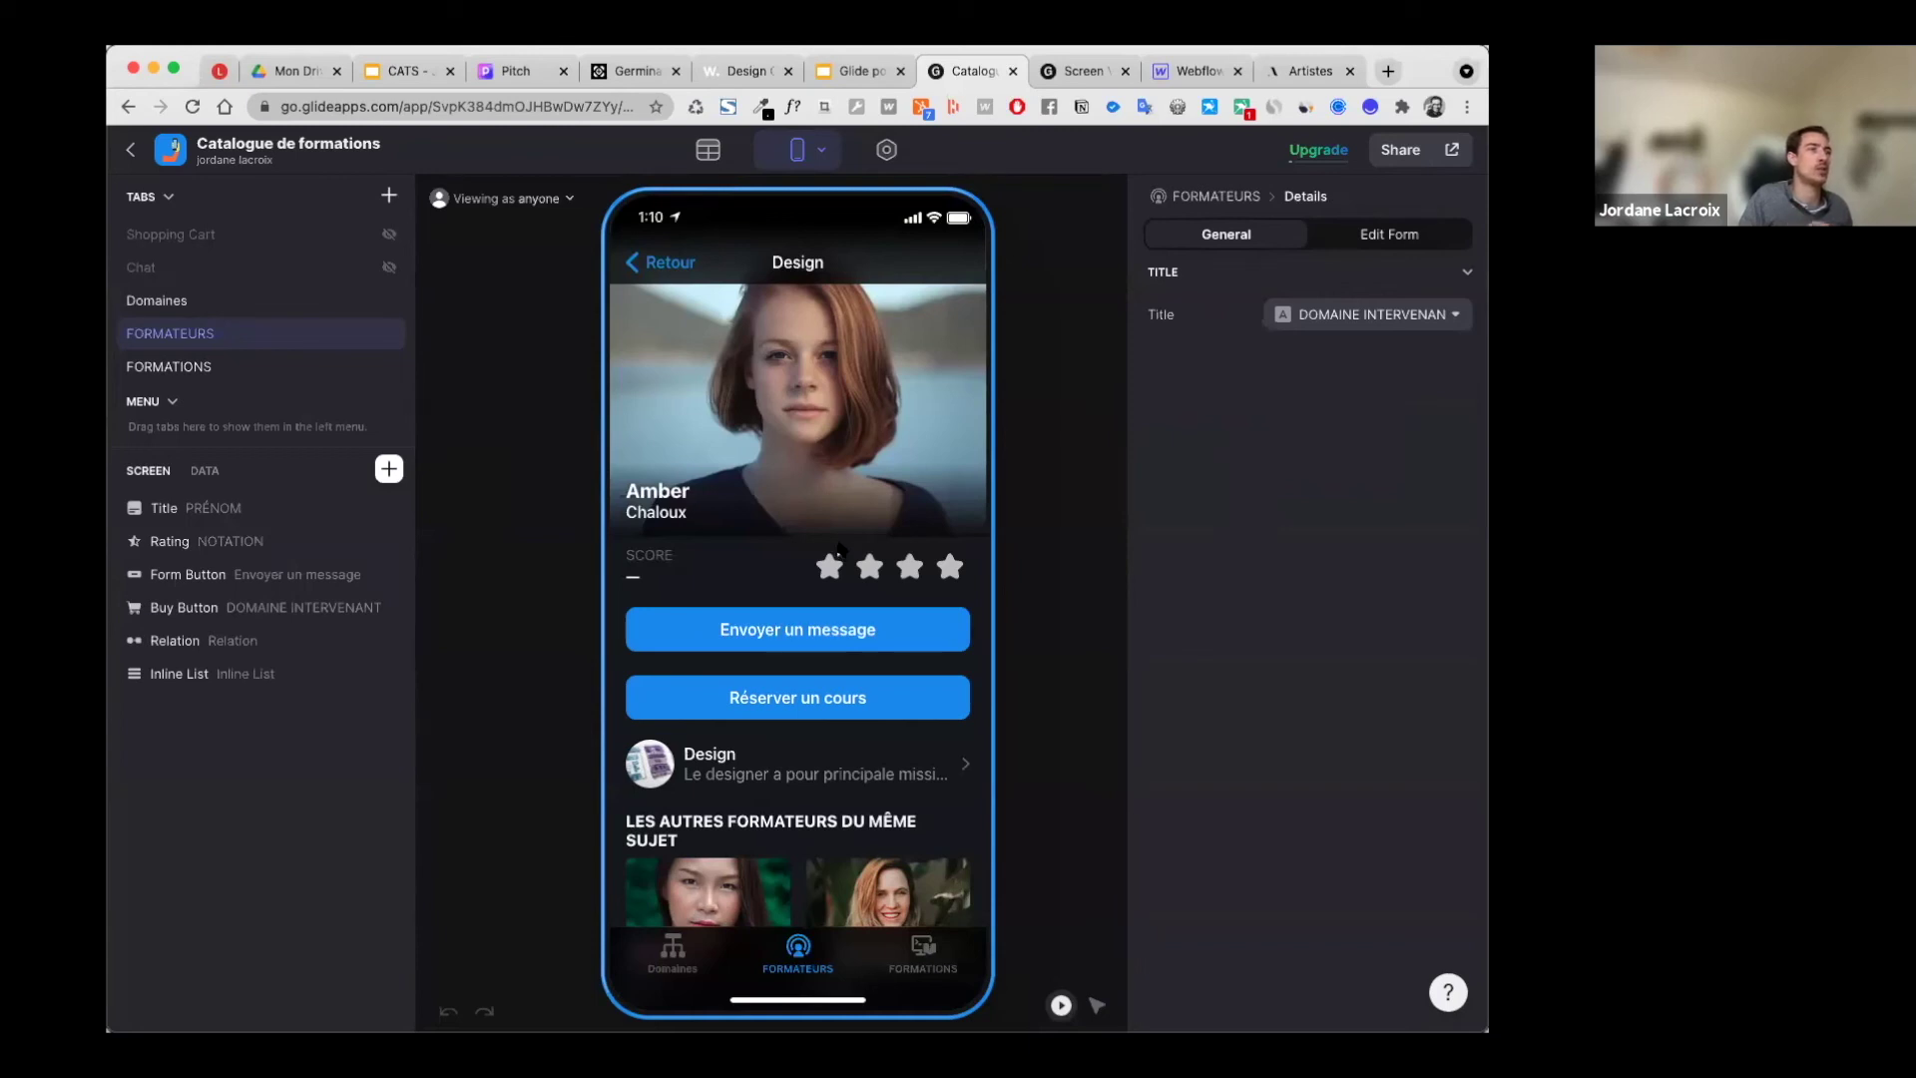
# Step: Examine the column types offered for a new column in the Intervenants table, and discard the column
pyautogui.click(708, 150)
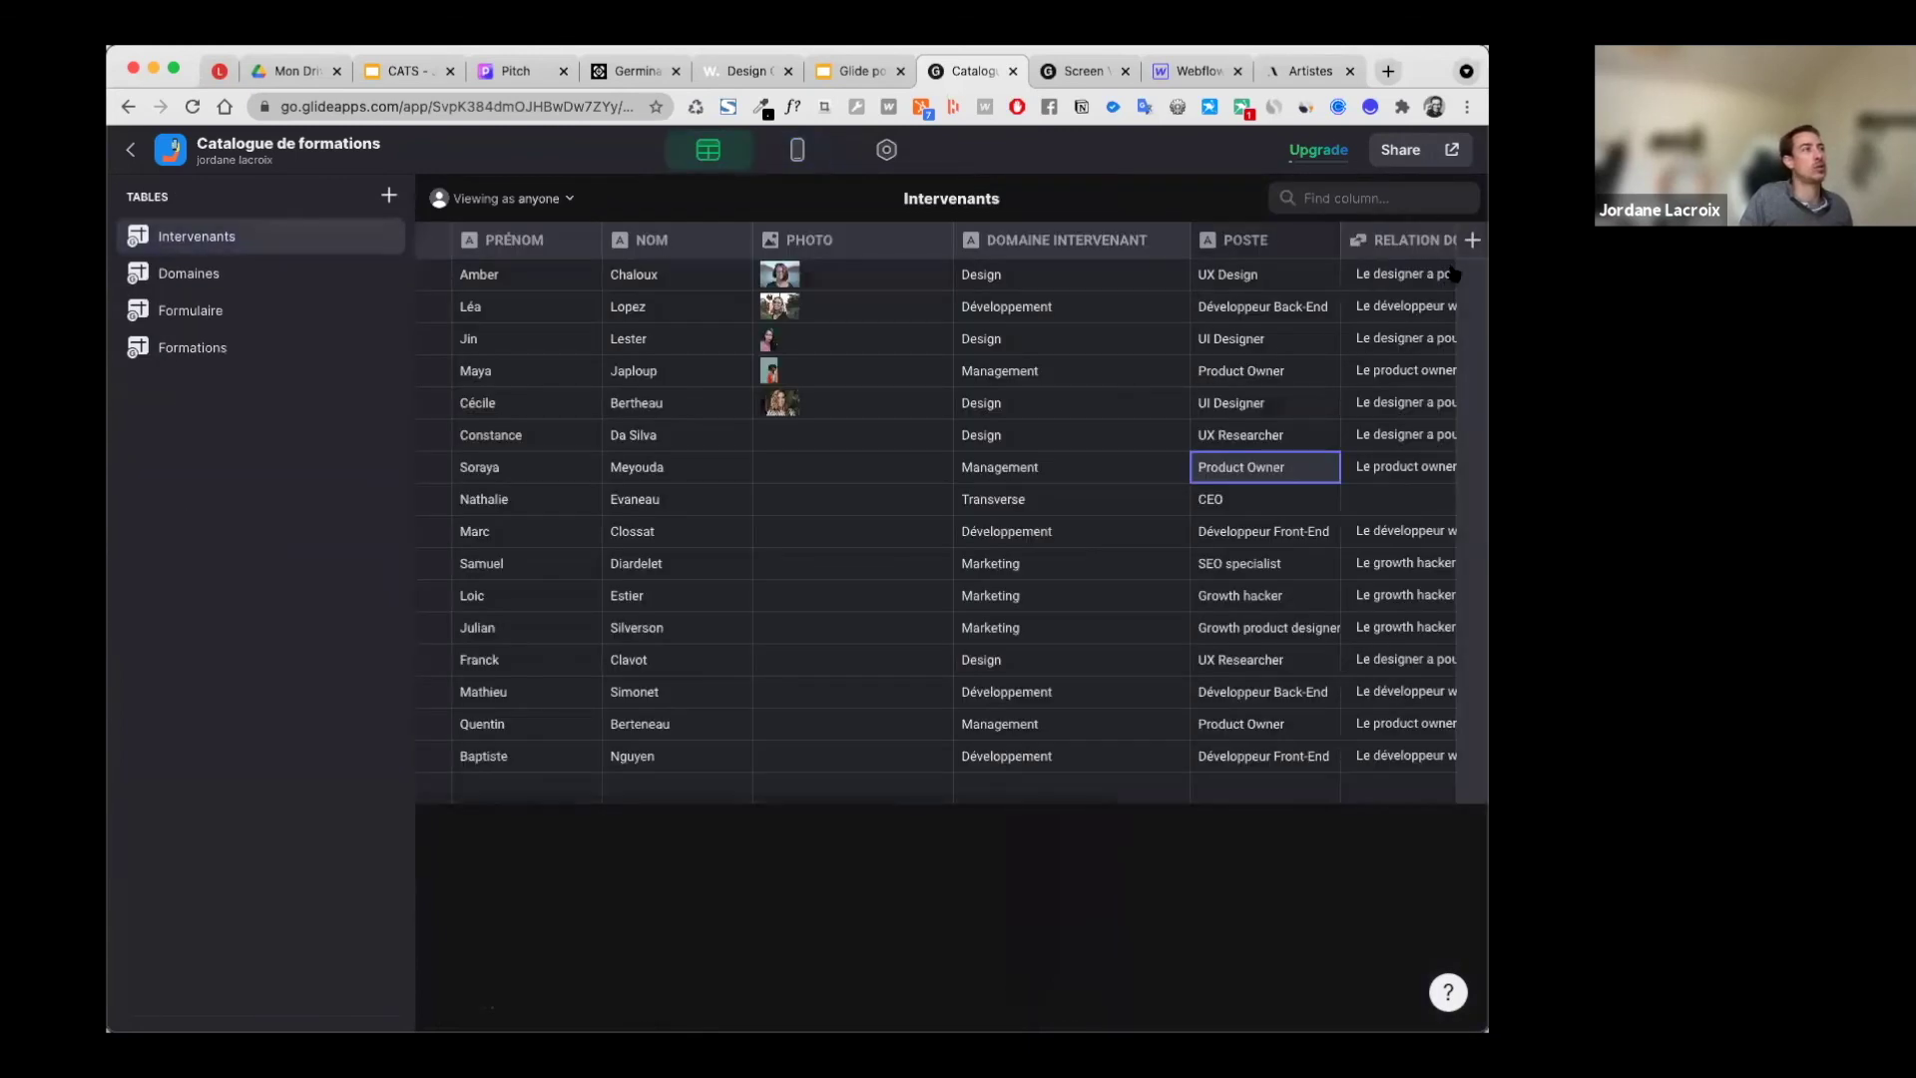
pyautogui.click(1473, 239)
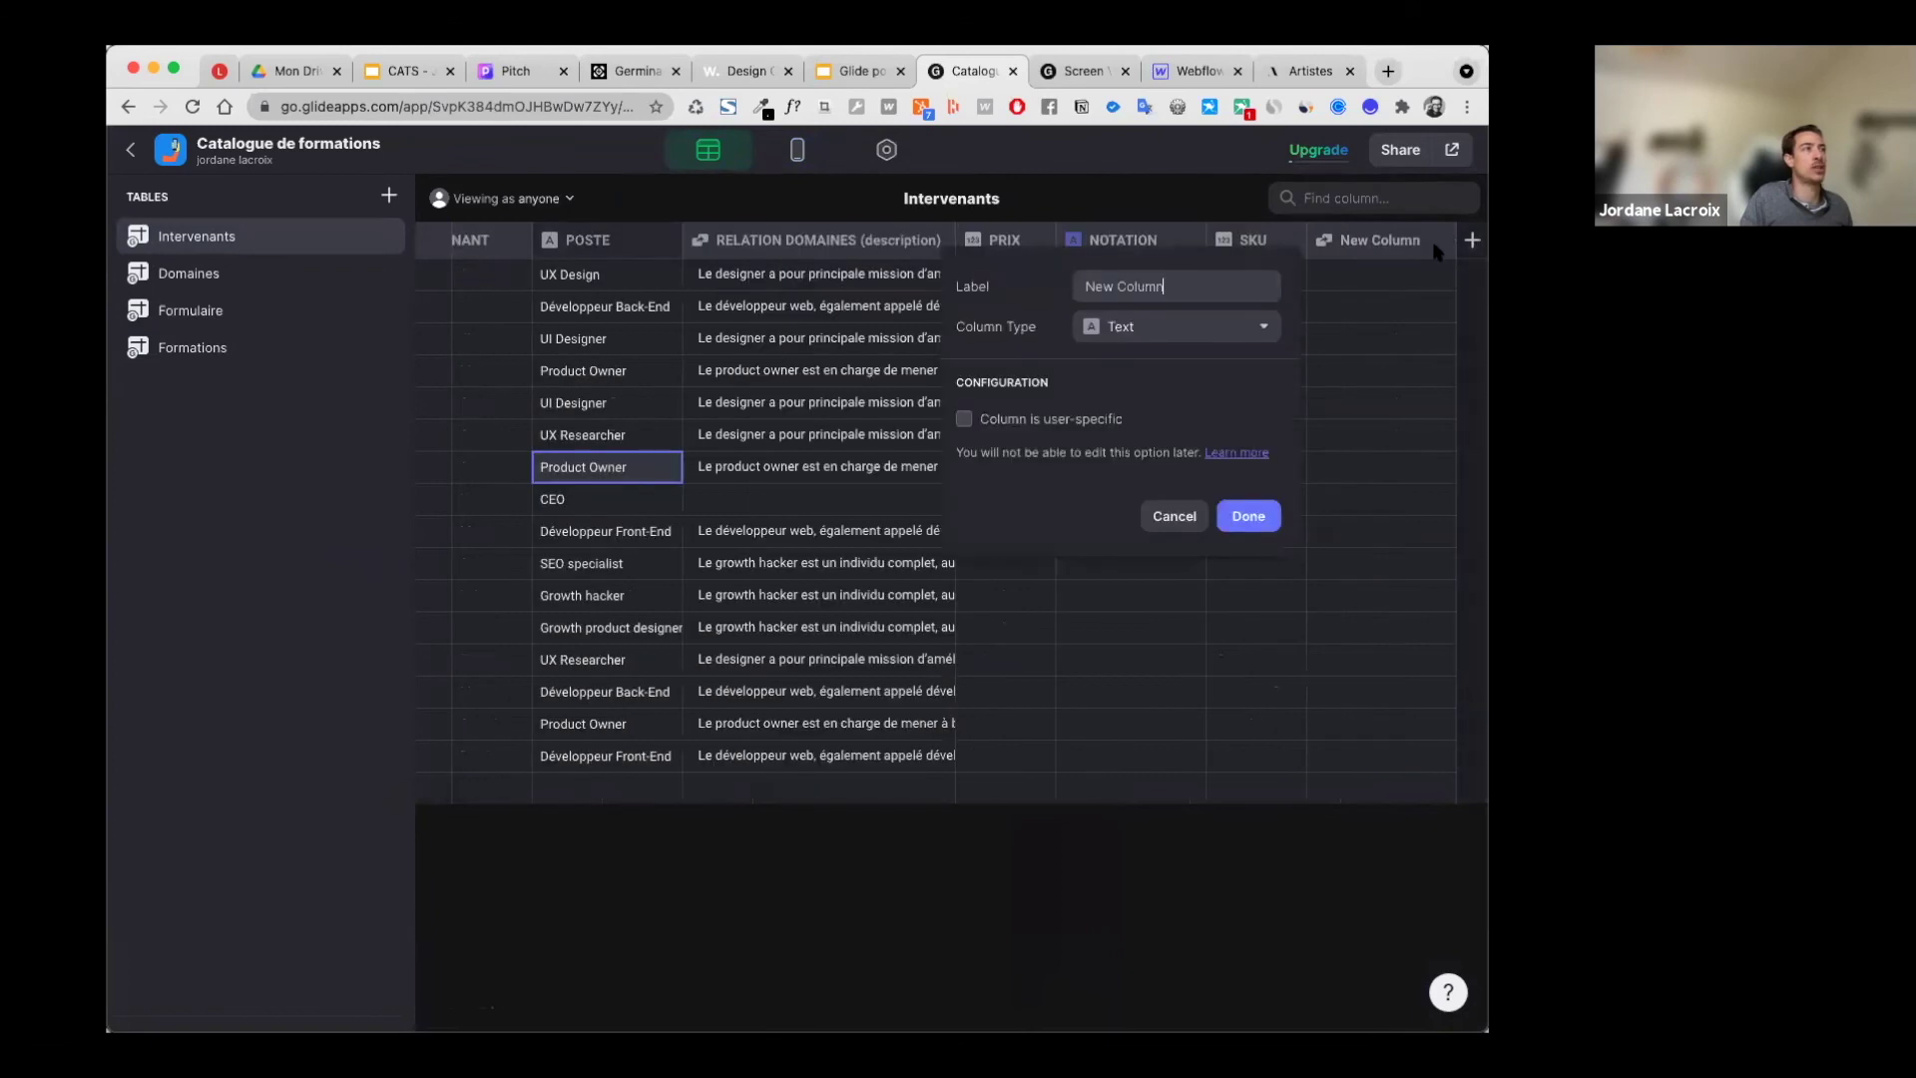
pyautogui.click(1188, 326)
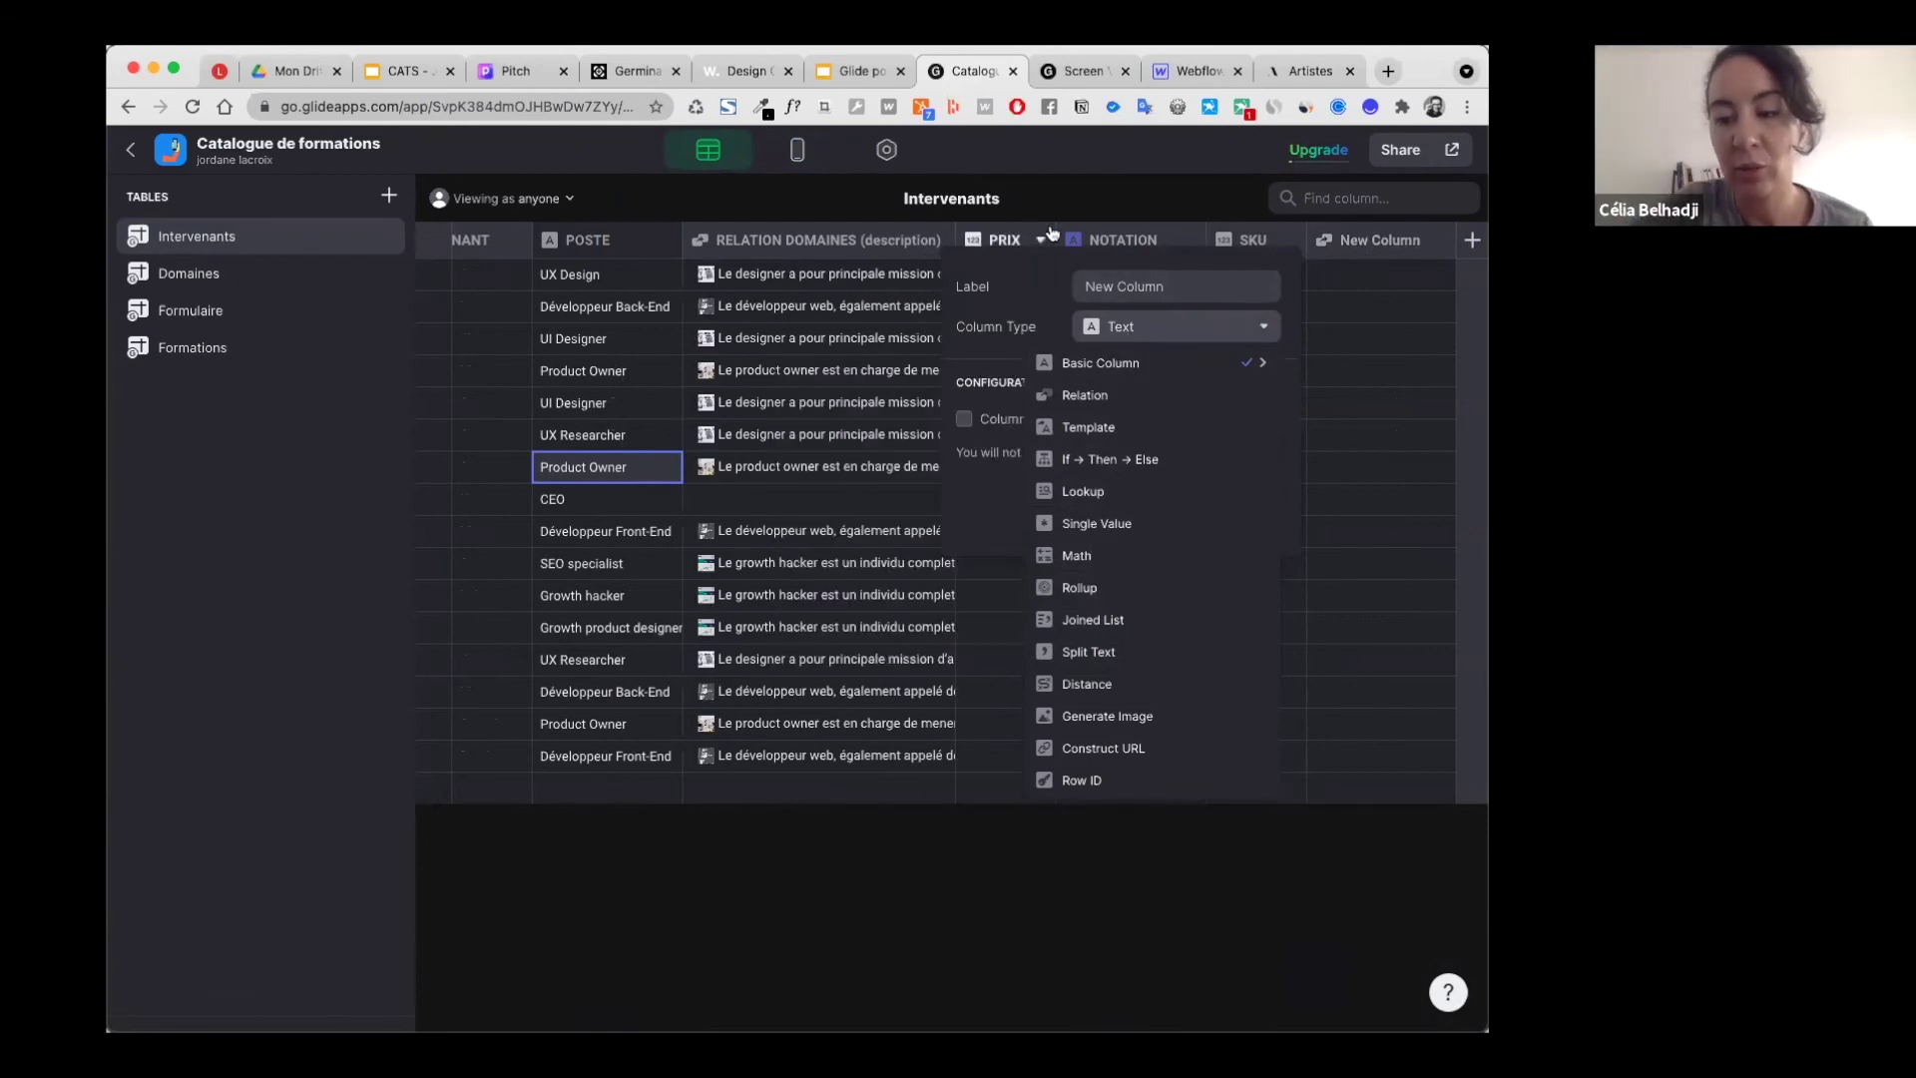
pyautogui.click(1023, 201)
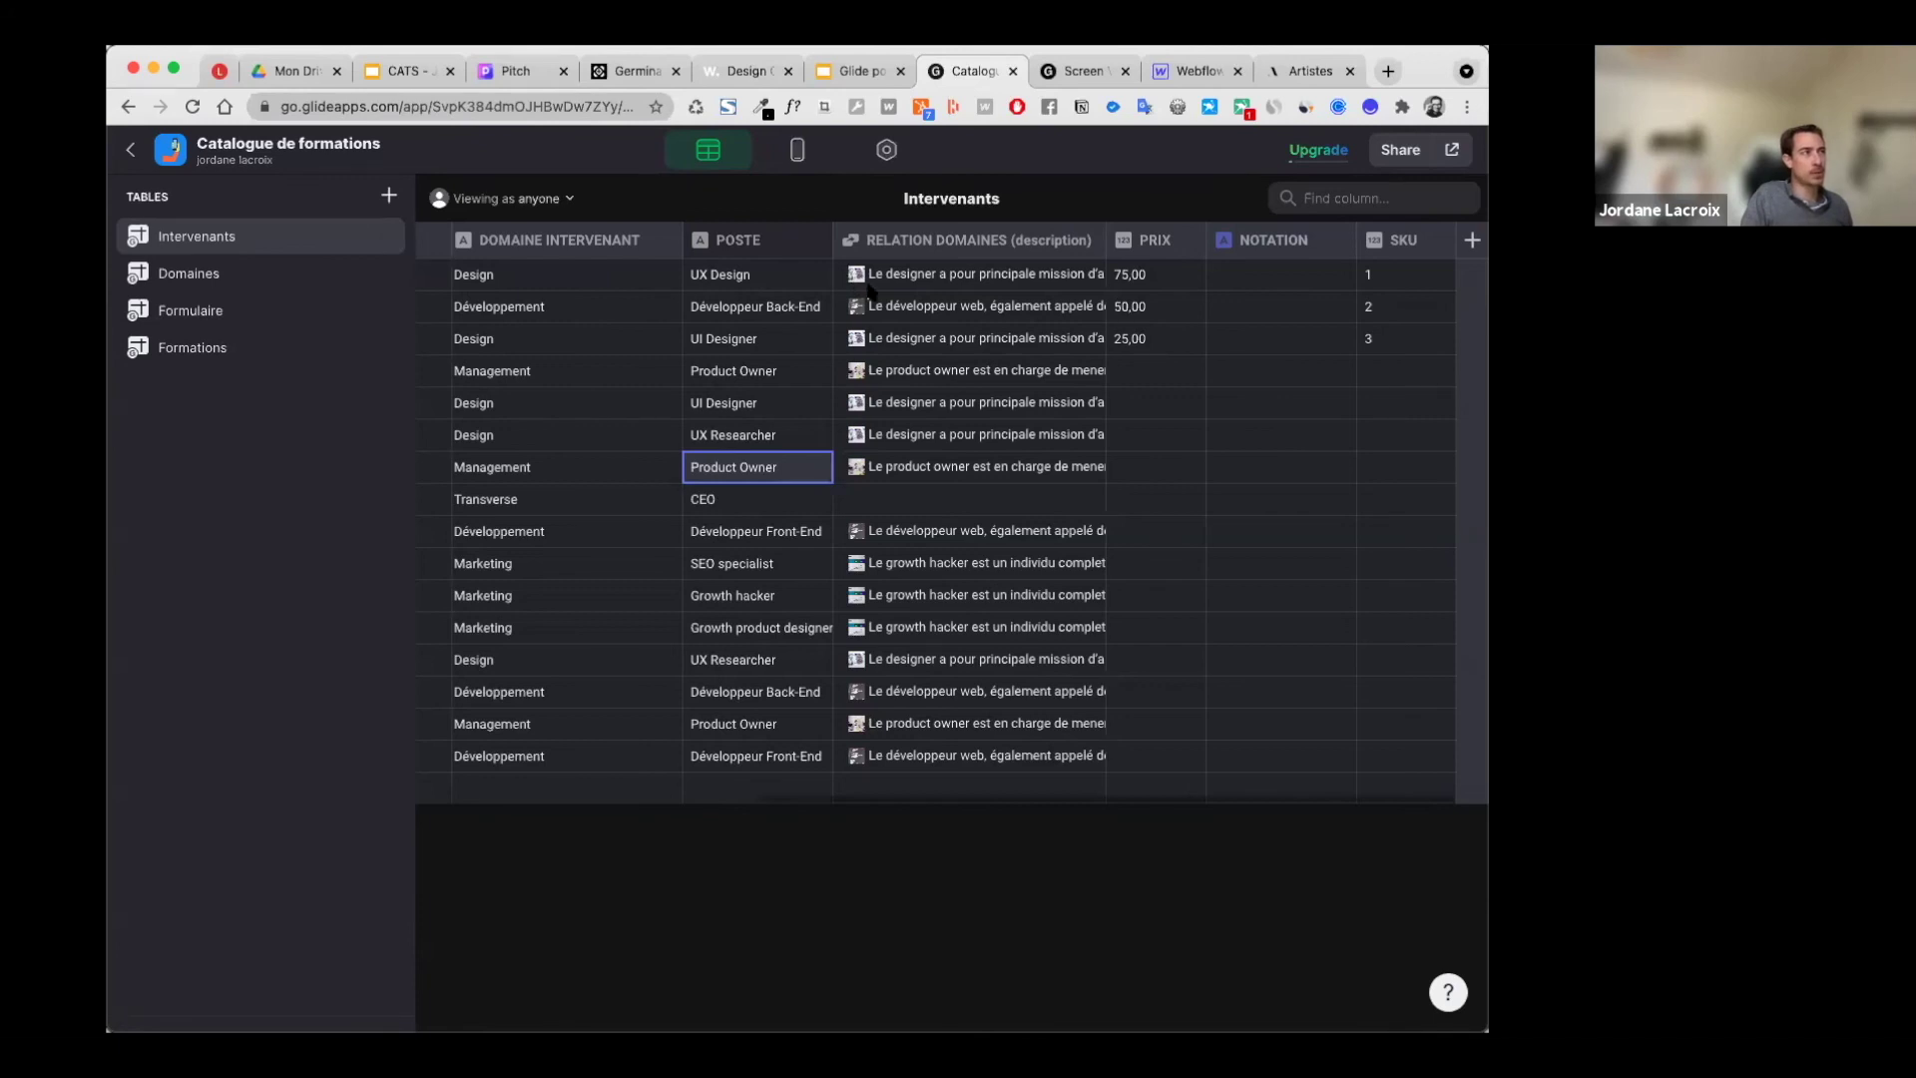
# Step: Check the NOTATION column's actions and the user-specific option offered for a new Intervenants column, without adding the column
pyautogui.click(1341, 243)
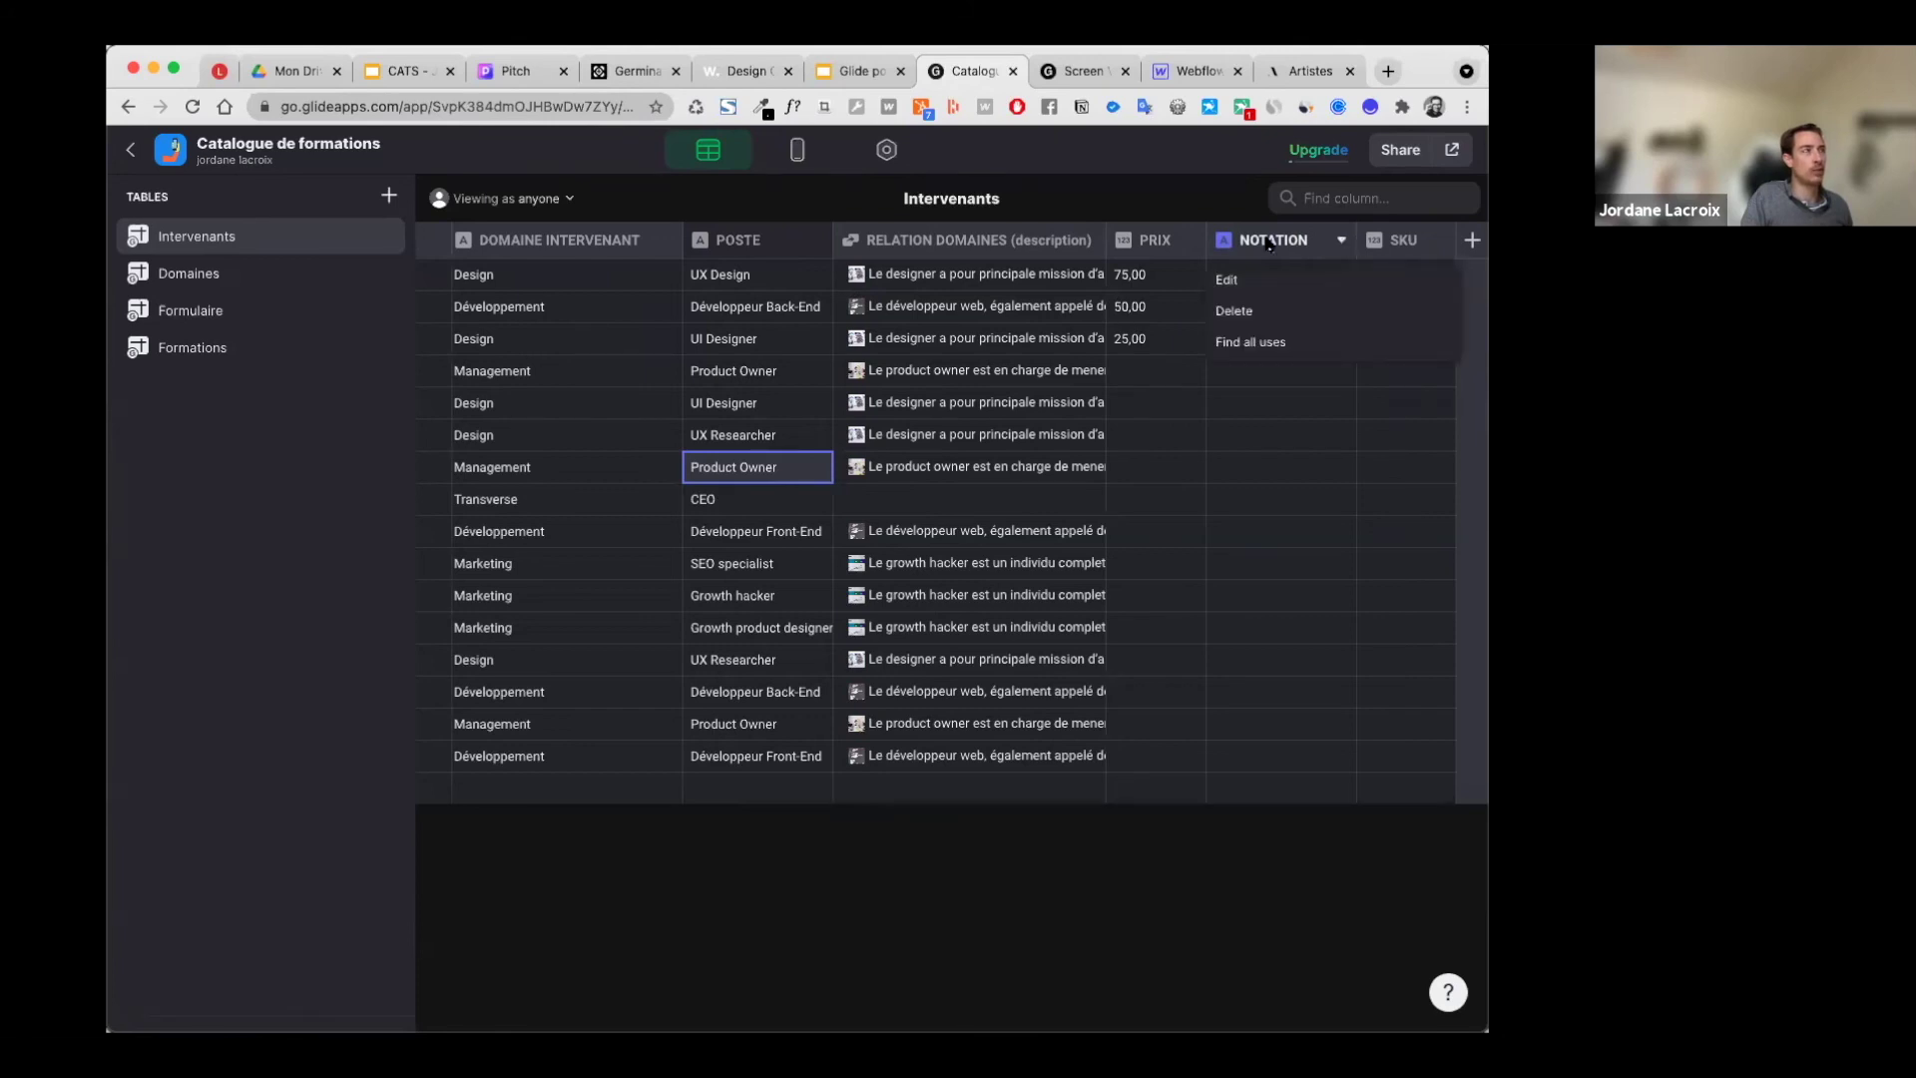
pyautogui.click(1472, 239)
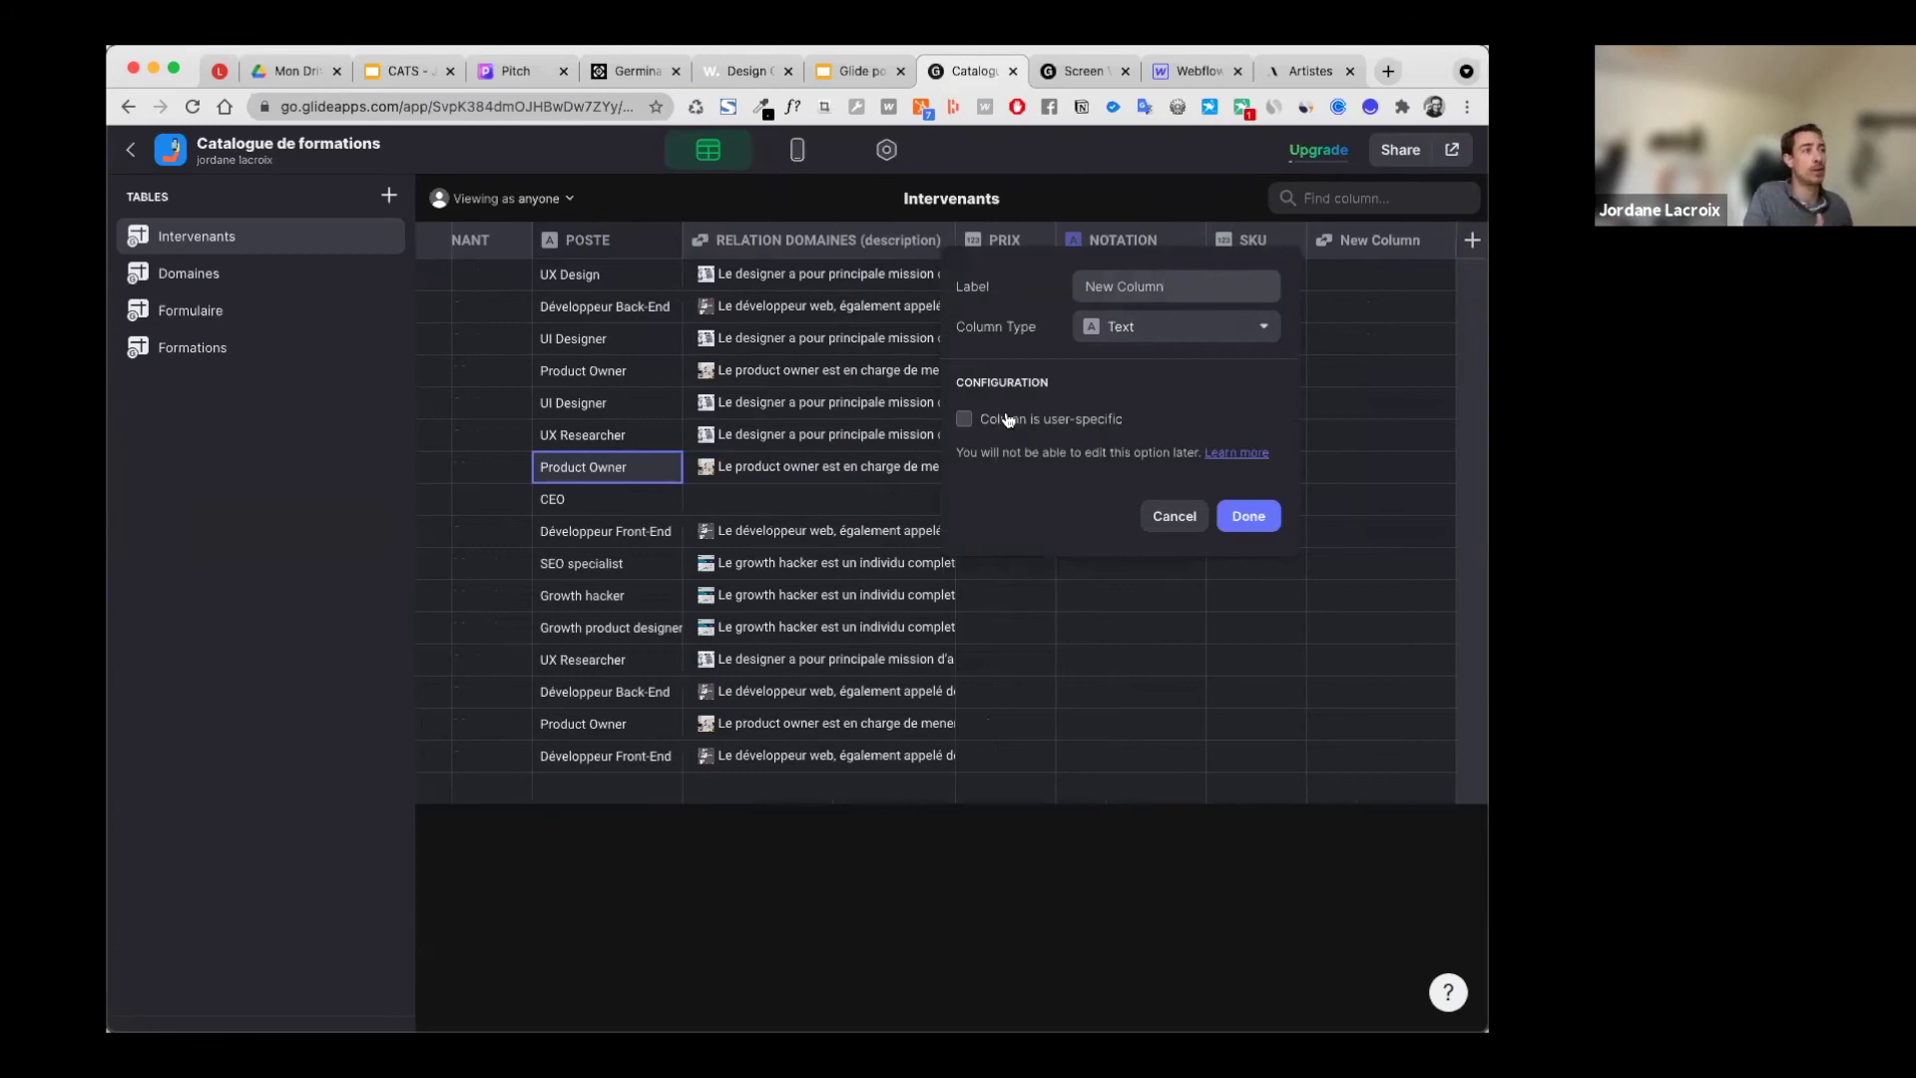
pyautogui.click(1165, 515)
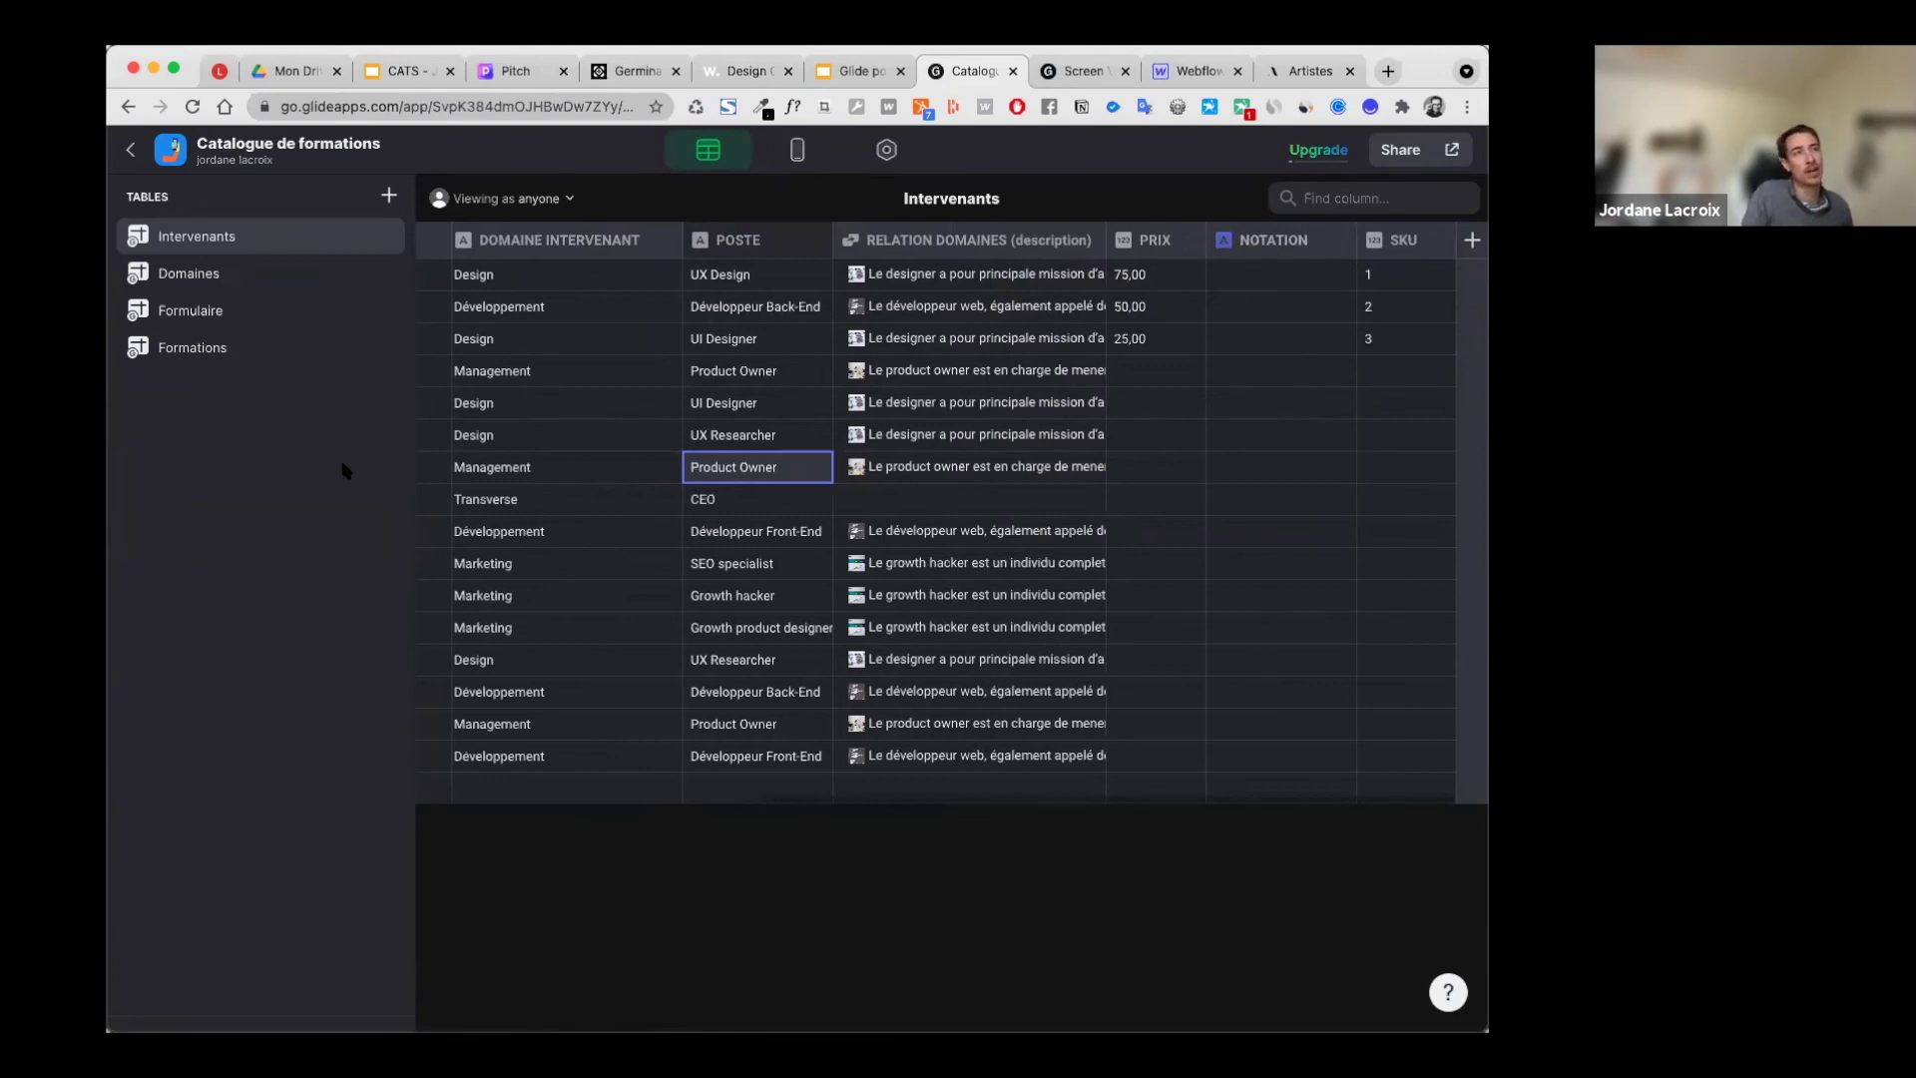
# Step: Compare the Formulaire table's columns with the fields of the Envoyer un message form, and return to the layout editor
pyautogui.click(186, 319)
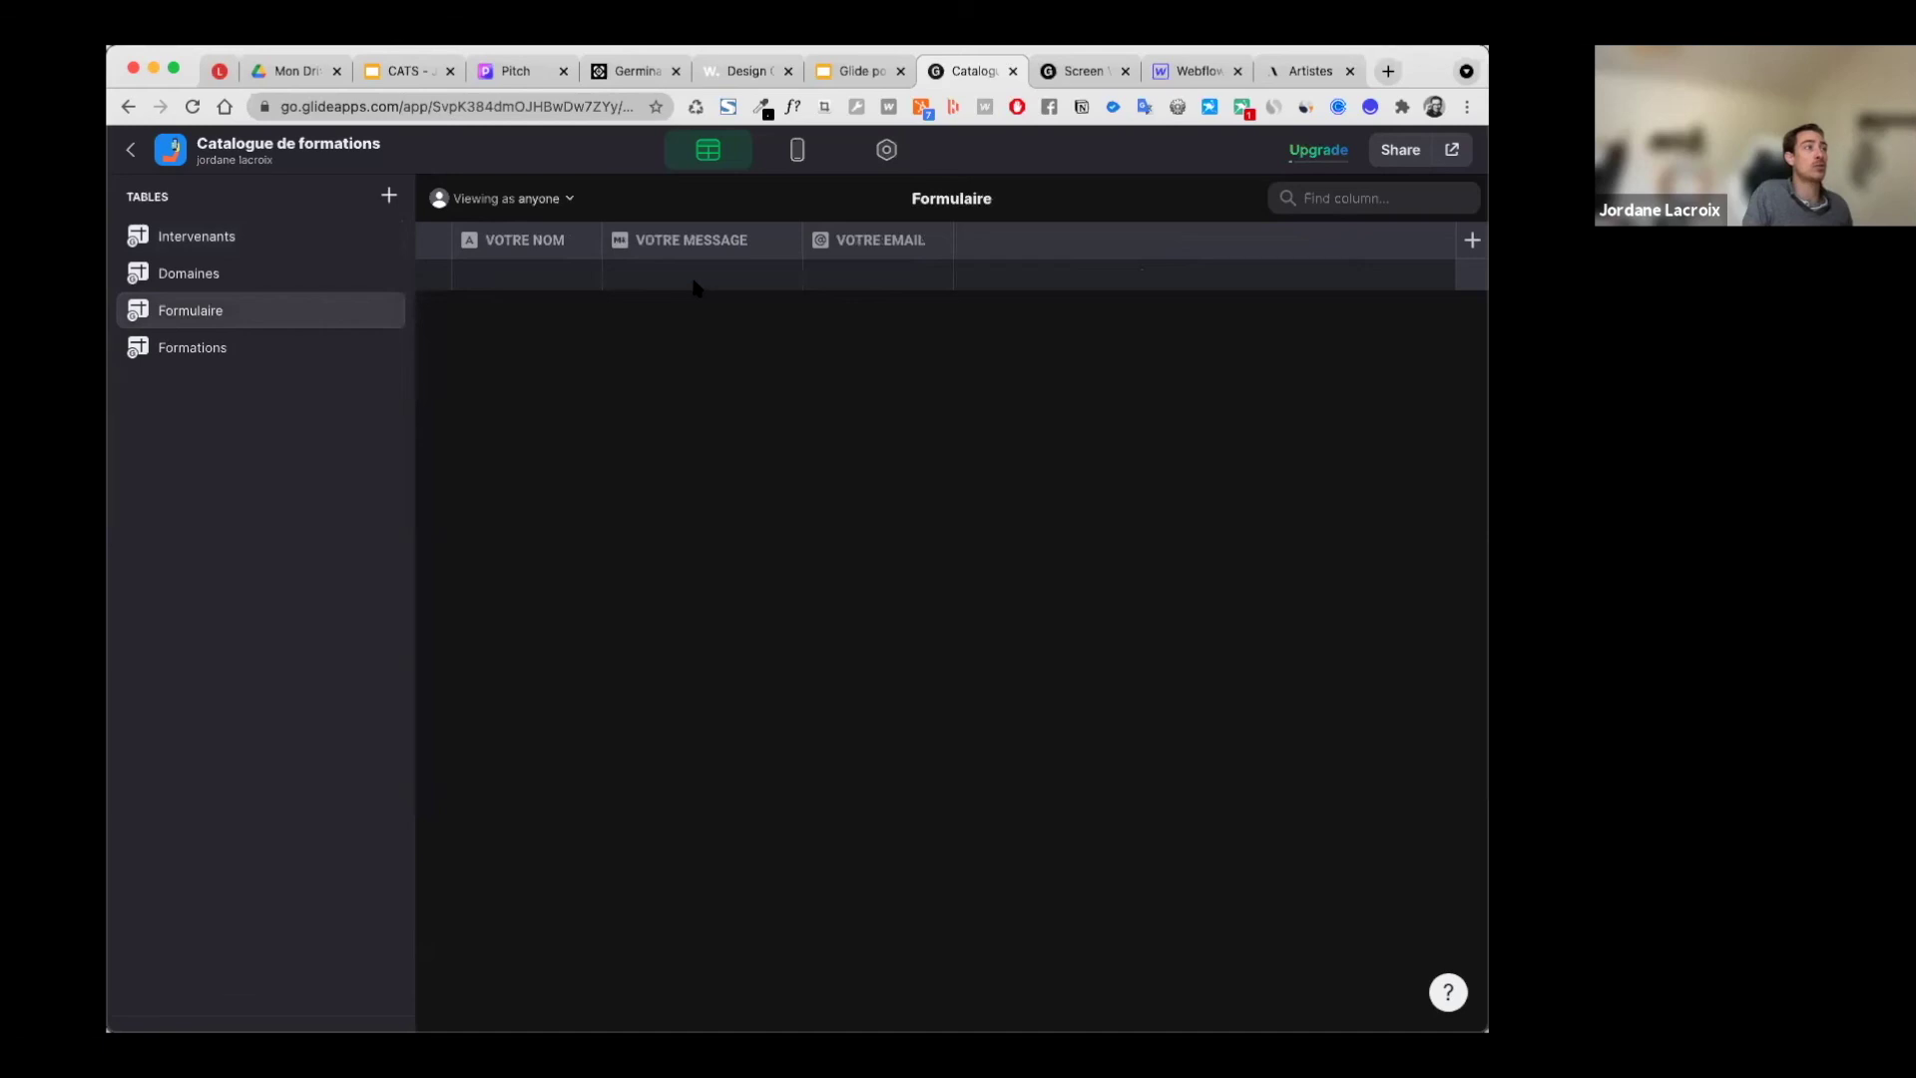
pyautogui.click(797, 150)
pyautogui.click(786, 679)
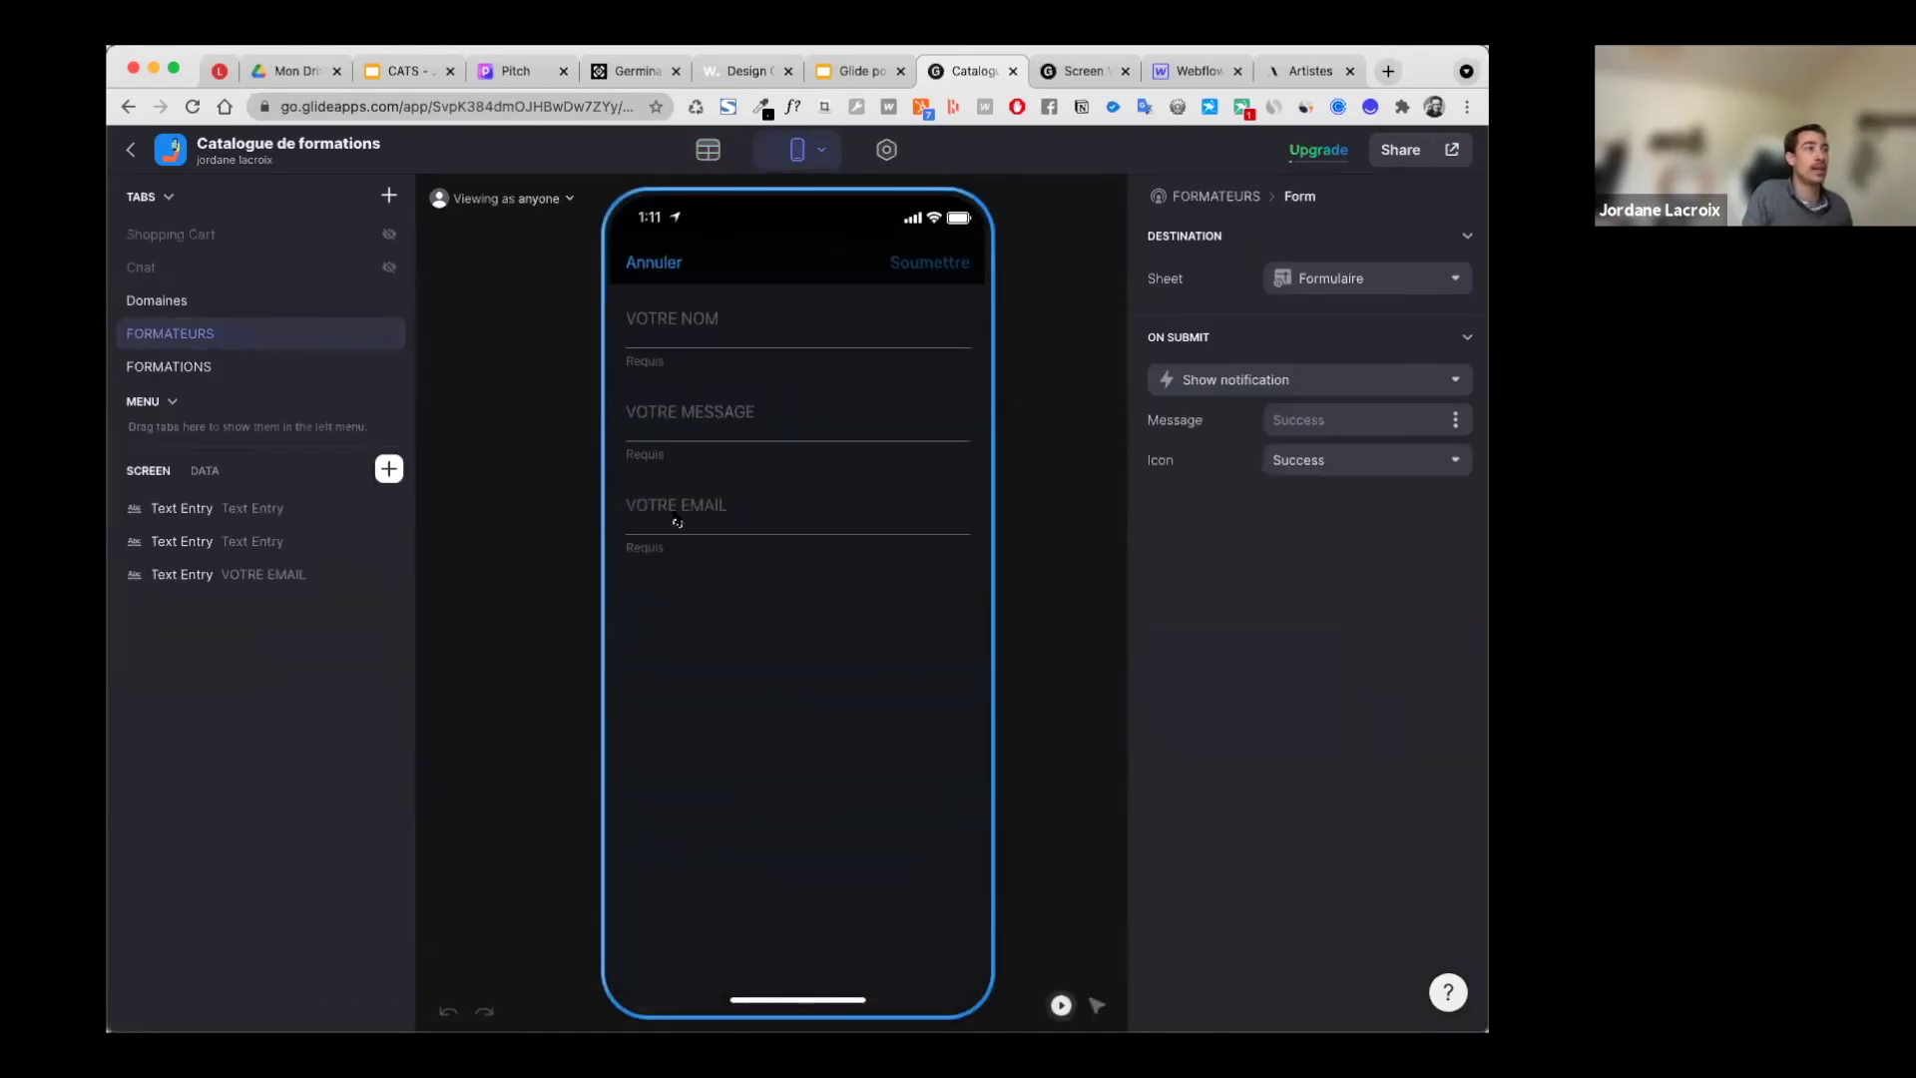
pyautogui.click(657, 264)
pyautogui.click(709, 160)
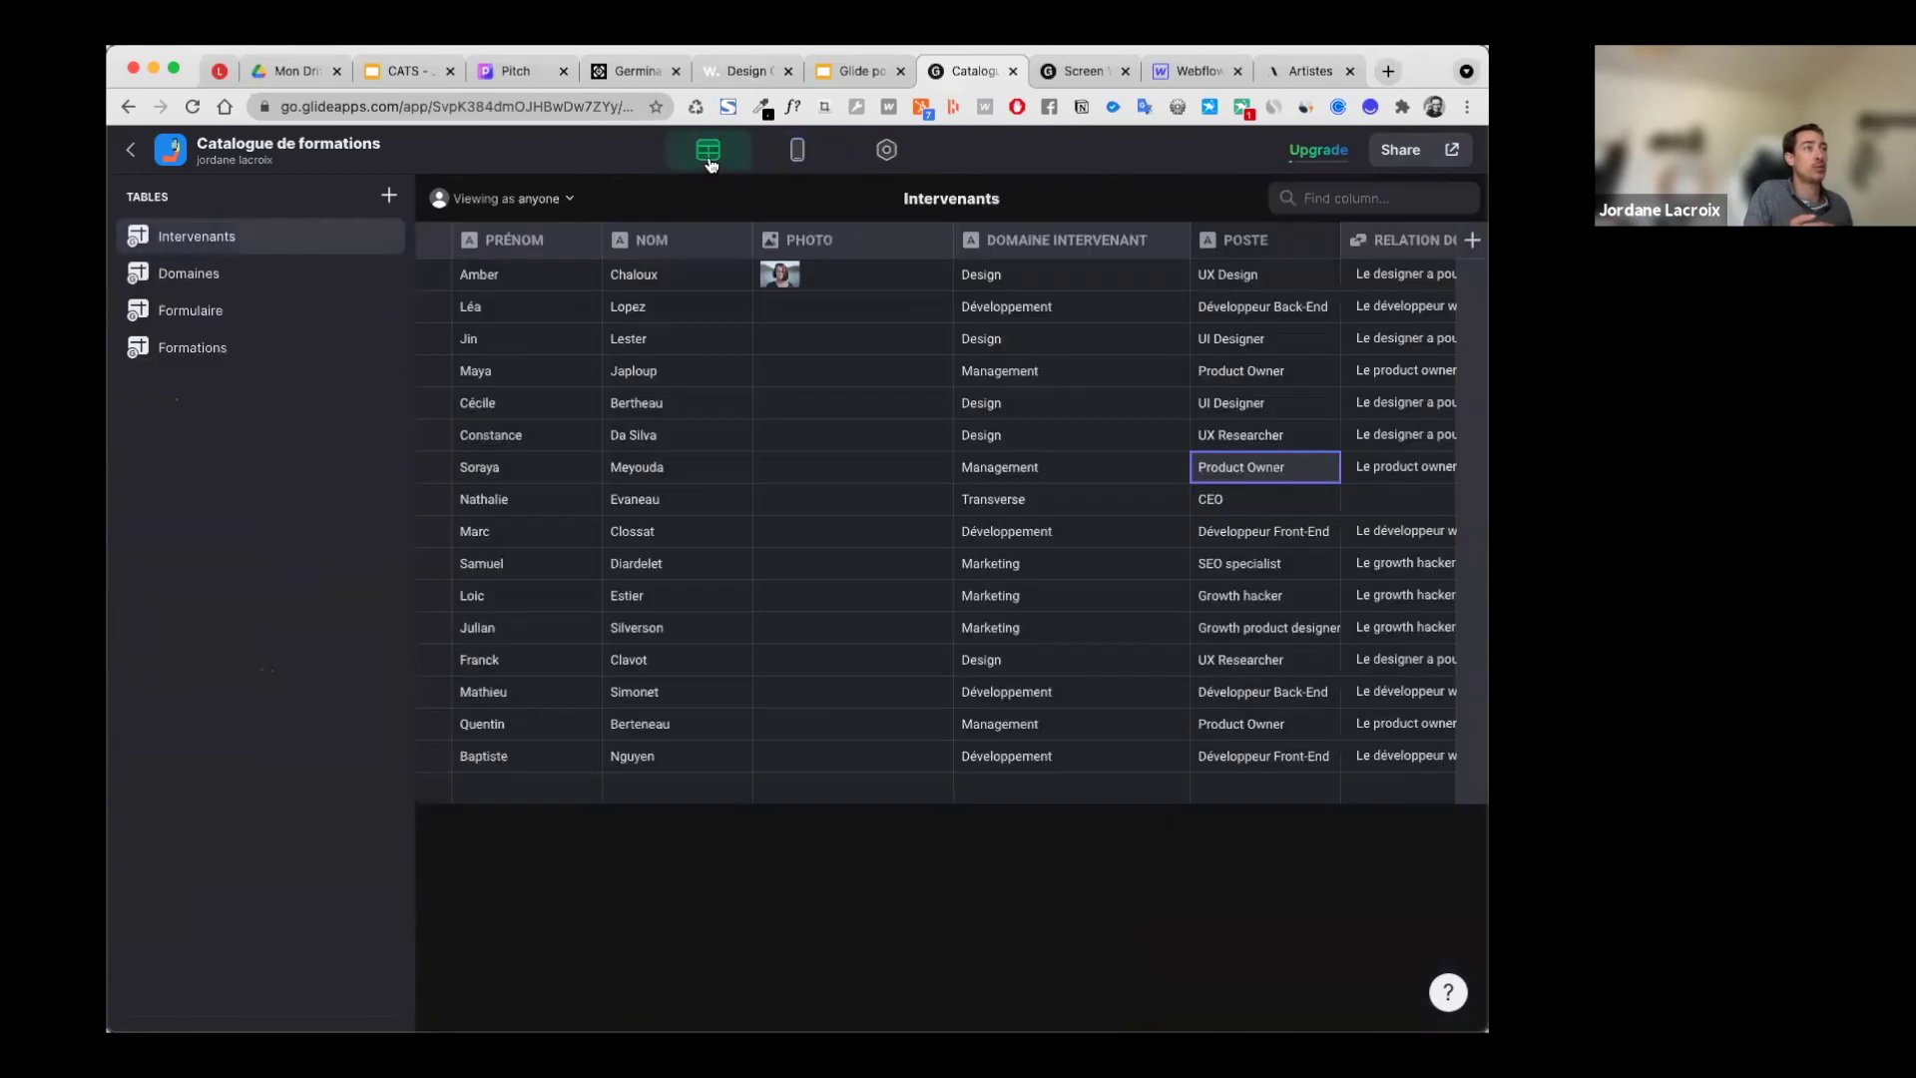
pyautogui.click(249, 315)
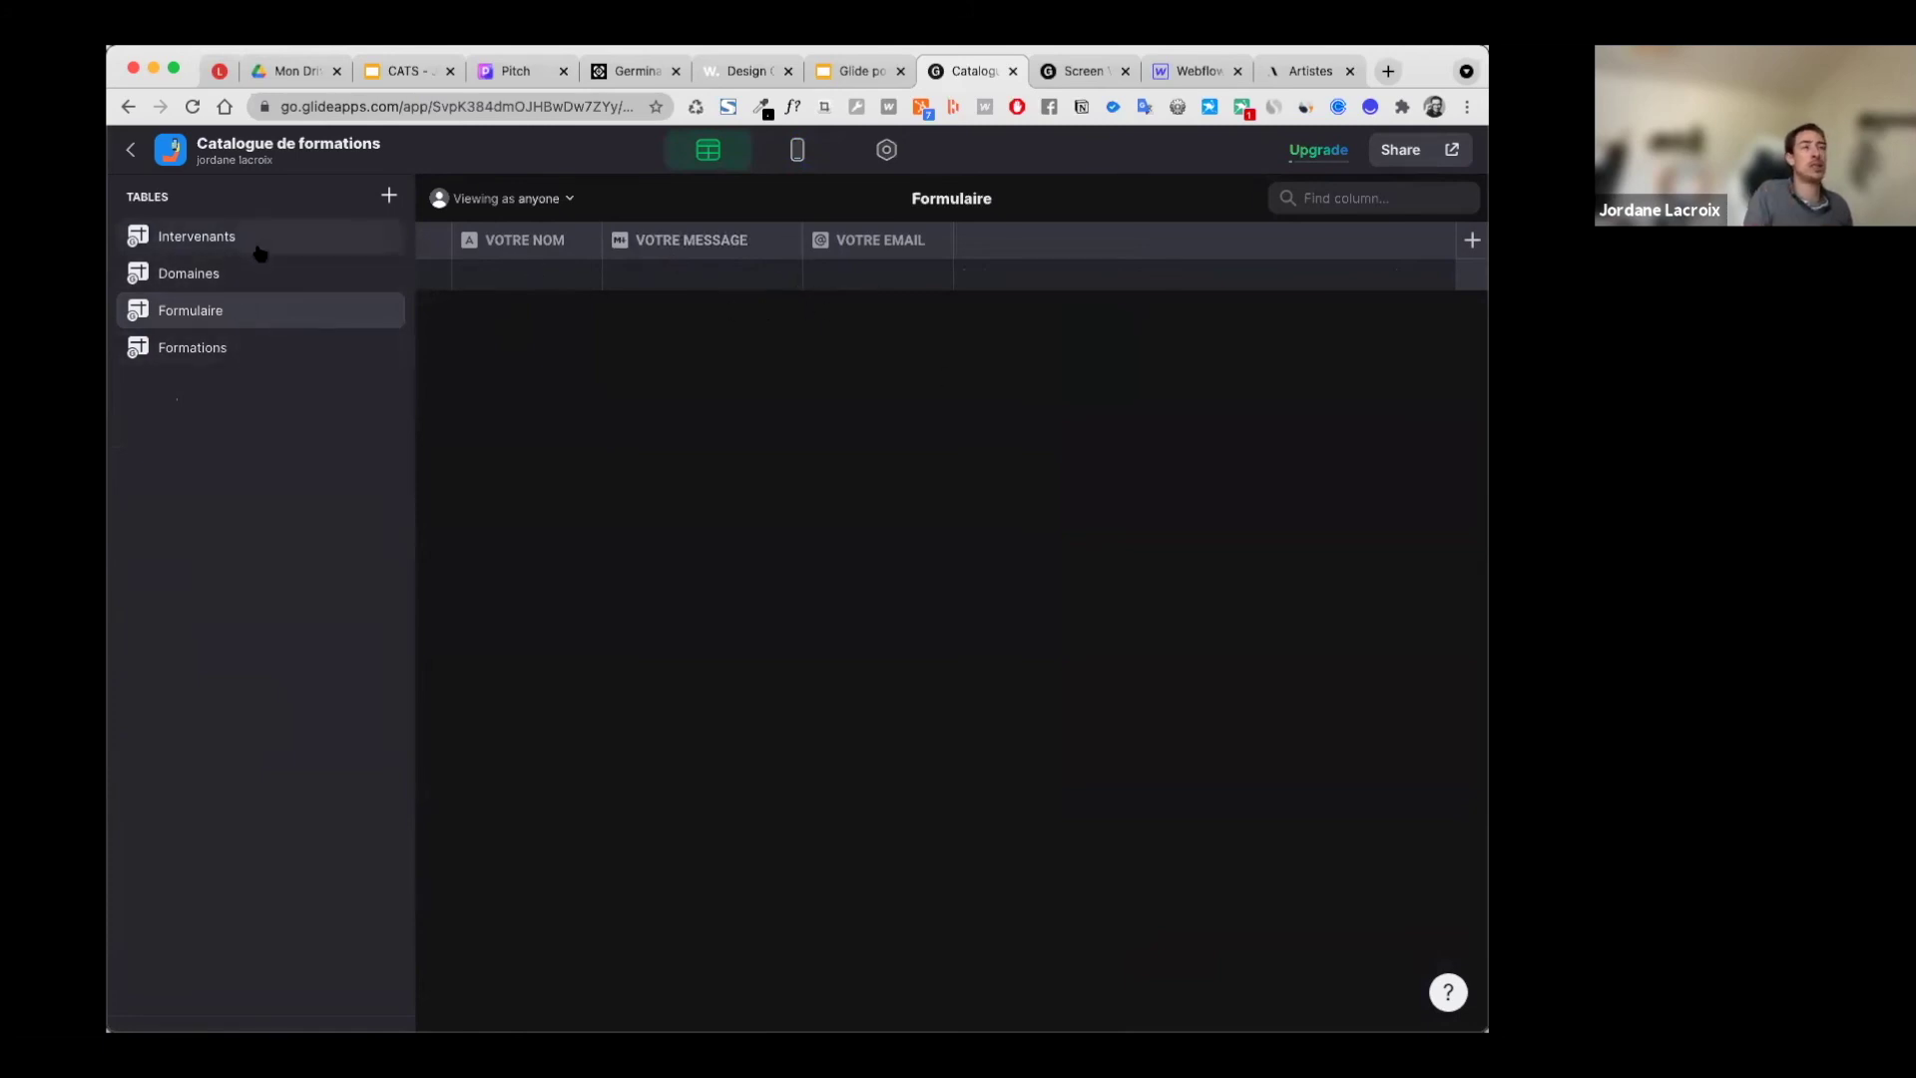
pyautogui.click(796, 149)
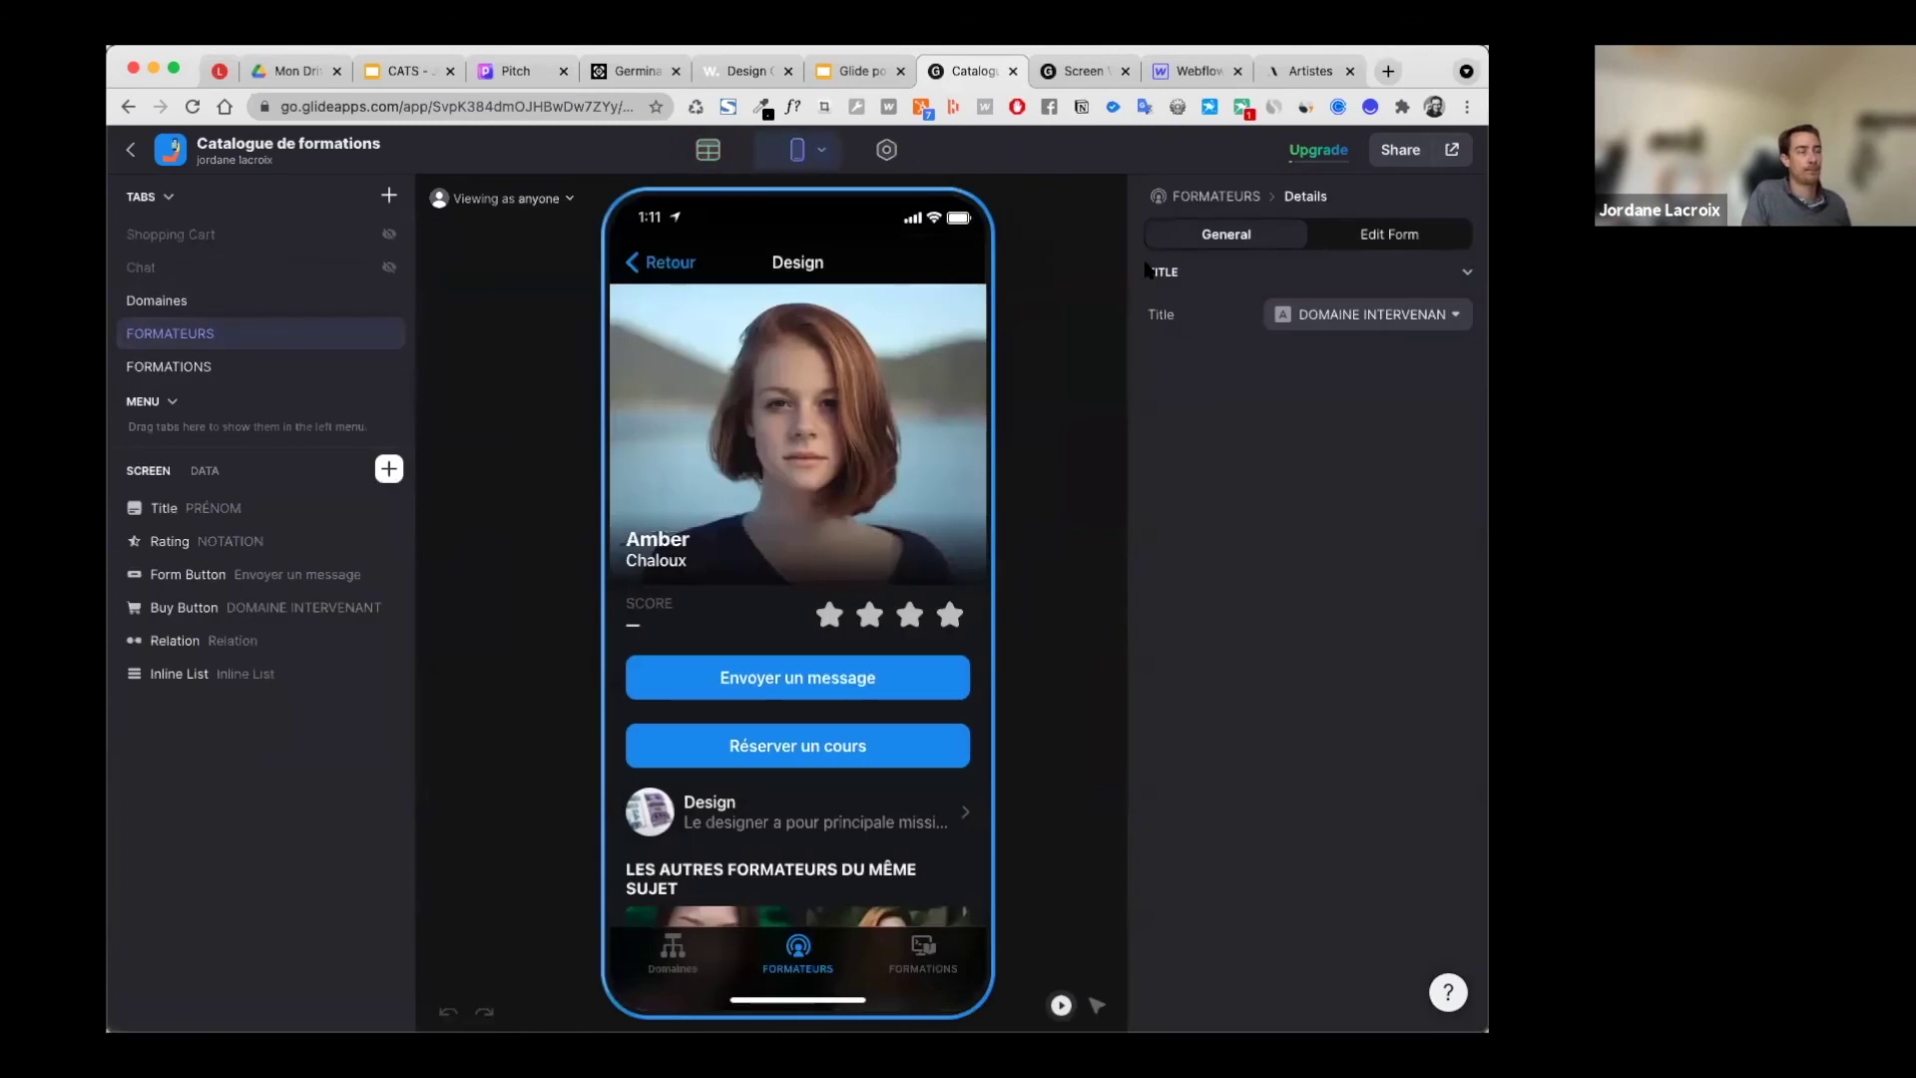